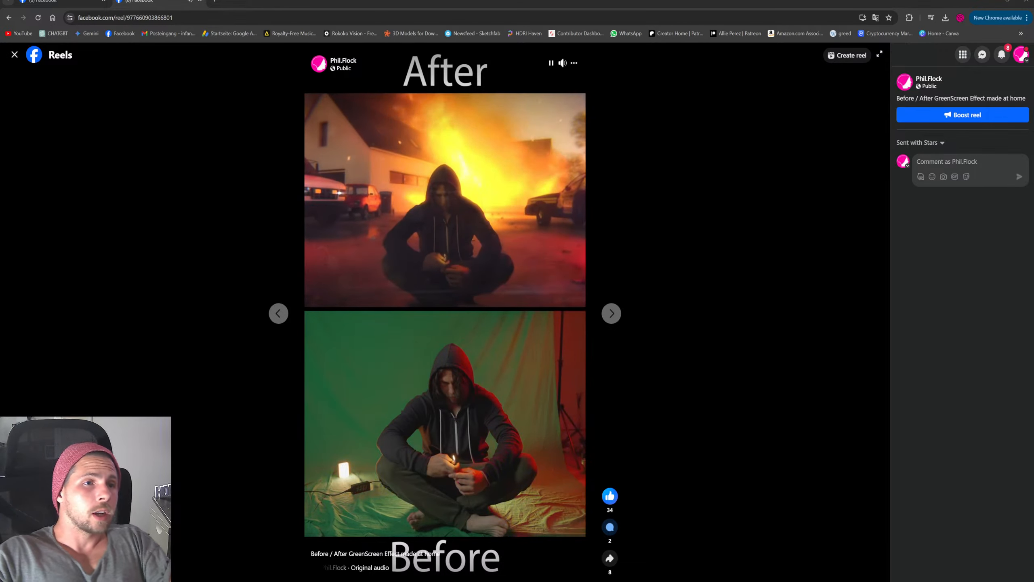
Step: Review the page's reels by opening the Before / After Scary Monster Movie Effect reel and the fire green-screen reel
click(14, 55)
scroll(286, 249, up, 6)
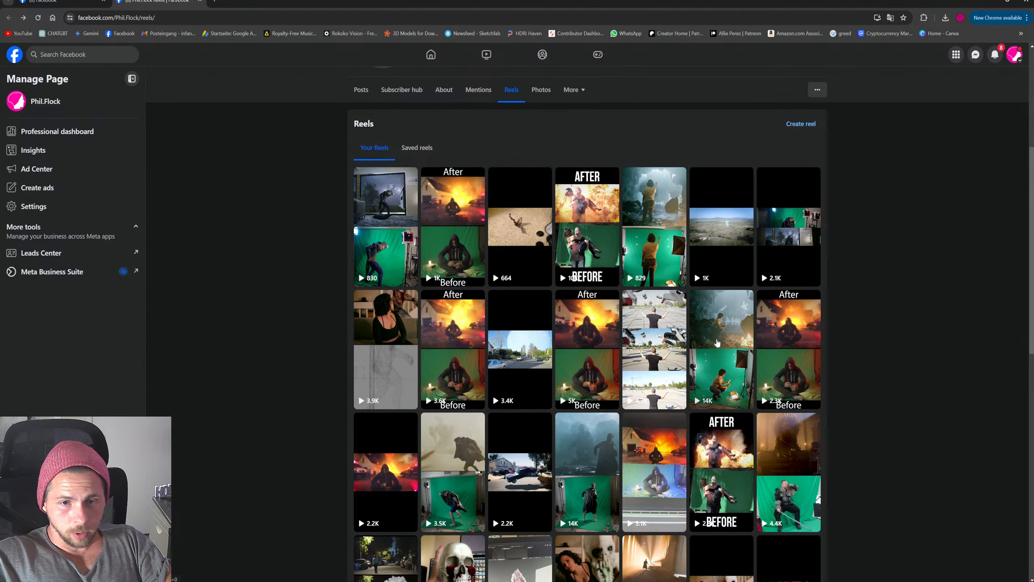
click(386, 349)
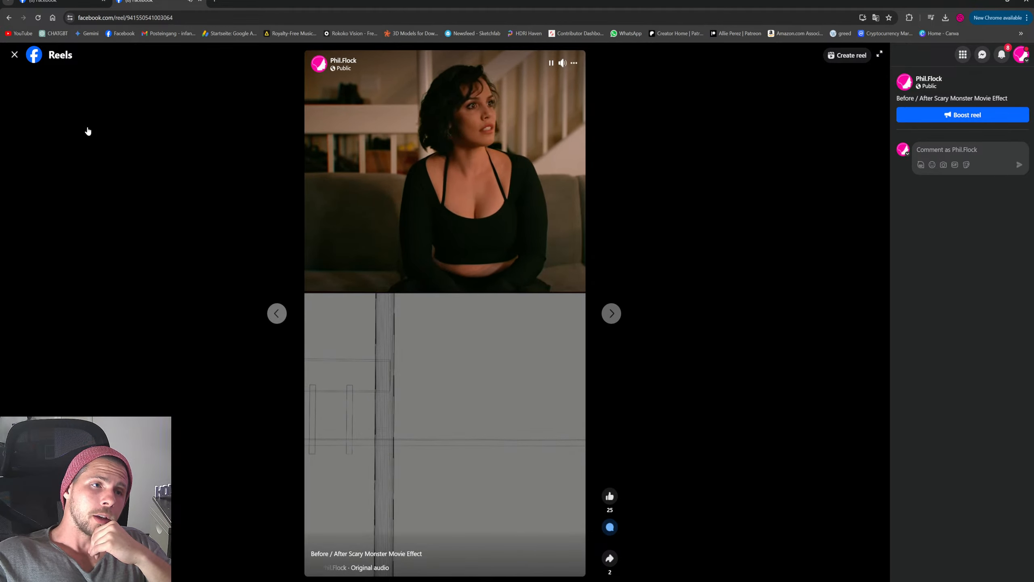
click(14, 55)
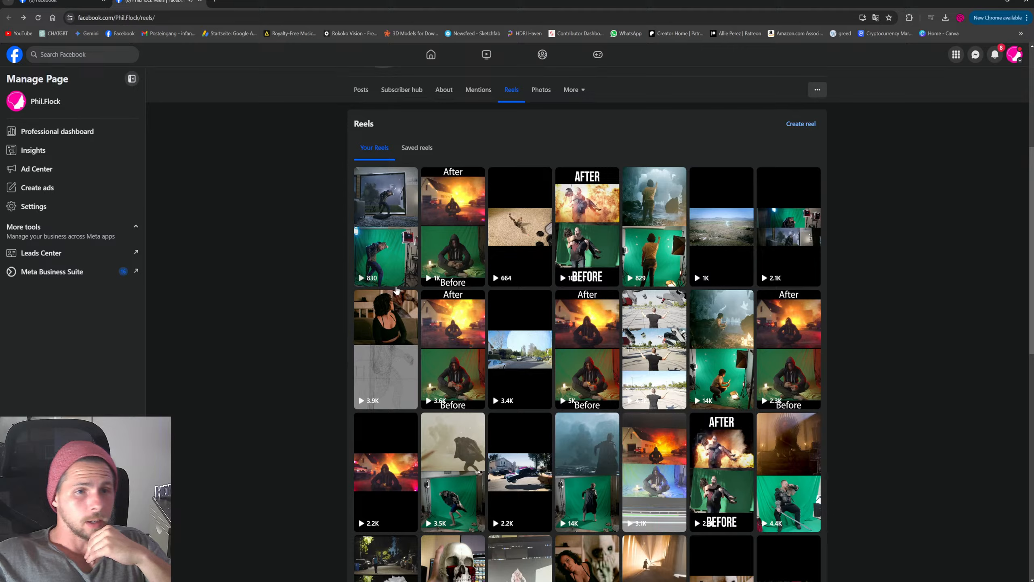
click(453, 220)
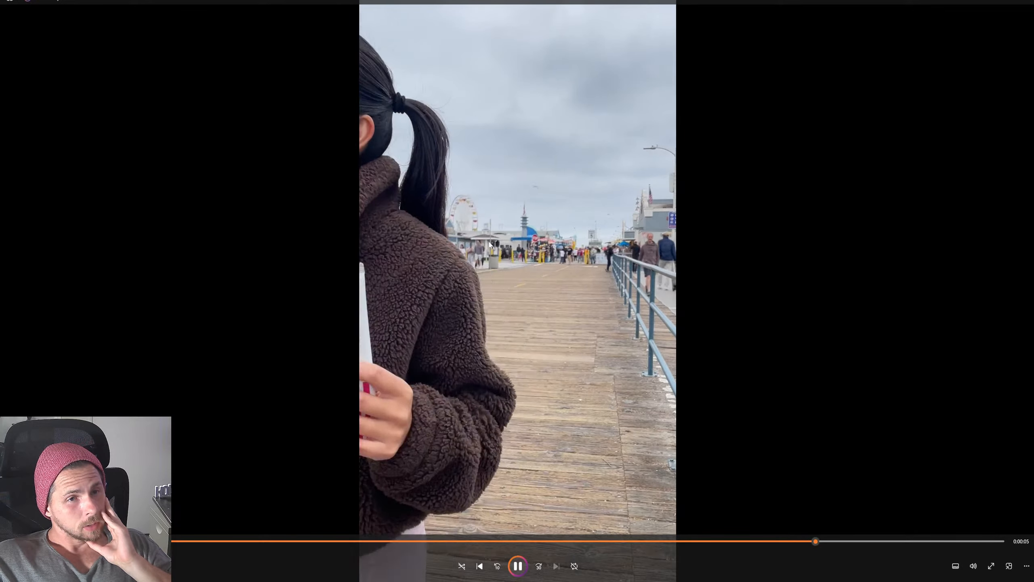
Step: Pause the pier clip and scrub backwards through it to its first frame
click(518, 566)
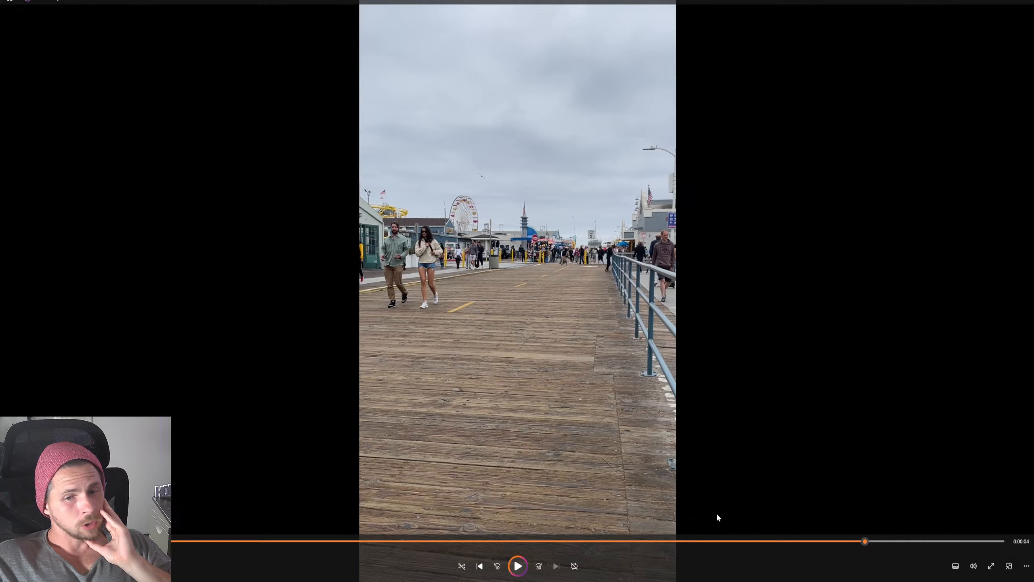
click(731, 541)
drag(732, 542, 527, 539)
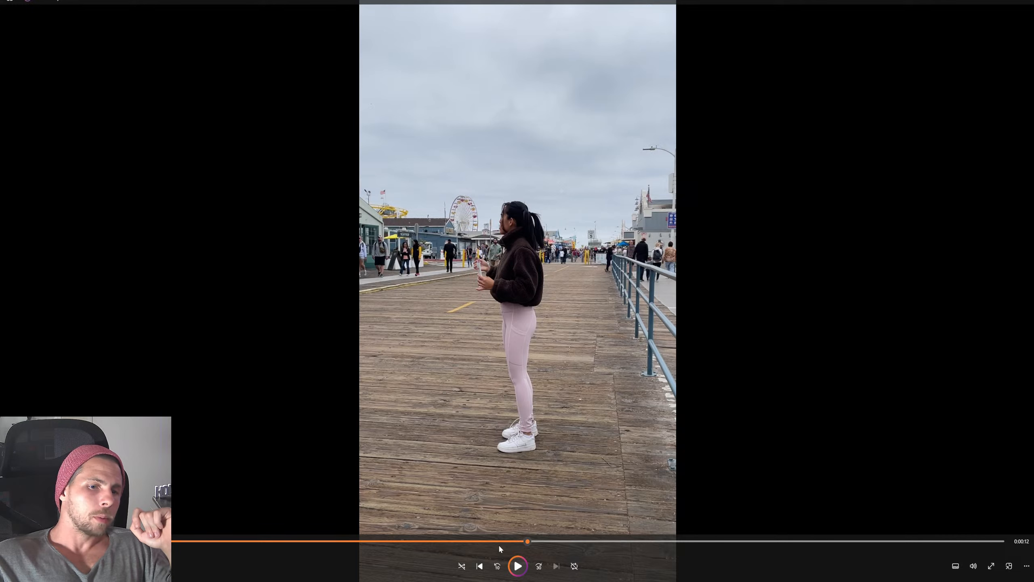
drag(497, 542, 28, 501)
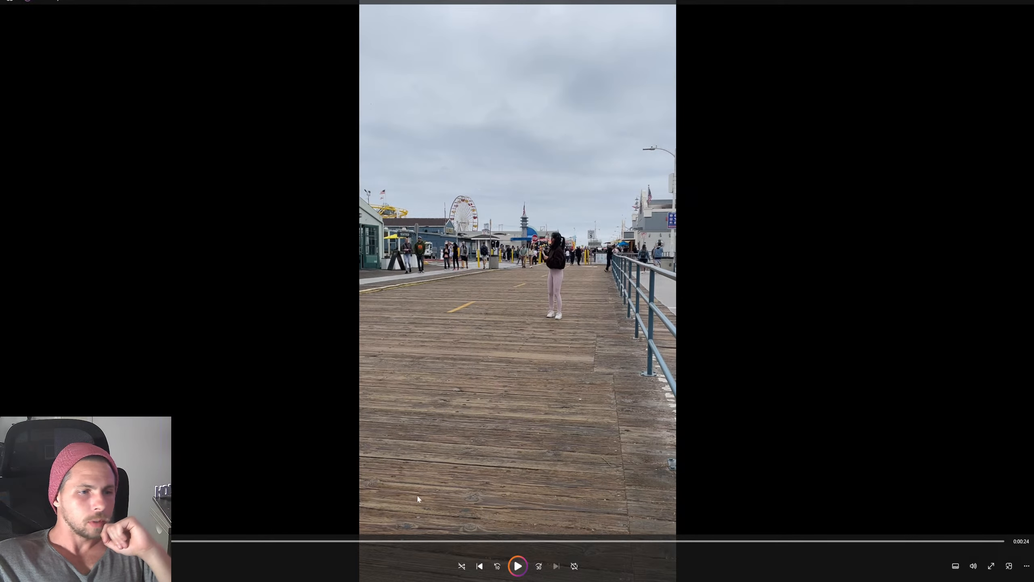
Step: Play the pier clip until the woman nears the camera, pause it, and scrub back to the start
click(518, 567)
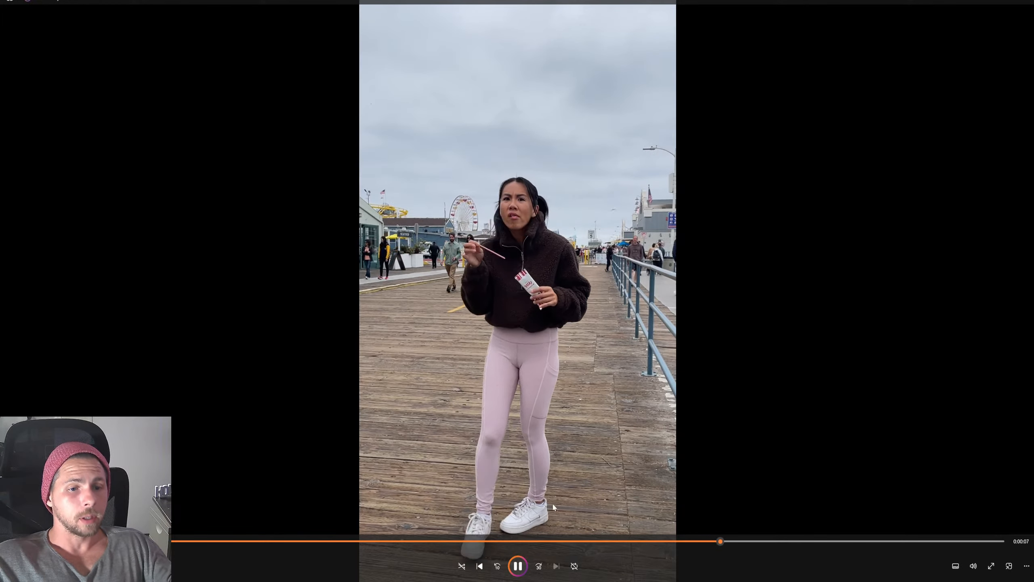
click(518, 567)
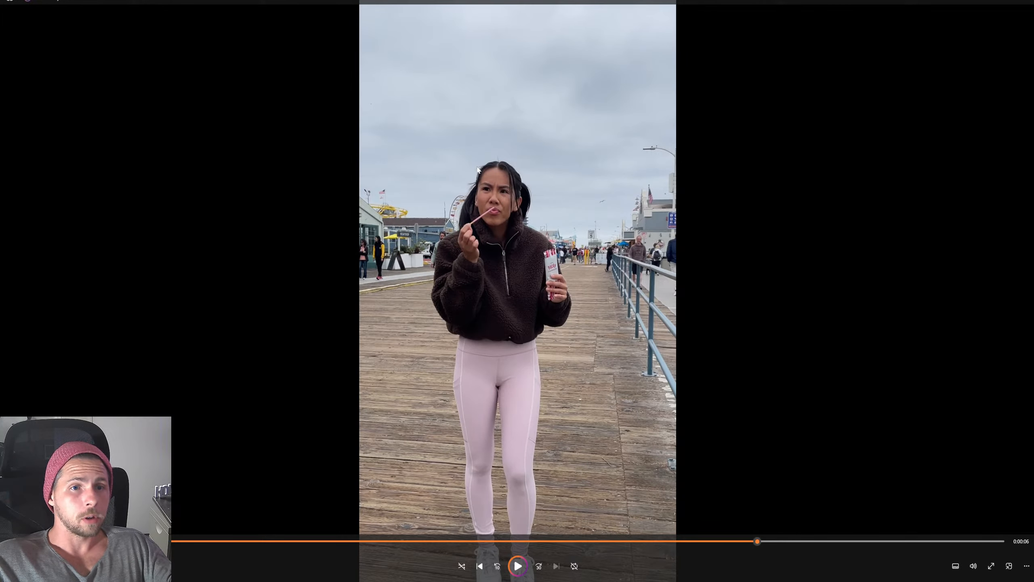
drag(730, 542, 707, 546)
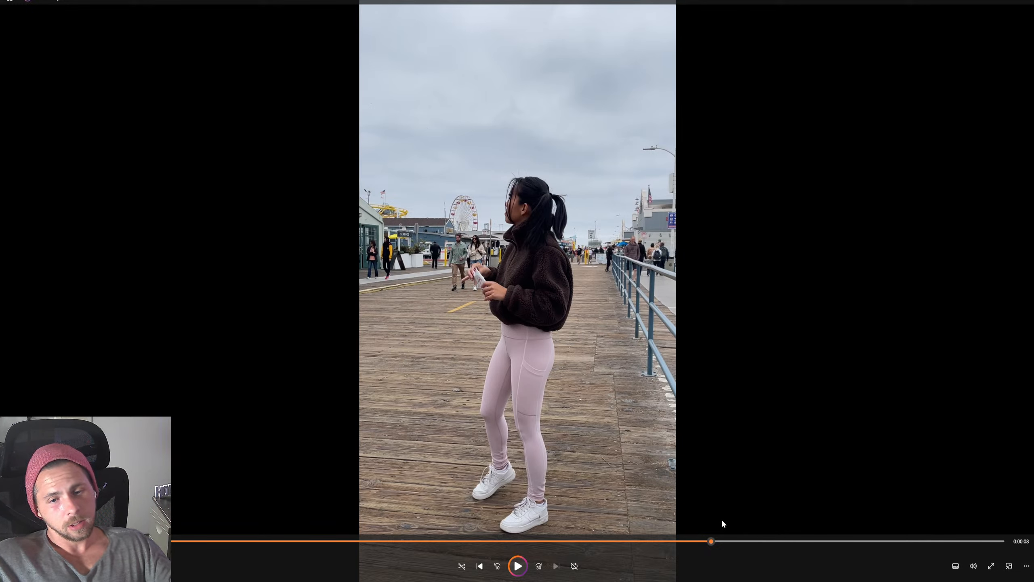
drag(605, 540, 529, 541)
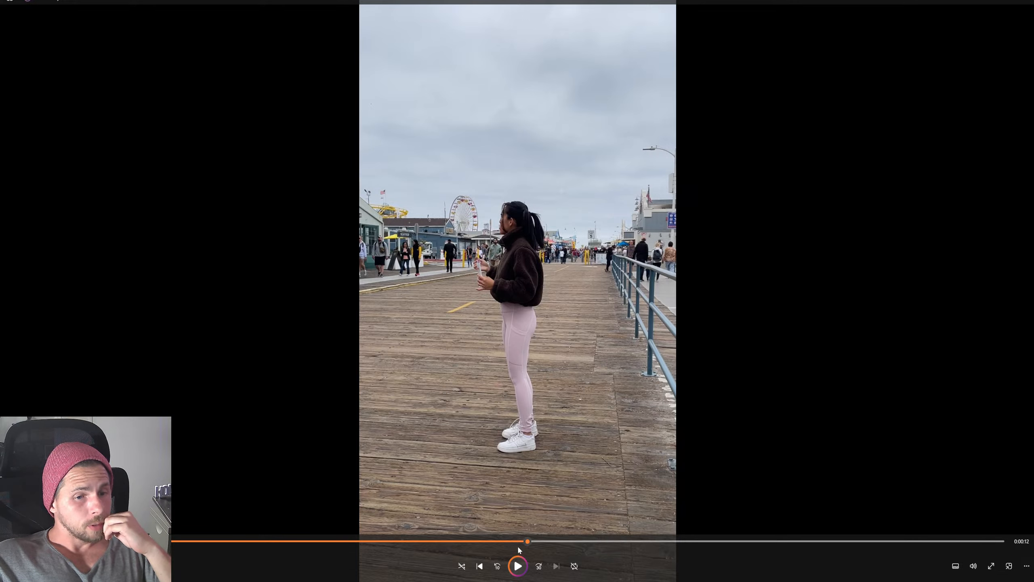
drag(494, 540, 31, 540)
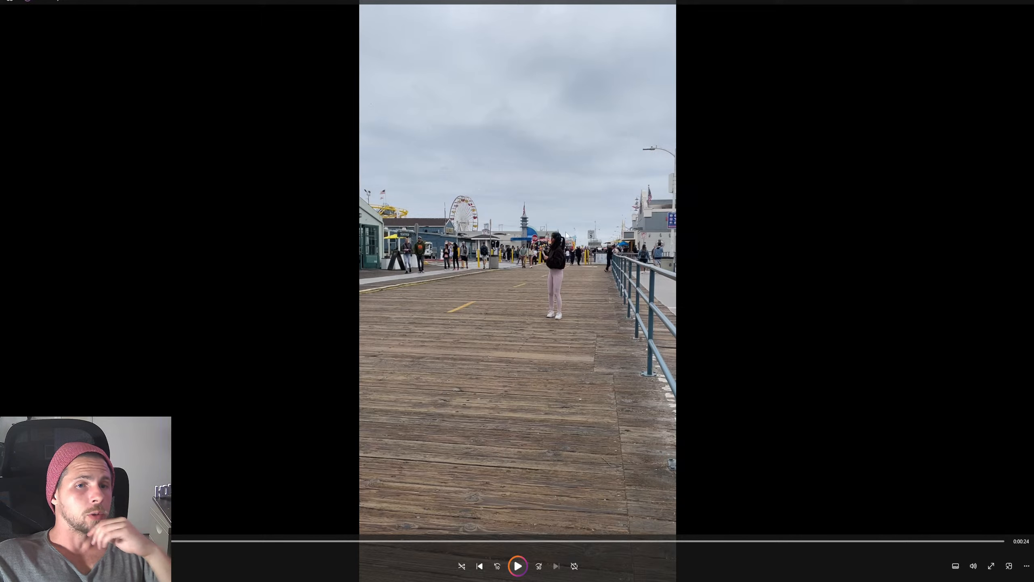
Step: Scrub from the woman's approach on the pier to the close-up of her holding the snack packet
drag(530, 540, 624, 541)
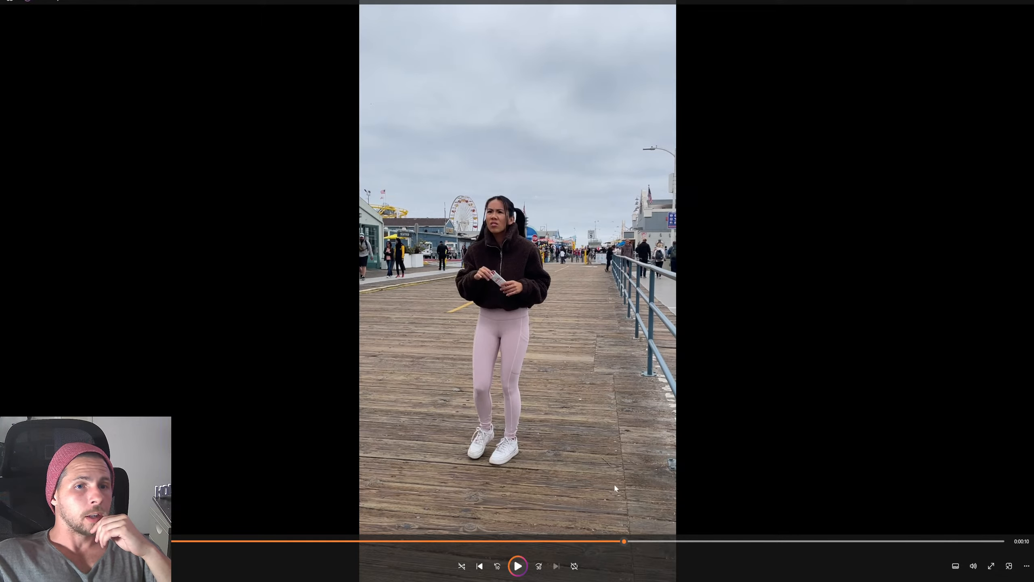
click(652, 540)
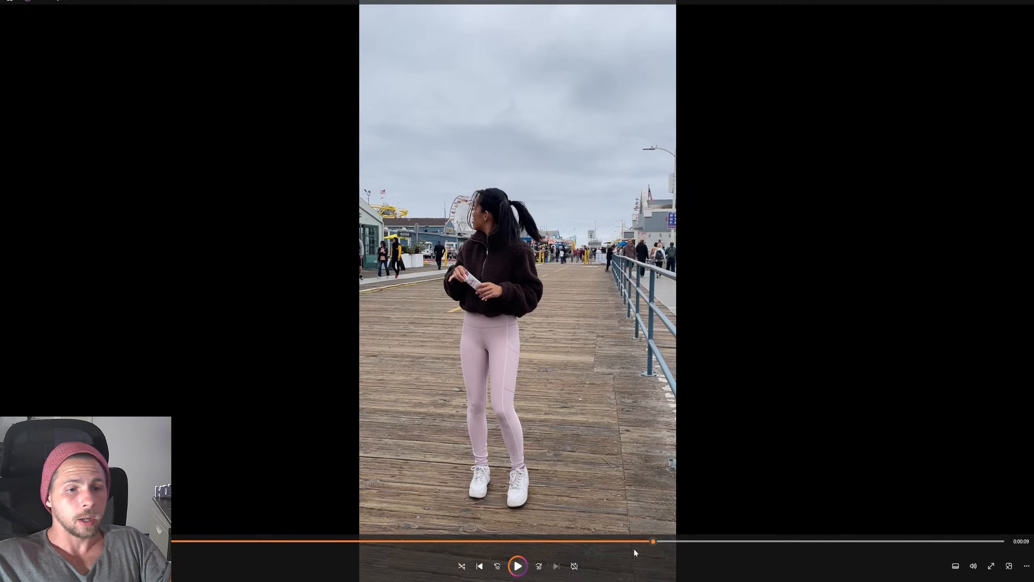
drag(675, 540, 814, 547)
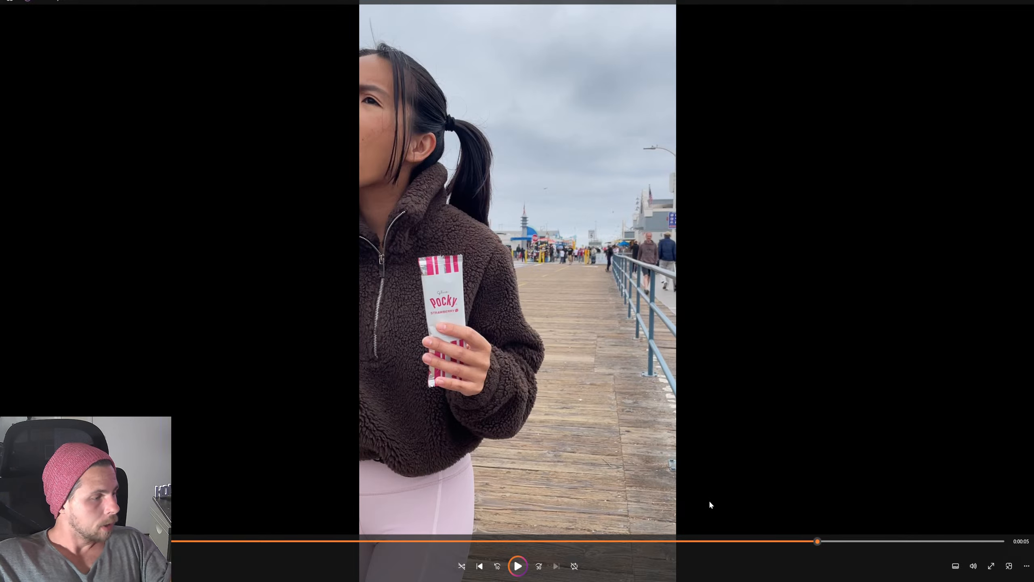
Step: Compare paused frames of the woman turning around and walking in the middle part of the pier clip
click(730, 541)
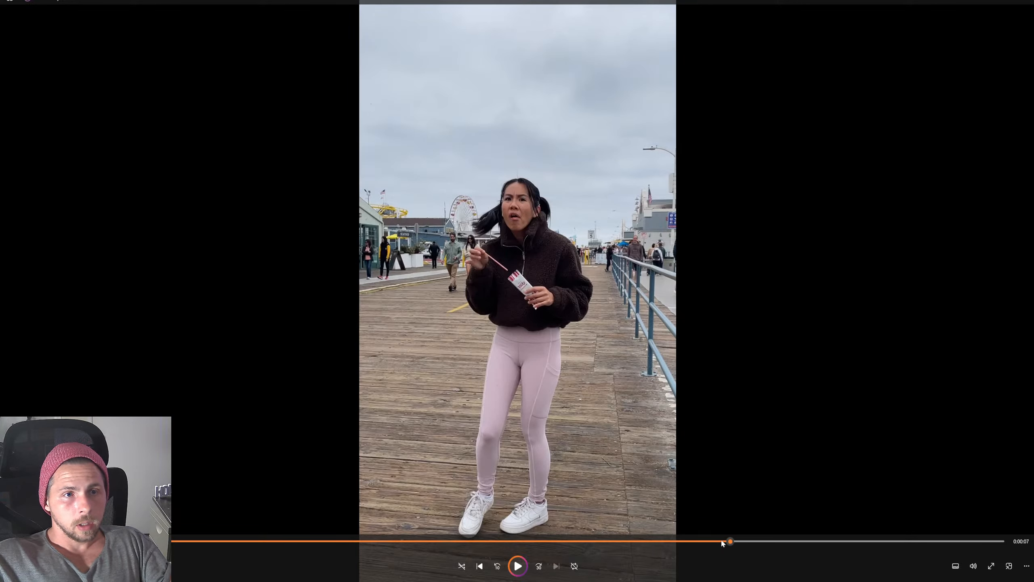
click(683, 541)
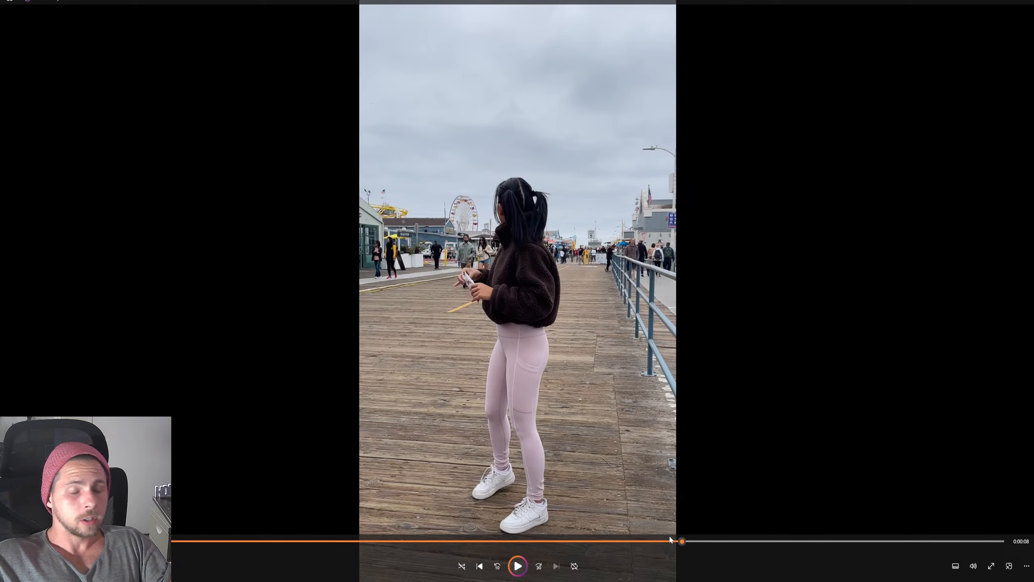
click(643, 541)
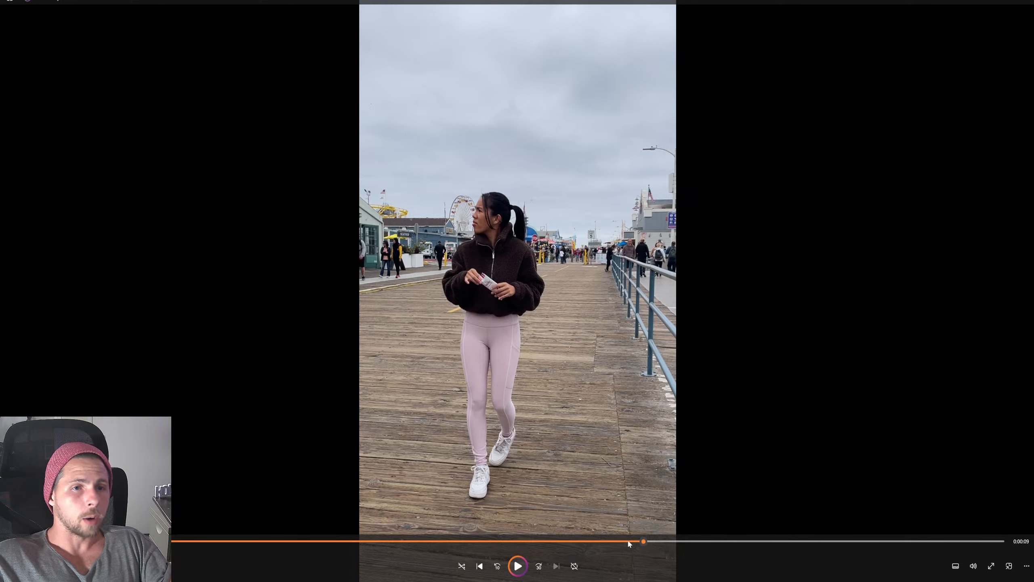
click(602, 541)
click(534, 541)
click(634, 541)
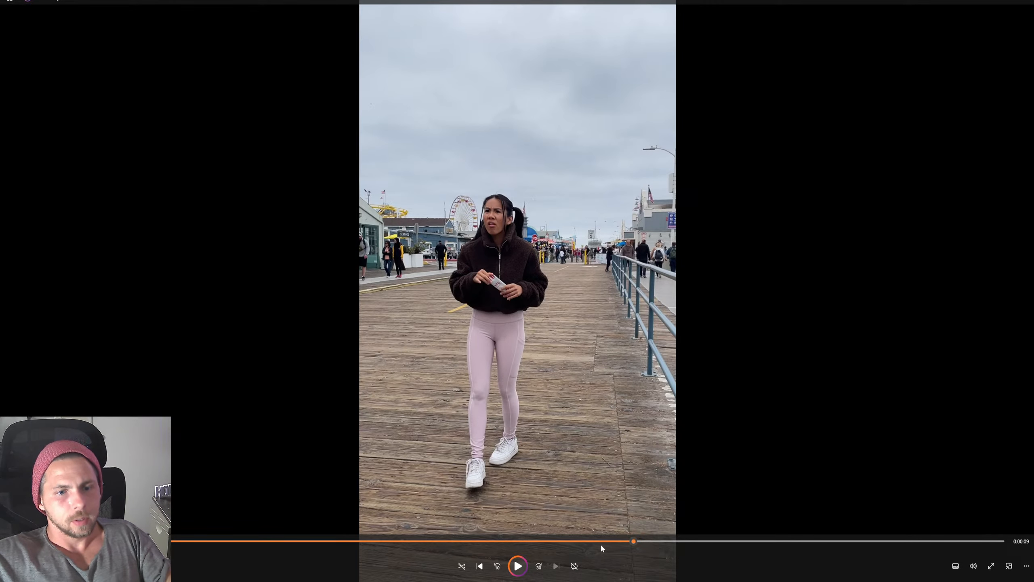
Step: View the pier clip in full screen, rewind it to the first frame, and leave full screen
double_click(535, 362)
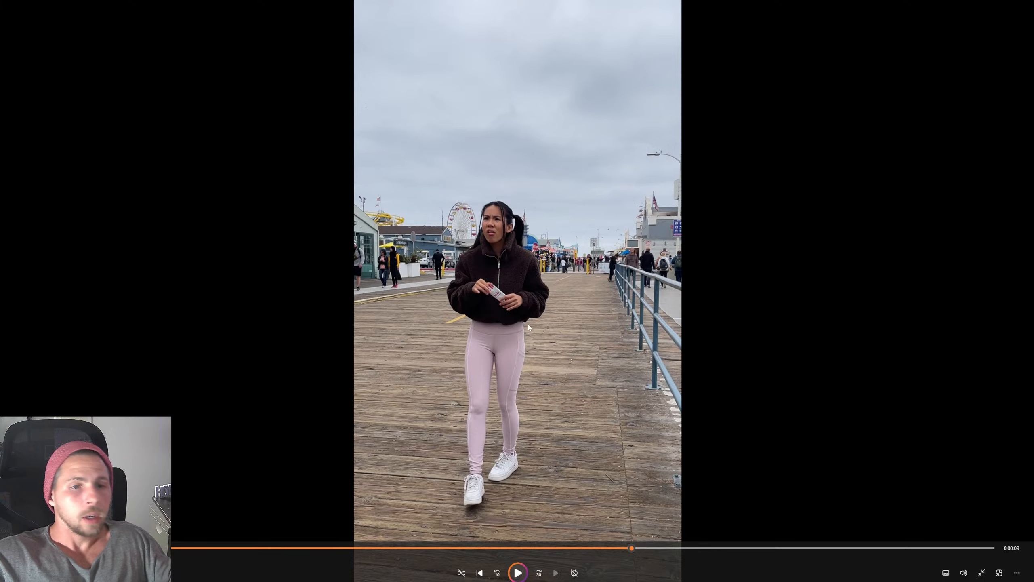
drag(504, 547, 49, 548)
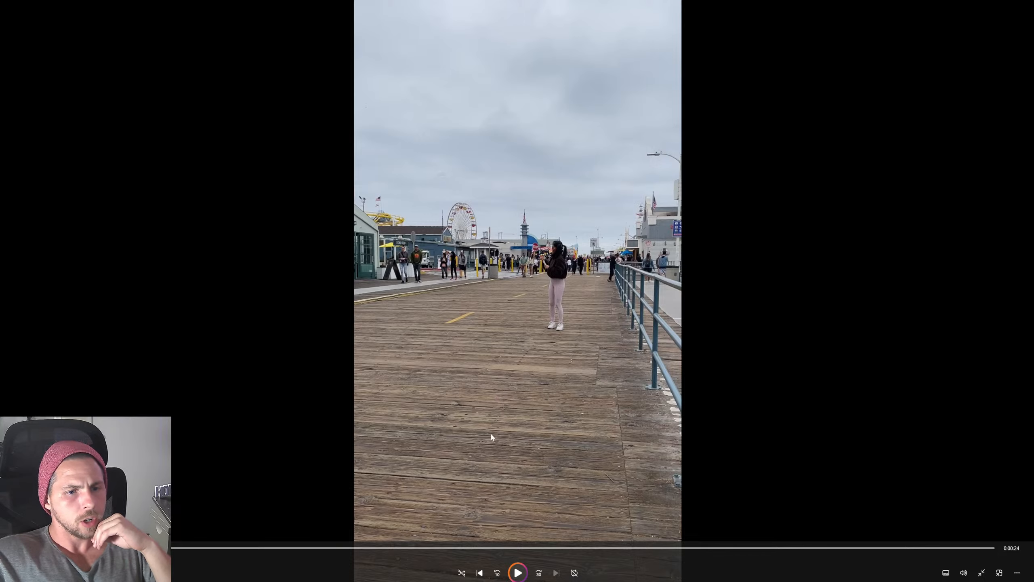
key(Escape)
Step: Check the clip of the woman sitting on the railing, and inspect the walking clip's final frame of the pier
mouse_move(491, 581)
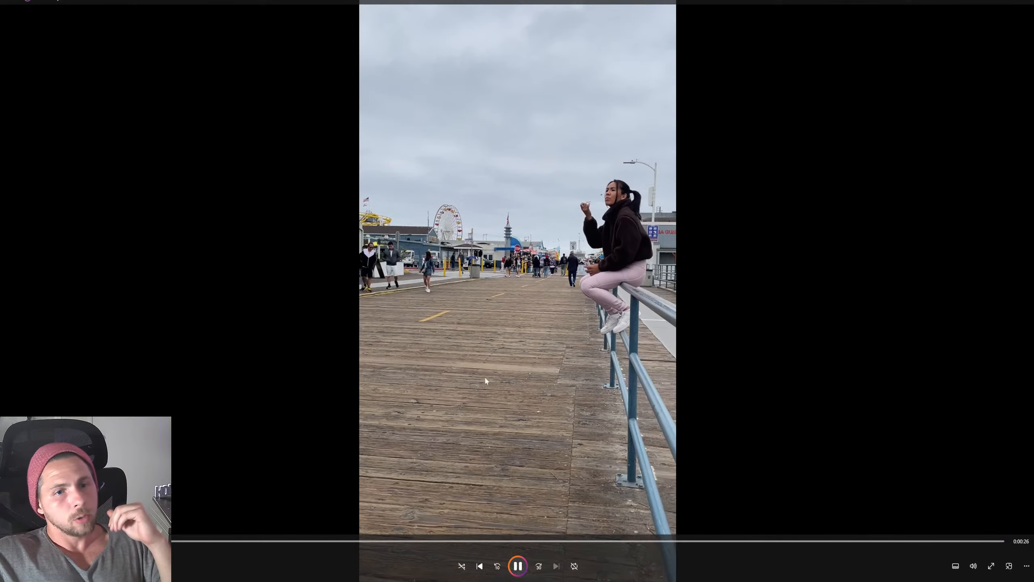
drag(222, 544, 1031, 520)
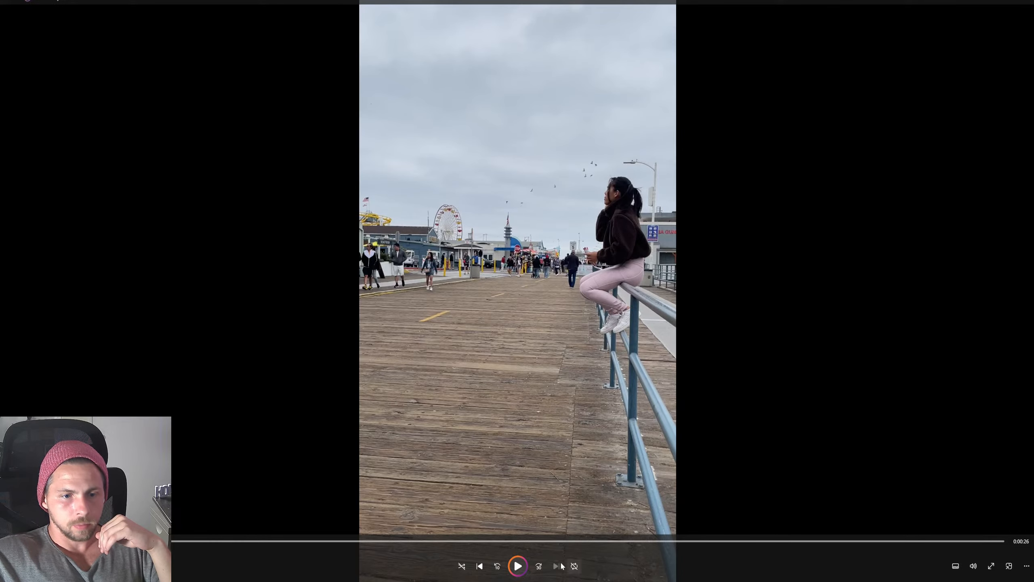
click(518, 567)
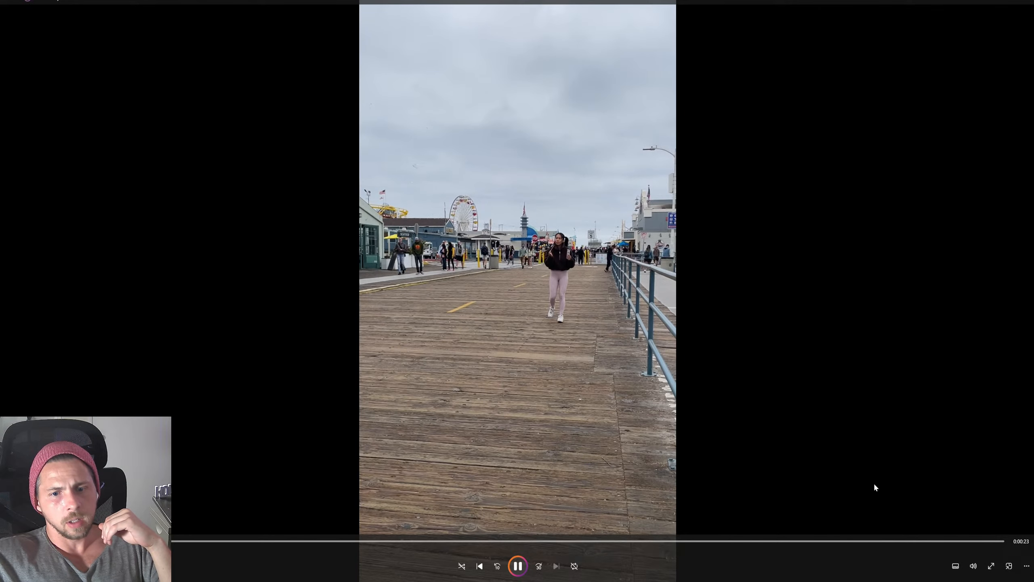
click(1001, 541)
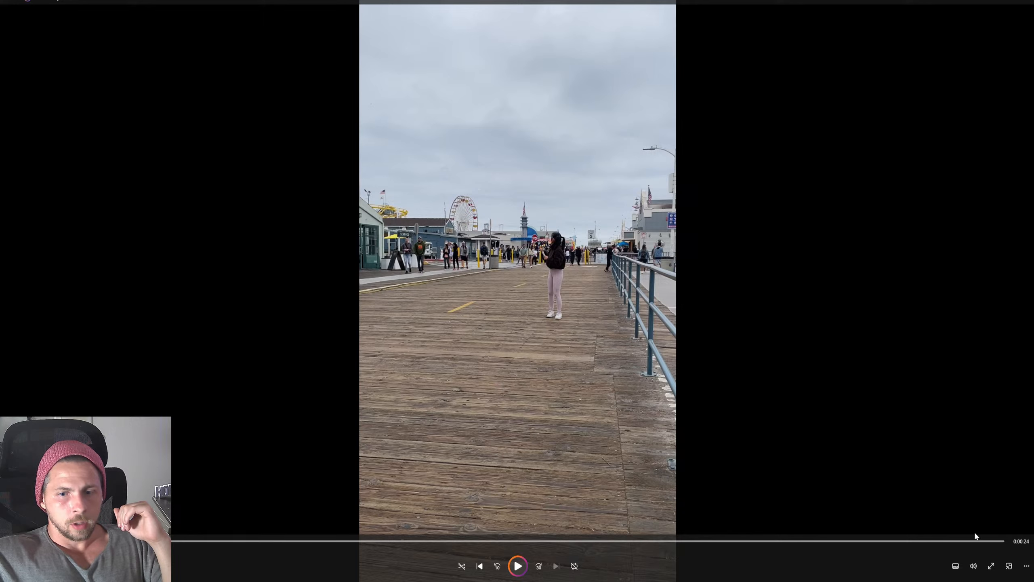
click(1002, 542)
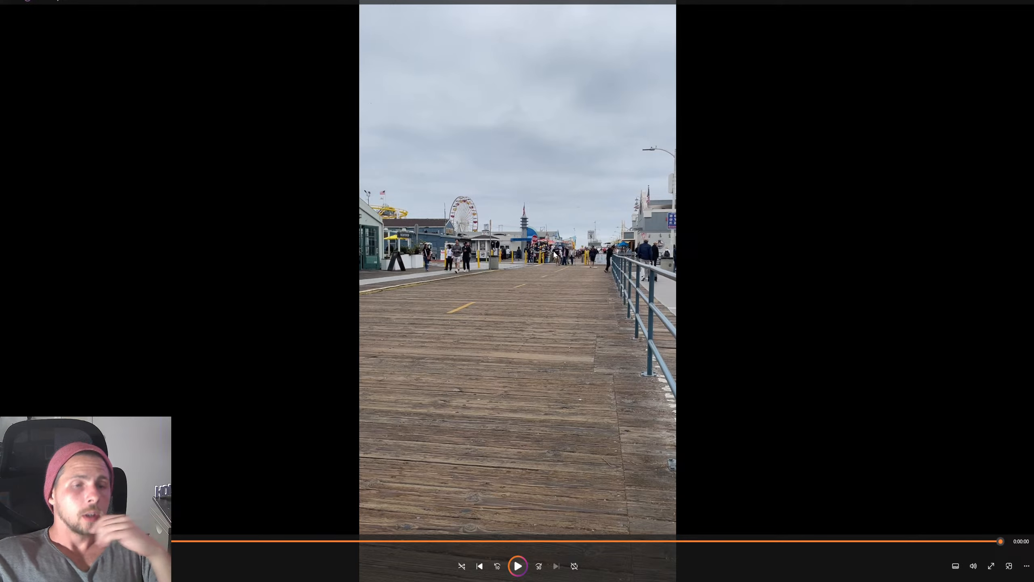
Step: Play the walking clip from its beginning and replay the section where the woman looks around on the pier
click(134, 541)
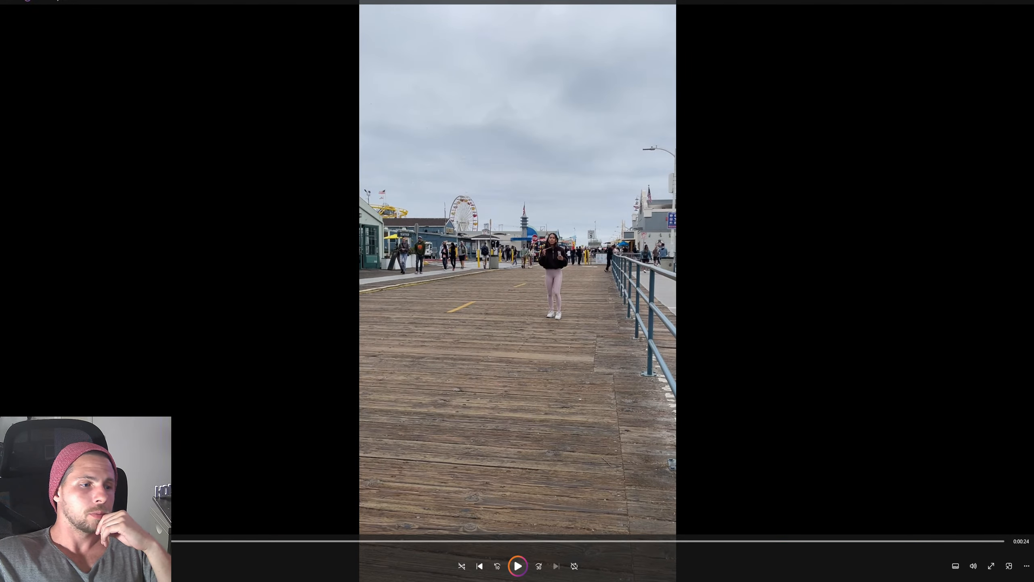
click(518, 566)
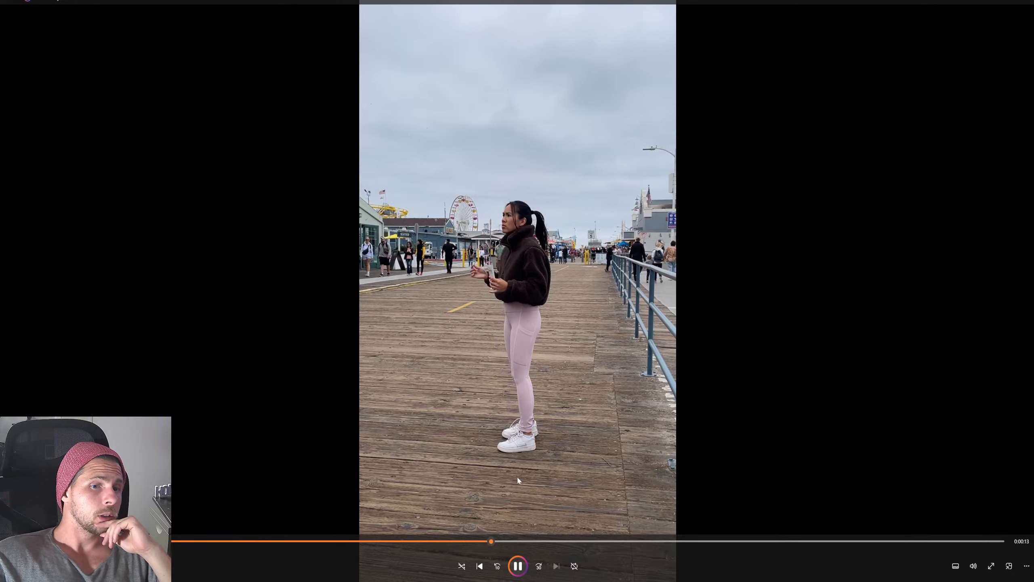
click(290, 540)
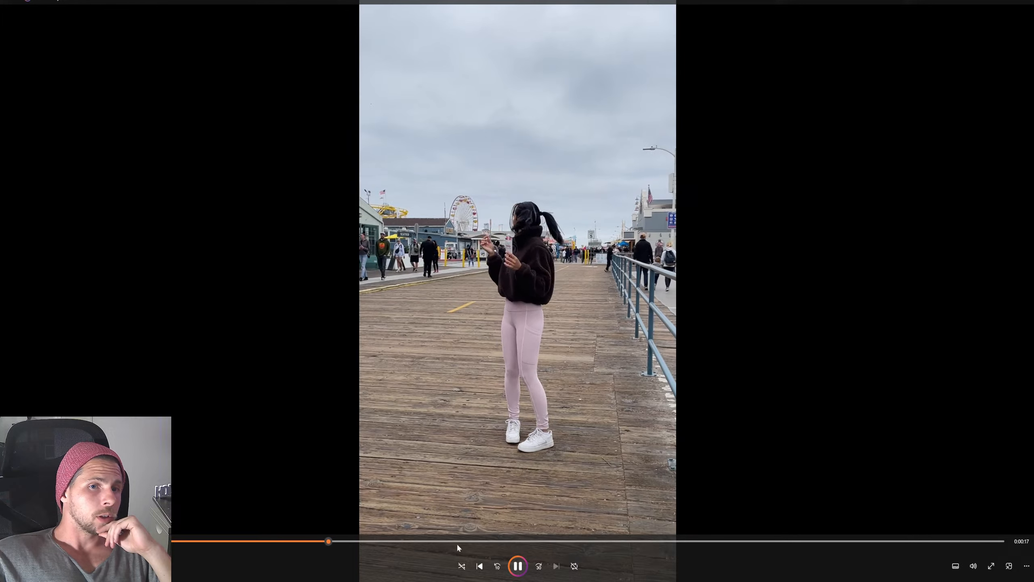
click(239, 546)
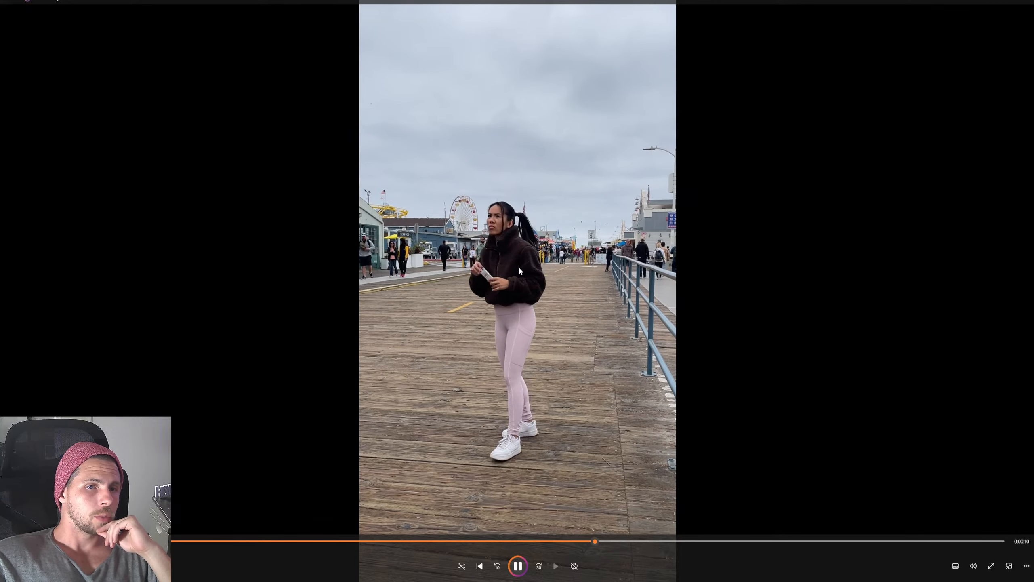
Step: Pause to compare the woman's early walk with her turn, and play from the turn to the close-up
click(516, 566)
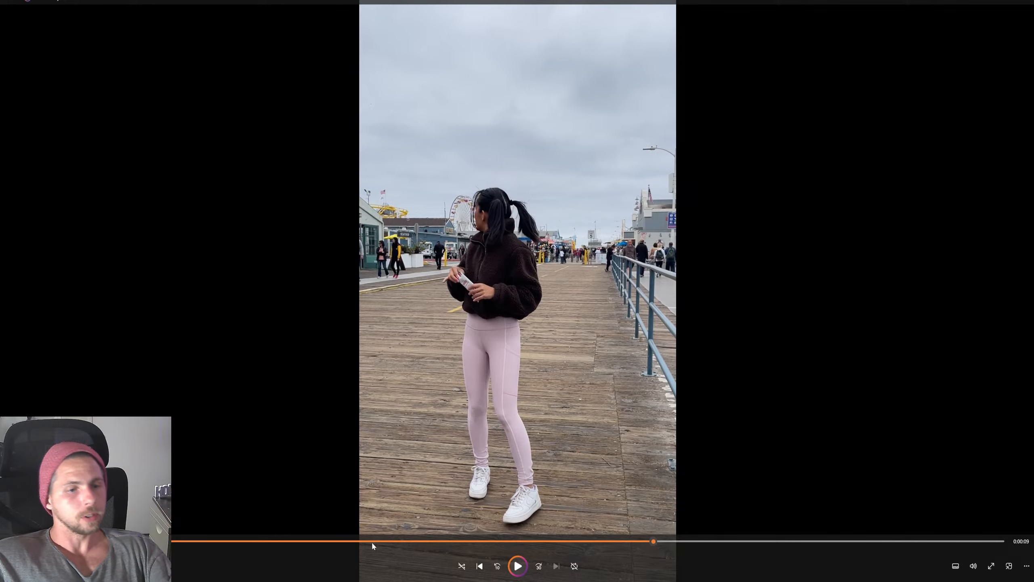
click(248, 542)
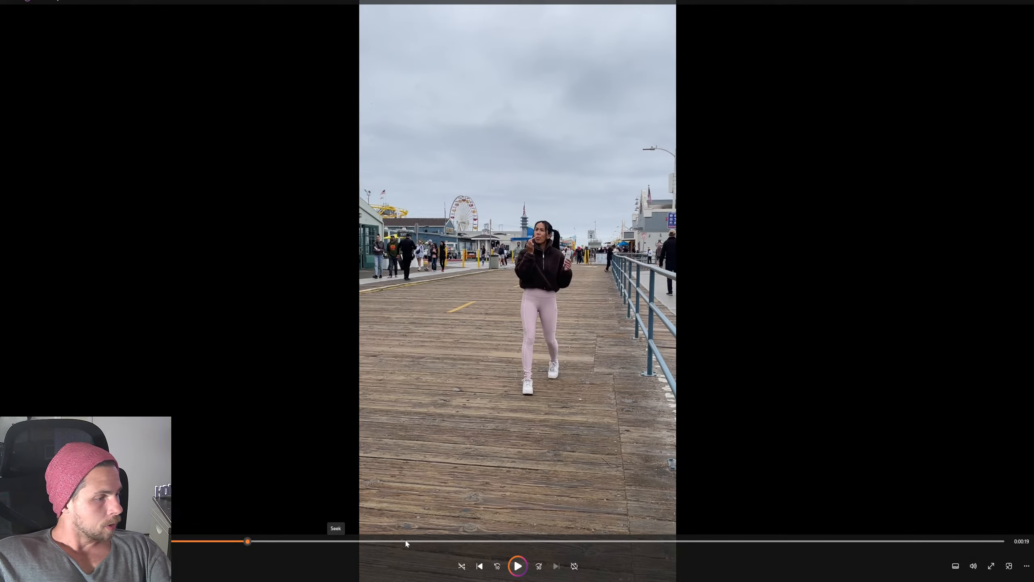
click(654, 540)
click(517, 566)
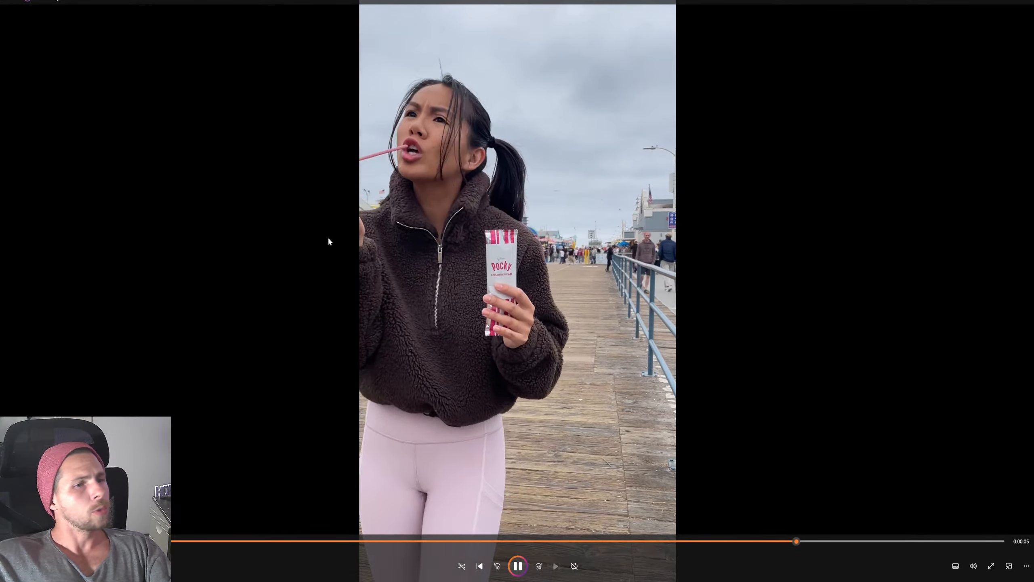
Step: Scrub the pier clip to the early frame of the woman walking towards the camera while eating
mouse_move(634, 579)
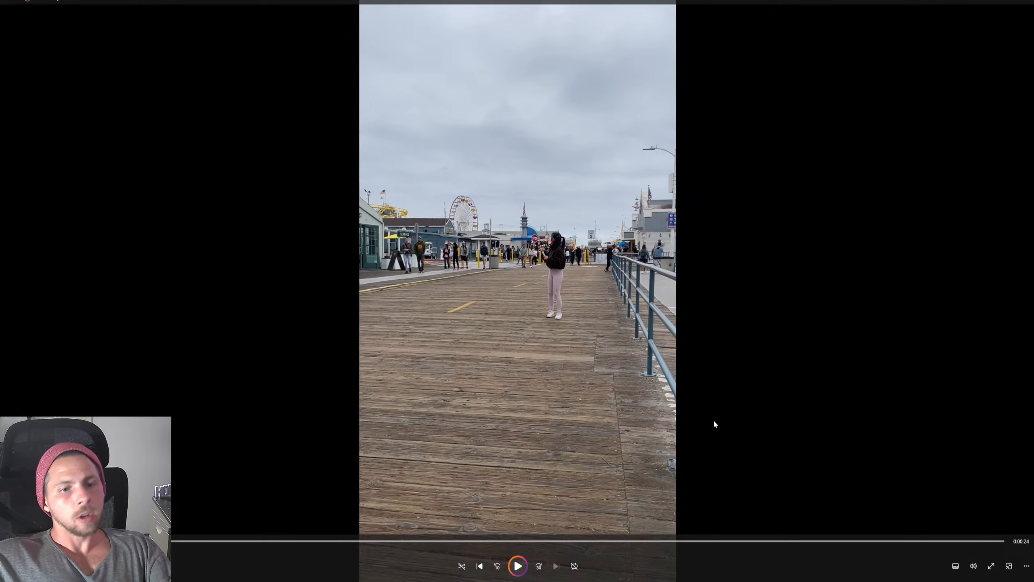
drag(916, 546, 822, 544)
drag(662, 537, 287, 541)
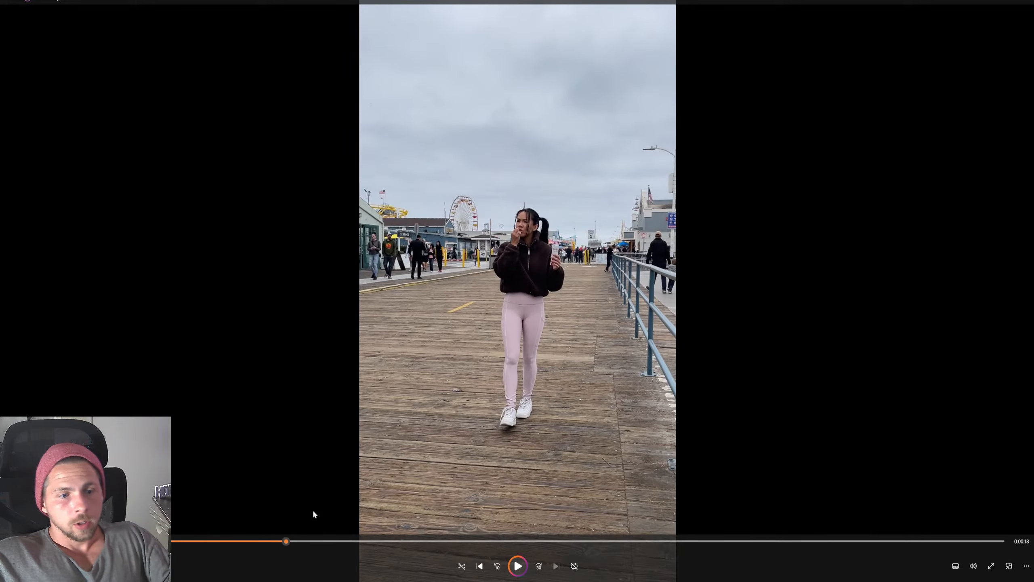
Step: Play the pier clip from the woman's walk to the section where she turns around
click(522, 564)
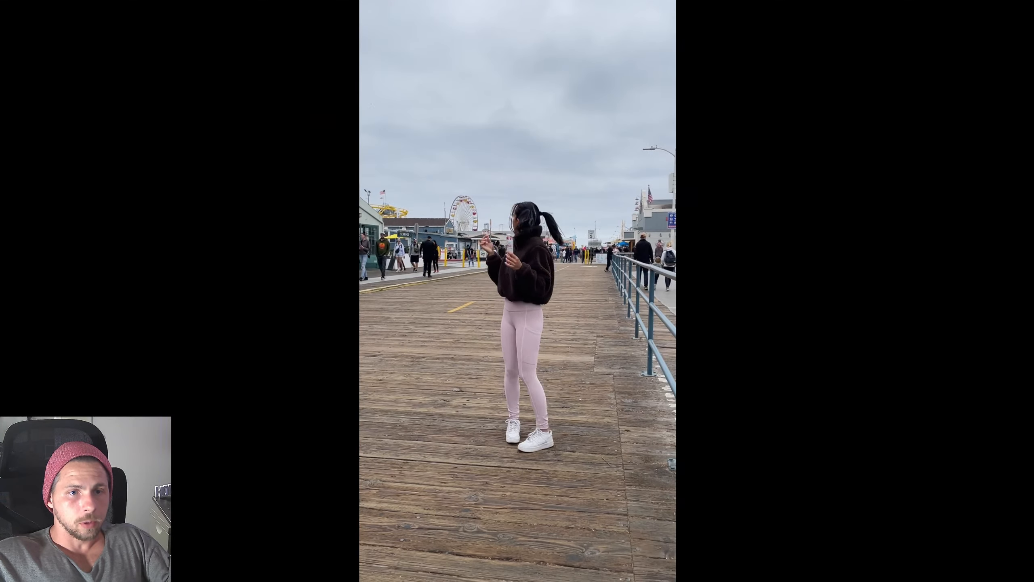
click(314, 541)
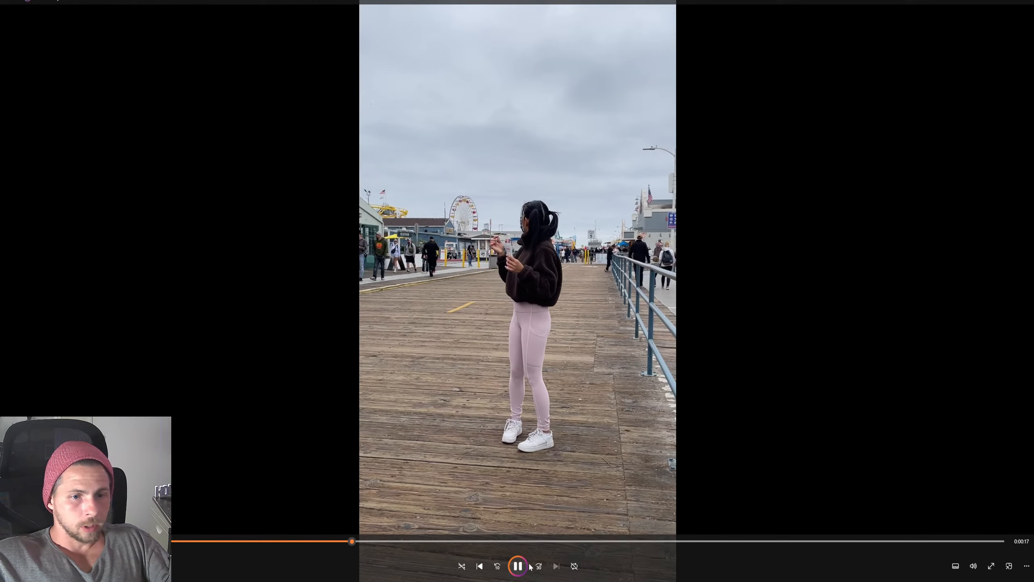
double_click(545, 463)
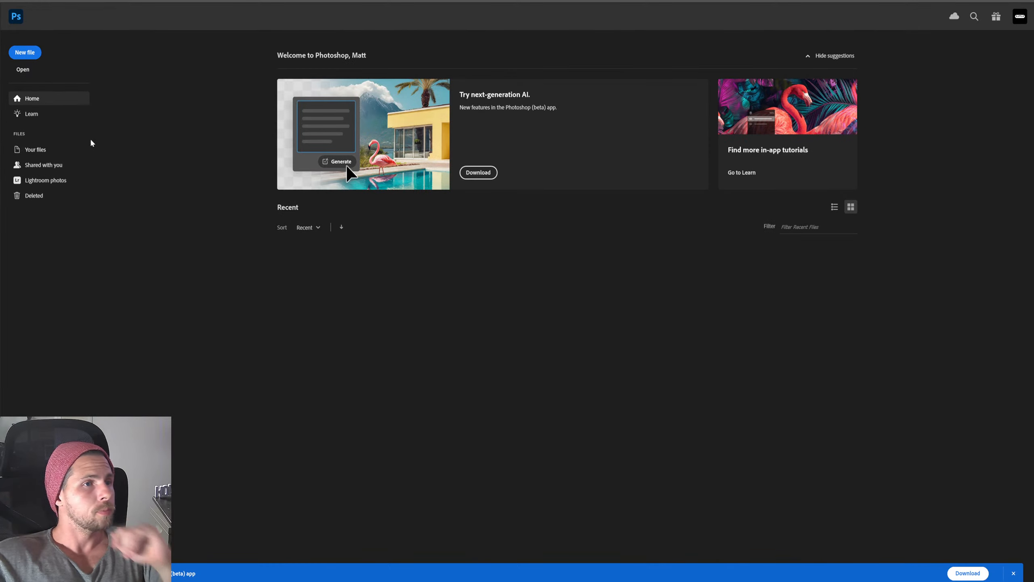
Step: Switch to Photoshop and create a new vertical document 1080 pixels wide and 1920 pixels high
click(25, 52)
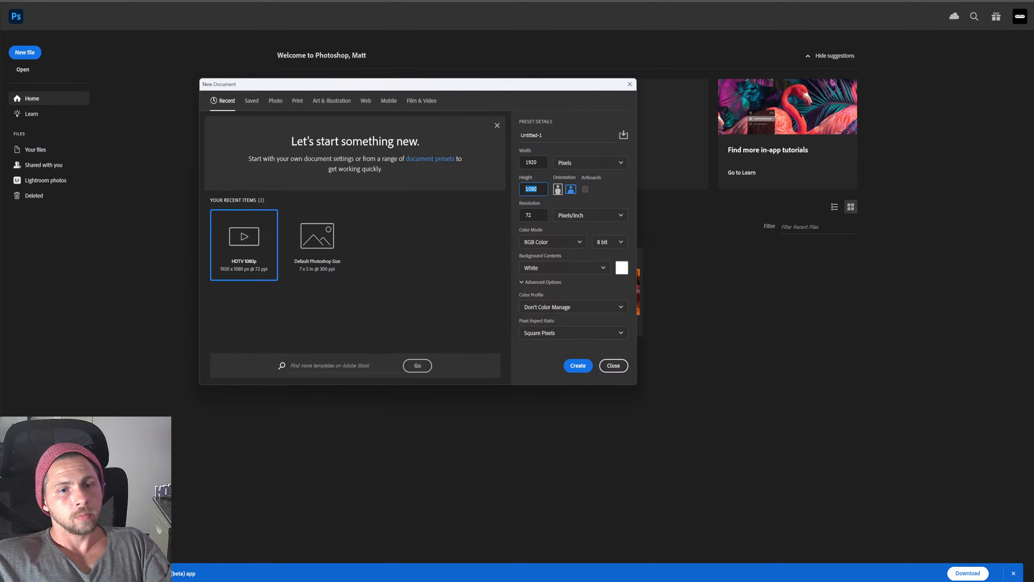
text(192)
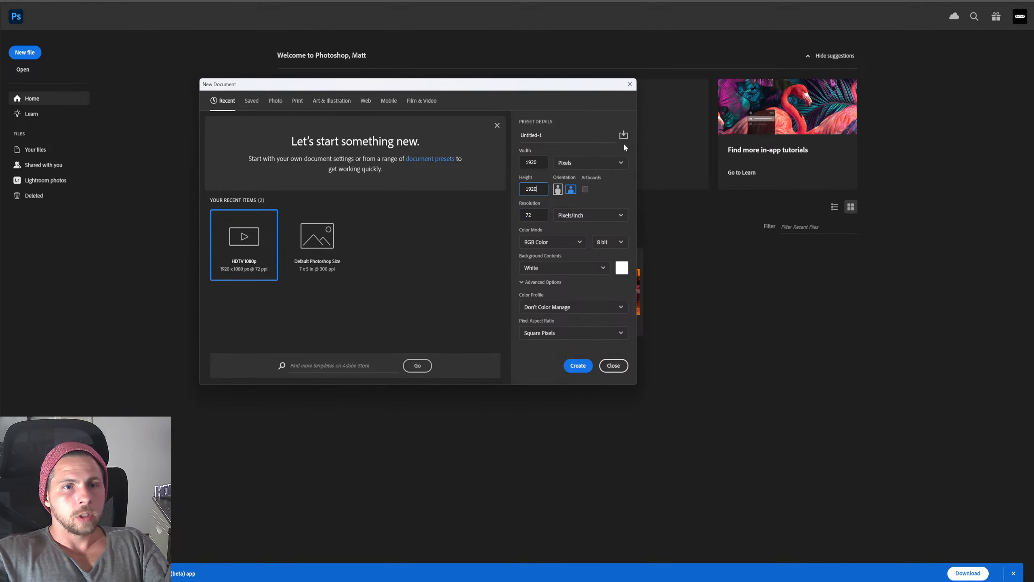
key(shift+Tab)
text(1)
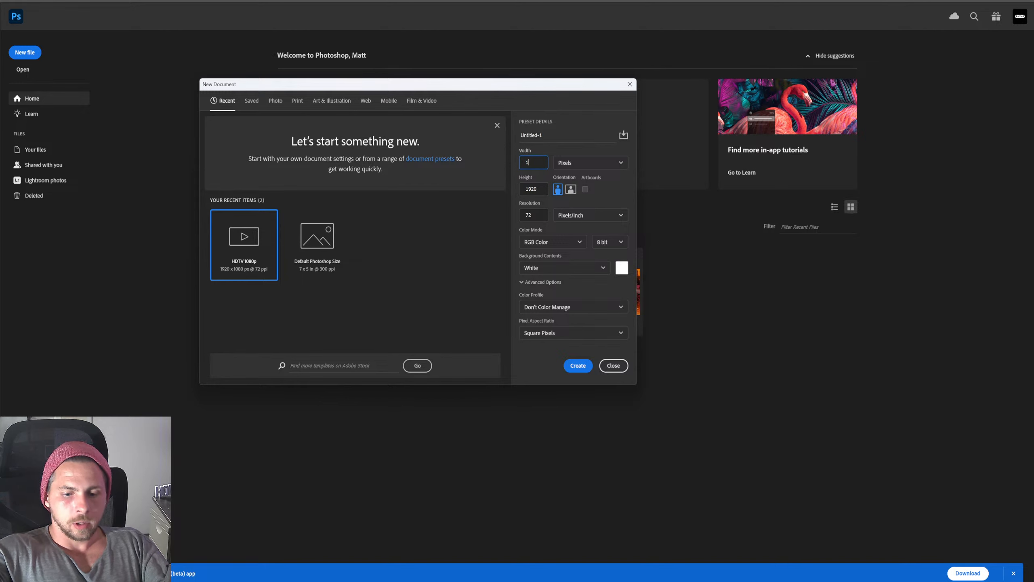
key(BackSpace)
key(BackSpace)
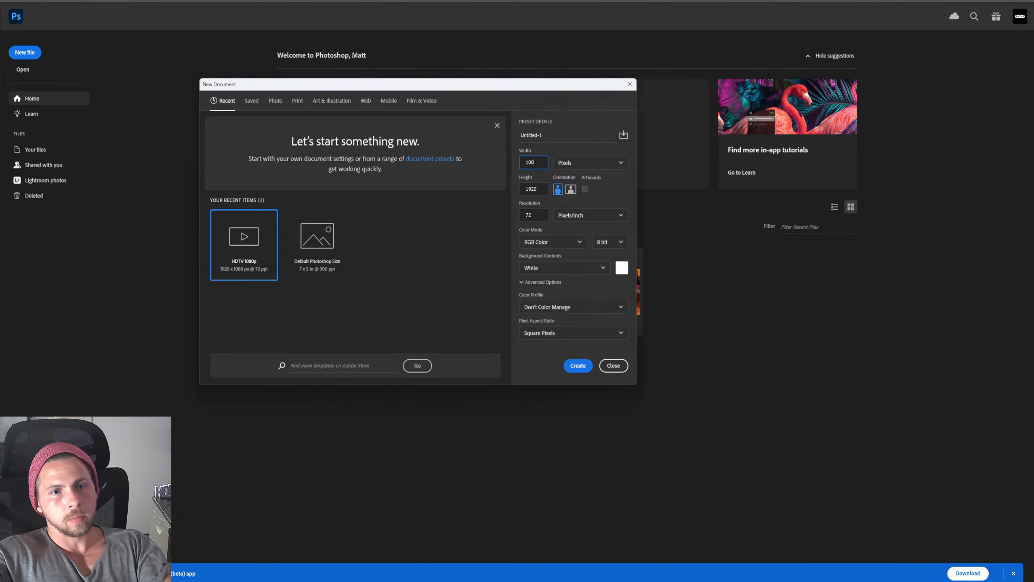
click(578, 366)
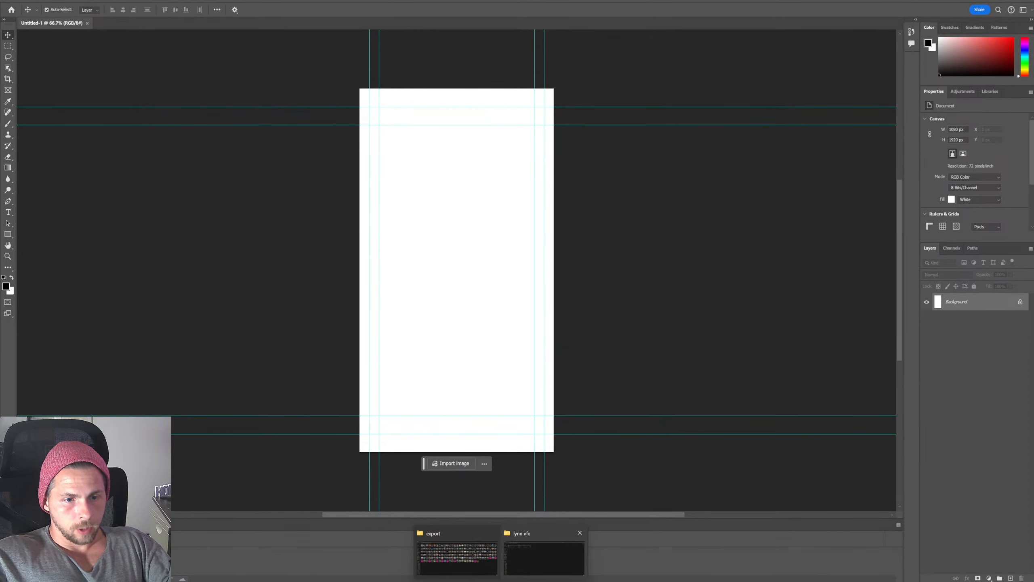
Step: Place the pier clip IMG_3149 from the lynn vfx folder into the new document at full canvas size
mouse_move(501, 581)
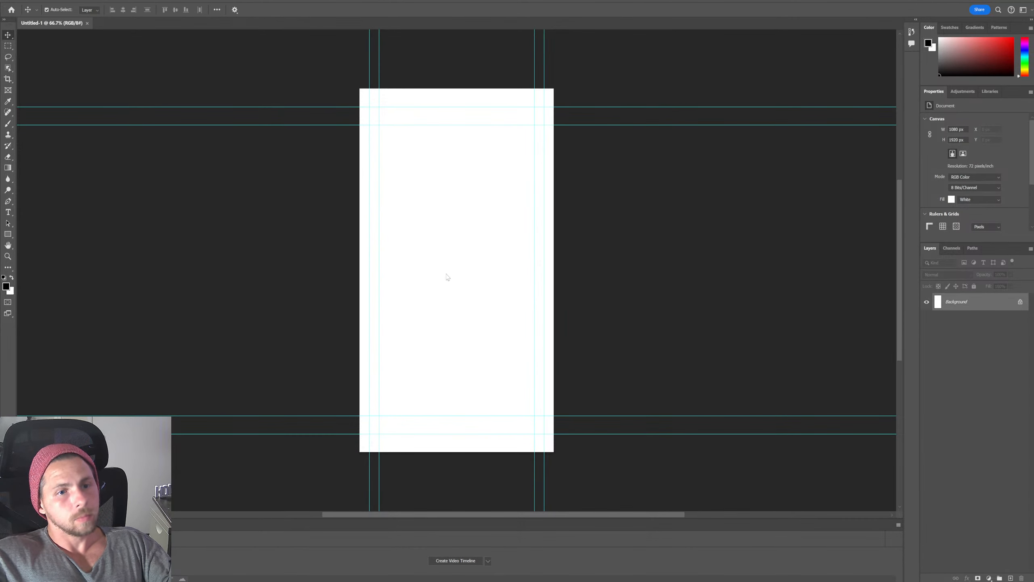
drag(448, 277, 477, 302)
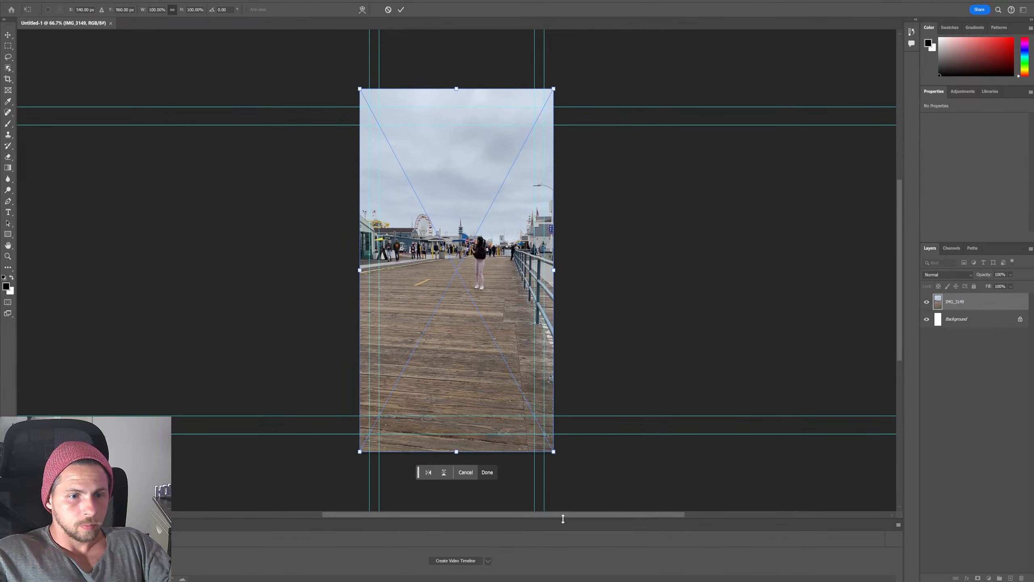
click(487, 472)
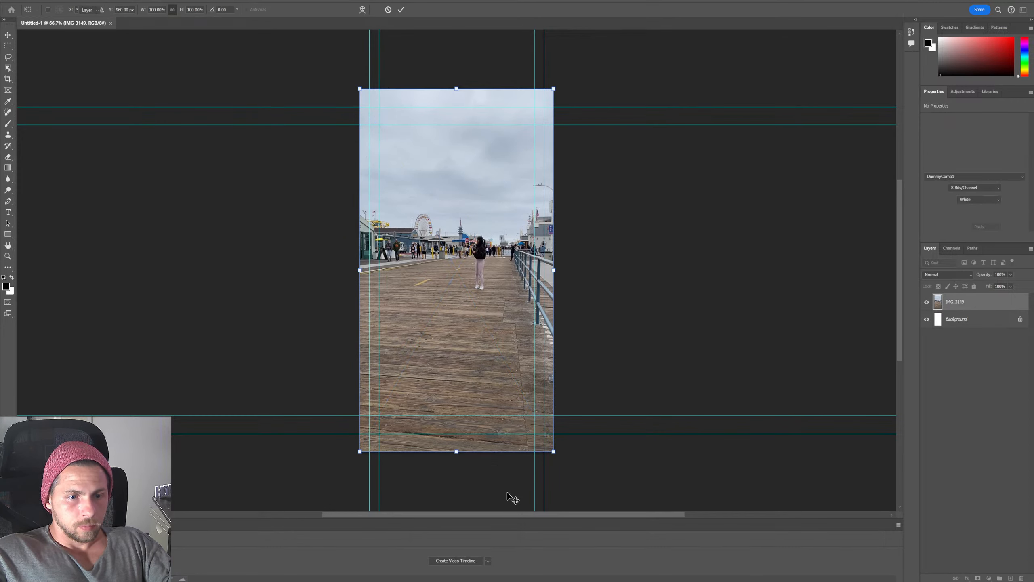
Step: Create a video timeline and cut the pier clip down to a short stretch where the boardwalk is empty of the woman
click(456, 561)
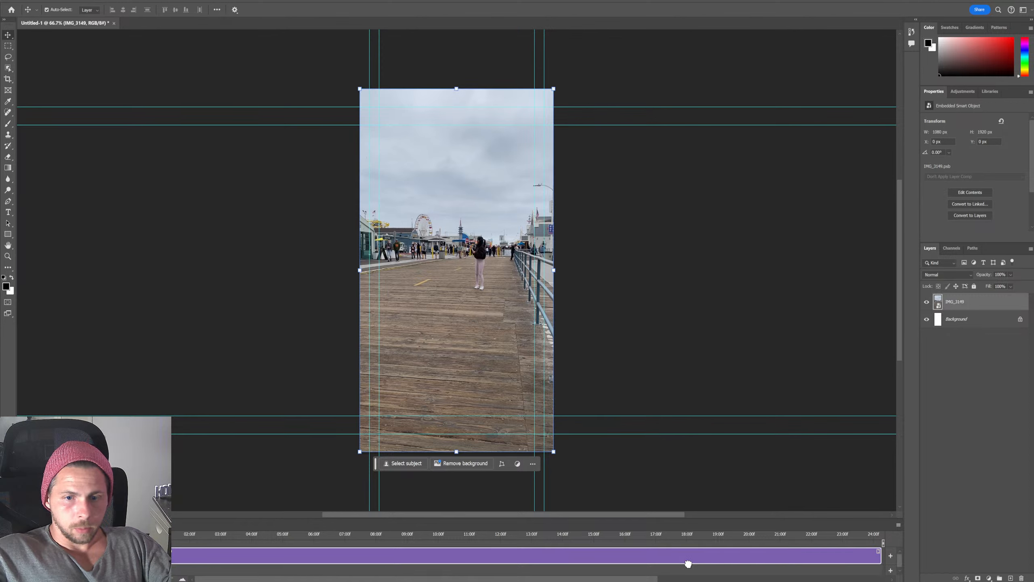
drag(688, 564, 184, 561)
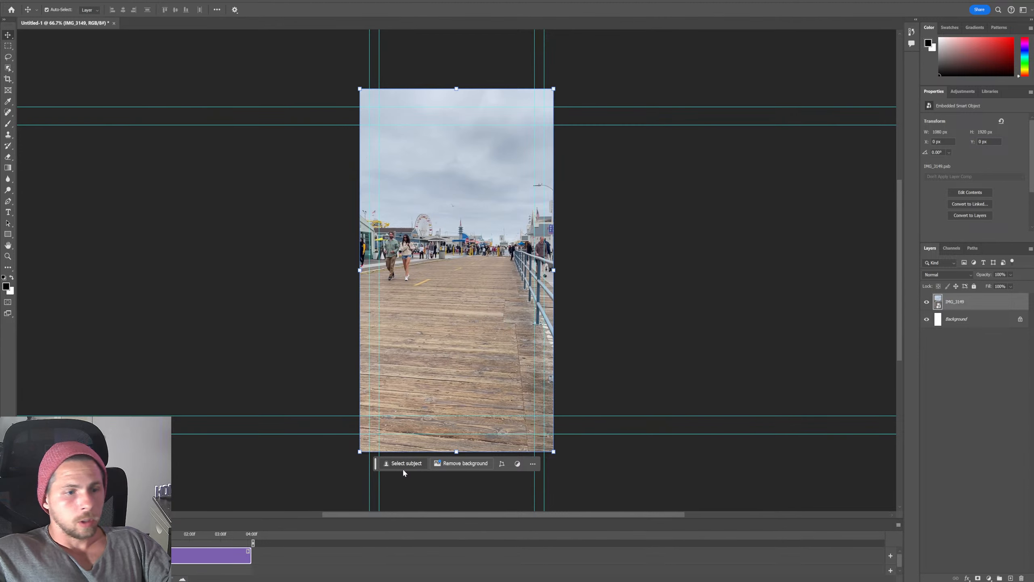
drag(205, 557, 122, 557)
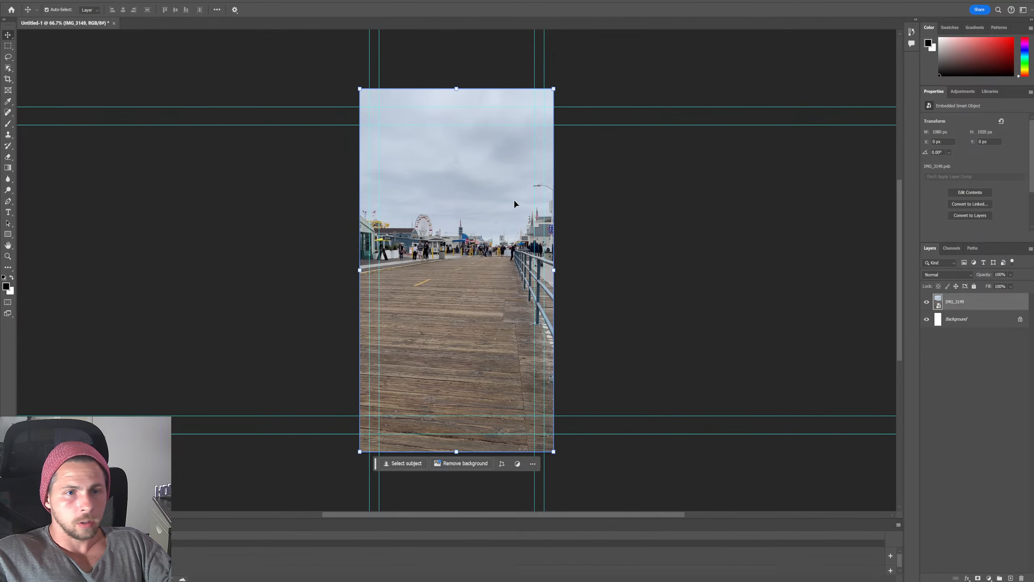
Step: Lasso the pedestrian in dark clothes standing beside the white planters near the seafood sign
key(z)
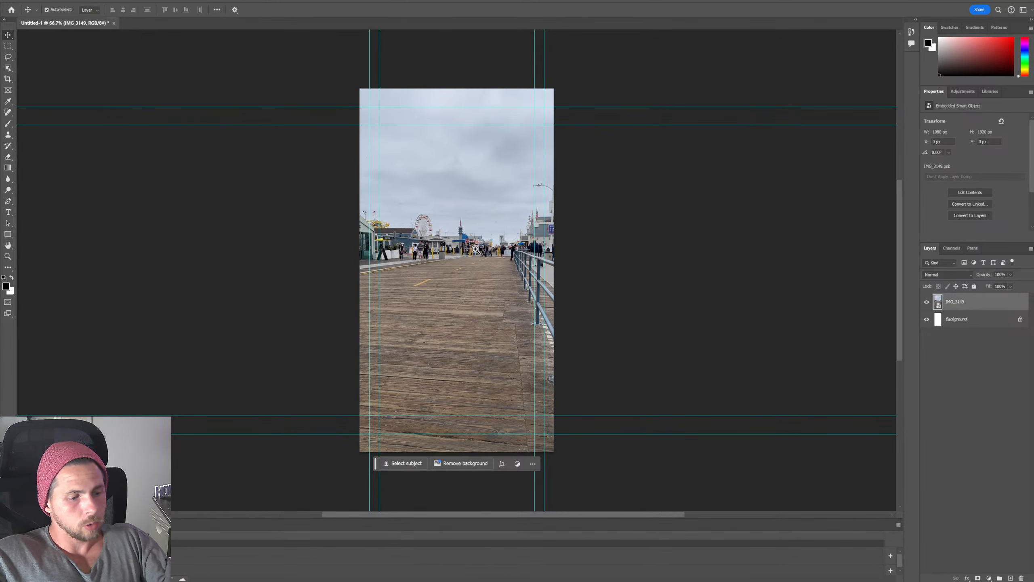
click(466, 240)
click(465, 240)
click(466, 240)
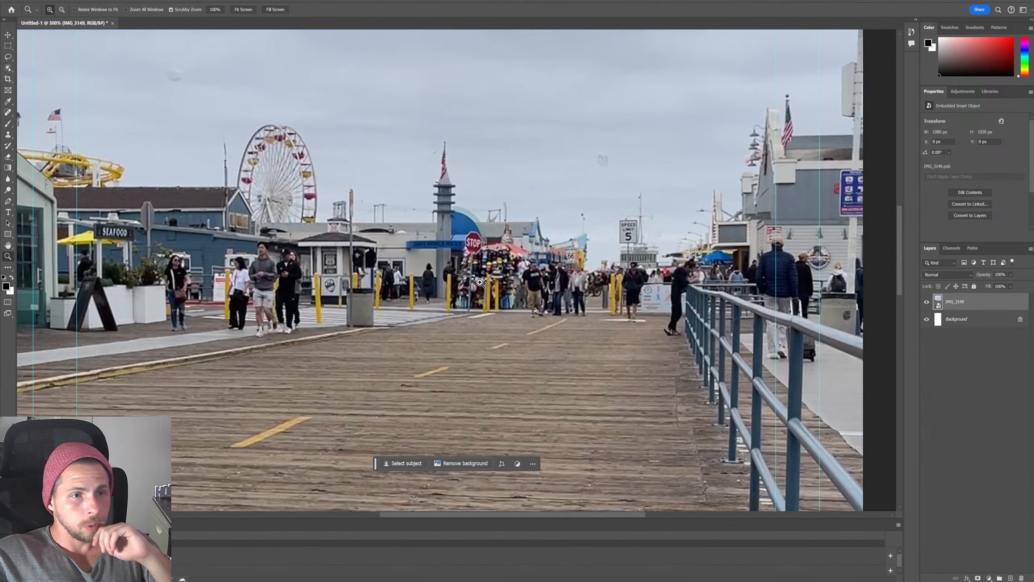
scroll(468, 283, down, 2)
scroll(467, 283, up, 2)
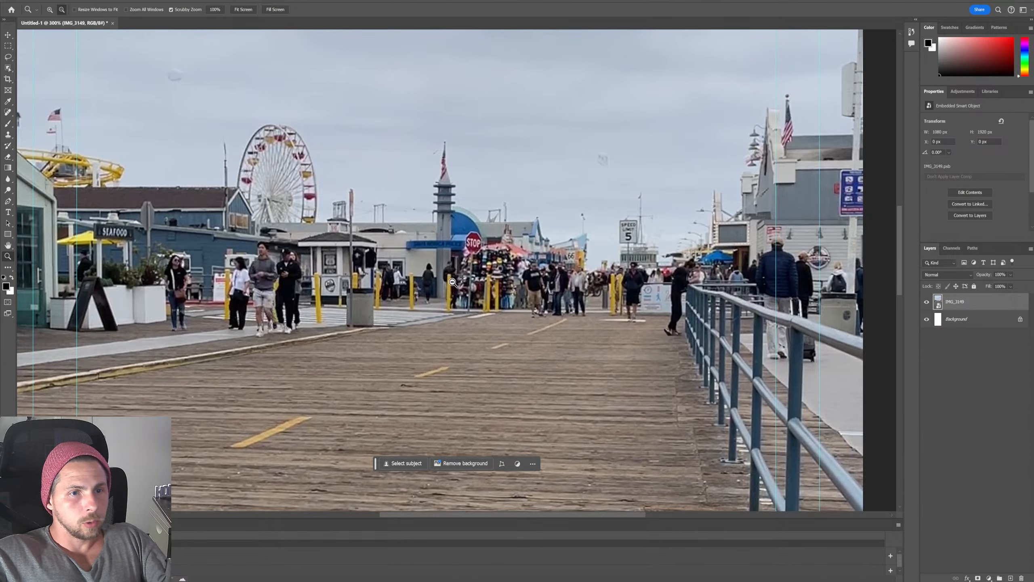
alt+click(453, 282)
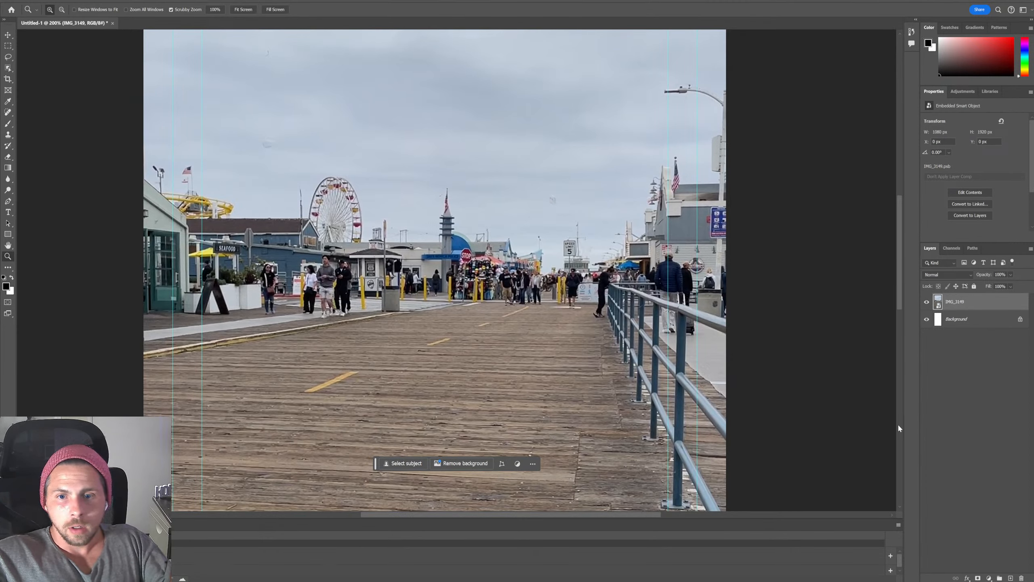
click(8, 58)
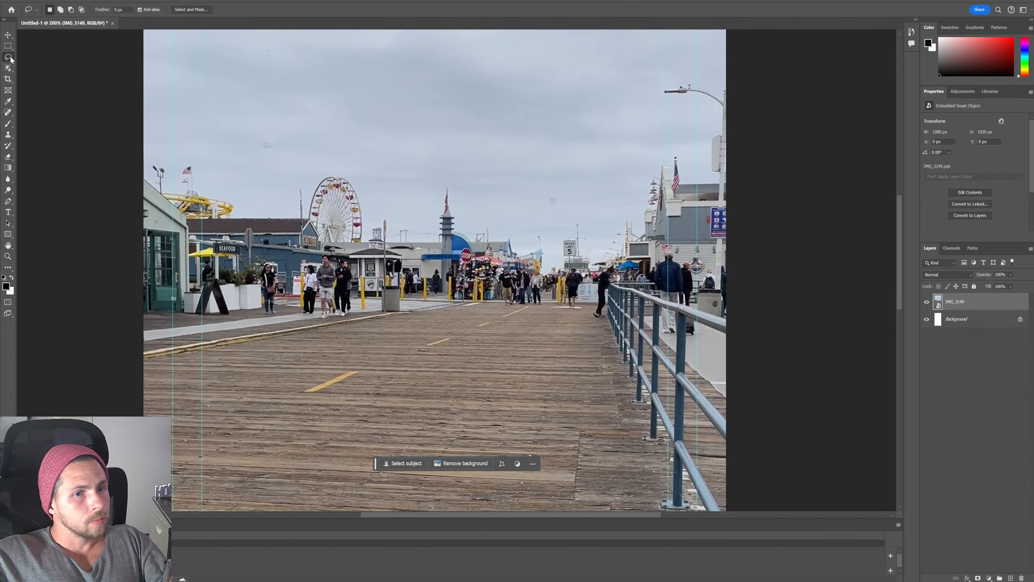
drag(268, 317, 269, 318)
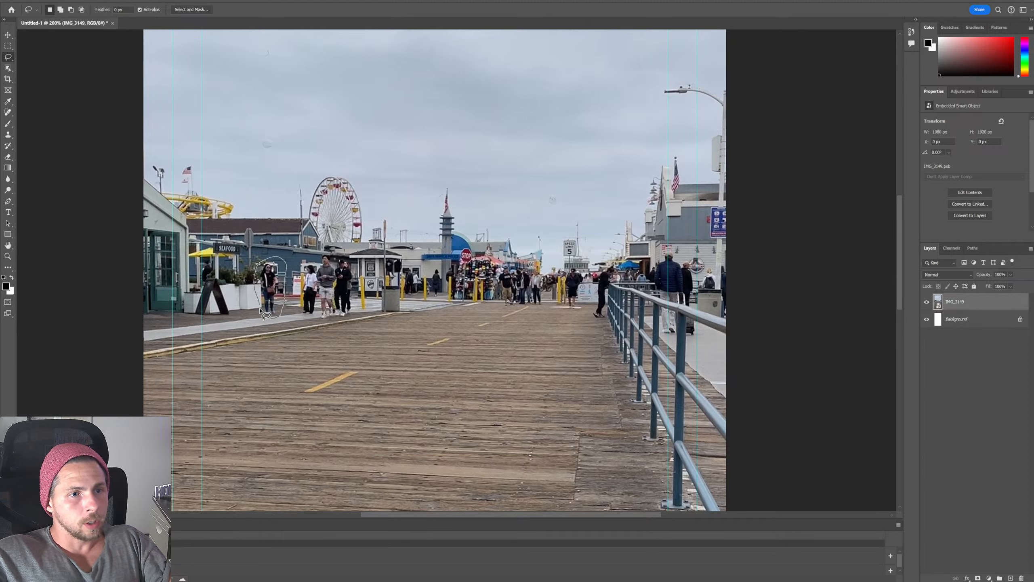
drag(275, 321, 275, 297)
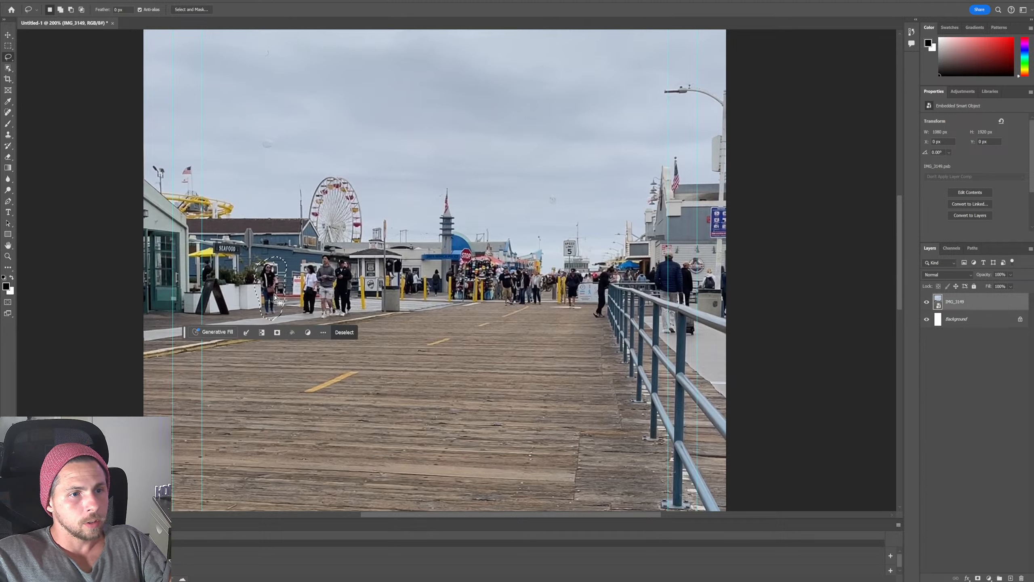
Step: Run Generative Fill on the selected pedestrian with the prompt "remove", agreeing to the generative AI user guidelines
click(217, 332)
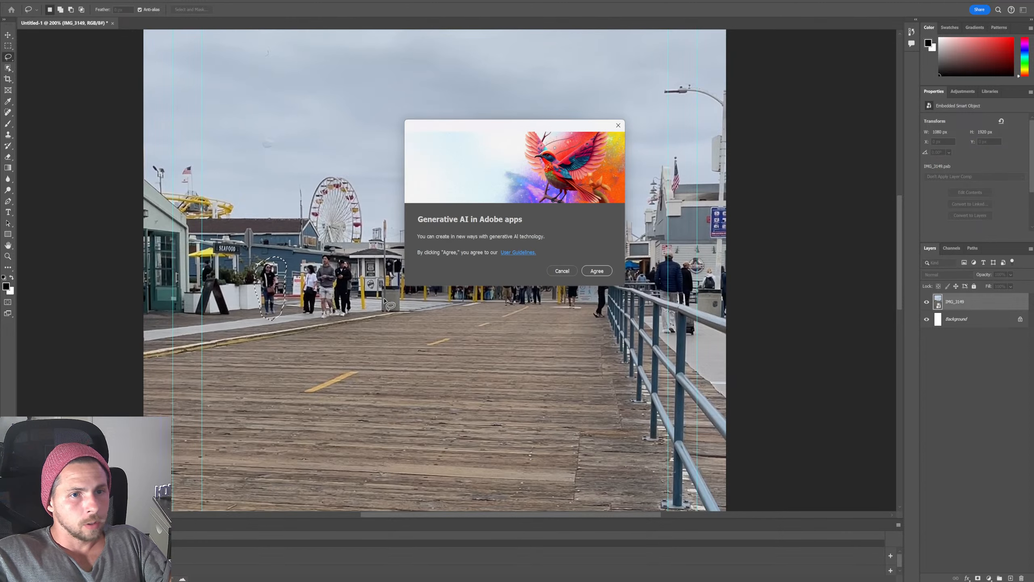
click(597, 271)
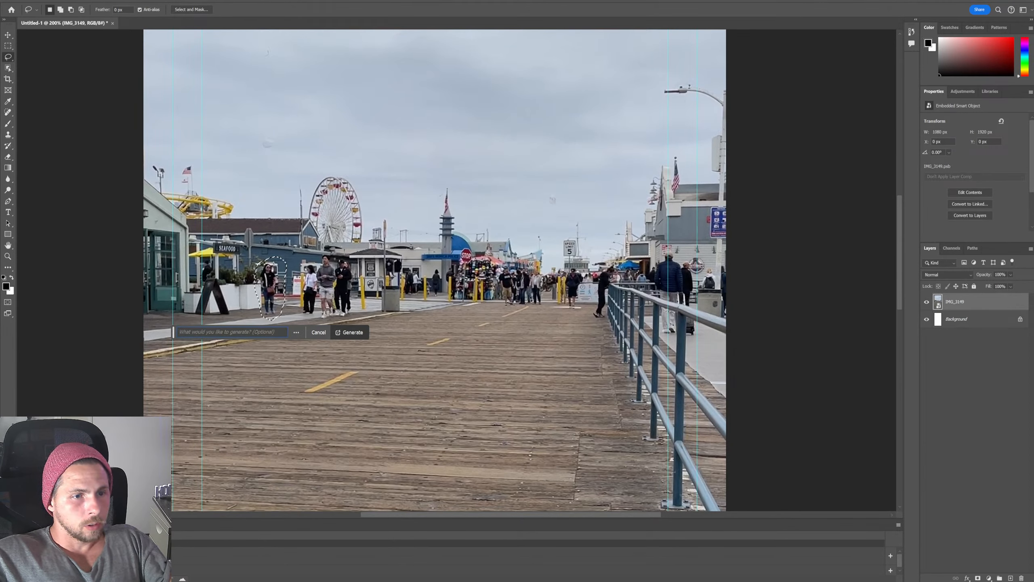
text(remove)
key(Return)
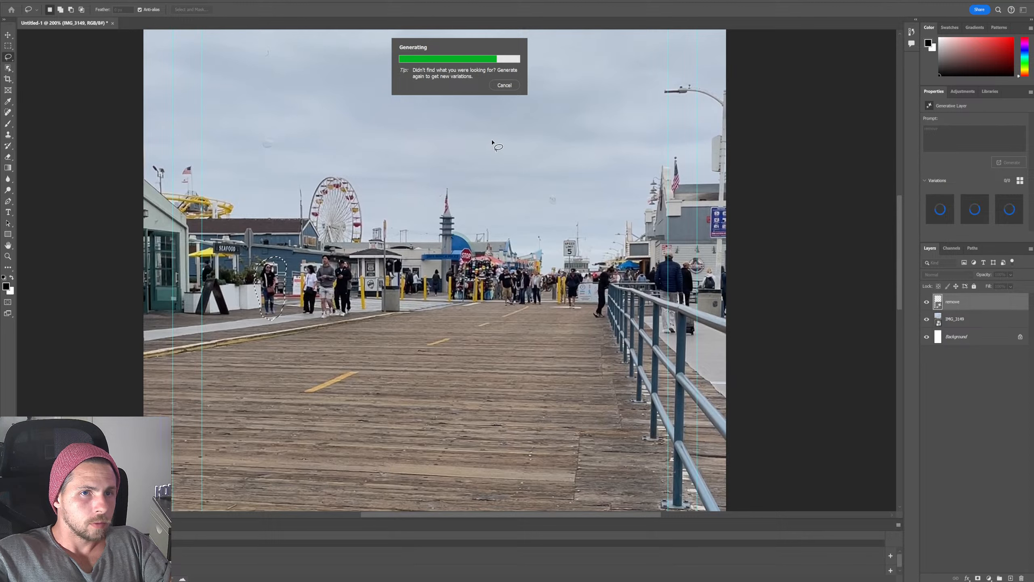
click(519, 86)
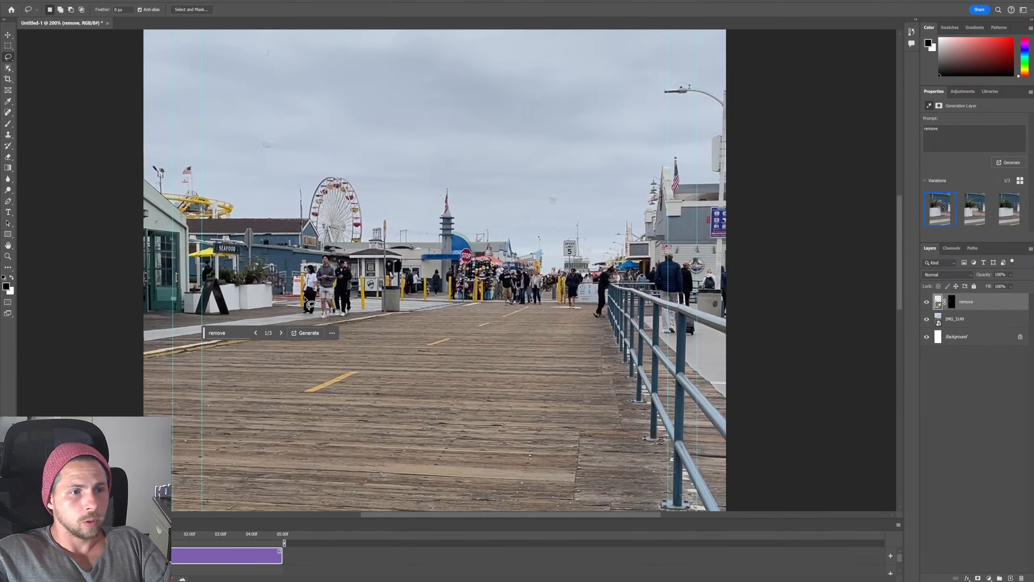
Step: Compare the generated variations beside the planters and choose the third one
click(280, 334)
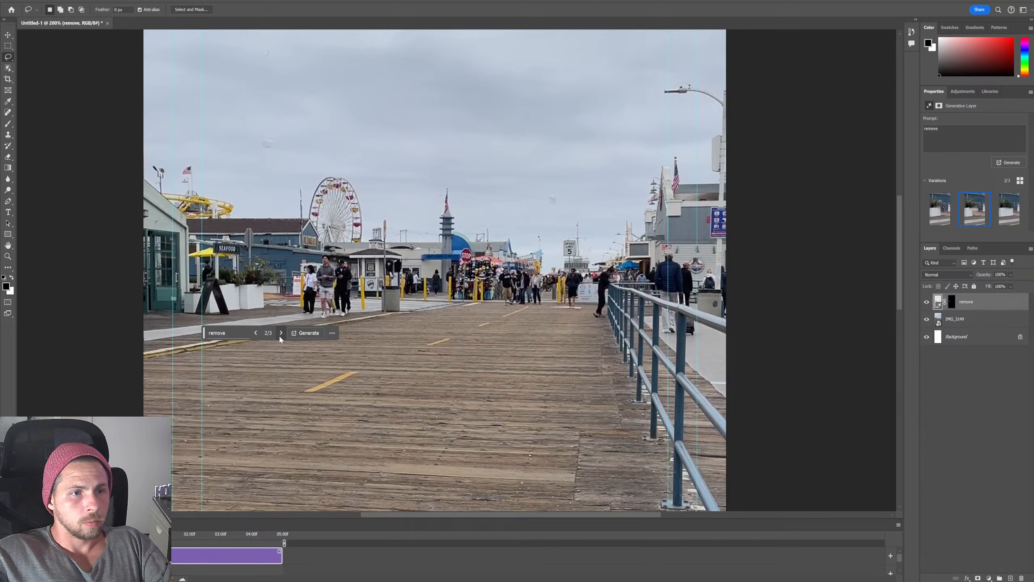
click(255, 334)
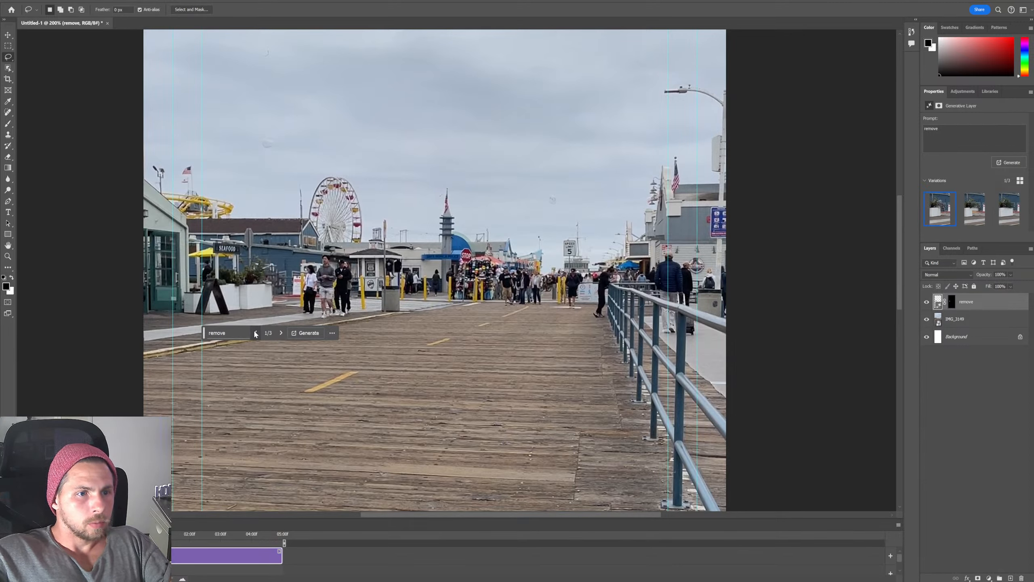
click(282, 334)
click(282, 334)
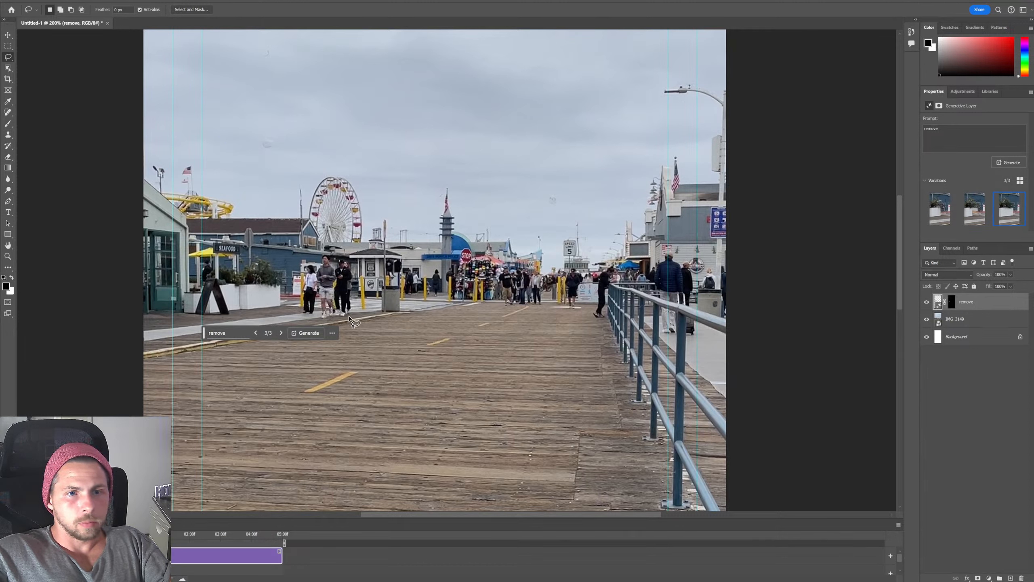
Step: Lasso the group of three people beside the ticket kiosk and run Generative Fill with the prompt "remove"
mouse_move(351, 318)
mouse_down()
mouse_move(352, 263)
mouse_move(313, 260)
mouse_move(300, 276)
mouse_up()
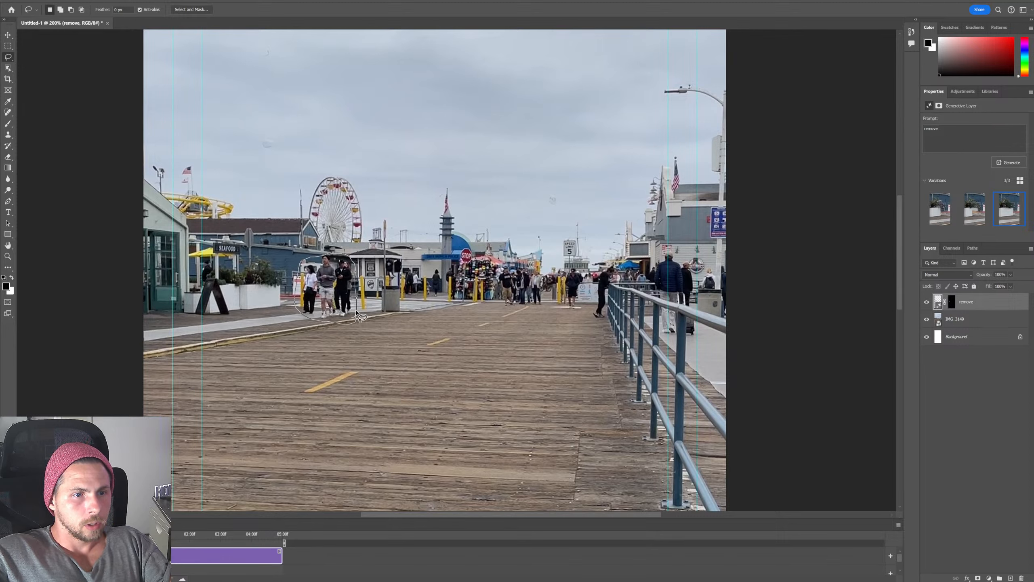
drag(357, 312, 357, 308)
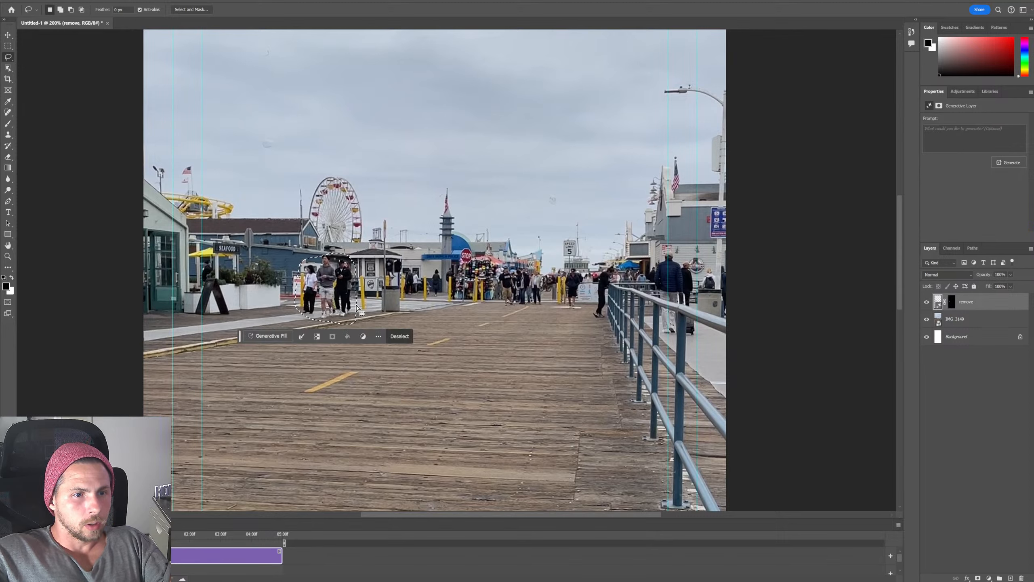
click(270, 336)
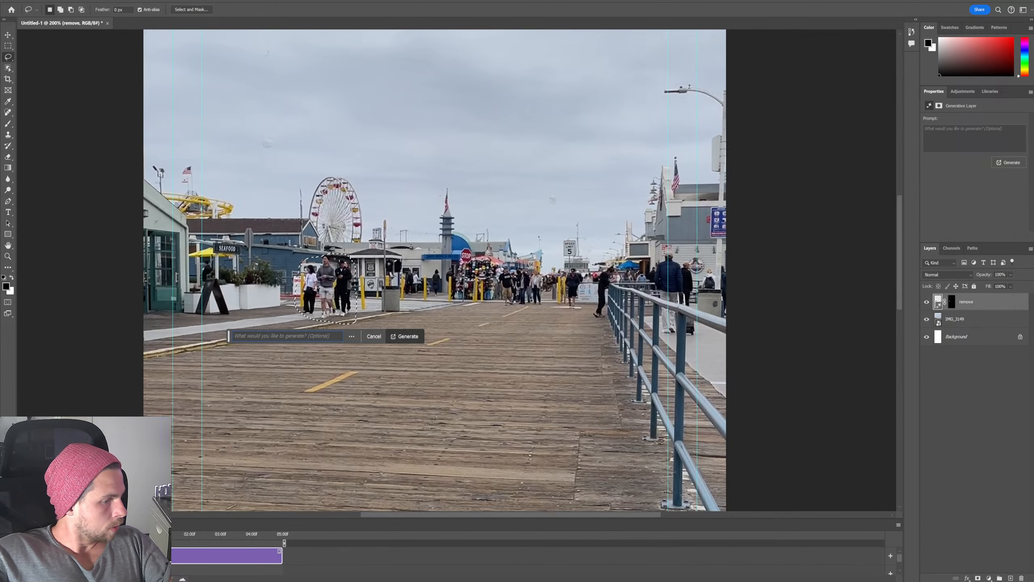
text(remove)
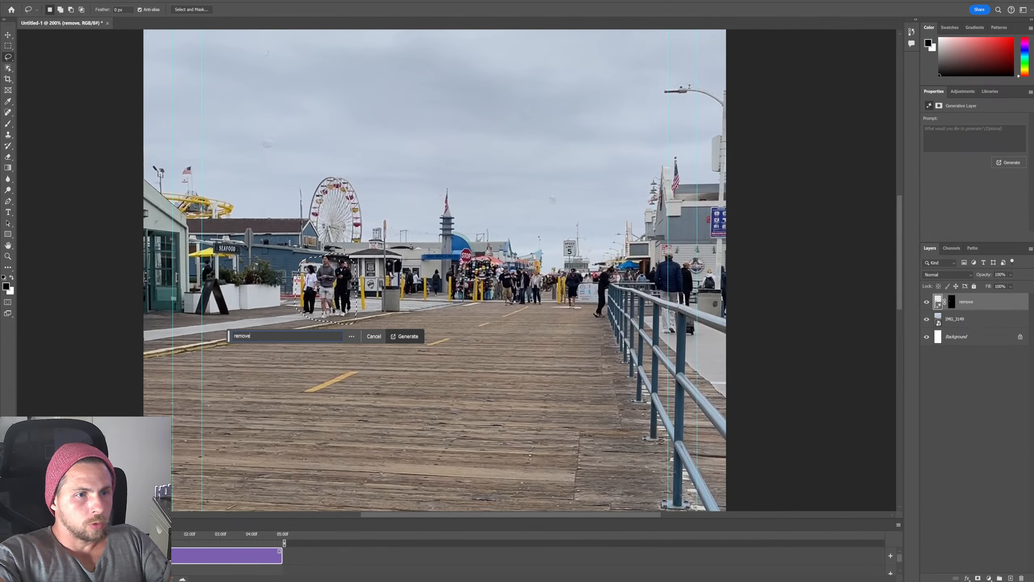
click(404, 336)
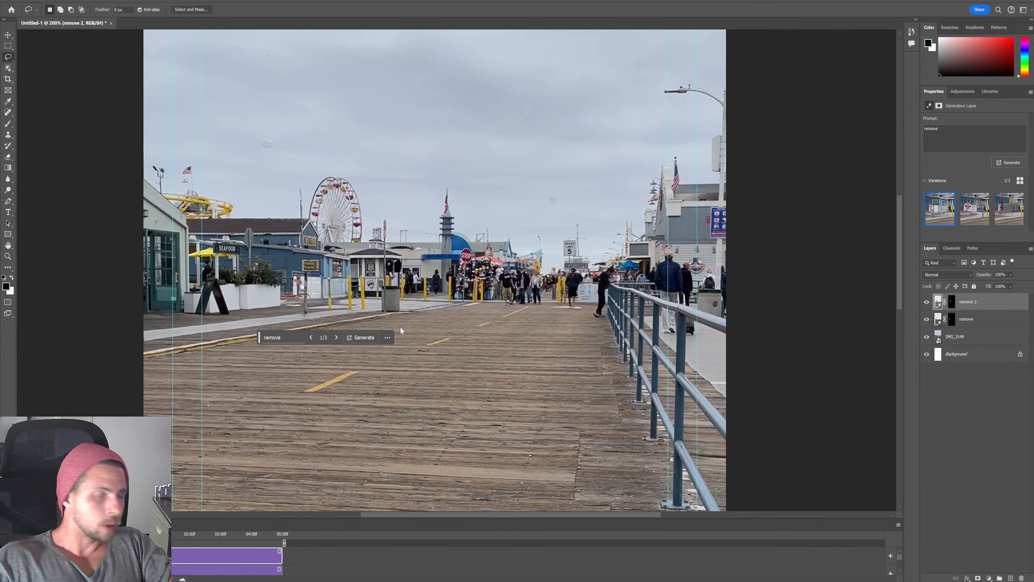
Step: Compare the generated variations that replace the three people beside the kiosk
click(337, 338)
click(337, 337)
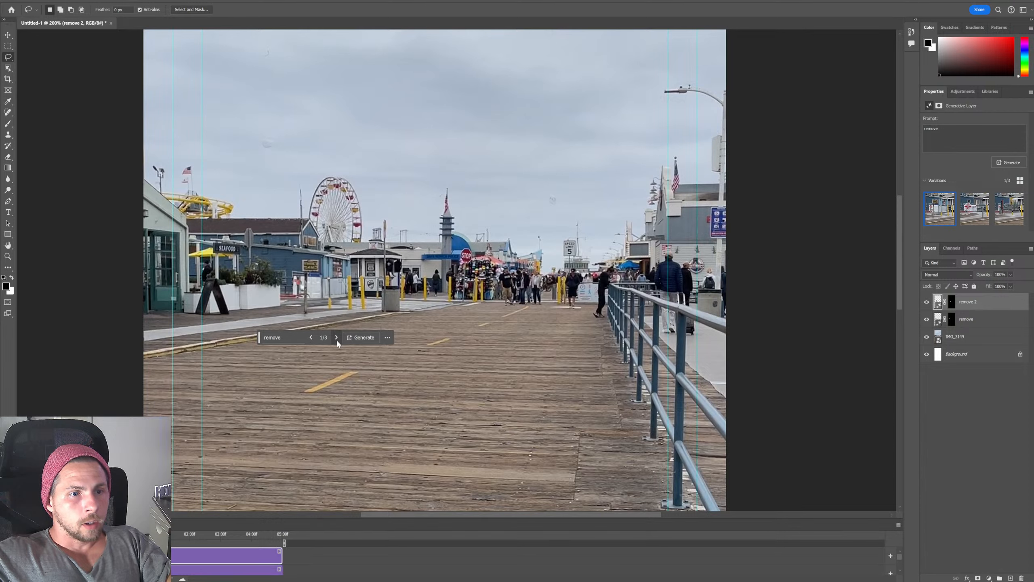
click(312, 337)
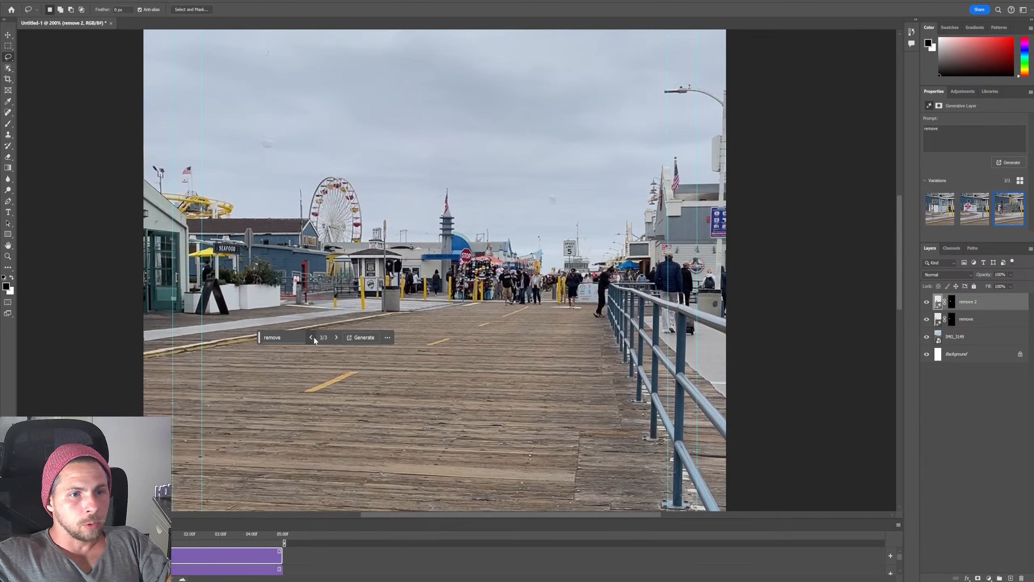
Step: Compare the generated variations beside the ticket kiosk again and choose the first one
click(312, 337)
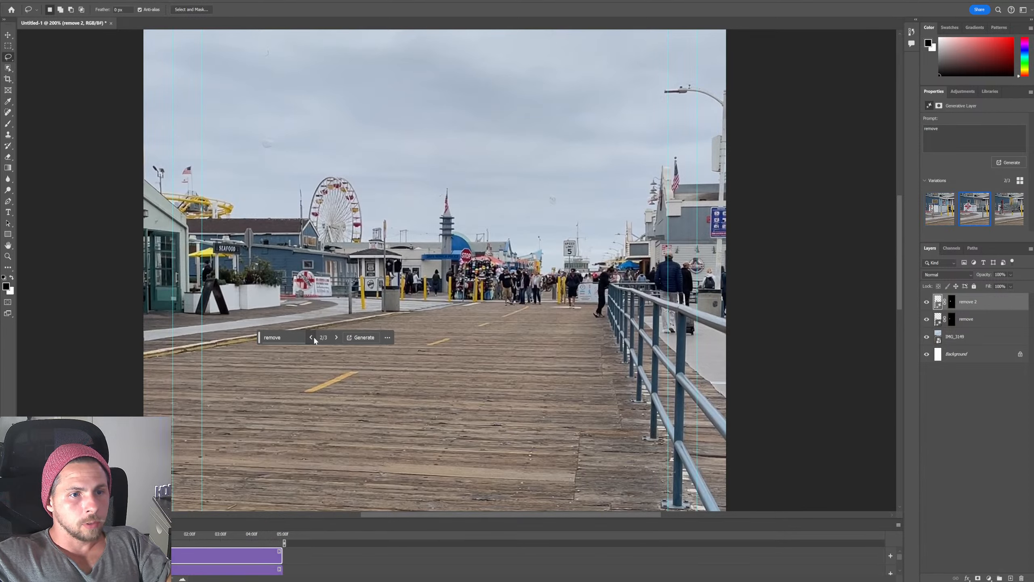
click(337, 338)
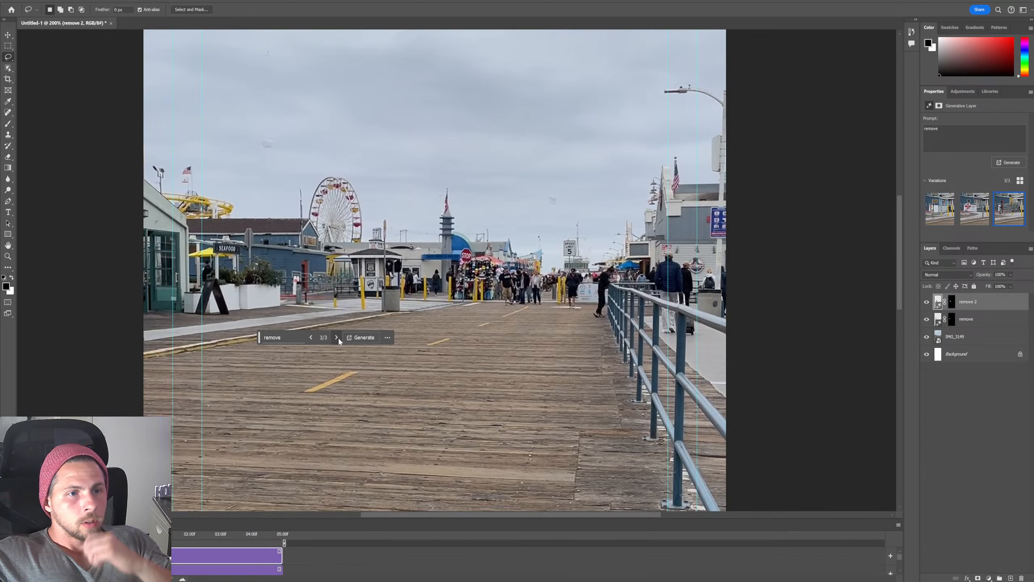
click(312, 337)
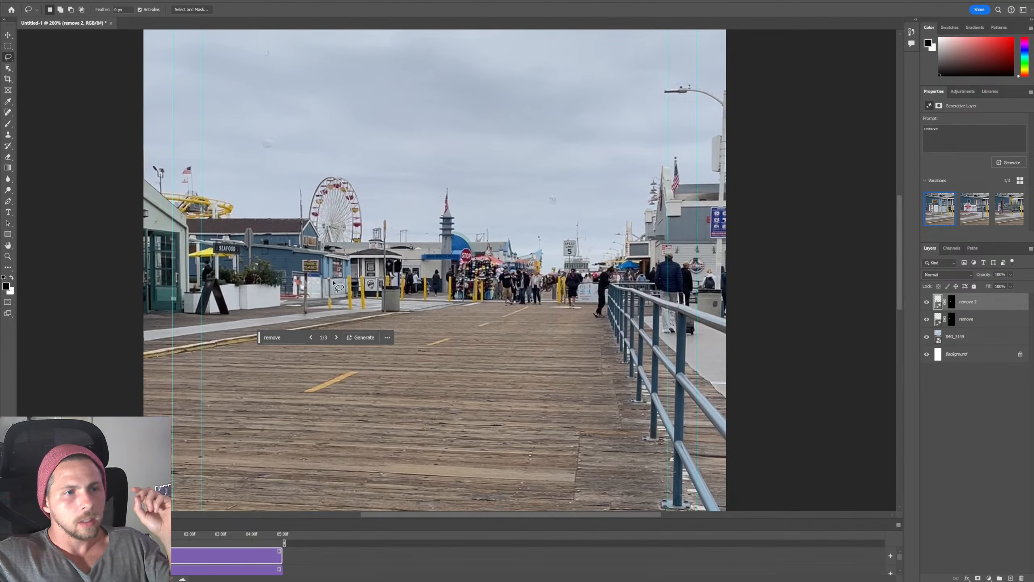
Step: Lasso the people behind the blue railing in front of the grey building and run Generative Fill with the prompt "remove"
scroll(542, 307, up, 1)
scroll(544, 309, down, 3)
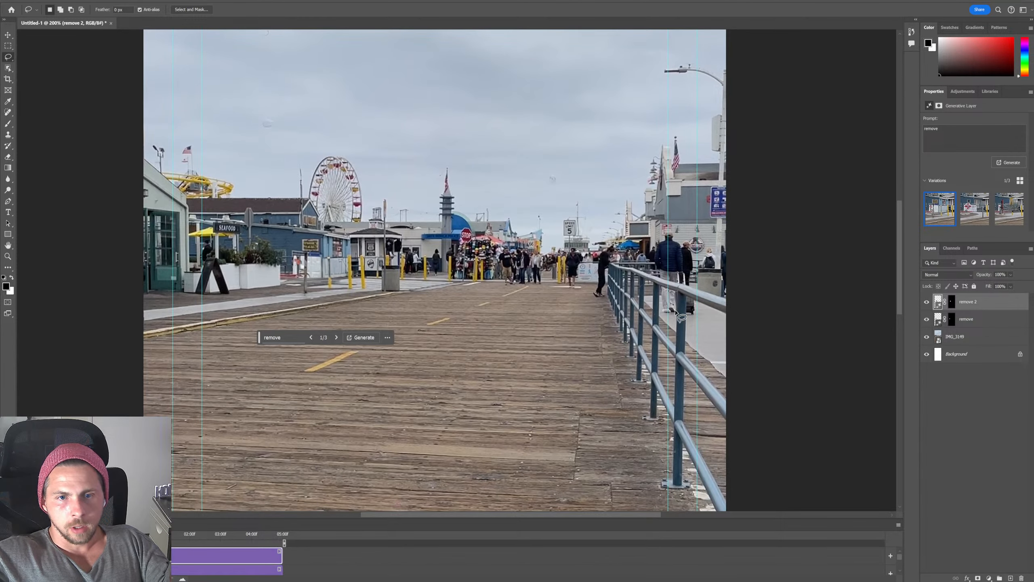
drag(630, 302, 535, 311)
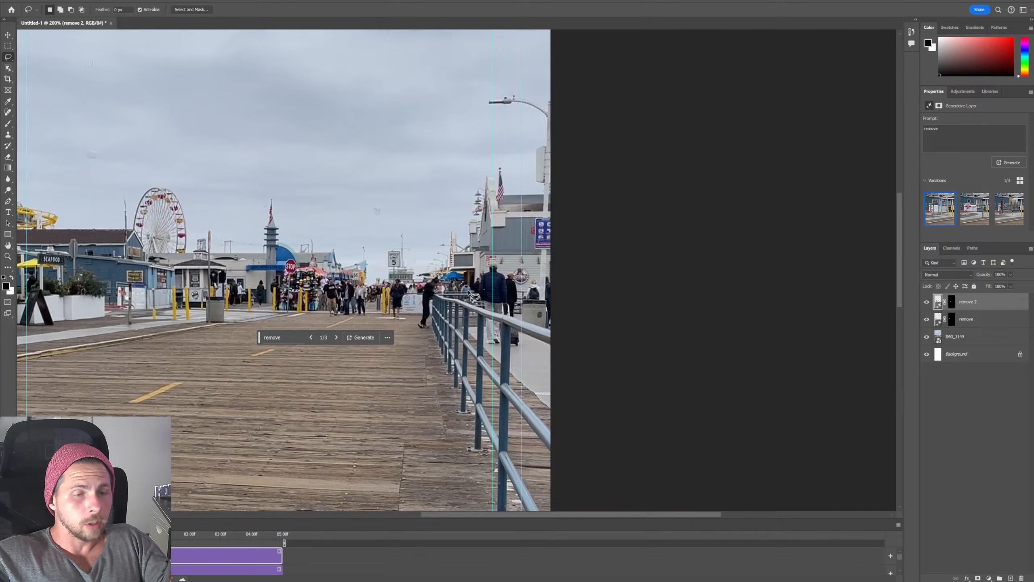
mouse_move(476, 299)
mouse_down()
mouse_move(487, 263)
mouse_move(522, 262)
mouse_up()
mouse_move(542, 298)
mouse_down()
mouse_move(536, 338)
mouse_move(484, 342)
mouse_up()
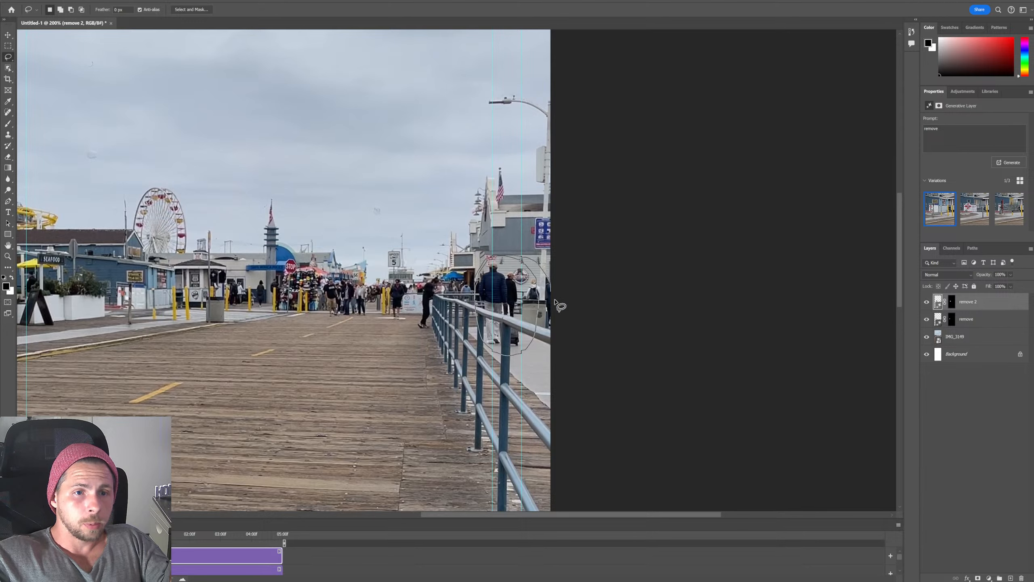
drag(555, 300, 525, 356)
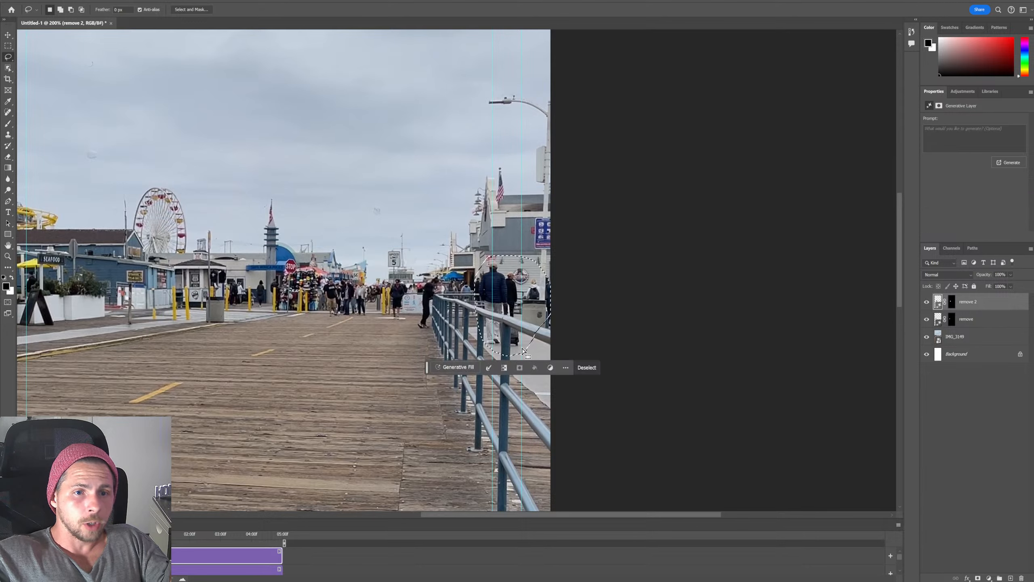
click(456, 367)
text(remove)
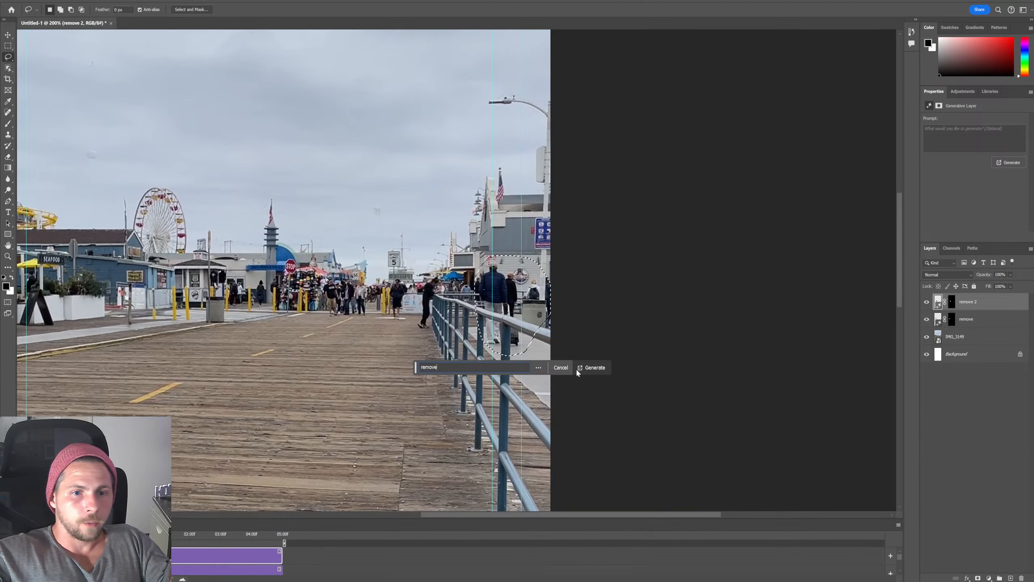
click(591, 368)
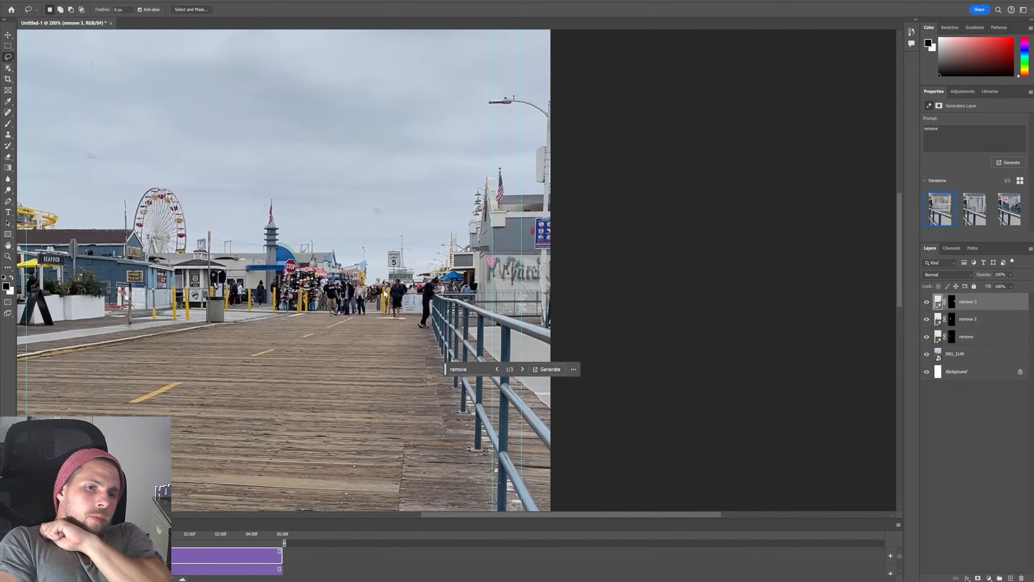
click(477, 368)
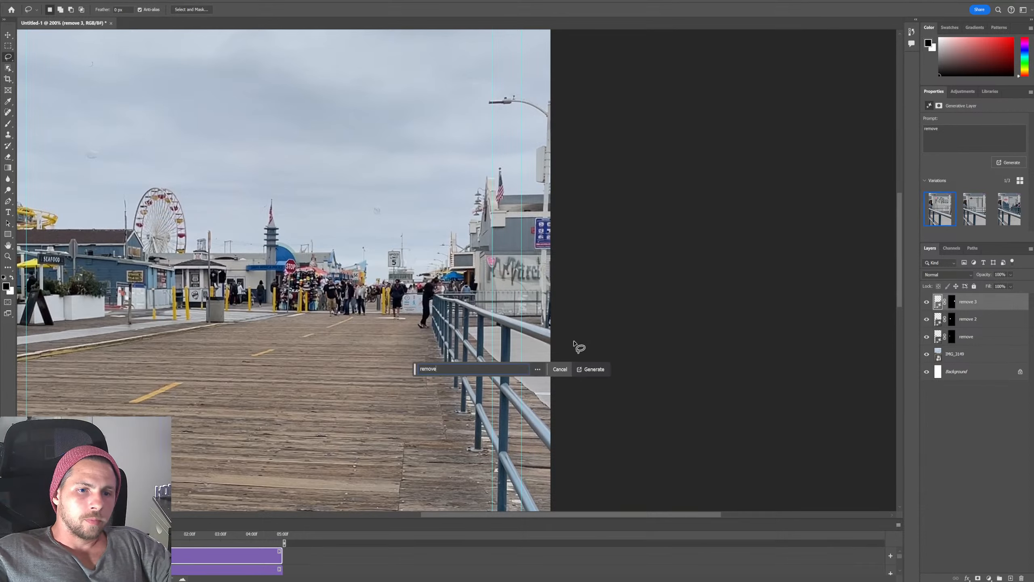
click(592, 370)
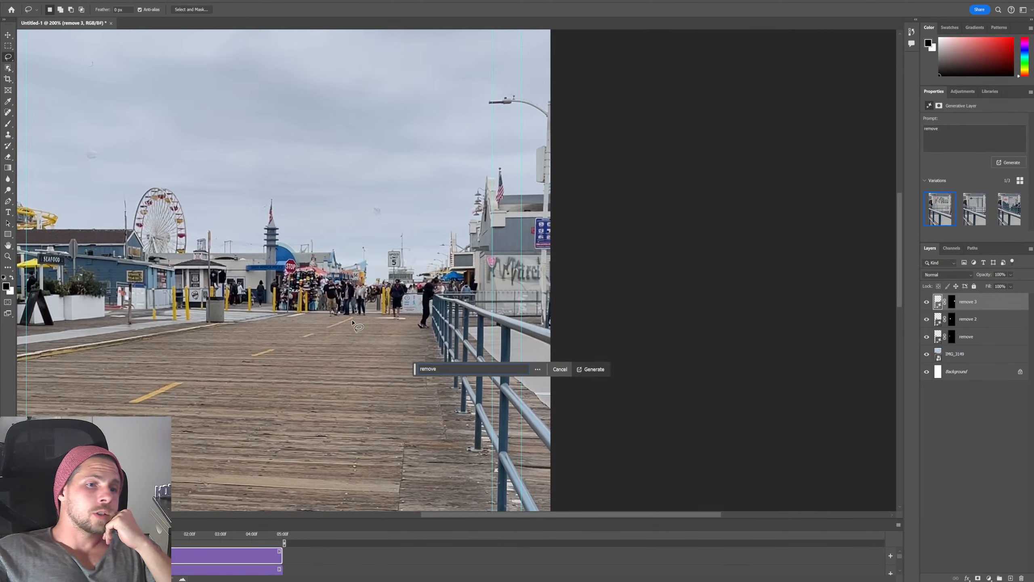
mouse_move(355, 322)
mouse_down()
mouse_move(381, 303)
mouse_move(378, 277)
mouse_move(346, 270)
mouse_move(317, 292)
mouse_move(358, 322)
mouse_move(375, 318)
mouse_up()
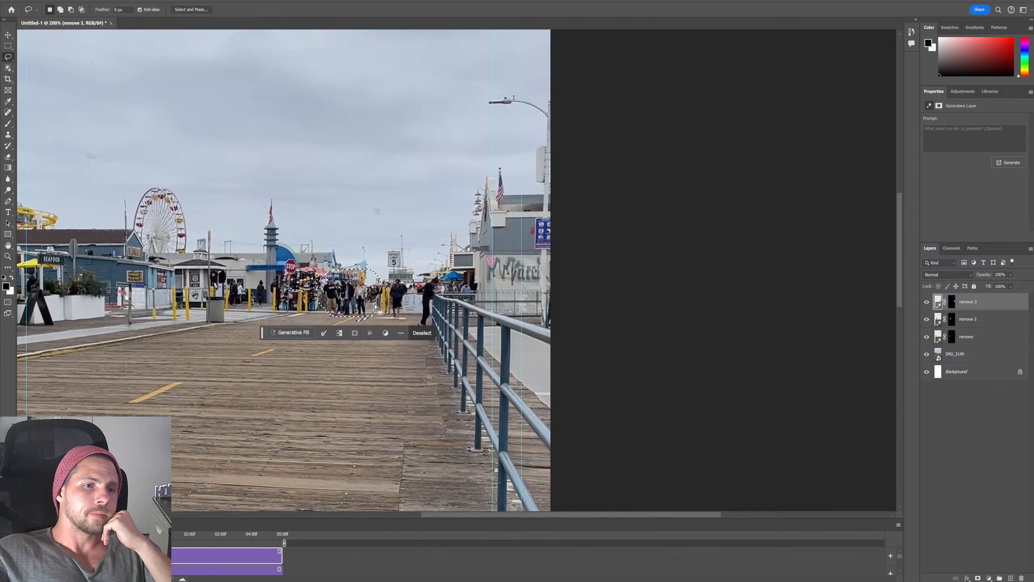
click(422, 333)
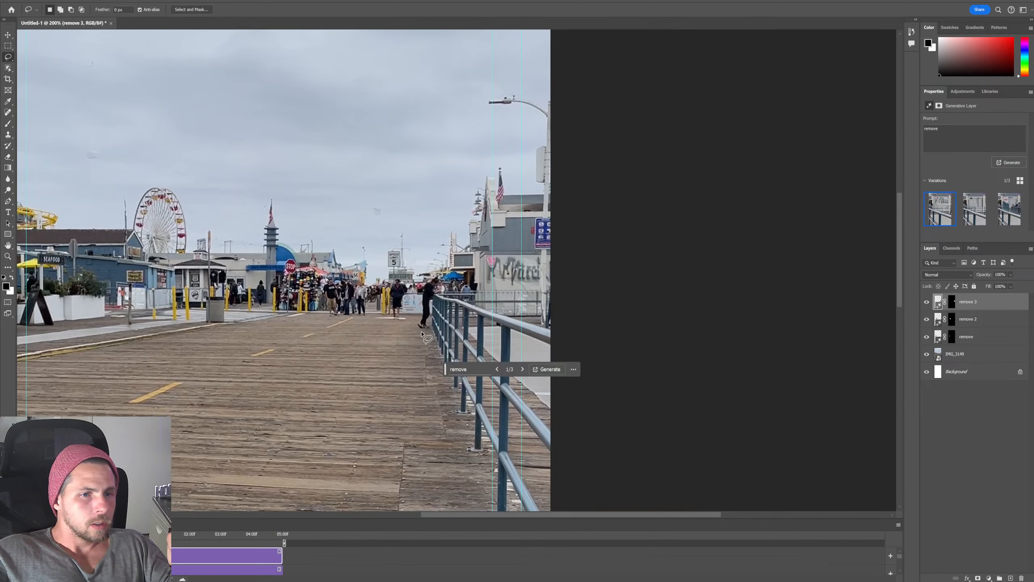
Step: Lasso the group of people on the boardwalk beside the souvenir stall and run Generative Fill with the prompt "remove"
drag(366, 324, 371, 285)
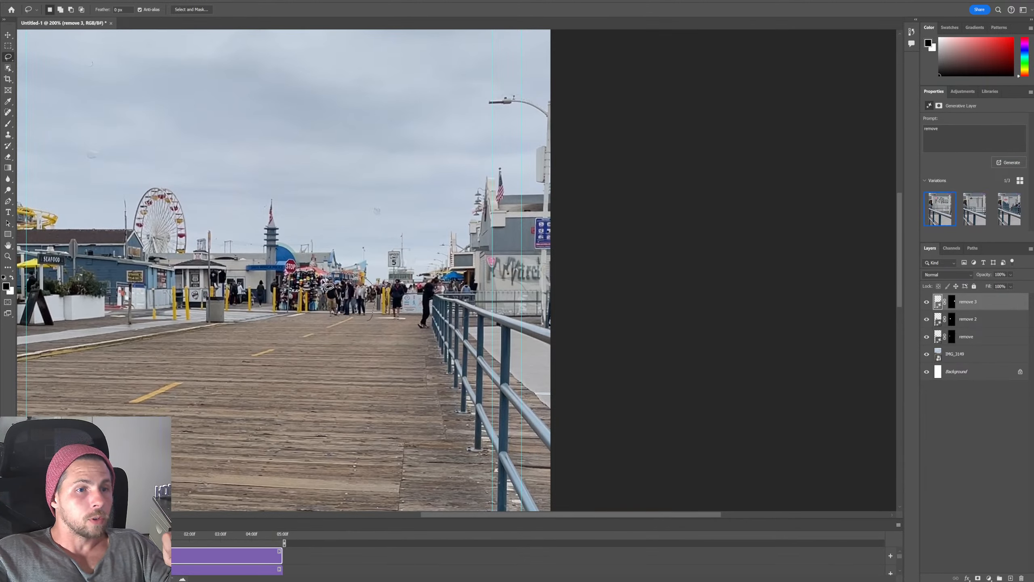
drag(368, 322, 367, 323)
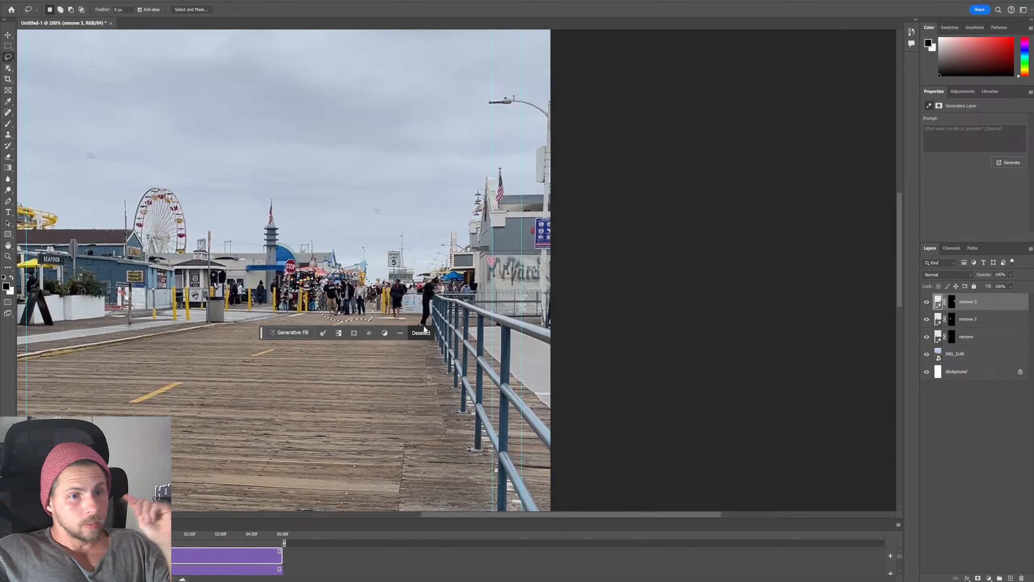
click(293, 332)
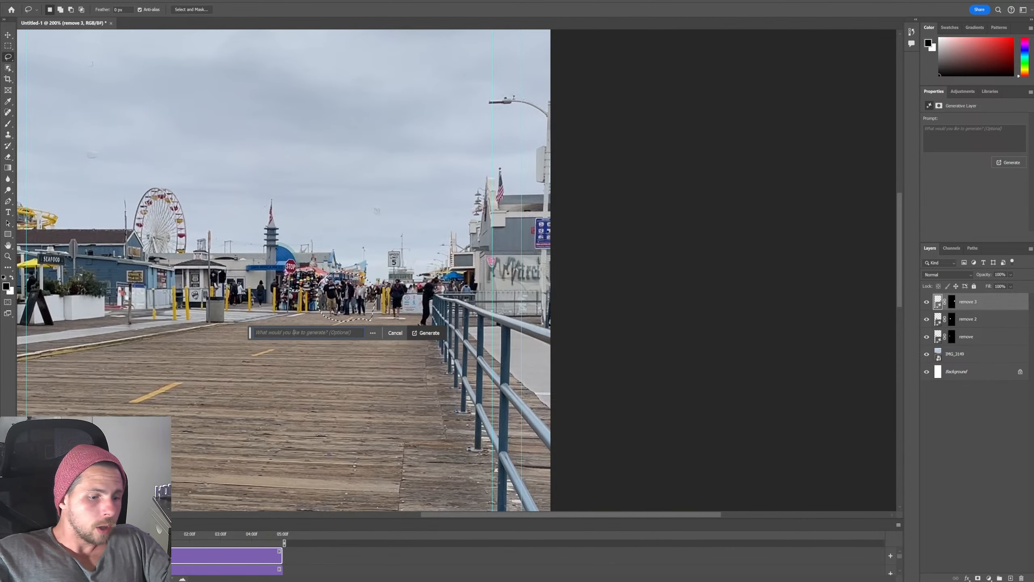
text(remove)
key(Return)
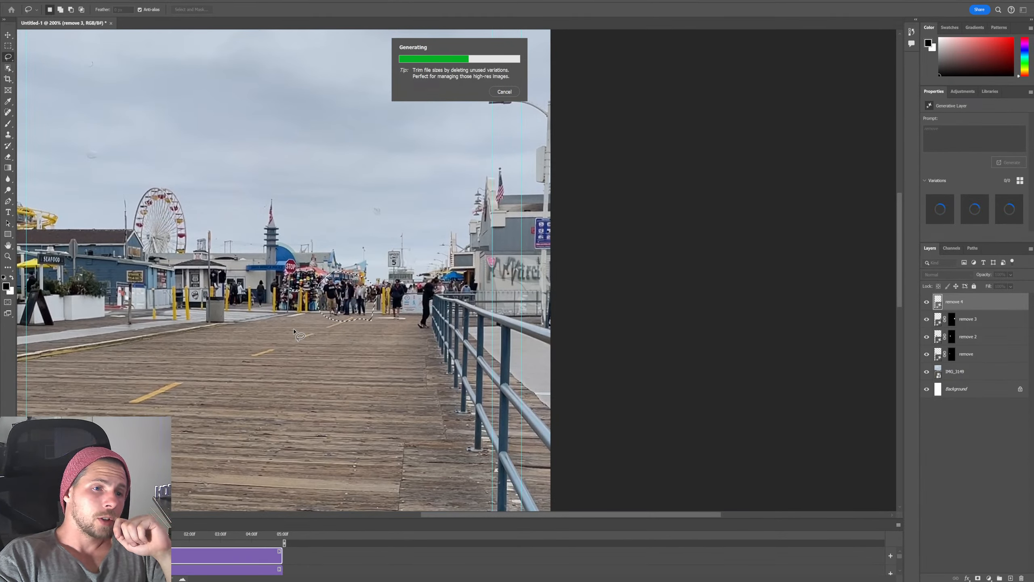
Step: Switch to the Facebook window in Chrome while the fill is generating
mouse_move(572, 581)
mouse_move(521, 581)
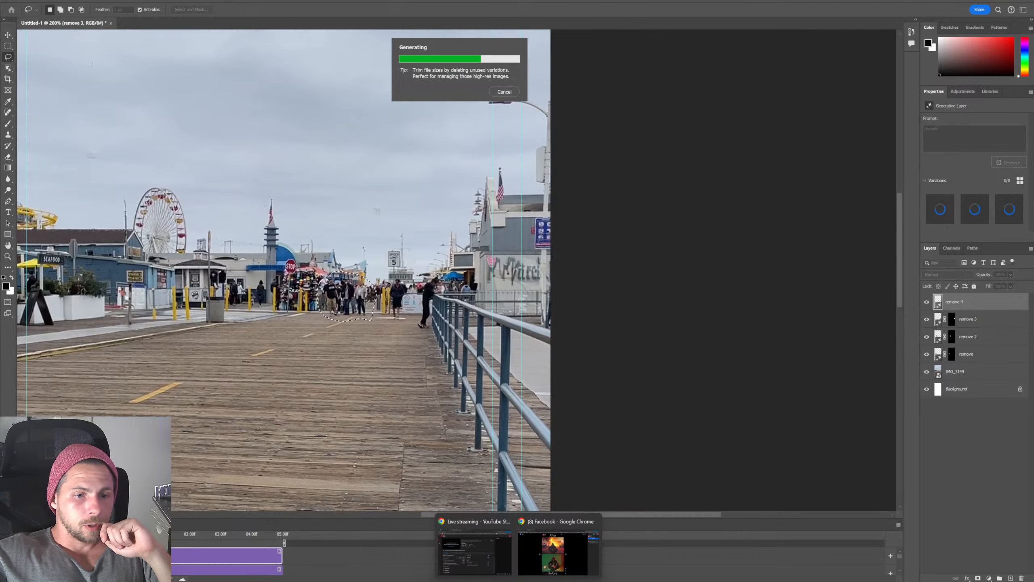
click(556, 548)
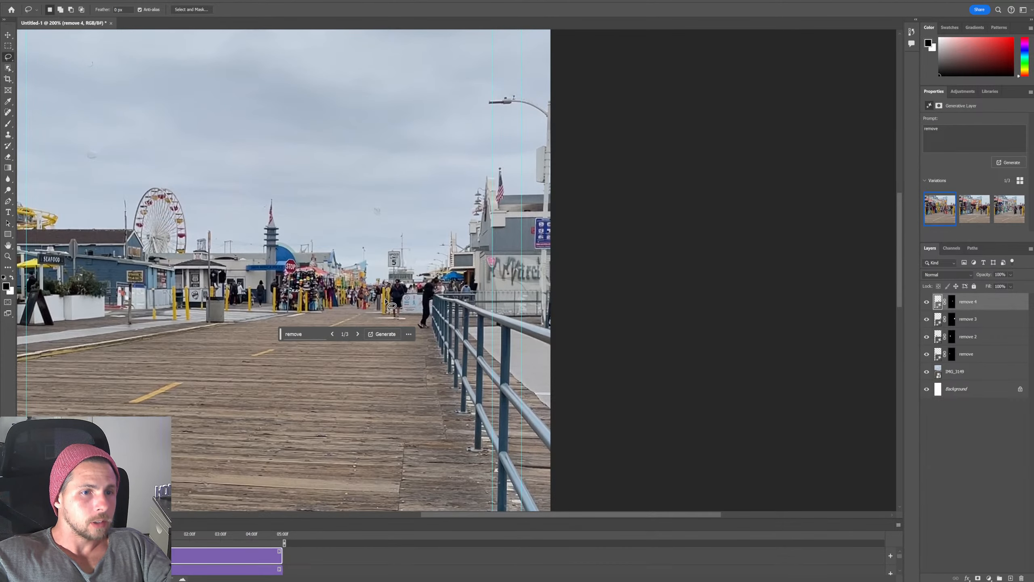
scroll(385, 298, down, 2)
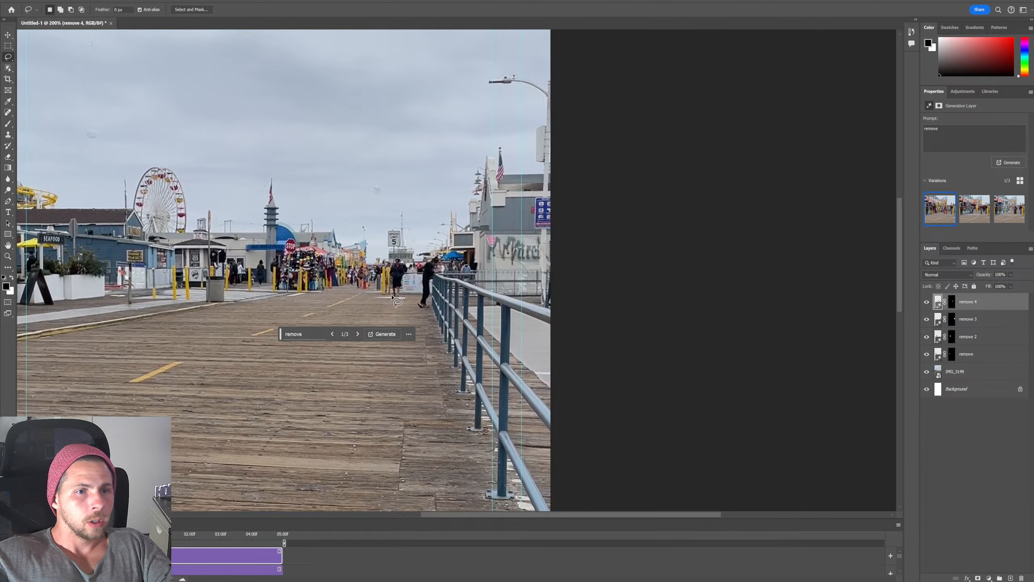
mouse_move(394, 298)
mouse_down()
mouse_move(407, 299)
mouse_move(418, 276)
mouse_up()
mouse_move(403, 253)
mouse_down()
mouse_move(379, 286)
mouse_move(404, 299)
mouse_up()
click(338, 312)
text(remove)
key(Return)
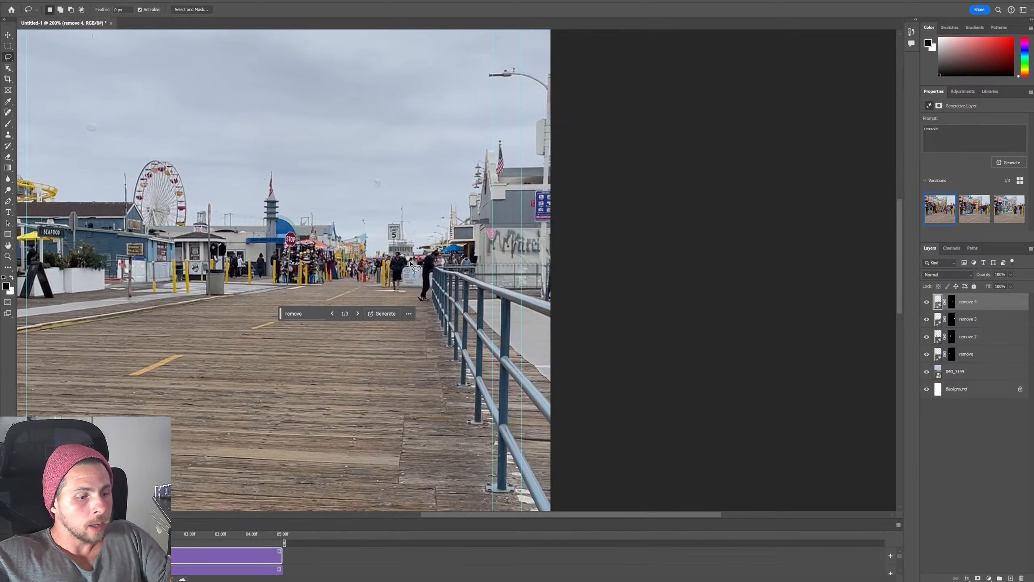
Step: Lasso the person standing below the speed limit sign and run Generative Fill with the prompt "remove"
key(z)
drag(408, 256, 471, 257)
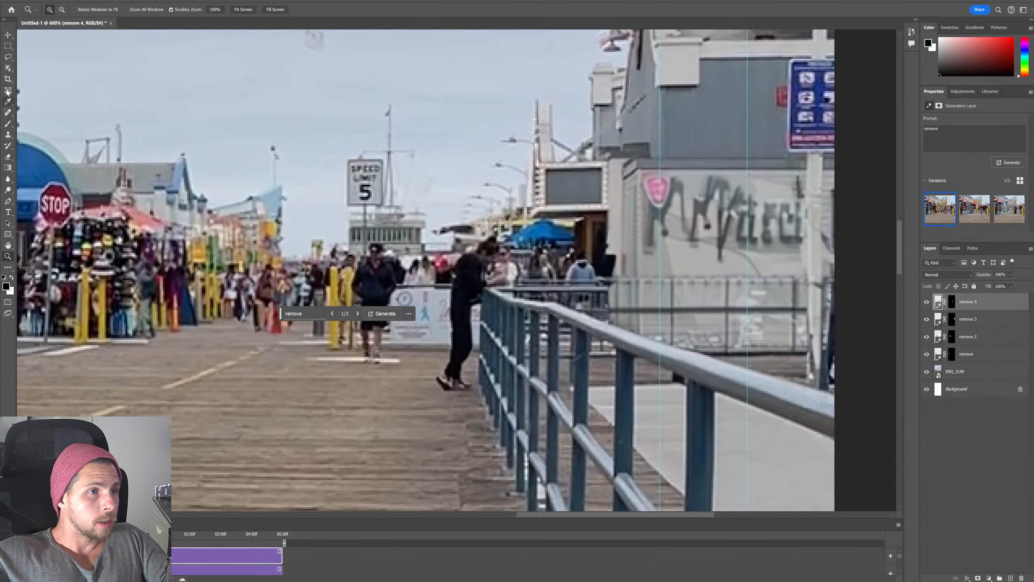
click(9, 58)
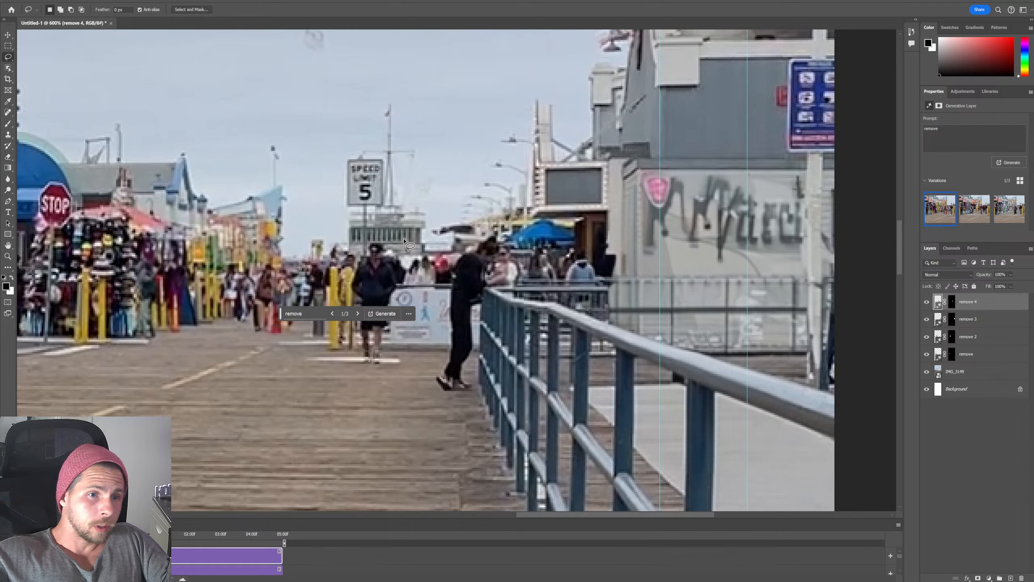
drag(404, 240, 419, 340)
drag(368, 390, 345, 298)
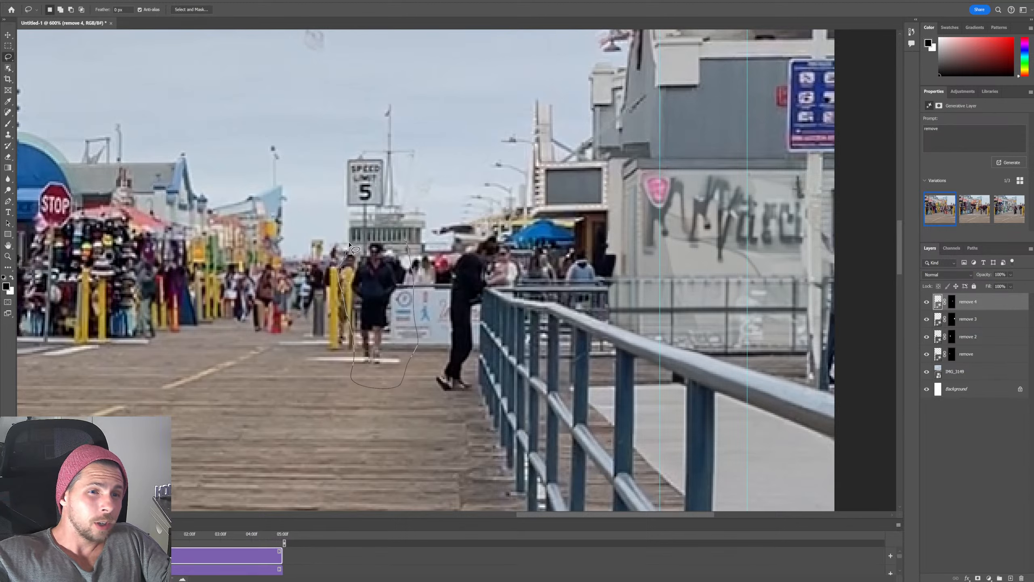
drag(402, 241, 416, 259)
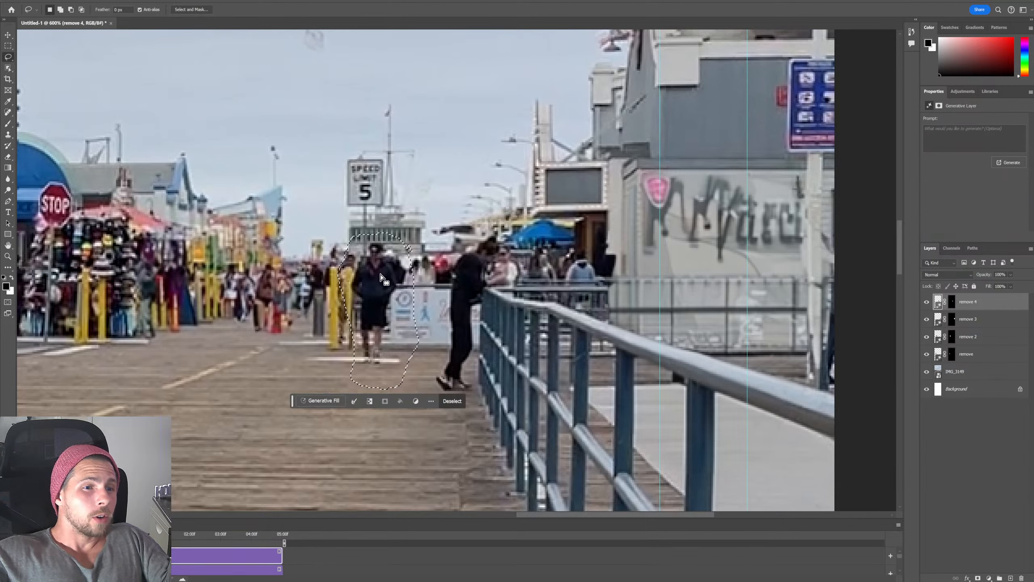
click(321, 401)
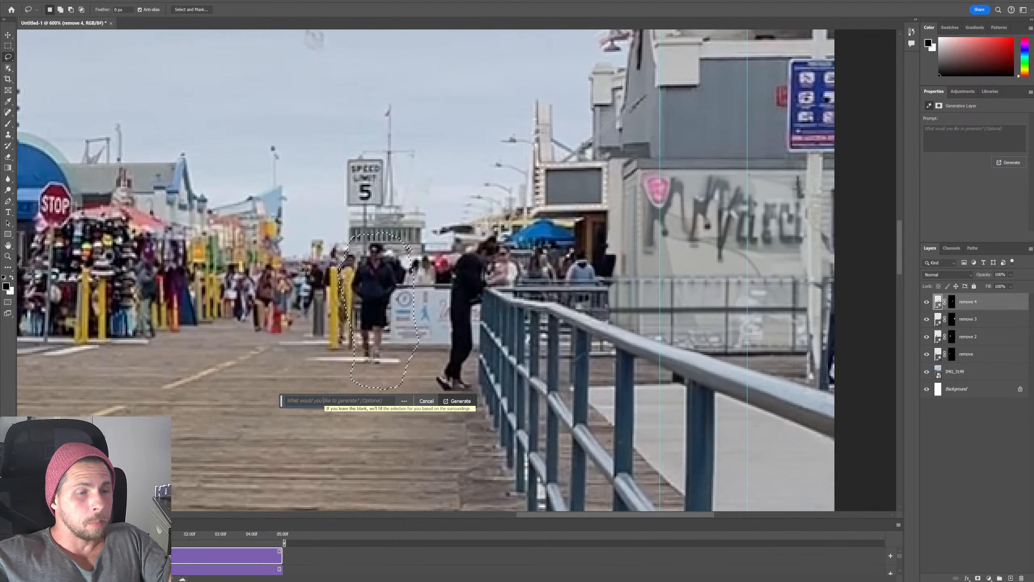
text(remove)
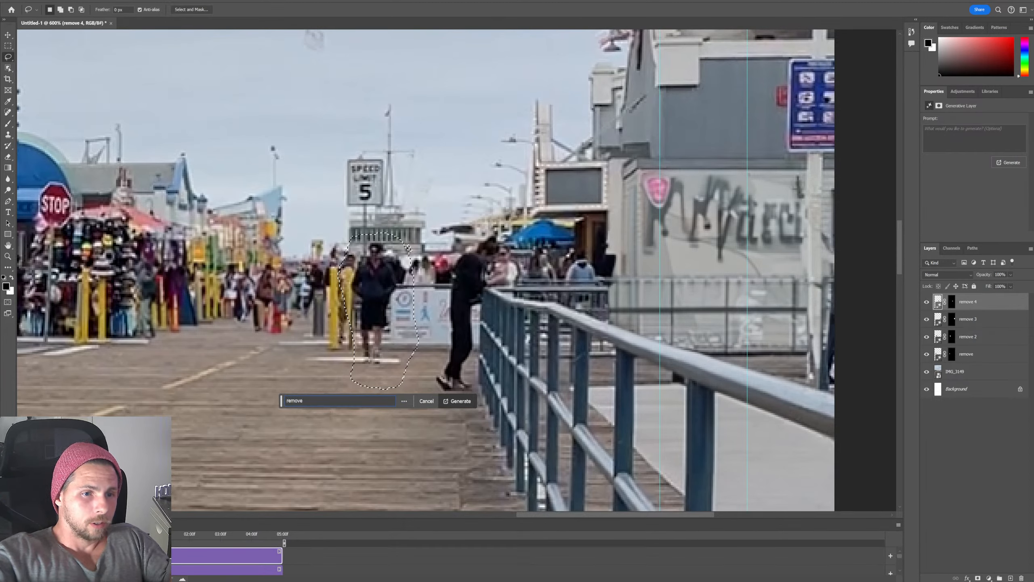
key(Return)
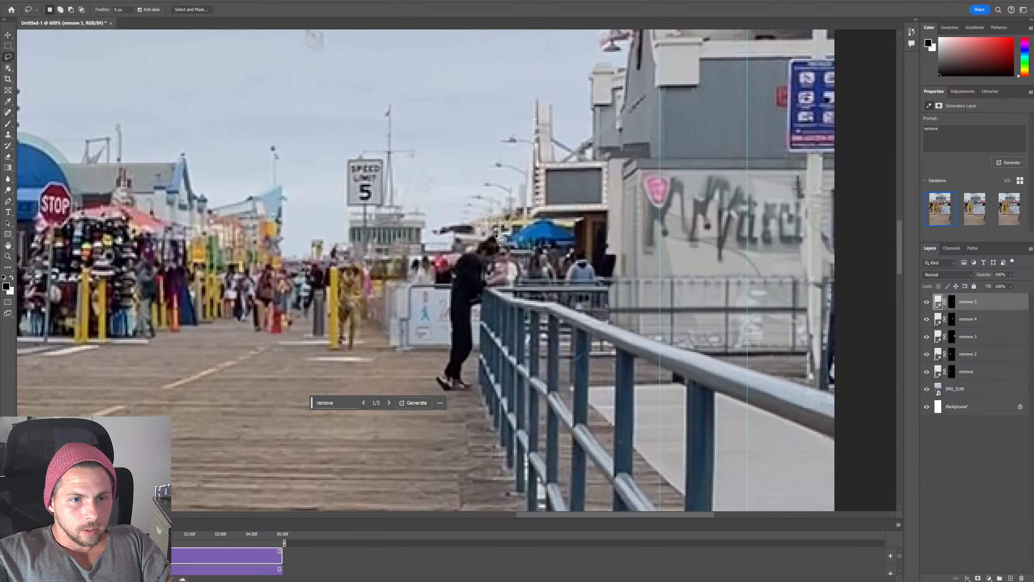
Step: Lasso the person in black leaning on the railing's far end and run Generative Fill with the prompt "remove"
mouse_move(486, 231)
mouse_down()
mouse_move(444, 281)
mouse_move(426, 389)
mouse_move(469, 408)
mouse_move(531, 301)
mouse_move(527, 244)
mouse_move(481, 231)
mouse_up()
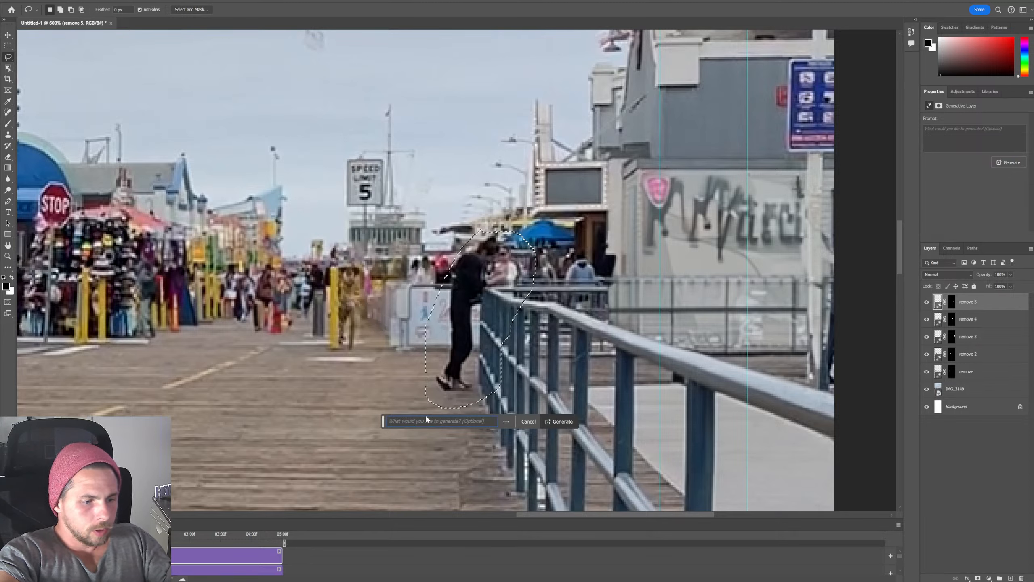
text(remove)
click(558, 422)
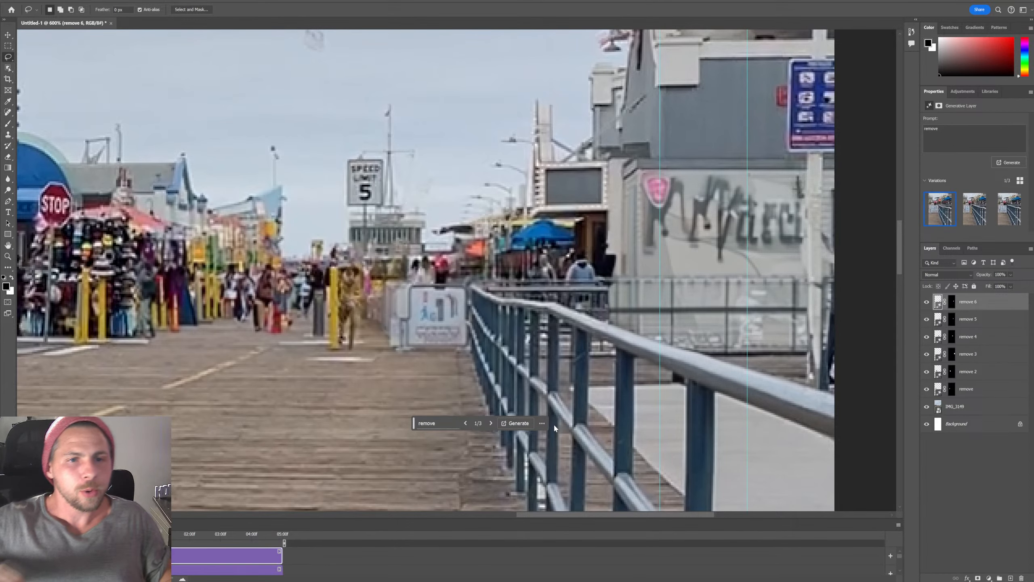
Step: Lasso the person in dark clothes walking past the police building, between the yellow bollards near the stop sign
scroll(345, 320, up, 2)
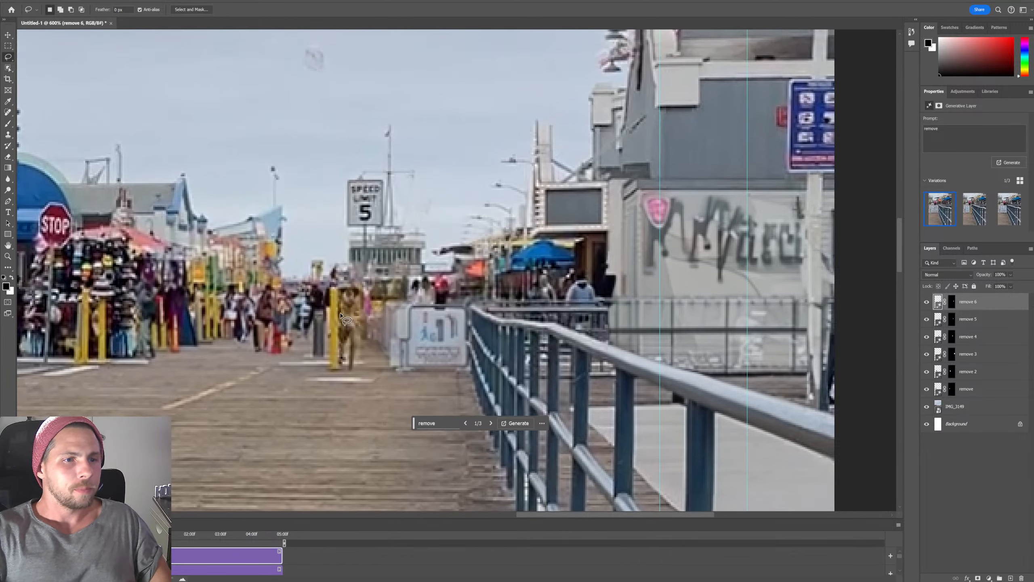
drag(311, 295, 628, 370)
mouse_move(328, 358)
mouse_down()
mouse_move(398, 343)
mouse_move(435, 314)
mouse_up()
mouse_move(406, 378)
mouse_down()
mouse_move(414, 310)
mouse_move(399, 284)
mouse_up()
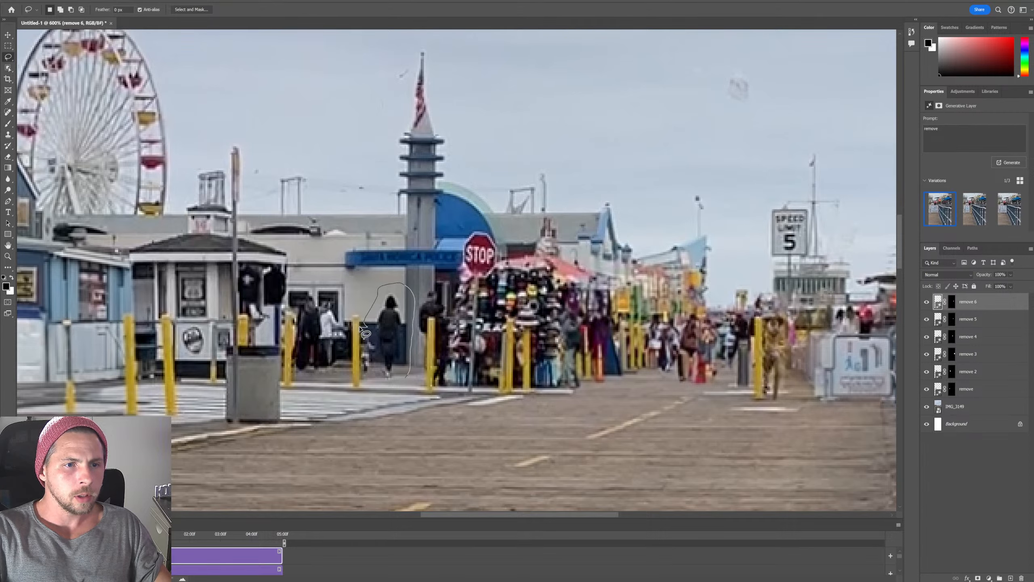
drag(361, 329, 349, 365)
drag(409, 374, 408, 379)
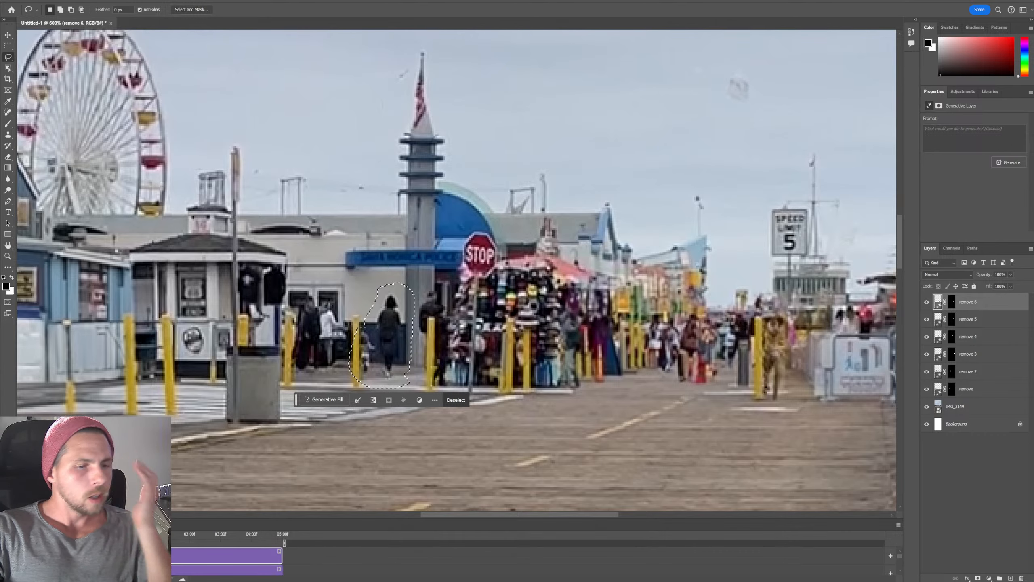
Step: Switch to the Facebook window in Chrome and browse through the before/after visual effects reels
mouse_move(481, 578)
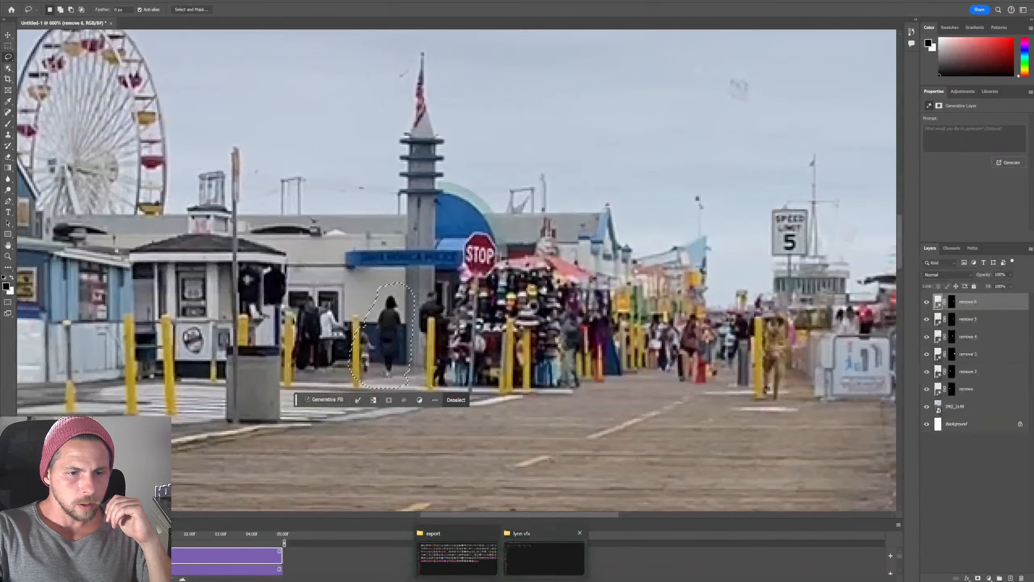
mouse_move(517, 578)
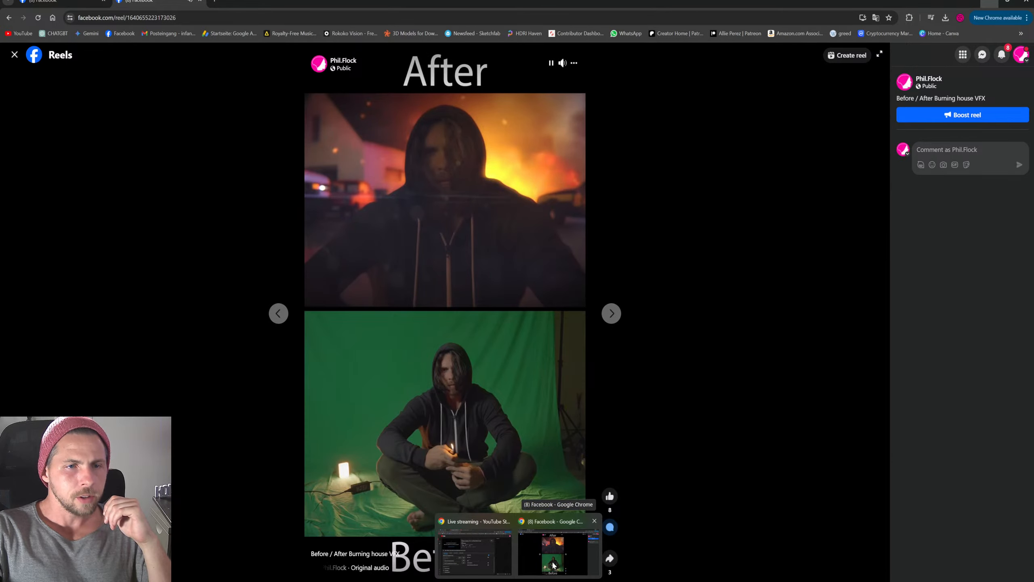
click(554, 566)
click(613, 314)
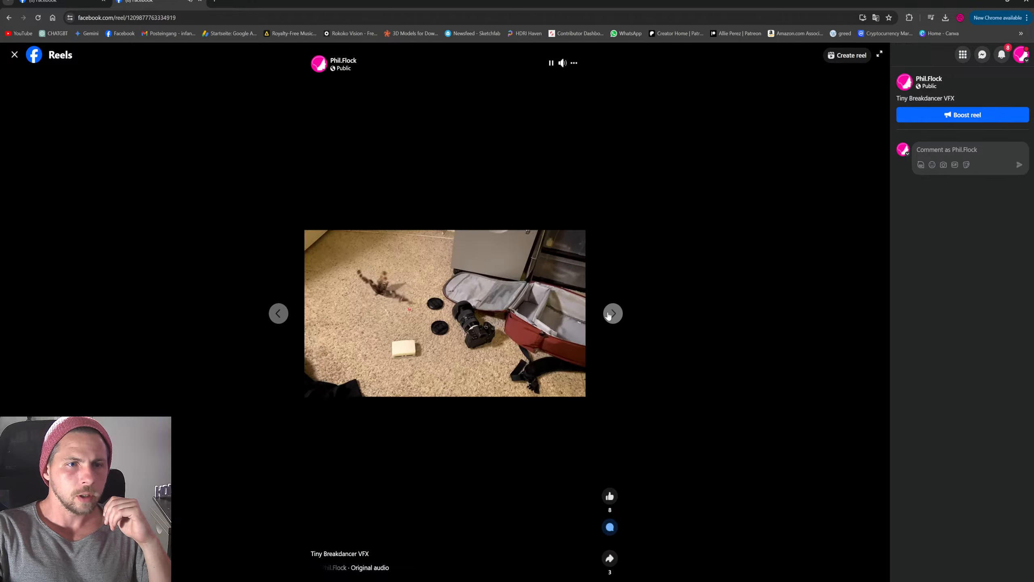
click(612, 314)
click(613, 313)
click(614, 314)
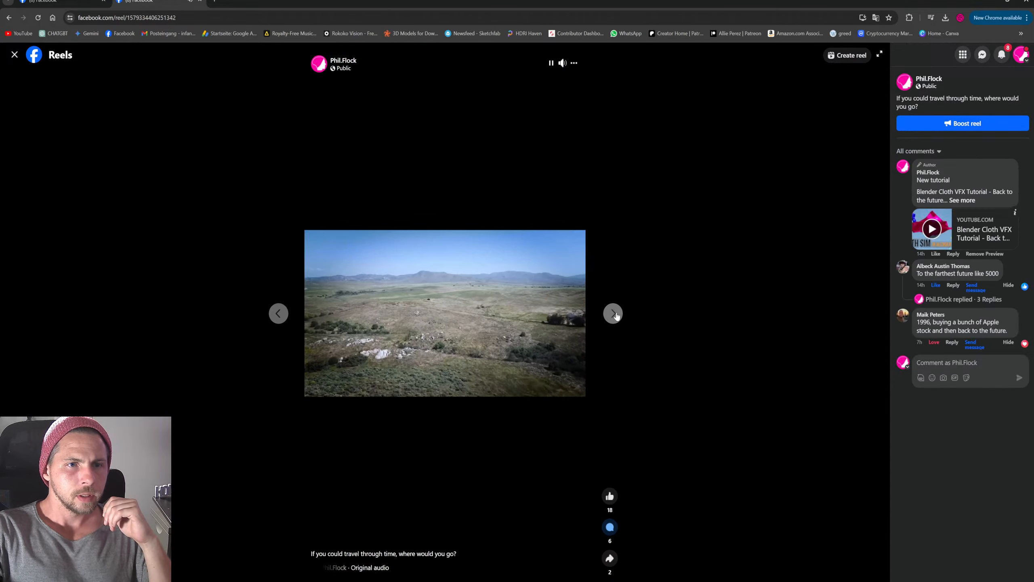
click(278, 313)
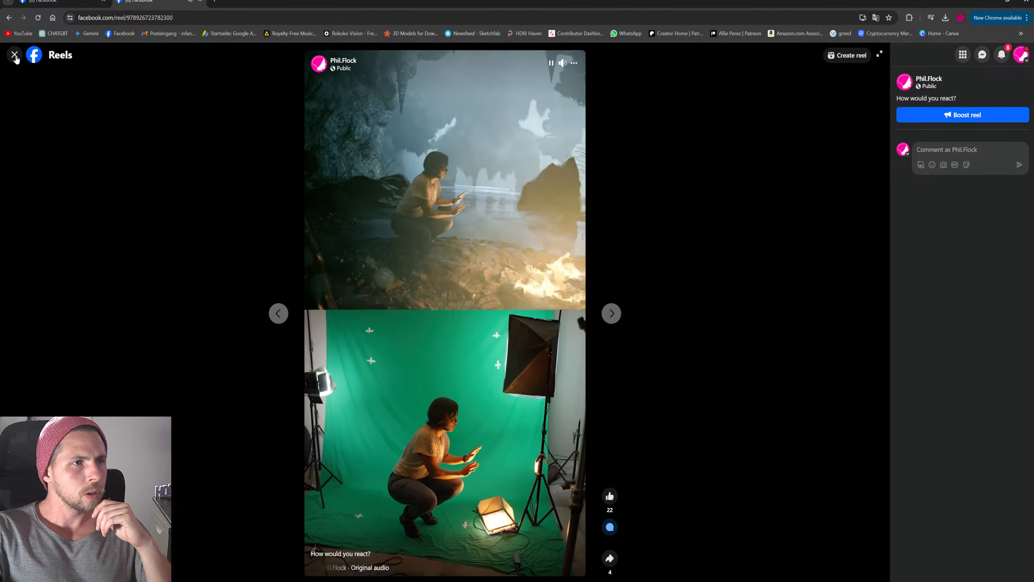
key(Escape)
click(388, 336)
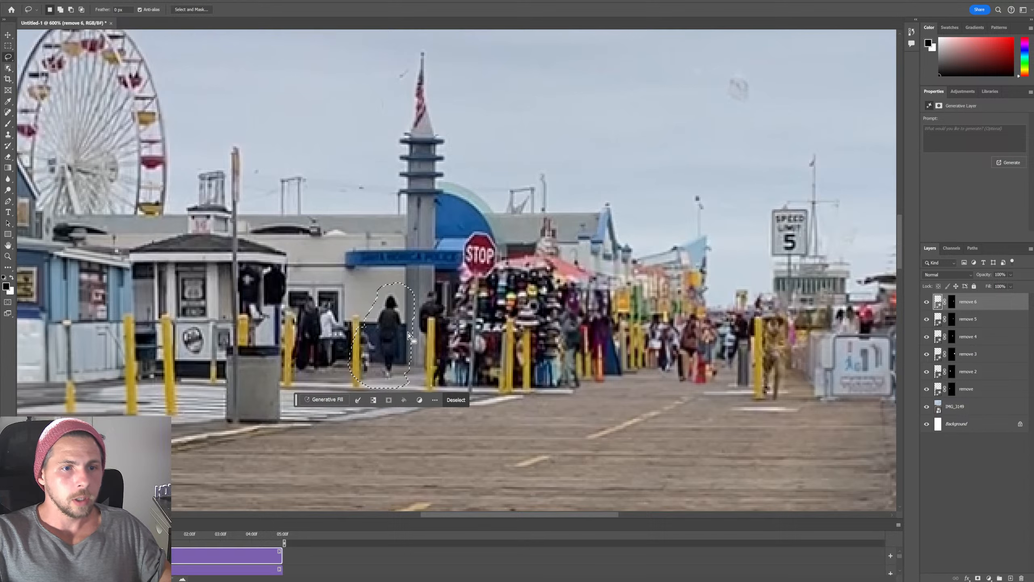
Step: Run Generative Fill with the prompt "remove" on the selected person walking past the police building
click(327, 399)
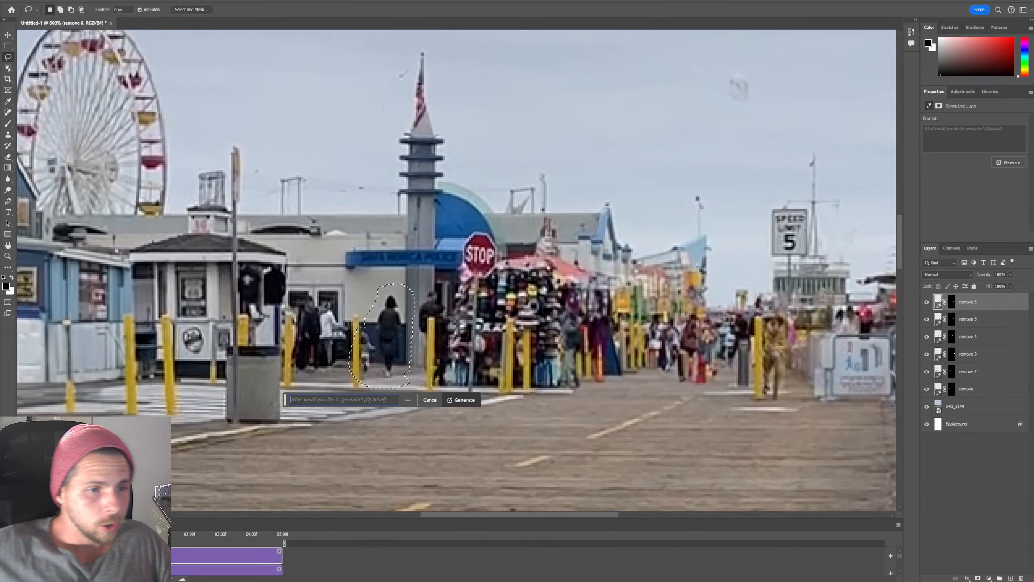
text(remove)
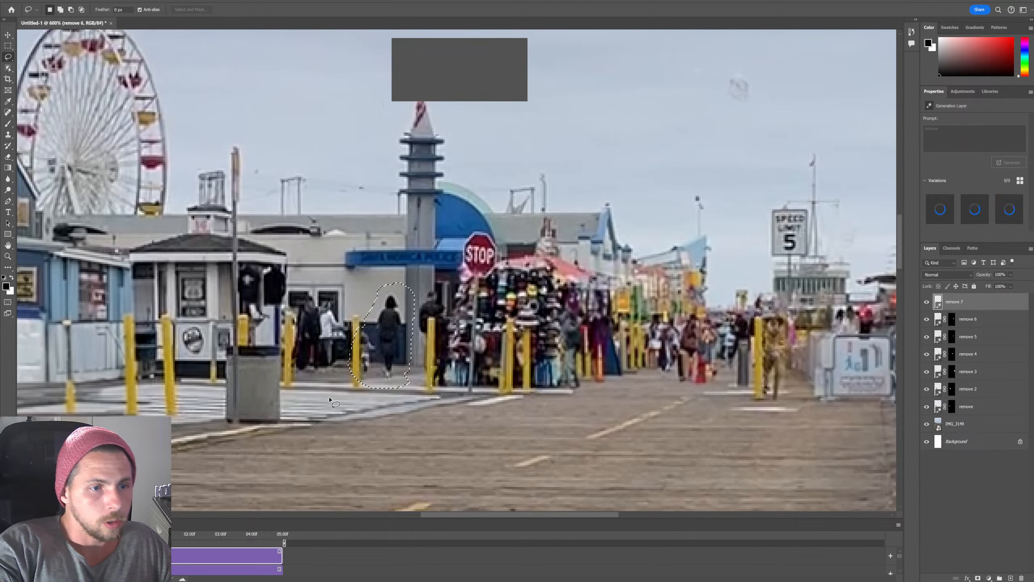
key(Return)
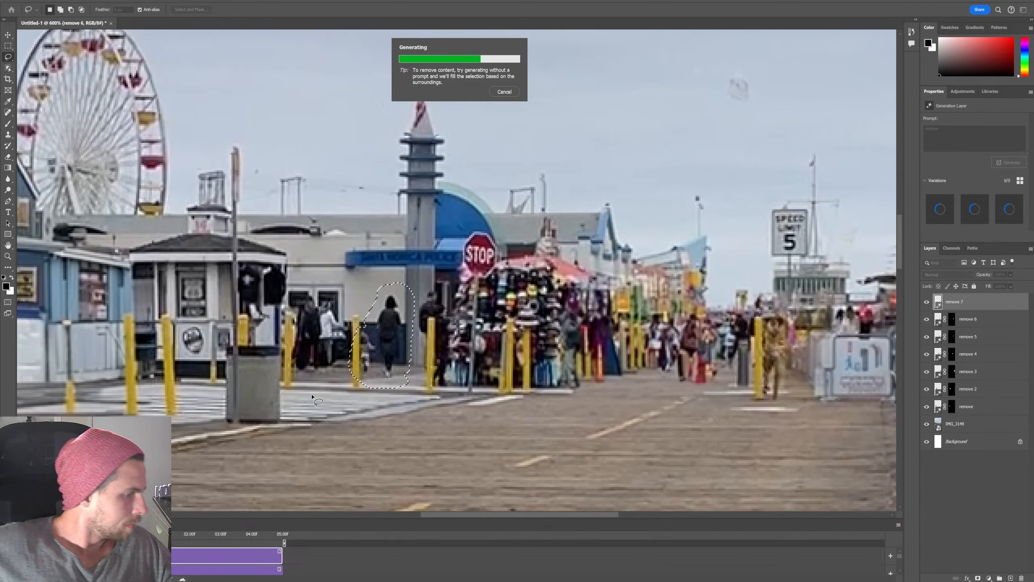
mouse_move(500, 577)
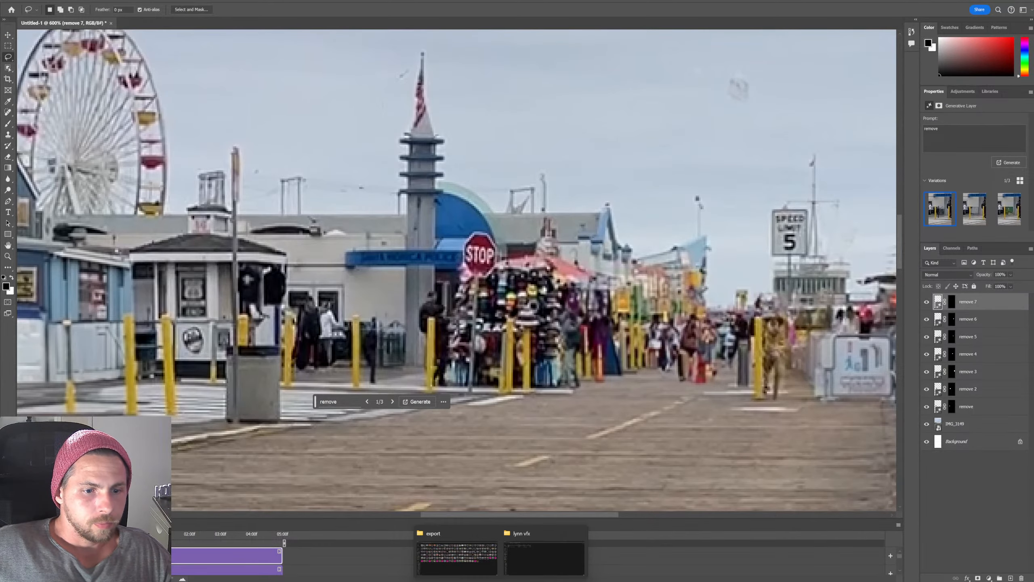
click(558, 552)
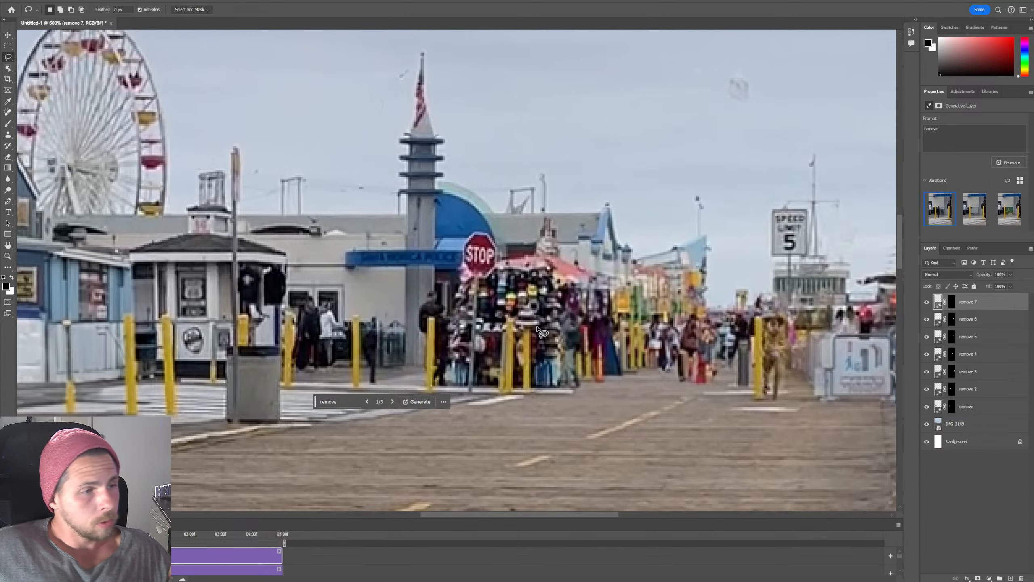
Step: Lasso the two people standing by the building's door beside the kiosk and run Generative Fill with the prompt "remove"
scroll(363, 331, up, 2)
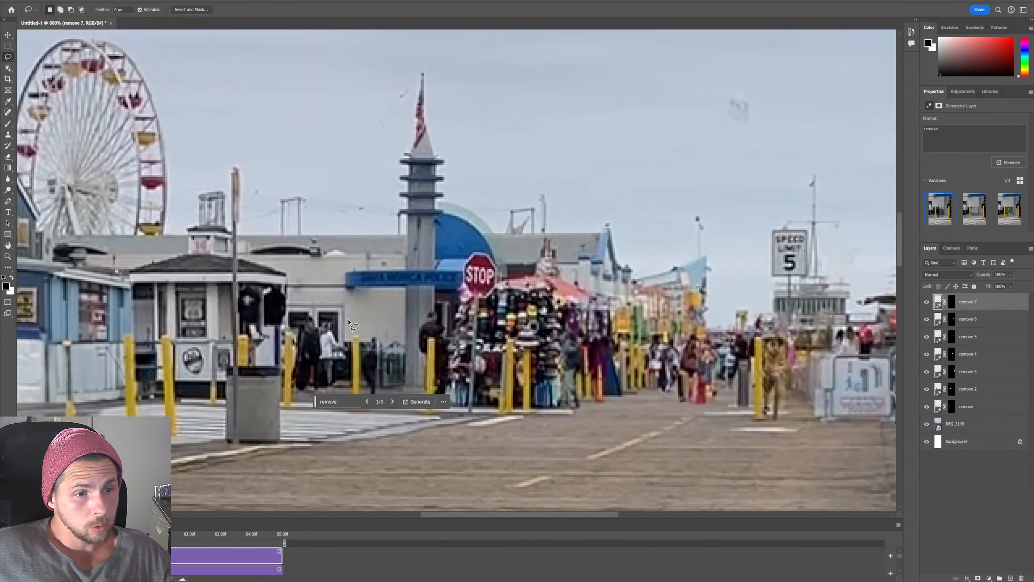
drag(349, 322, 349, 368)
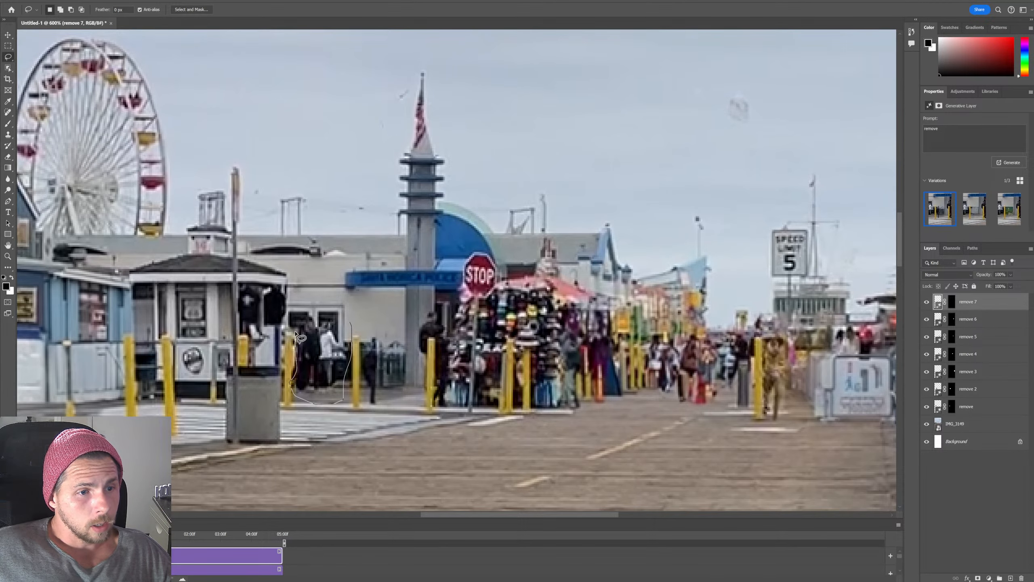
drag(353, 343, 346, 340)
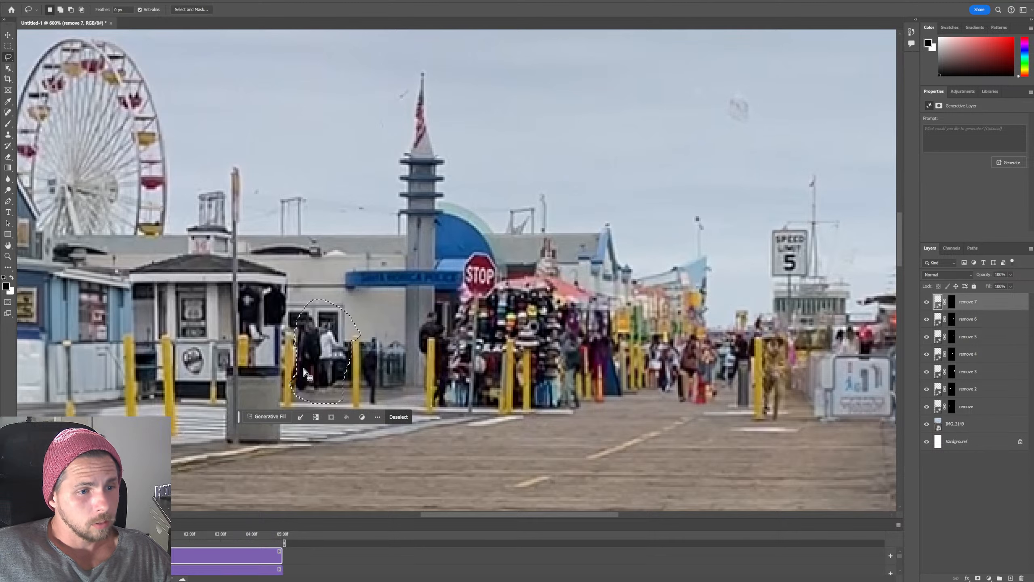
click(266, 417)
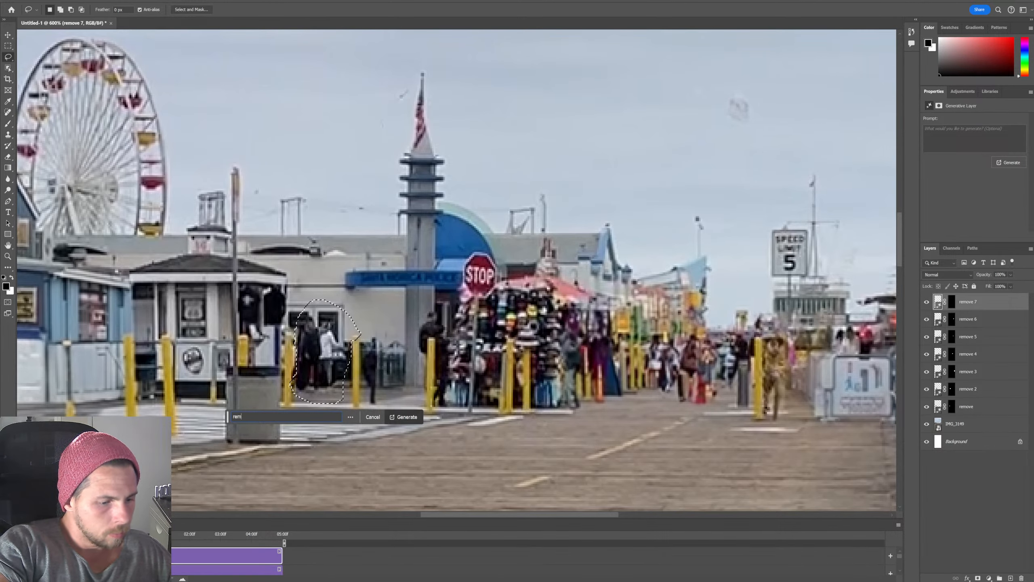
key(Return)
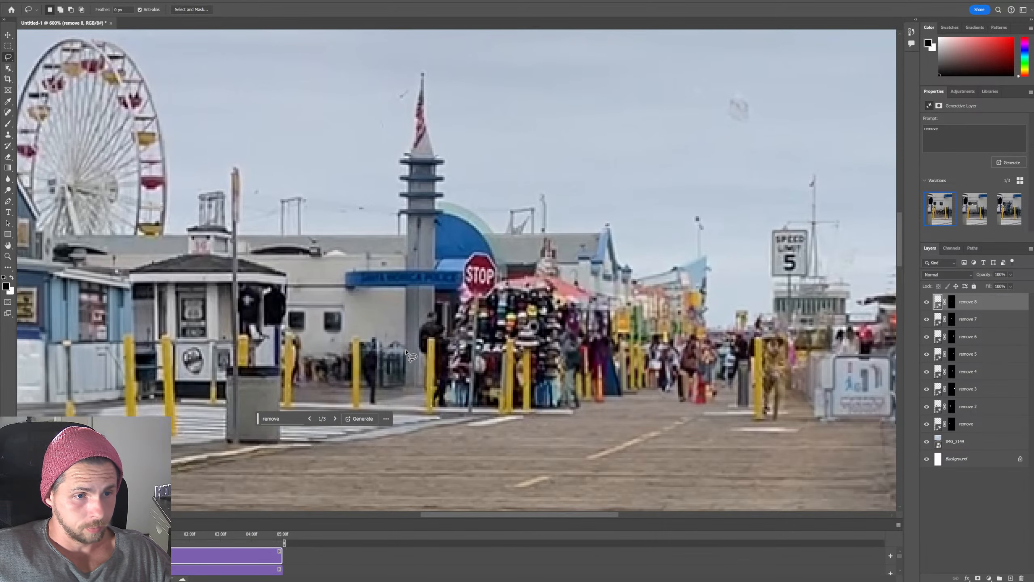
Step: Lasso the people under the blue umbrella behind the railing and run Generative Fill with the prompt "remove"
scroll(416, 320, down, 2)
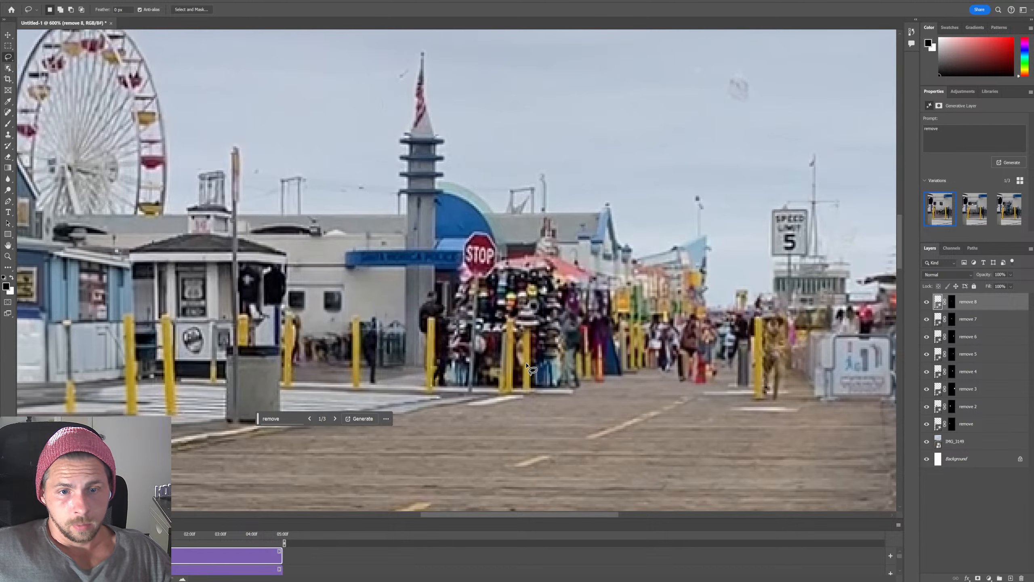
scroll(672, 336, right, 5)
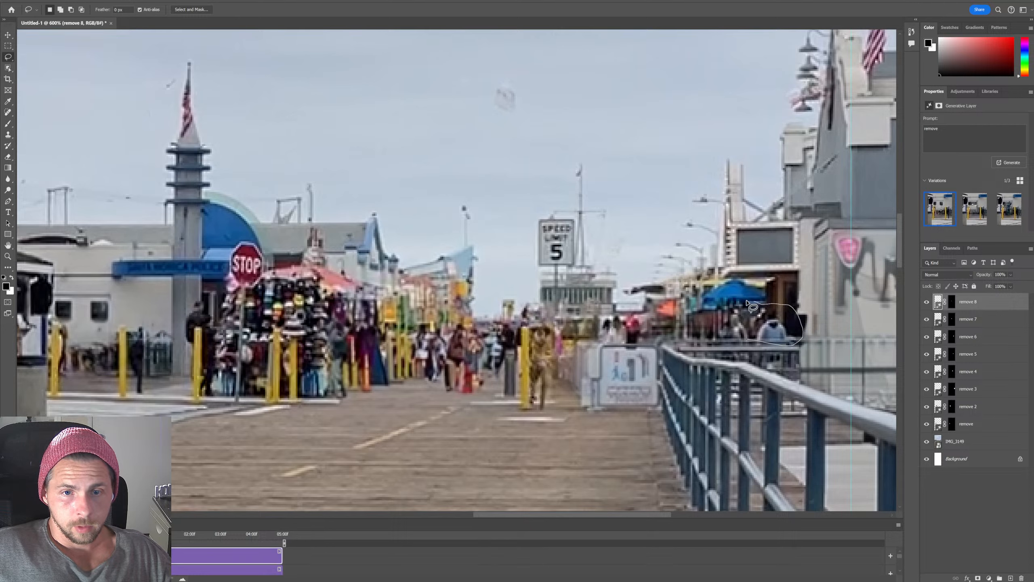
drag(804, 347, 800, 345)
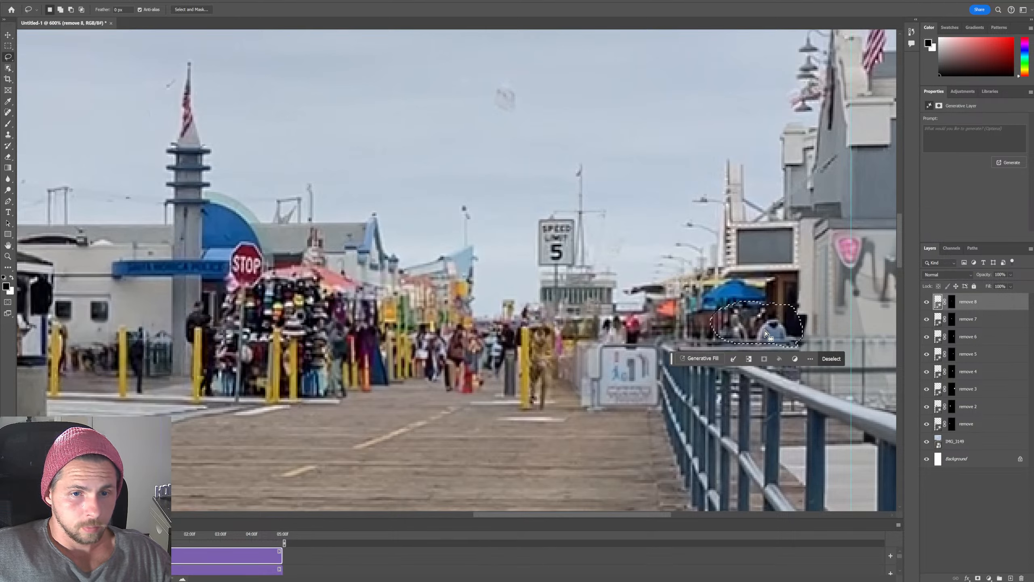
click(702, 358)
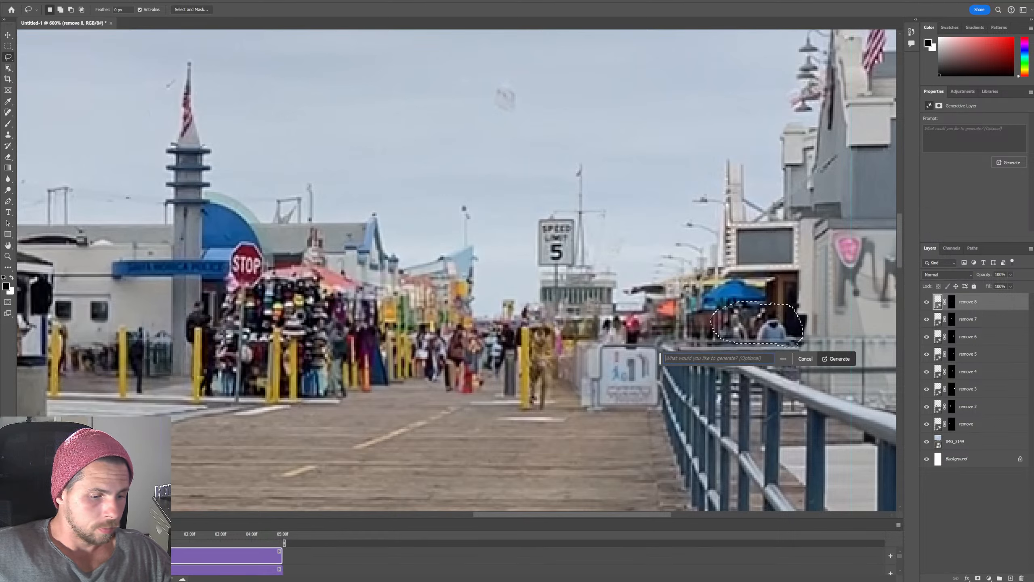
key(Return)
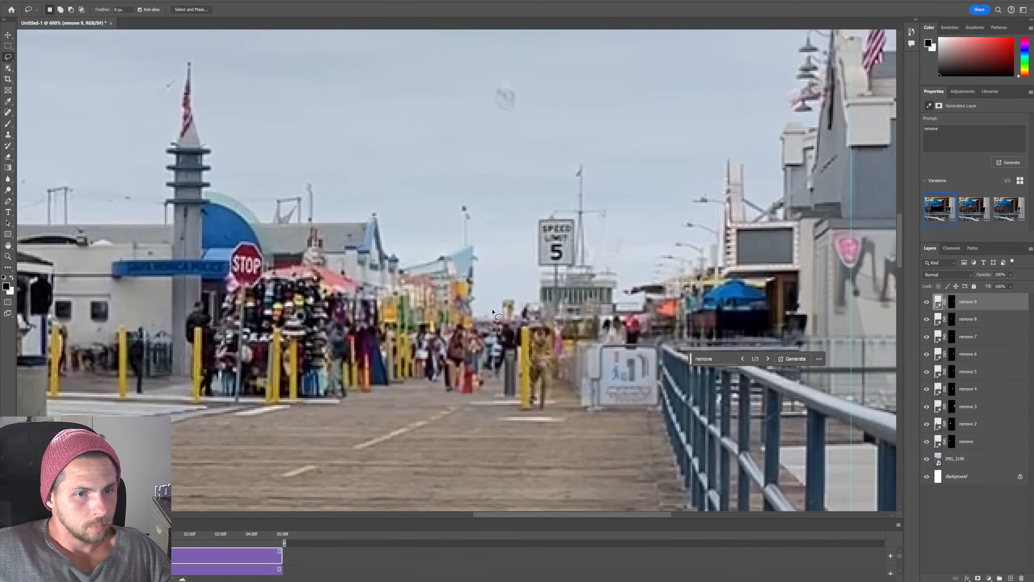
Step: Lasso the dark-clothed person behind the yellow bollard next to the stop sign and run Generative Fill with the prompt "remove"
scroll(481, 315, up, 5)
scroll(481, 315, up, 8)
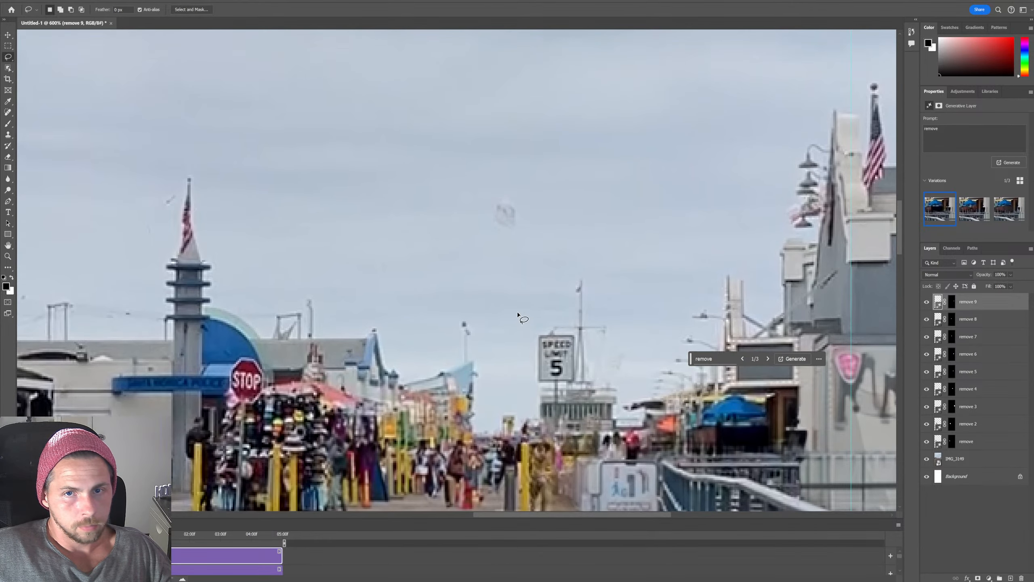
scroll(494, 323, down, 10)
scroll(495, 323, down, 4)
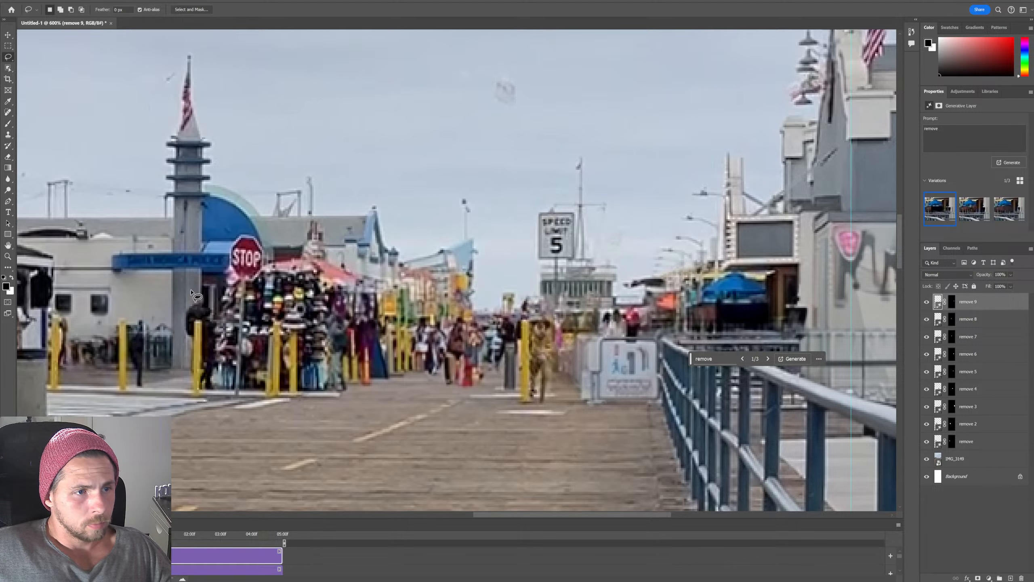
mouse_move(190, 291)
mouse_down()
mouse_move(175, 332)
mouse_move(203, 395)
mouse_move(240, 359)
mouse_move(206, 287)
mouse_move(191, 290)
mouse_up()
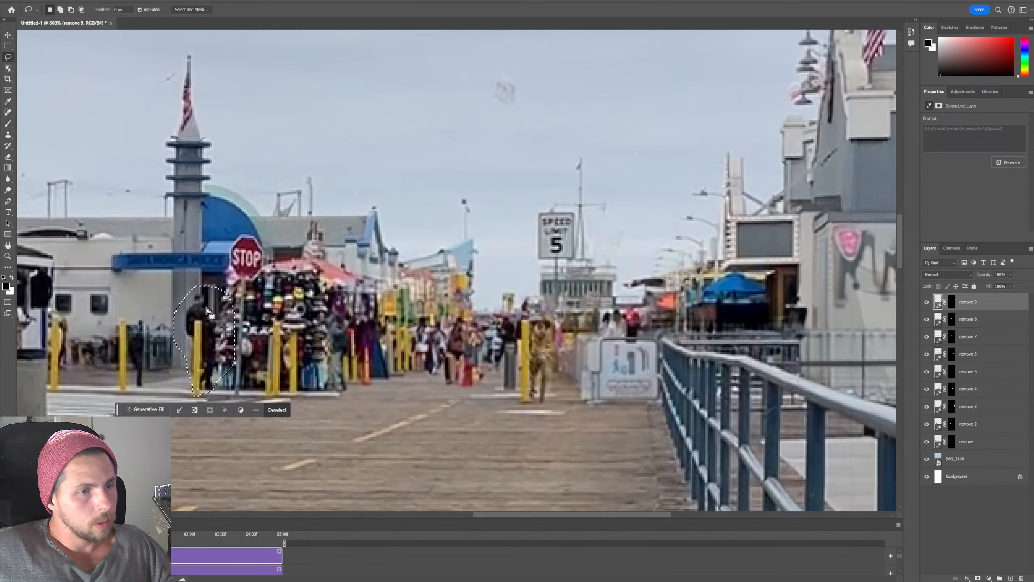
click(145, 410)
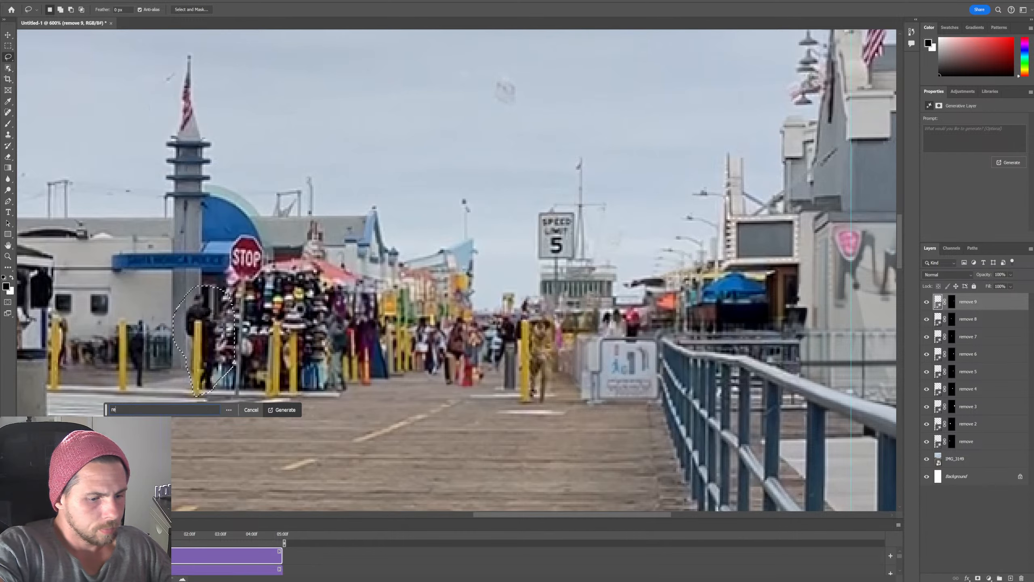
key(Return)
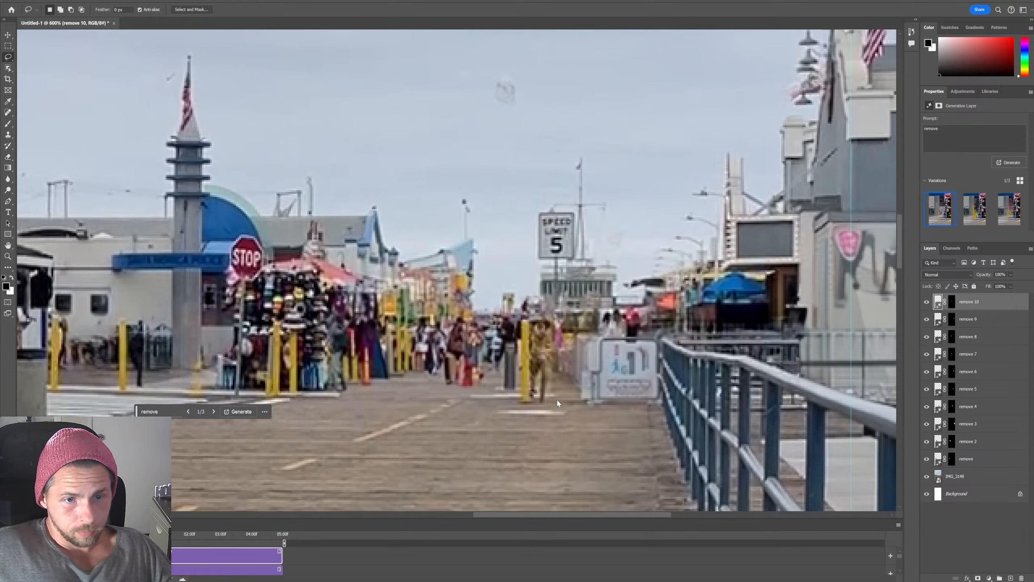
Step: Lasso the tan-clothed person and the yellow bollard below the speed limit sign and run Generative Fill with the prompt "remove"
mouse_move(554, 407)
mouse_down()
mouse_move(570, 392)
mouse_move(537, 304)
mouse_move(516, 367)
mouse_move(558, 409)
mouse_up()
right_click(553, 370)
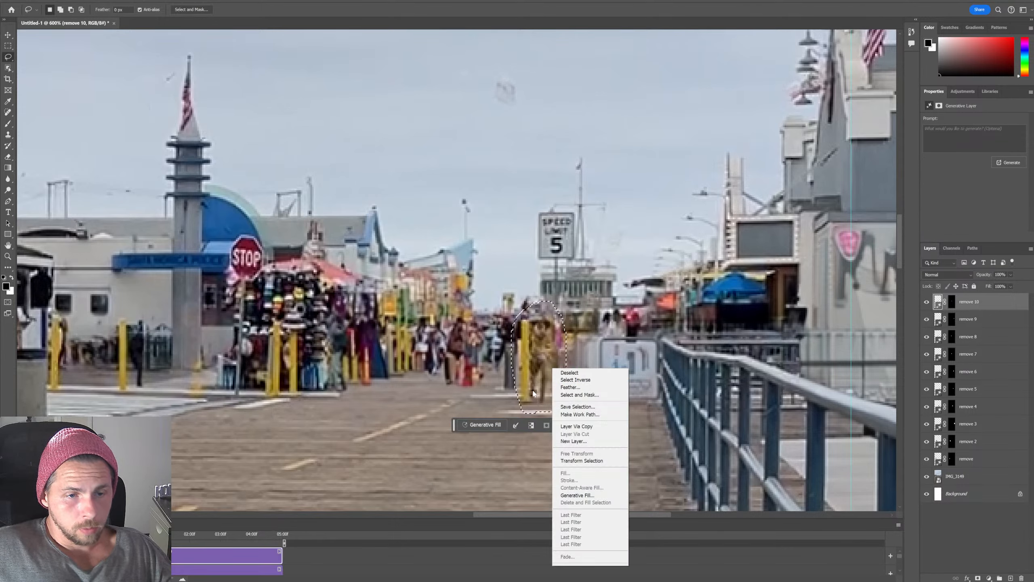
click(480, 427)
click(480, 426)
text(remove)
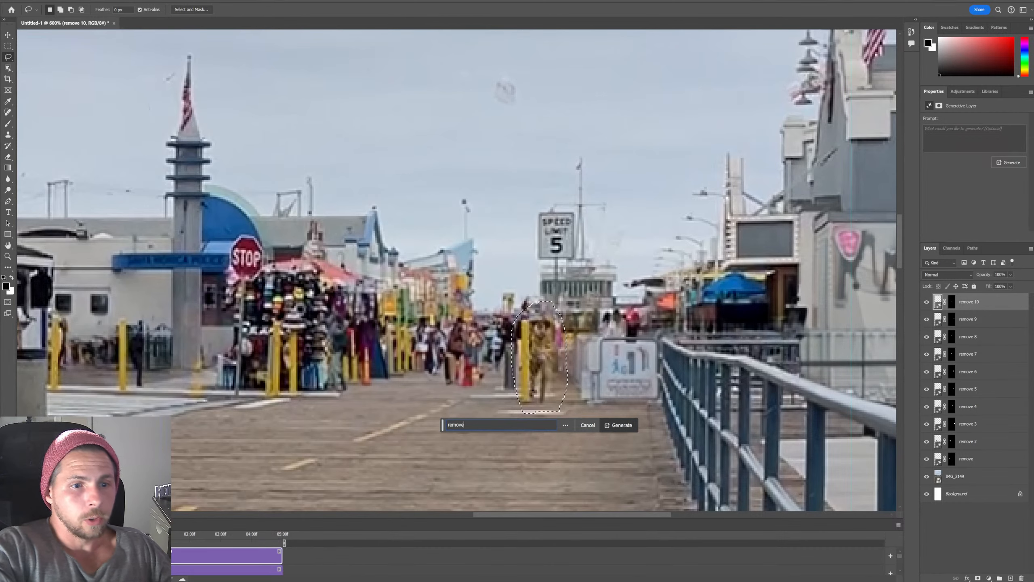
key(Return)
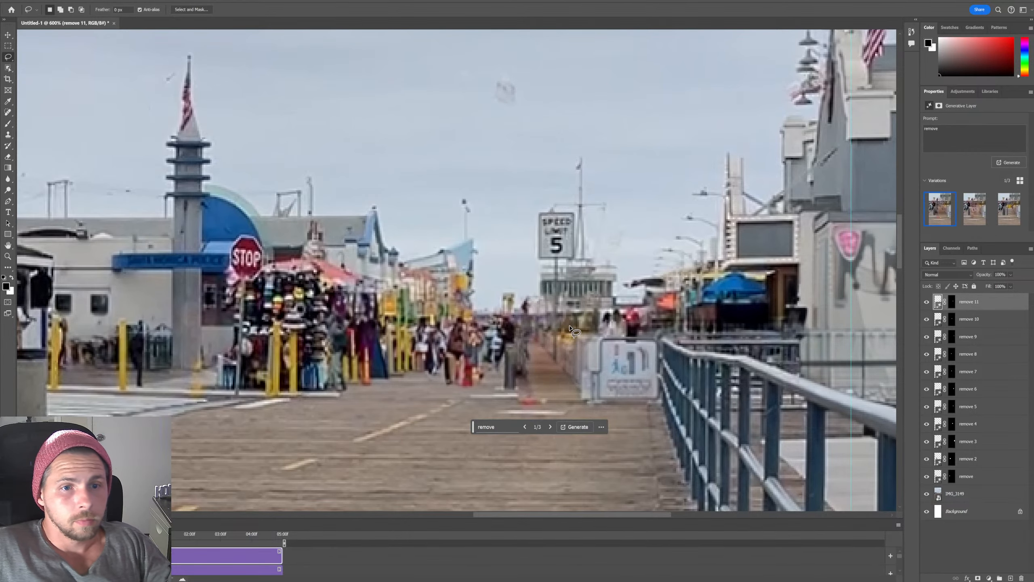
Step: Examine the whole plate and the area around the SEAFOOD sign and yellow umbrella for remaining people
scroll(567, 324, down, 1)
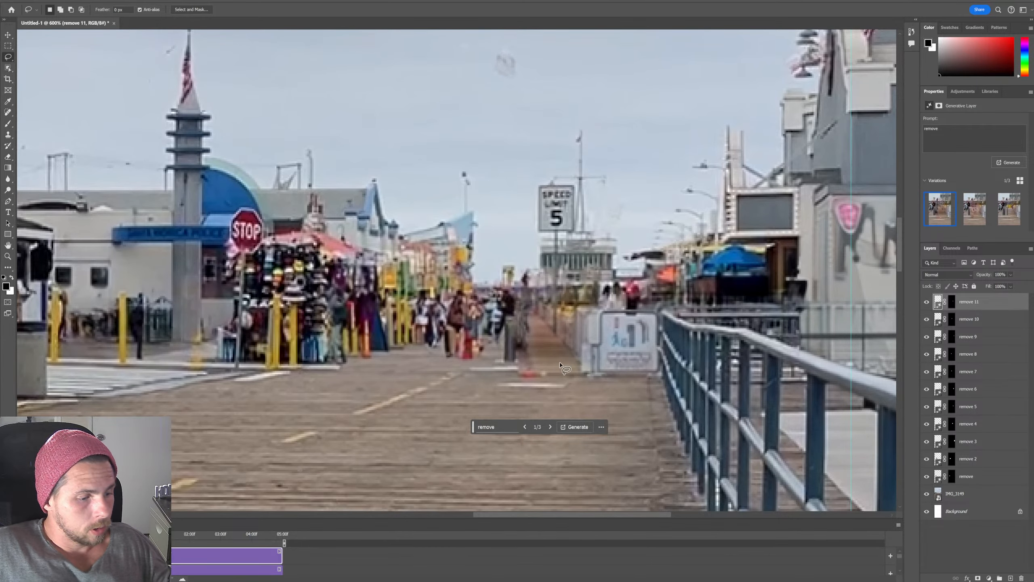
key(z)
alt+click(547, 337)
alt+click(547, 337)
alt+click(547, 337)
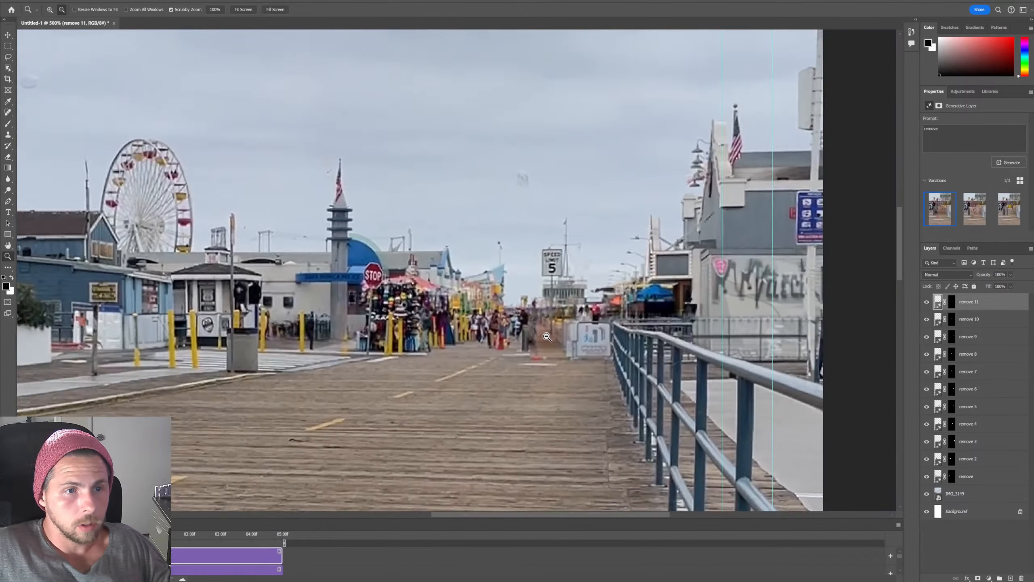
alt+click(547, 337)
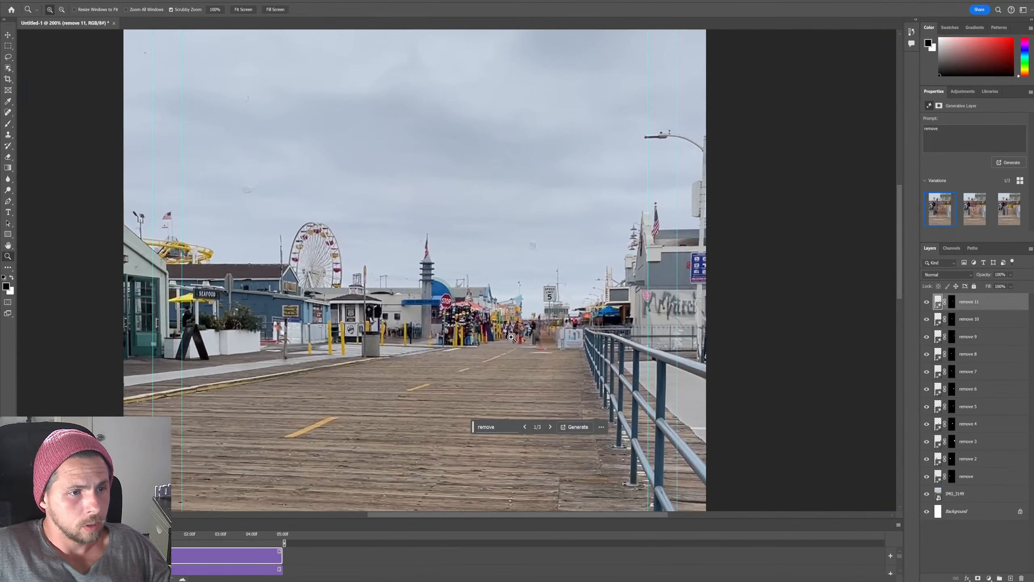
click(176, 306)
click(176, 307)
click(177, 309)
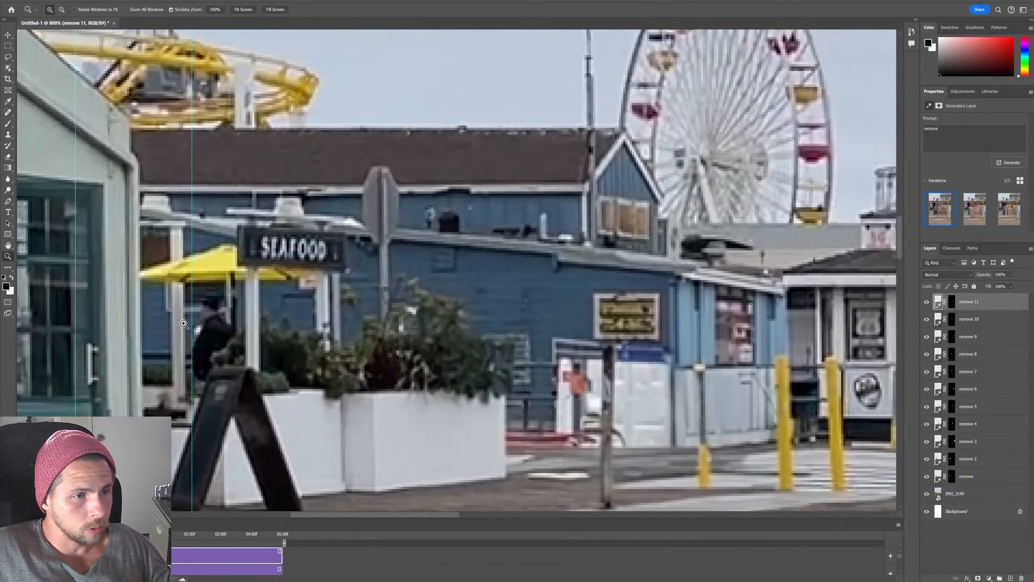
alt+click(270, 335)
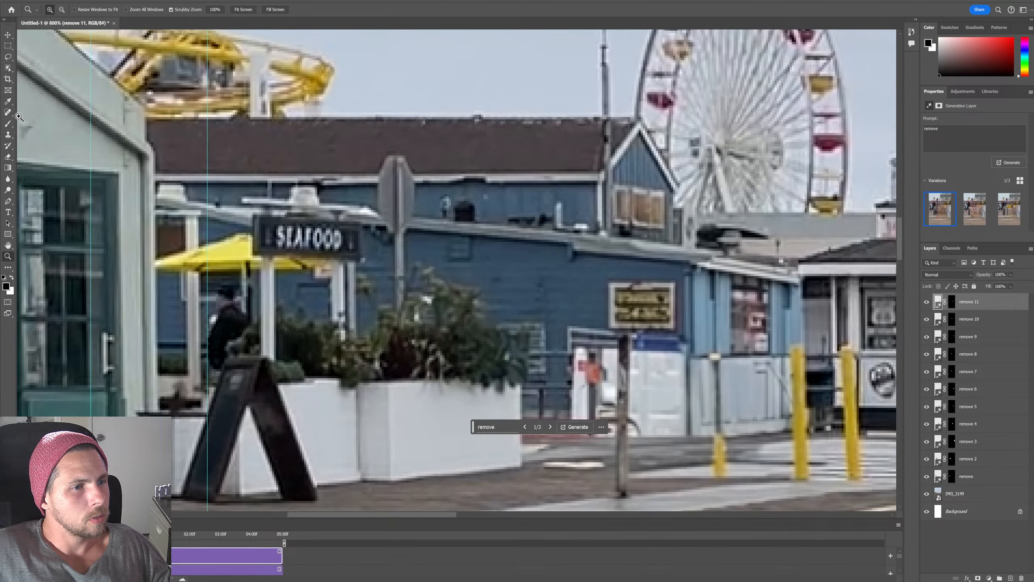
alt+click(345, 321)
click(344, 321)
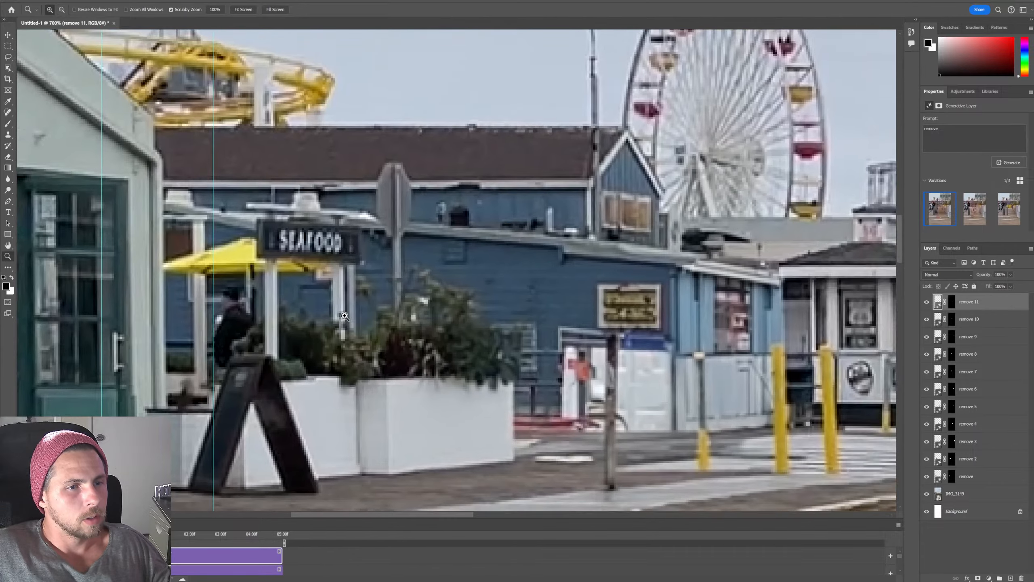
Step: Lasso the dark-clothed person under the yellow umbrella by the SEAFOOD sign and run Generative Fill with an empty prompt
alt+click(252, 296)
alt+click(251, 295)
alt+click(242, 284)
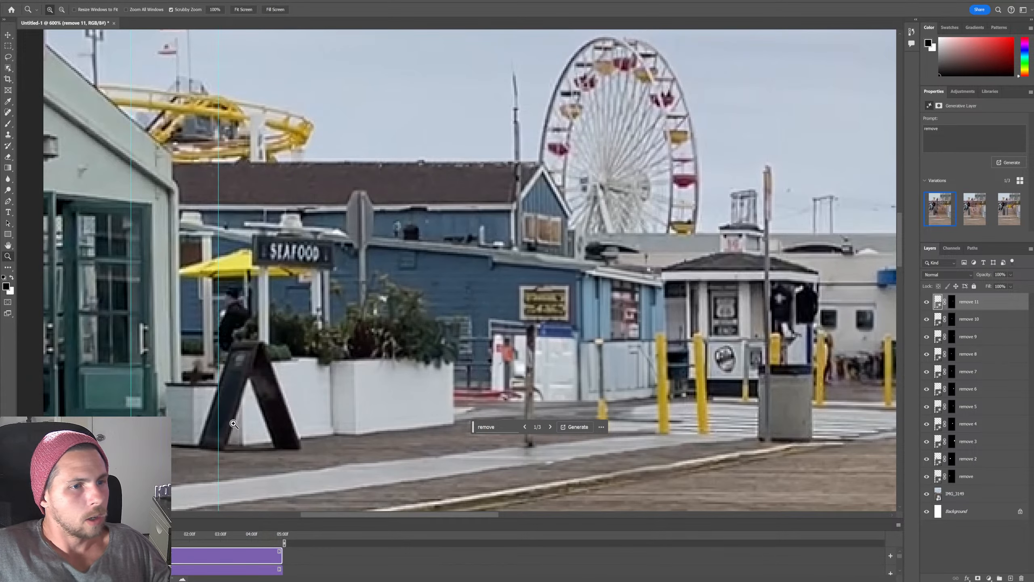
click(7, 57)
mouse_move(223, 287)
mouse_down()
mouse_move(213, 333)
mouse_move(213, 304)
mouse_up()
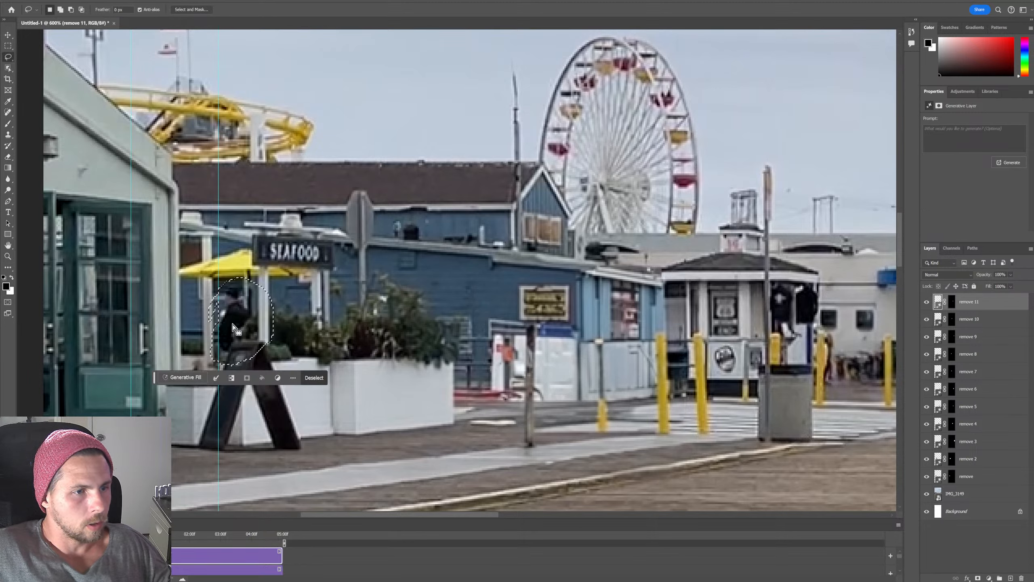
click(183, 377)
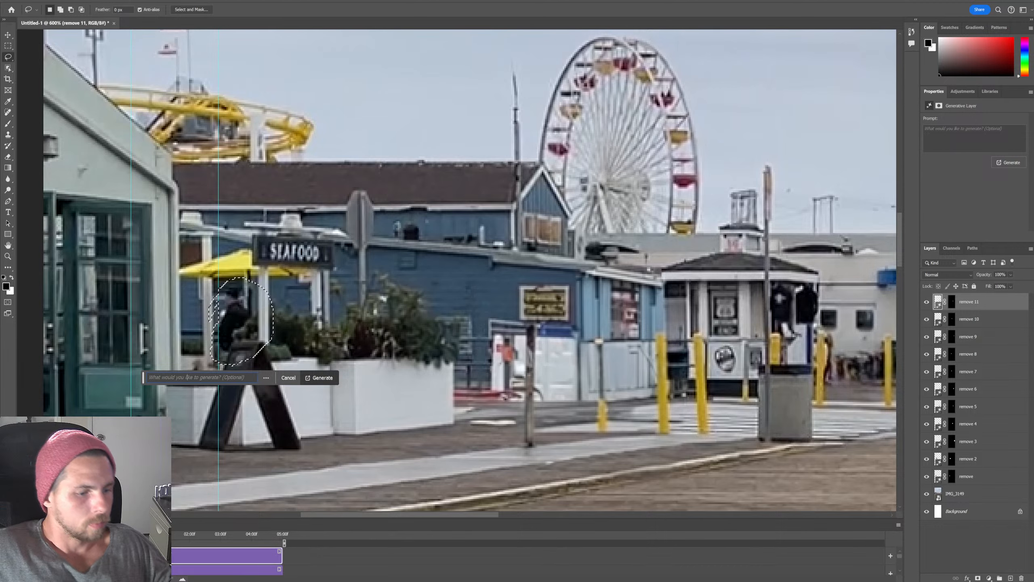
text(re)
key(BackSpace)
key(BackSpace)
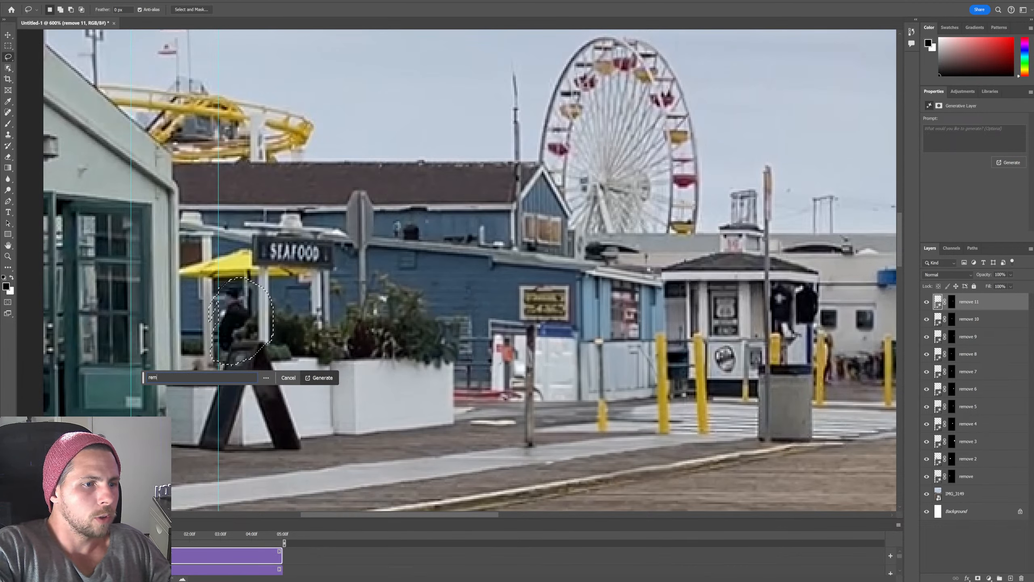
key(Return)
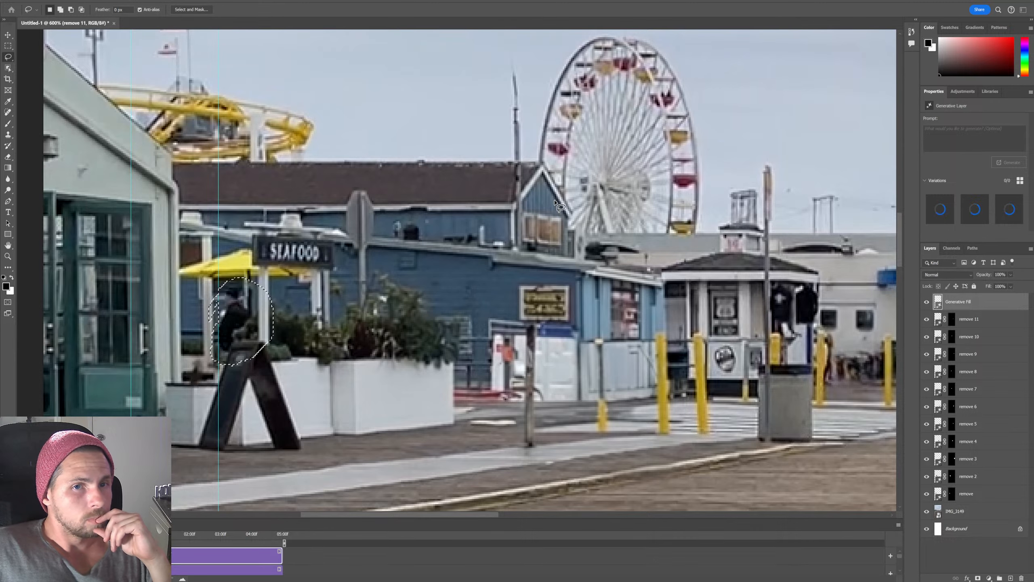
Step: Lasso the crowd at the far end of the boardwalk beneath the speed limit sign and run Generative Fill with an empty prompt
scroll(485, 324, down, 3)
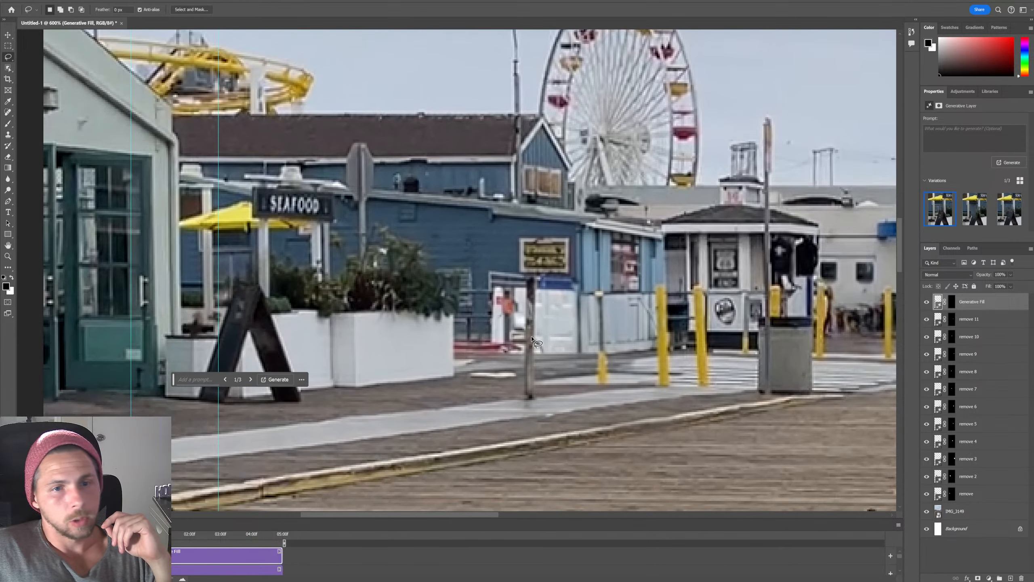
scroll(546, 342, up, 4)
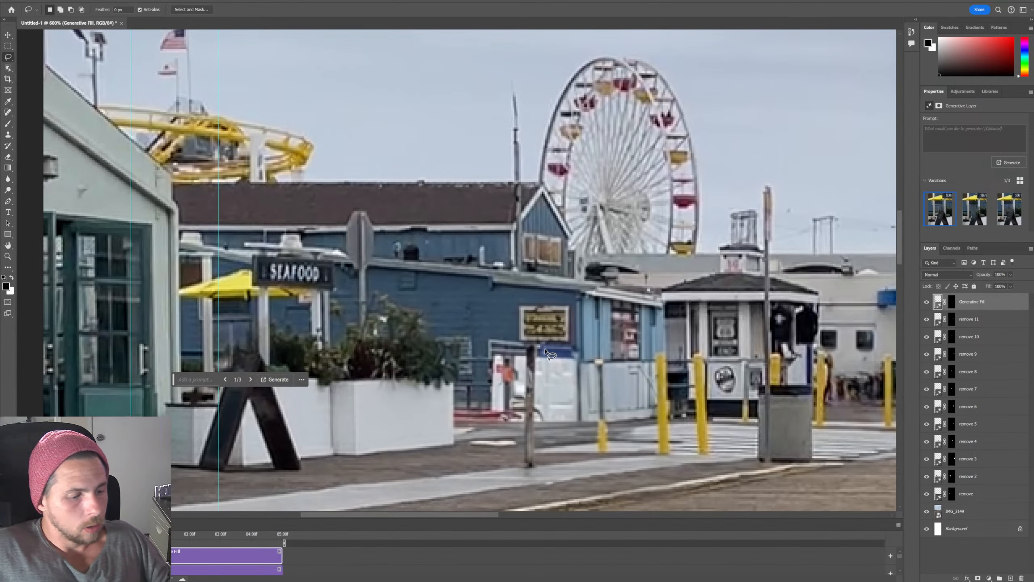
key(z)
alt+click(553, 347)
alt+click(553, 347)
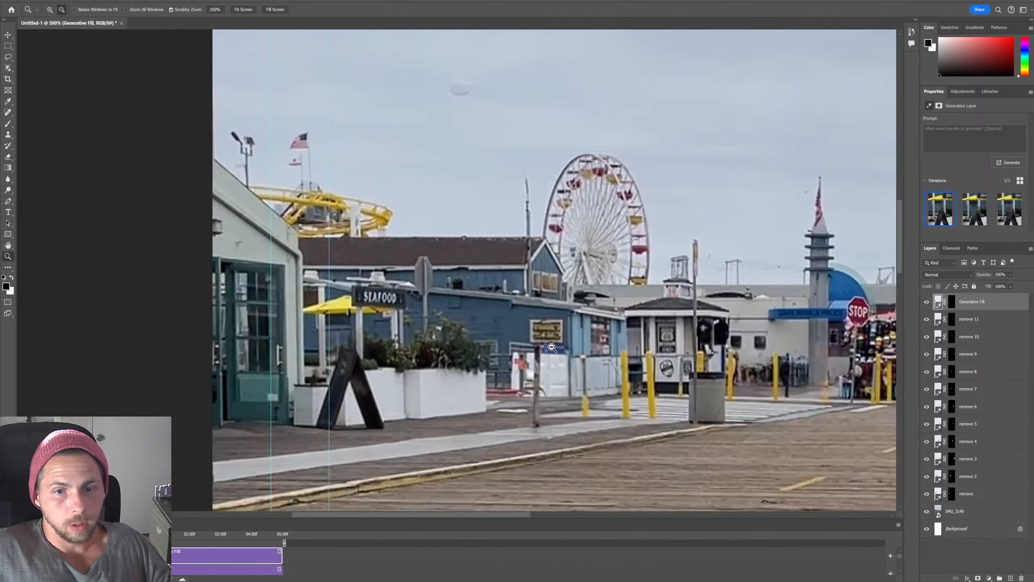
alt+click(552, 347)
alt+click(553, 347)
drag(805, 354, 804, 353)
alt+drag(663, 351, 664, 352)
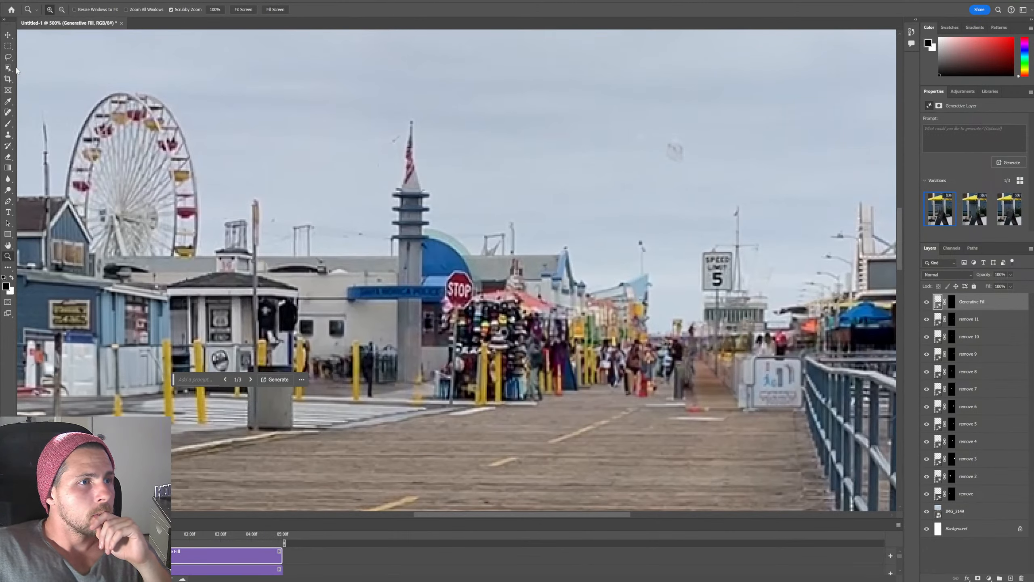
click(10, 57)
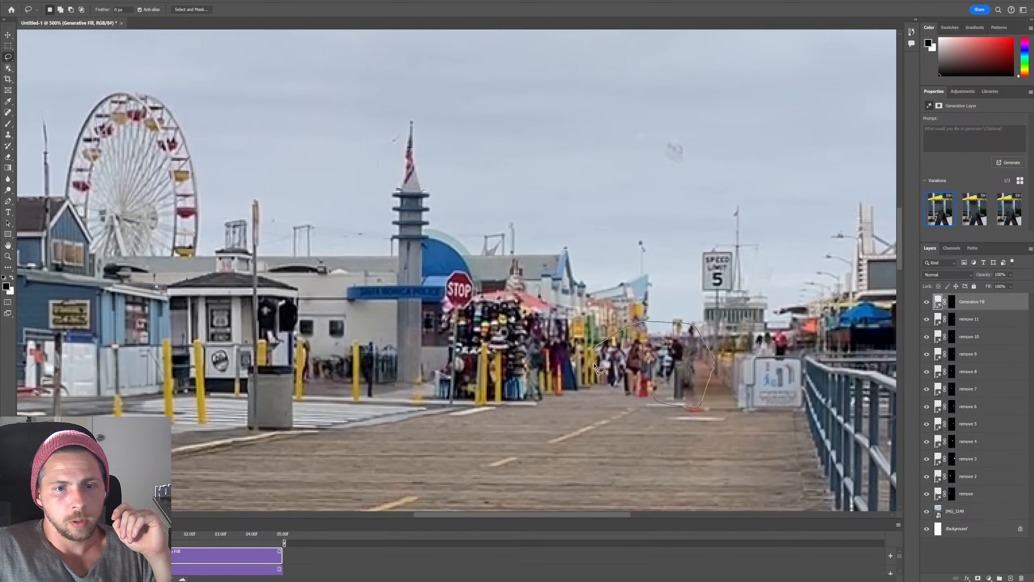
drag(667, 405, 651, 397)
click(596, 420)
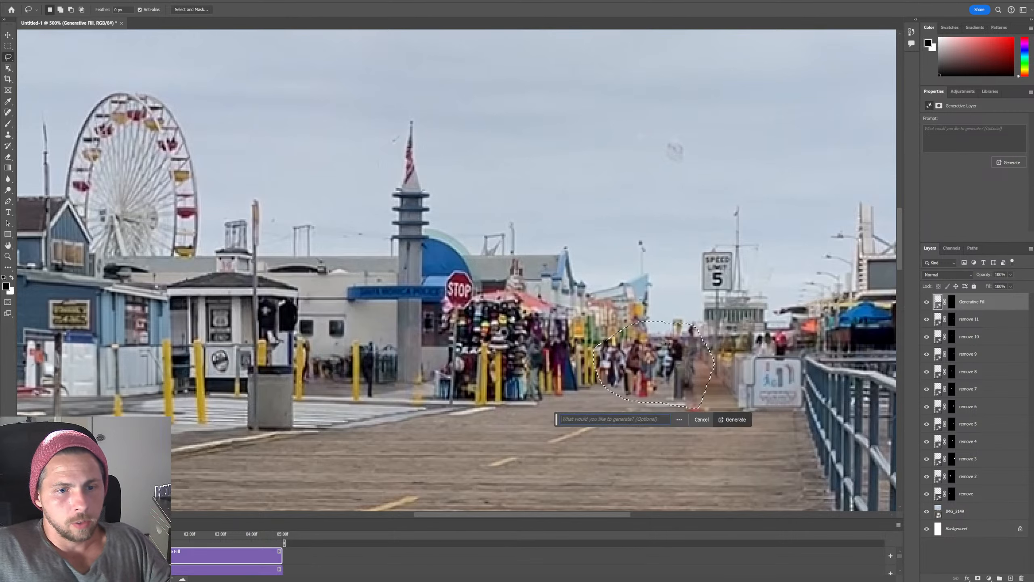
click(735, 420)
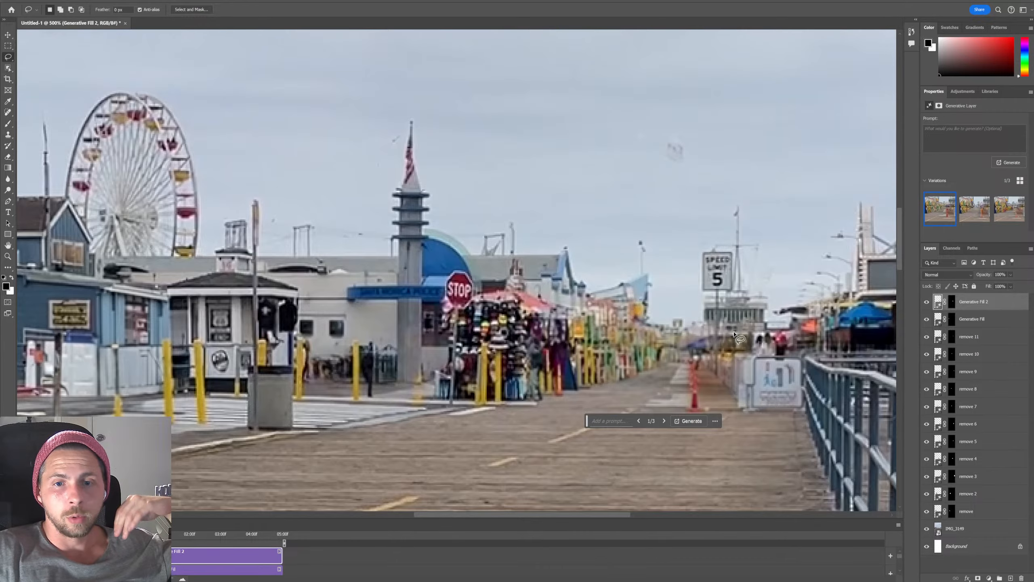
Step: Examine the filled far end of the boardwalk and the surrounding plate for remaining people
scroll(736, 344, up, 1)
scroll(785, 367, down, 1)
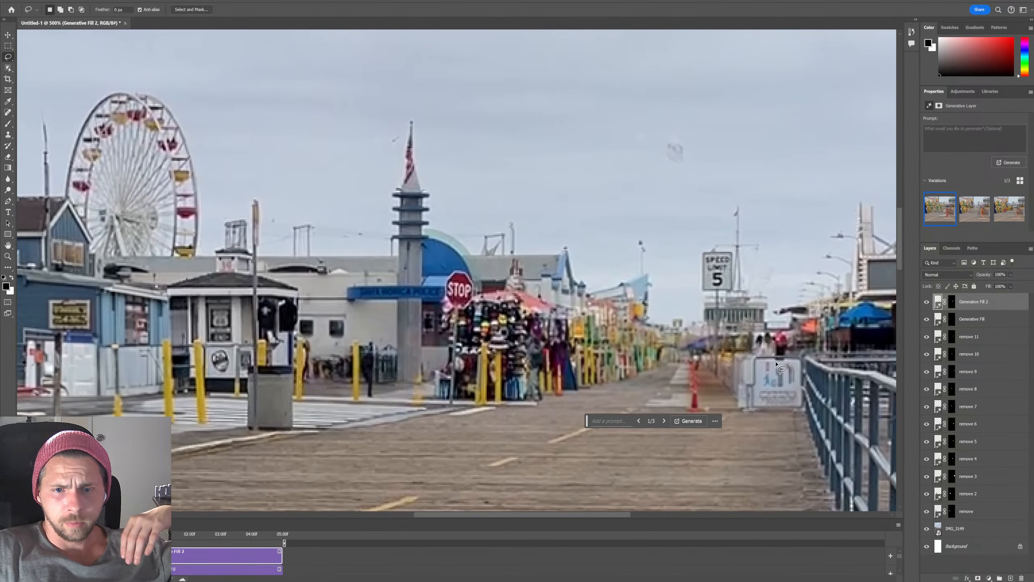
key(z)
alt+click(591, 328)
alt+click(591, 328)
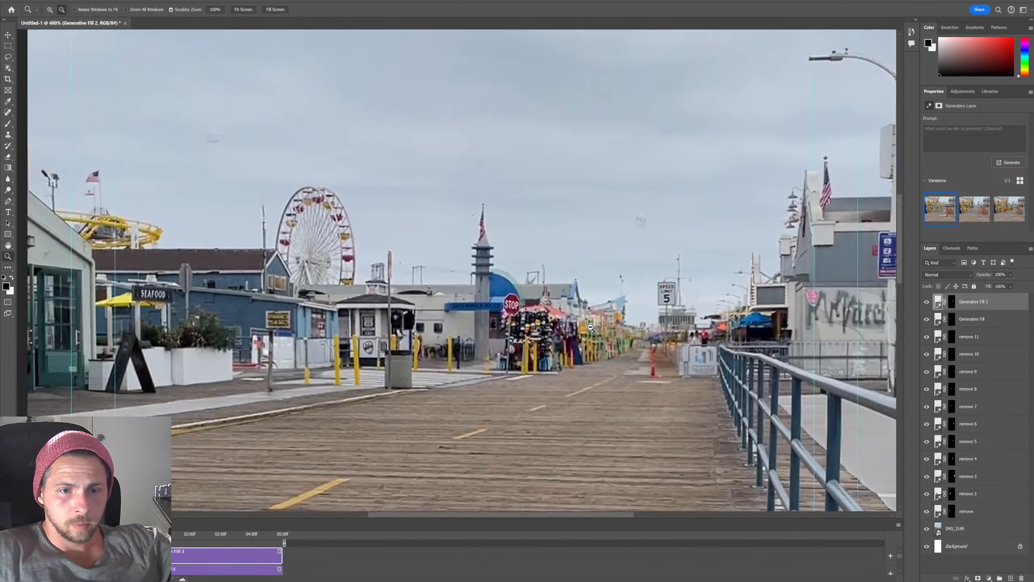
alt+click(591, 328)
alt+click(591, 327)
click(514, 312)
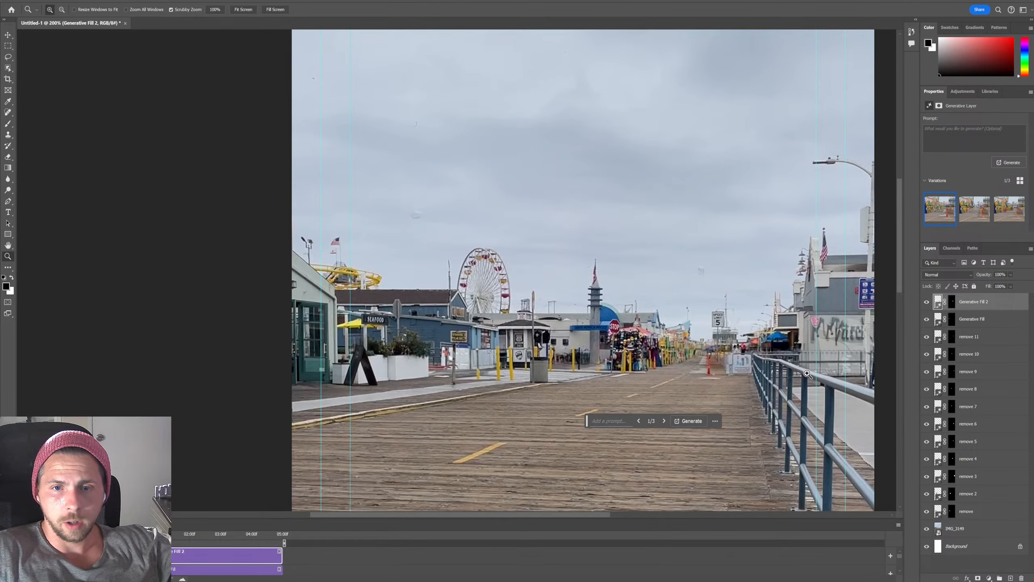
click(415, 256)
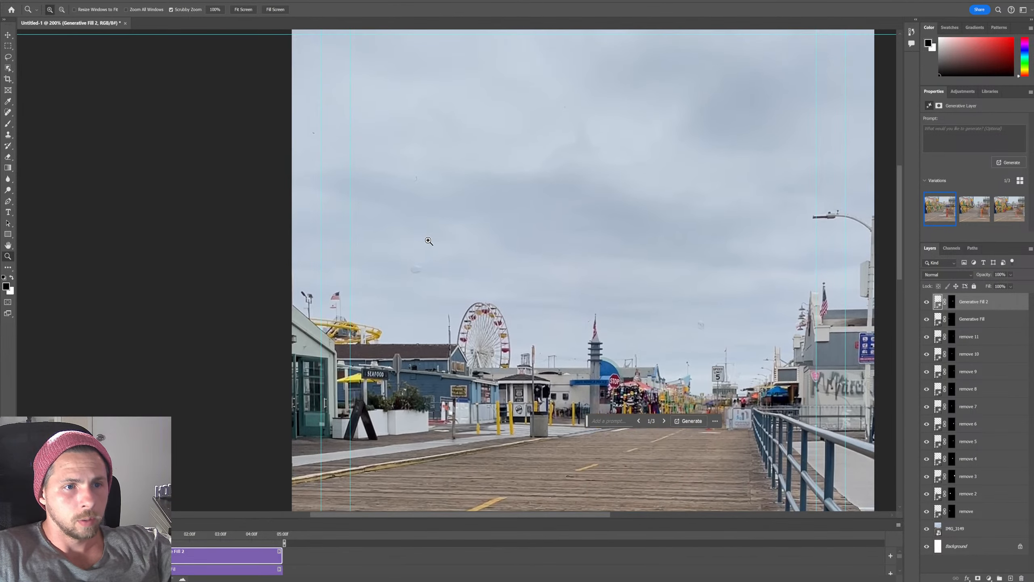
Step: Inspect the smudge in the sky near the Ferris wheel and the rooftops around the SEAFOOD sign up close
drag(415, 255, 574, 326)
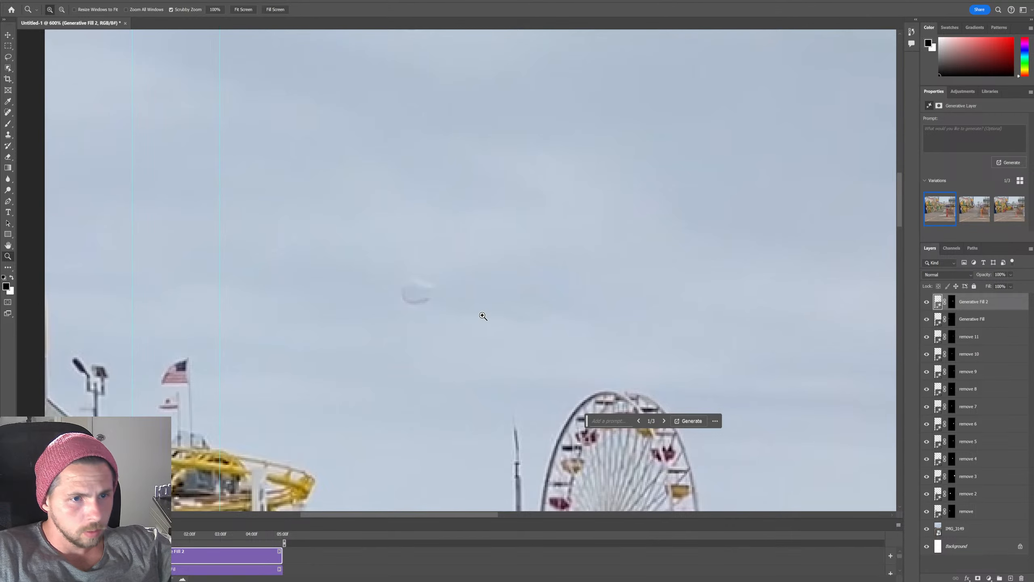
scroll(437, 297, down, 2)
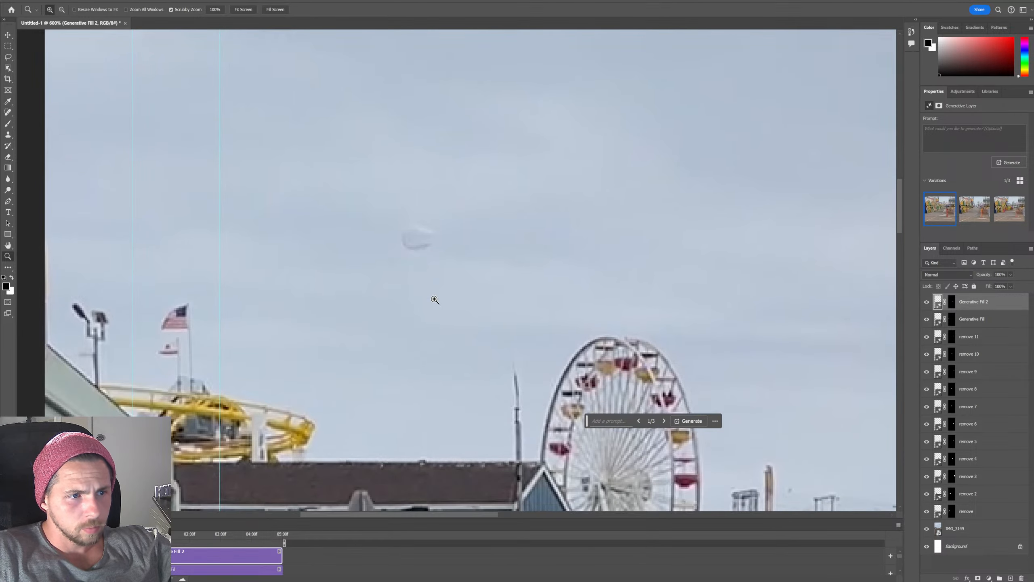
scroll(408, 294, down, 2)
scroll(389, 290, up, 1)
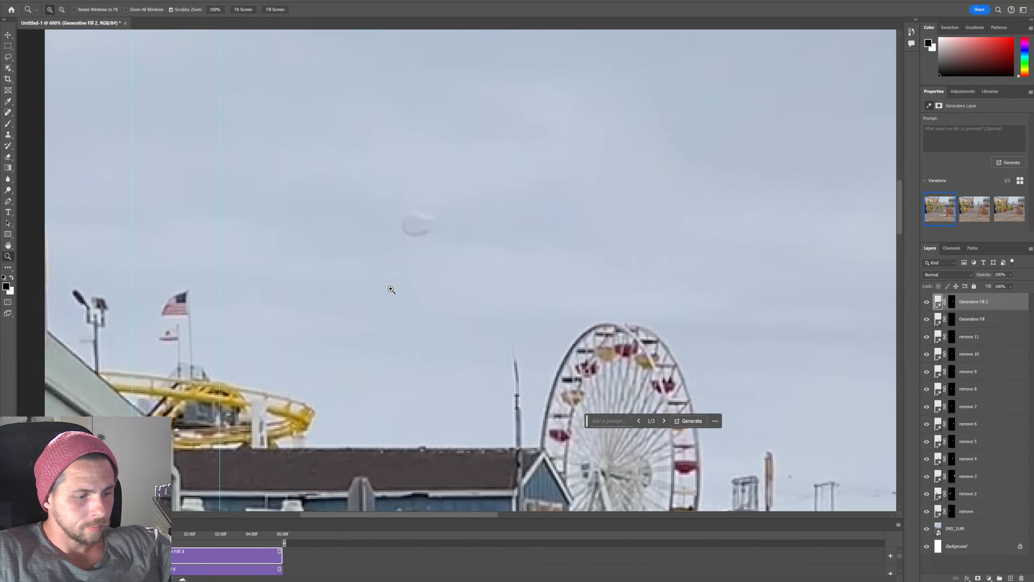
scroll(581, 286, down, 5)
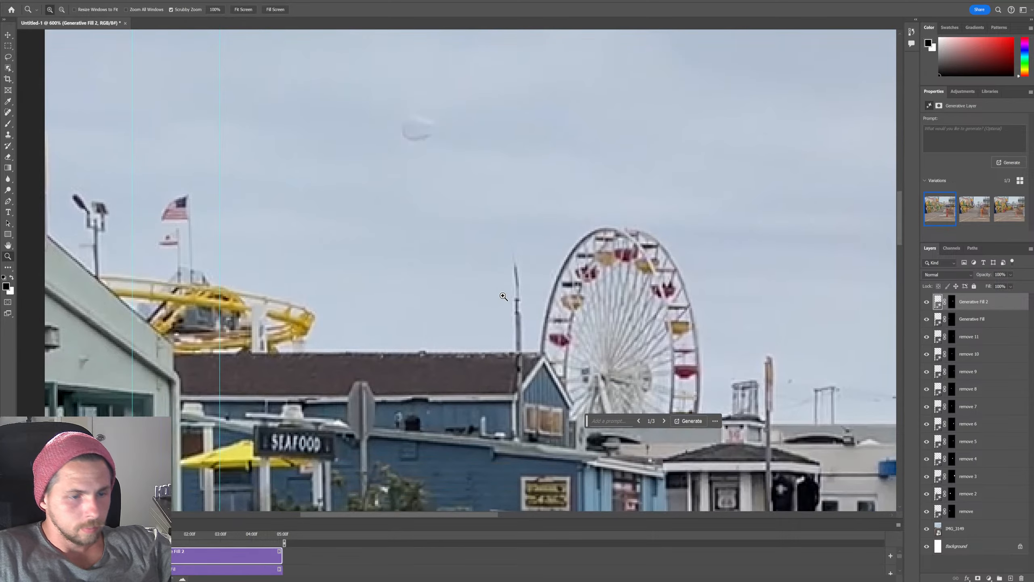
scroll(507, 293, down, 1)
key(v)
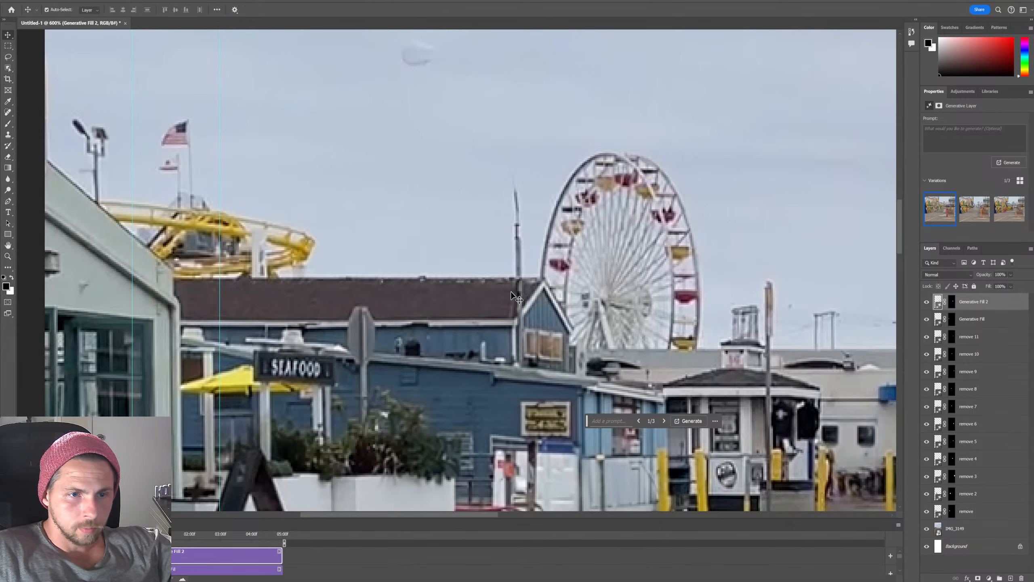
click(510, 291)
key(z)
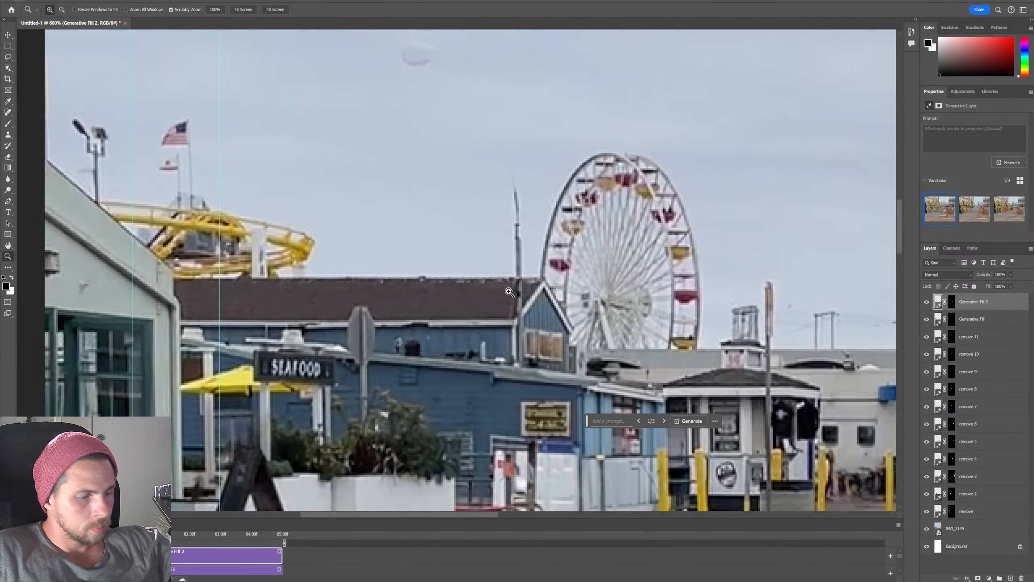
alt+click(509, 292)
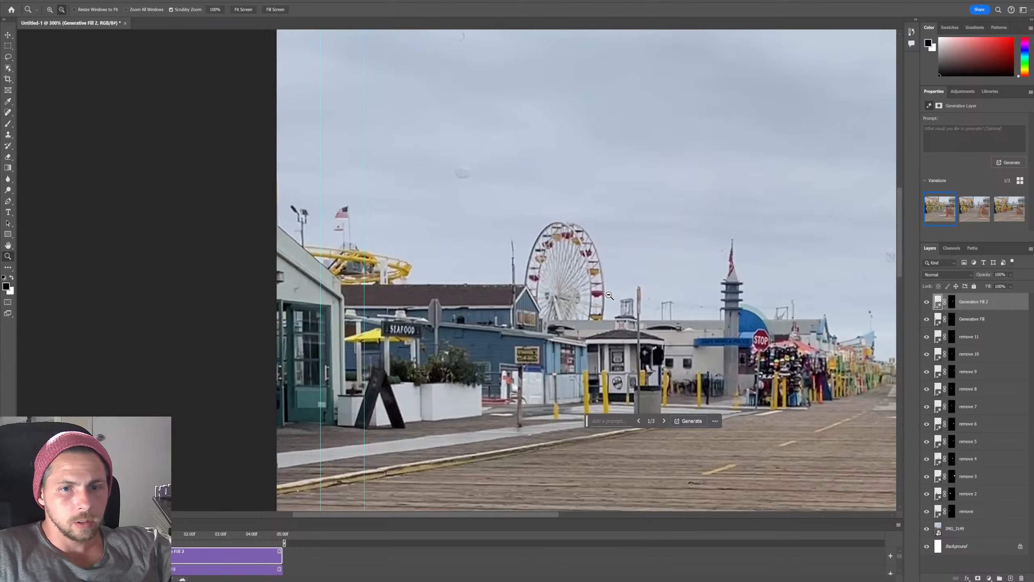
Step: Review the full vertical plate from the storefronts across to the blue railing
alt+click(608, 293)
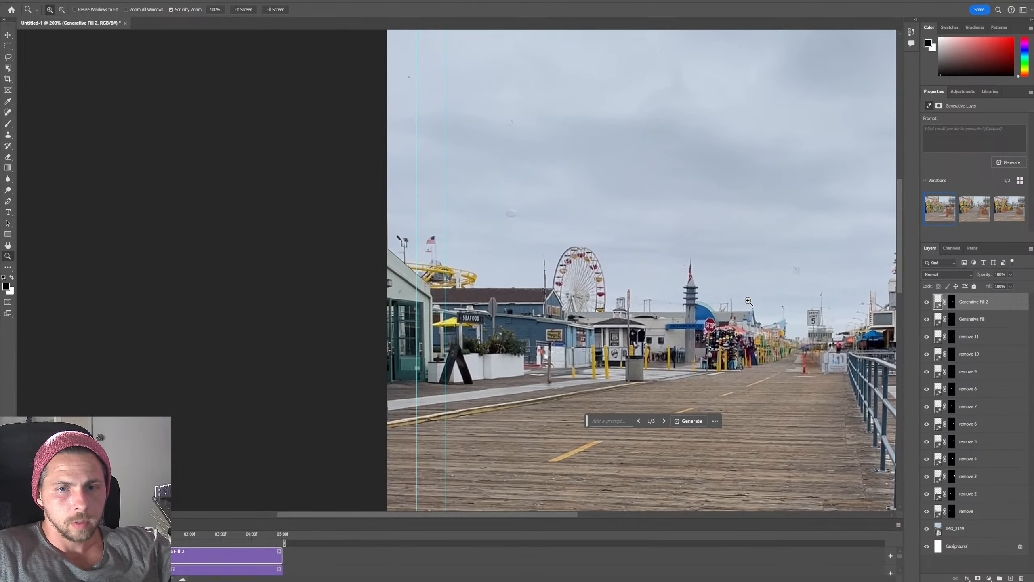
scroll(561, 266, down, 3)
scroll(634, 285, up, 4)
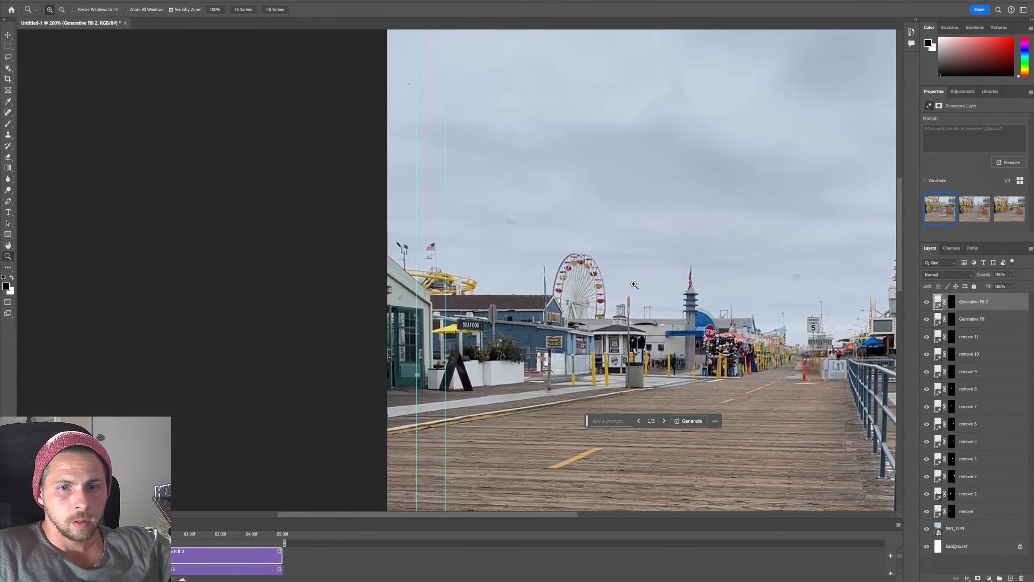
scroll(702, 287, down, 2)
alt+click(701, 288)
alt+click(701, 290)
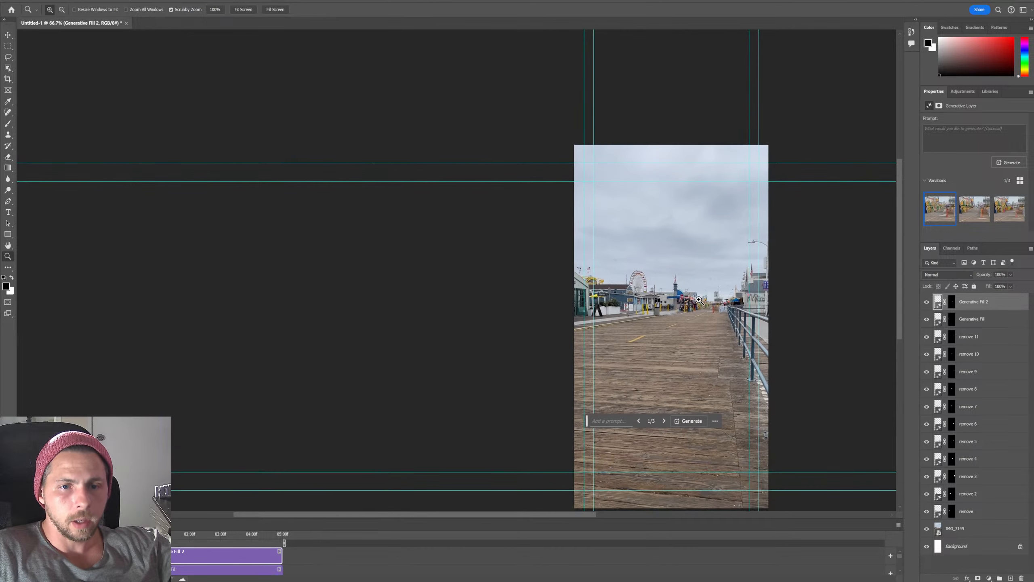
click(785, 302)
click(729, 311)
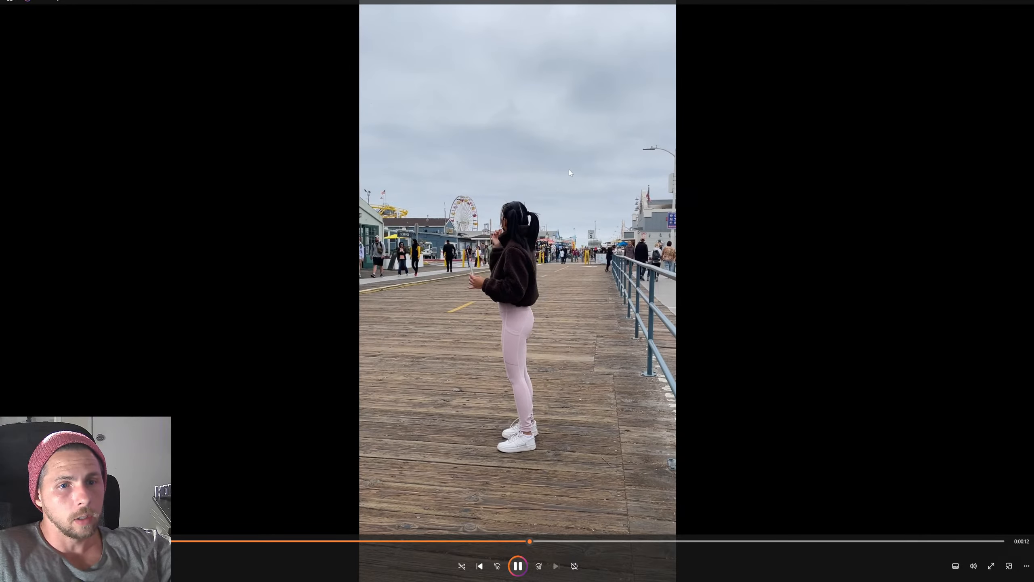
Step: Pause the original pier footage of the woman, go back to an earlier moment, and close the video player
click(568, 270)
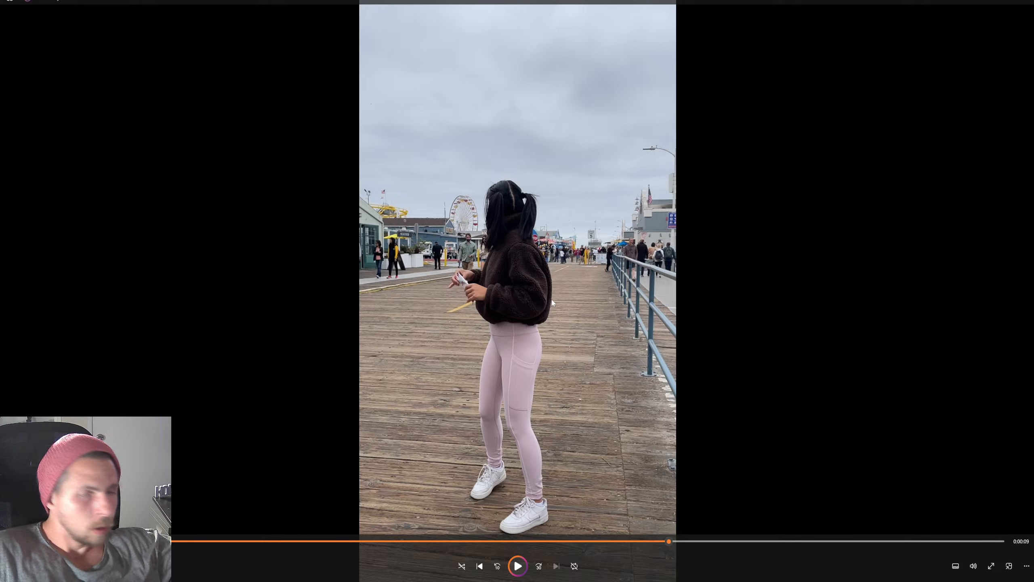
click(364, 543)
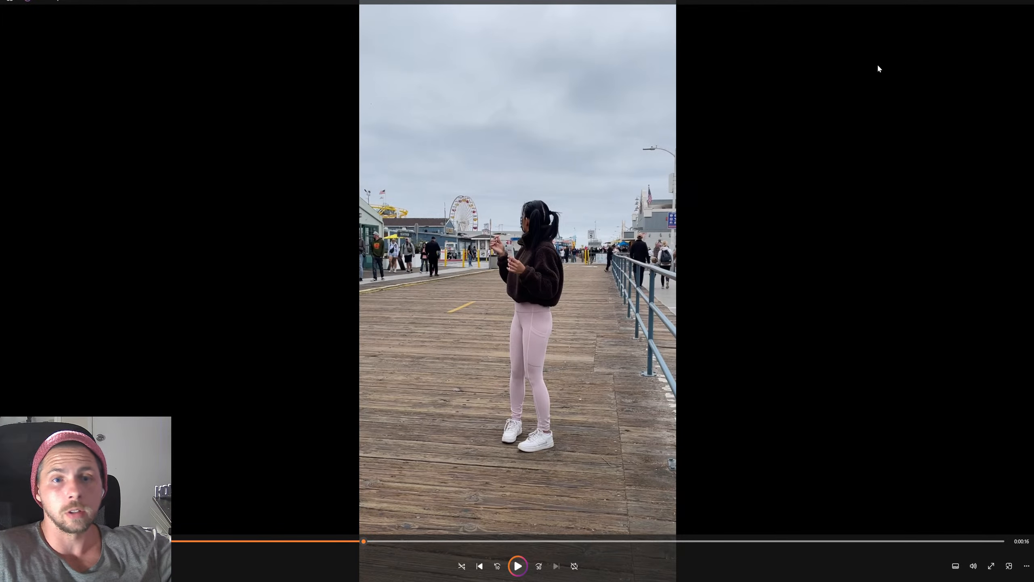
click(1026, 4)
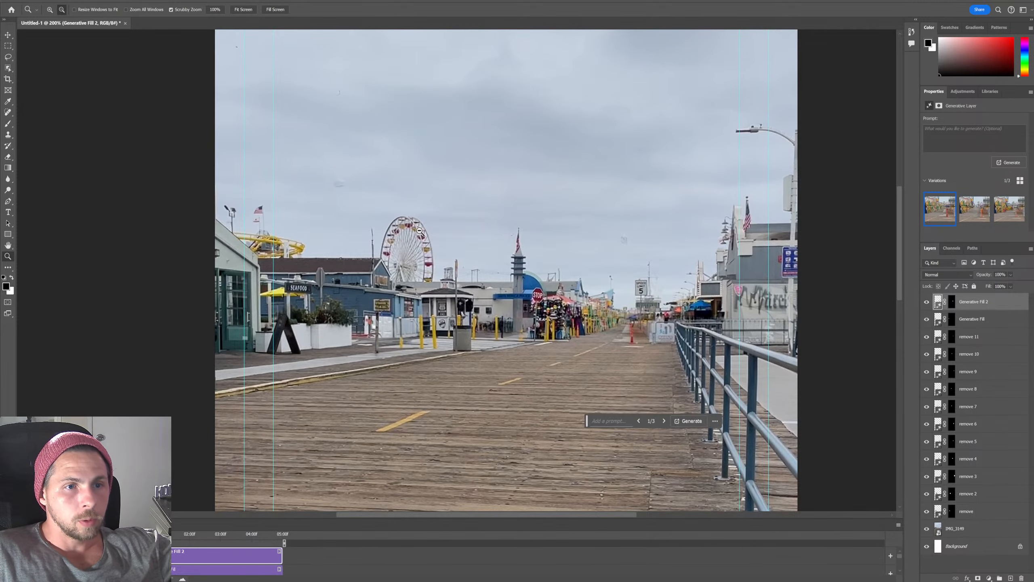
Step: Examine the cleaned area around the kiosk and stop sign, and check the overall vertical plate
alt+click(443, 230)
alt+click(443, 229)
drag(350, 222, 437, 220)
alt+click(437, 220)
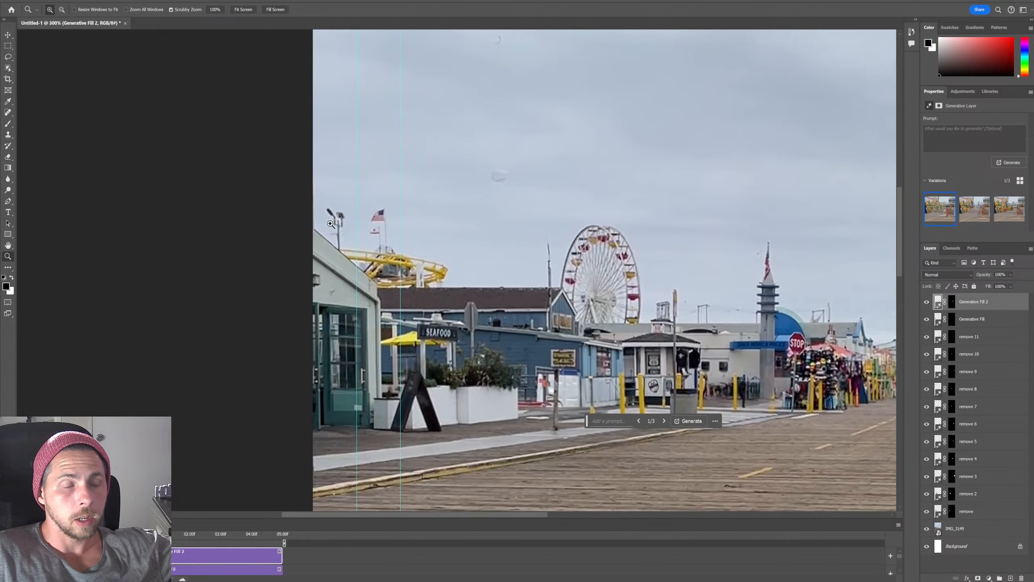
scroll(613, 311, down, 1)
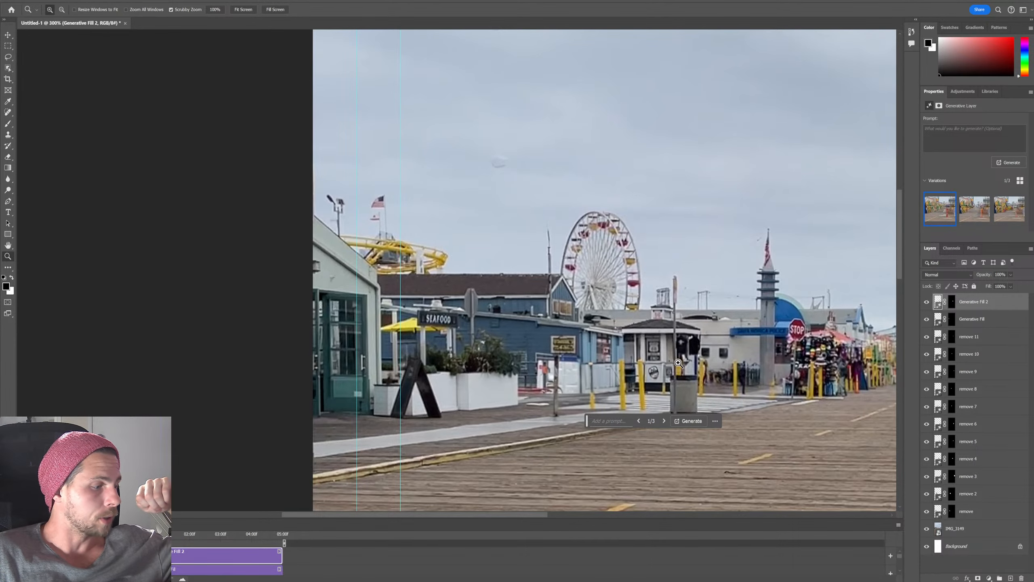
scroll(689, 354, up, 1)
scroll(691, 353, down, 1)
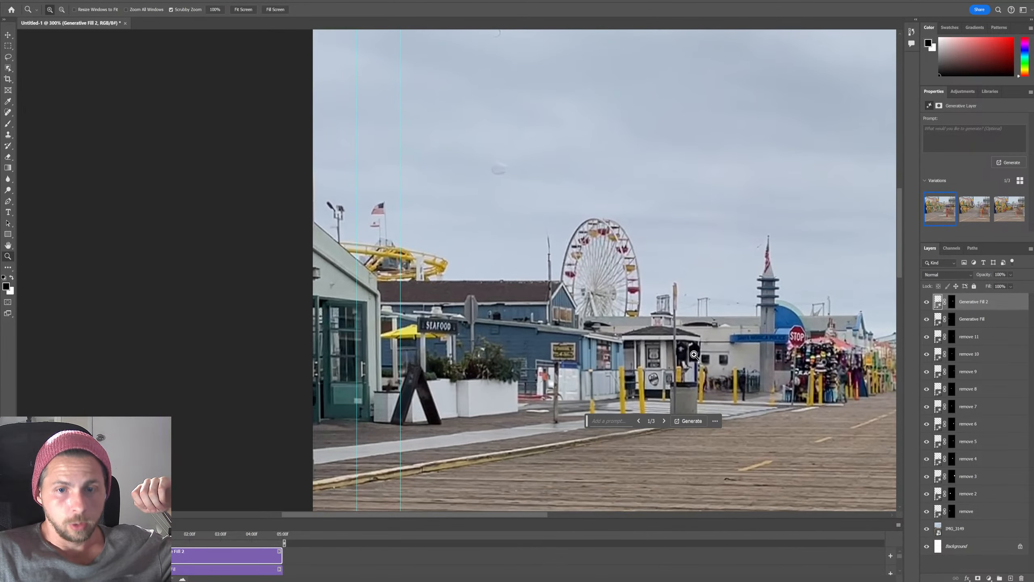
alt+click(687, 328)
alt+click(687, 329)
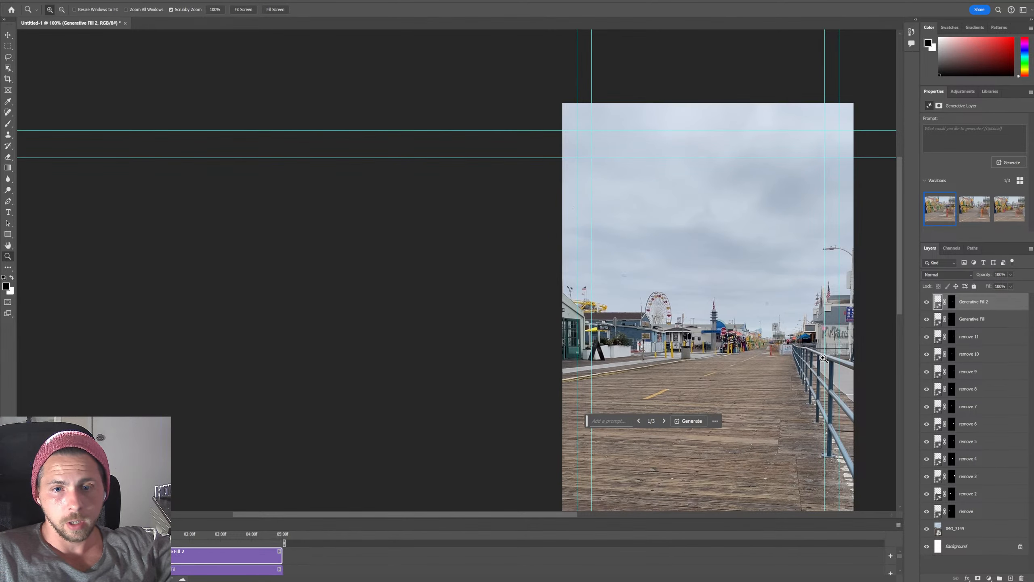
scroll(819, 358, up, 1)
scroll(817, 359, down, 1)
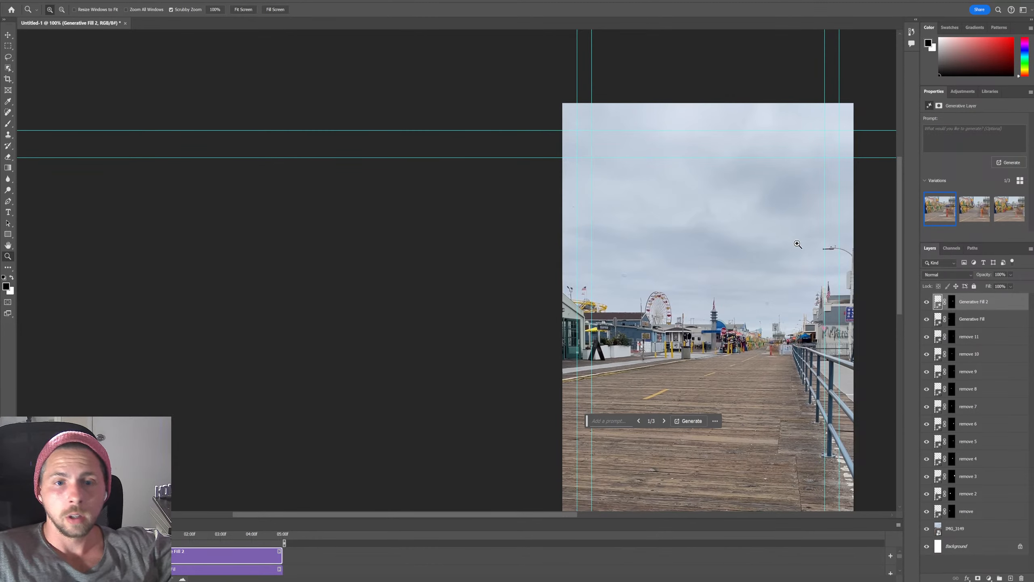
Step: Begin a quick PNG export of the cleaned pier plate and browse to the blender experiments folder
click(26, 0)
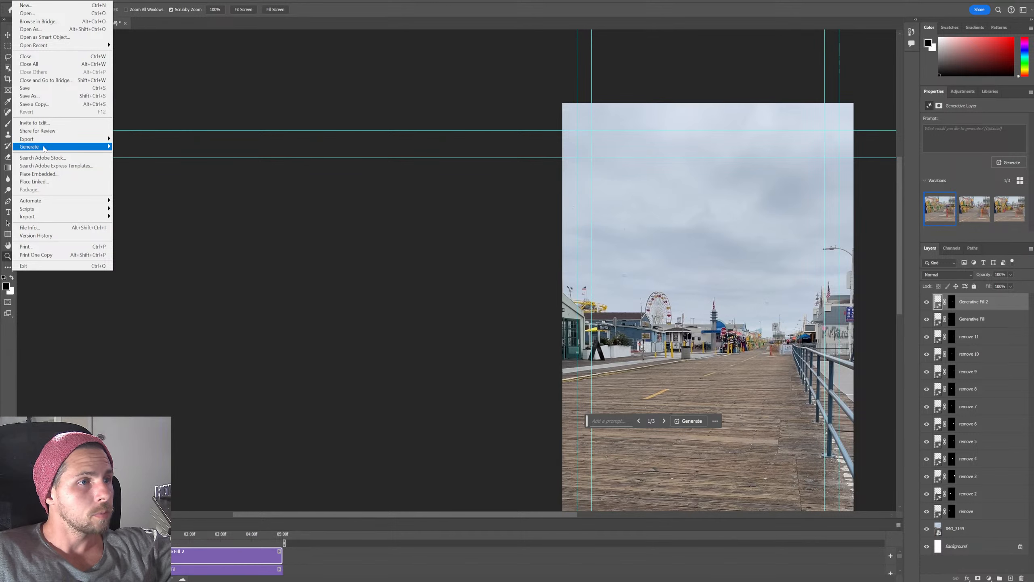
mouse_move(110, 139)
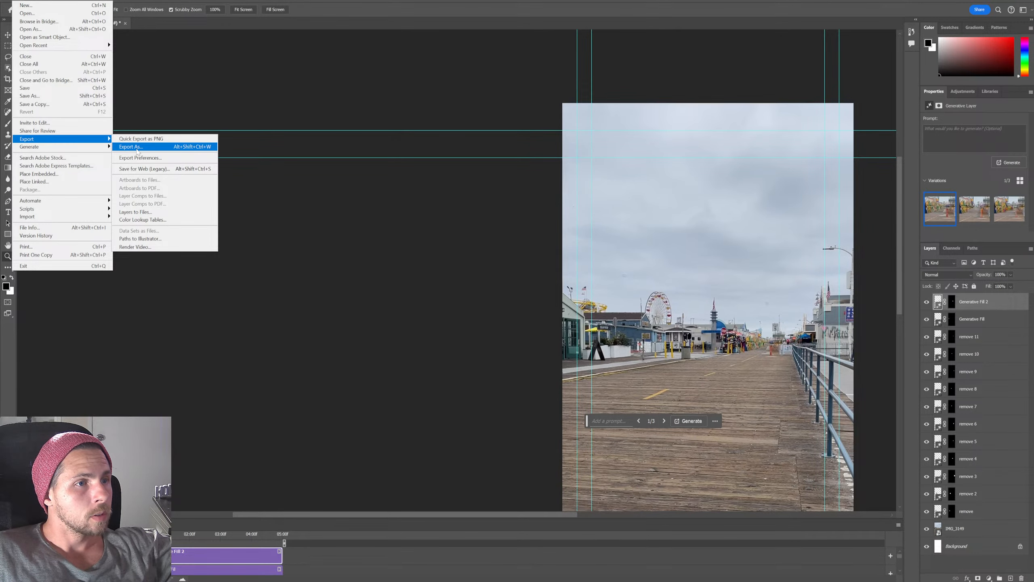
click(146, 140)
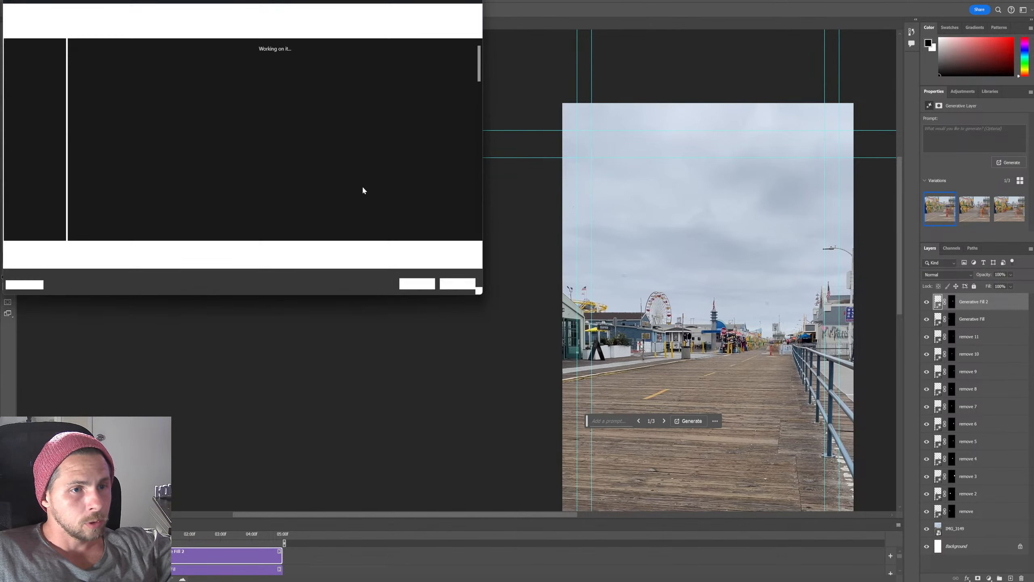
scroll(44, 122, down, 6)
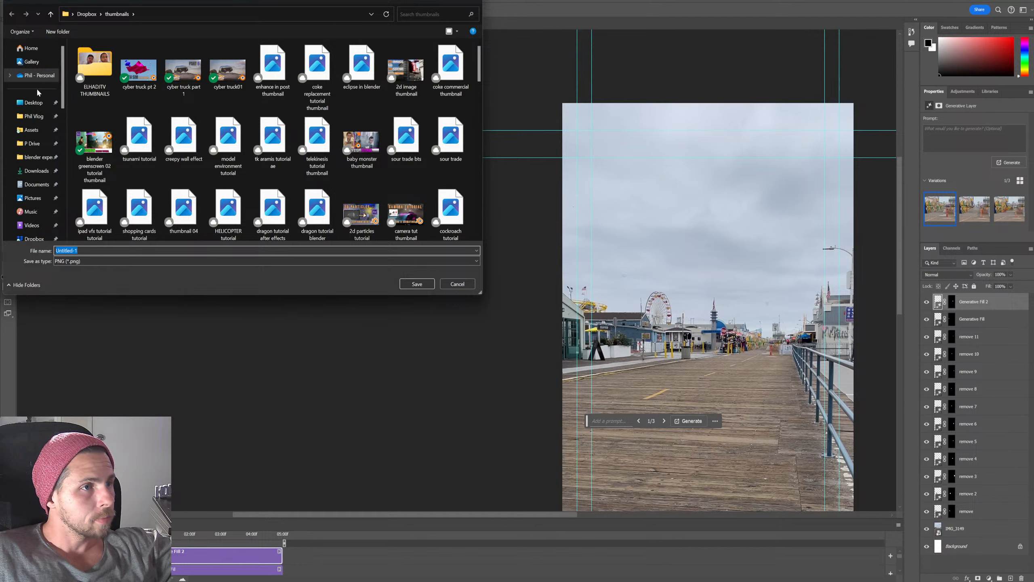
scroll(50, 152, up, 6)
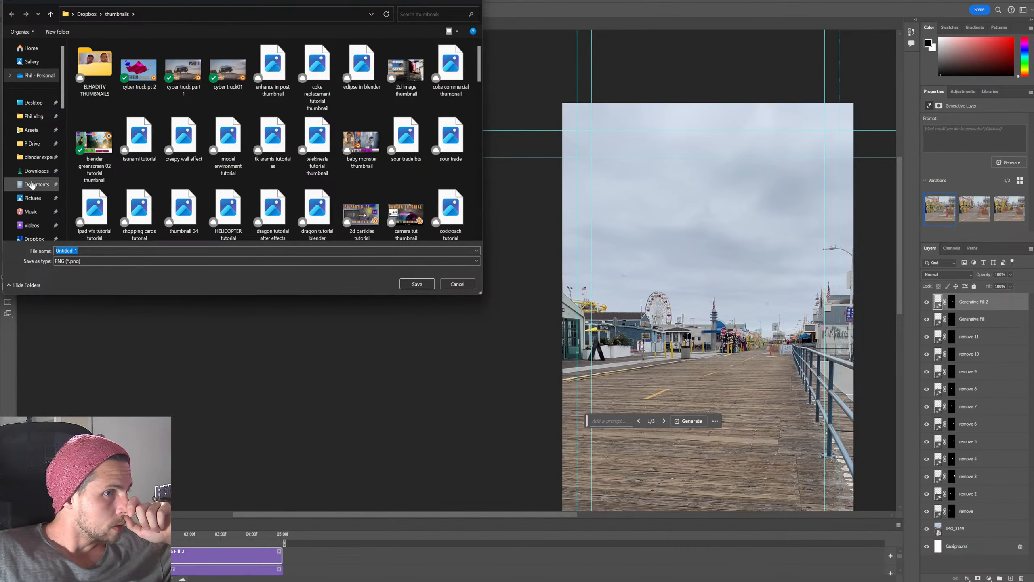
click(36, 157)
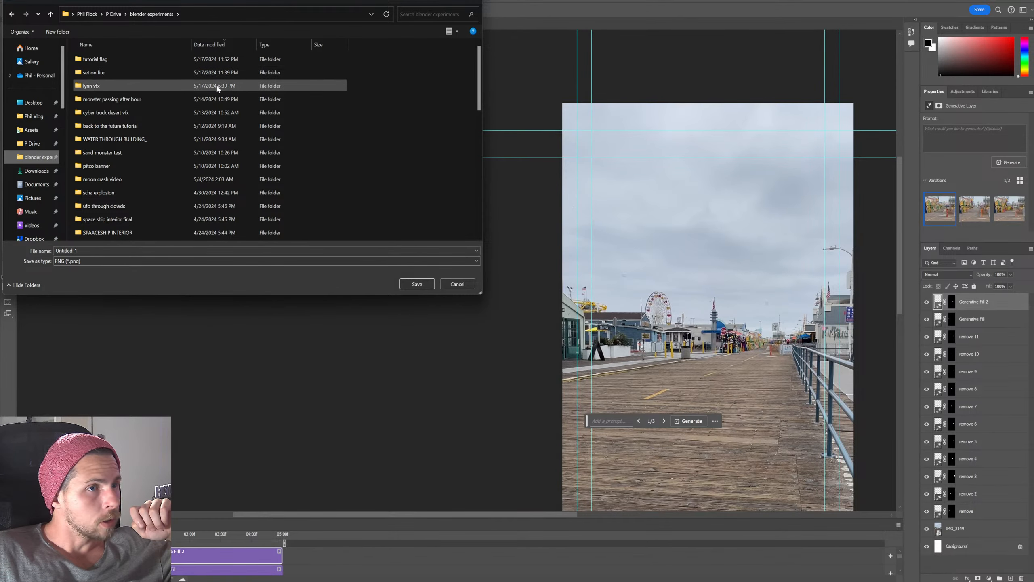
Step: Create a new folder inside blender experiments
right_click(394, 70)
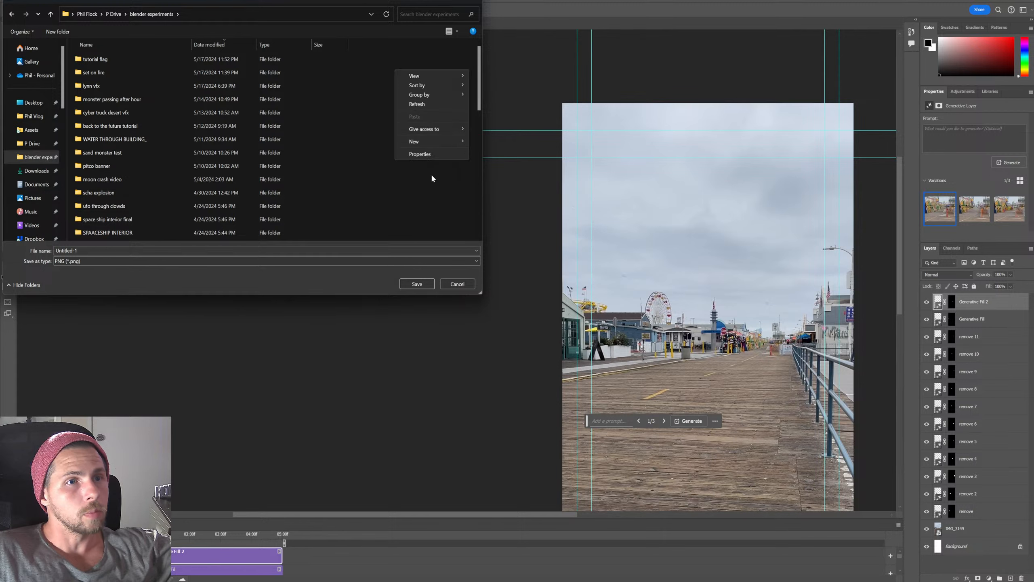
mouse_move(442, 141)
click(500, 139)
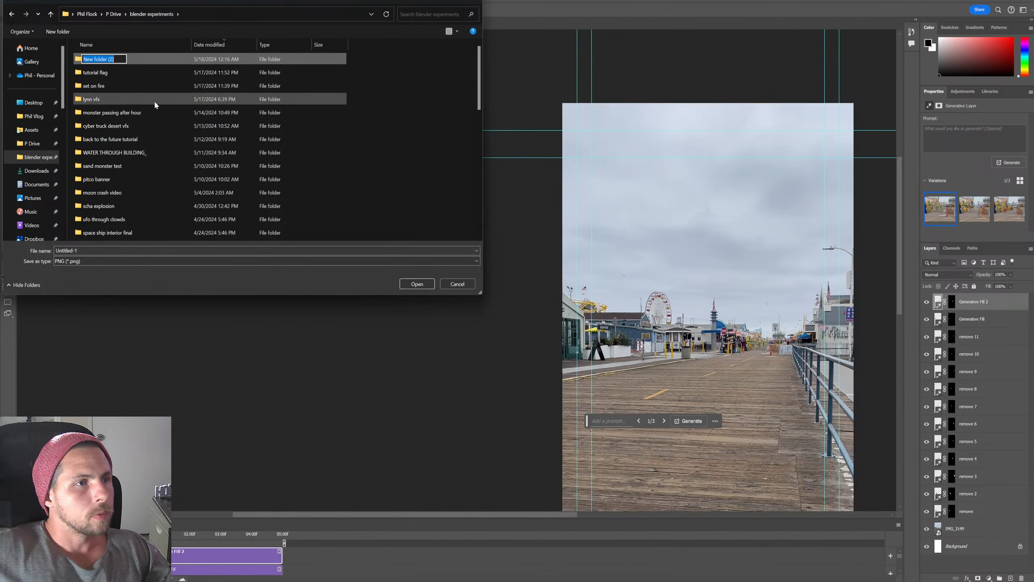
Step: Export the plate as a PNG named "lynn vfx background" into the existing lynn vfx folder
click(124, 99)
double_click(91, 99)
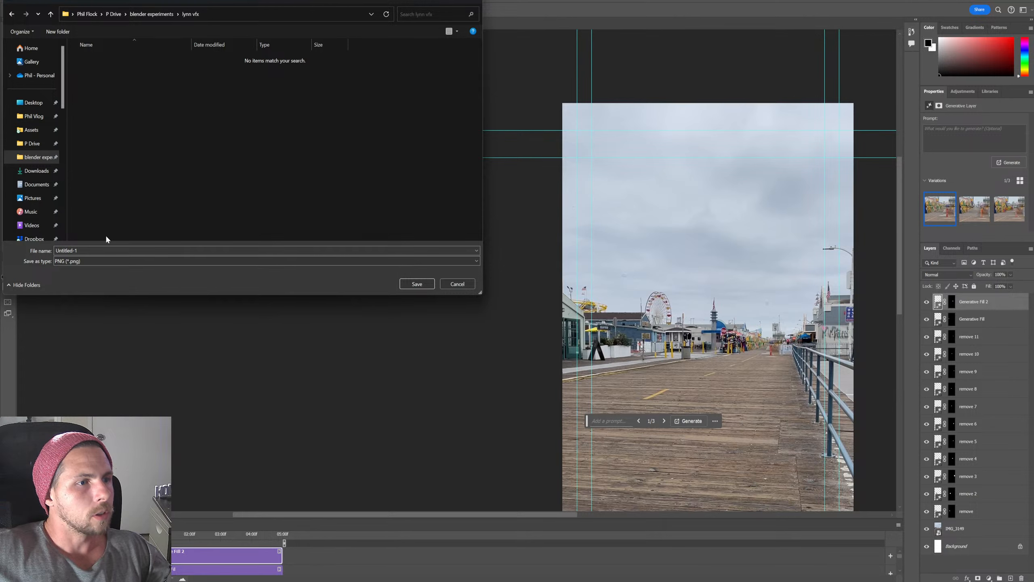
text(lynn vfx backgroun)
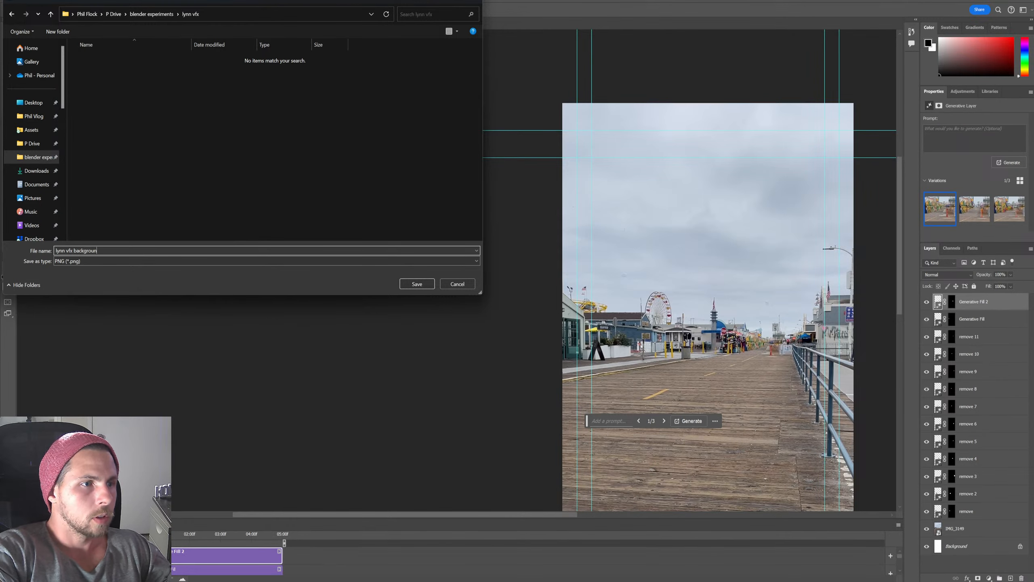
key(Return)
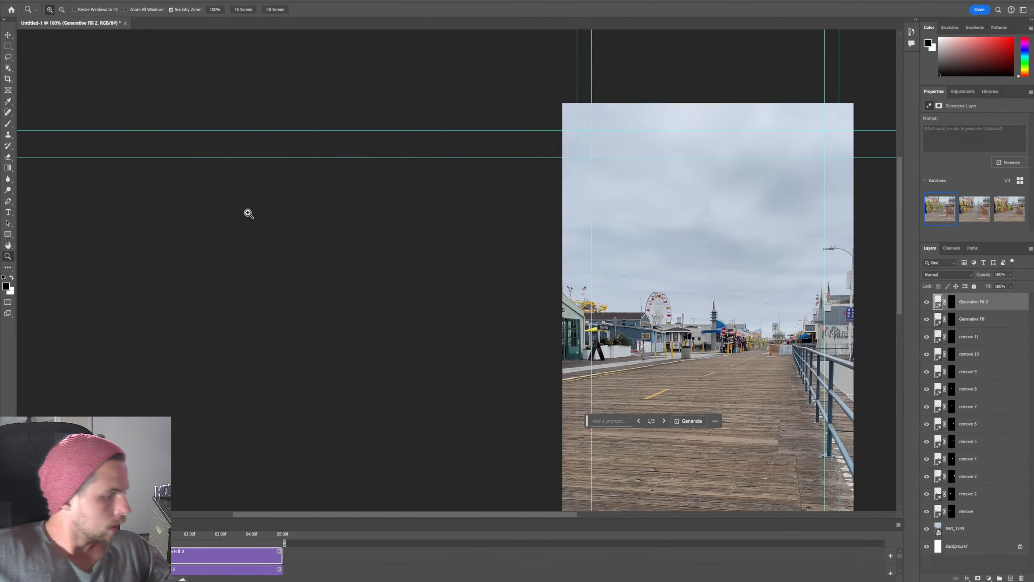
scroll(555, 351, down, 2)
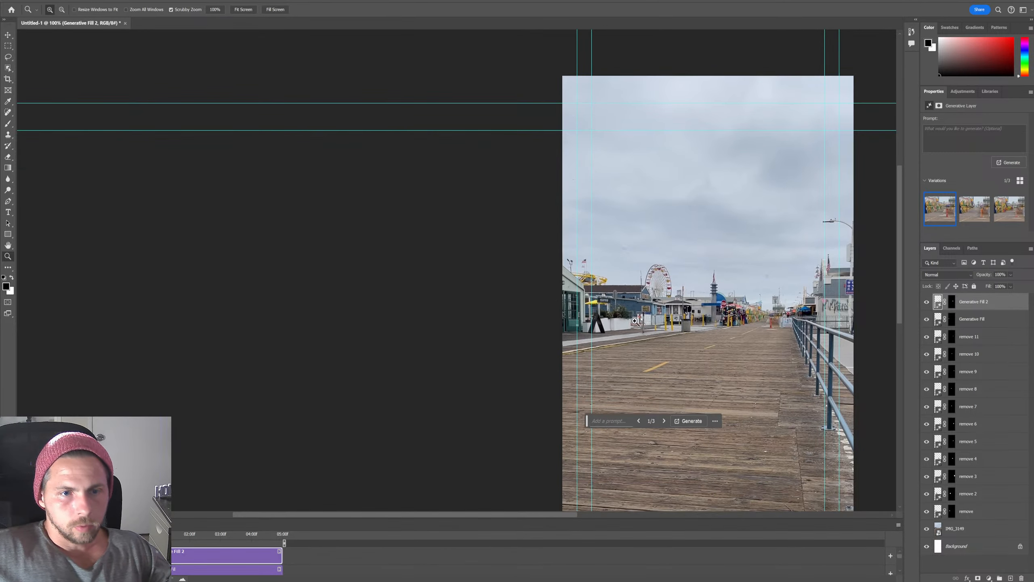
scroll(520, 291, down, 1)
alt+scroll(576, 288, down, 2)
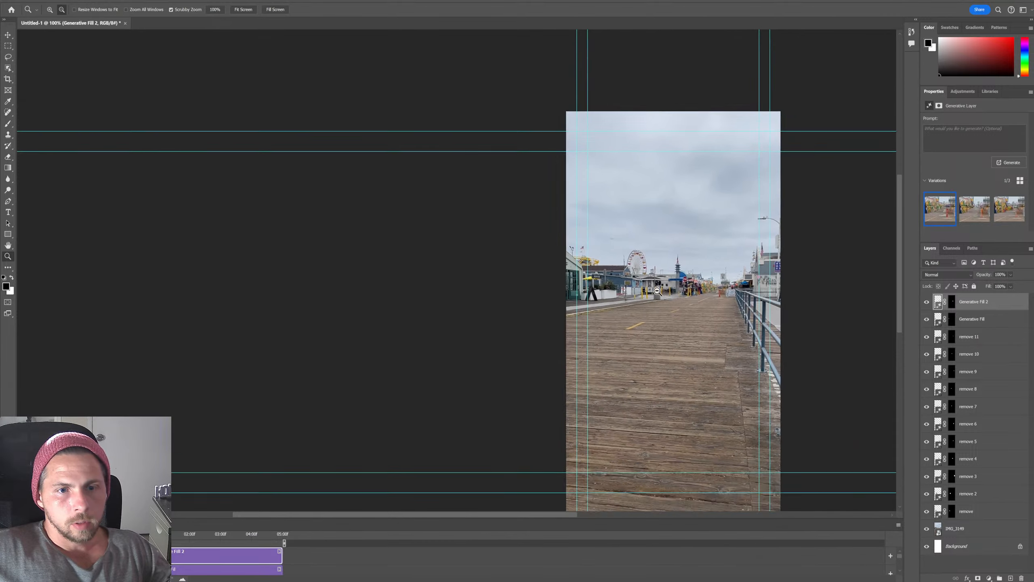
click(668, 287)
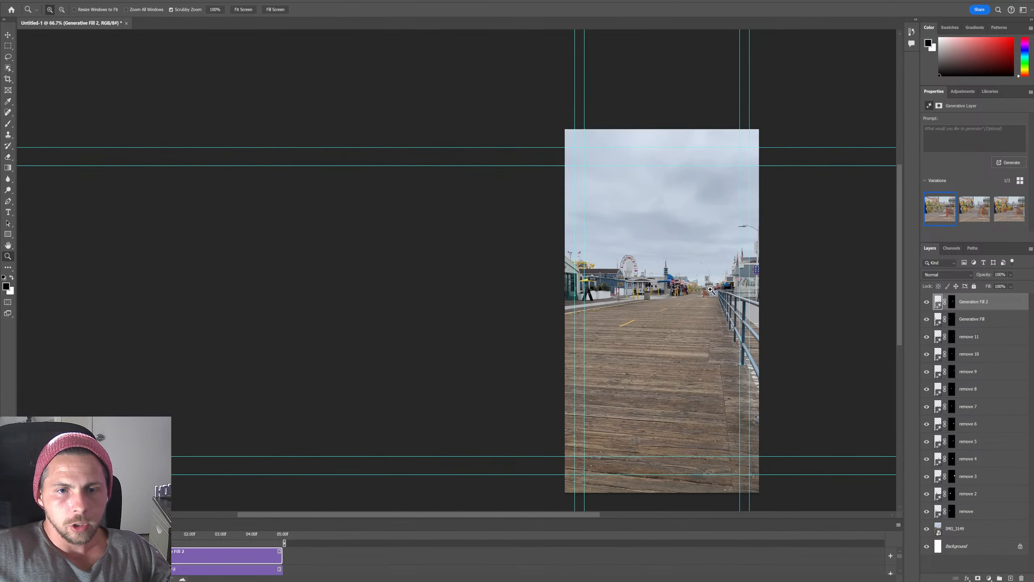
click(669, 287)
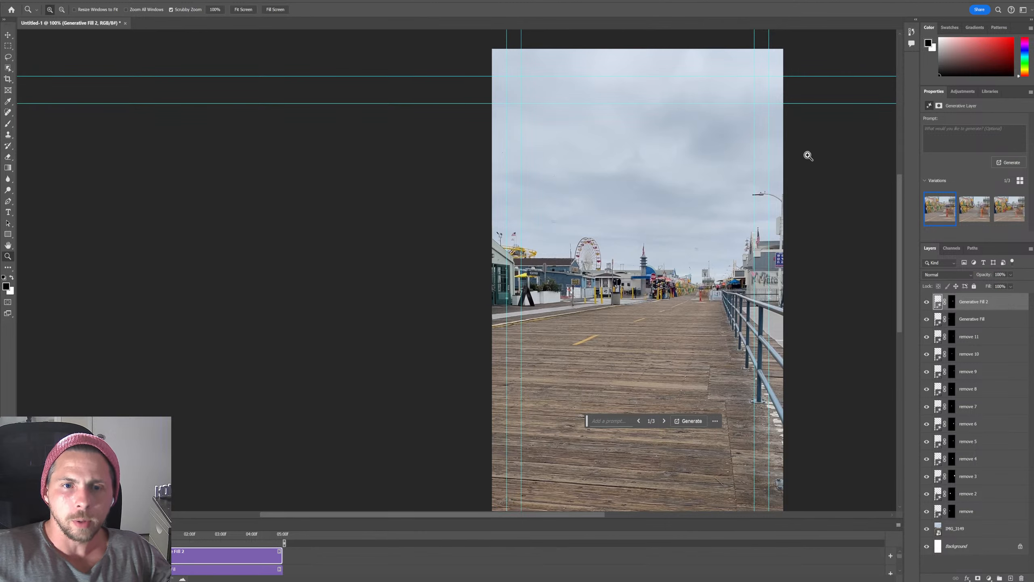
Step: Save the layered document as a Photoshop file named "lyn background ps" in the lynn vfx folder
click(18, 2)
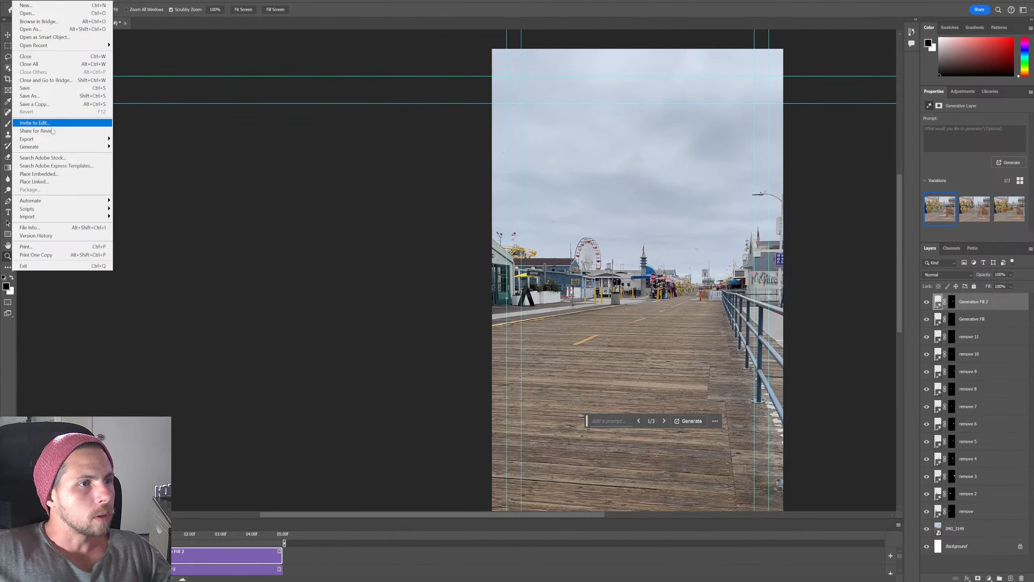
mouse_move(61, 139)
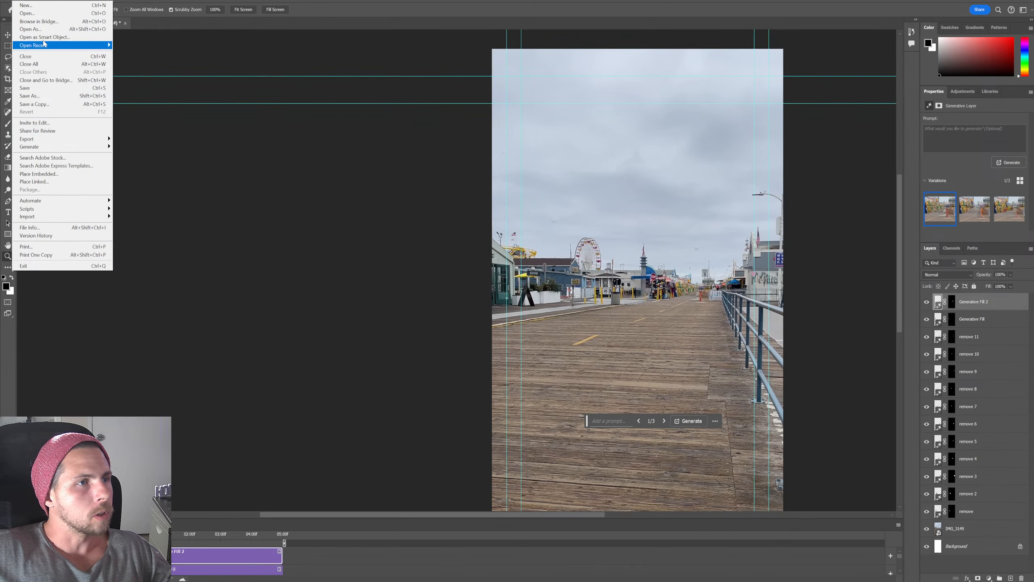
click(37, 97)
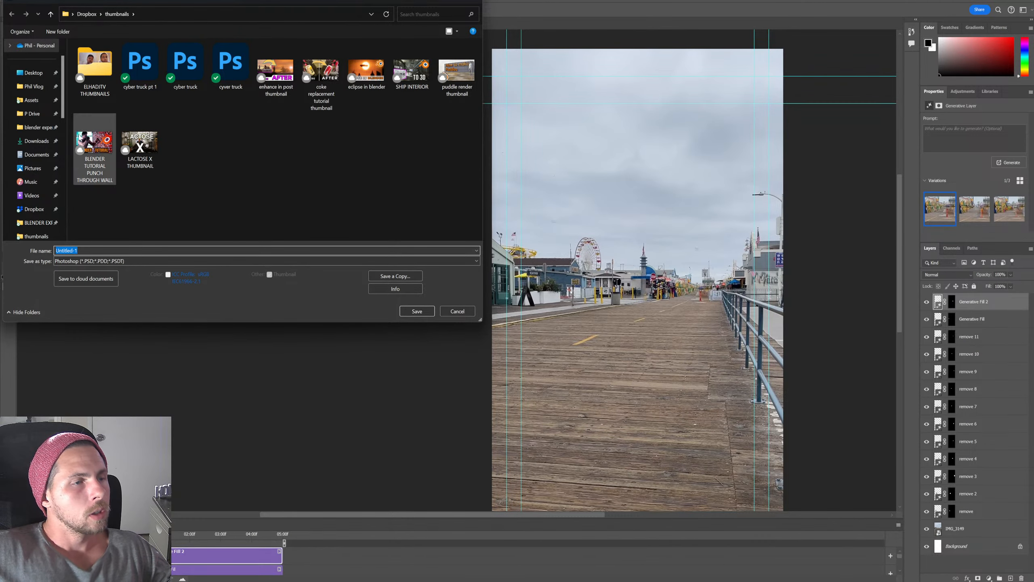
click(39, 127)
double_click(90, 61)
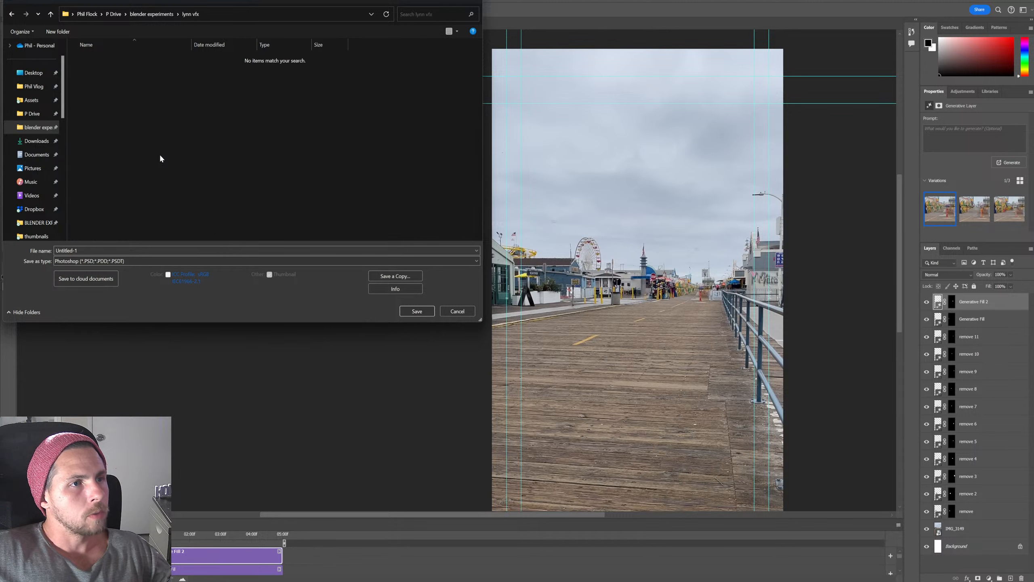
text(lyn back)
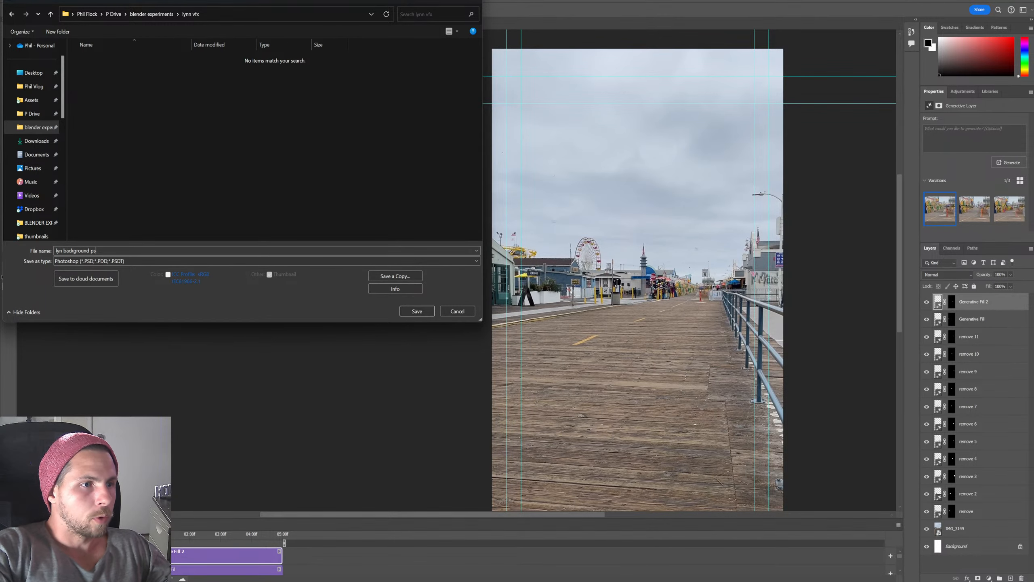
text(ground ps)
key(Return)
click(611, 168)
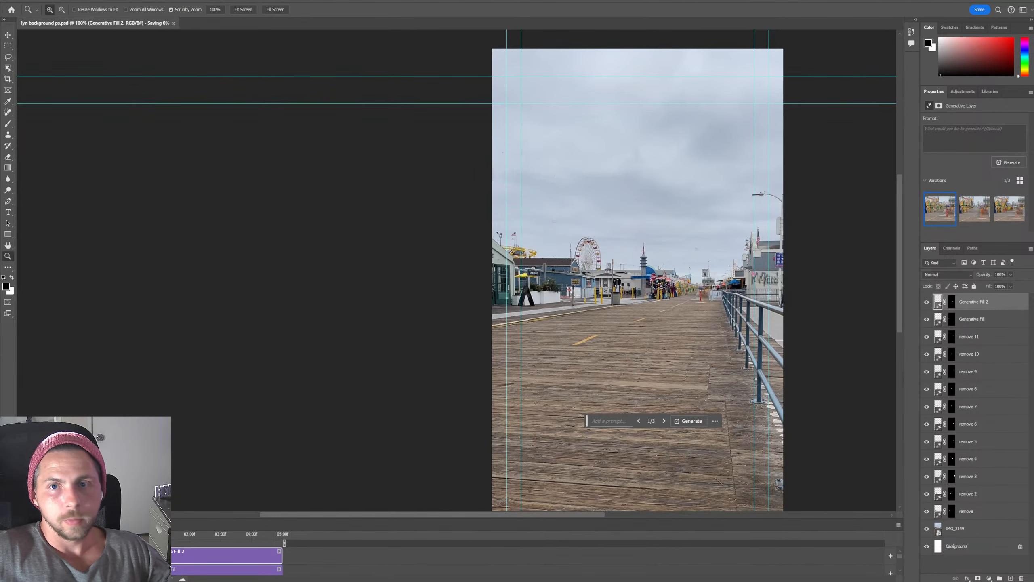
Step: Switch to Blender, dismiss the splash screen, and start plotting the camera's perspective with the Perspective Plotter add-on
click(993, 0)
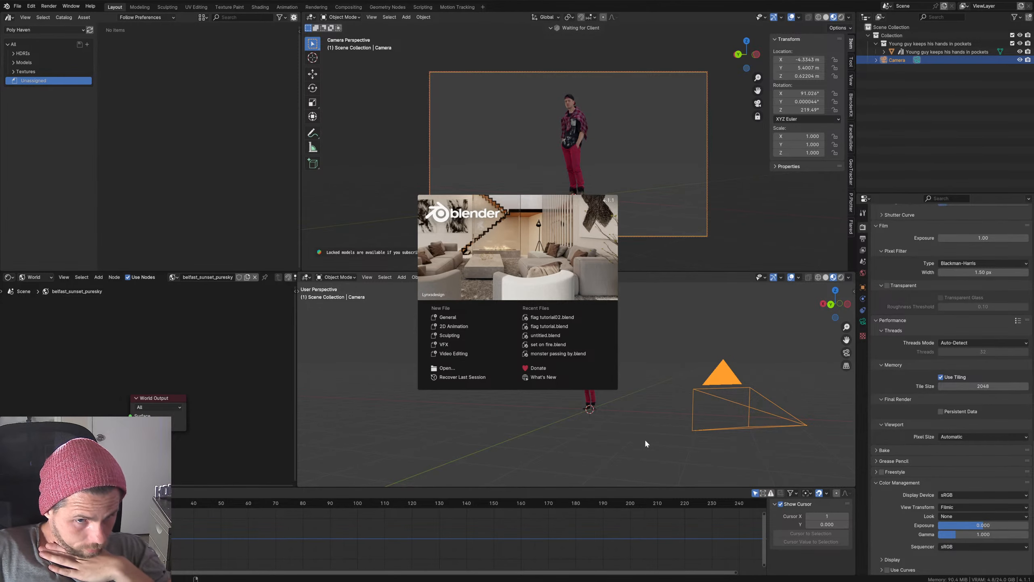
click(638, 418)
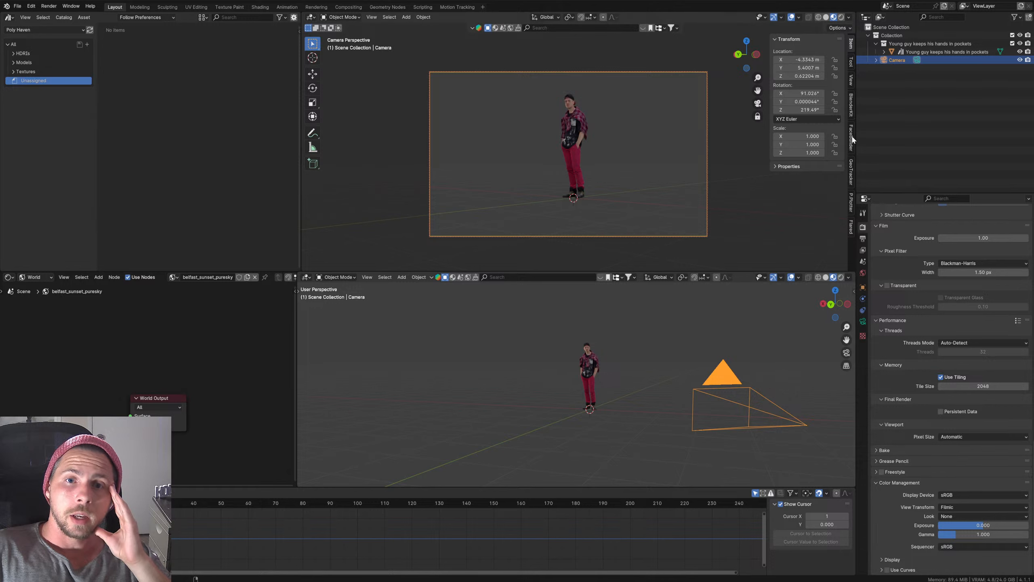
click(851, 205)
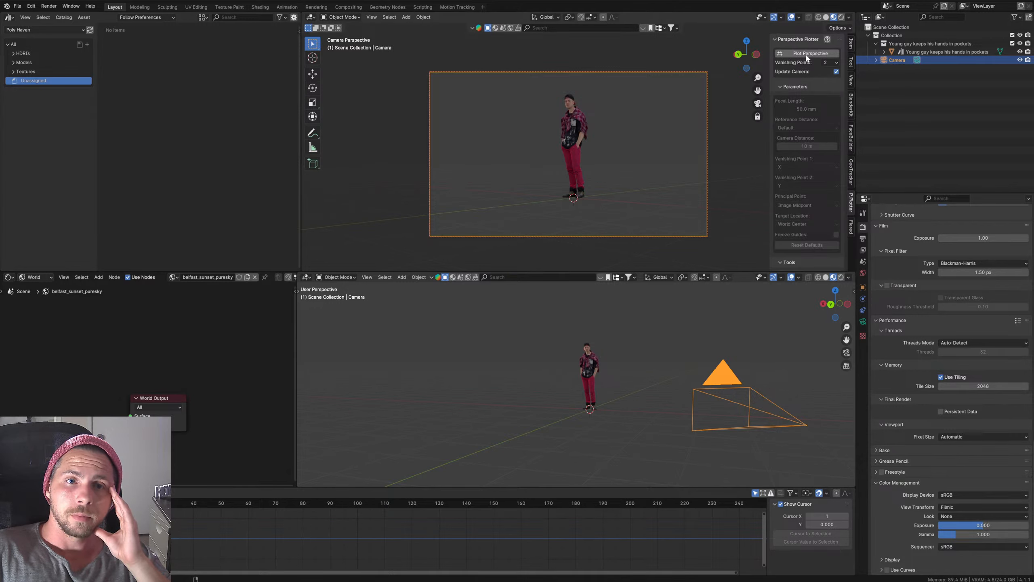
click(724, 342)
click(727, 387)
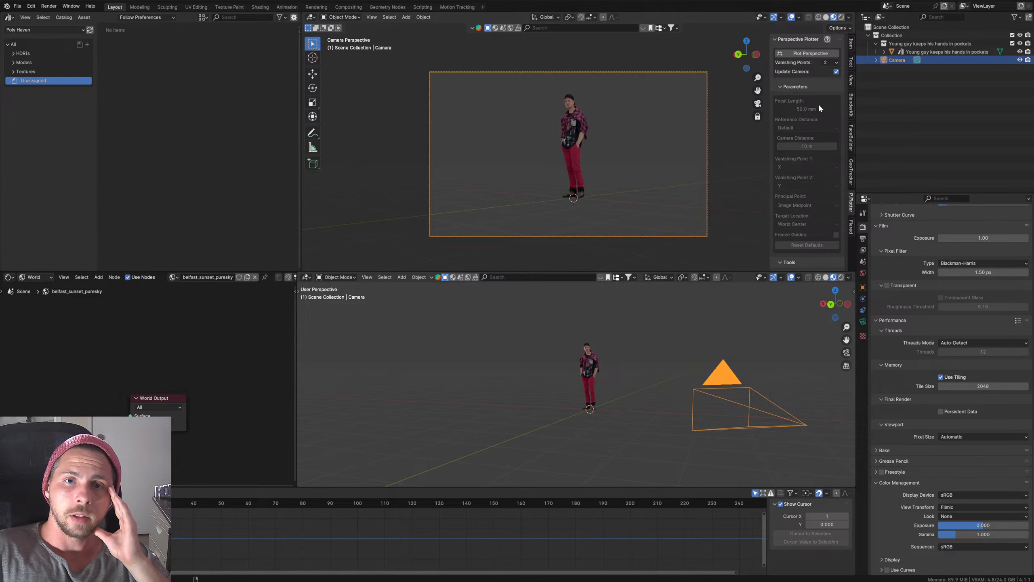
click(816, 53)
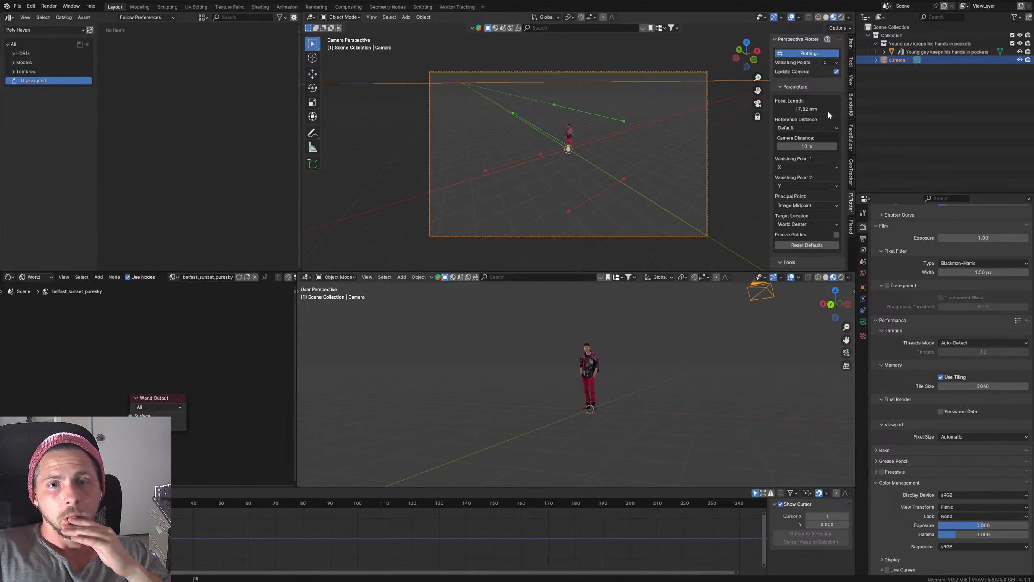
scroll(830, 188, down, 1)
scroll(819, 190, up, 1)
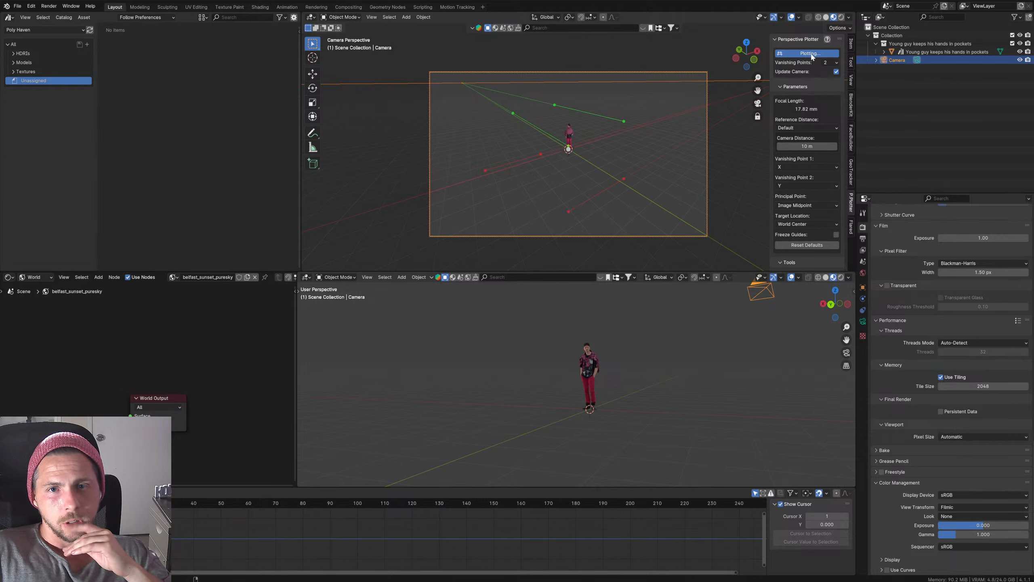
scroll(811, 193, down, 4)
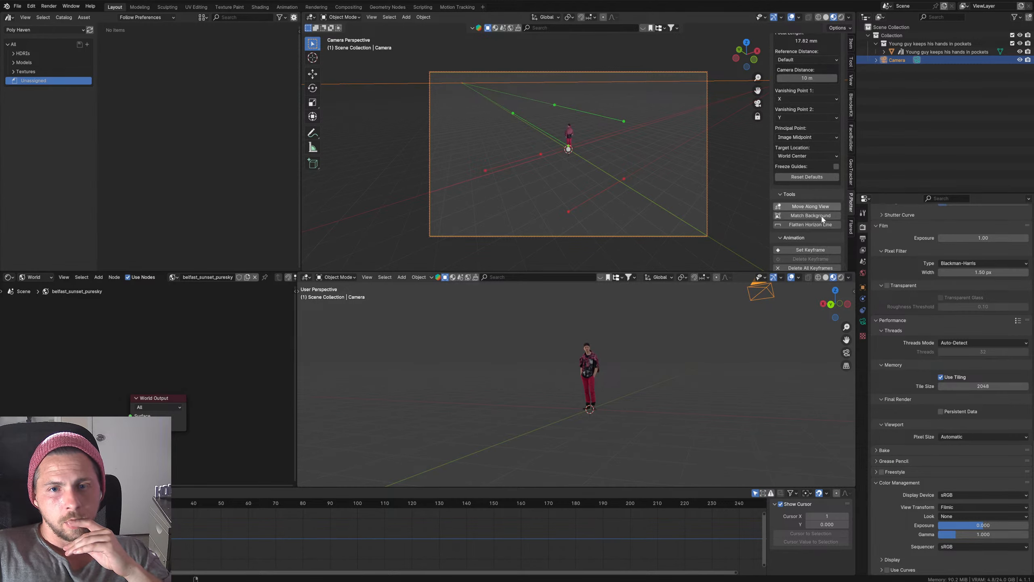
Step: Enable background images on the camera and add an empty image slot, leaving the file browser without choosing an image
click(863, 321)
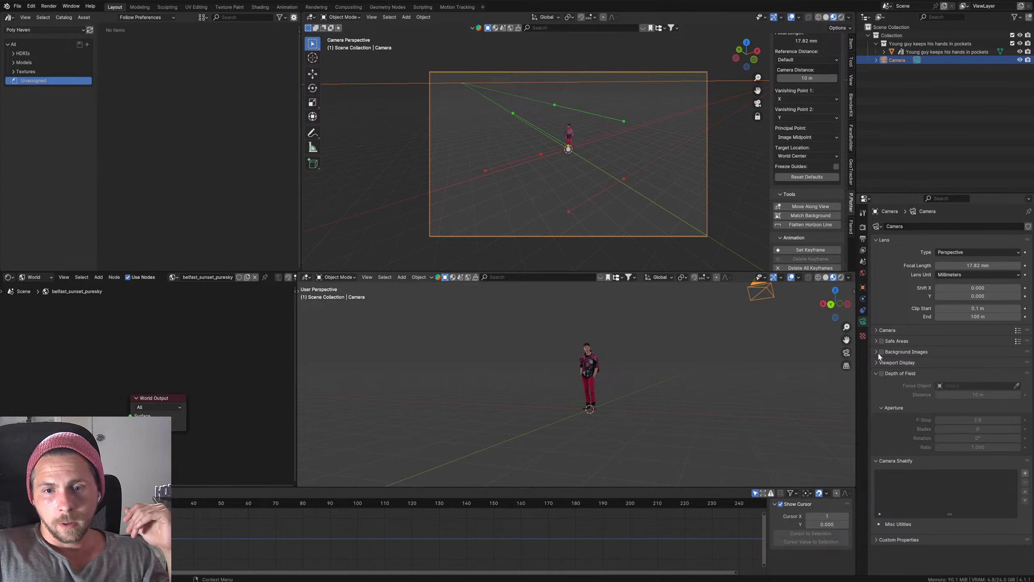
click(878, 352)
click(936, 364)
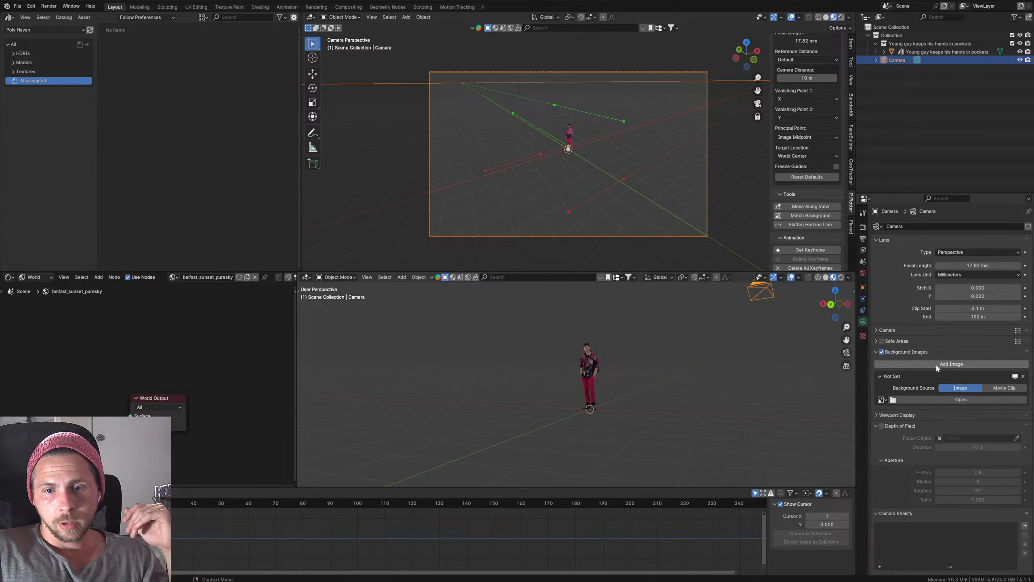
click(965, 399)
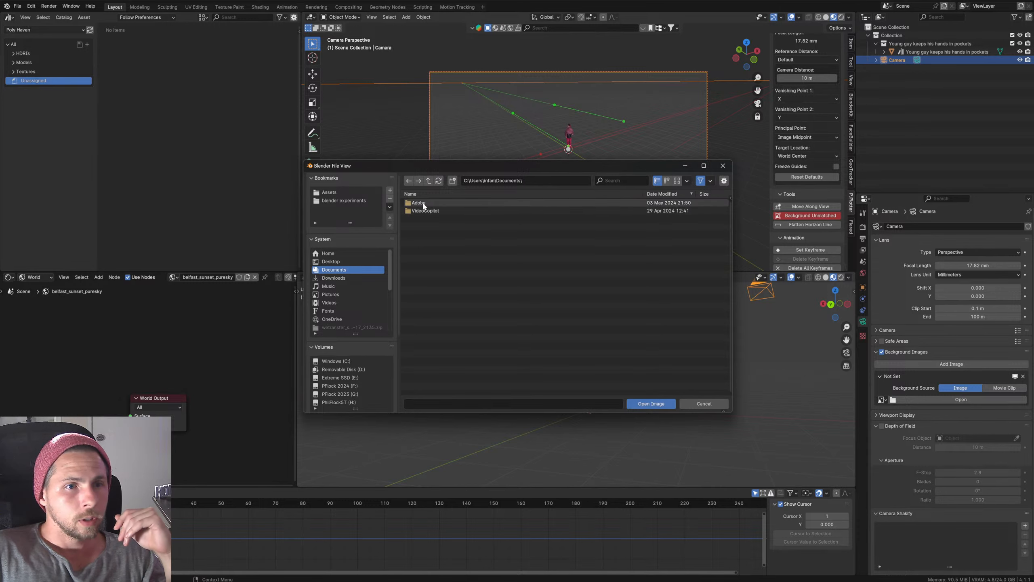
click(701, 404)
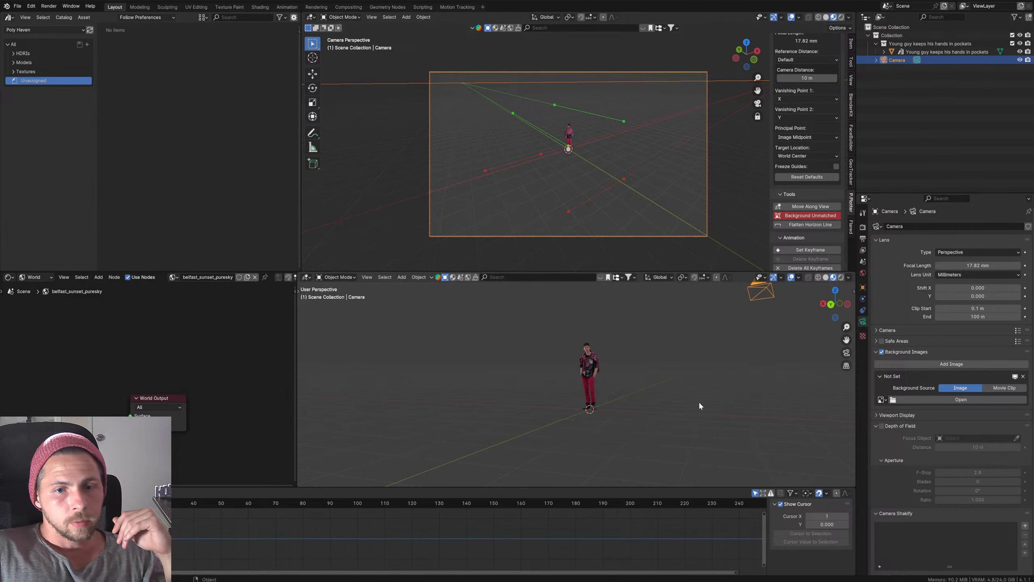
Step: Begin saving the Blender project as a new file in the lynn vfx folder, naming it "lynn vfx.blend"
click(17, 5)
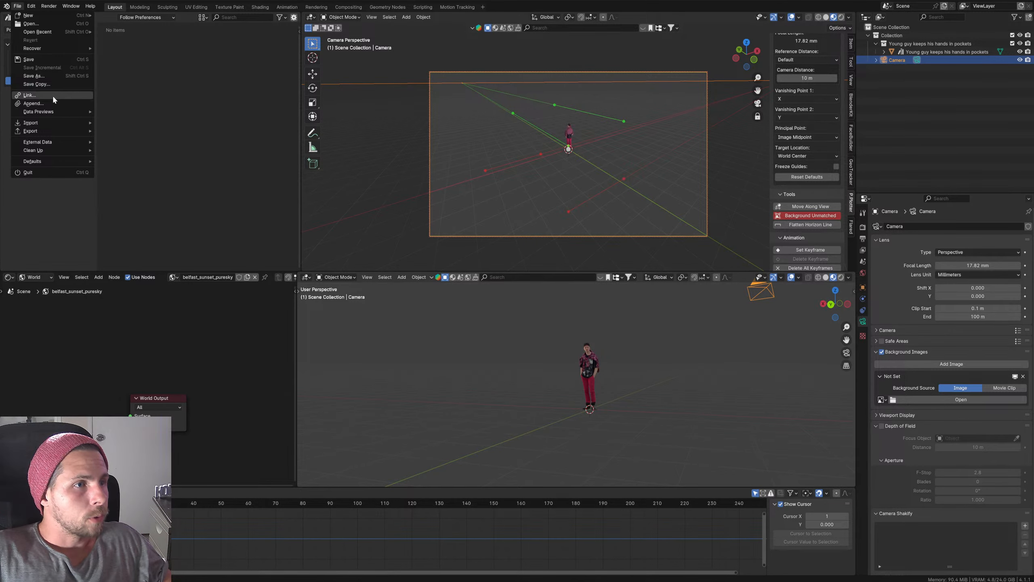
click(34, 76)
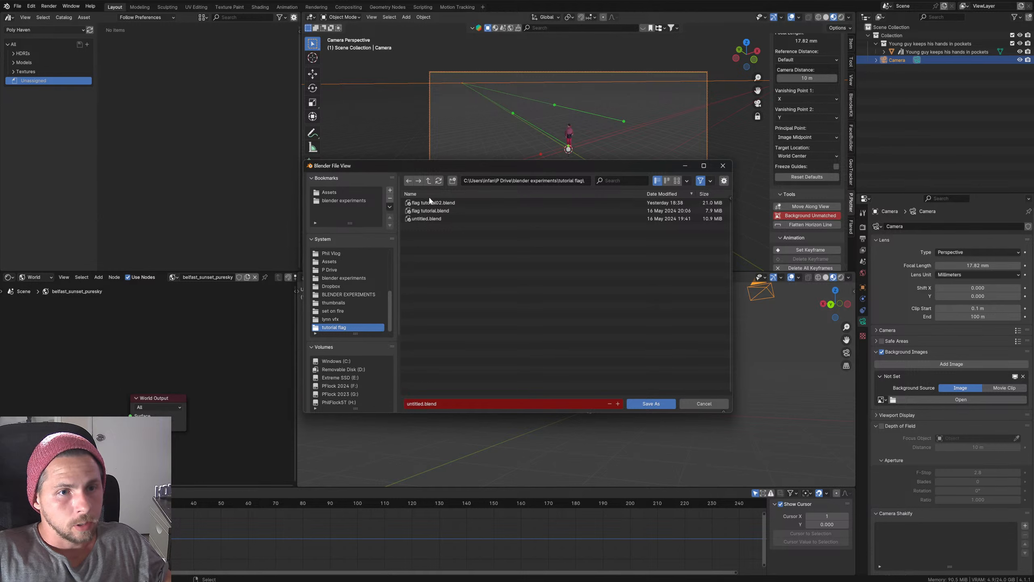
click(428, 181)
click(428, 210)
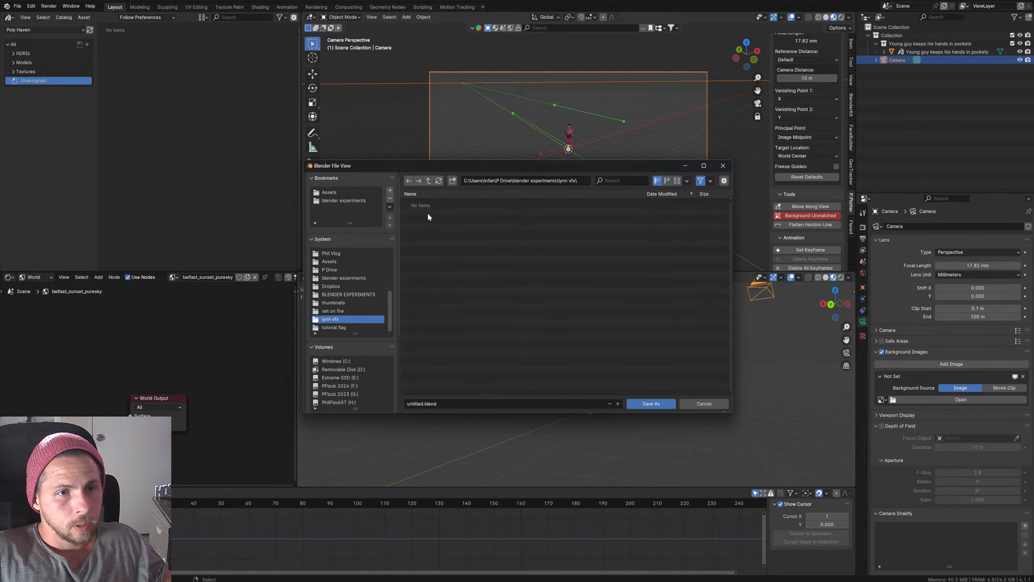
click(417, 407)
key(BackSpace)
key(BackSpace)
key(BackSpace)
key(BackSpace)
key(Delete)
key(Delete)
key(Delete)
key(Delete)
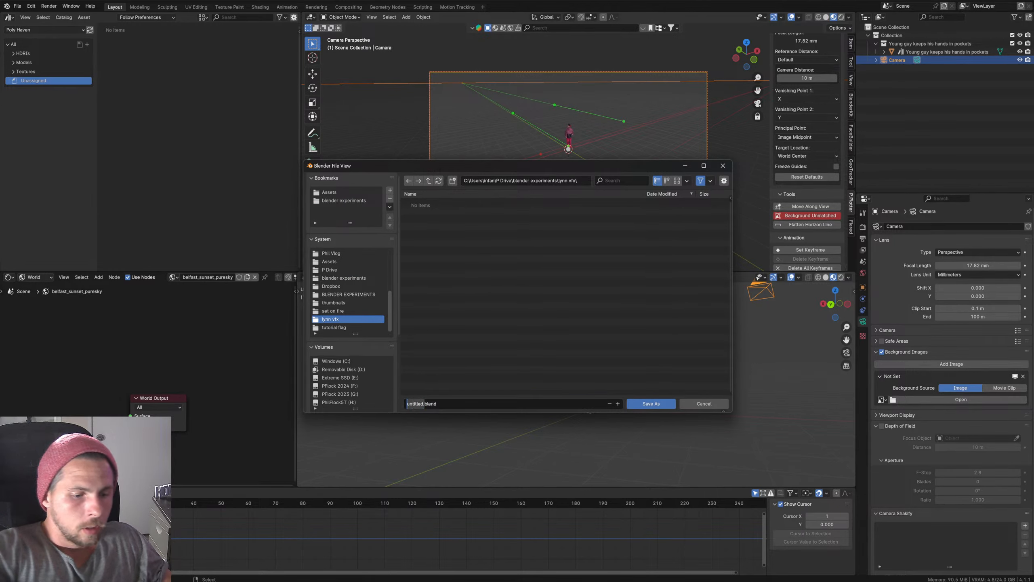
text(lynn vfx)
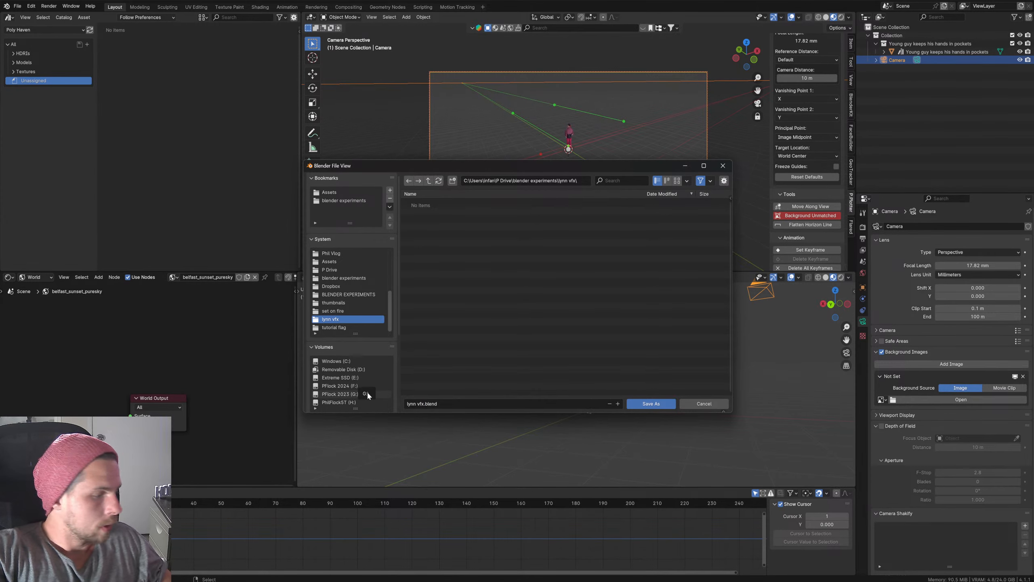
Step: Browse to the lynn vfx folder inside blender experiments and save the Blender project there
click(363, 394)
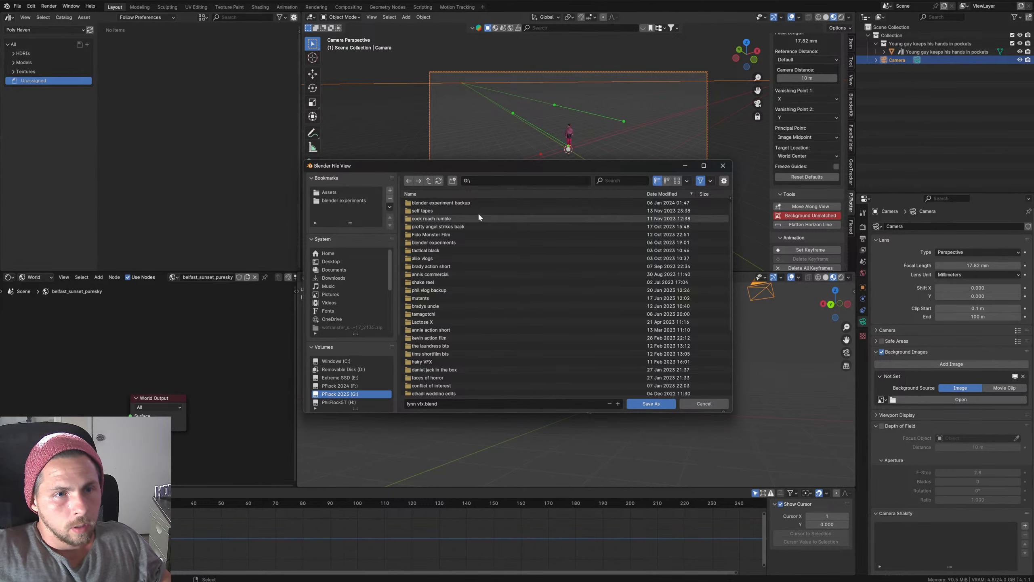
click(429, 180)
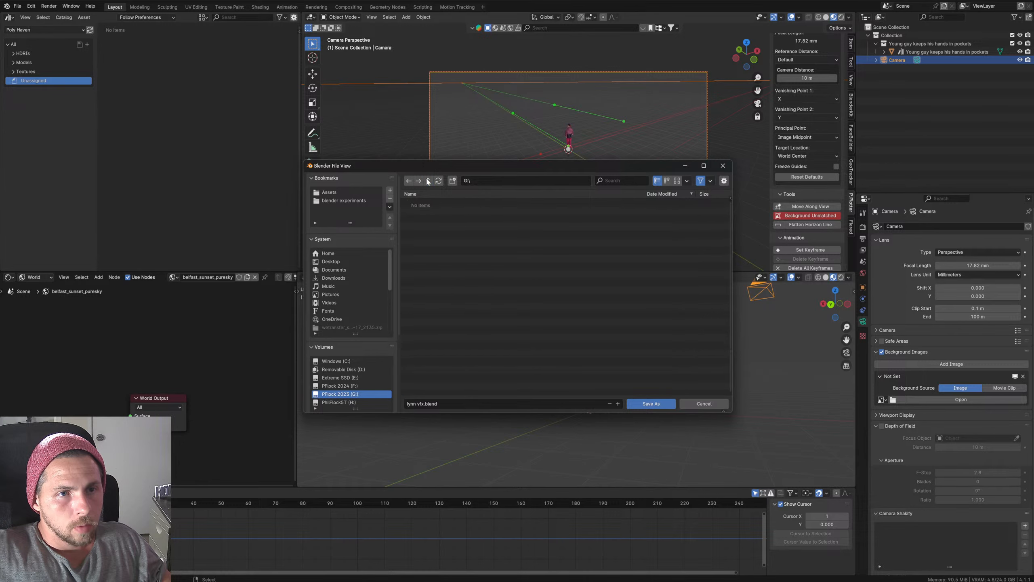
click(409, 181)
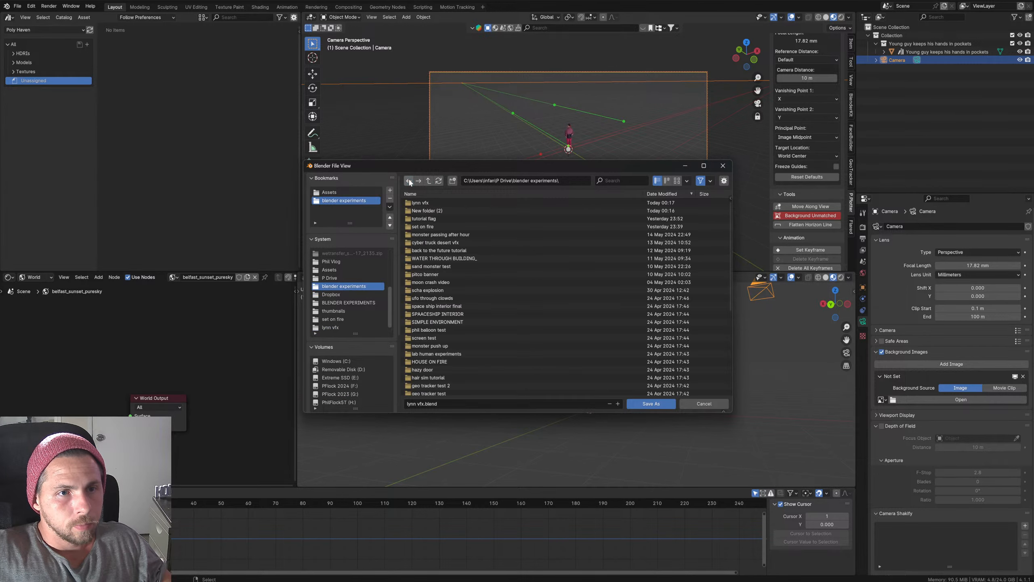
double_click(420, 203)
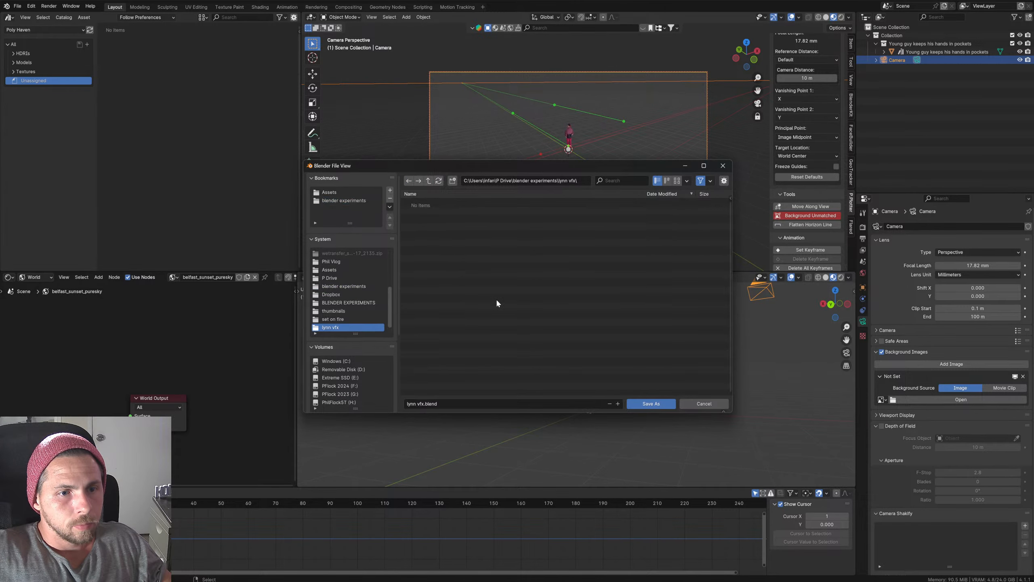
click(652, 402)
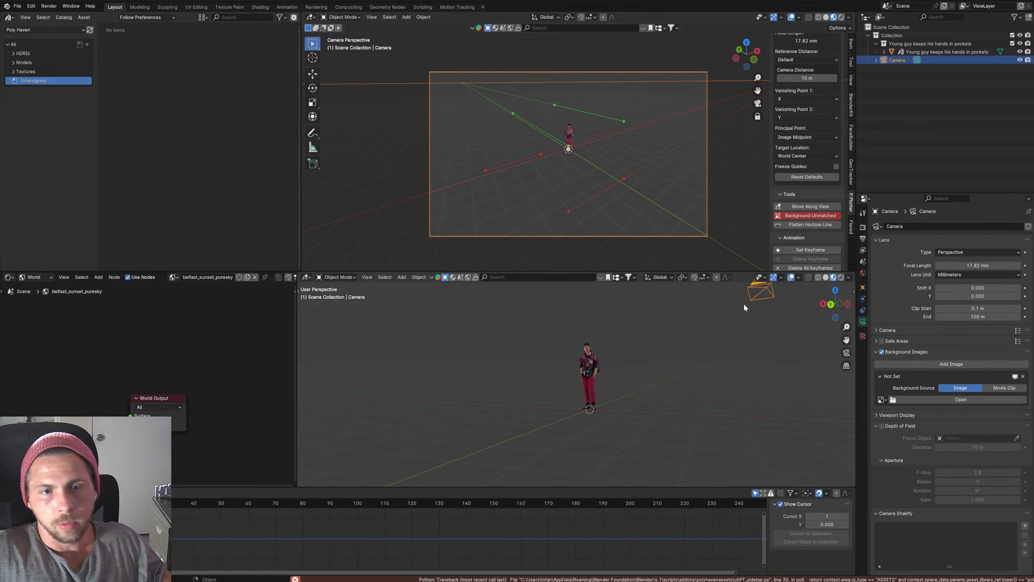
Step: Load "lynn vfx background.png" as the camera's background image and match the camera frame to its dimensions with Perspective Plotter
click(902, 400)
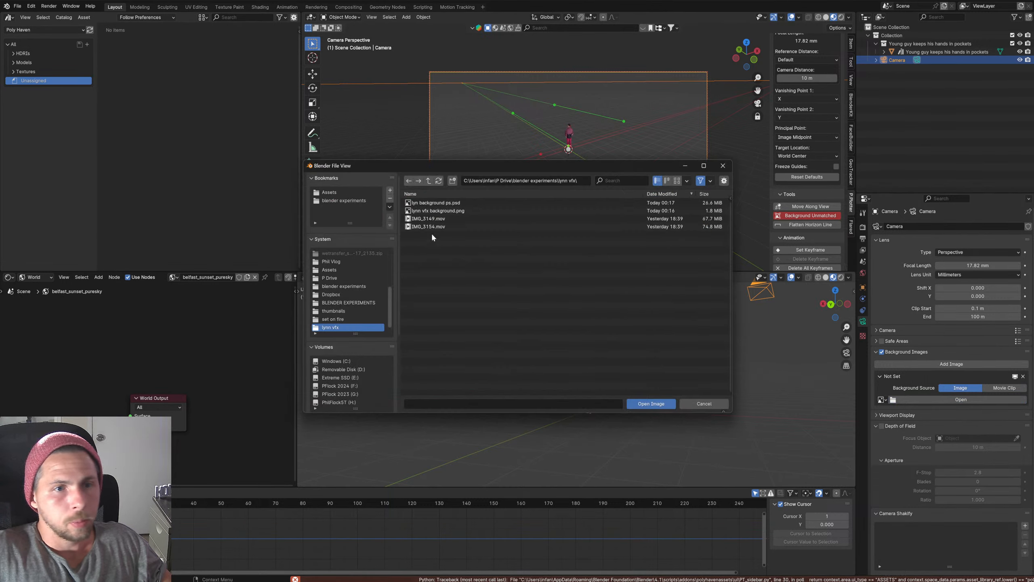
double_click(439, 210)
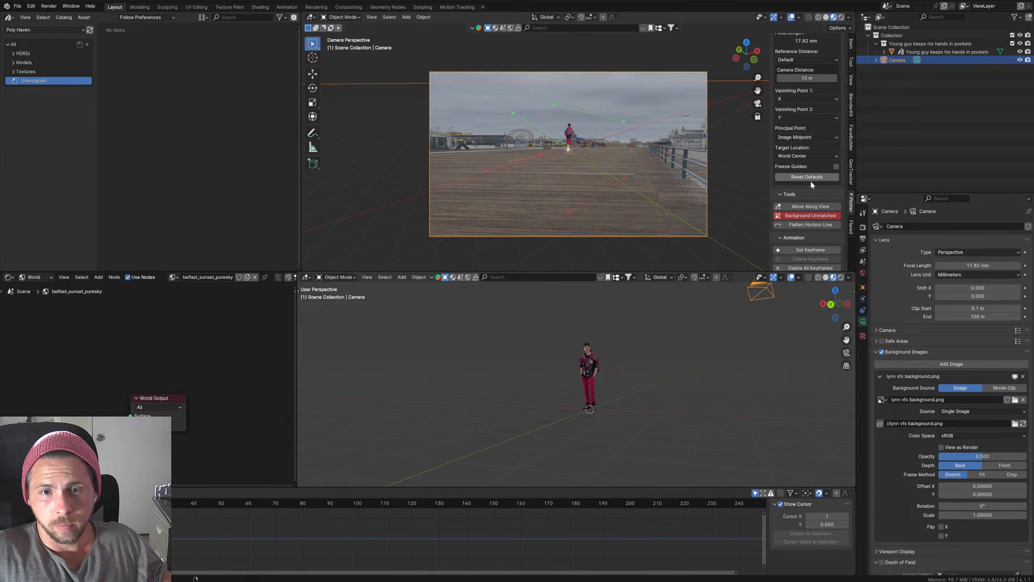
click(802, 215)
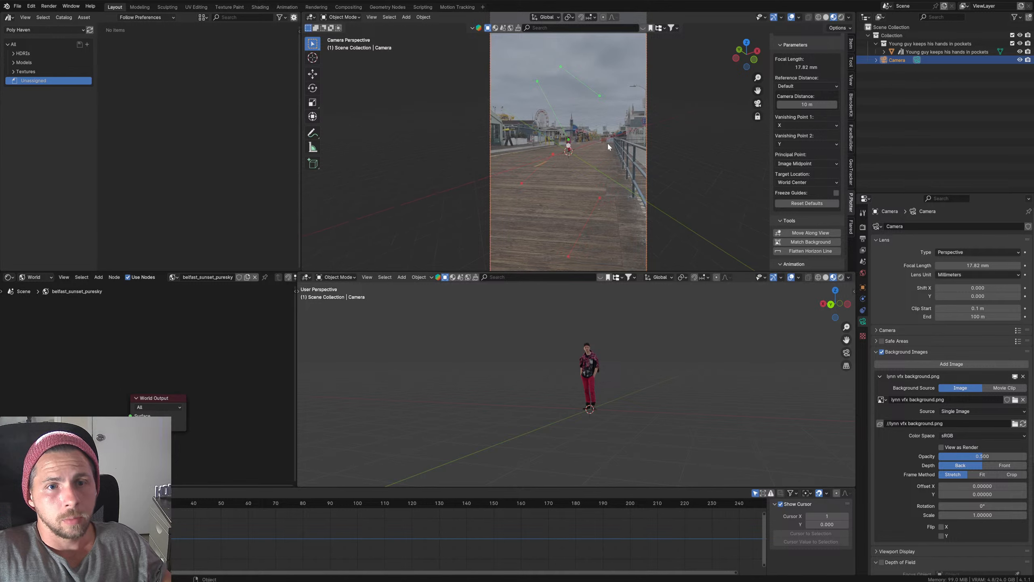
click(851, 80)
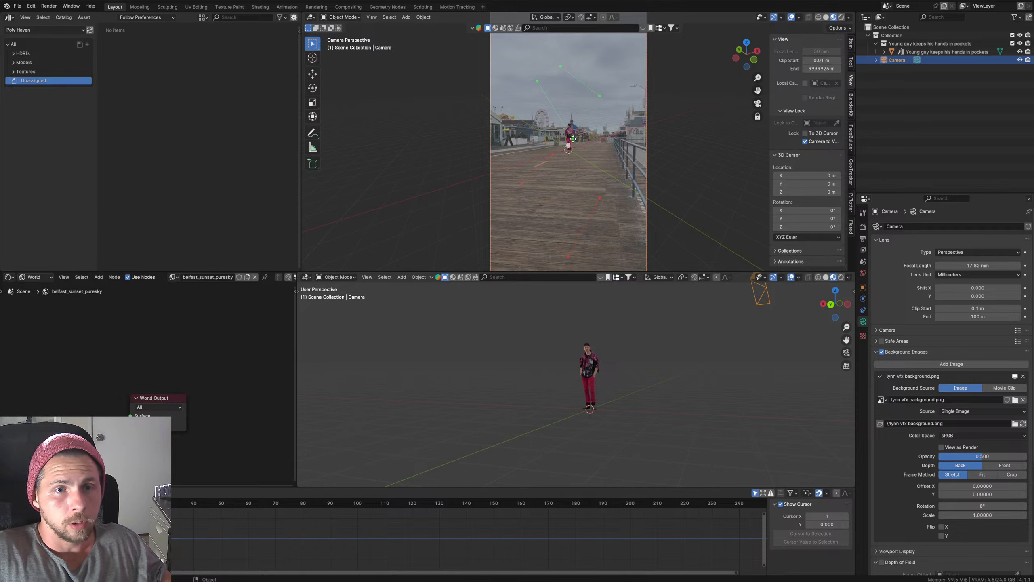
click(552, 155)
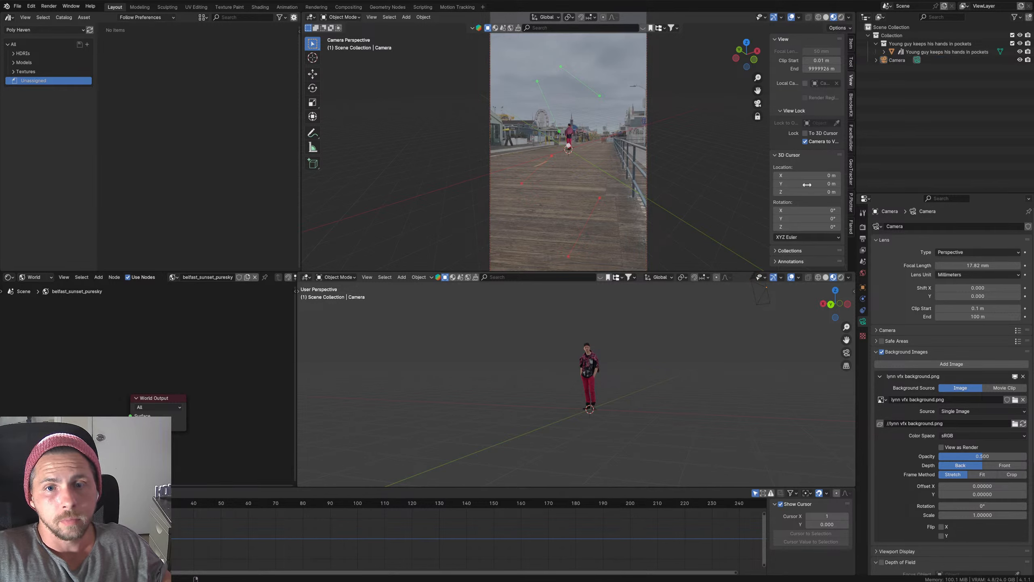
click(852, 105)
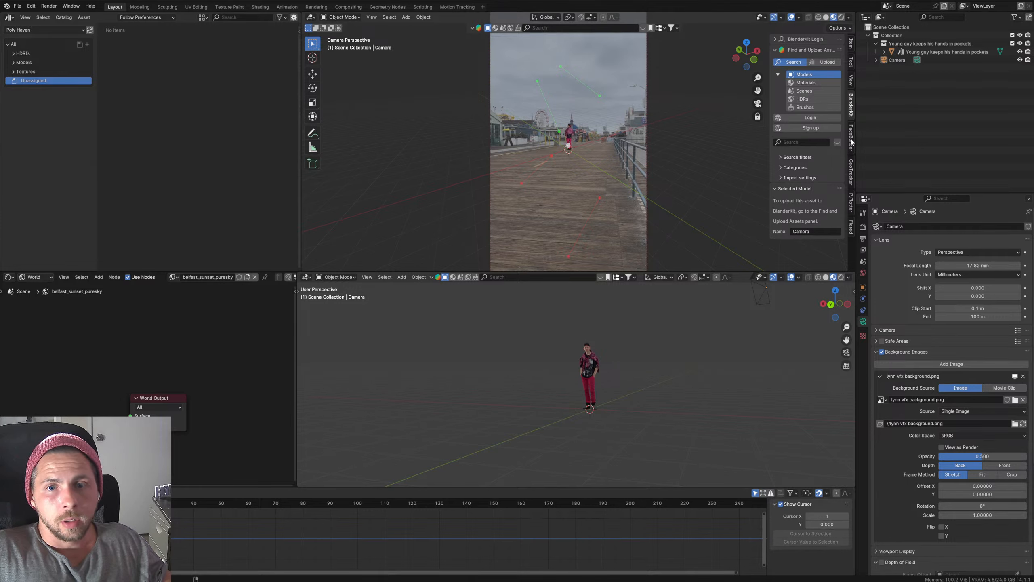
click(852, 203)
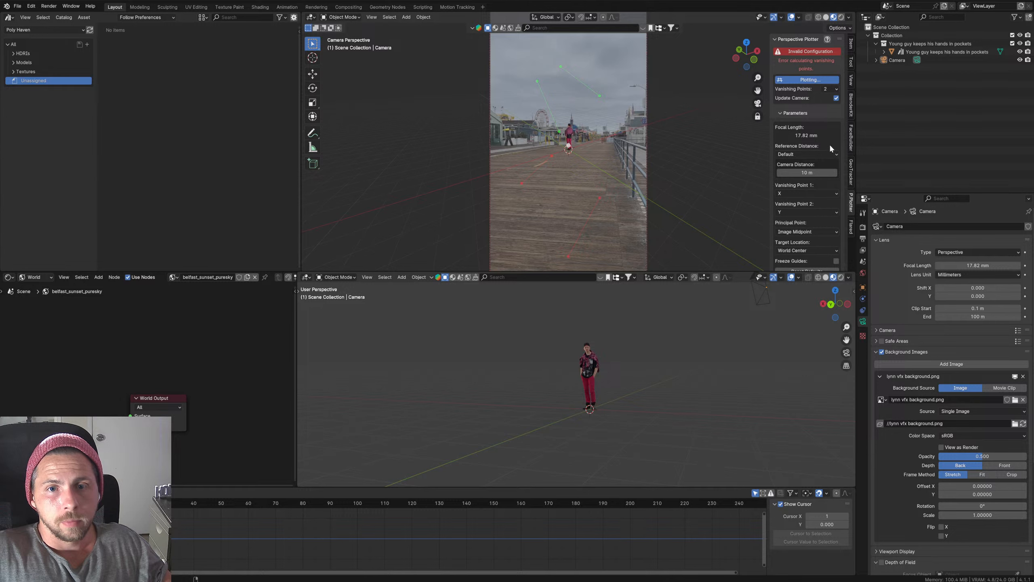
scroll(821, 164, down, 5)
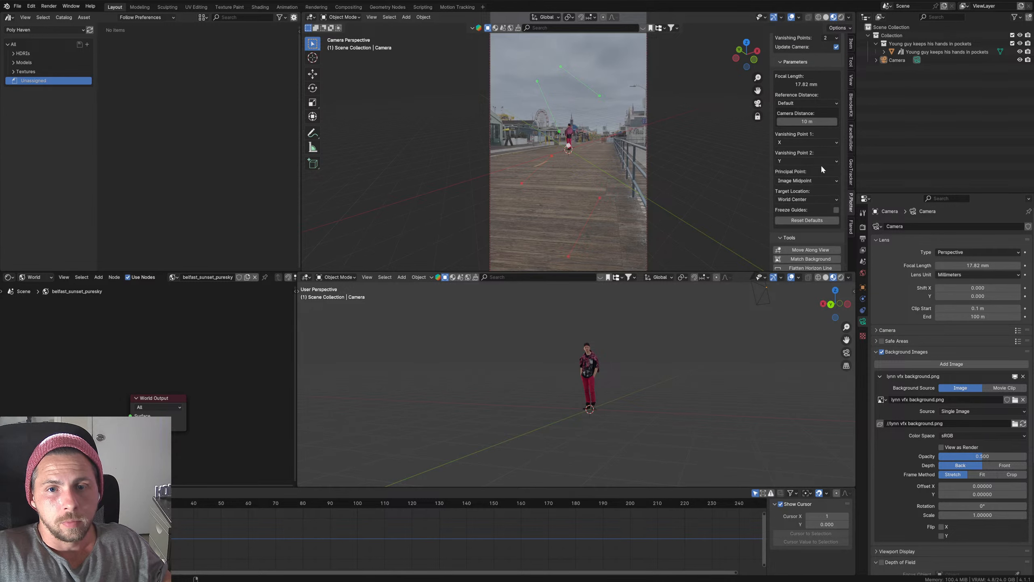
scroll(820, 168, up, 5)
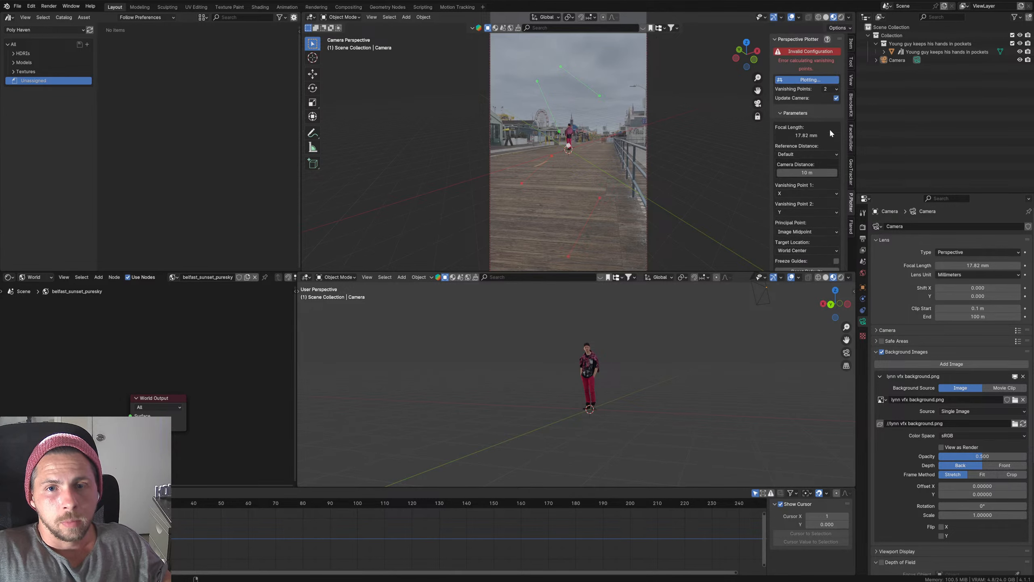
Step: Turn off locking the camera to the view so the pier plate can be inspected without moving the camera
click(852, 78)
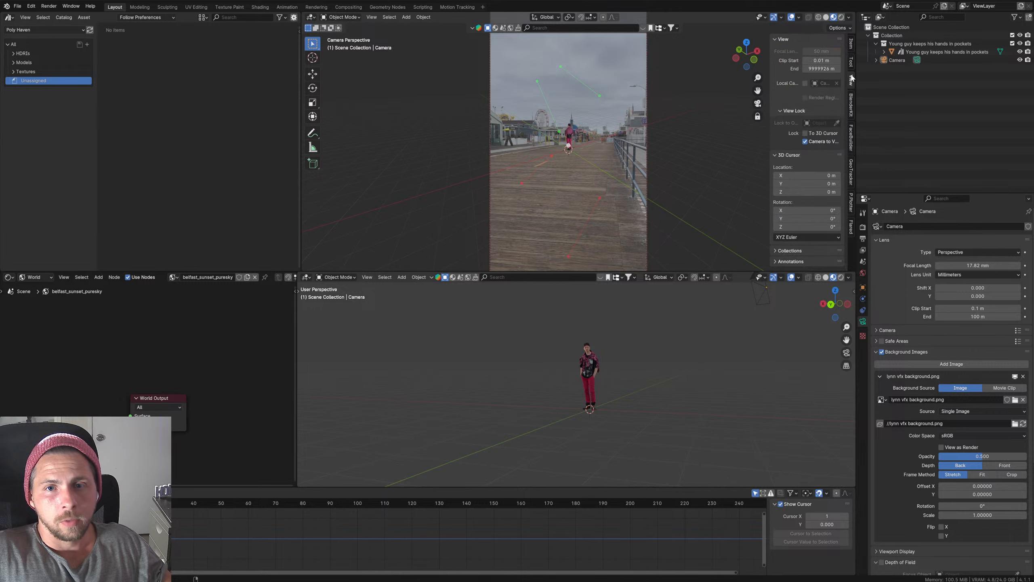
click(804, 142)
scroll(633, 174, down, 5)
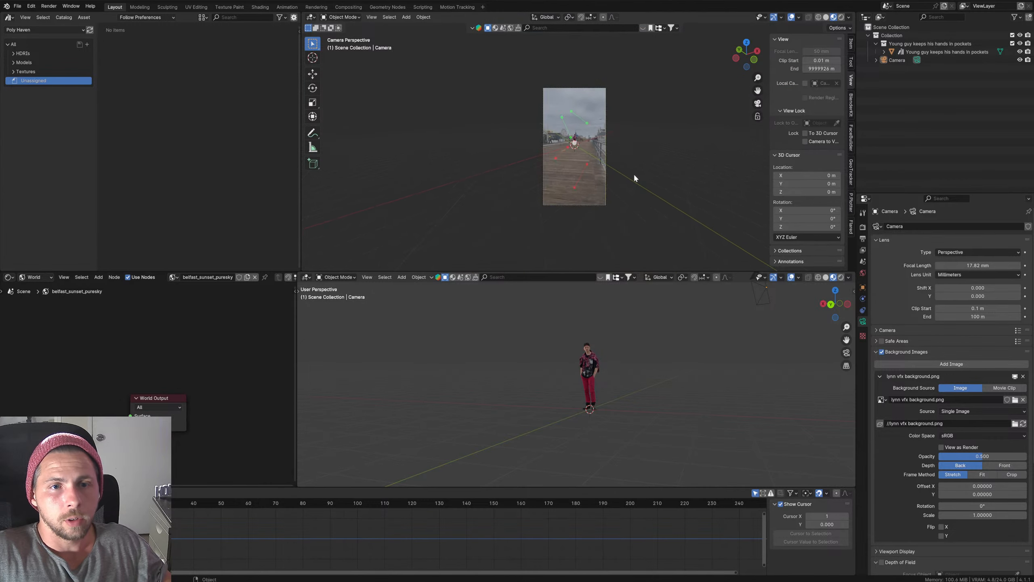
scroll(634, 173, up, 7)
scroll(635, 176, up, 2)
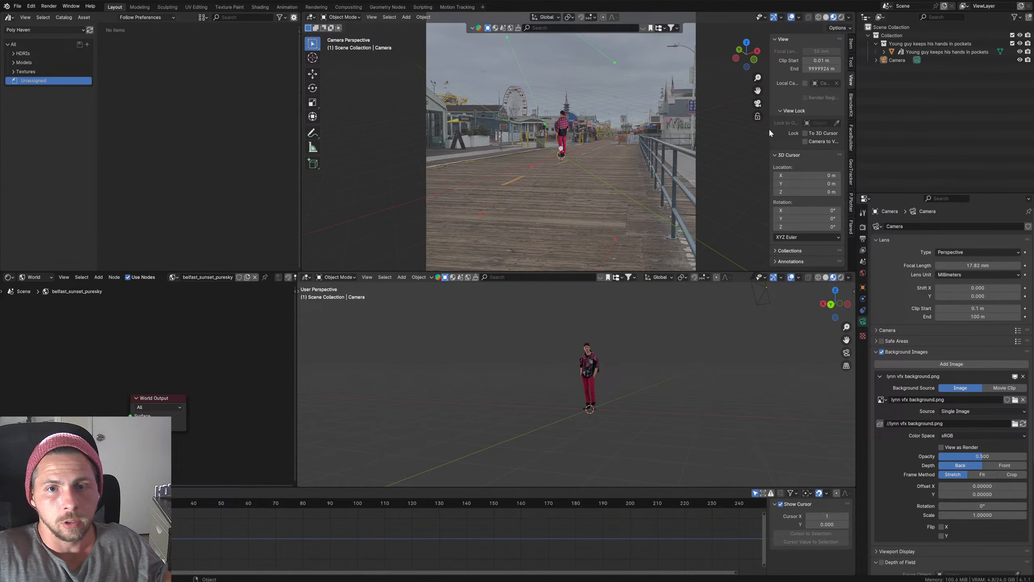
Step: Reposition a red Perspective Plotter guide handle on the boardwalk and lay one green guide along the boardwalk's left edge
click(852, 201)
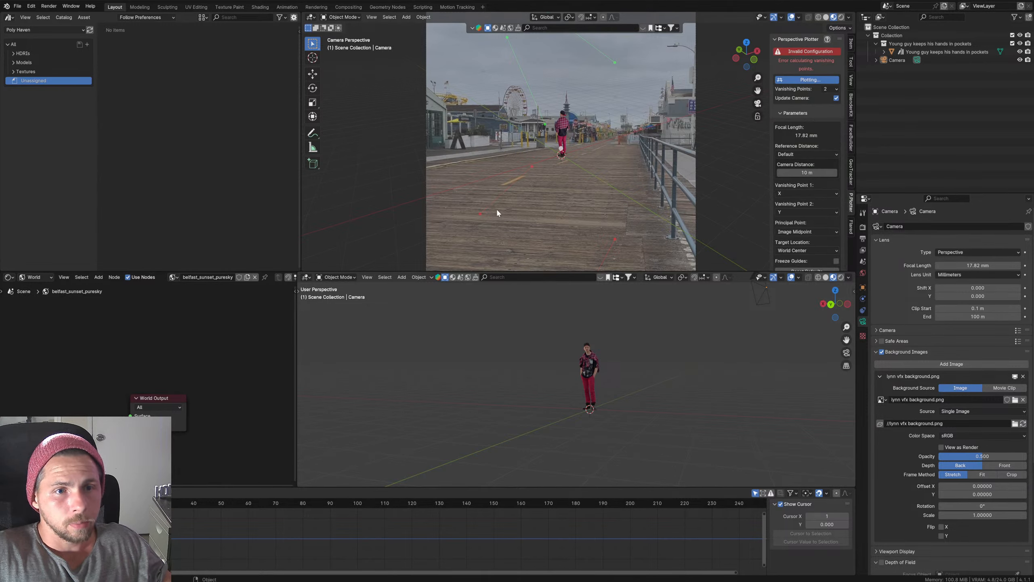
drag(480, 213, 527, 185)
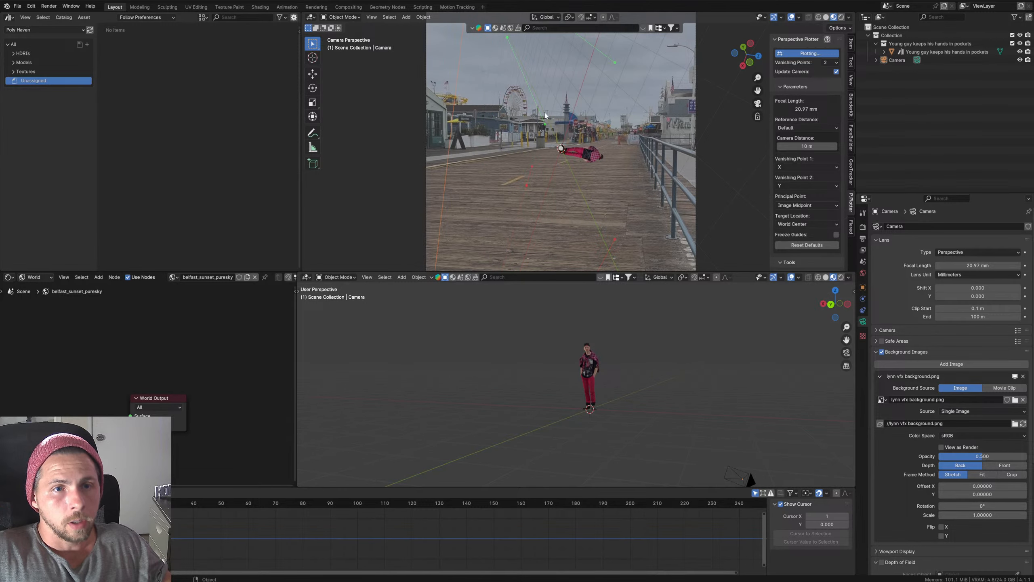
drag(545, 124, 429, 169)
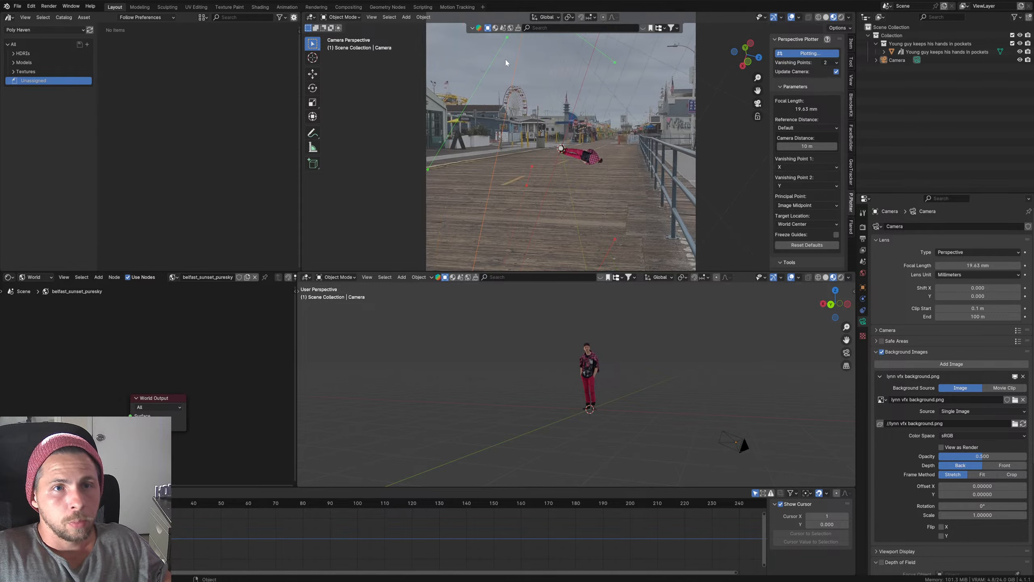
drag(505, 39, 554, 145)
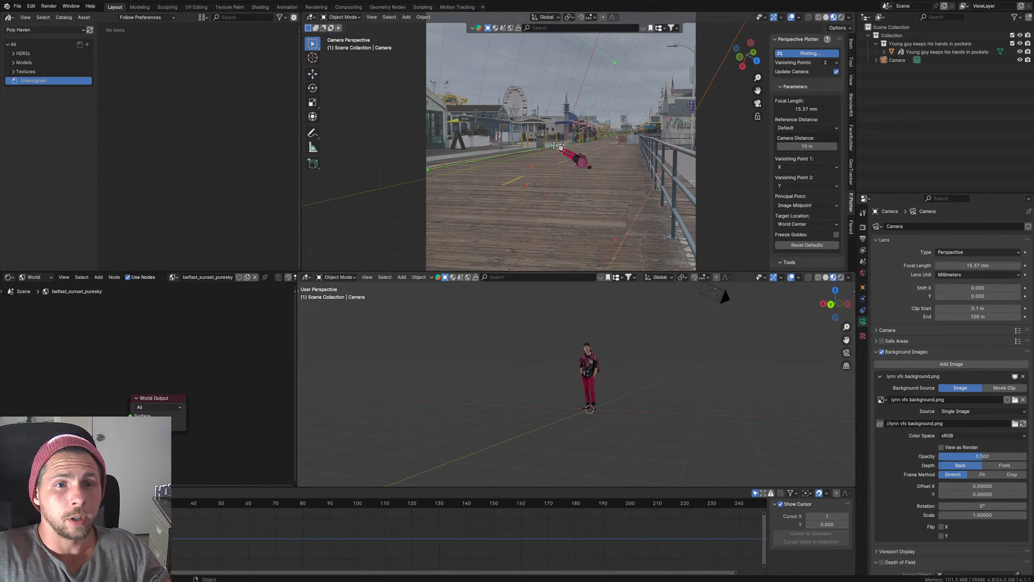
Step: Lay the second green guide along the right side of the boardwalk, following the base of the railing
drag(615, 63, 641, 148)
scroll(583, 138, down, 5)
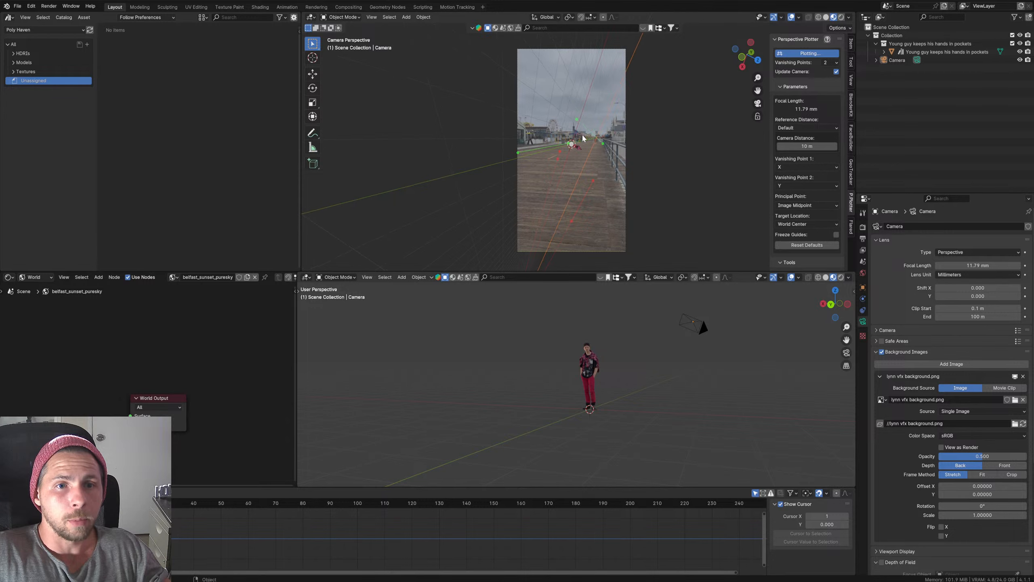
drag(576, 118, 625, 199)
Step: Resume perspective plotting and refine the far handle of the left green guide along the boardwalk's edge
scroll(624, 179, up, 10)
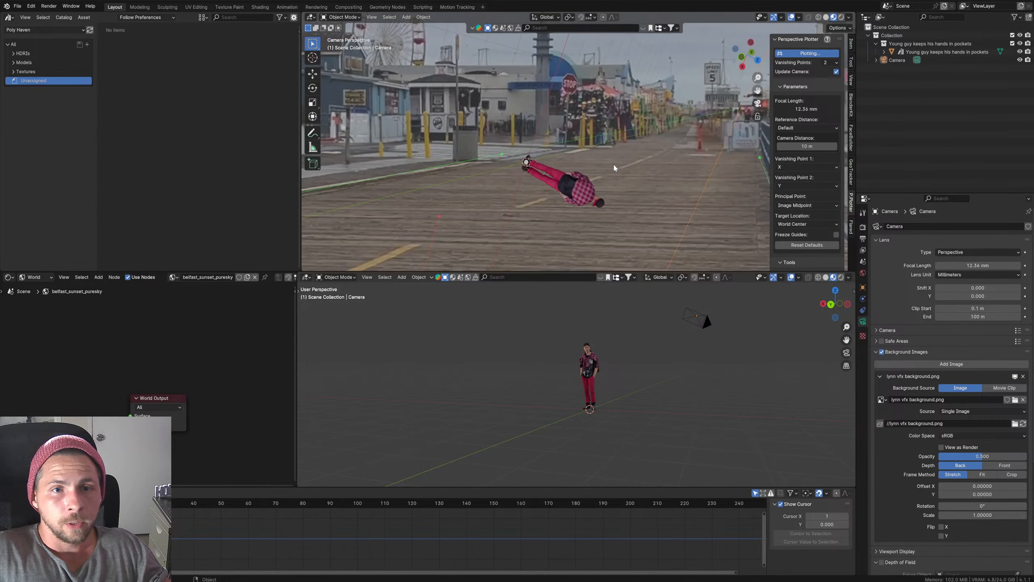
middle_drag(614, 164, 614, 161)
key(KP_0)
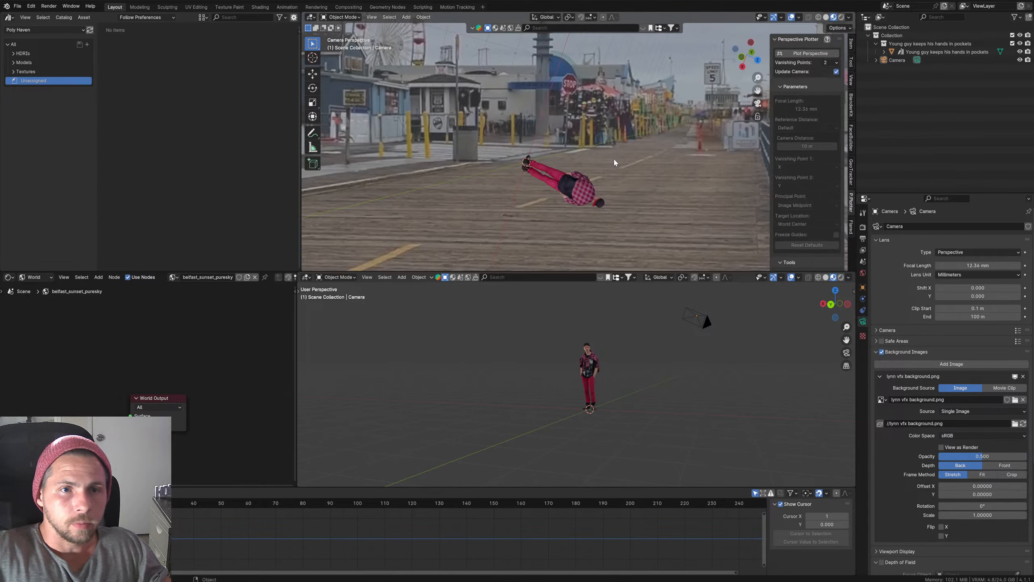
scroll(615, 161, down, 5)
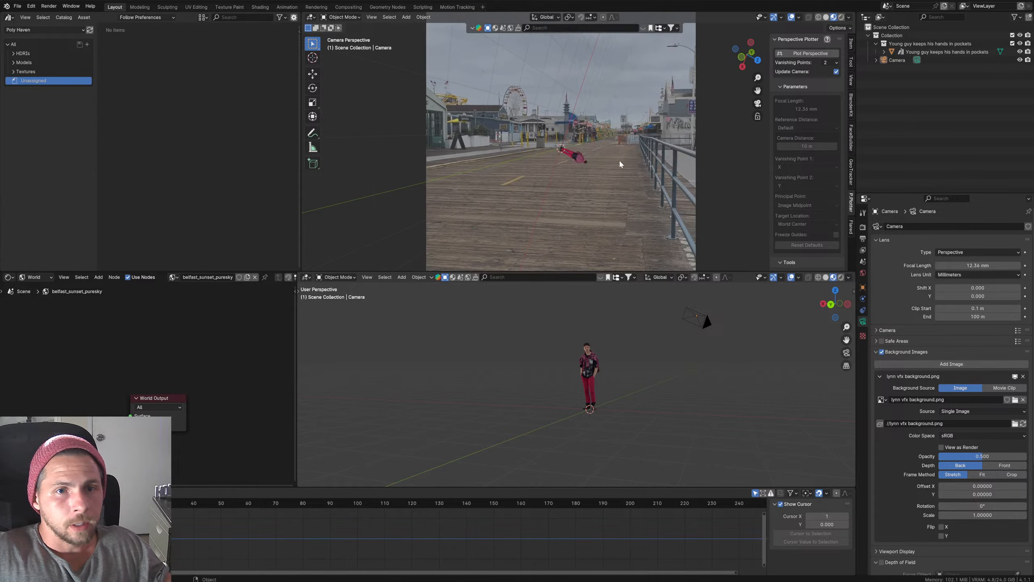
click(810, 53)
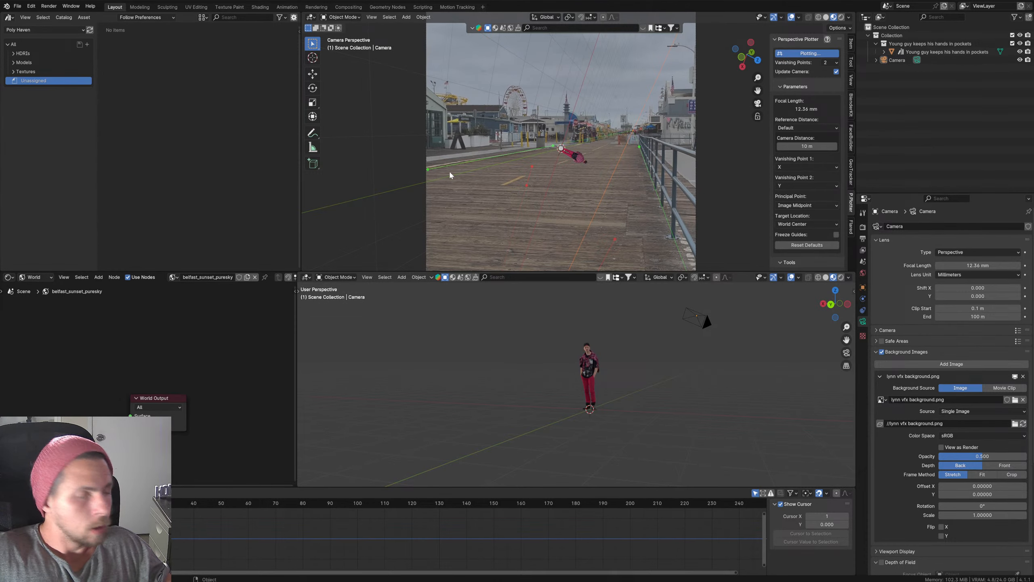
scroll(569, 153, up, 8)
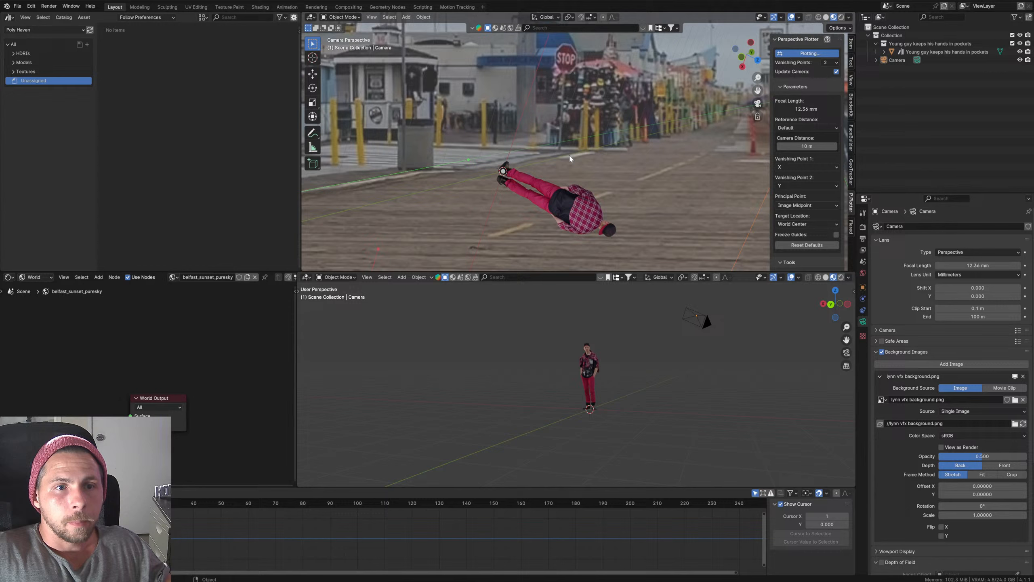
scroll(569, 154, down, 6)
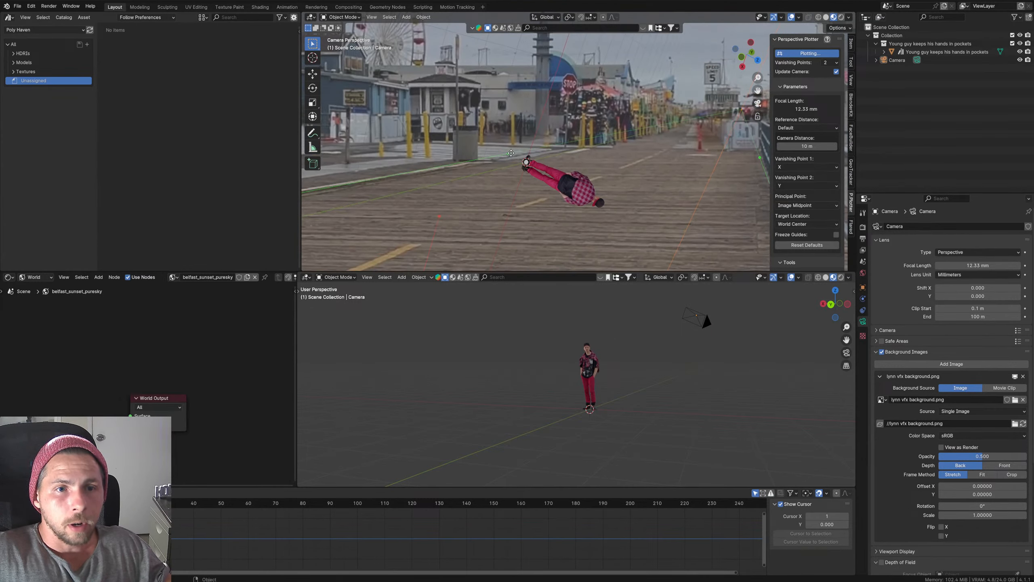
drag(552, 144, 562, 146)
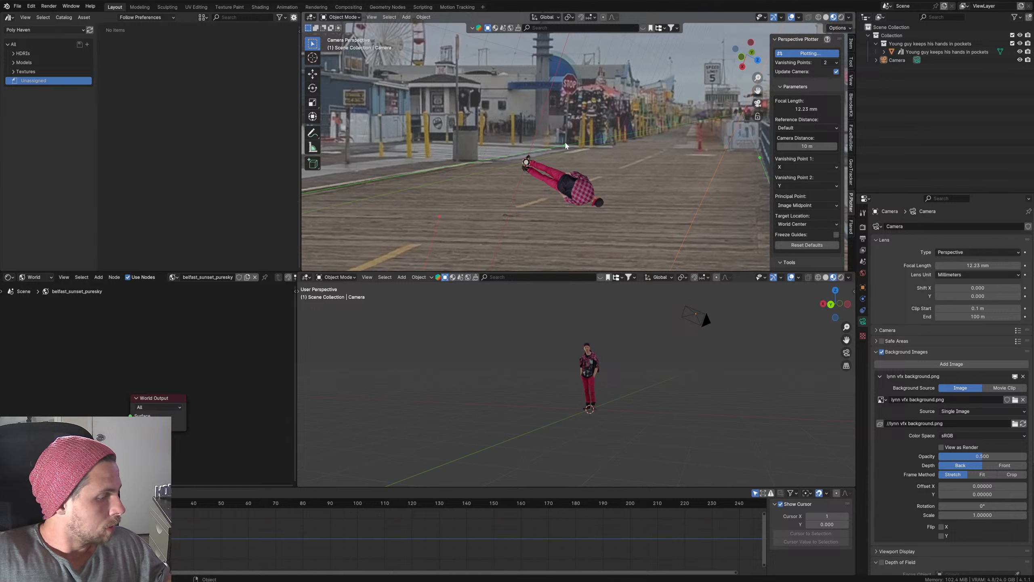
scroll(806, 164, down, 6)
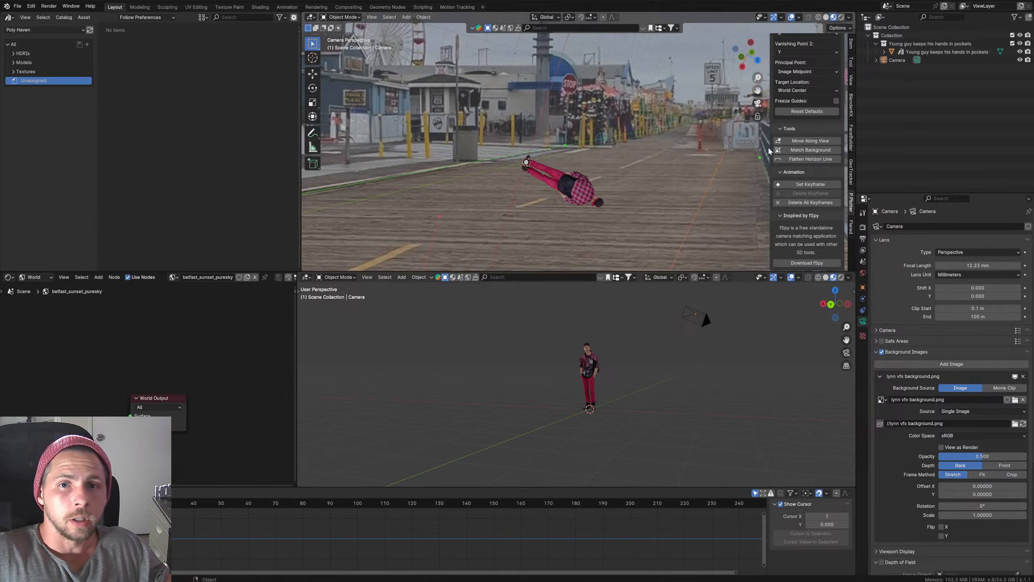
Step: Lay the first red guide across the boardwalk, from the railing's base to the left edge of the plate
scroll(668, 175, down, 6)
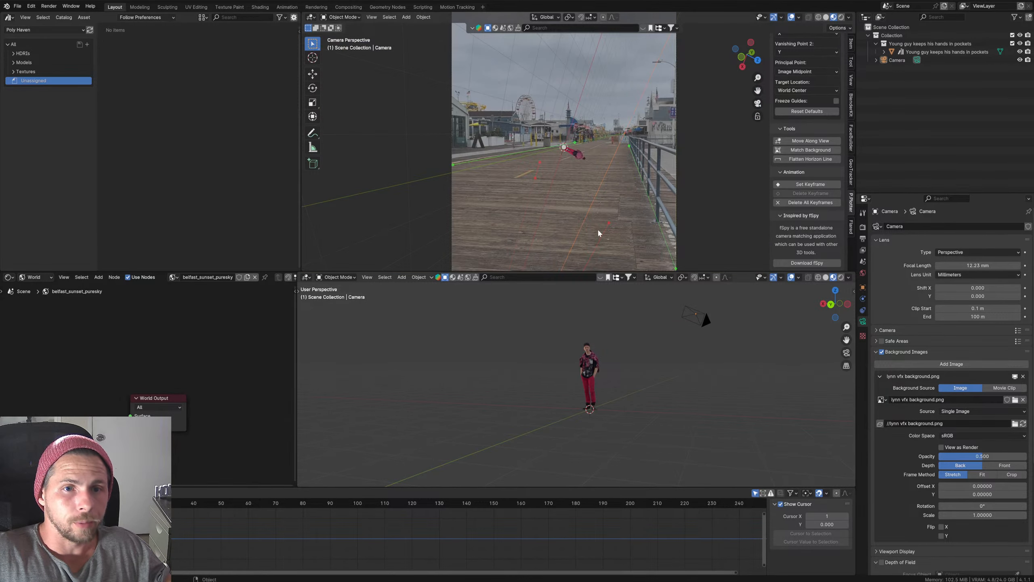
drag(608, 225, 652, 222)
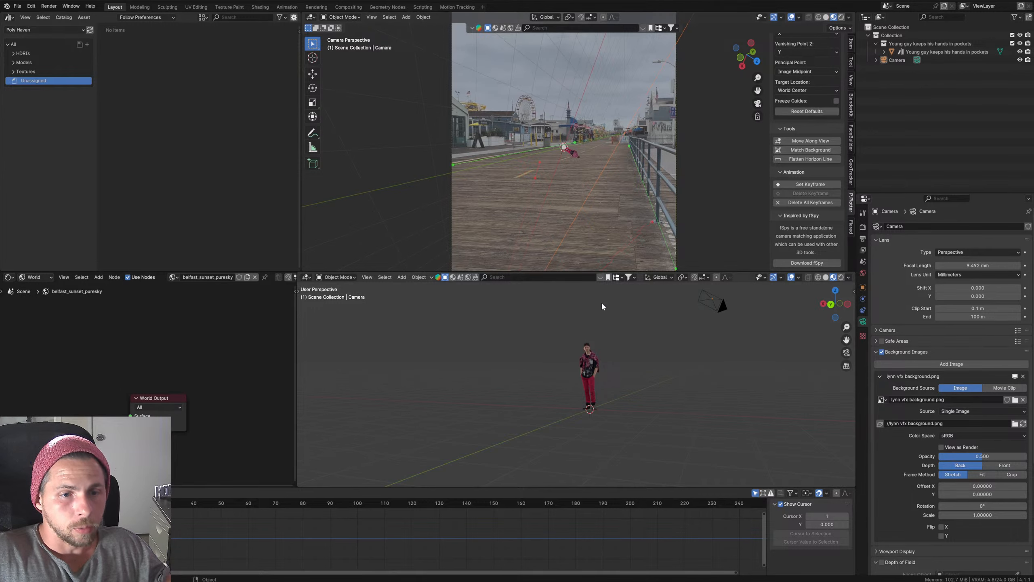
scroll(590, 261, down, 2)
drag(566, 257, 440, 194)
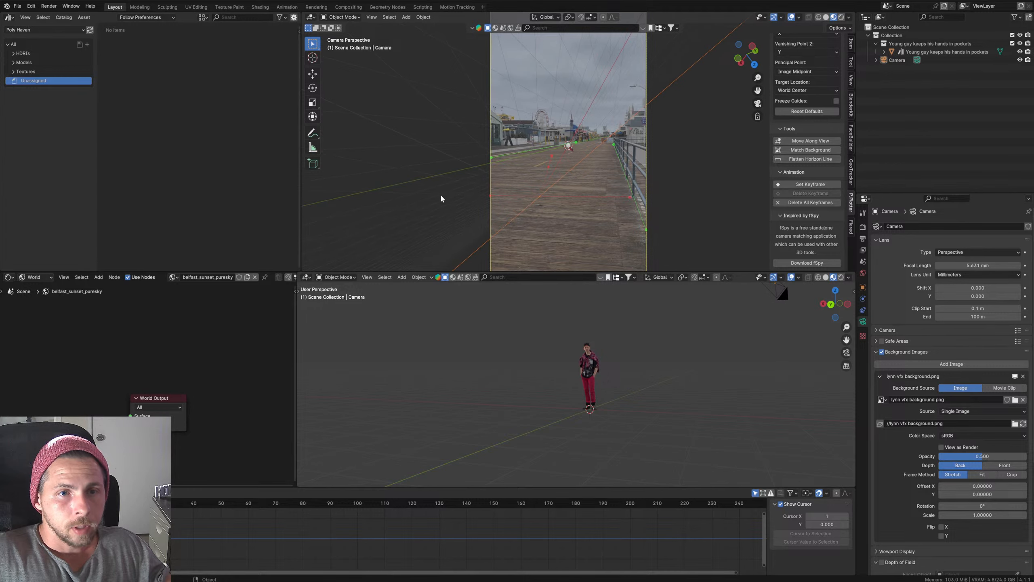
scroll(536, 204, up, 3)
scroll(538, 201, up, 2)
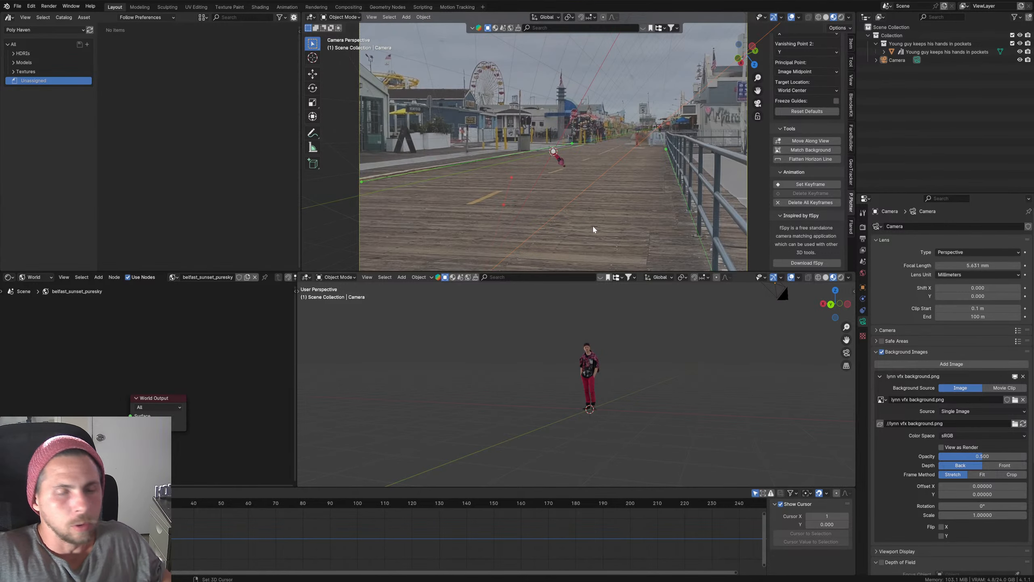
Step: Raise both ends of the near red guide so it follows a plank seam across the boardwalk
shift+middle_drag(603, 240, 573, 135)
scroll(643, 187, up, 5)
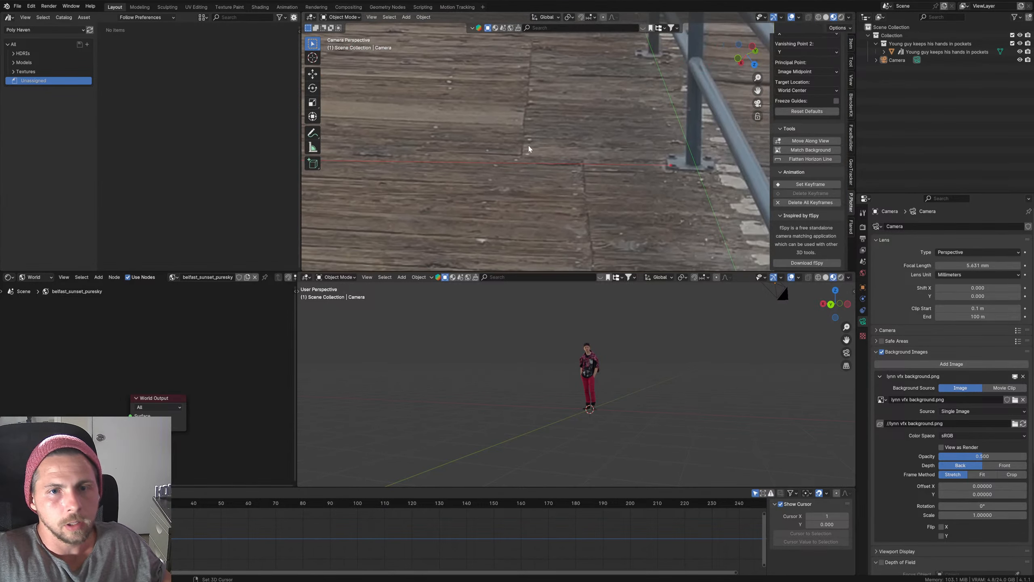
scroll(673, 170, down, 1)
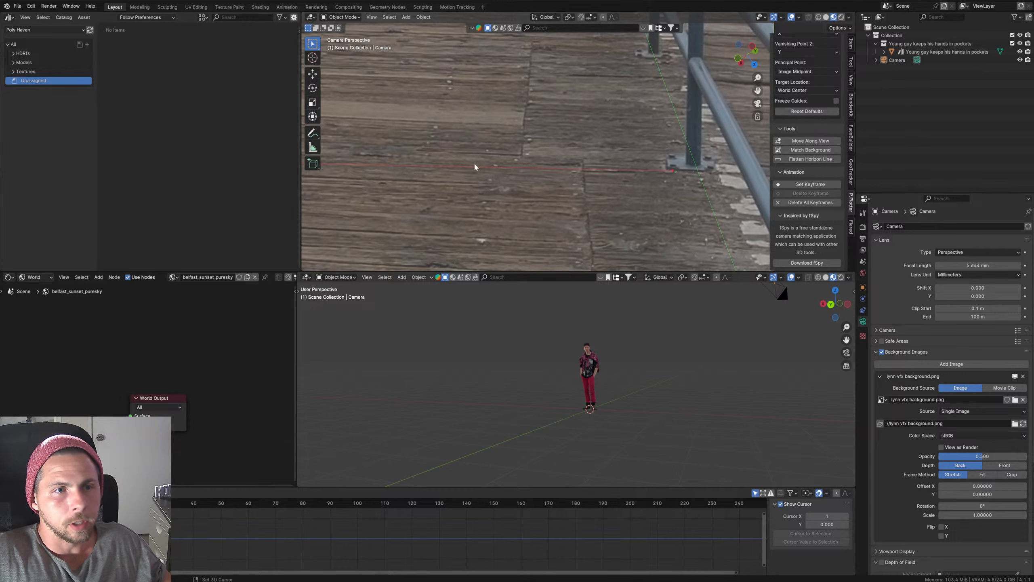
shift+middle_drag(476, 166, 688, 190)
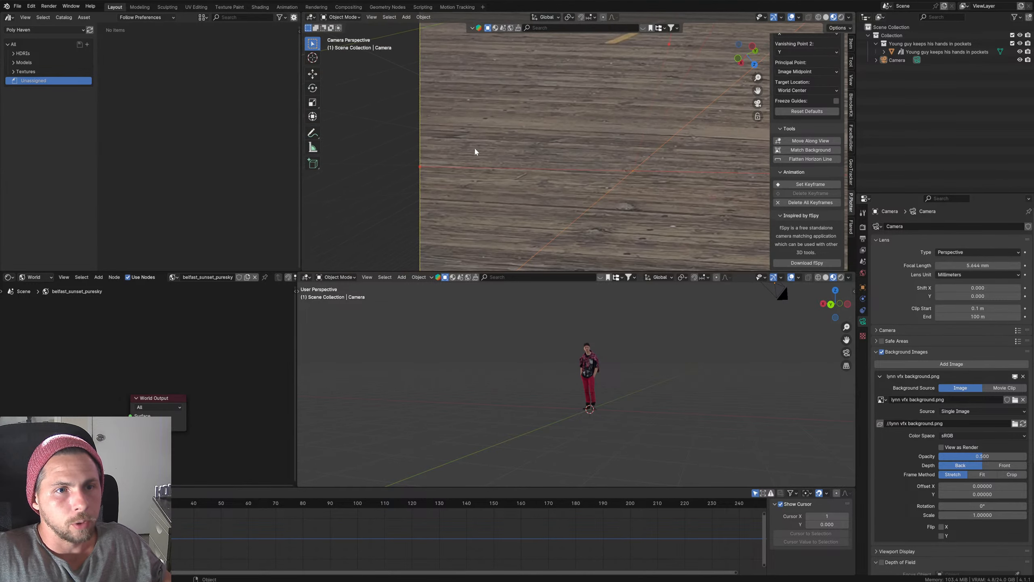
drag(418, 161, 414, 125)
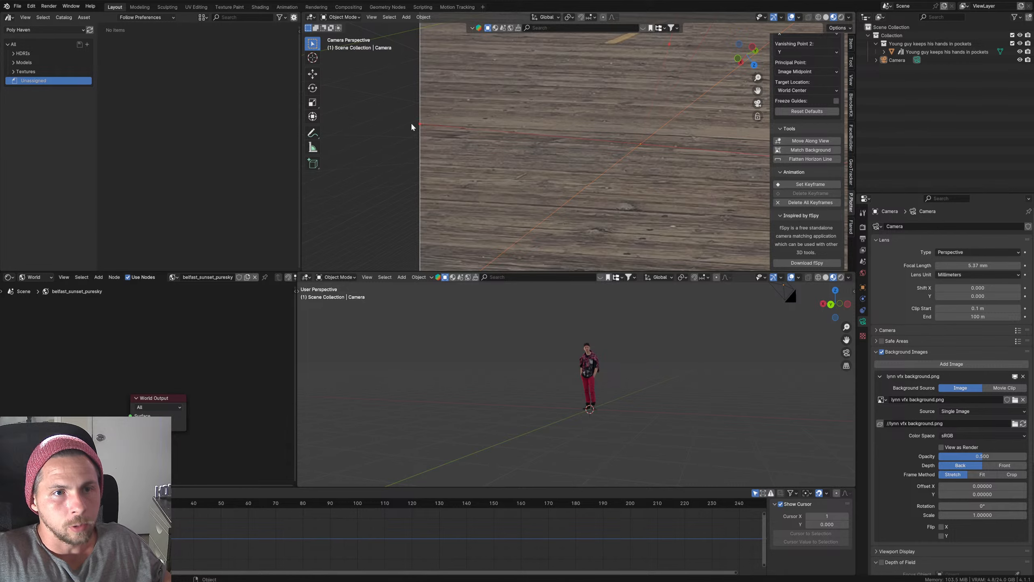
scroll(418, 122, up, 5)
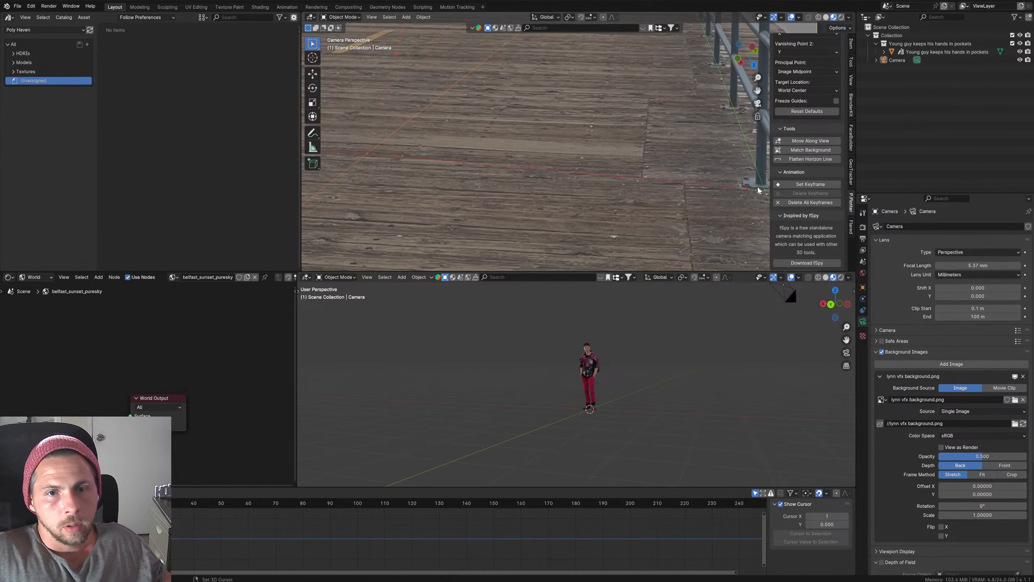
drag(746, 188, 740, 160)
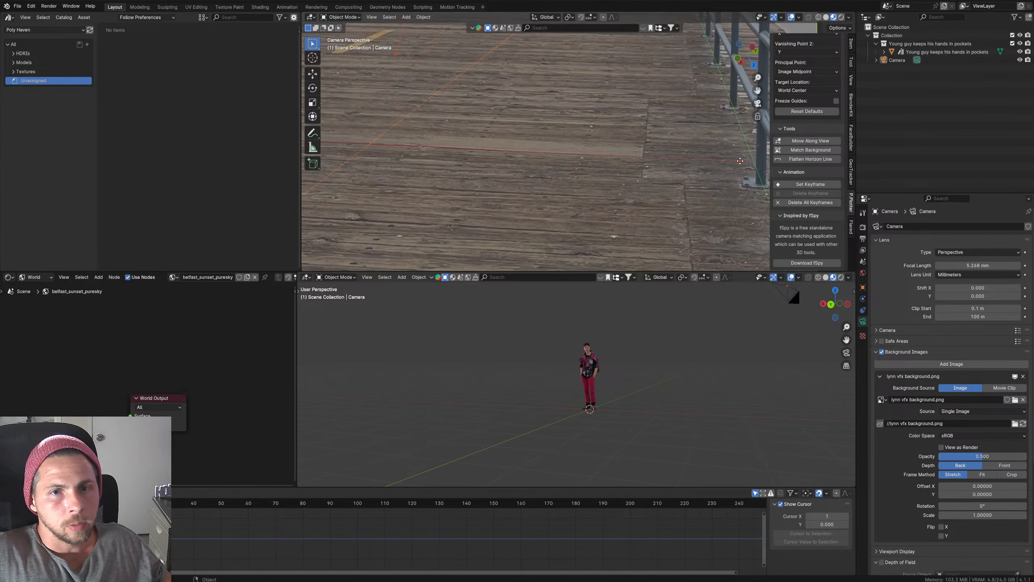
Step: Lay the second red guide across the boardwalk farther back, from beside the railing toward the left edge, along the planks
scroll(650, 175, down, 5)
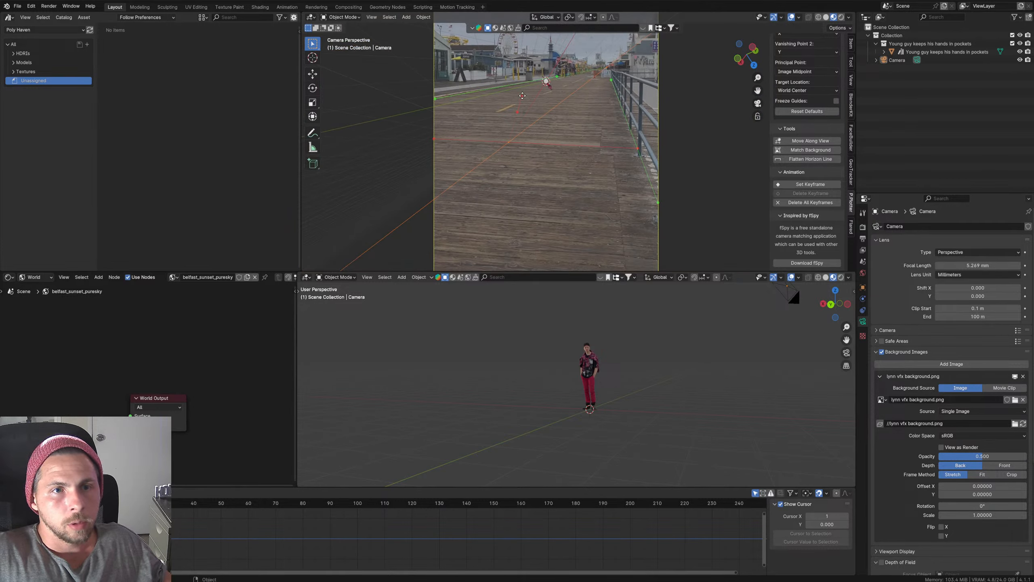
drag(523, 96, 616, 106)
scroll(553, 118, up, 3)
shift+middle_drag(600, 86, 577, 186)
scroll(529, 158, up, 13)
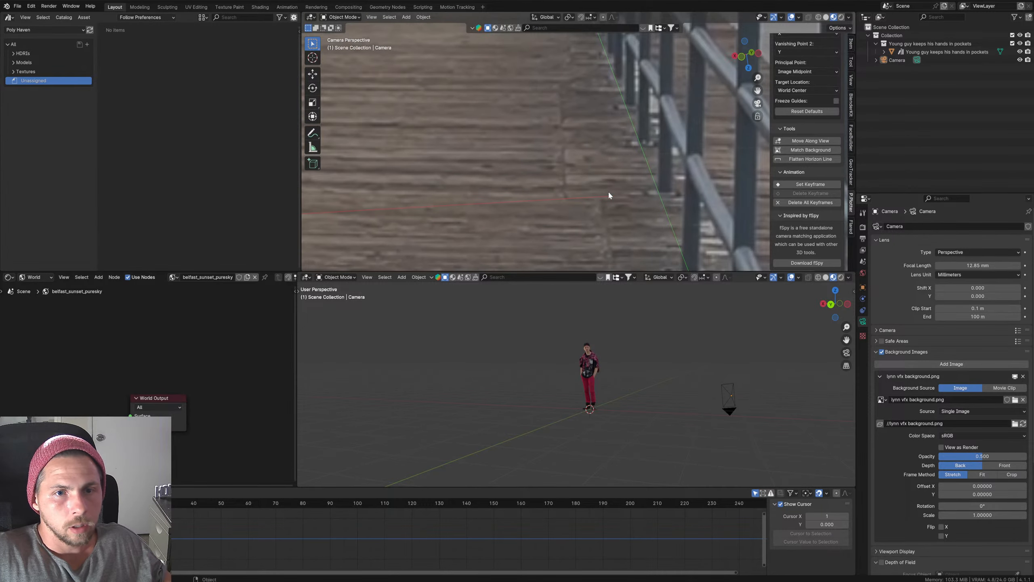
drag(609, 195, 565, 169)
scroll(564, 167, down, 10)
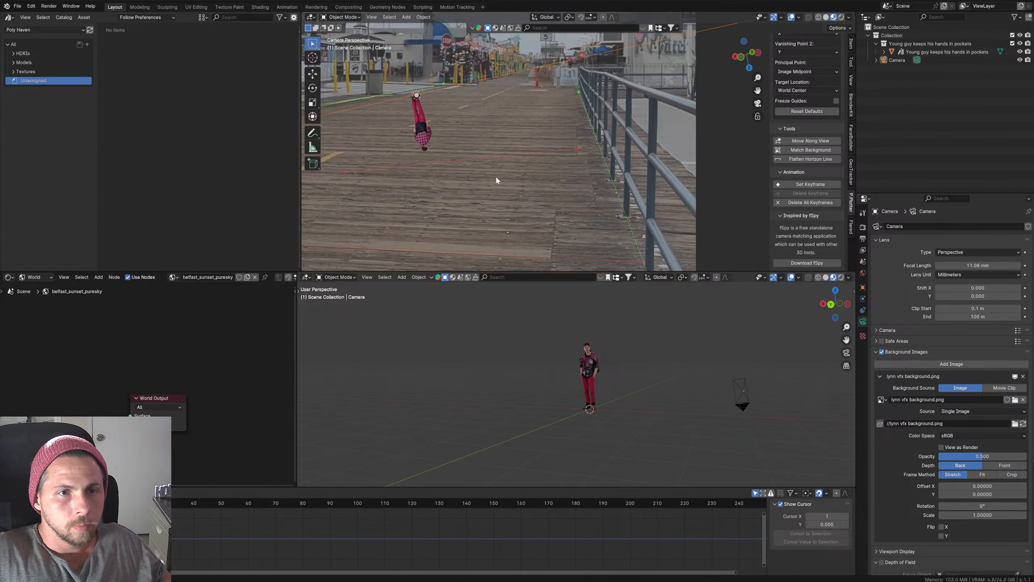
shift+middle_drag(496, 178, 508, 182)
drag(498, 180, 362, 159)
Step: Examine how the far red guide lines up with the planks along its length across the boardwalk
scroll(417, 163, up, 6)
shift+middle_drag(622, 177, 480, 168)
scroll(638, 148, up, 3)
shift+middle_drag(639, 148, 334, 129)
scroll(658, 141, up, 2)
shift+middle_drag(660, 152, 331, 161)
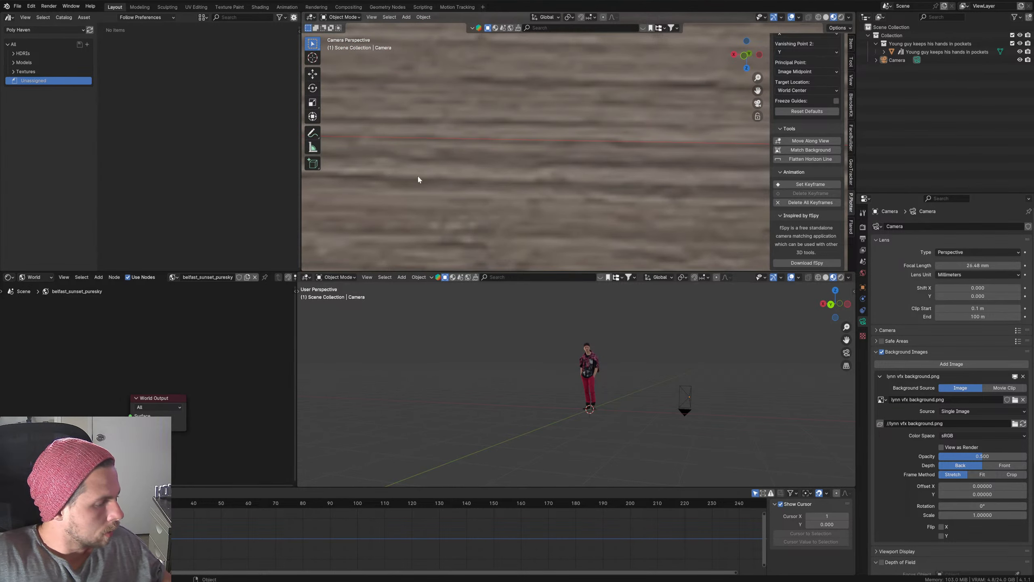
scroll(599, 175, down, 4)
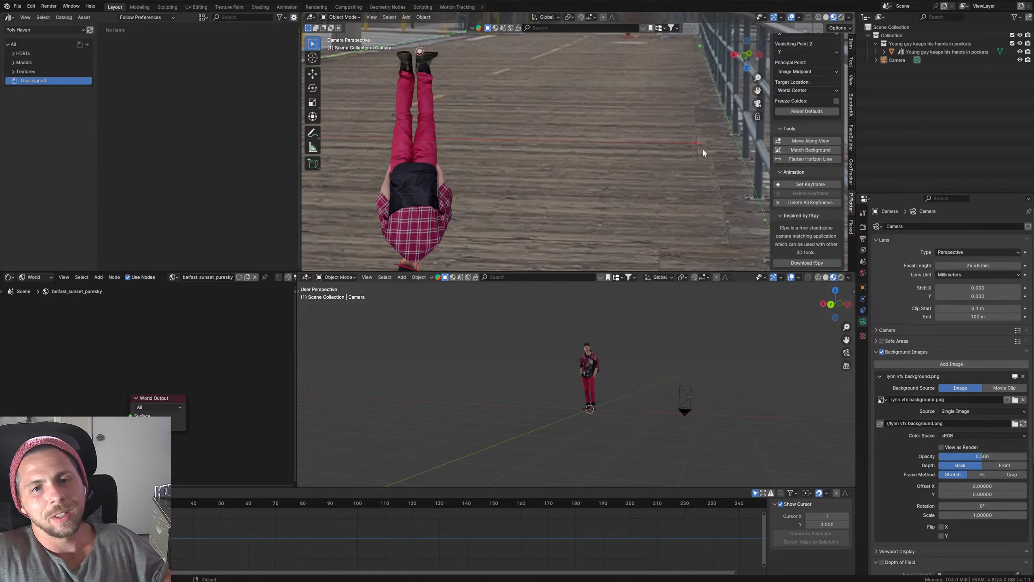
scroll(698, 147, down, 3)
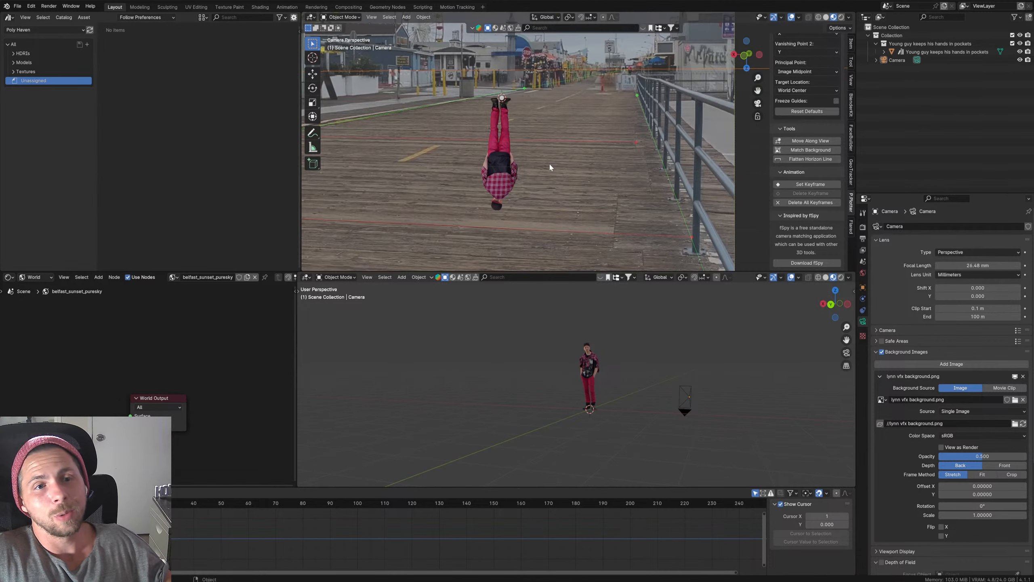
key(Escape)
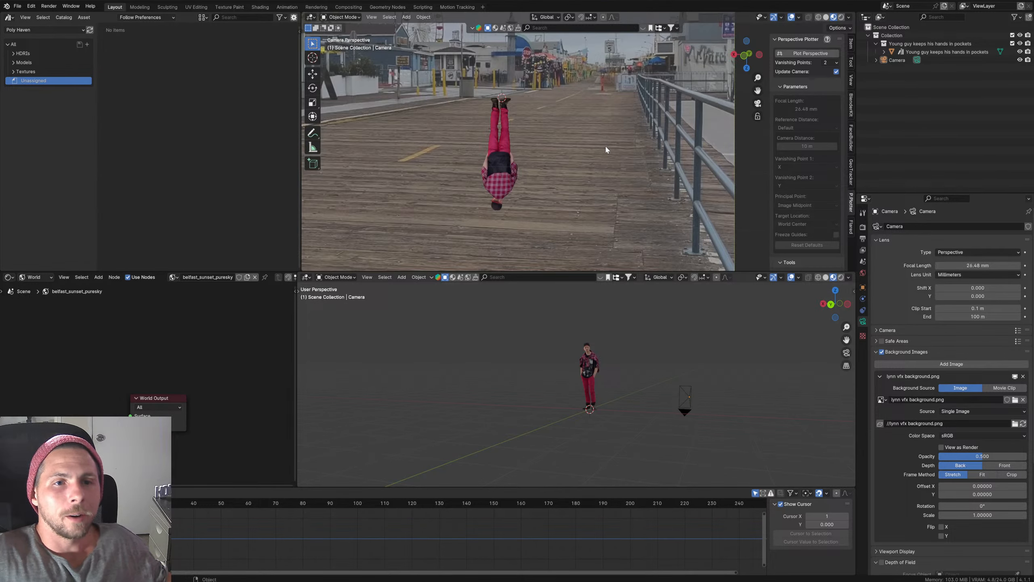
click(851, 48)
click(852, 81)
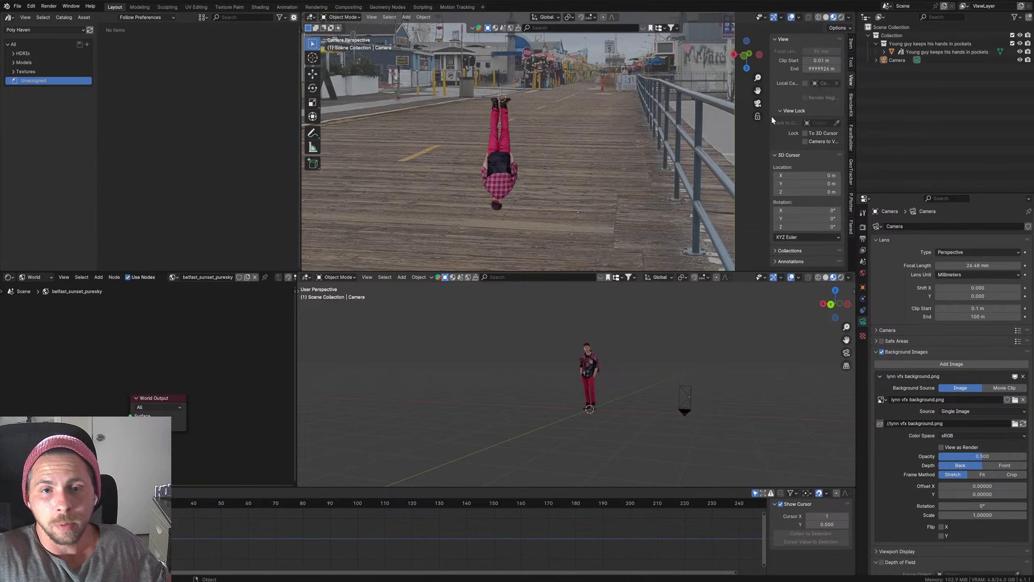
click(850, 206)
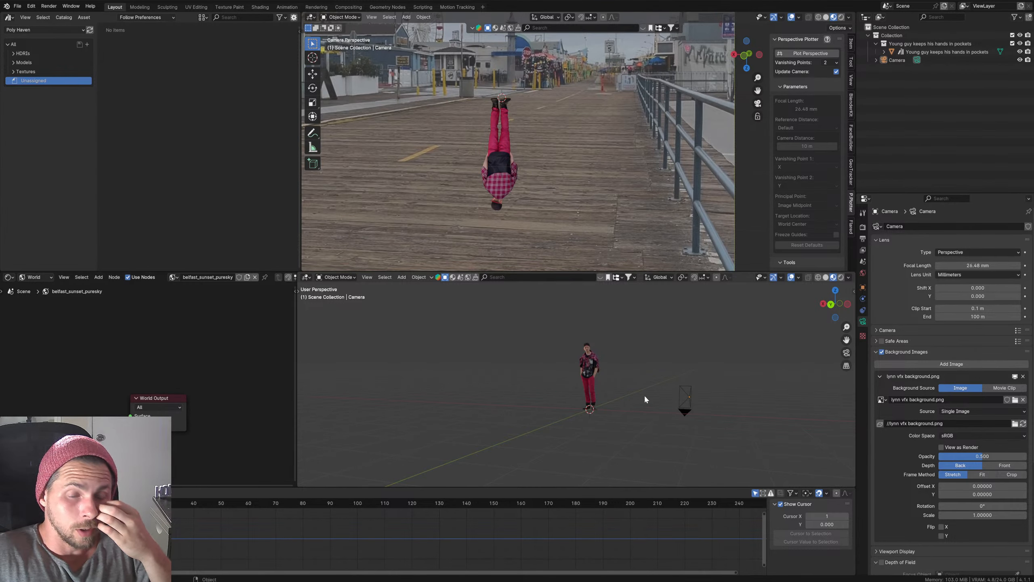
Step: Resume perspective plotting on the selected camera and set Vanishing Point 2 to -Y
click(679, 400)
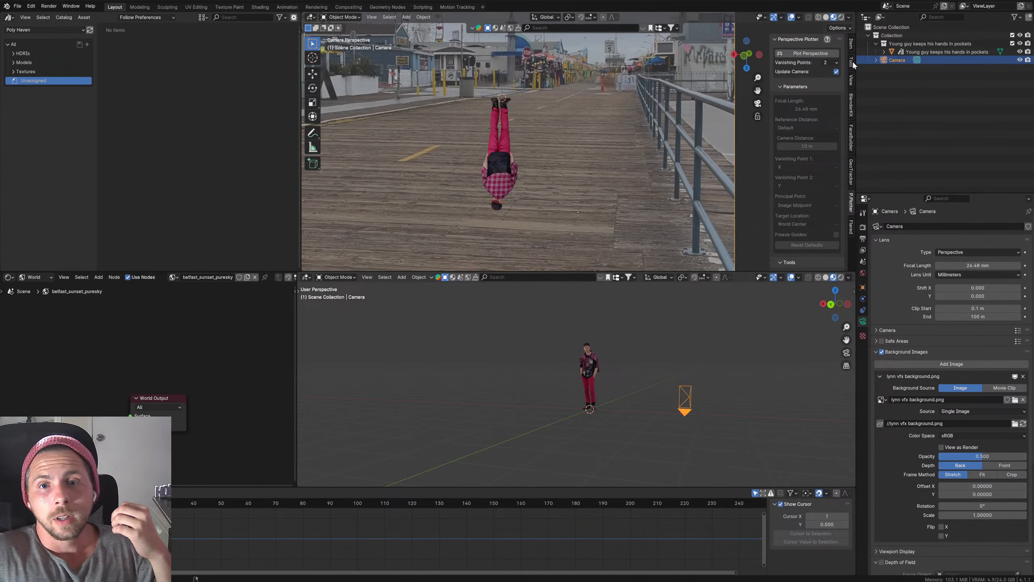
click(796, 54)
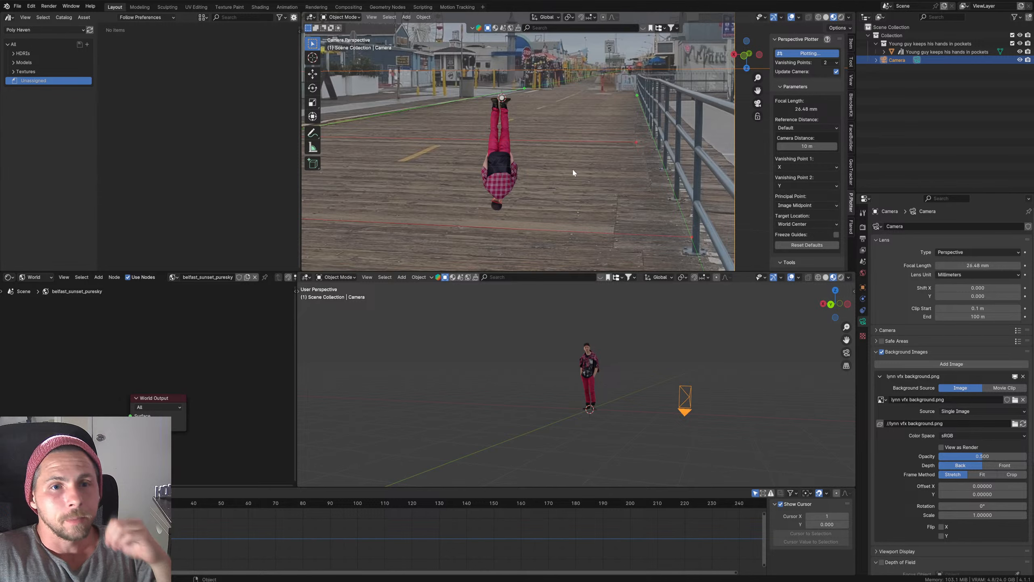
key(Home)
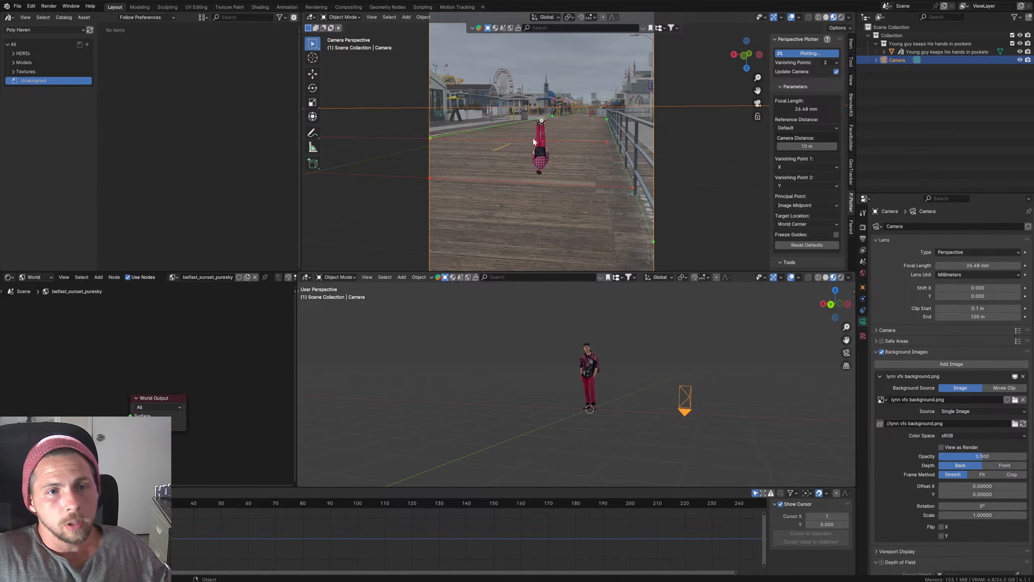
scroll(535, 141, up, 5)
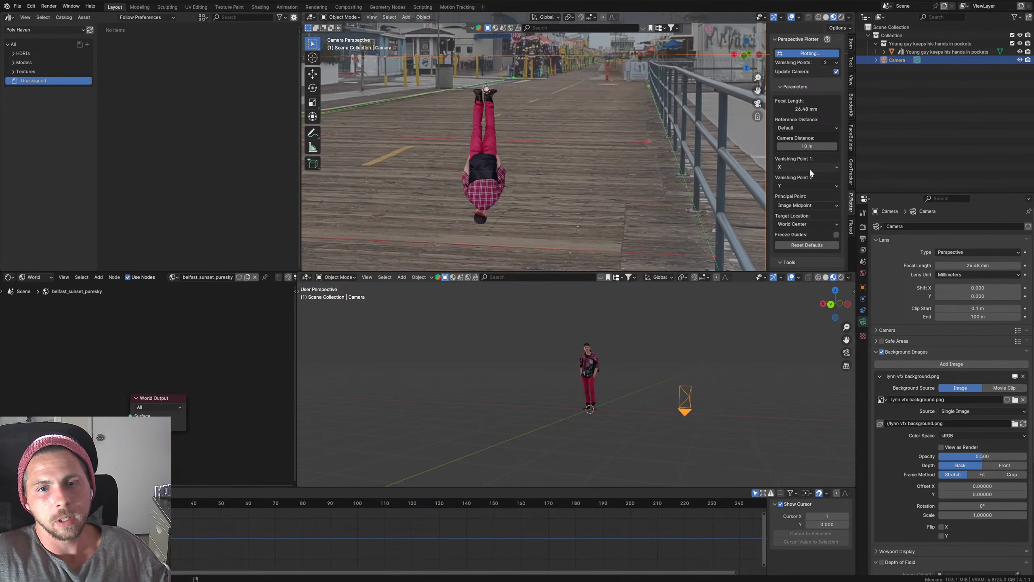
click(790, 186)
click(787, 232)
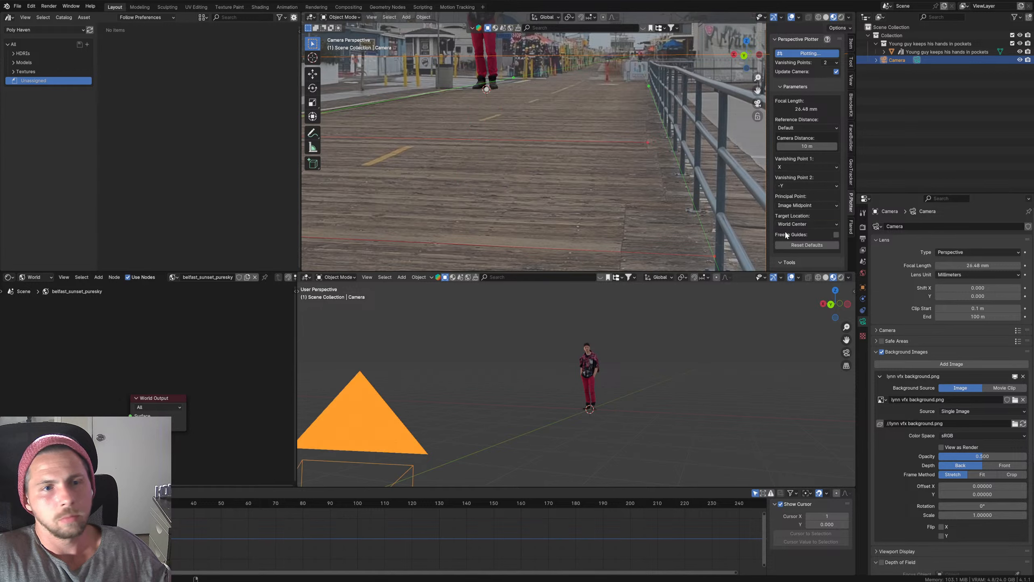
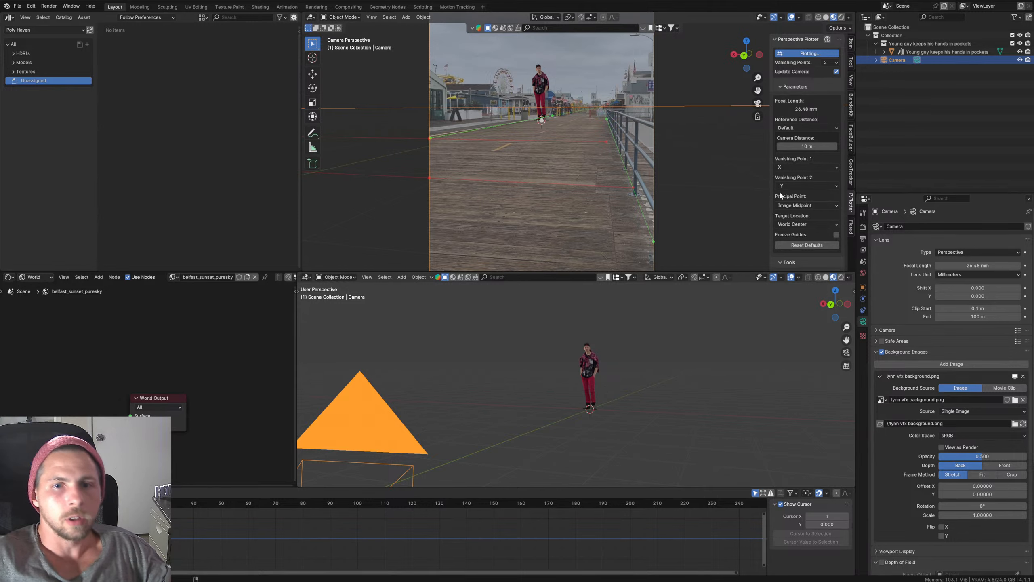
Step: Set the Perspective Plotter's target location to Manual and undo the trial change to its values
scroll(798, 200, down, 6)
scroll(797, 200, up, 6)
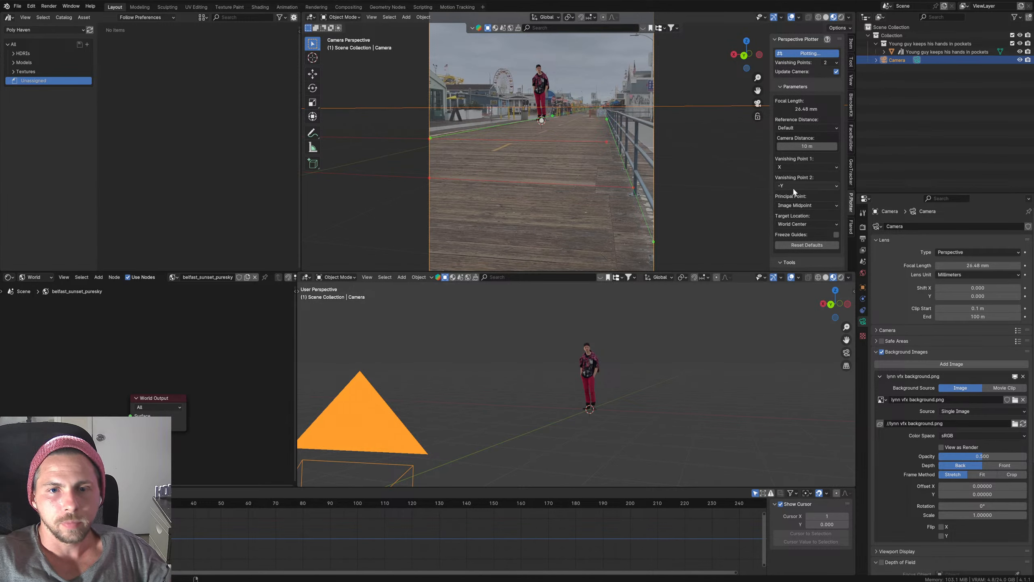
click(813, 225)
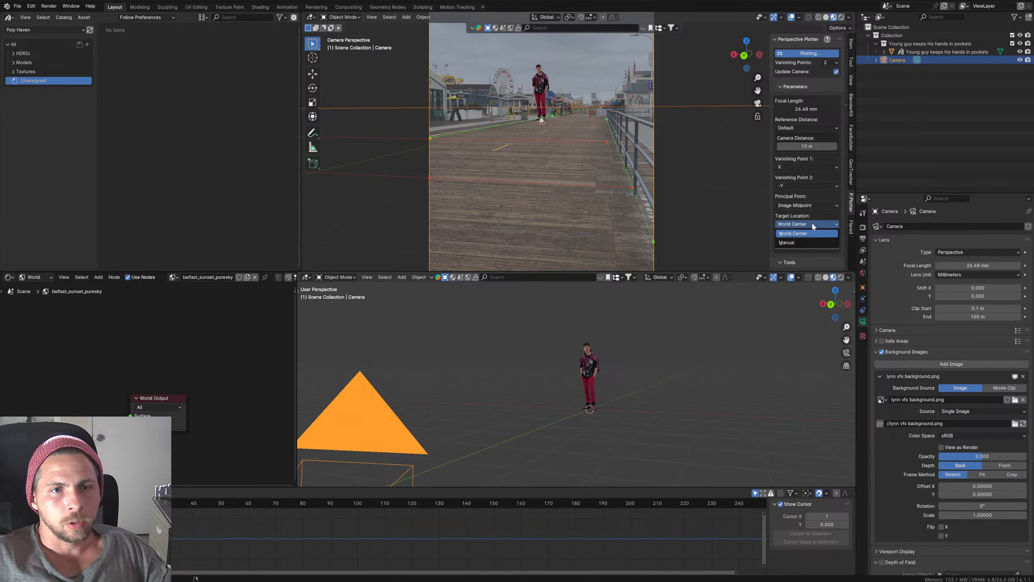
click(792, 242)
mouse_move(806, 232)
mouse_down()
mouse_move(779, 232)
mouse_move(808, 224)
mouse_up()
key(ctrl+z)
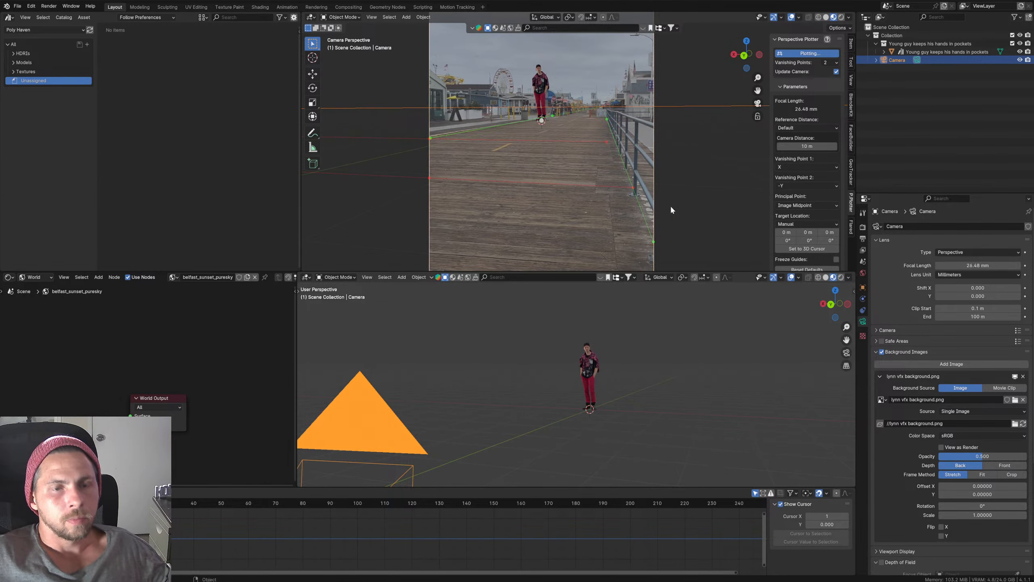
Step: Try to move the camera directly in the scene while perspective plotting is active
scroll(524, 410, down, 4)
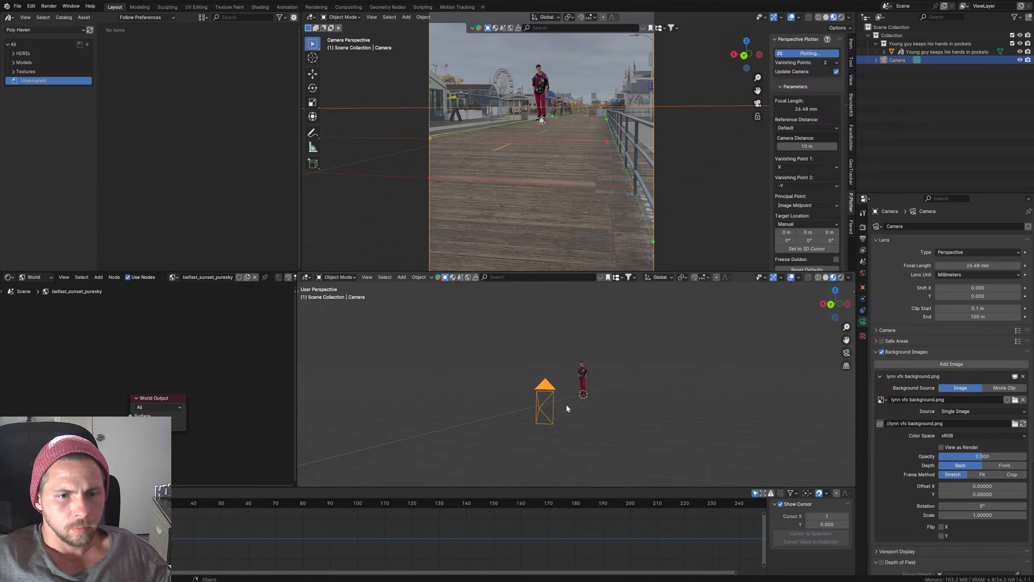
key(g)
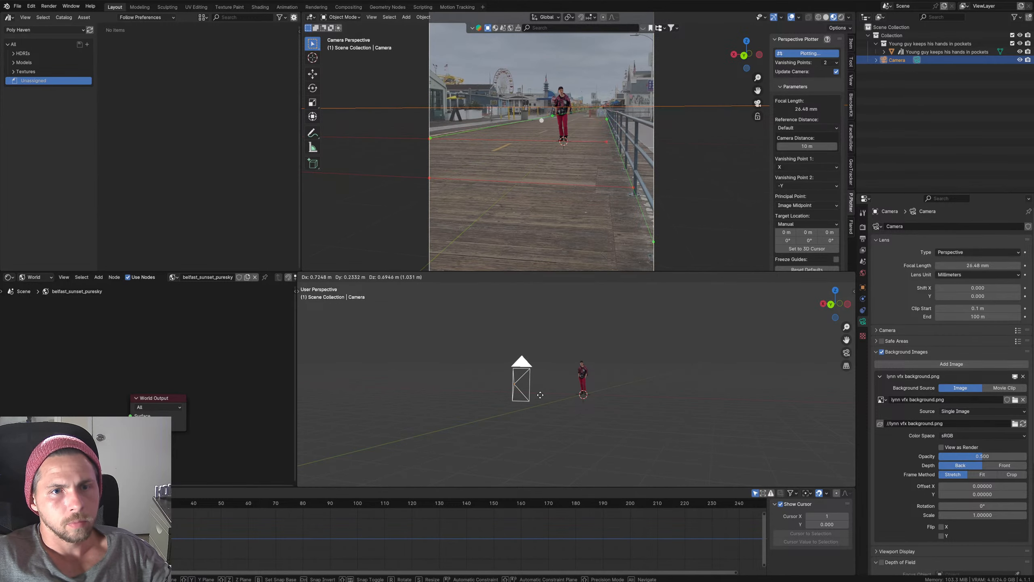
click(578, 409)
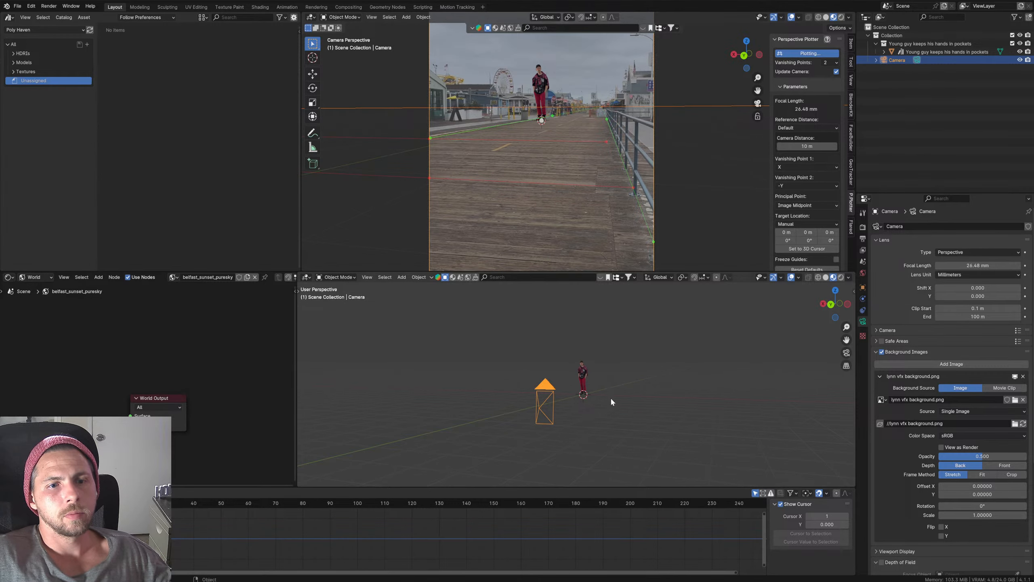
Step: Set the manual target location's Y to about -0.3 m and Z to about 0.6 m, and deselect the camera
middle_drag(612, 400, 546, 405)
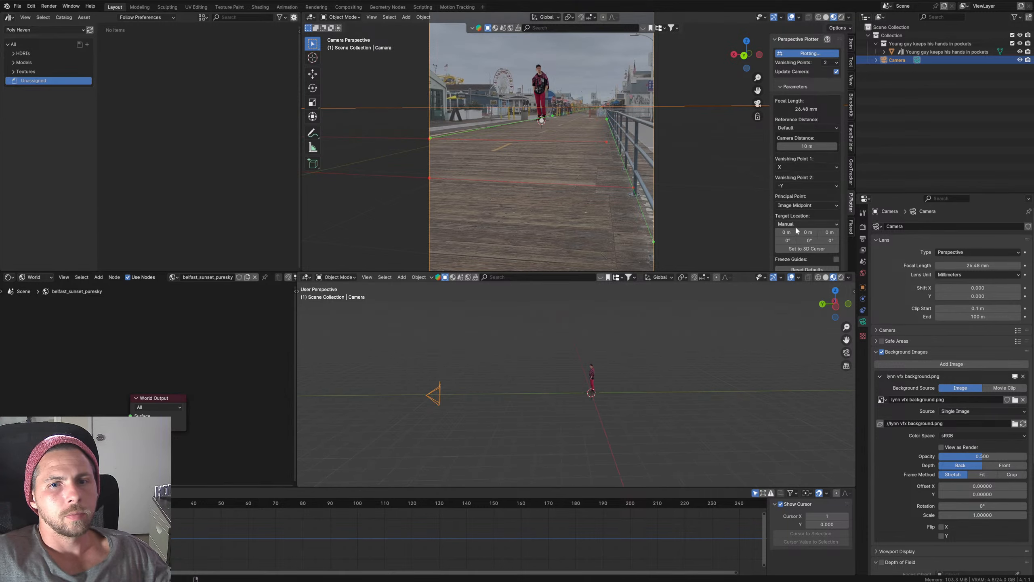
drag(818, 239, 838, 232)
mouse_move(829, 232)
mouse_down()
mouse_move(818, 233)
mouse_move(831, 232)
mouse_up()
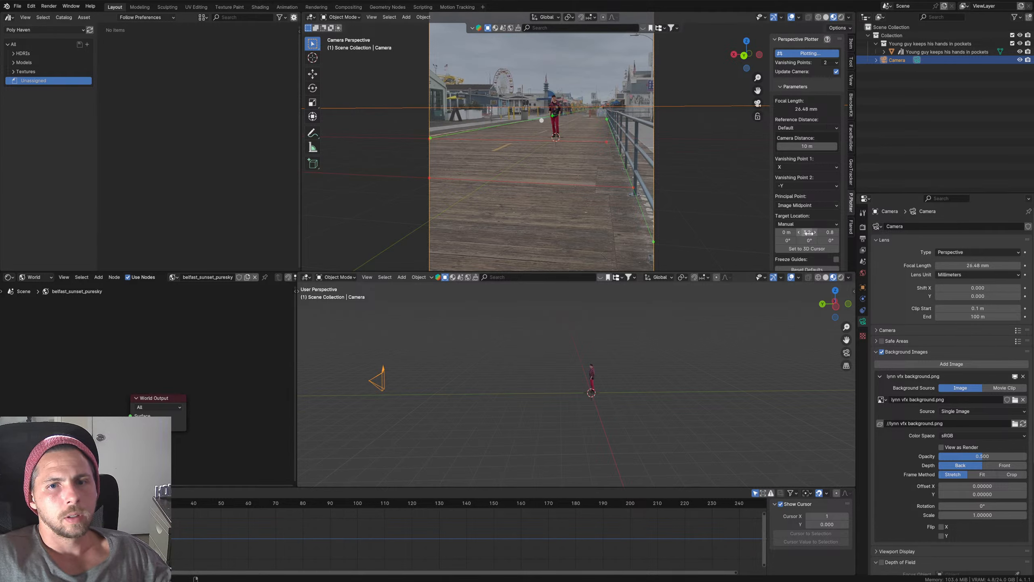
drag(808, 232, 829, 235)
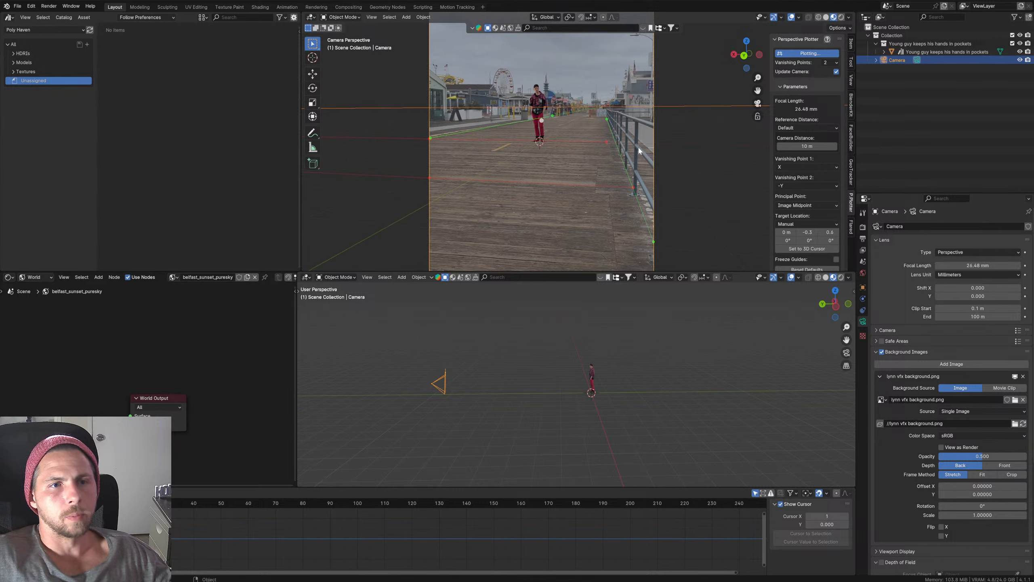
click(663, 370)
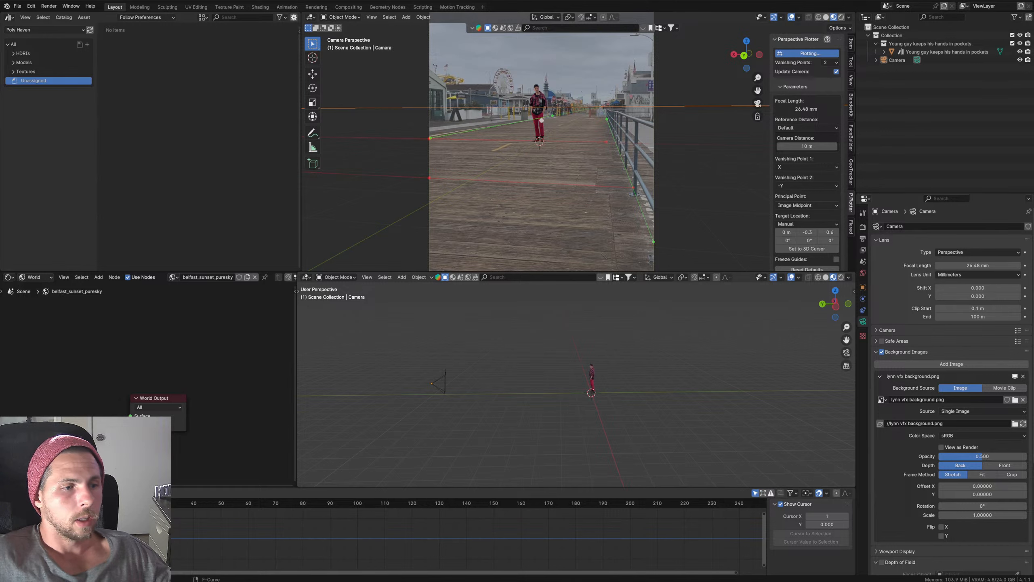
Step: Hide the character model and stop the camera's perspective plotting
drag(88, 503, 766, 514)
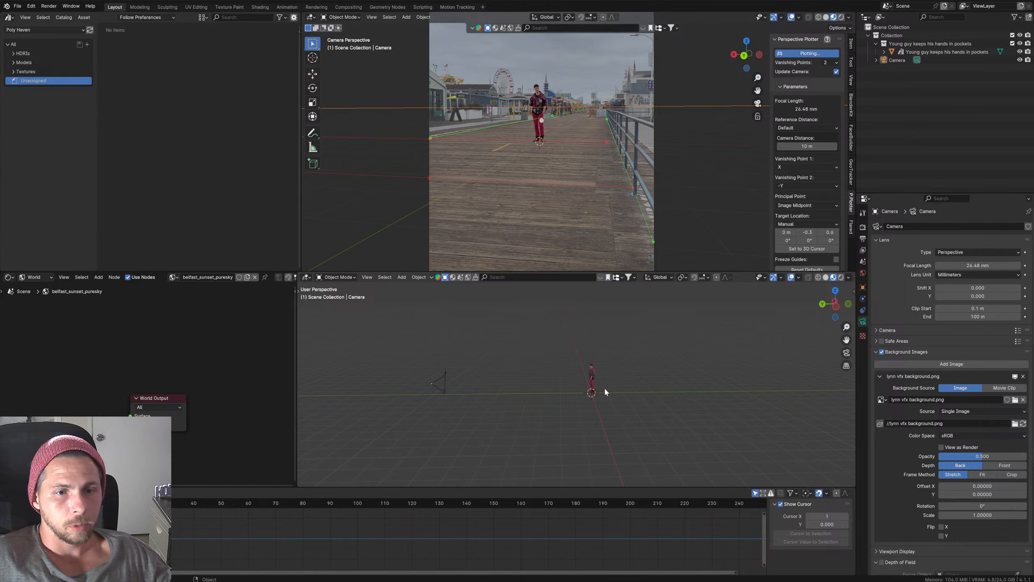
click(591, 374)
key(h)
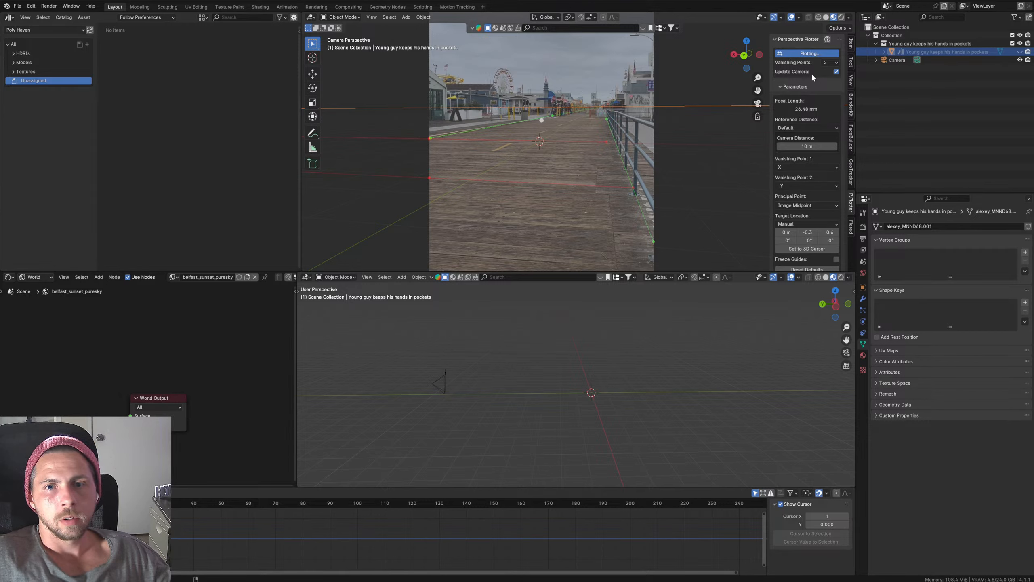
click(808, 53)
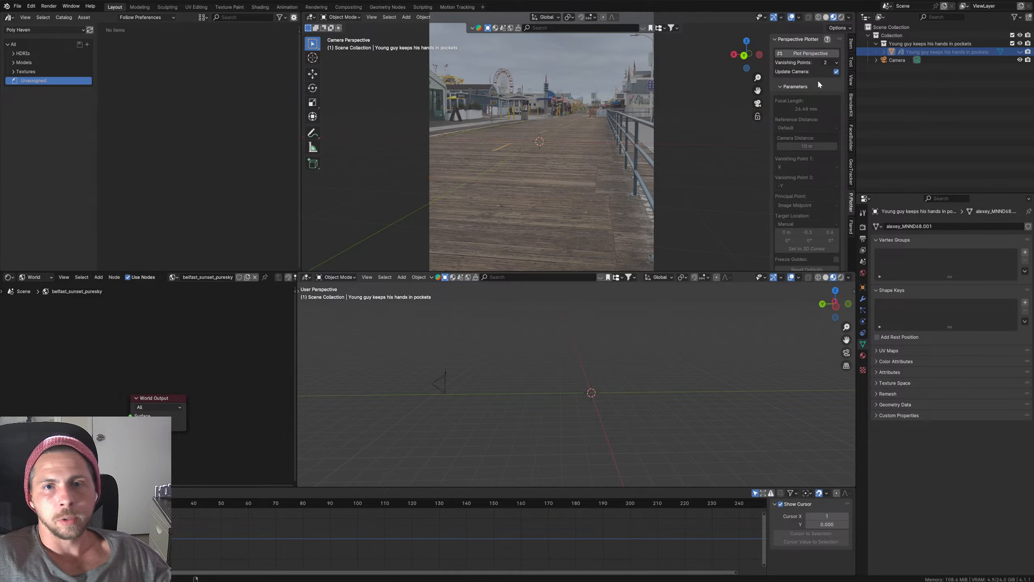
Step: Add a cube at the world origin and raise it along Z until its base rests on the ground level
scroll(576, 392, up, 4)
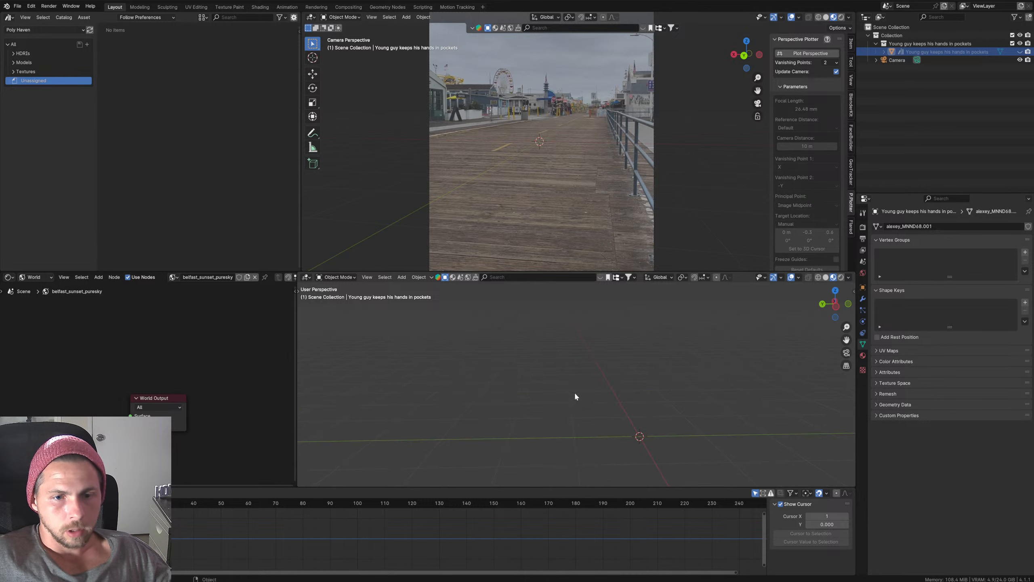
middle_drag(575, 396, 616, 422)
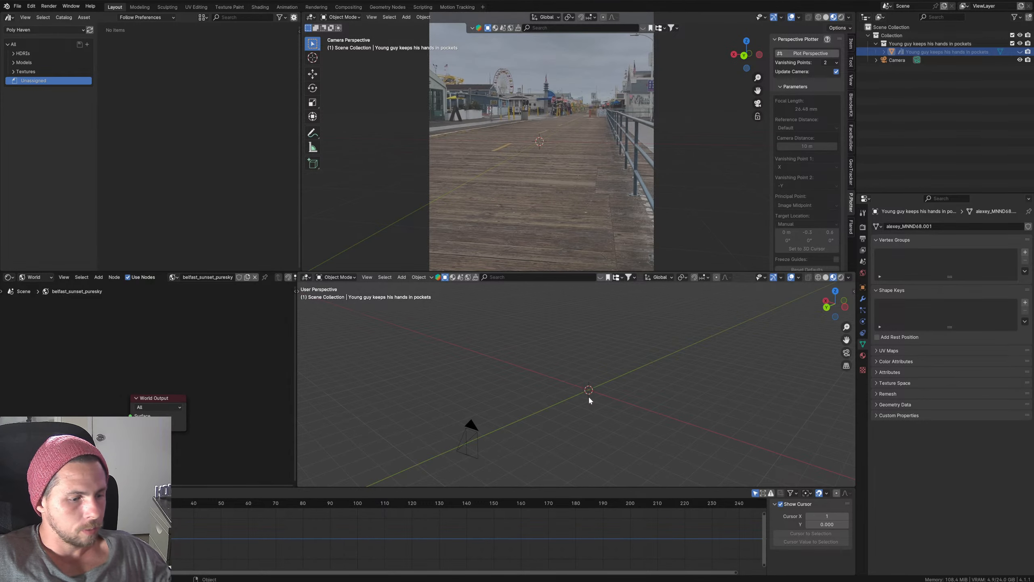
key(shift+a)
mouse_move(576, 404)
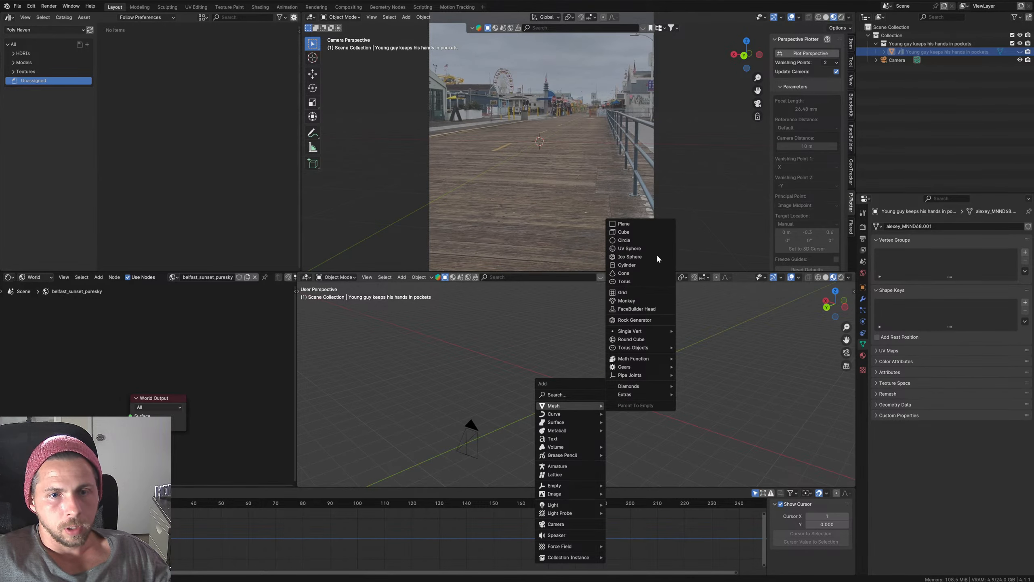
click(636, 233)
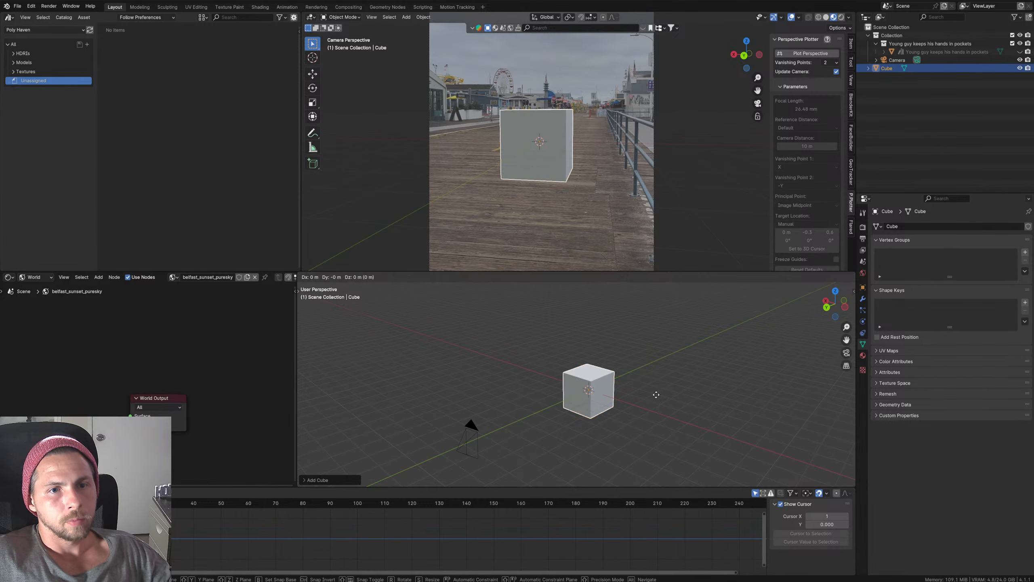
middle_drag(663, 394, 675, 379)
key(g)
key(z)
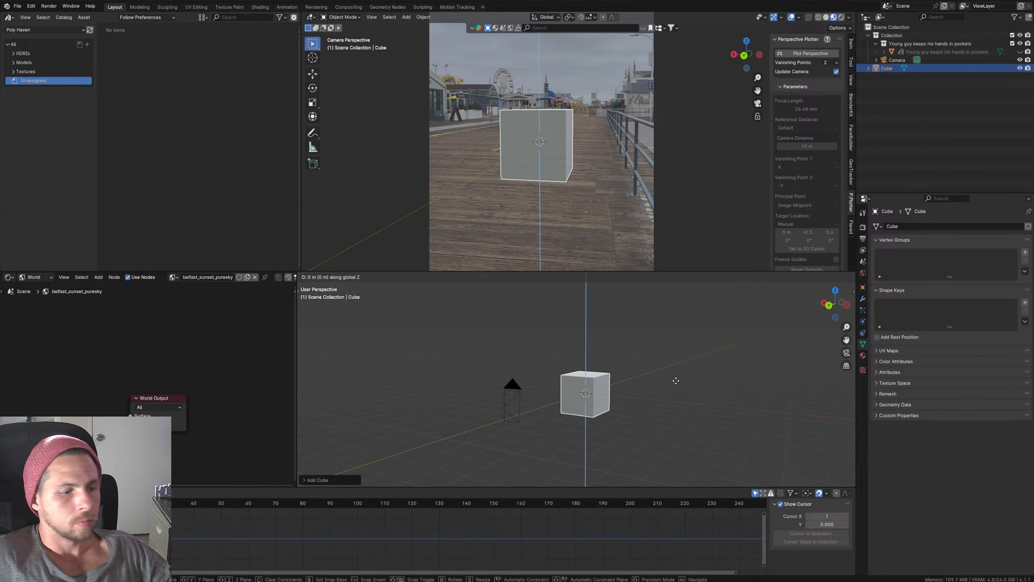
click(656, 375)
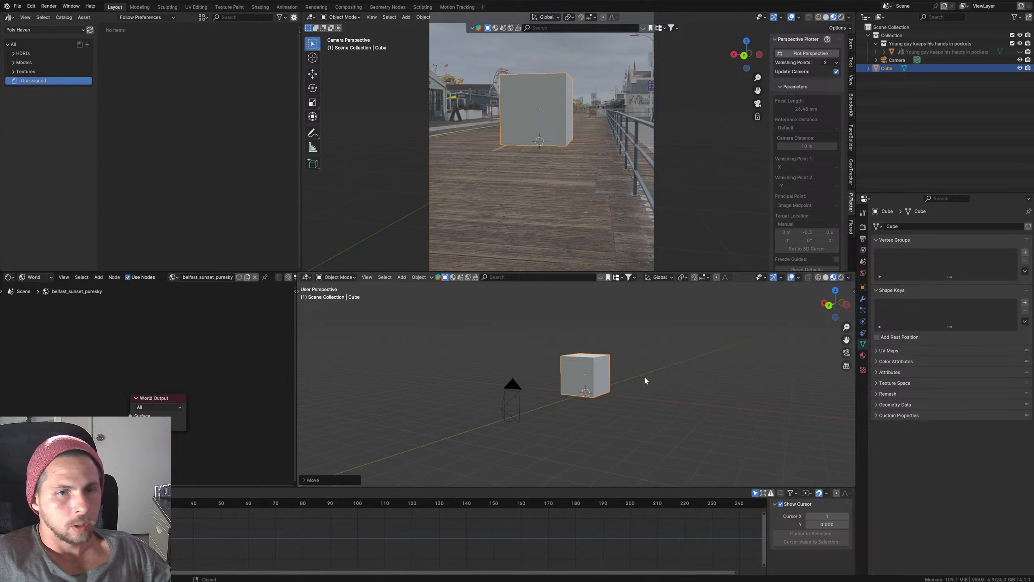
Step: Add a plane beneath the cube and scale it up to about 9.95 as a large ground surface
key(shift+a)
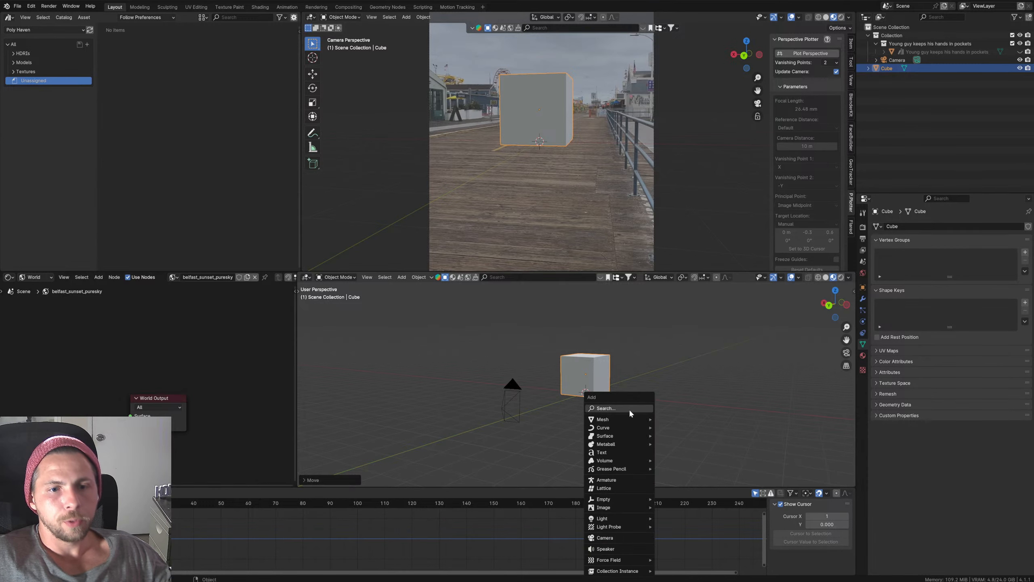
mouse_move(626, 420)
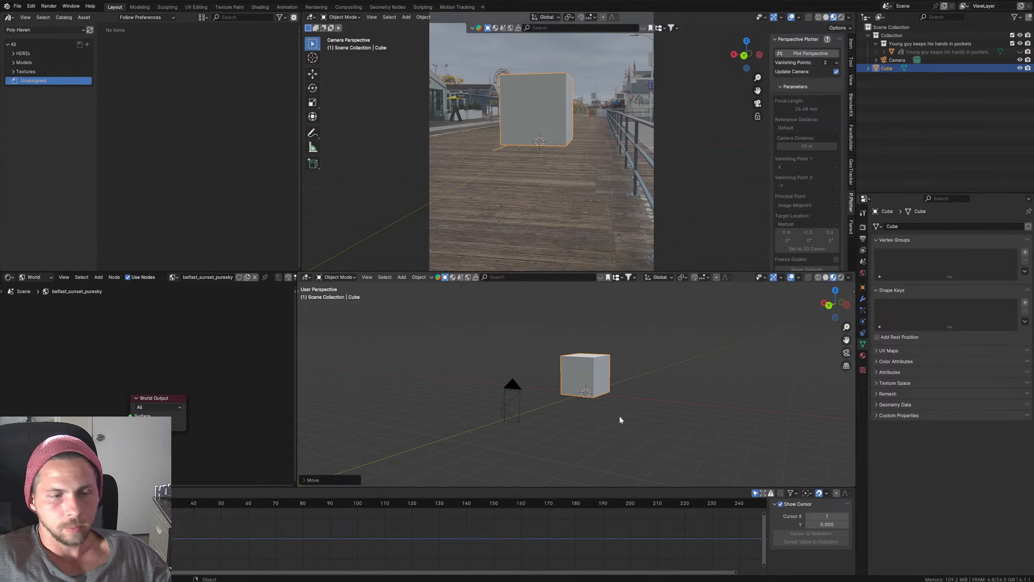
key(shift+a)
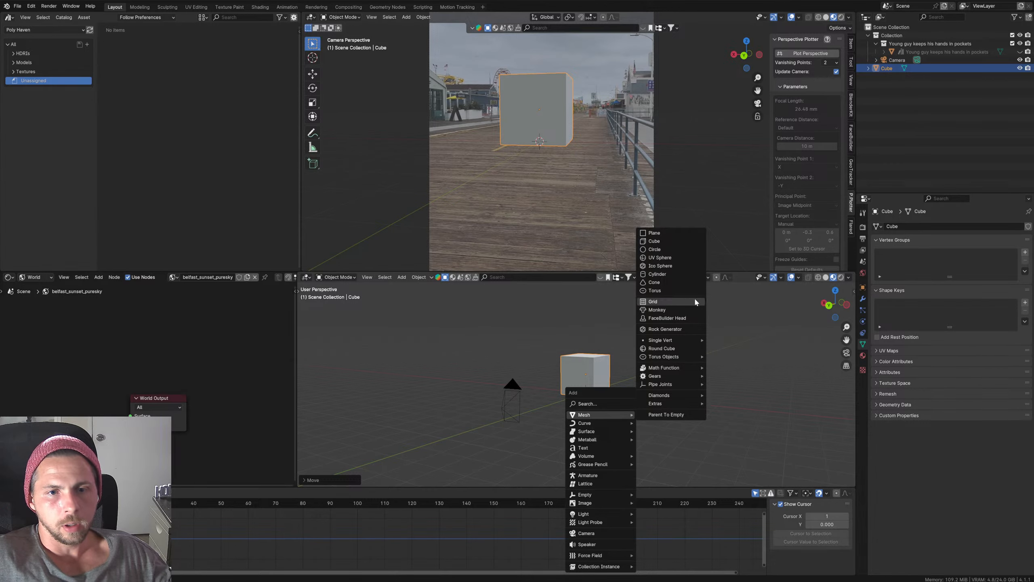
click(662, 234)
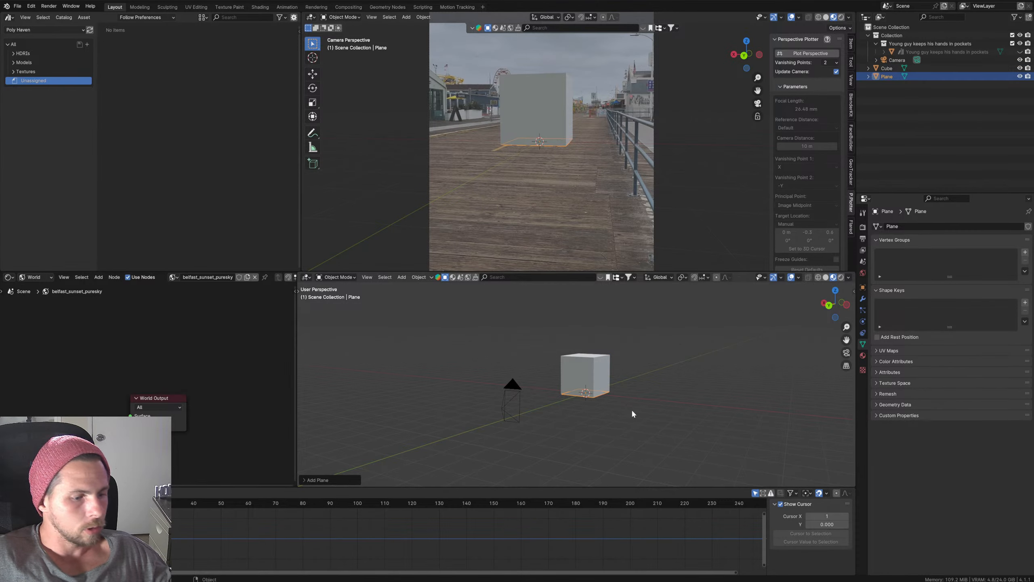
key(s)
click(583, 422)
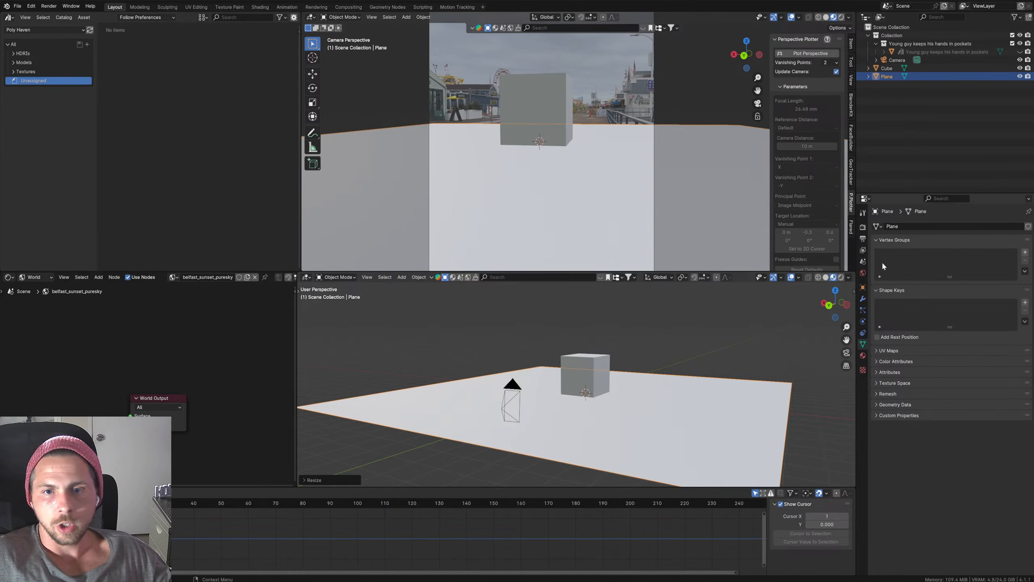
Step: Make the ground plane a Shadow Catcher and show the camera view in rendered shading
click(864, 288)
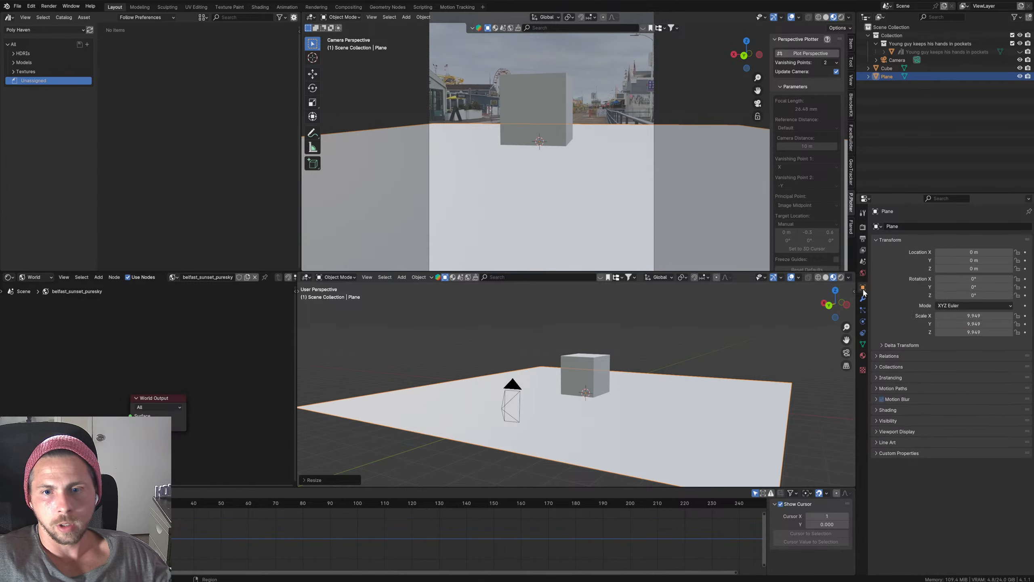
click(877, 421)
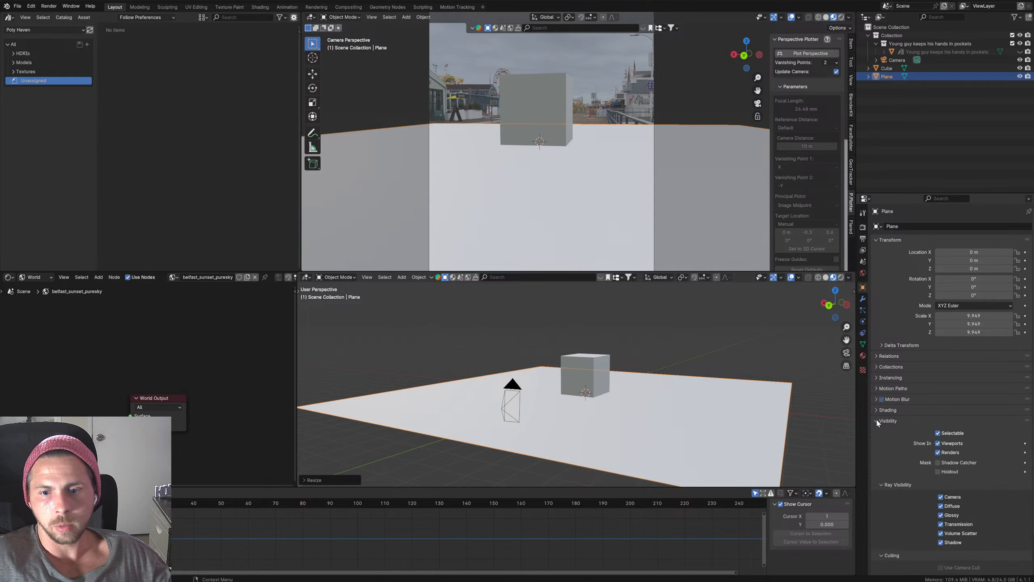
click(841, 17)
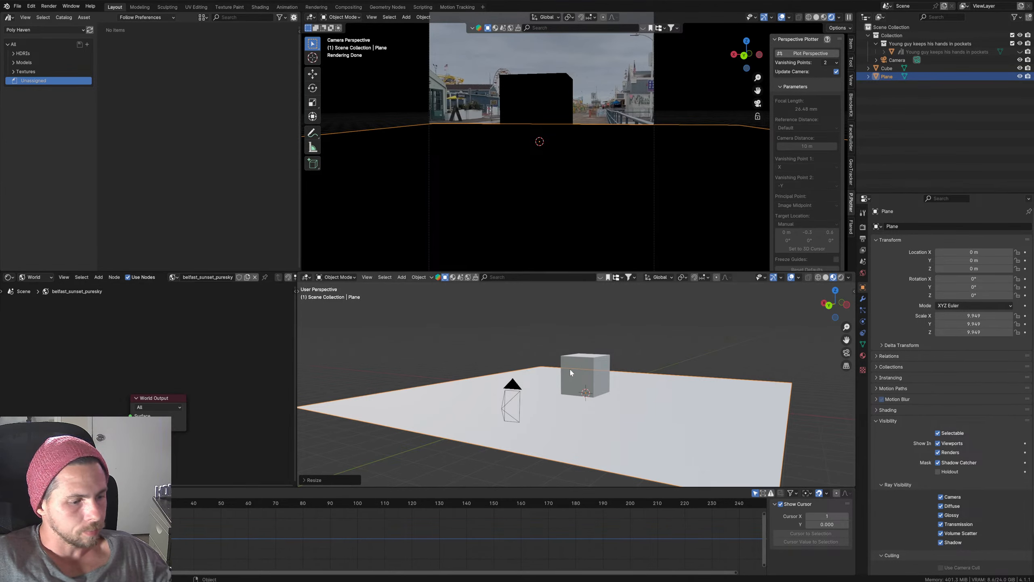
Step: Add a point light beside the cube at about X -2 m, Y -1.5 m, Z 2 m, and raise its power above 1400 W
key(shift+a)
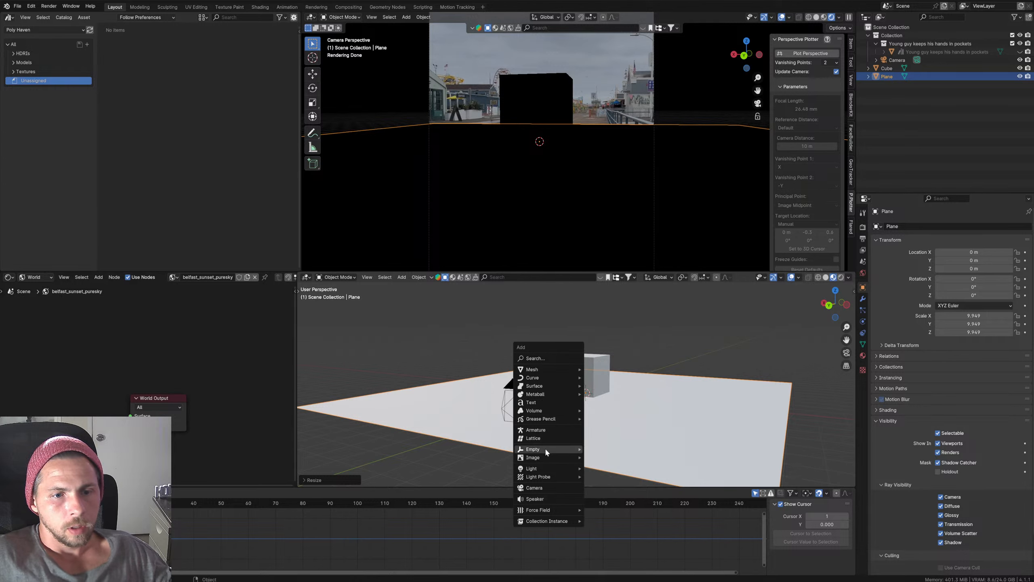
mouse_move(544, 448)
mouse_move(534, 469)
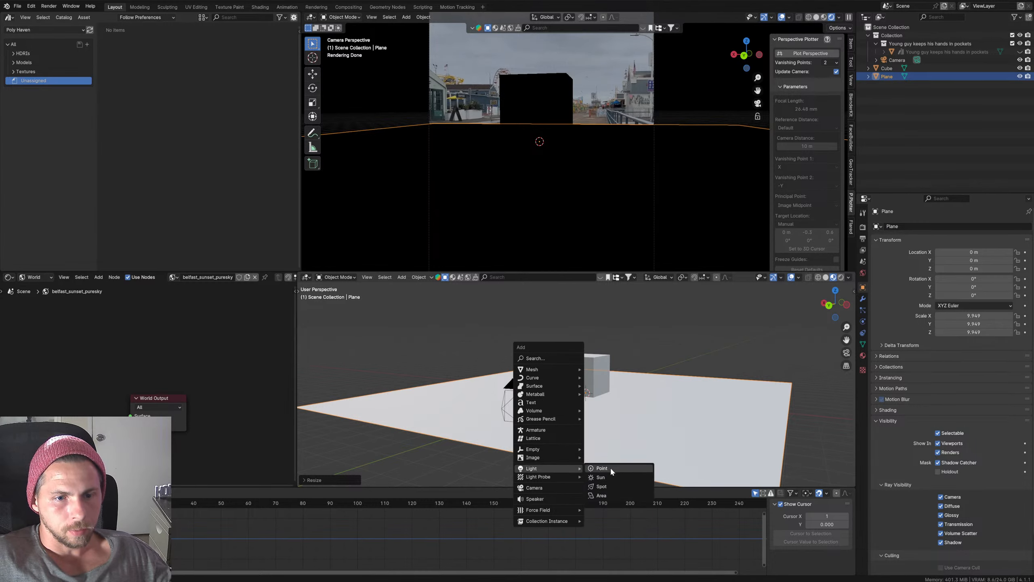
click(611, 469)
key(g)
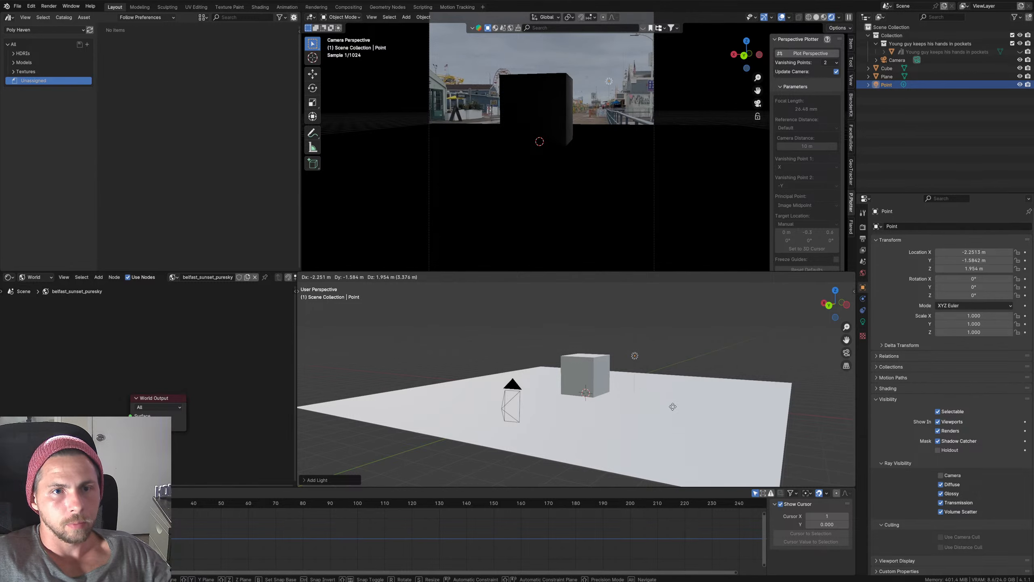
click(672, 400)
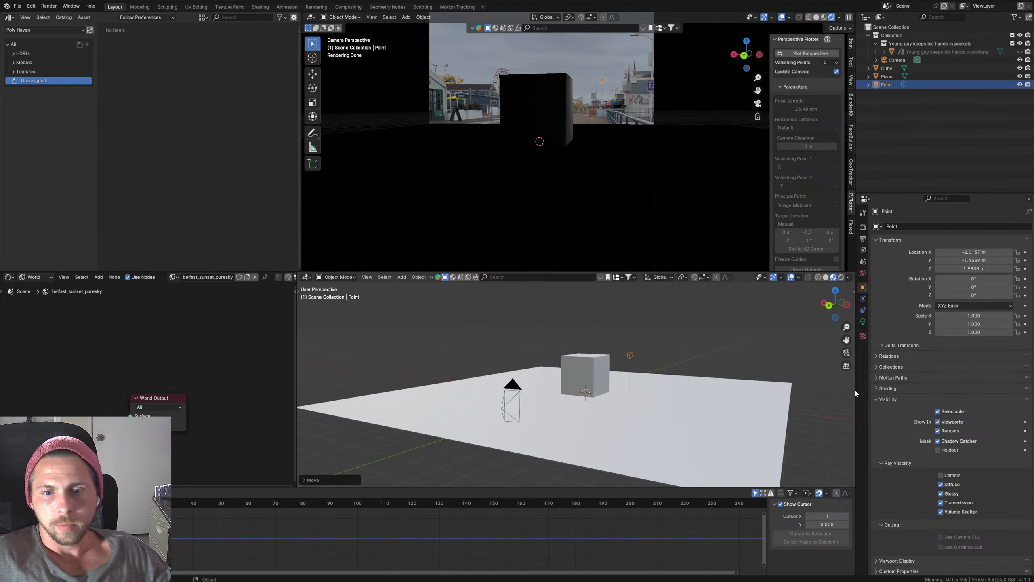
click(863, 322)
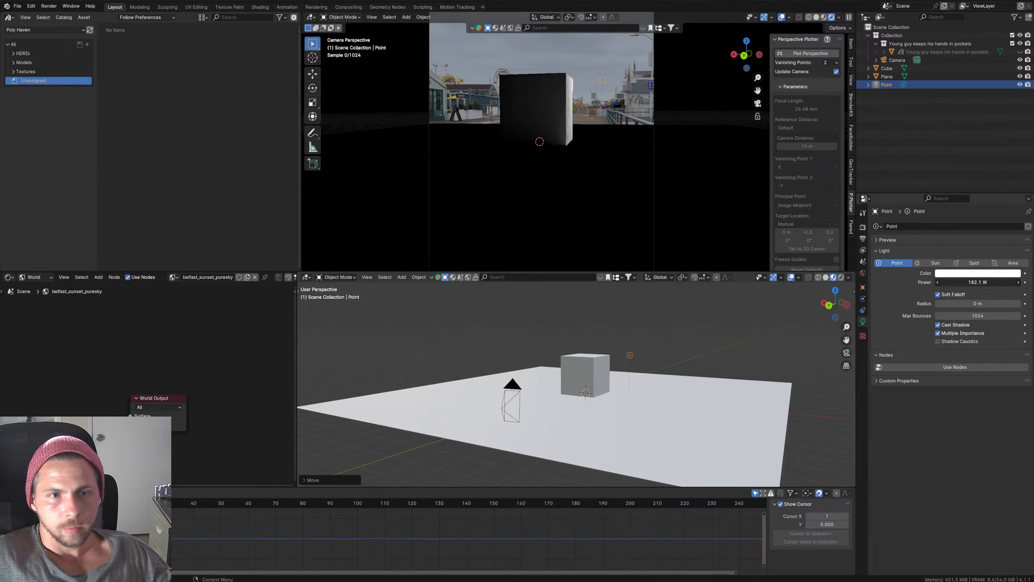
drag(978, 282, 1024, 282)
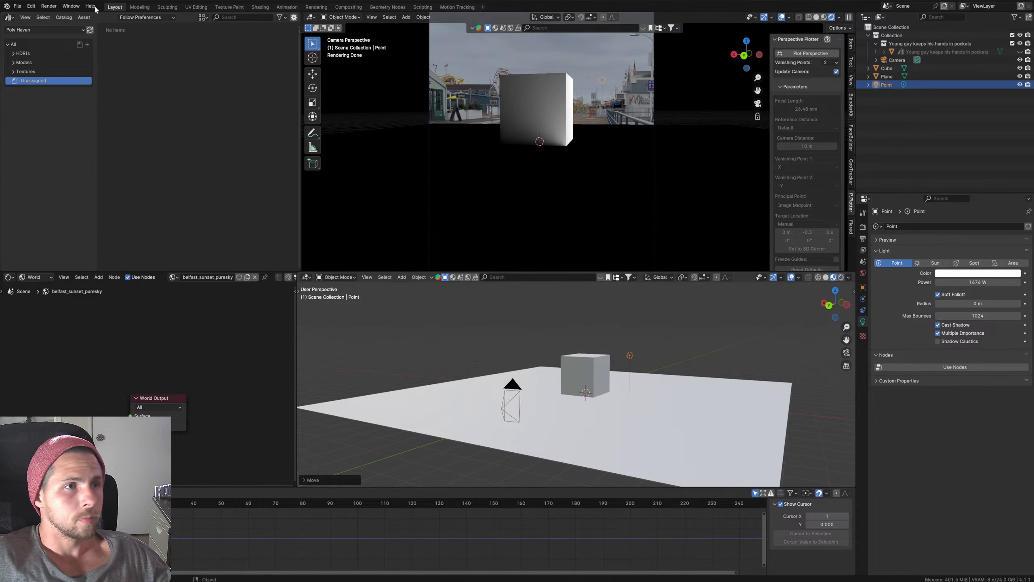
Step: Render the current frame as a test image, inspect the cube and its shadow, and close the result
click(48, 6)
click(57, 17)
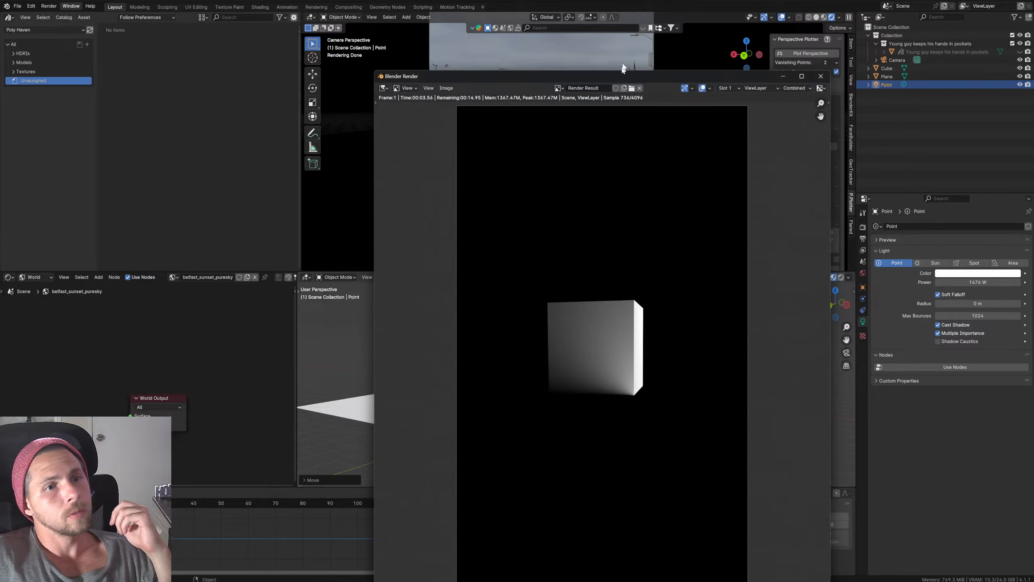
drag(618, 77, 593, 57)
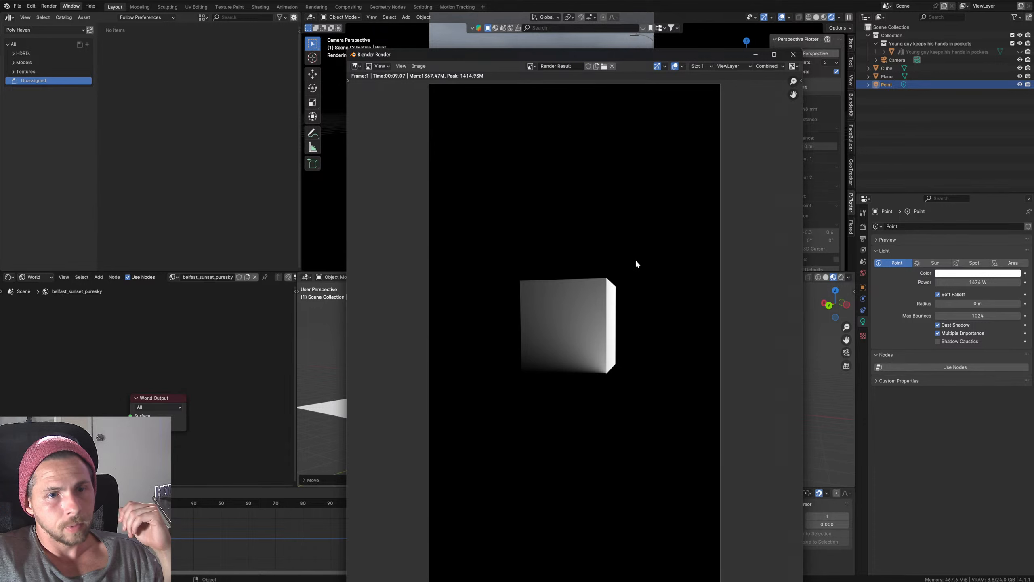
click(733, 67)
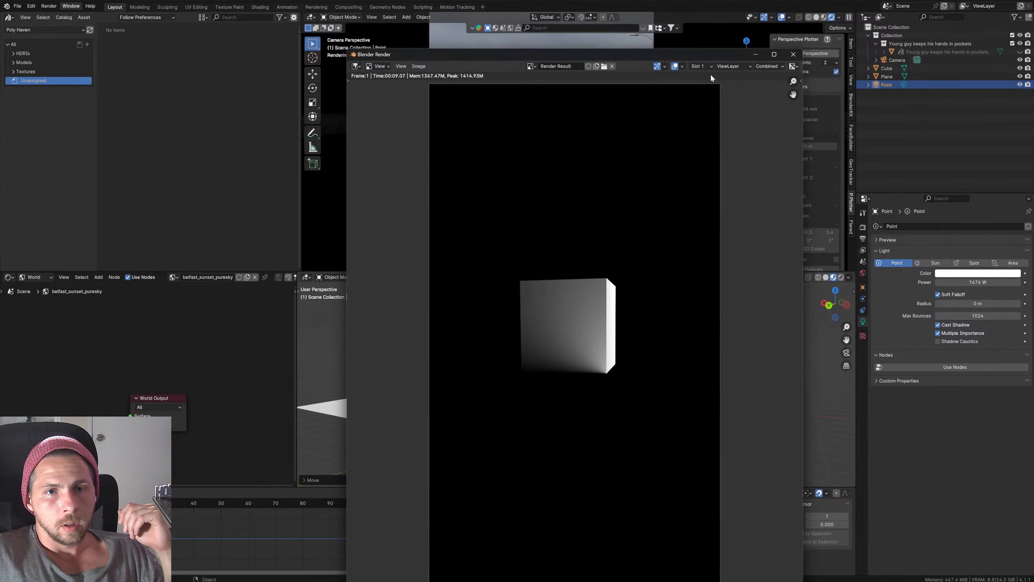
click(702, 66)
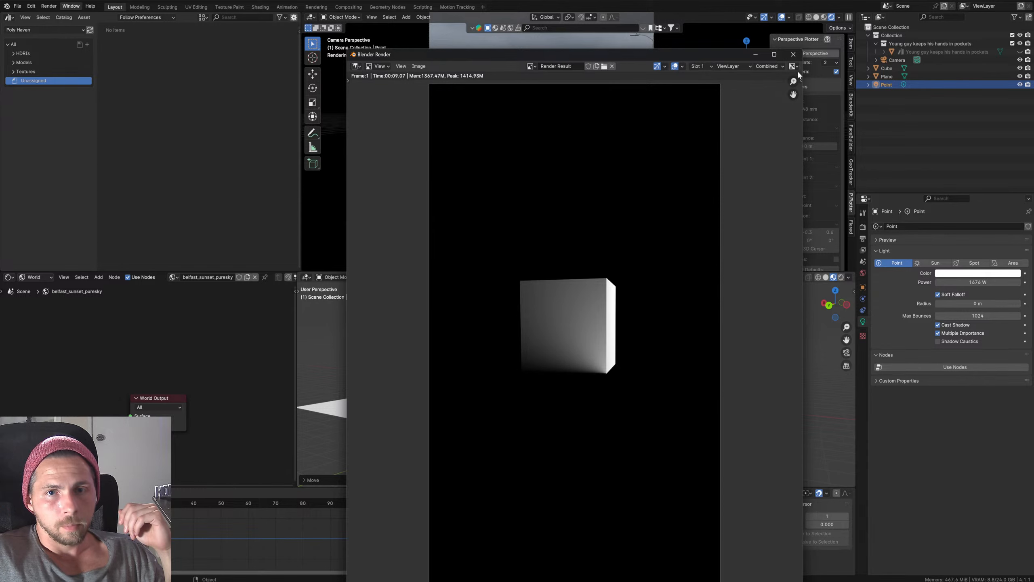
click(793, 54)
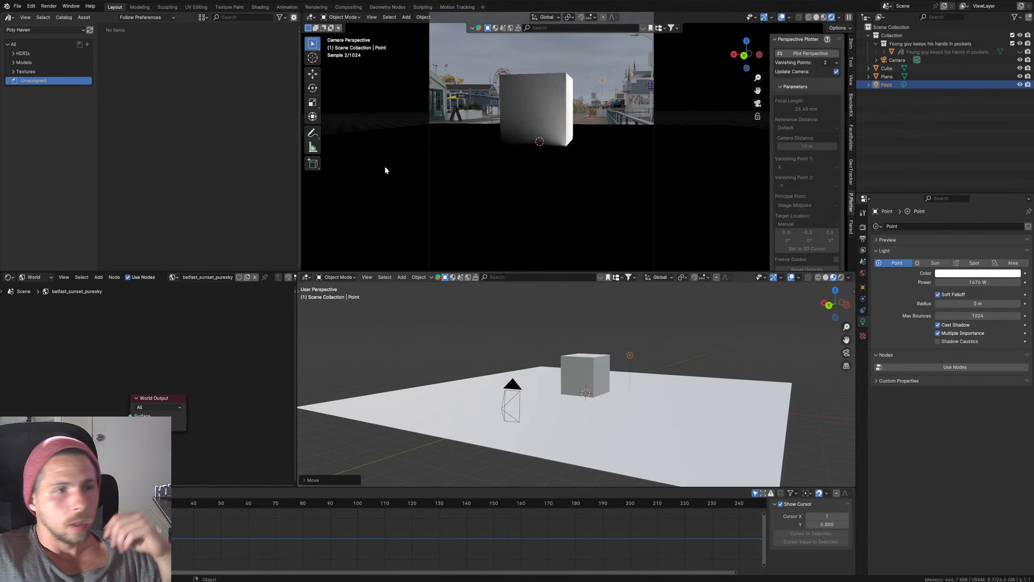
click(25, 17)
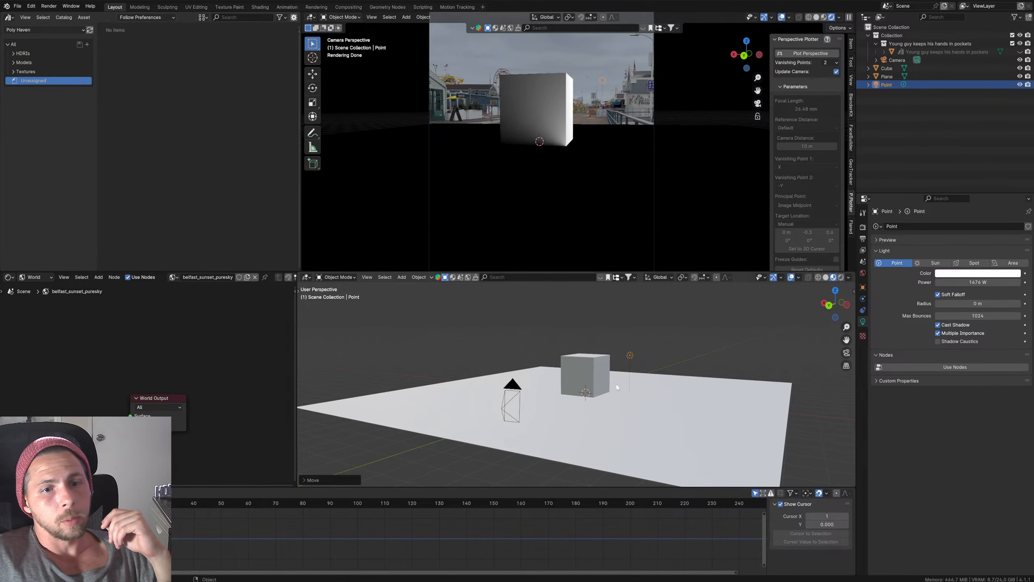
click(589, 386)
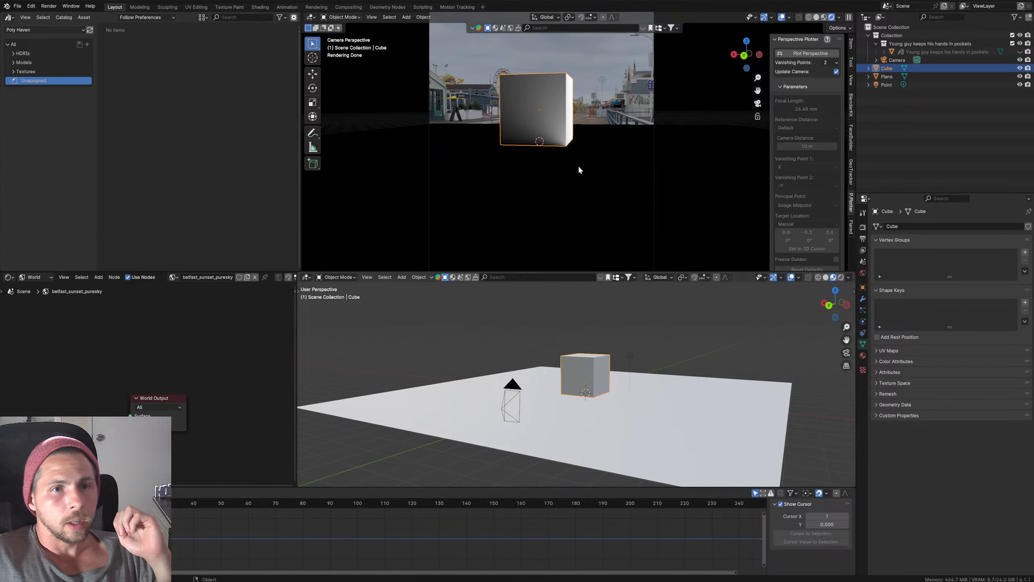
click(687, 381)
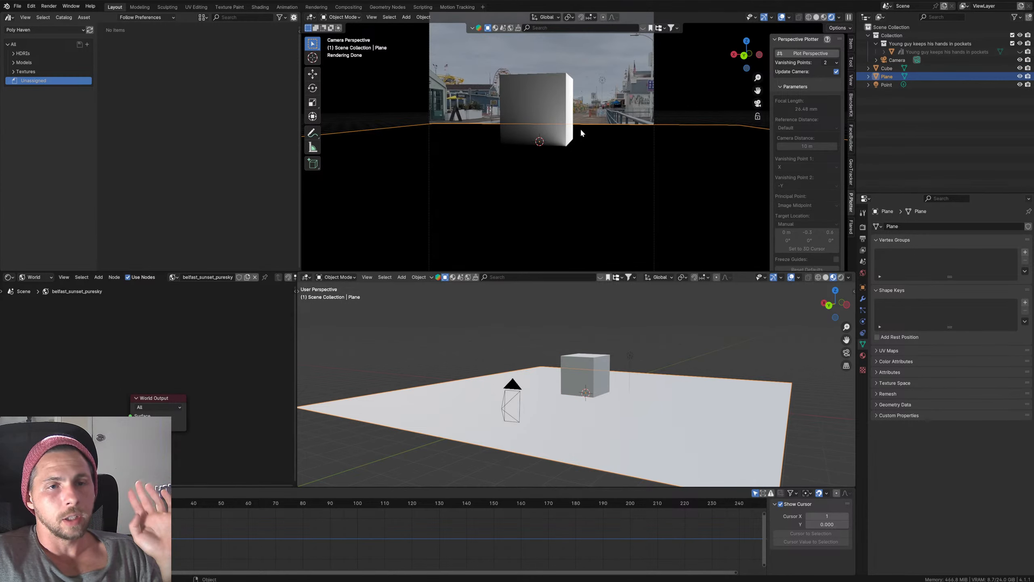
click(604, 364)
key(g)
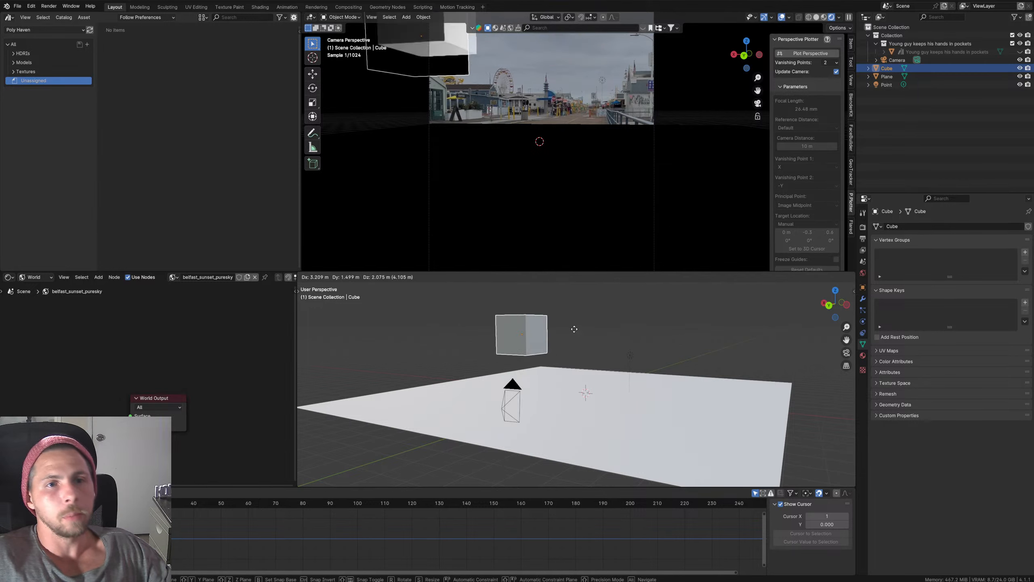
right_click(662, 337)
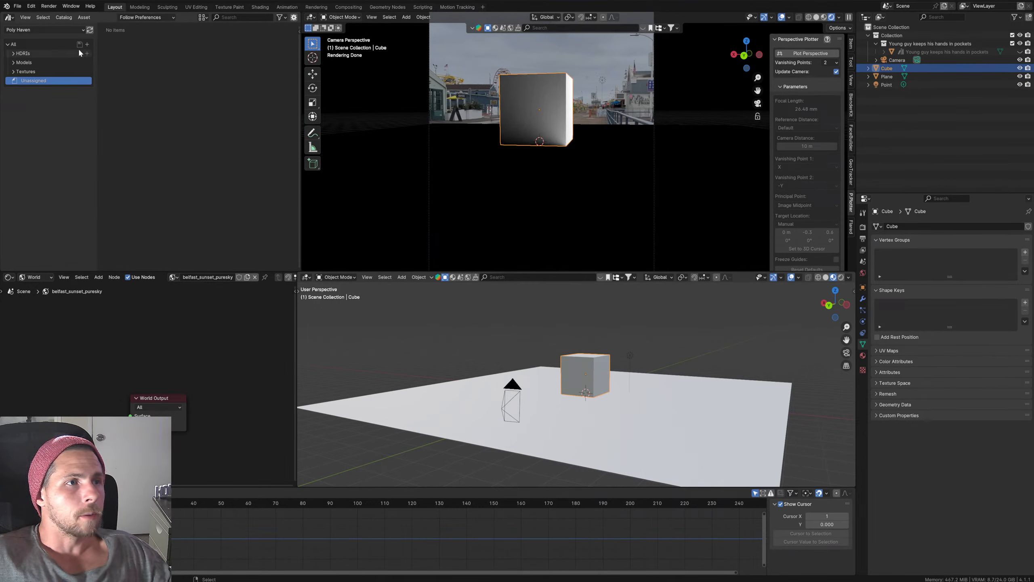
Step: Change the Asset Browser area into the Compositor editor
click(8, 17)
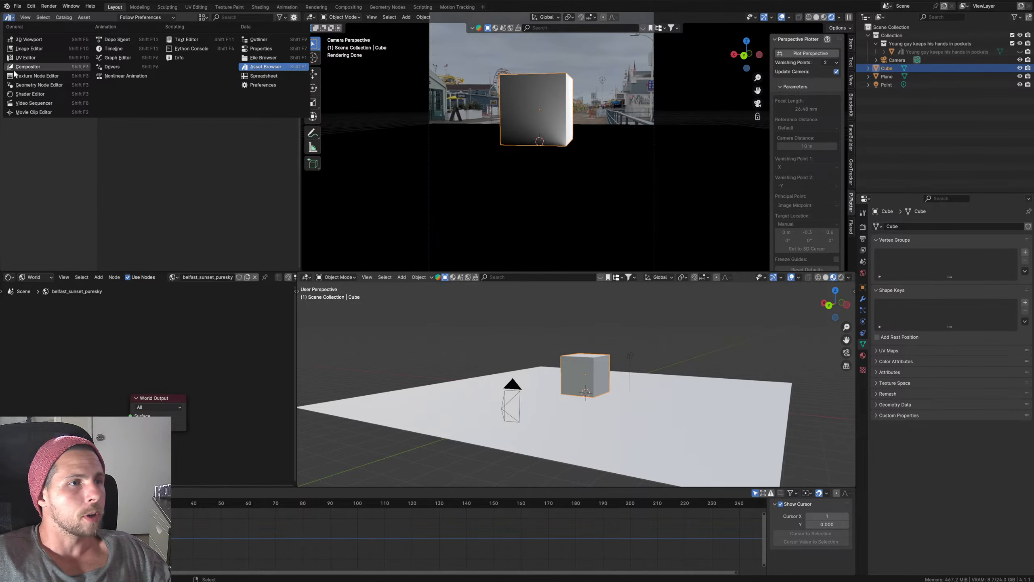
click(44, 67)
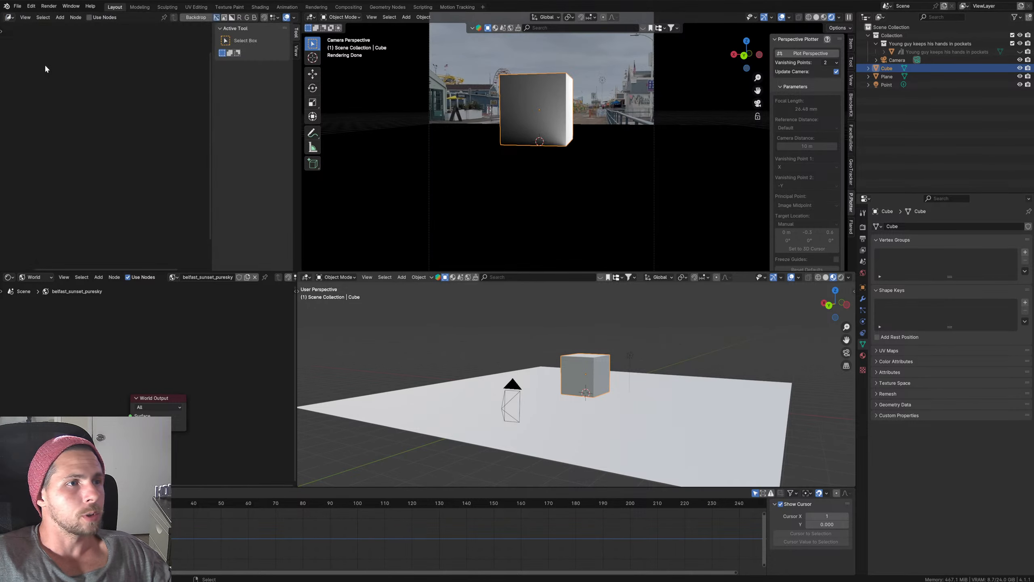
Step: Enable nodes in the compositor and add an Image node above the Render Layers node
click(89, 17)
middle_drag(150, 156, 196, 149)
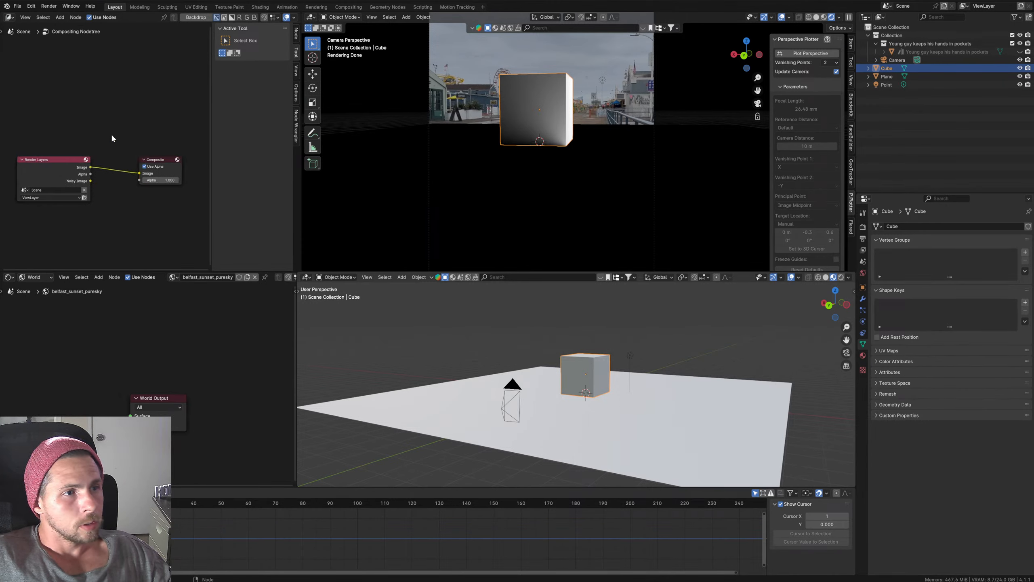
middle_drag(68, 108, 82, 138)
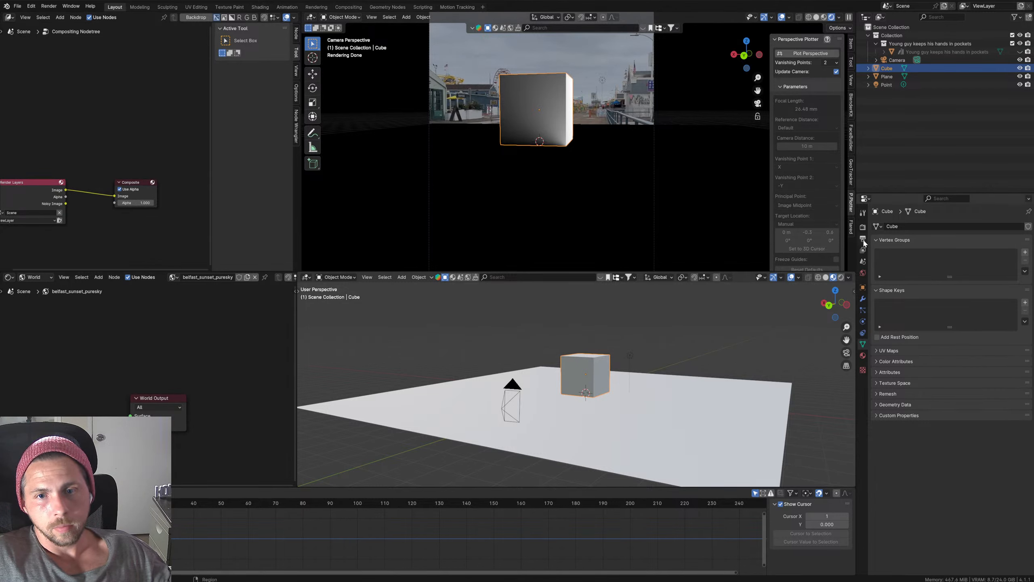
key(shift+a)
text(image)
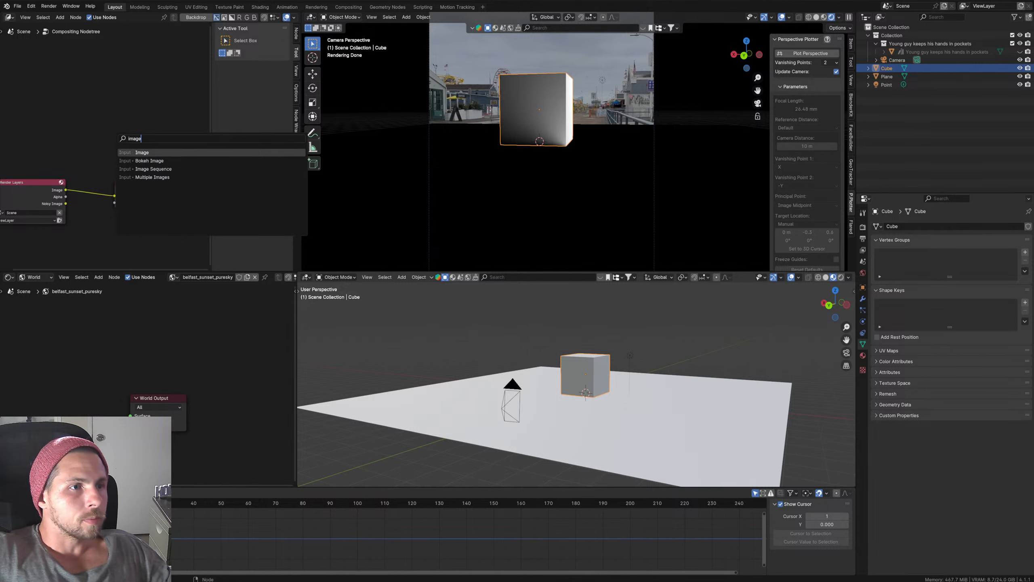
key(Return)
click(36, 118)
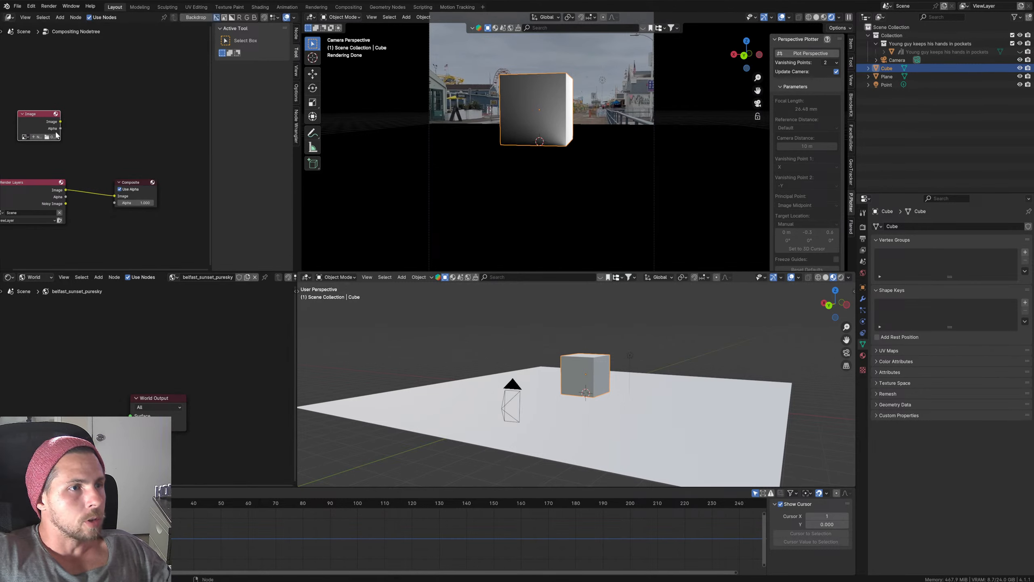
Step: Link the Image node's Image output to the Composite node's Alpha and to the Image input of a new Viewer node
drag(60, 122, 115, 203)
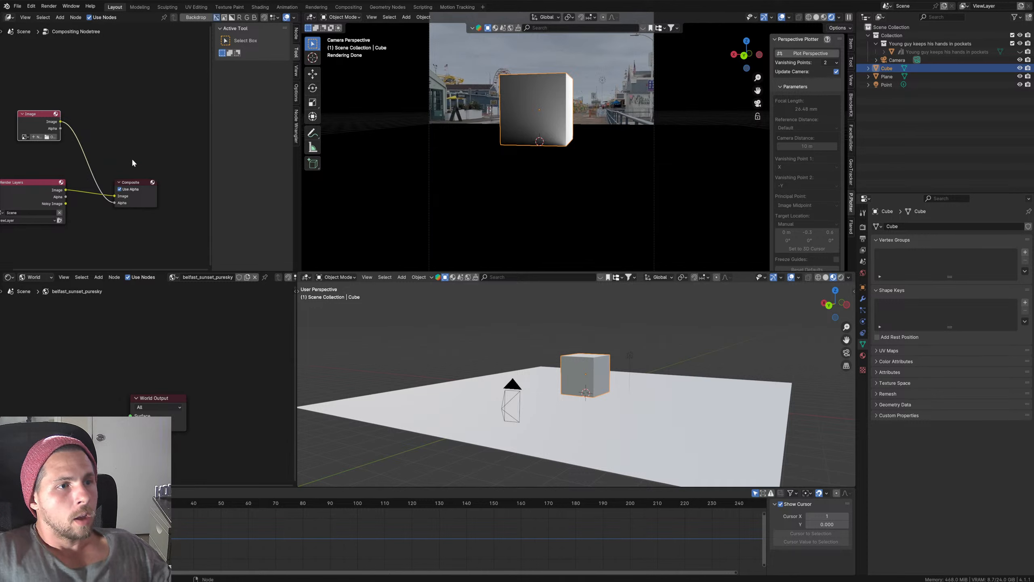
key(shift+a)
text(view)
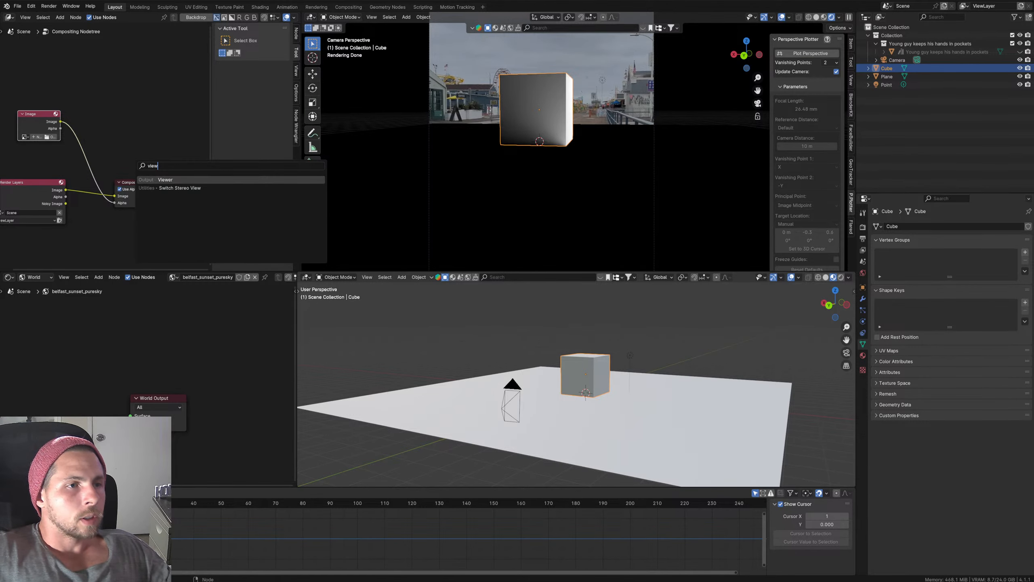
click(155, 180)
click(138, 117)
drag(60, 121, 138, 133)
Step: Load lynn vfx background.png into the Image node and enable compositor display in the rendered camera view
click(53, 138)
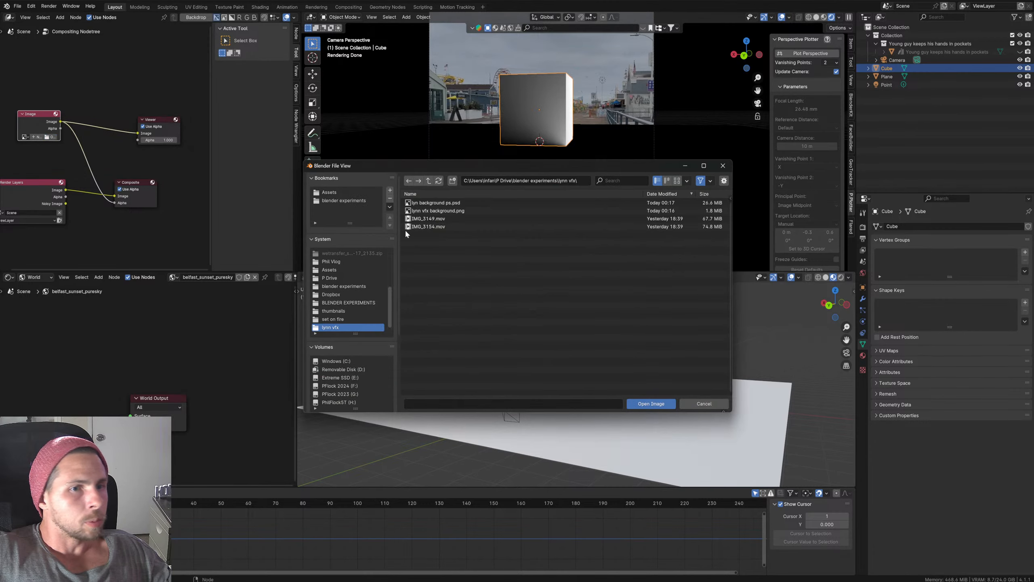
click(436, 212)
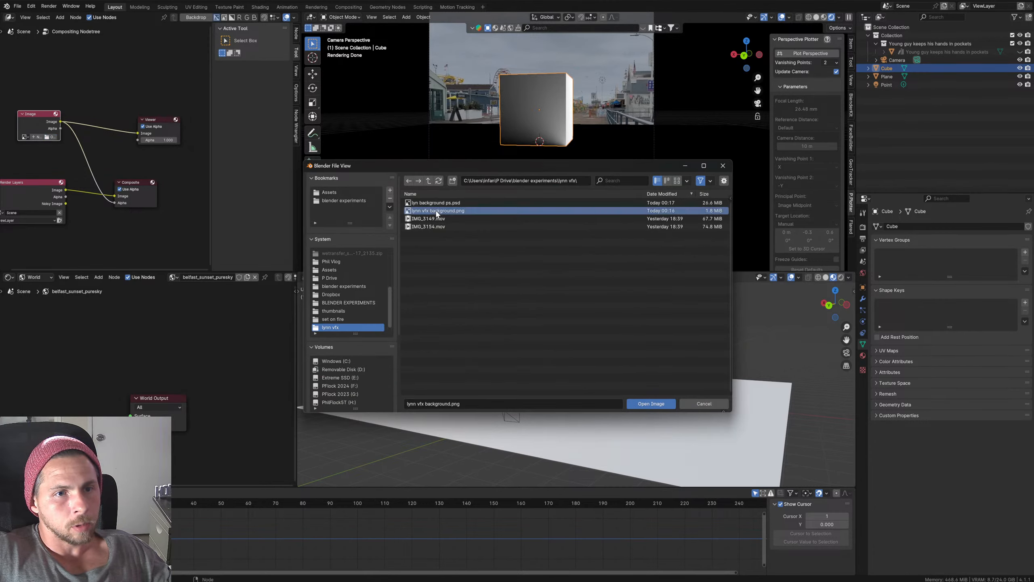
double_click(436, 212)
middle_drag(78, 115, 110, 126)
middle_drag(141, 123, 95, 133)
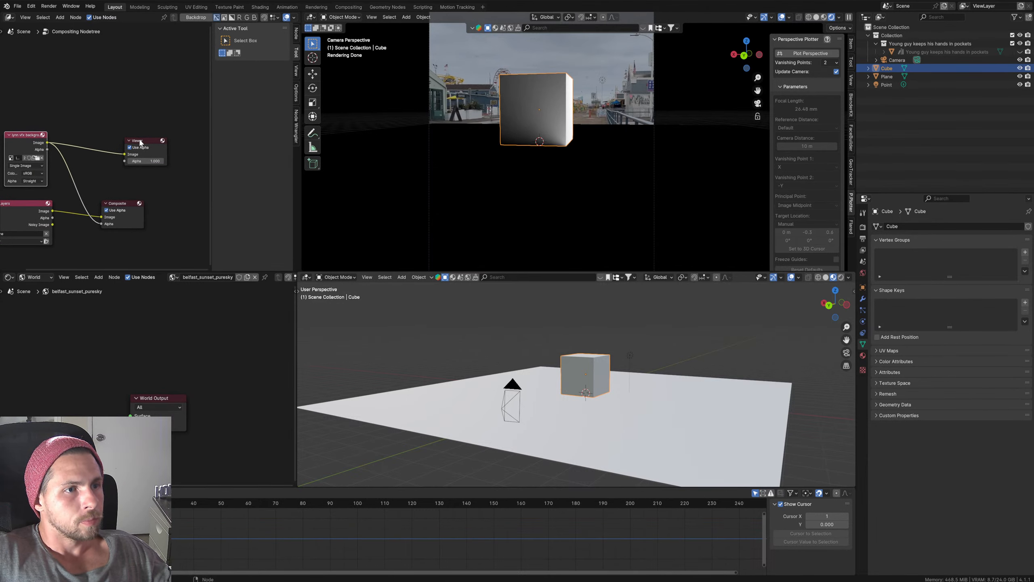
click(839, 18)
click(871, 141)
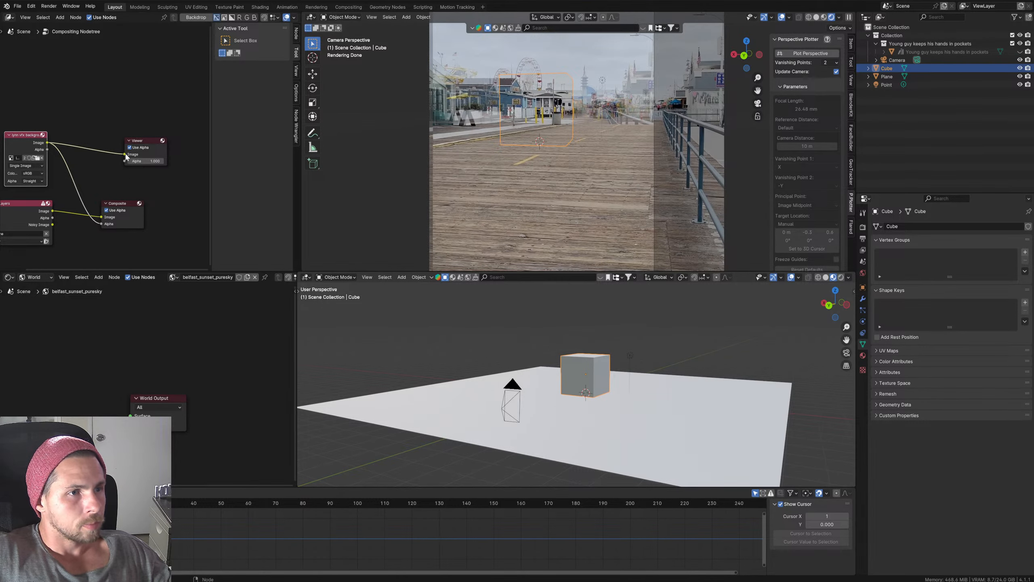
Step: Relink the Viewer node with the Render Layers image in its Image input and the background image in its Alpha input
drag(125, 155, 112, 156)
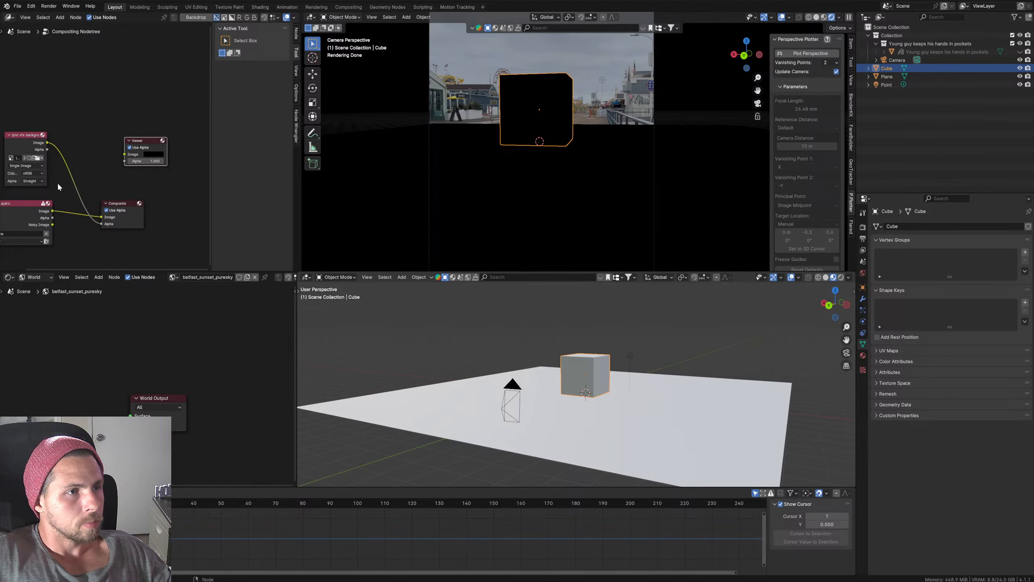
drag(52, 211, 125, 154)
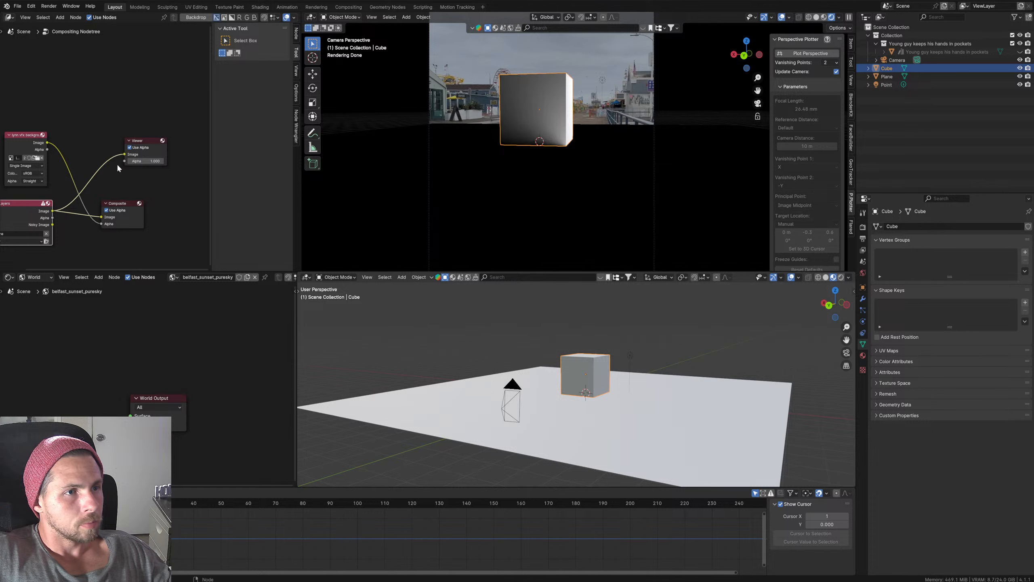
middle_drag(118, 173, 162, 181)
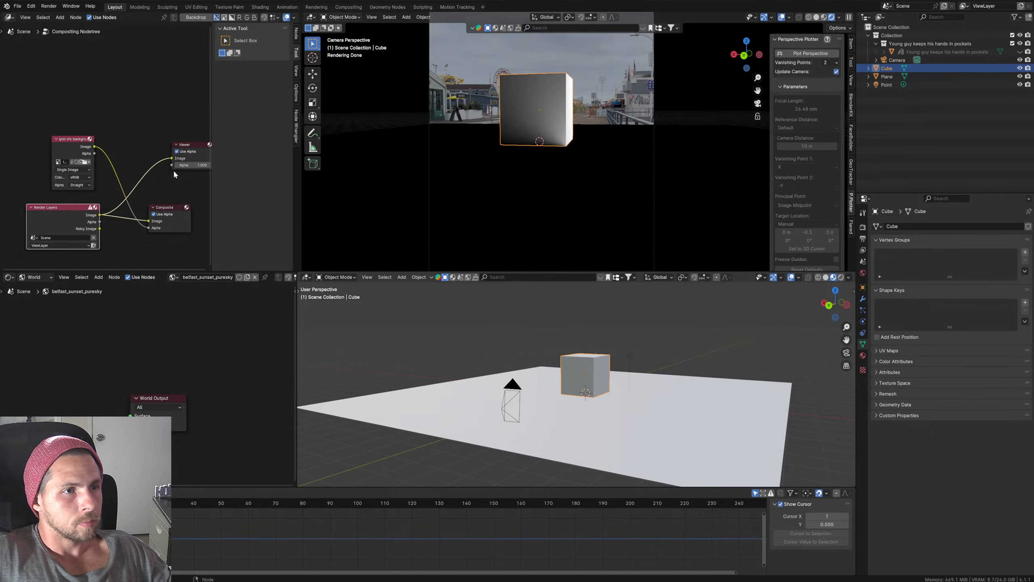
drag(94, 154, 172, 166)
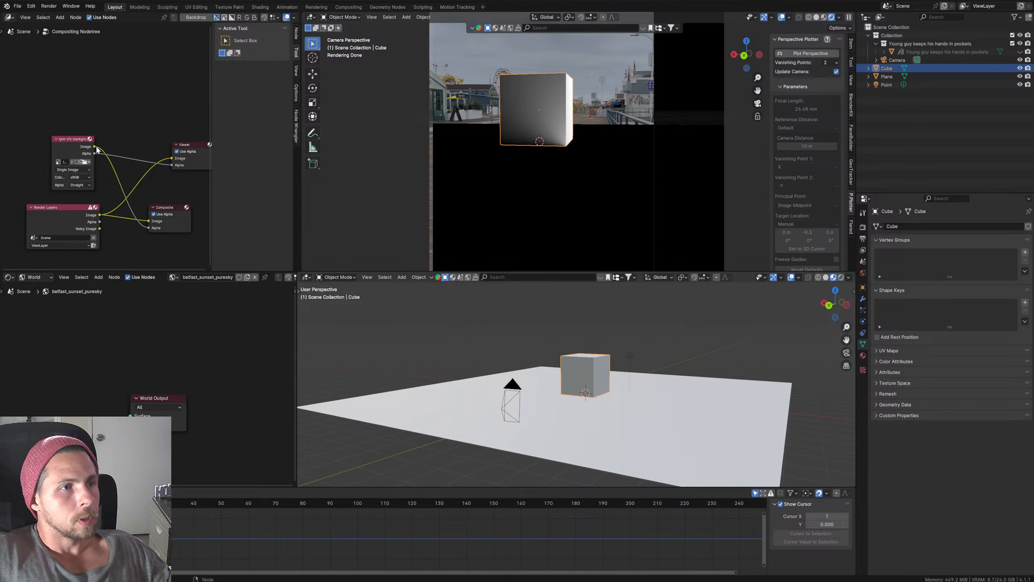
drag(95, 146, 172, 163)
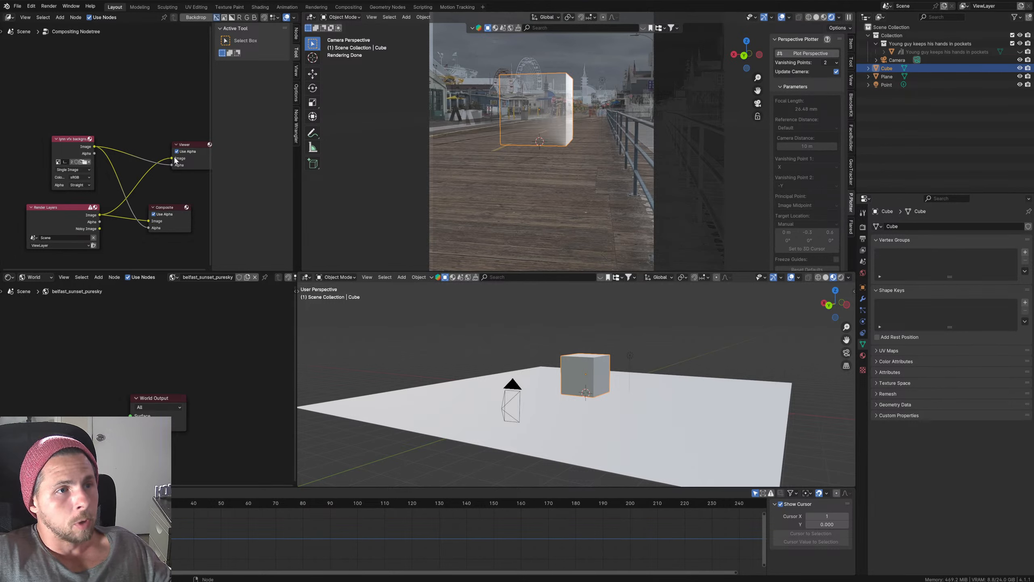
Step: Delete the Viewer node, try a Mix node, and cut the background image's link to the Composite node's Alpha
click(188, 149)
key(Delete)
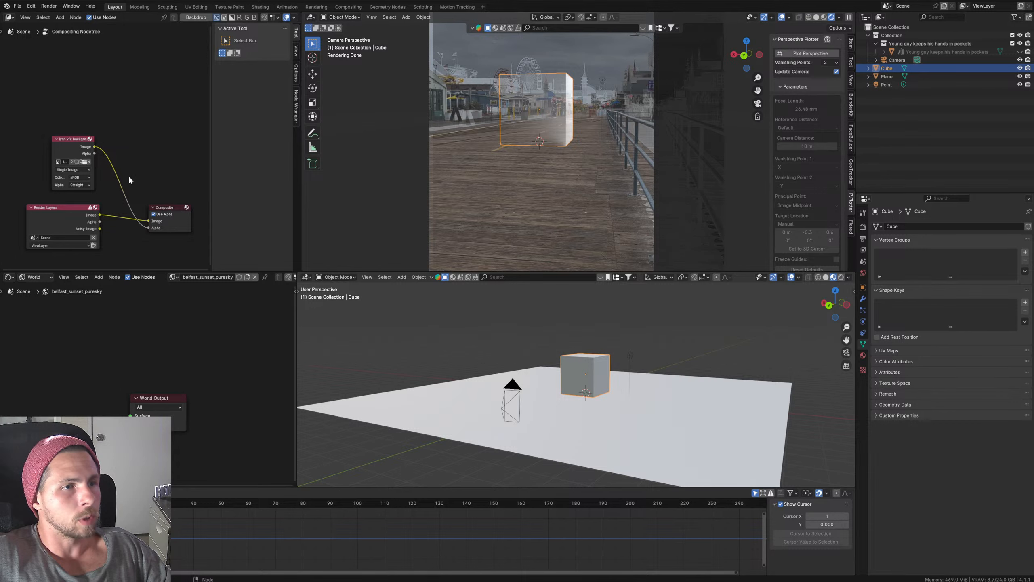
ctrl+shift+right_drag(106, 190, 151, 164)
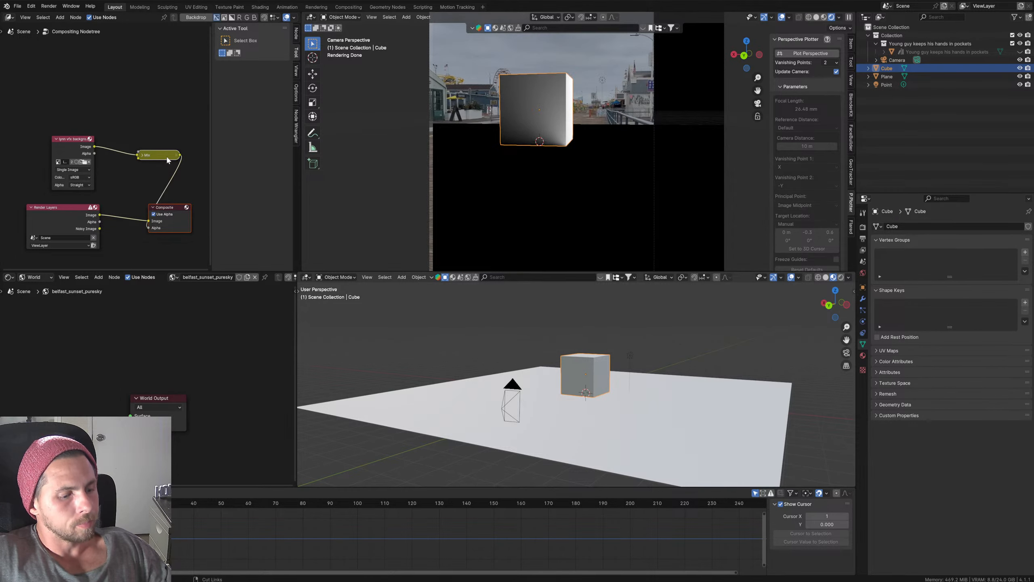
key(ctrl+x)
ctrl+right_drag(107, 173, 116, 170)
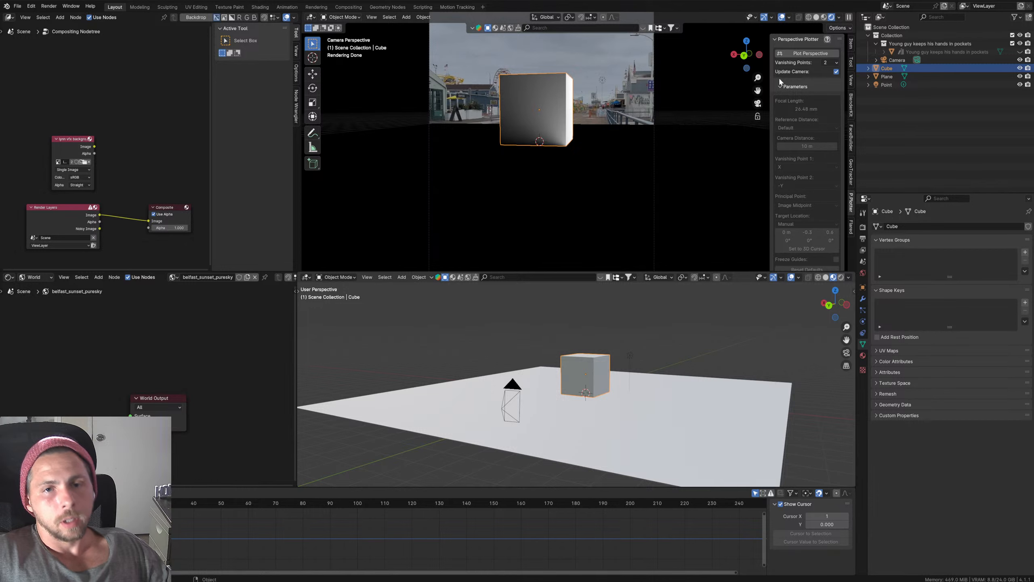
Step: Resume perspective plotting in Material Preview shading and hide the ground plane and the cube
click(804, 53)
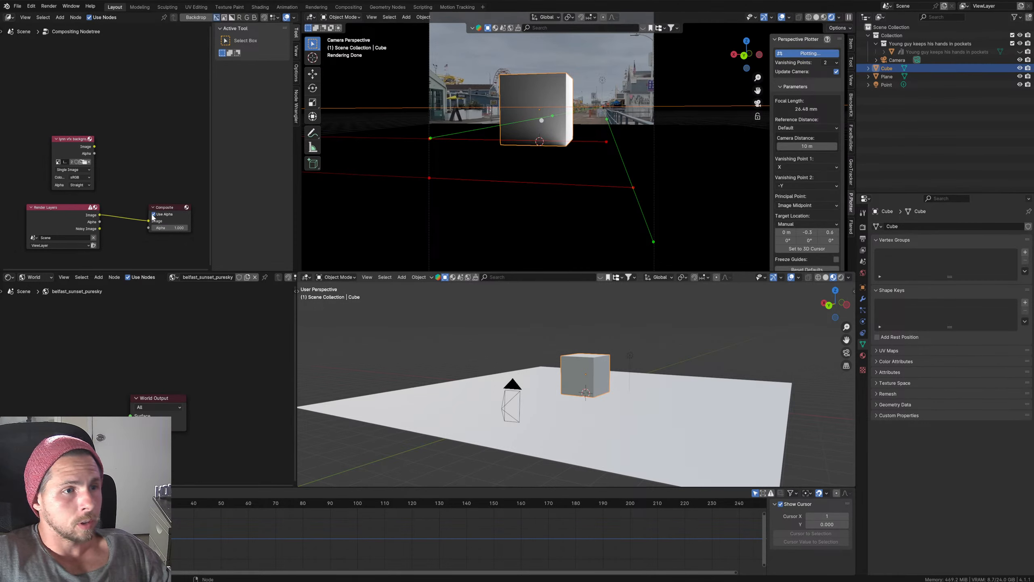
click(826, 17)
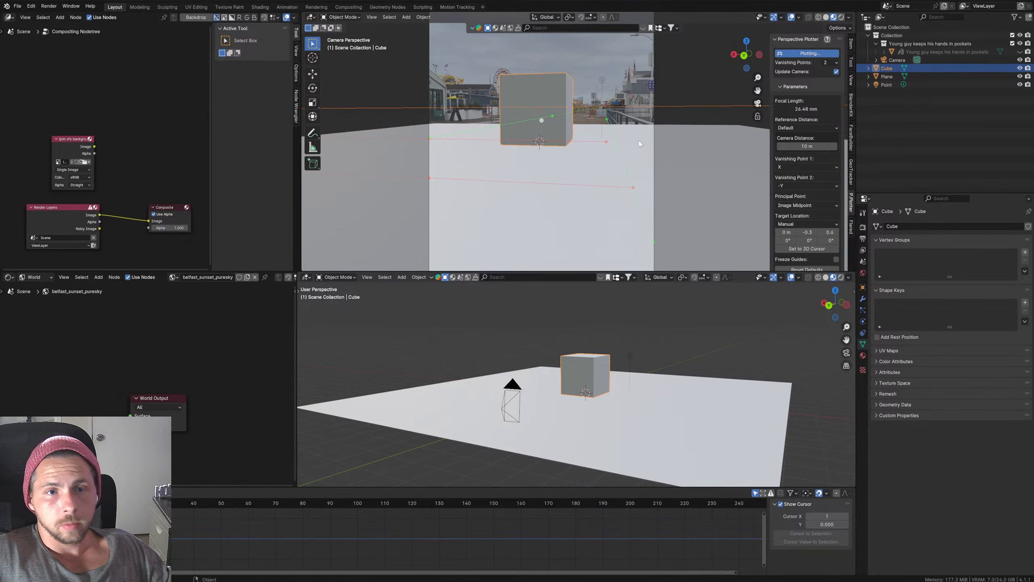
click(663, 173)
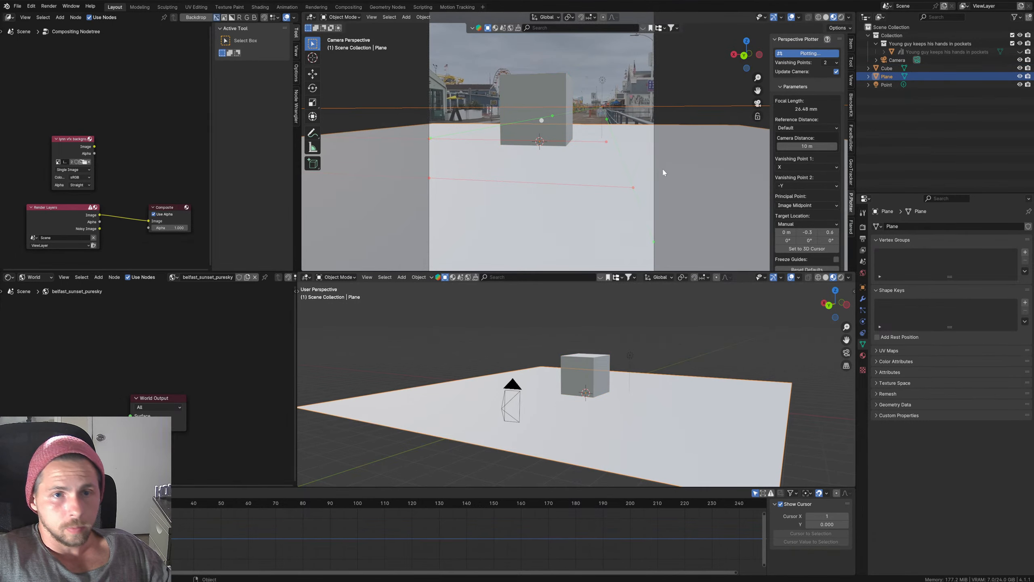
click(1019, 76)
click(887, 68)
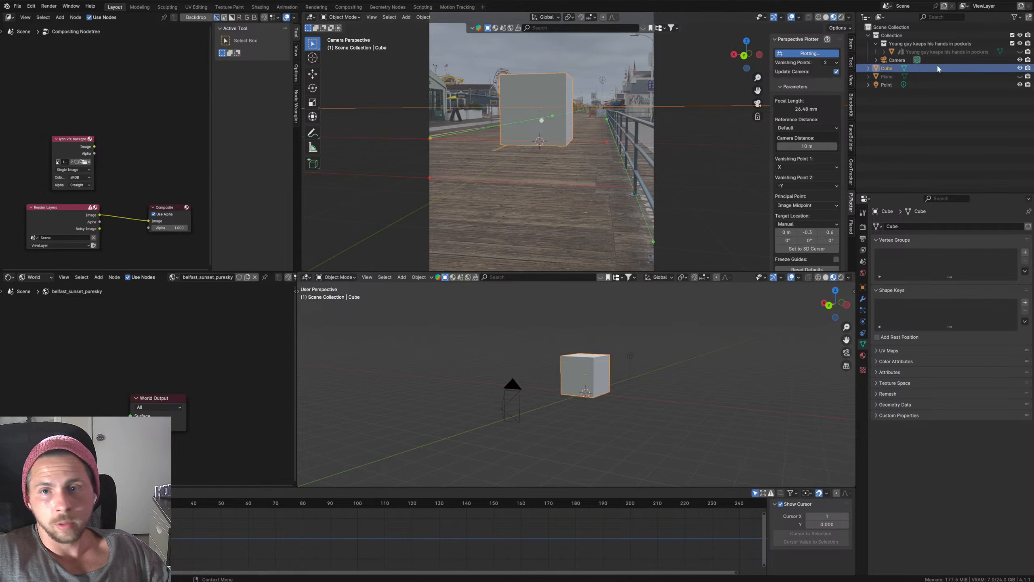
click(1020, 68)
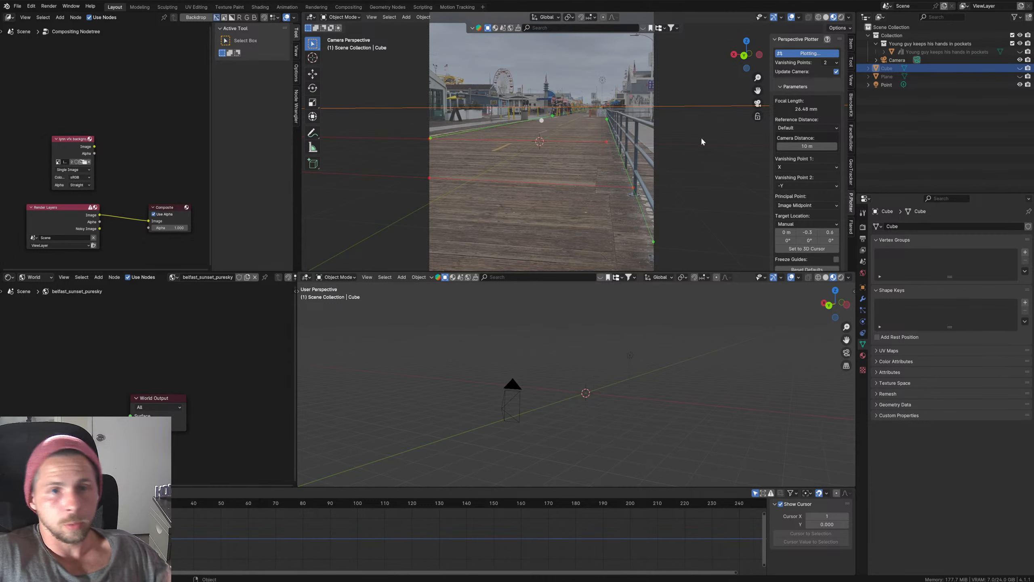
Step: Set the Perspective Plotter to 3 vanishing points and place a blue vertical guide along the near railing post in the camera view
click(829, 62)
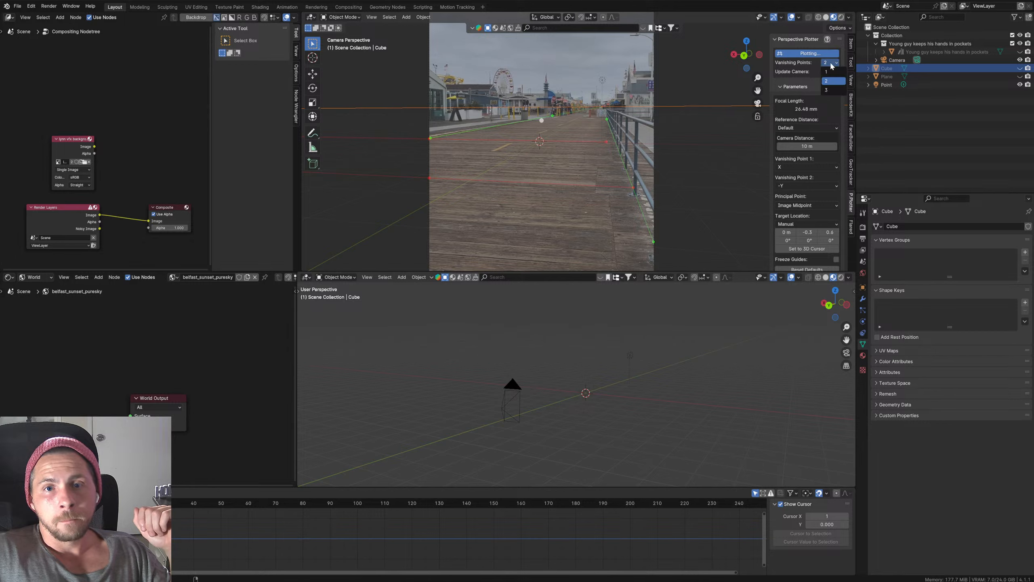
click(832, 89)
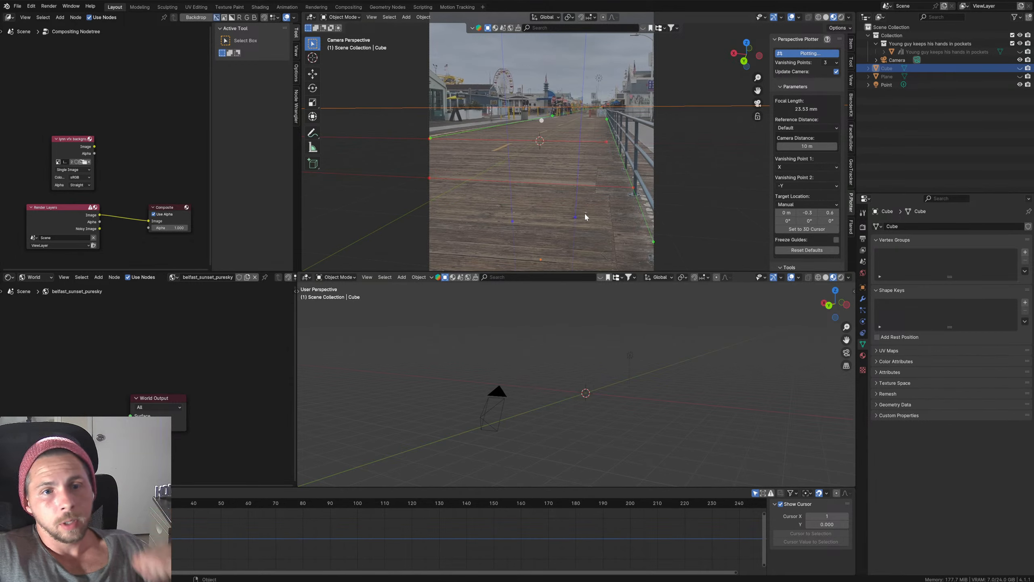
drag(582, 215, 630, 193)
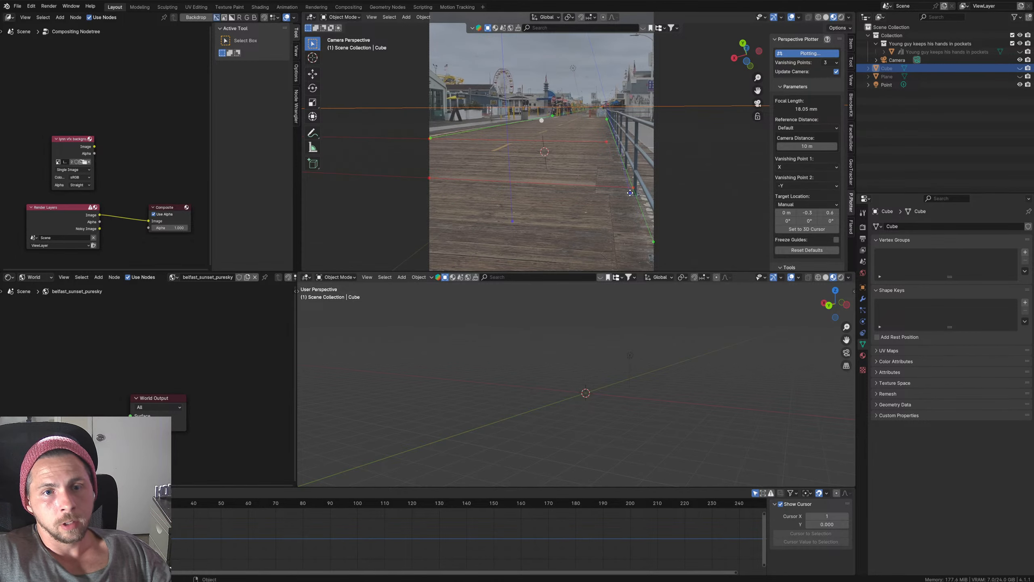
scroll(611, 73, down, 1)
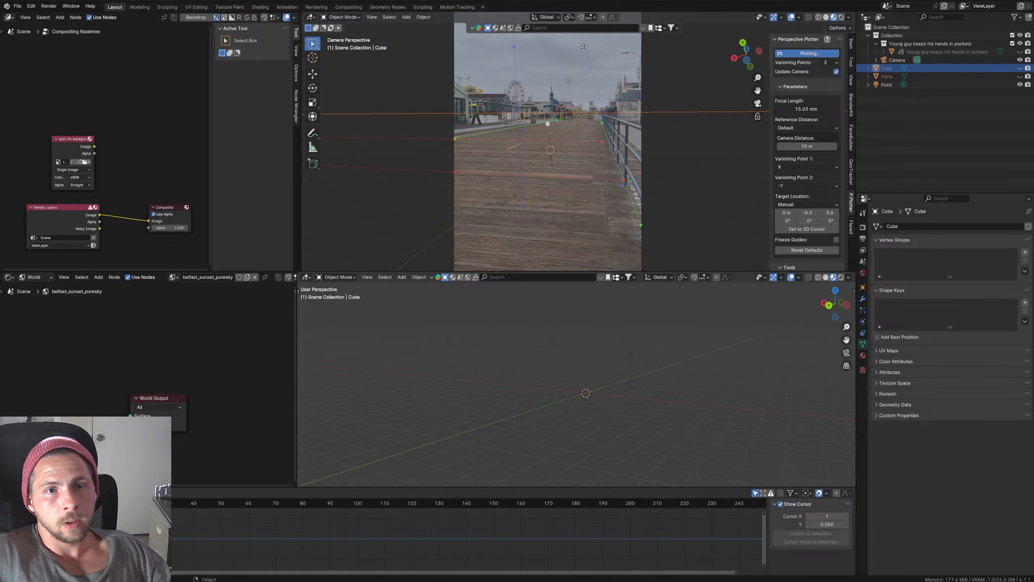
drag(583, 47, 627, 127)
scroll(627, 127, up, 3)
middle_drag(636, 141, 550, 124)
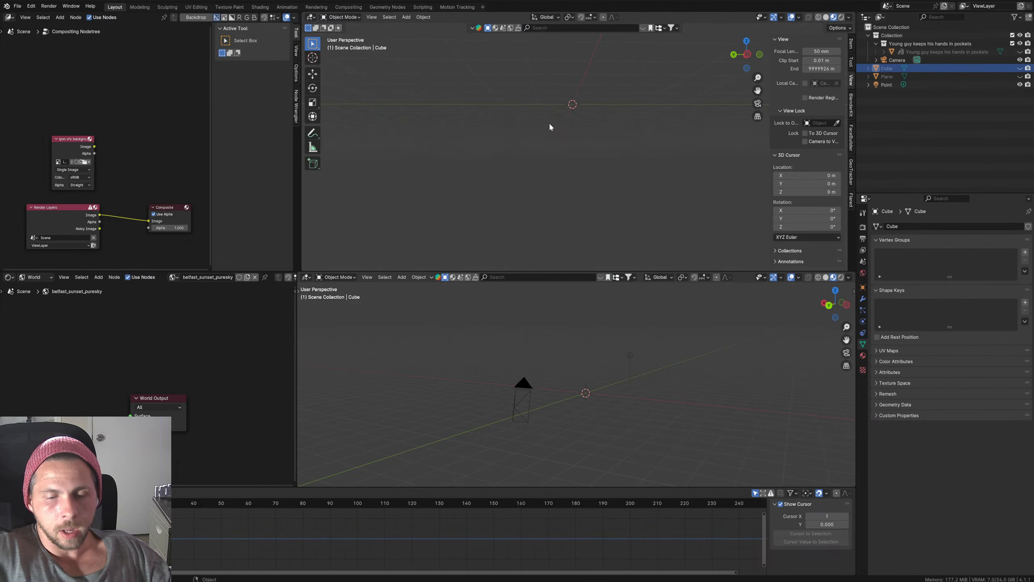
key(KP_0)
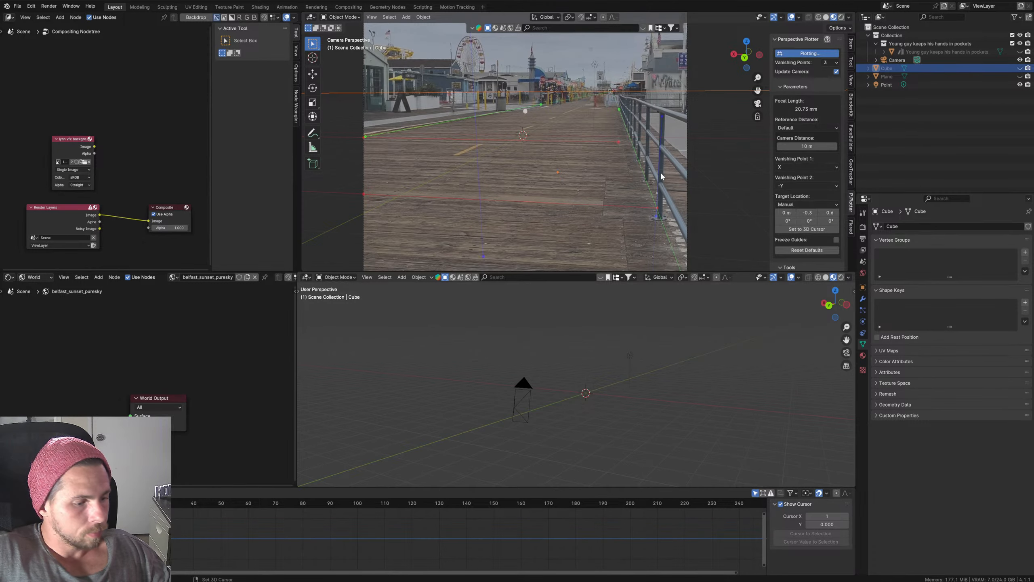
Step: Align both ends of the blue vertical guide with the near railing post, from the handrail down to its base plate
scroll(661, 177, up, 6)
scroll(515, 110, down, 3)
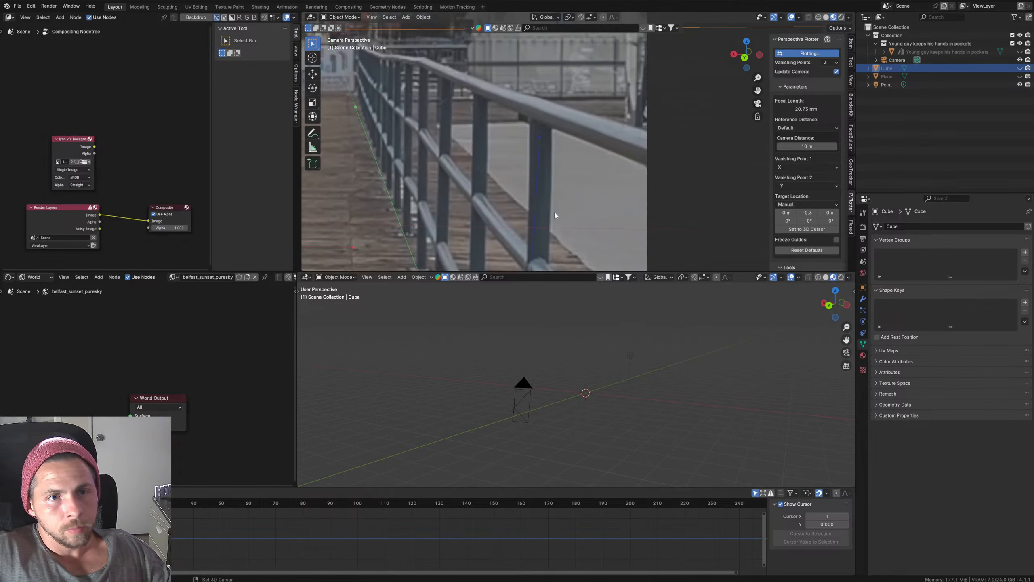
scroll(539, 140, up, 2)
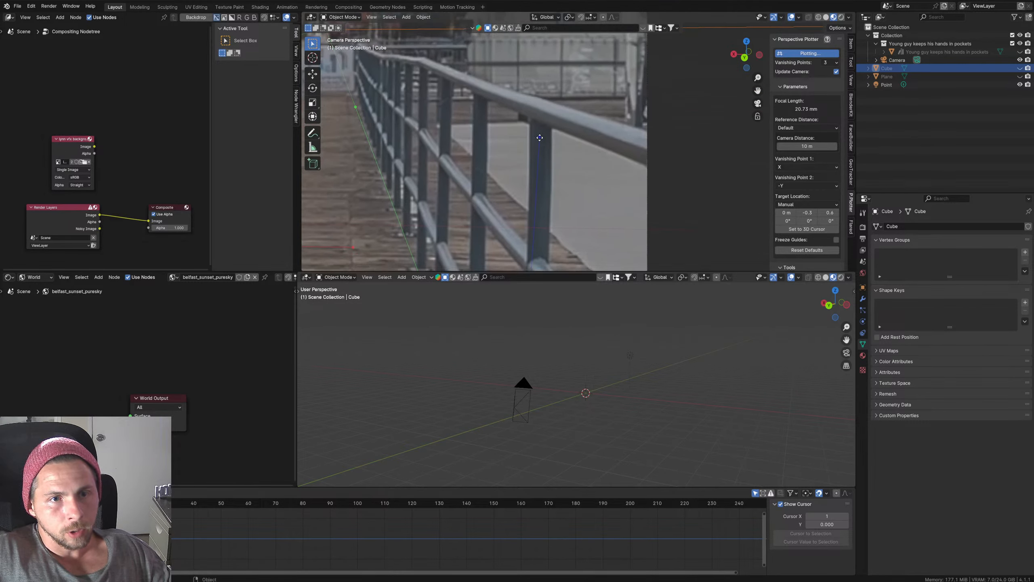
drag(540, 138, 529, 121)
shift+middle_drag(533, 177, 516, 82)
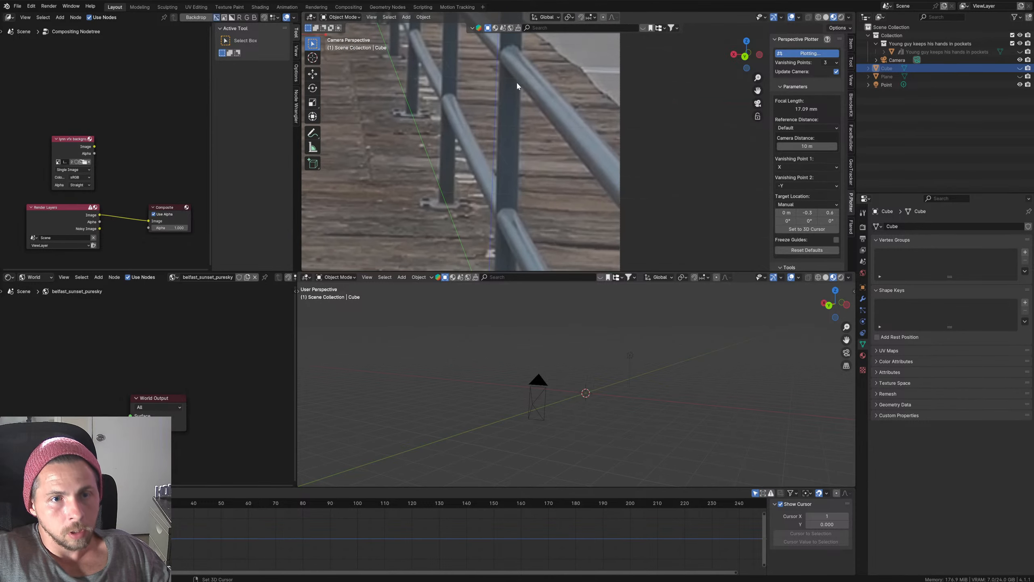
shift+middle_drag(510, 151, 511, 36)
shift+middle_drag(510, 124, 511, 76)
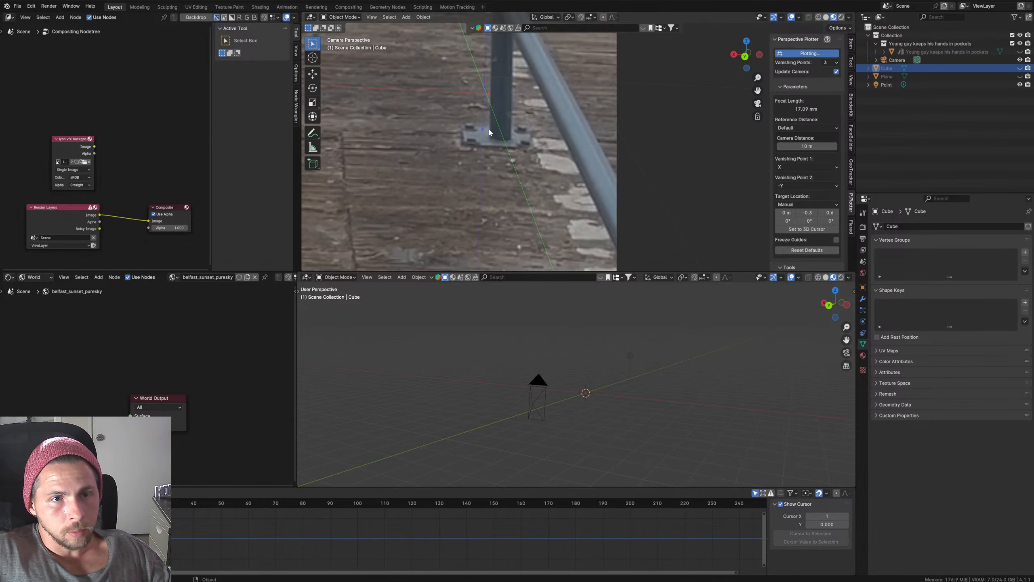
drag(482, 130, 487, 137)
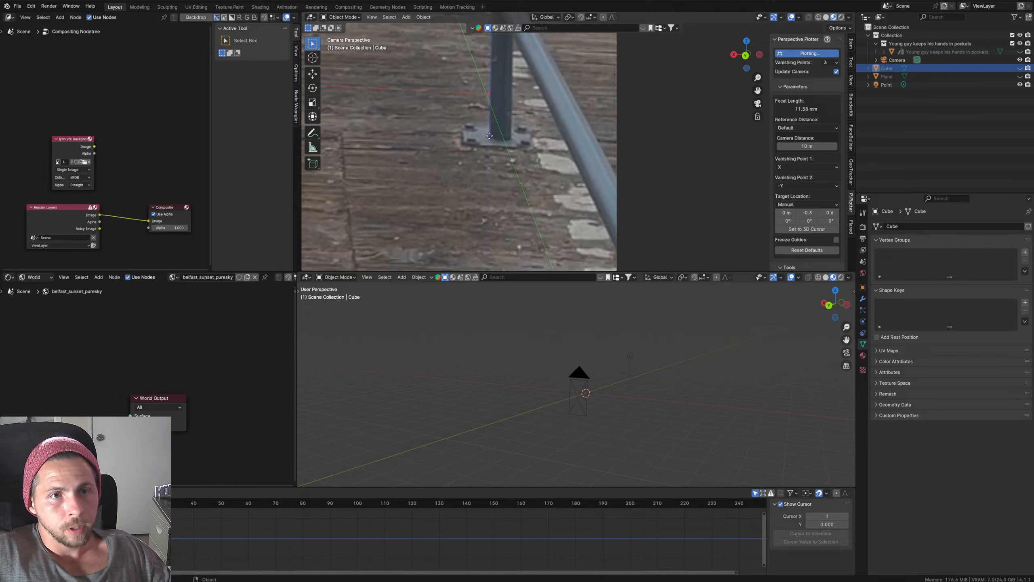
shift+middle_drag(514, 101, 512, 249)
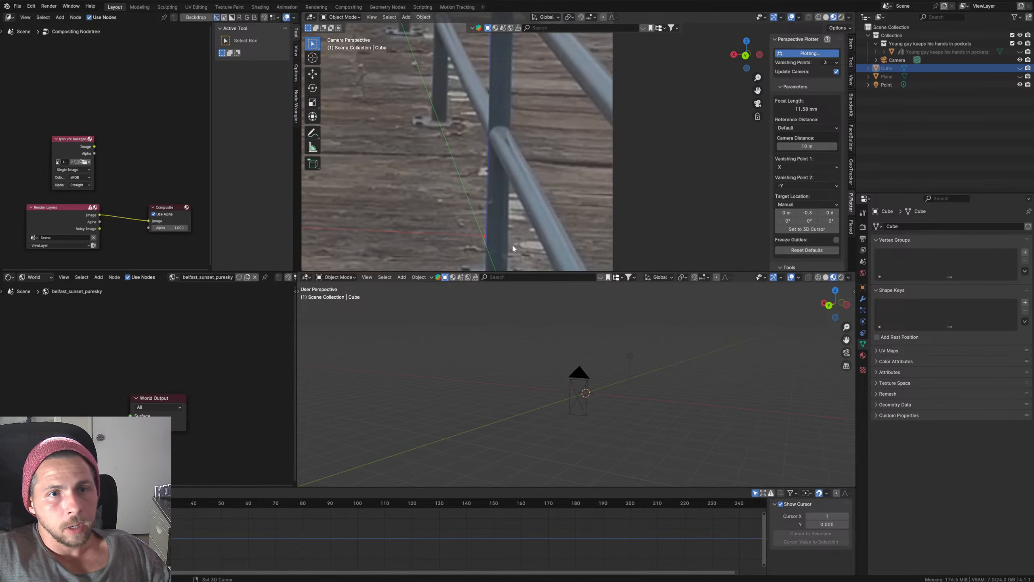
scroll(521, 222, down, 10)
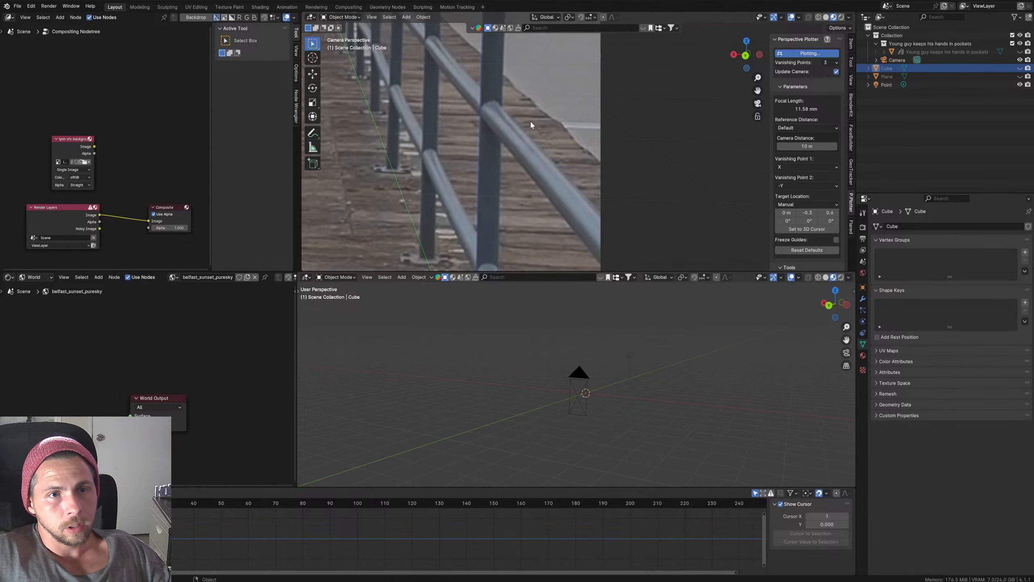
scroll(503, 203, down, 8)
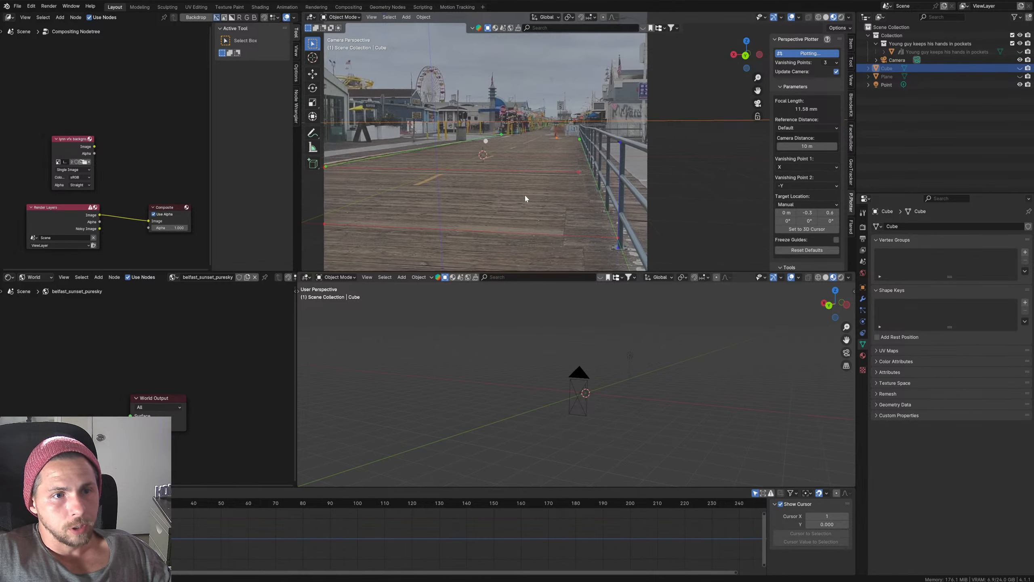
Step: Place the second blue vertical guide along the corner of the green building beside the seafood stand
drag(502, 225, 455, 129)
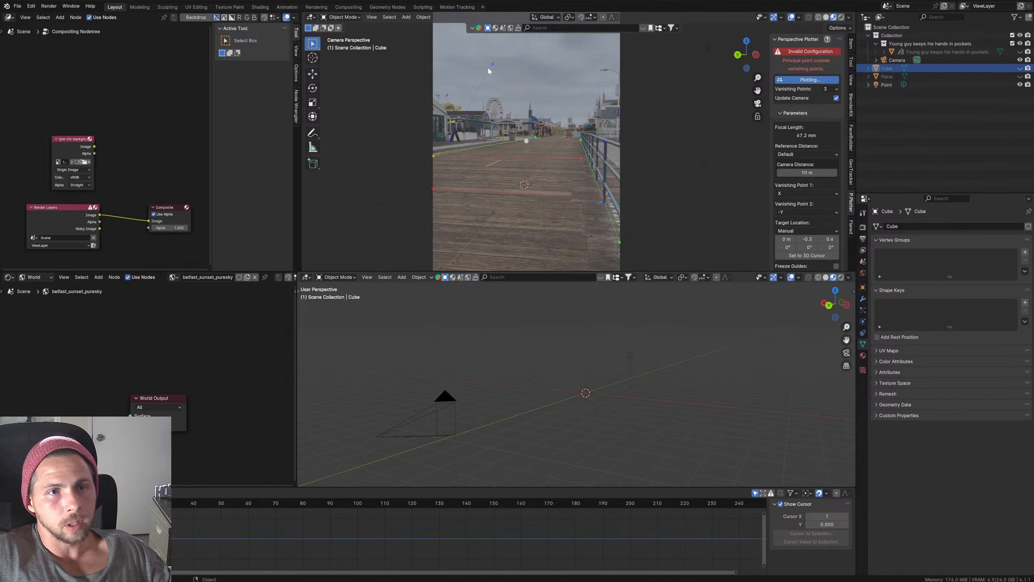
drag(493, 64, 447, 114)
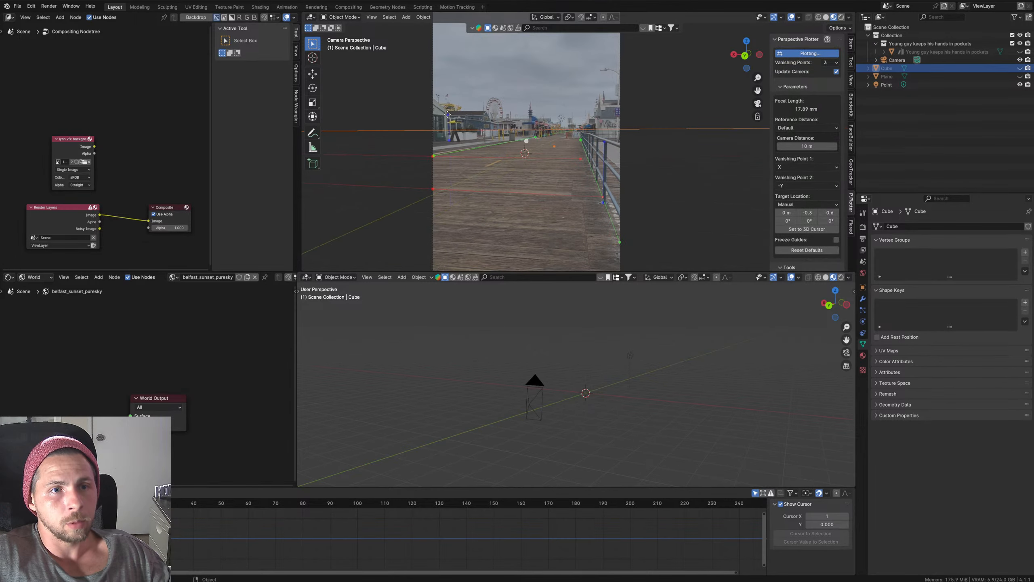
scroll(454, 133, up, 10)
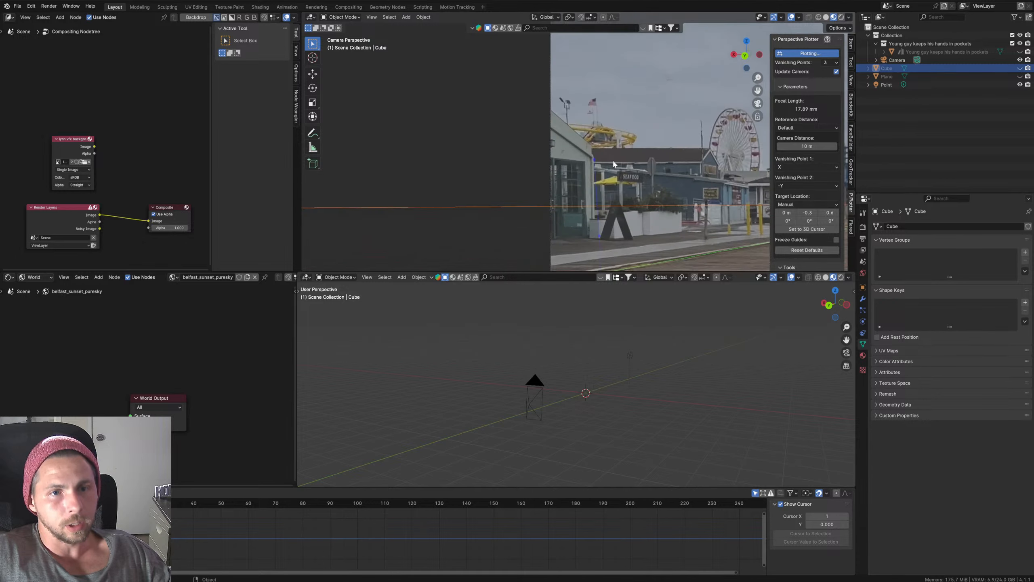
shift+middle_drag(625, 179, 566, 98)
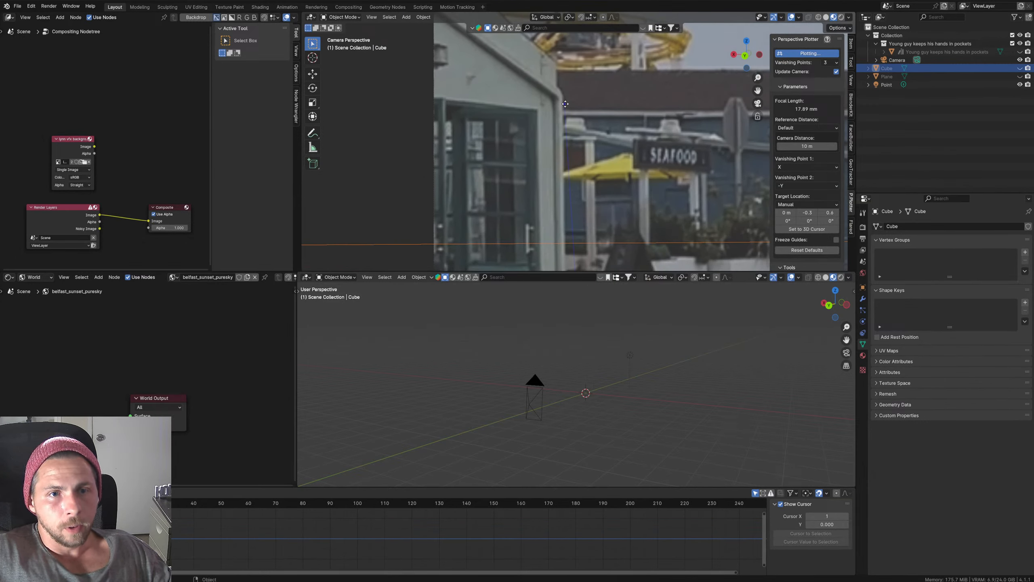
drag(567, 98, 564, 93)
shift+scroll(576, 121, down, 6)
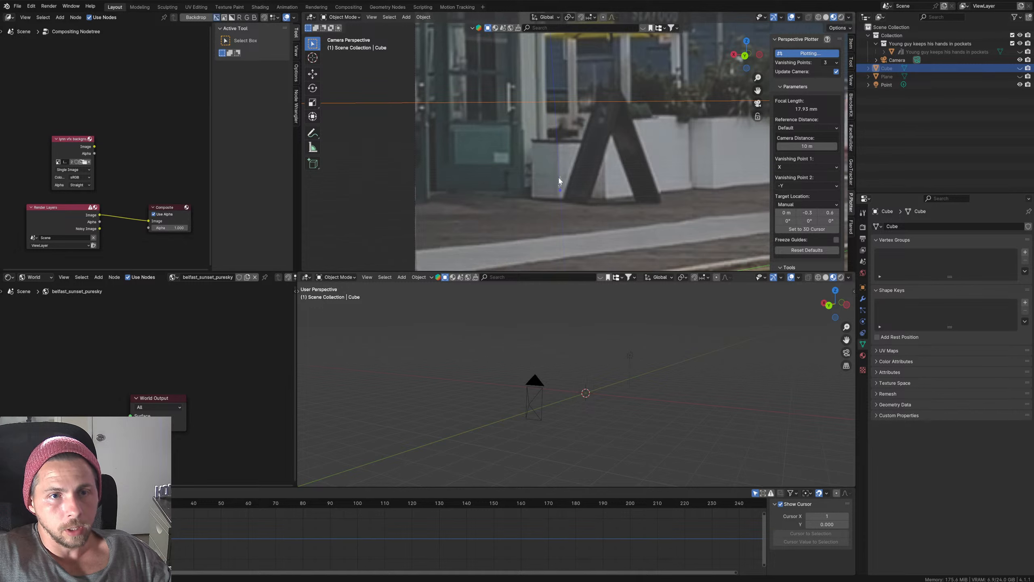
drag(560, 191, 547, 143)
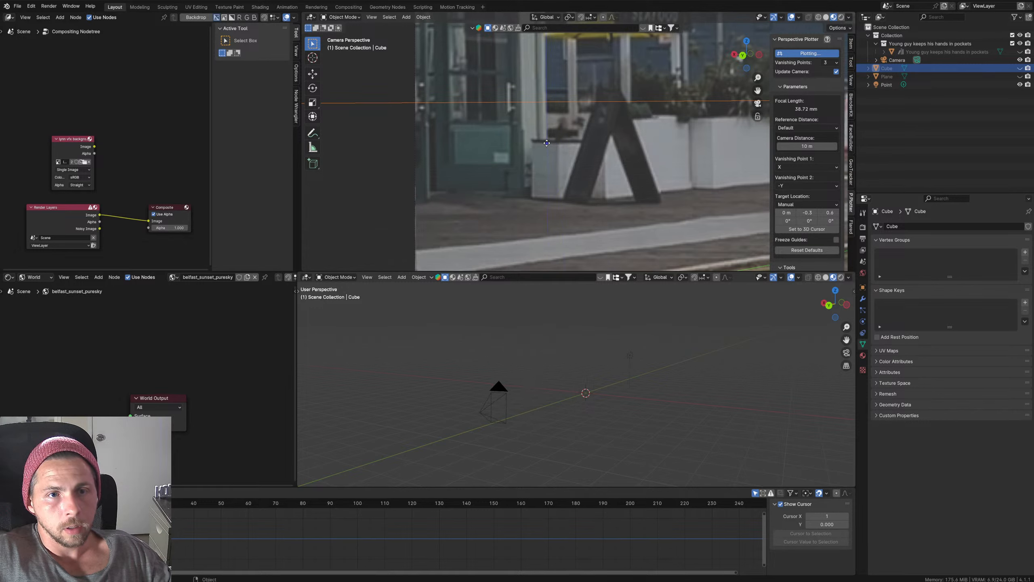
Step: Fine-tune the upper end of the second vertical guide so it sits on the outer edge of the green building's corner
scroll(572, 125, down, 5)
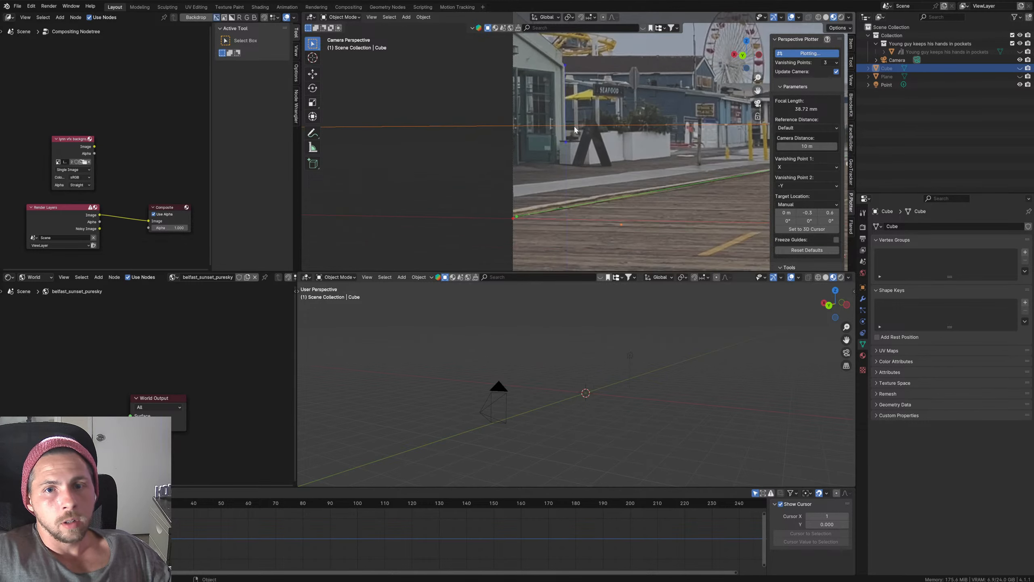
shift+middle_drag(582, 120, 584, 202)
shift+scroll(564, 129, up, 2)
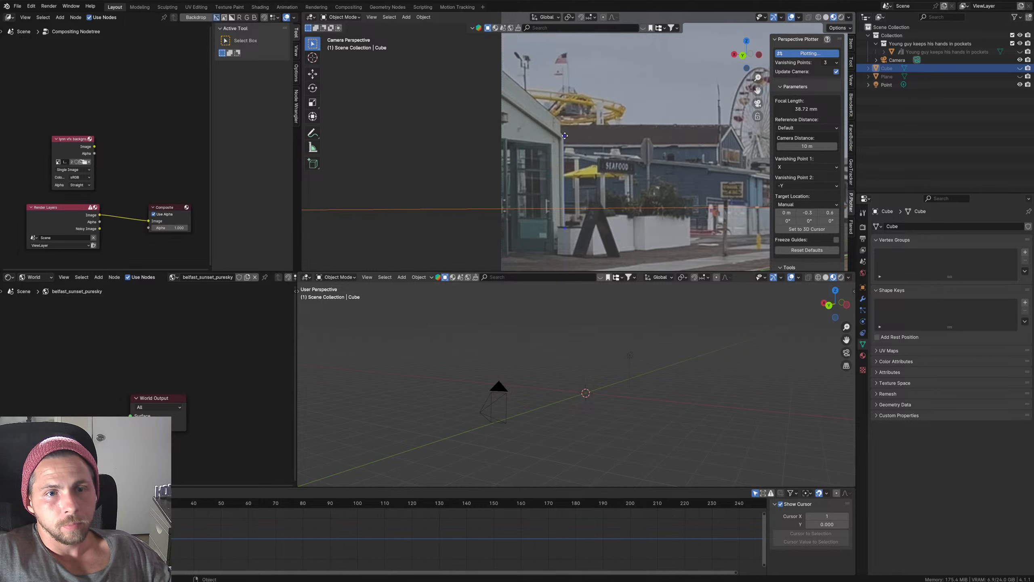
drag(565, 136, 566, 140)
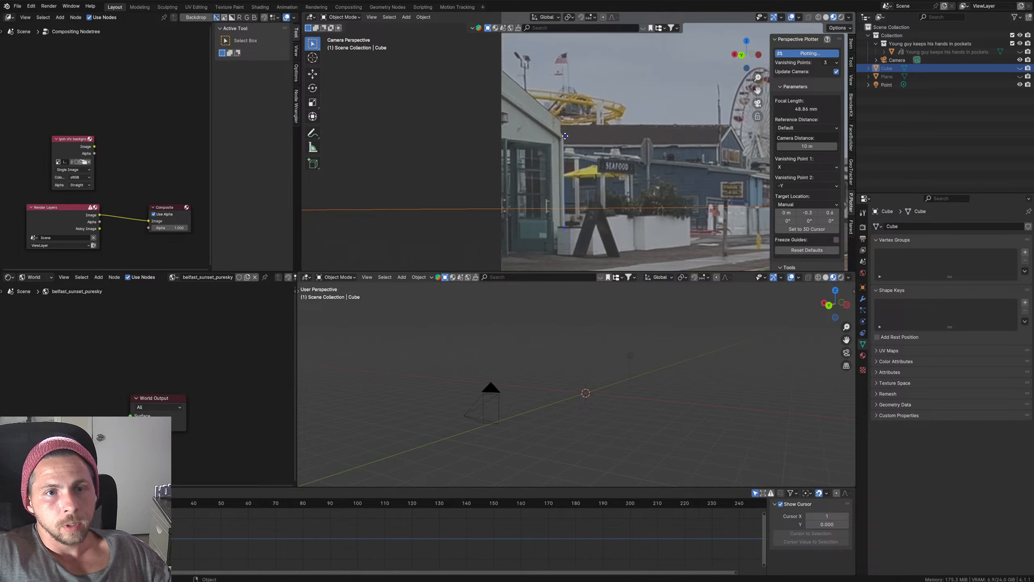
scroll(566, 142, up, 2)
scroll(566, 139, up, 5)
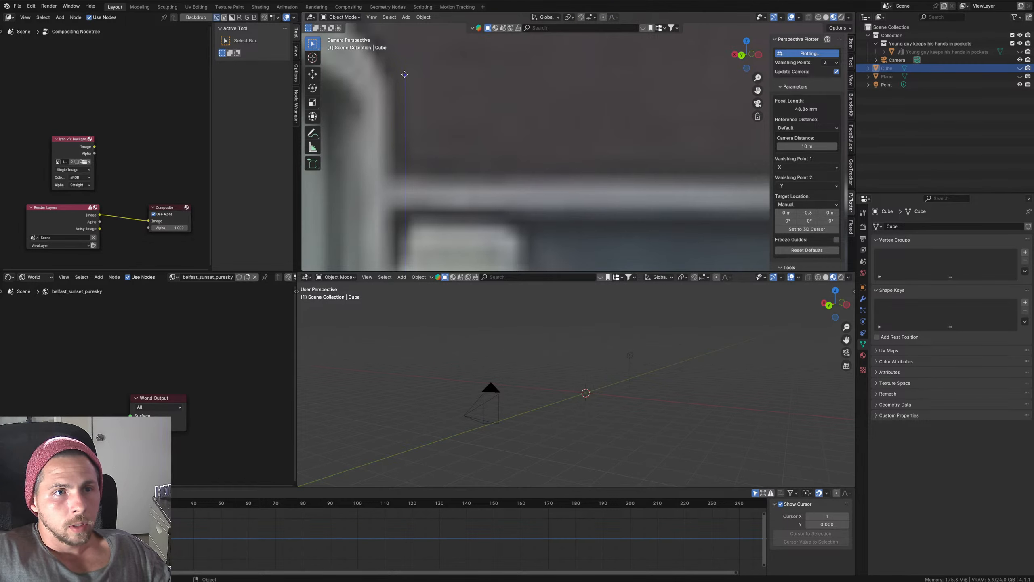
drag(406, 77, 396, 75)
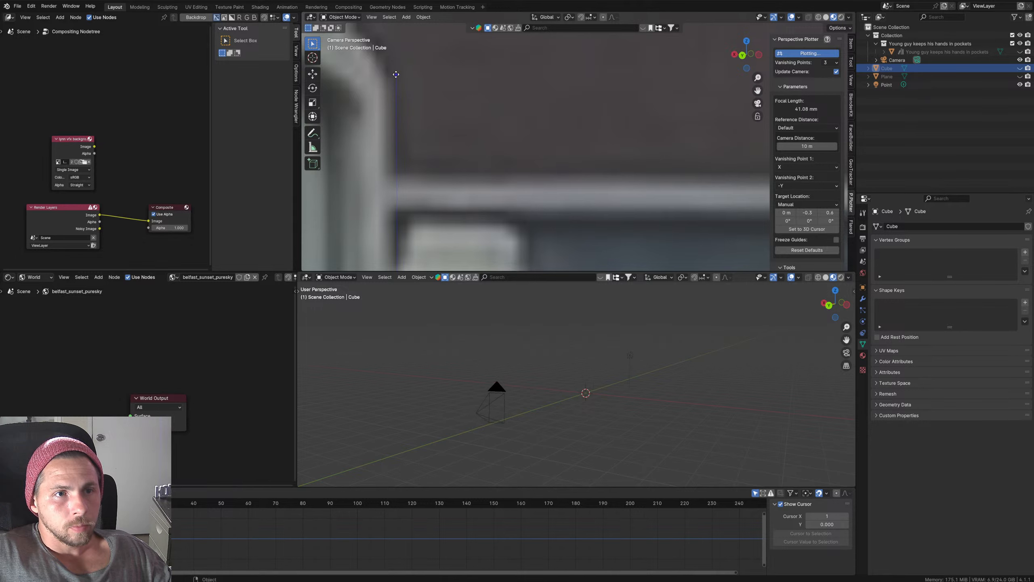
scroll(579, 363, down, 2)
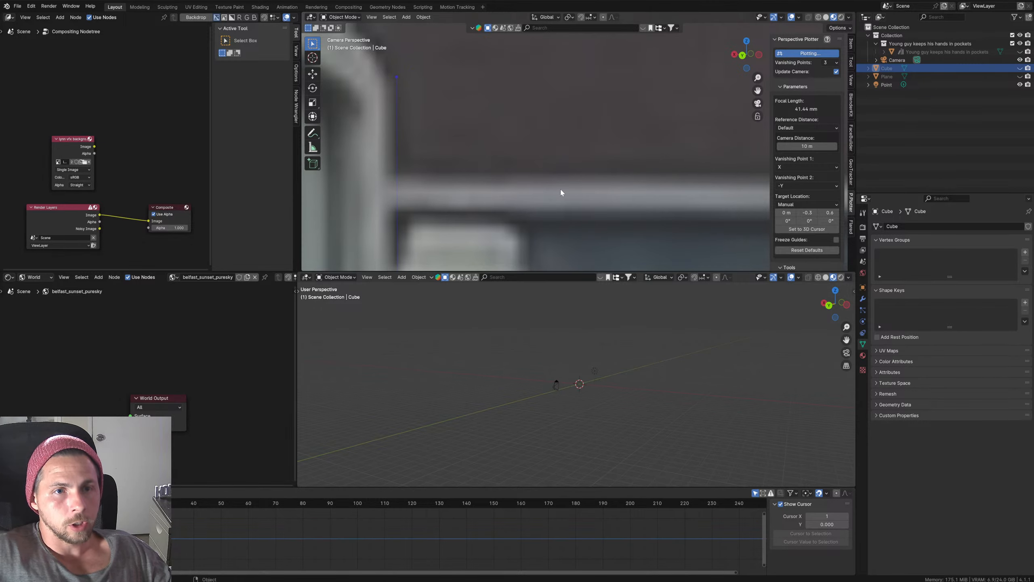
scroll(561, 191, down, 6)
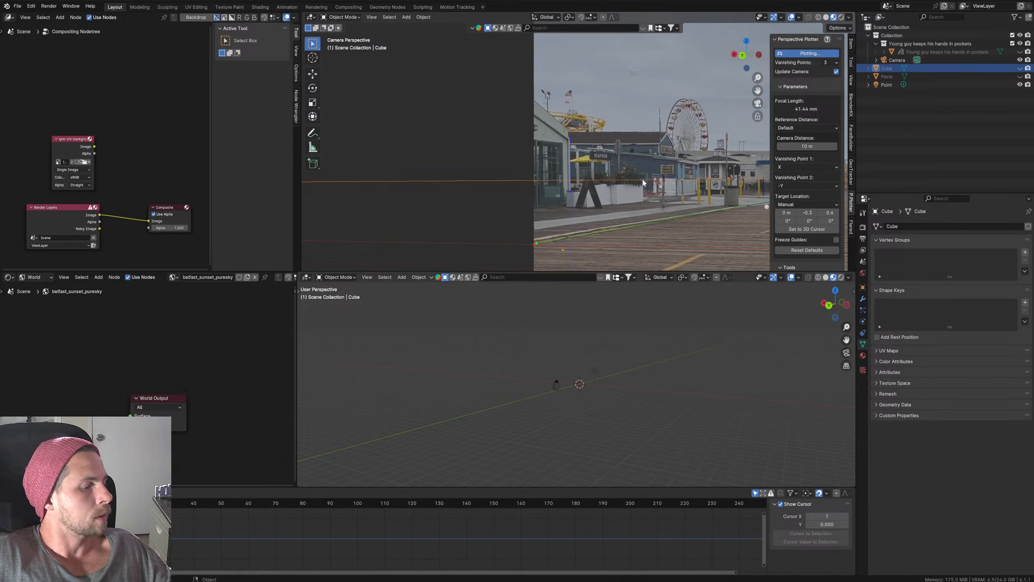
scroll(674, 173, down, 3)
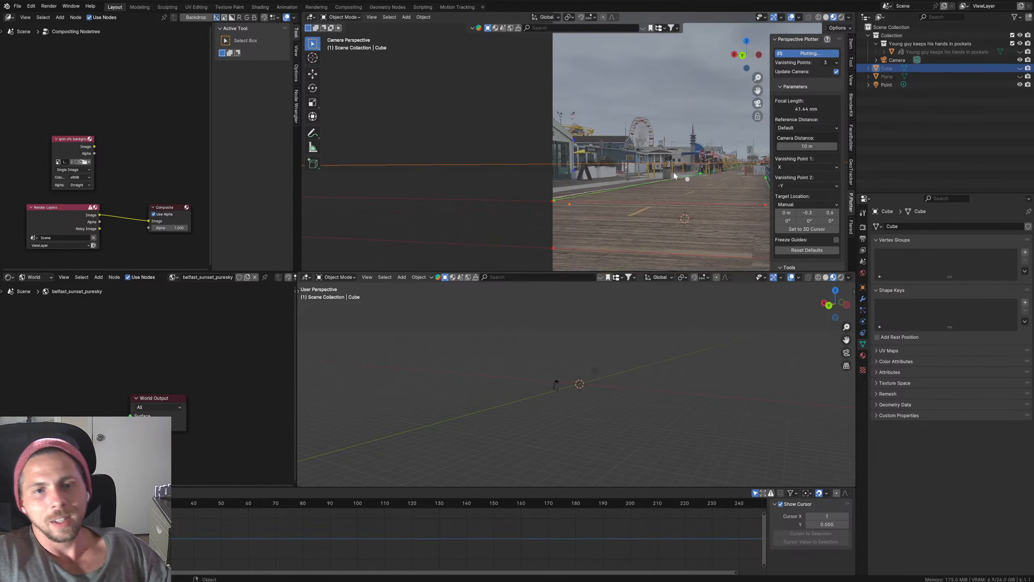
Step: Deselect the cube and finish plotting the perspective
key(n)
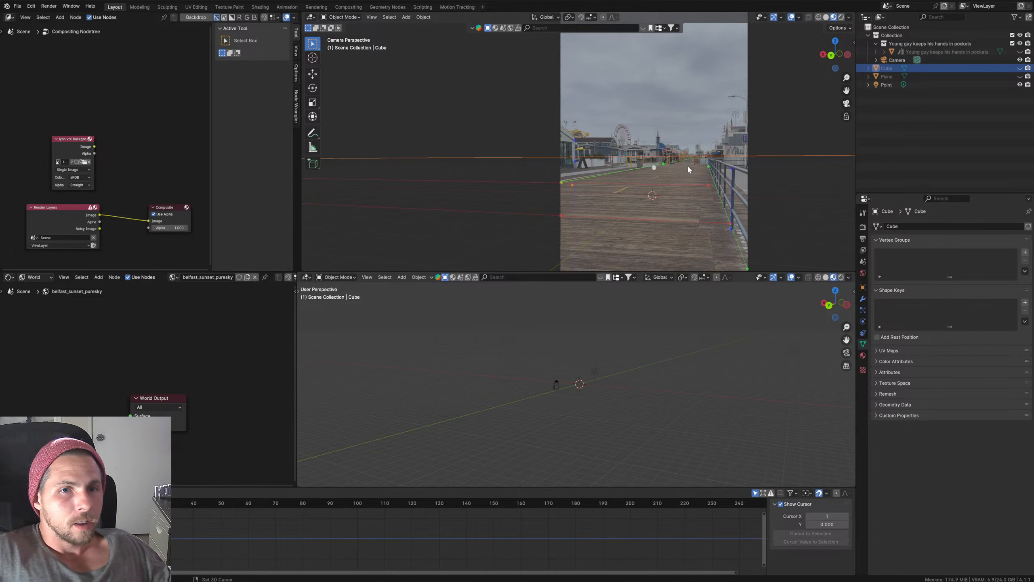
shift+middle_drag(687, 164, 589, 205)
scroll(611, 360, up, 3)
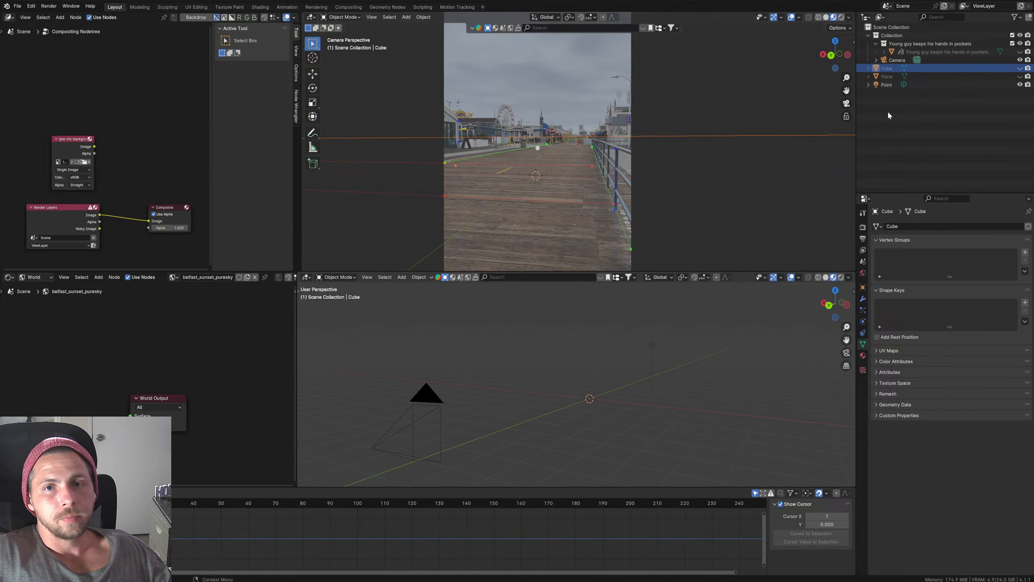
click(954, 150)
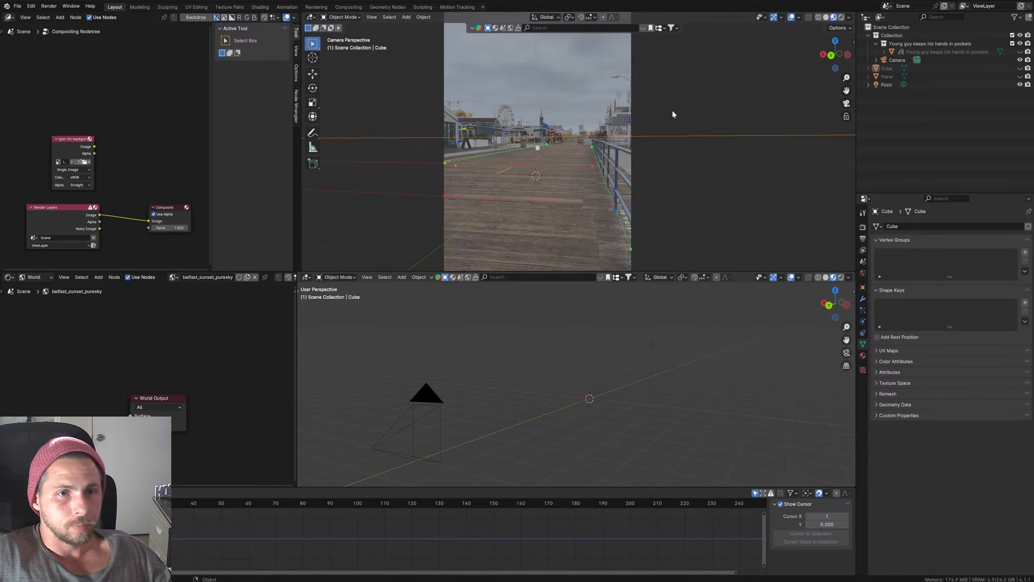
key(n)
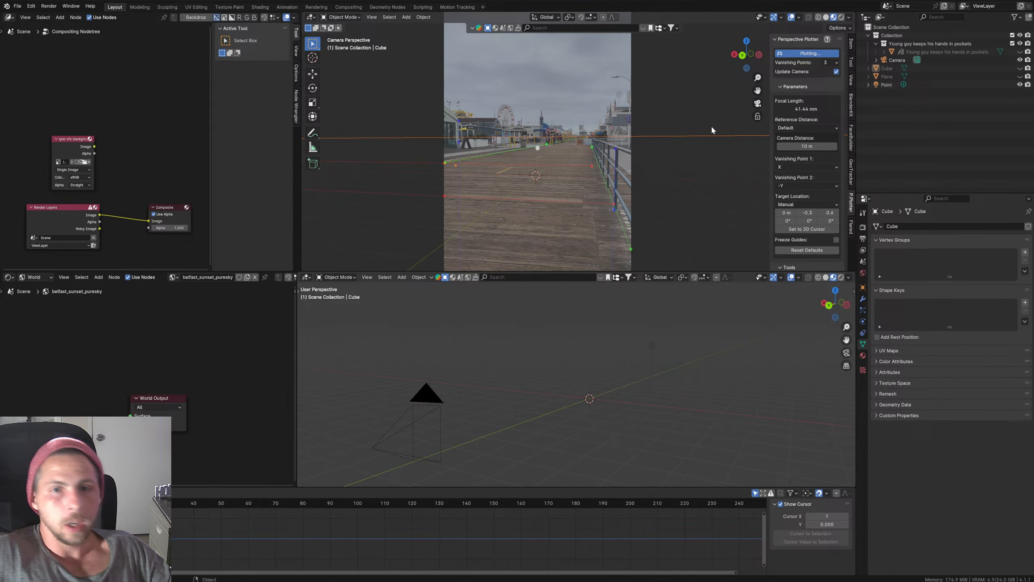
click(810, 56)
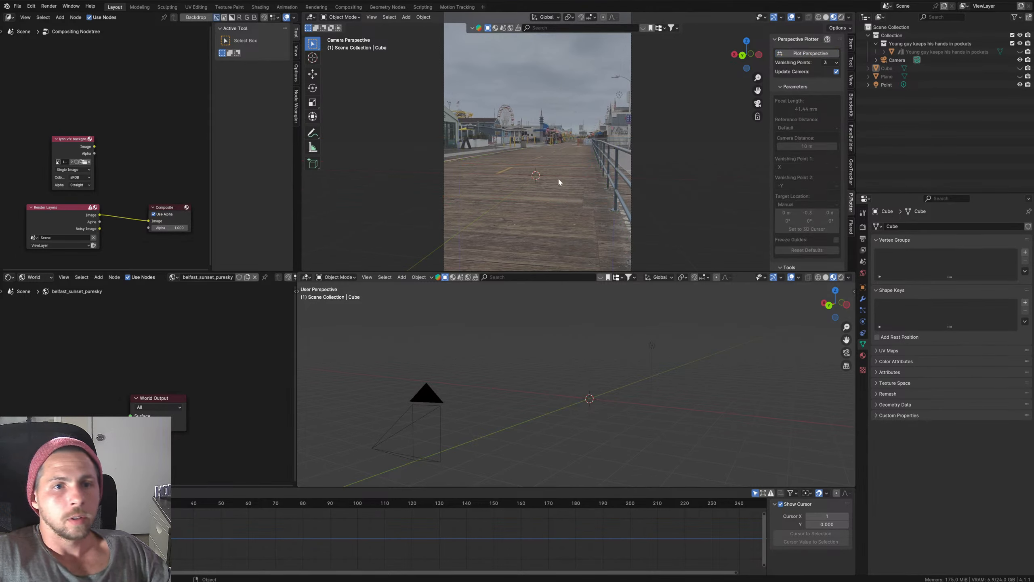
Step: Select the camera and examine its placement and tilt relative to the grid from several angles in the lower perspective viewport
middle_drag(399, 411, 635, 386)
scroll(694, 377, up, 3)
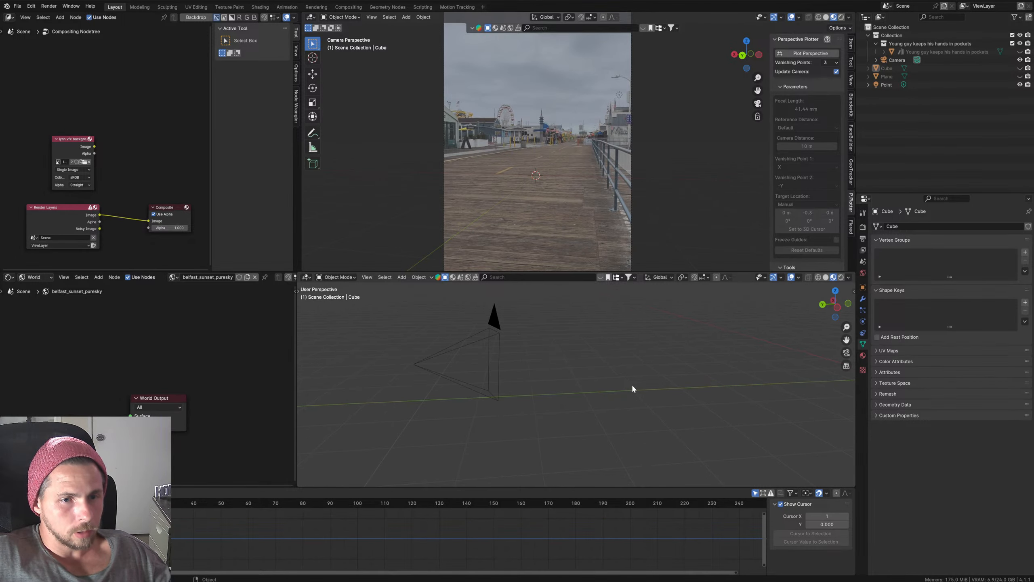
middle_drag(600, 307, 560, 372)
click(457, 323)
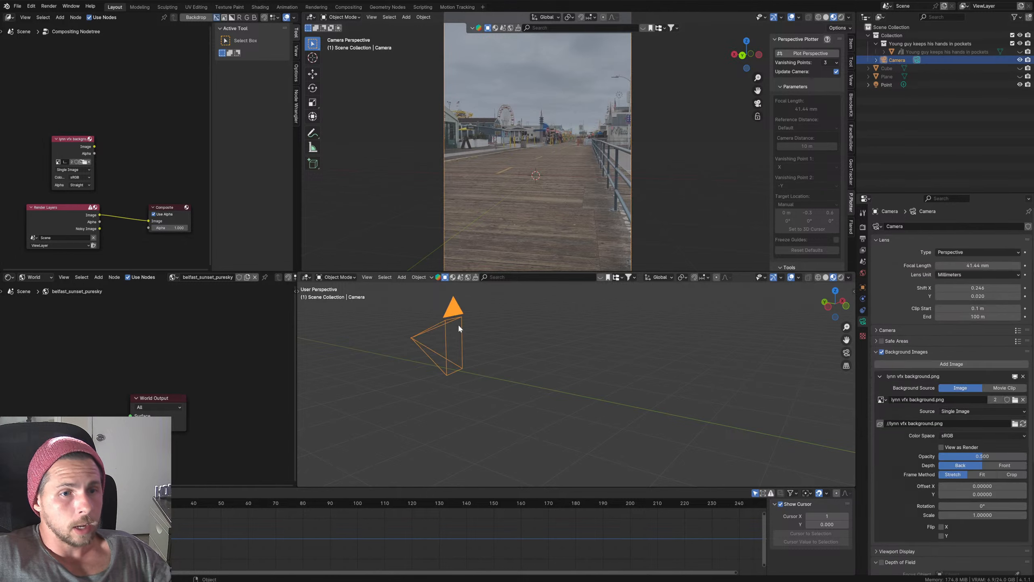
middle_drag(458, 323, 574, 362)
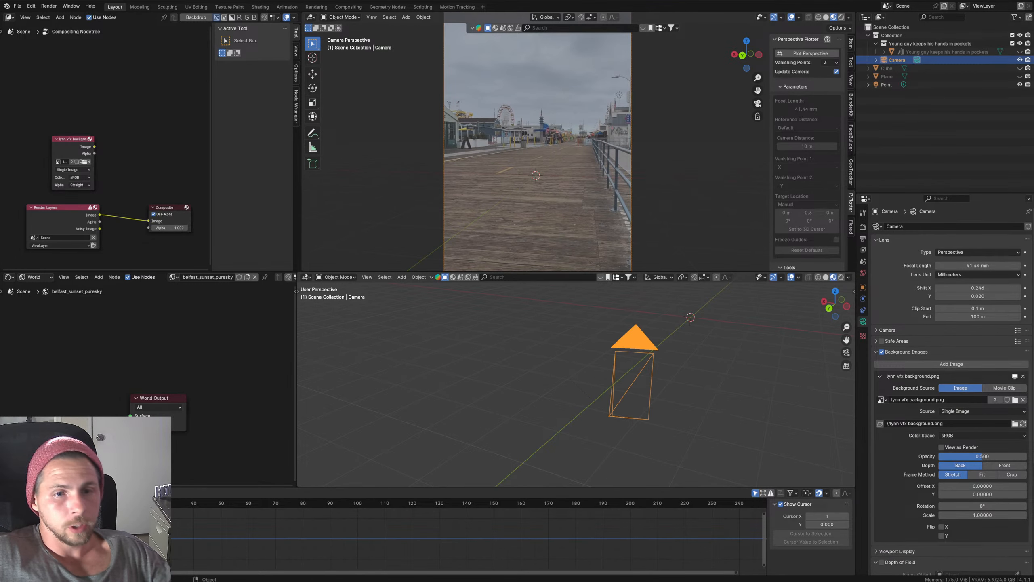
key(r)
key(Escape)
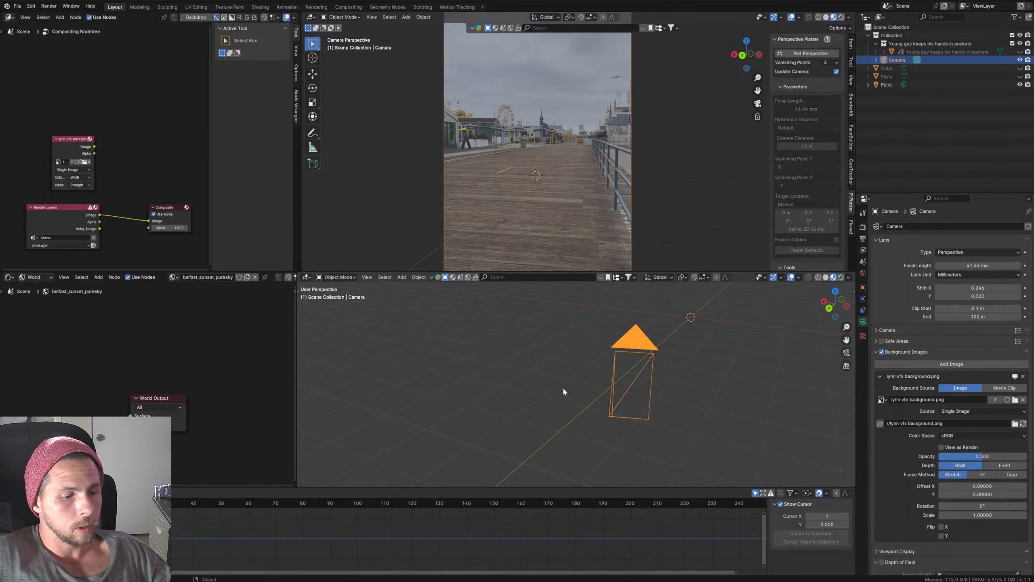
key(r)
key(Escape)
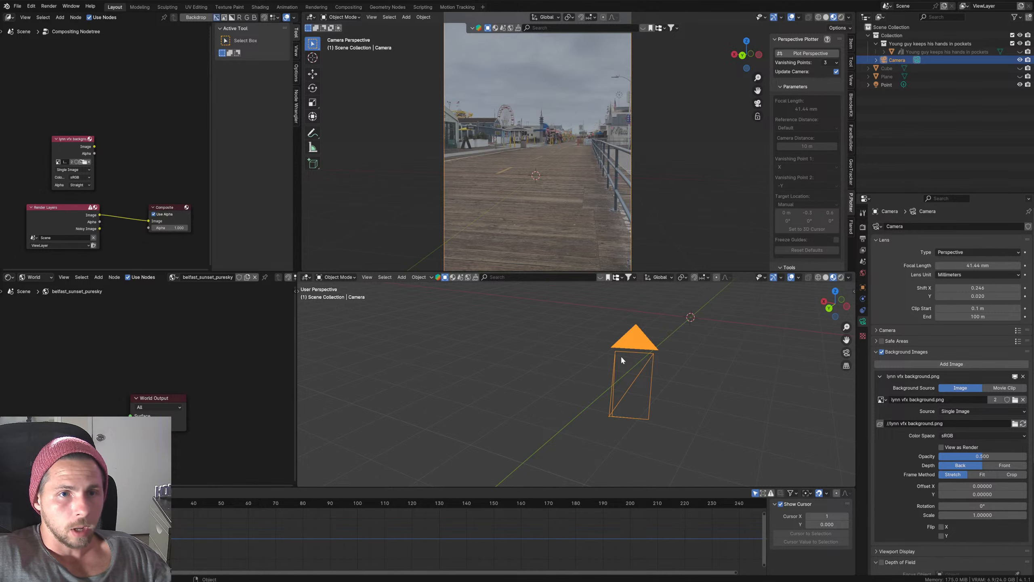
middle_drag(621, 354, 677, 378)
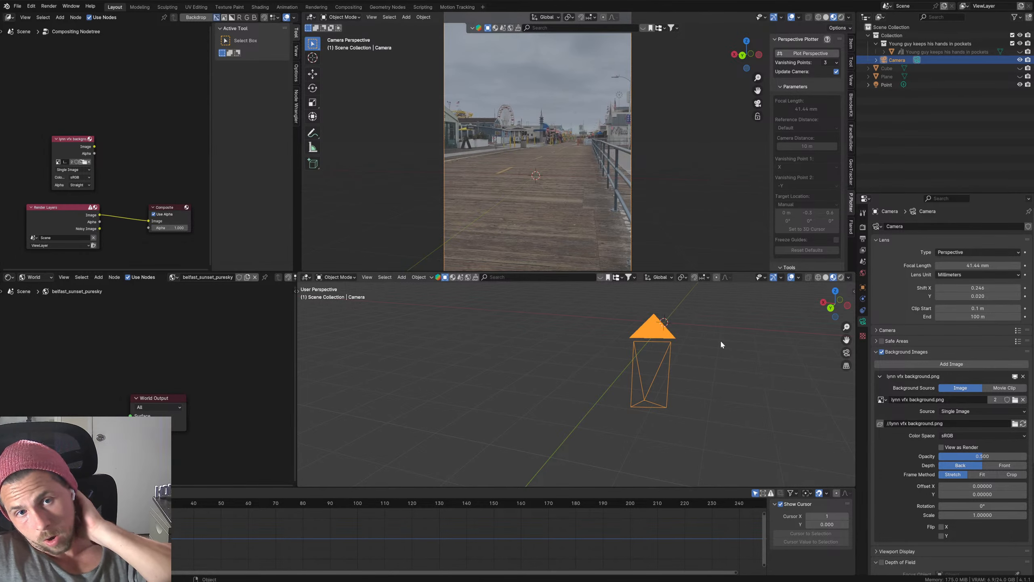
scroll(738, 354, down, 4)
scroll(739, 359, up, 1)
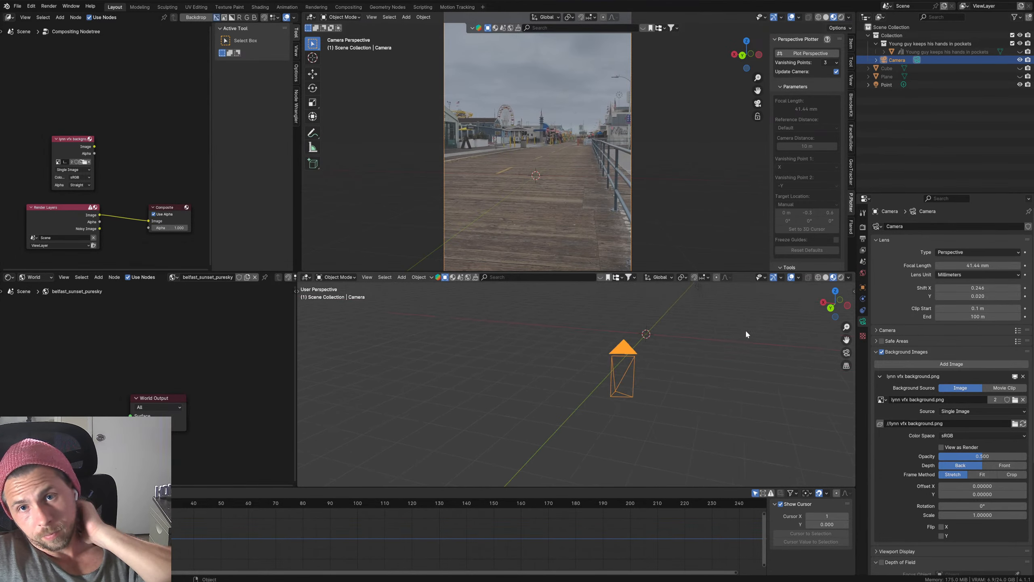
Step: Delete the old plane and cube from the scene
click(889, 79)
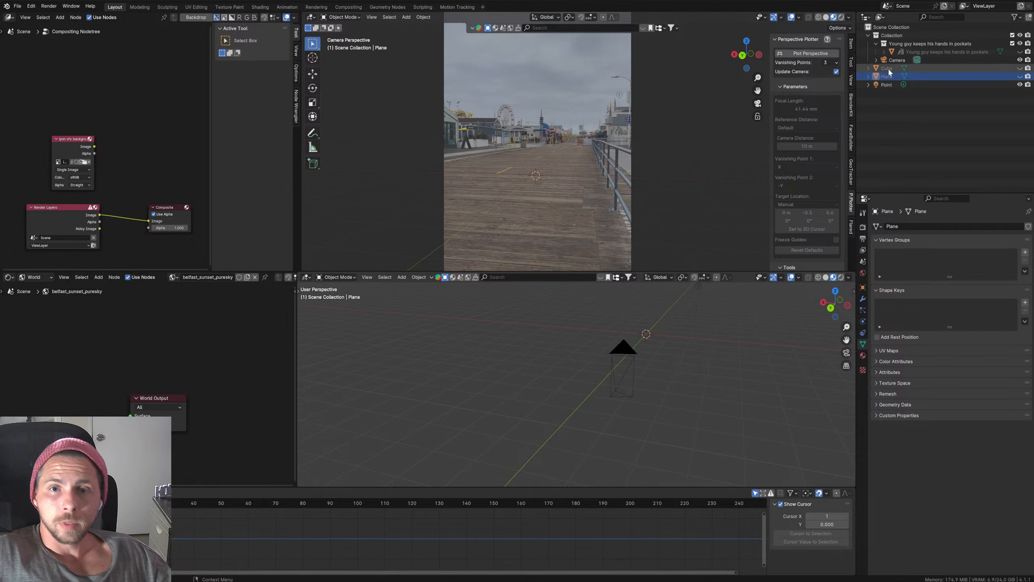
click(890, 71)
key(x)
key(x)
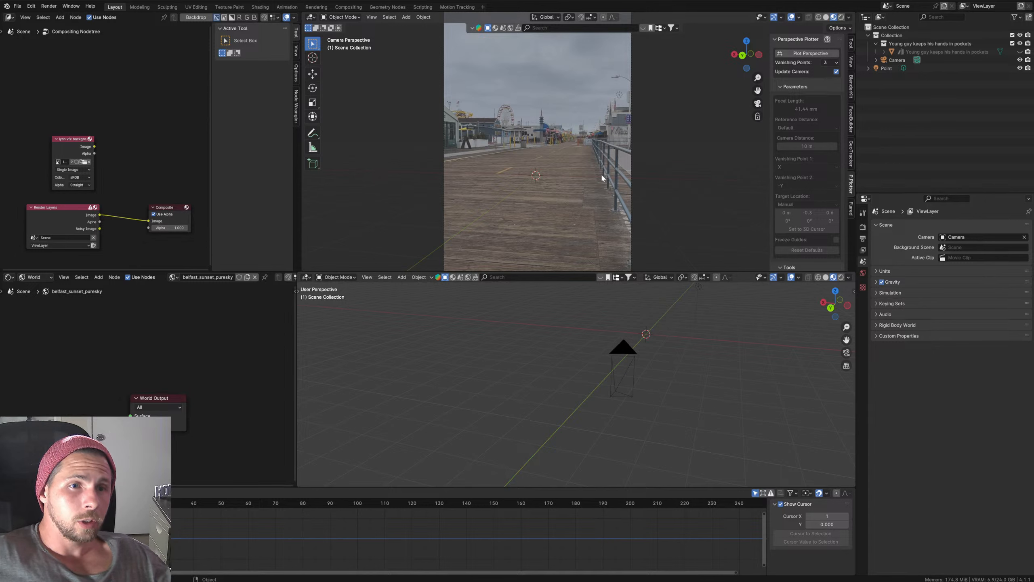
Step: Add a new mesh plane at the 3D cursor and scale it up to cover most of the boardwalk's width
key(shift+a)
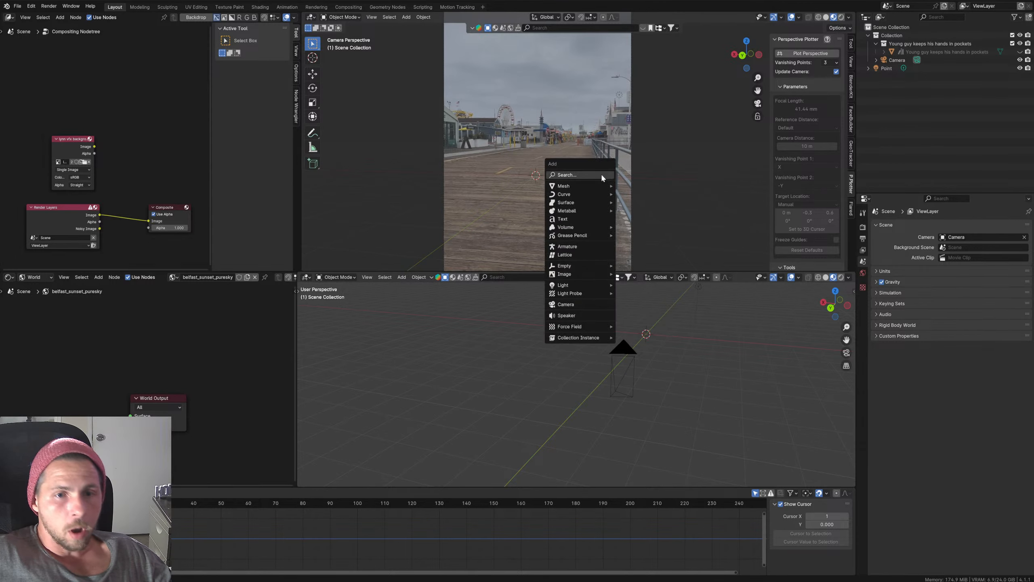
key(Escape)
key(shift+a)
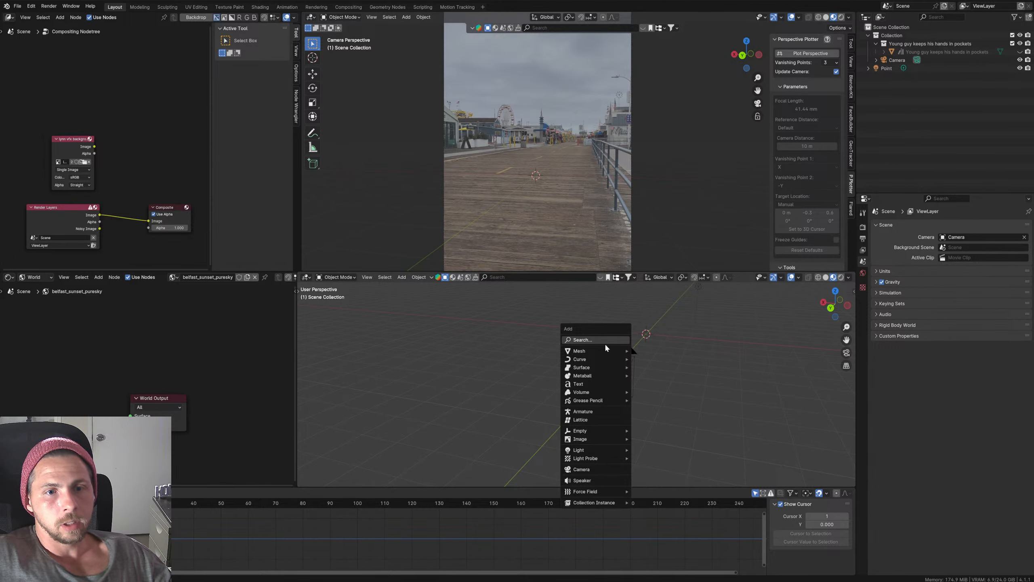
mouse_move(599, 351)
click(649, 351)
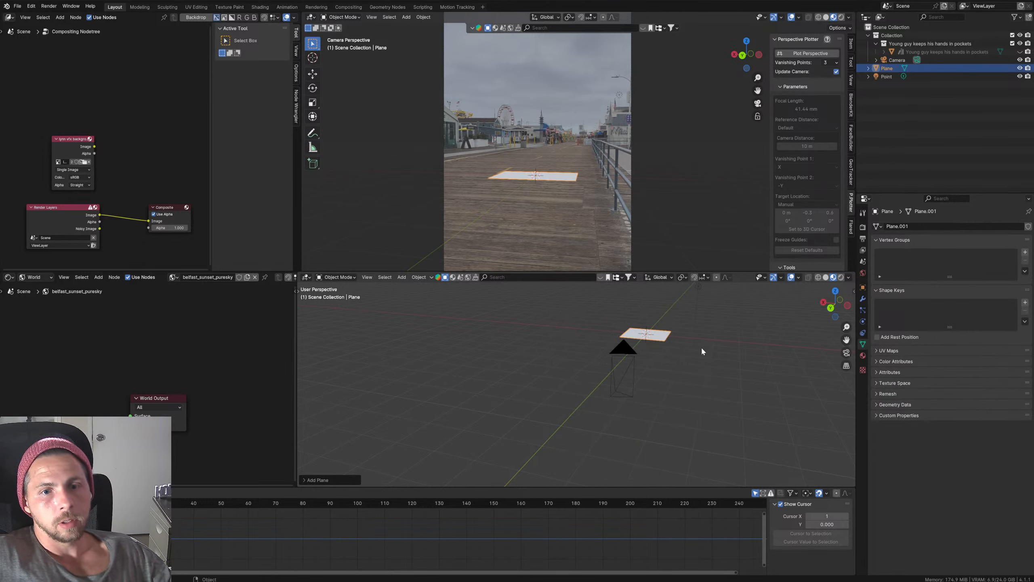
key(s)
click(739, 357)
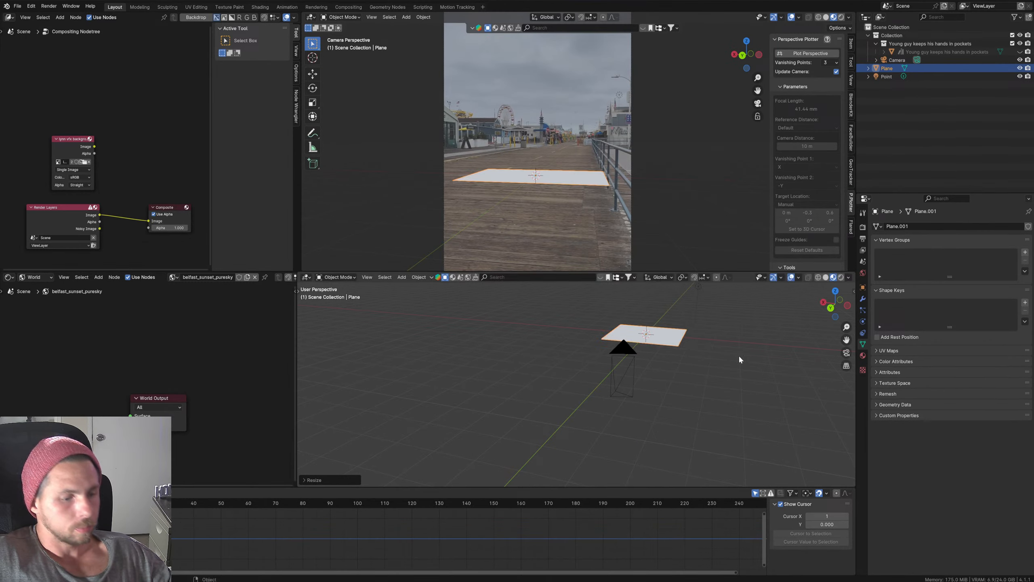
Step: Shift the plane farther down the boardwalk with global Z locked, enlarging it to span the boardwalk between the buildings and the railing
key(g)
key(shift+z)
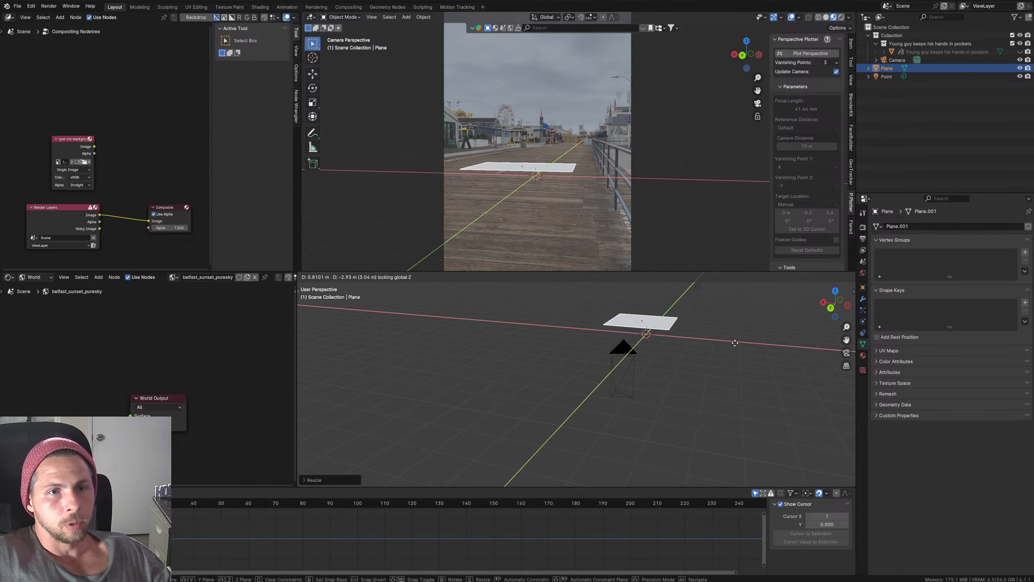
click(730, 335)
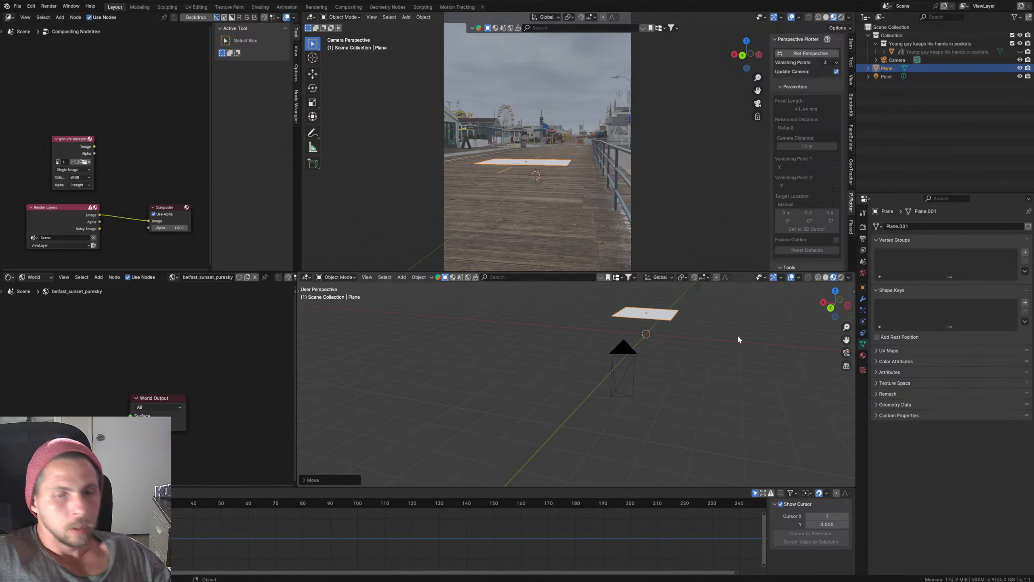
key(s)
click(807, 368)
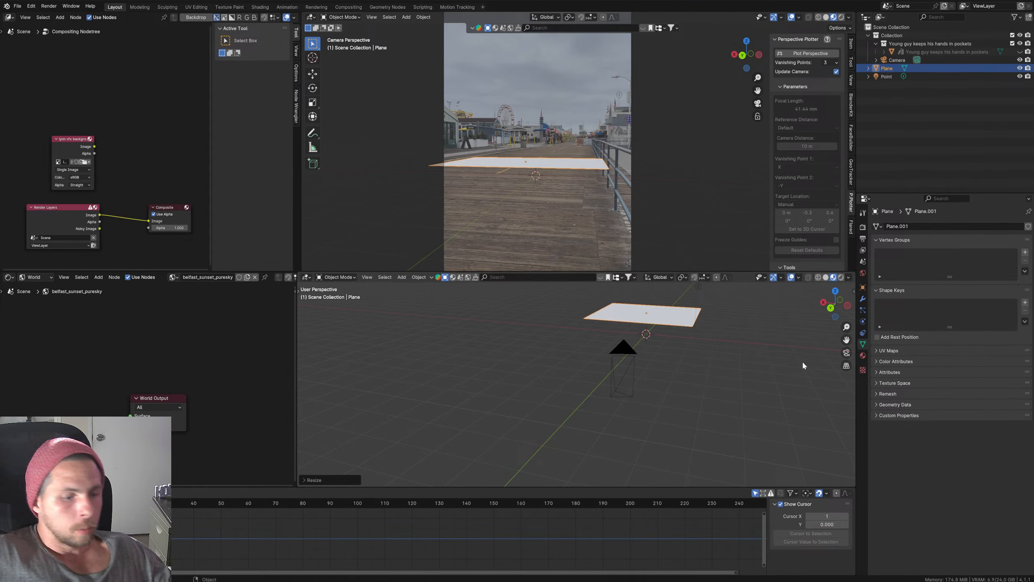
key(g)
key(shift+z)
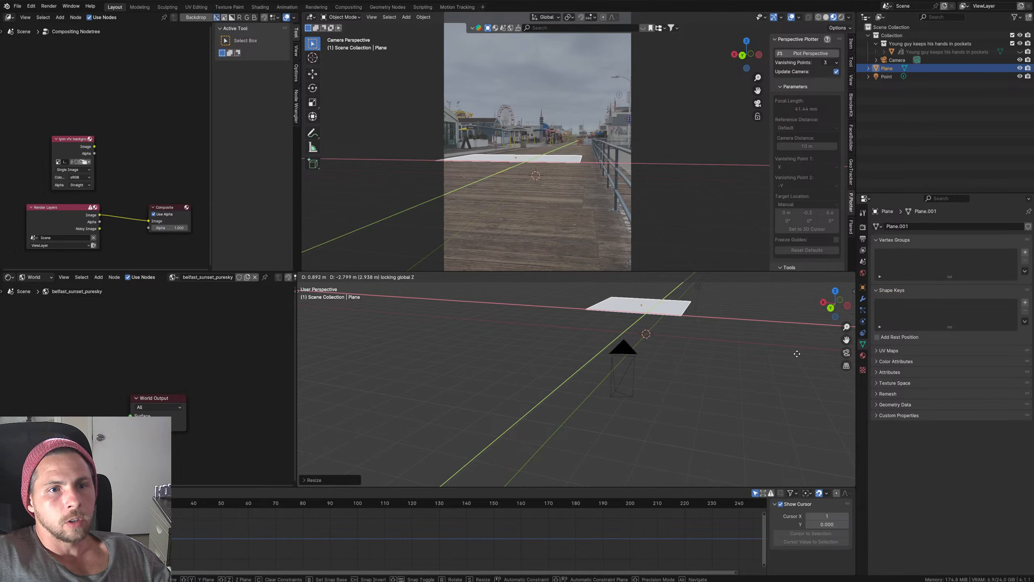
click(746, 346)
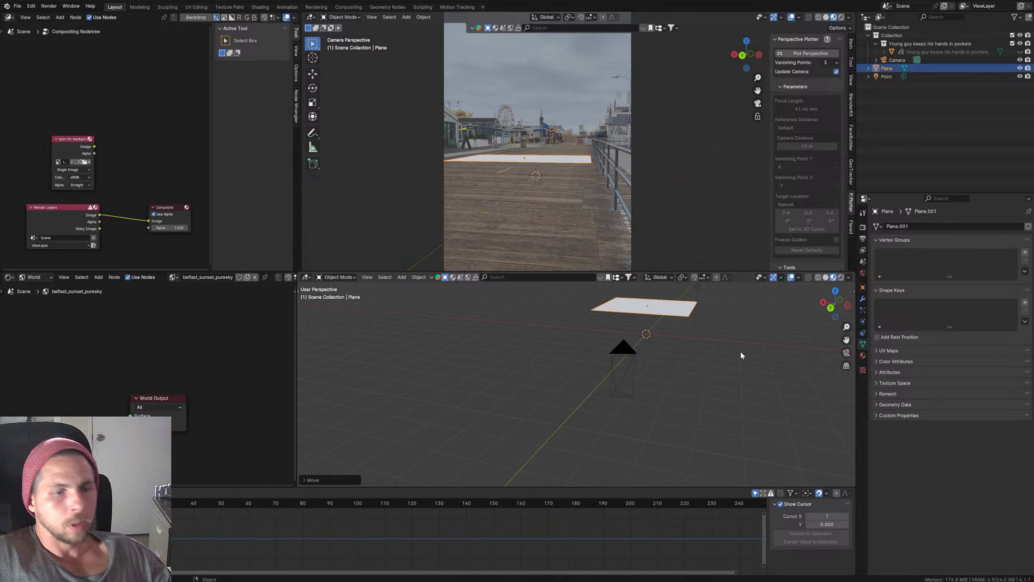
Step: Enlarge the ground plane uniformly by about 1.17, then stretch it along Y so it covers the boardwalk toward the camera
key(s)
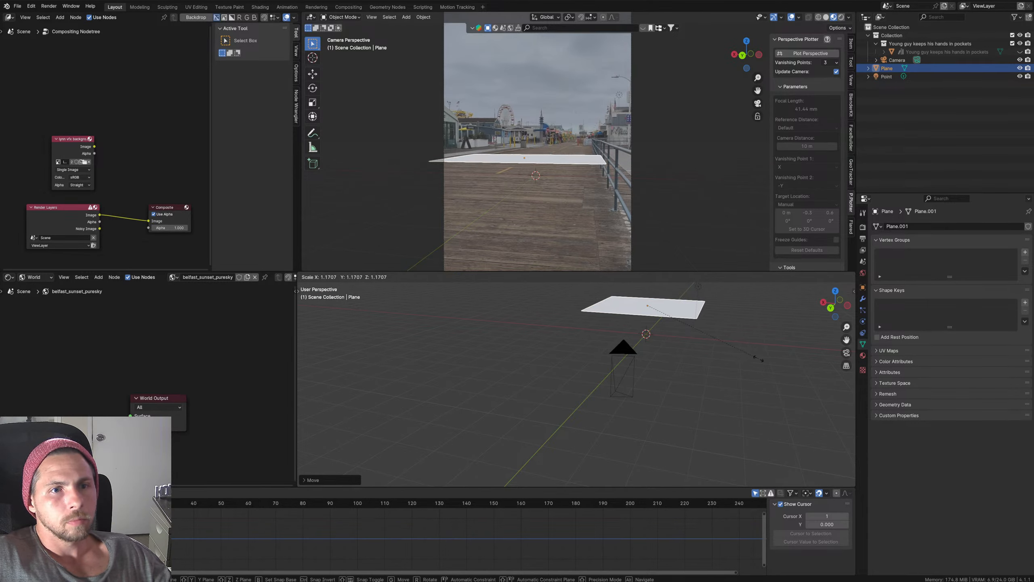
click(761, 360)
drag(569, 272, 574, 342)
mouse_move(590, 432)
shift+middle_down()
mouse_move(571, 448)
mouse_move(590, 435)
mouse_move(583, 442)
shift+middle_up()
scroll(587, 424, up, 2)
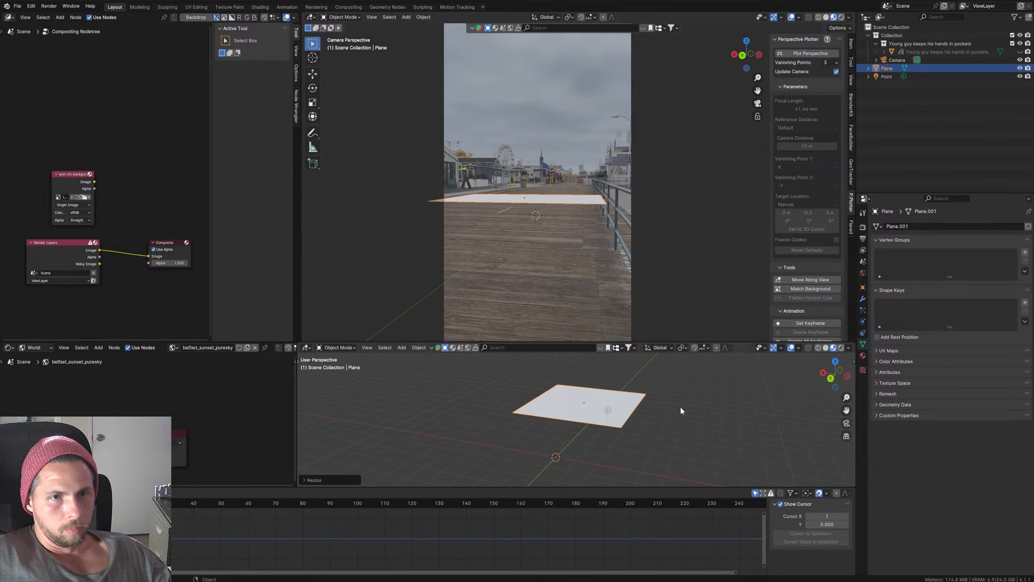
key(s)
key(y)
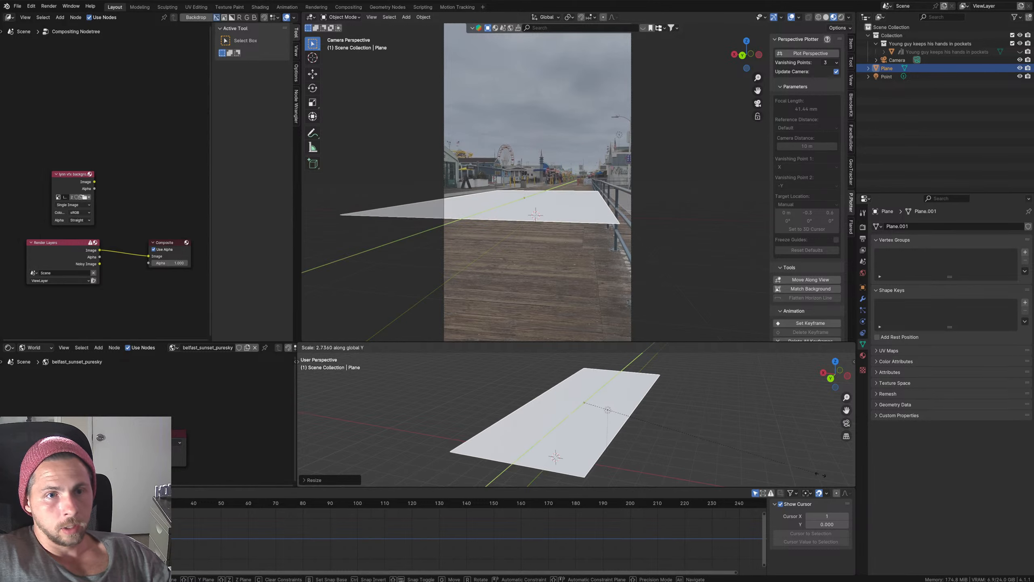
click(428, 368)
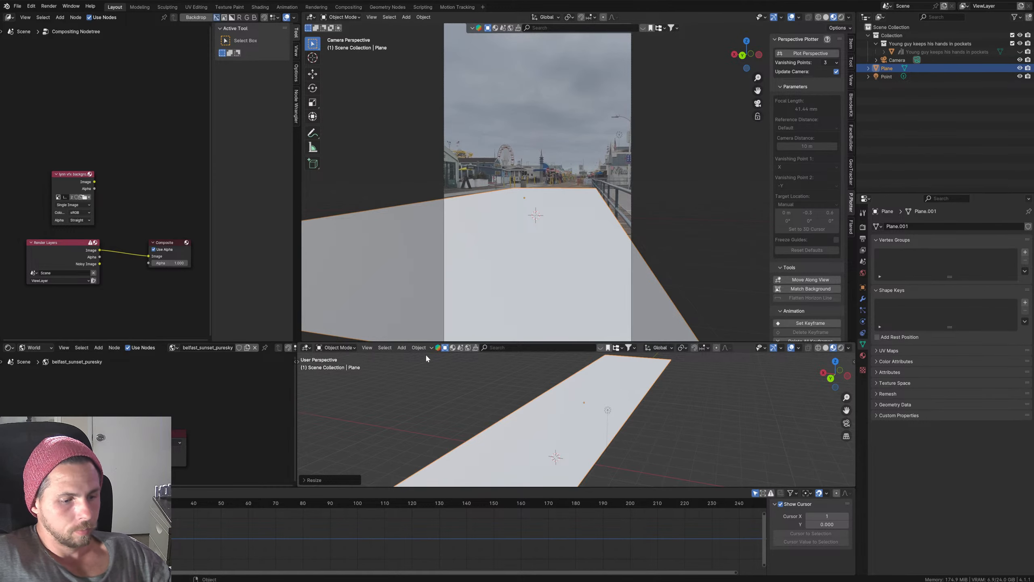
Step: Move the ground plane farther away along Y and lengthen it along the same axis toward the horizon
key(g)
key(y)
click(481, 453)
key(s)
key(y)
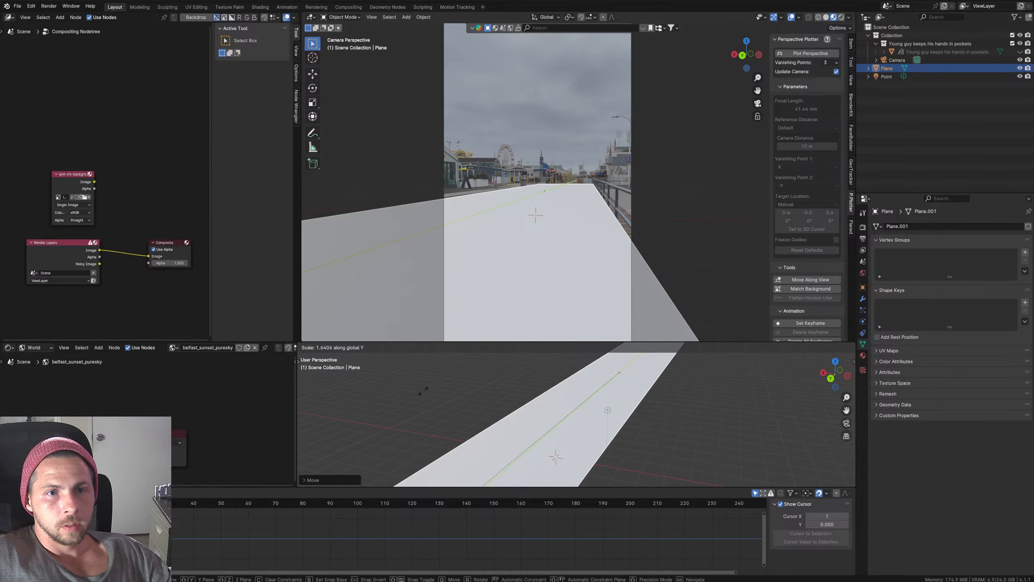
click(507, 375)
Step: Rescale the ground plane along Y until it spans from the foreground to the far end of the boardwalk
key(s)
key(y)
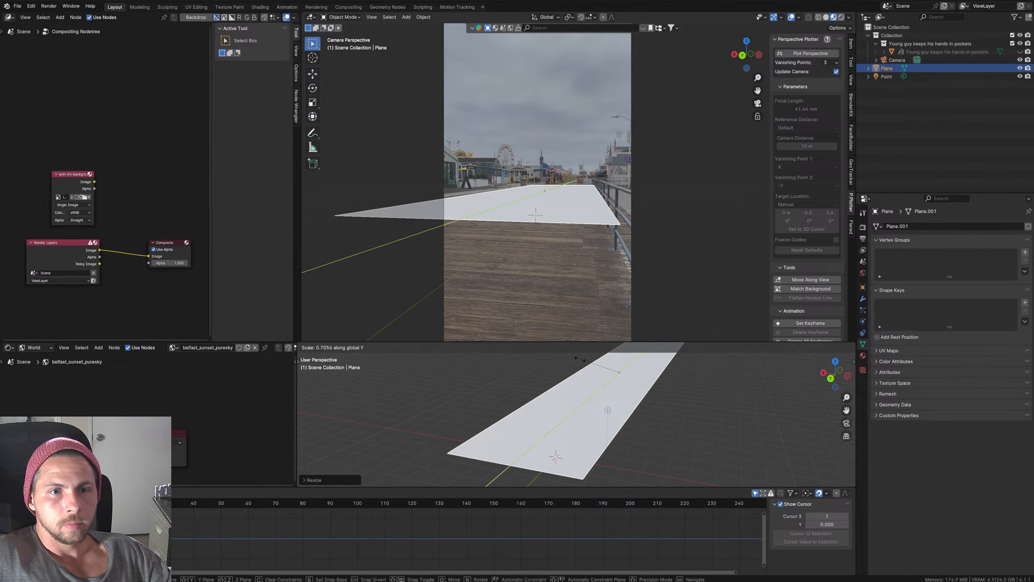
click(592, 362)
key(s)
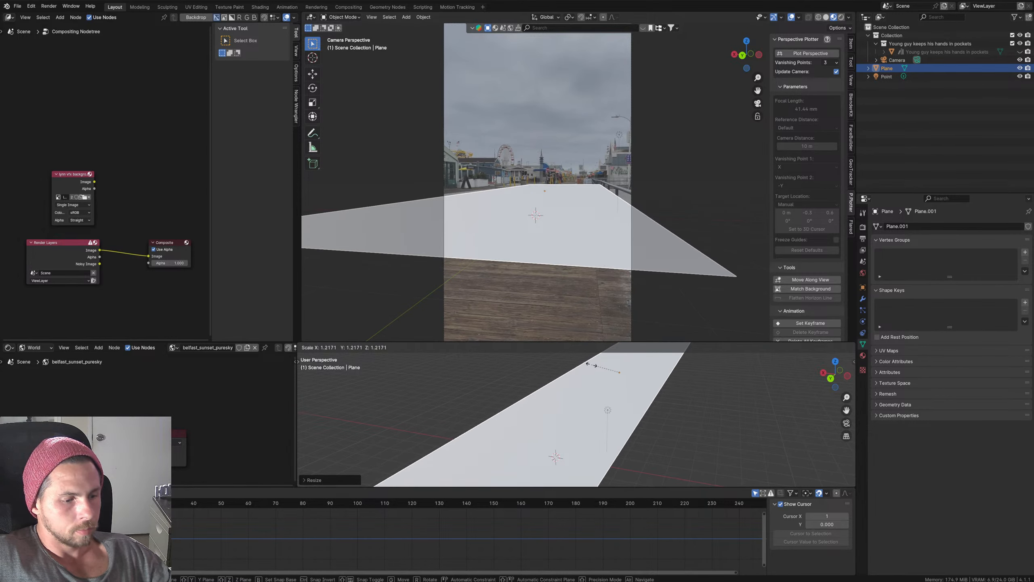
key(y)
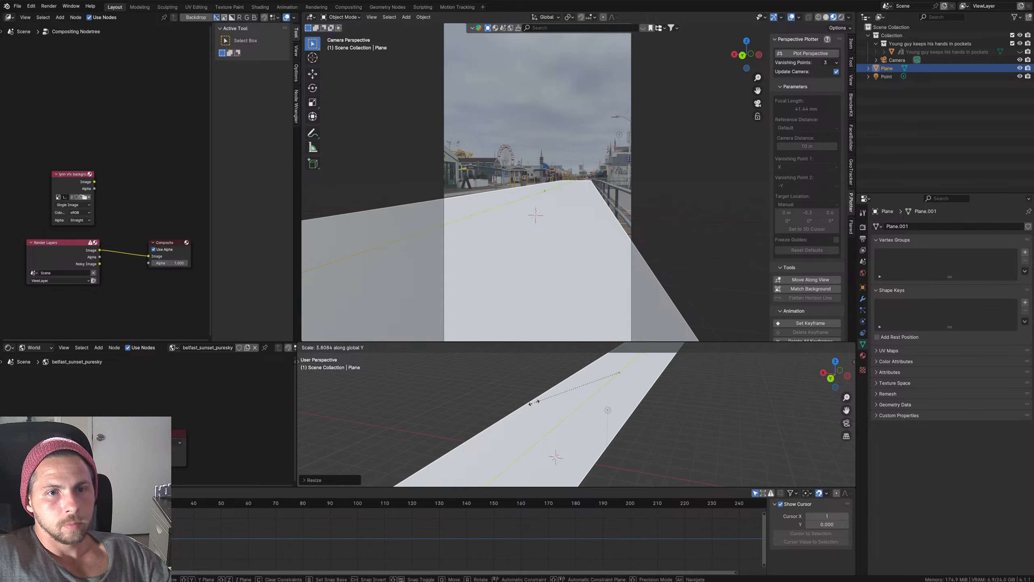
click(493, 415)
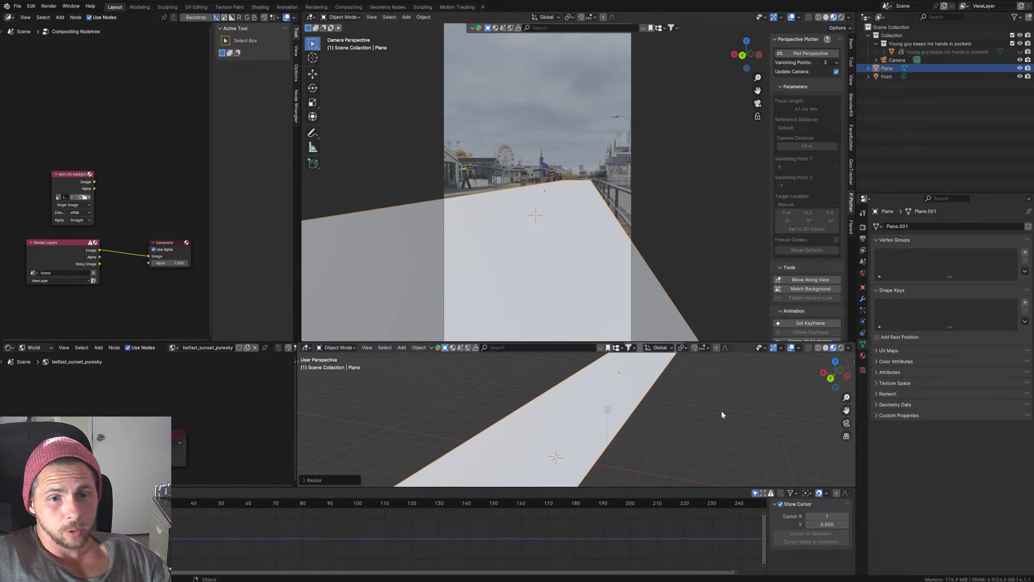
Step: Reposition the ground plane along Y so it fills the foreground, and apply its object transform
key(g)
key(y)
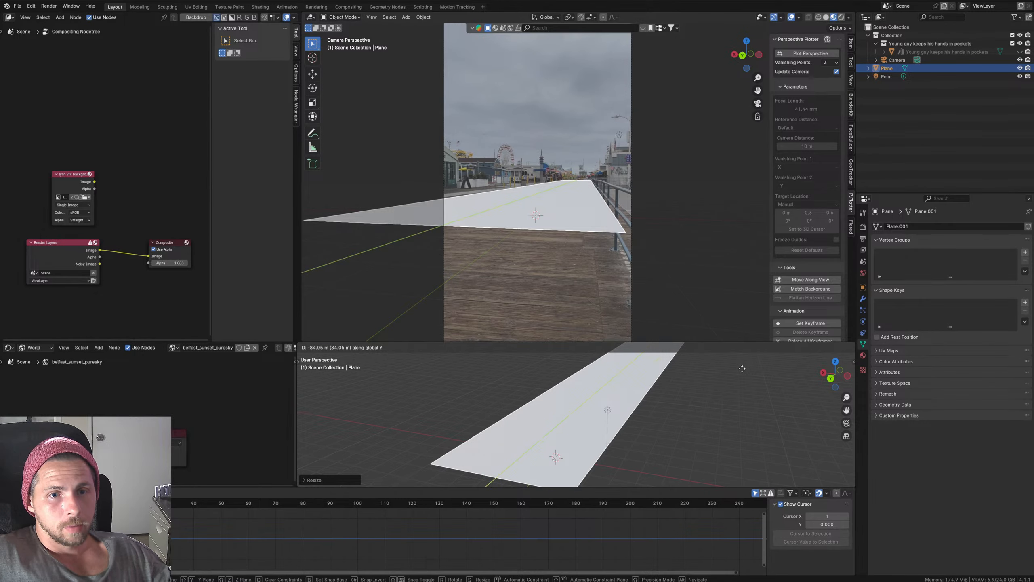
click(742, 372)
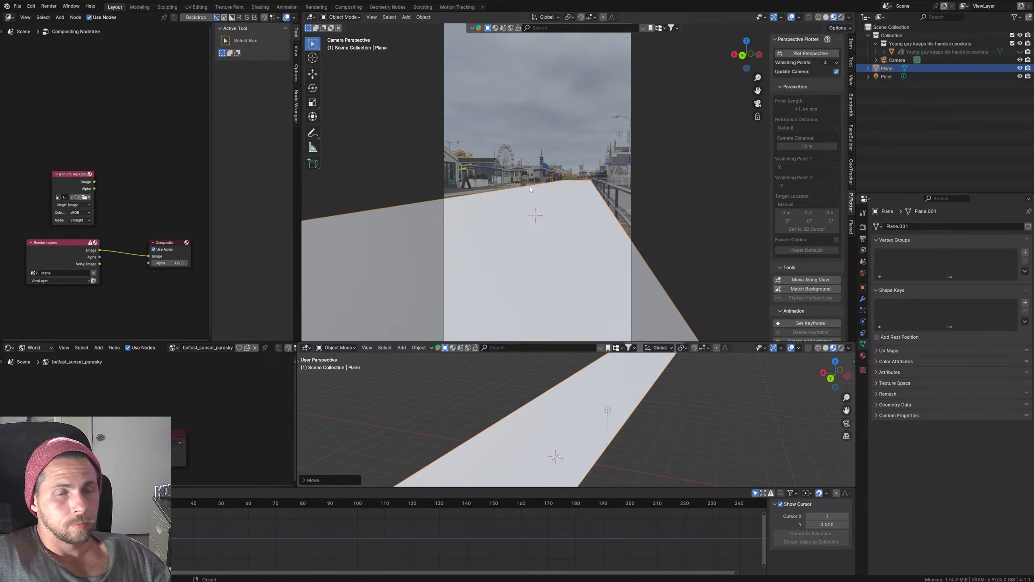
scroll(686, 397, down, 2)
scroll(684, 397, up, 2)
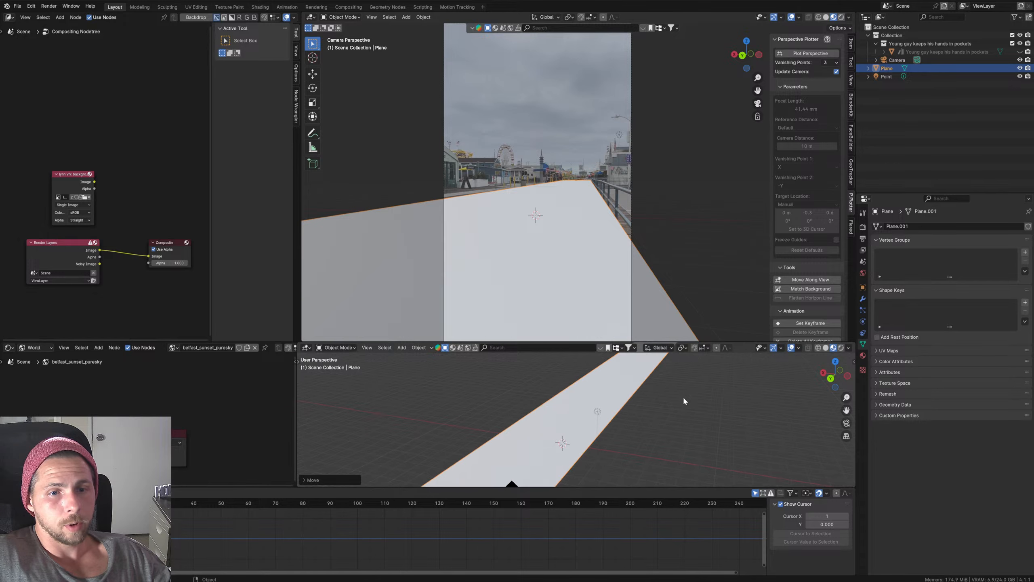
key(ctrl+a)
click(635, 418)
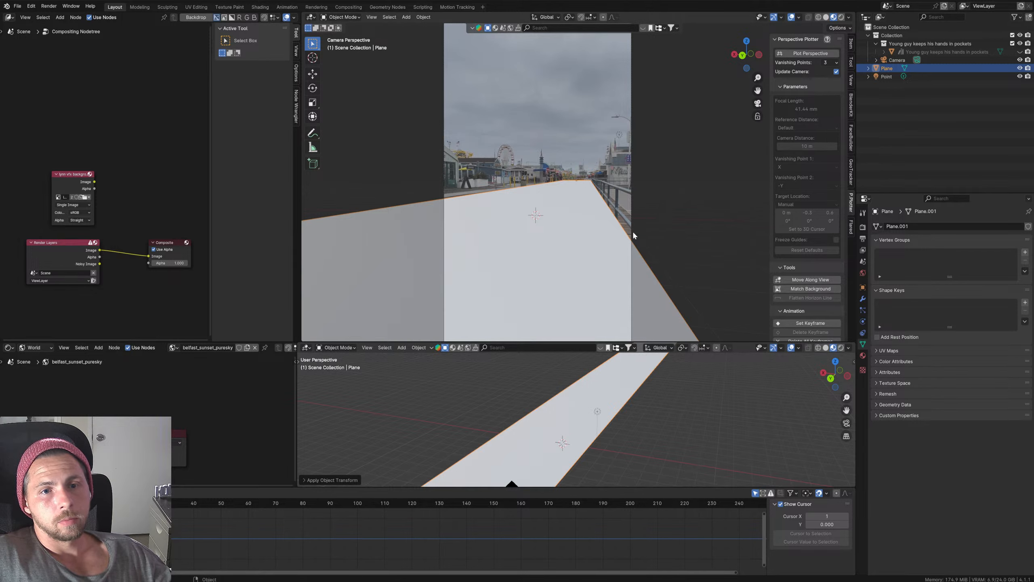
Step: Move the ground plane along X to bring its side edge near the base of the boardwalk railing
key(g)
key(y)
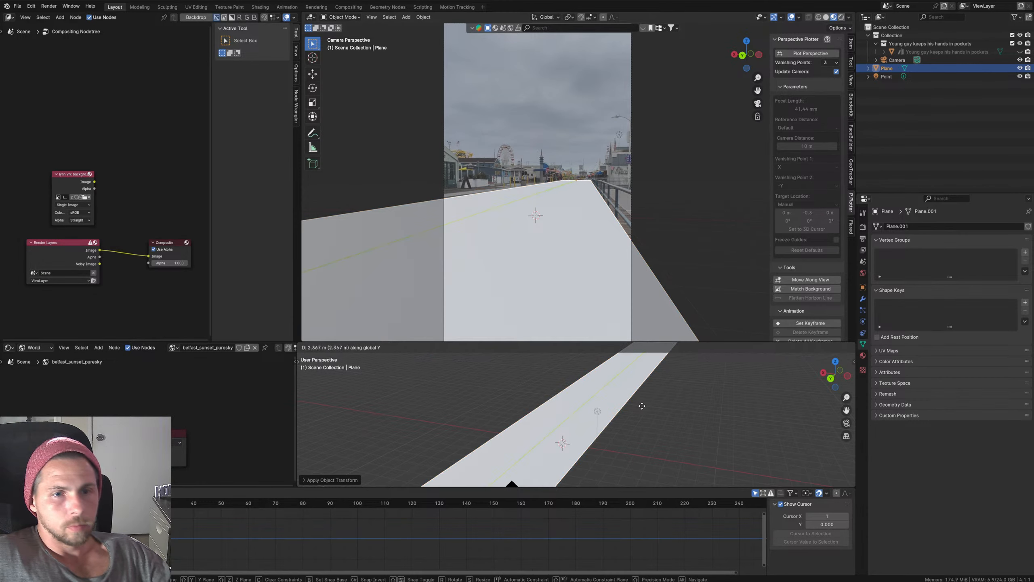
key(x)
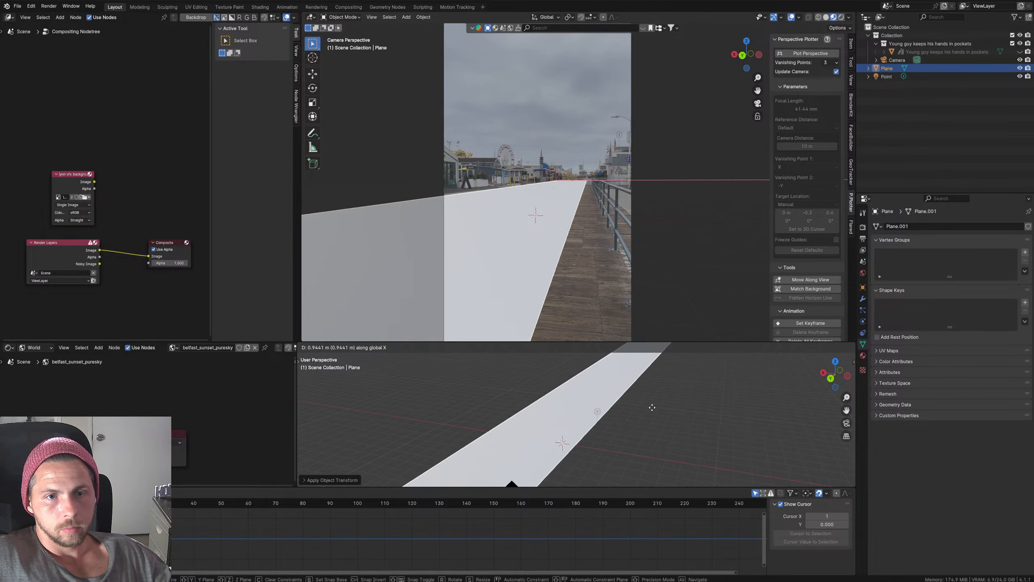
click(673, 417)
Step: Fine-tune the ground plane's position along X so its edge lines up with the bottom of the railing posts
scroll(610, 255, up, 8)
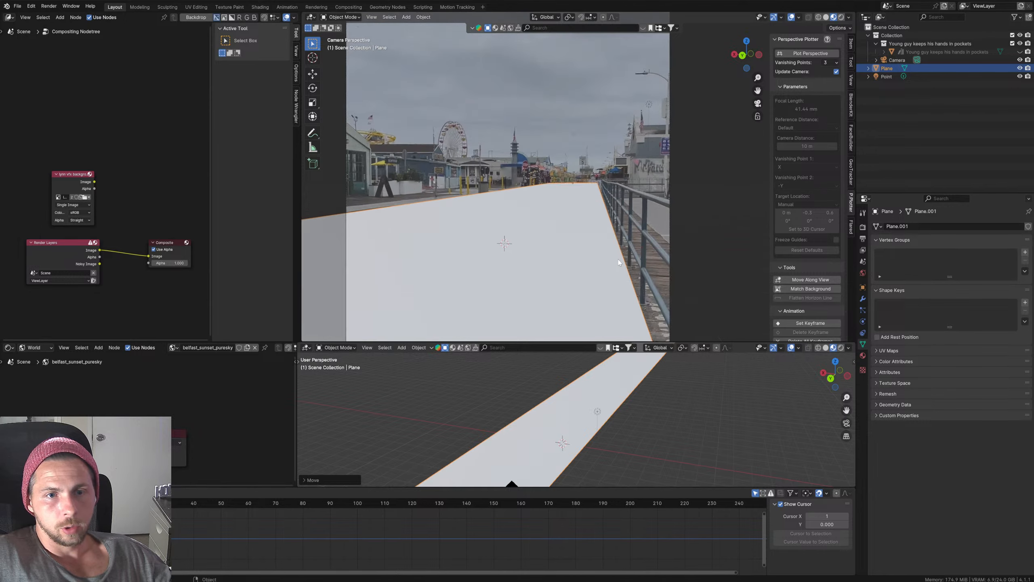
scroll(543, 205, up, 4)
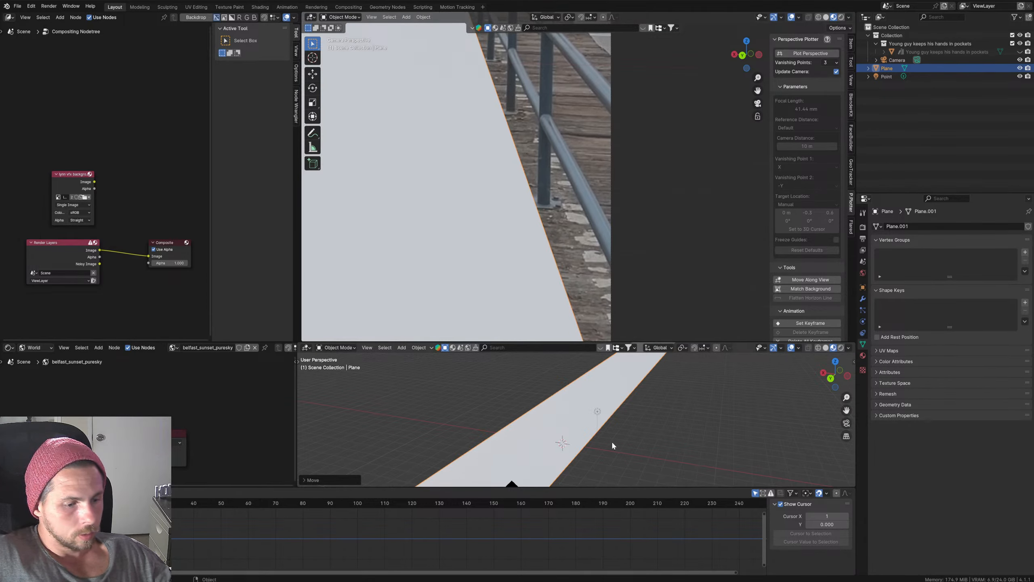
key(g)
key(x)
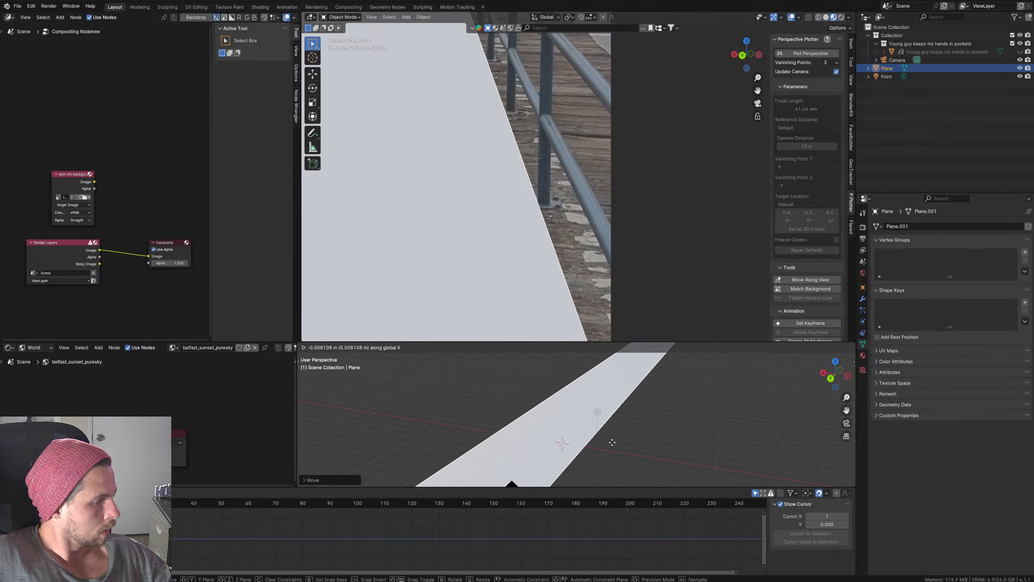
click(612, 443)
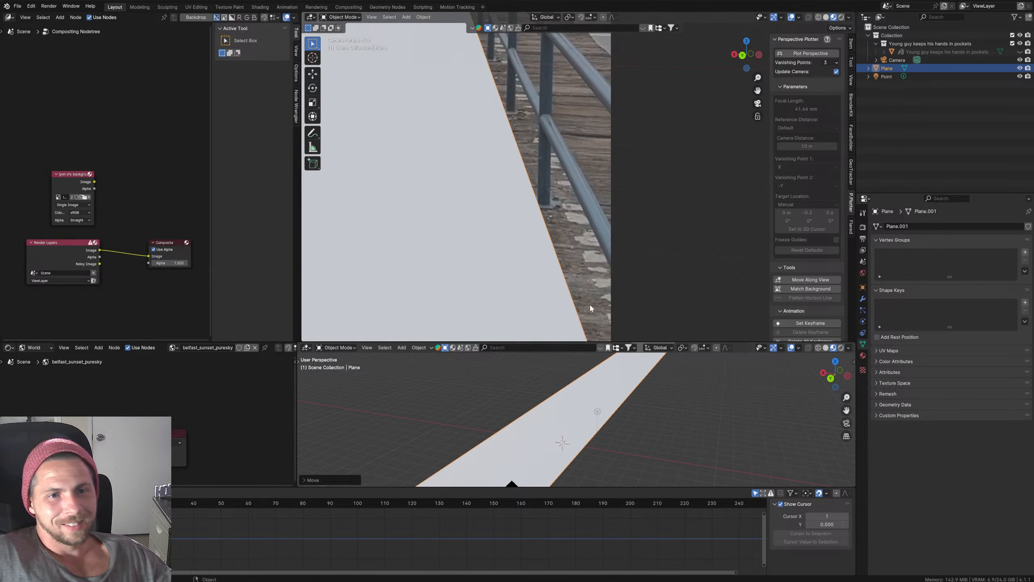
Step: In Edit Mode, select the plane's long edge on the railing side and extrude it upward into a wall
middle_drag(651, 422, 638, 454)
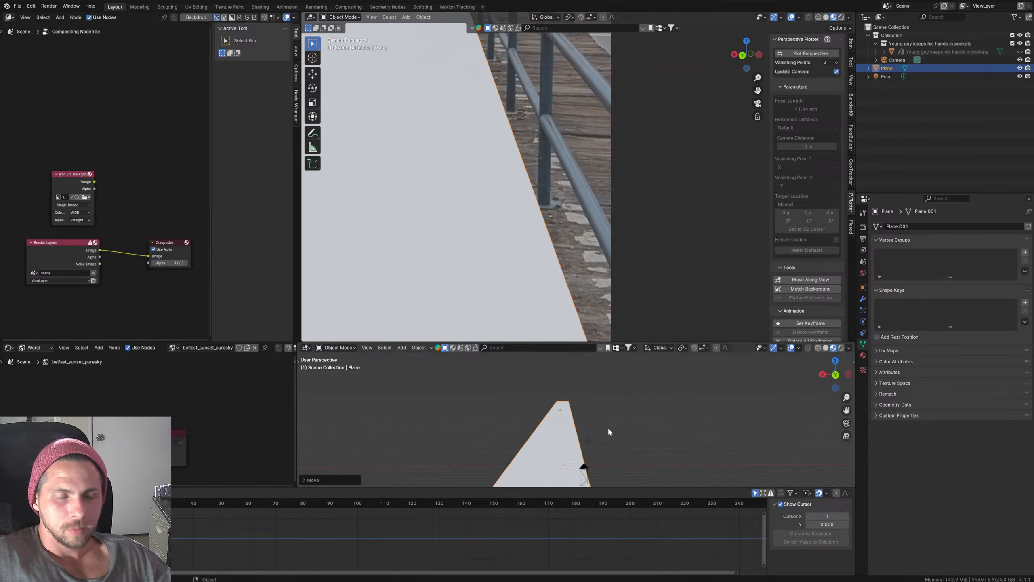
mouse_move(608, 427)
middle_down()
mouse_move(582, 434)
mouse_move(612, 439)
middle_up()
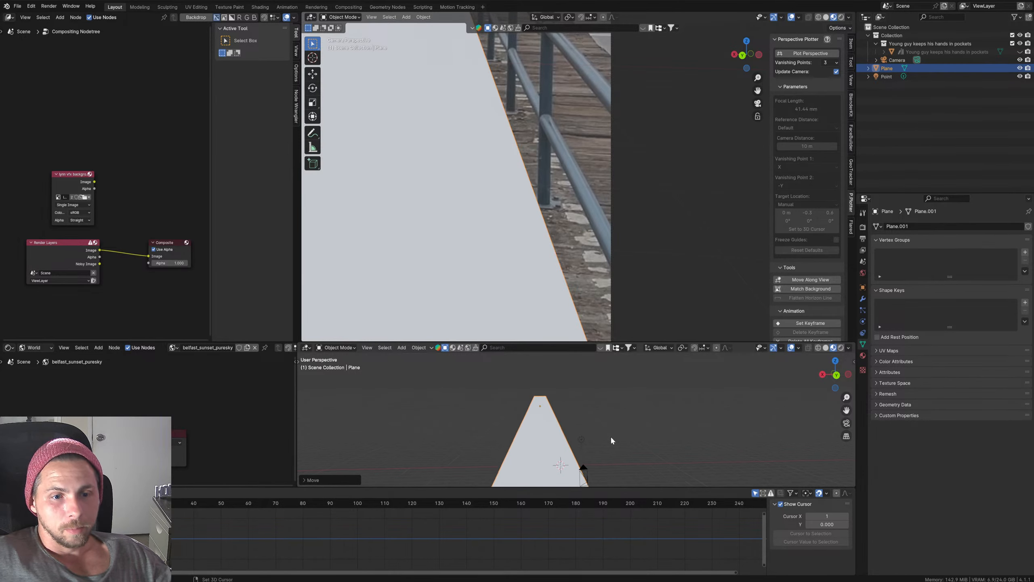
click(607, 434)
click(540, 450)
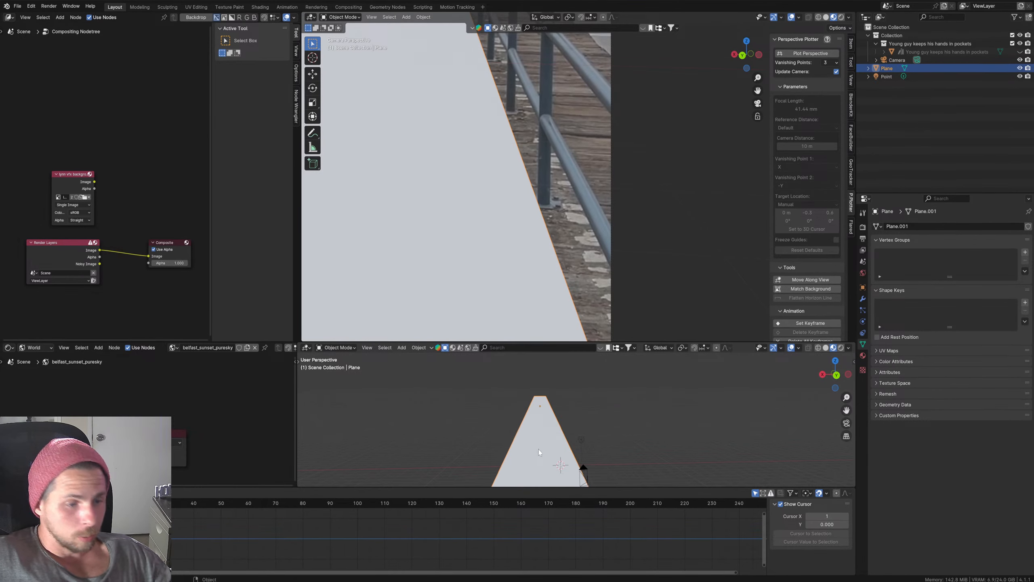
key(Tab)
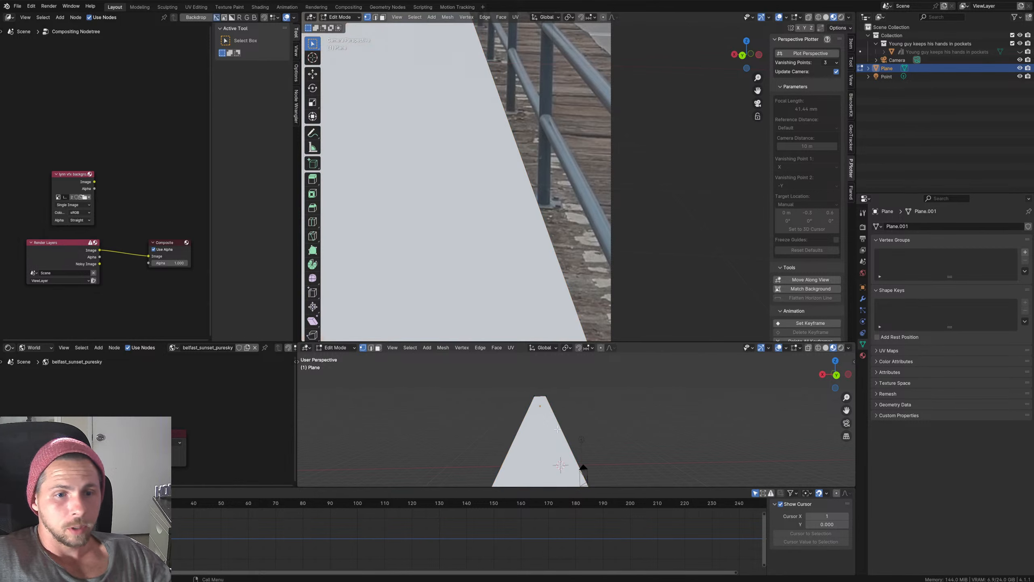
middle_drag(605, 439, 602, 464)
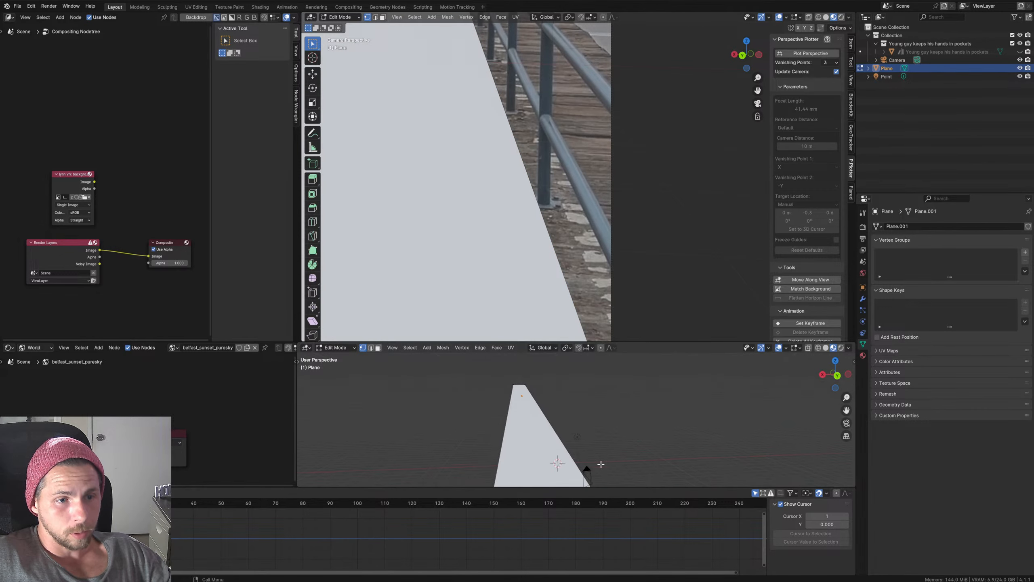
key(3)
key(2)
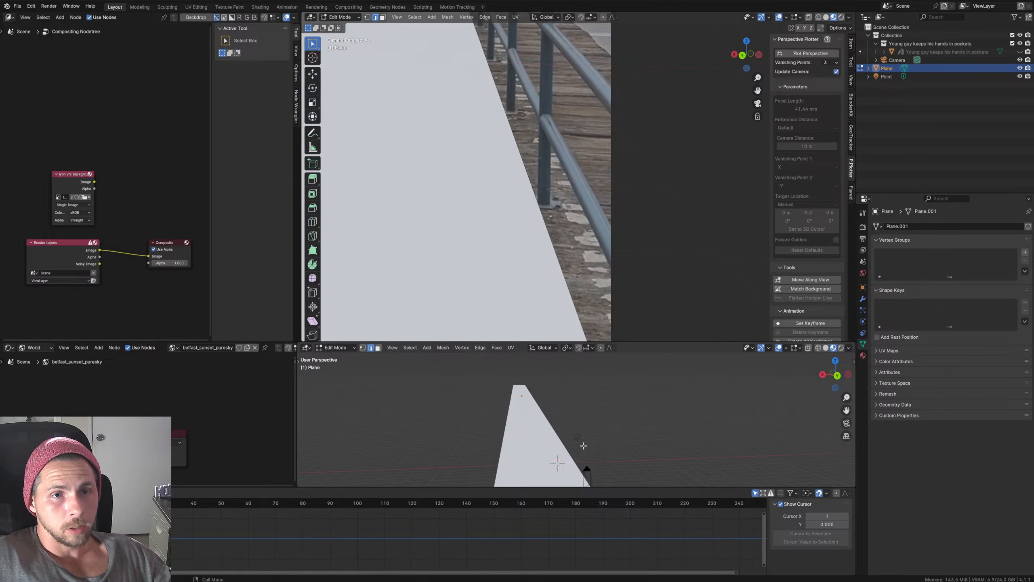
click(555, 430)
key(e)
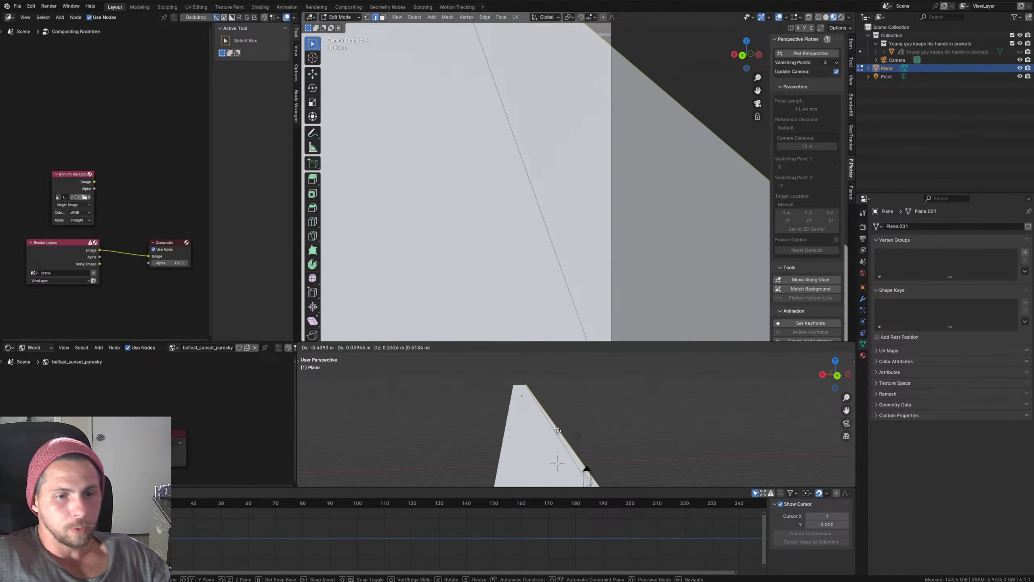
click(555, 421)
Step: Lower the wall's top edge by about 2.25 m along Z, leaving a low curb beside the boardwalk
scroll(393, 117, down, 6)
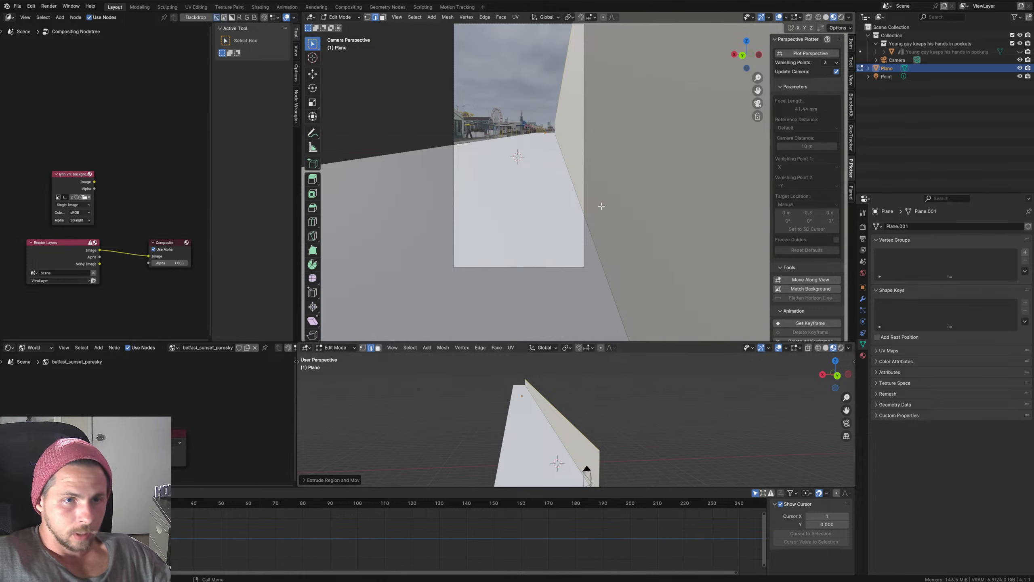
key(g)
key(z)
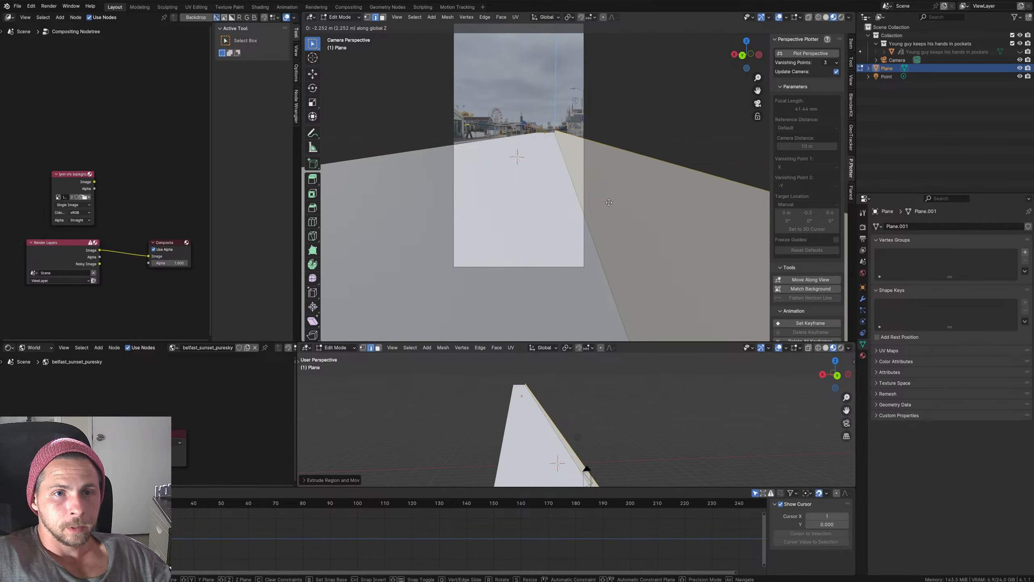
click(609, 202)
Step: Extrude the low wall's top edge outward along X to form a narrow ledge
middle_drag(562, 408, 588, 442)
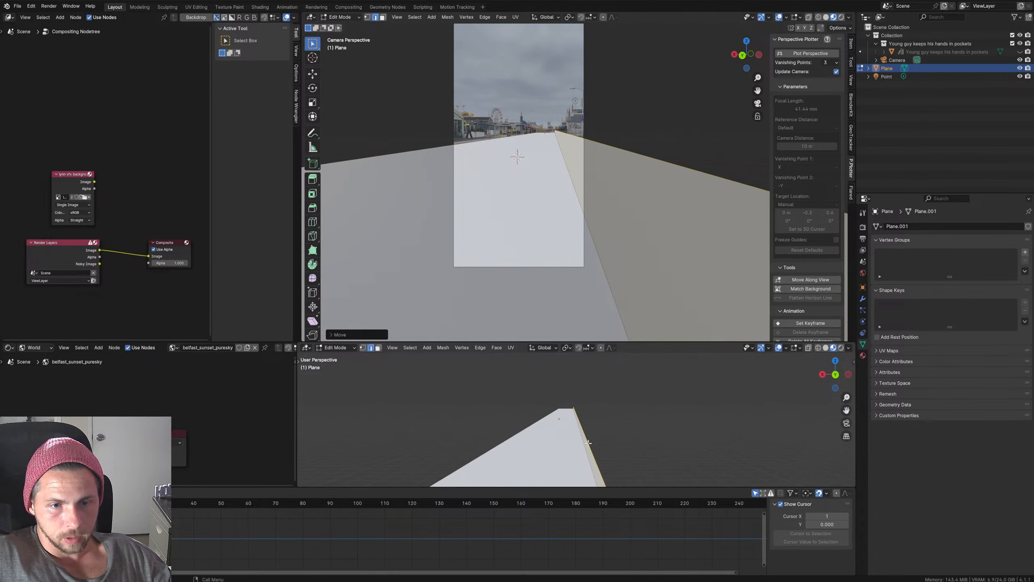
key(g)
key(x)
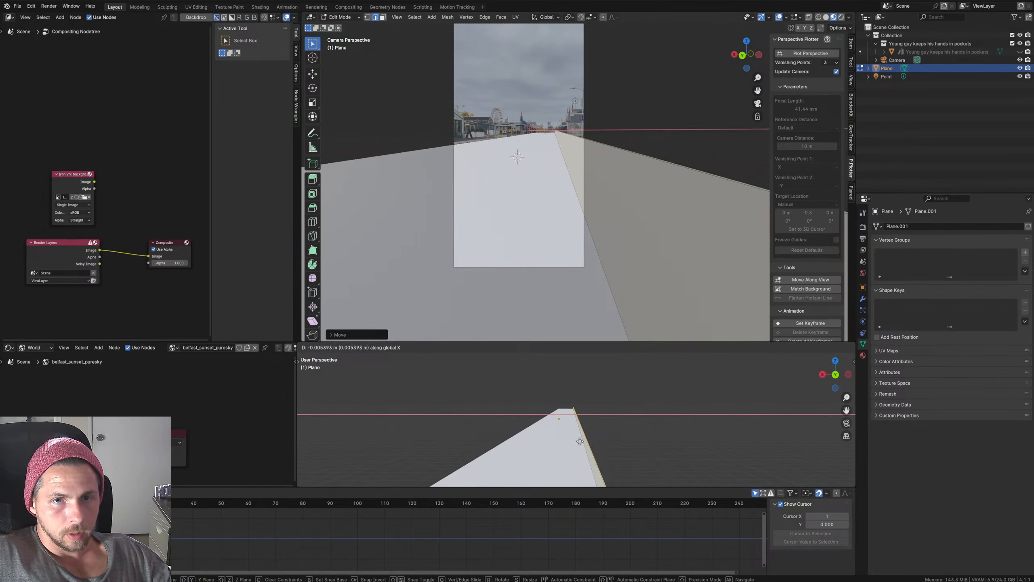
click(581, 442)
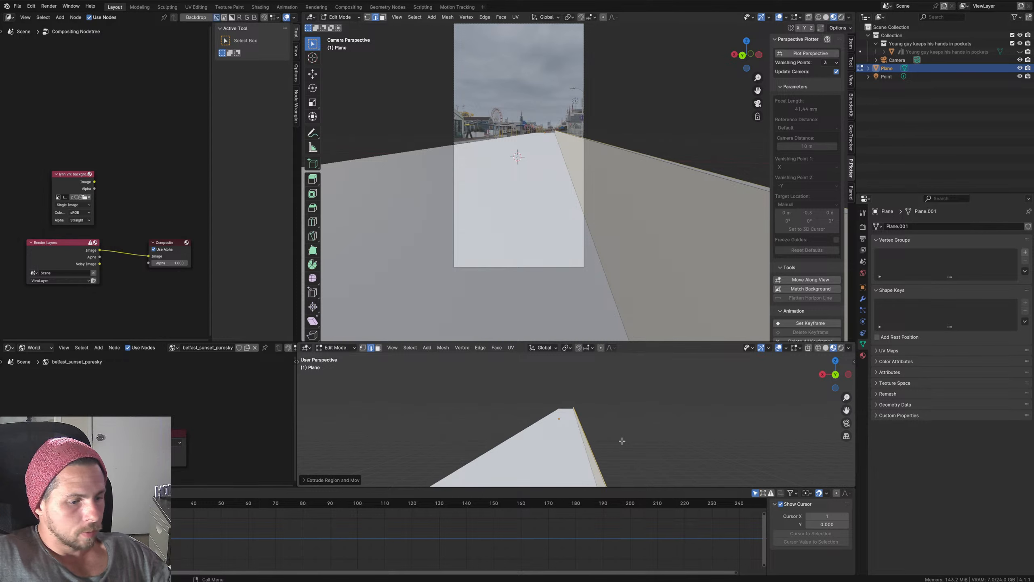
Step: Extrude the ledge's outer edge downward past the floor level and check the resulting profile from the front
key(g)
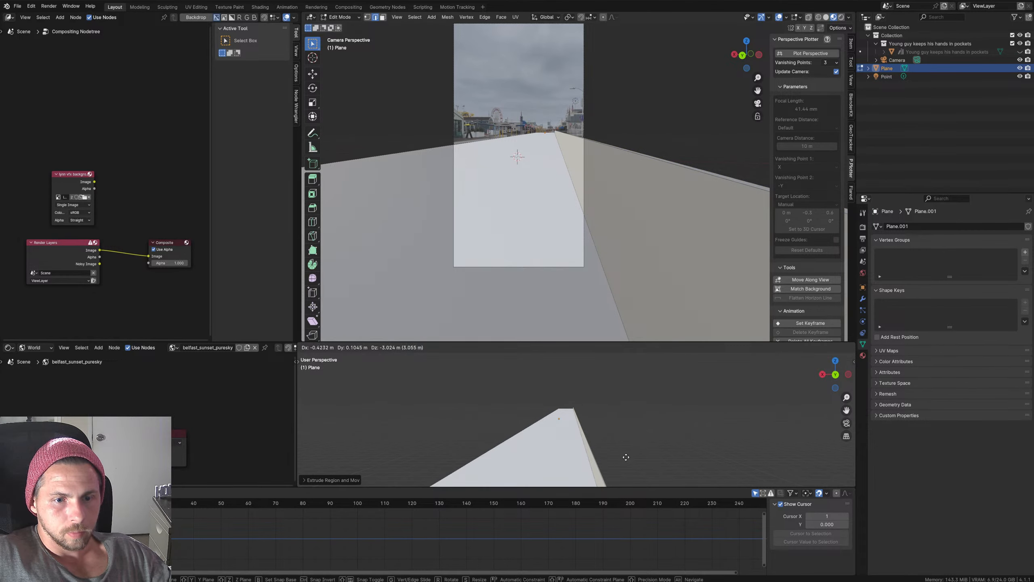
right_click(616, 456)
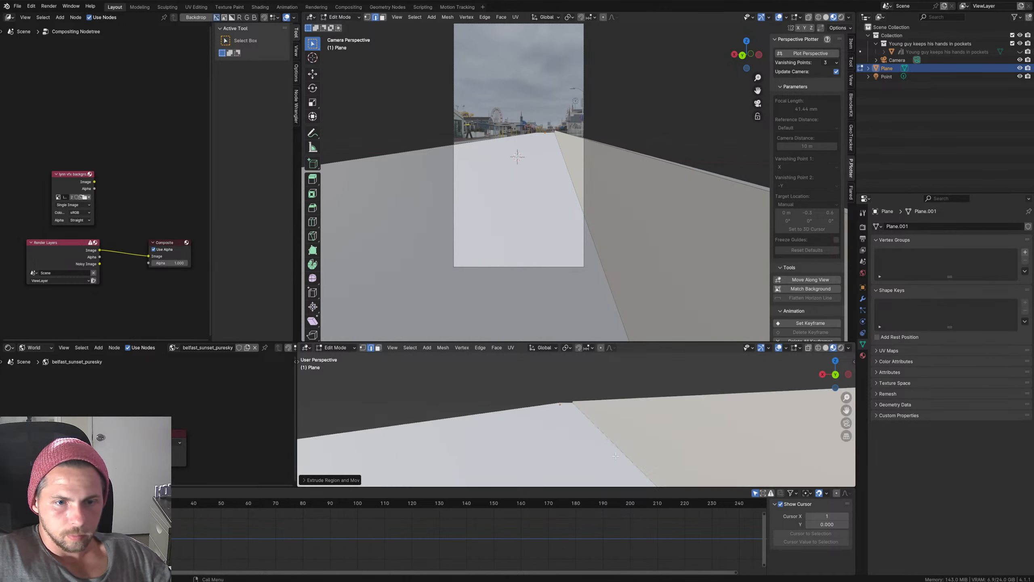
scroll(613, 448, down, 5)
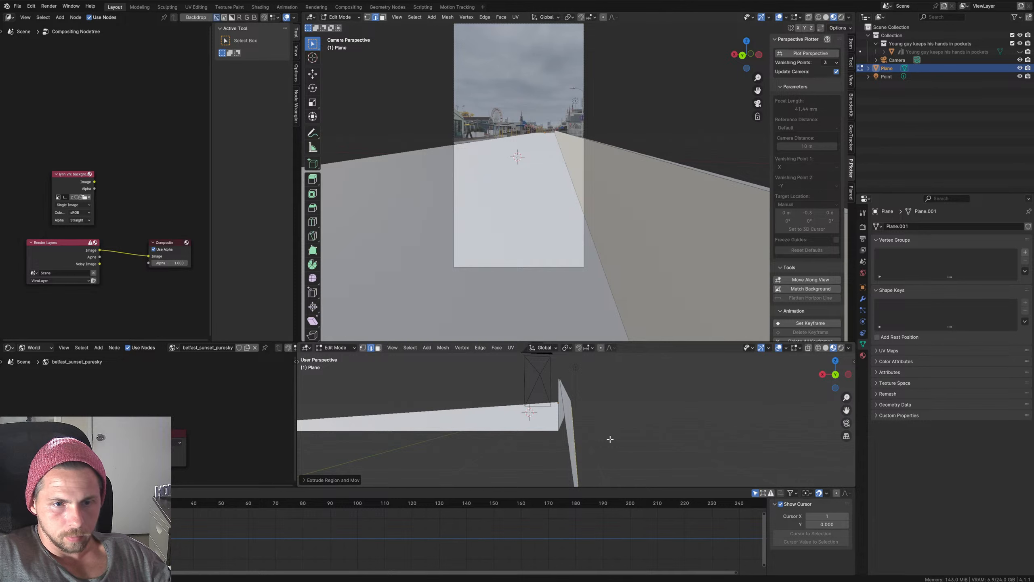
key(shift+z)
key(shift+z)
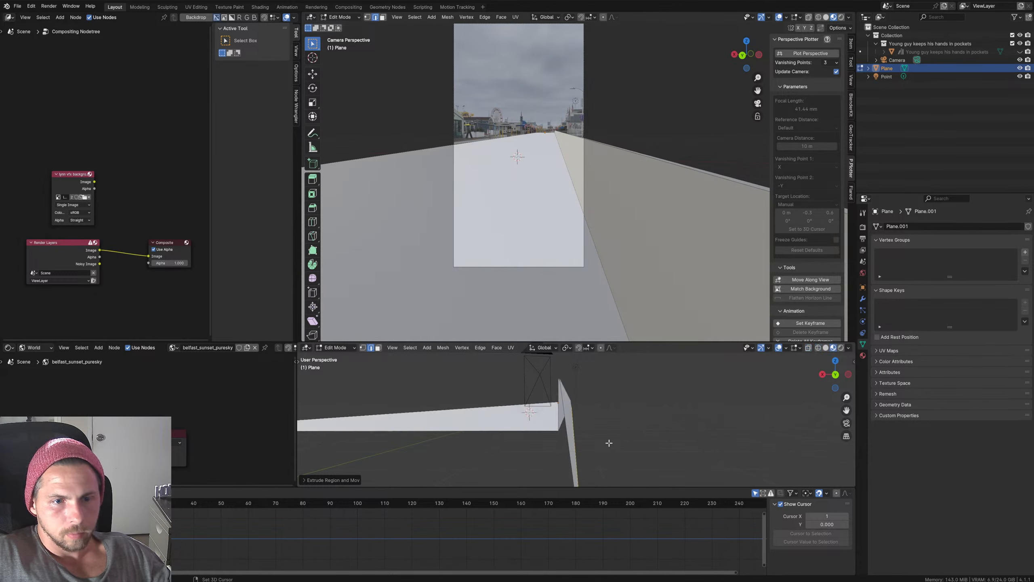
Step: Show the lower viewport in wireframe and undo the downward extrusion of the ledge's outer edge
key(shift+z)
key(shift+z)
key(shift+z)
key(shift+z)
key(shift+z)
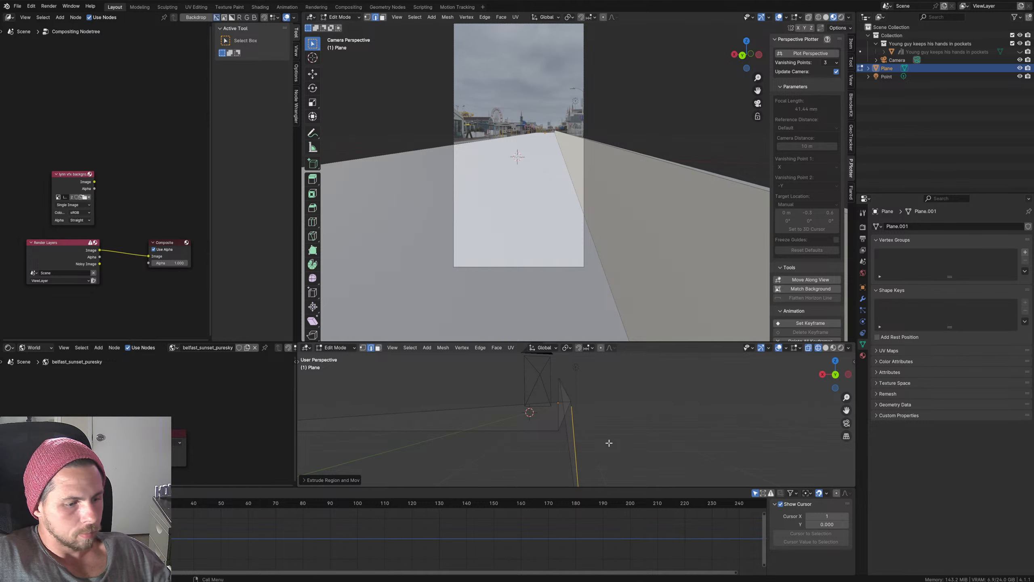
key(ctrl+z)
mouse_move(609, 443)
middle_down()
mouse_move(630, 476)
mouse_move(610, 443)
middle_up()
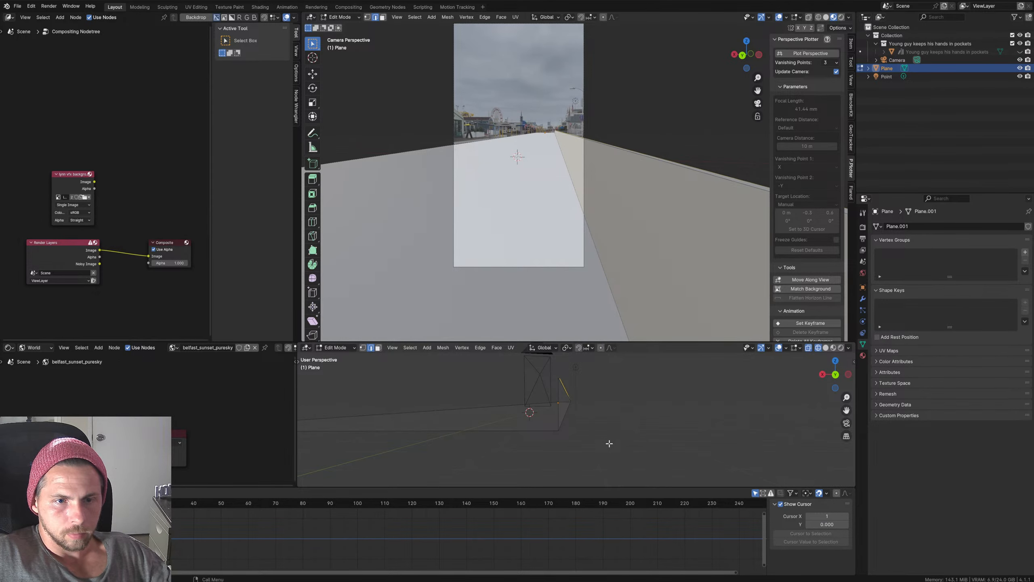
key(g)
key(z)
right_click(607, 444)
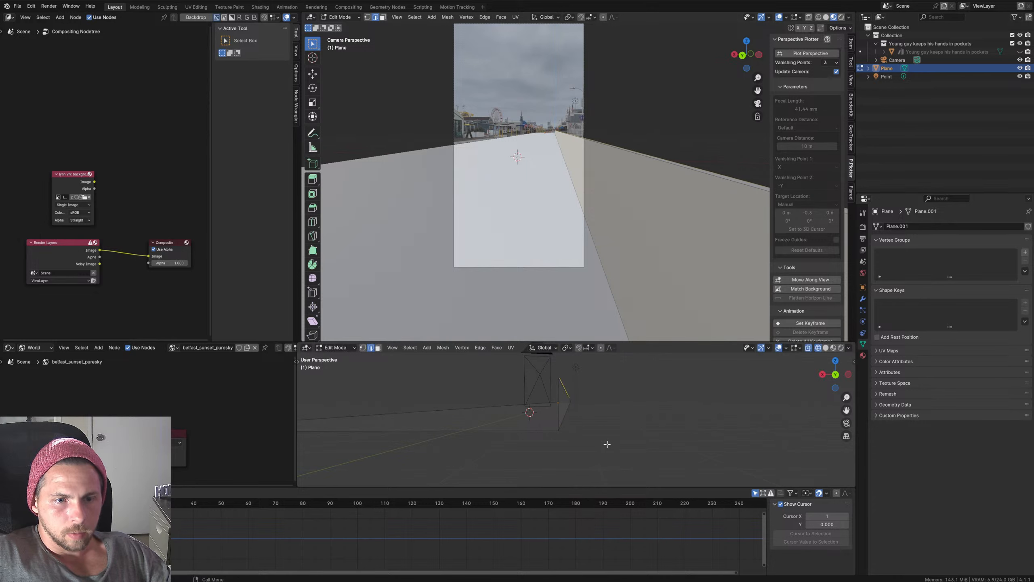
middle_drag(607, 443, 604, 430)
scroll(603, 429, down, 5)
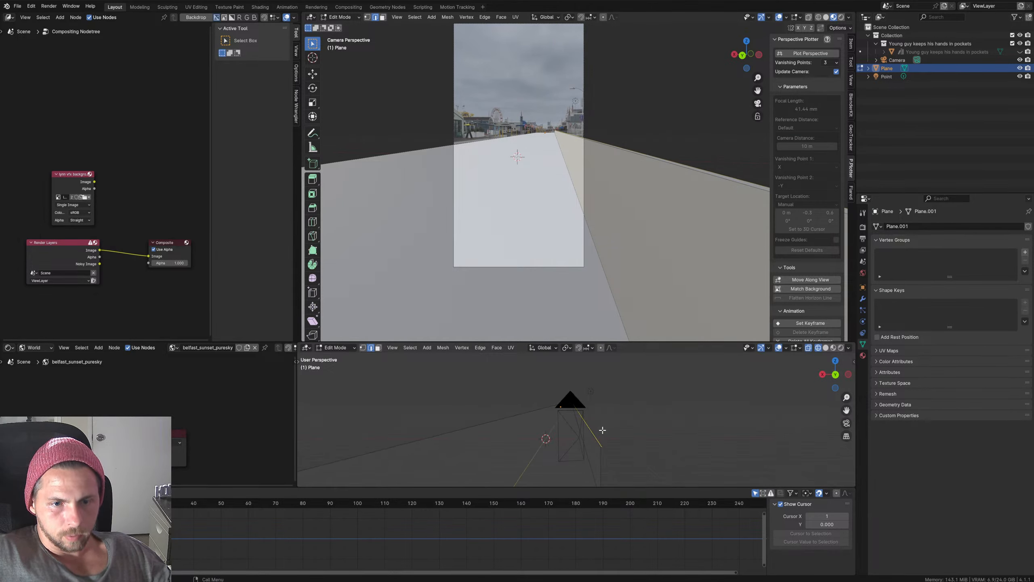
key(g)
key(z)
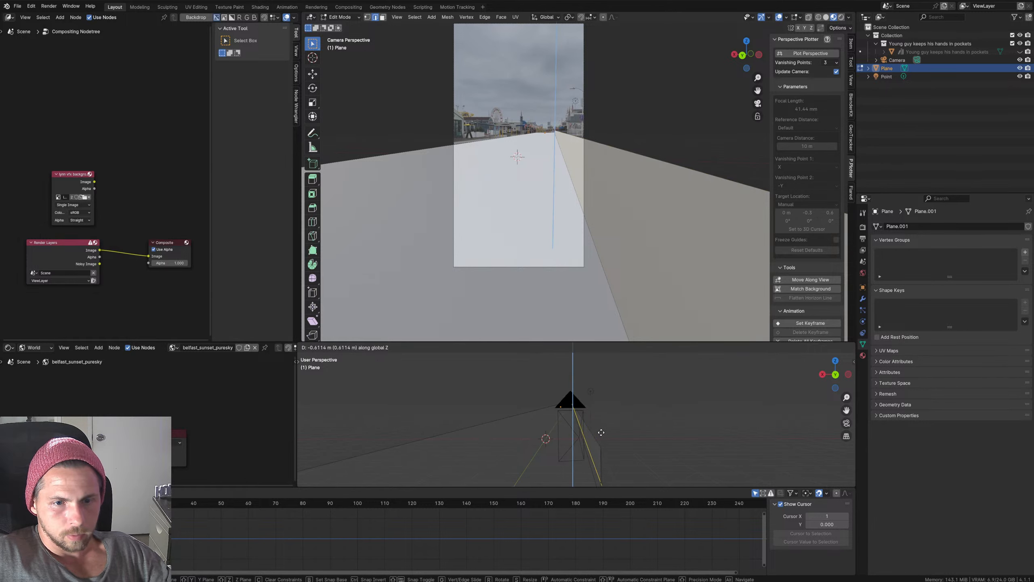
click(601, 432)
Step: Try extruding the ledge's outer edge downward along Z again, checking the profile from the front and right side
key(g)
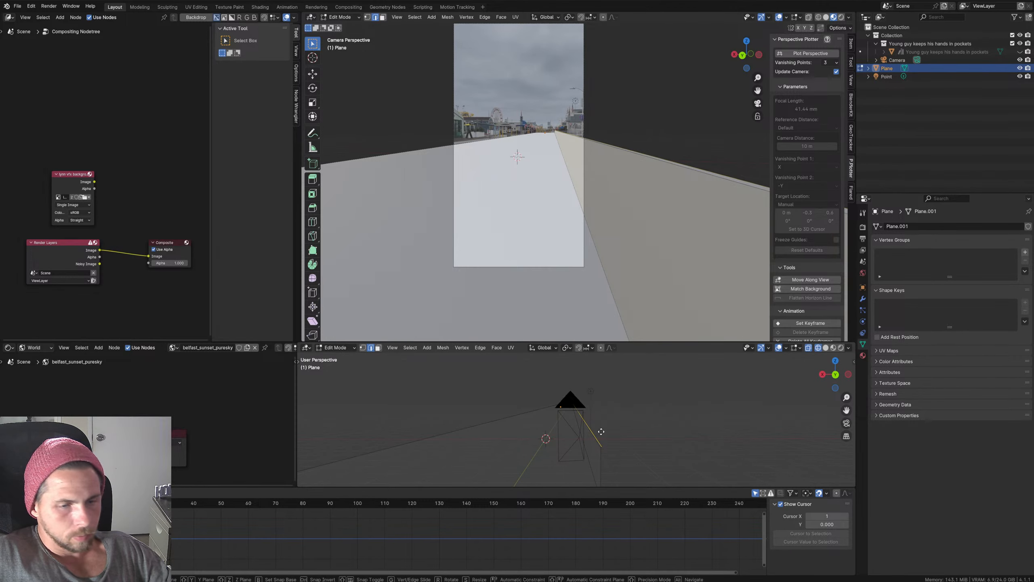
key(z)
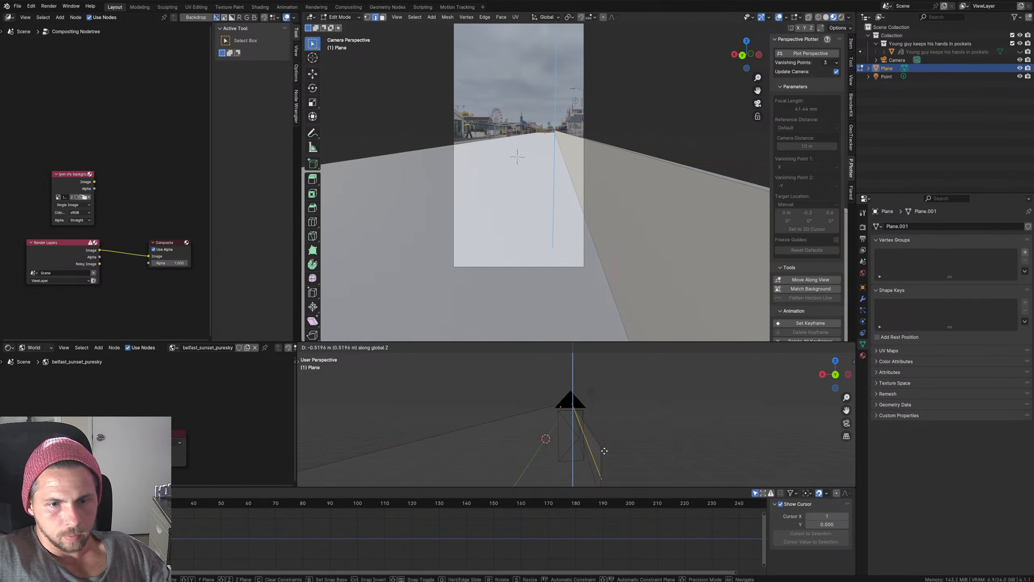
click(606, 454)
key(KP_1)
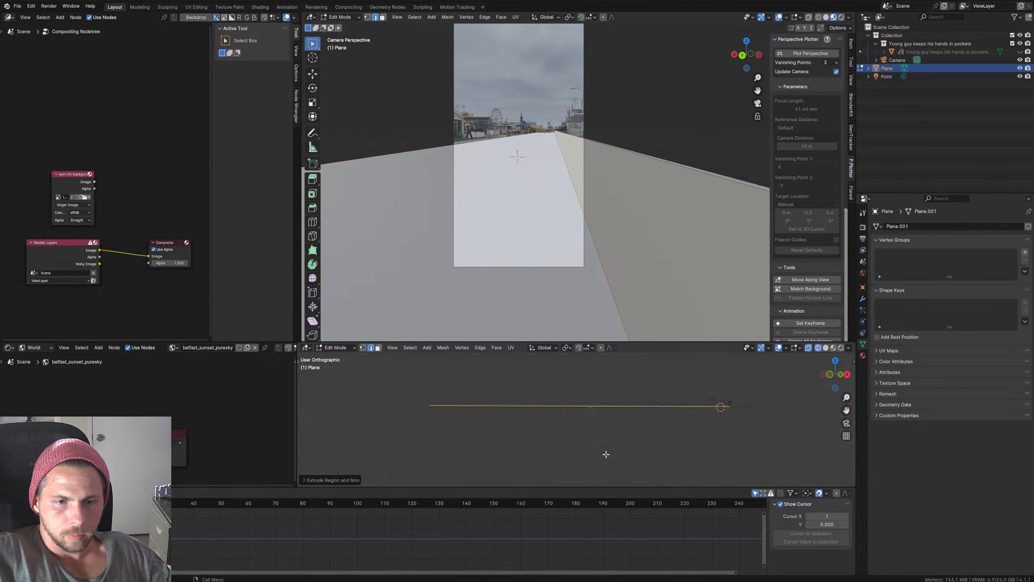
scroll(606, 454, up, 16)
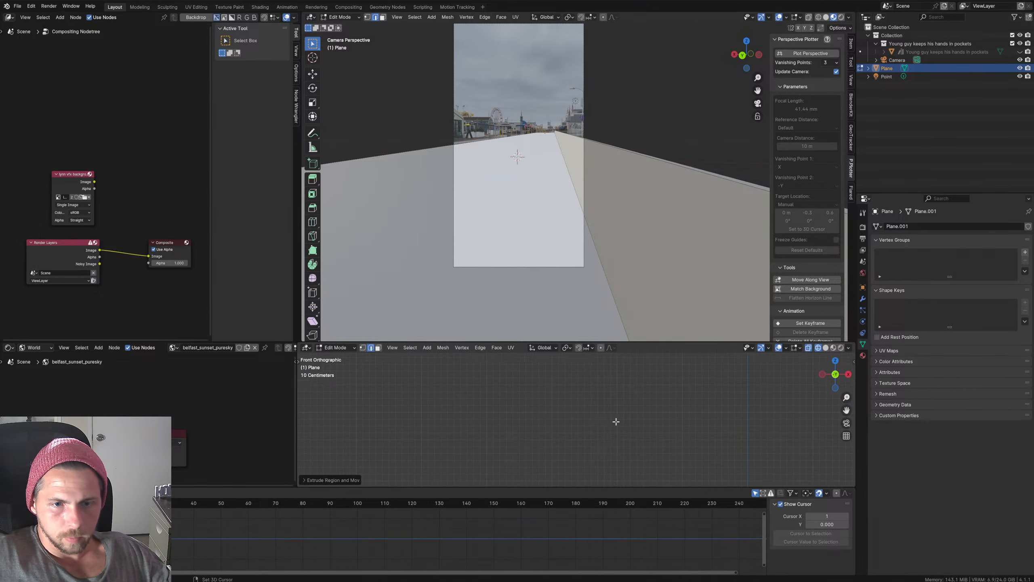
shift+middle_drag(614, 421, 367, 442)
scroll(495, 439, up, 5)
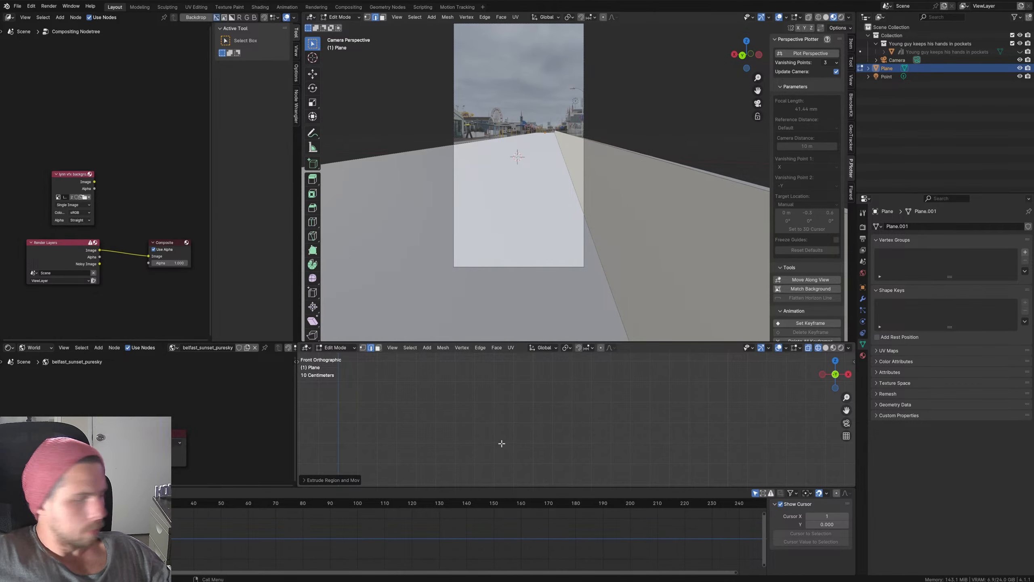
scroll(504, 438, down, 5)
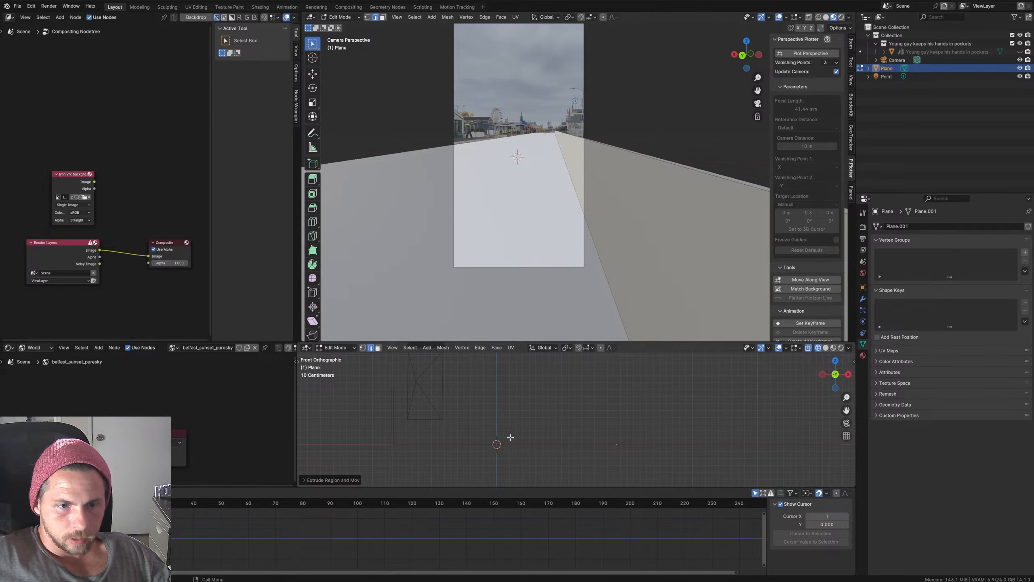
key(KP_3)
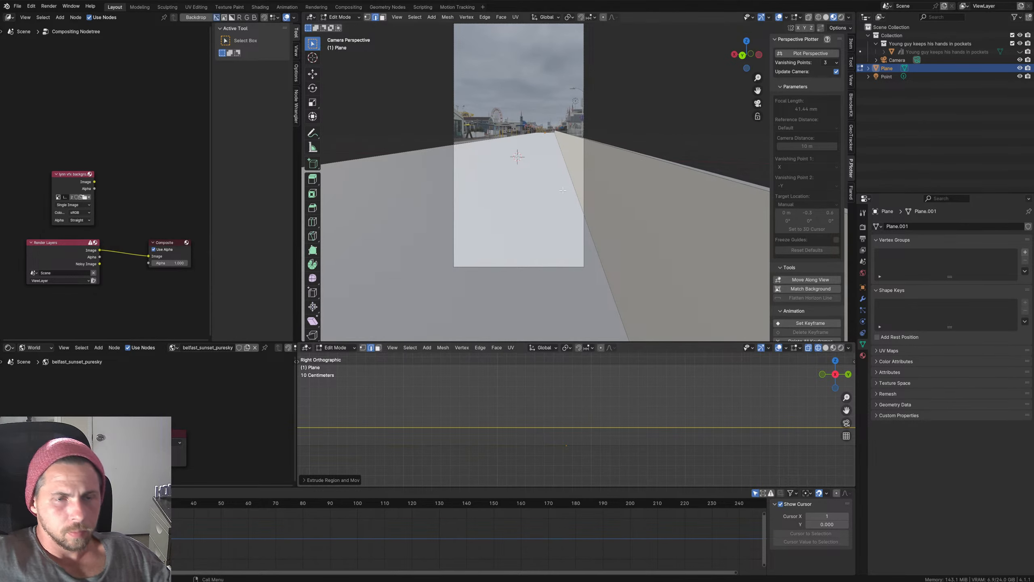
key(ctrl+z)
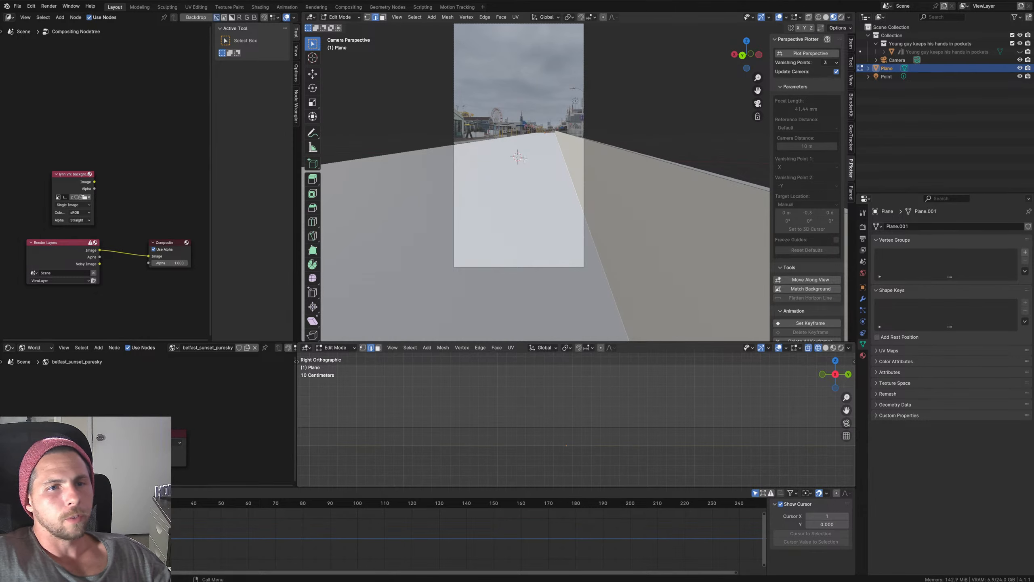
Step: Select the plane's opposite long edge, on the buildings side, and move it about 2.75 m outward along X
click(490, 139)
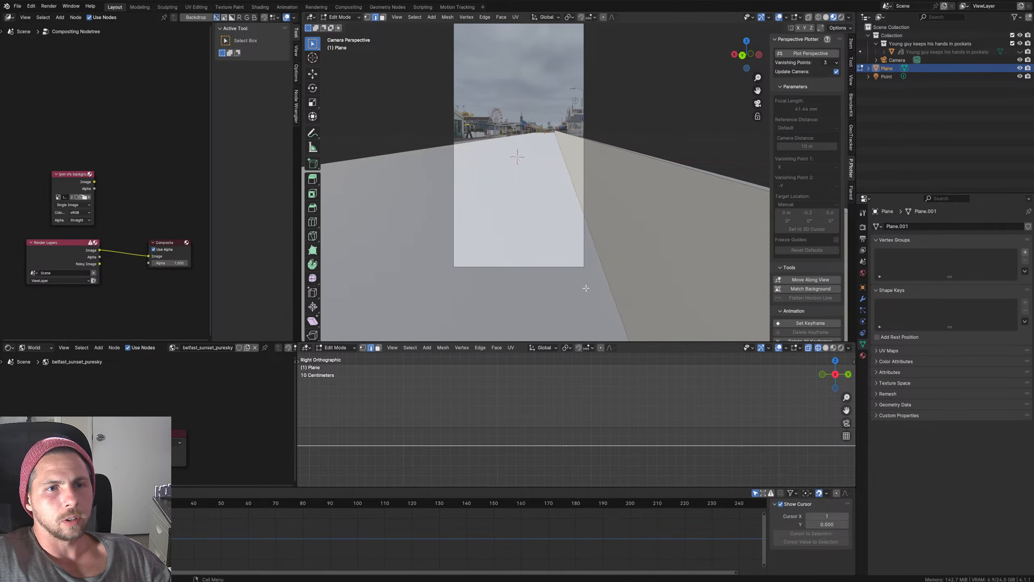
middle_drag(571, 414, 548, 427)
scroll(609, 448, up, 4)
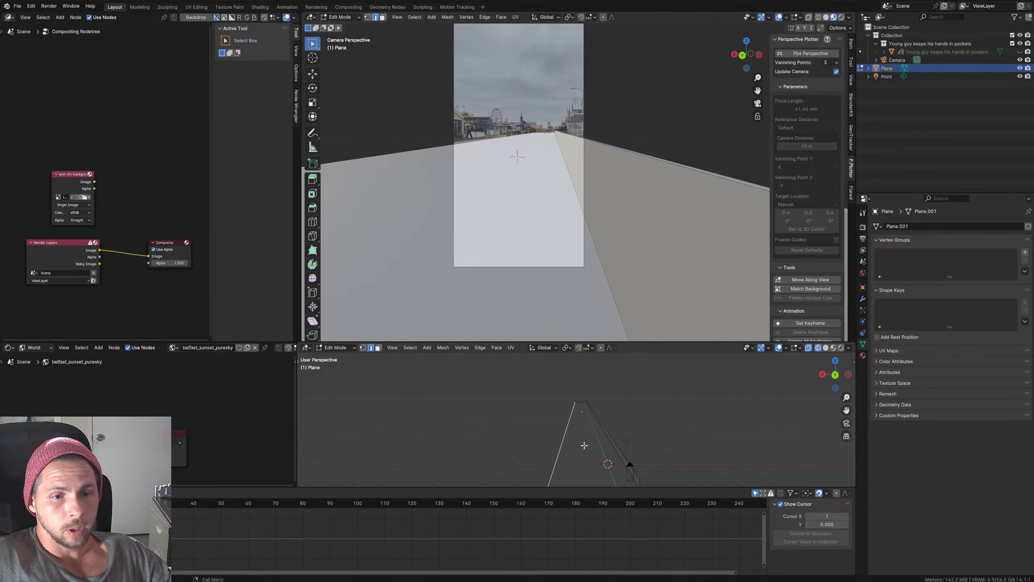
key(g)
key(x)
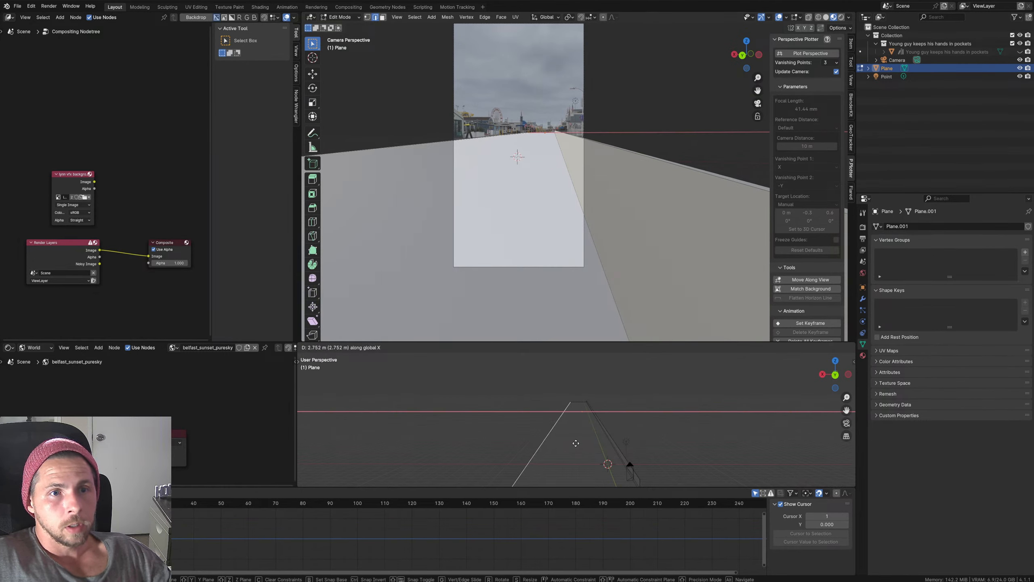
click(576, 443)
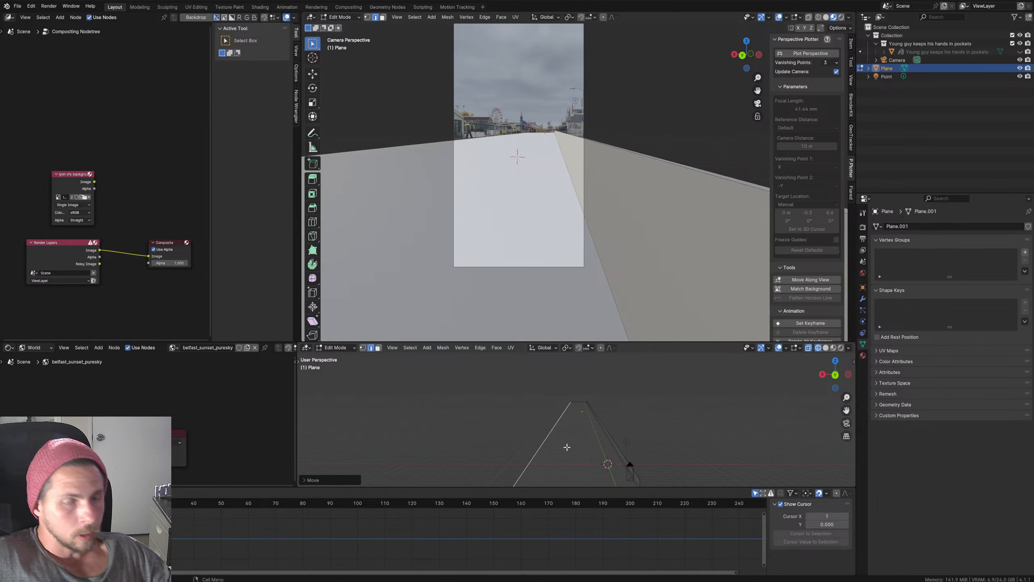
Step: Extrude the moved edge about 2 m upward along Z and lower its top by about 1.5 m to form a low wall
key(g)
key(z)
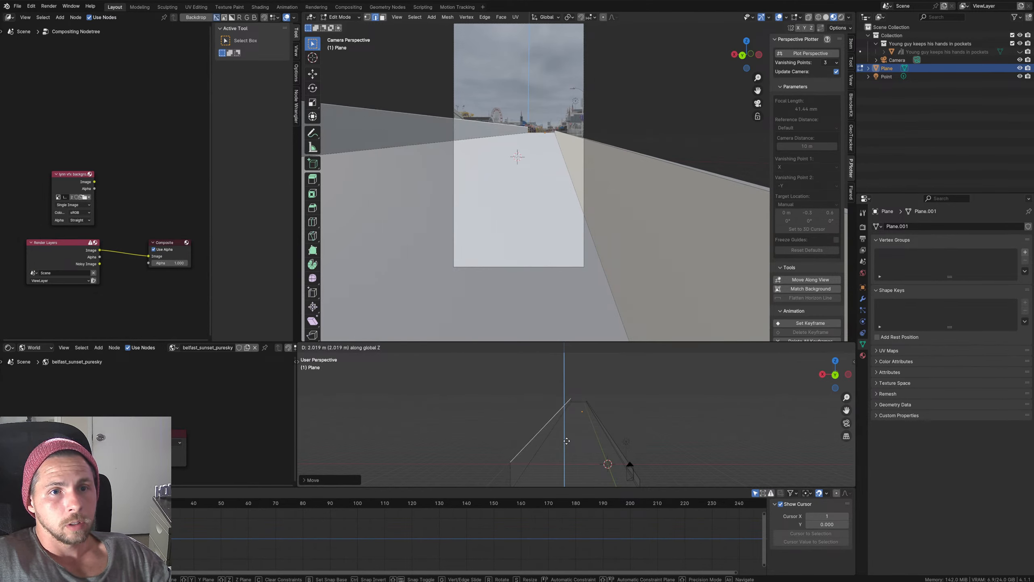
click(567, 440)
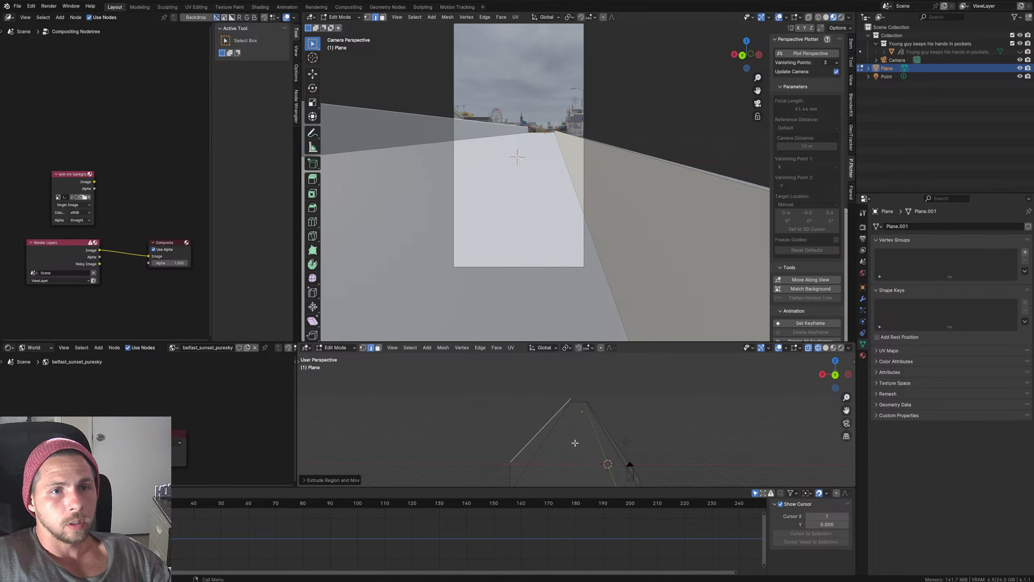
key(g)
key(z)
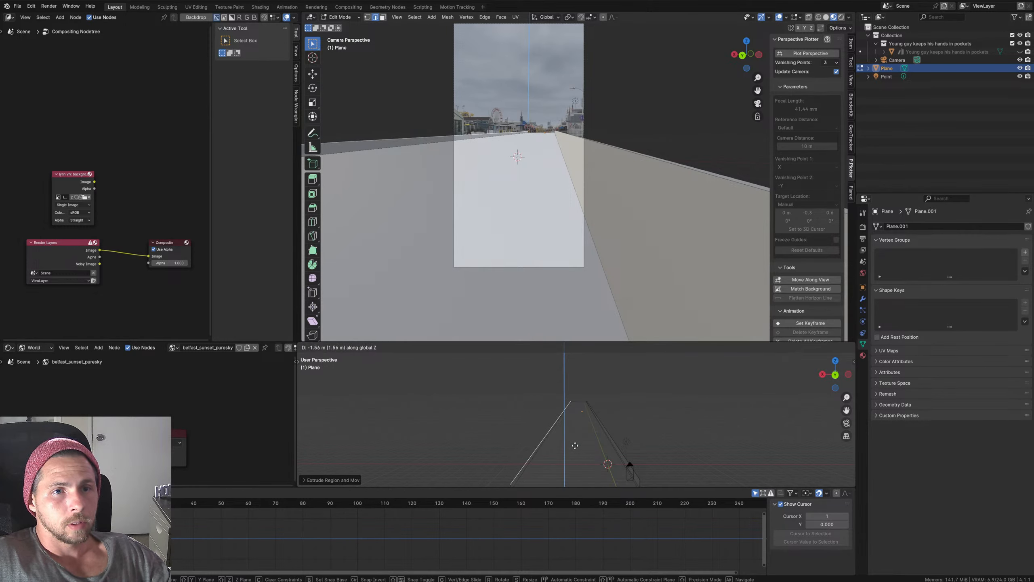
click(574, 444)
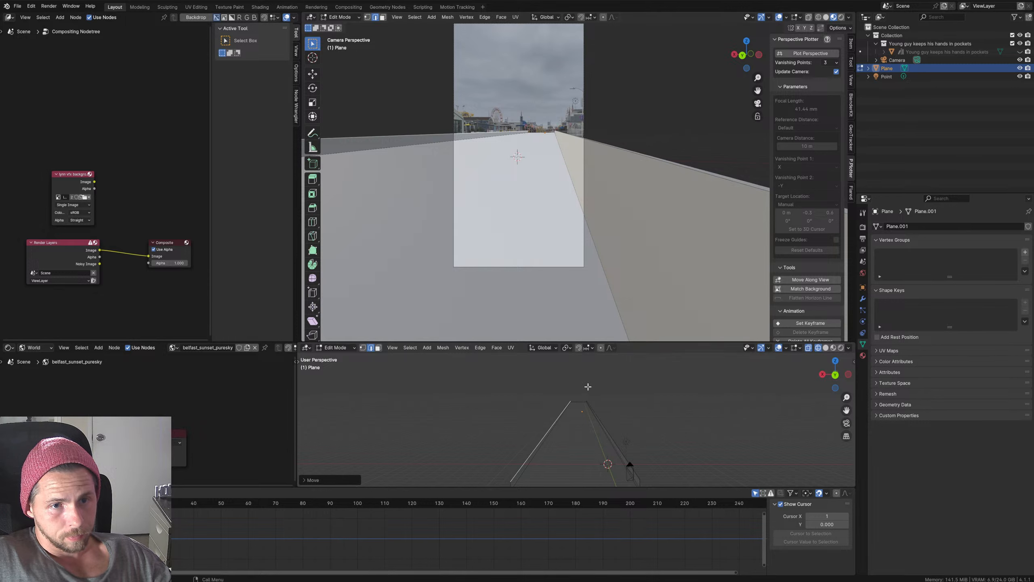
Step: Inspect the new low wall and the far end of the ground geometry from the side
middle_drag(577, 401, 464, 397)
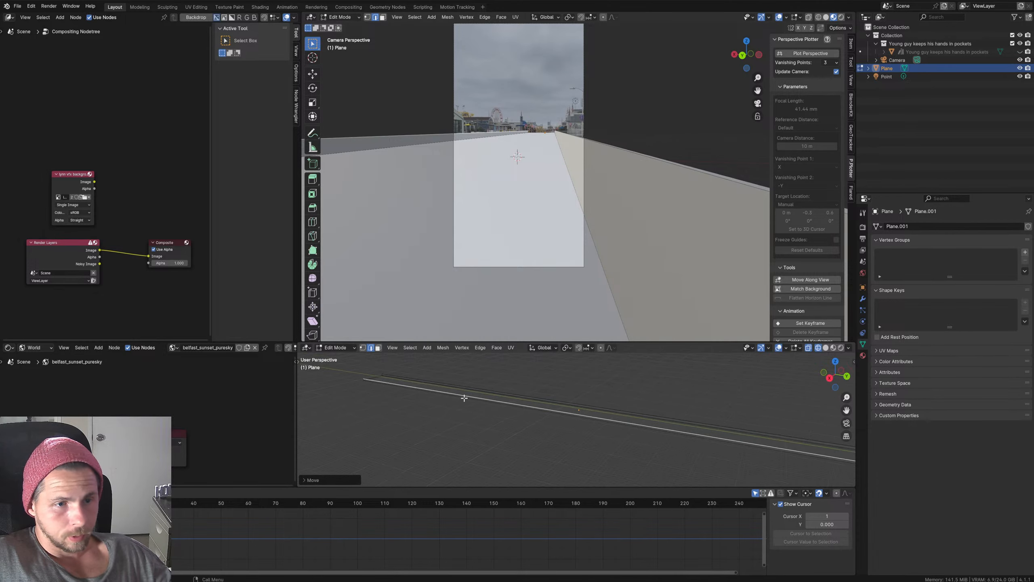
scroll(425, 399, down, 4)
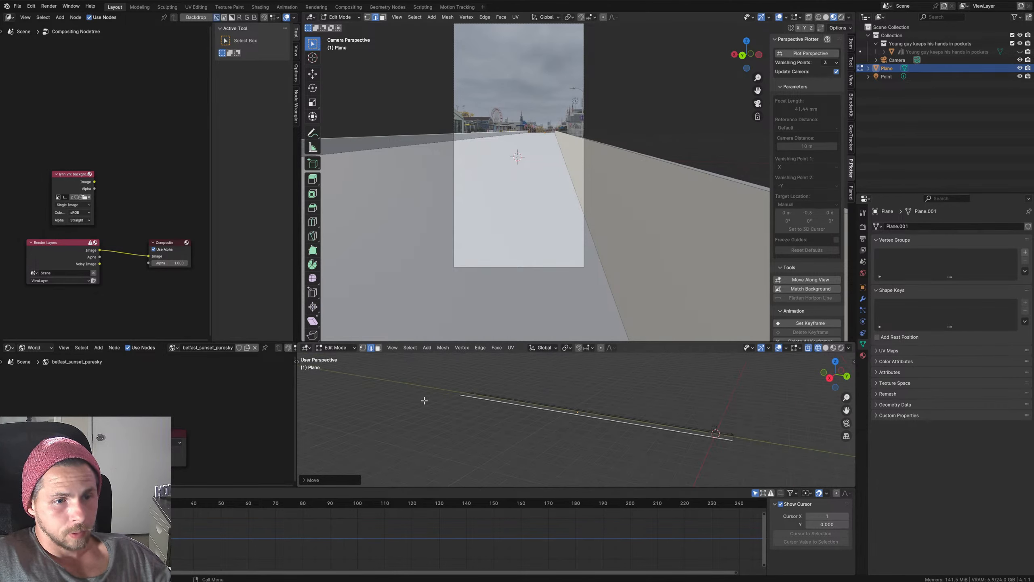
scroll(426, 400, up, 2)
shift+middle_drag(427, 400, 536, 413)
scroll(535, 413, up, 4)
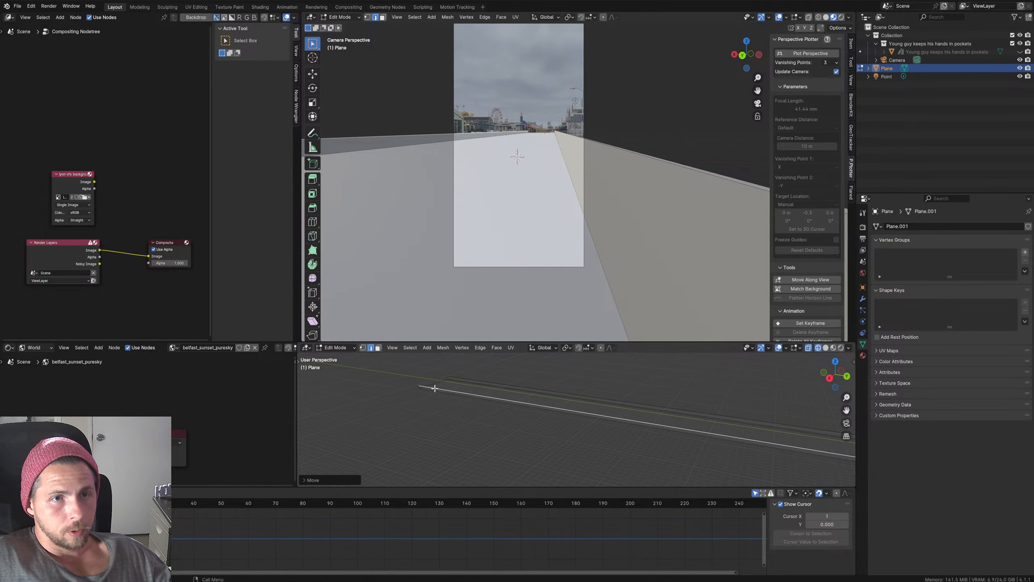
shift+middle_drag(435, 388, 581, 434)
scroll(615, 448, up, 2)
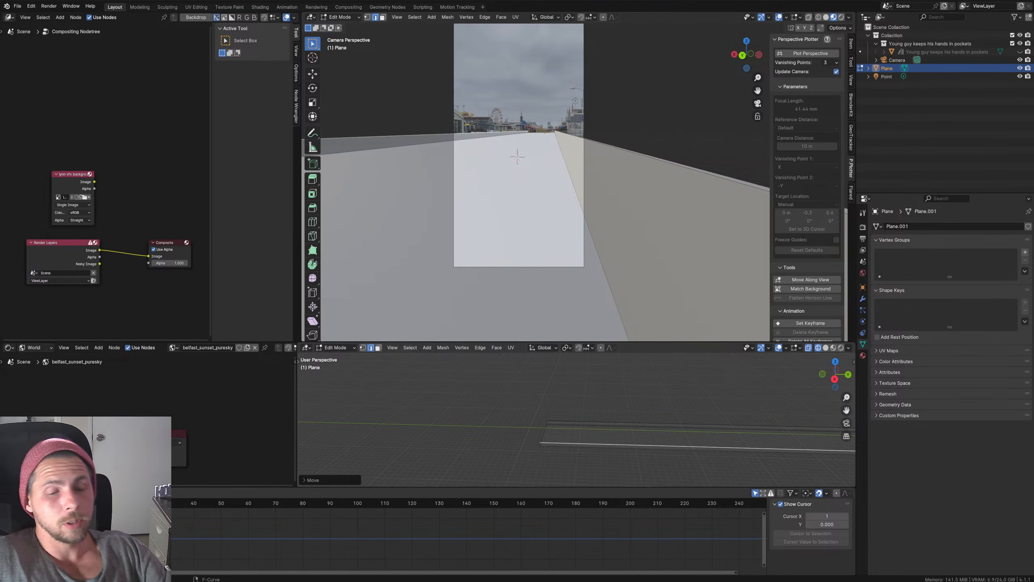
Step: Switch to Facebook in Chrome, browse the page's reels and open the "Before/After UFO Attacking VFX" reel
mouse_move(509, 581)
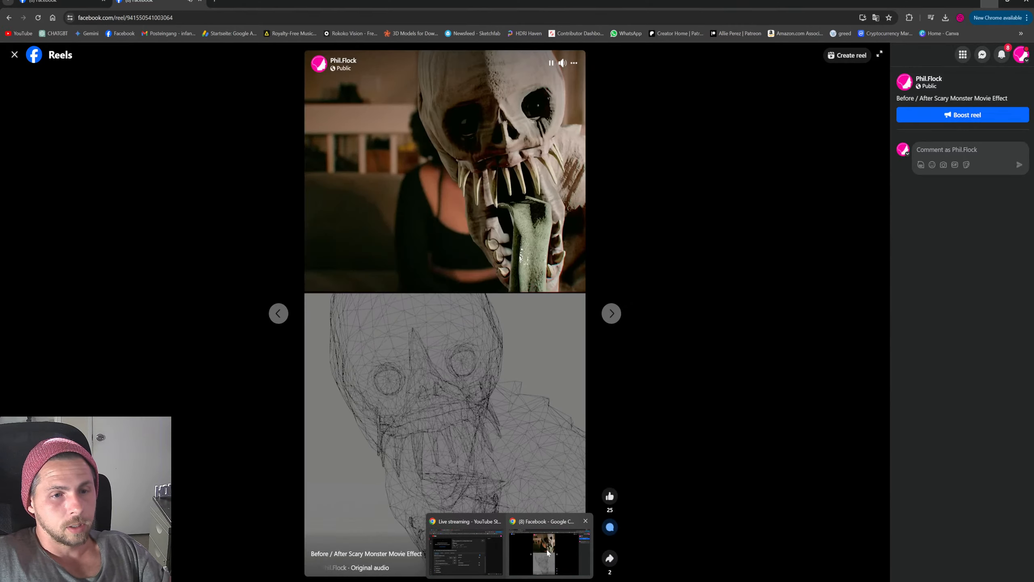
click(548, 553)
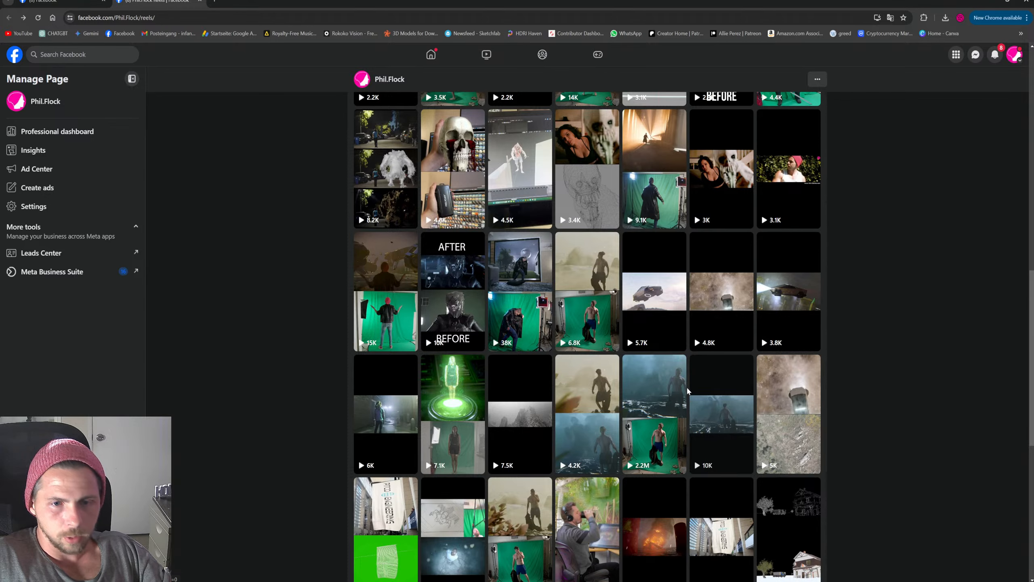
scroll(502, 407, down, 1)
scroll(502, 407, down, 2)
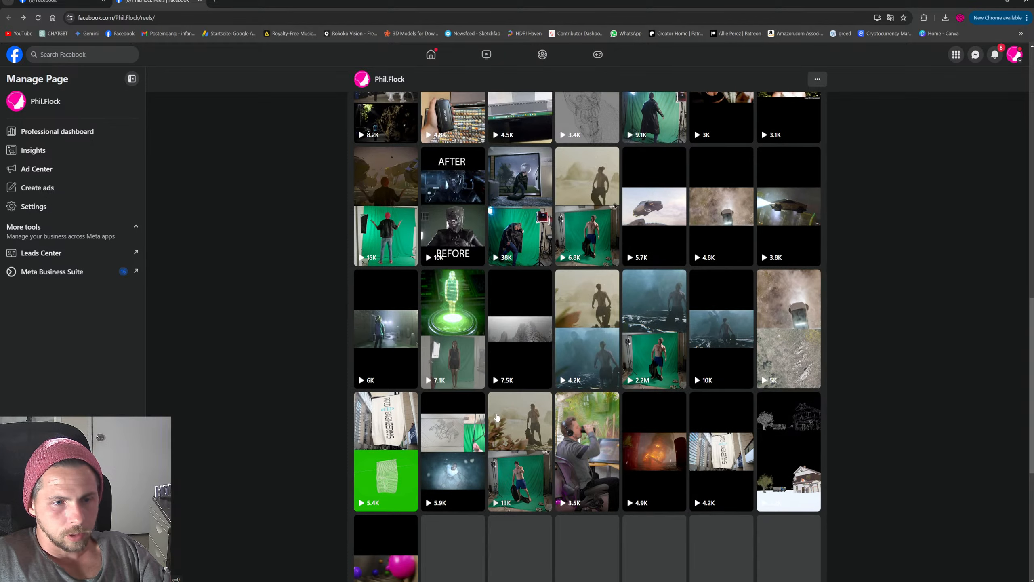
scroll(512, 401, down, 1)
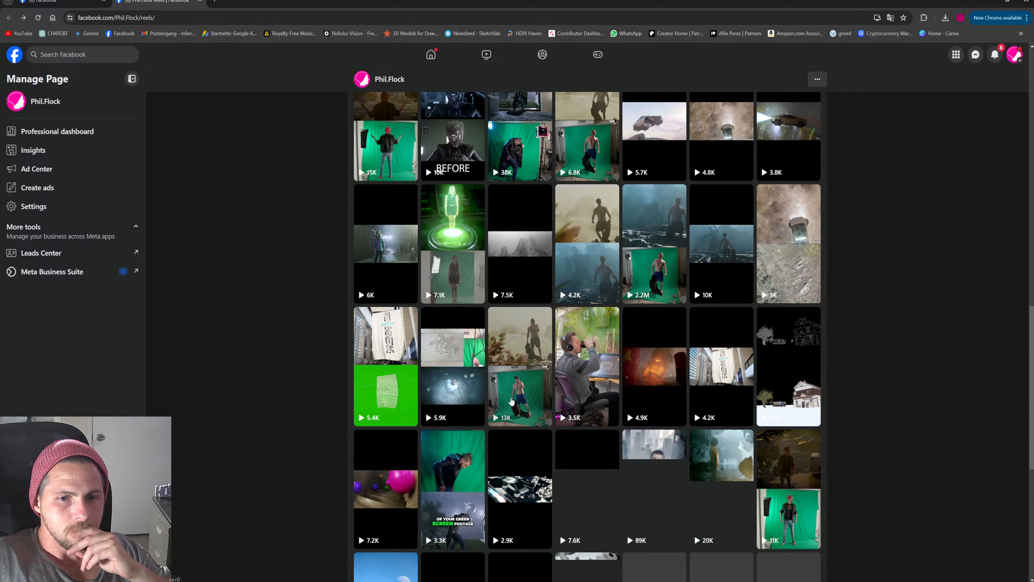
scroll(512, 401, down, 3)
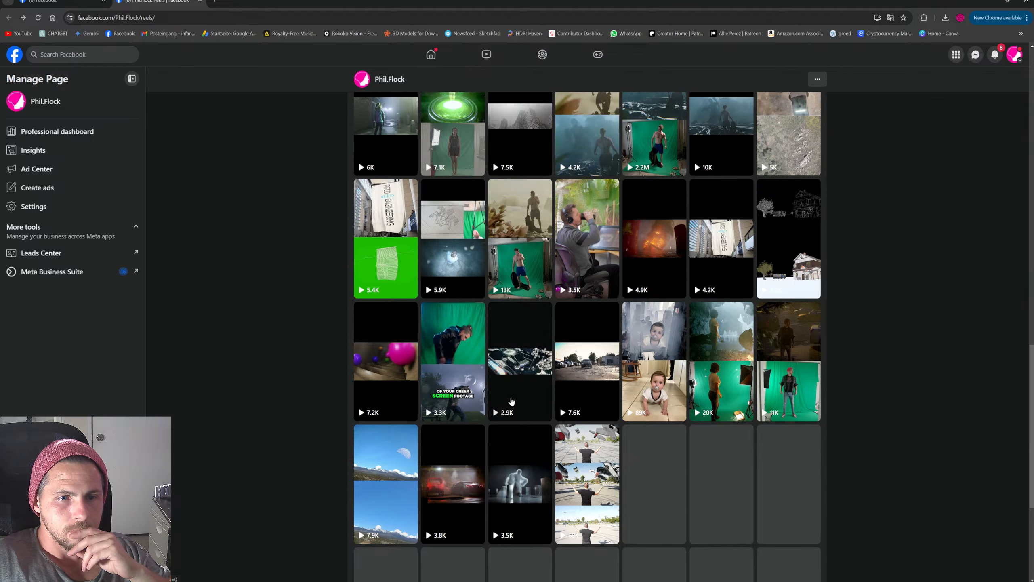
scroll(512, 401, down, 1)
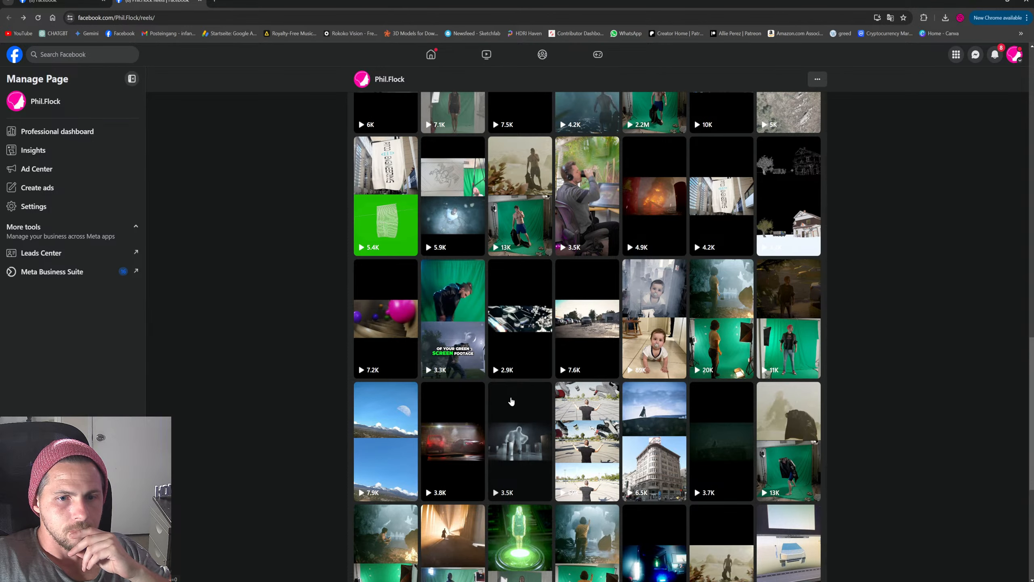
scroll(512, 401, down, 4)
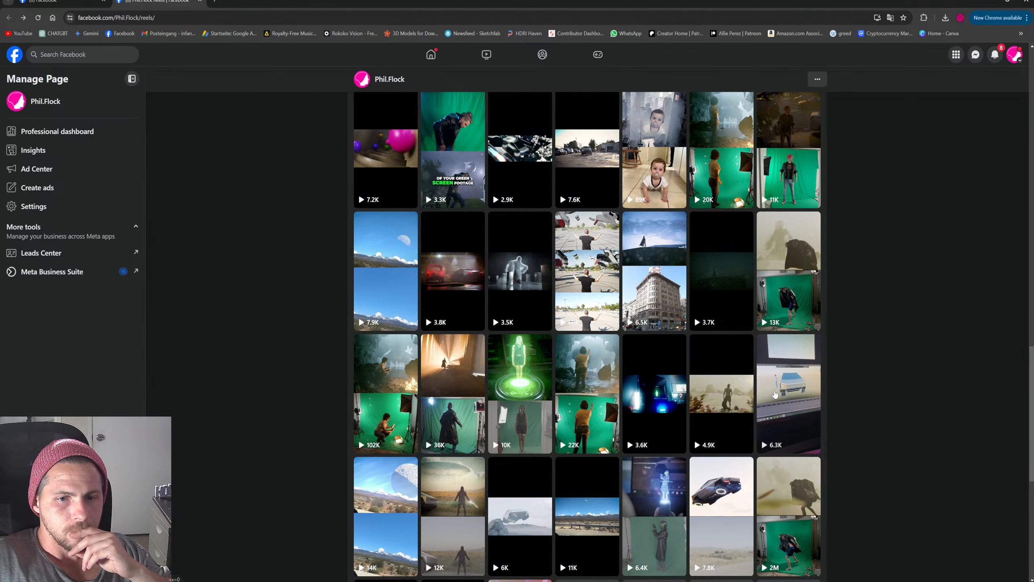
scroll(775, 394, down, 1)
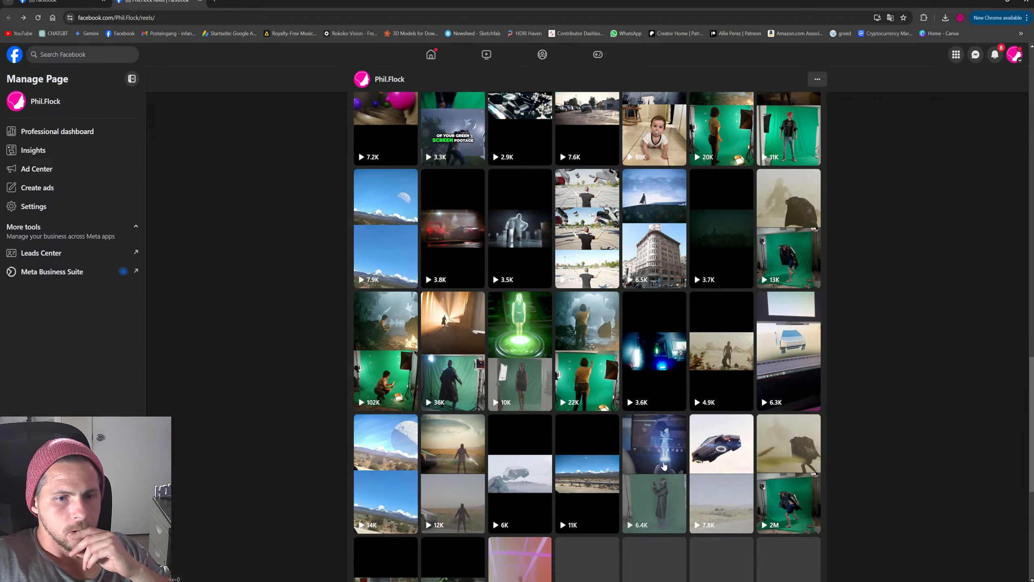
scroll(598, 462, down, 2)
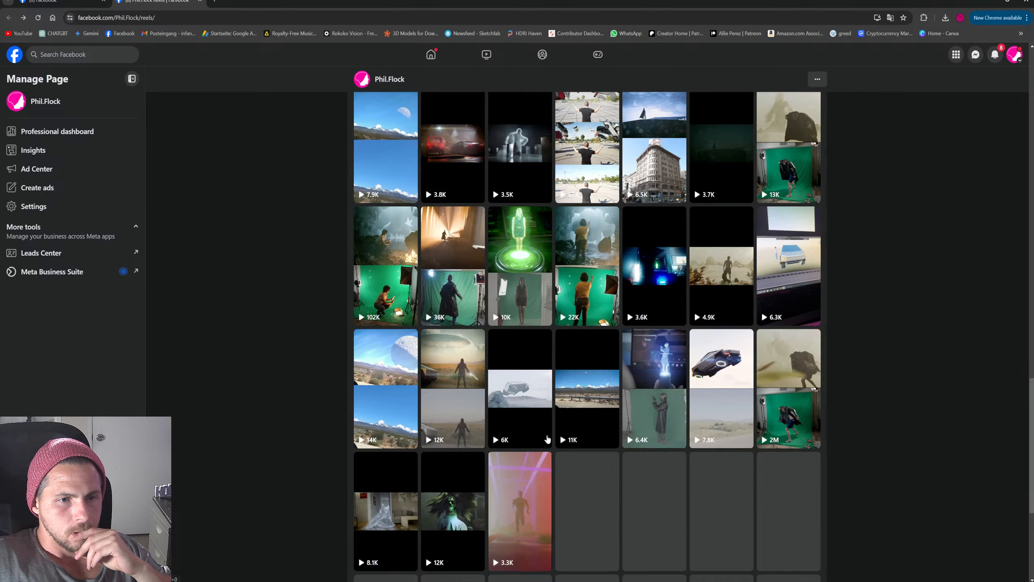
click(451, 348)
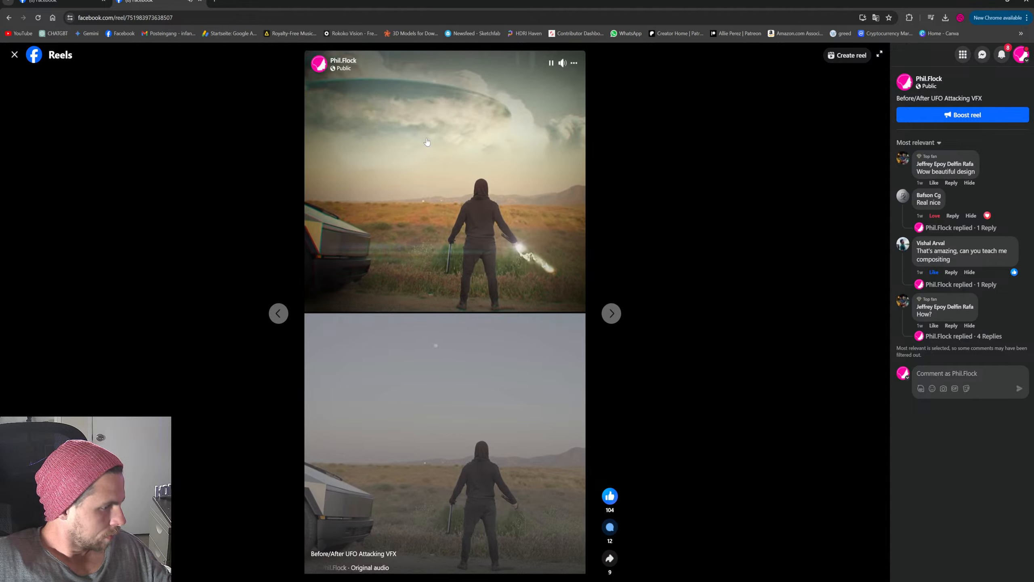
Step: Pause and close the UFO attack reel, and switch back to Blender
click(463, 170)
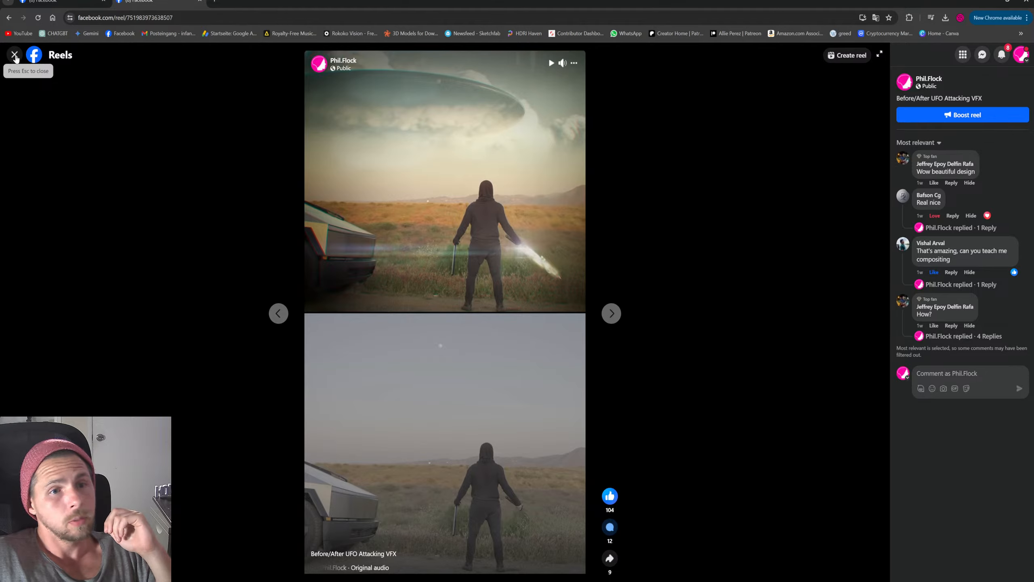
click(14, 56)
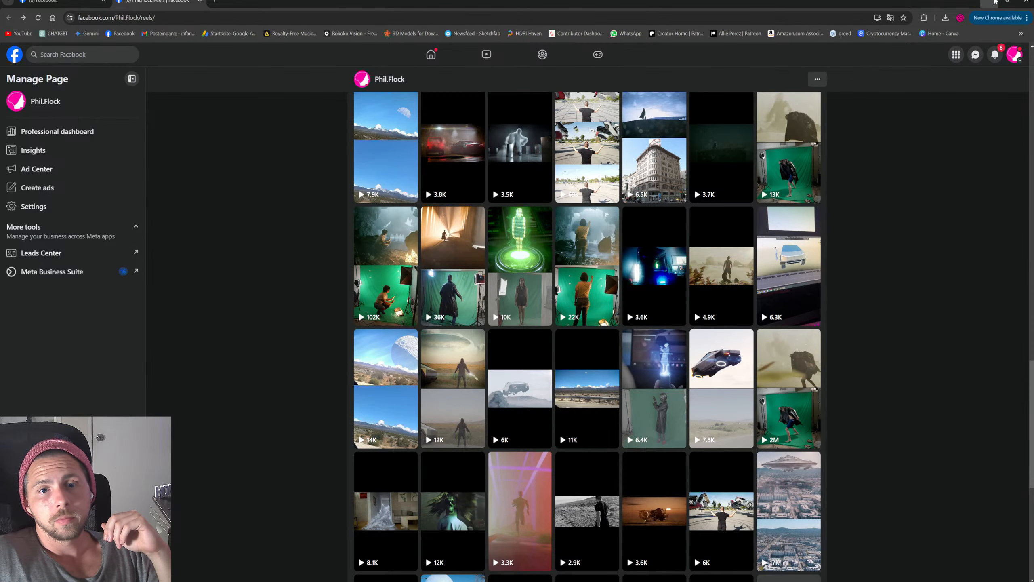
key(alt+Tab)
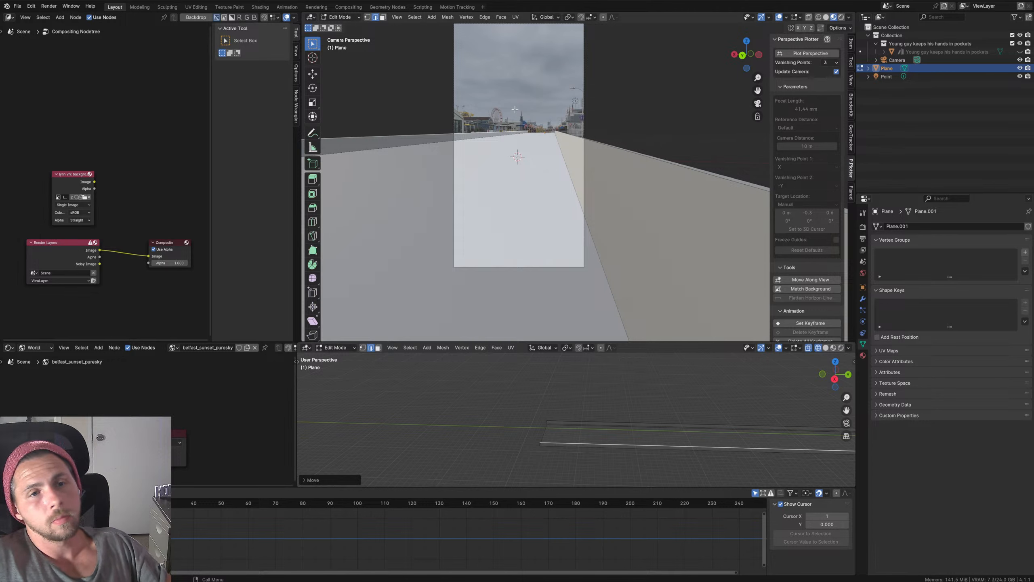
Step: Leave the plane's Edit Mode and view the whole ground and side-wall geometry from its end
click(565, 430)
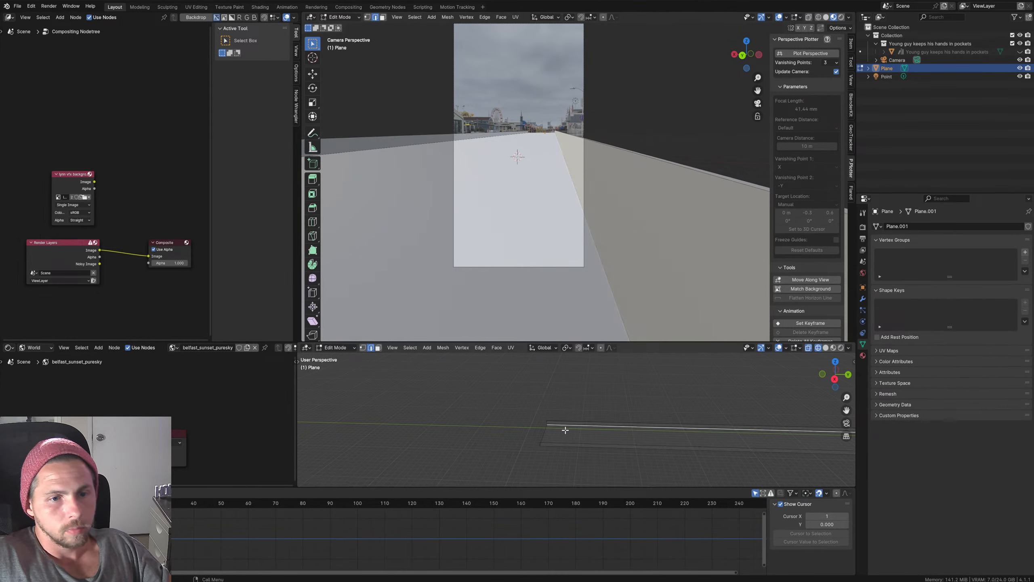
key(Tab)
middle_drag(561, 444, 626, 437)
scroll(705, 458, down, 3)
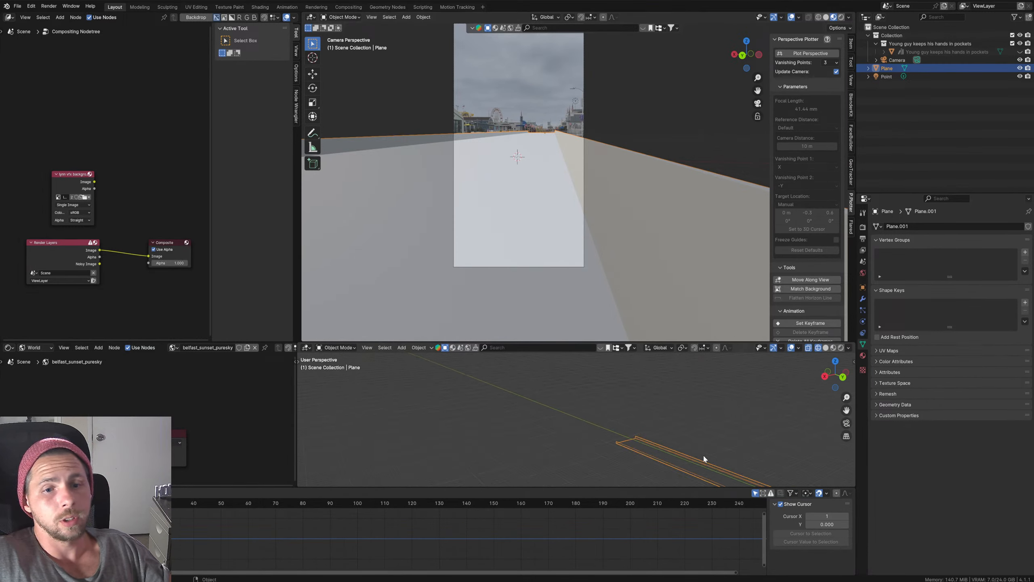
middle_drag(694, 454, 635, 456)
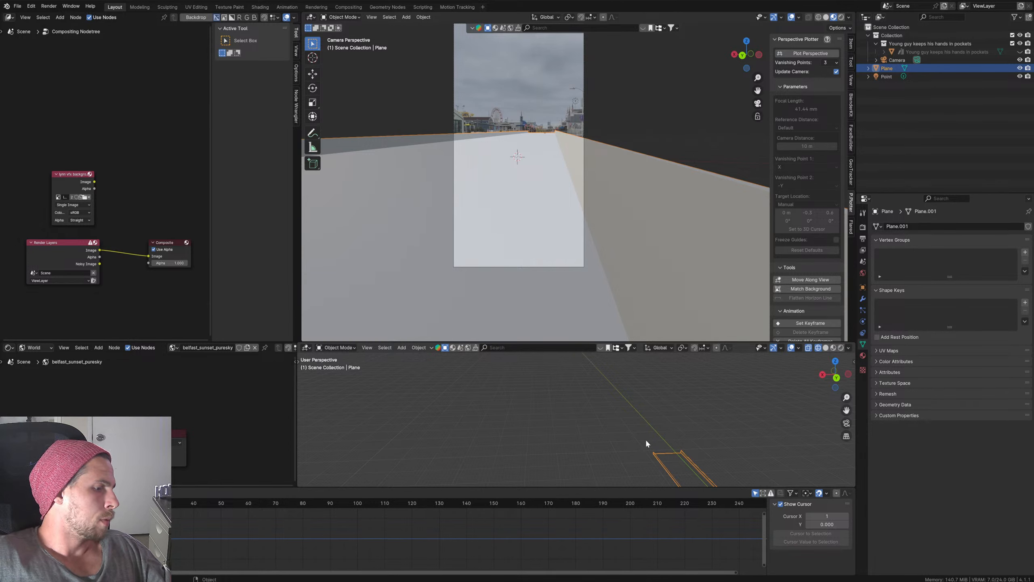
scroll(676, 454, down, 3)
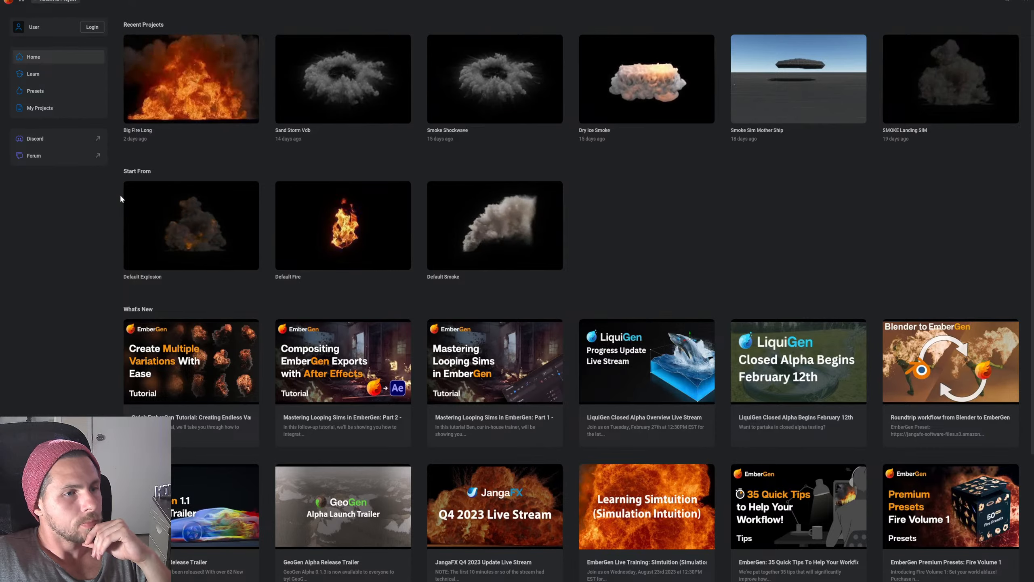
Step: In EmberGen, look at the Default Explosion and the Fire & Smoke presets, and open the Gas Explosion 01 preset from the Explosion category
click(155, 241)
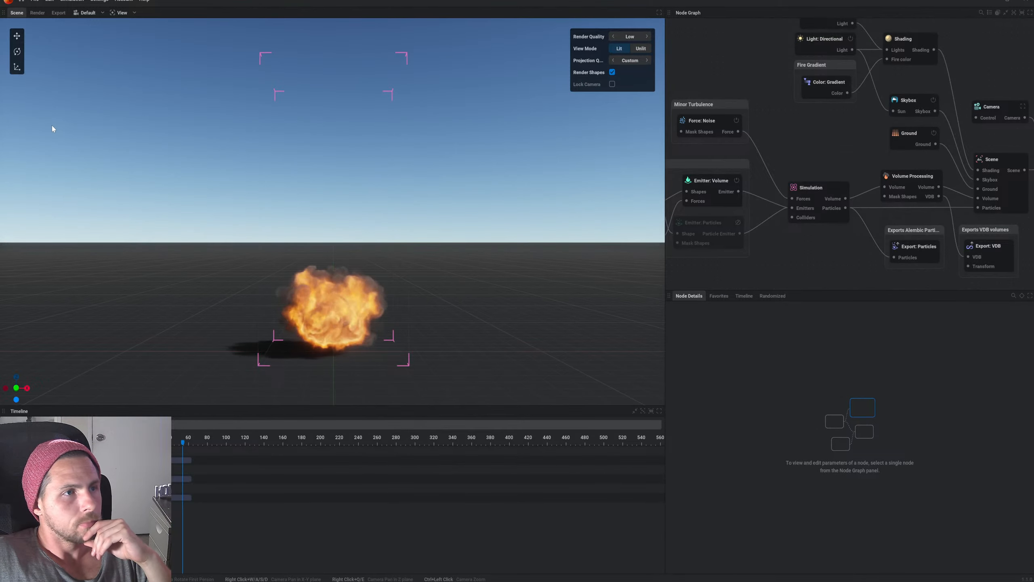
click(19, 3)
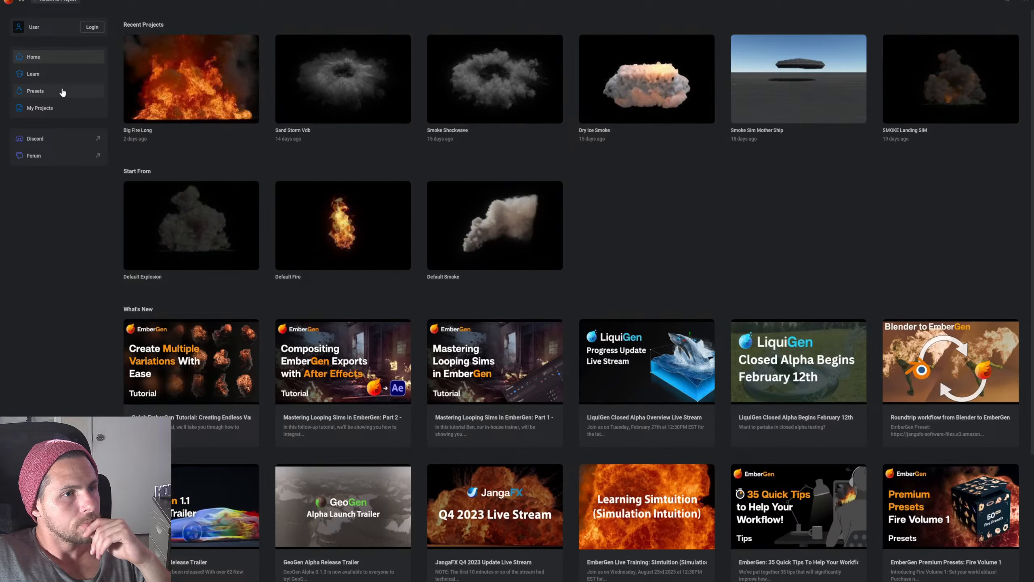
click(36, 91)
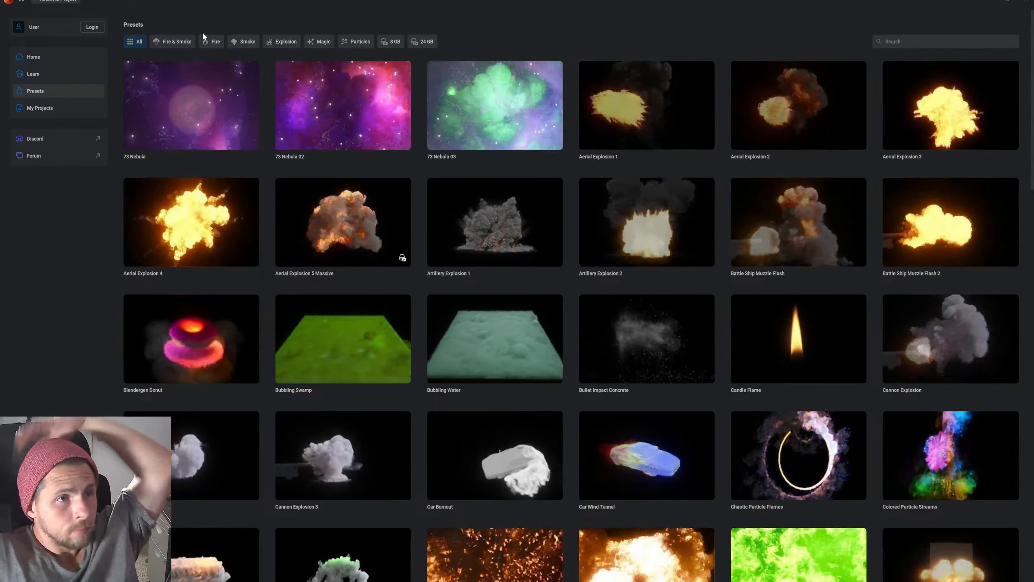
click(185, 41)
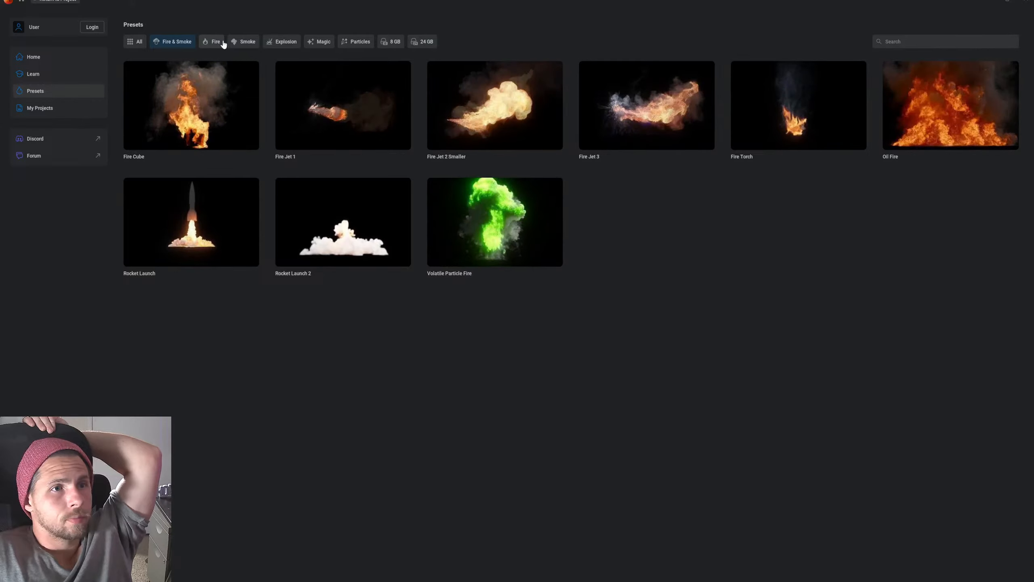
click(281, 41)
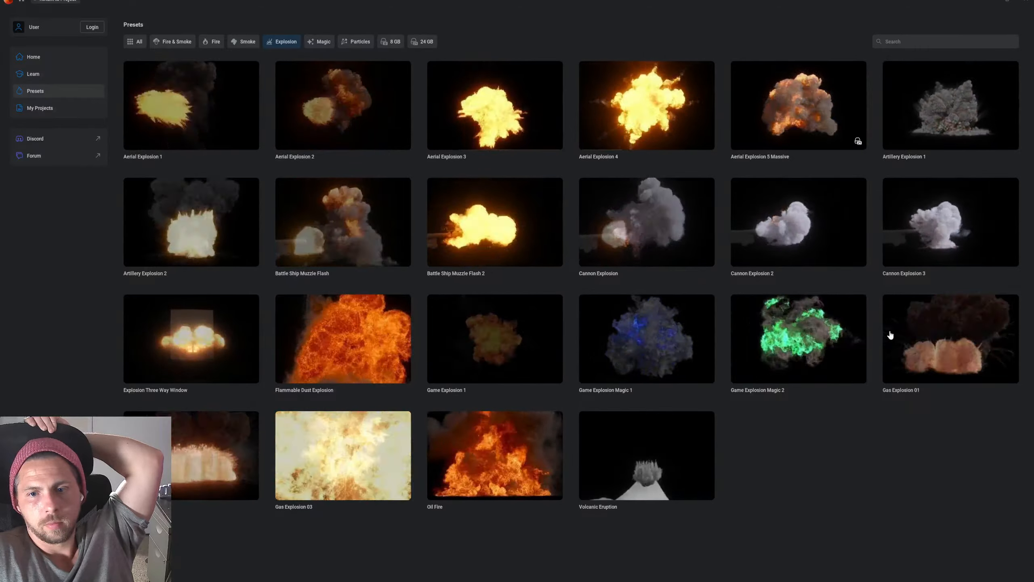
click(920, 335)
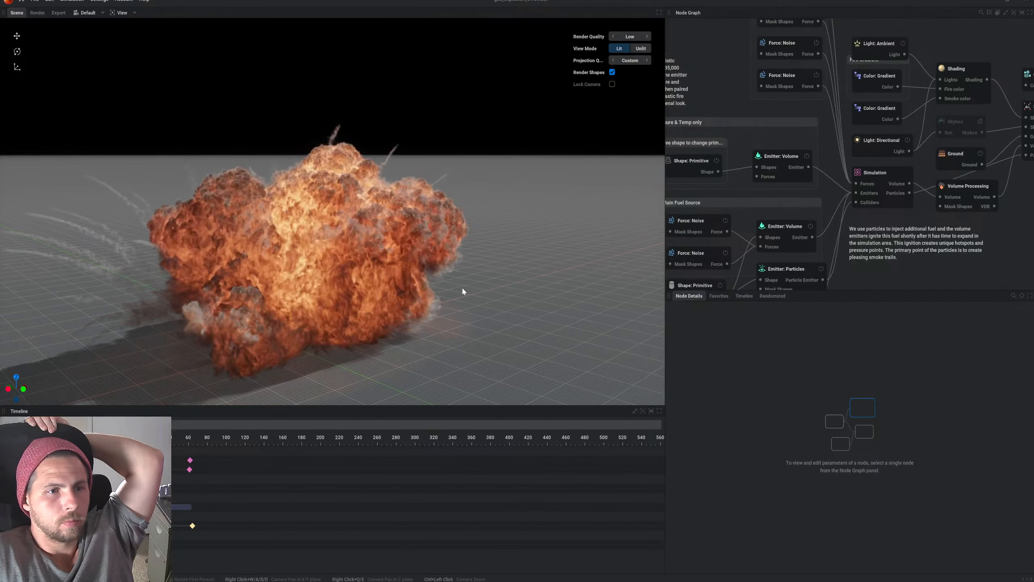
Step: Examine the gas explosion from the front, look over its emitter nodes and replay the simulation
drag(452, 286, 375, 271)
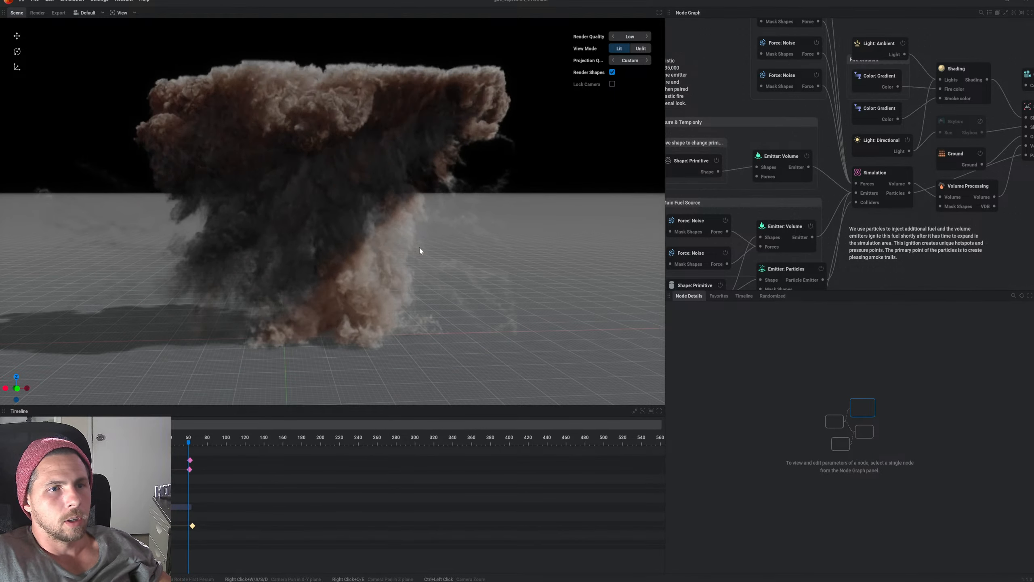
scroll(755, 203, down, 5)
scroll(757, 205, up, 6)
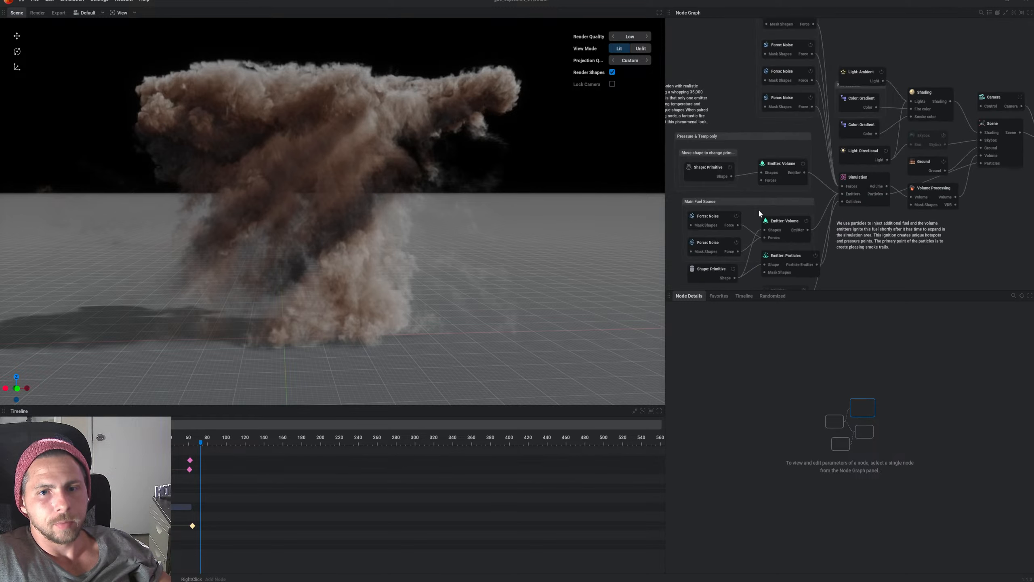
scroll(786, 201, down, 2)
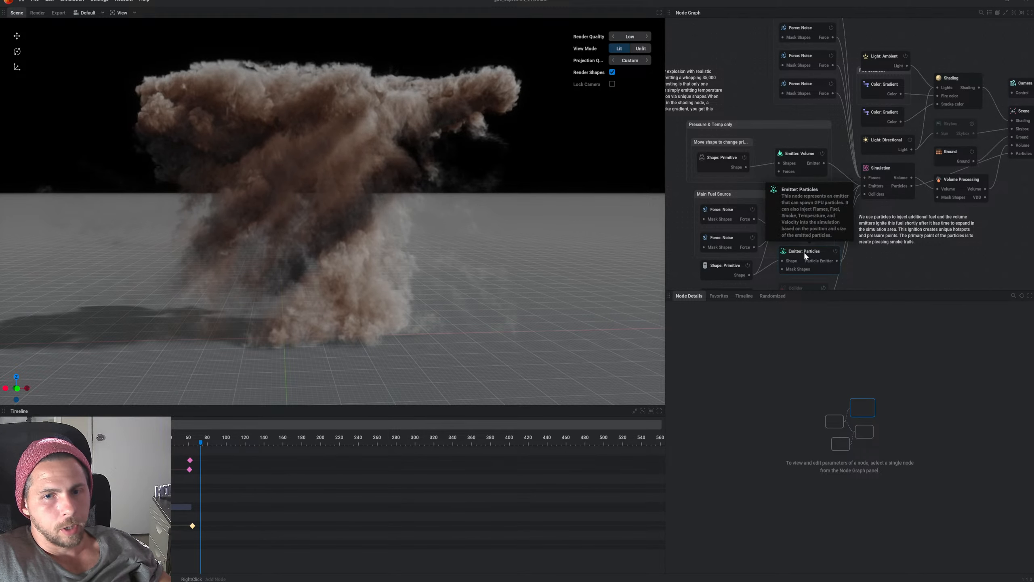
mouse_move(802, 246)
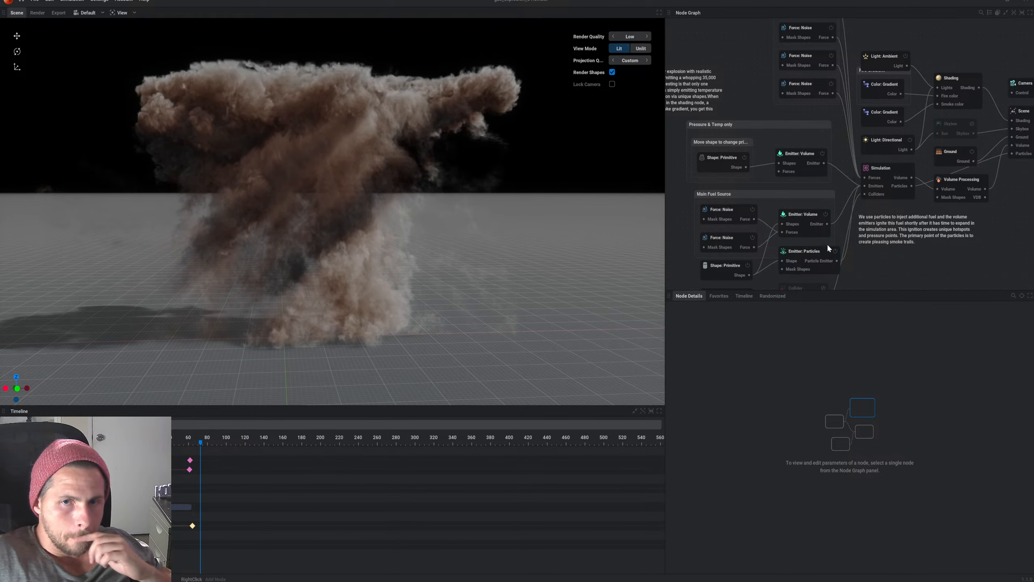
drag(180, 444, 156, 444)
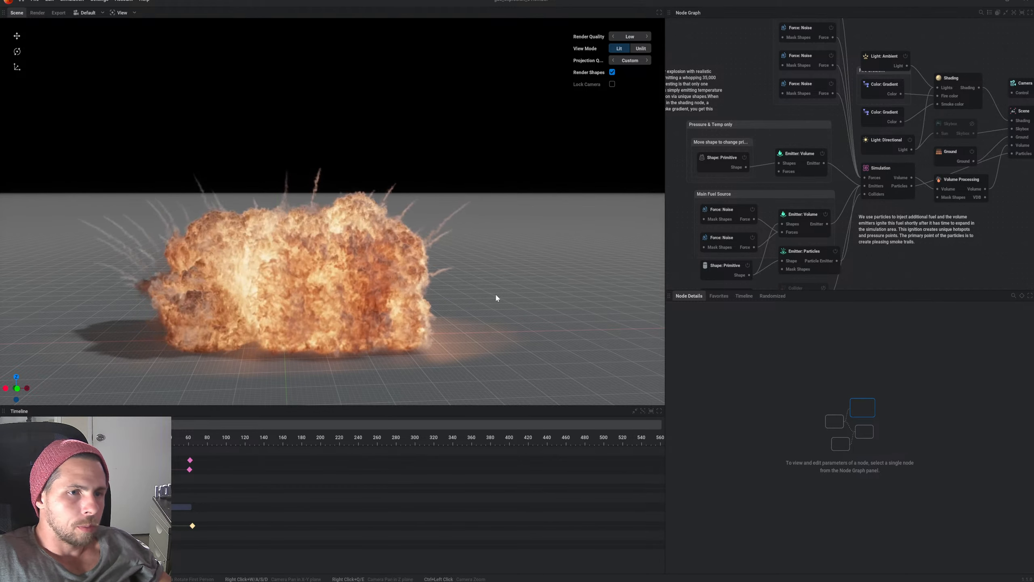
Step: Select the Simulation node, set its voxel size to 1 m and apply the new resolution
click(798, 153)
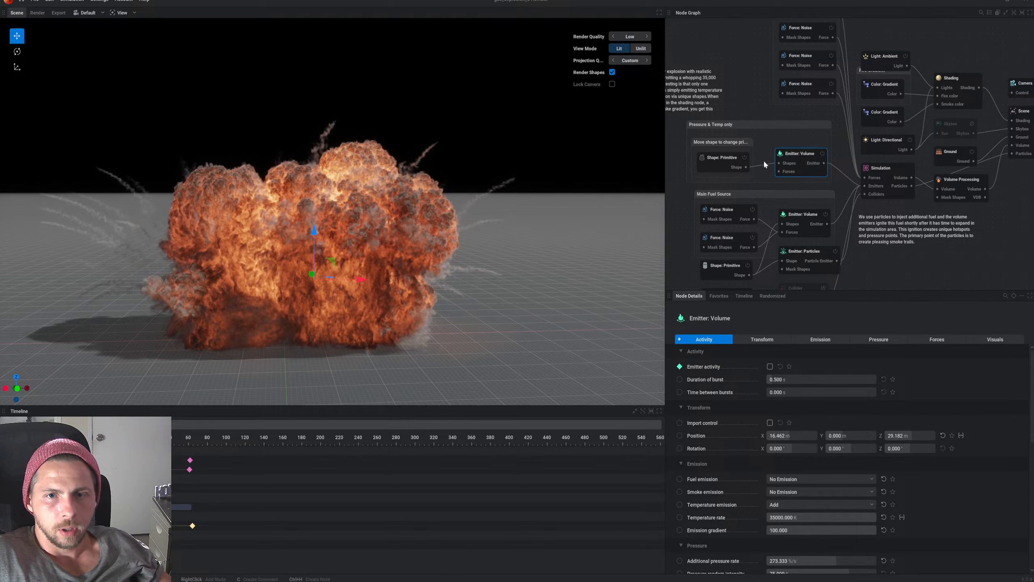
click(881, 168)
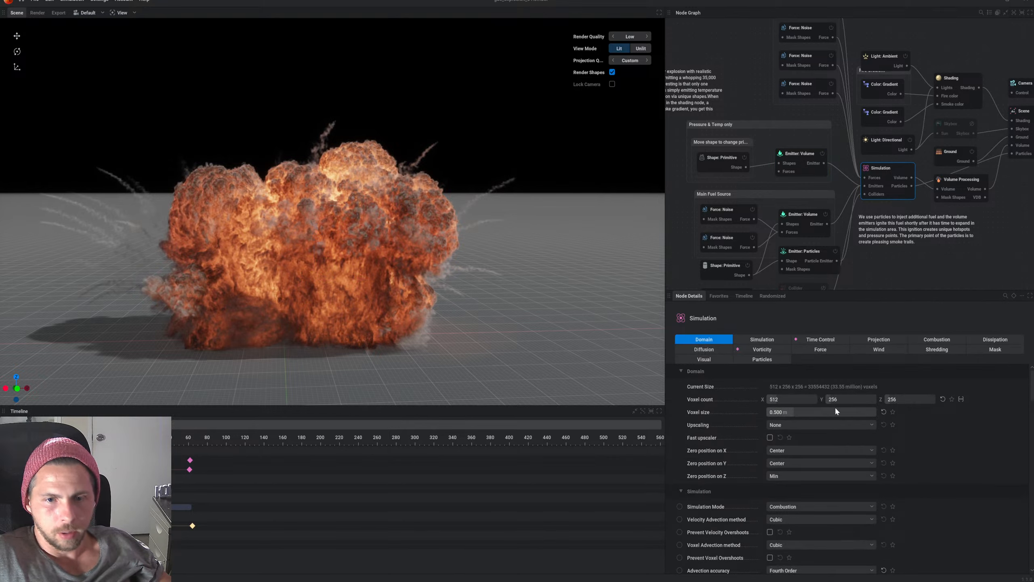
click(792, 412)
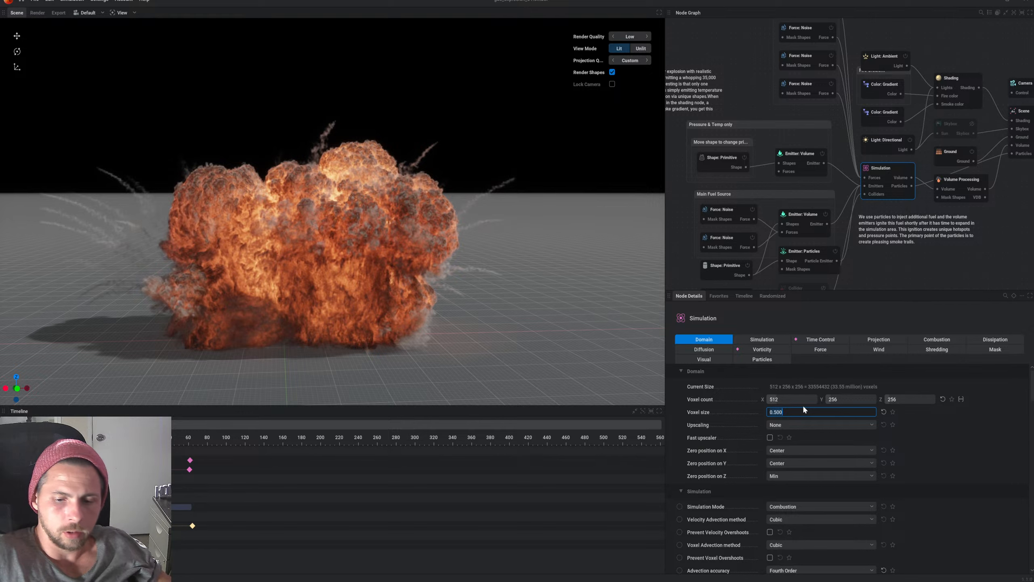
text(1)
key(Return)
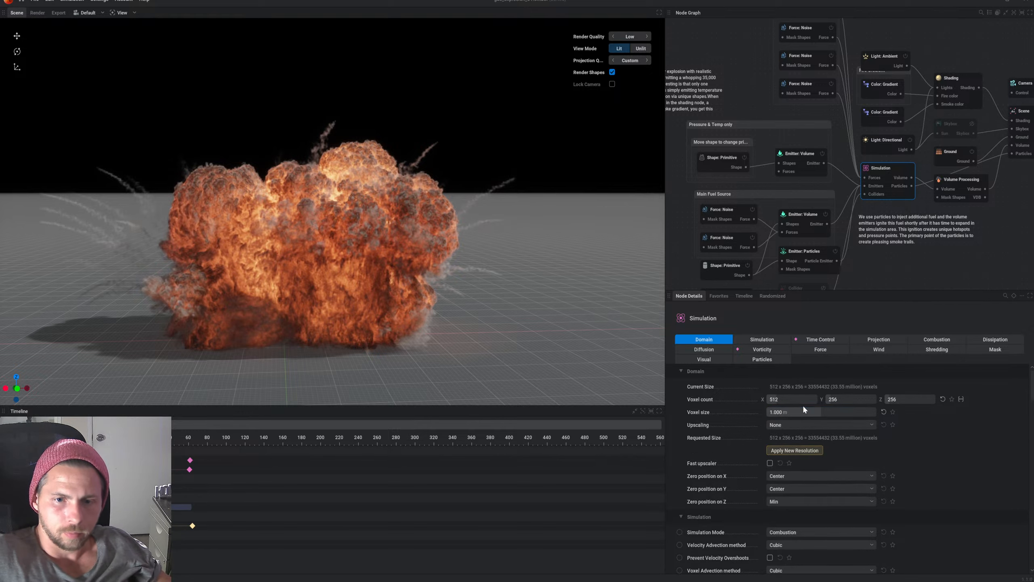
click(794, 450)
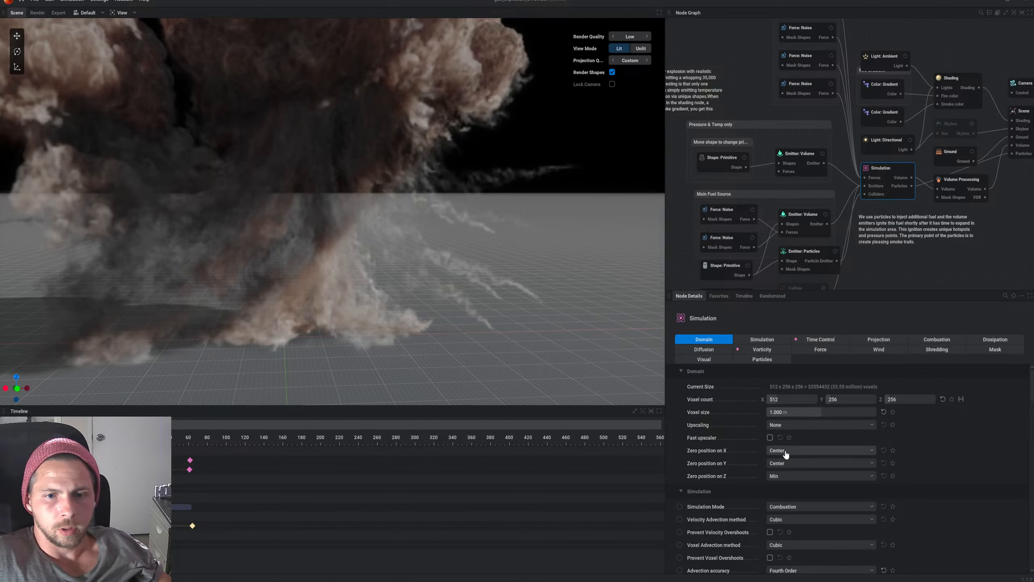
Step: Divide the simulation's voxel size by 4 to 0.250 m, apply the new resolution and replay the explosion
click(795, 413)
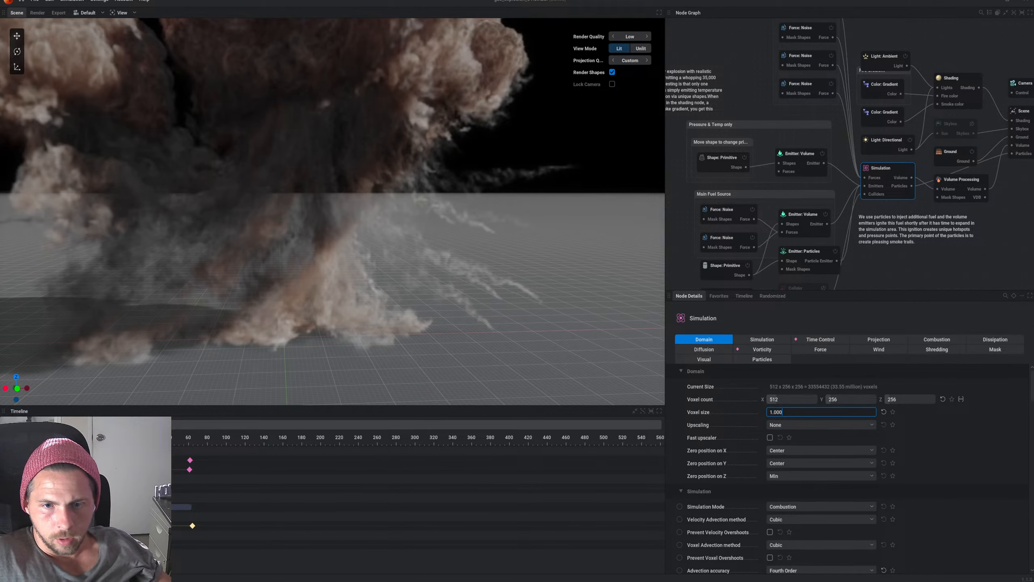
text(/4)
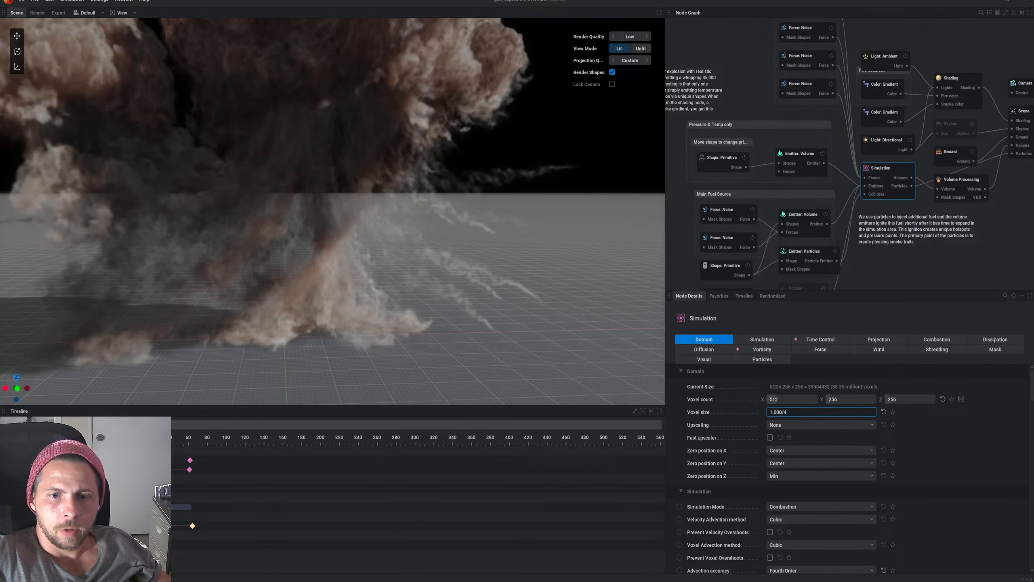
key(Return)
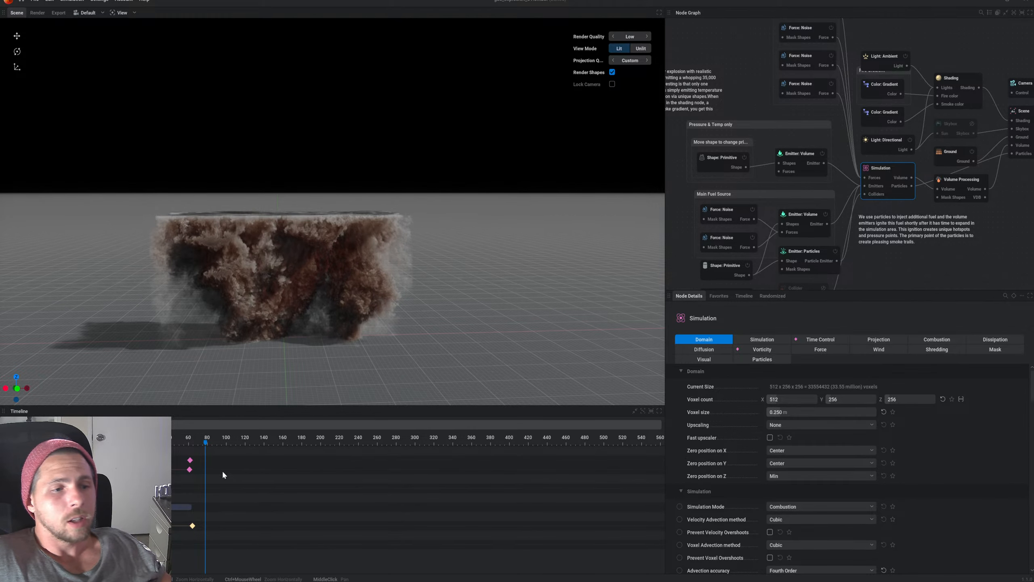
click(185, 438)
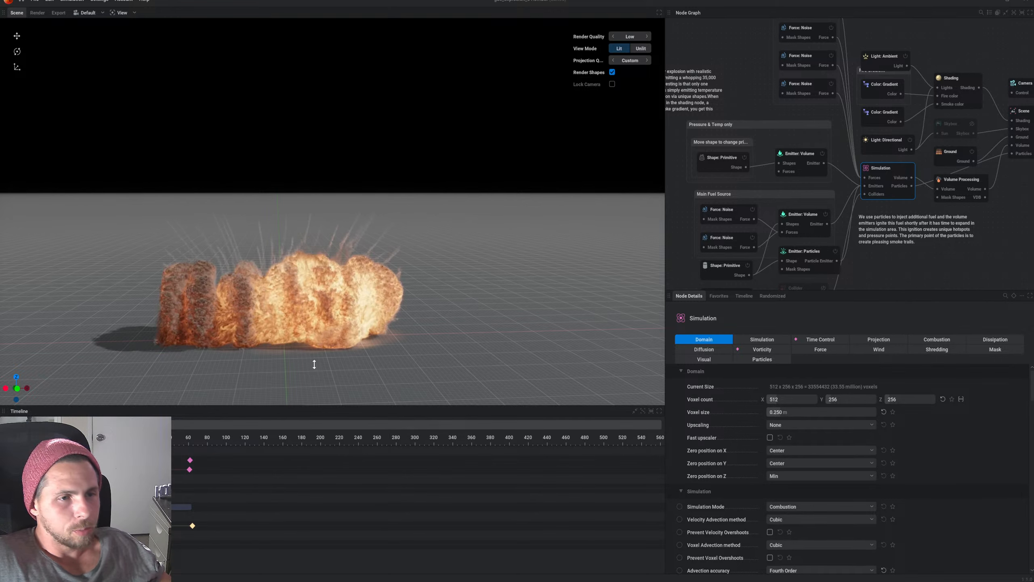
drag(321, 309, 346, 282)
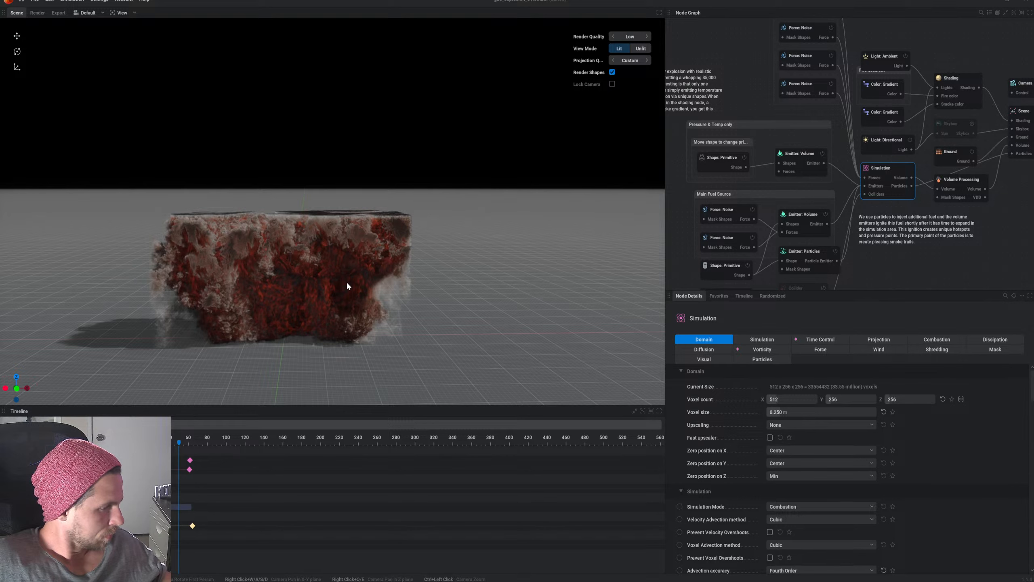
Step: Set the simulation domain's voxel count to 1024 in X and 512 in Y
click(785, 399)
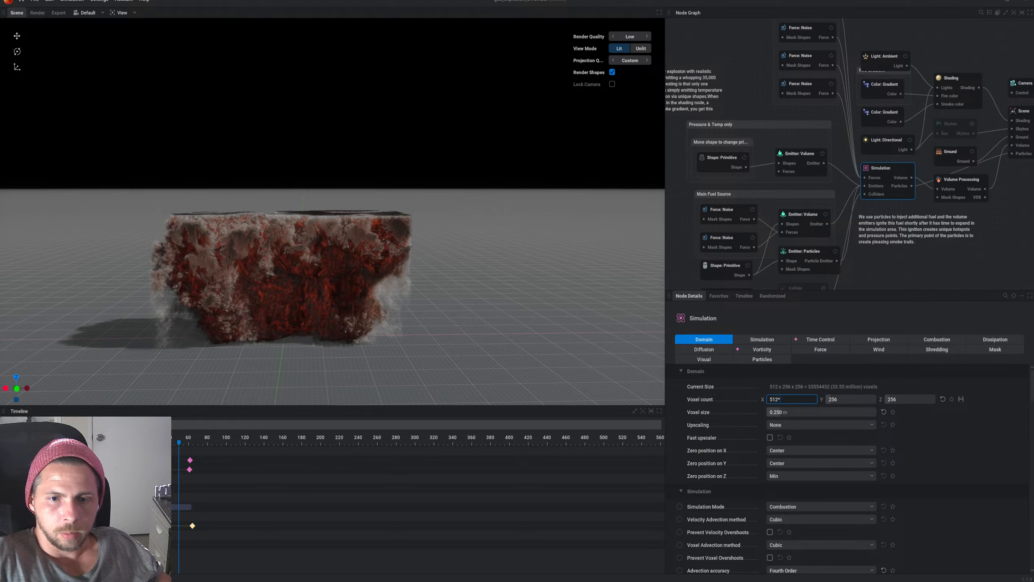
key(BackSpace)
key(BackSpace)
key(BackSpace)
text(1024)
key(Return)
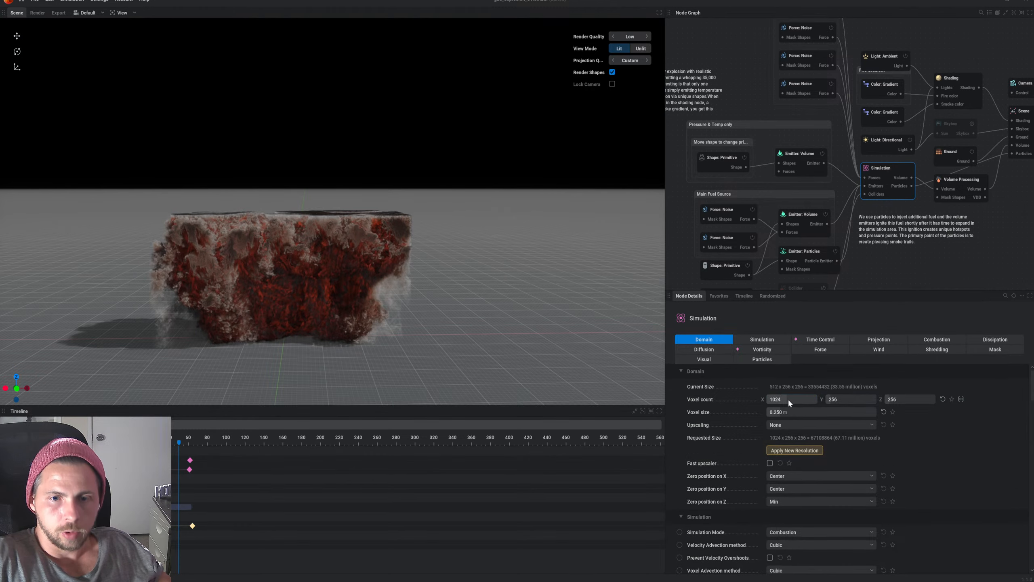
click(844, 398)
key(BackSpace)
key(BackSpace)
key(BackSpace)
text(512)
key(Return)
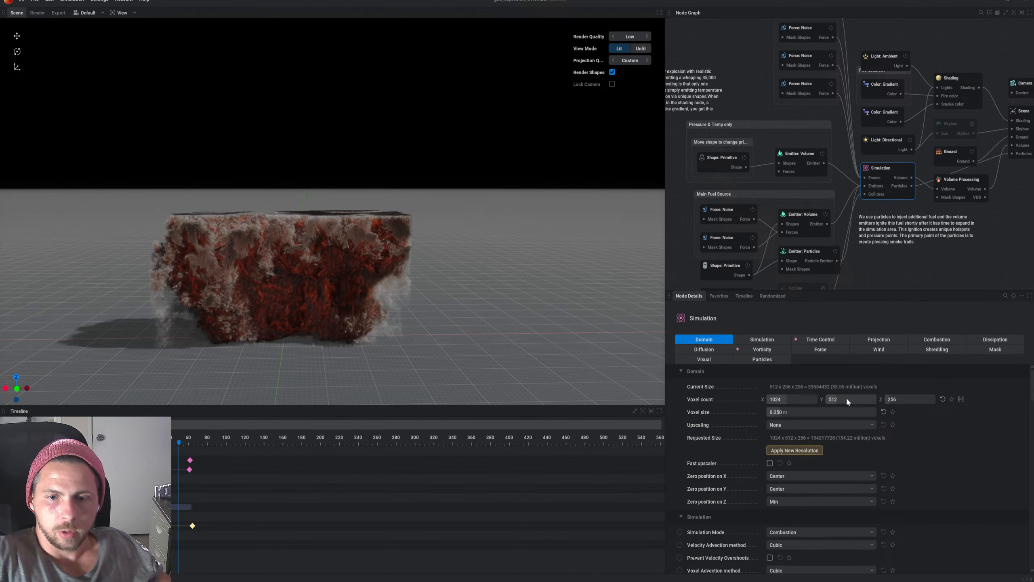
Step: Set the simulation domain's Z voxel count to 512 and apply the new resolution
click(897, 398)
text(*-2)
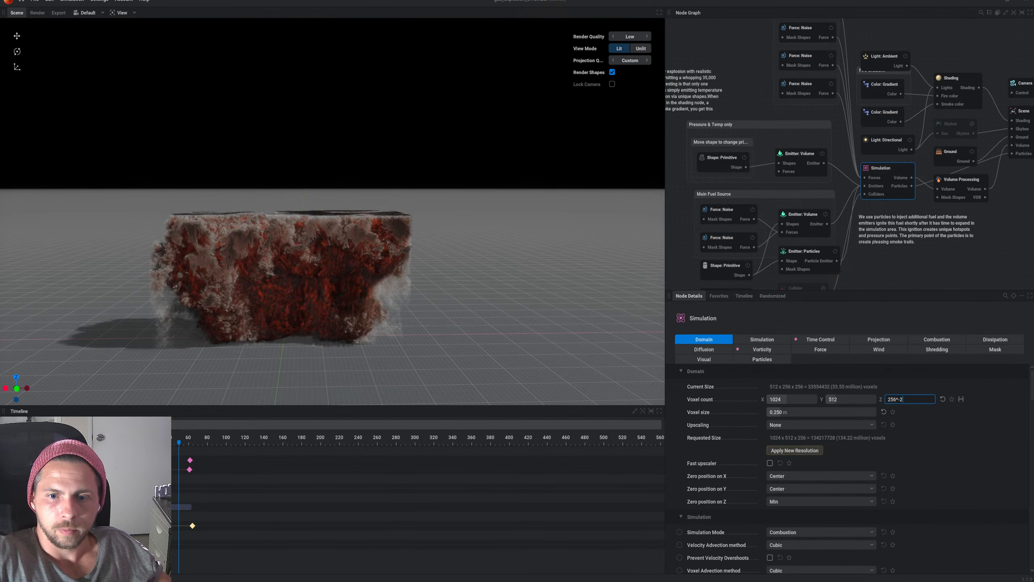
key(Return)
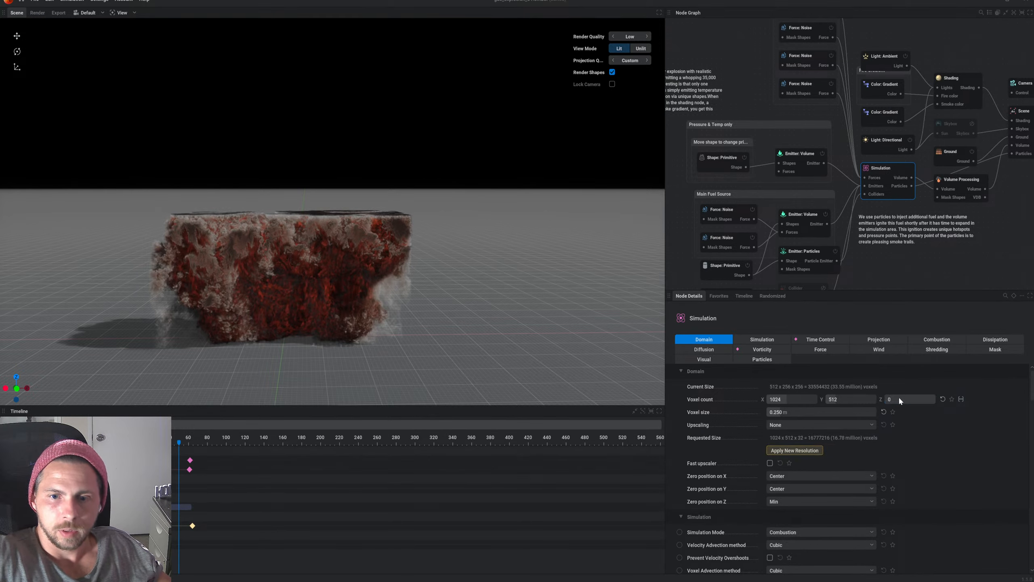
click(899, 396)
text(256)
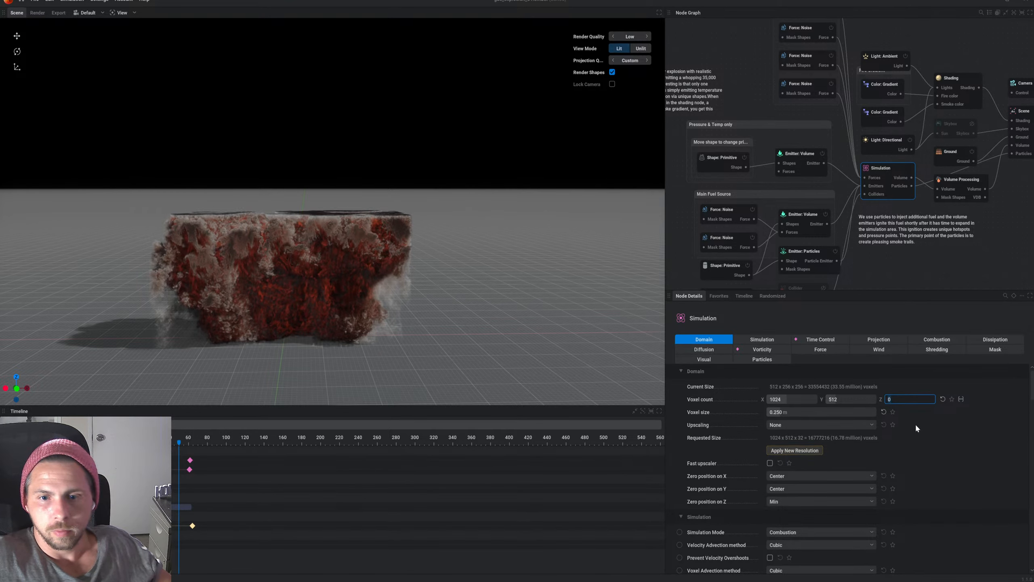
click(955, 419)
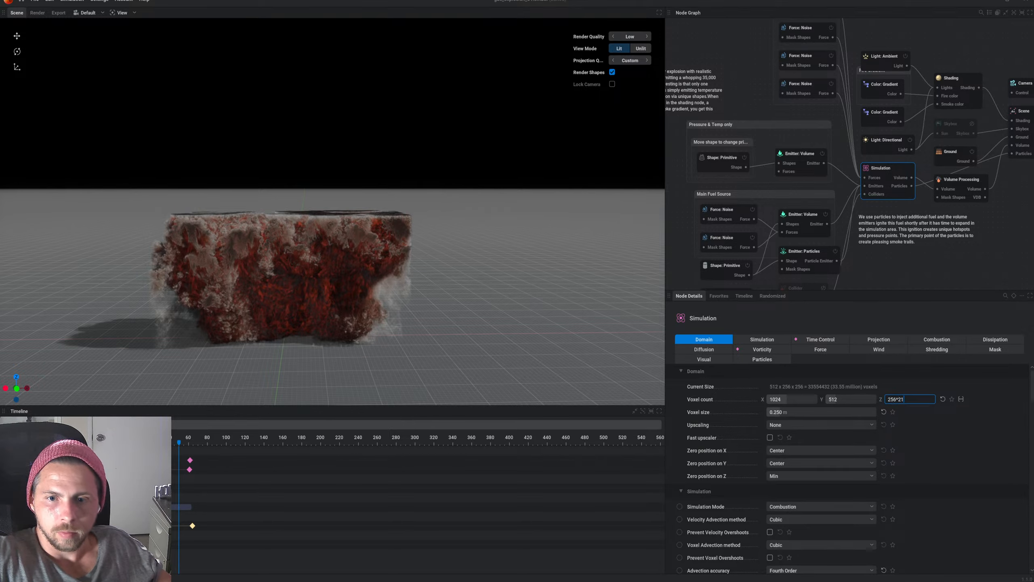
text(*2)
key(Return)
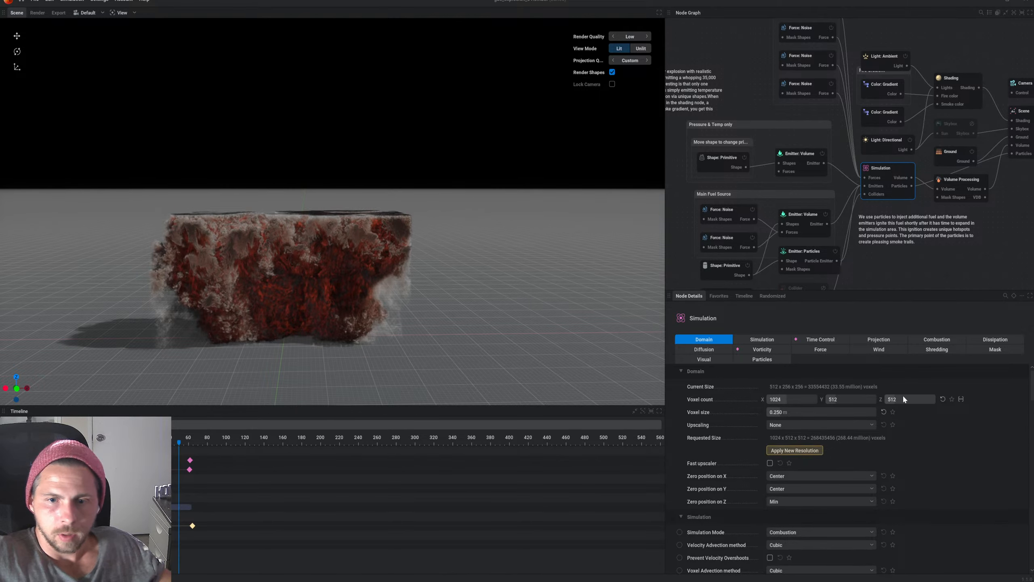
click(788, 450)
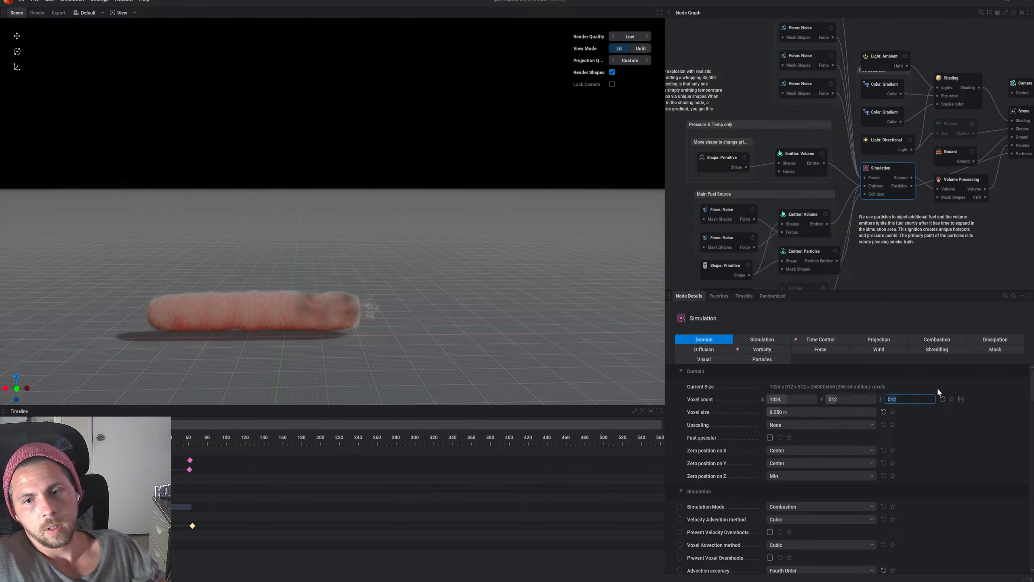
key(Return)
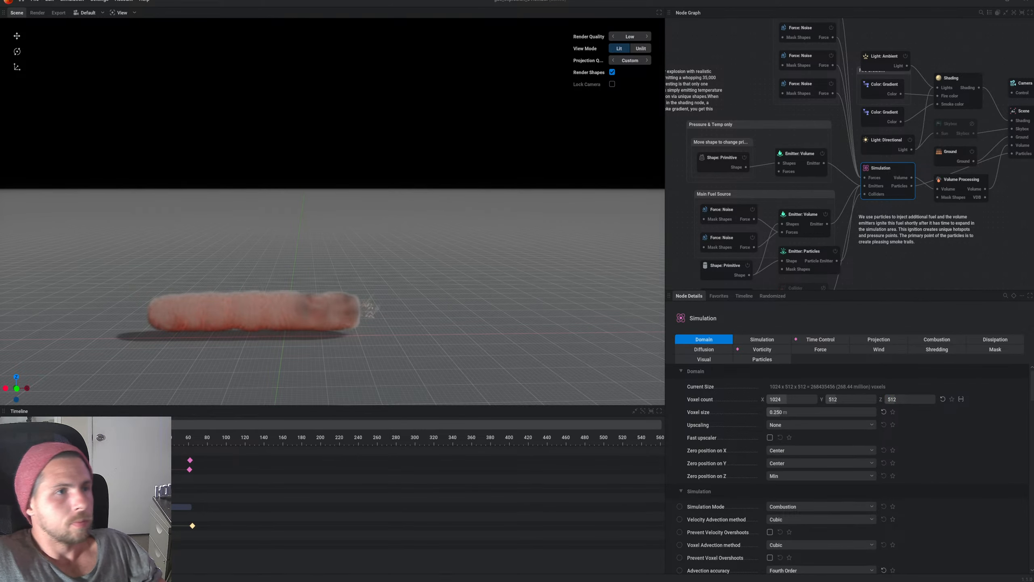
Step: Reopen the Gas Explosion 01 preset, discarding the current project's unsaved changes
click(21, 2)
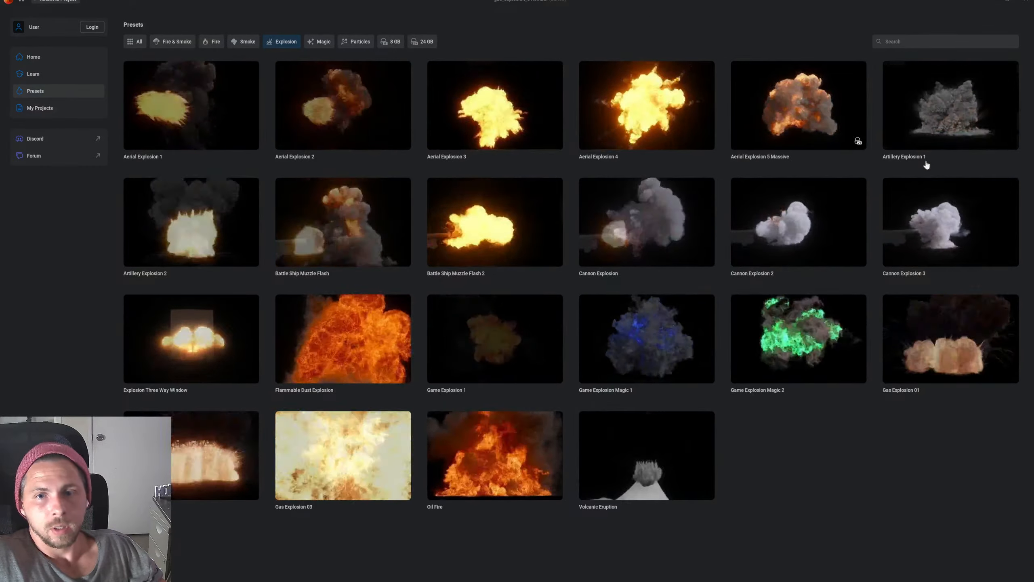
click(950, 330)
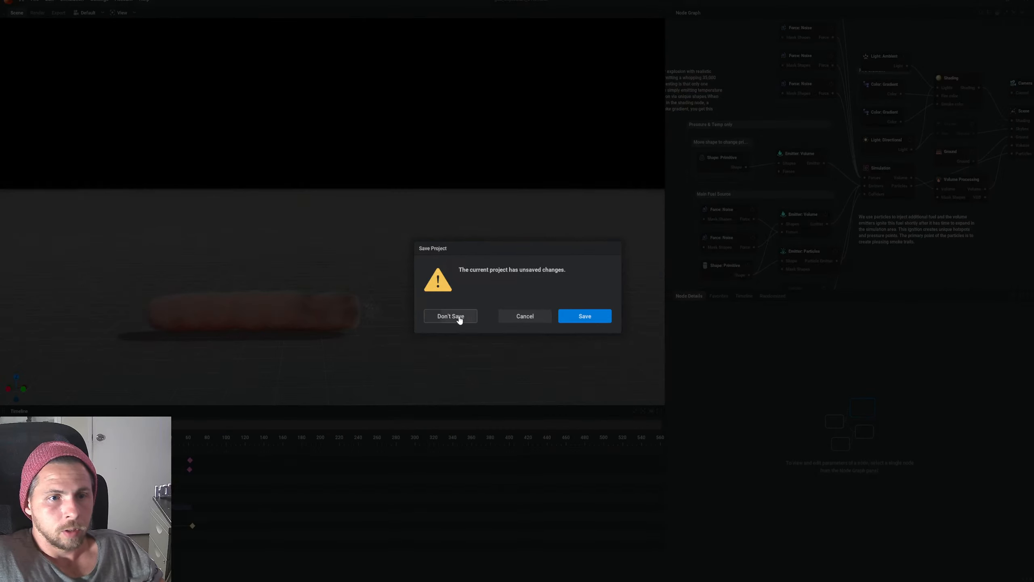
click(462, 318)
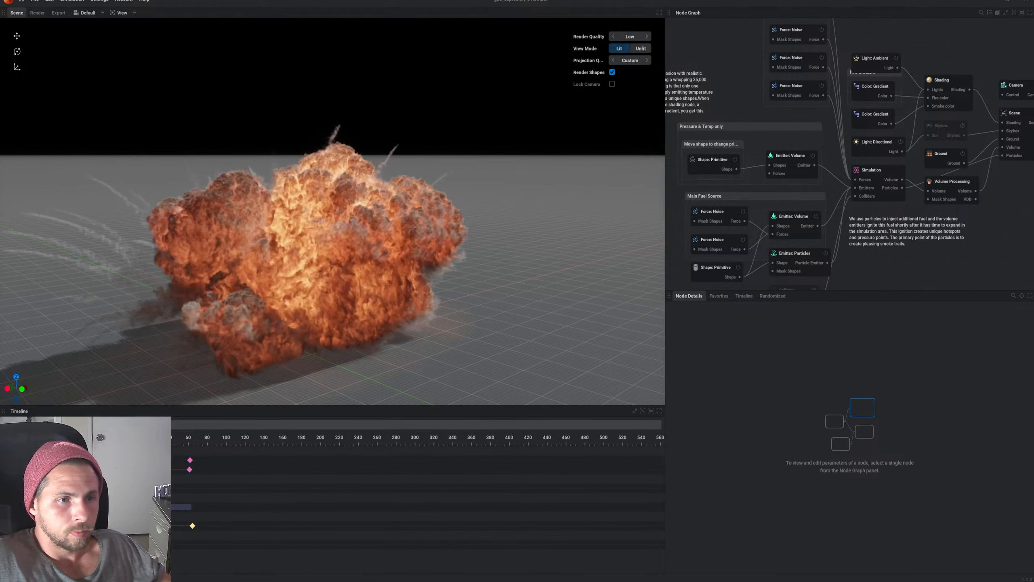
drag(481, 287, 409, 290)
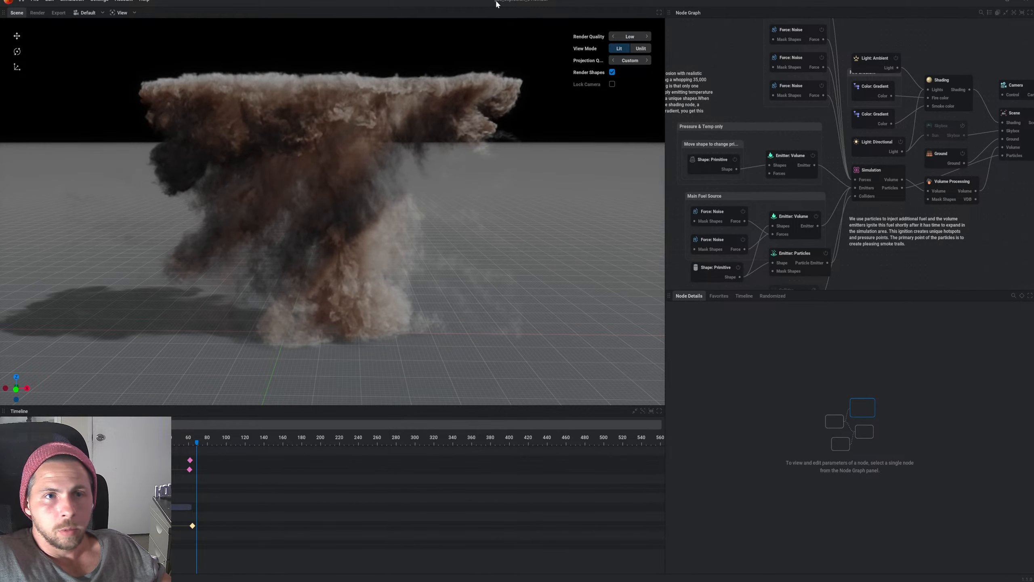
drag(495, 5, 523, 159)
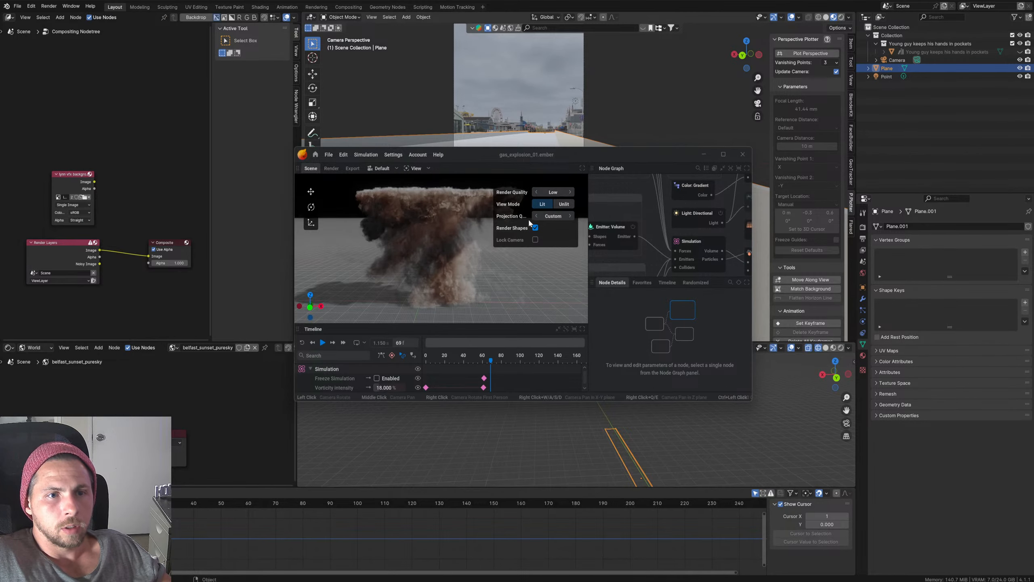
click(722, 154)
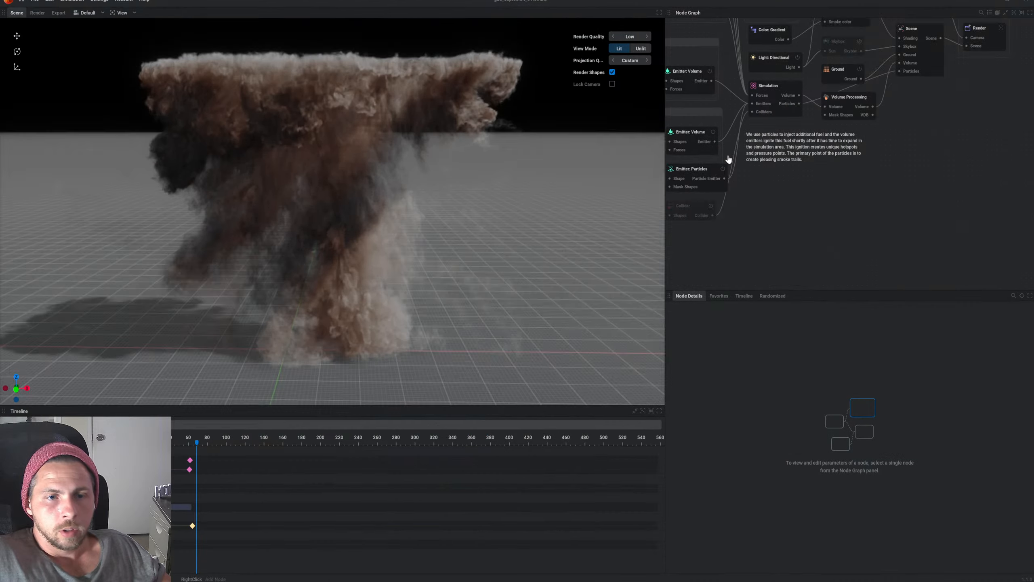
Step: Examine the activity settings of the main fuel source's volume emitter and let the simulation play on
click(800, 217)
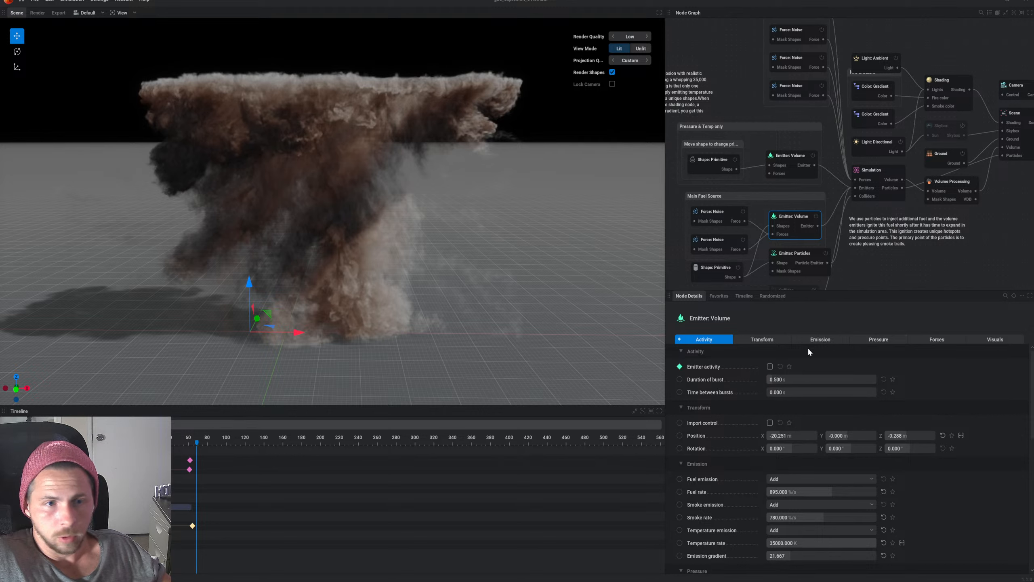
click(770, 367)
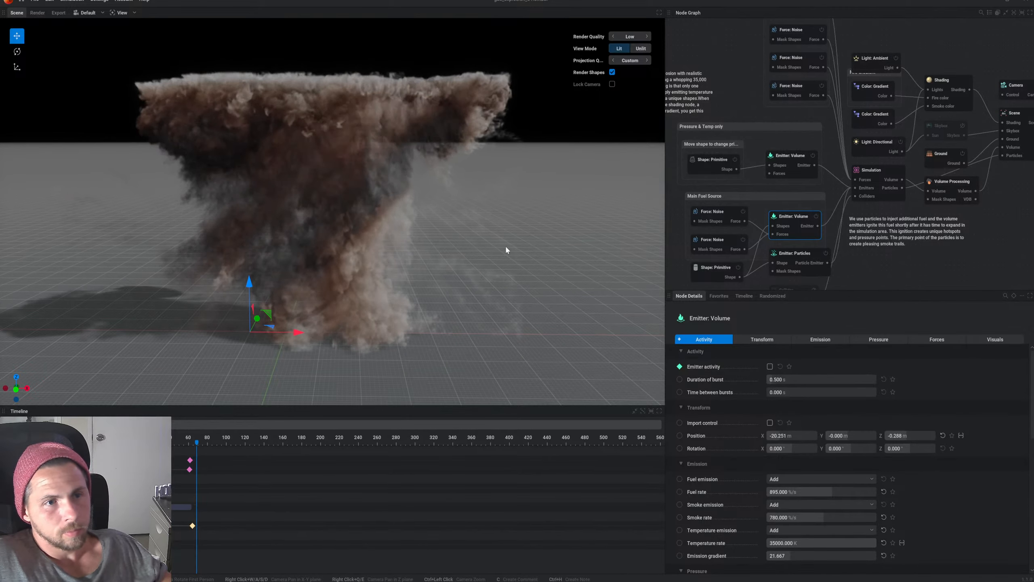
drag(383, 207, 423, 229)
key(space)
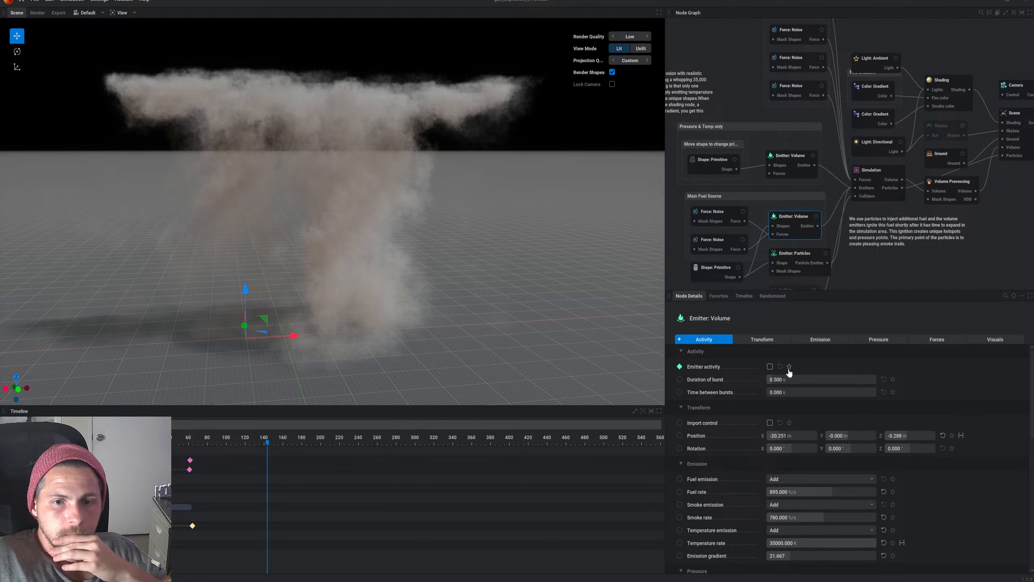
Step: Set the Simulation node's timestep to 120 Hz and replay the explosion from a distant, ground-level view
click(876, 177)
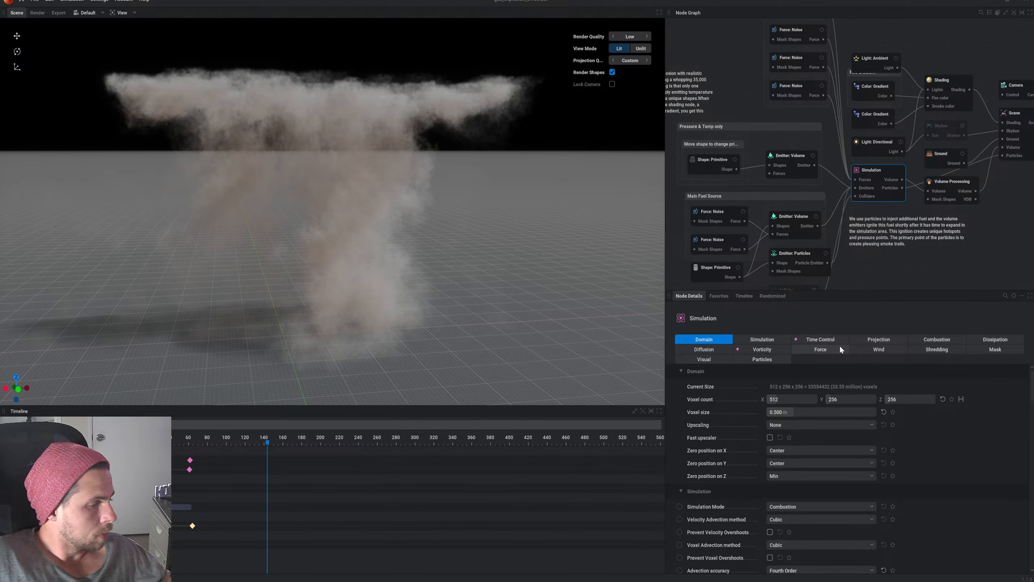
click(821, 339)
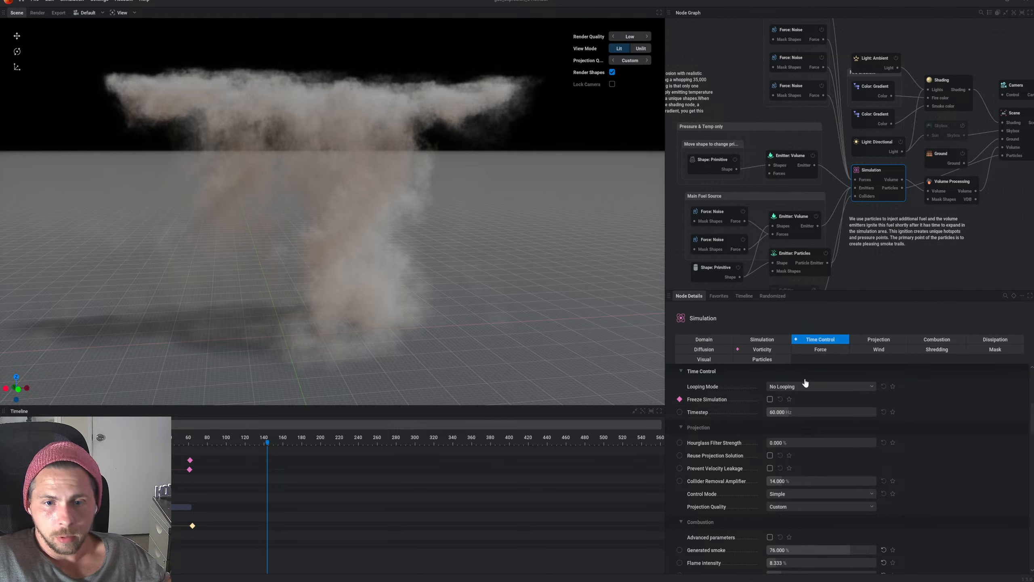
double_click(797, 411)
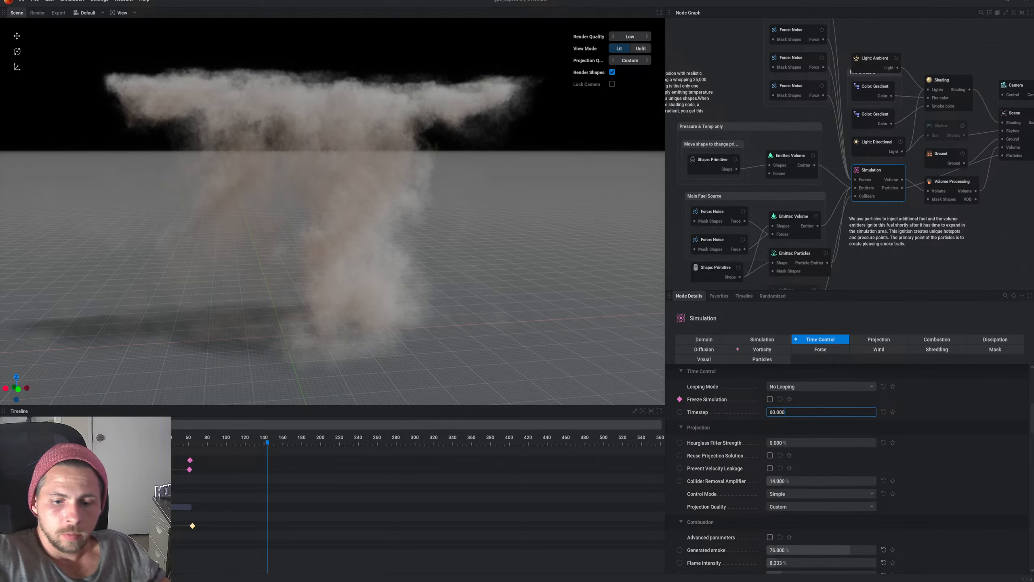
text(120)
key(Return)
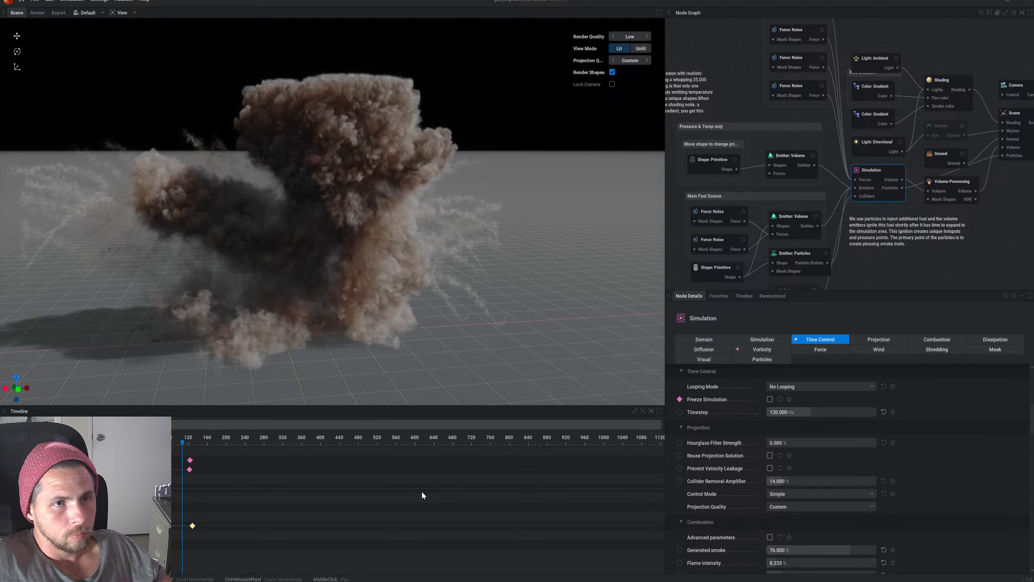
mouse_move(445, 342)
mouse_down()
mouse_move(435, 320)
mouse_move(443, 330)
mouse_up()
scroll(444, 325, up, 2)
scroll(444, 329, down, 4)
scroll(445, 329, down, 4)
key(r)
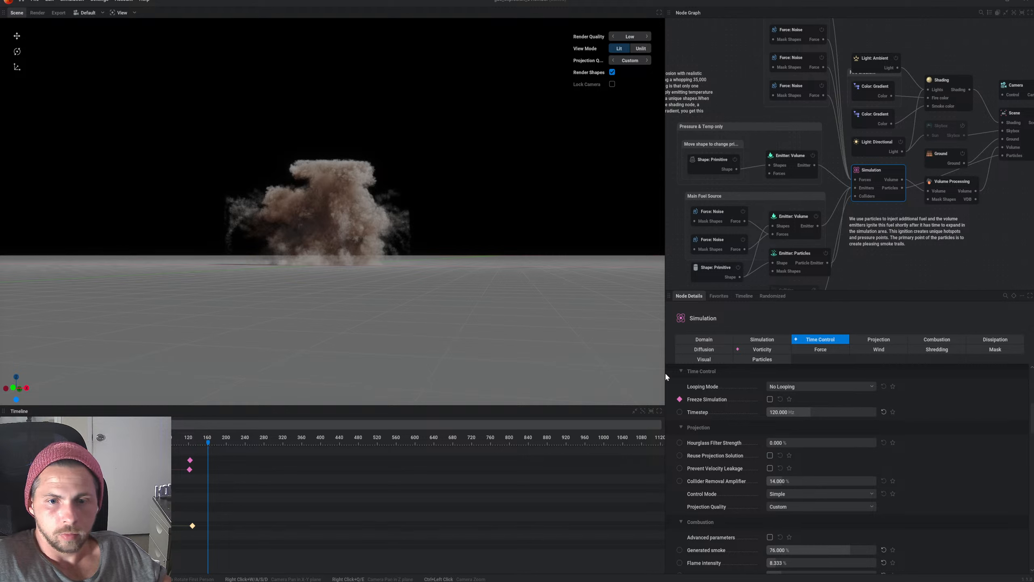
Step: Try the explosion with a 240 Hz timestep, and return the timestep to 120 Hz
click(805, 411)
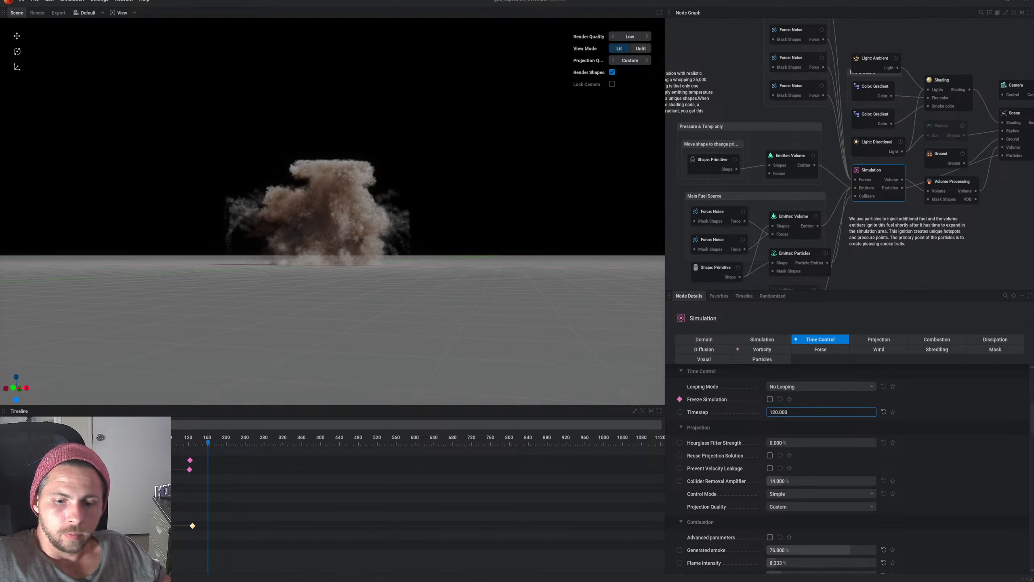
text(*2)
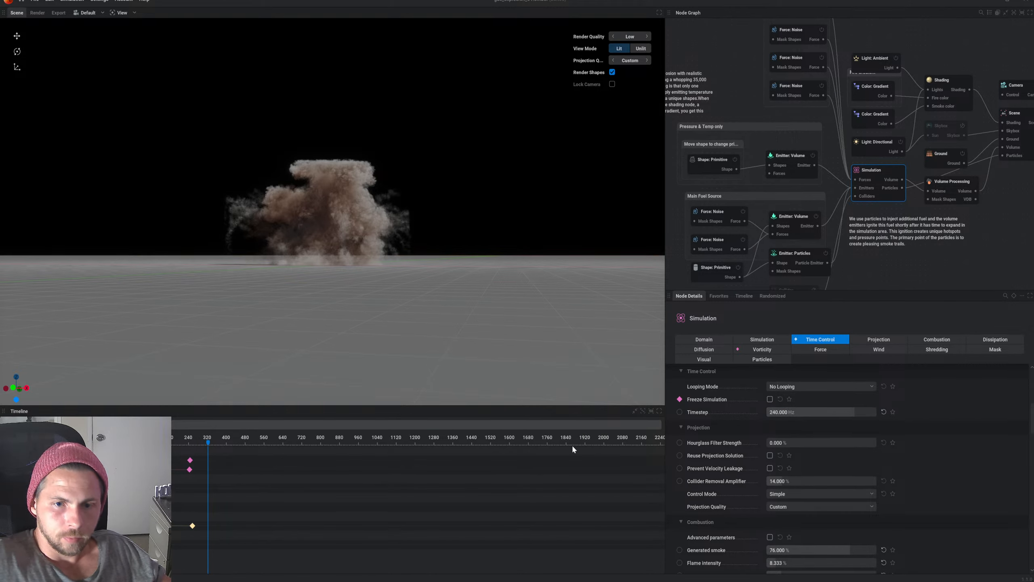
key(r)
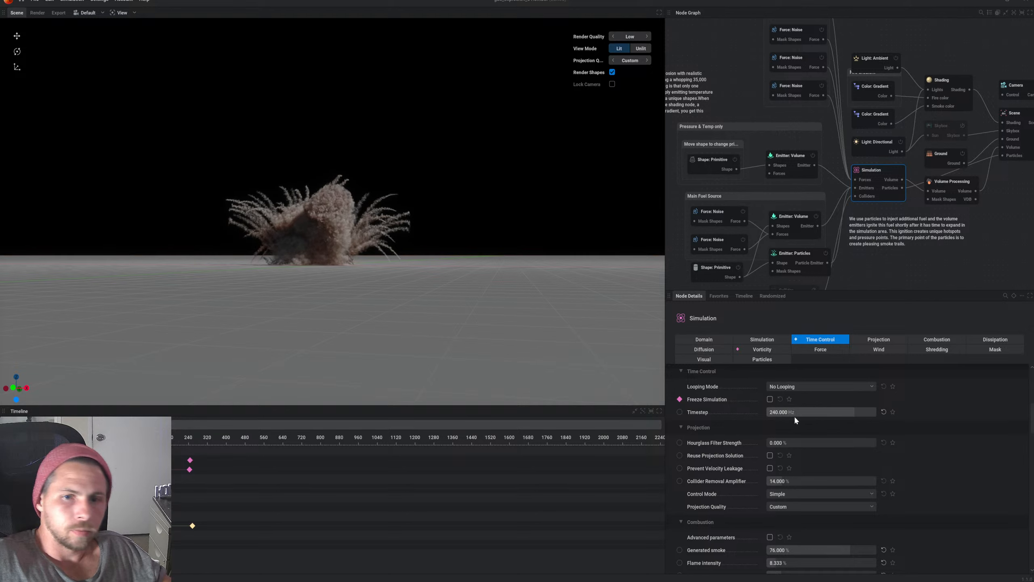
double_click(808, 410)
text(/)
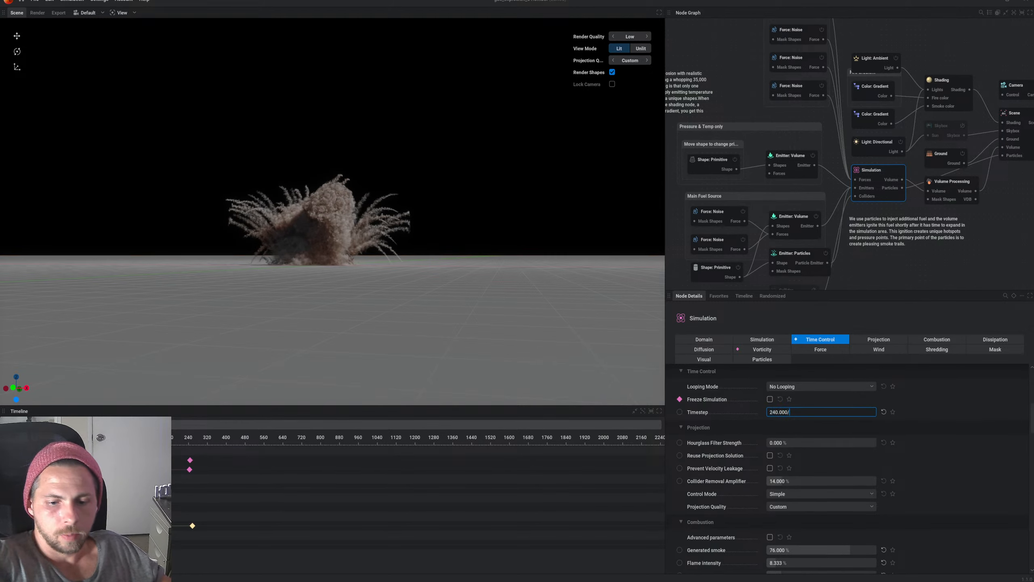
text(2)
key(Return)
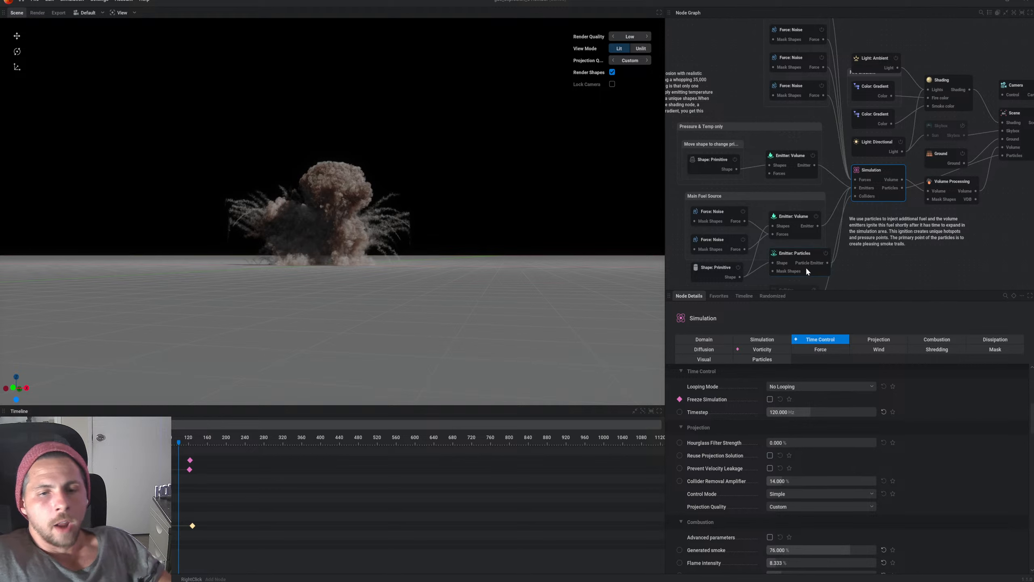
Step: Double the domain's Z voxel count to 512, apply the new resolution and replay the taller explosion
click(704, 340)
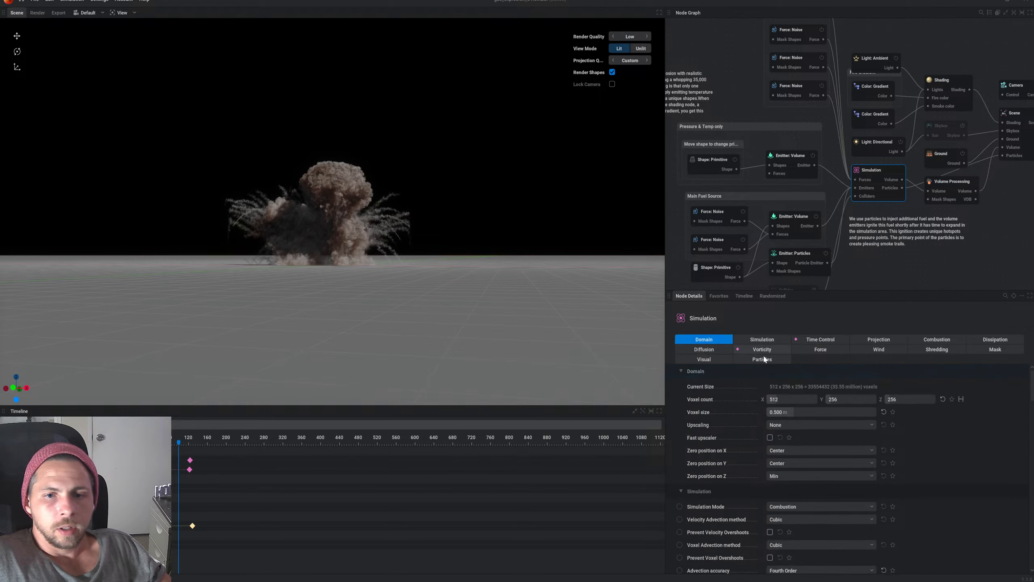
click(907, 399)
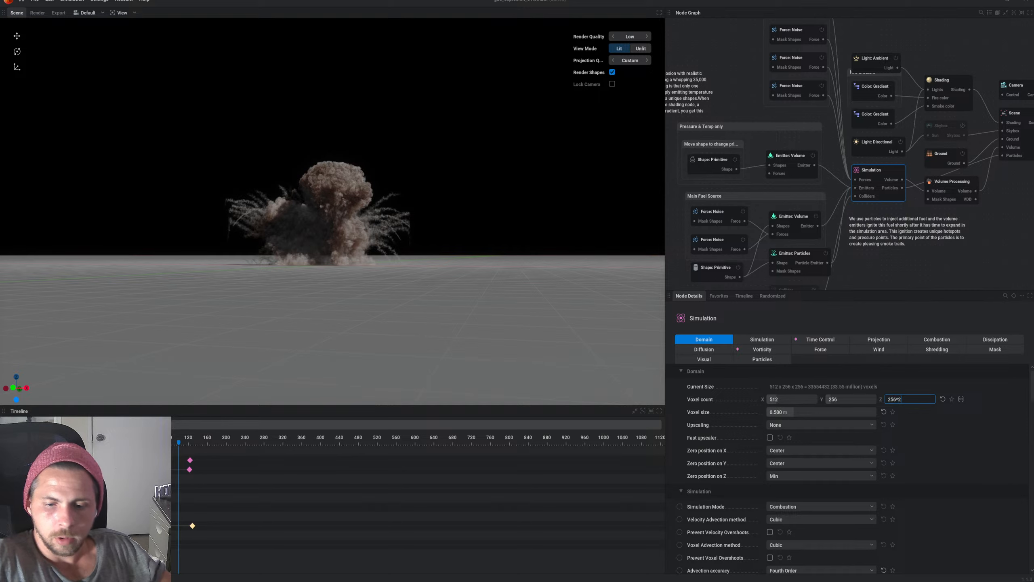
text(*2)
key(Return)
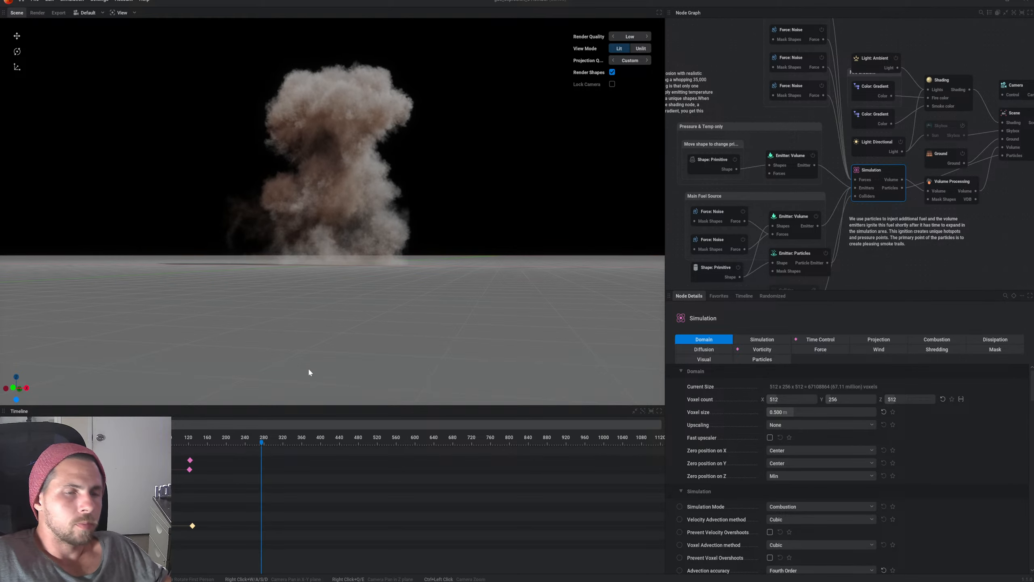
key(r)
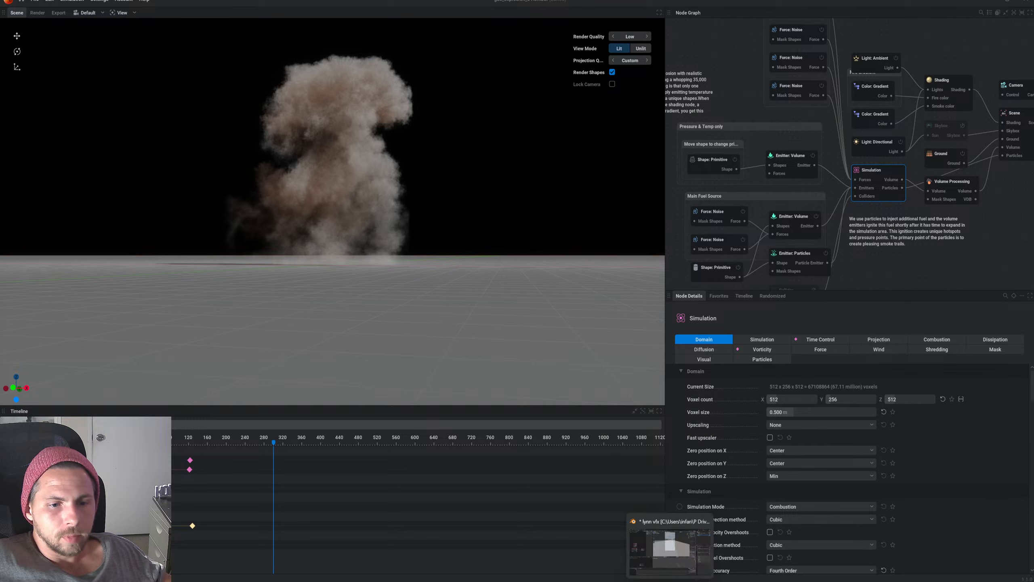
Step: Switch to Blender and hide the selected plane, and return to EmberGen to replay the explosion
mouse_move(599, 554)
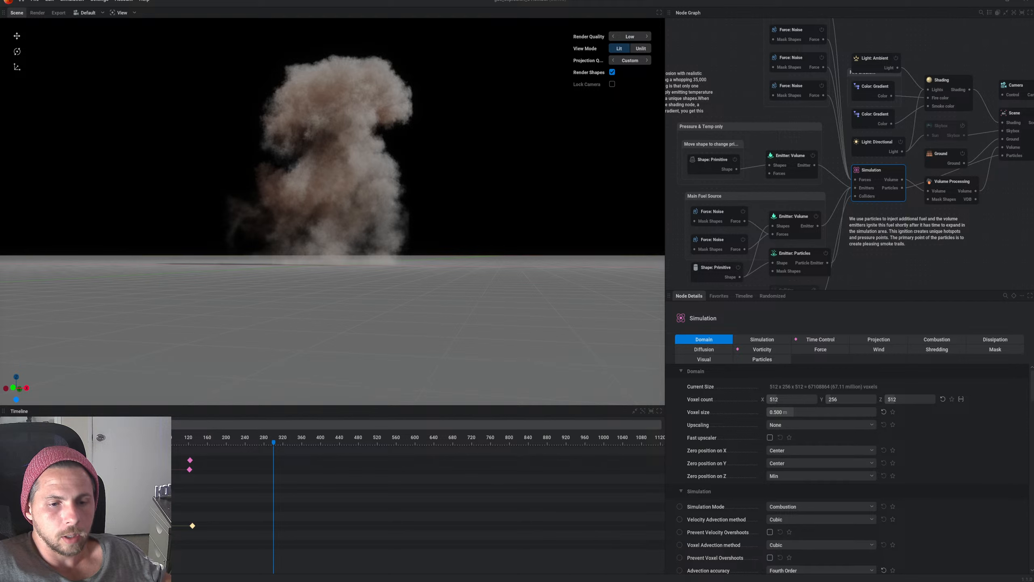
mouse_move(599, 581)
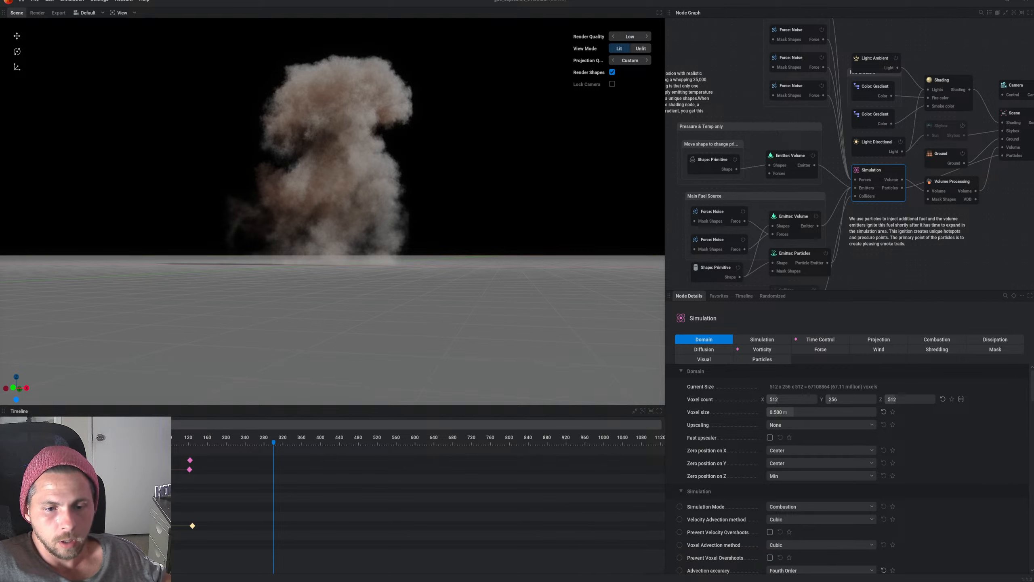
click(661, 556)
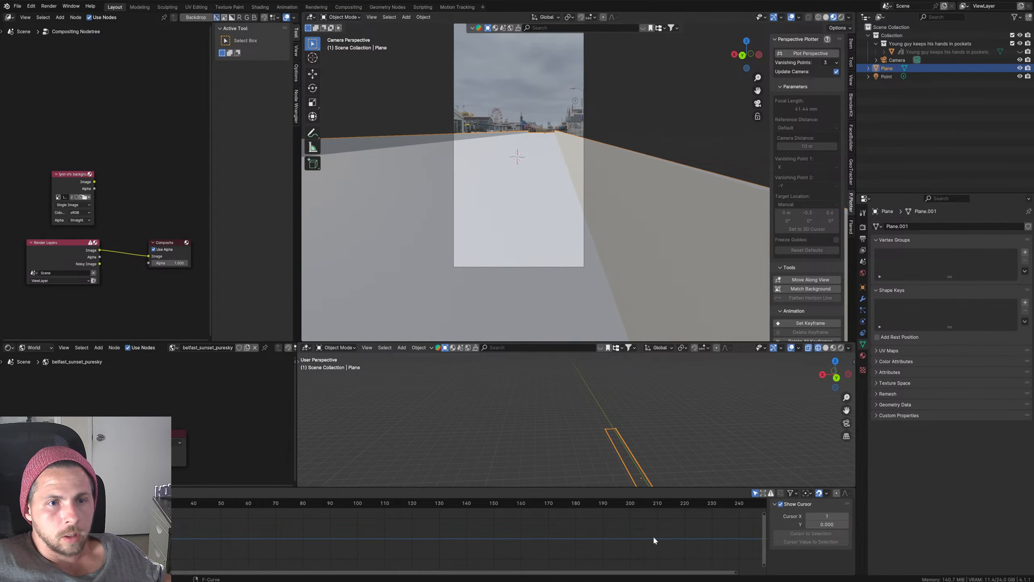
key(h)
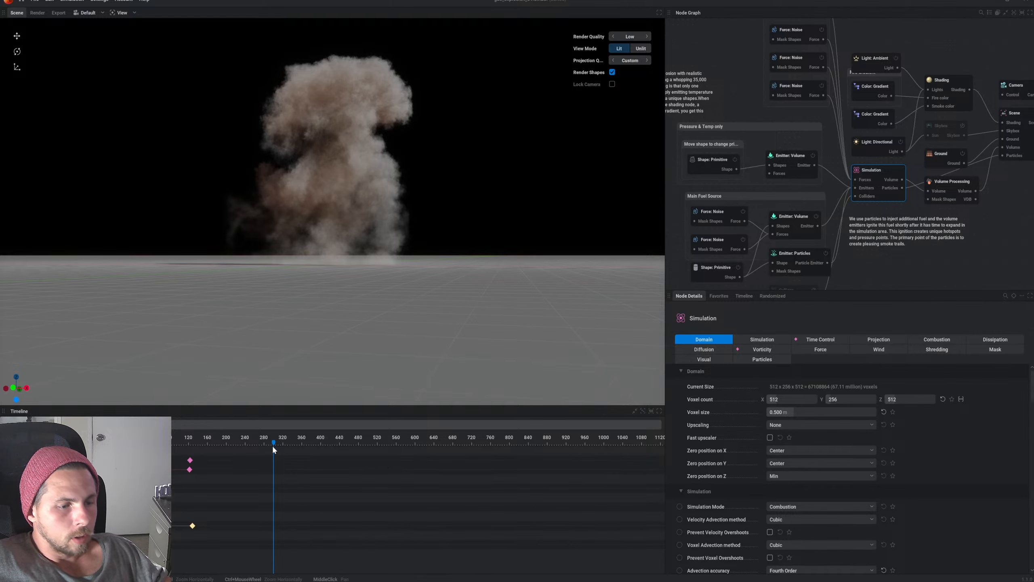
key(r)
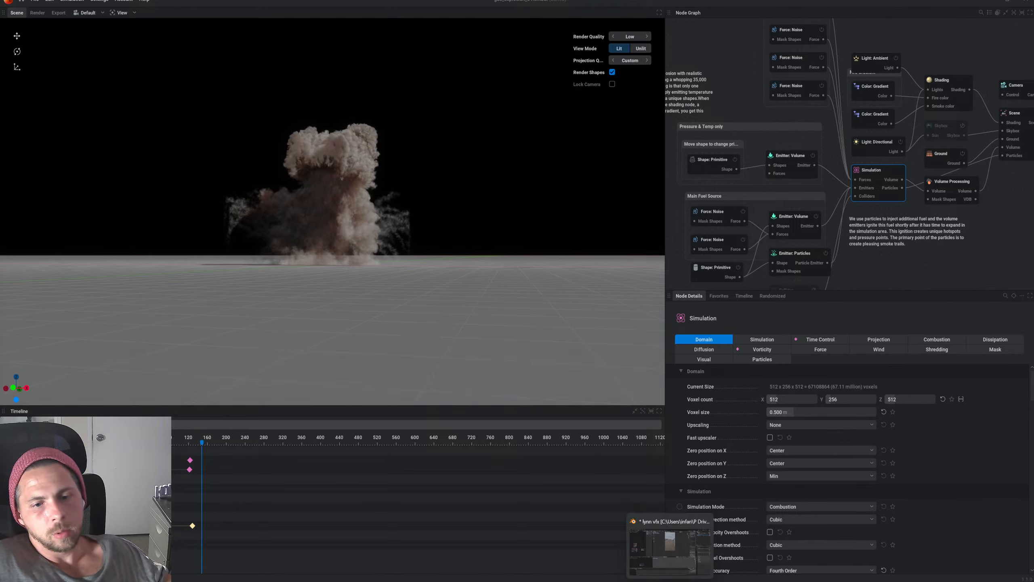
Step: Switch to Blender and examine the boardwalk background around the Ferris wheel, replaying the EmberGen explosion for comparison
click(667, 546)
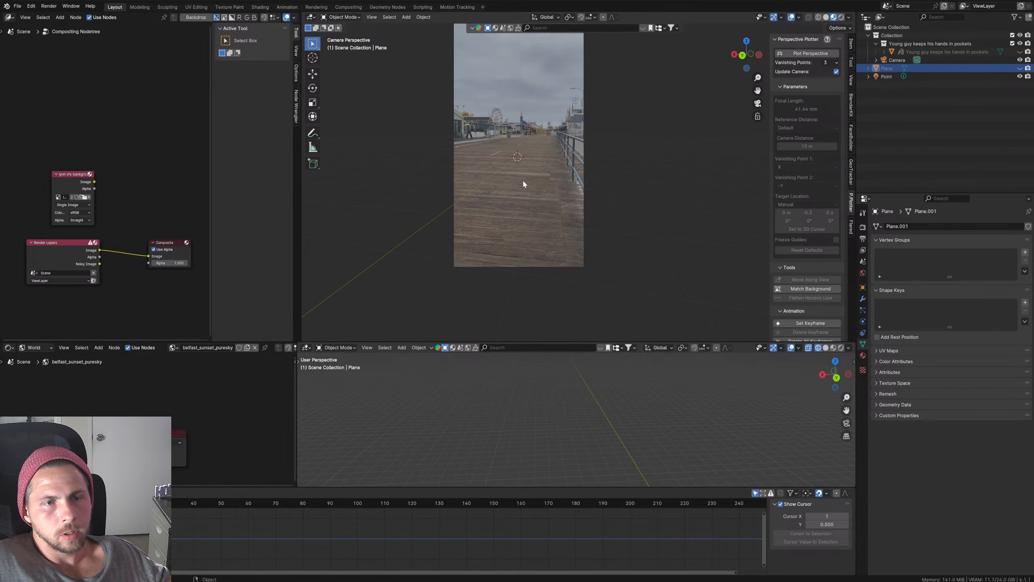
scroll(524, 184, up, 6)
shift+middle_drag(501, 125, 697, 364)
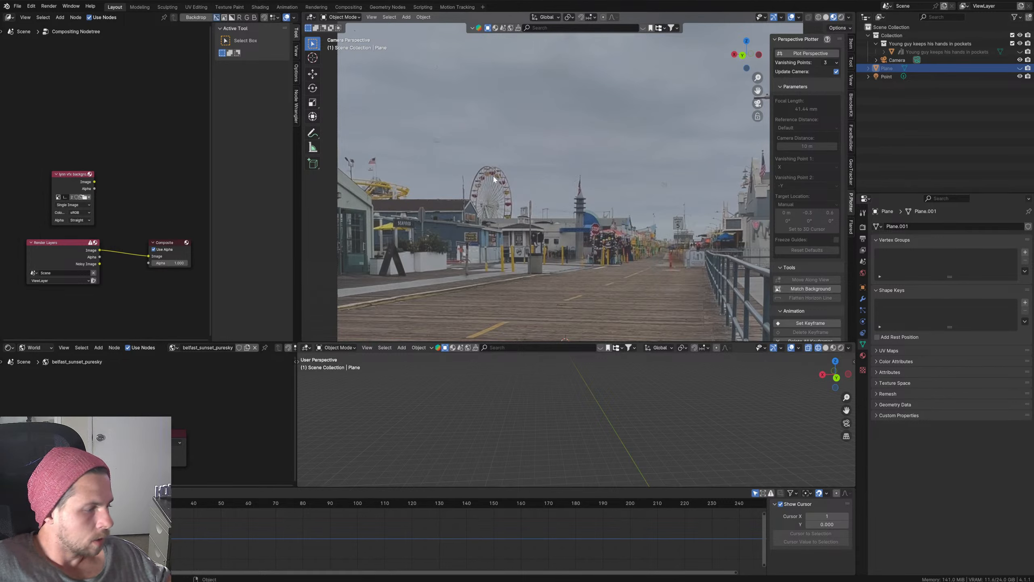
scroll(524, 197, up, 2)
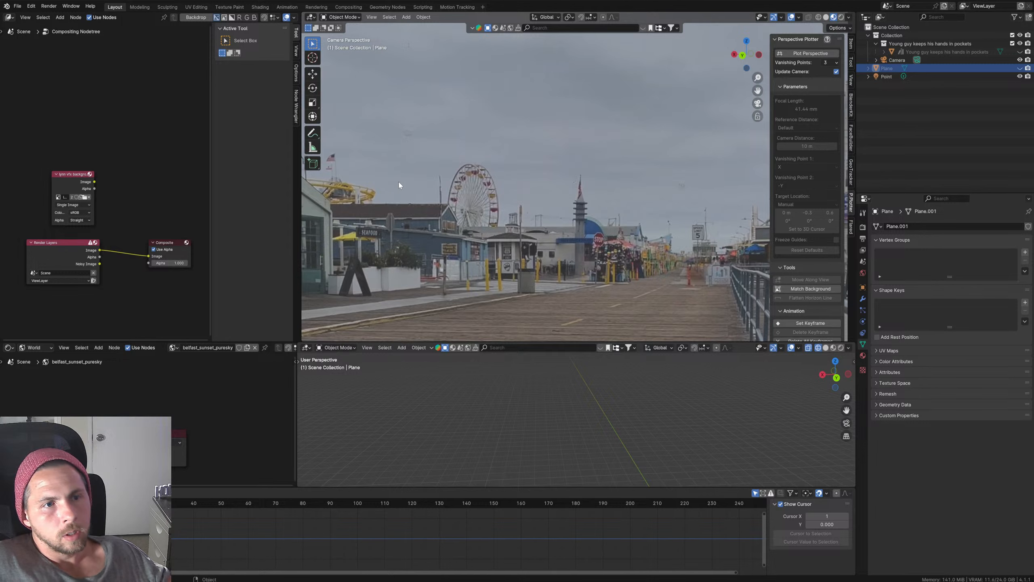
scroll(484, 206, down, 1)
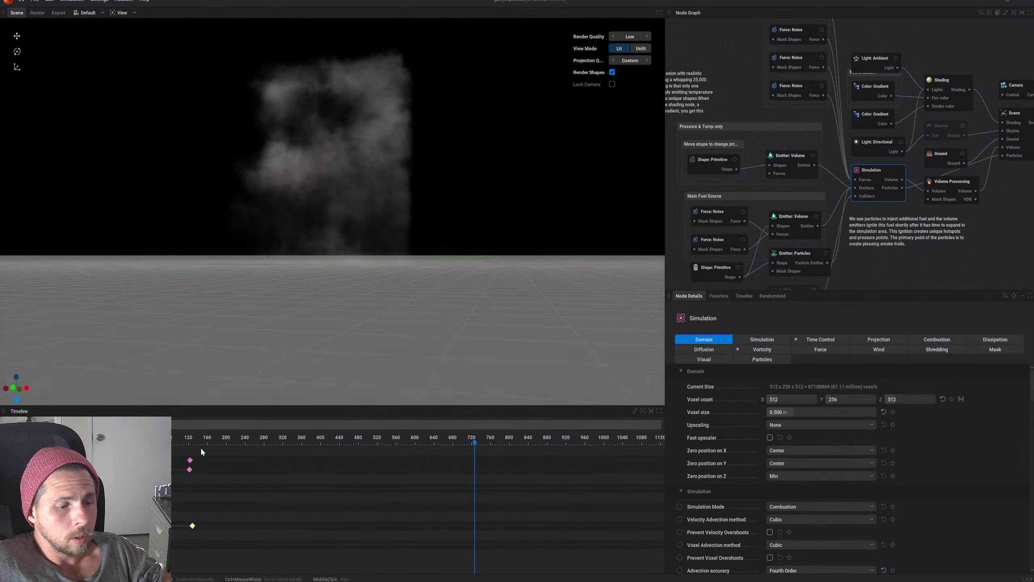
key(r)
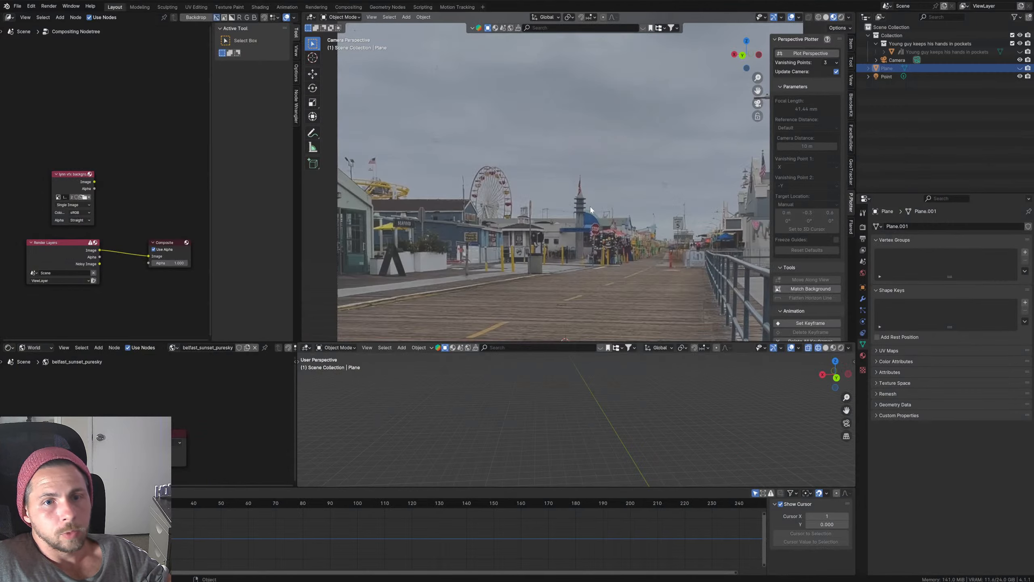
scroll(591, 210, down, 5)
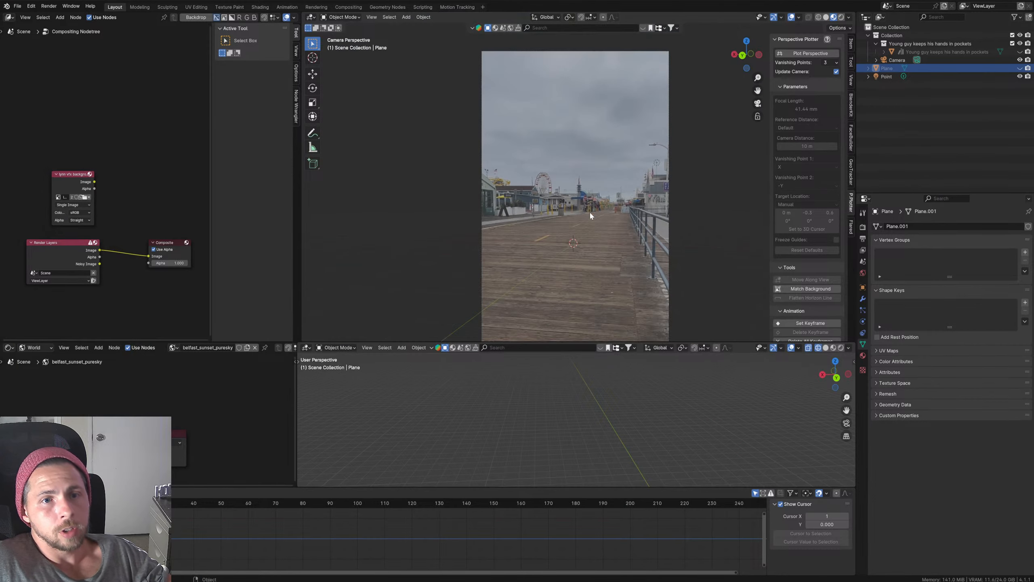
scroll(565, 197, up, 3)
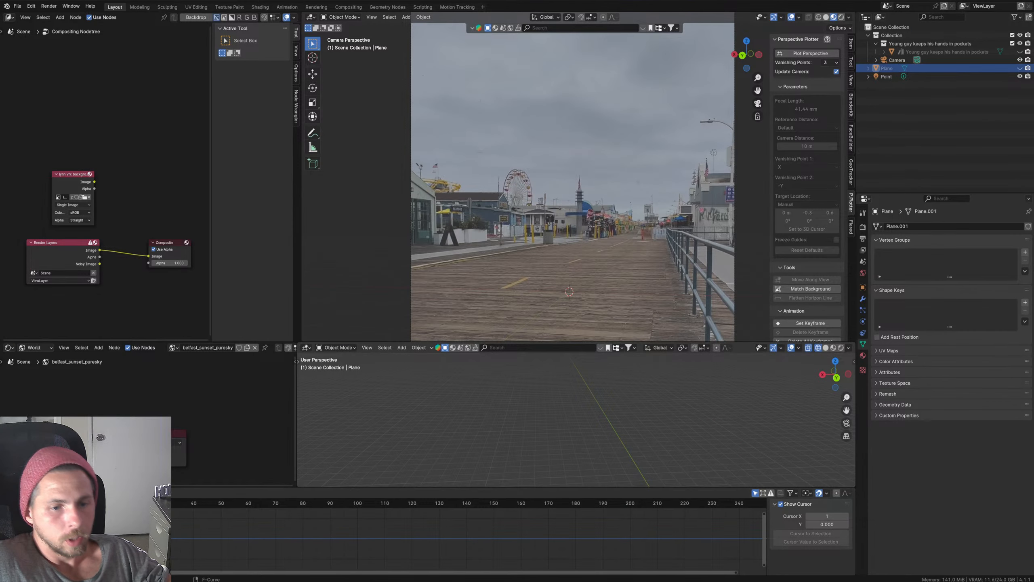
Step: Play the original boardwalk footage in the media player, pause it near the end and return to Blender
mouse_move(492, 581)
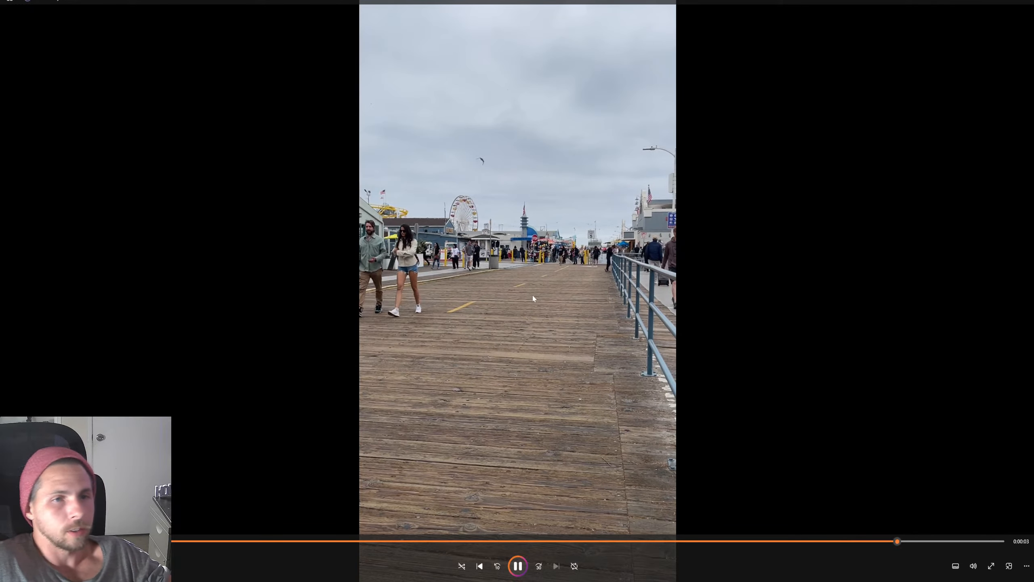
click(556, 213)
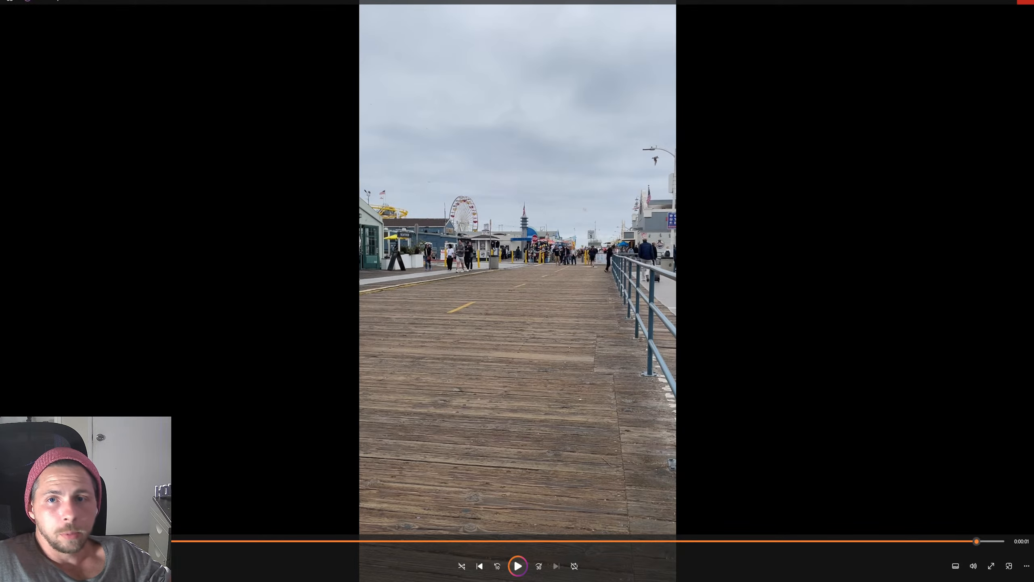
click(1025, 2)
scroll(578, 241, up, 1)
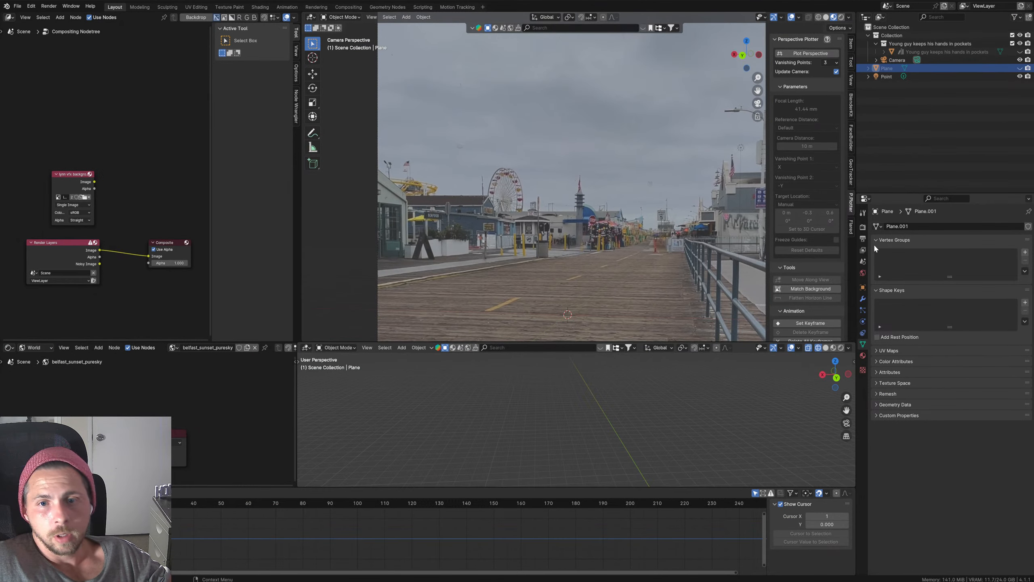
Step: Set the camera's background image opacity to 1.000 and step the timeline back to frame 0
click(863, 227)
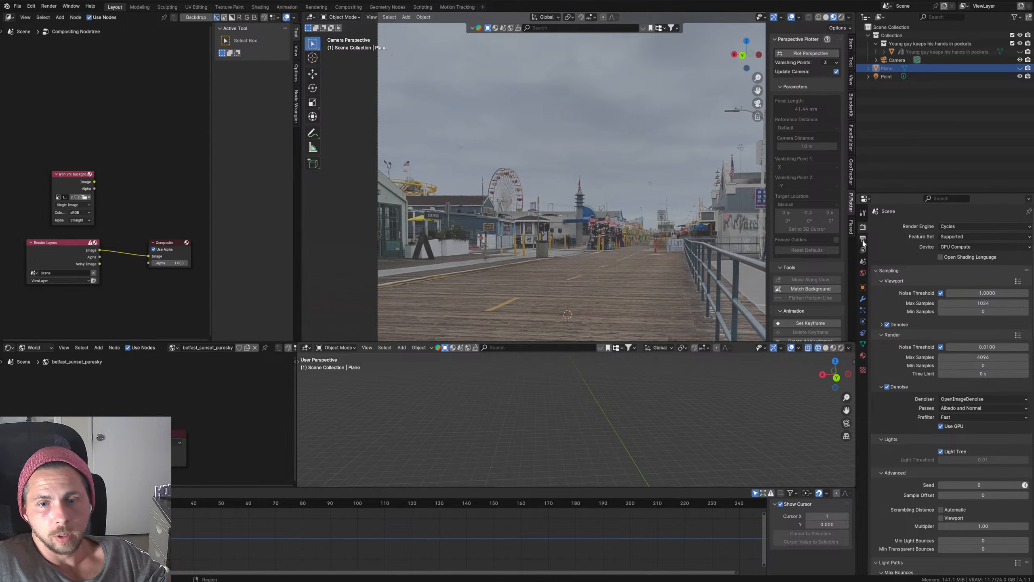
click(888, 77)
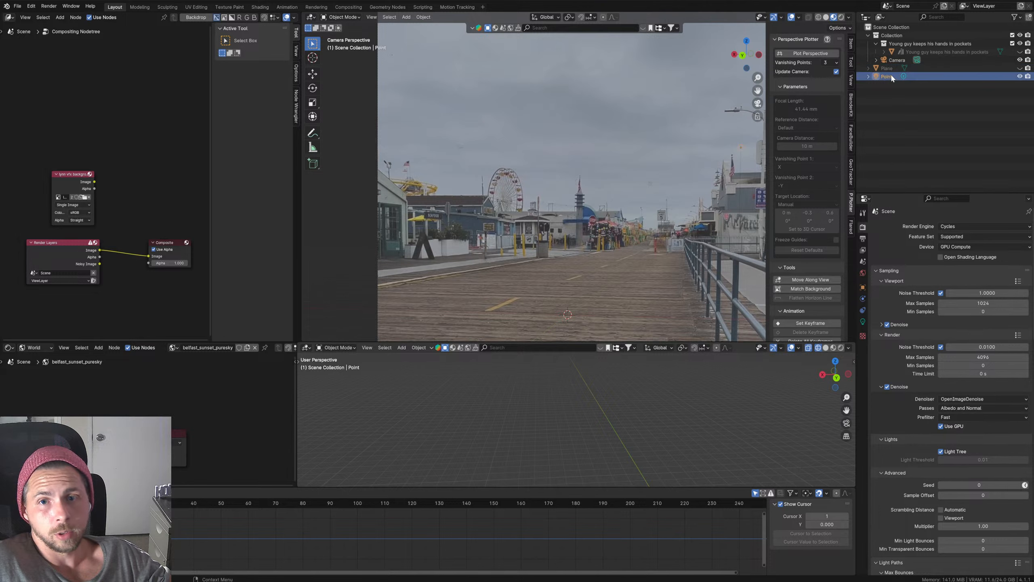
click(894, 61)
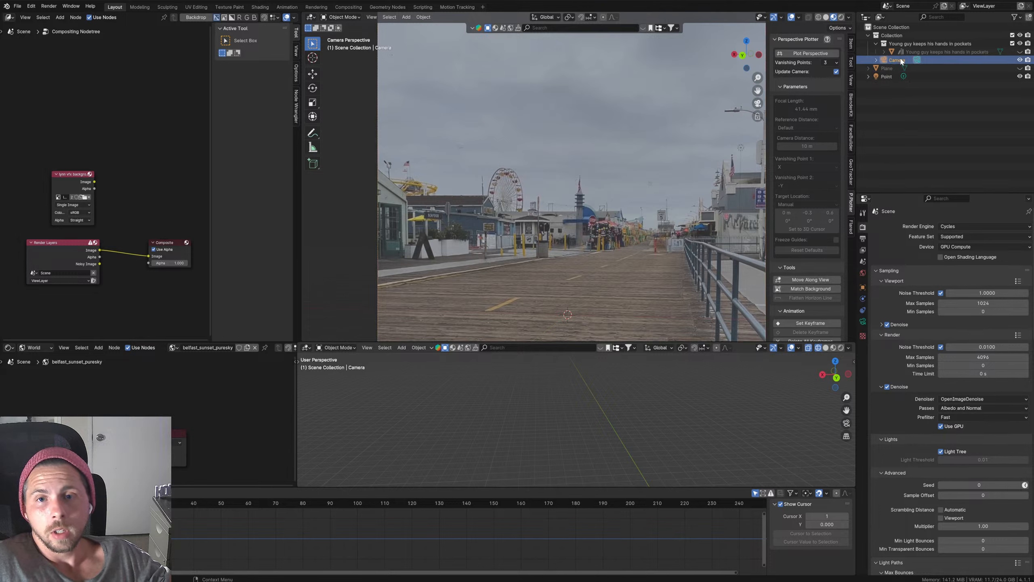
click(864, 322)
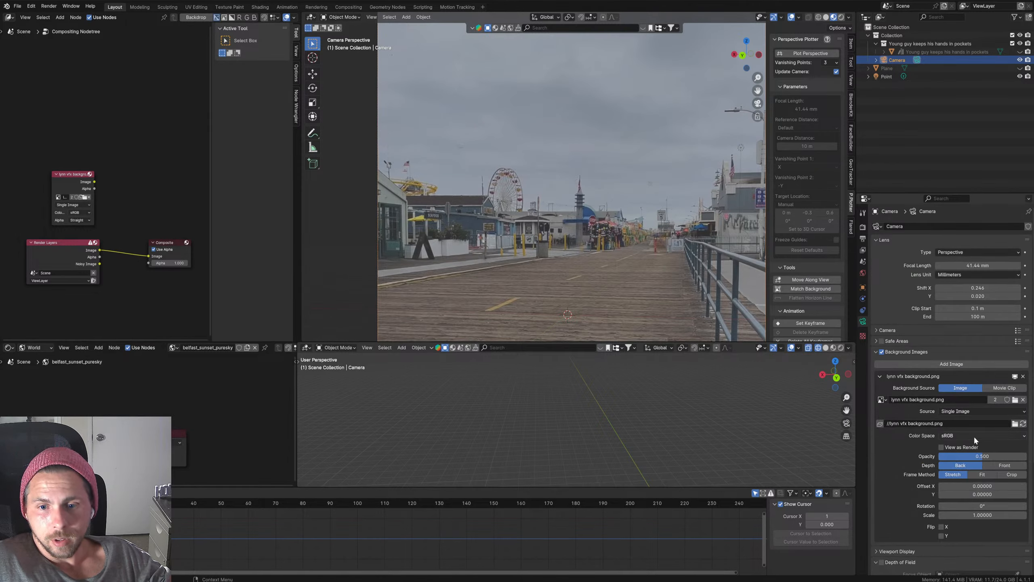
drag(973, 452, 1019, 452)
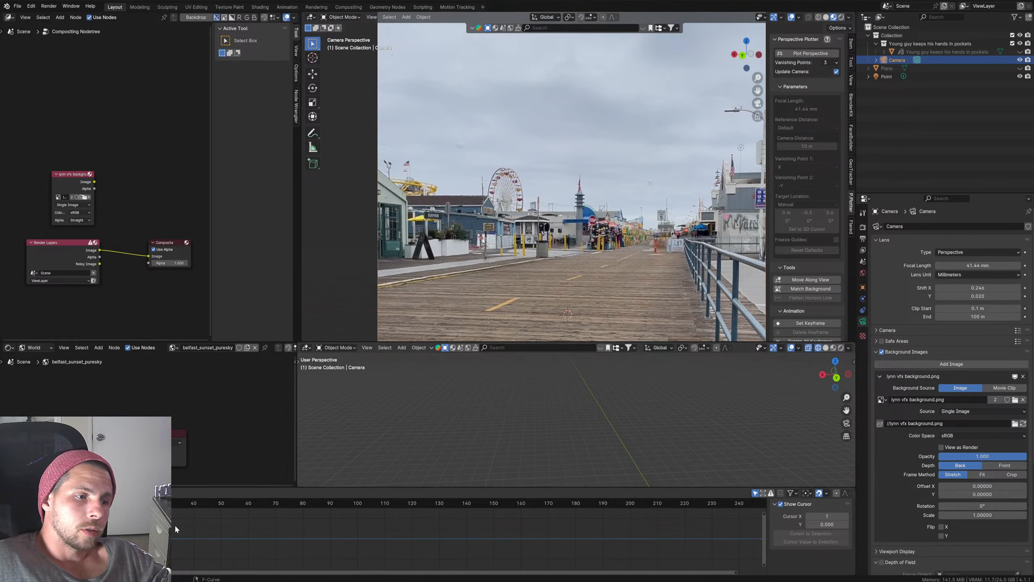
key(Left)
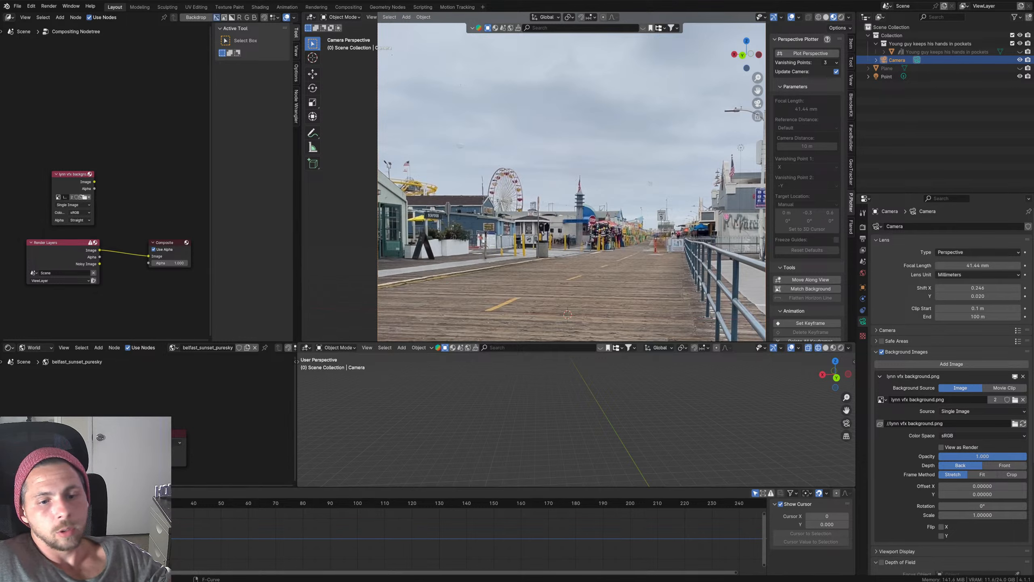
Step: Watch the original boardwalk footage again and close the media player
mouse_move(493, 580)
mouse_move(538, 563)
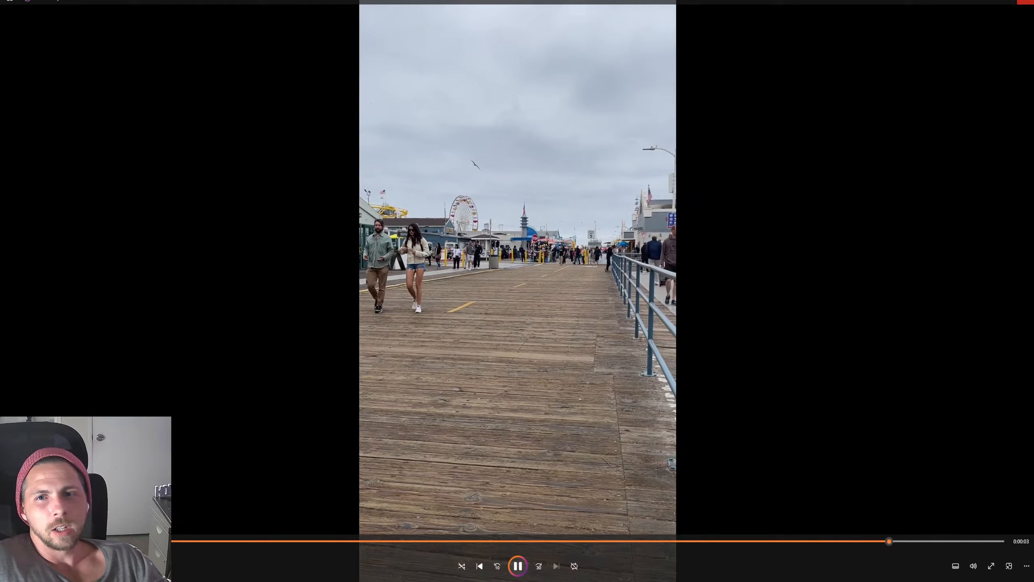
click(1025, 2)
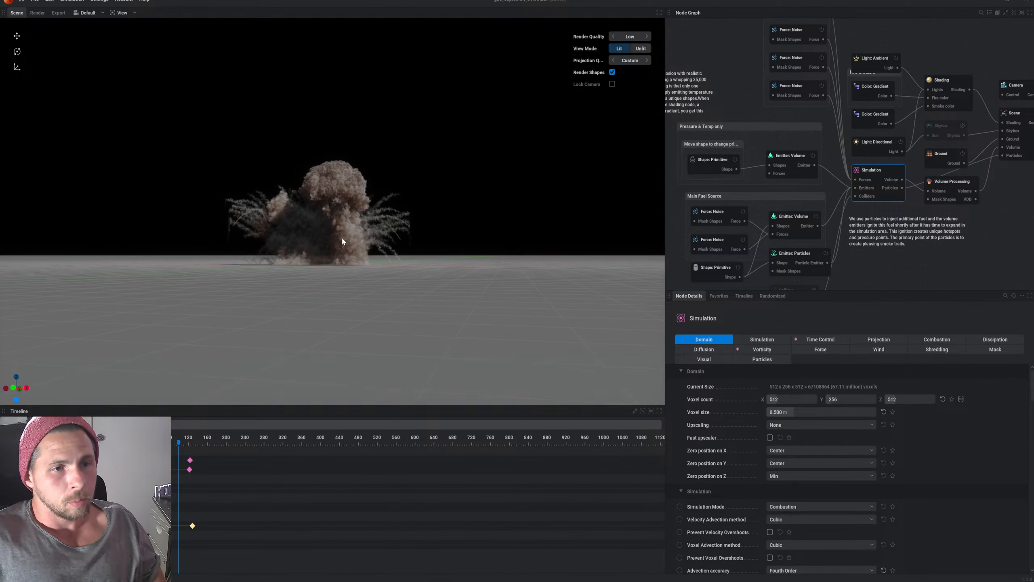
Step: Replay the explosion in EmberGen from a raised view and disable the Emitter: Particles node under Main Fuel Source
drag(342, 240, 372, 251)
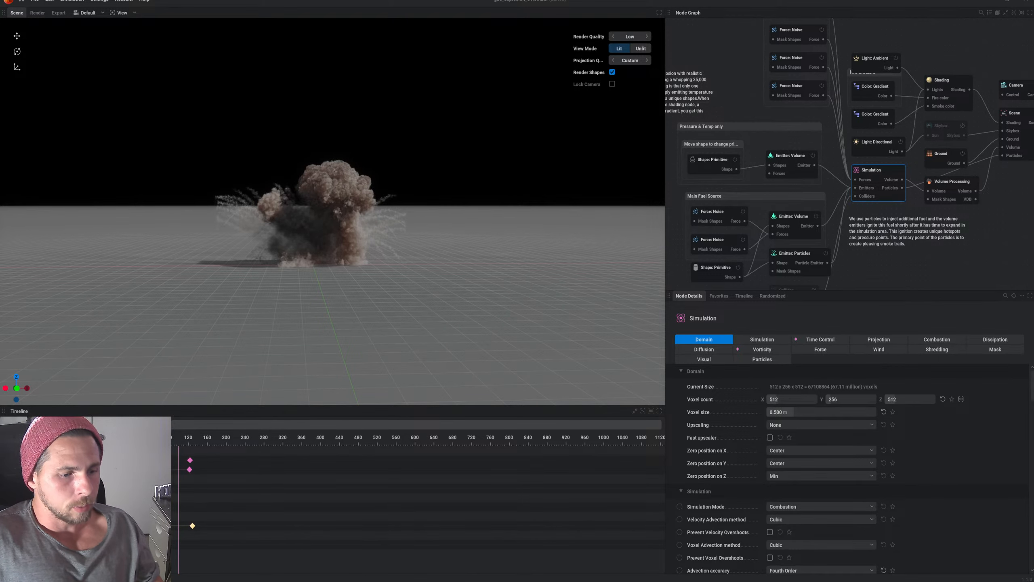
click(73, 435)
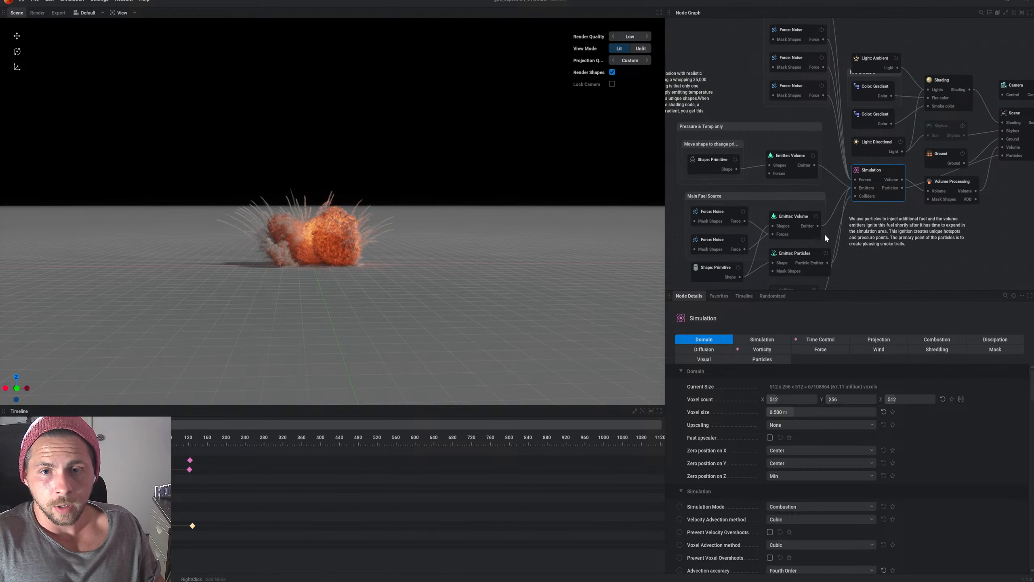
middle_drag(825, 233, 809, 202)
click(783, 222)
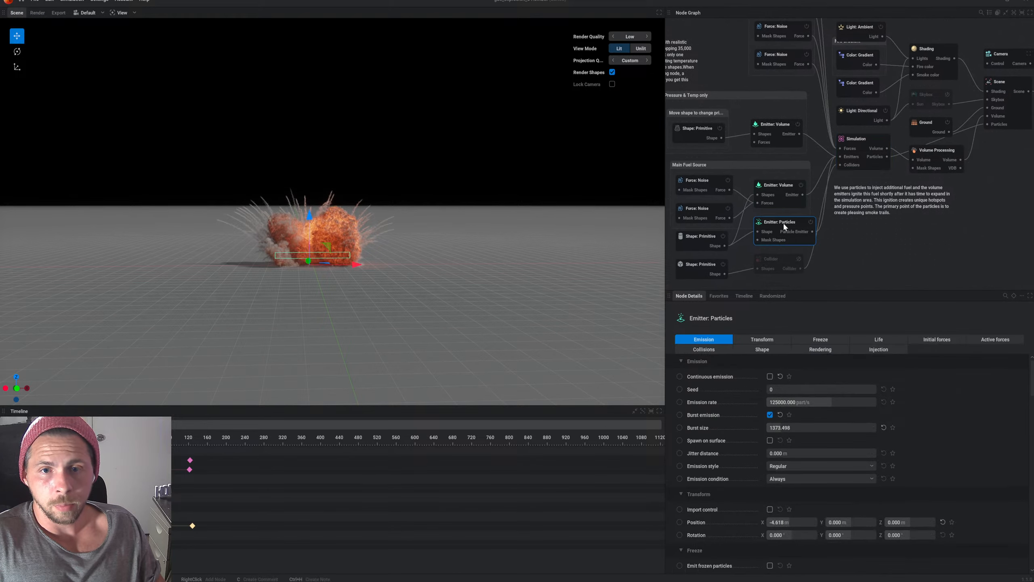
click(777, 190)
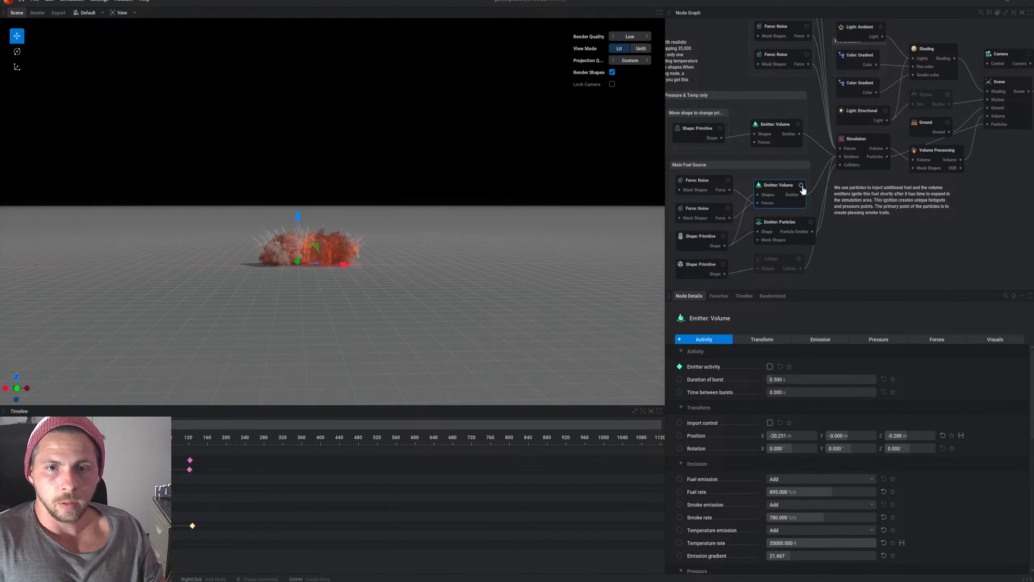
click(811, 223)
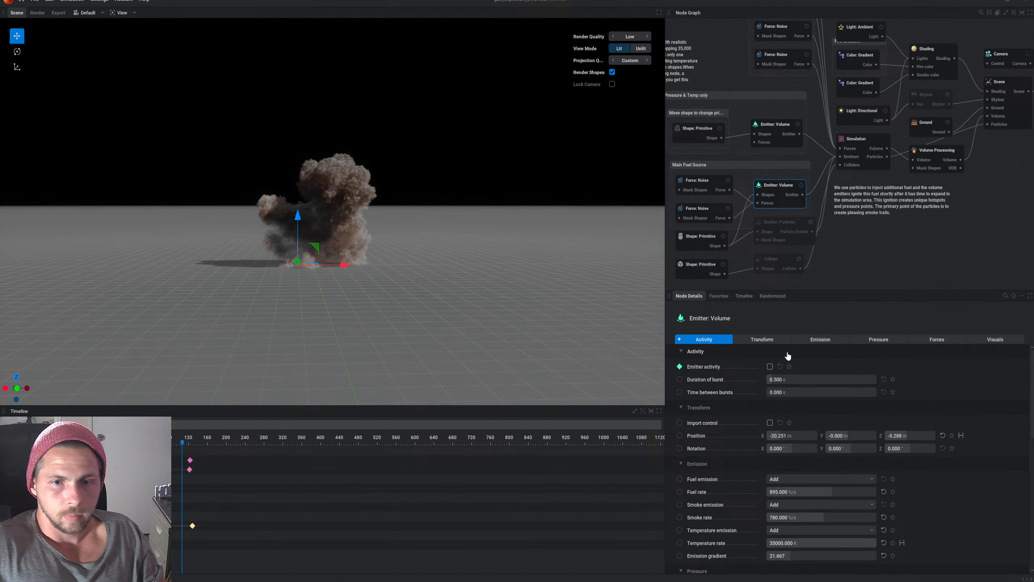
Step: Review the Main Fuel Source volume emitter's transform, emission and pressure settings, and view the smoke from ground level
click(814, 340)
scroll(973, 430, up, 3)
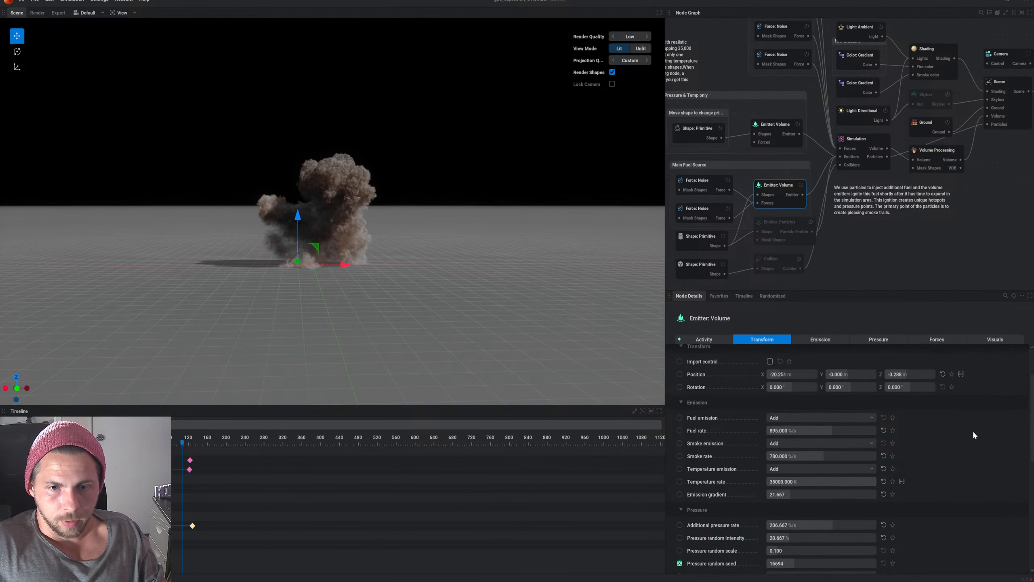
scroll(1015, 484, down, 2)
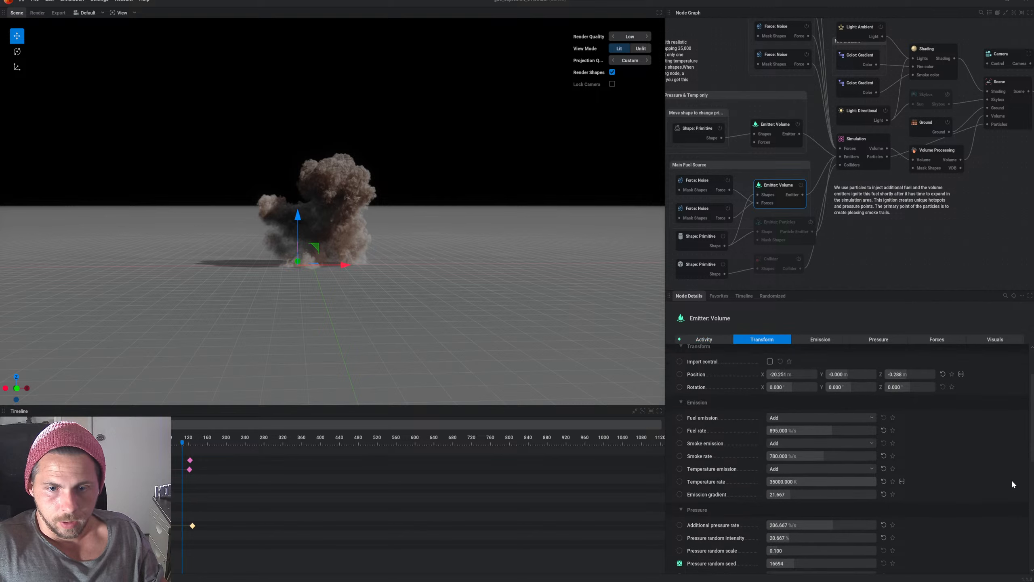
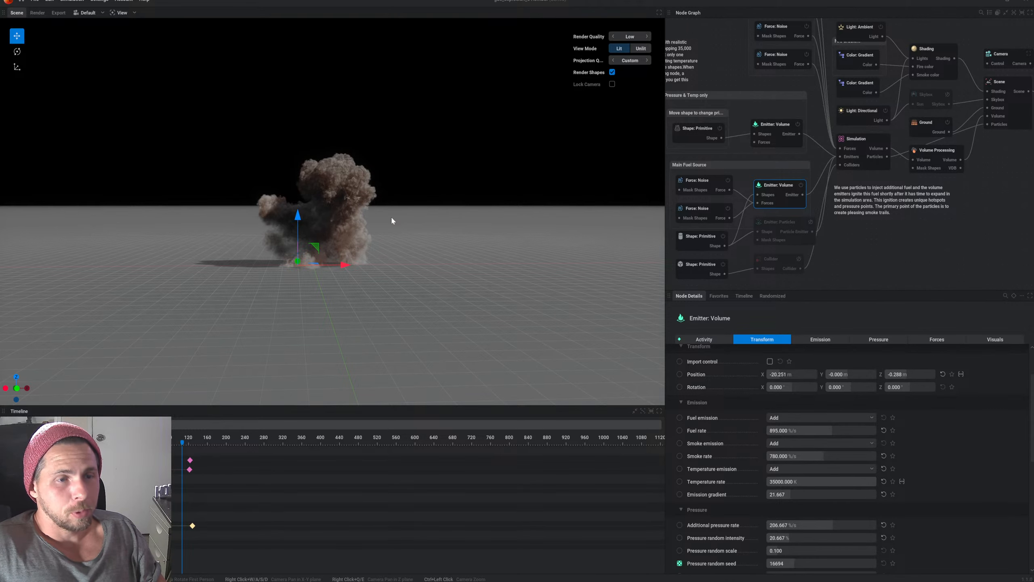
drag(443, 266, 410, 298)
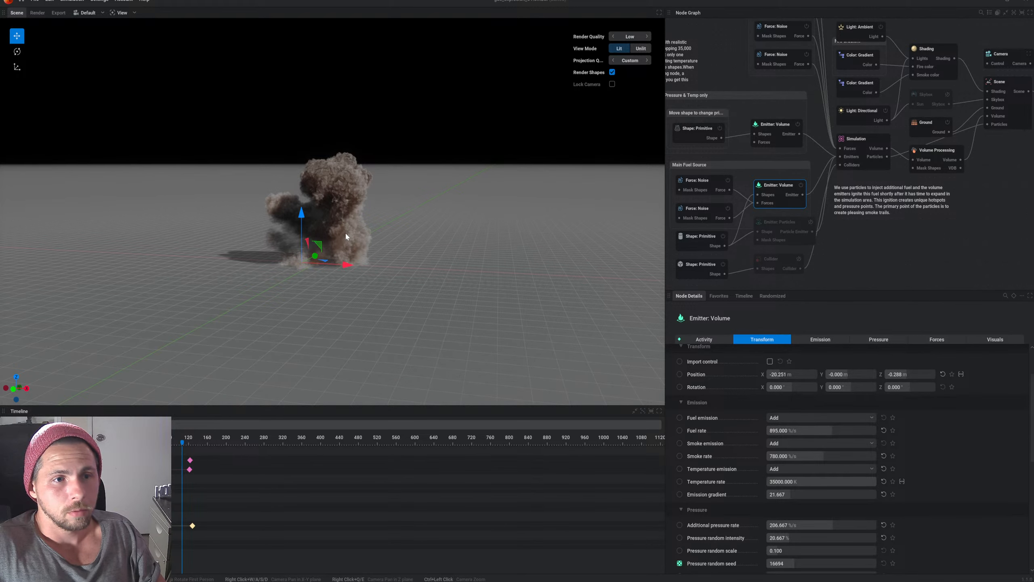
drag(345, 232, 345, 225)
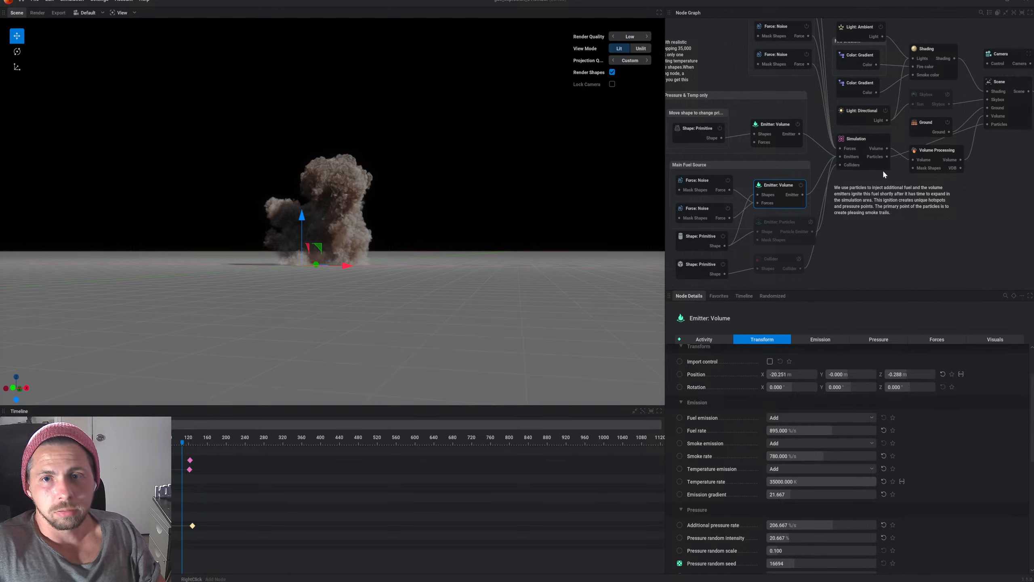
Step: Inspect the Scene node's tonemapping and the Camera node's display settings, and survey the wider node graph
click(1006, 84)
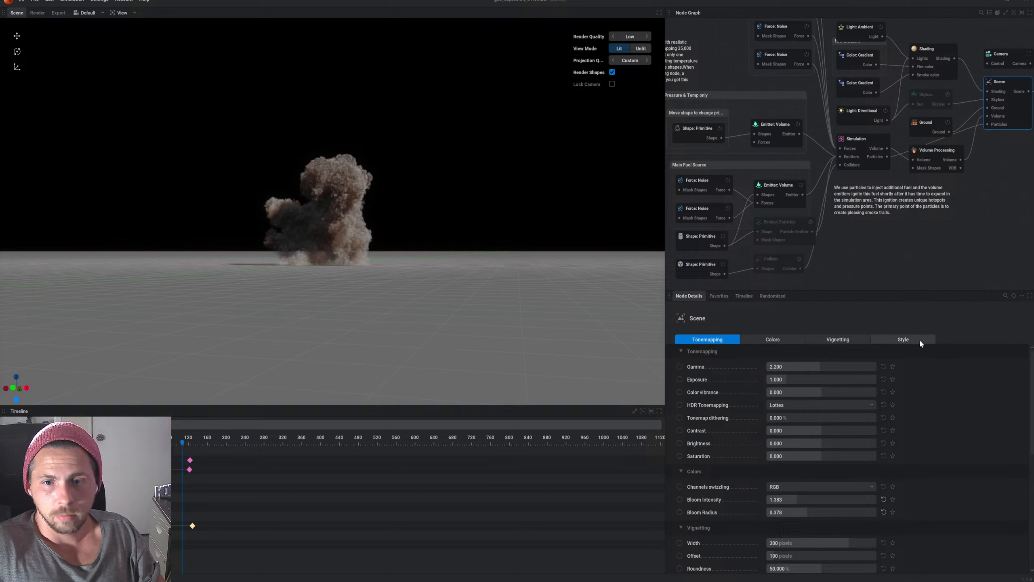
middle_drag(986, 150, 847, 214)
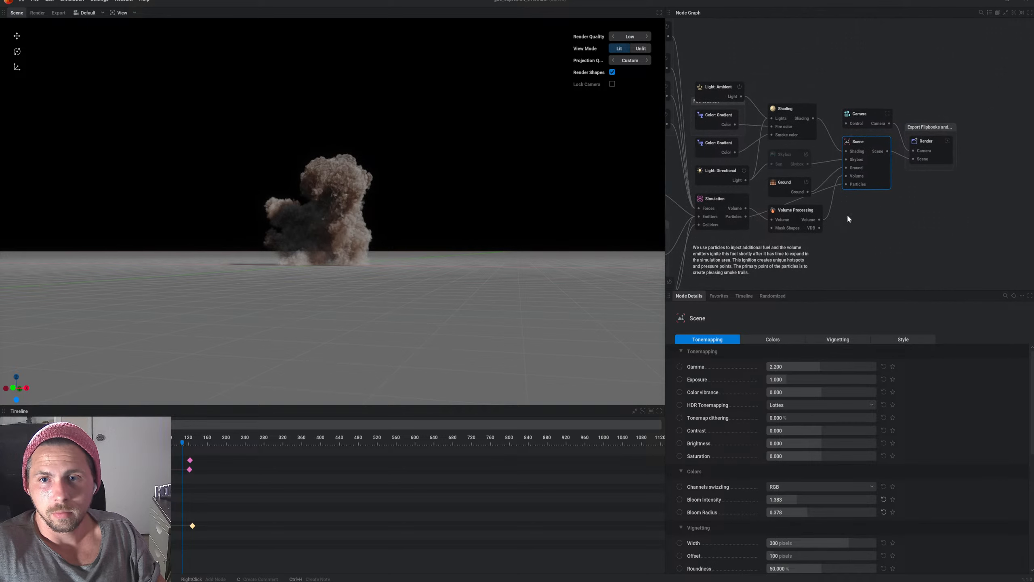
click(865, 114)
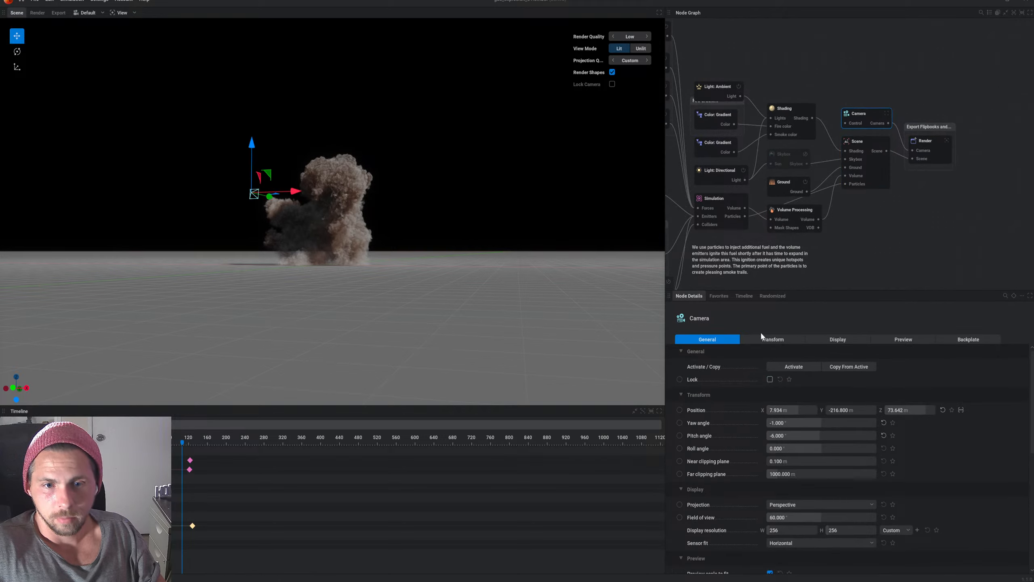
click(843, 341)
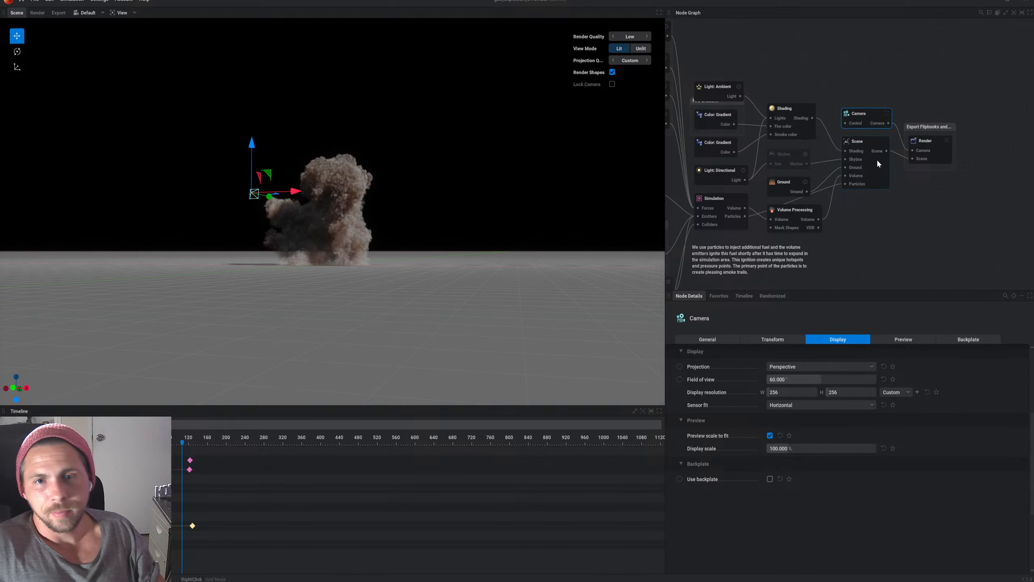
click(860, 143)
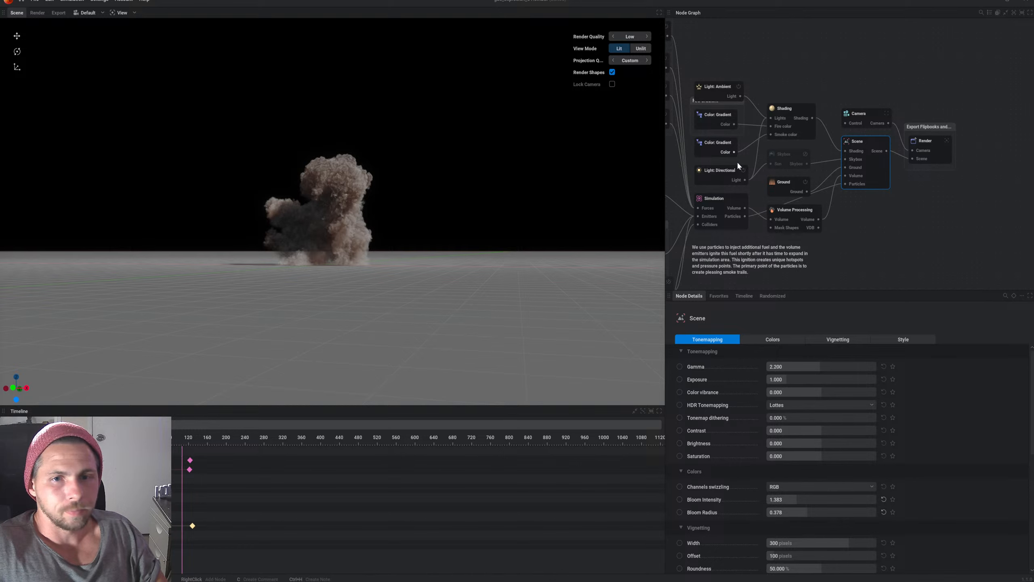
middle_drag(737, 160, 951, 209)
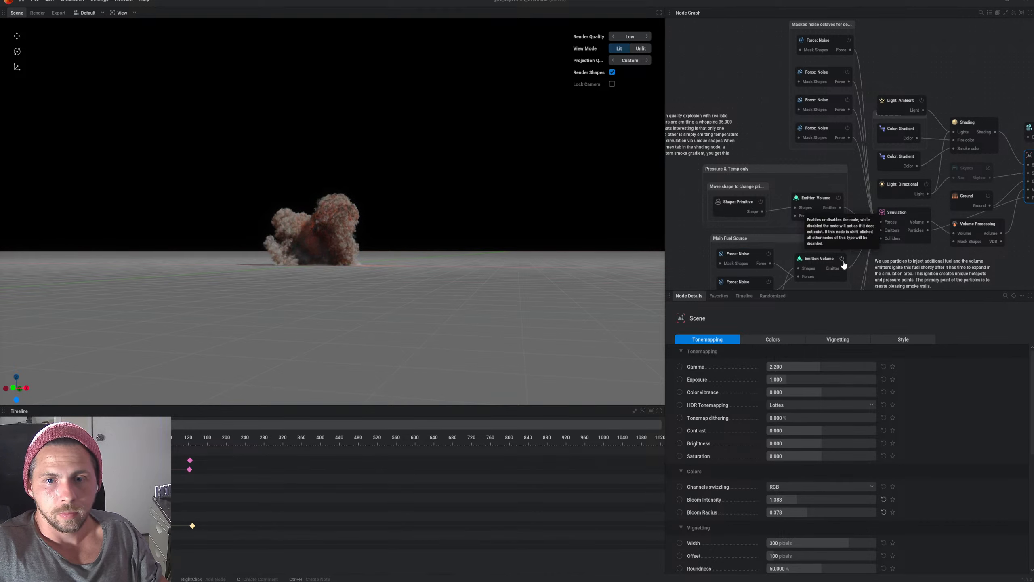
scroll(842, 243, down, 3)
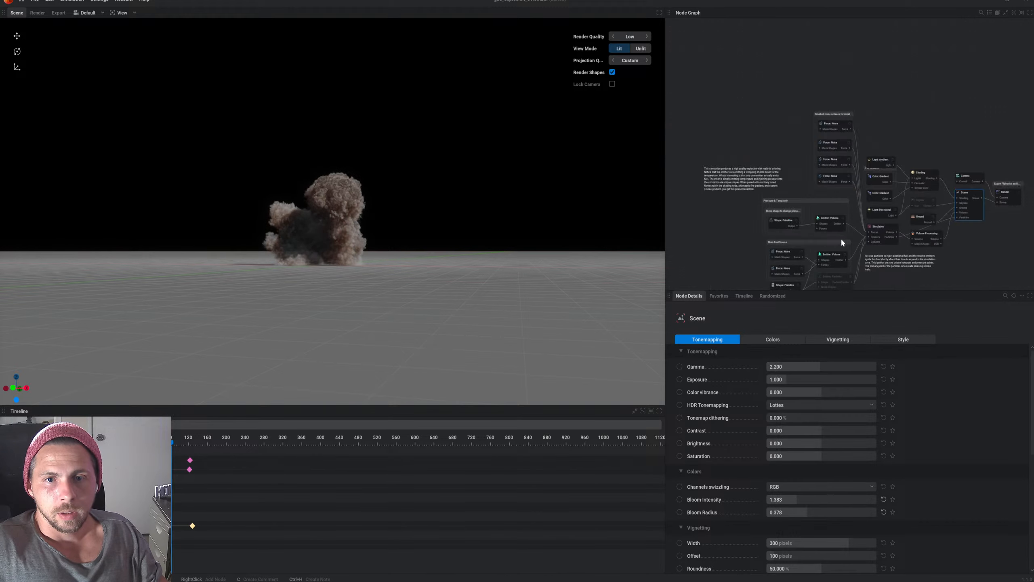
Step: Temporarily disable the Main Fuel Source and Pressure & Temp volume emitters to compare their contributions, and enable both again
scroll(841, 239, up, 4)
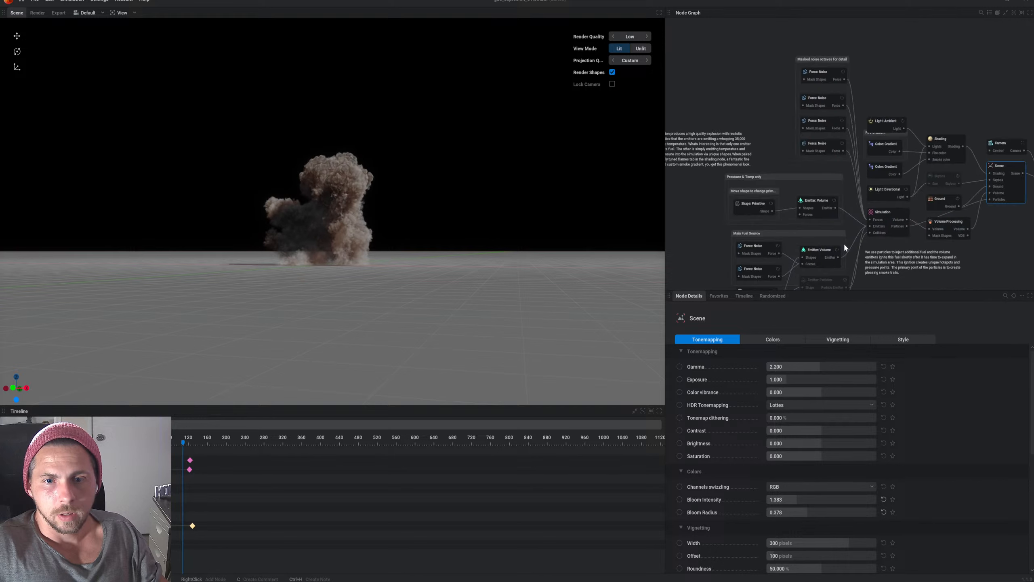
scroll(844, 244, up, 3)
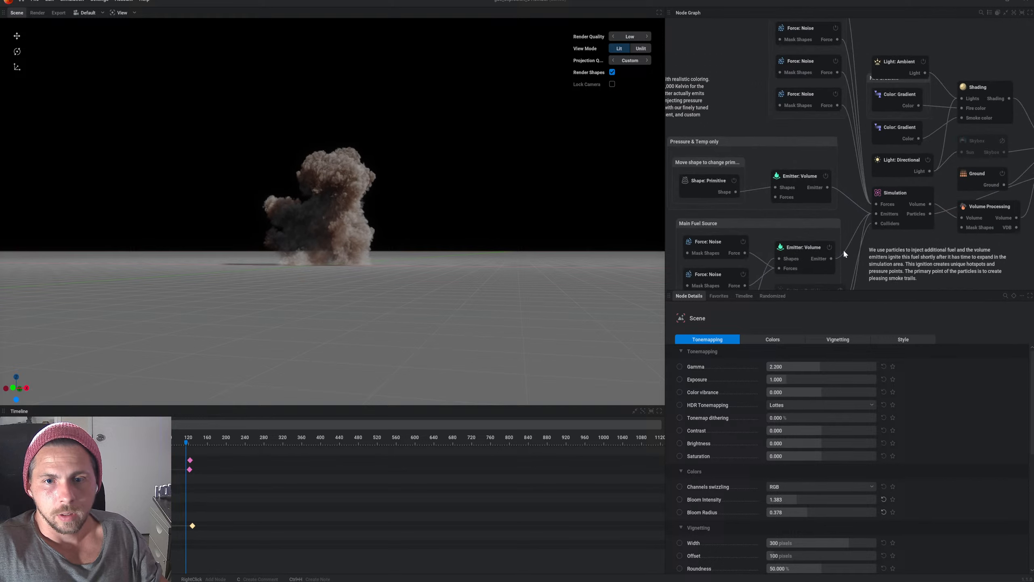
click(822, 182)
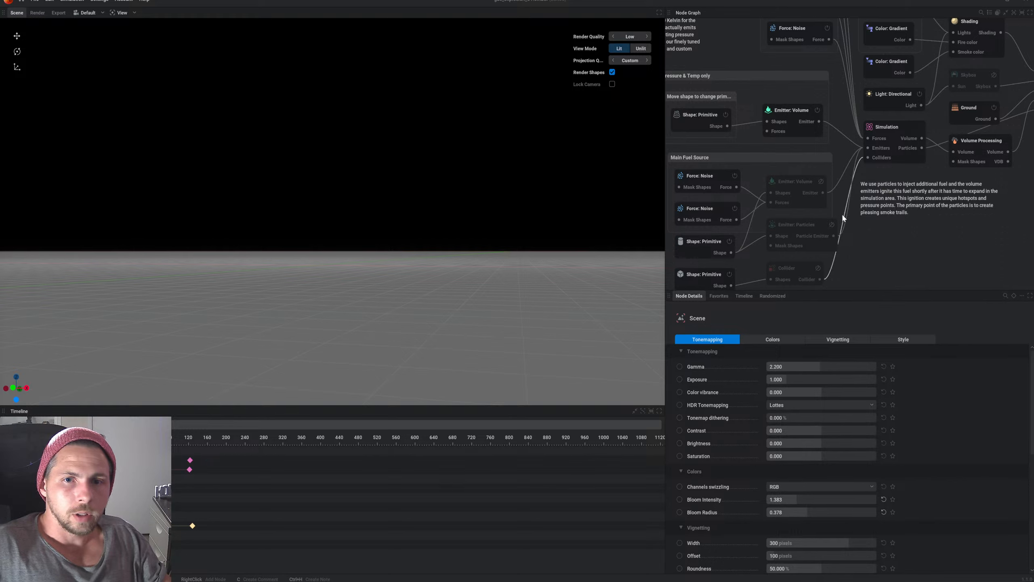
click(886, 256)
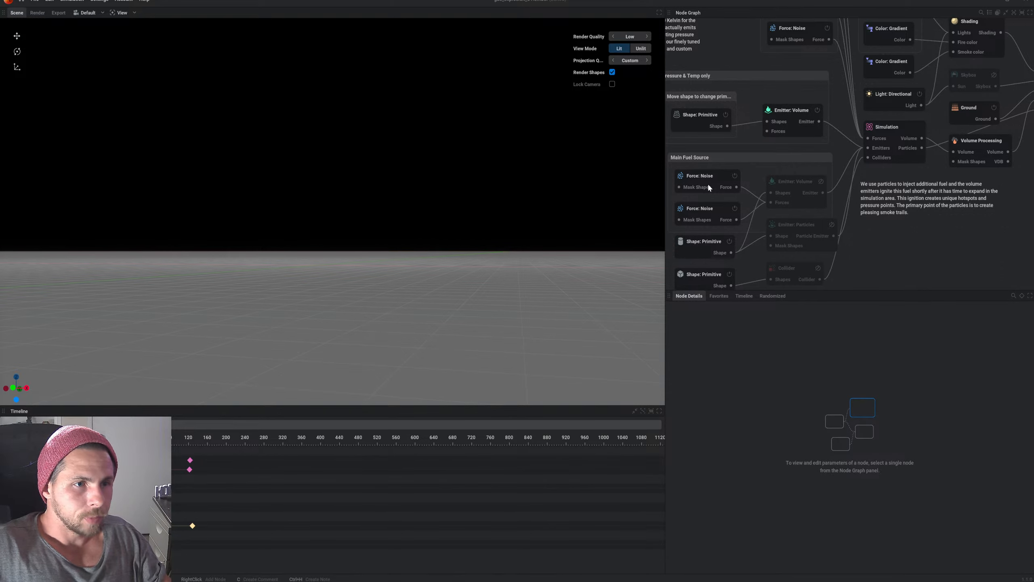
click(817, 110)
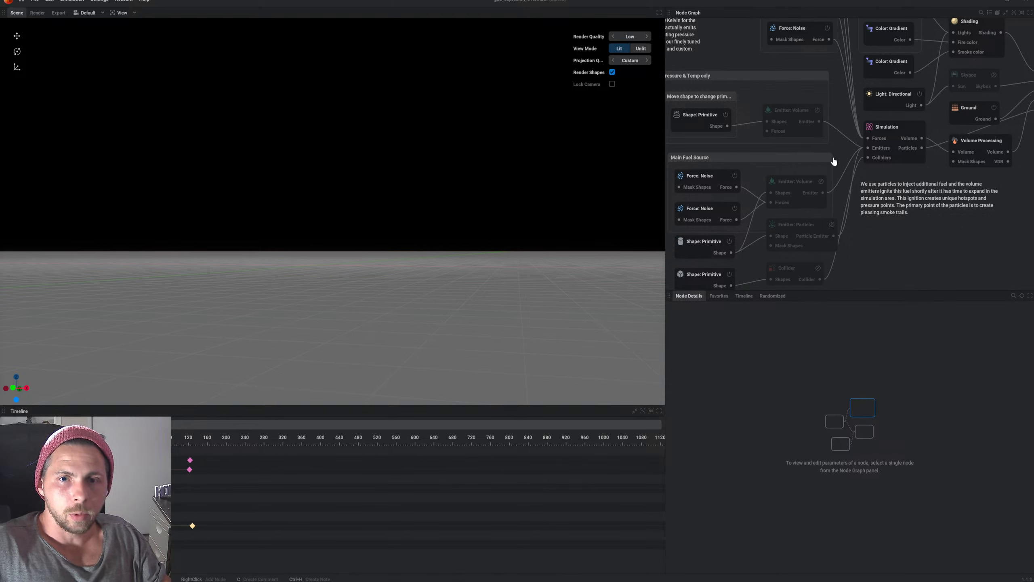
click(817, 111)
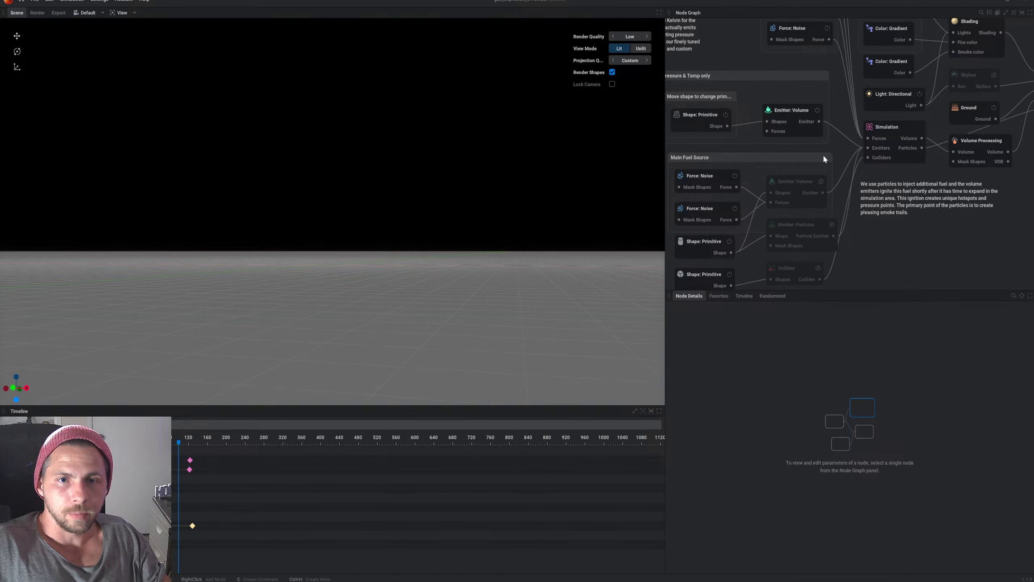
click(821, 182)
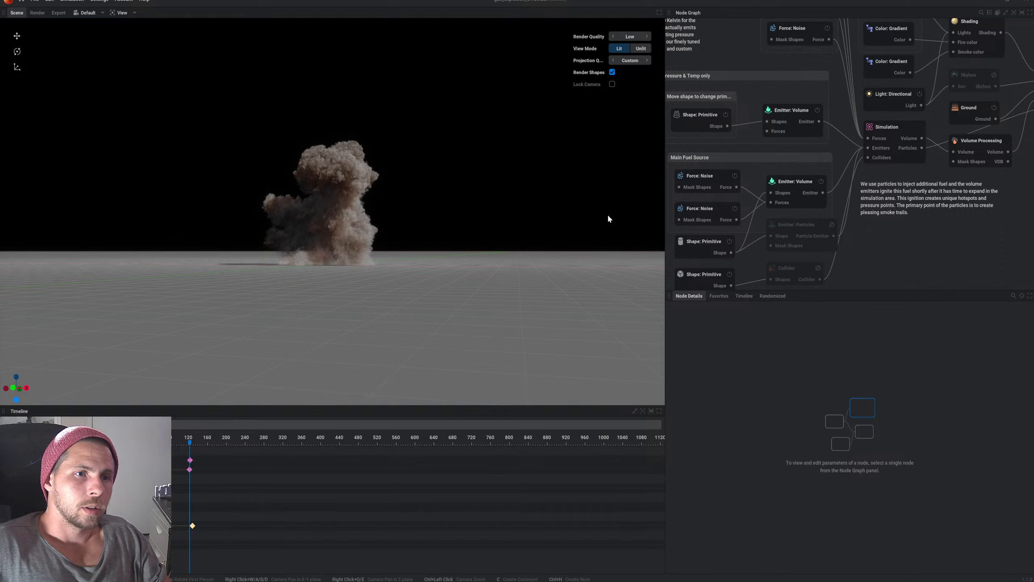
Step: Enable the Emitter: Particles node under Main Fuel Source and review the settings of both the particle and volume emitters
click(832, 225)
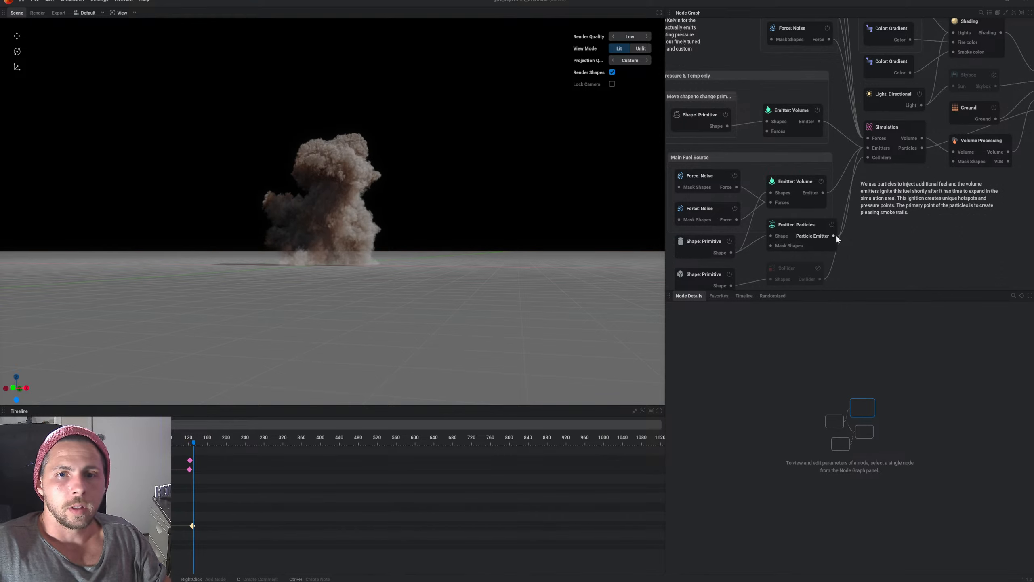
click(810, 186)
click(803, 227)
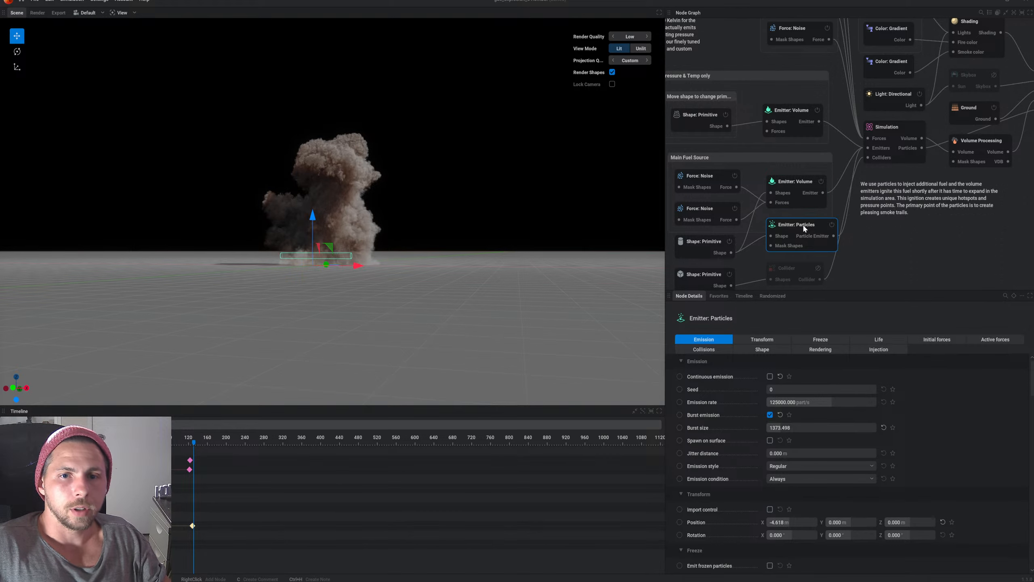
click(799, 186)
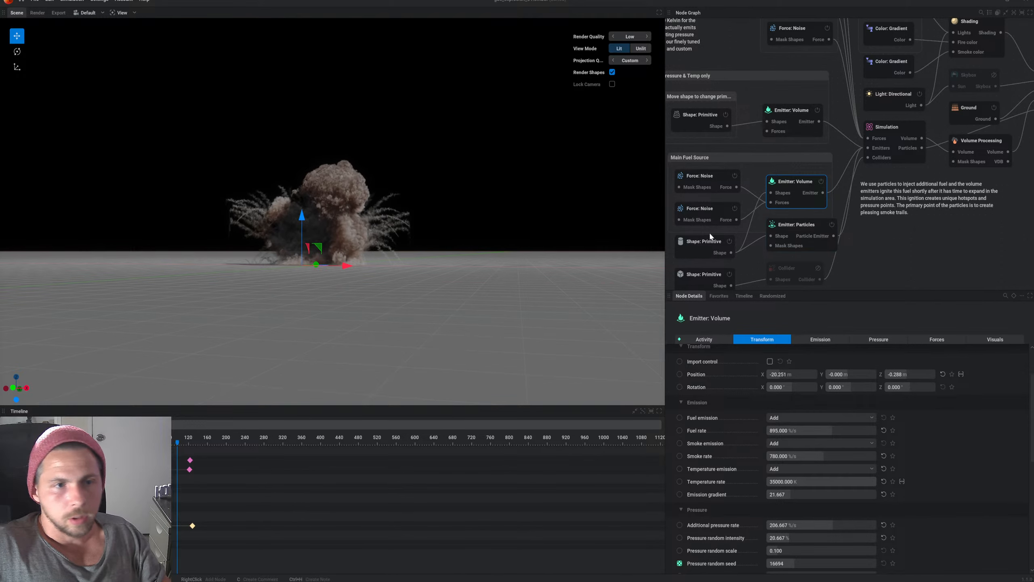
Step: Try the Main Fuel Source volume emitter's maximum fuel rate while viewing the explosion up close, and return the rate to 895 %/s
mouse_move(330, 222)
mouse_down()
mouse_move(325, 183)
mouse_move(326, 218)
mouse_up()
scroll(328, 224, up, 2)
scroll(327, 221, up, 4)
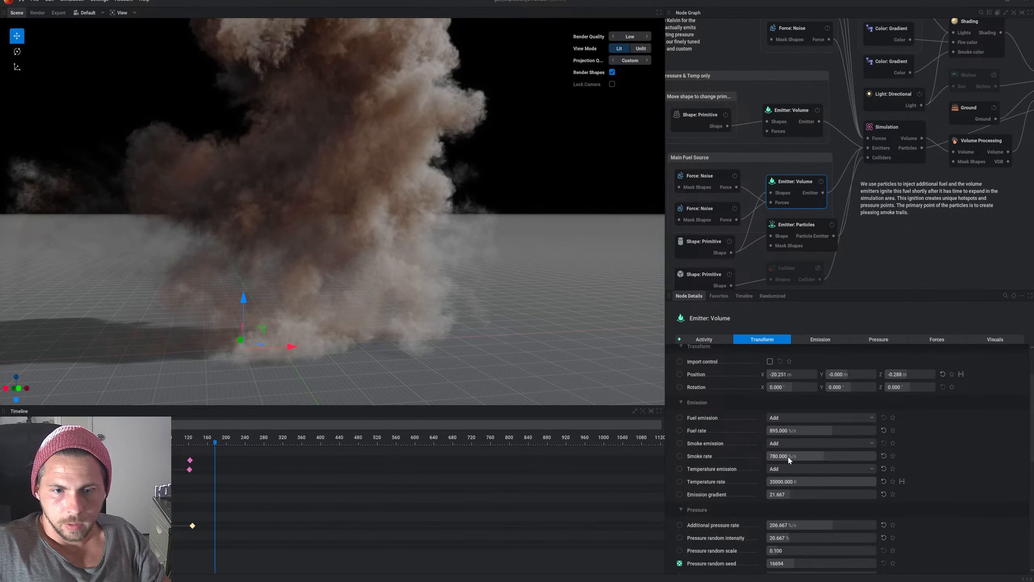
drag(784, 433, 851, 432)
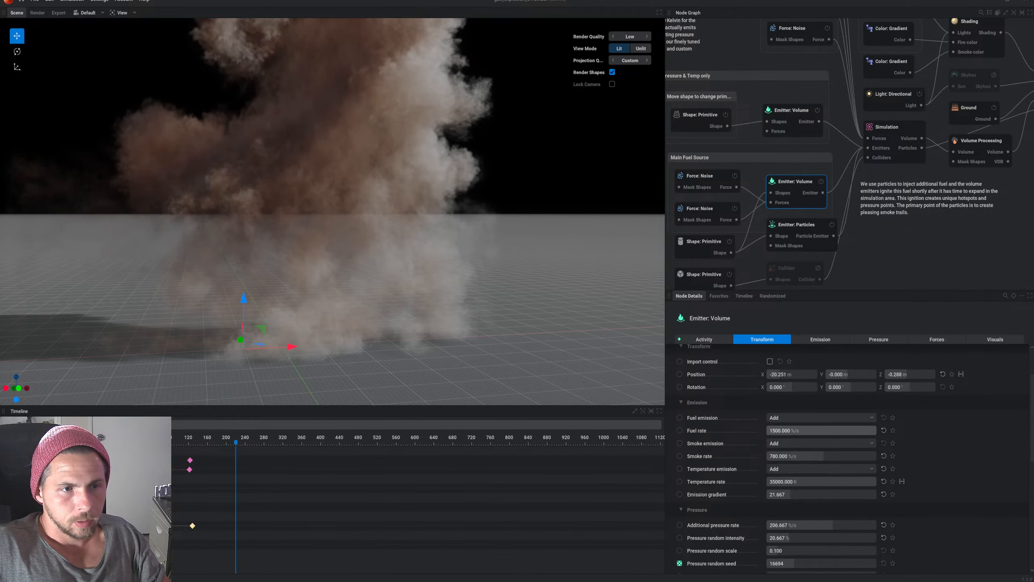
drag(874, 431, 817, 432)
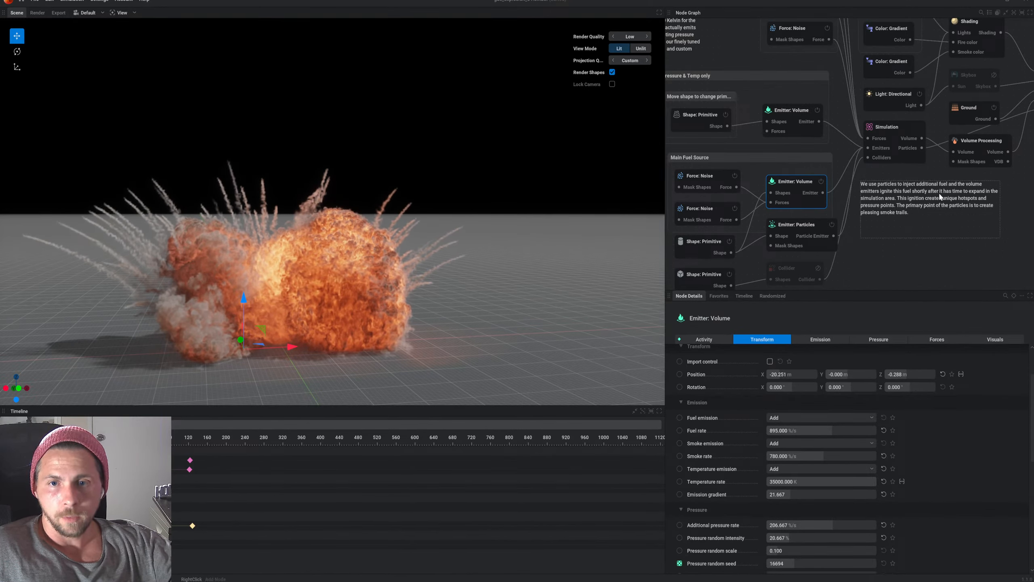
Step: Add an Export: VDB node connected to the VDB output of the Volume Processing node
scroll(973, 196, down, 4)
scroll(973, 216, up, 1)
middle_drag(972, 217, 795, 252)
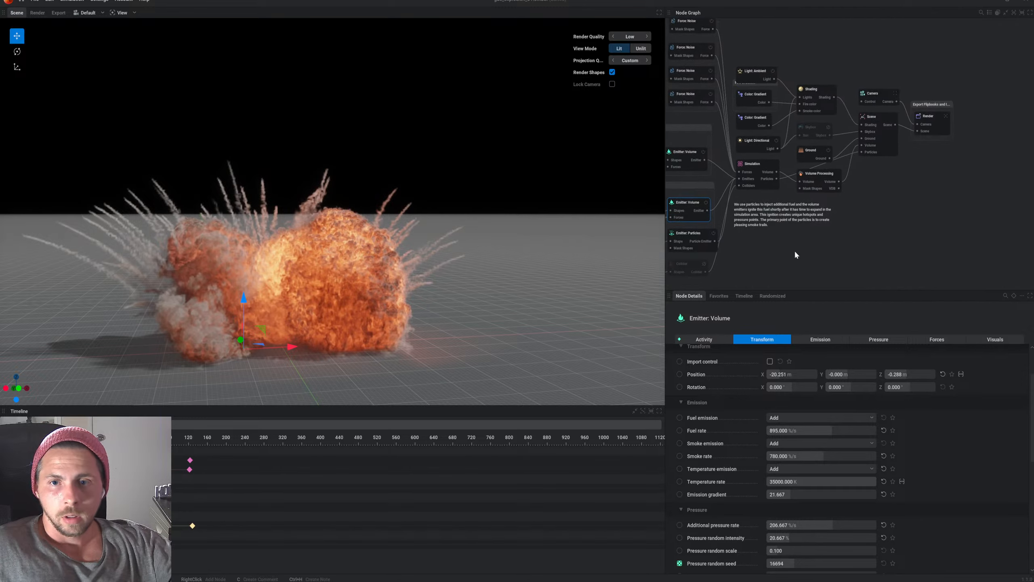
scroll(869, 226, up, 3)
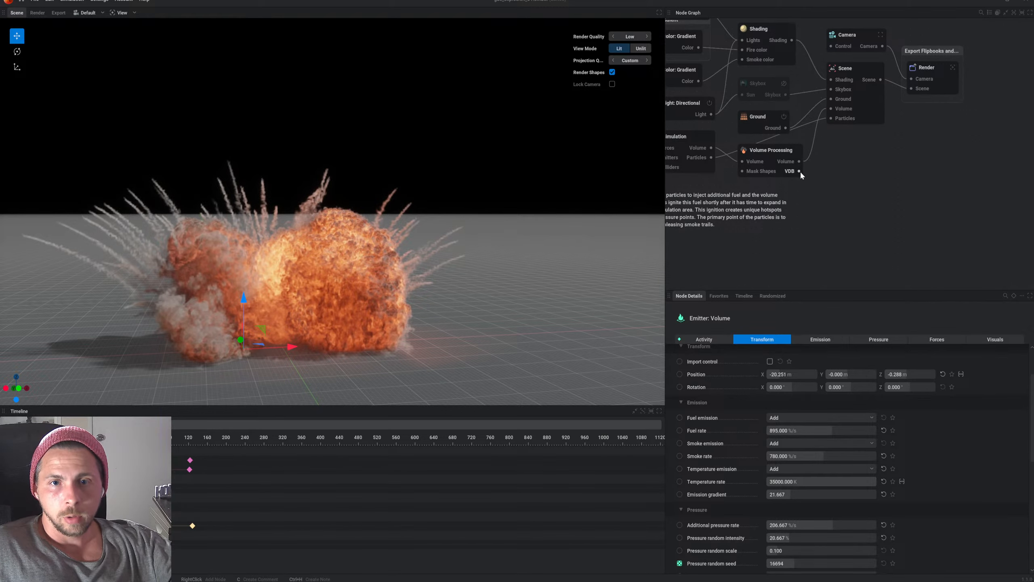
drag(799, 171, 849, 182)
click(876, 189)
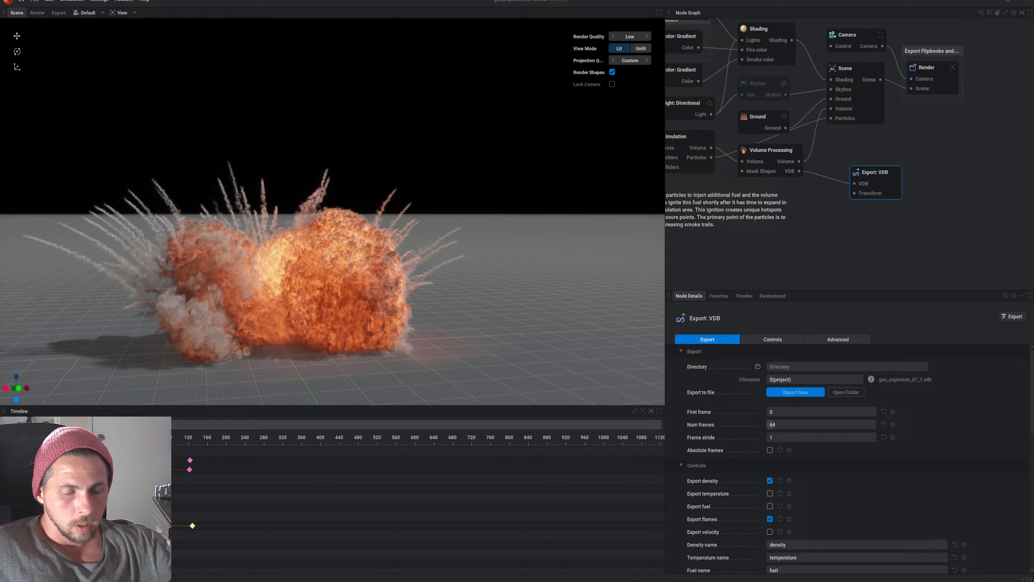
Step: Switch to After Effects and import IMG_3149.mov from the boardwalk VFX subfolder of P Drive's blender experiments folder
mouse_move(563, 581)
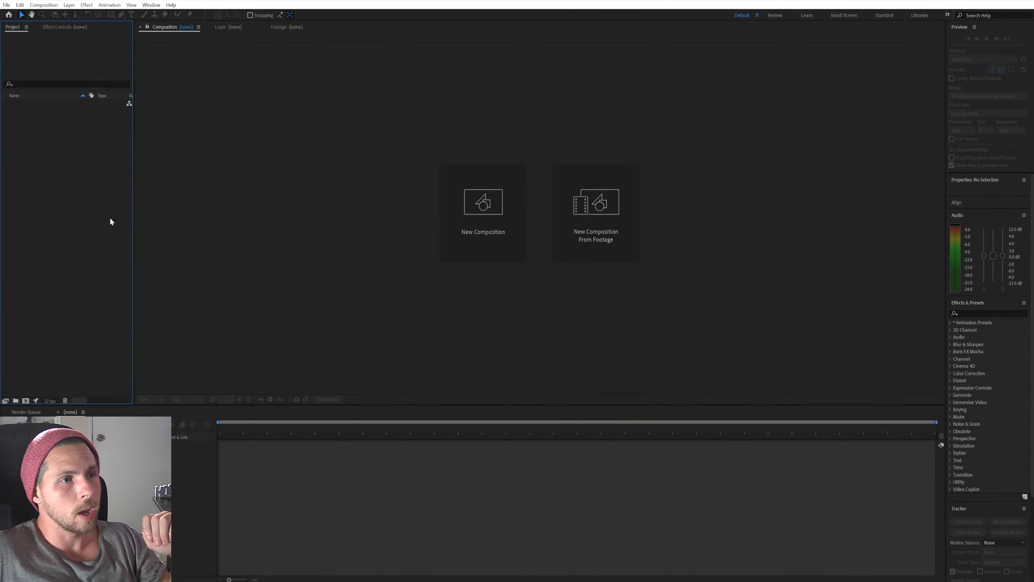
double_click(108, 219)
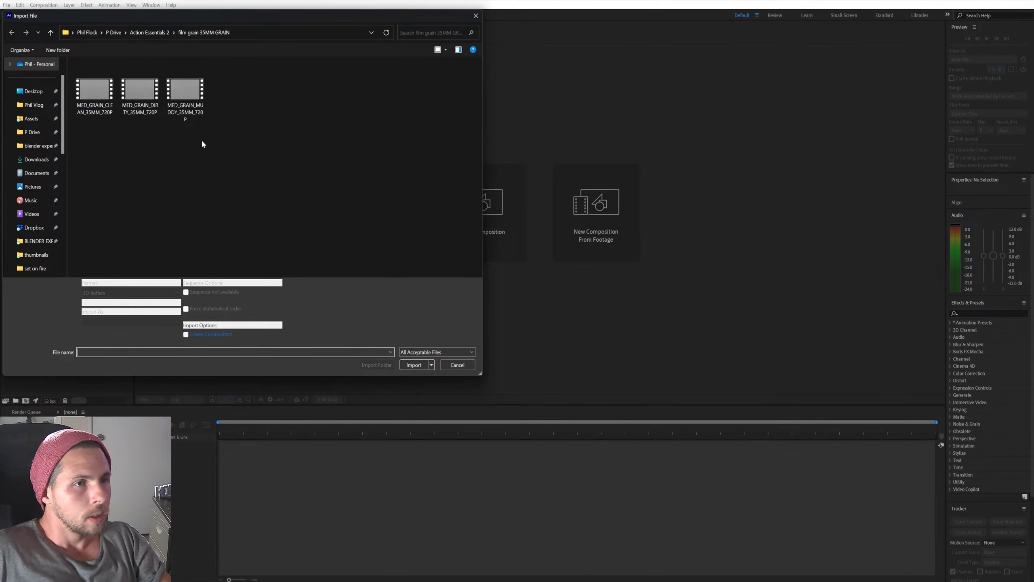
click(113, 32)
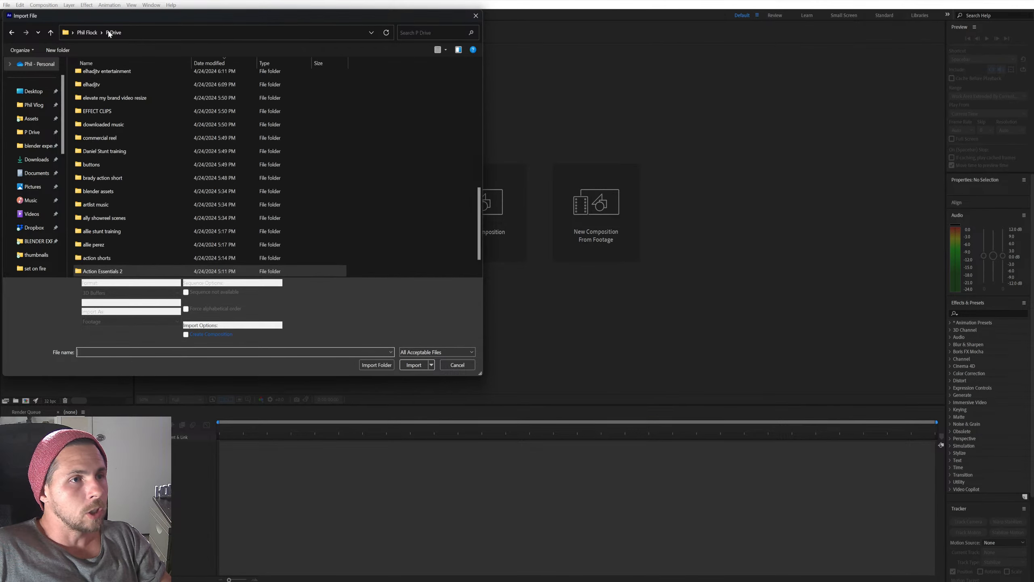
scroll(97, 94, up, 15)
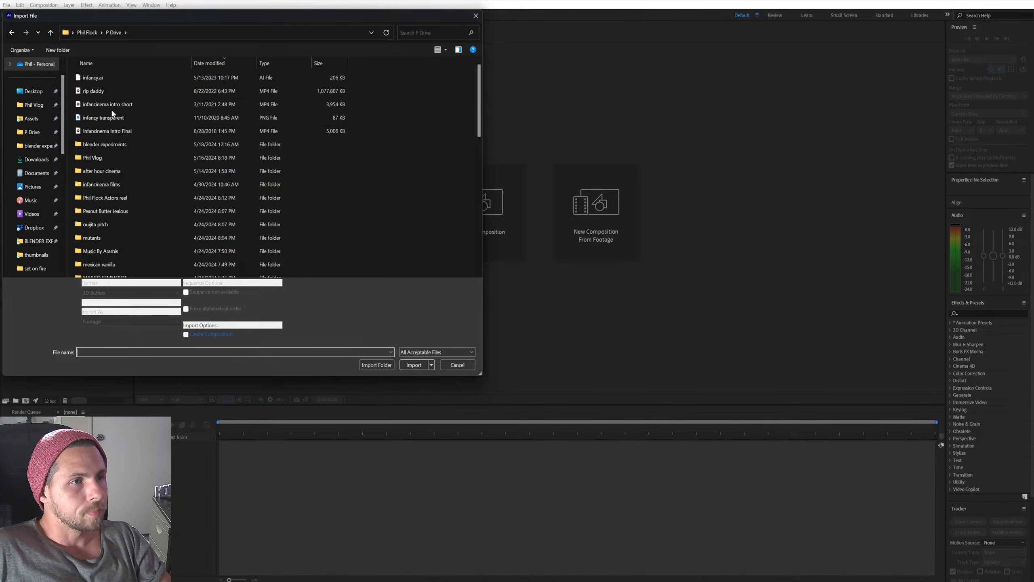
double_click(100, 144)
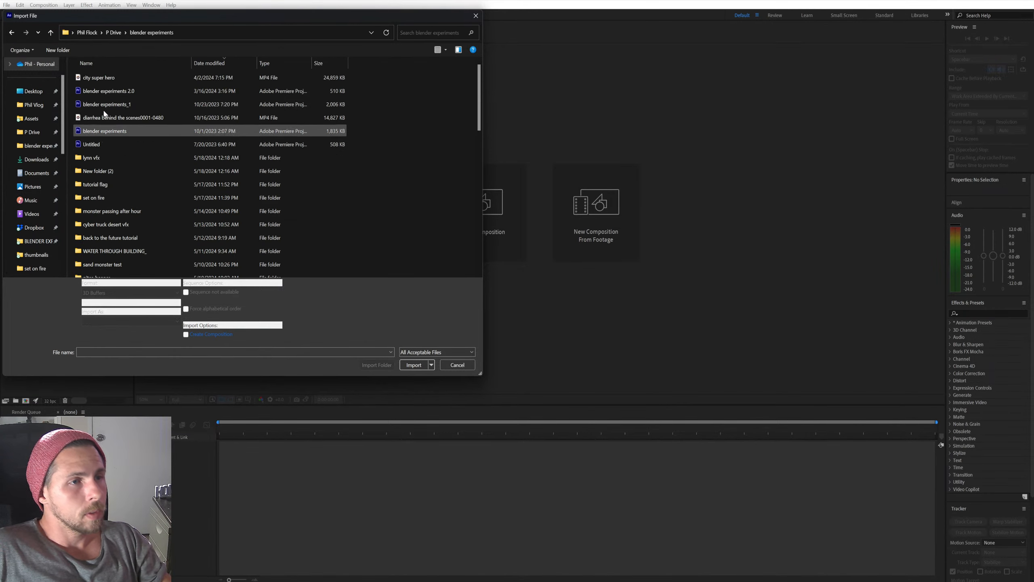
click(97, 159)
double_click(97, 159)
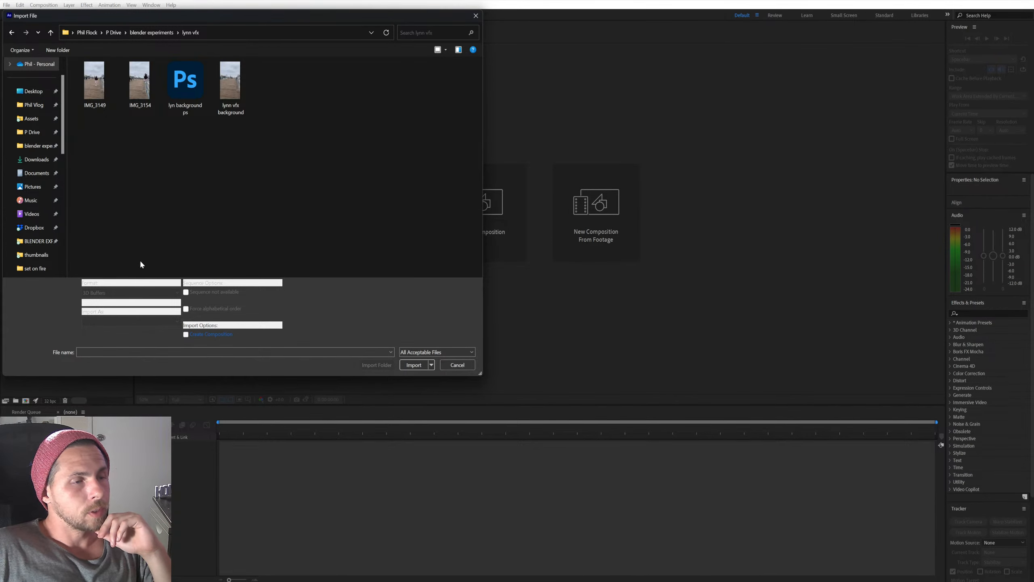
click(415, 365)
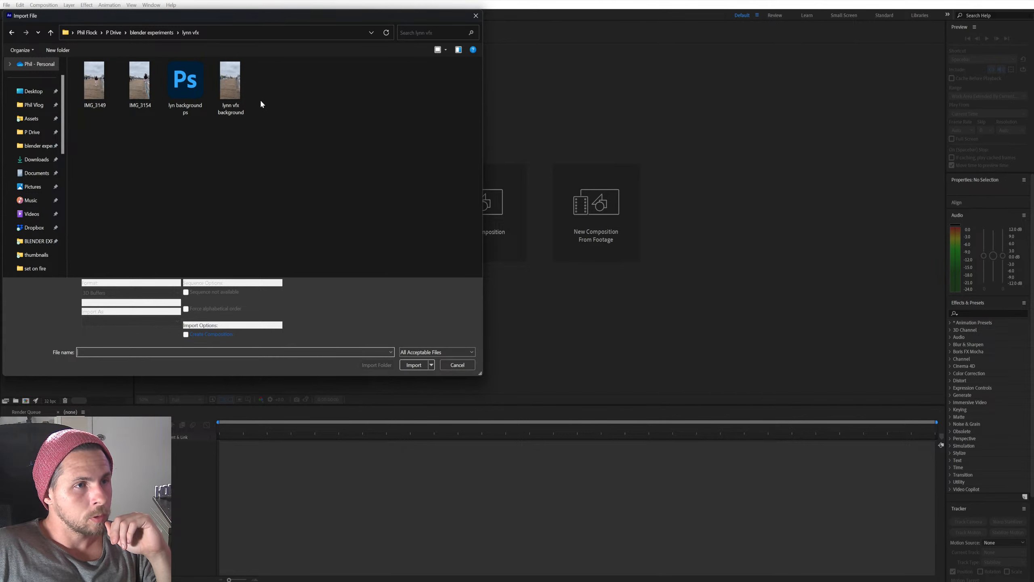
double_click(97, 82)
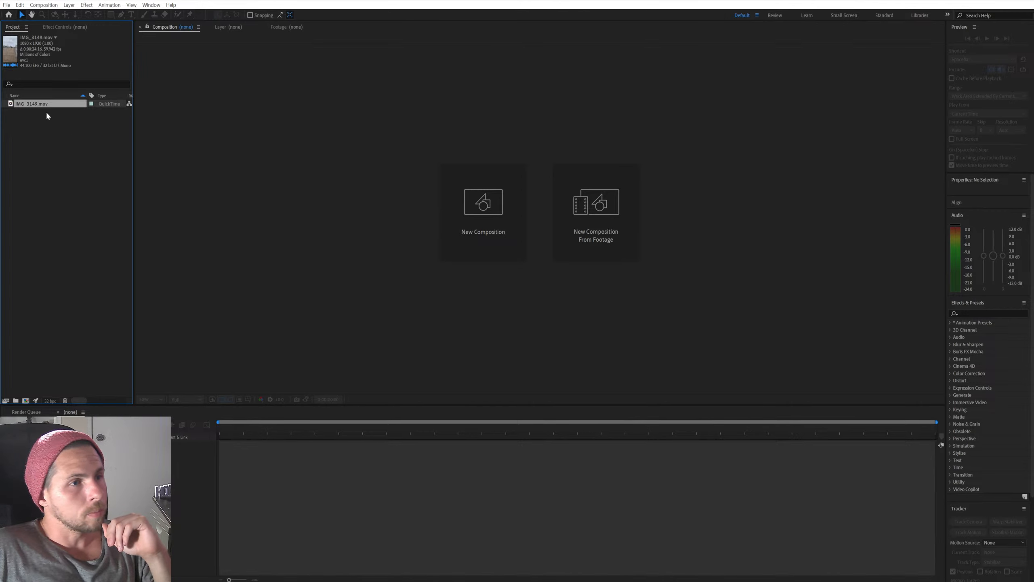
Step: Create a composition from IMG_3149.mov, scrub through the footage and return to its first frame
drag(43, 106, 460, 237)
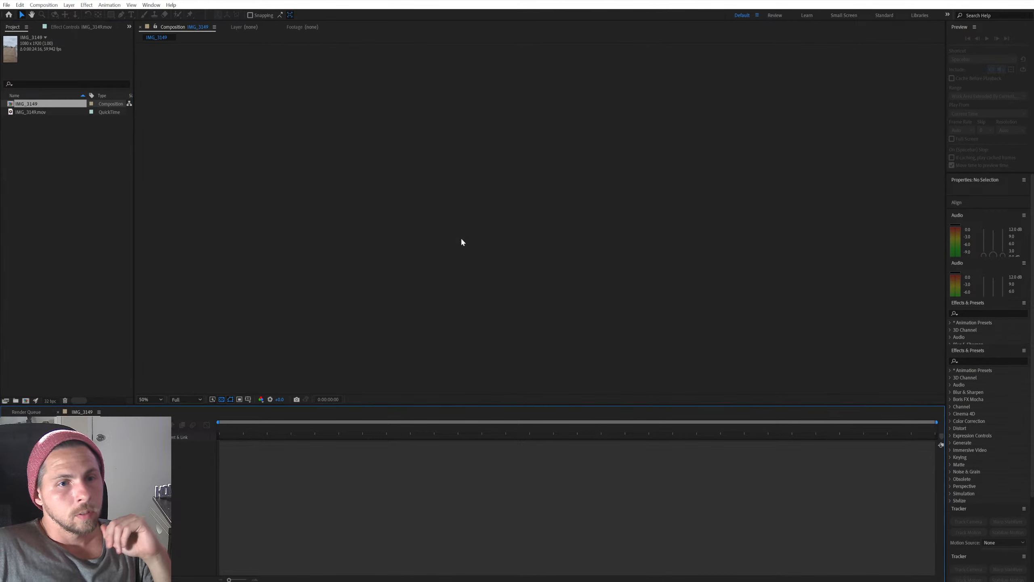
drag(250, 429, 1009, 432)
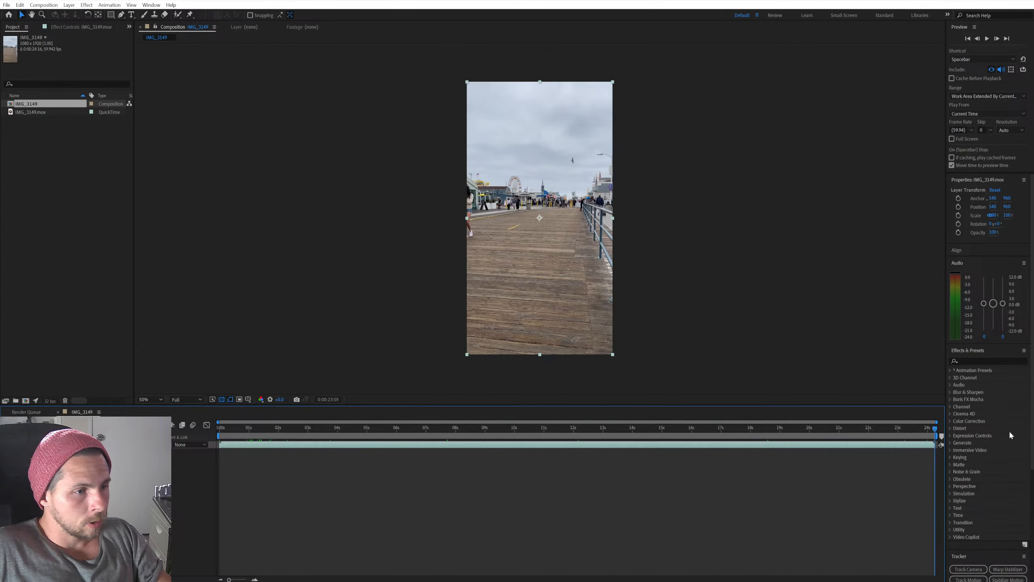
mouse_move(229, 428)
mouse_down()
mouse_move(204, 430)
mouse_move(644, 433)
mouse_move(219, 432)
mouse_up()
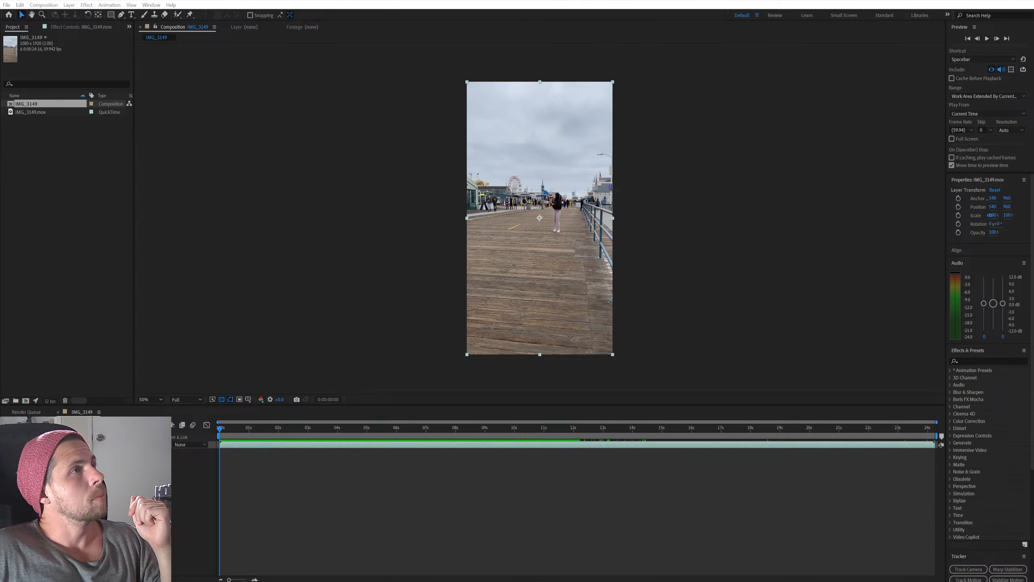
Step: Check the frame rate of IMG_3149 in the file's property details and close the properties window
drag(96, 0, 286, 188)
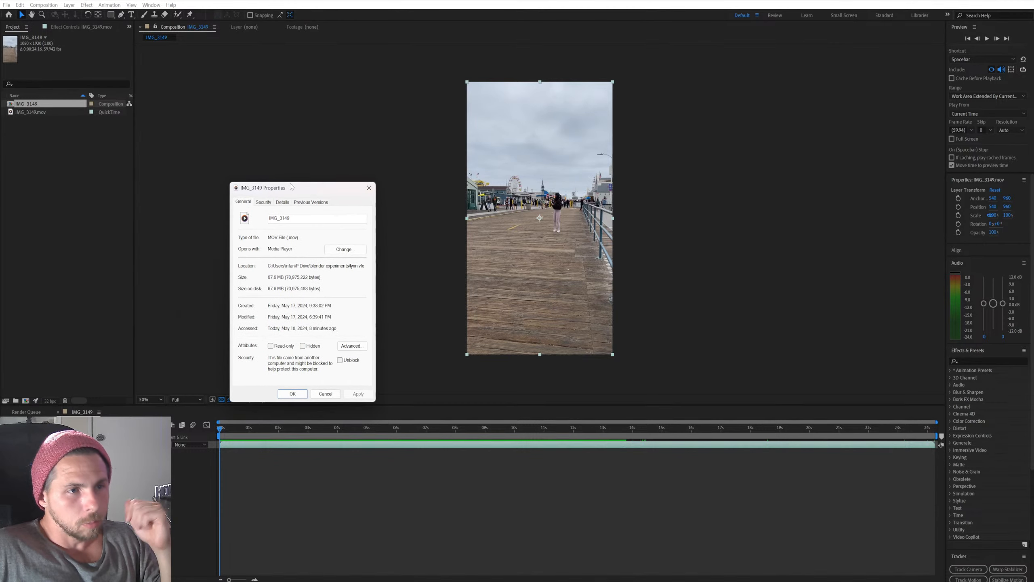
click(282, 203)
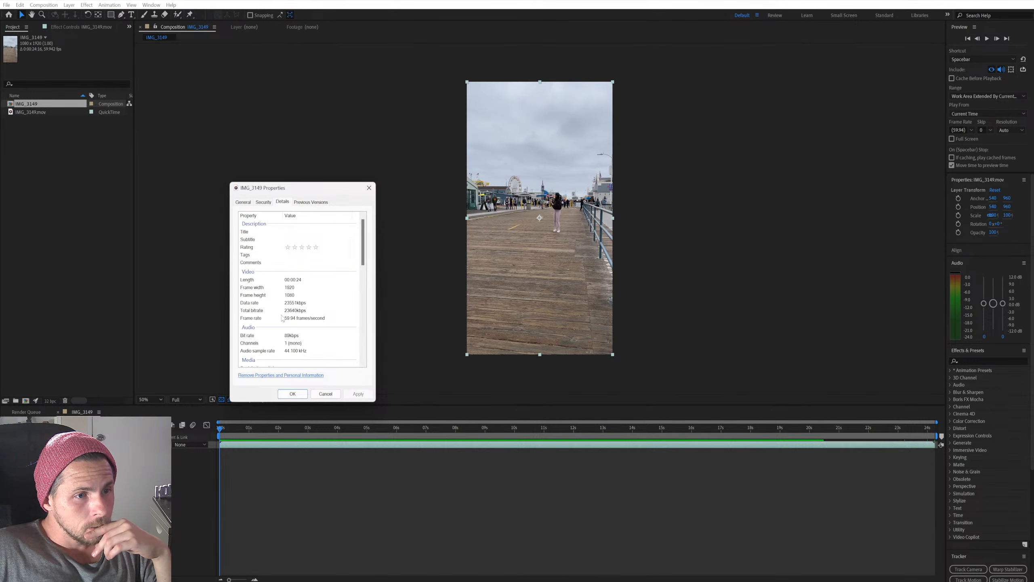
click(301, 321)
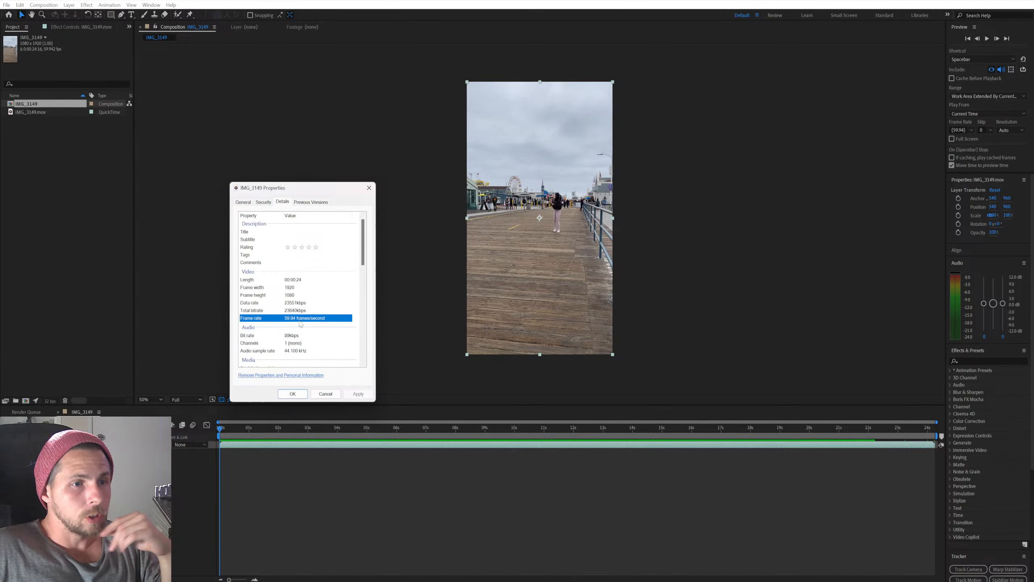
click(293, 394)
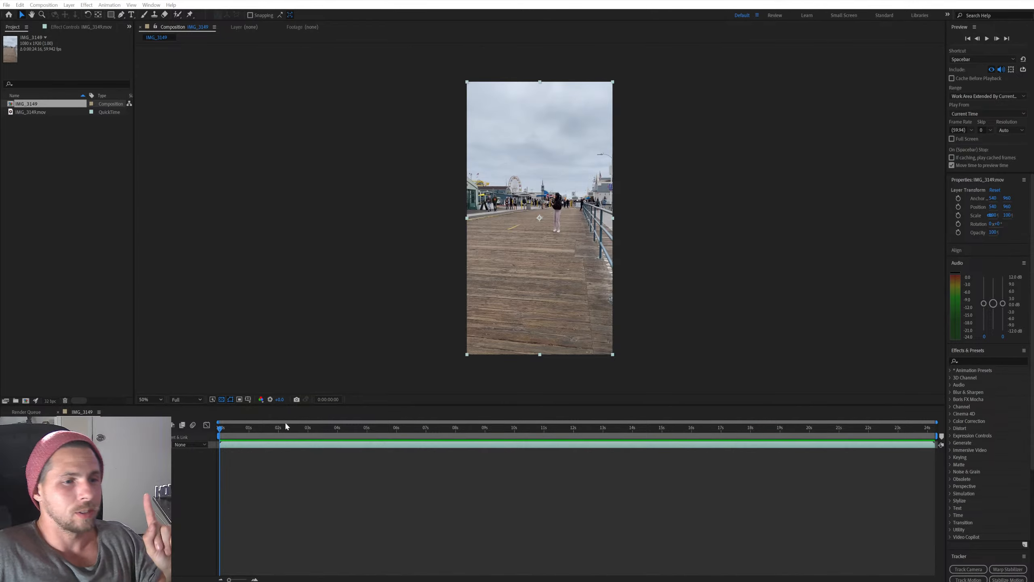
Step: Examine the IMG_3149 boardwalk footage at 200% magnification by scrubbing repeatedly from its start to its end
scroll(506, 302, up, 5)
scroll(509, 295, down, 2)
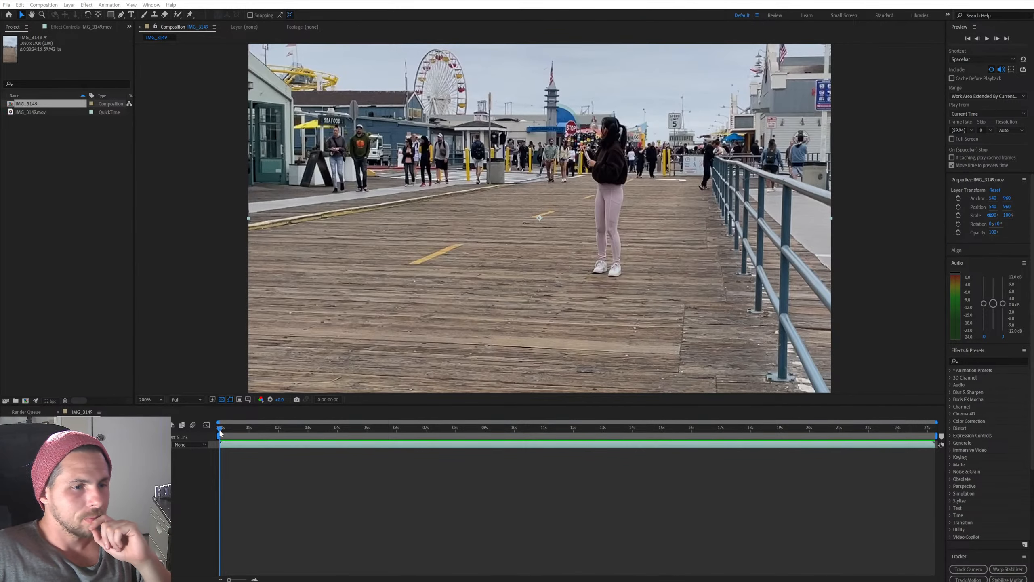
click(469, 428)
drag(492, 432, 1025, 464)
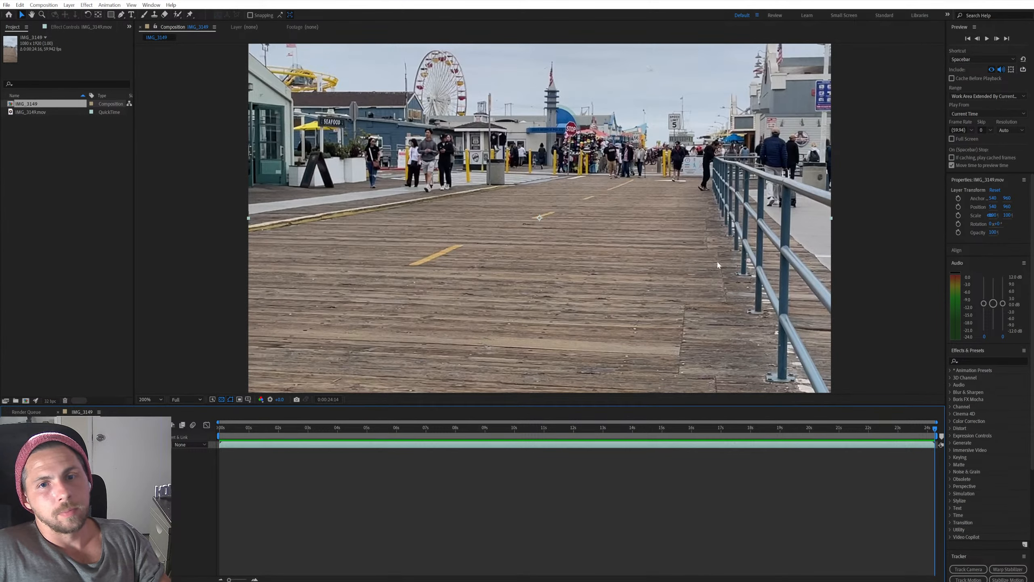
drag(221, 429, 1031, 354)
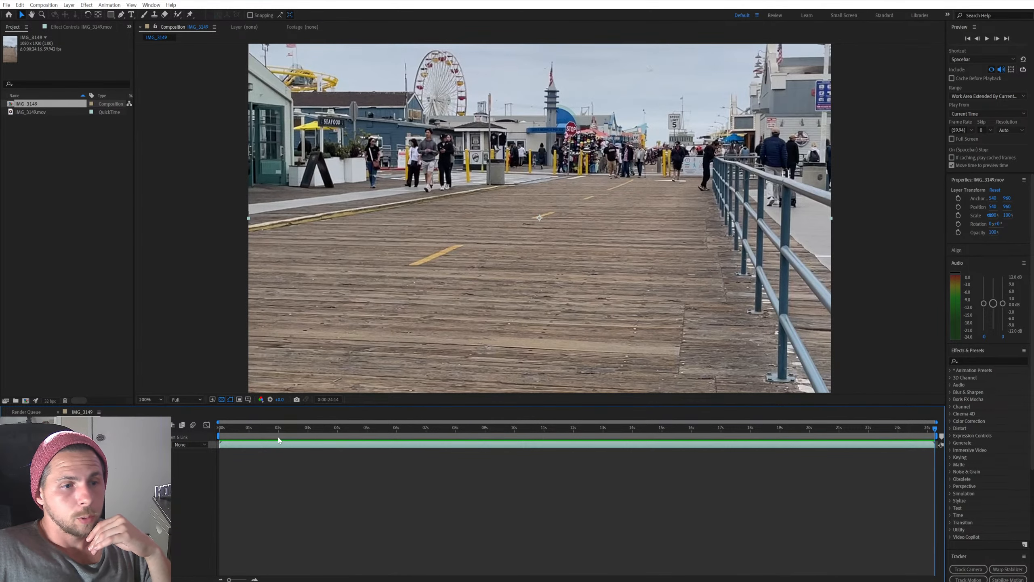
drag(246, 429, 228, 444)
Step: Set the work area to end at about 23 seconds and trim the IMG_3149 composition to it
drag(901, 428, 906, 431)
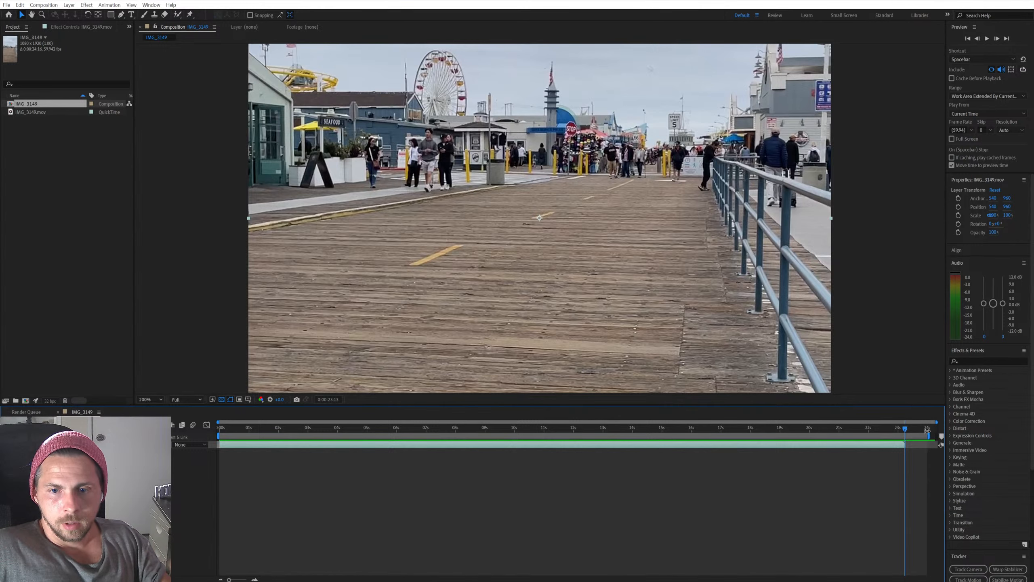
drag(903, 433, 907, 433)
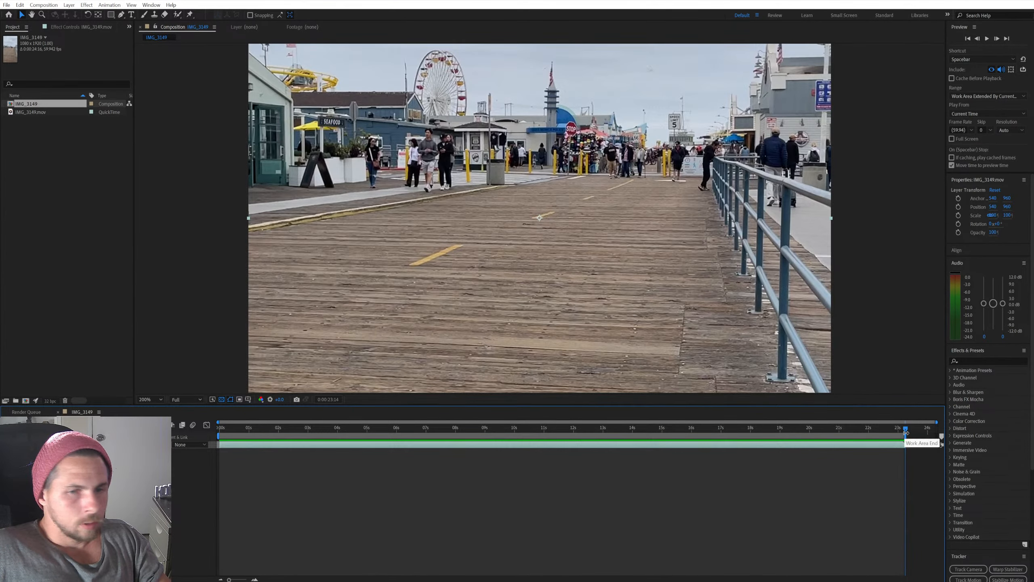
click(909, 442)
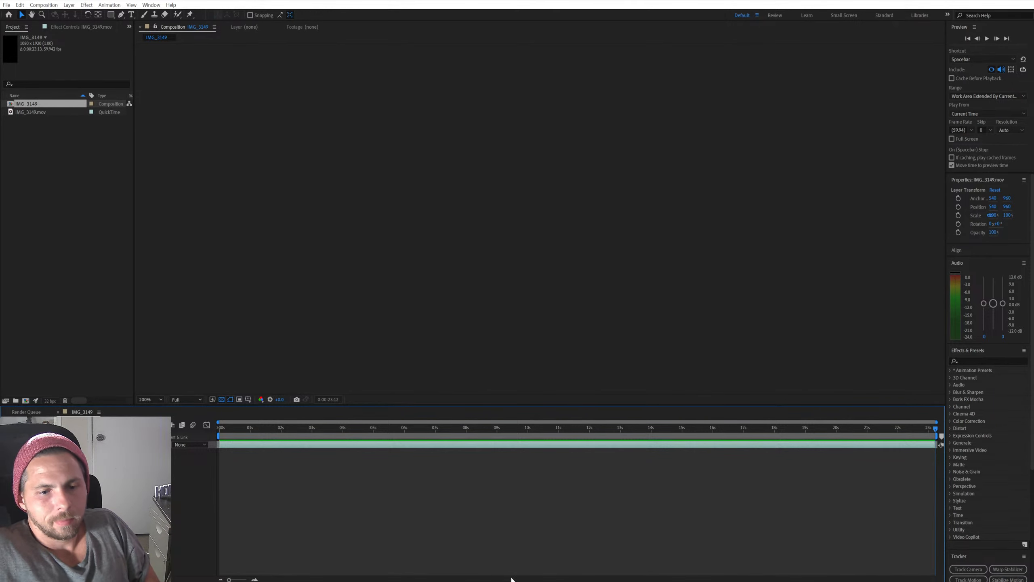
Step: Switch to the Facebook page's reels in Chrome and look through the grid for a green-screen compositing example
mouse_move(546, 581)
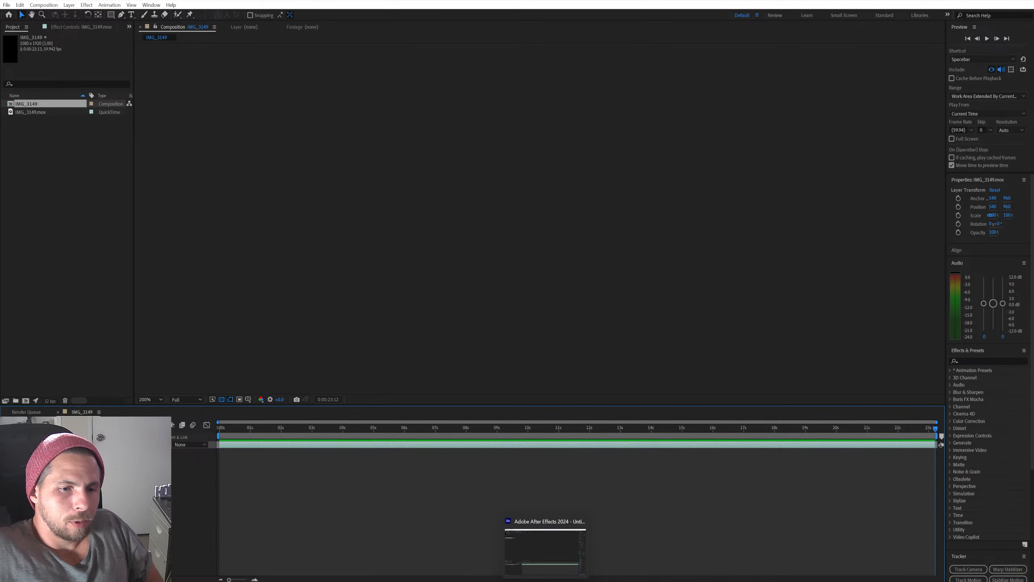
mouse_move(509, 581)
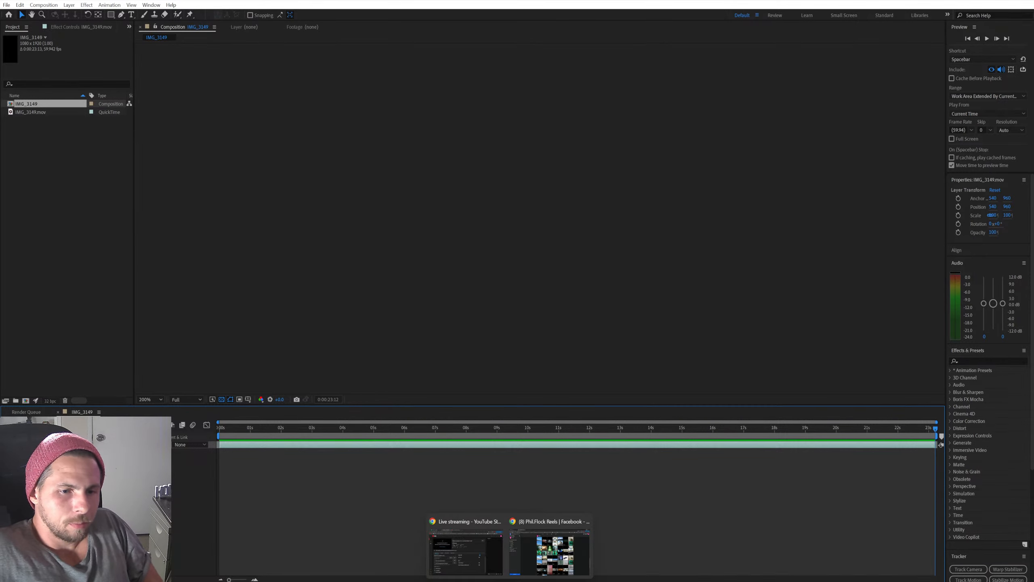
click(548, 553)
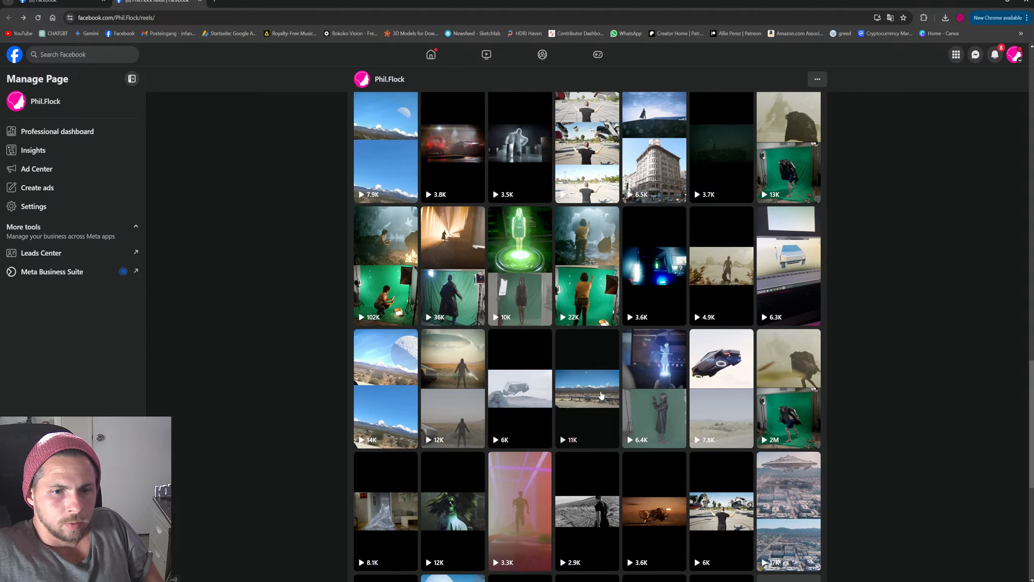
scroll(598, 393, down, 4)
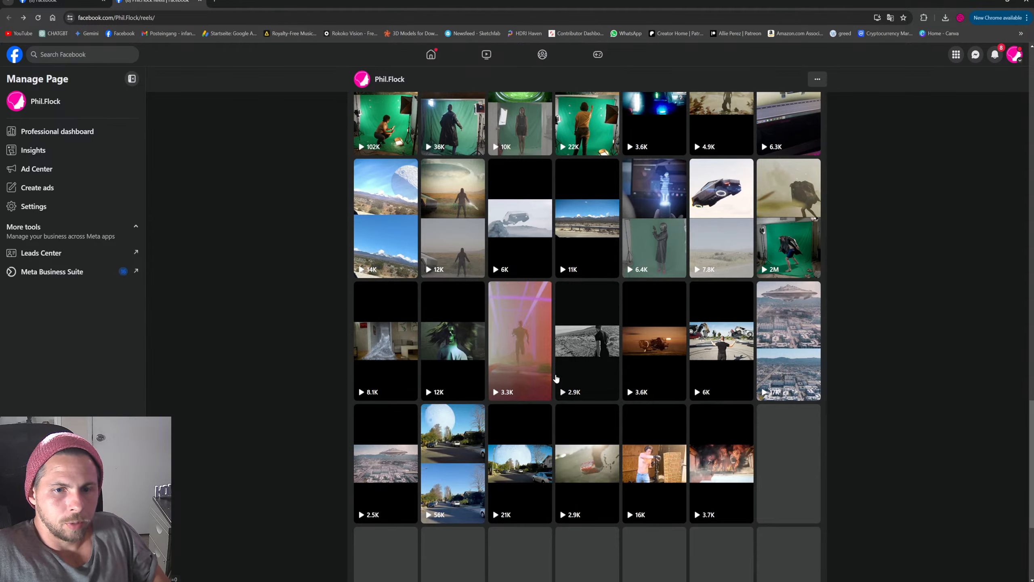
scroll(565, 373, down, 2)
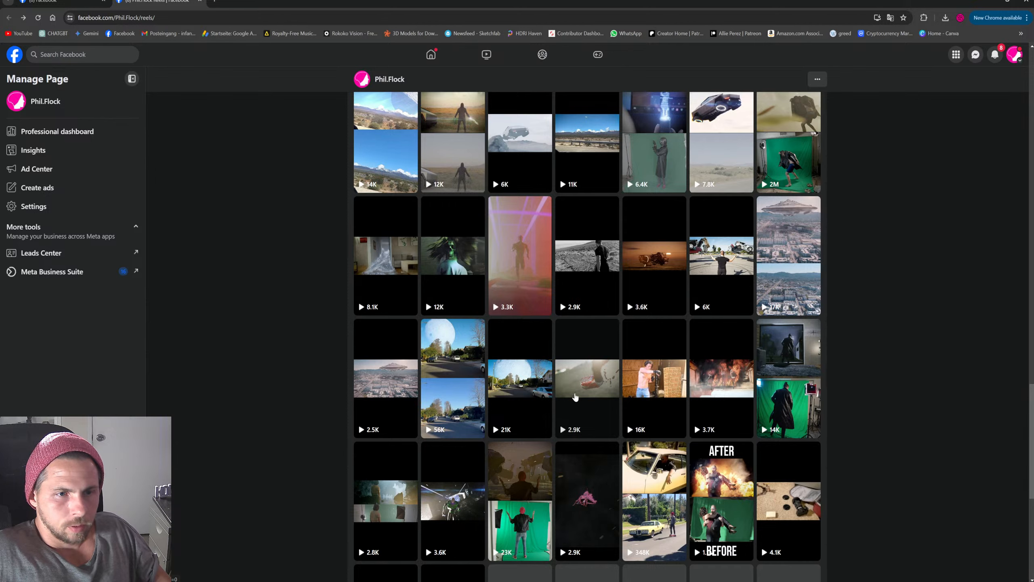
scroll(575, 397, down, 2)
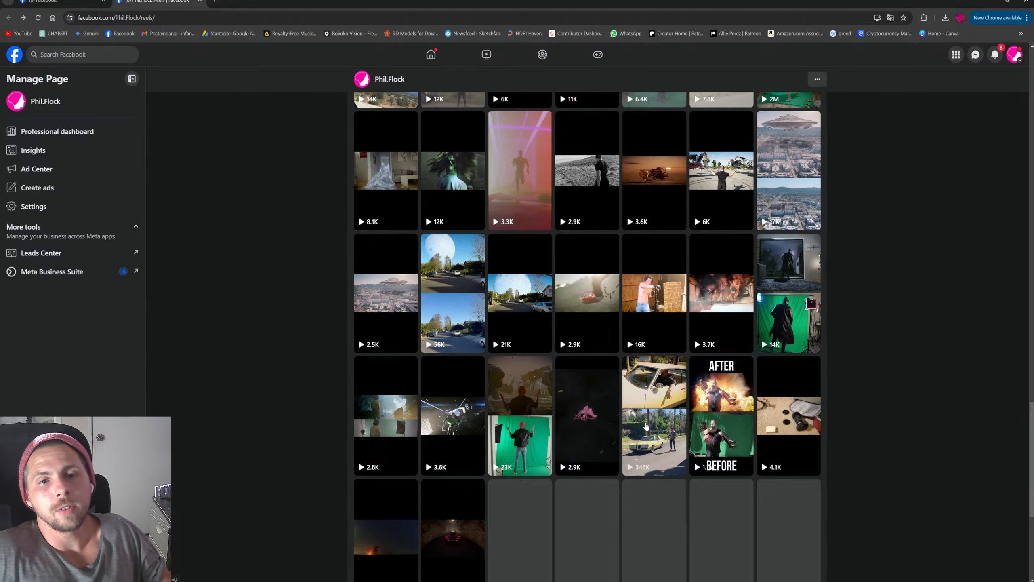
scroll(651, 427, down, 1)
scroll(717, 346, up, 3)
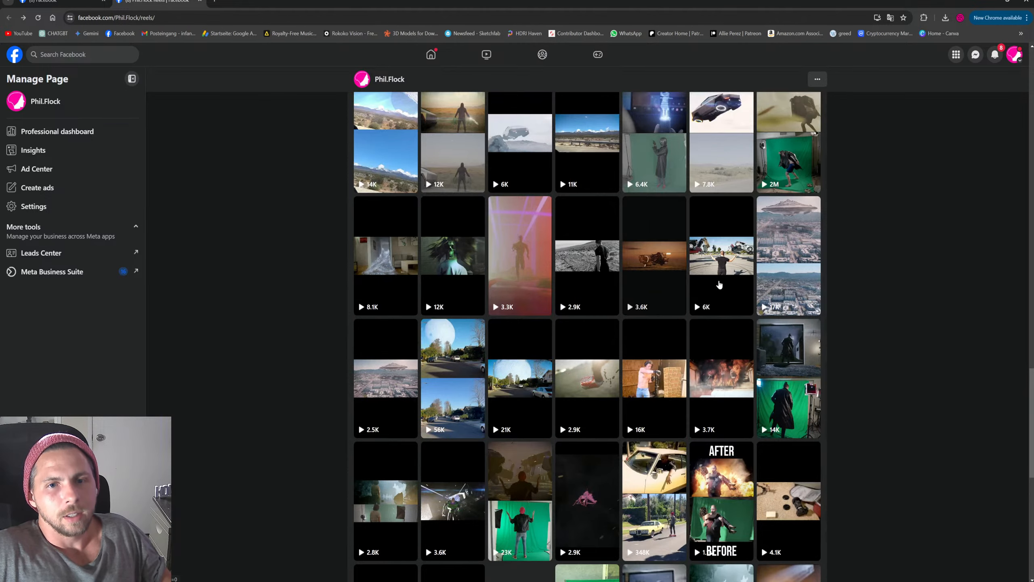
scroll(711, 271, up, 5)
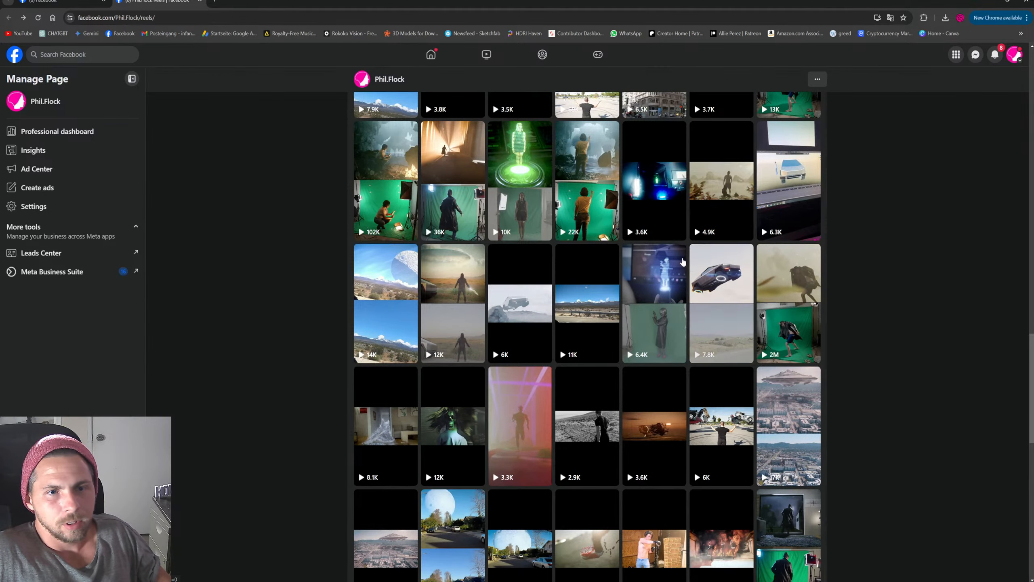
scroll(780, 264, up, 3)
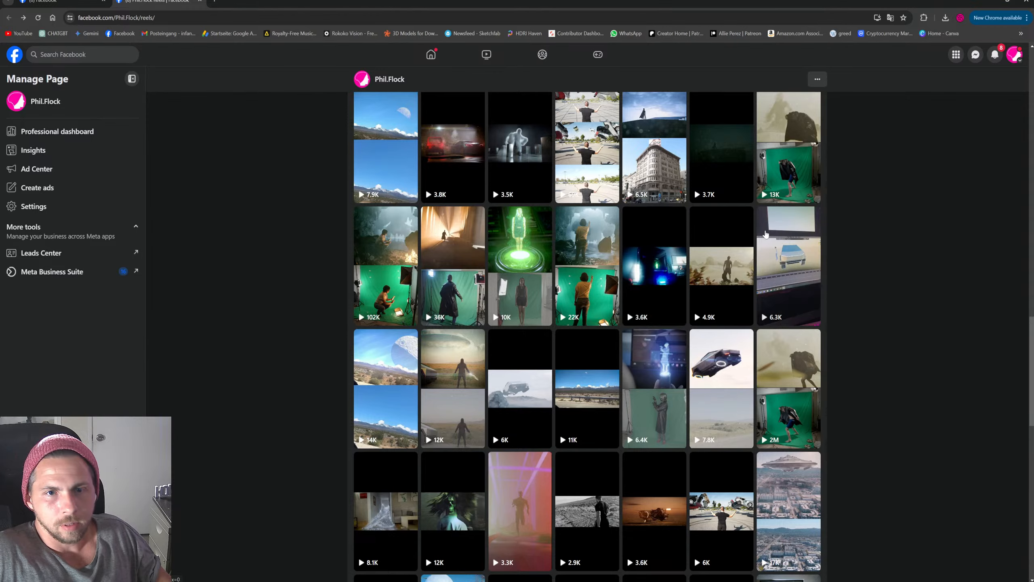
scroll(780, 264, up, 4)
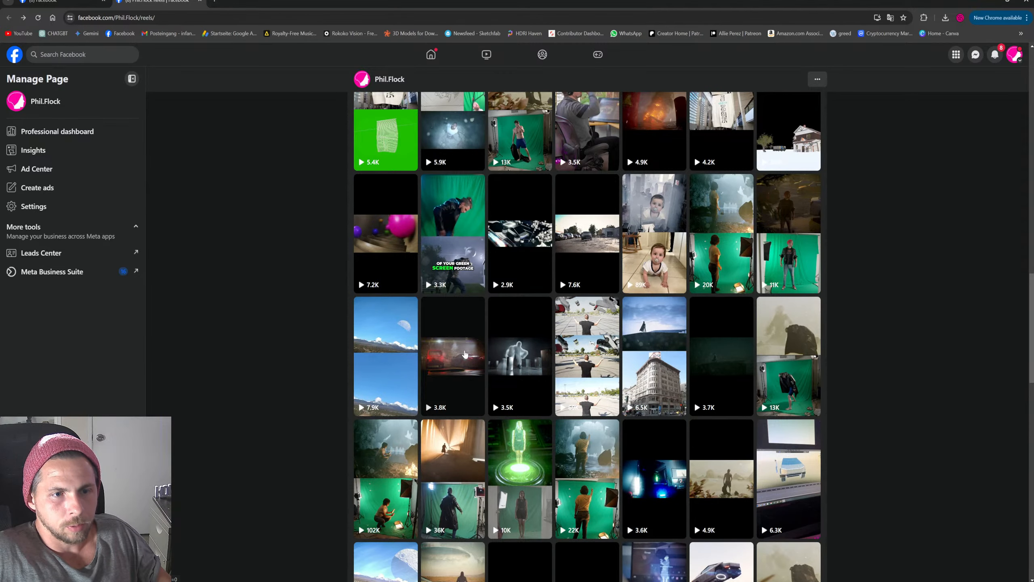
scroll(619, 271, up, 4)
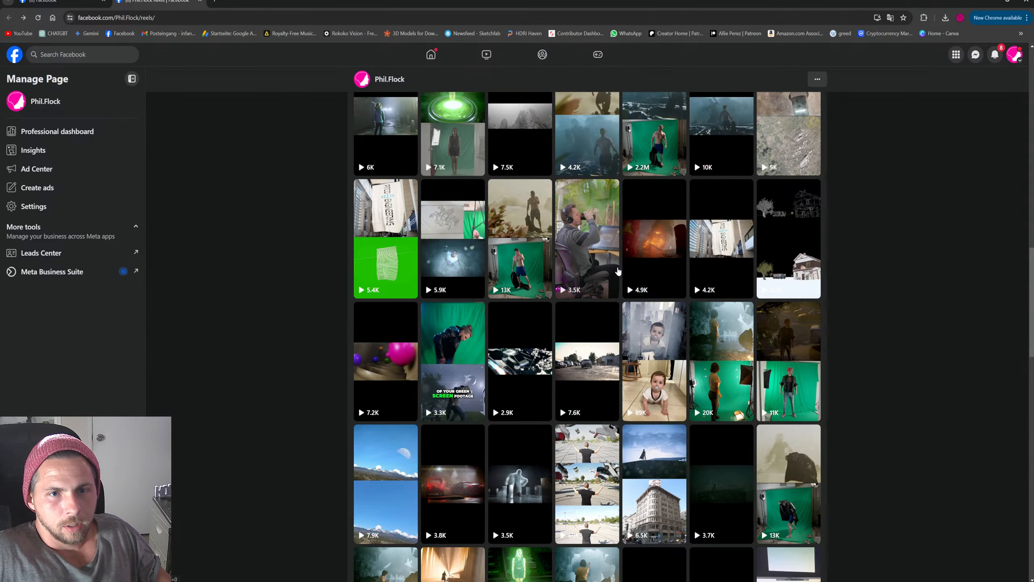
scroll(618, 271, up, 5)
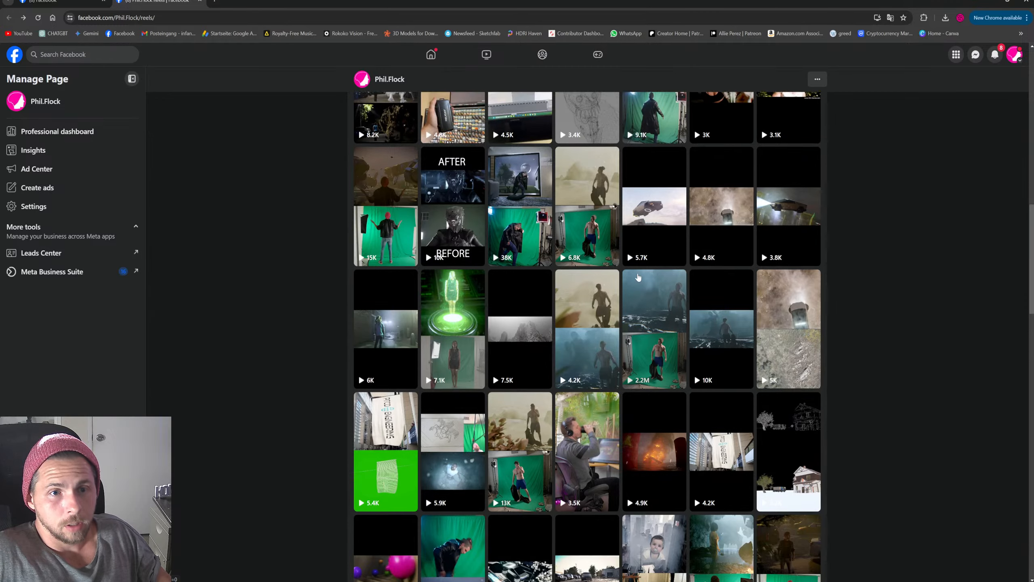
scroll(638, 277, up, 2)
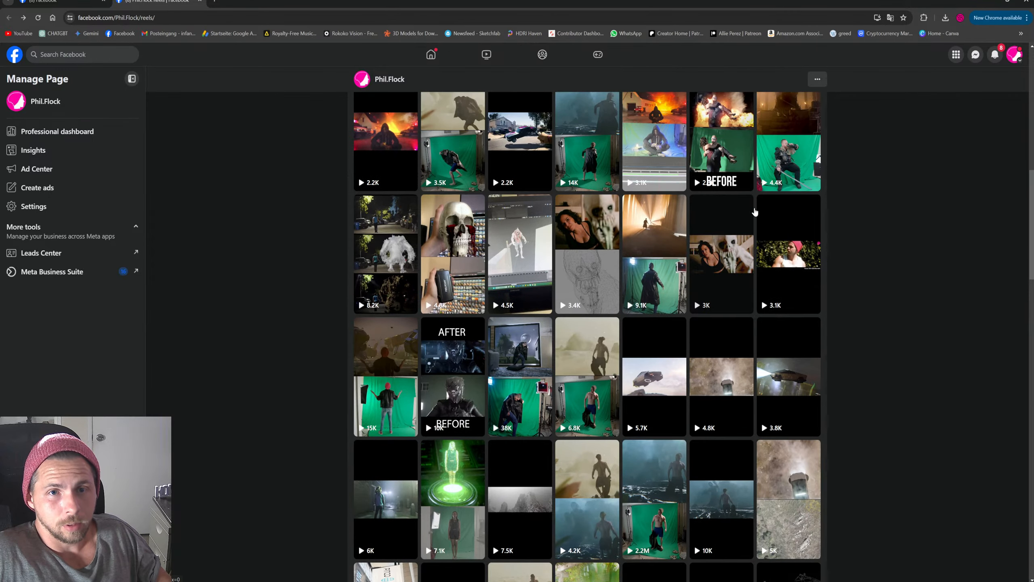
scroll(684, 191, up, 4)
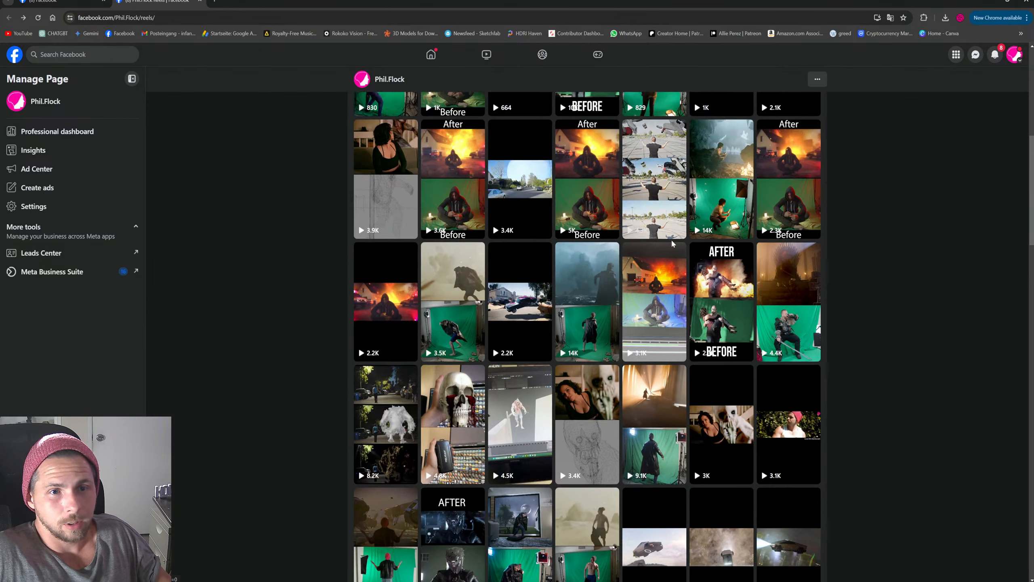
scroll(675, 251, up, 3)
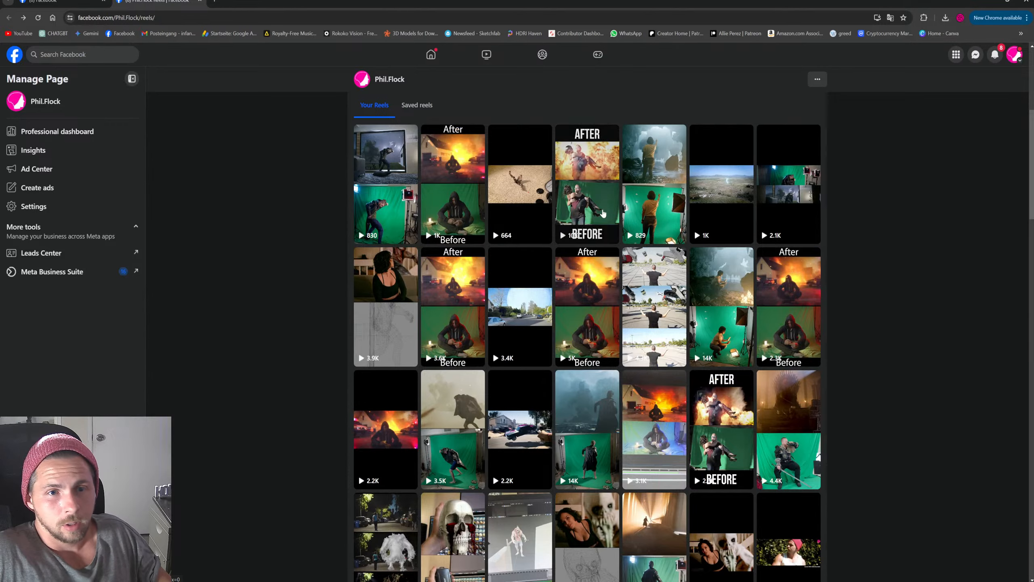
scroll(413, 264, down, 15)
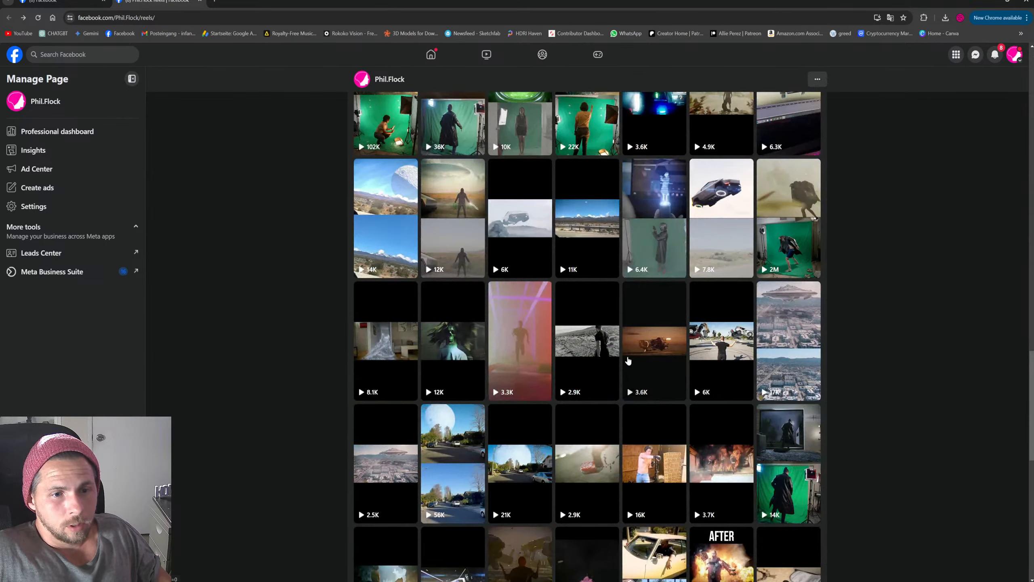
scroll(626, 354, down, 1)
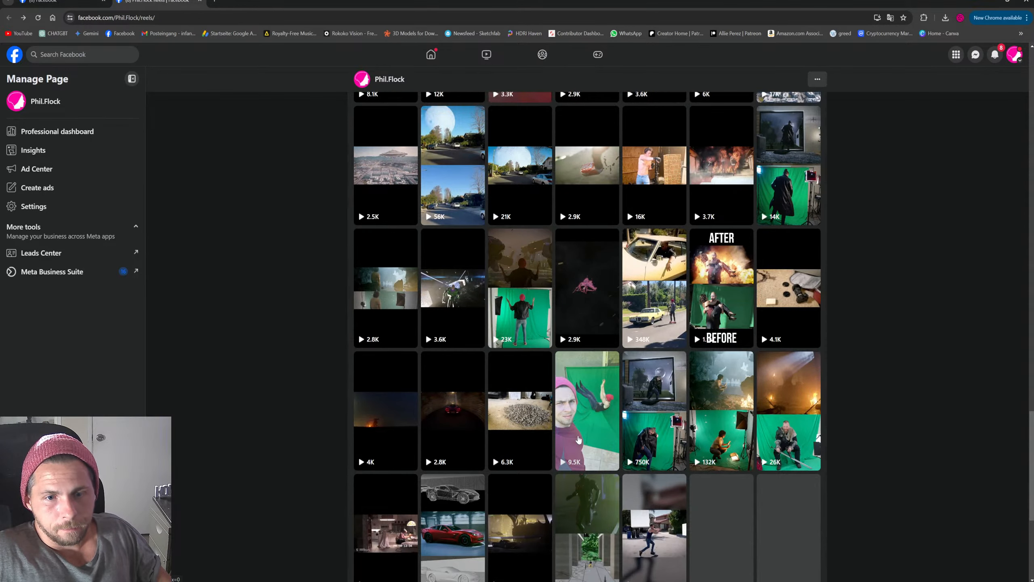
Step: Play the Medieval GreenScreen Before / After reel and pause it to examine the fires in the composited scene
click(784, 432)
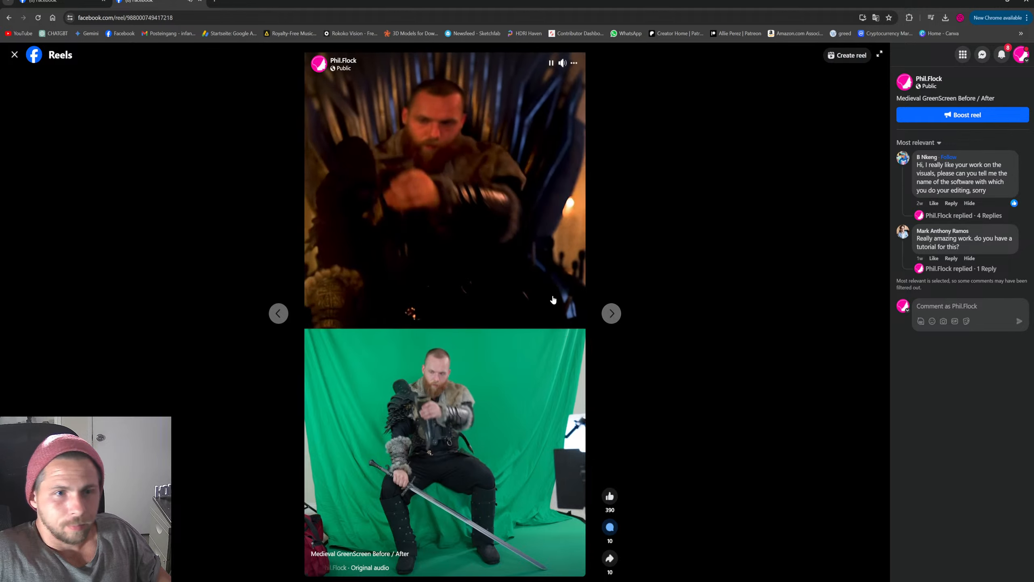
click(533, 330)
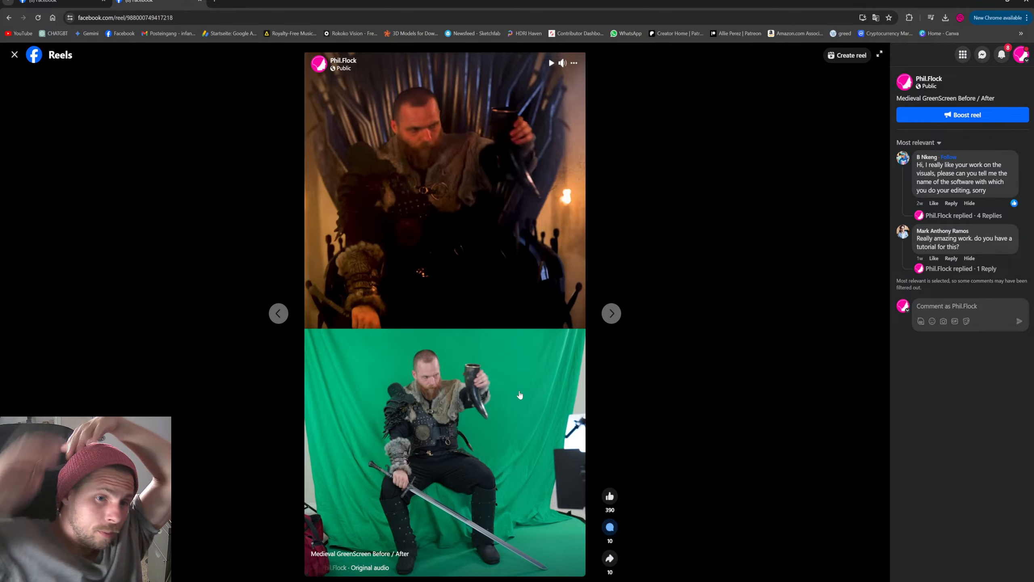
click(516, 349)
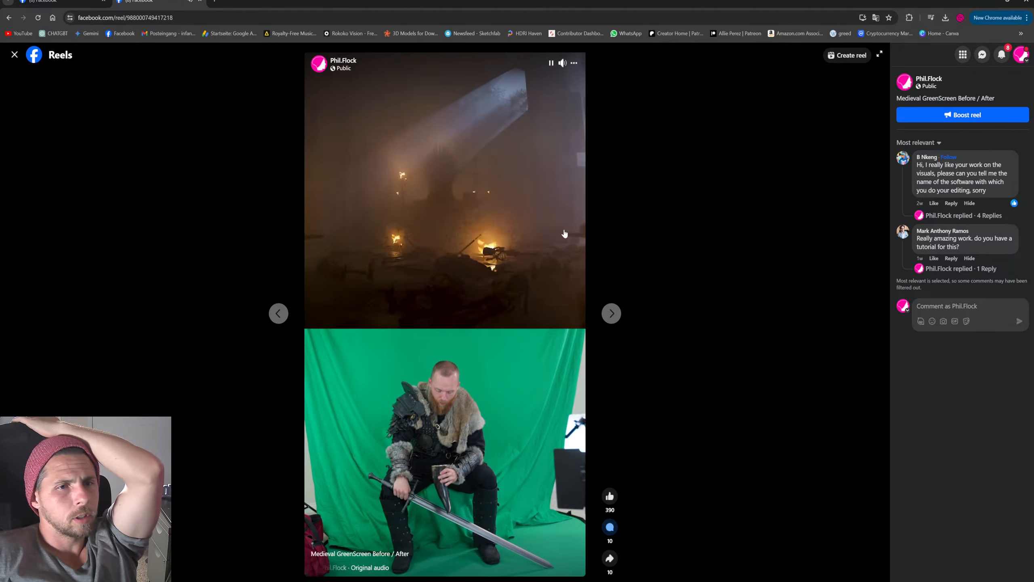
click(499, 240)
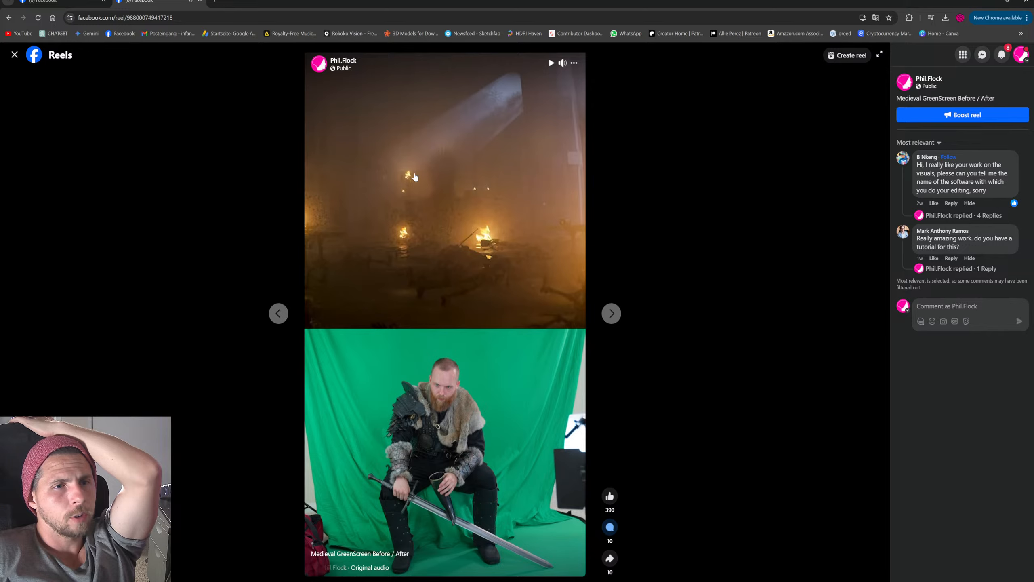
click(414, 176)
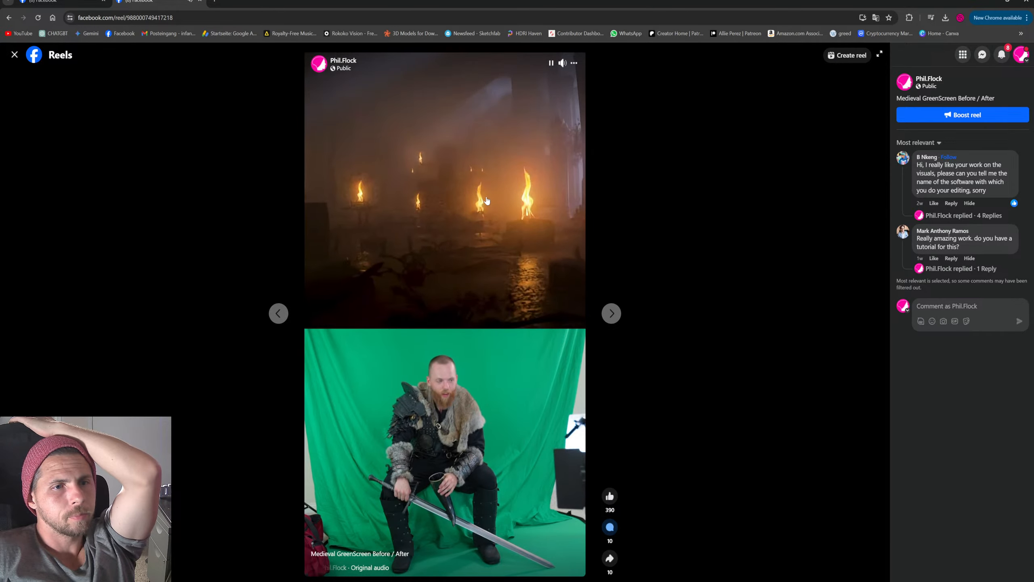
click(487, 200)
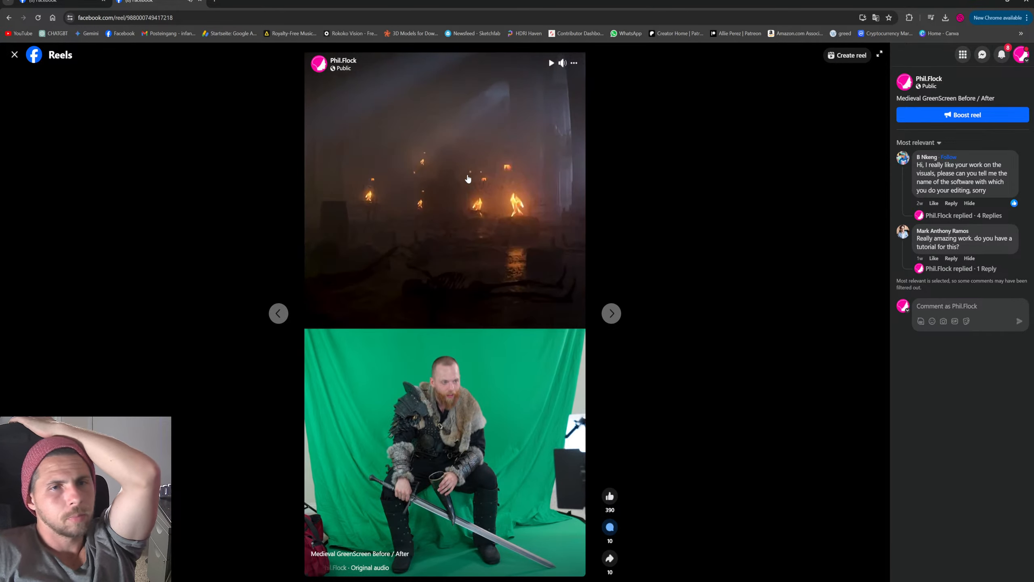
Step: Return to After Effects and scrub the boardwalk footage to examine the woman walking close to the camera
click(984, 4)
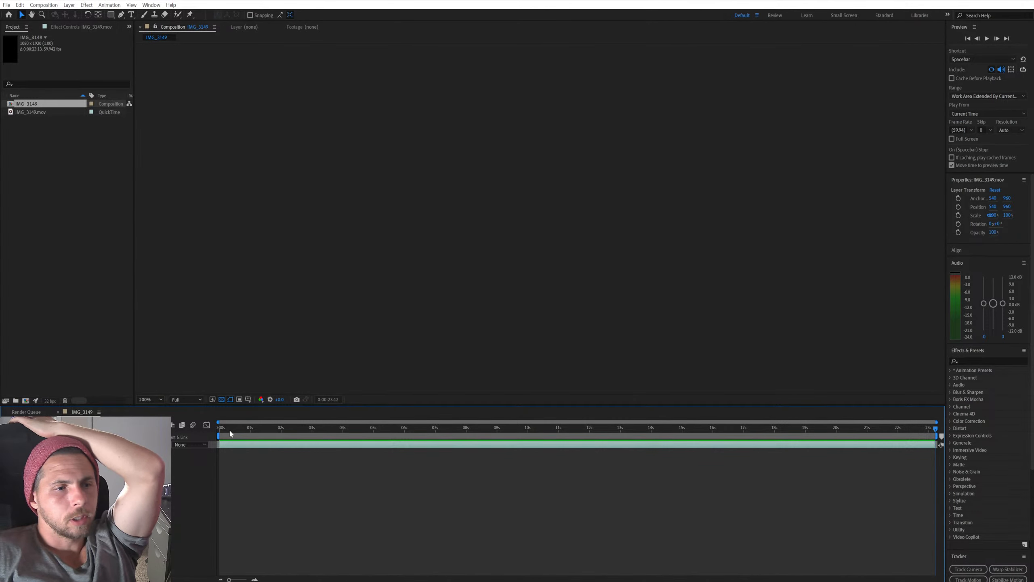
drag(230, 432, 522, 429)
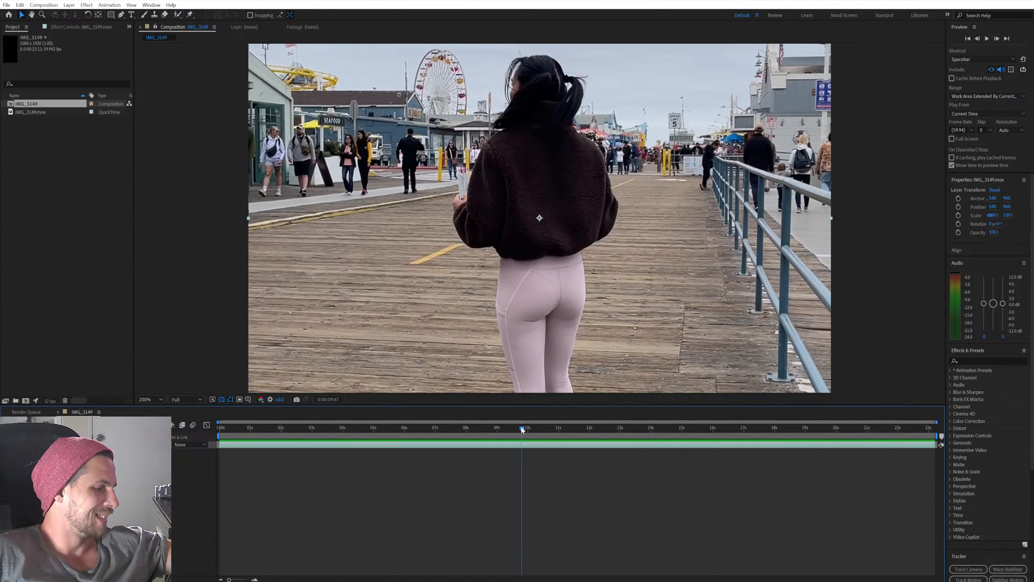
drag(523, 430, 521, 429)
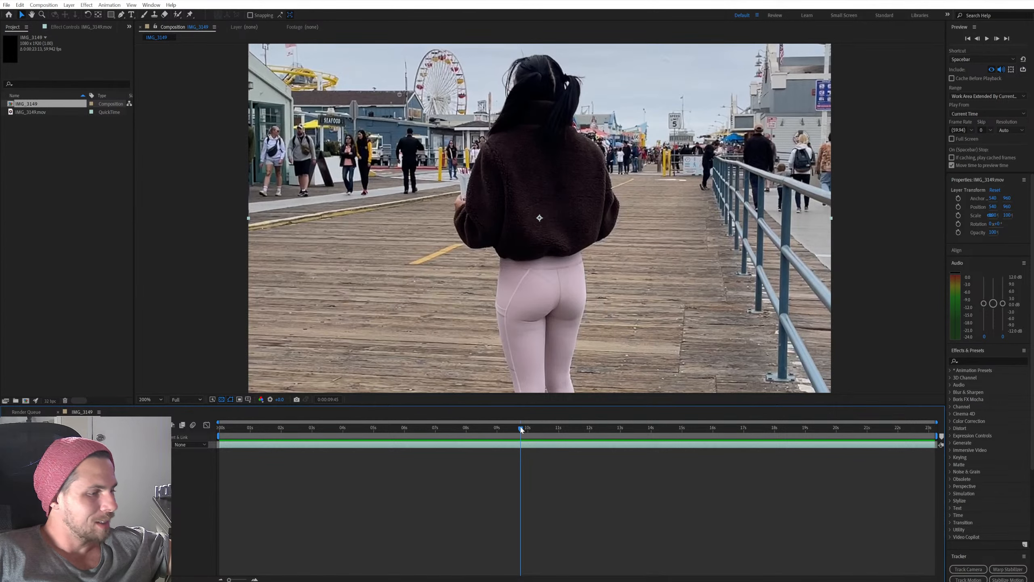
drag(521, 429, 249, 401)
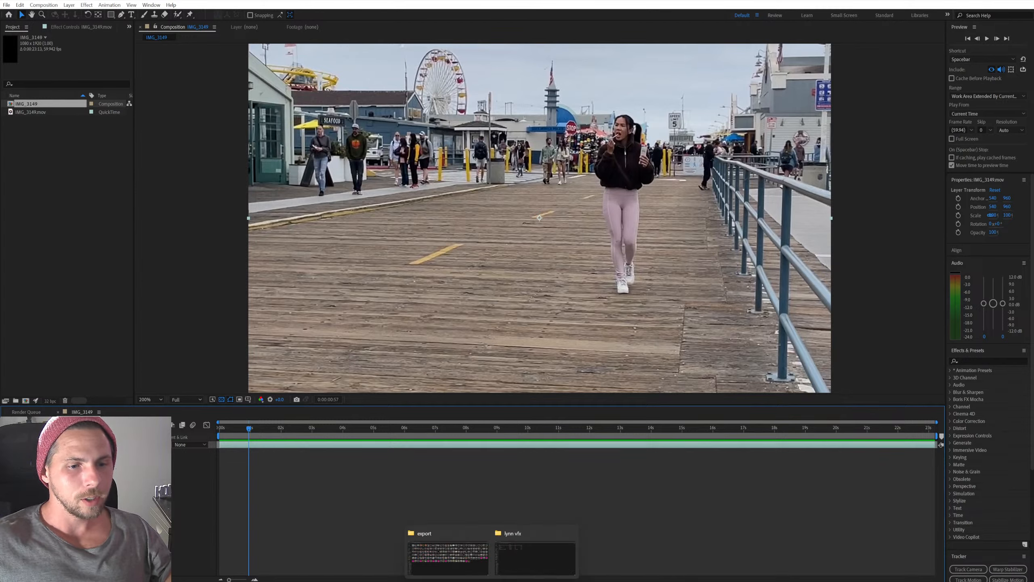
Step: Switch back to Chrome and close the Medieval GreenScreen reel to return to the page's reels grid
mouse_move(508, 581)
click(549, 559)
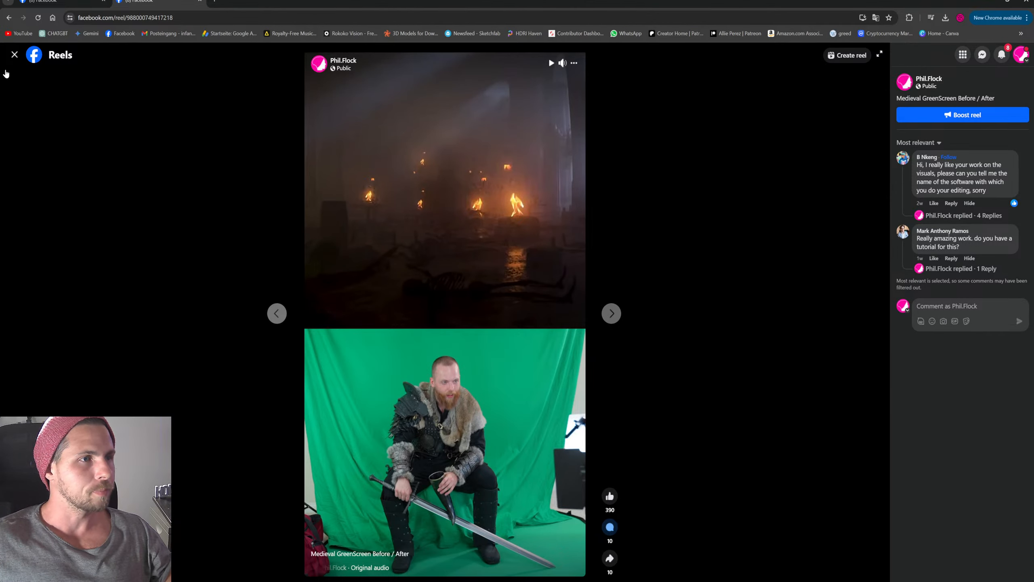
click(14, 54)
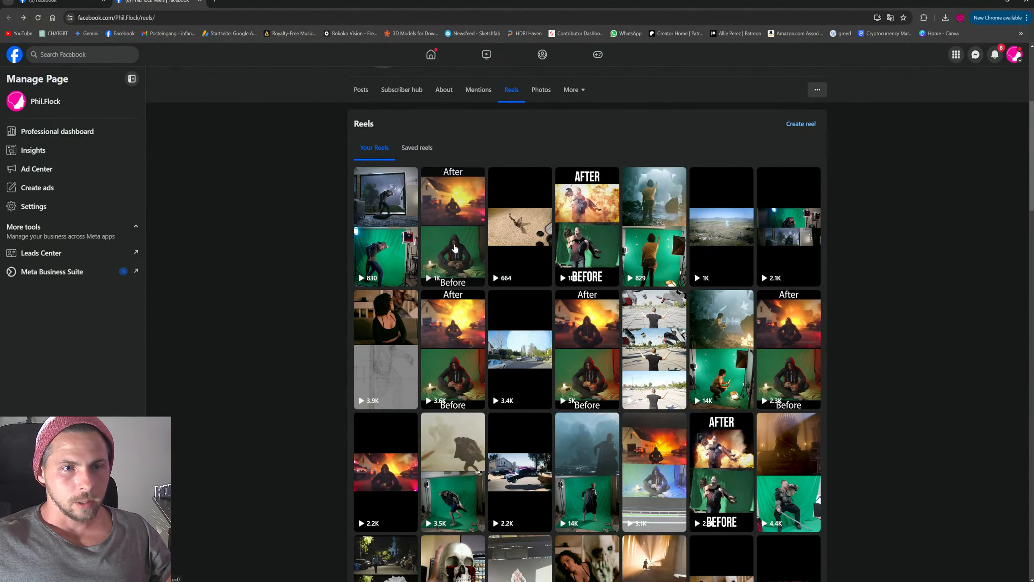
Step: Play the Before / After Burning house VFX reel as a compositing example and return to After Effects
click(455, 249)
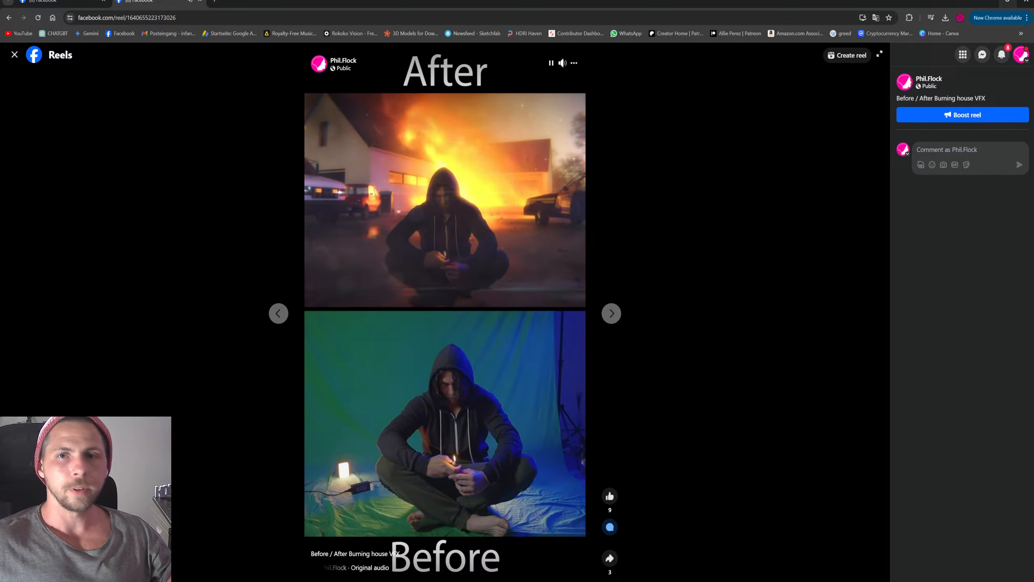
click(1008, 4)
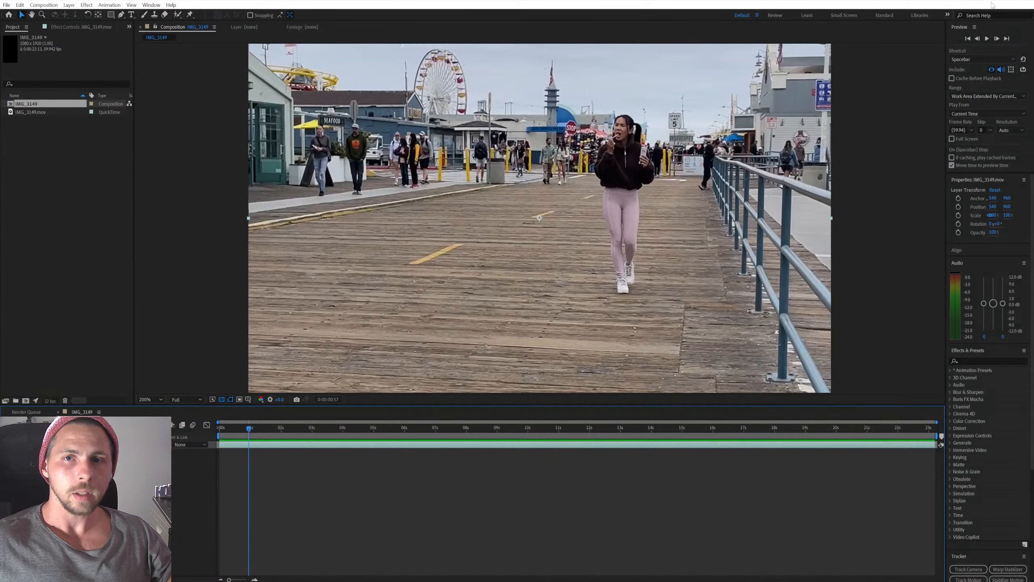
Step: Scrub through the IMG_3149 boardwalk footage to the end of the clip
drag(240, 428, 732, 420)
scroll(648, 280, down, 4)
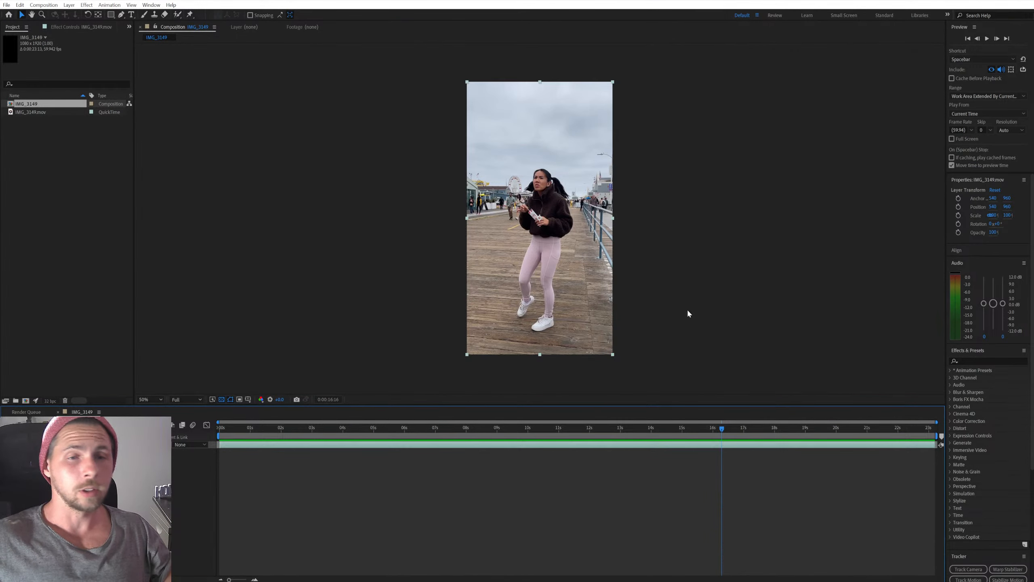
drag(828, 428, 918, 391)
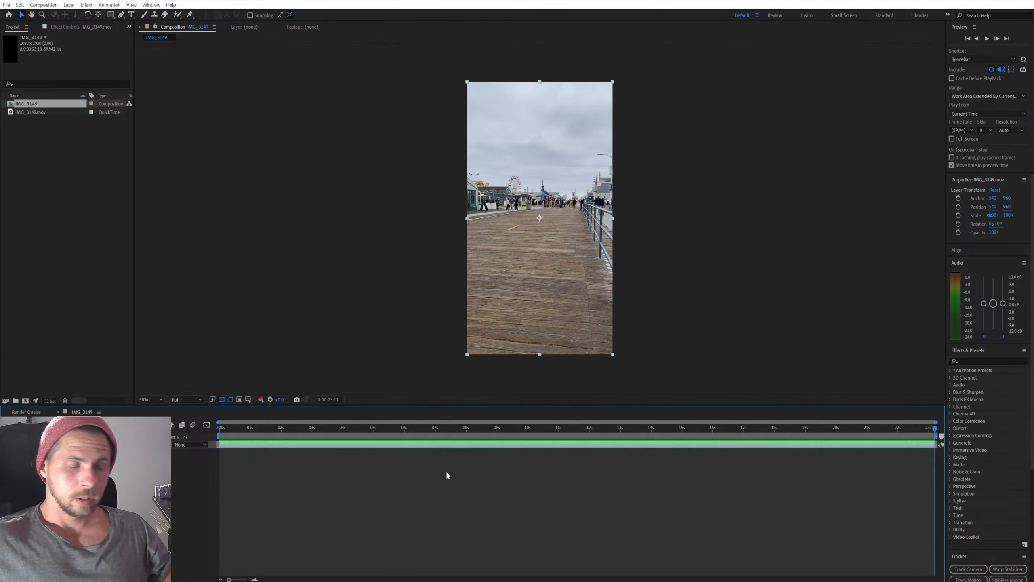
Step: Multiply 23 by 24 in Calculator to work out the clip's frame count, and close Calculator
mouse_move(493, 581)
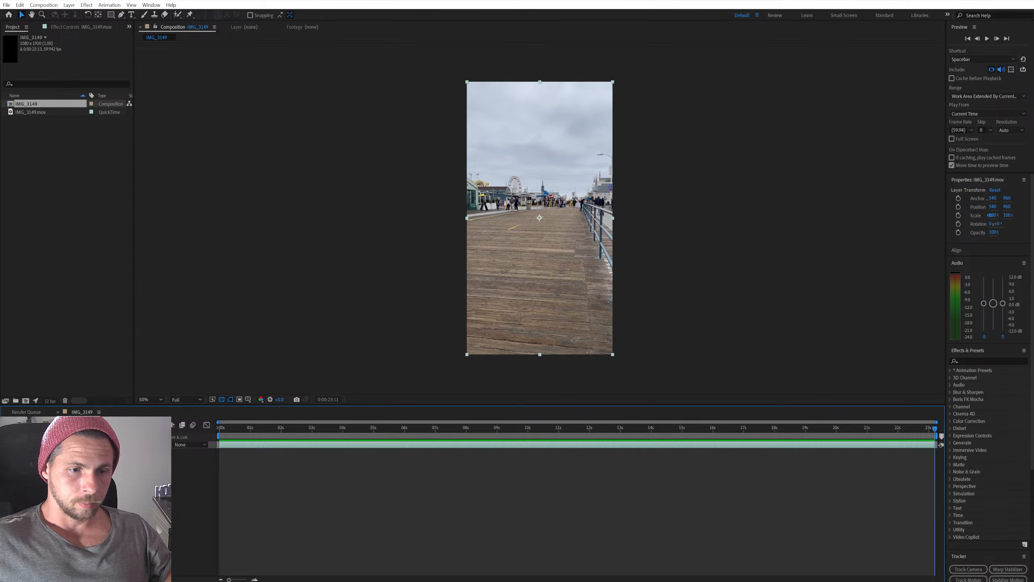
key(super)
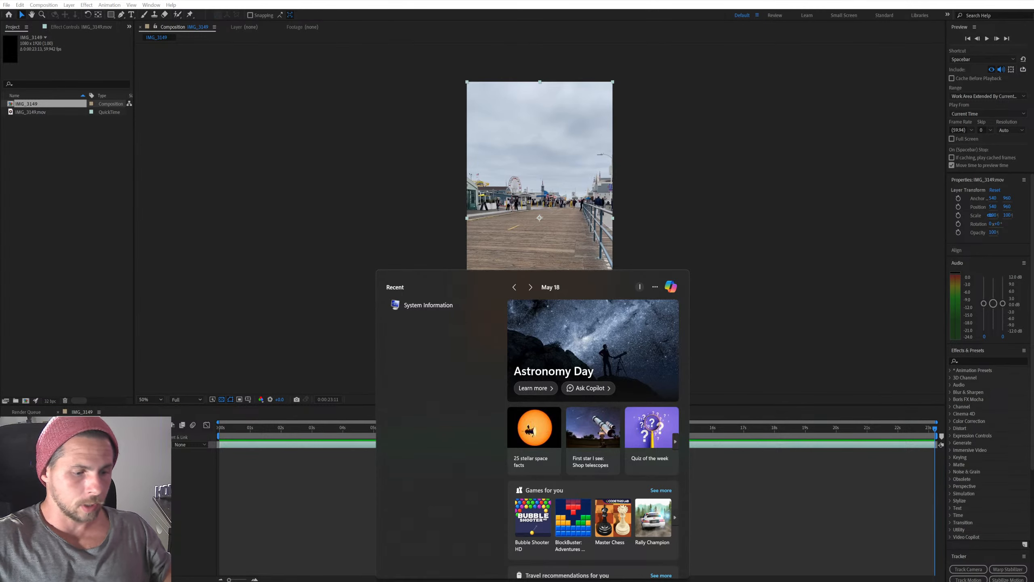
text(cal)
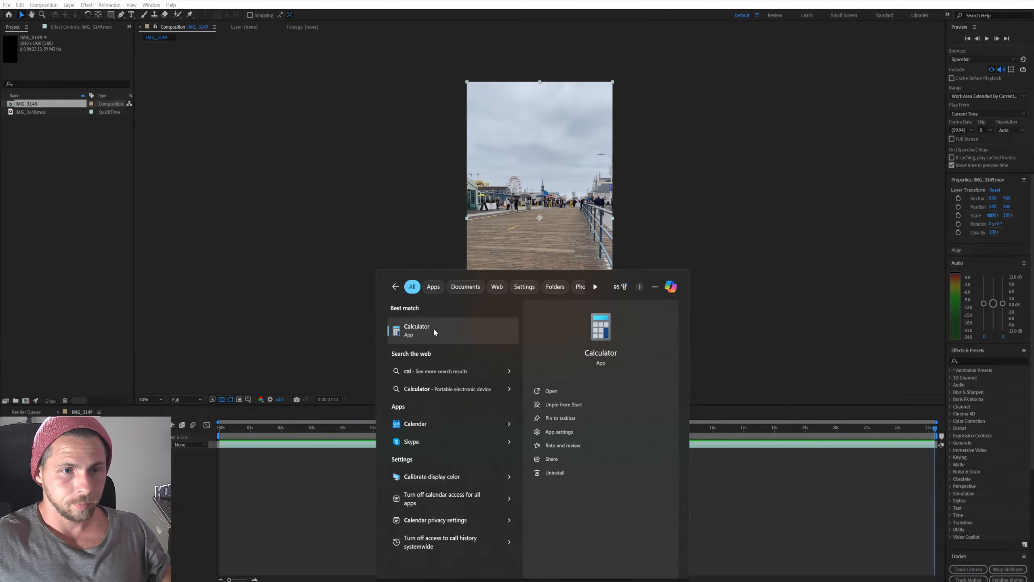
click(433, 328)
click(68, 196)
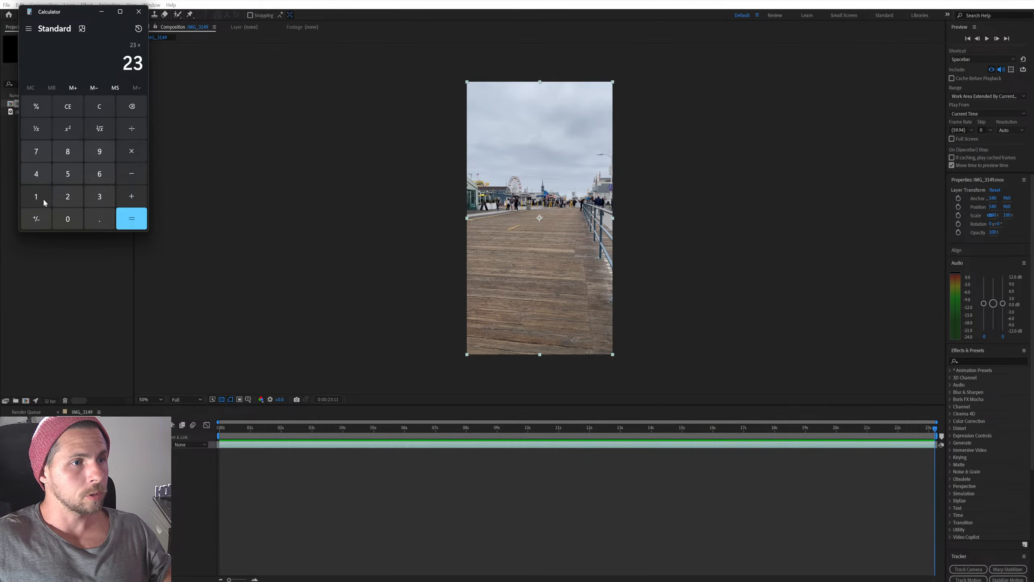
click(68, 197)
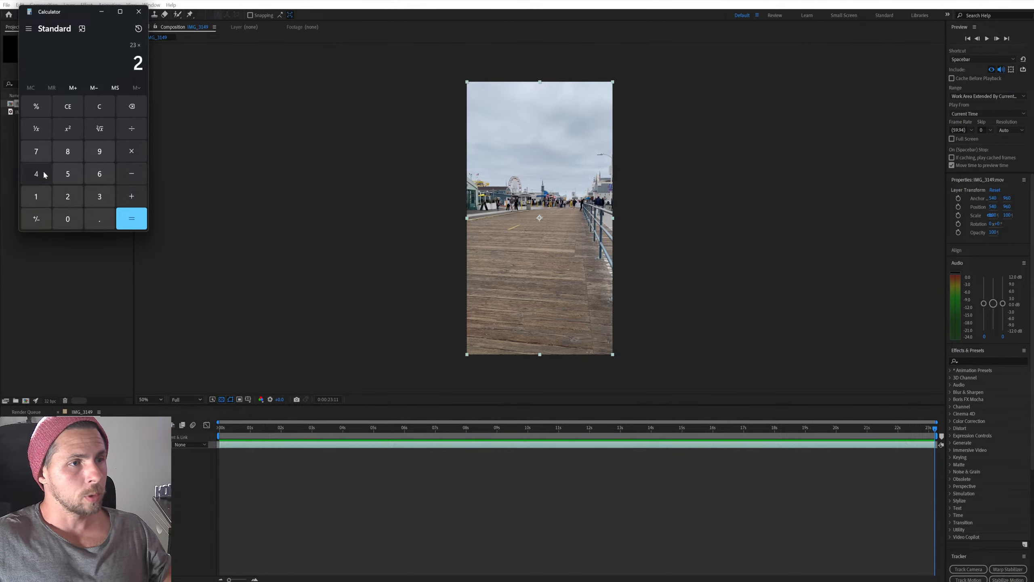
click(44, 175)
click(132, 219)
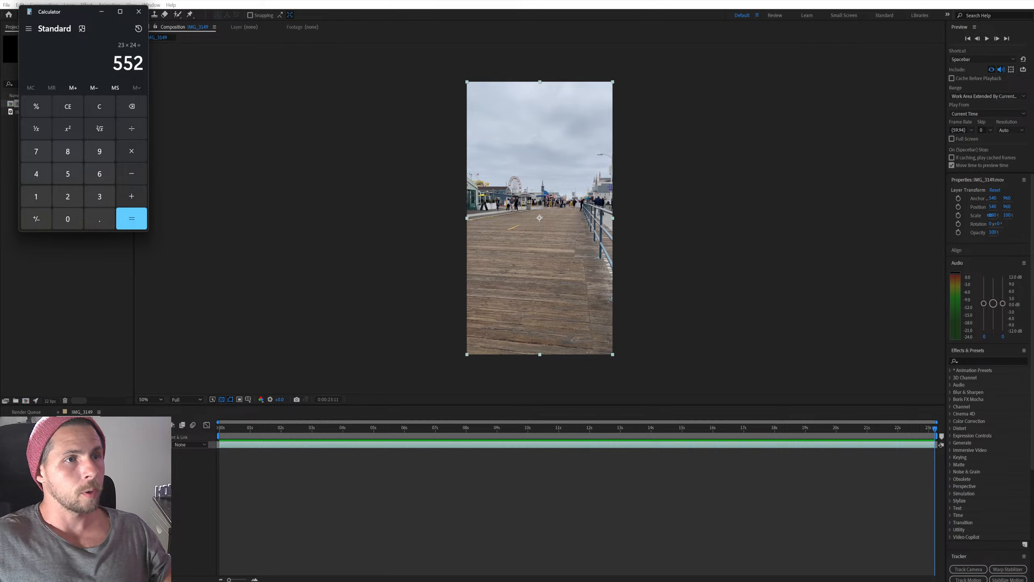
drag(113, 63, 144, 63)
click(381, 497)
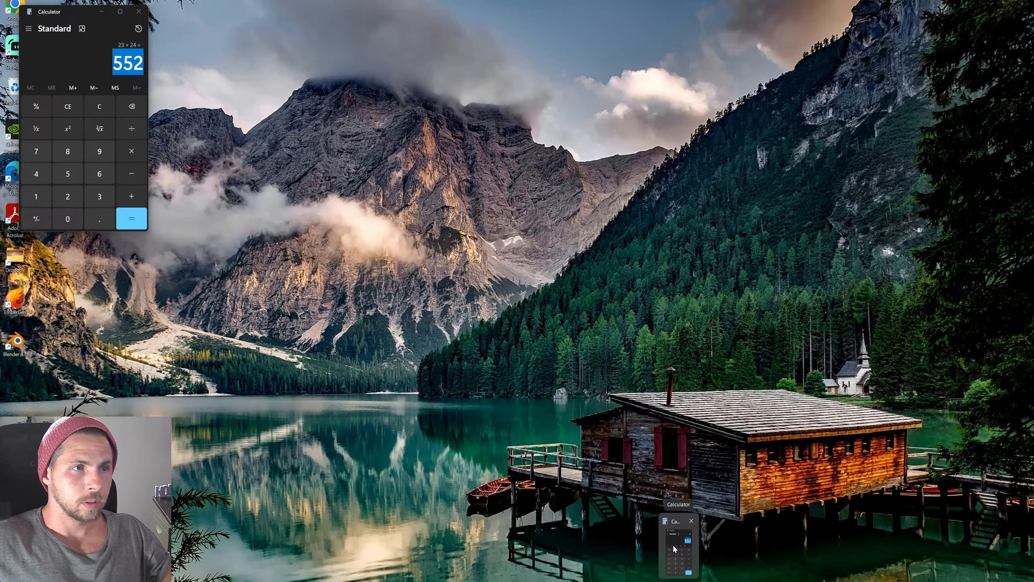
click(672, 544)
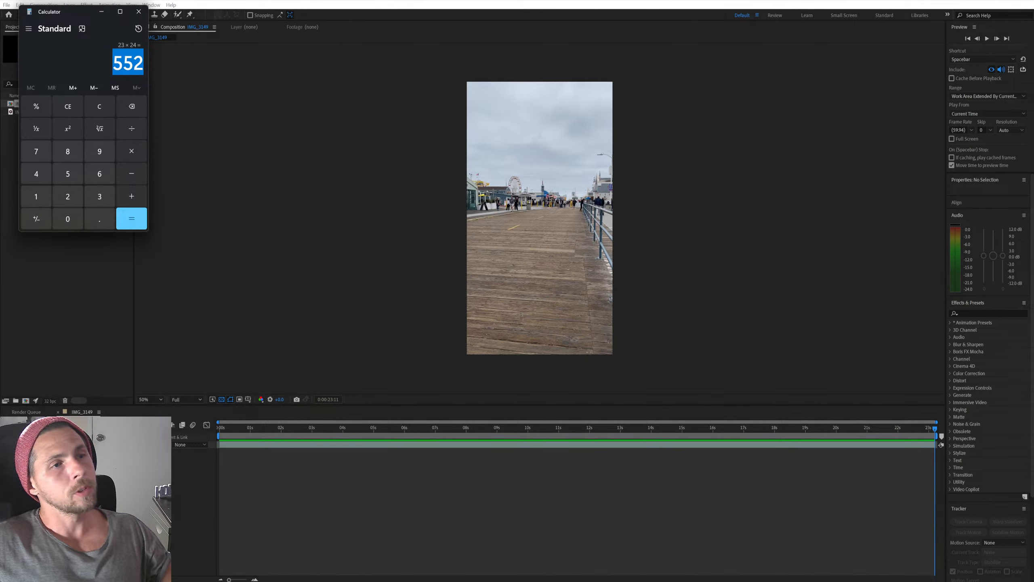
click(139, 12)
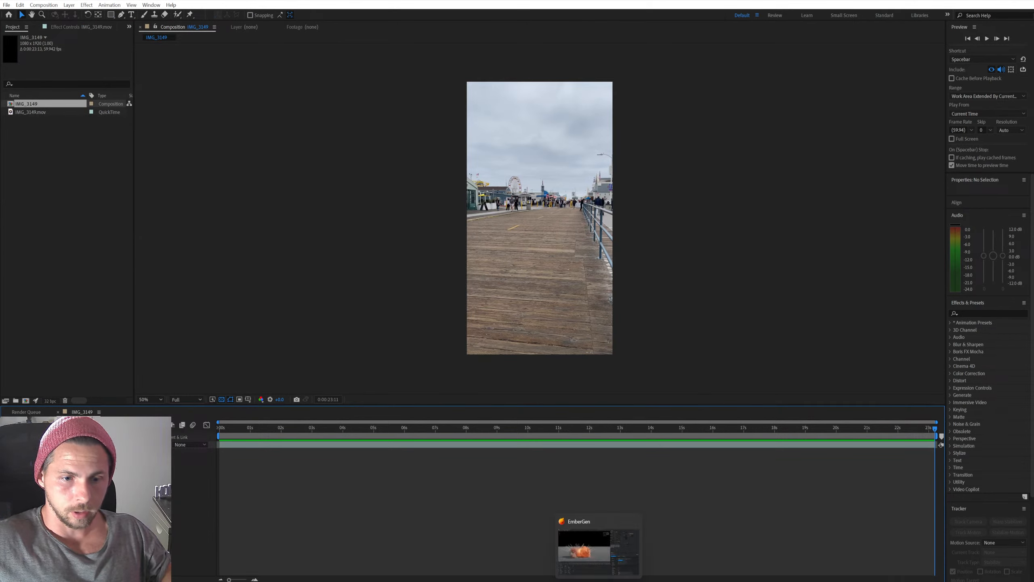
Step: Switch to EmberGen and set the VDB export to 570 frames with first frame 1
click(591, 561)
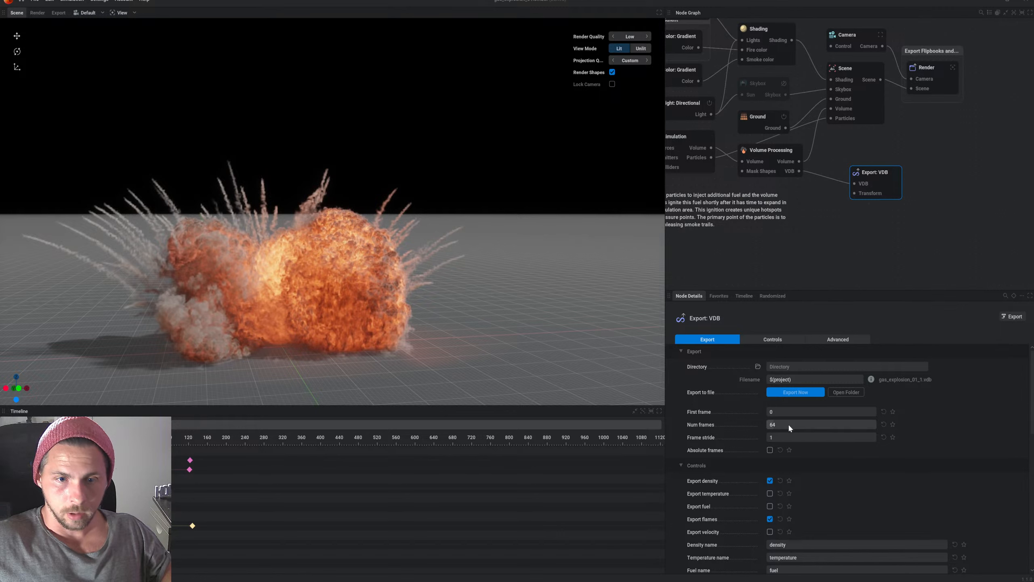
drag(789, 425, 777, 424)
double_click(776, 424)
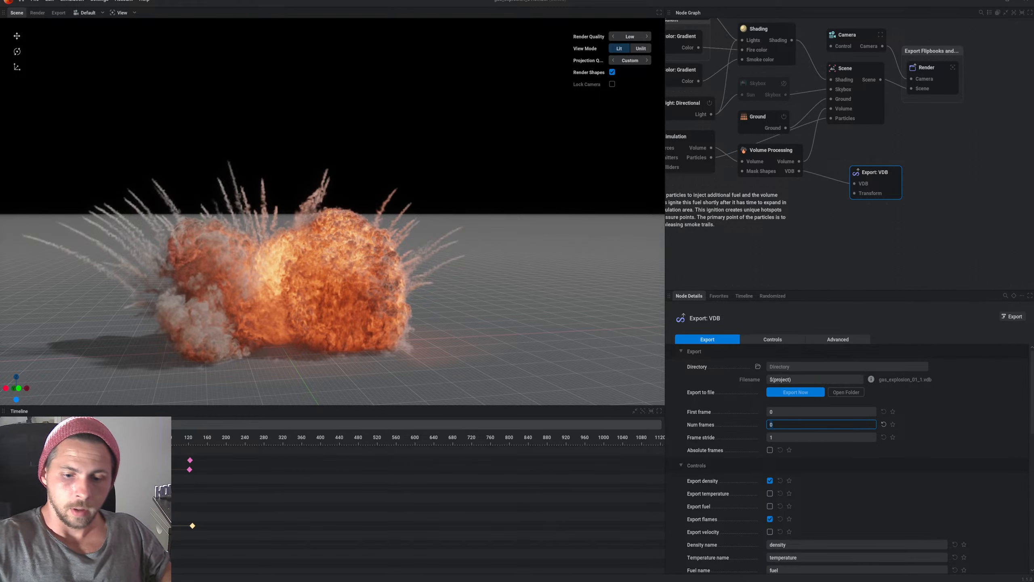
text(570)
key(Return)
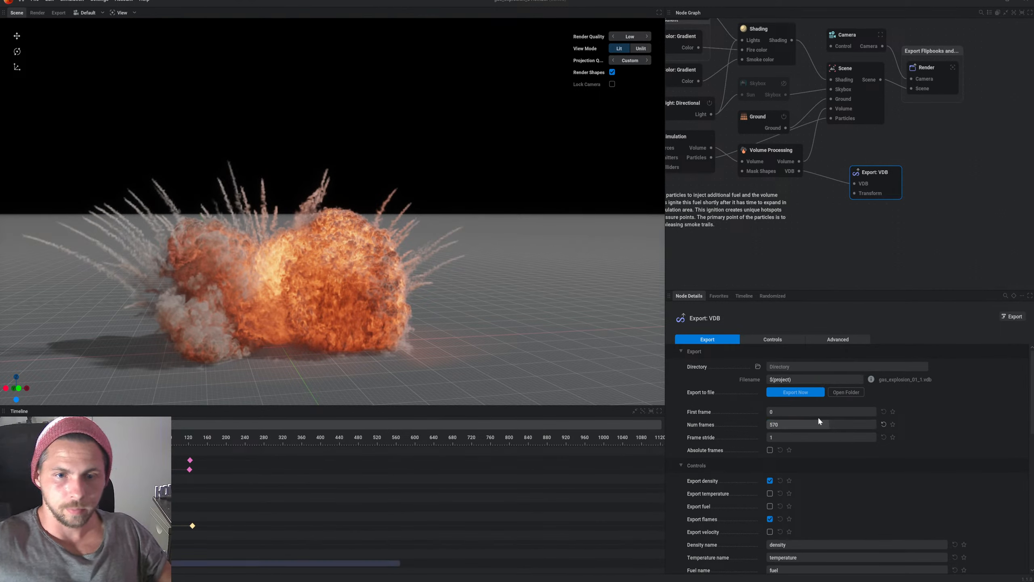
double_click(807, 412)
text(1)
key(Return)
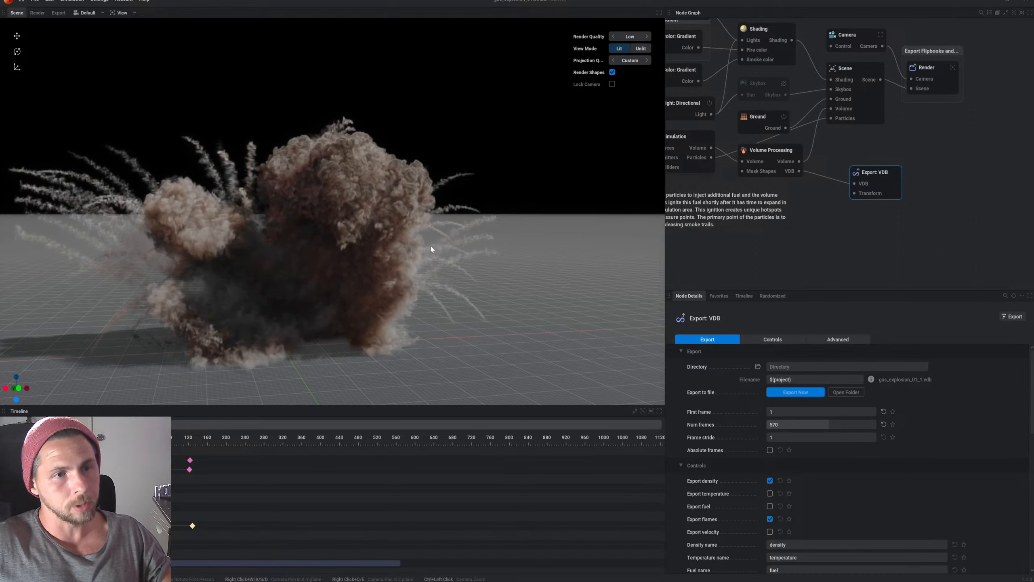
Step: Compare the explosion preview at Medium and High render quality, and return the quality to Low
click(614, 36)
click(614, 38)
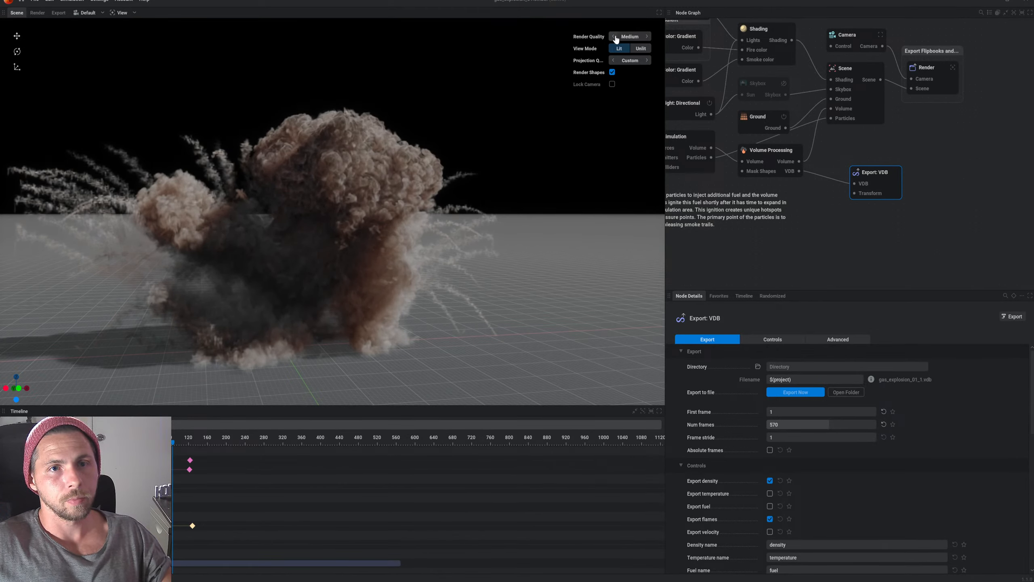
click(615, 38)
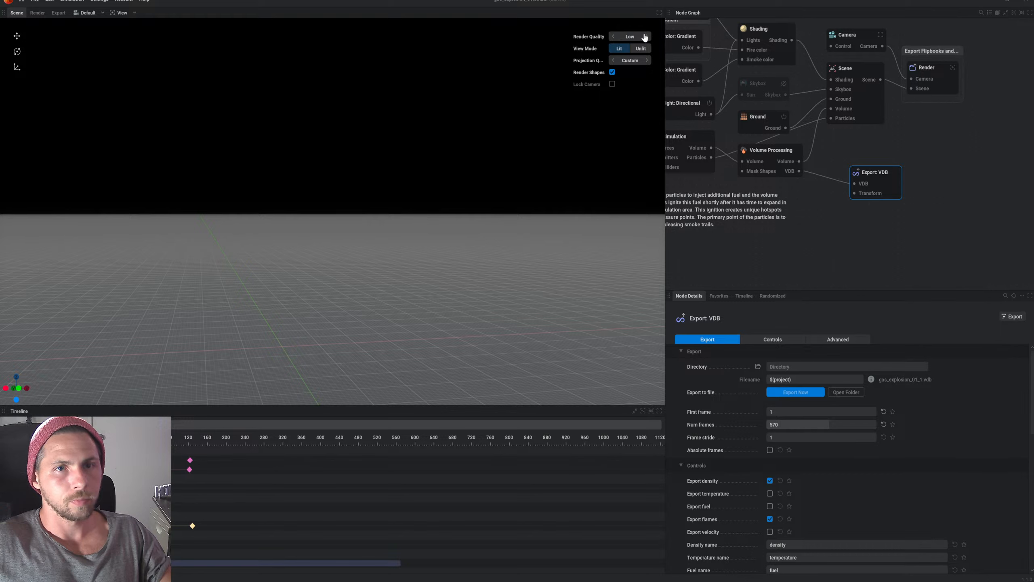
click(647, 38)
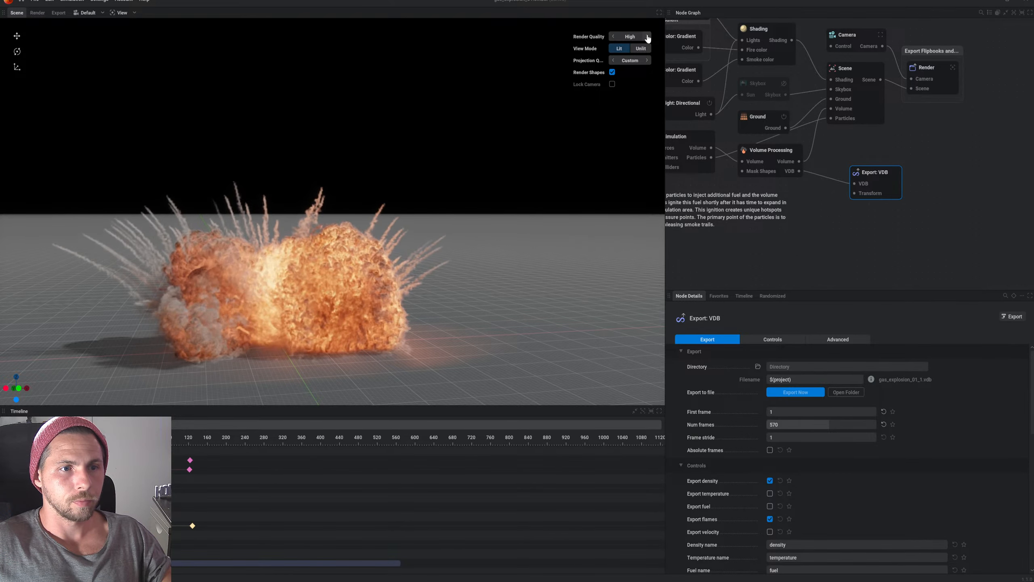
click(647, 37)
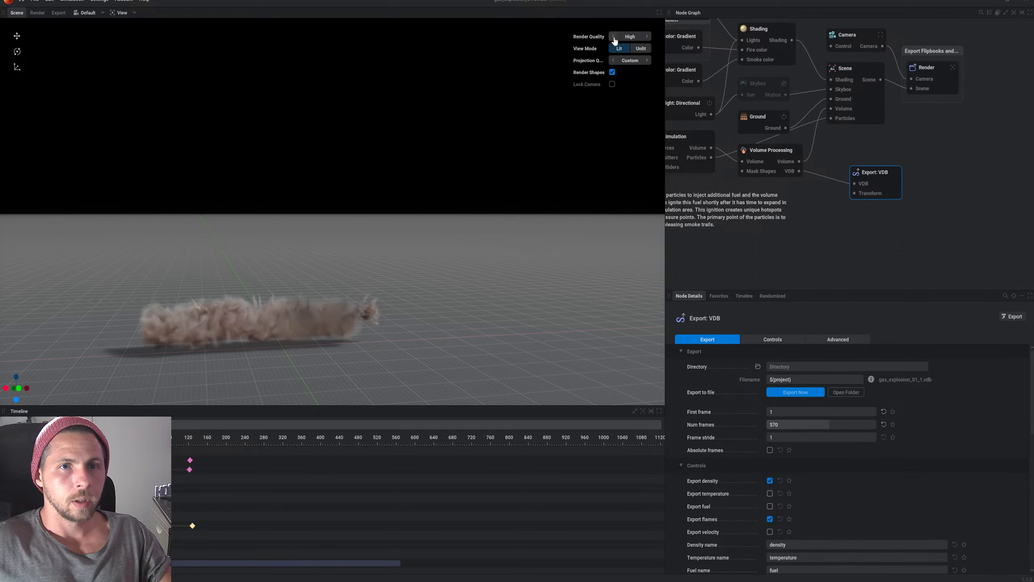
Step: Browse for the VDB export directory as far as the lynn vfx folder inside blender experiments
click(795, 378)
click(758, 366)
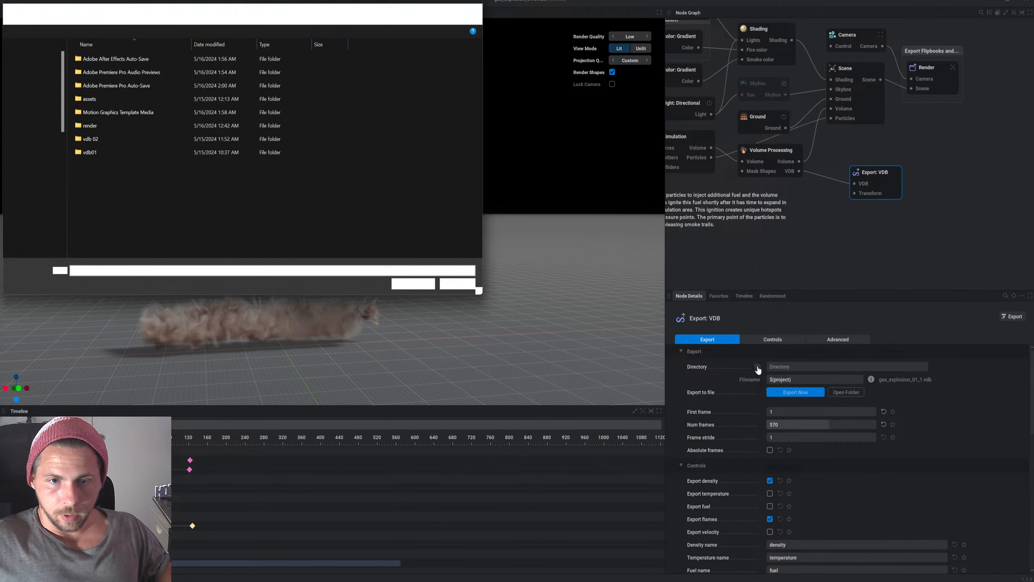
click(152, 14)
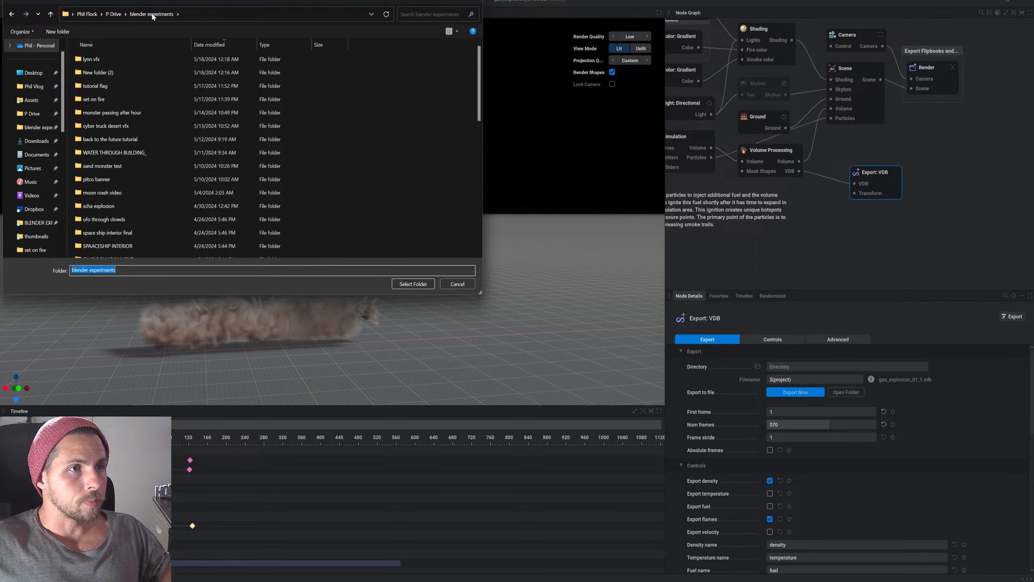
double_click(84, 60)
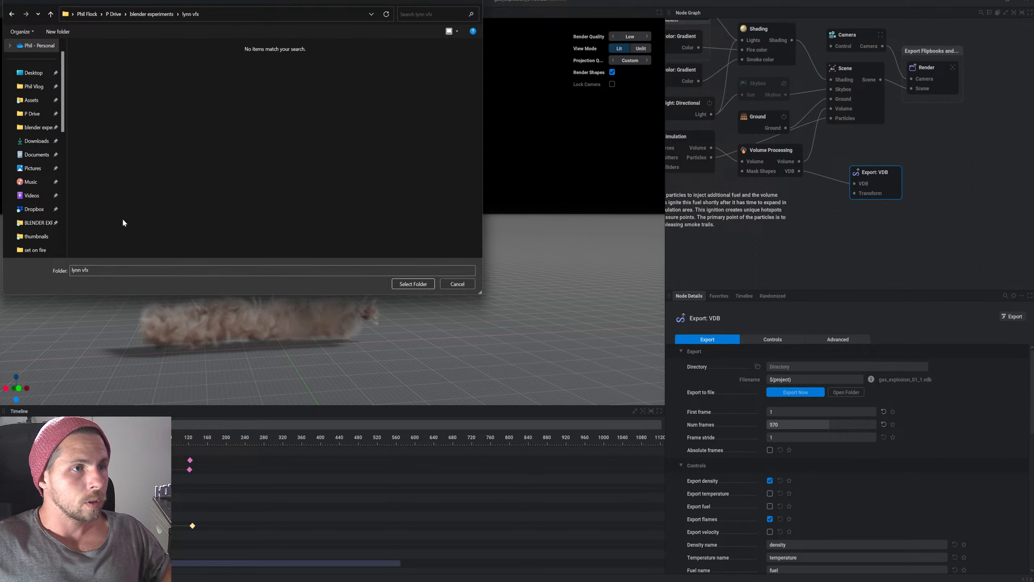
Step: Create a folder named "vdb sequence" inside lynn vfx and choose it as the VDB export directory
right_click(129, 184)
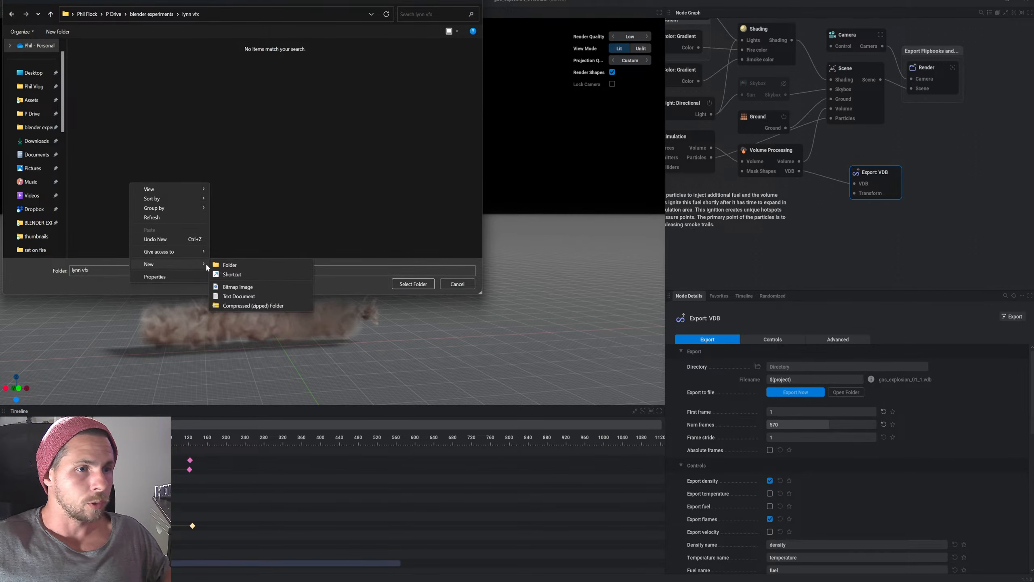
click(226, 260)
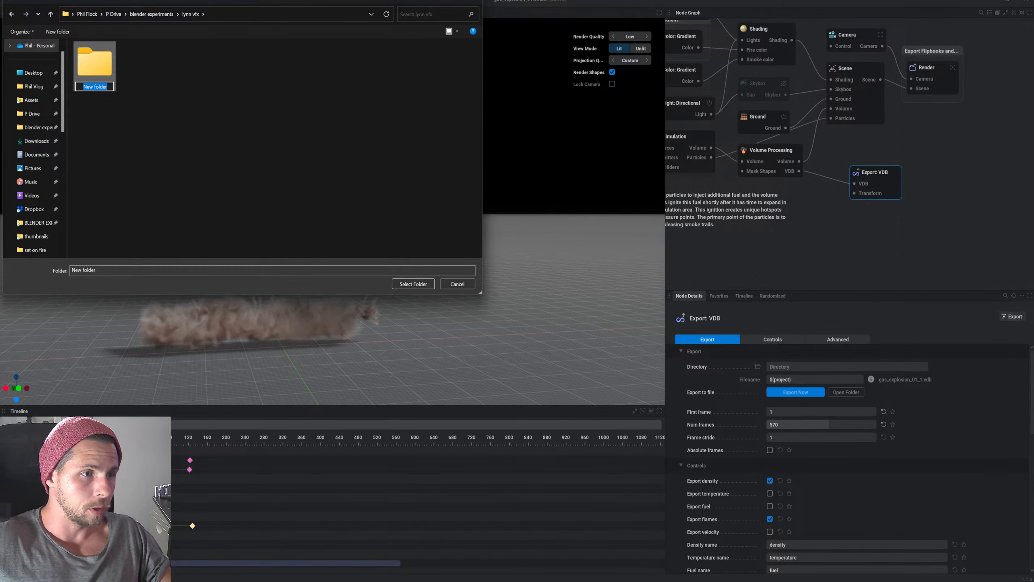
text(v)
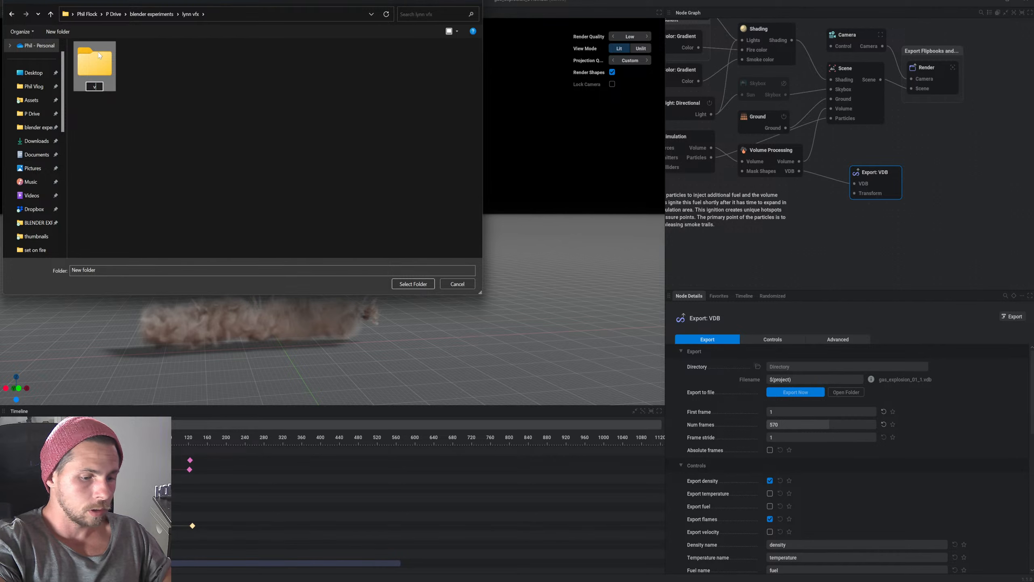
text(db seqe)
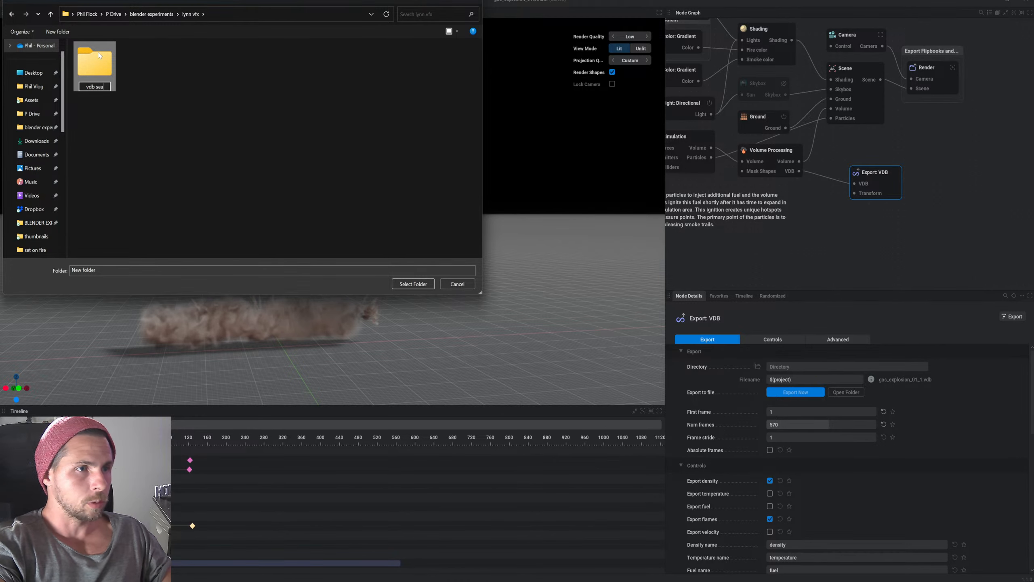
key(BackSpace)
text(uenc)
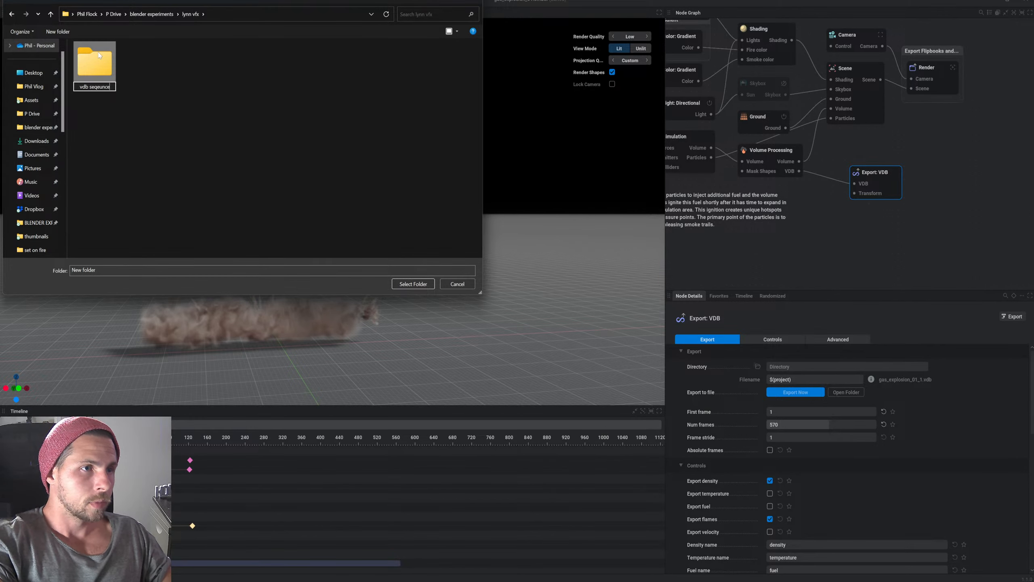
key(BackSpace)
key(BackSpace)
key(BackSpace)
key(BackSpace)
key(BackSpace)
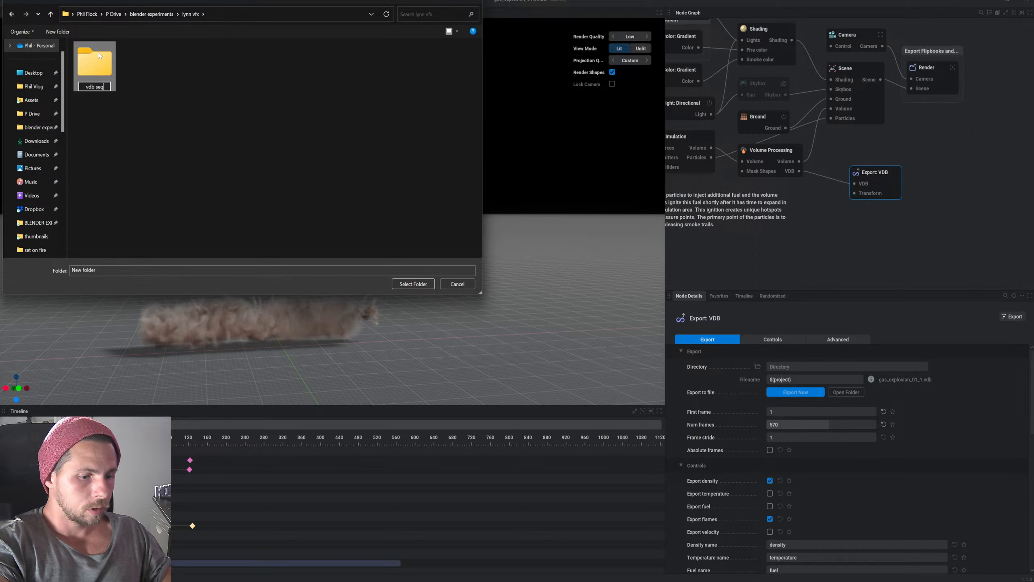
text(uence)
key(Return)
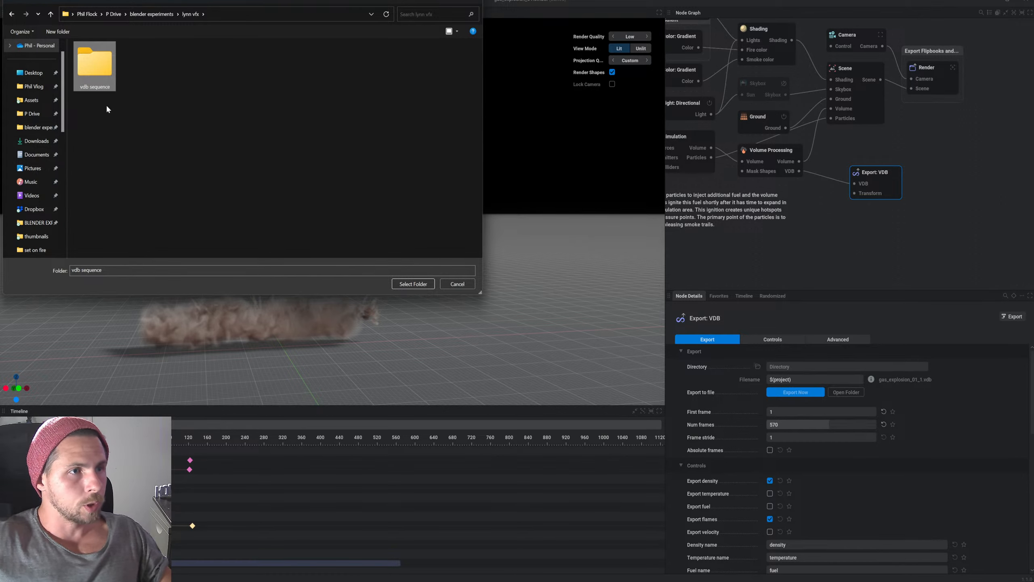
double_click(94, 67)
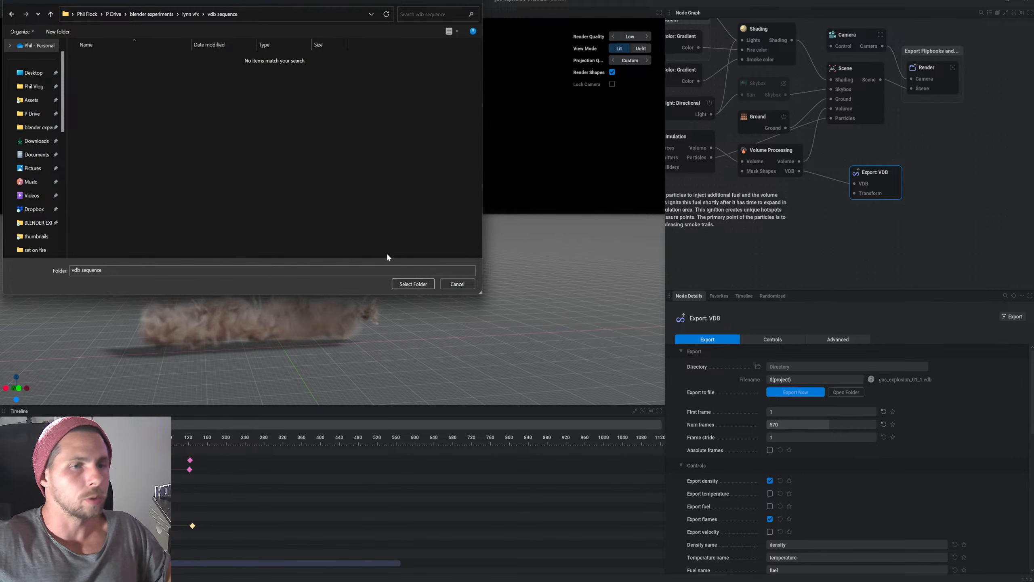
click(413, 284)
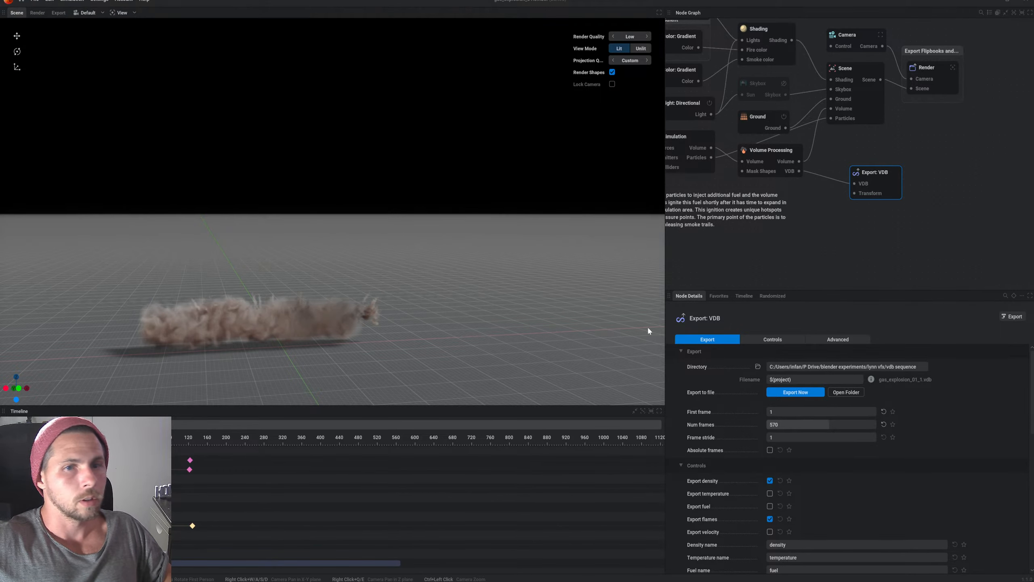
mouse_move(510, 581)
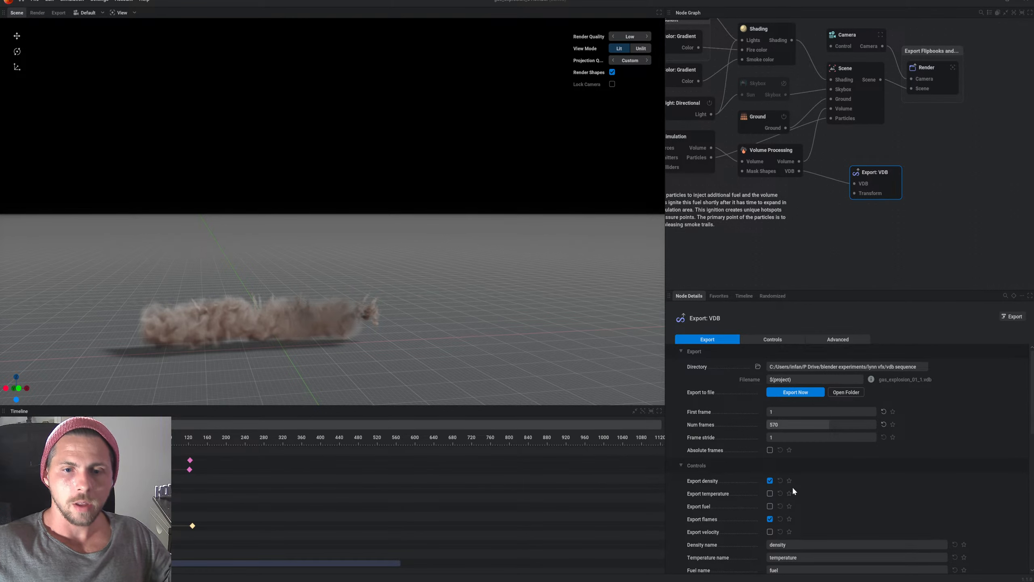
click(815, 379)
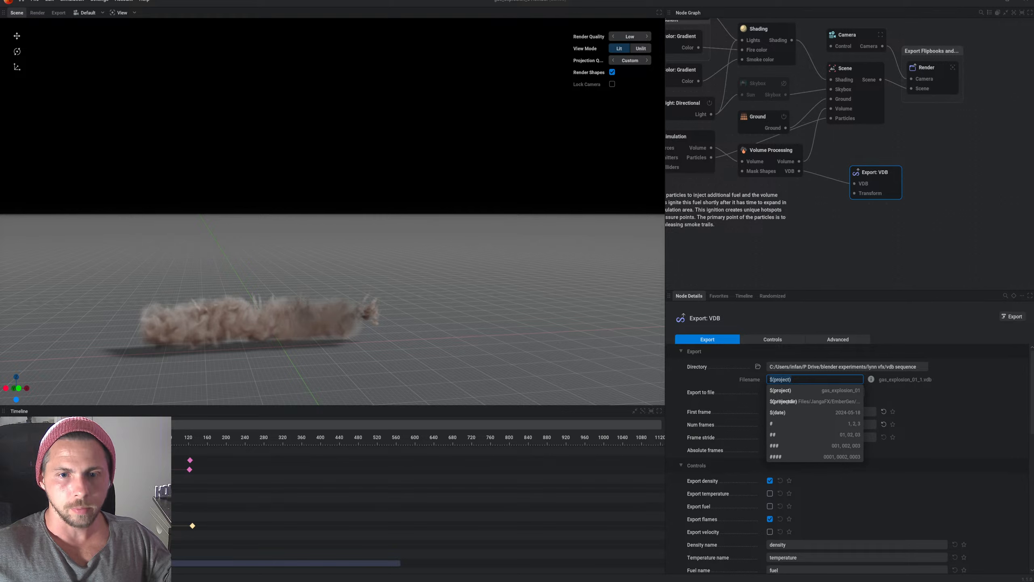
click(939, 415)
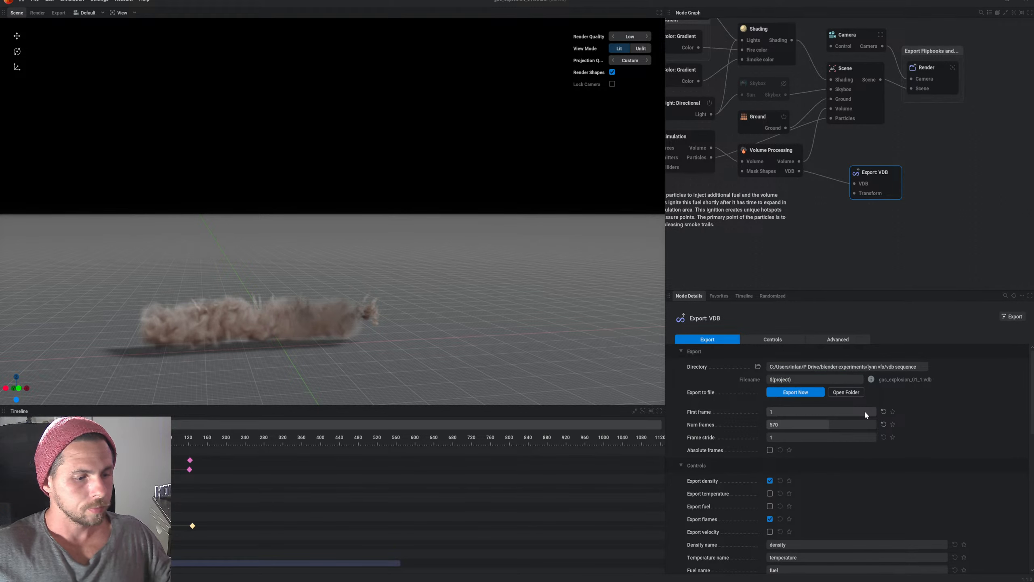
key(ctrl+s)
click(585, 326)
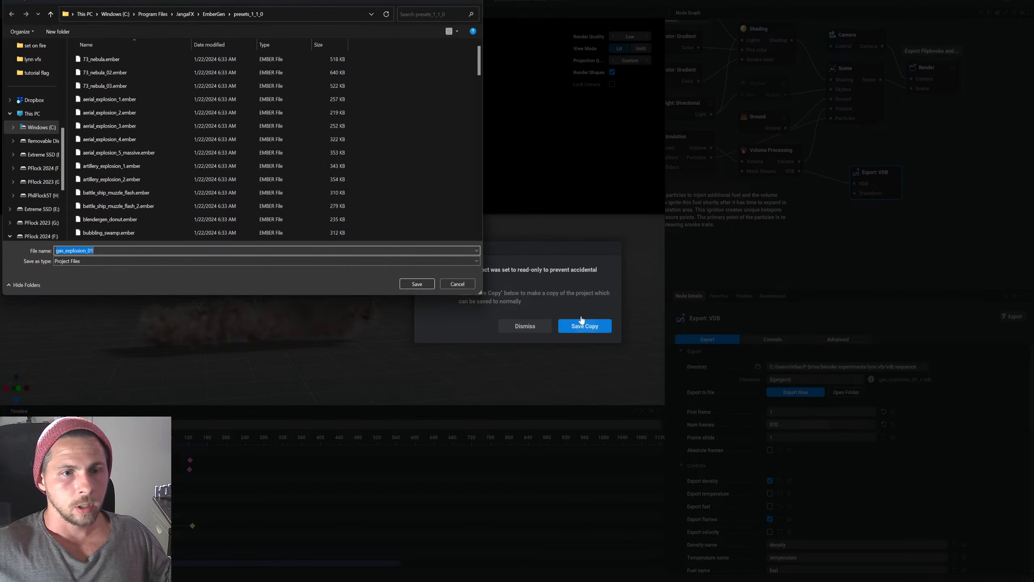
click(456, 284)
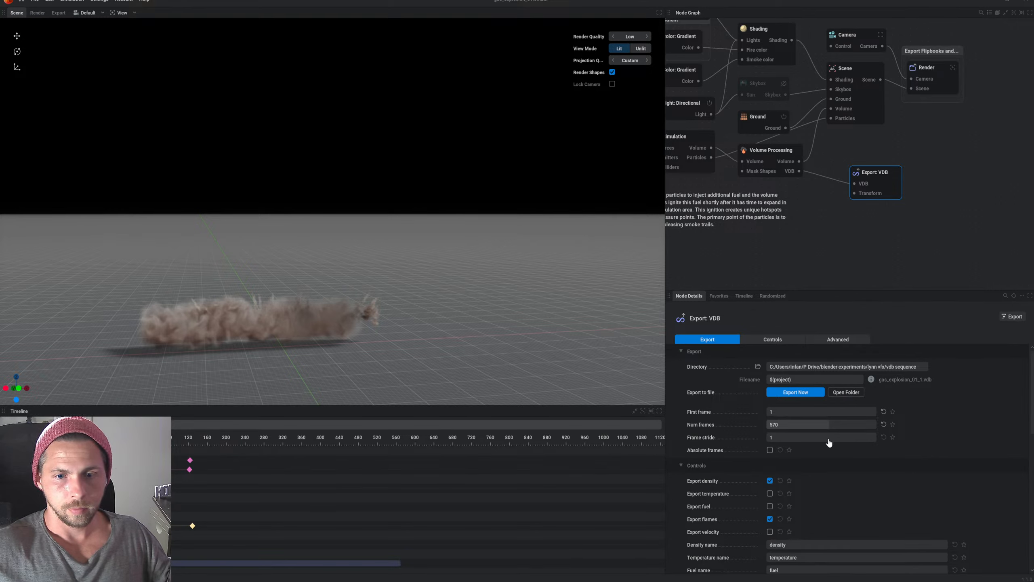
Step: Start exporting the gas explosion as a VDB sequence
click(806, 395)
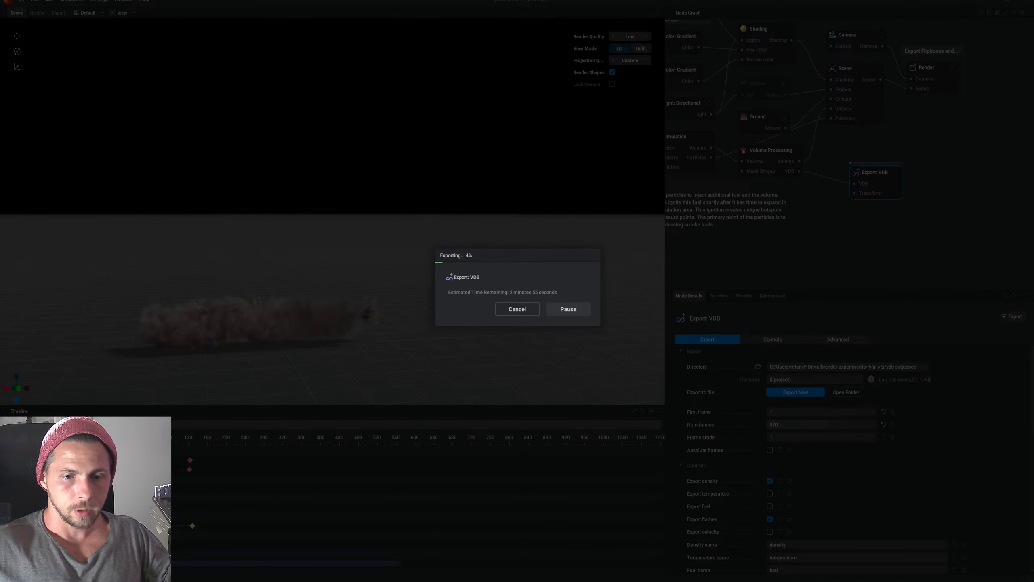
Step: Switch to Blender, enlarge the lower 3D viewport and unhide the Plane in the viewport
mouse_move(670, 580)
click(673, 550)
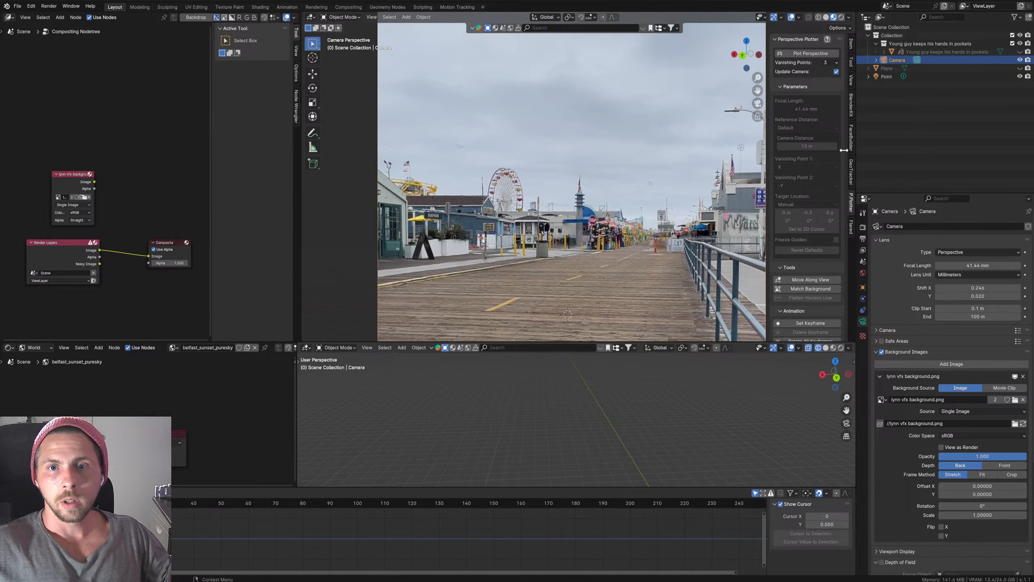
drag(599, 342, 598, 270)
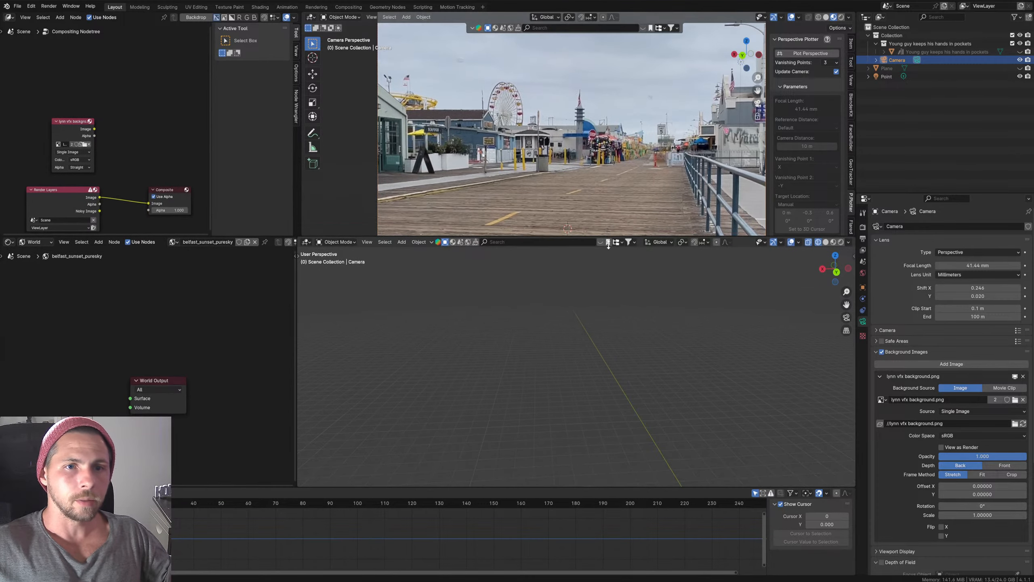
click(1021, 68)
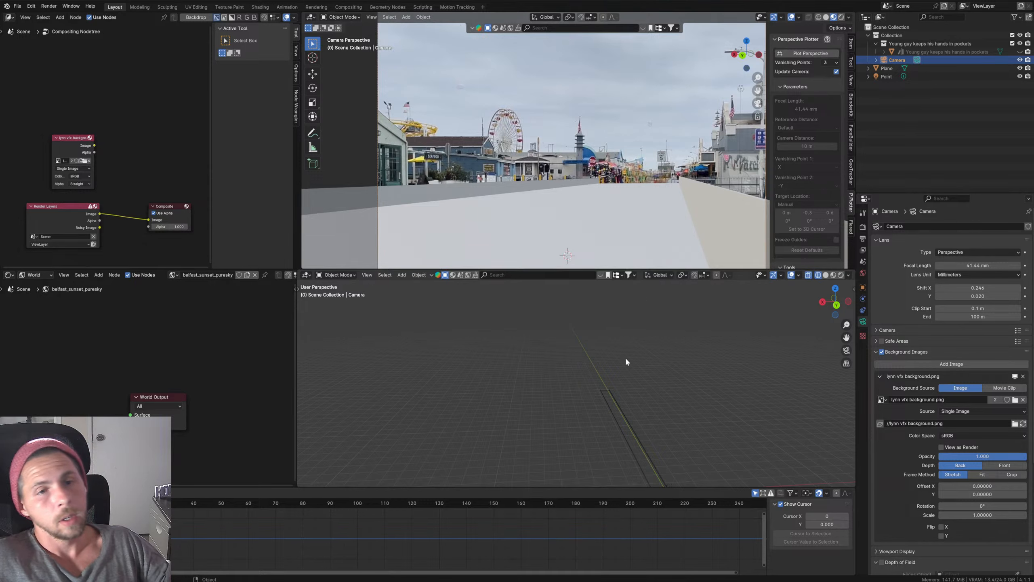
Step: Switch to Chrome, open YouTube in a new tab and search for "huge explosion footage"
mouse_move(510, 581)
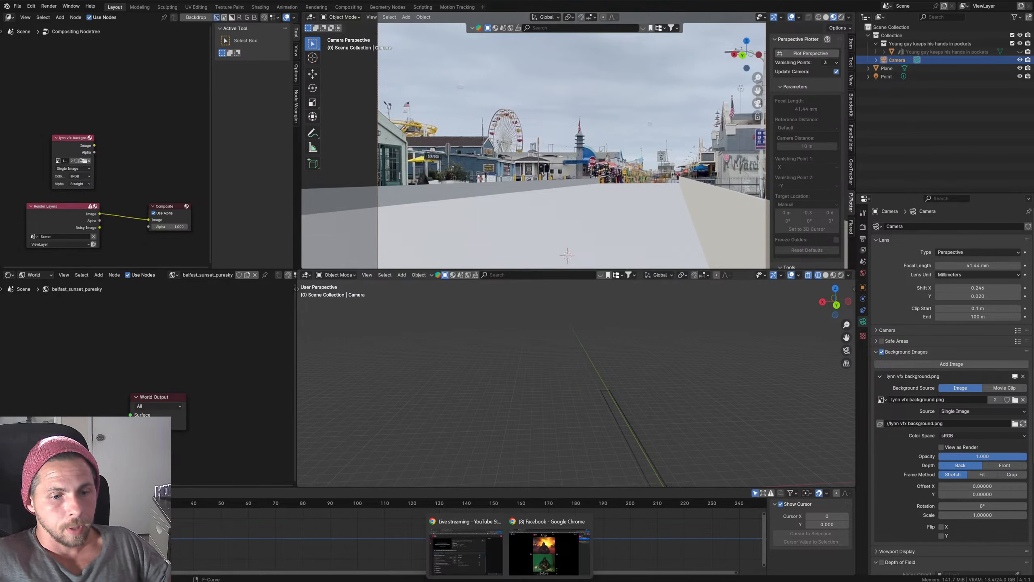
click(550, 548)
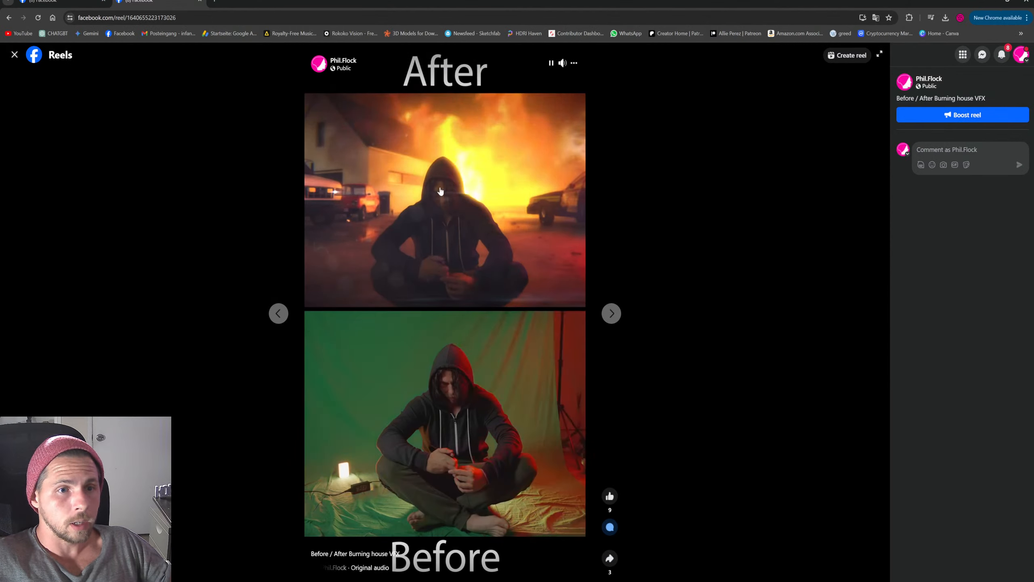
click(215, 1)
click(18, 33)
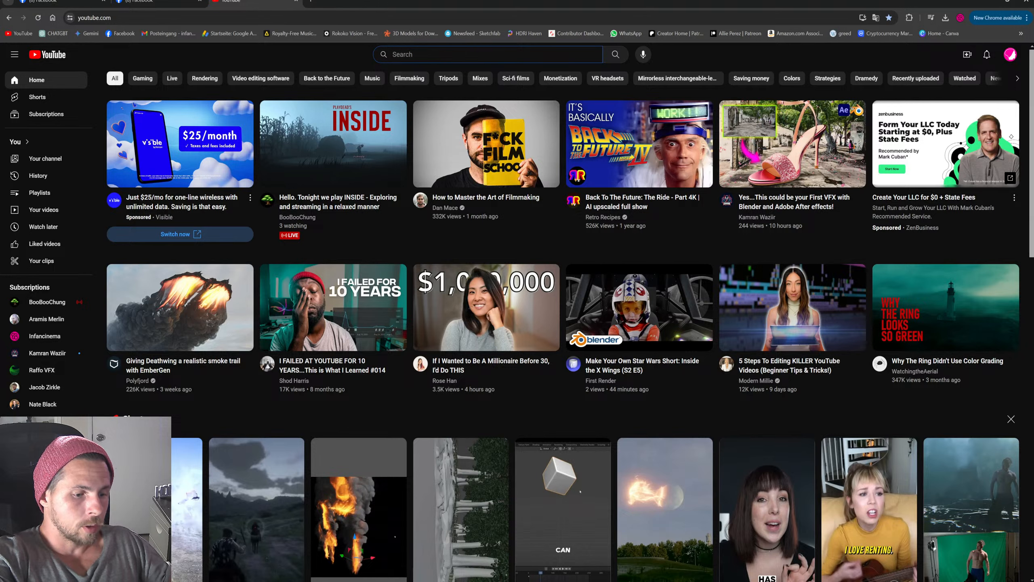
text(huge ex[)
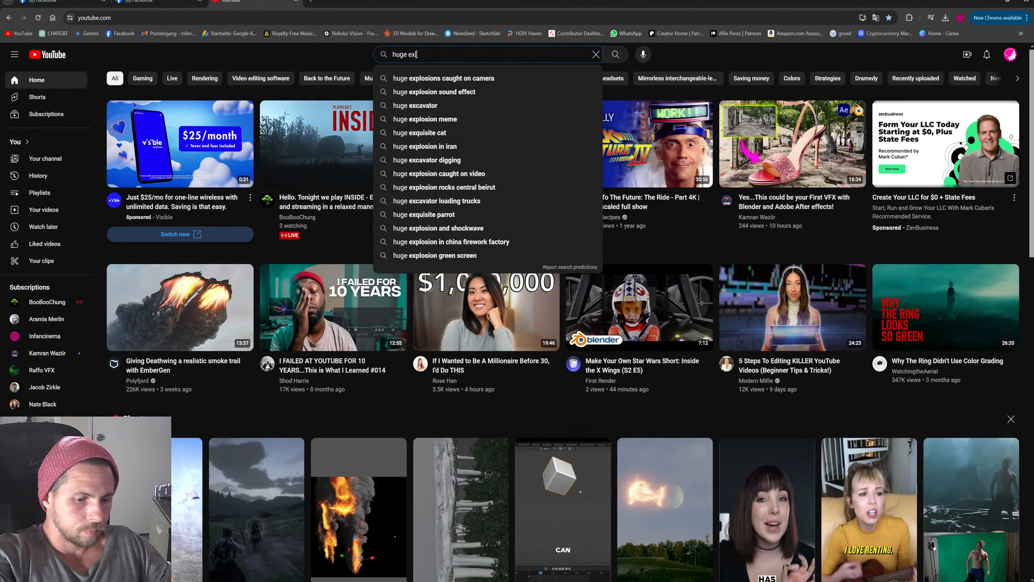
text(plosio)
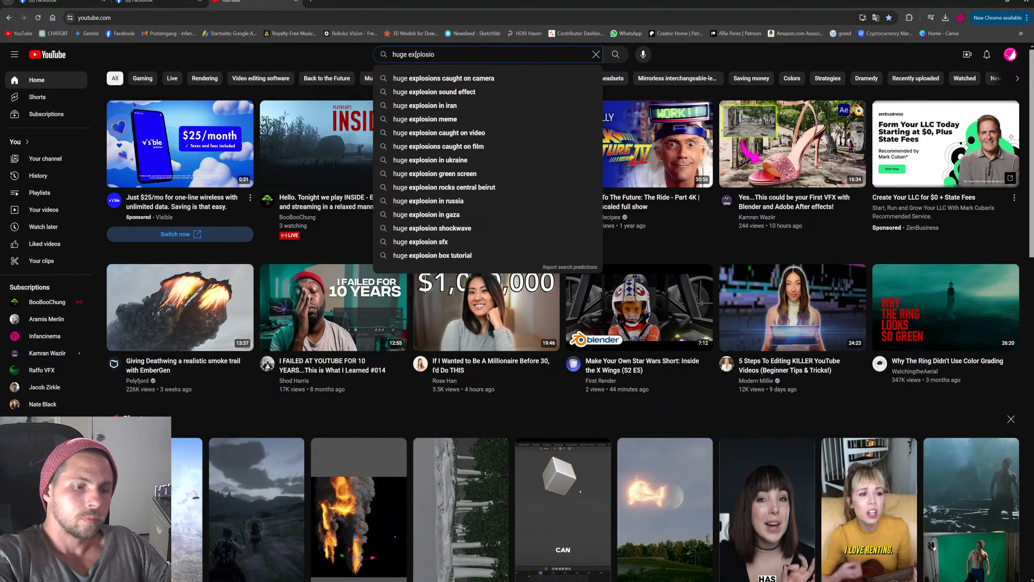
text(n footage)
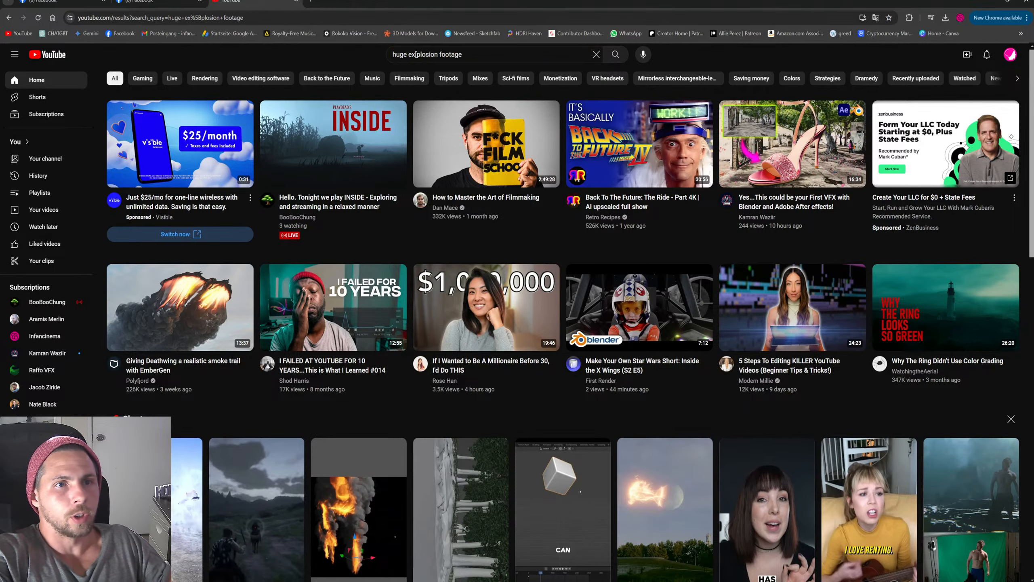
key(Return)
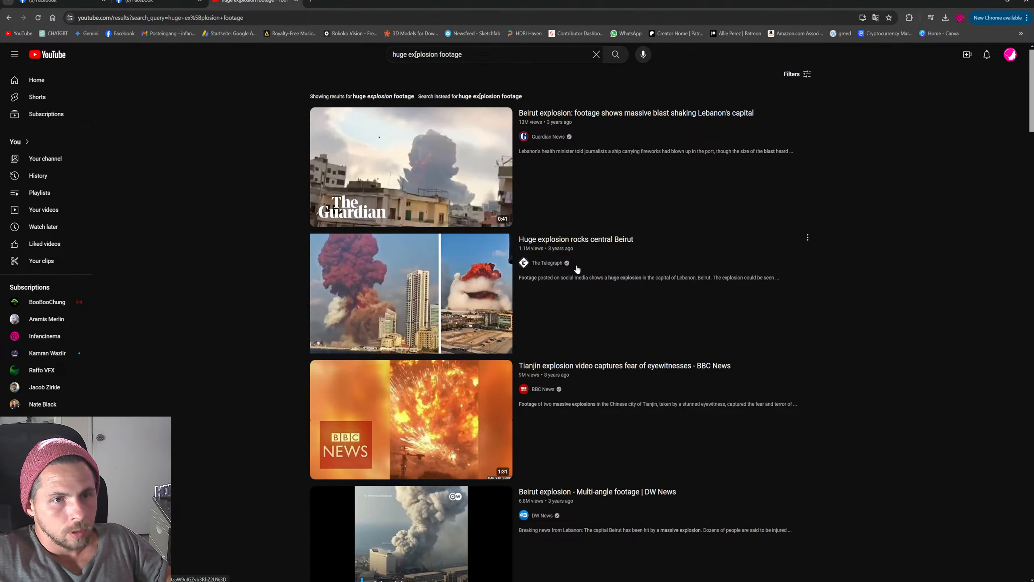
Step: Open The Telegraph's "Huge explosion rocks central Beirut" video, examine the blast in full screen from the beginning, and leave full screen
mouse_move(471, 298)
click(440, 299)
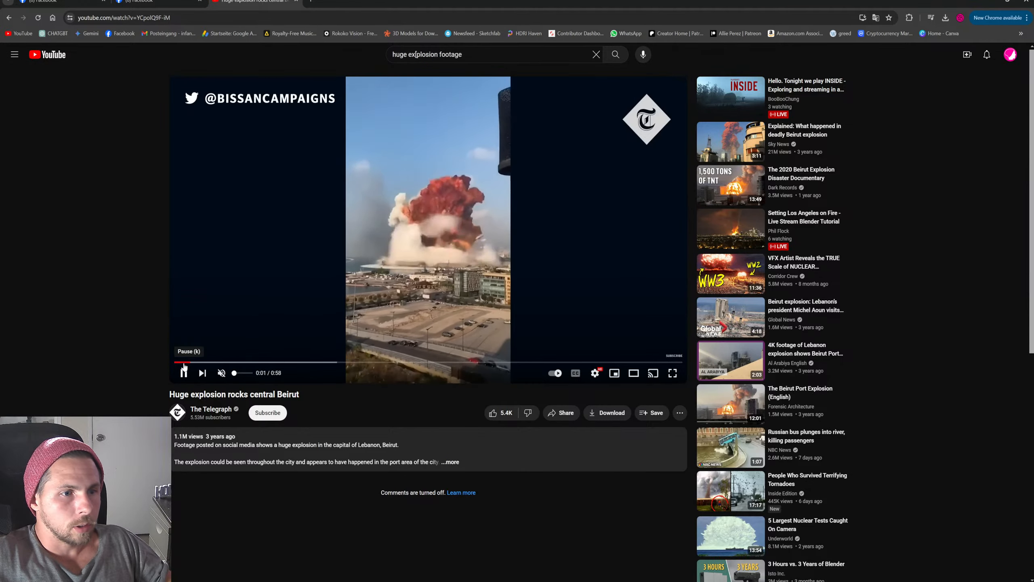
key(f)
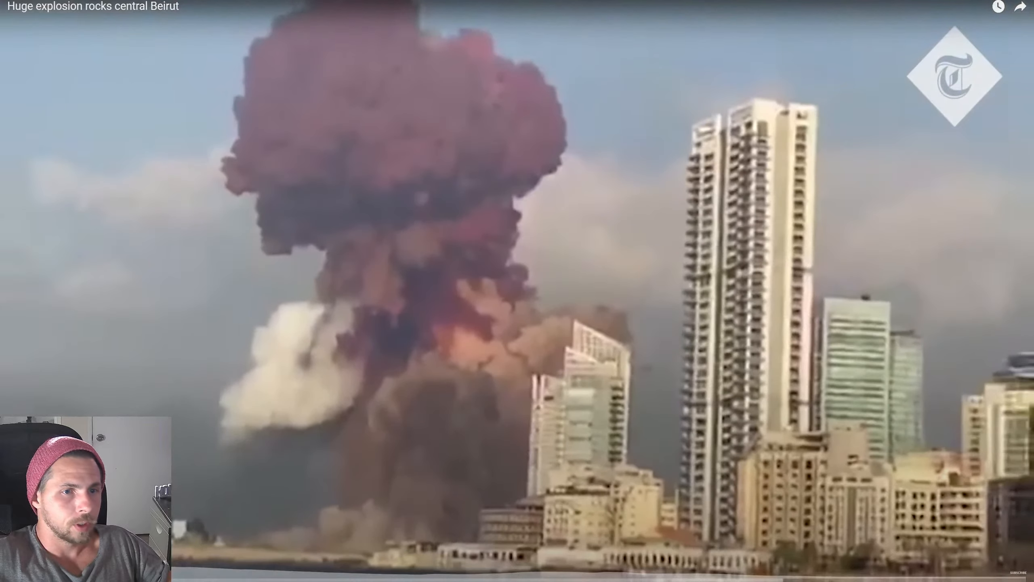
drag(41, 579, 60, 219)
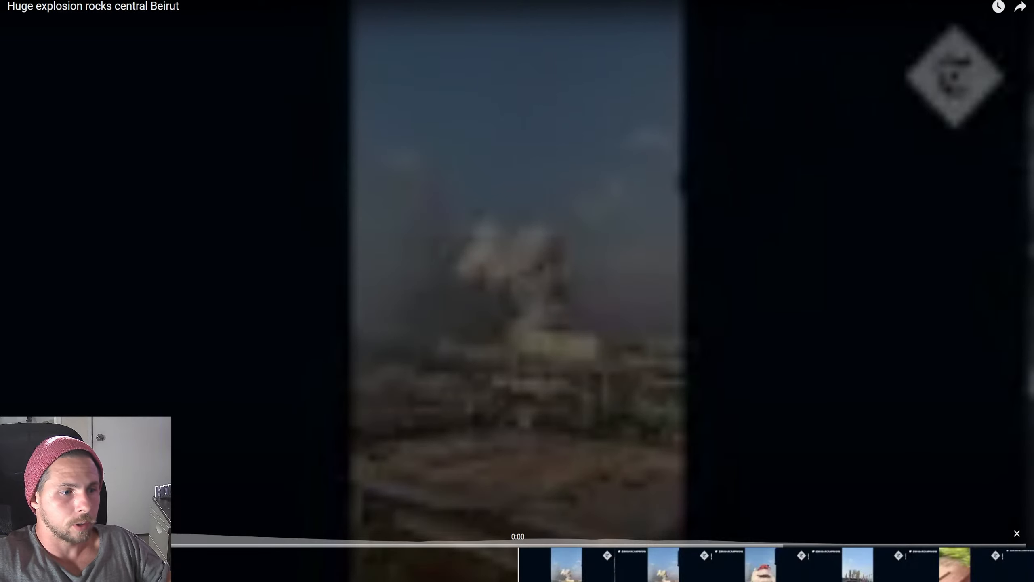
drag(59, 448, 49, 577)
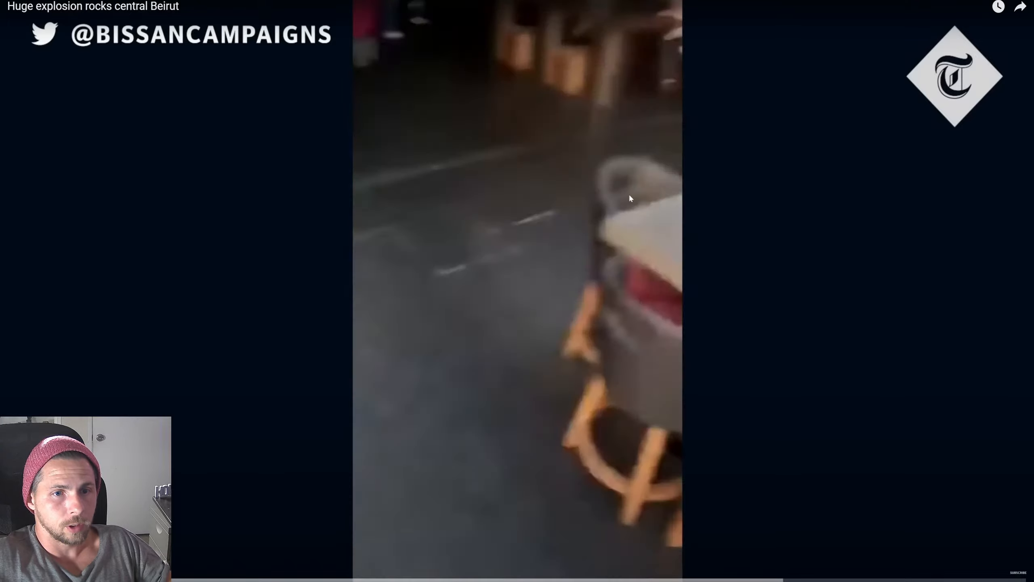
double_click(628, 191)
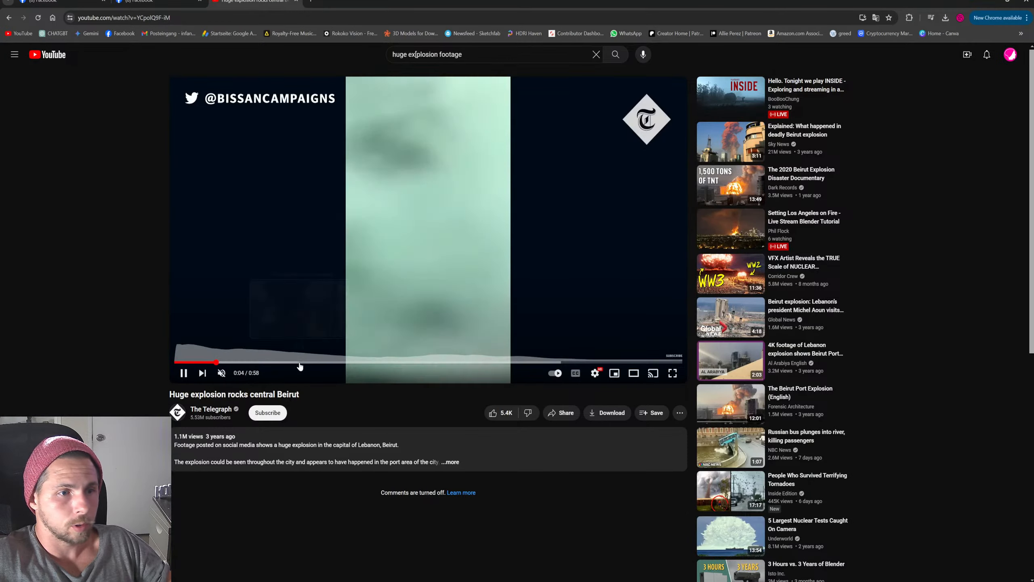
Step: Skim the rest of the Telegraph video for other angles of the explosion and pause it near the end
click(322, 357)
click(325, 363)
click(443, 295)
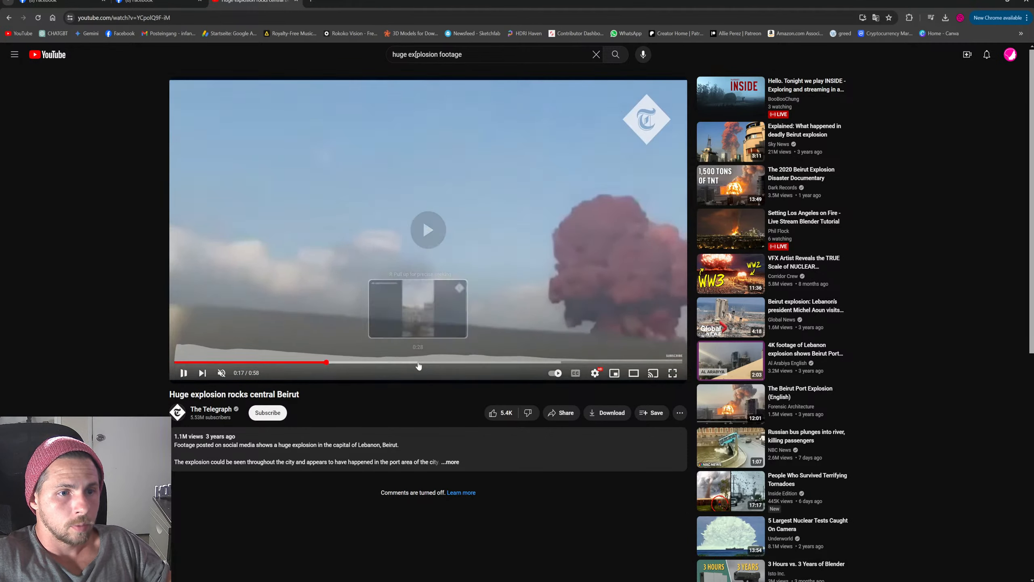
click(421, 362)
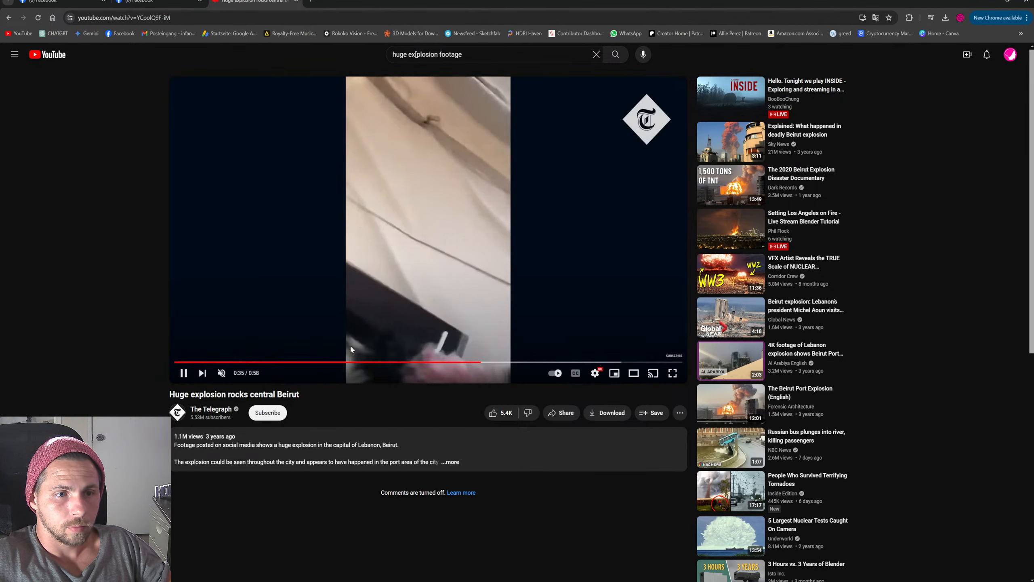
click(507, 363)
drag(530, 363, 555, 361)
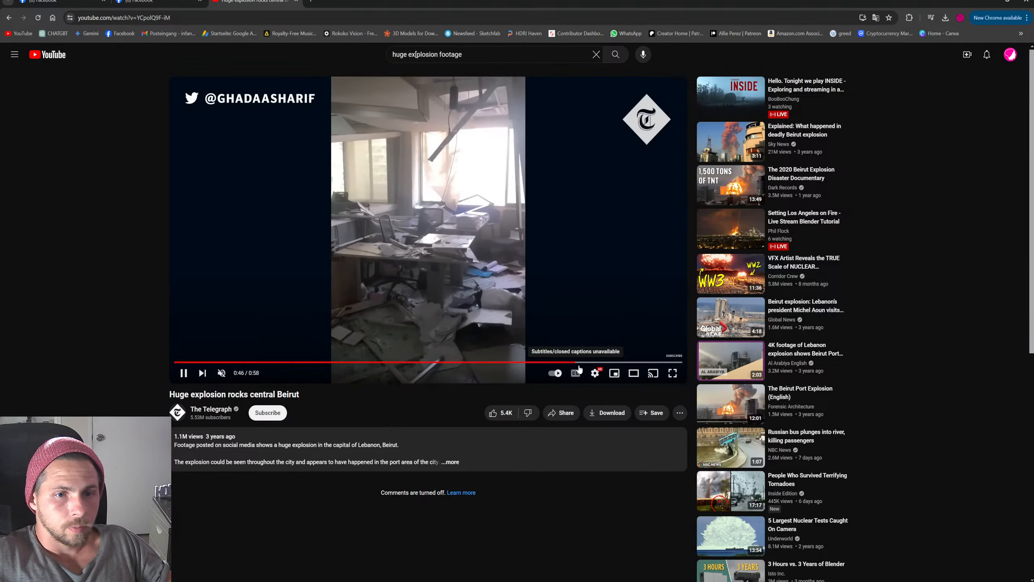
click(642, 362)
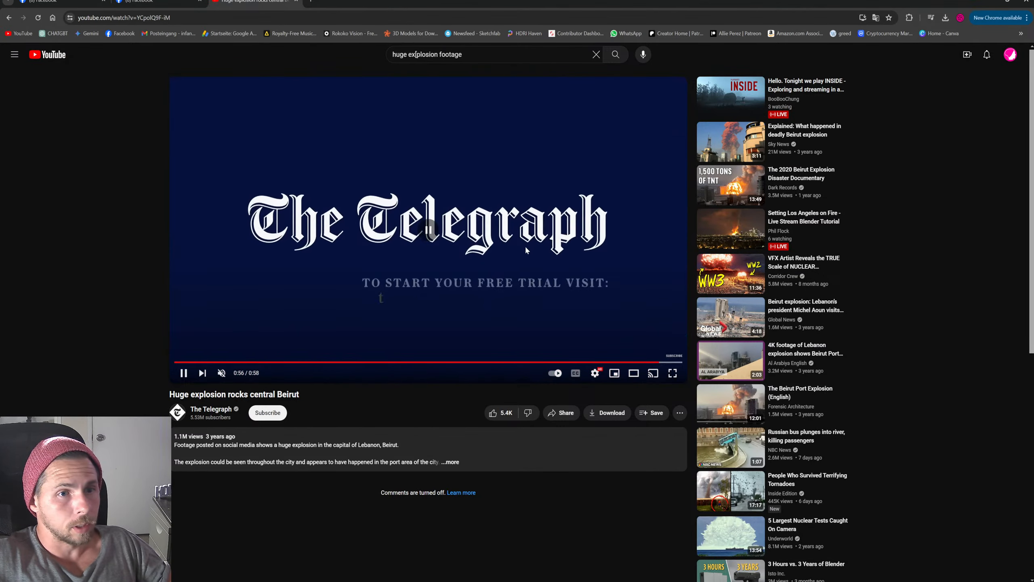
click(330, 265)
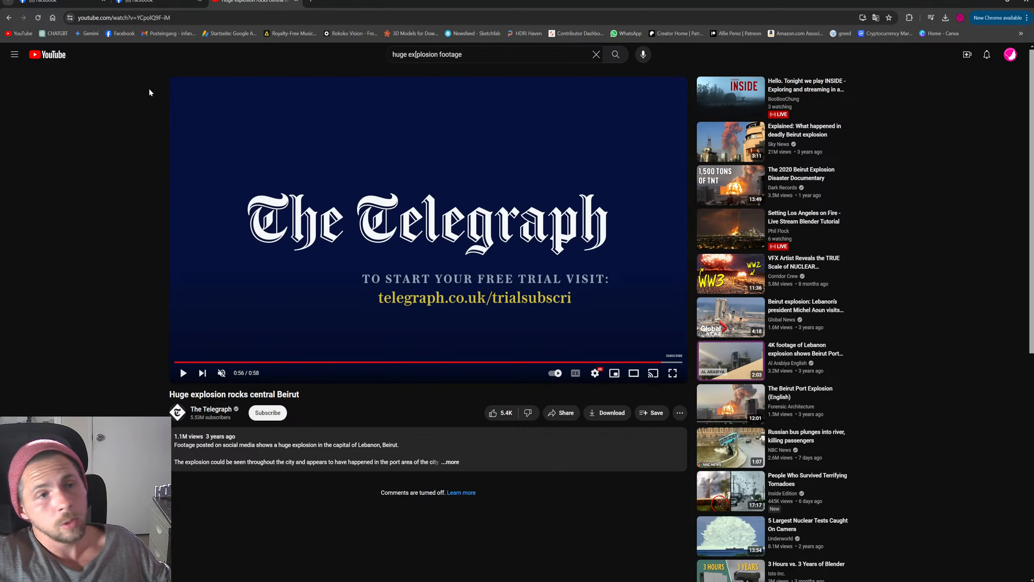
Step: Go back to the search results, view the DW News short "Beirut explosion - Multi-angle footage", and return to the results
click(9, 17)
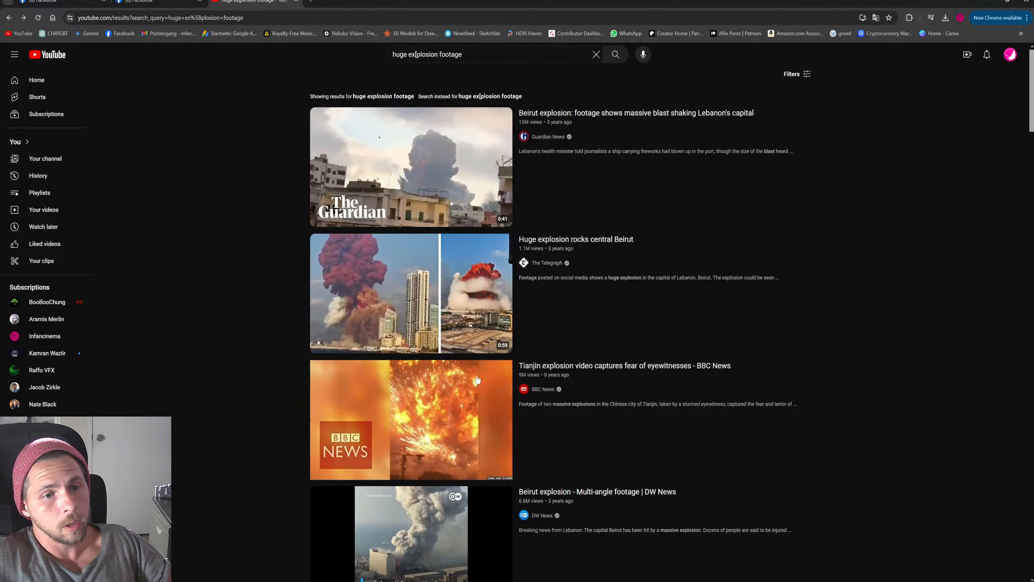
mouse_move(473, 305)
scroll(473, 305, down, 2)
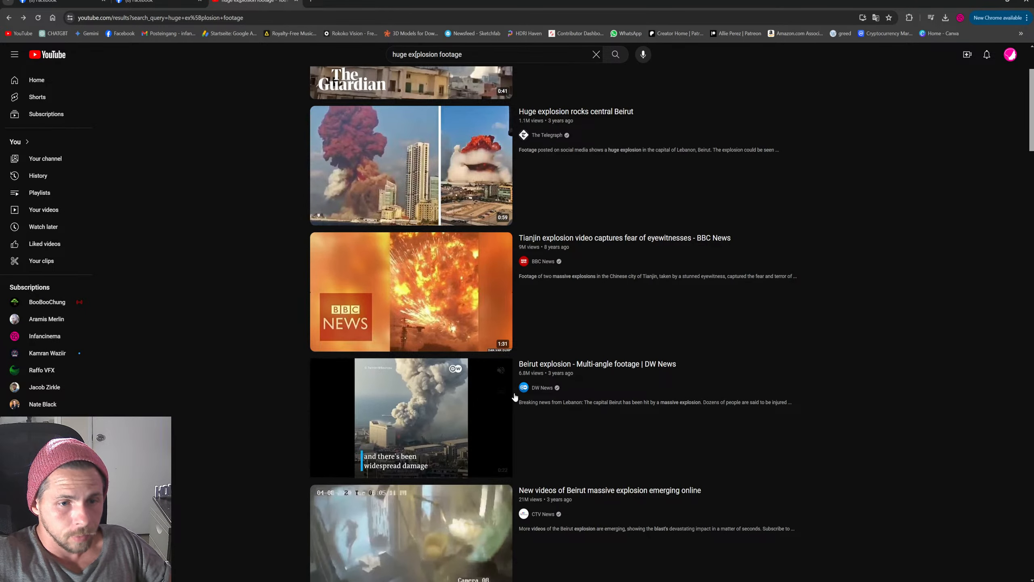
click(625, 363)
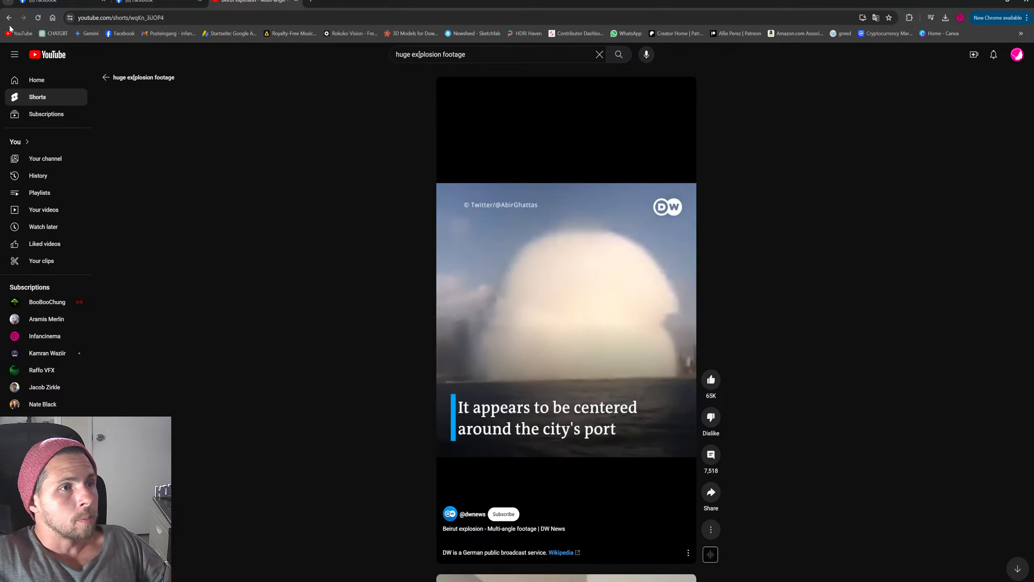
click(106, 77)
Step: Open "Massive Explosion Shockwave Hits Camera" from the results and replay the moment around the detonation
scroll(512, 398, down, 4)
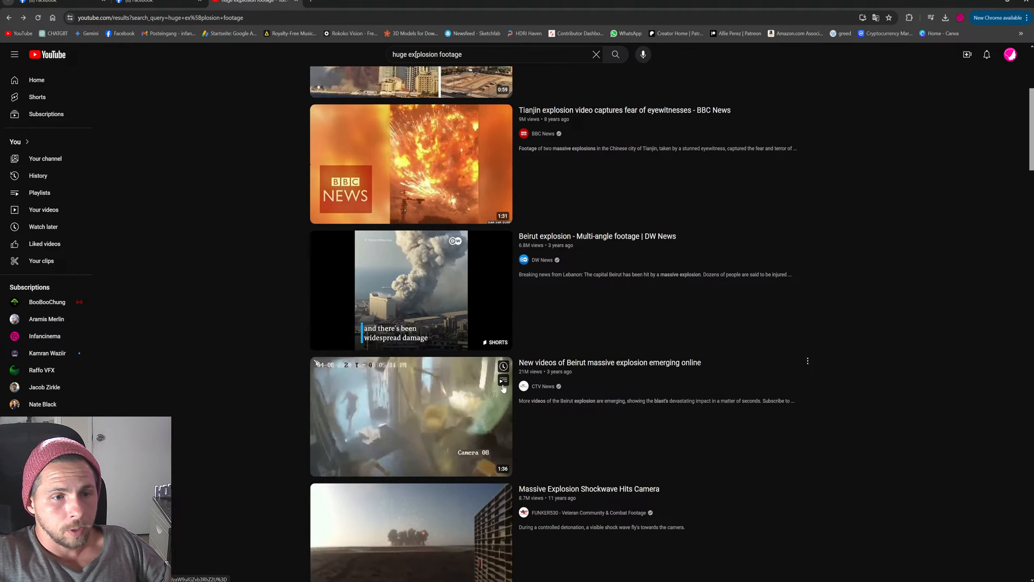
scroll(567, 391, down, 3)
click(478, 365)
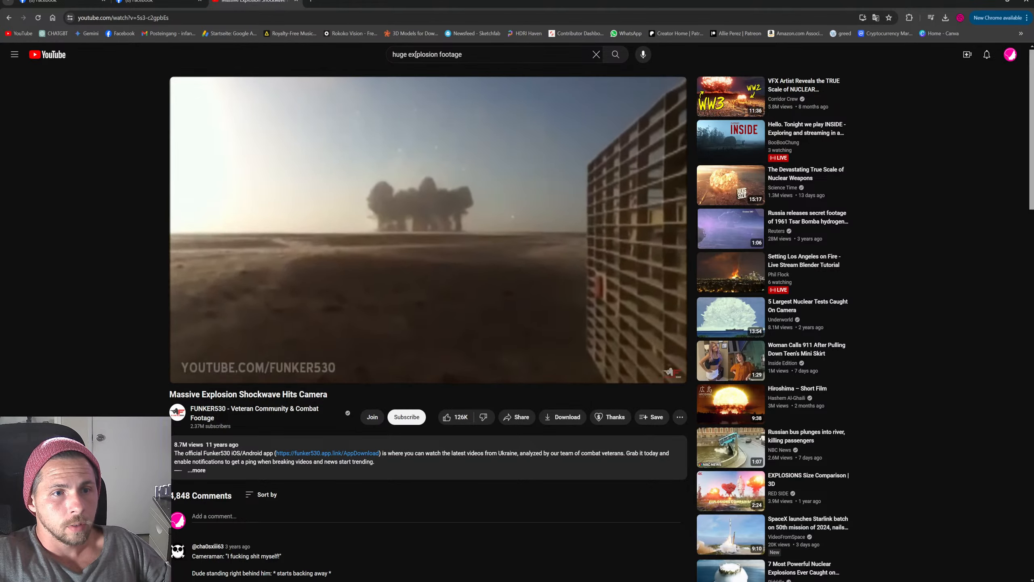
click(423, 364)
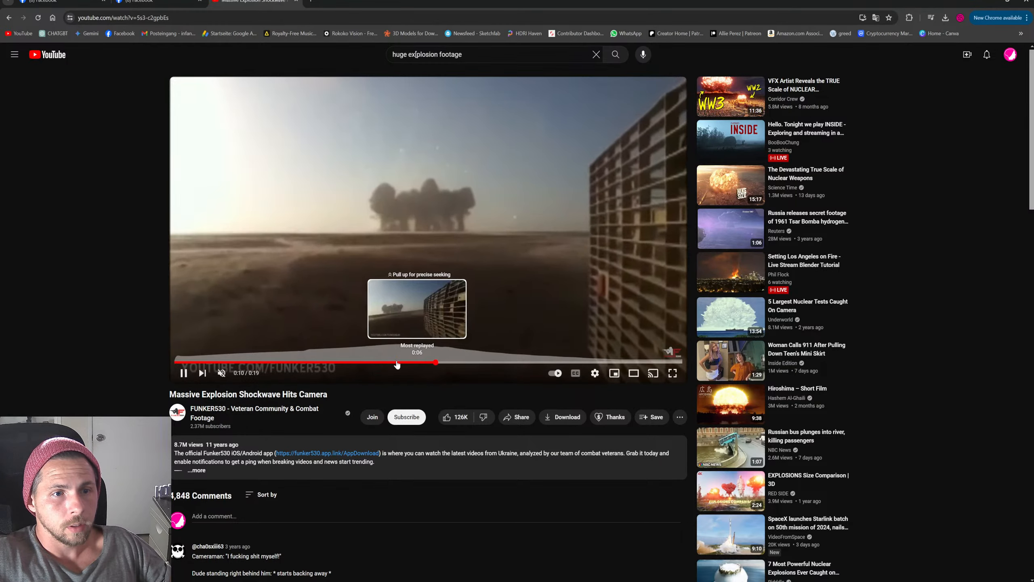
click(376, 364)
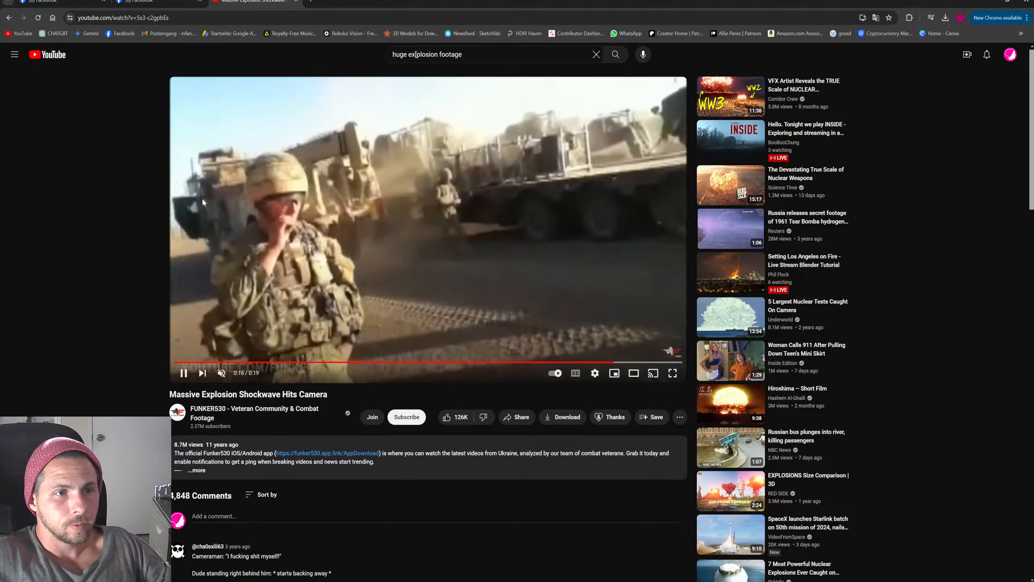
Step: Go back to the search results, open the Global News video "Beirut explosion: Video shows new angle of the massive blast", and seek to the explosion footage
key(alt+Left)
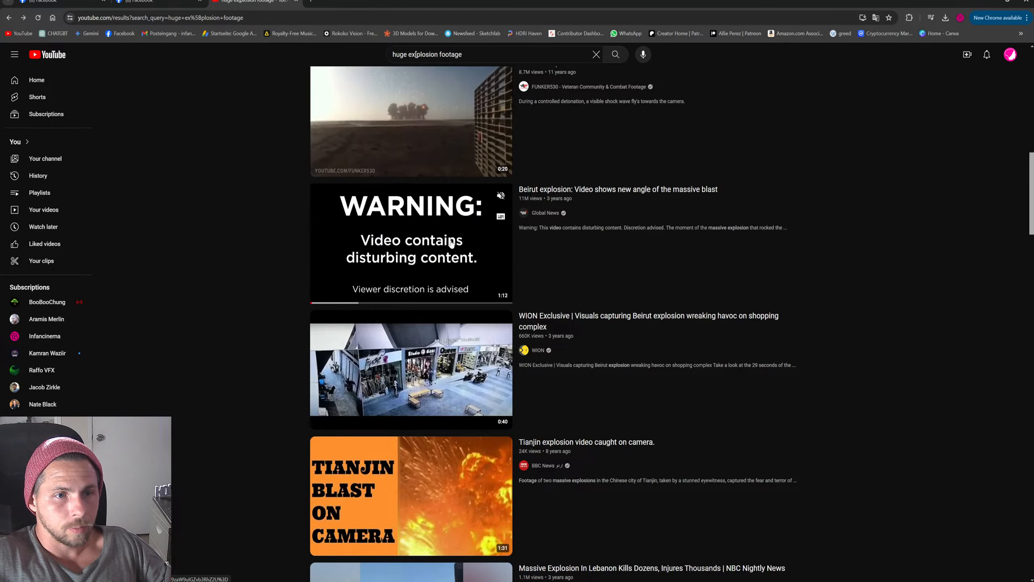
click(449, 253)
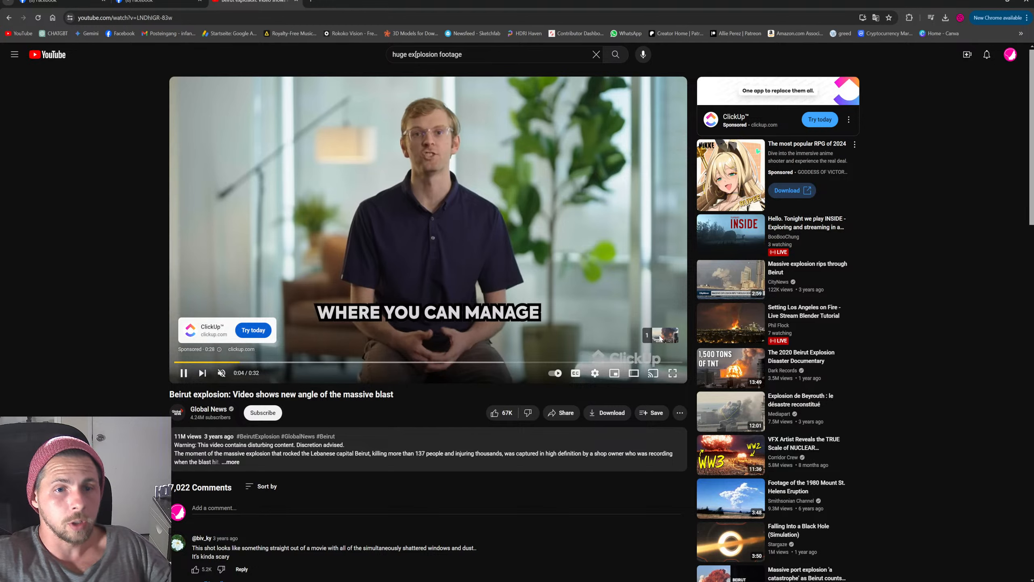
click(662, 335)
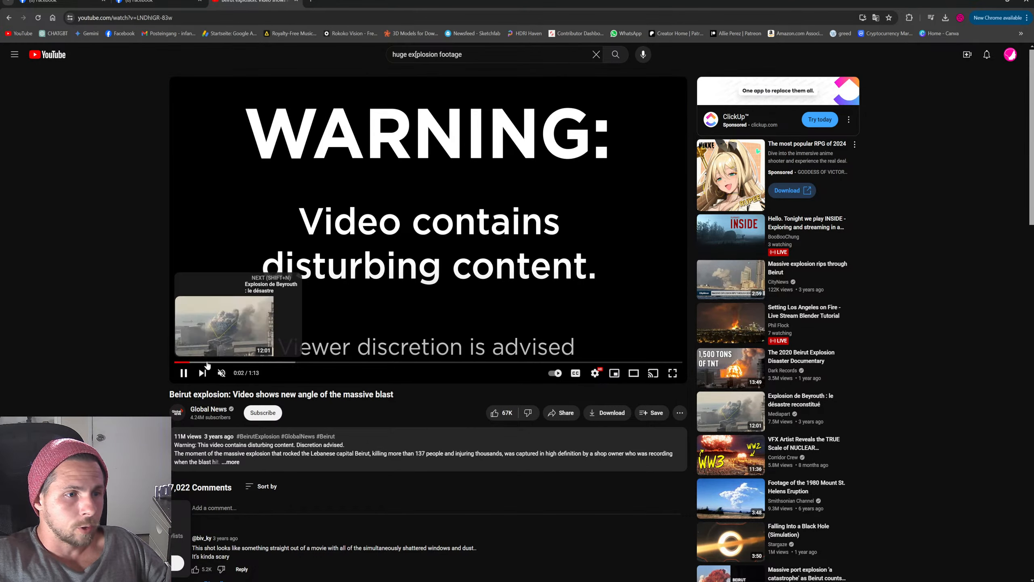
click(263, 361)
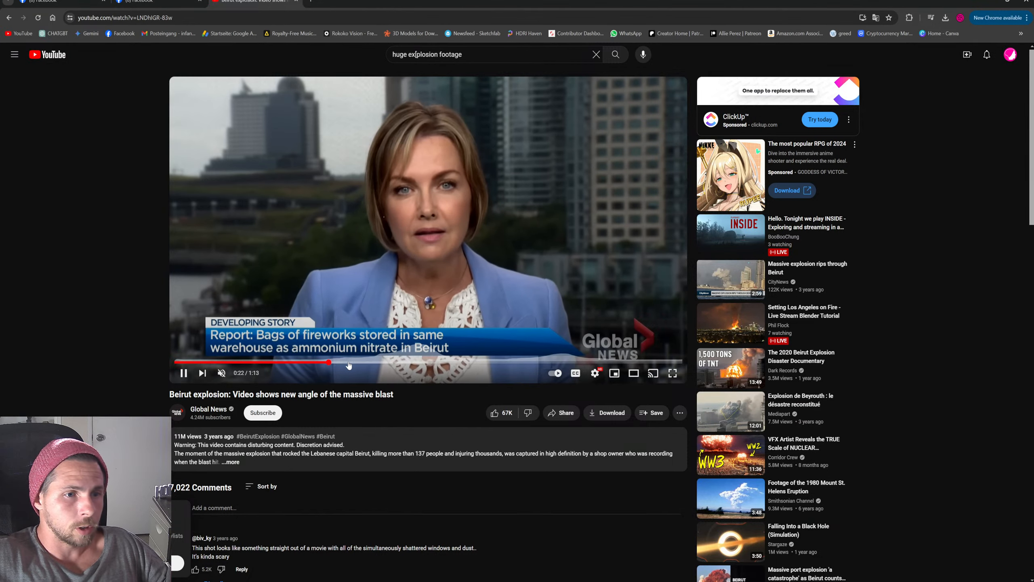
click(368, 362)
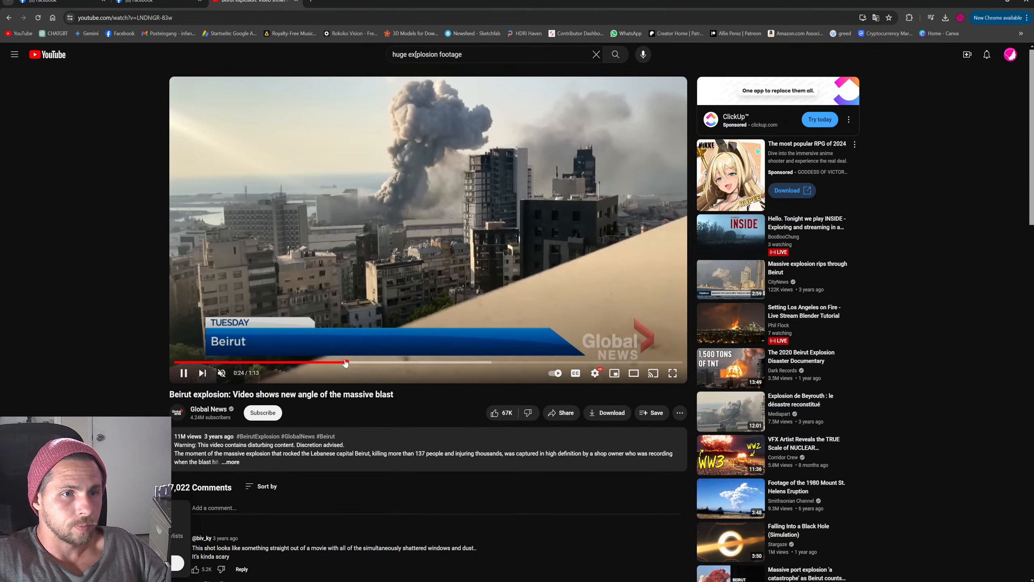
click(333, 362)
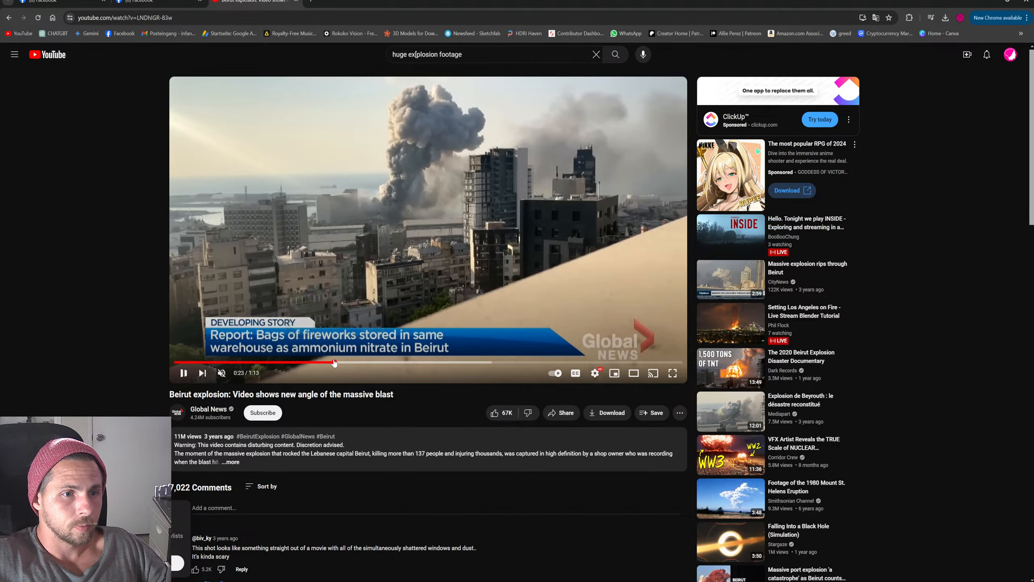
drag(334, 362, 386, 362)
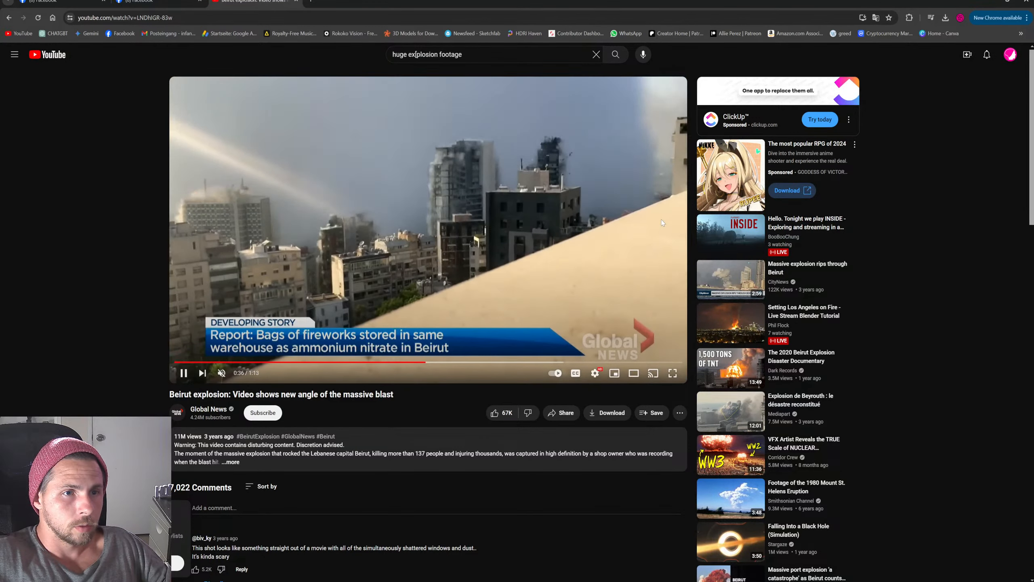
Step: Pause the Global News video as the shockwave reaches the high-rises, view it briefly in full screen, and leave full screen
click(424, 362)
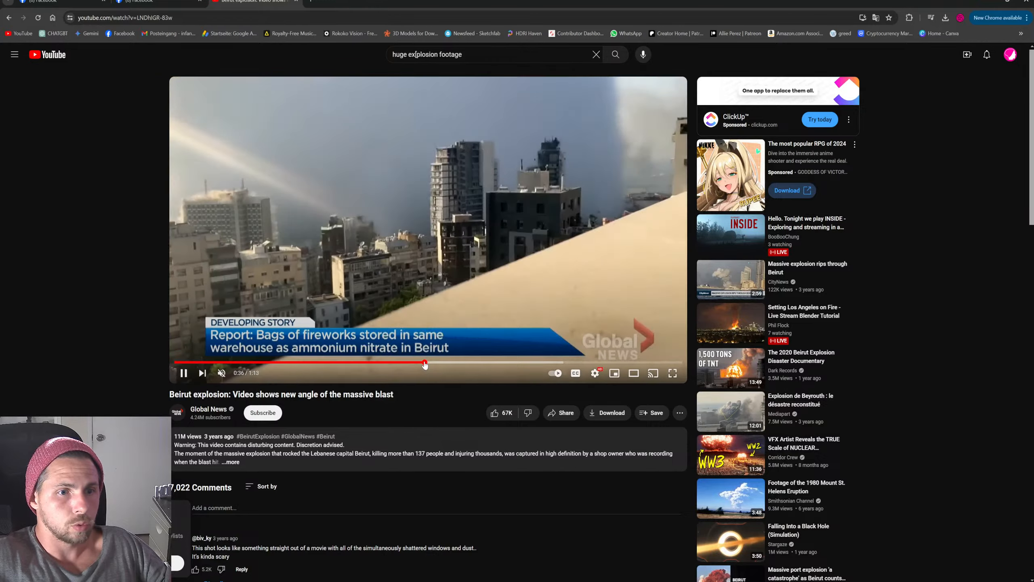
click(461, 213)
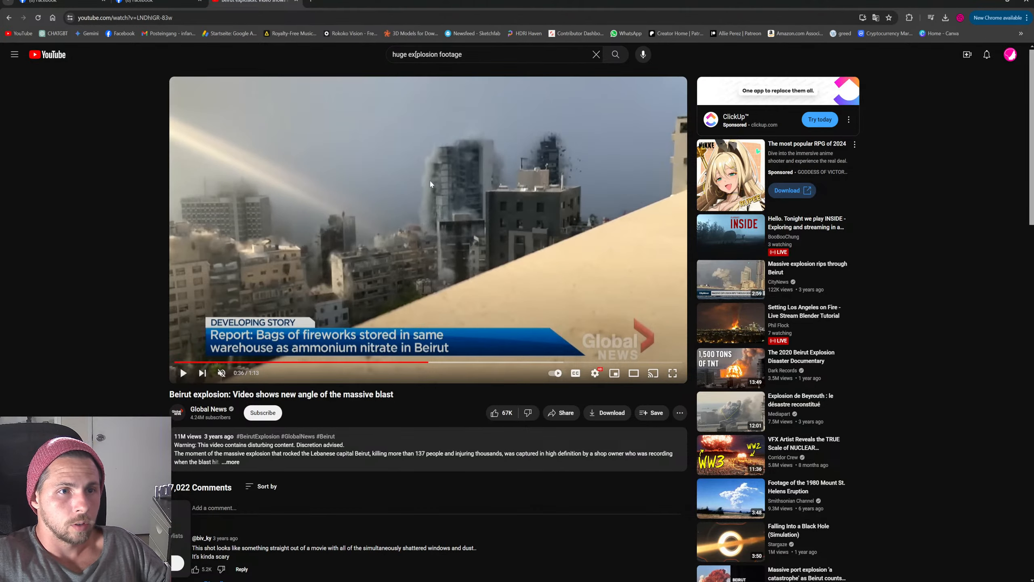
double_click(484, 238)
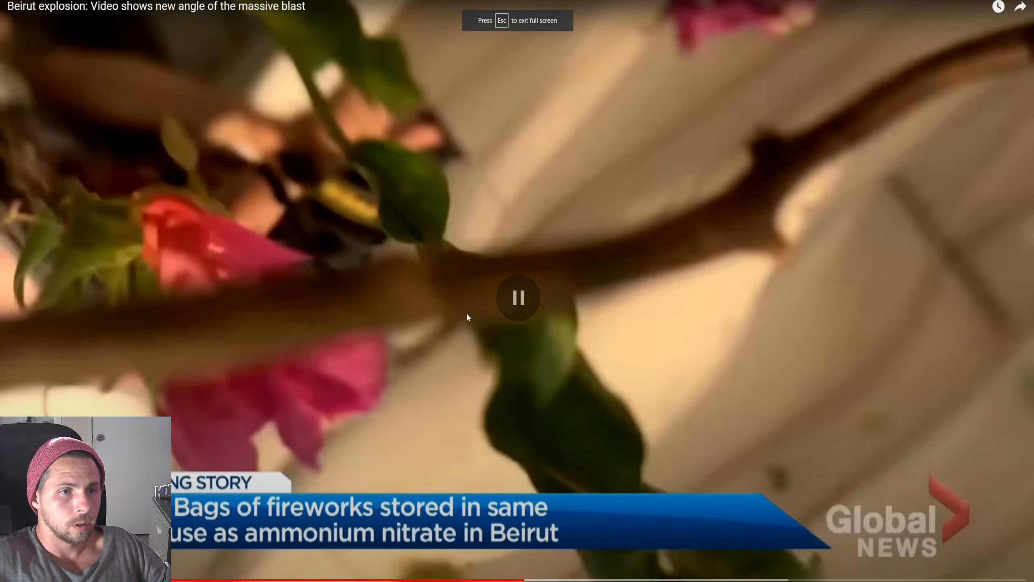
key(Escape)
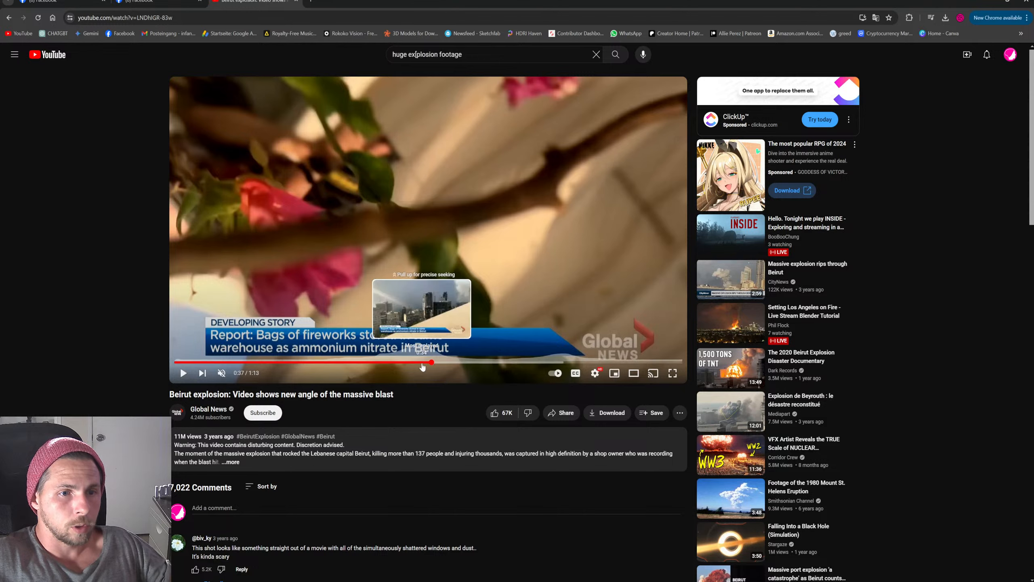
Step: Replay the shockwave passing the high-rises, pausing to examine how the dust and debris come off the buildings
click(422, 362)
click(471, 262)
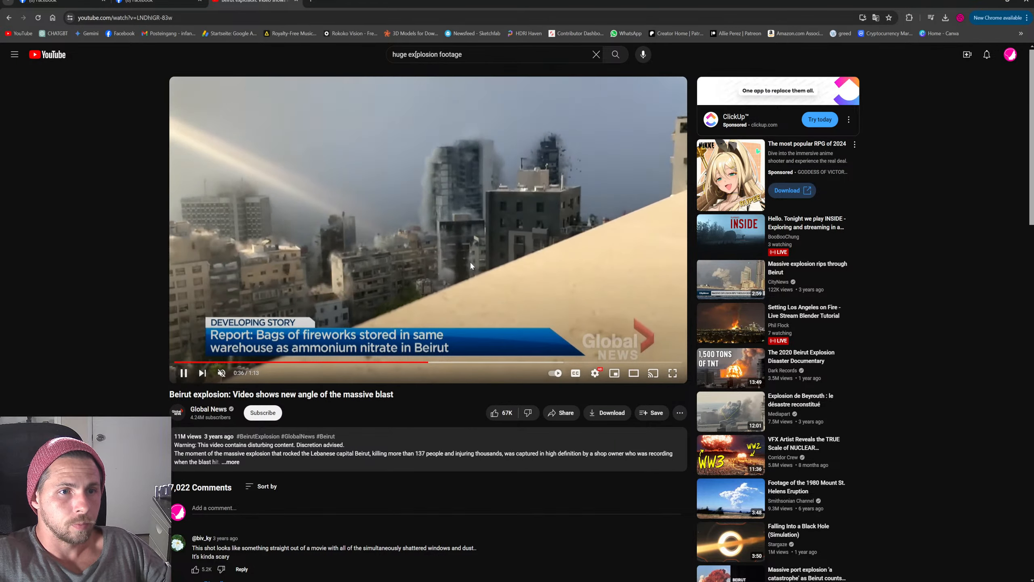
click(471, 262)
click(425, 362)
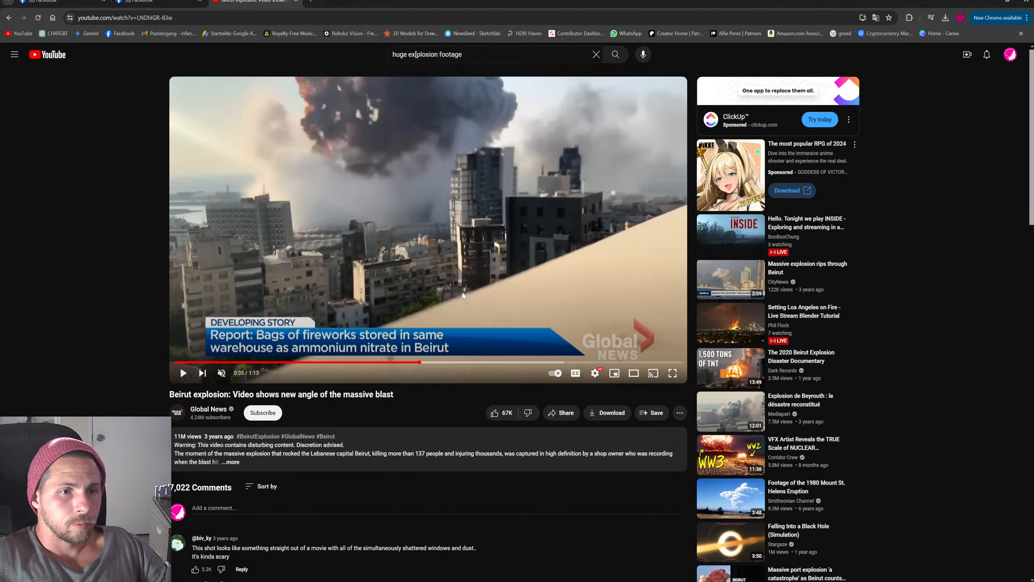
click(474, 269)
click(570, 148)
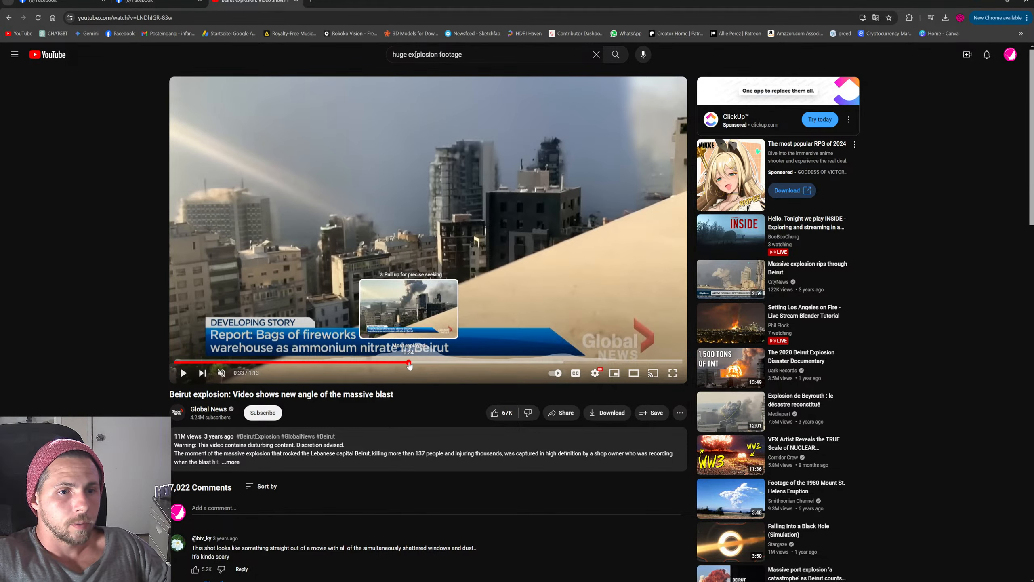
Step: Replay the blast from just before the detonation, pausing to compare the fireball, the condensation cloud and the dust at the rooftops
click(408, 362)
click(541, 217)
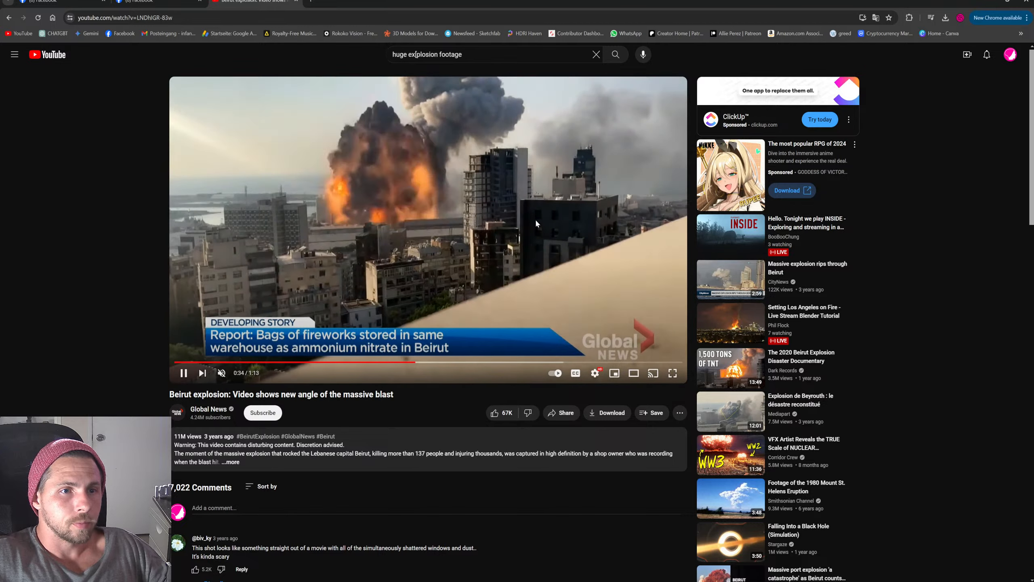
click(527, 217)
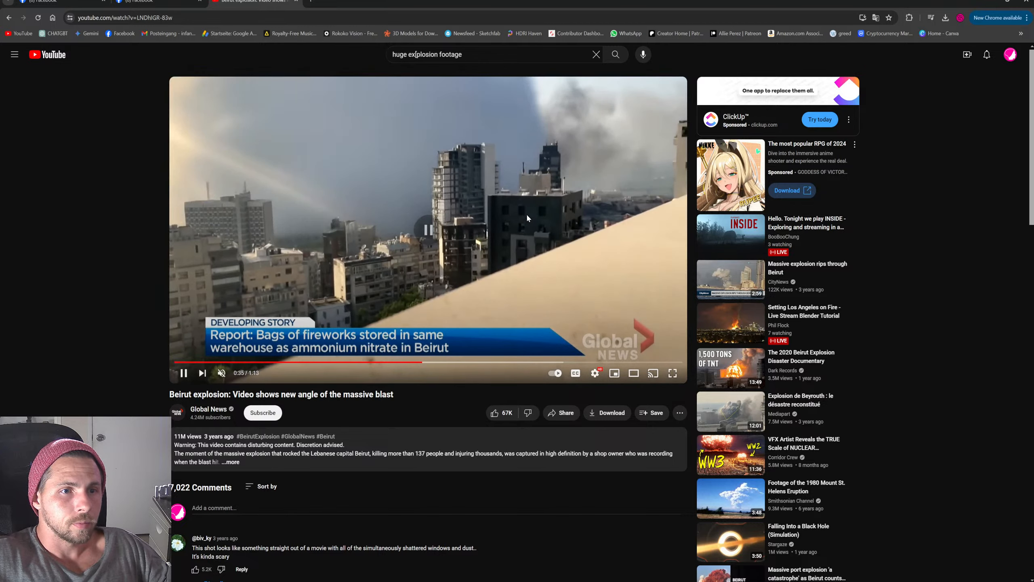
click(501, 180)
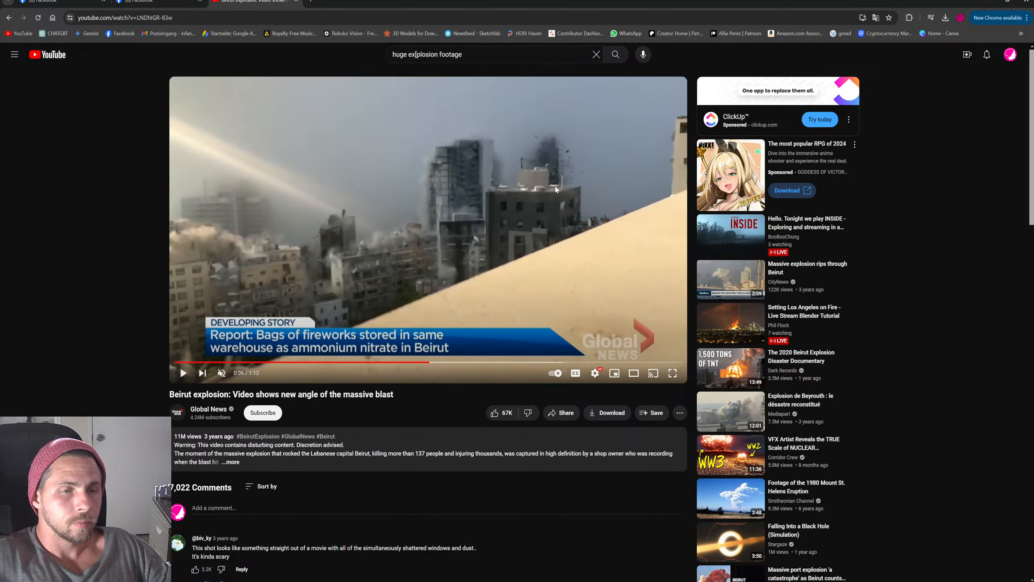
click(543, 181)
click(542, 182)
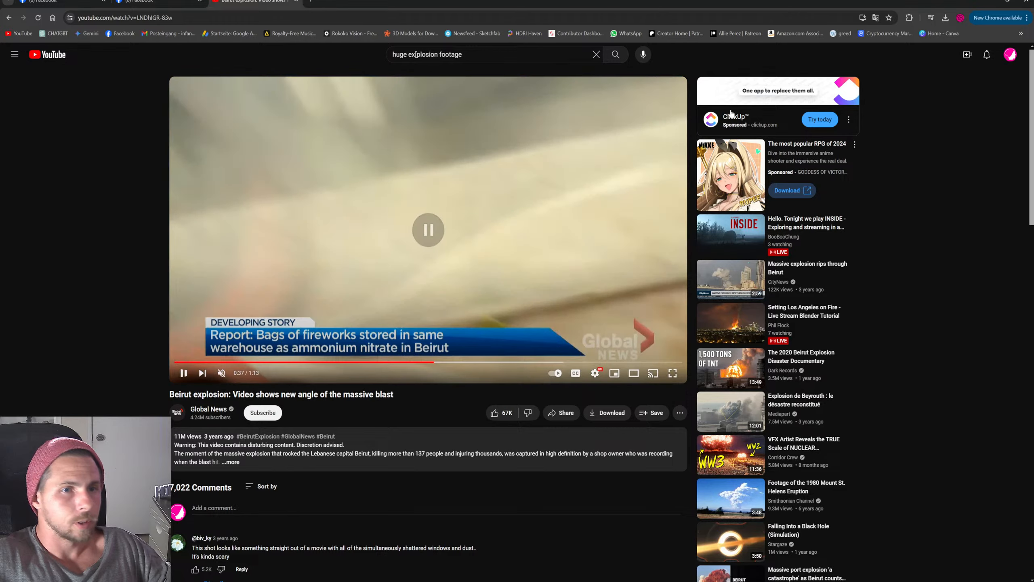
Step: Minimize the browser, check the VDB export progress in EmberGen, and switch to the lynn vfx scene in Blender
click(987, 3)
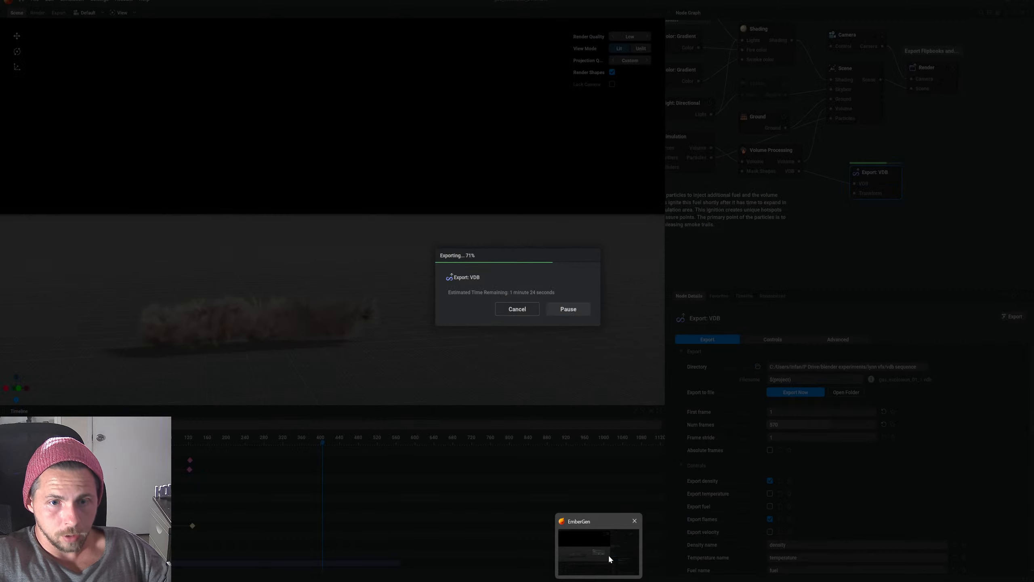
click(608, 554)
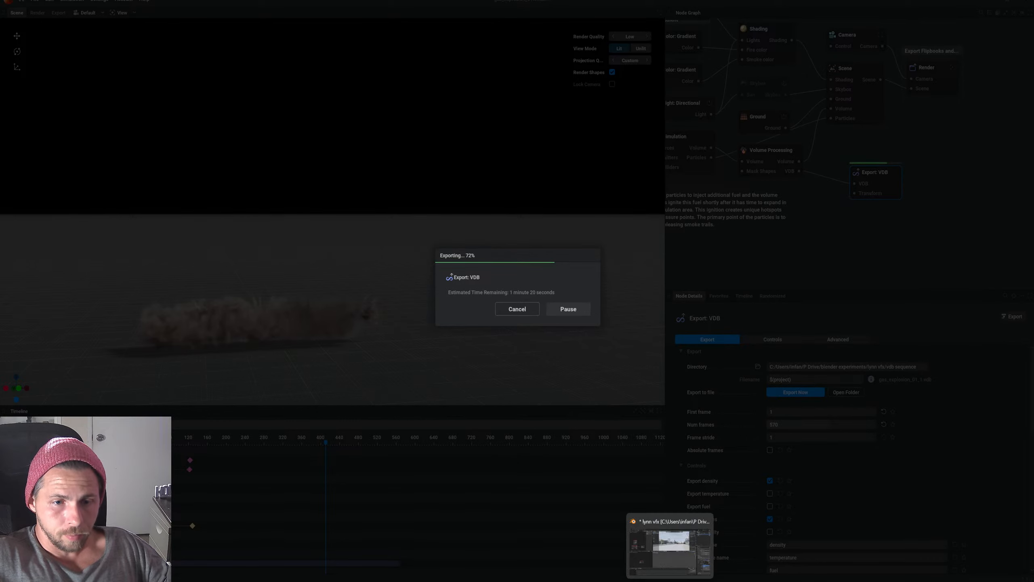
click(663, 549)
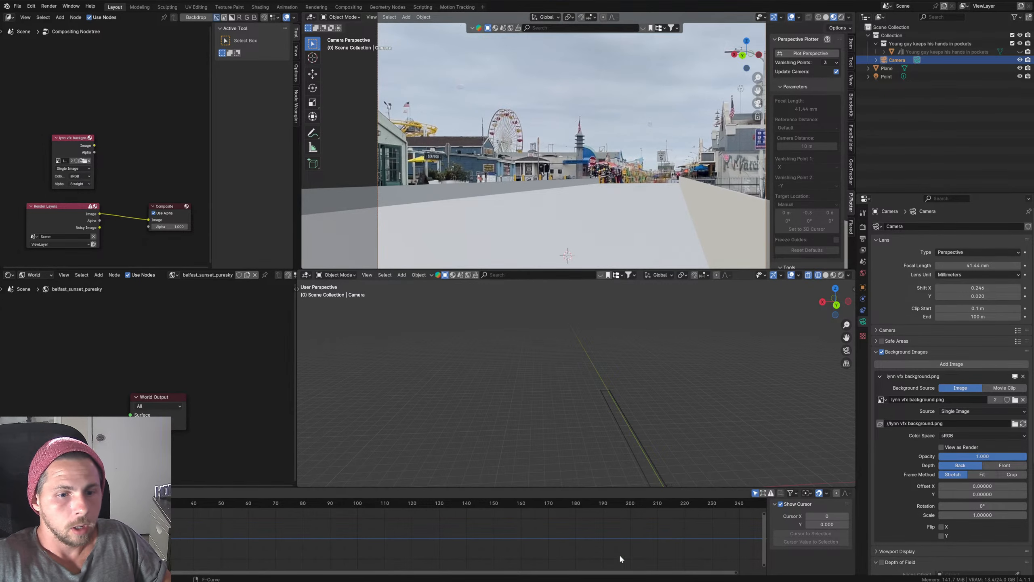
mouse_move(599, 581)
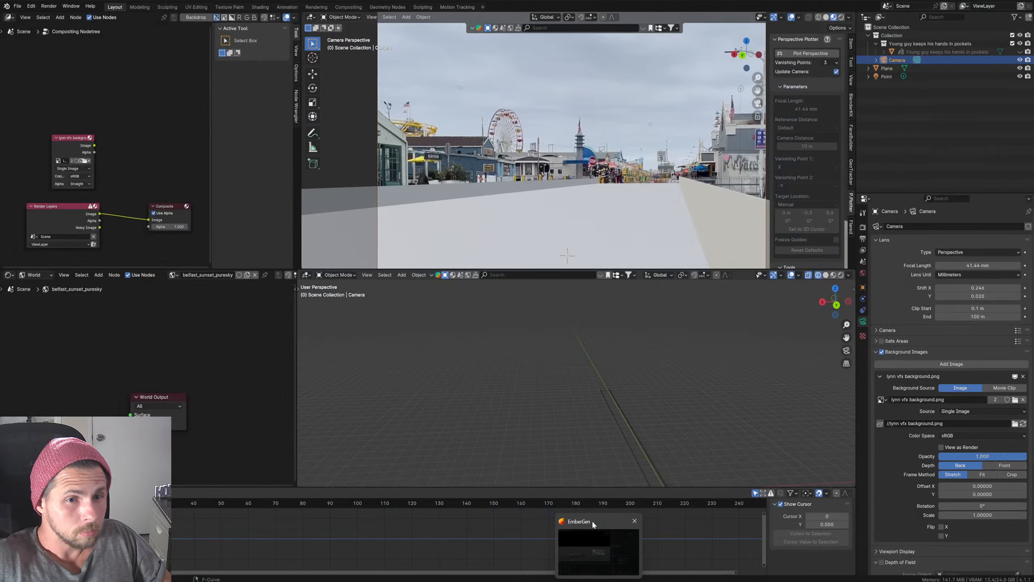
mouse_move(603, 563)
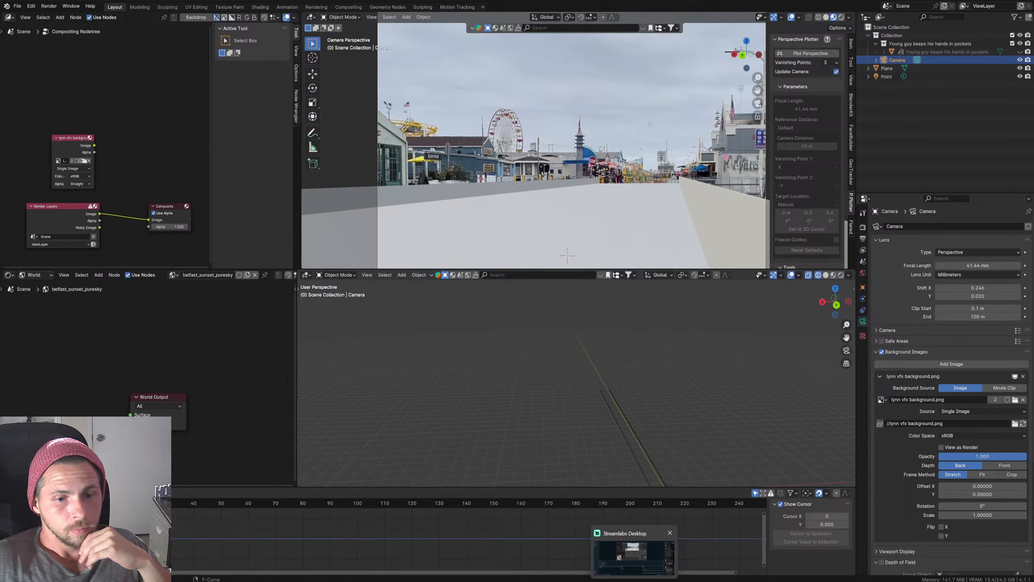
mouse_move(599, 580)
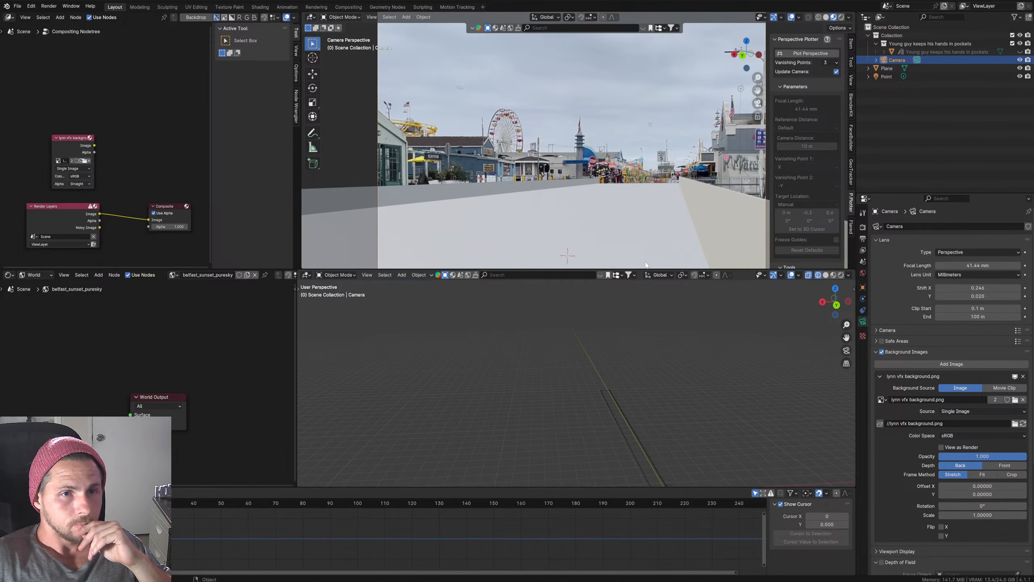
Step: Select the ground plane covering the boardwalk in the lower 3D view
mouse_move(619, 413)
middle_down()
mouse_move(598, 407)
mouse_move(613, 425)
middle_up()
click(600, 416)
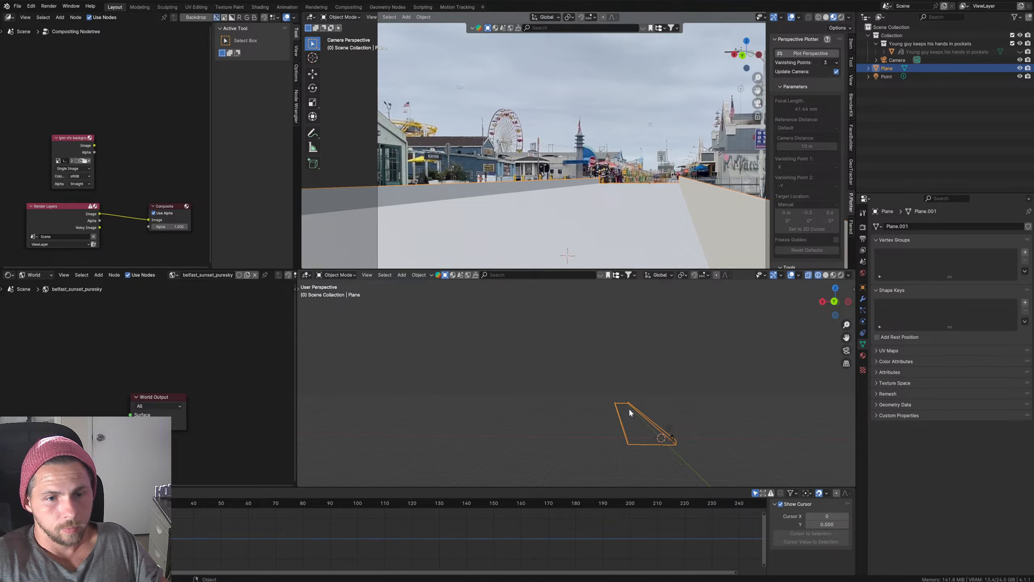
middle_drag(630, 413, 626, 413)
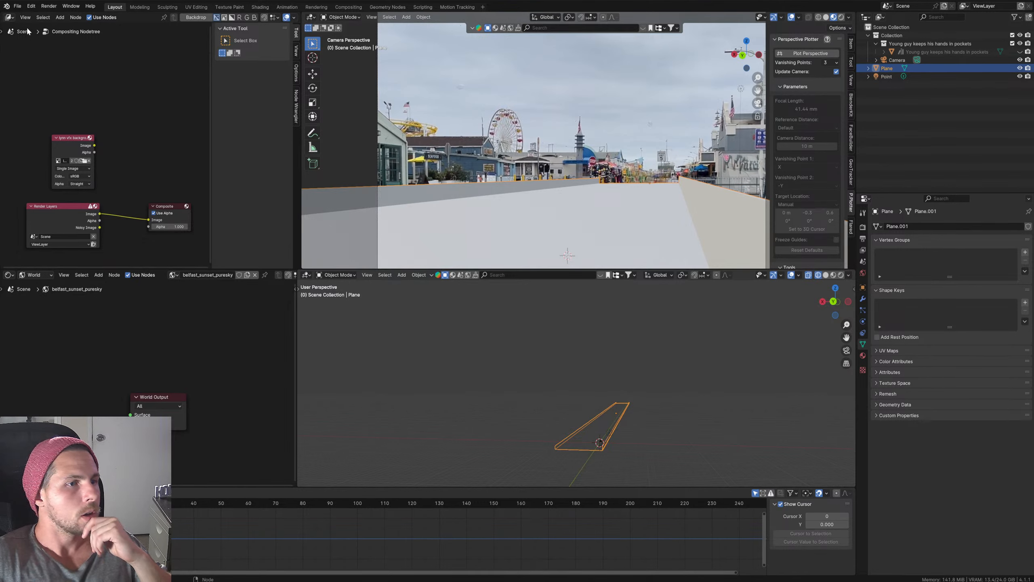
Step: Turn the Compositor area into an Asset Browser, show Poly Haven's outdoor Nature HDRIs, and enlarge their preview thumbnails
click(9, 17)
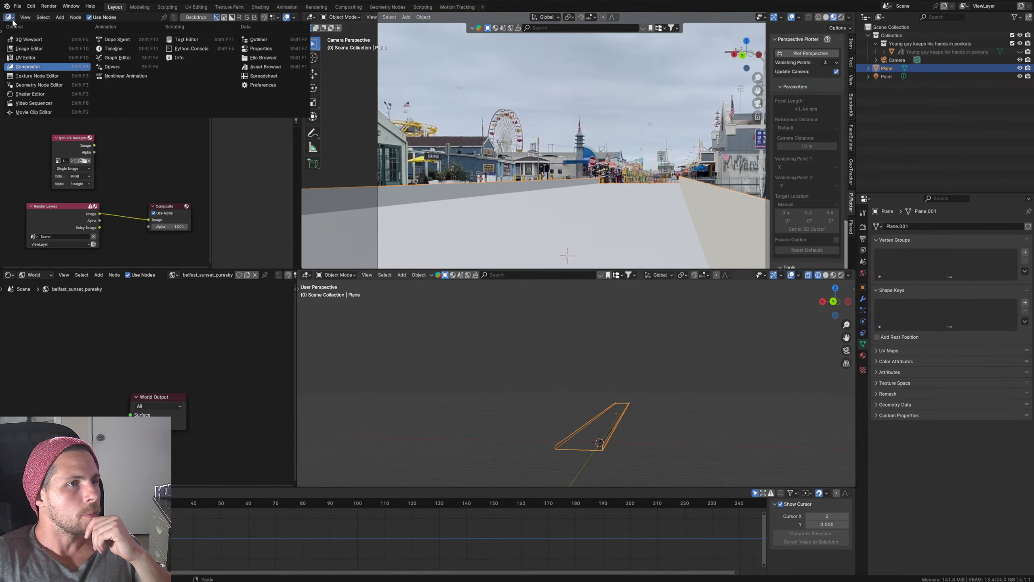
click(266, 67)
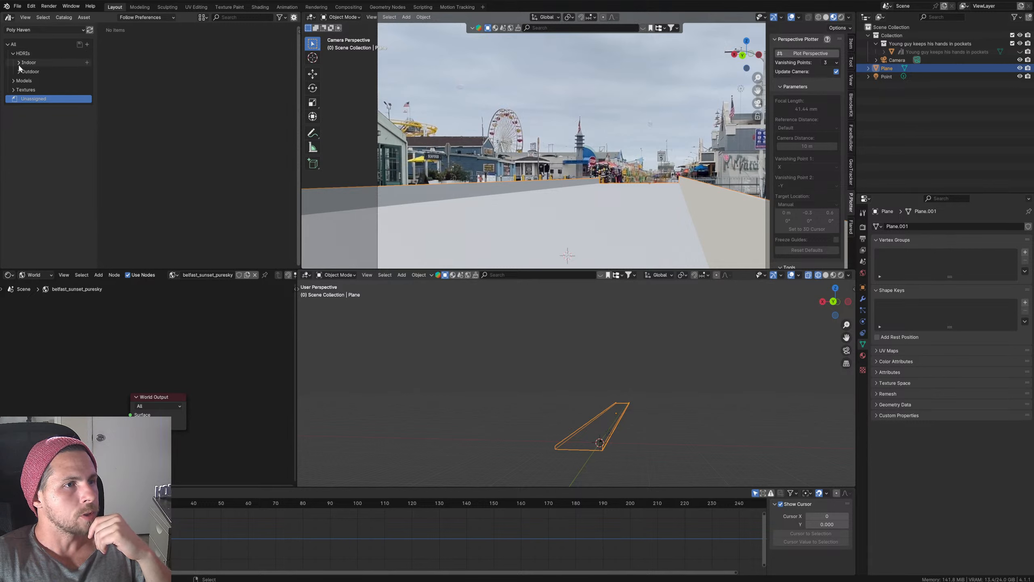
click(18, 71)
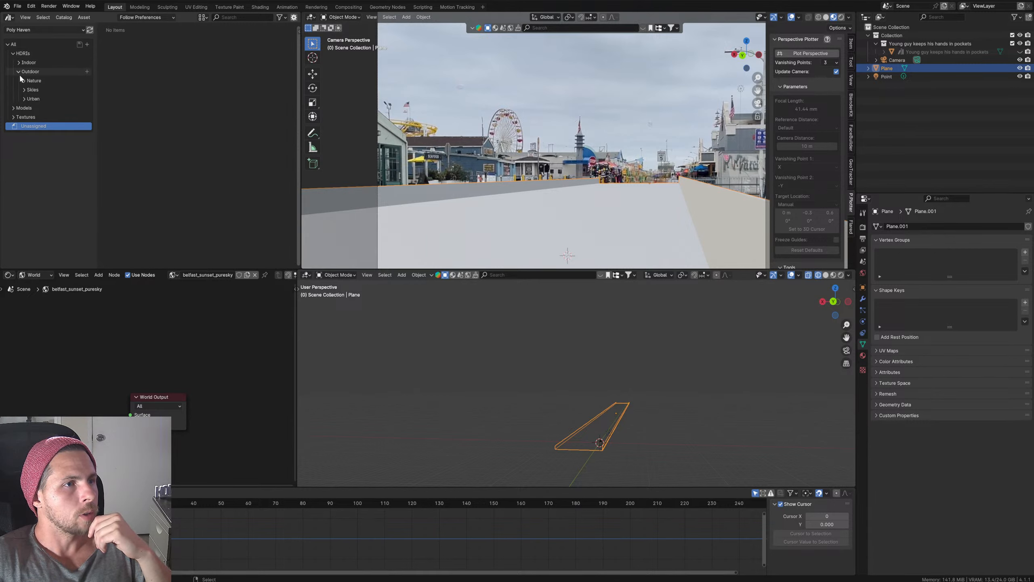
click(21, 80)
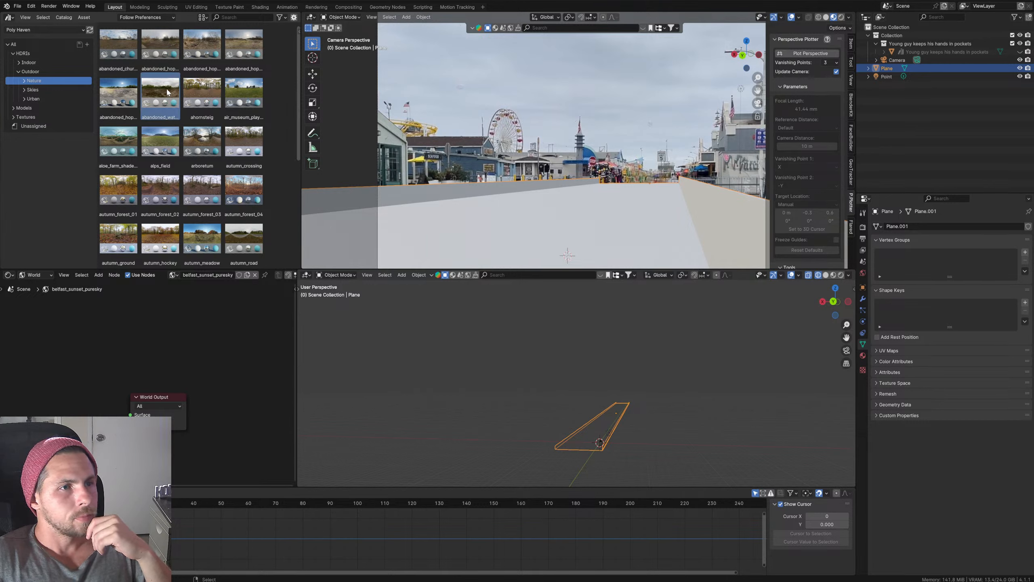
click(203, 17)
click(205, 18)
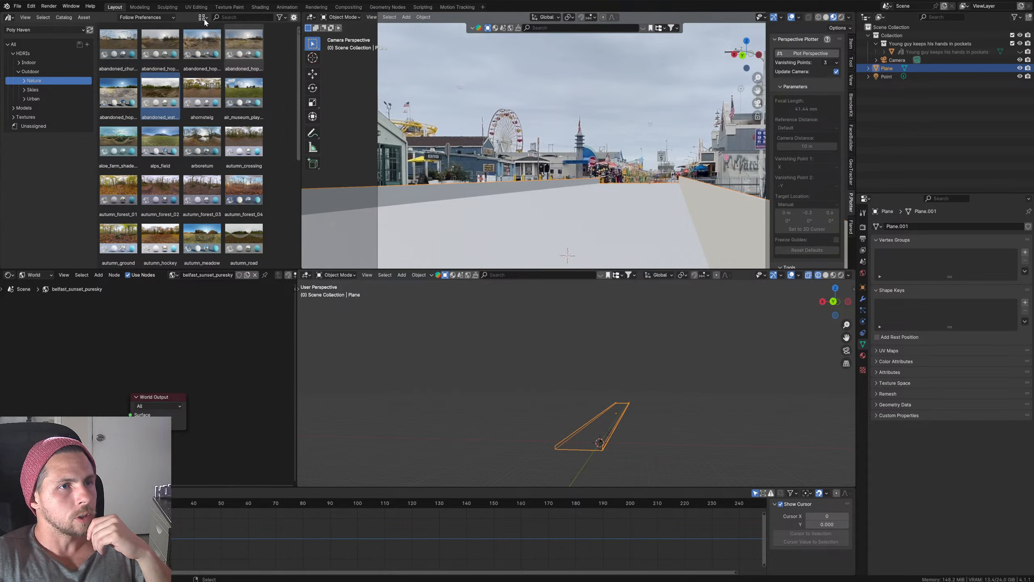
click(206, 18)
drag(219, 32, 285, 32)
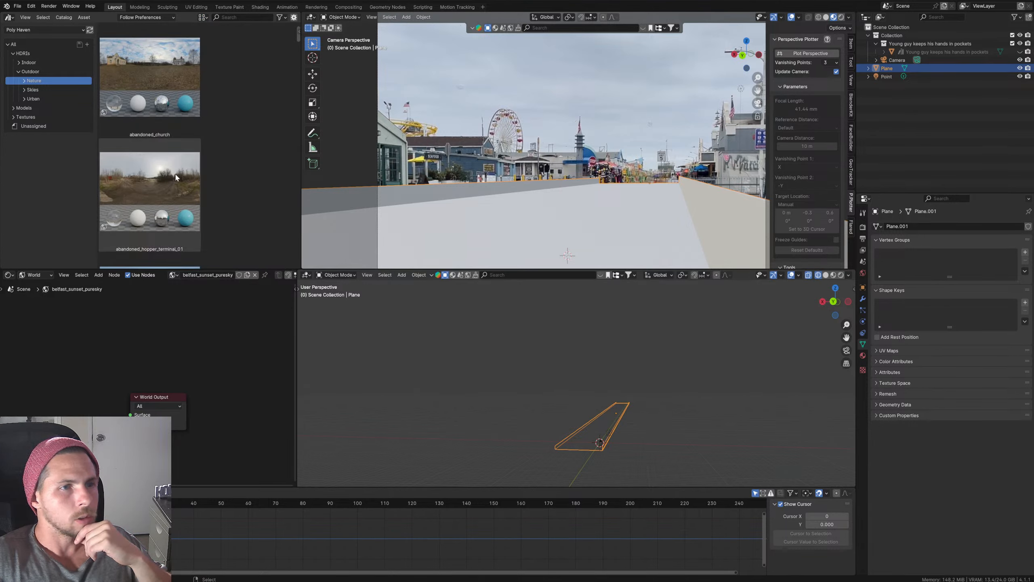
Step: Browse the Nature HDRIs for an overcast sky and apply abandoned_waterworks as the scene's world
scroll(161, 78, down, 6)
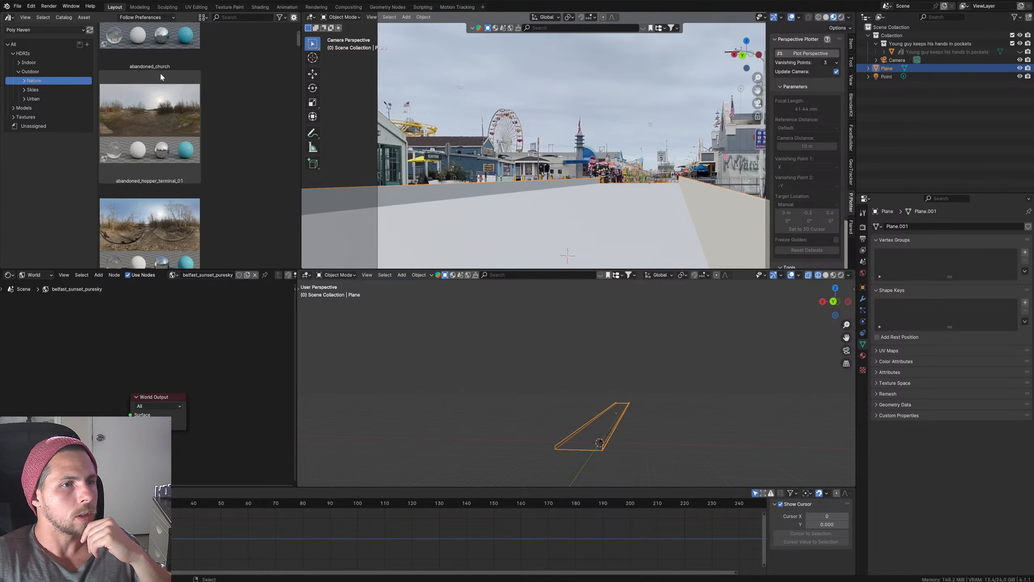
scroll(174, 139, down, 2)
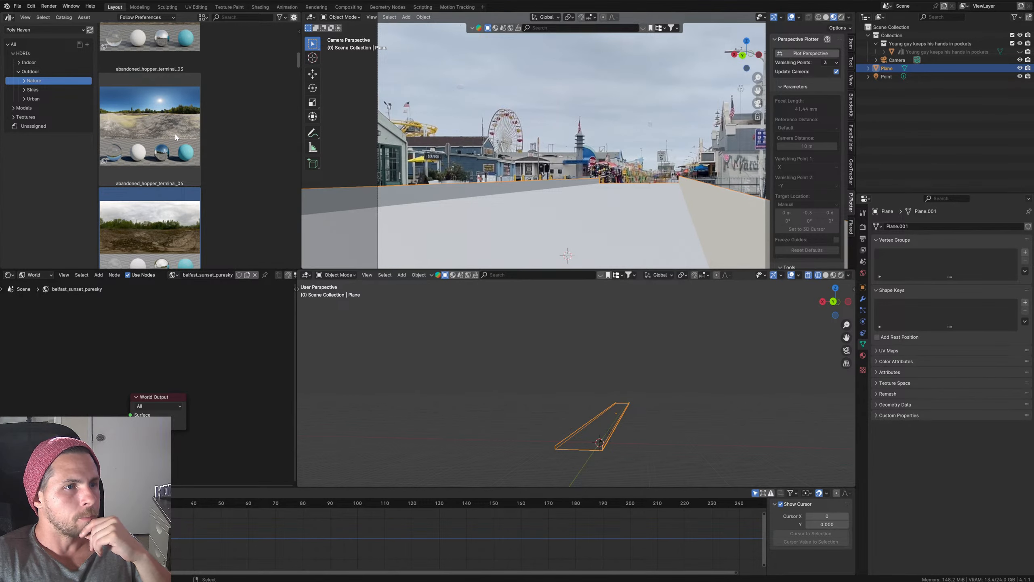
scroll(175, 137, down, 2)
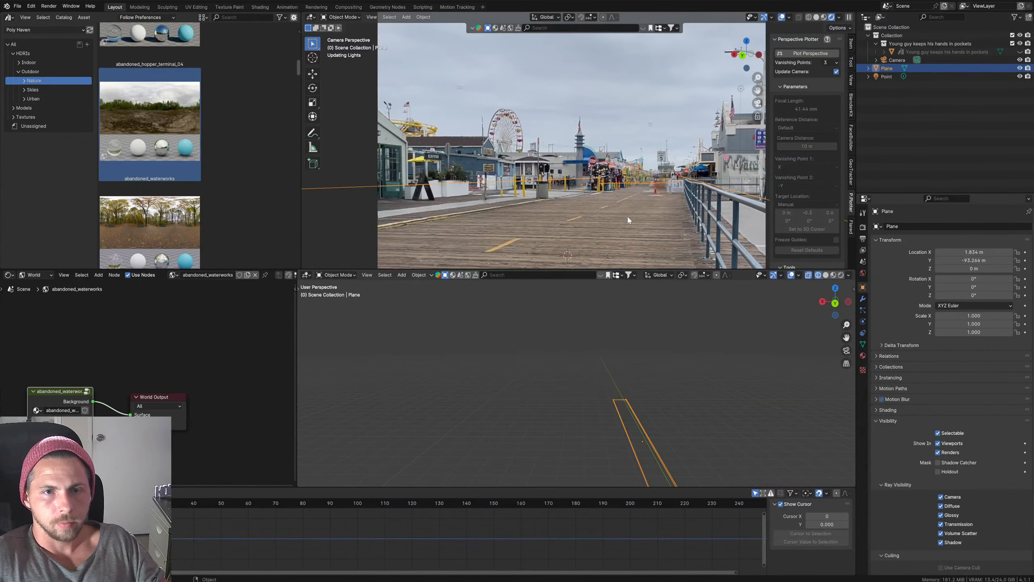
Step: Undo the last change, delete the scene's point light, and select the ground plane
key(ctrl+z)
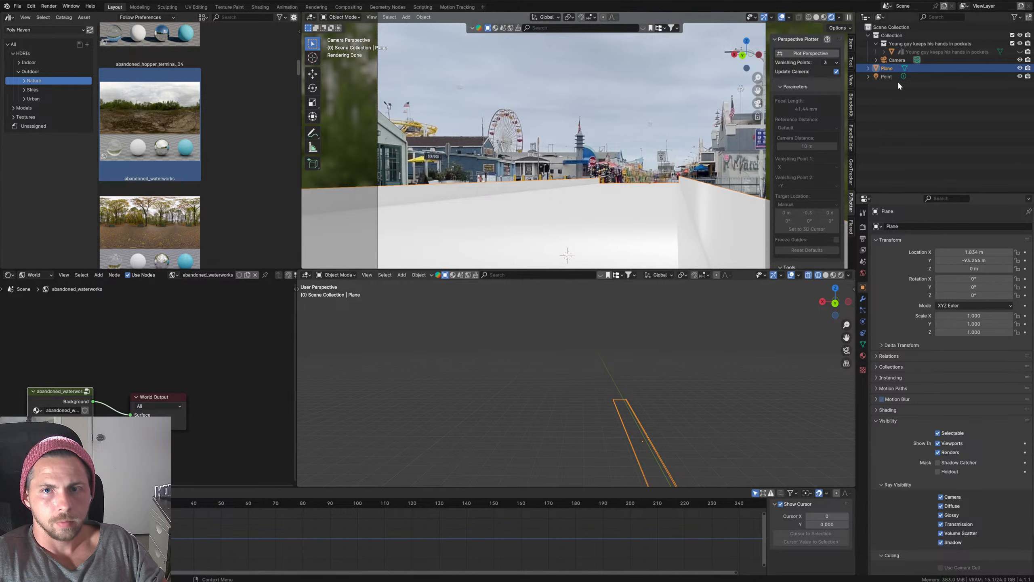
click(888, 77)
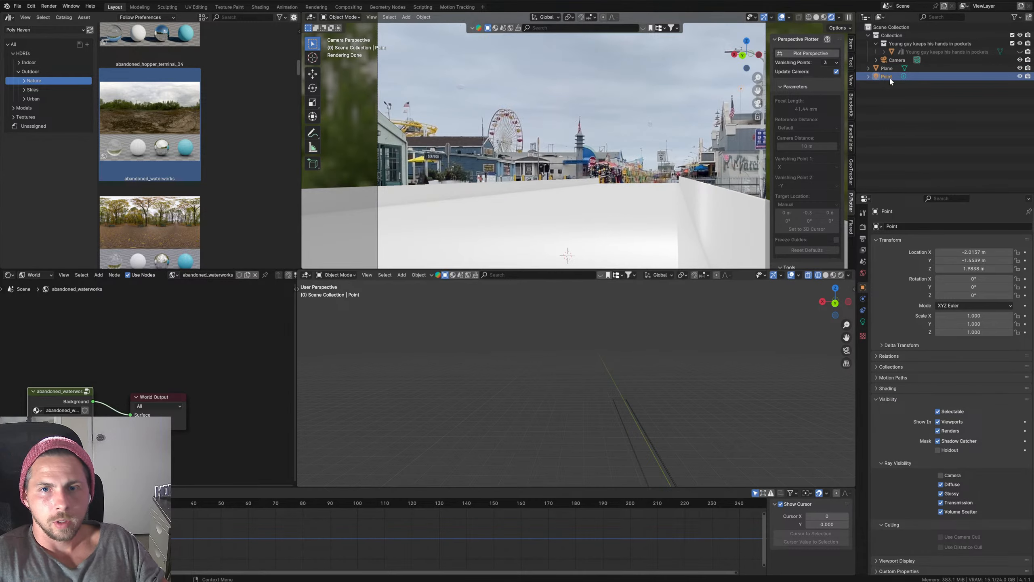
key(x)
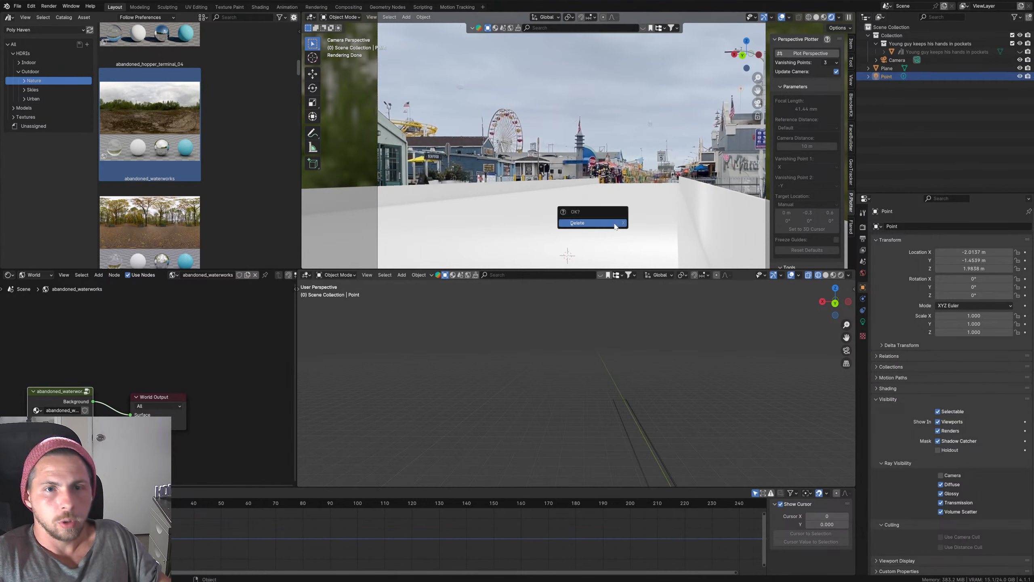
click(616, 223)
click(718, 199)
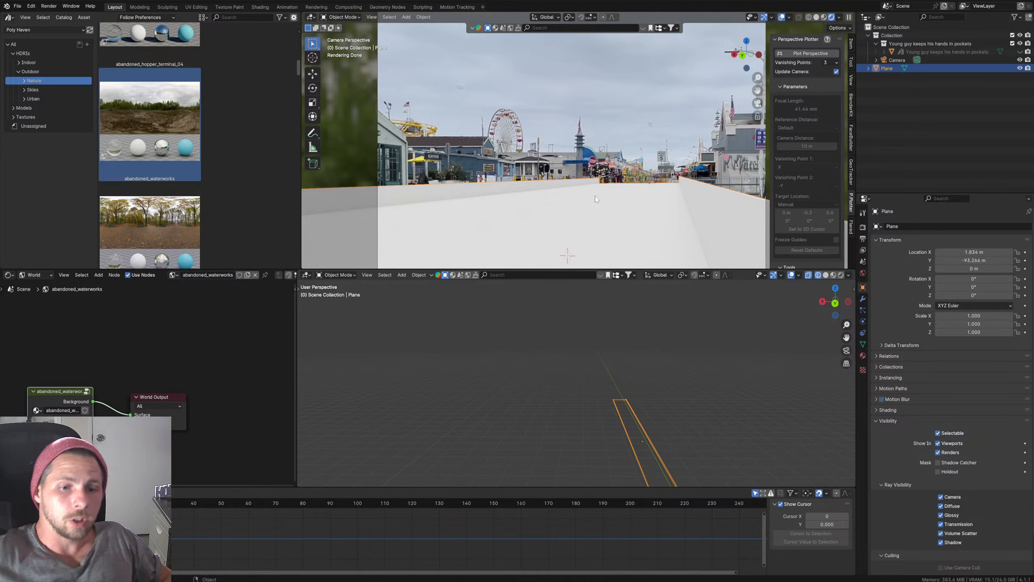
scroll(680, 457, down, 4)
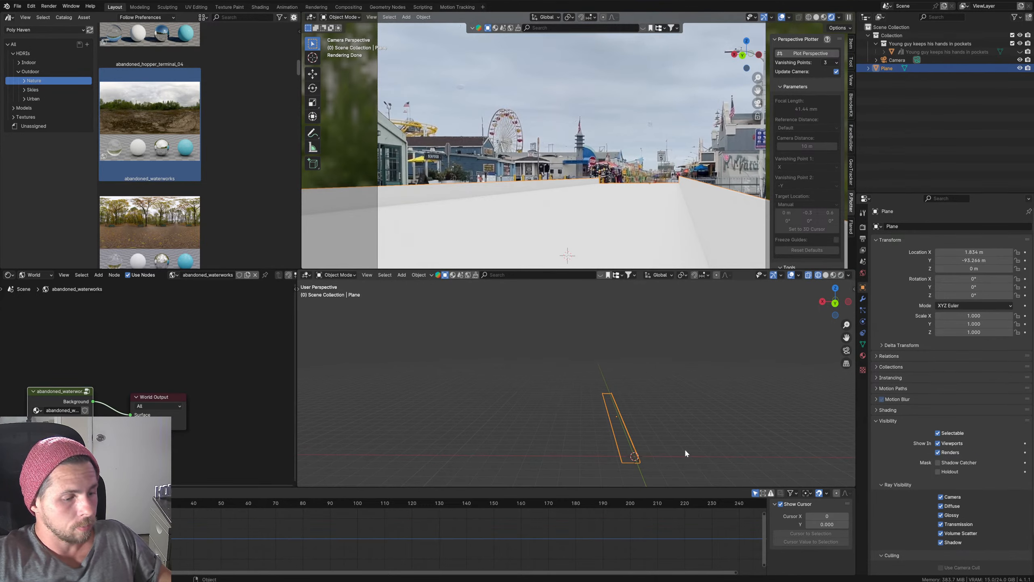
shift+middle_drag(685, 448, 624, 422)
scroll(612, 409, up, 5)
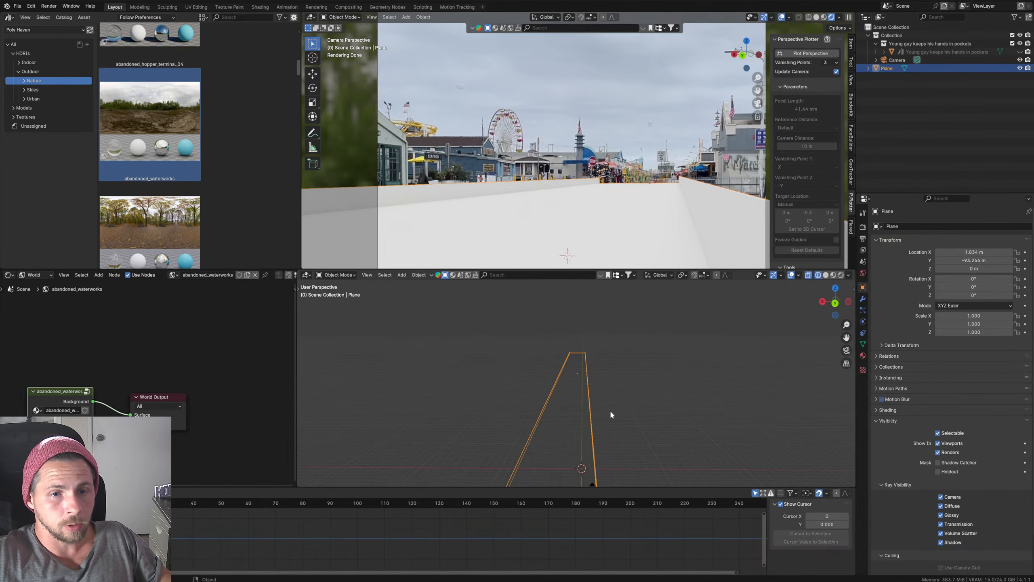
middle_drag(603, 406, 602, 402)
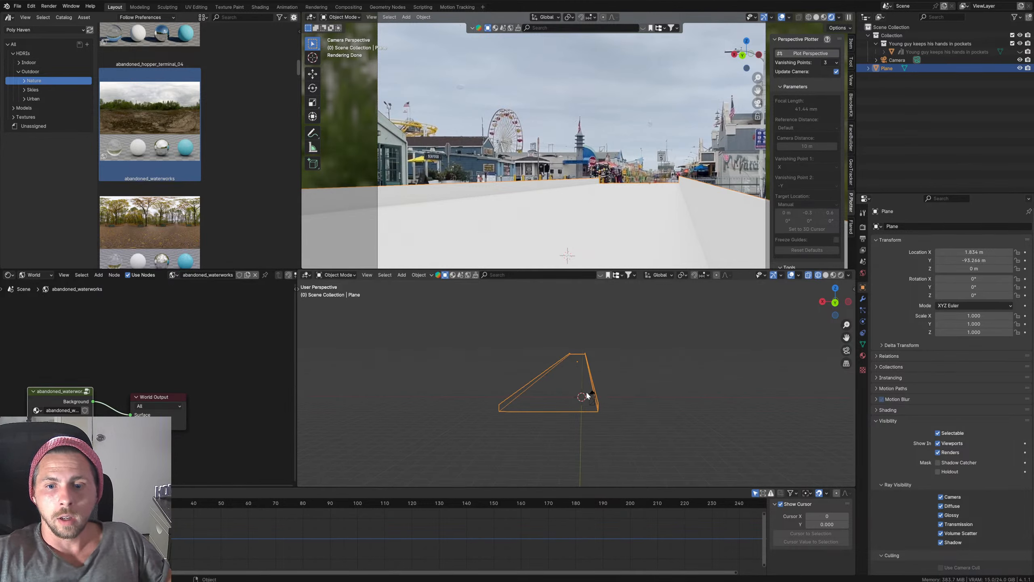
scroll(561, 392, up, 4)
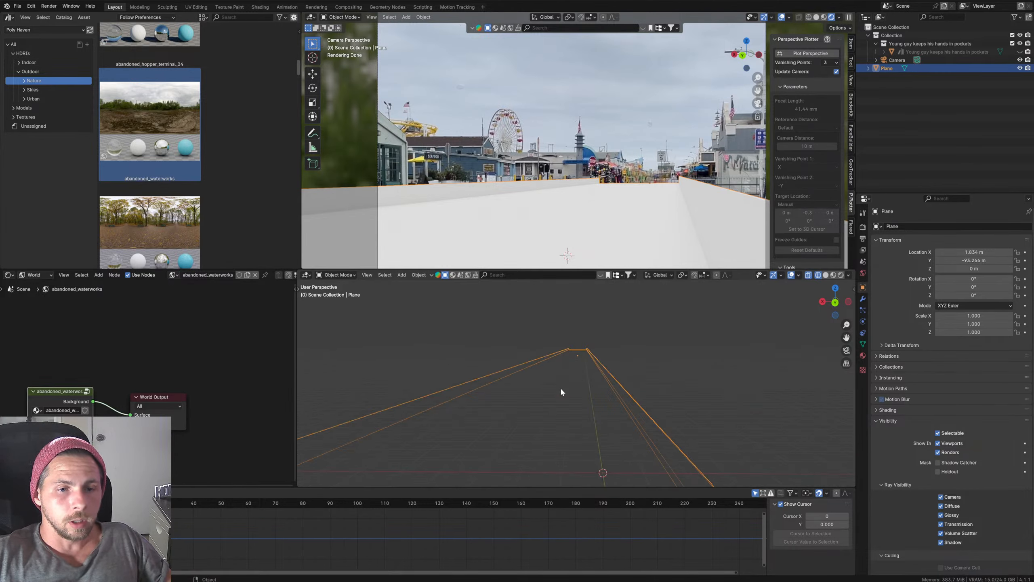
scroll(562, 391, down, 5)
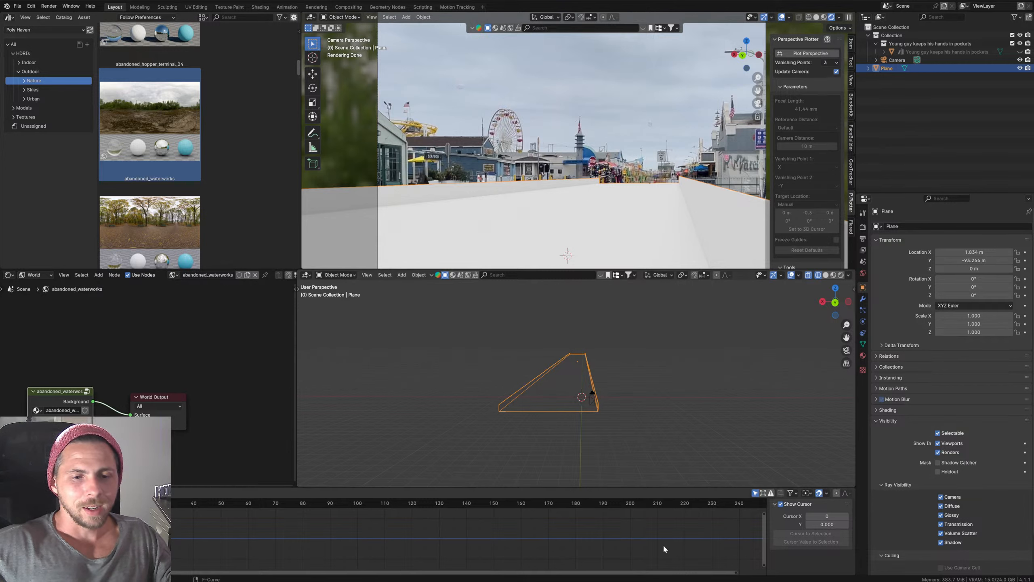
Step: Switch to EmberGen and examine the gas explosion's smoke plume from another angle
mouse_move(678, 550)
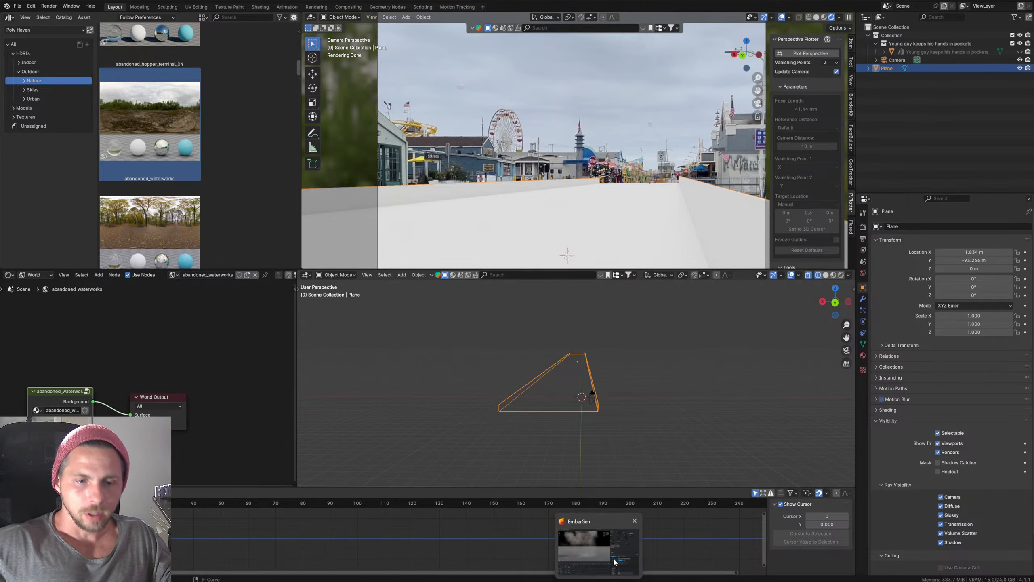
click(613, 554)
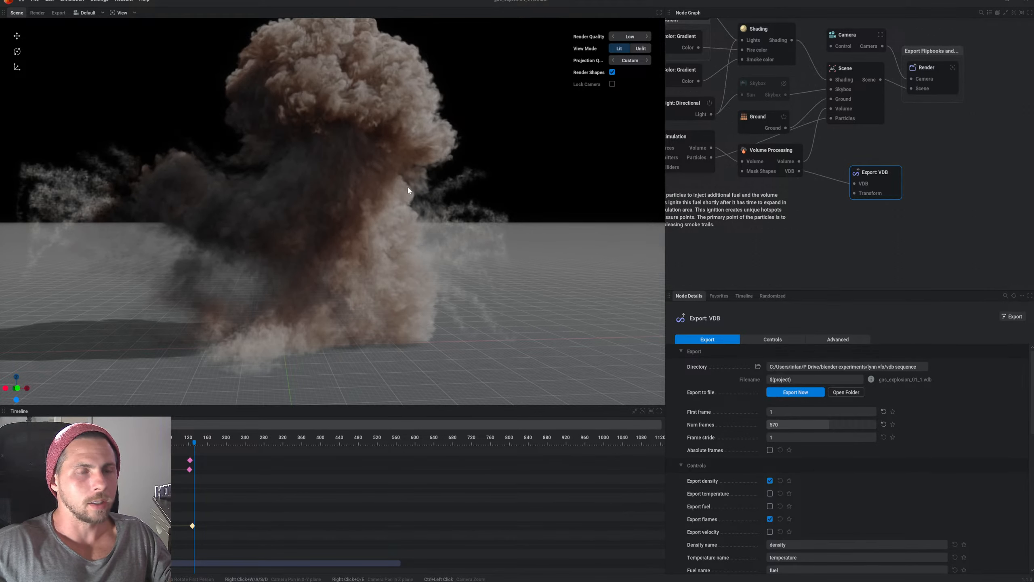
drag(340, 209, 250, 167)
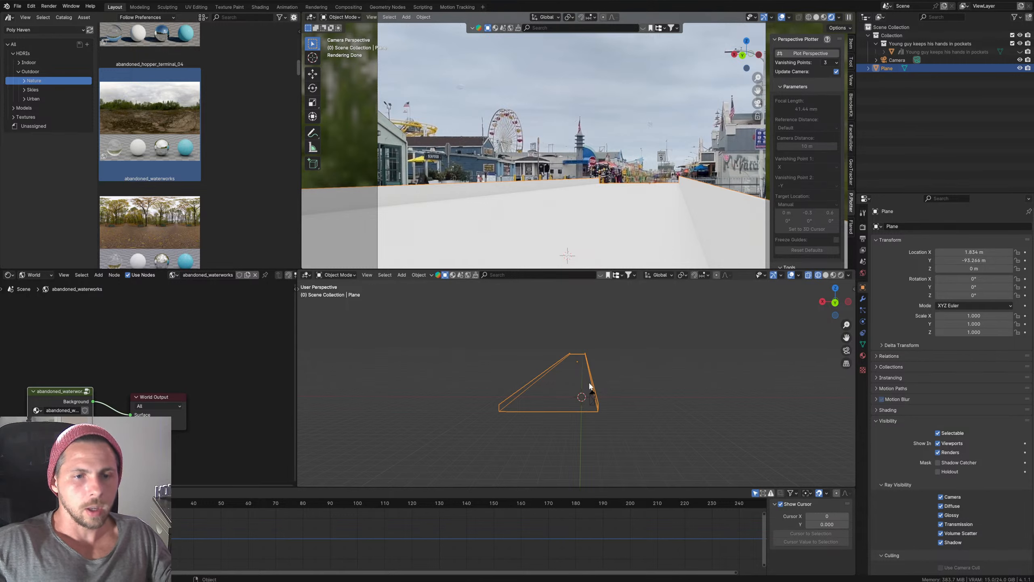
Step: Return to Blender, place the 3D cursor at the far end of the ground plane, and save the file
scroll(586, 369, up, 5)
scroll(584, 369, down, 7)
middle_drag(582, 370, 579, 369)
scroll(579, 368, up, 1)
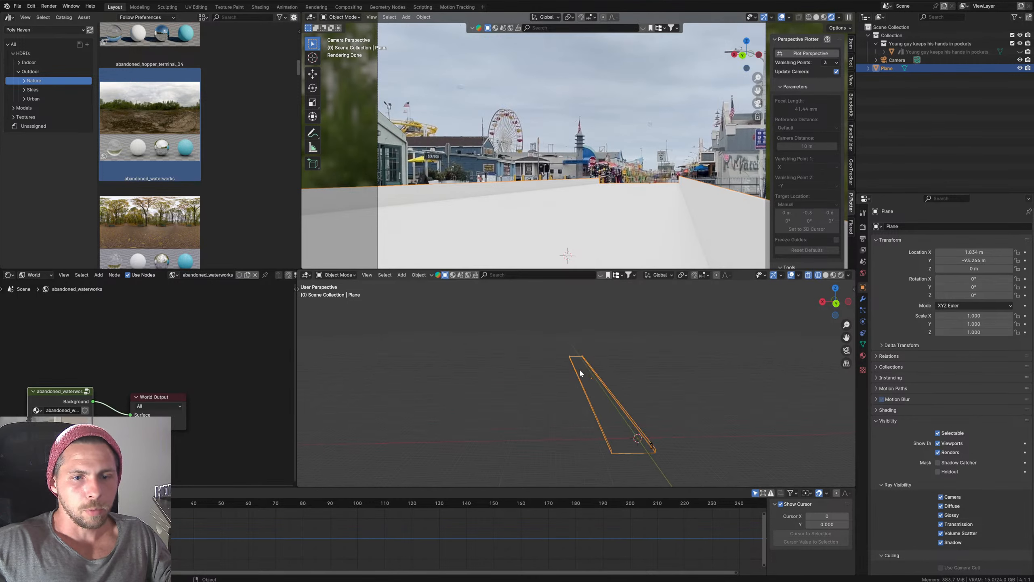
shift+right_click(572, 358)
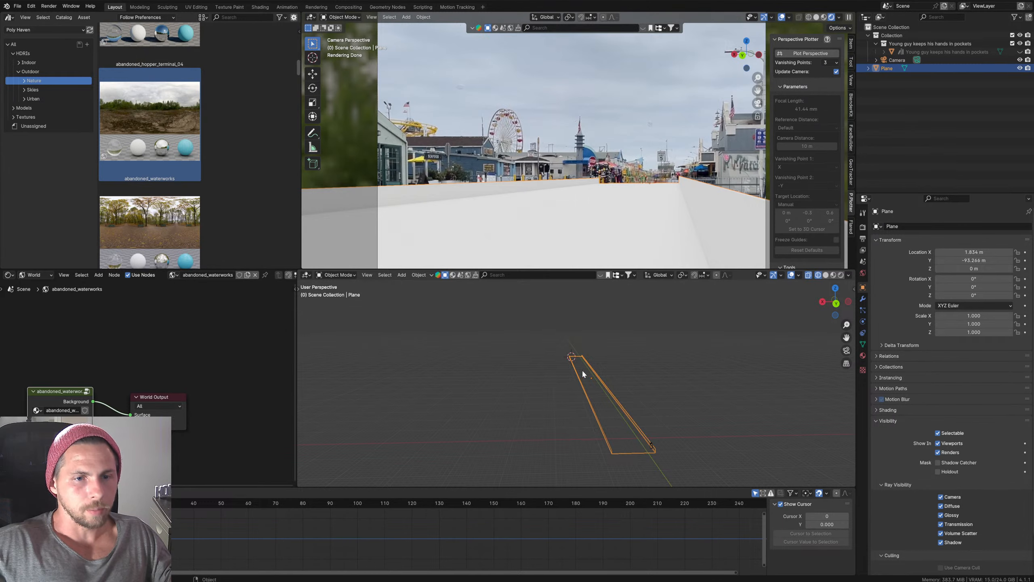
middle_drag(583, 374, 620, 384)
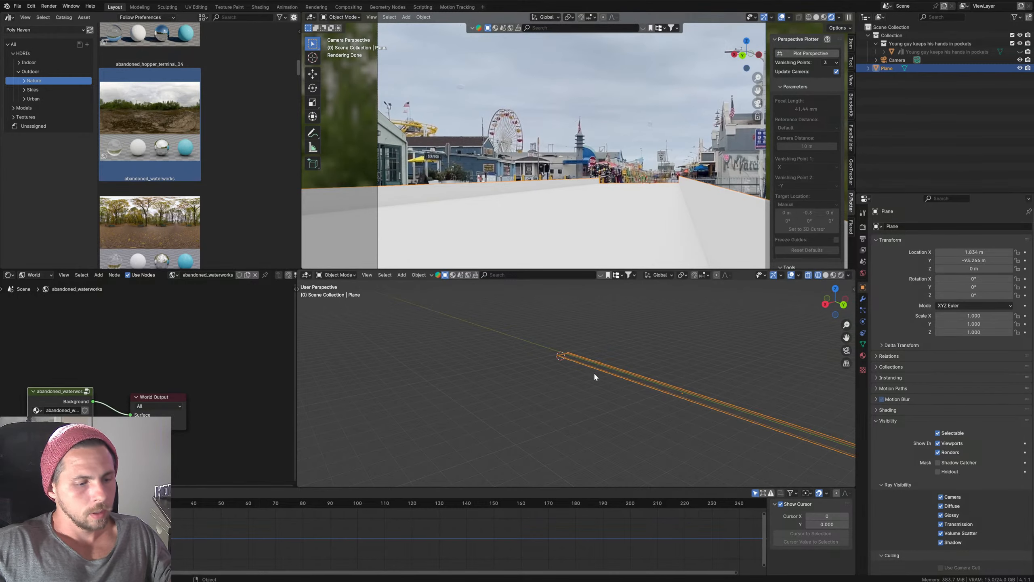
key(ctrl+s)
Step: Import the complete gas_explosion_01 OpenVDB sequence from the vdb sequence folder as a volume, with the files sorted by name
key(shift+a)
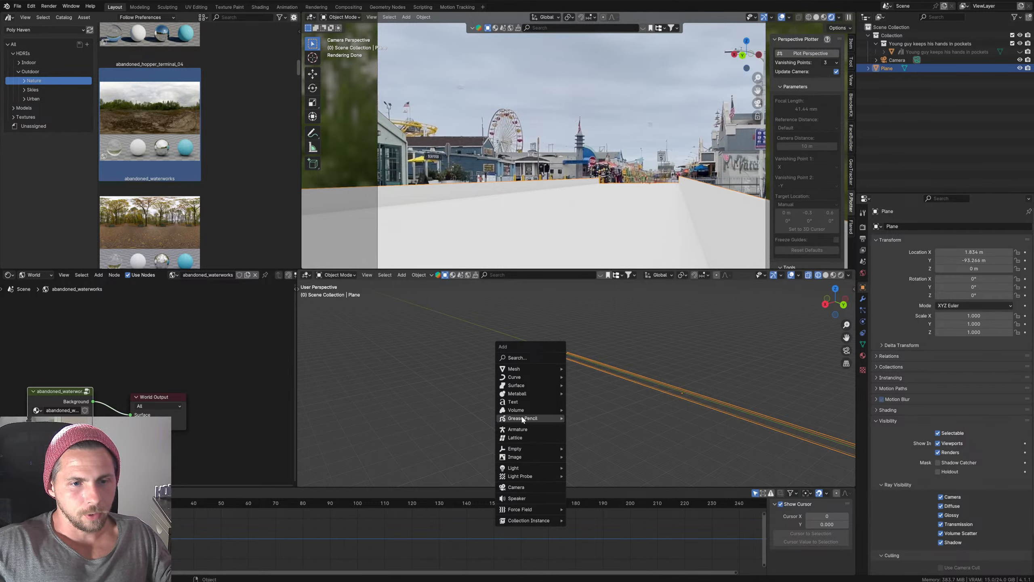
mouse_move(529, 410)
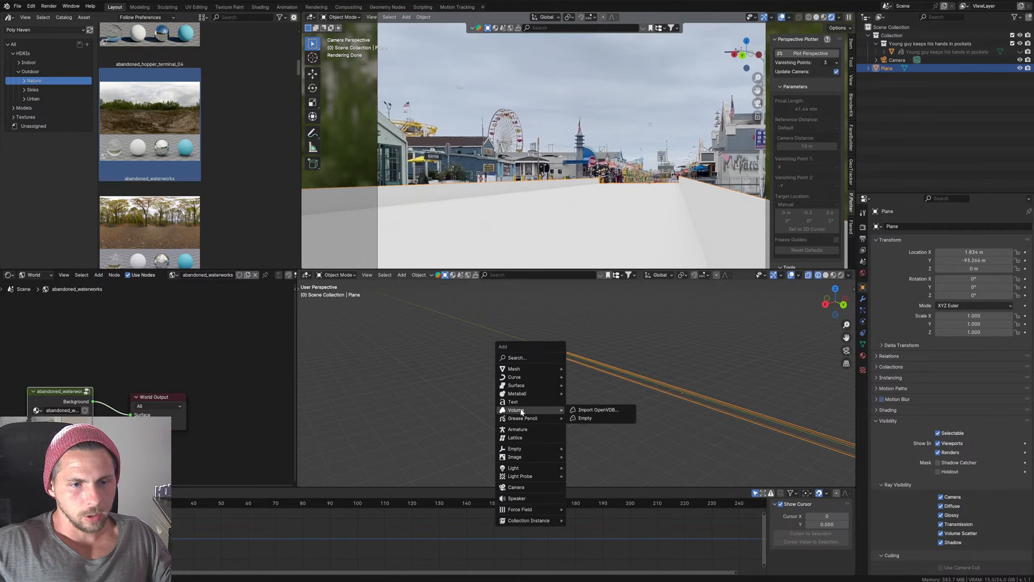
click(602, 410)
click(423, 204)
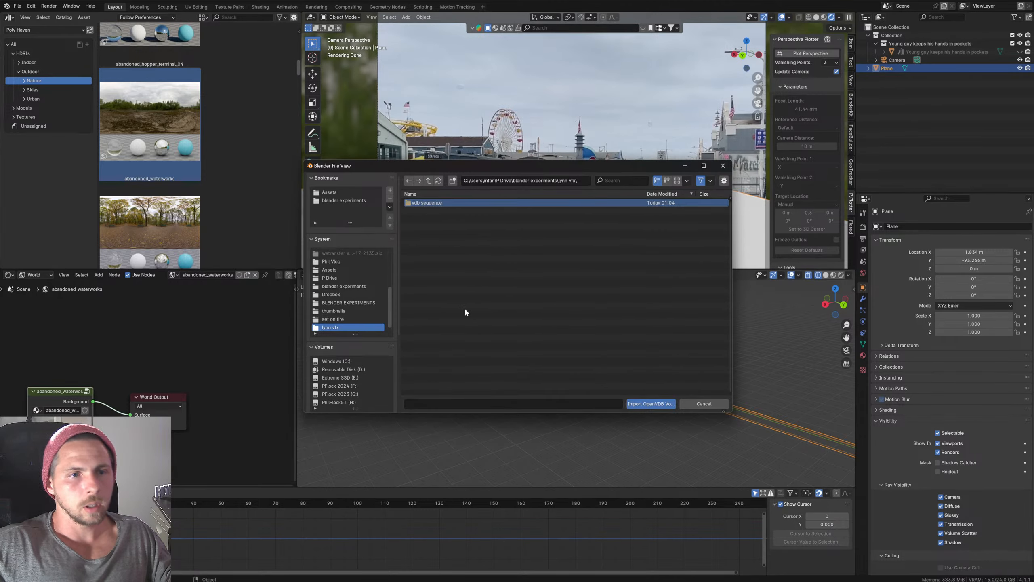
double_click(433, 204)
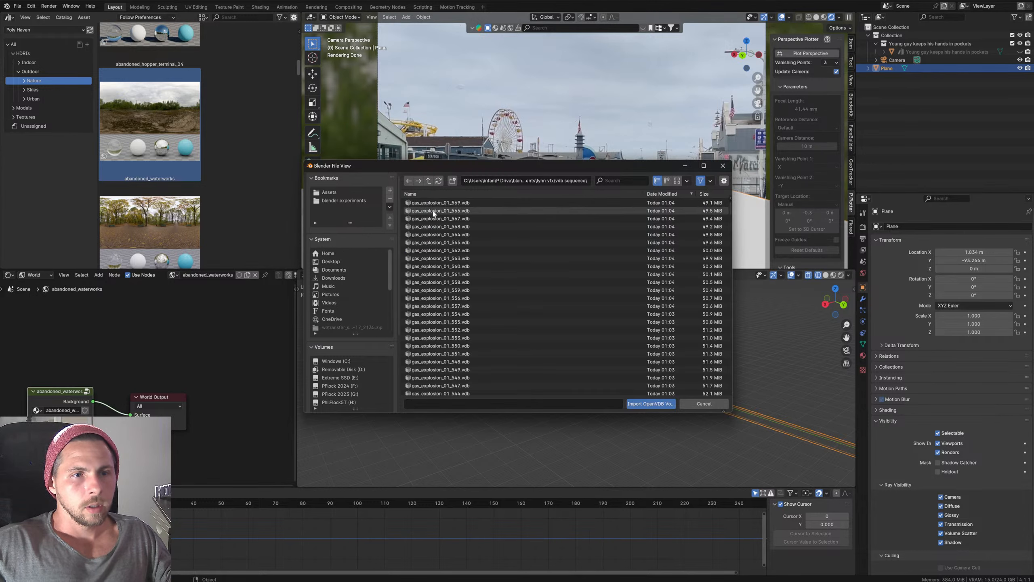
click(439, 191)
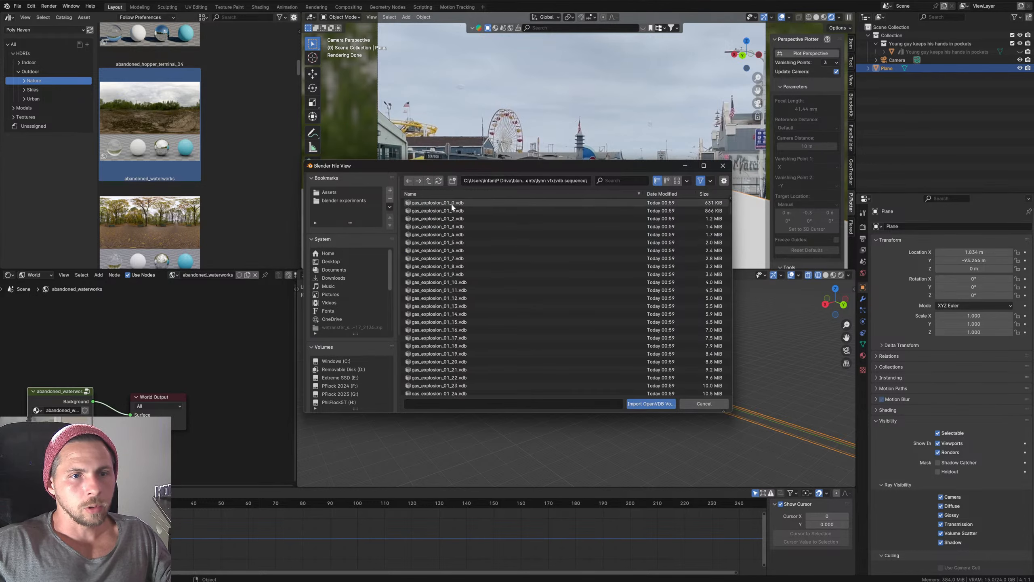
click(472, 202)
key(a)
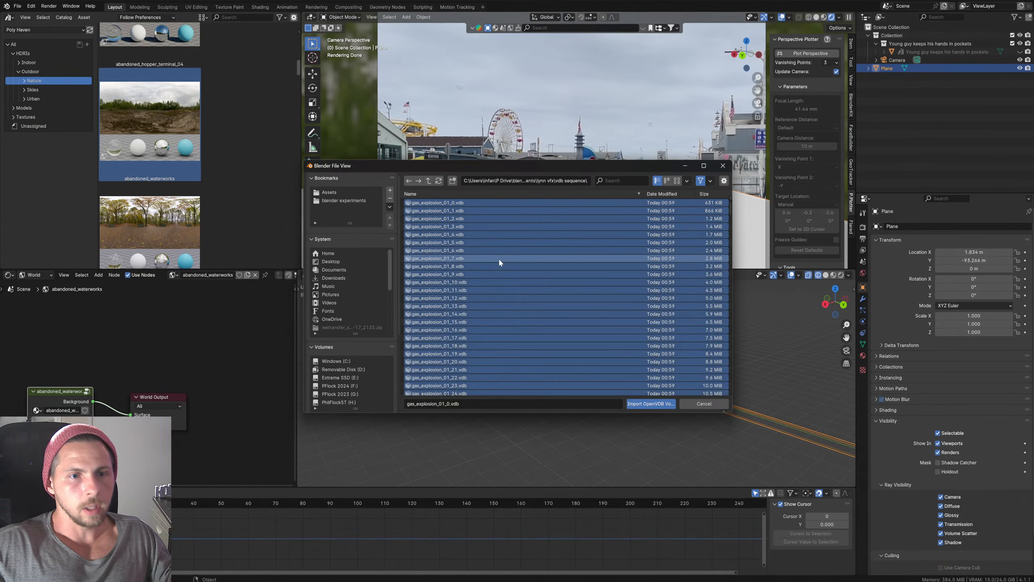
click(651, 403)
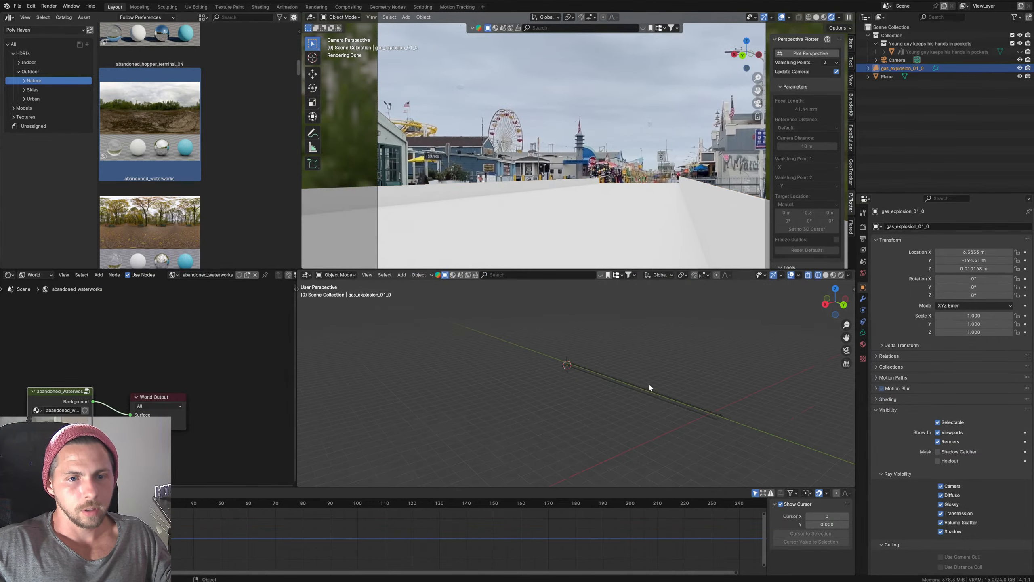
Step: Show the lower 3D view in solid shading and play the explosion sequence, stopping at frame 49
middle_drag(649, 384, 604, 369)
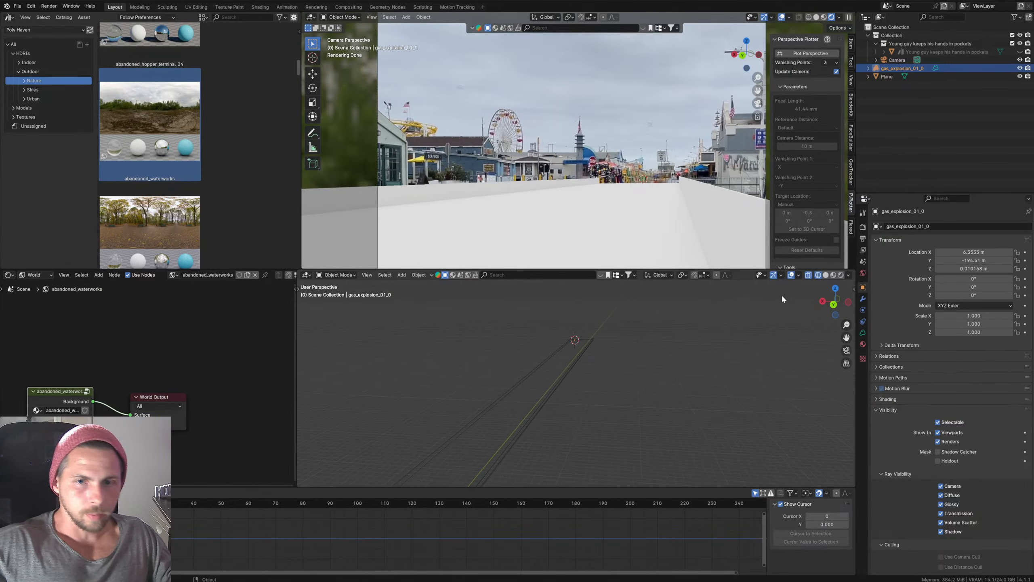
click(826, 275)
key(space)
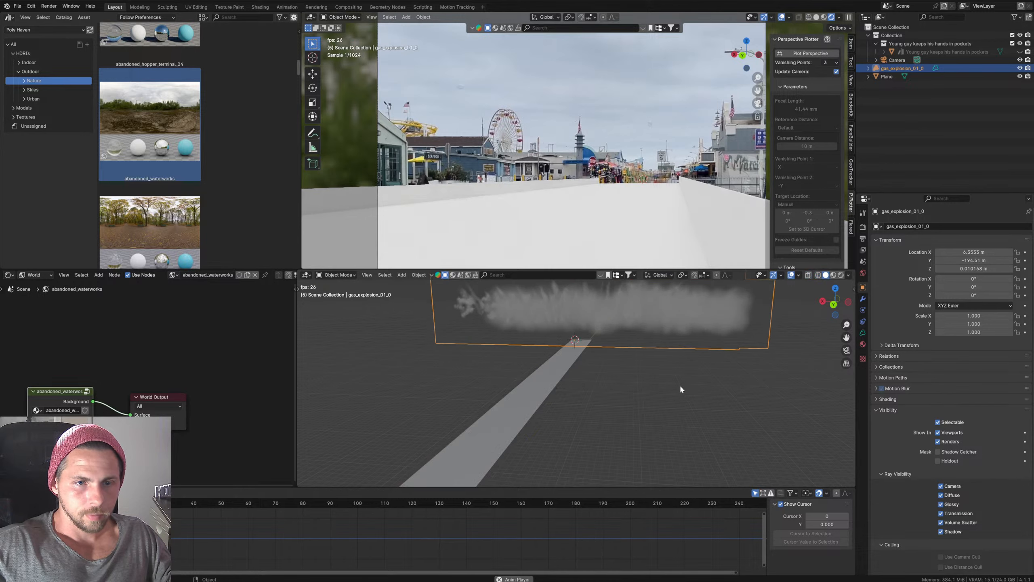
scroll(671, 379, down, 3)
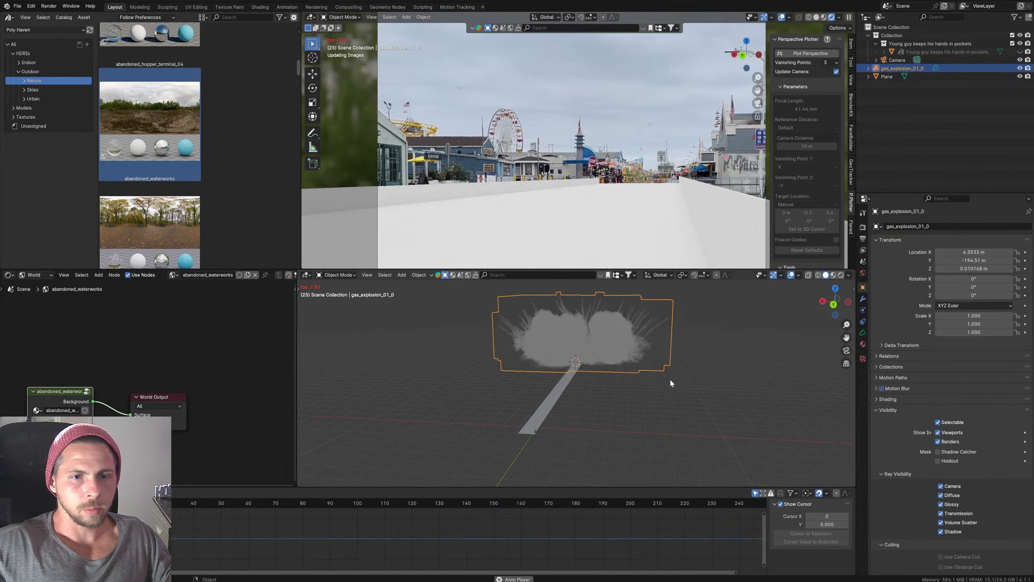
scroll(670, 379, down, 2)
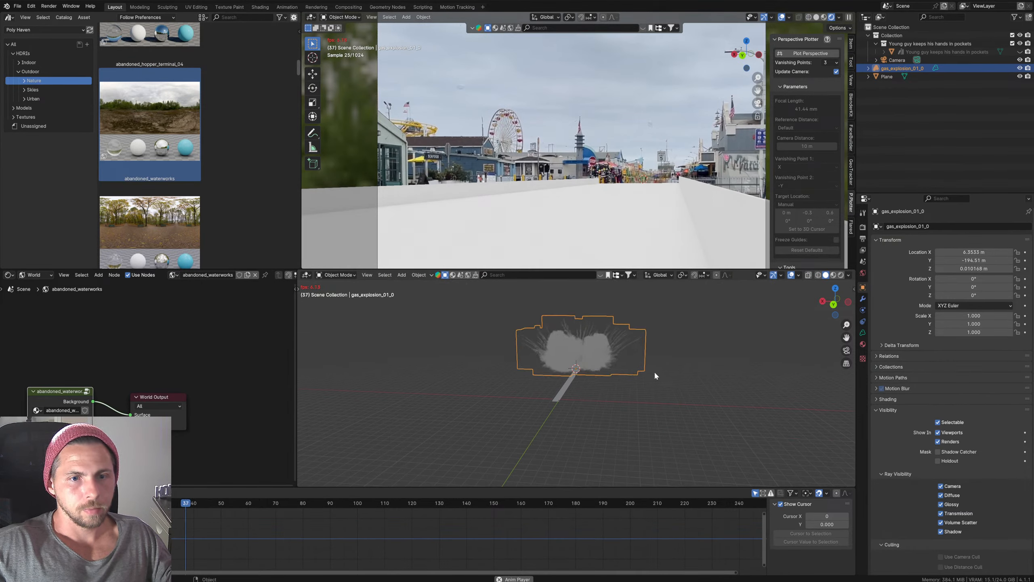
key(space)
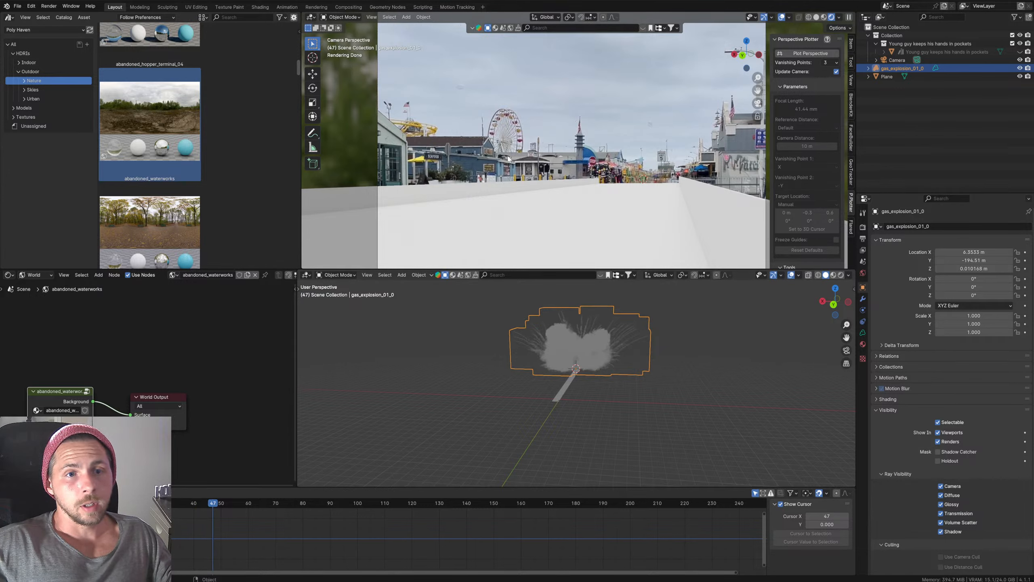
key(Right)
key(Right)
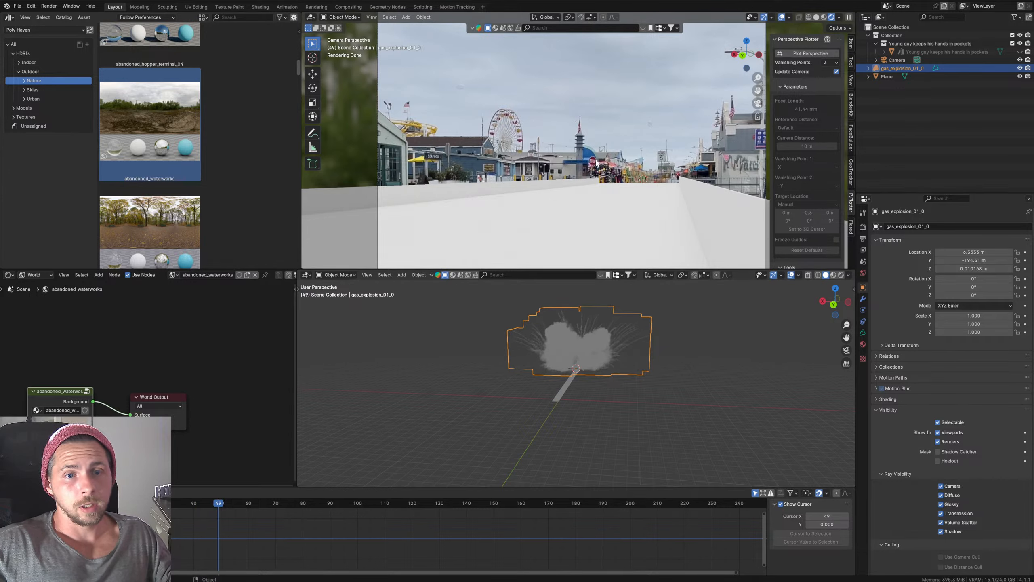
Step: Show the camera view in solid shading and raise the camera's clip end to 973 m
click(817, 17)
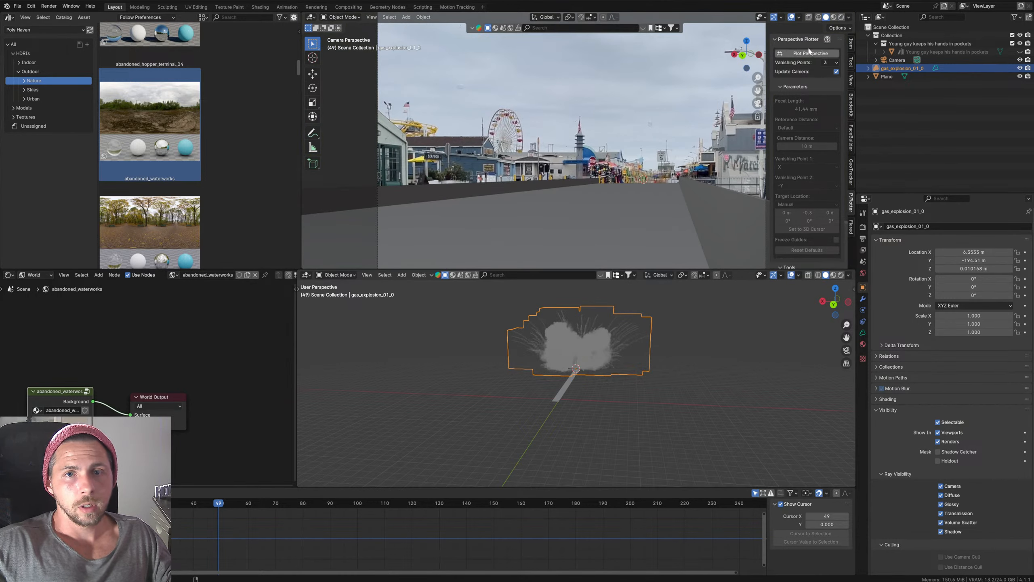
click(852, 82)
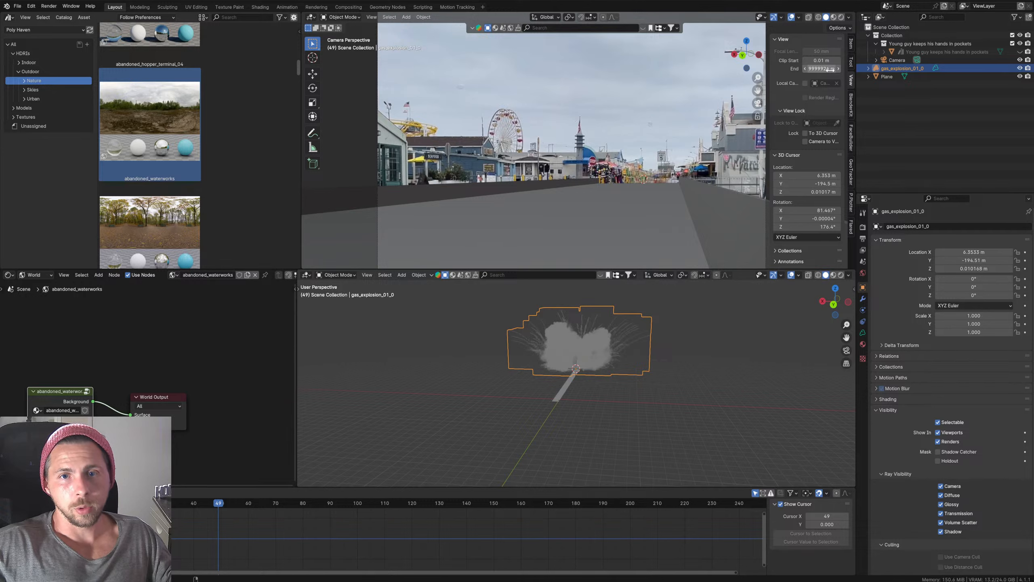
click(899, 60)
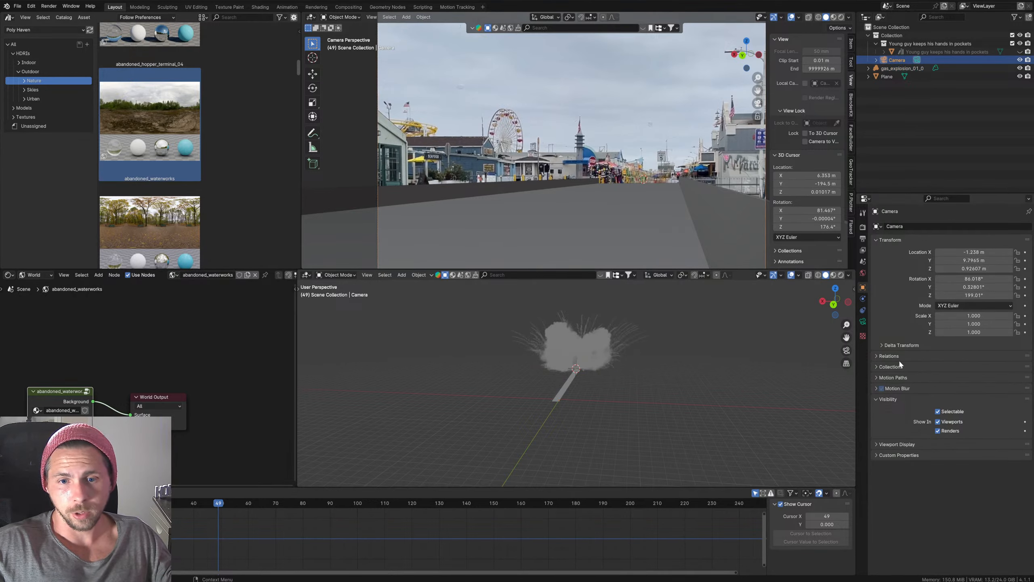
click(863, 321)
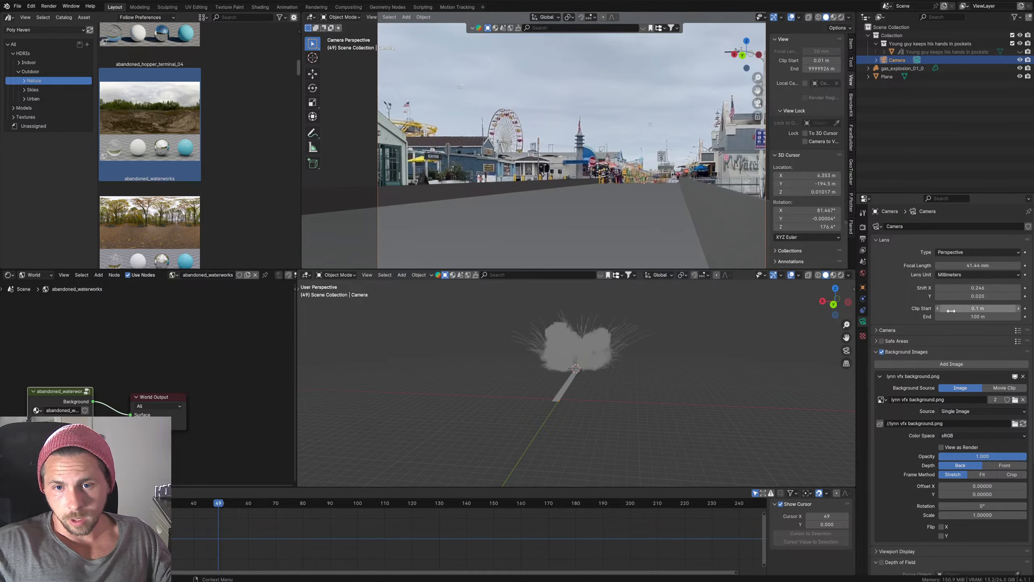
drag(978, 318, 1020, 317)
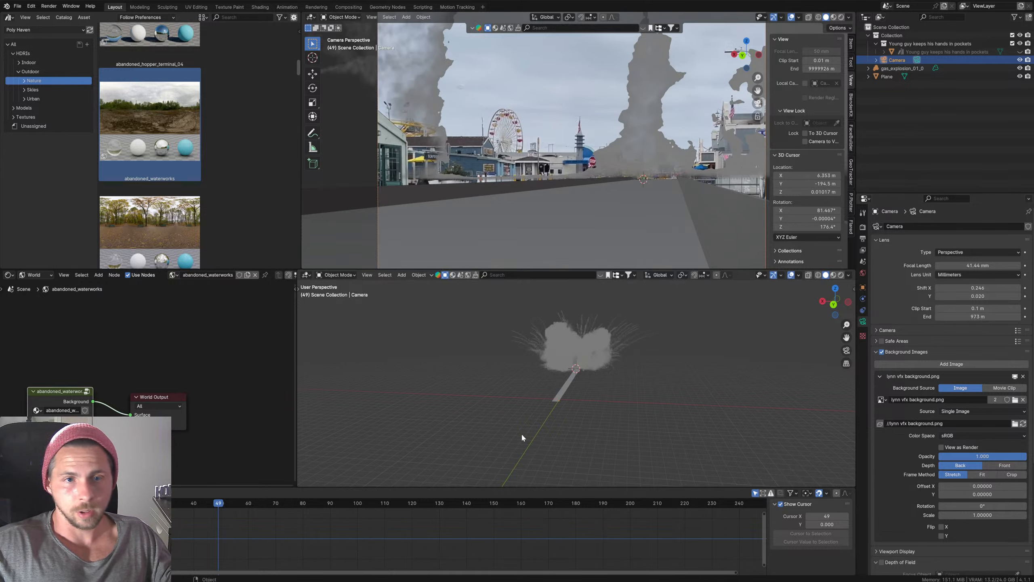
Step: Go to frame 98 and scale the gas explosion volume down uniformly to suit the background buildings in the camera view
drag(192, 502, 316, 508)
click(352, 513)
click(601, 341)
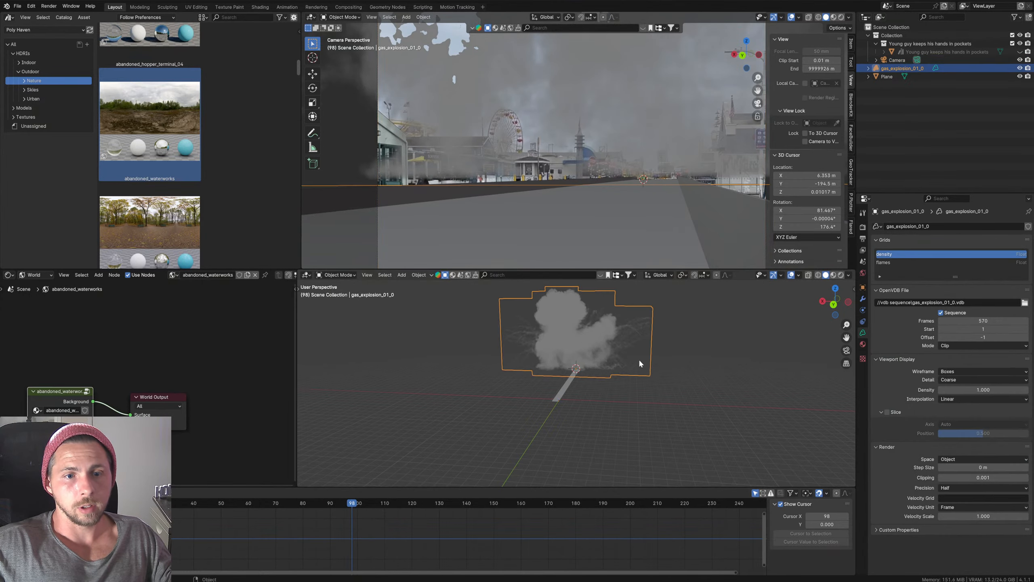
key(s)
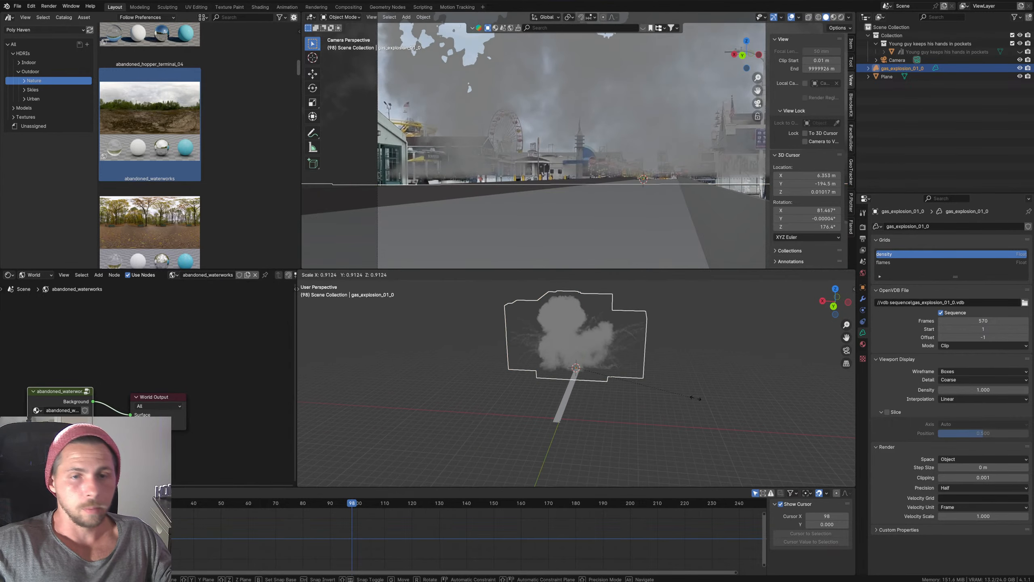
click(601, 395)
scroll(608, 131, down, 4)
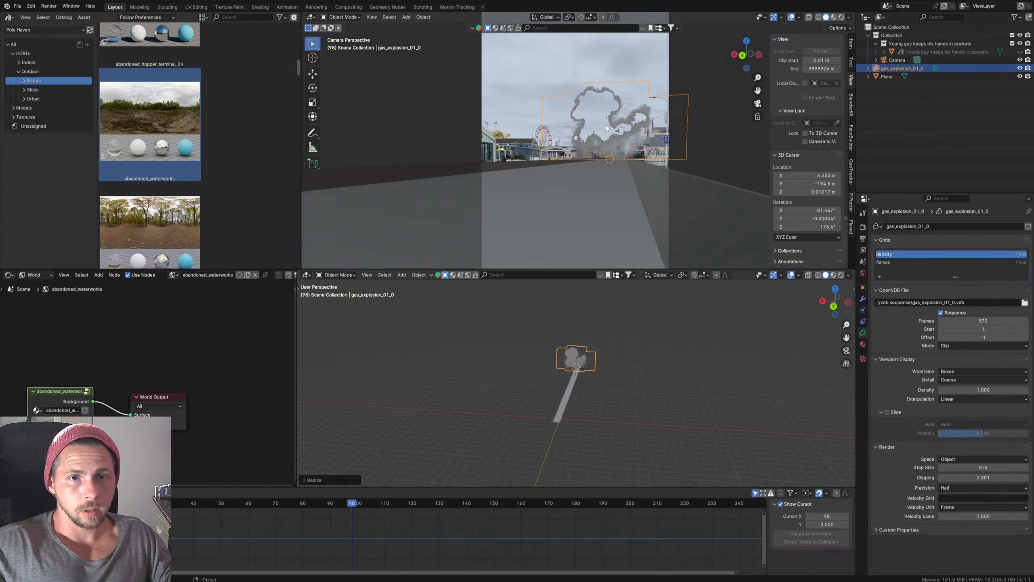
key(s)
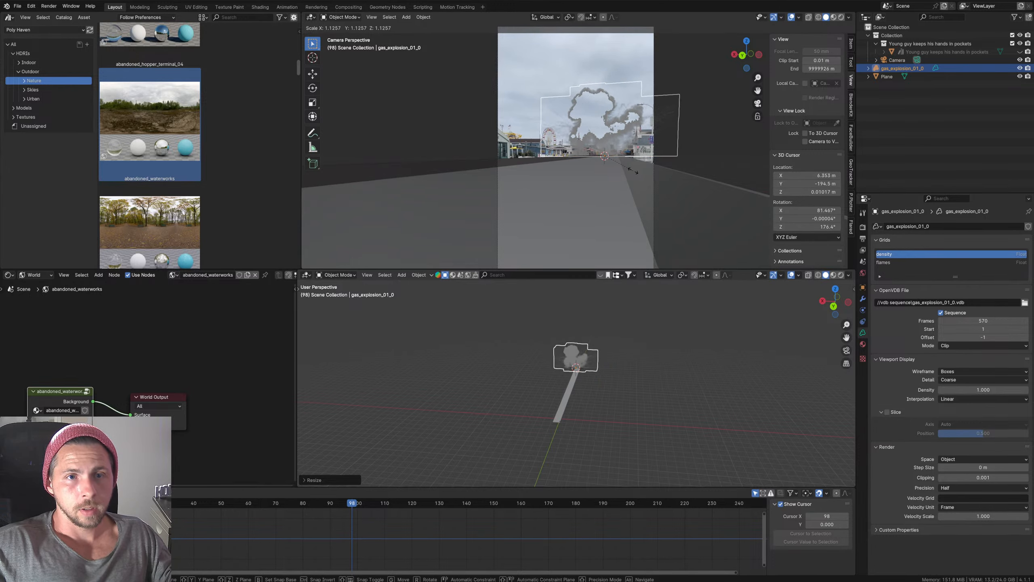
click(630, 174)
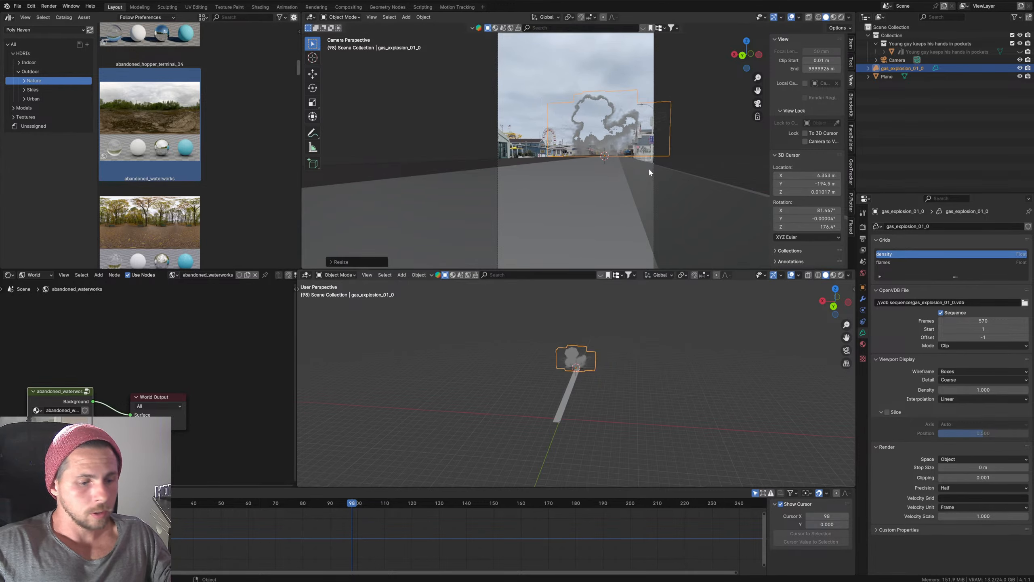
key(g)
key(shift+z)
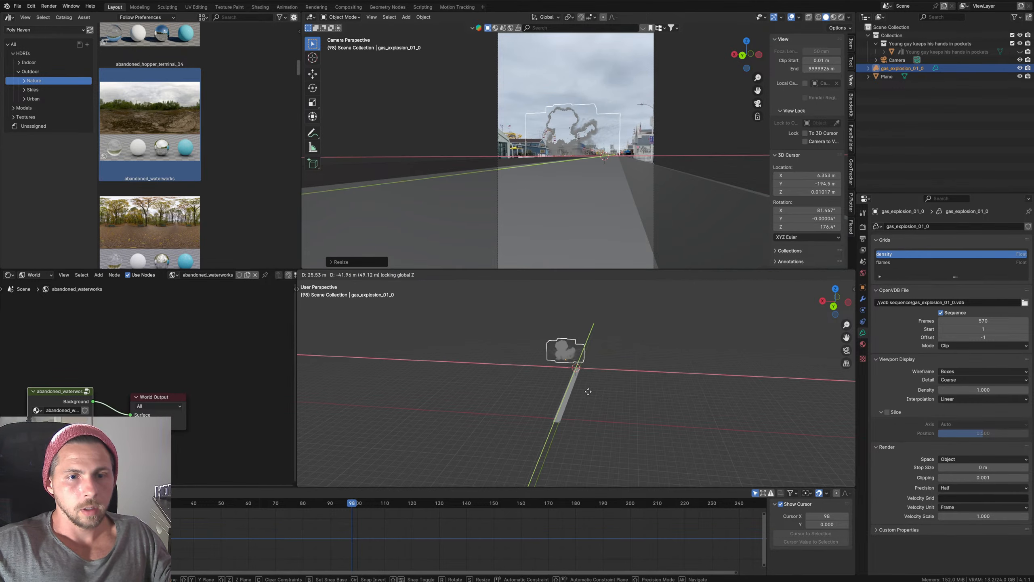
click(592, 395)
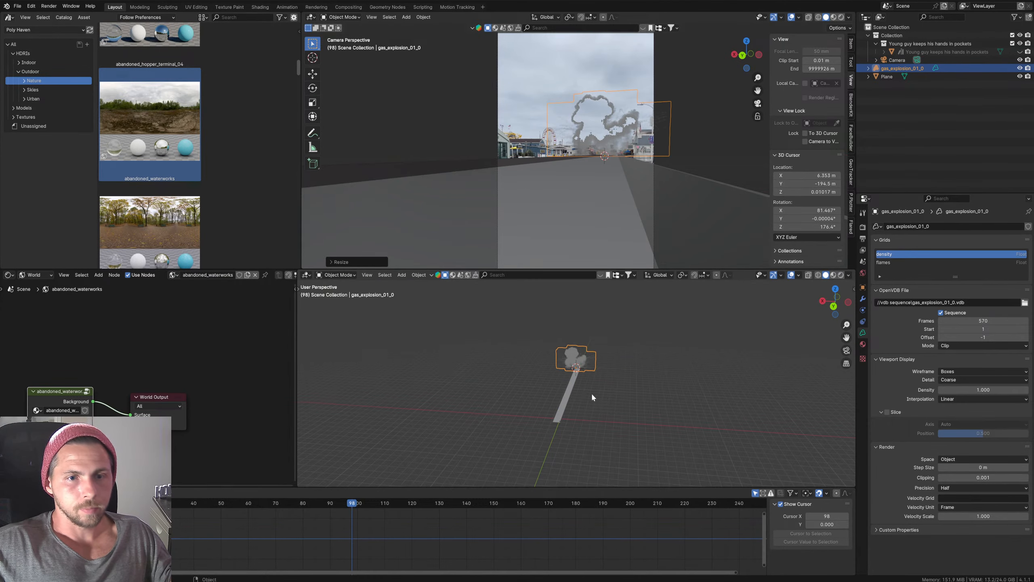
Step: Move the explosion volume about 28 m along the global X axis, placing it beside the far end of the ground plane
key(g)
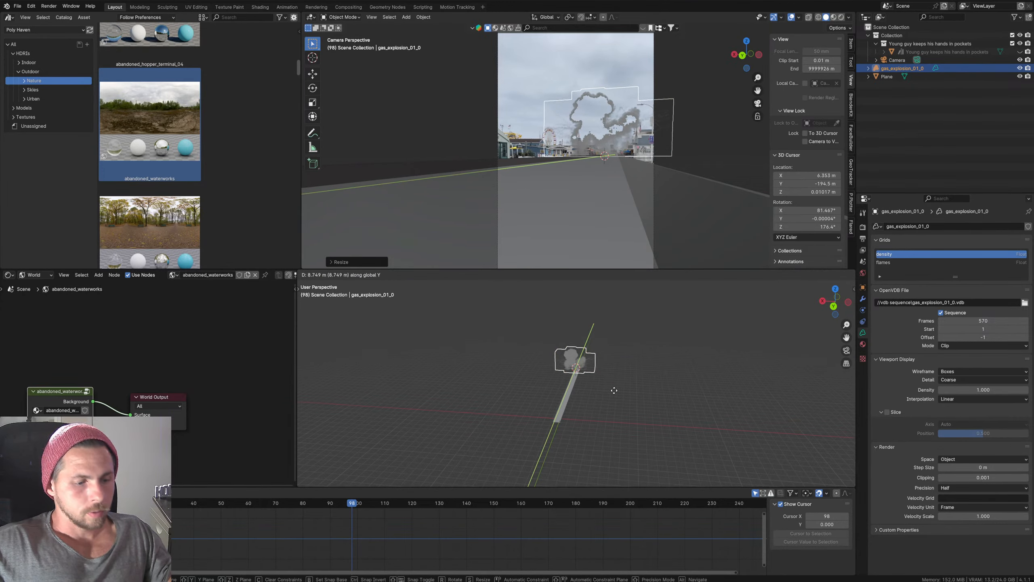
key(x)
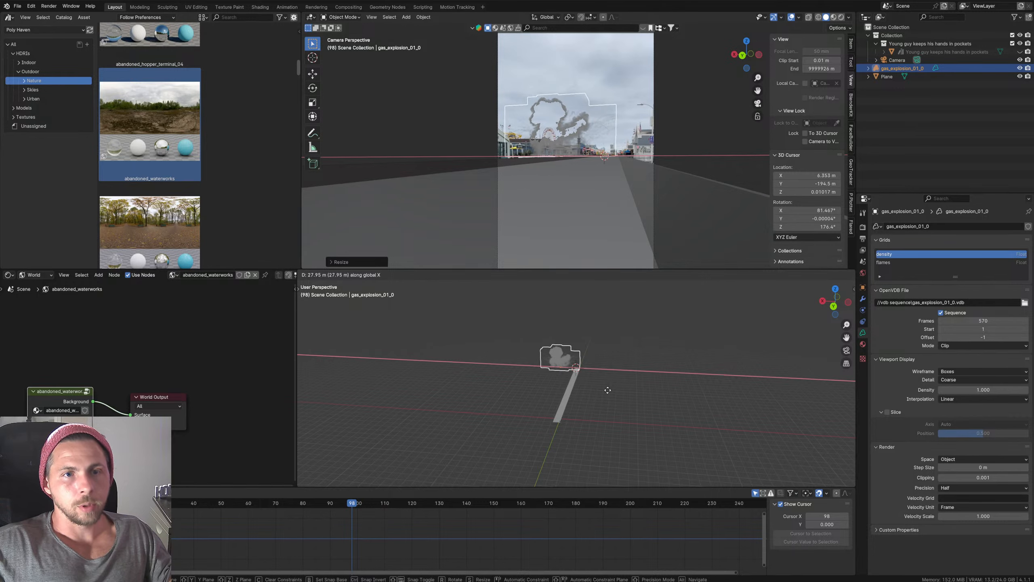
click(606, 390)
Step: Review the explosion in the camera view by playing it from frame 0 to frame 59 and scrubbing to frame 194
drag(222, 507, 84, 508)
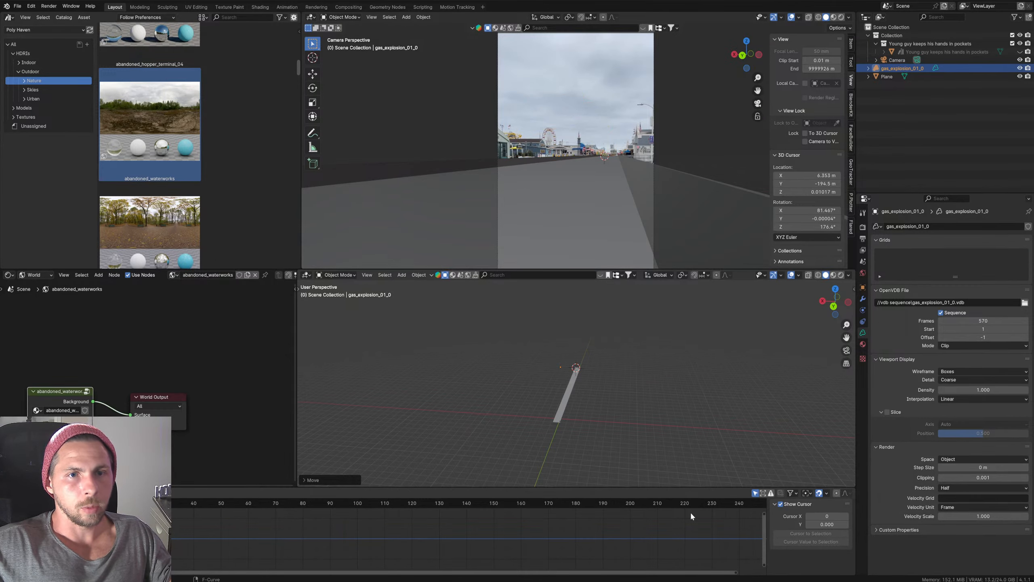
scroll(478, 127, up, 4)
key(space)
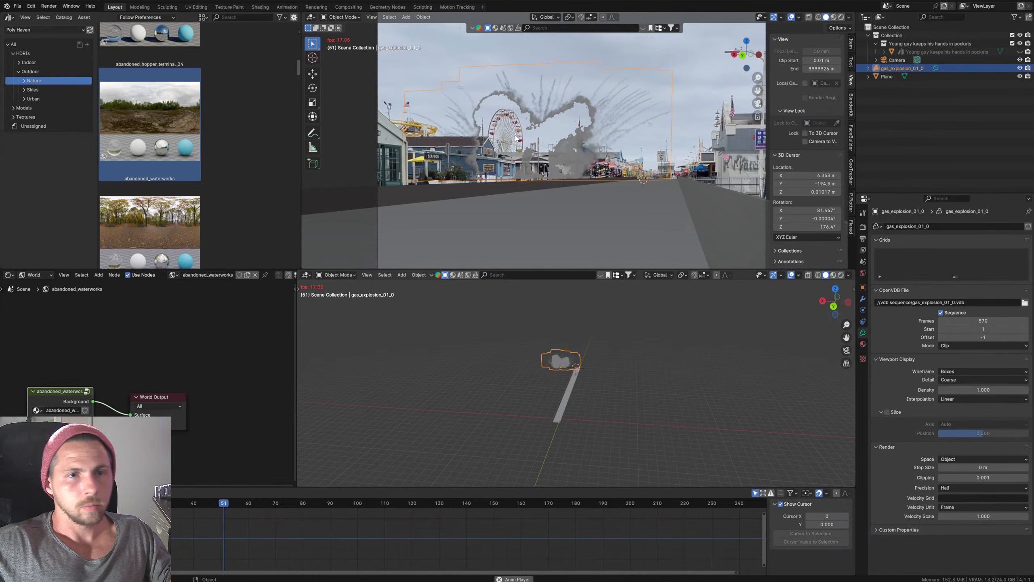
key(space)
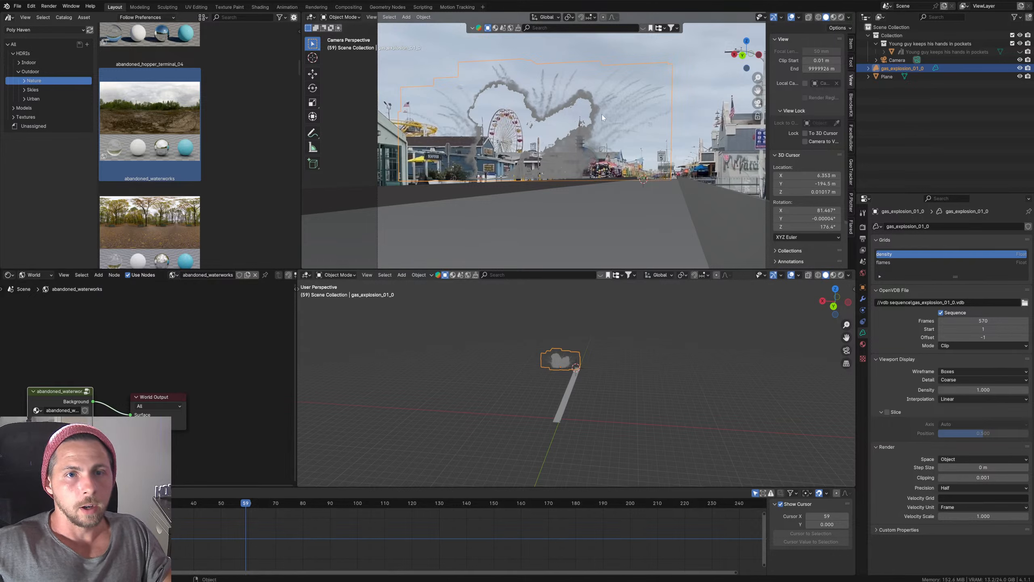
drag(263, 501, 613, 491)
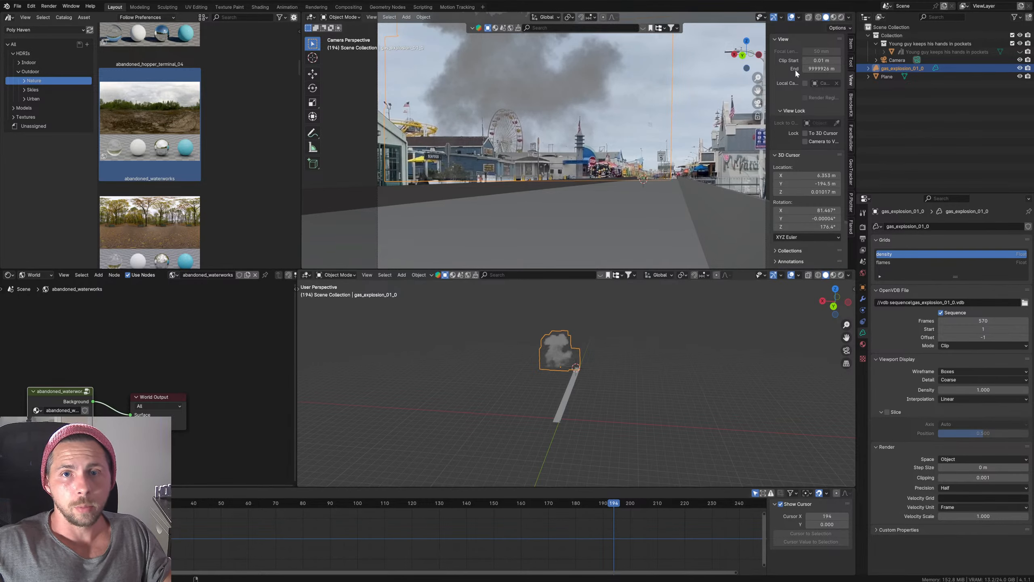
Step: Switch the camera viewport to Rendered shading to preview the lit scene over the boardwalk background
click(833, 18)
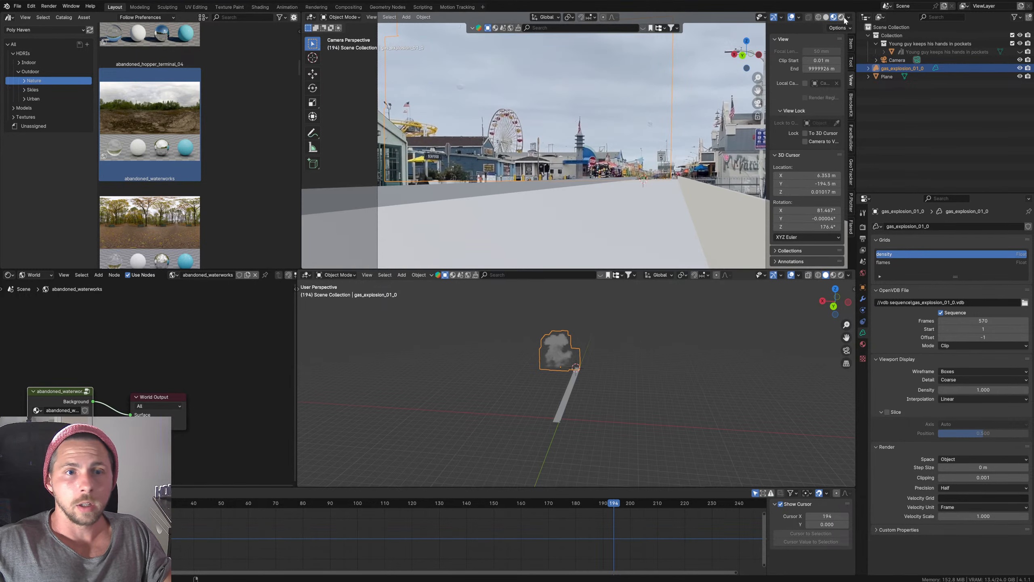
click(848, 20)
click(841, 17)
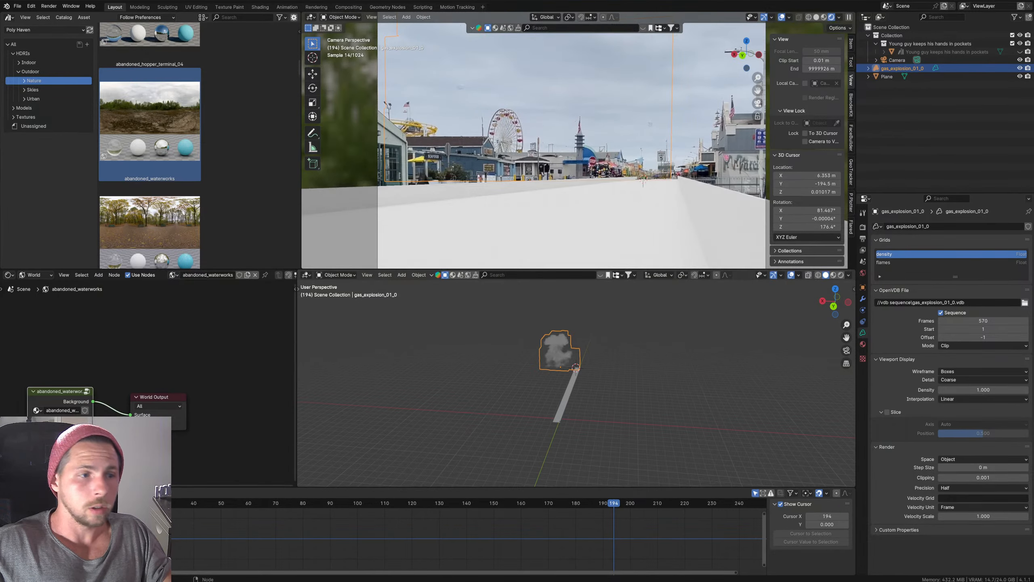
Step: Set the shader editor to Object shading and create a new material for the gas_explosion_01_0 volume
click(43, 275)
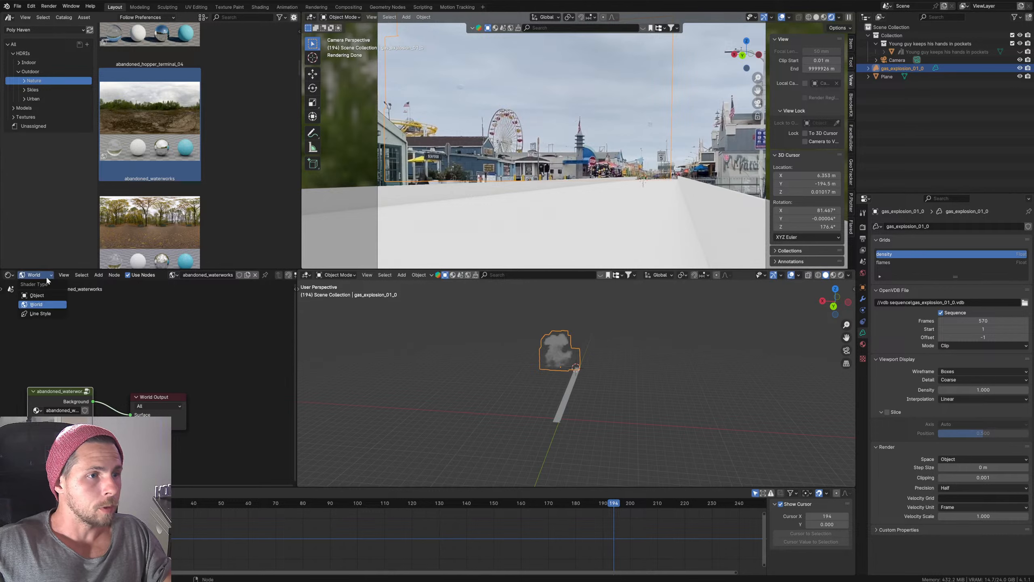
click(37, 295)
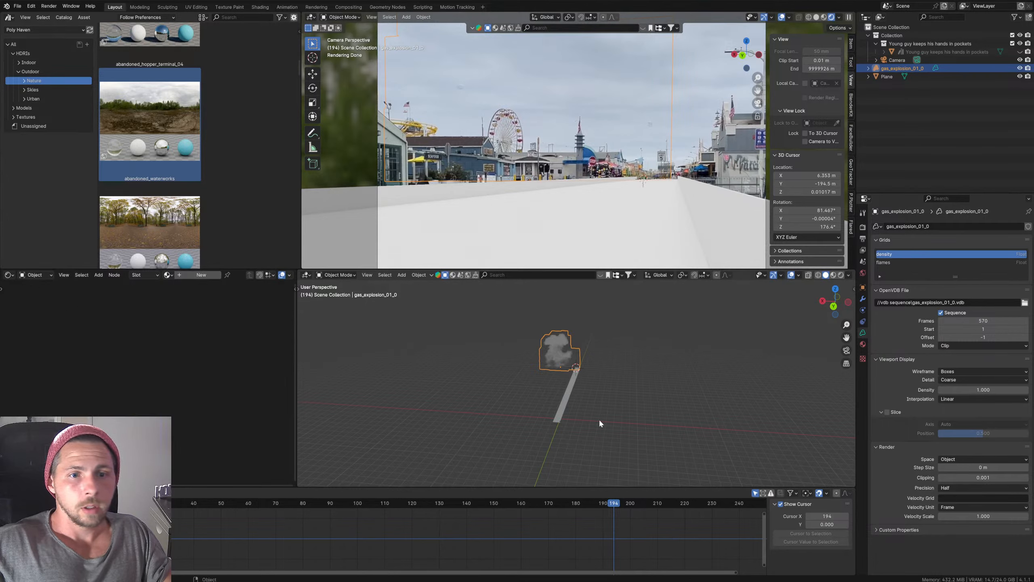
scroll(562, 355, up, 5)
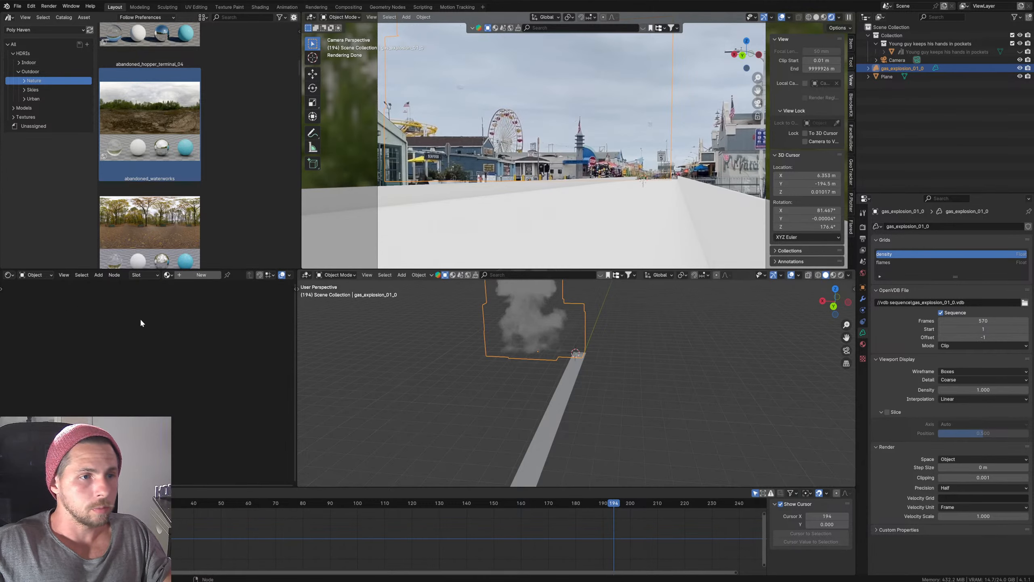
click(201, 275)
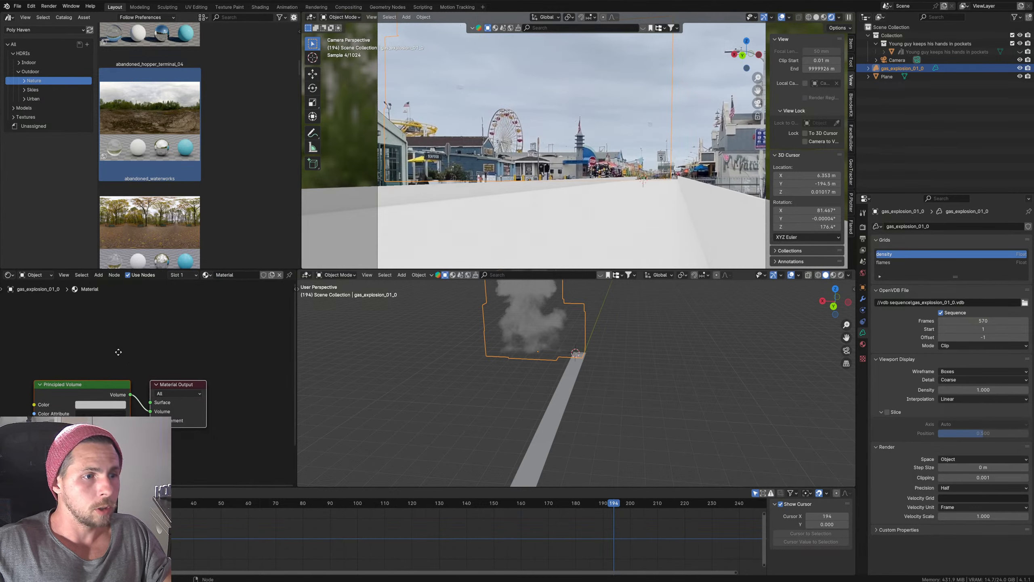
middle_drag(173, 367, 191, 336)
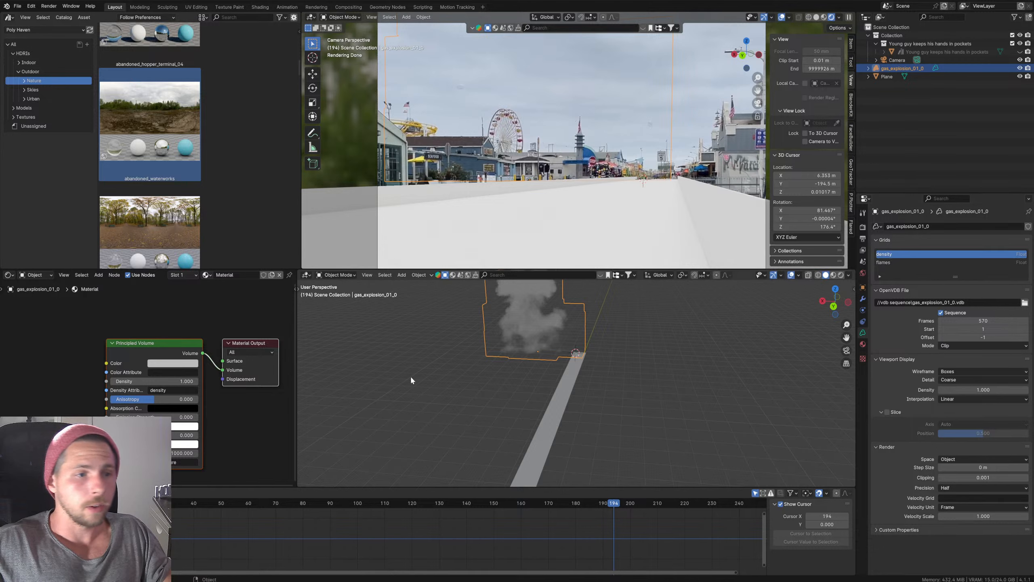
Step: Set the Principled Volume's anisotropy to 0.6 and clear the existing name from its Temperature Attribute
click(149, 353)
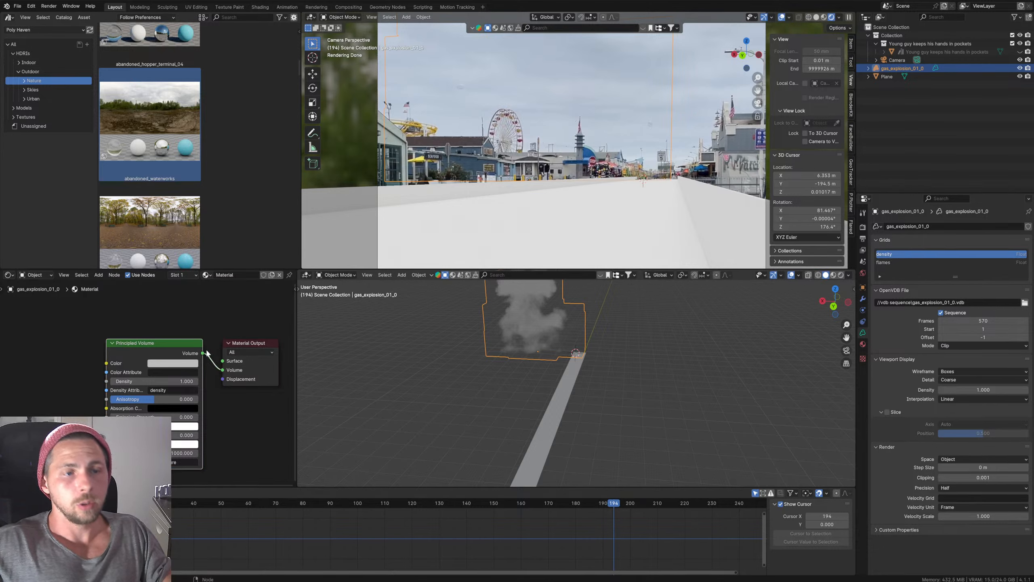
click(175, 399)
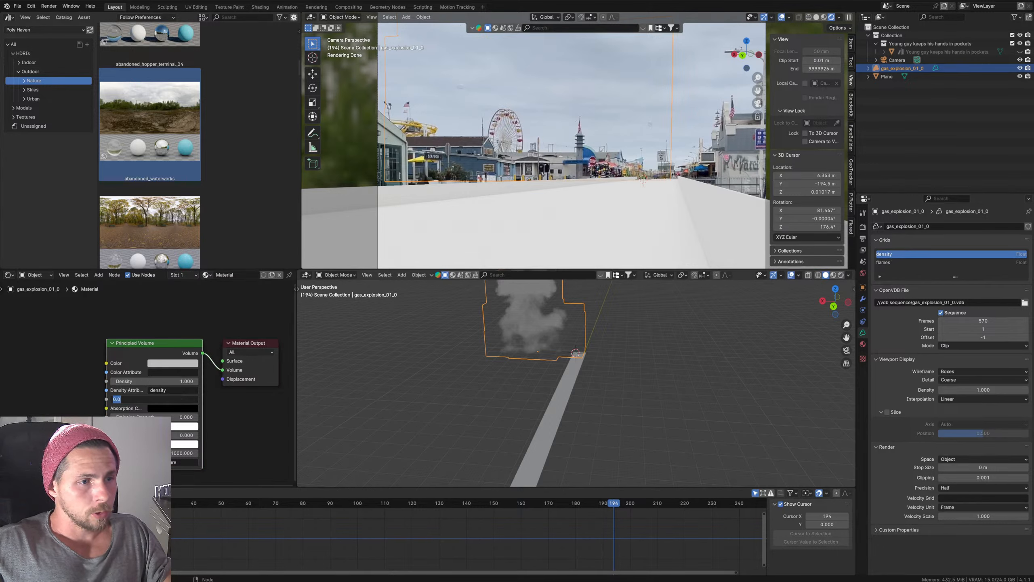
text(0.6)
key(Return)
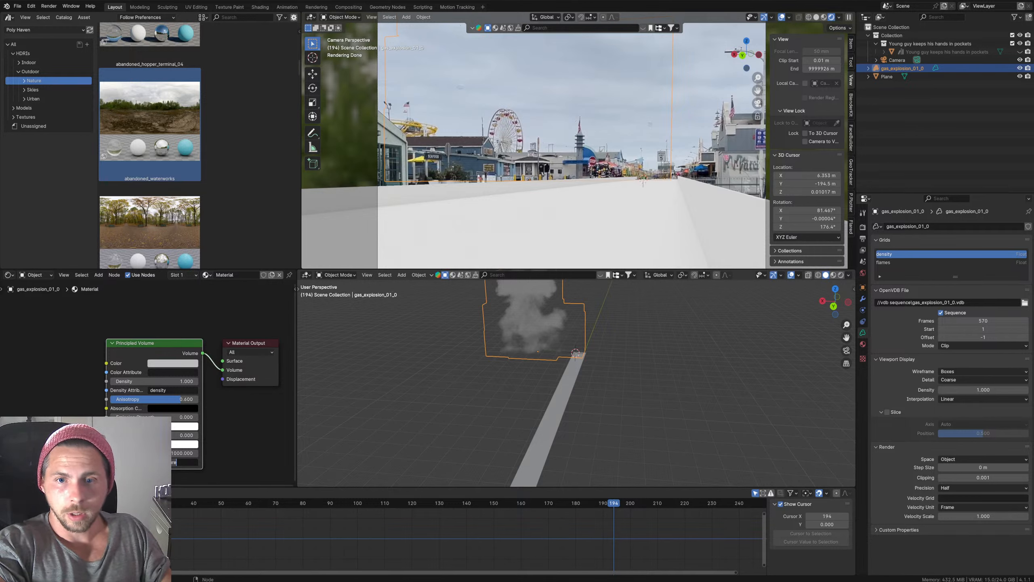
key(BackSpace)
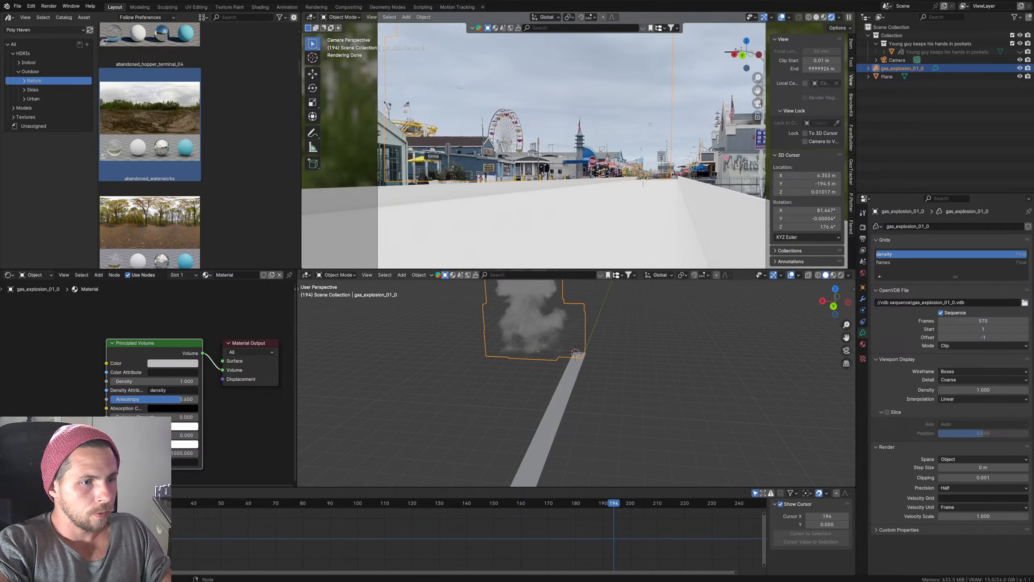
key(Return)
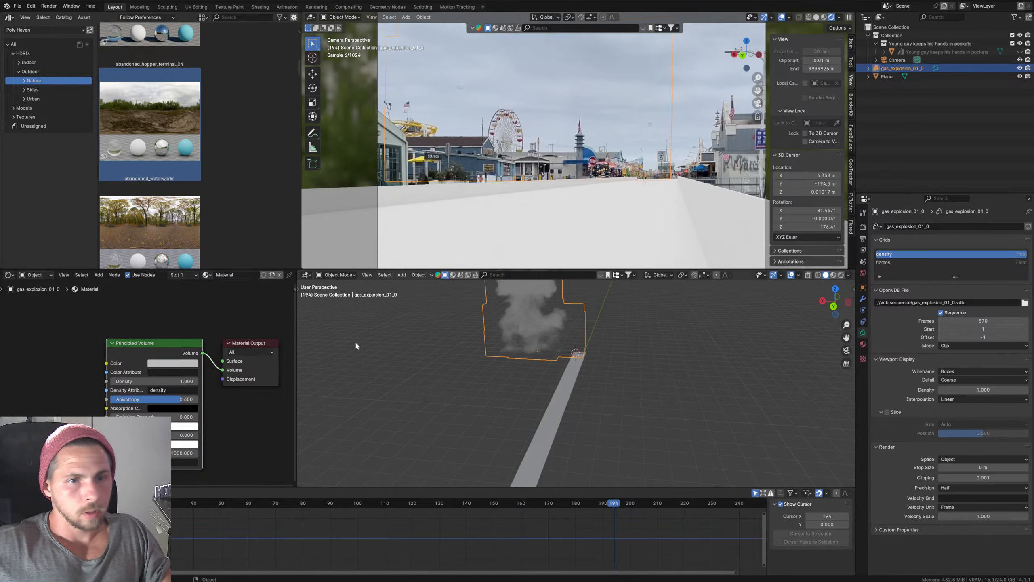
Step: Preview the smoke close up at frame 144 in Material Preview and set the Principled Volume's Blackbody Intensity to 1.000
drag(173, 504, 478, 509)
click(833, 275)
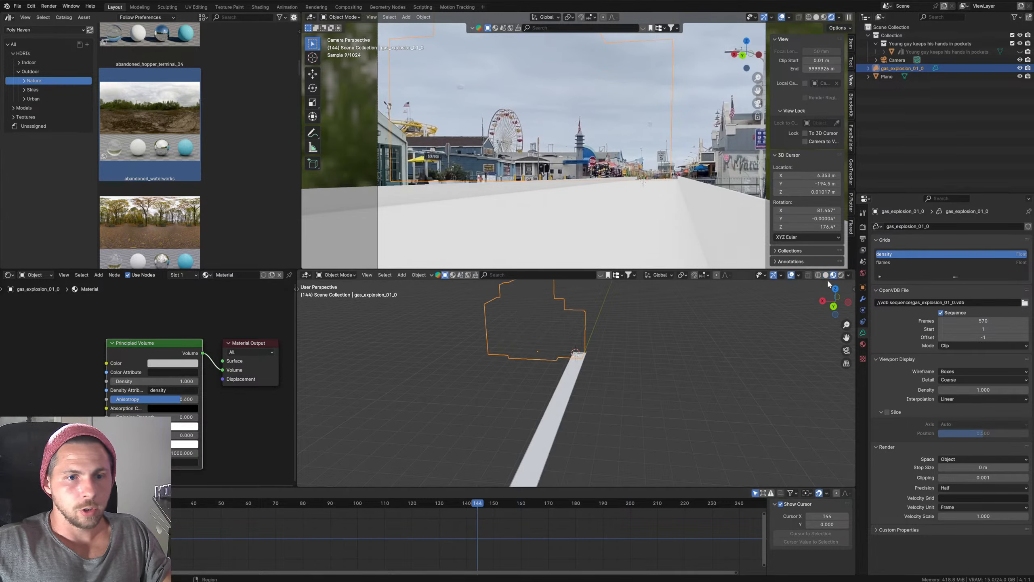
scroll(546, 371, up, 6)
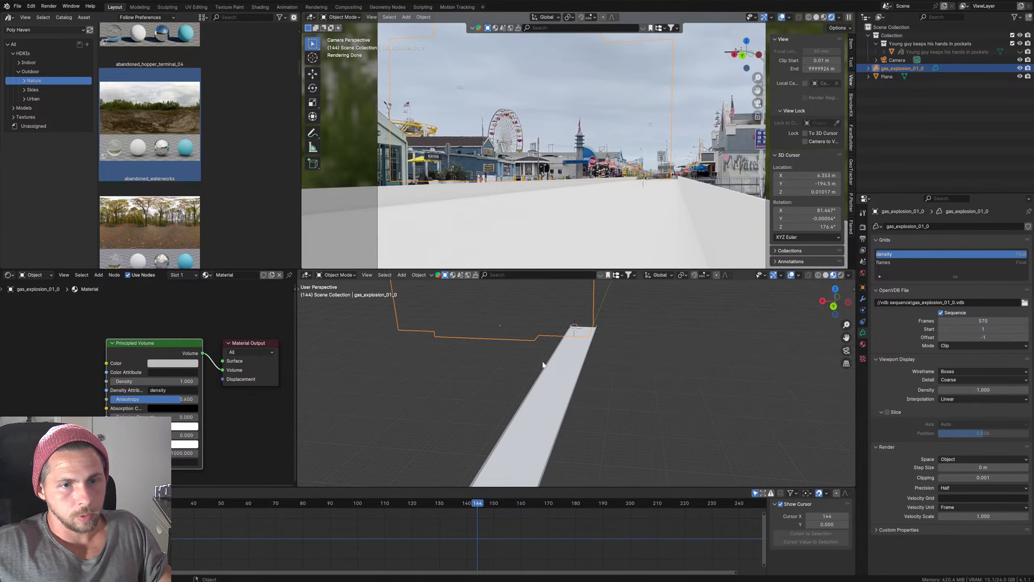
scroll(630, 442, up, 8)
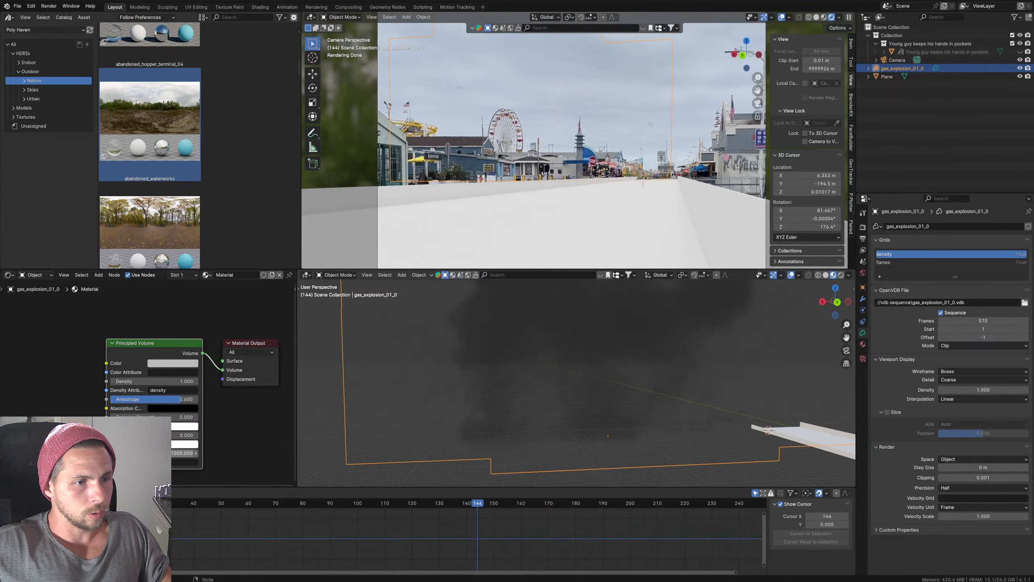
drag(174, 435, 198, 435)
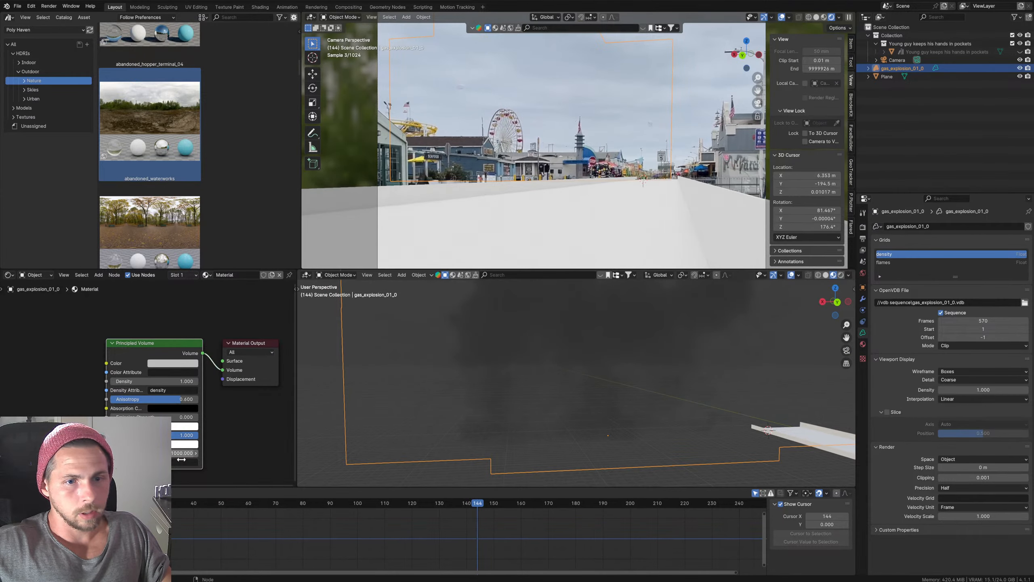
Step: Play the explosion animation from about frame 34 to examine how the volume shading looks over time
key(space)
key(space)
drag(228, 506, 756, 512)
key(space)
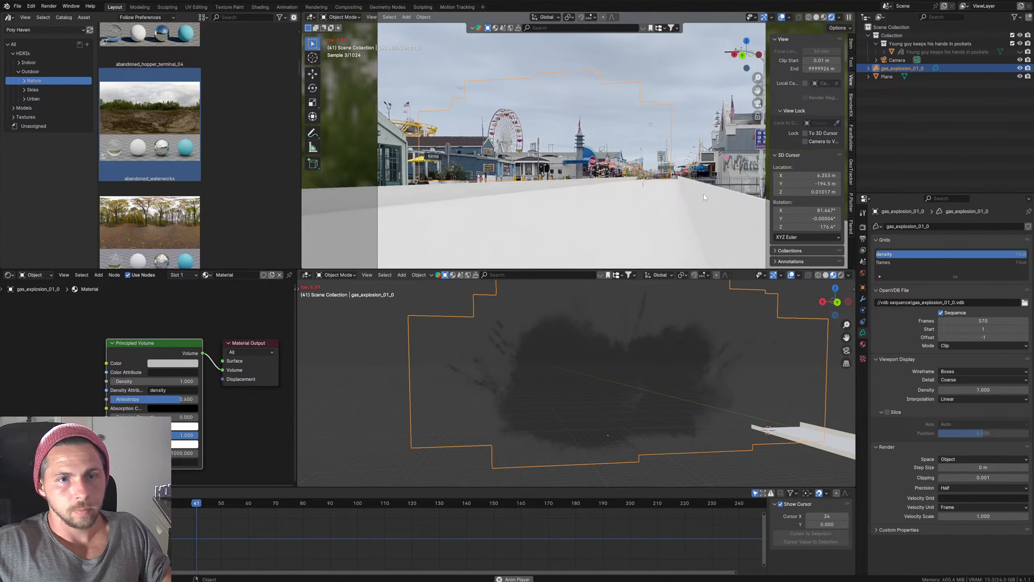
key(space)
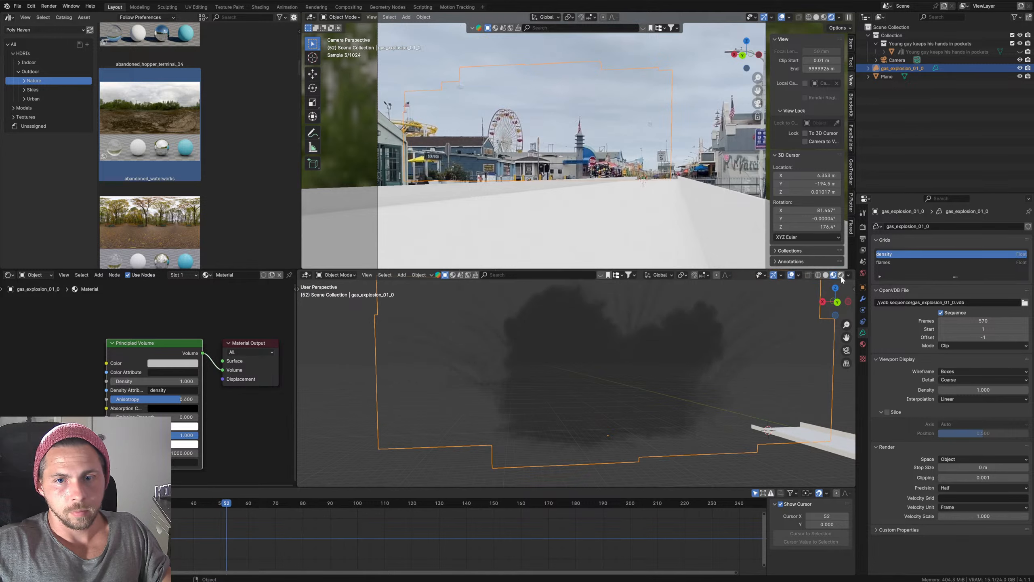
key(space)
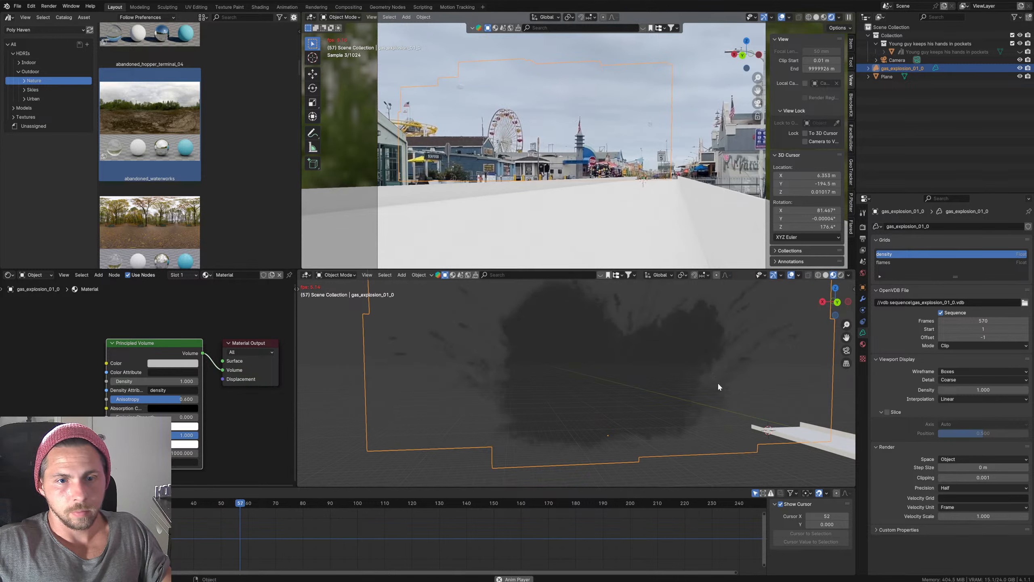
middle_drag(725, 385, 707, 398)
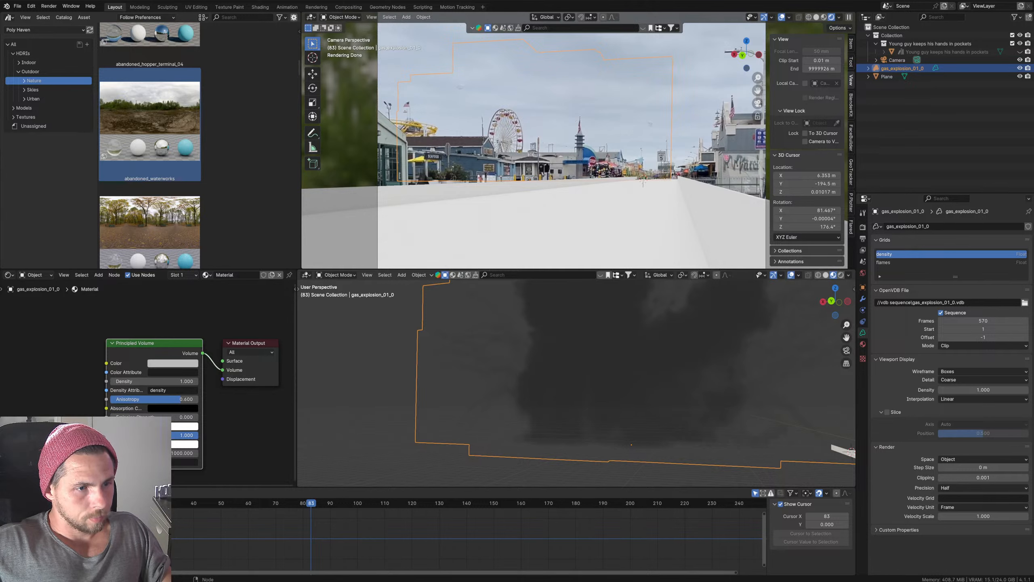
Step: Try a higher temperature on the Principled Volume and play the explosion from frame 21
key(Return)
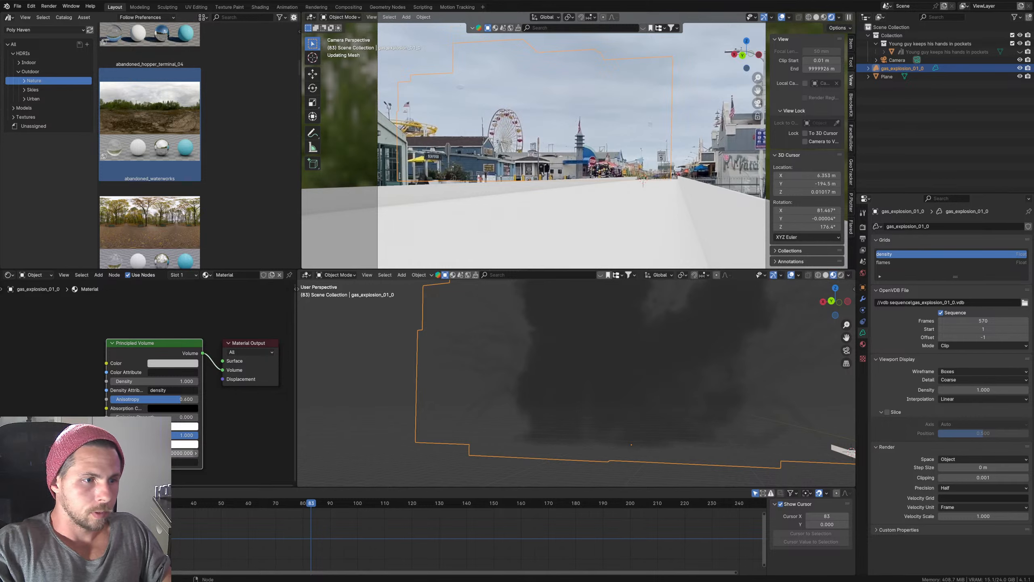
key(Return)
drag(309, 506, 141, 506)
key(space)
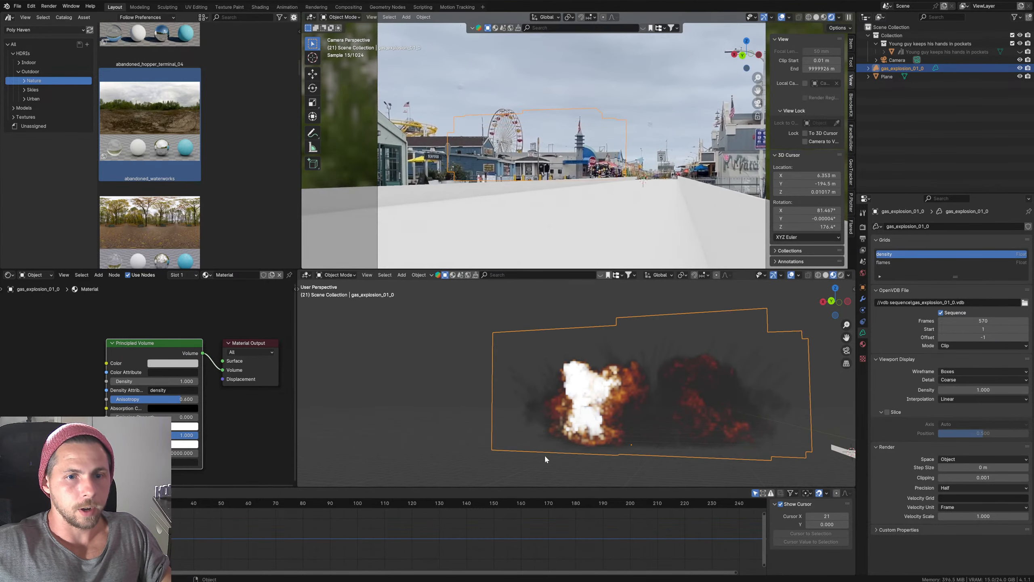
middle_drag(545, 455, 607, 447)
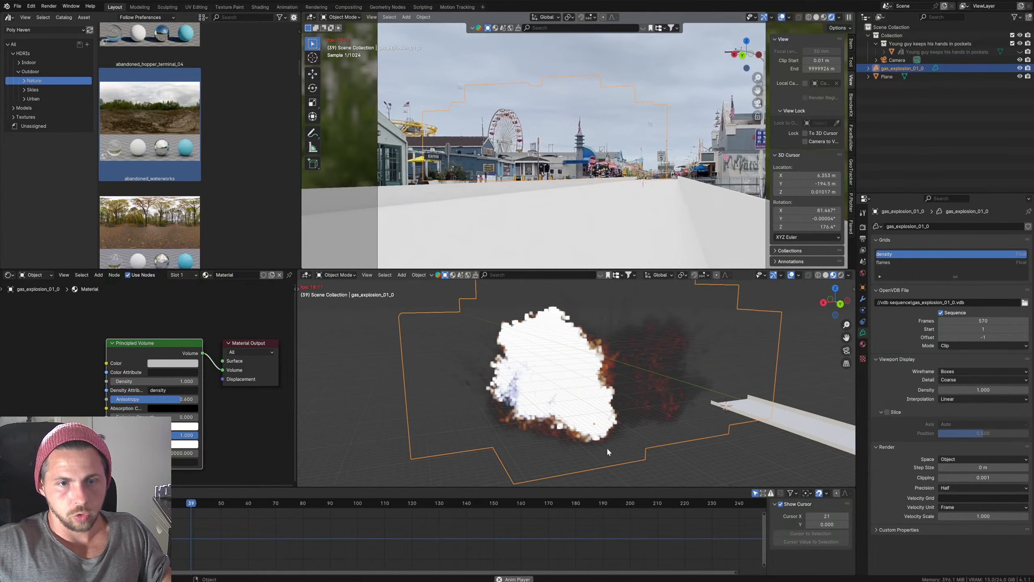
key(space)
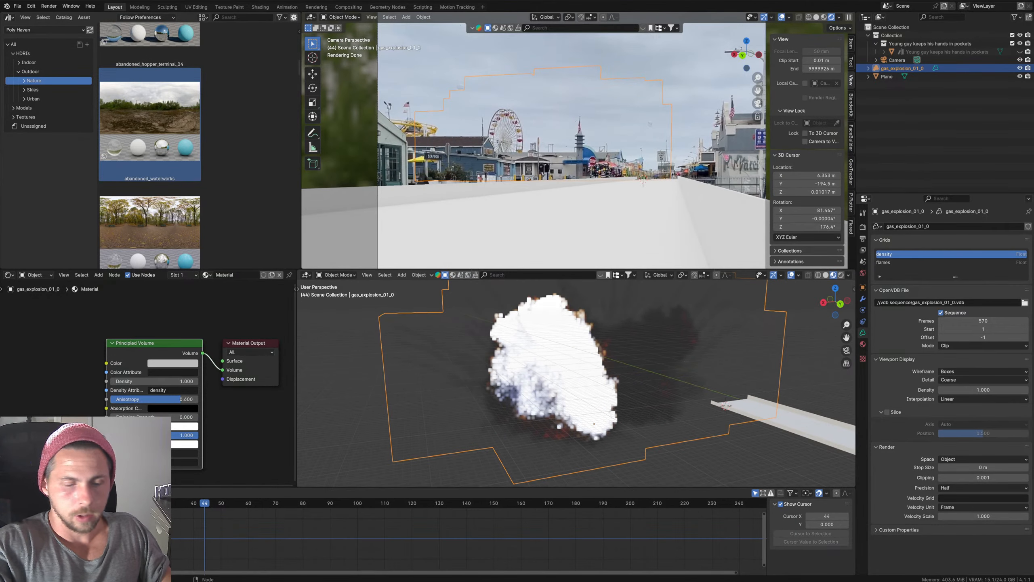
Step: Try a lower temperature on the Principled Volume and replay the explosion up to frame 63
key(Return)
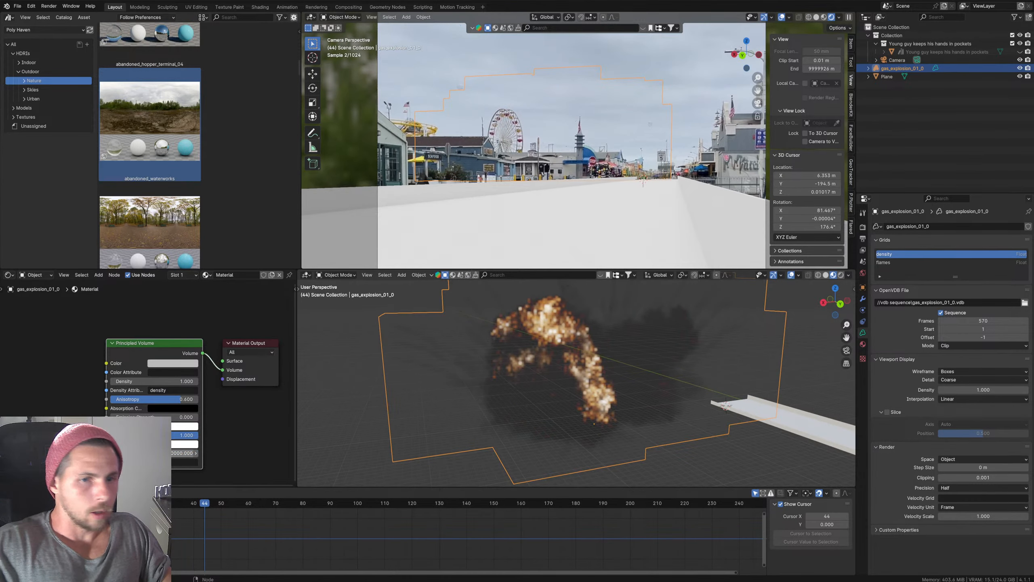
key(space)
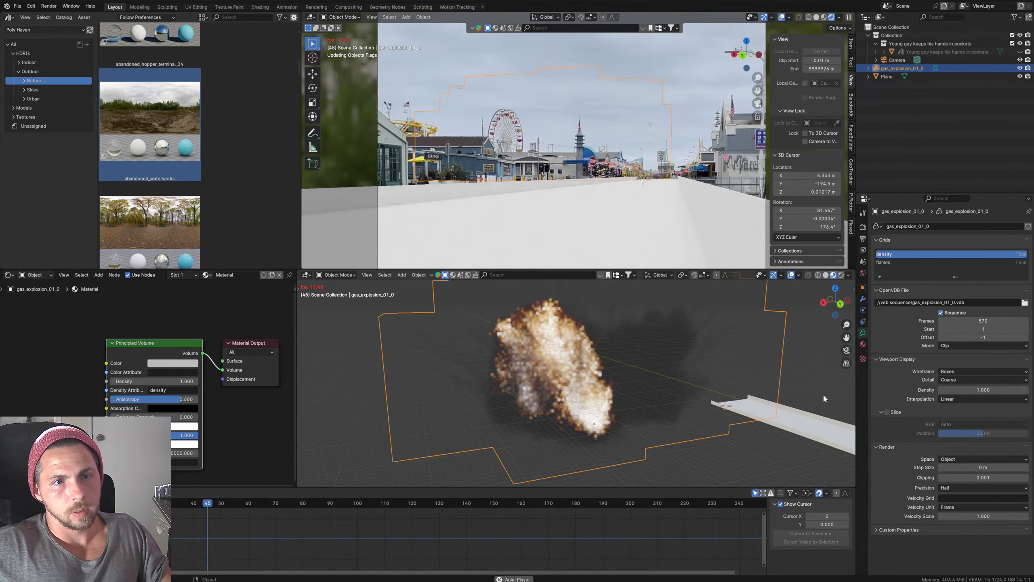
key(space)
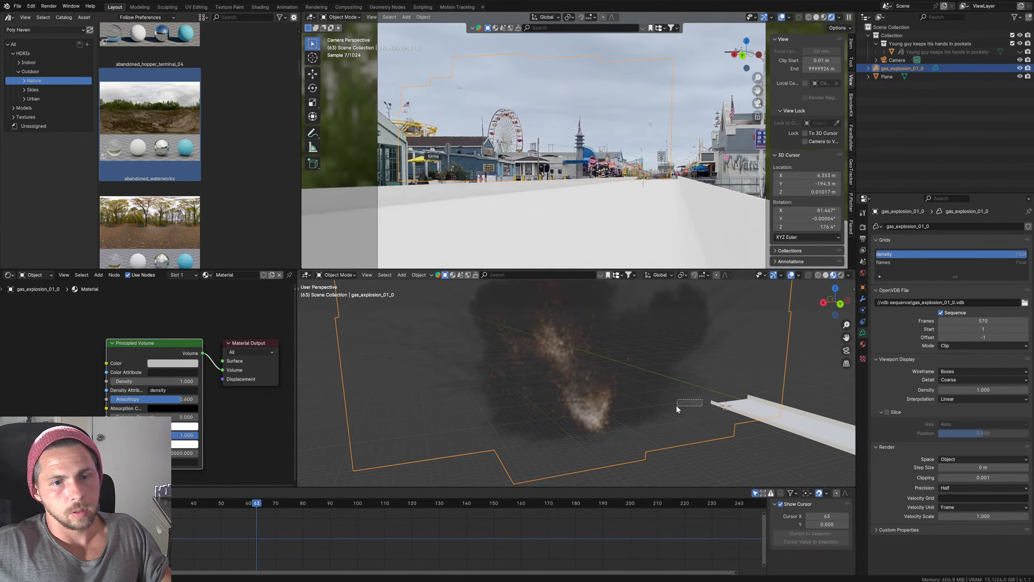
mouse_move(686, 401)
middle_down()
mouse_move(626, 375)
mouse_move(676, 402)
middle_up()
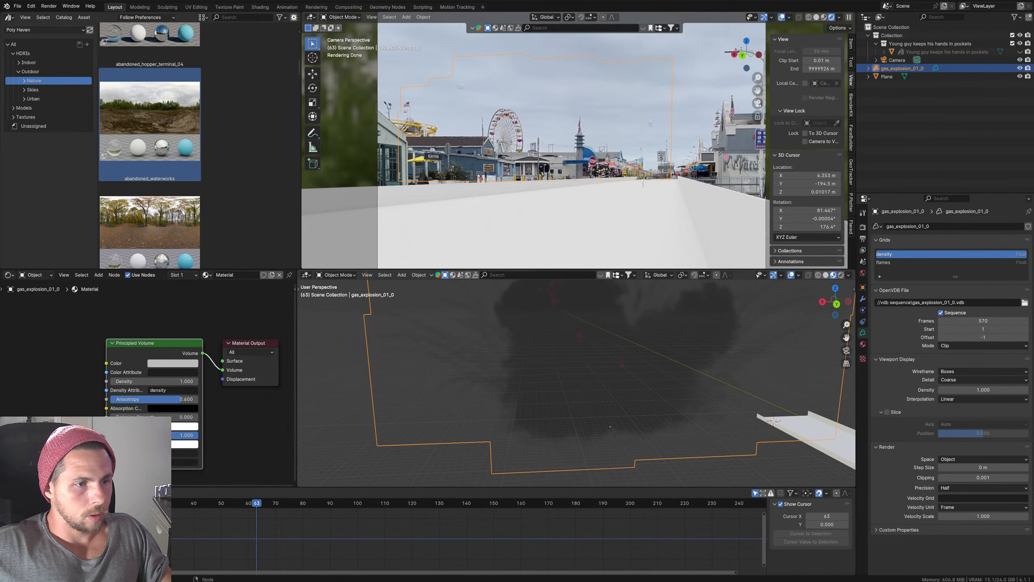
Step: Set the Principled Volume's temperature to 10000 and replay the explosion from frame 38
text(10000)
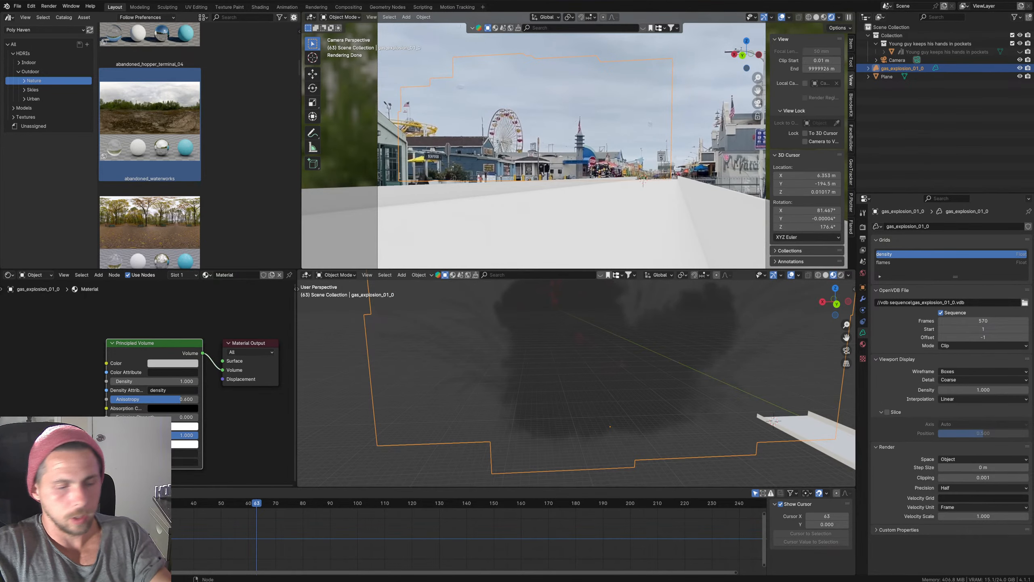
key(Return)
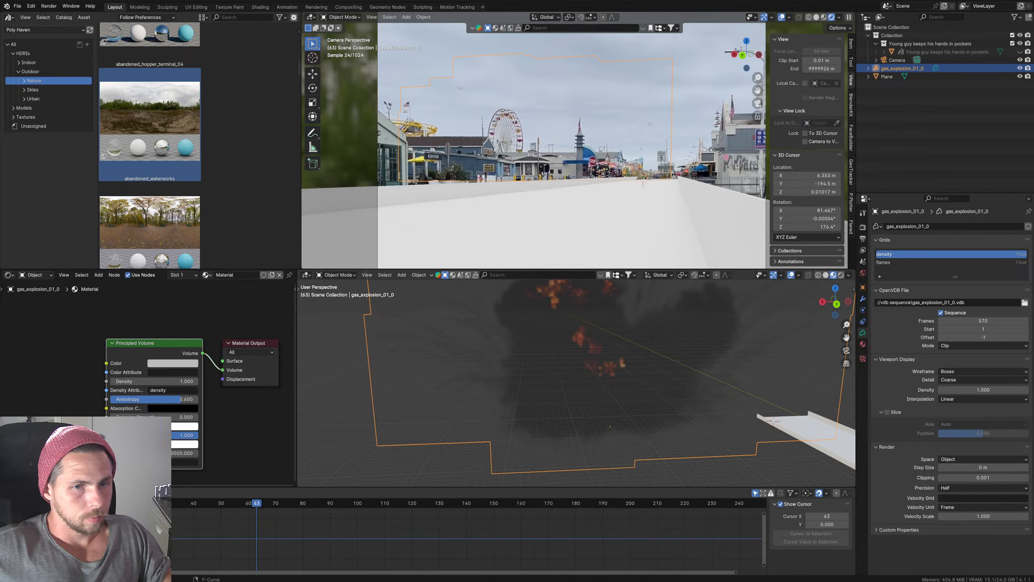
drag(253, 505, 189, 505)
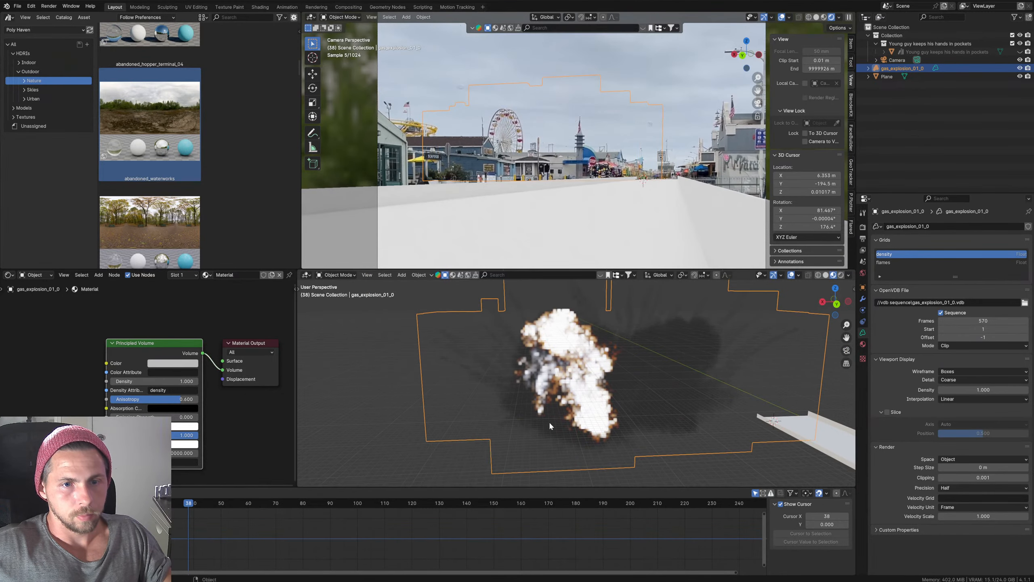
mouse_move(650, 385)
middle_down()
mouse_move(623, 389)
mouse_move(642, 391)
middle_up()
key(space)
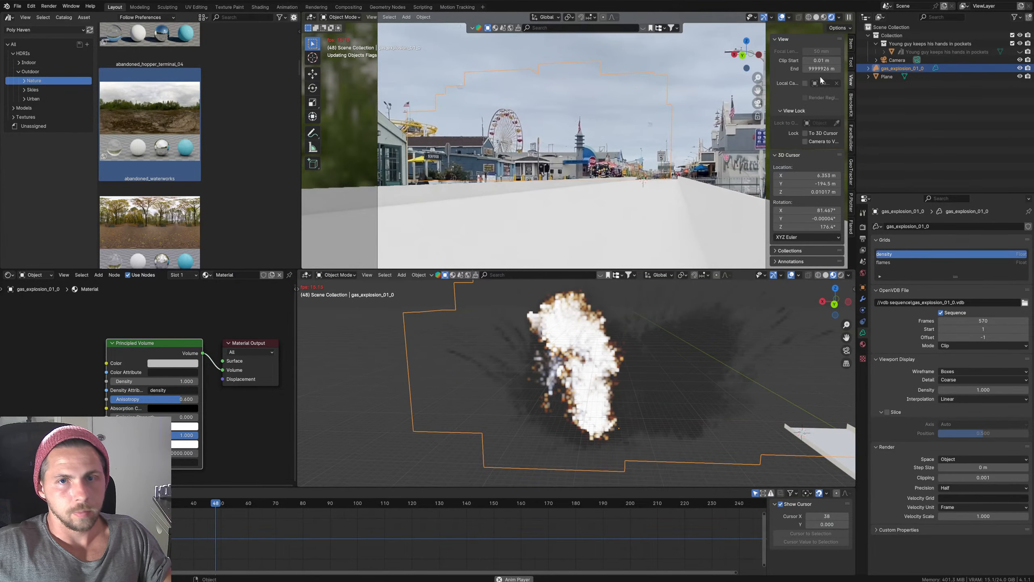
key(space)
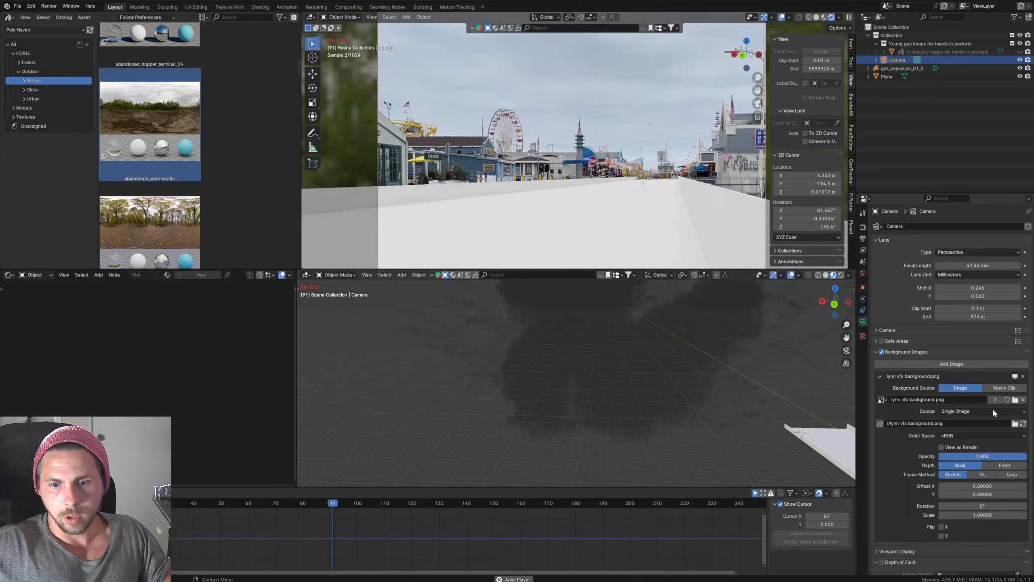
Step: Set the camera's clip end distance to 10000 m
click(981, 317)
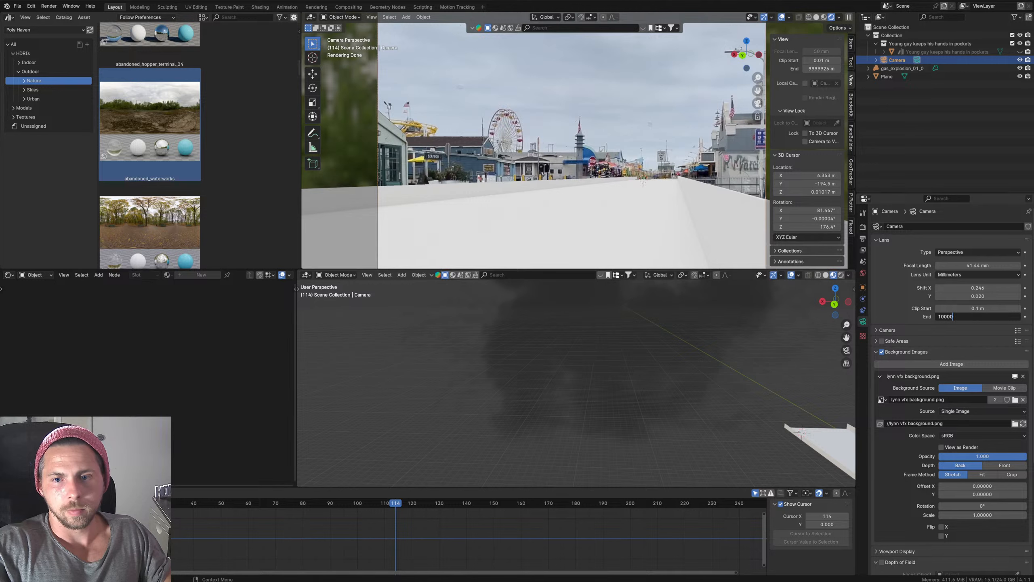
text(10000)
key(Return)
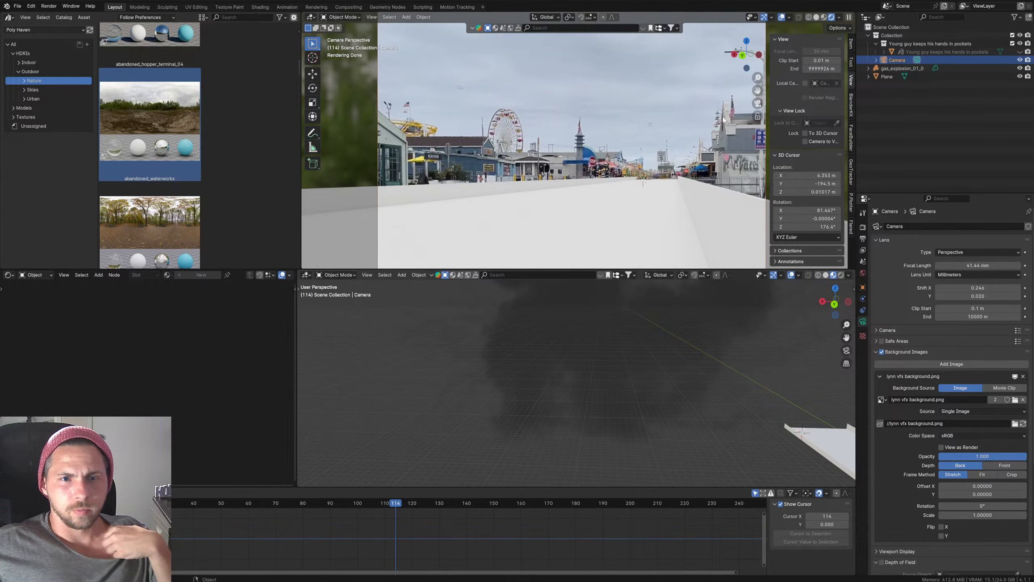
Step: At frame 89, try the camera's background image at Front depth and restore it to Back
scroll(605, 443, down, 5)
scroll(632, 428, up, 4)
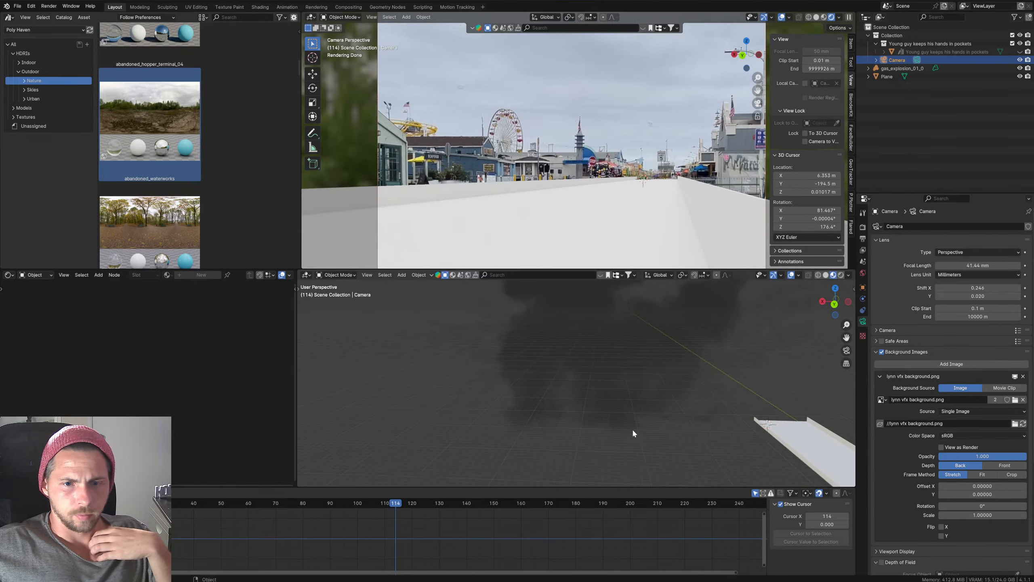
drag(386, 498, 246, 505)
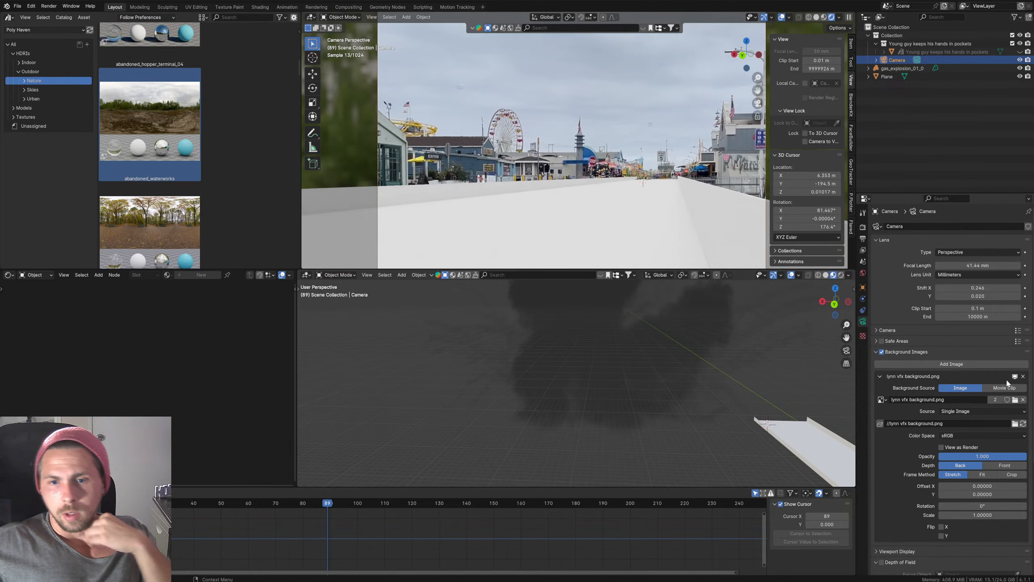
click(1004, 465)
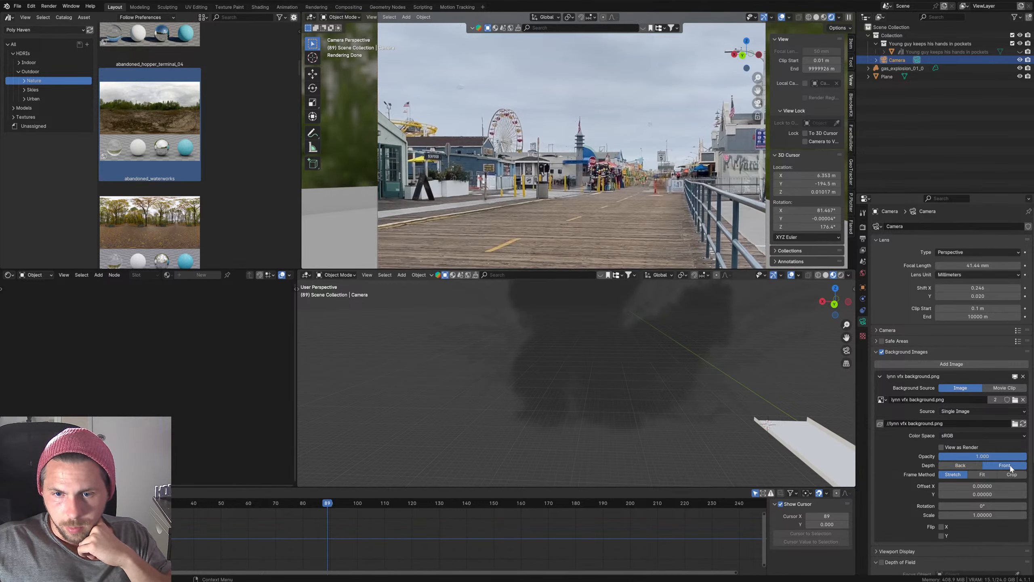
click(949, 469)
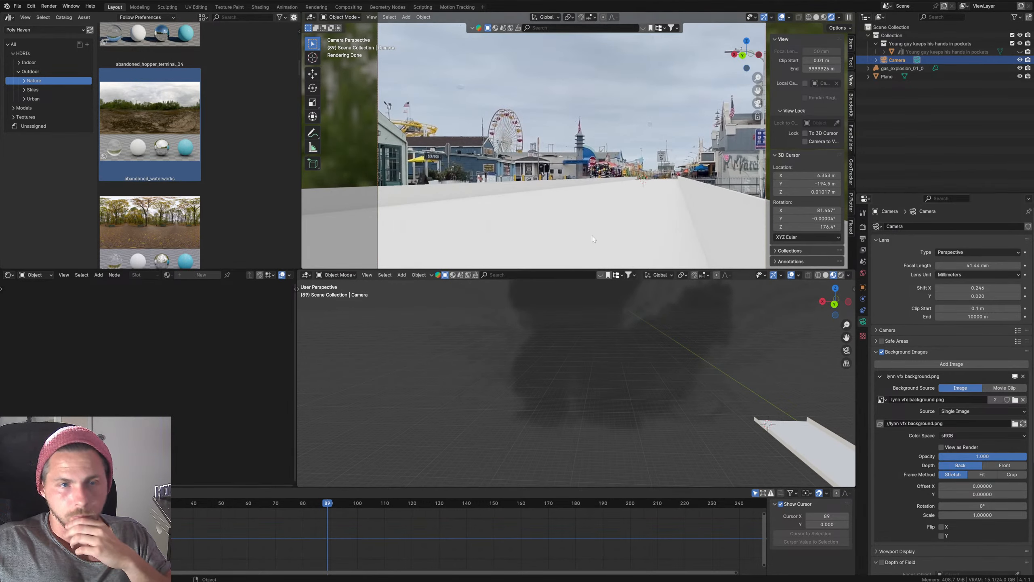
Step: Enable motion blur and a transparent film background in the scene's Cycles render settings
scroll(566, 207, down, 8)
scroll(566, 208, up, 5)
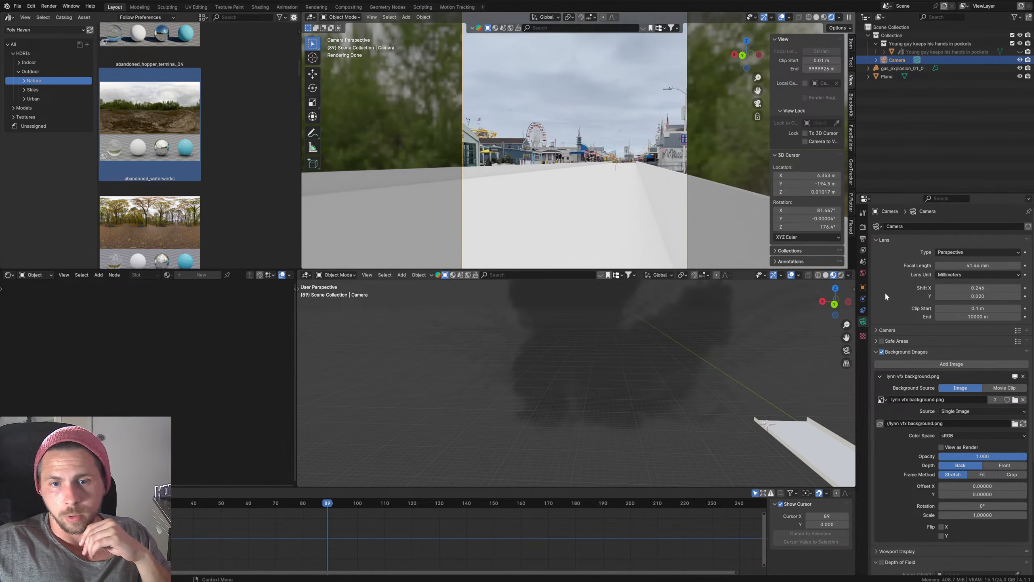
click(863, 227)
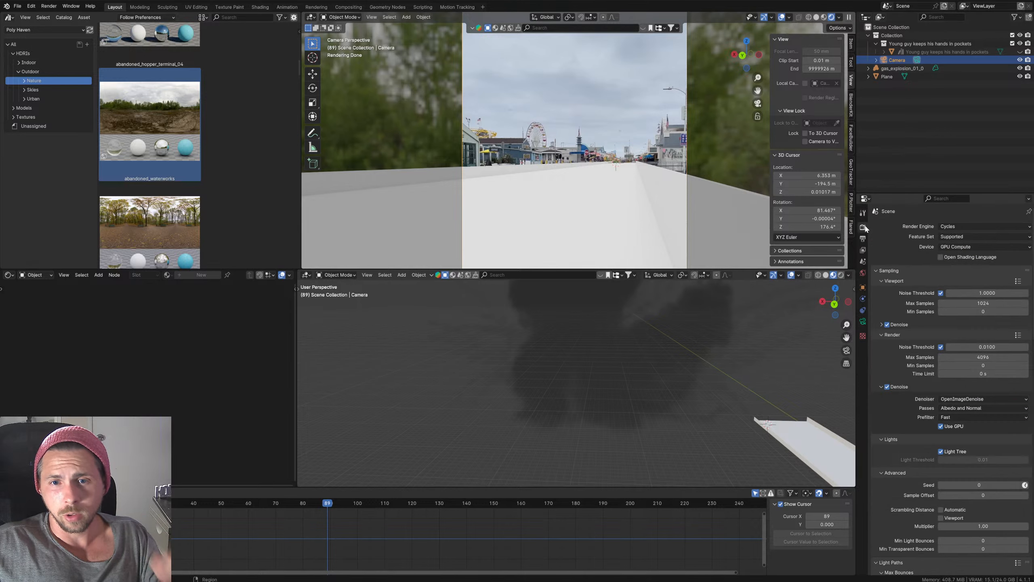
scroll(892, 475, down, 10)
scroll(891, 470, down, 3)
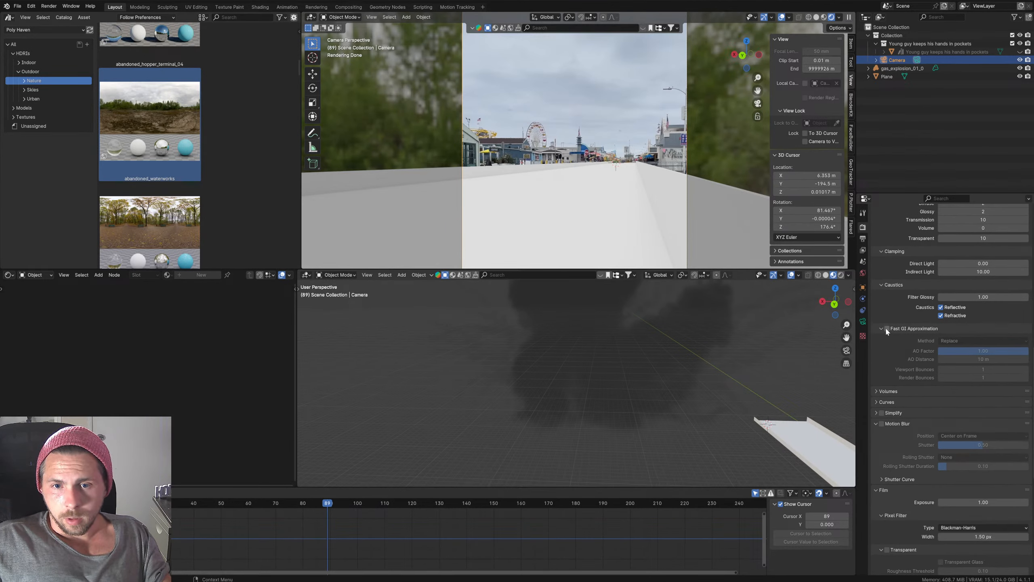
scroll(887, 433, down, 6)
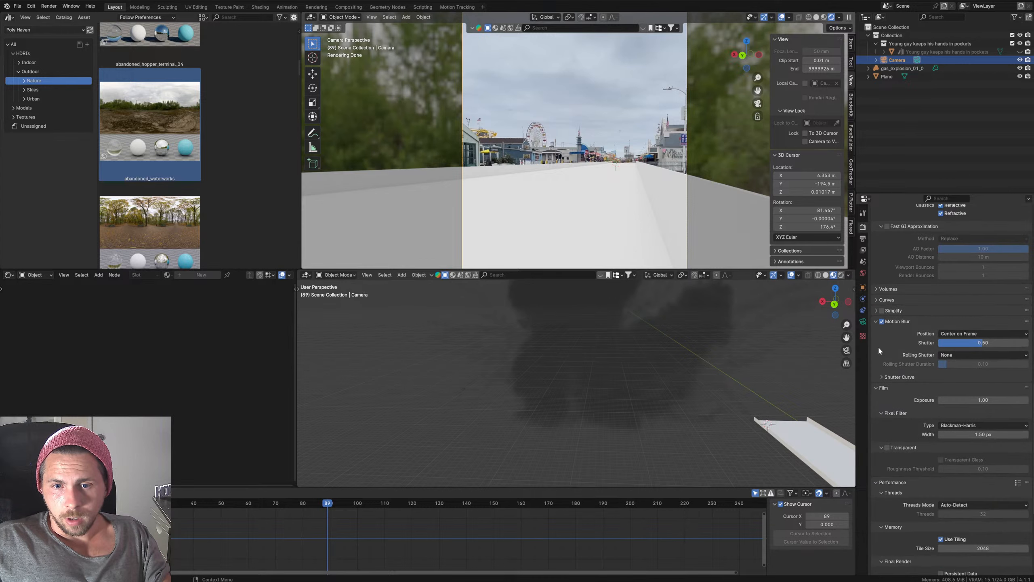
scroll(889, 396, down, 10)
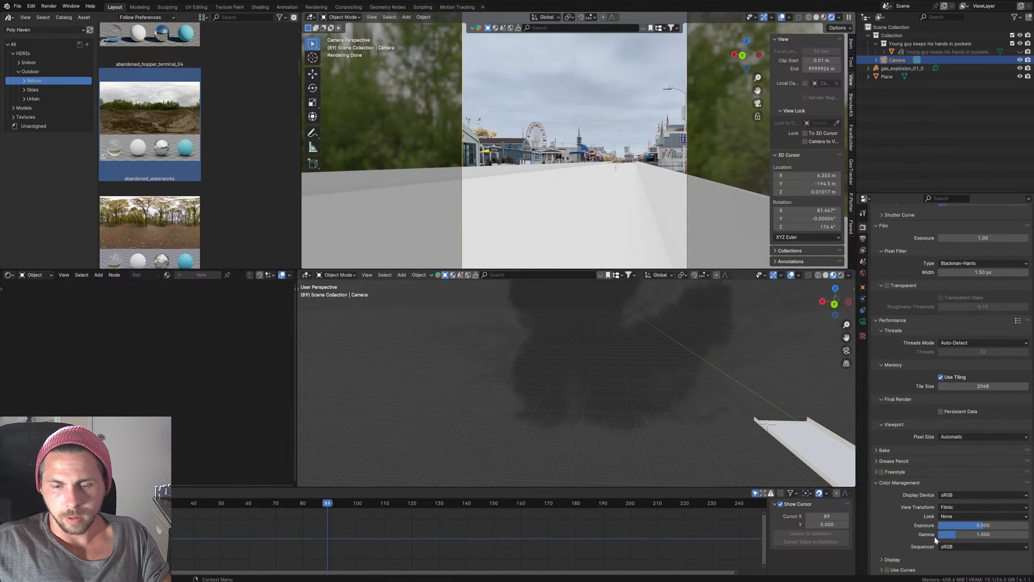
scroll(902, 377, up, 5)
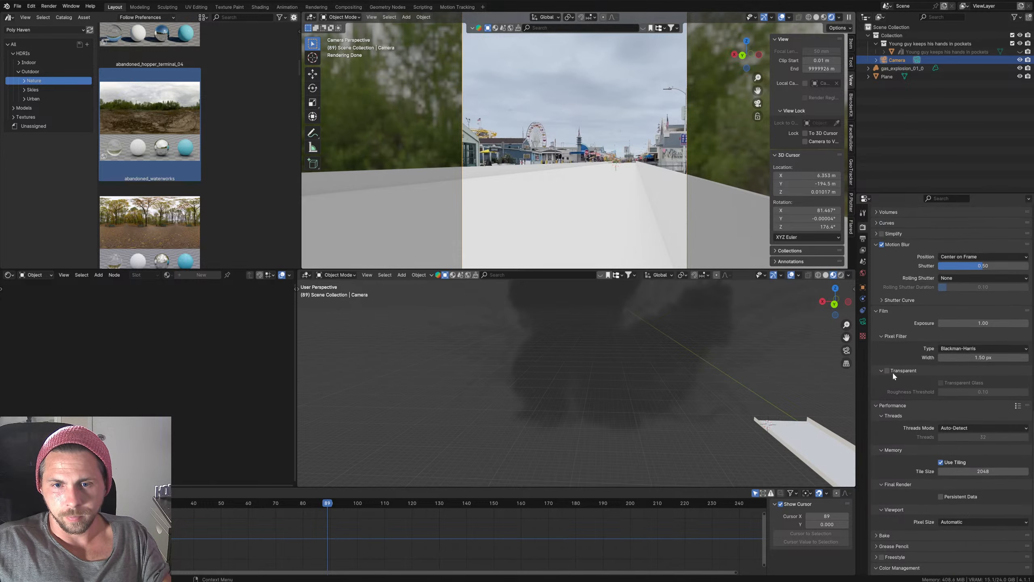
click(888, 370)
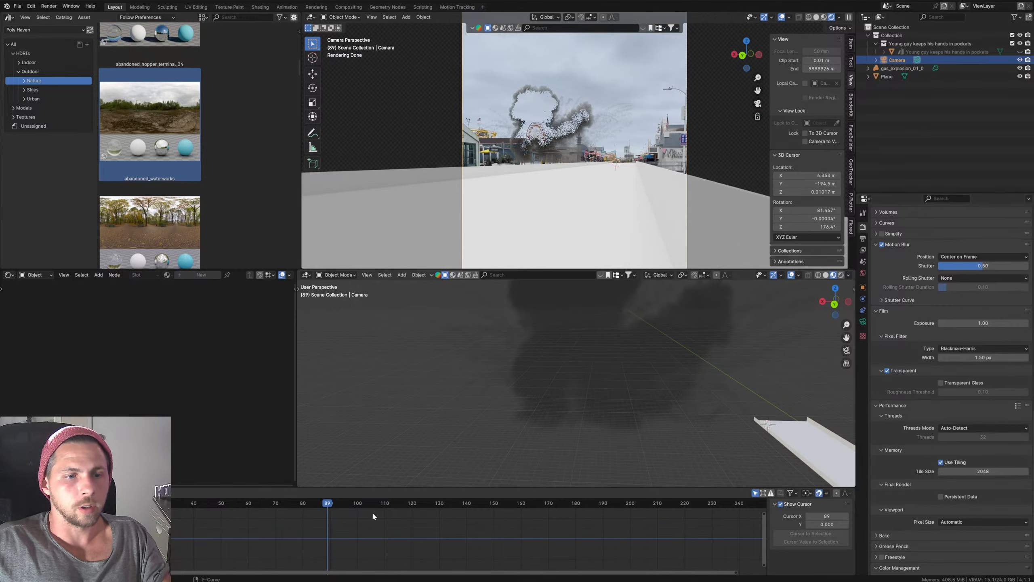
Step: Scrub the explosion to frame 197 and check it in the camera view with Material Preview shading
drag(325, 501, 621, 493)
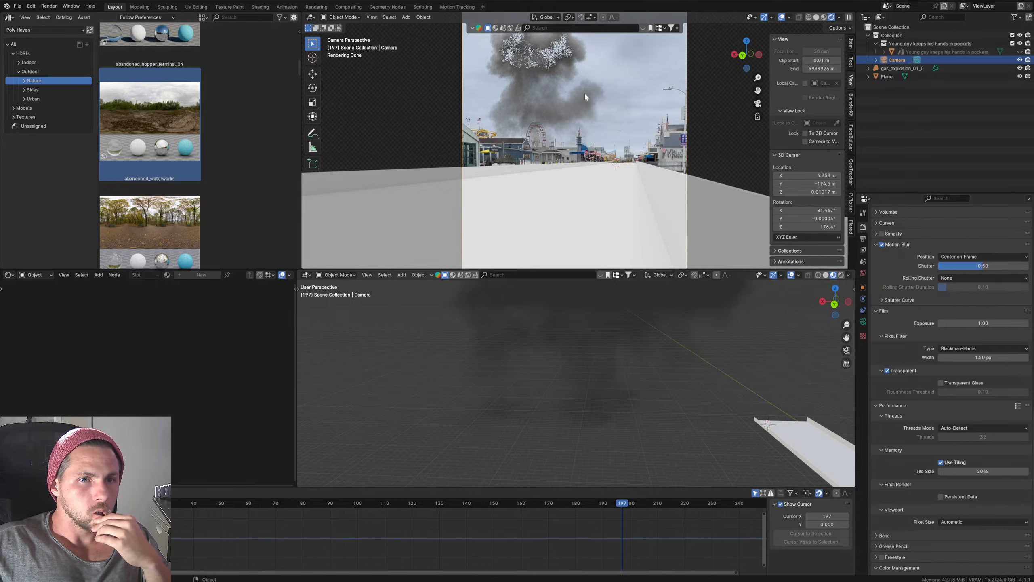
scroll(584, 92, down, 1)
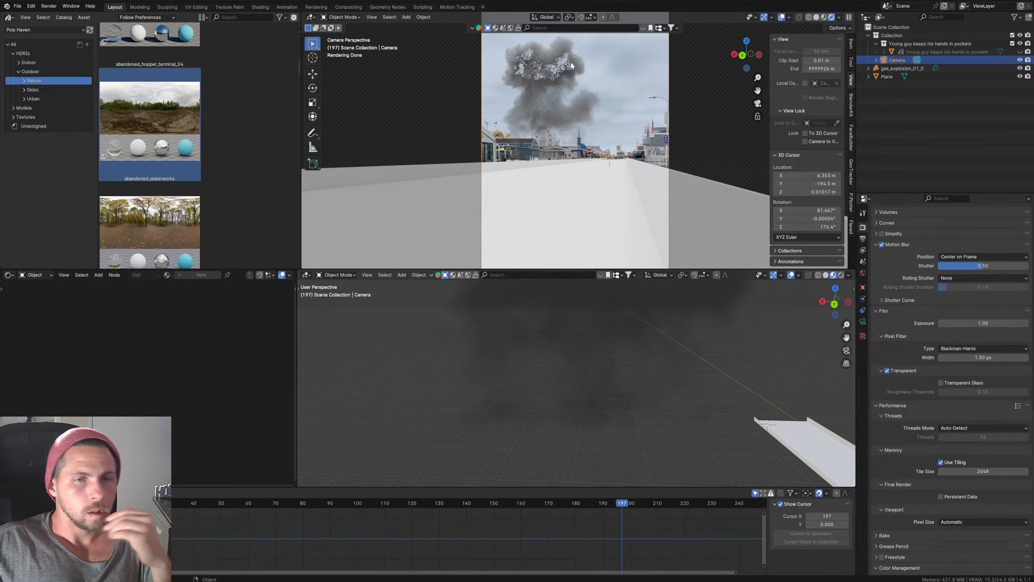
click(824, 18)
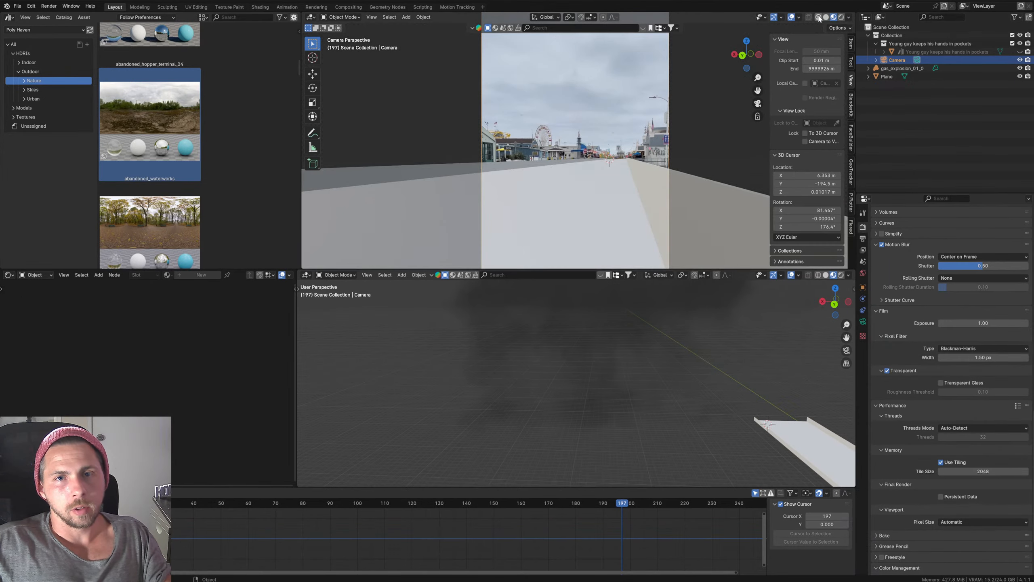
click(819, 17)
click(827, 17)
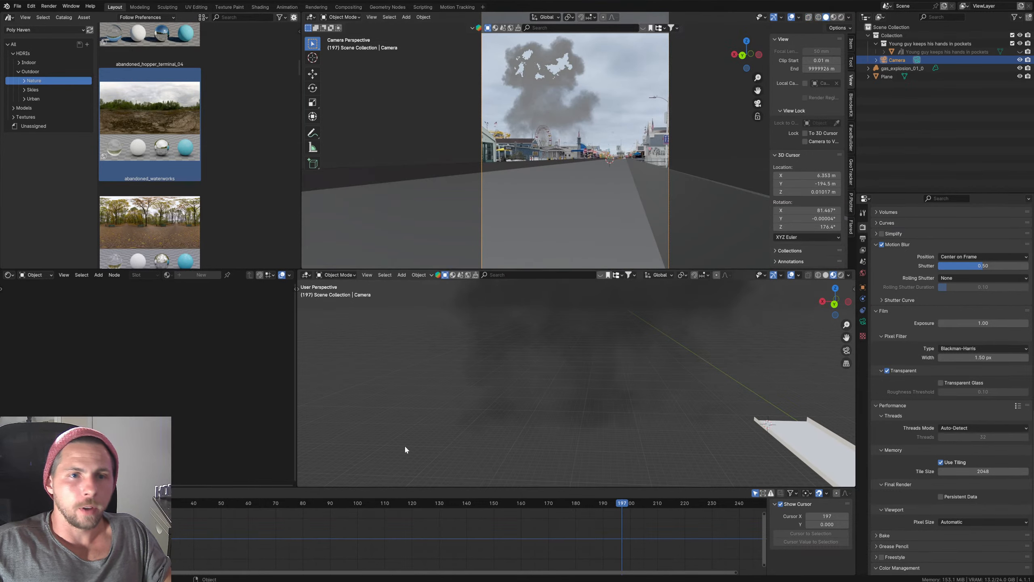
Step: Play the explosion from the first frame and stop at frame 117
key(shift+Left)
key(space)
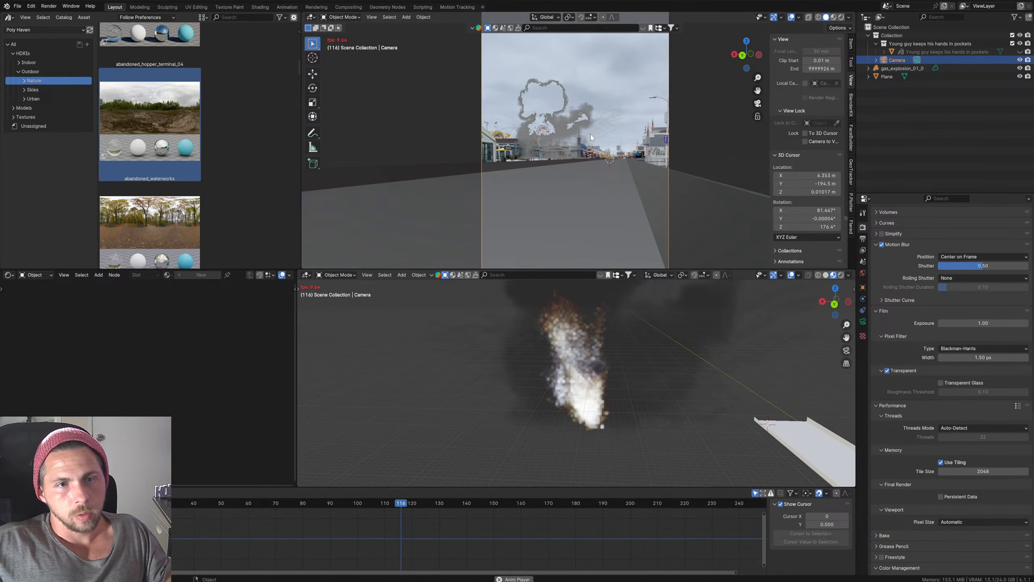
key(space)
Step: Try a higher density on the gas explosion's Principled Volume and undo the change
click(663, 330)
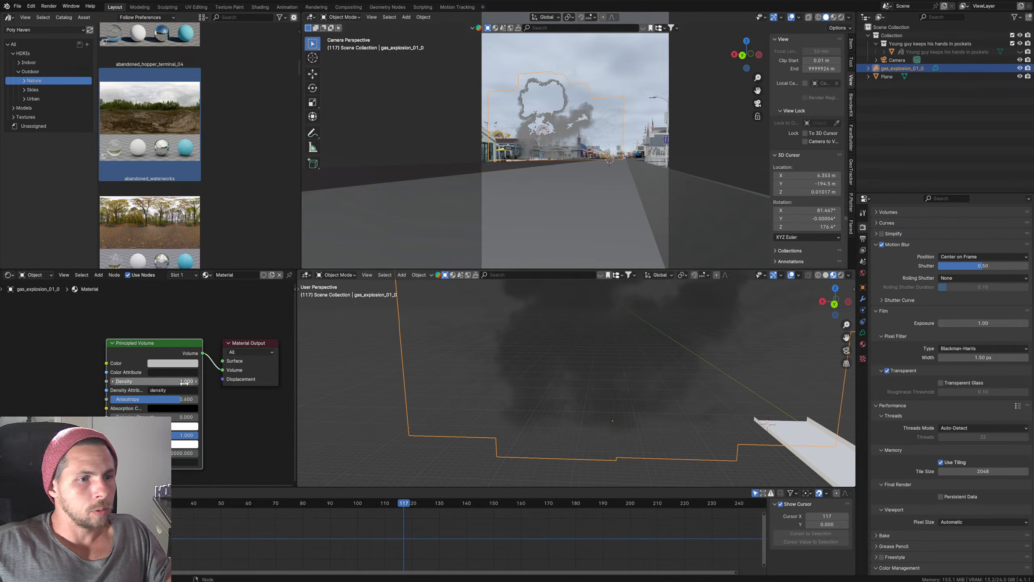
drag(186, 381, 316, 381)
key(ctrl+z)
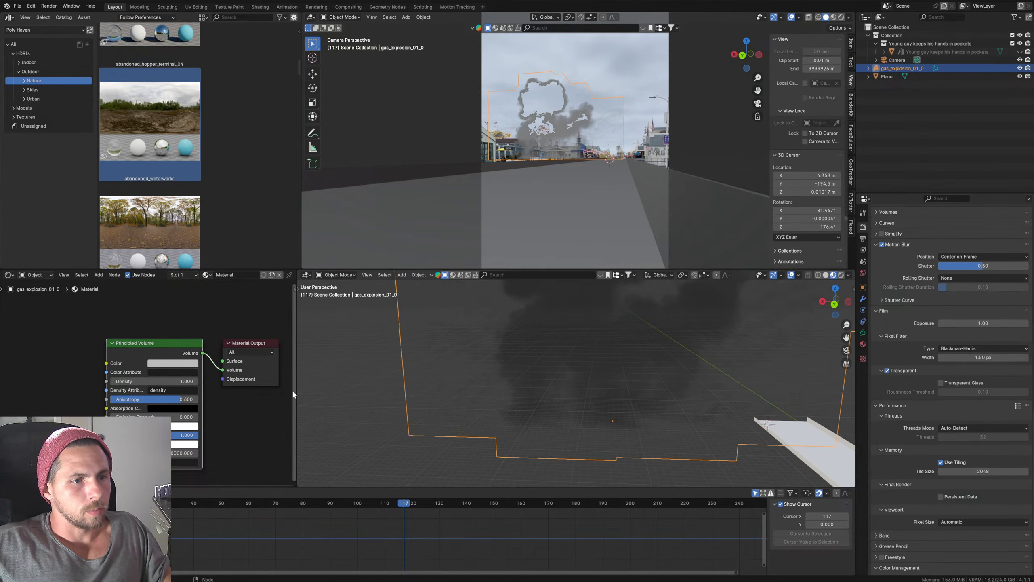
Step: Switch the camera view to rendered shading and render frame 44 as a still image
click(842, 18)
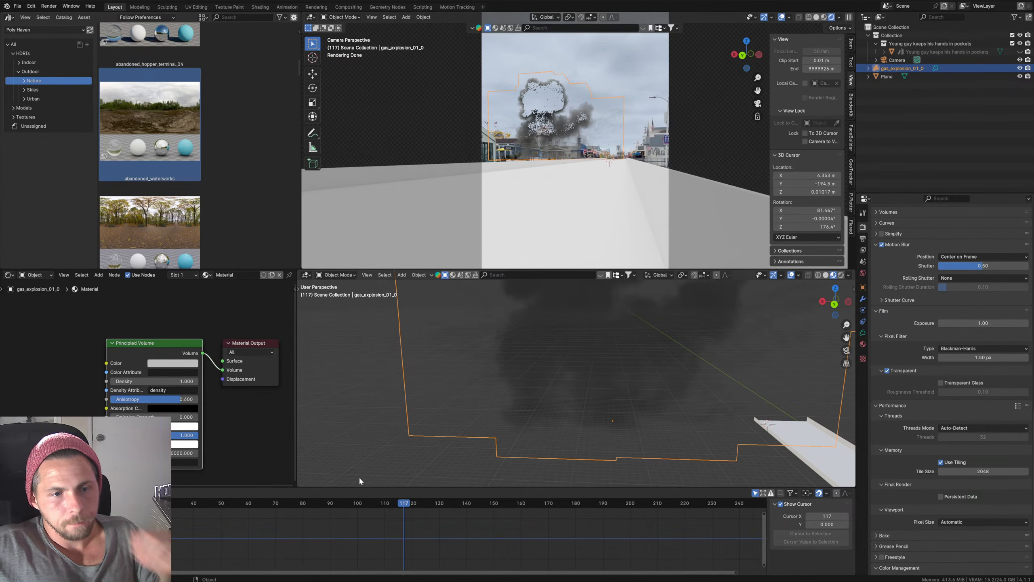
click(442, 503)
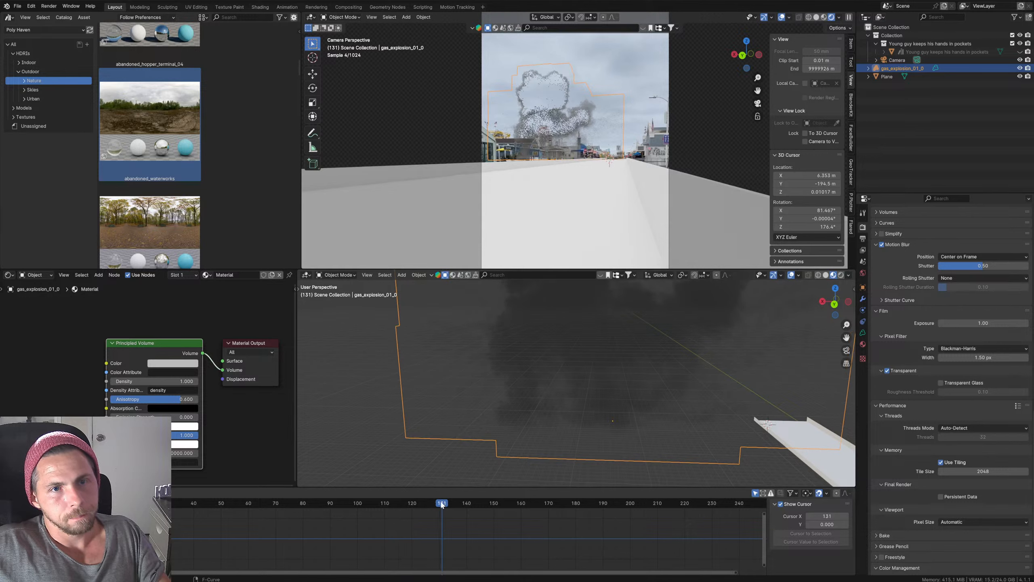
click(206, 504)
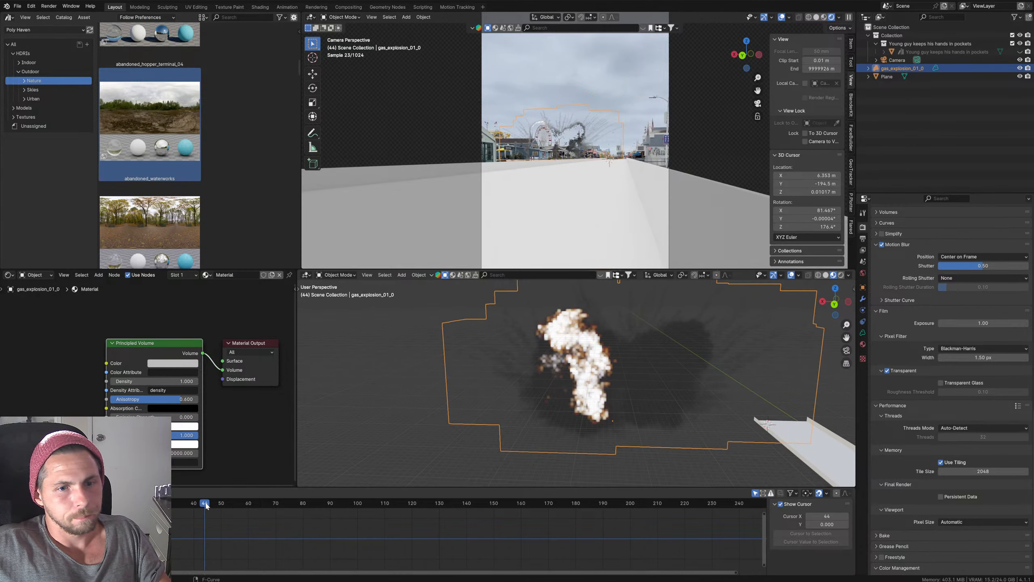
click(49, 6)
click(54, 12)
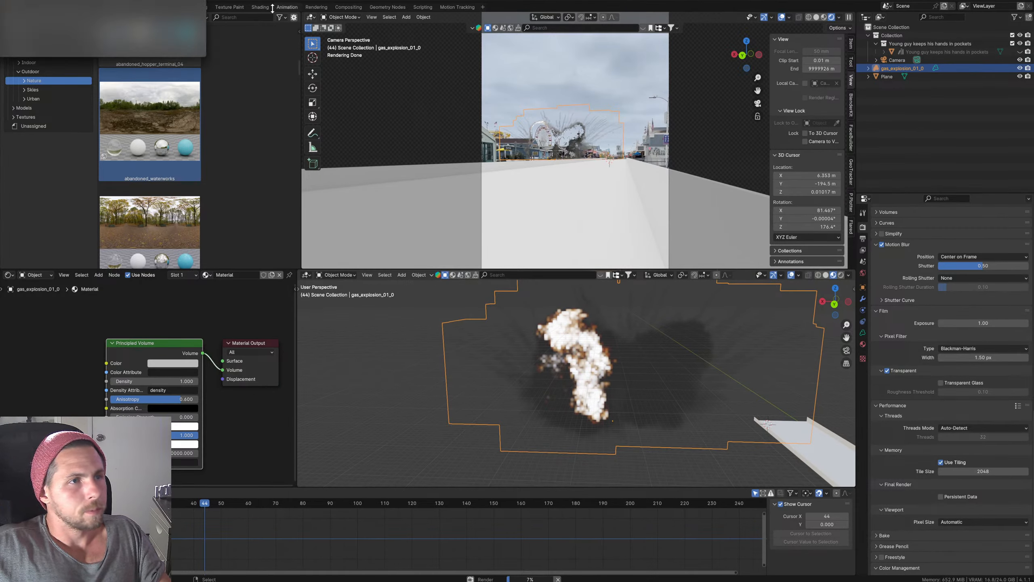
Step: Examine the fire, smoke and standing man up close in the rendered image and close the render window
drag(2, 2, 570, 99)
drag(635, 203, 653, 510)
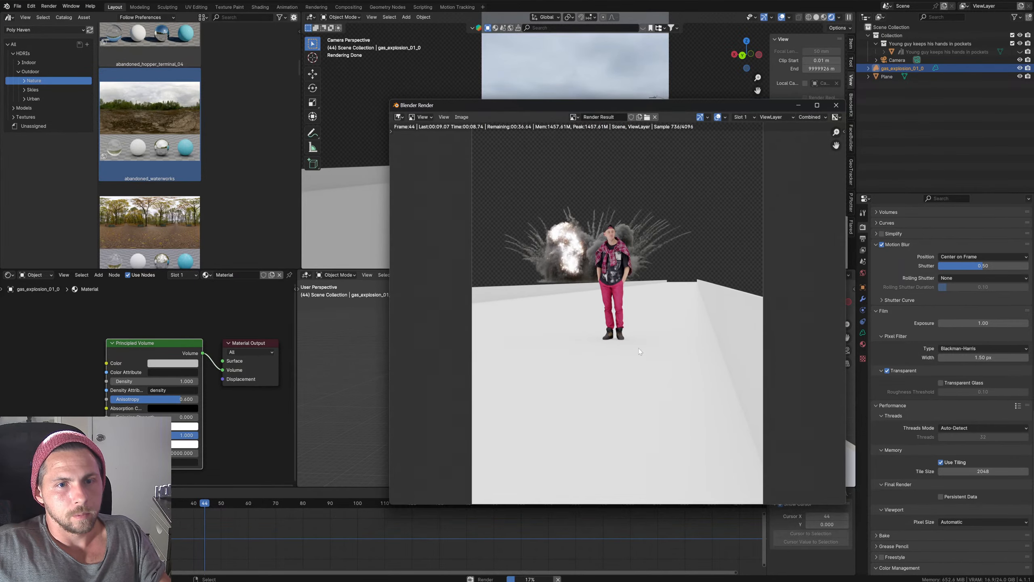
scroll(624, 316, up, 5)
scroll(625, 315, down, 3)
middle_drag(626, 220, 634, 293)
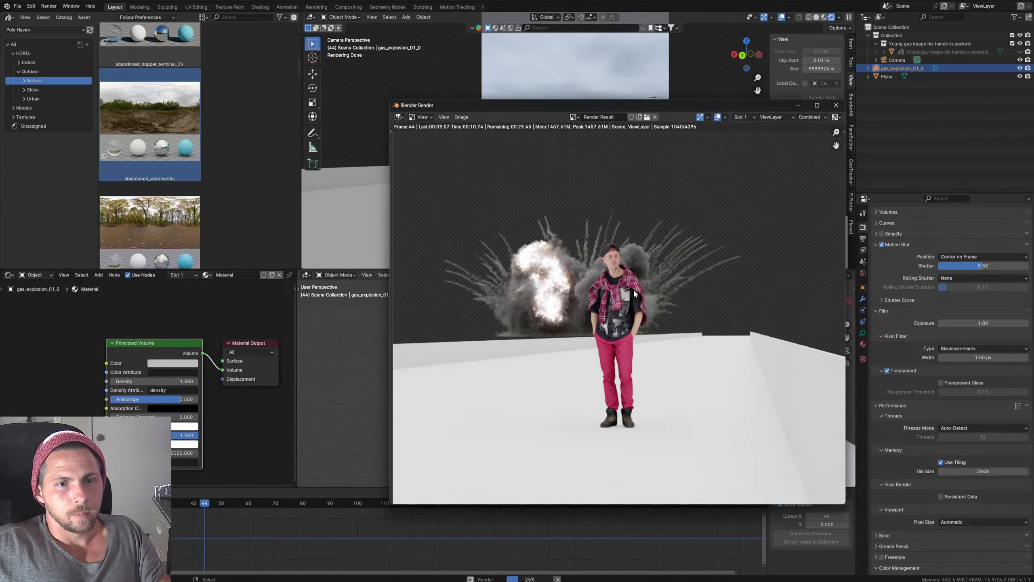
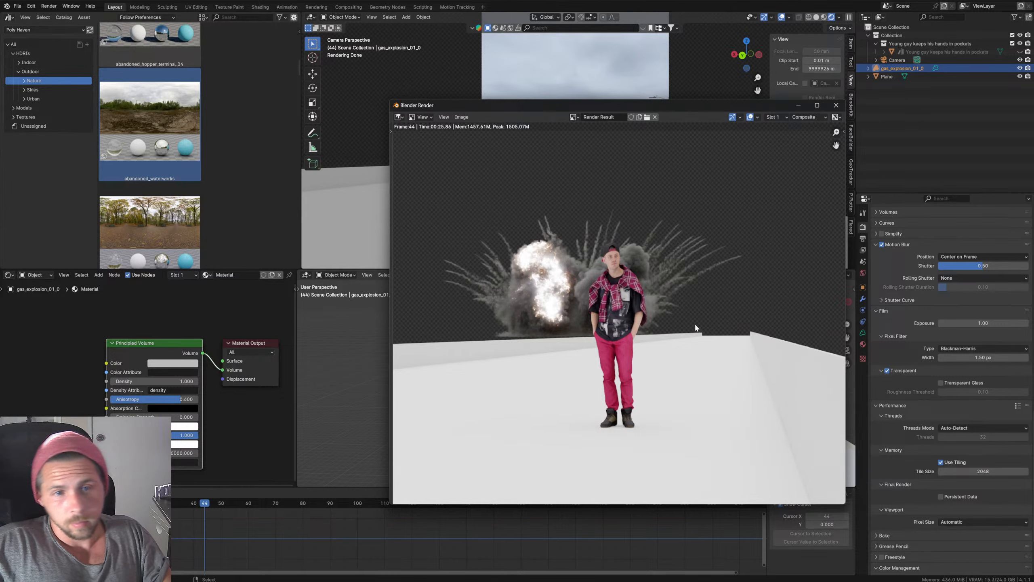
scroll(546, 304, up, 4)
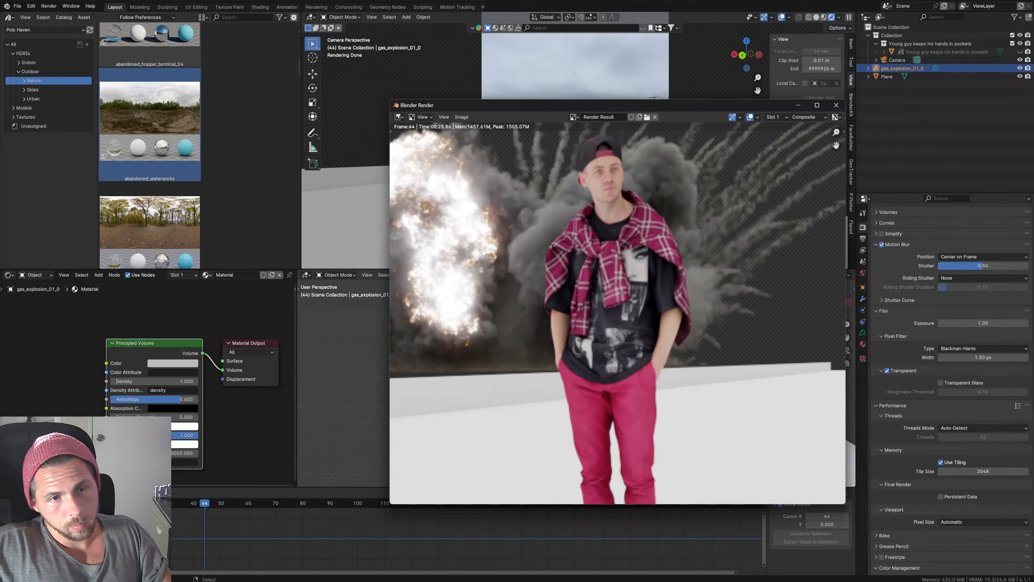
middle_drag(483, 252, 602, 301)
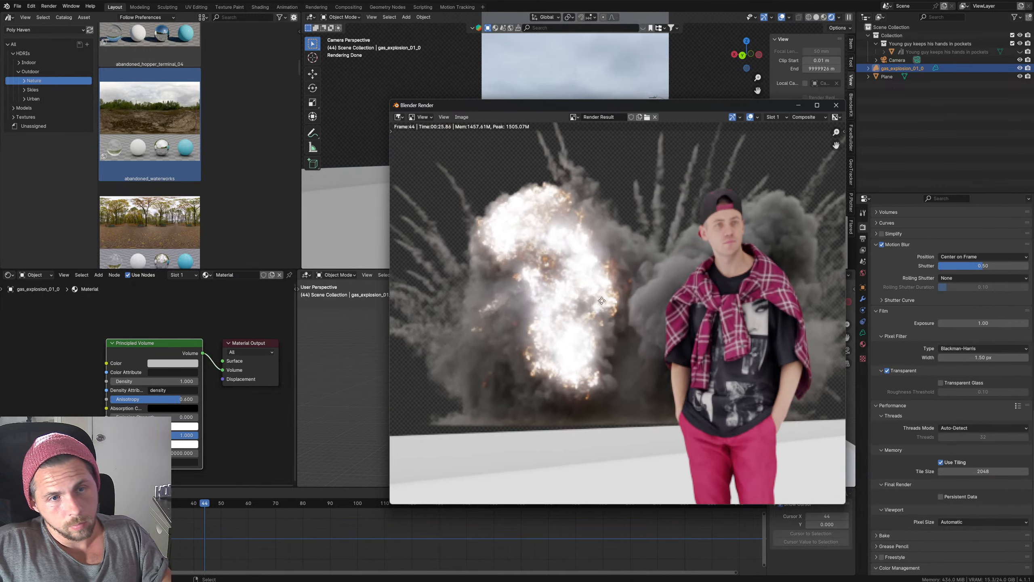
click(836, 106)
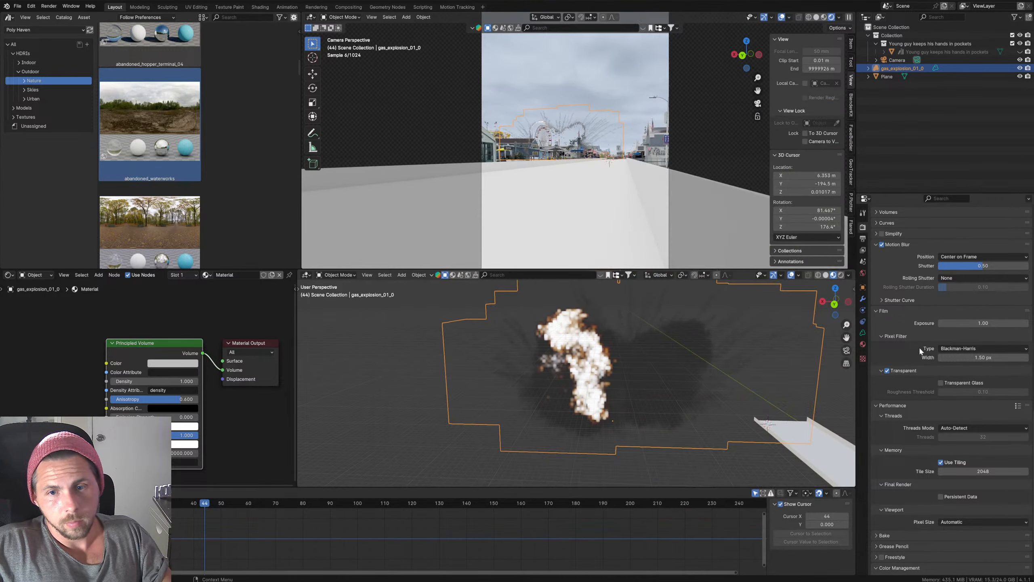
Step: Set the end of the scene's output frame range to 570
click(863, 239)
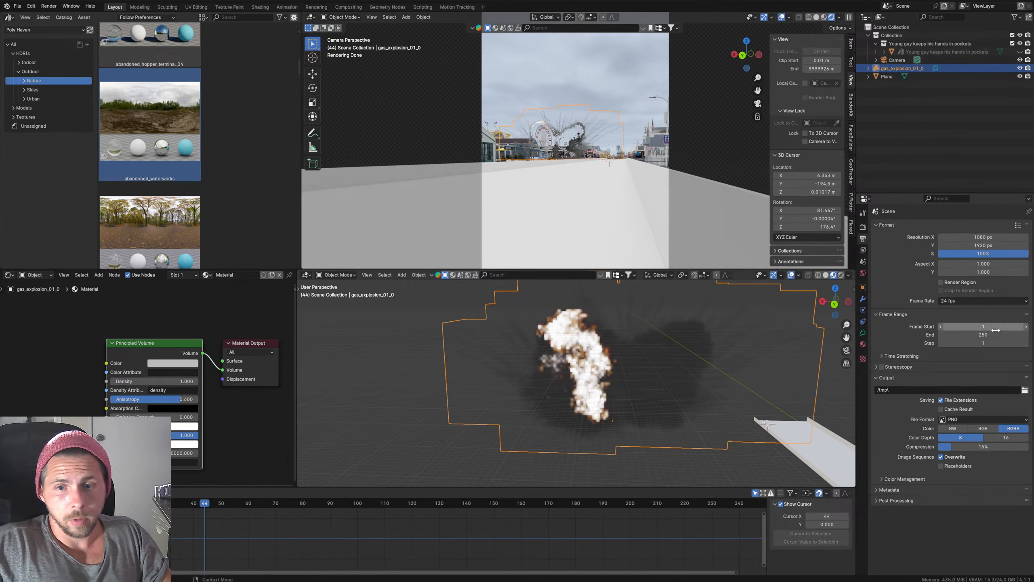
click(984, 335)
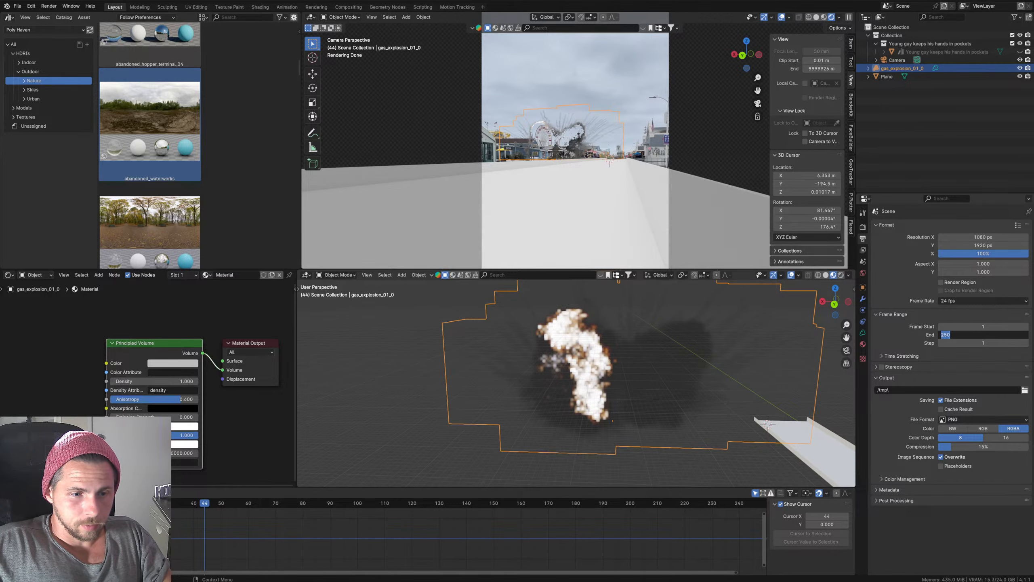
click(430, 581)
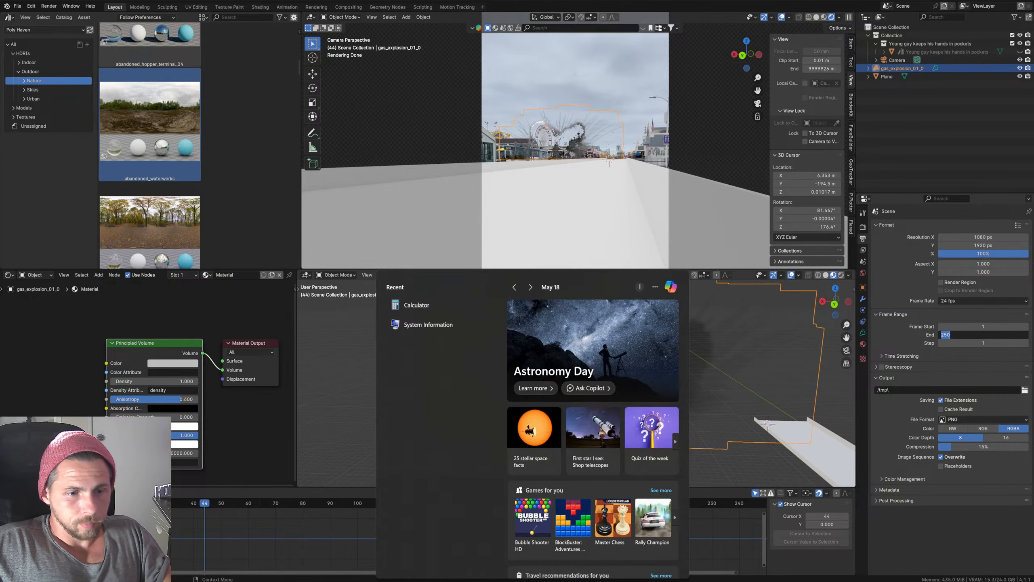
click(420, 305)
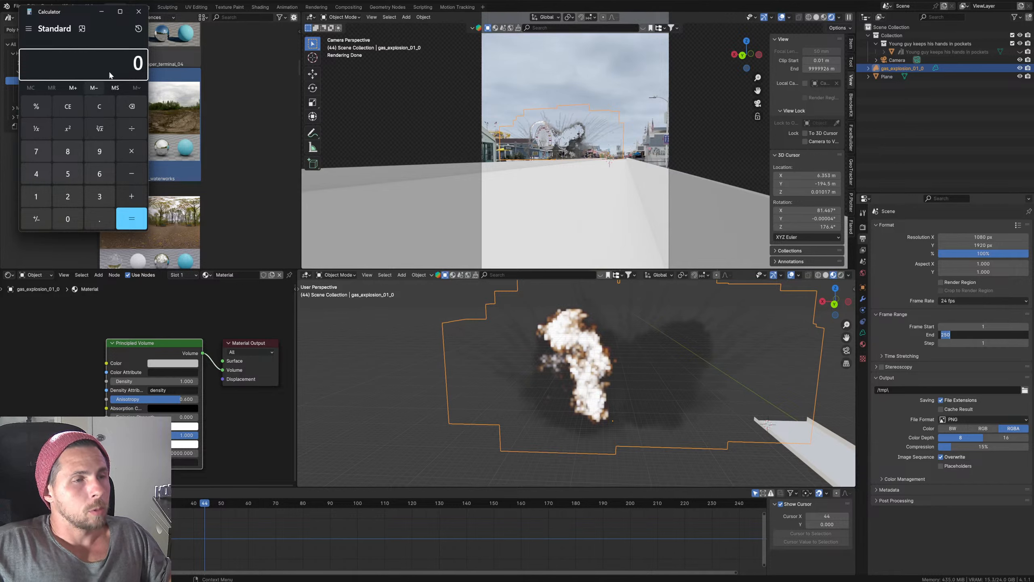
click(139, 11)
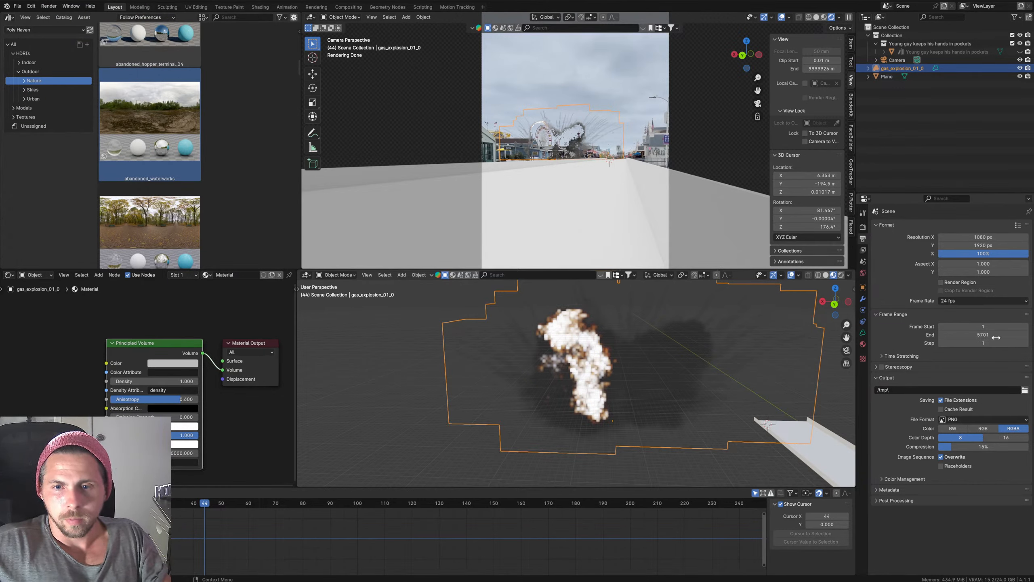
key(ctrl+a)
text(570)
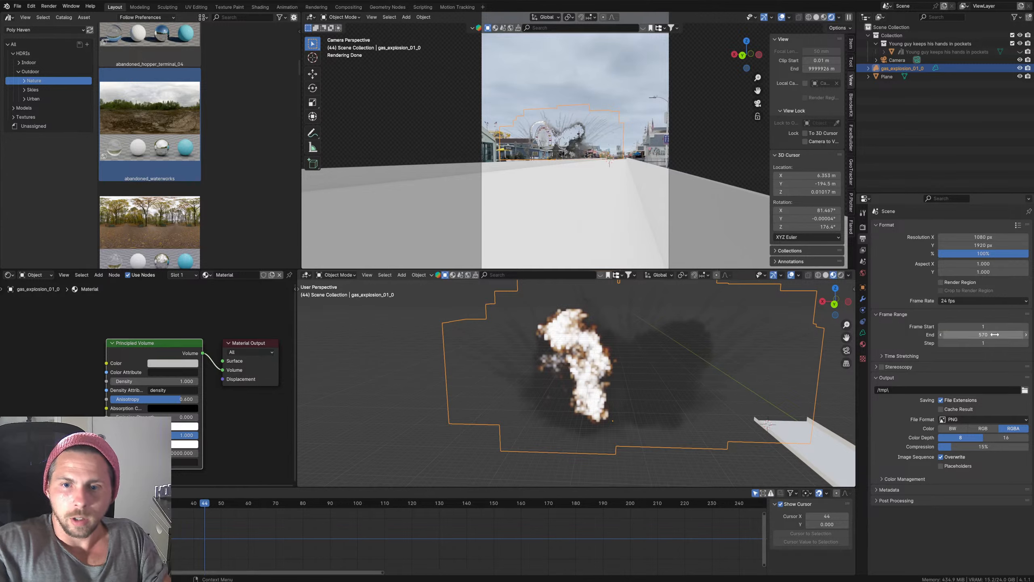
key(Return)
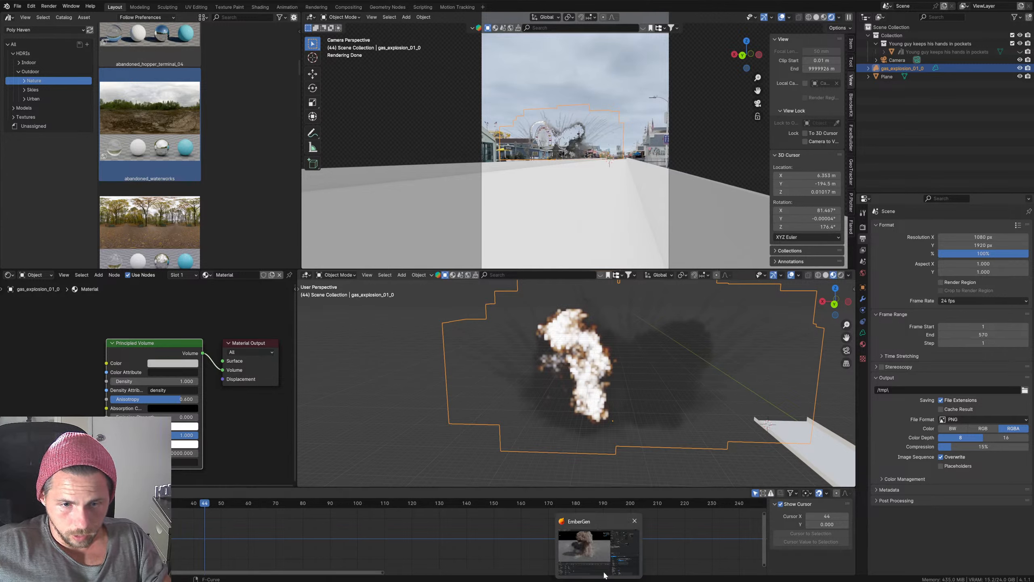
Step: Switch to EmberGen to check the frame settings of the VDB export, and return to the Blender scene
click(599, 555)
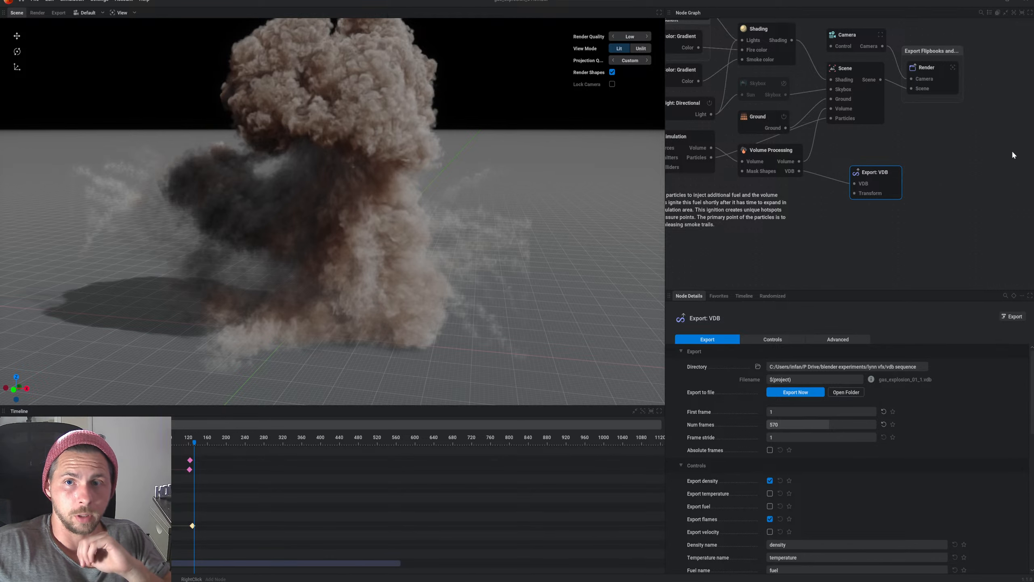
click(995, 2)
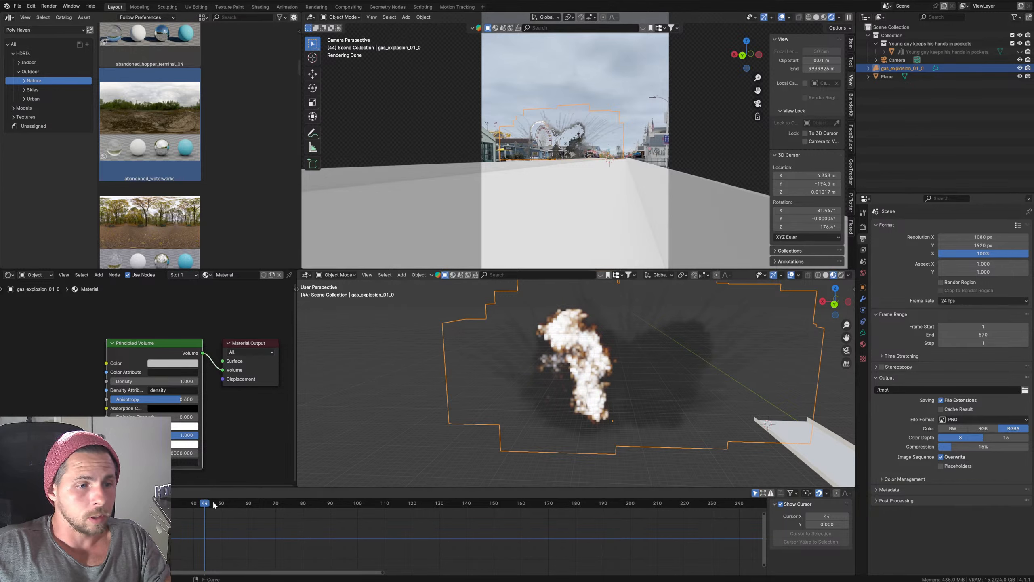
Step: Examine the explosion at frame 44 in the rendered camera view, both close up and in the full boardwalk framing
mouse_move(214, 505)
mouse_down()
mouse_move(285, 501)
mouse_move(204, 506)
mouse_up()
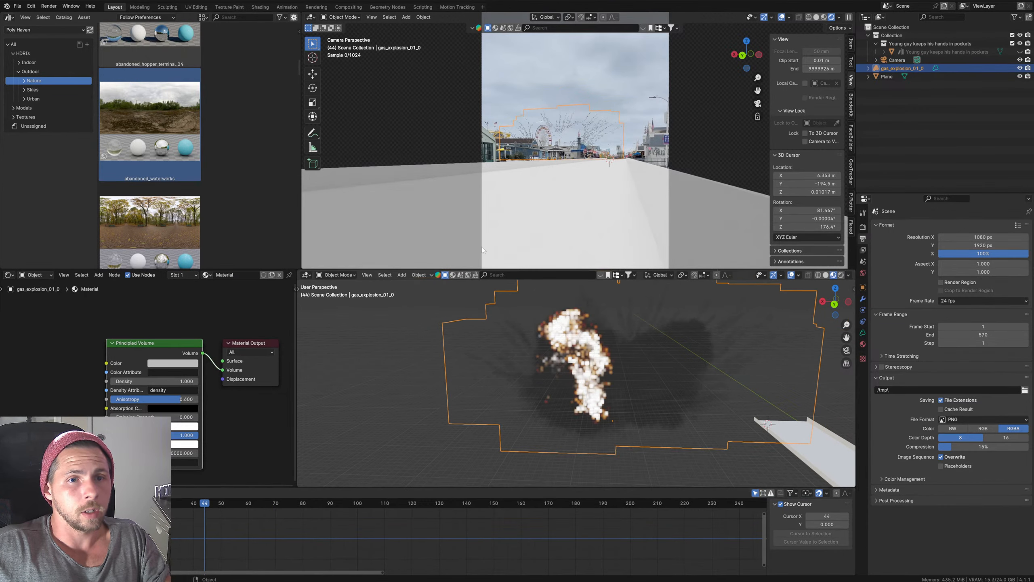
scroll(570, 151, up, 6)
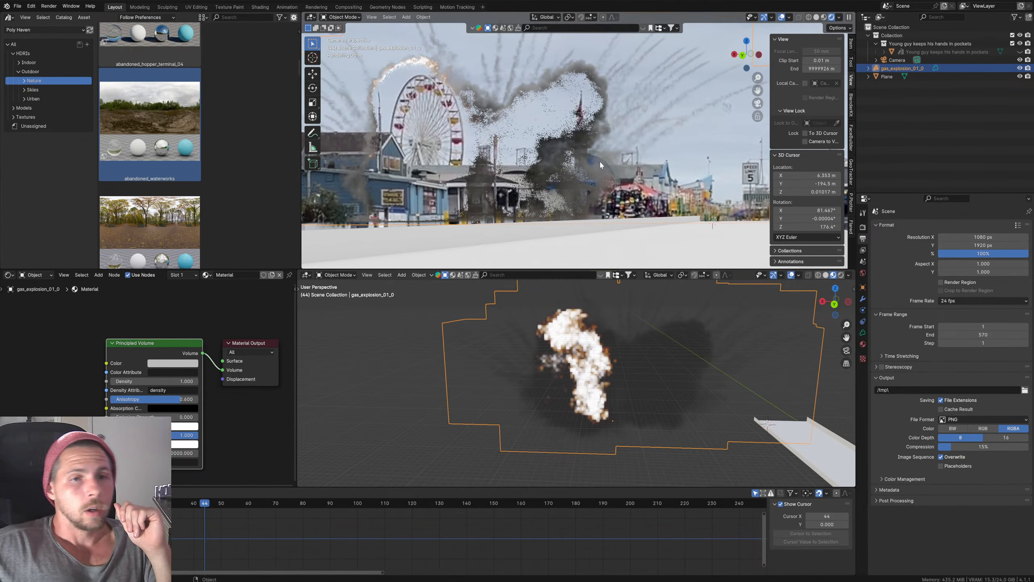
scroll(600, 160, down, 2)
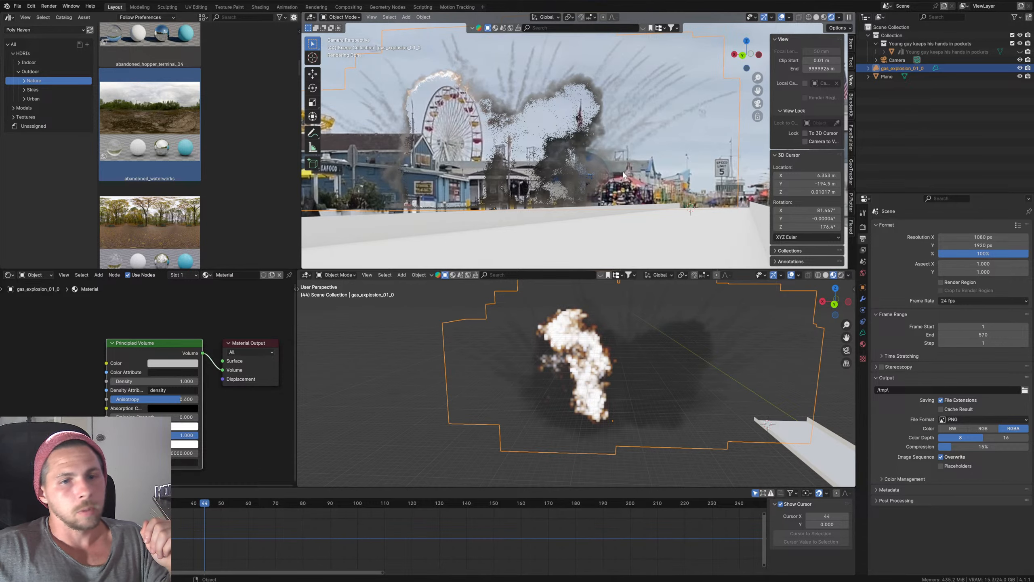
scroll(635, 176, down, 2)
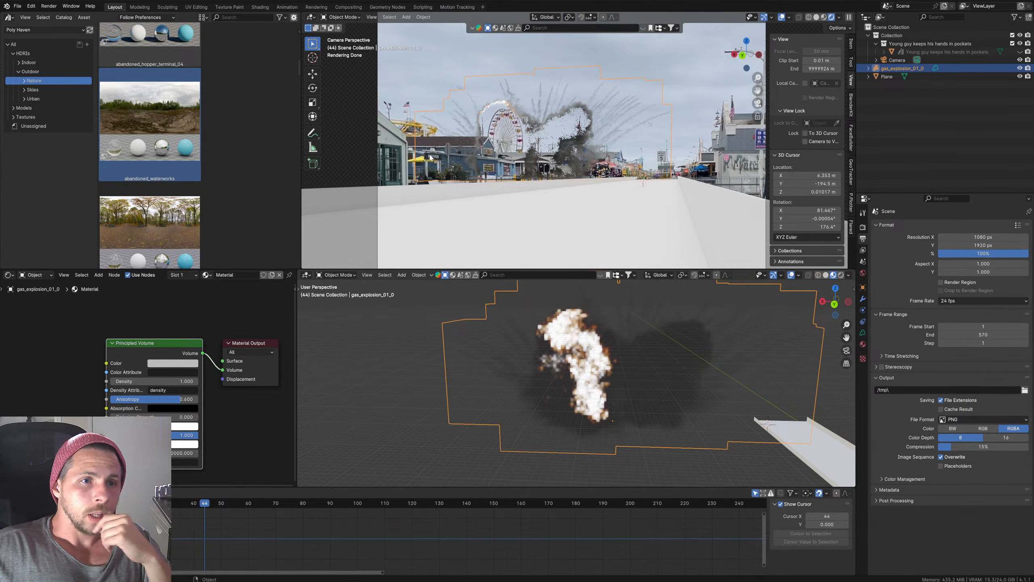
scroll(540, 159, down, 2)
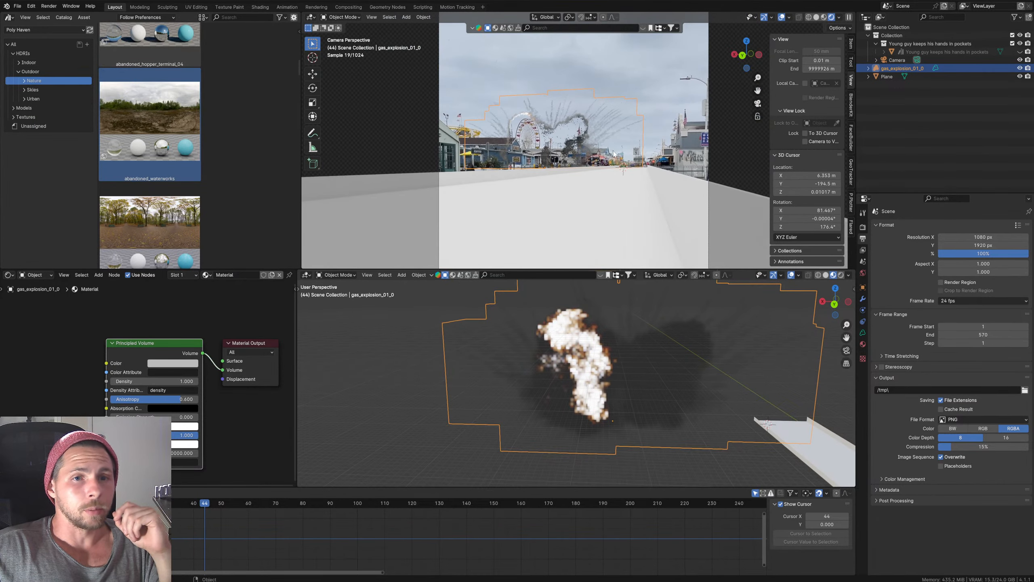
scroll(613, 134, up, 1)
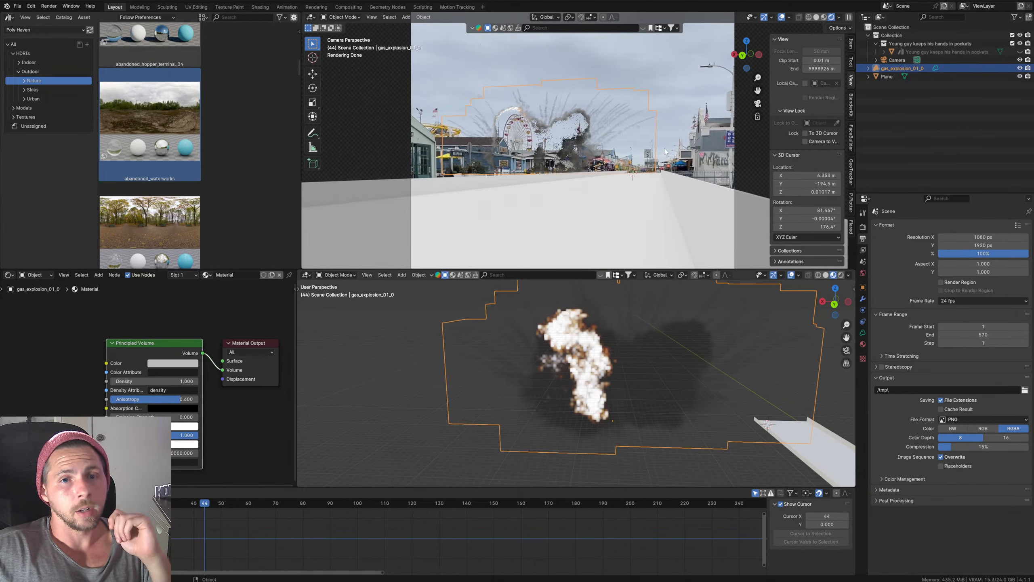
scroll(622, 120, up, 1)
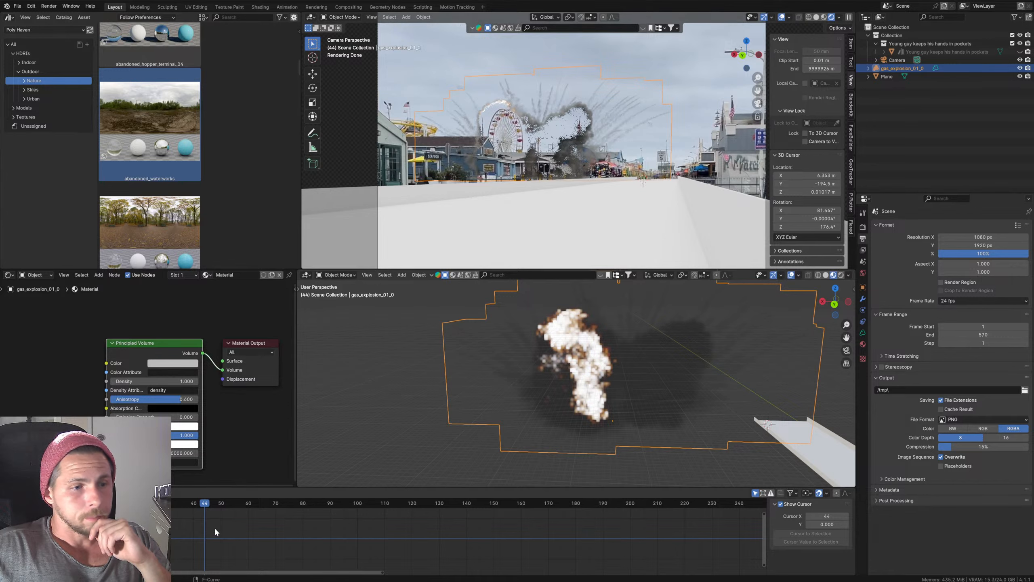
Step: Play back the explosion from frame 44, rewind to frame 0 and replay it up to frame 60 to review the fire and smoke
key(space)
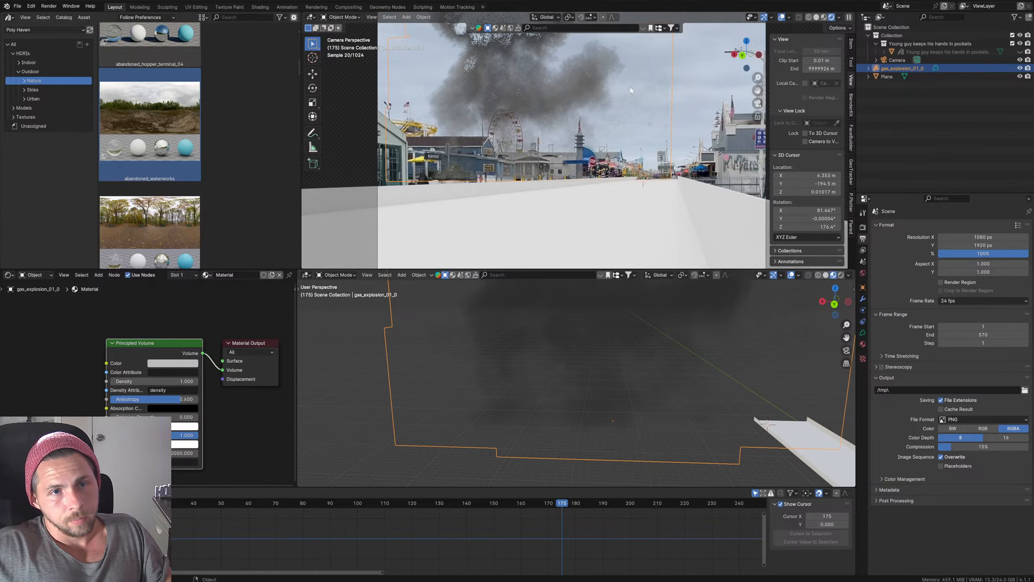
scroll(578, 71, down, 6)
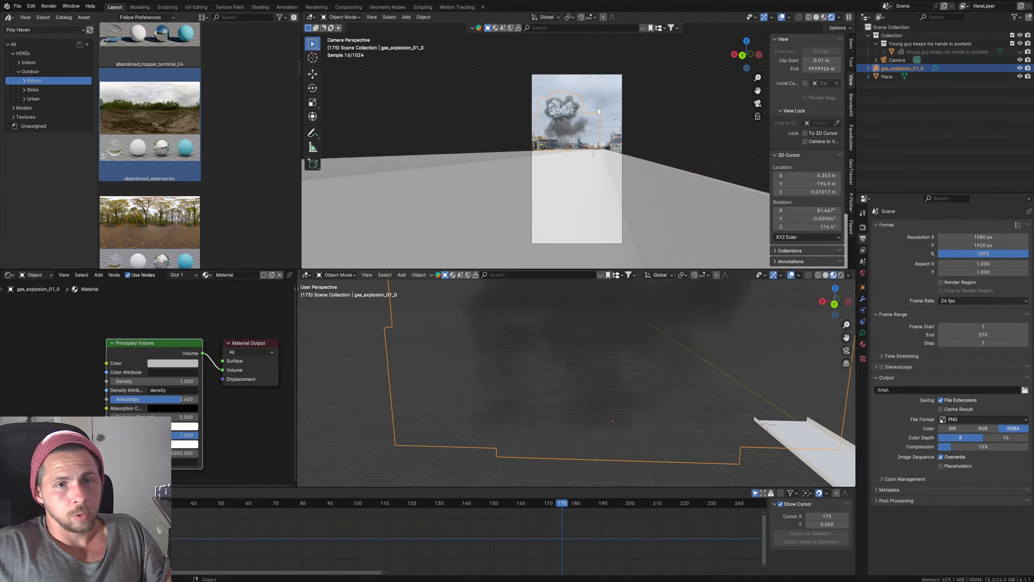
scroll(598, 108, up, 5)
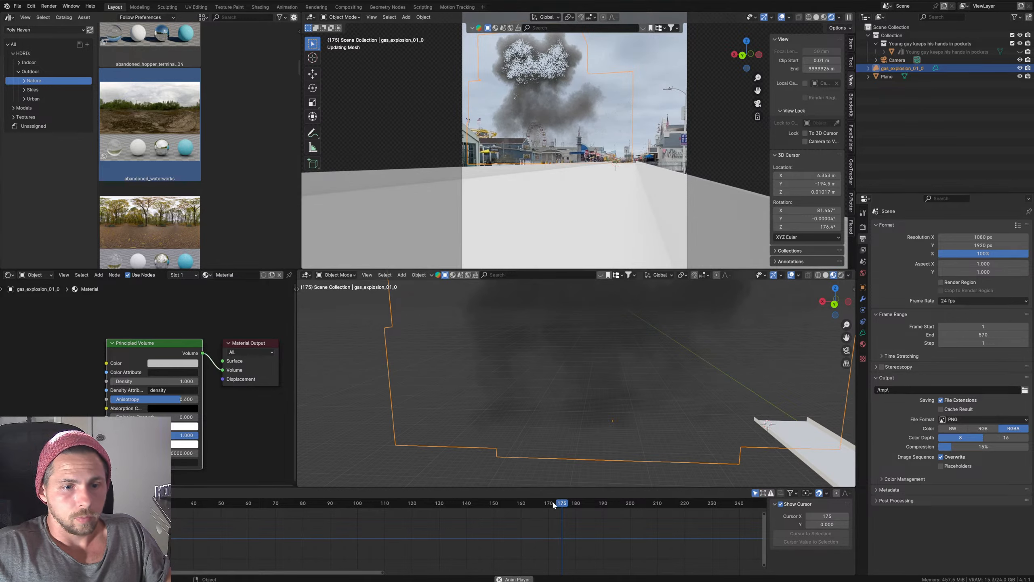
drag(552, 499, 83, 505)
key(space)
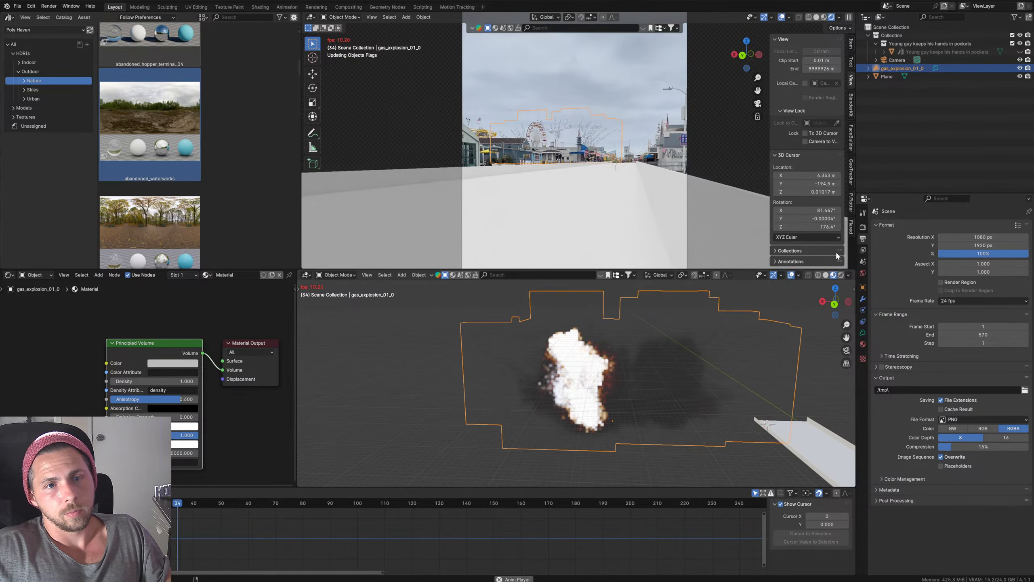
key(space)
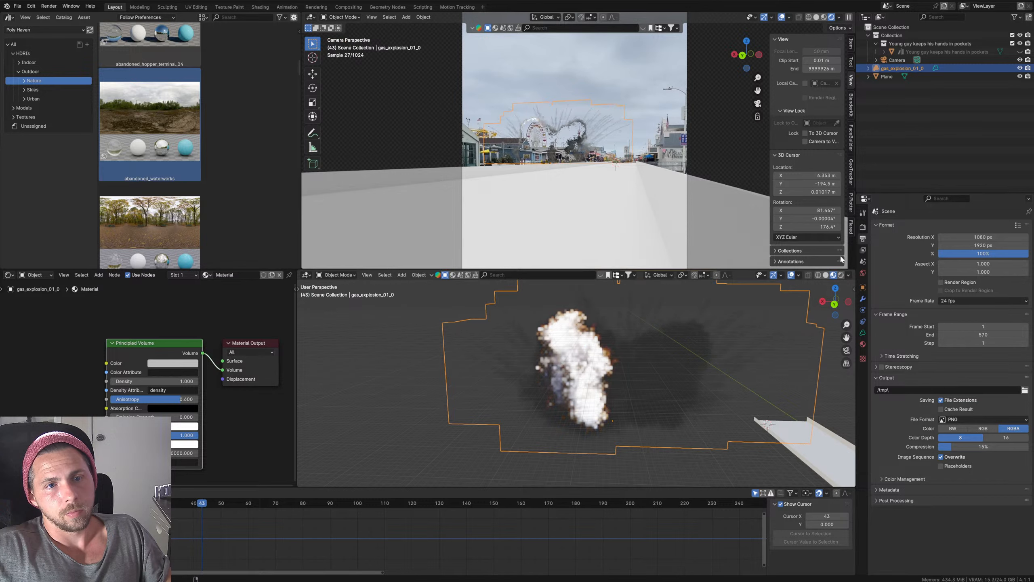
key(space)
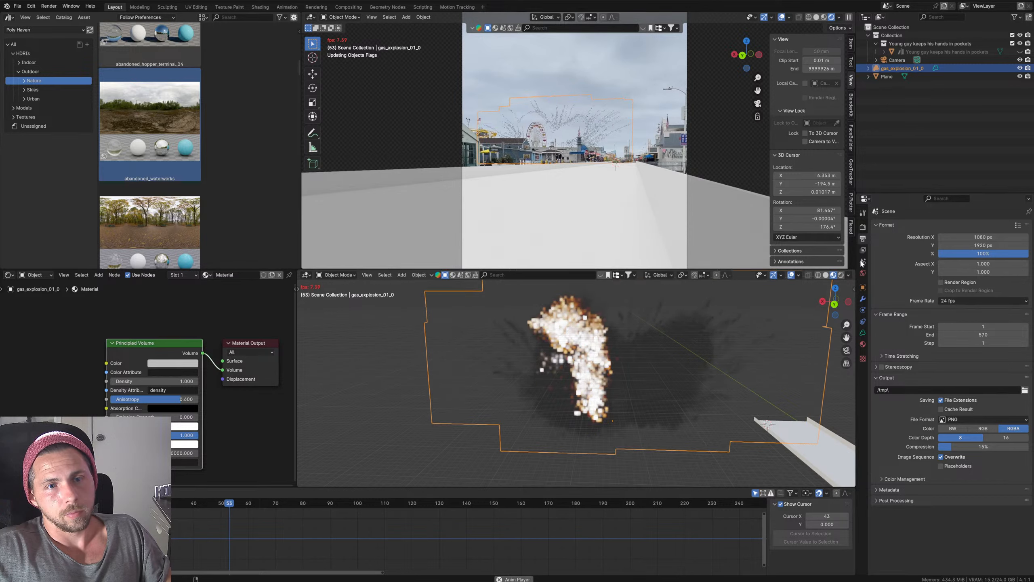
key(space)
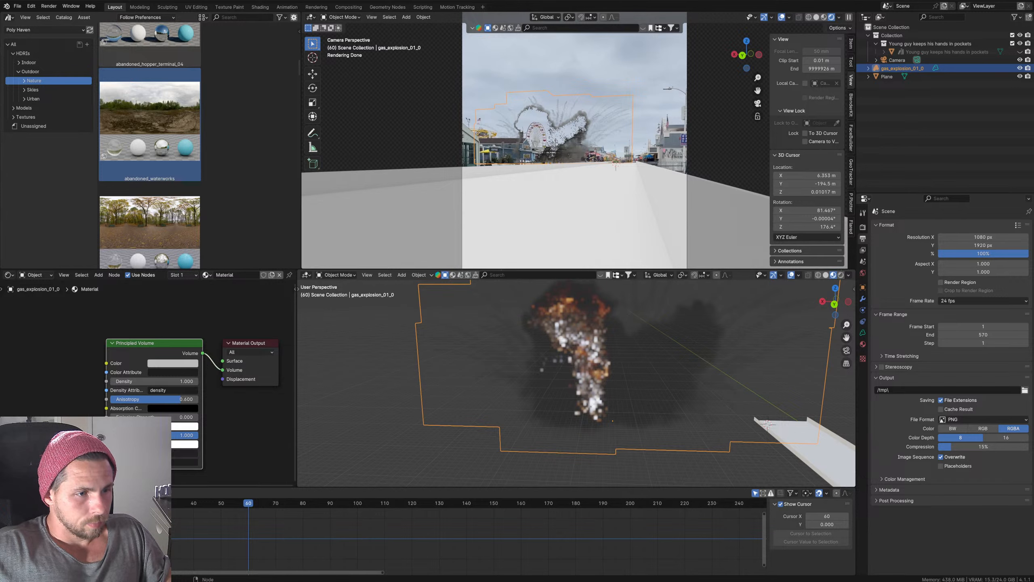
Step: Set the temperature of the explosion's Principled Volume to 10000 and check the fire's look at frames 60 and 35
text(10000)
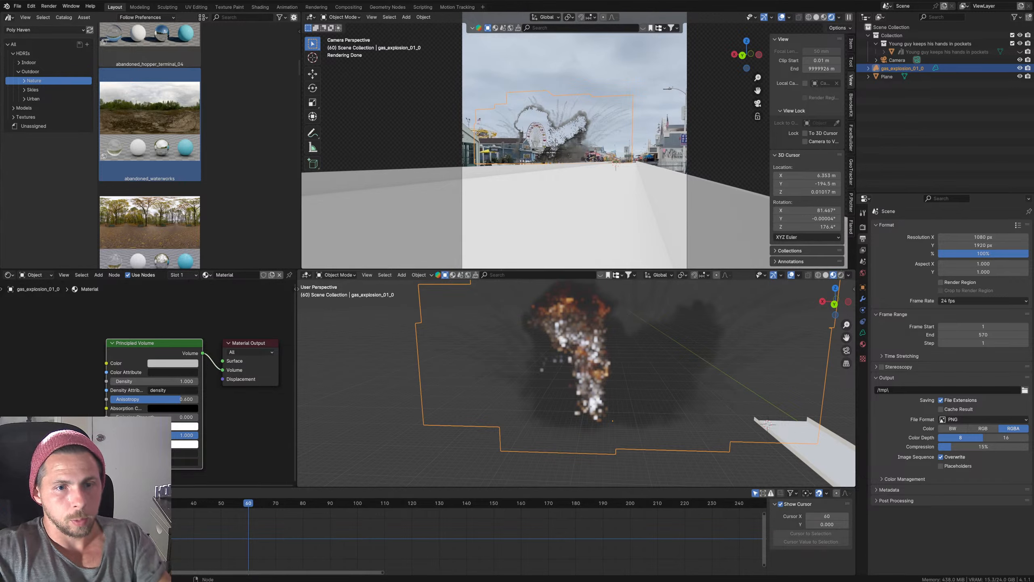
key(Return)
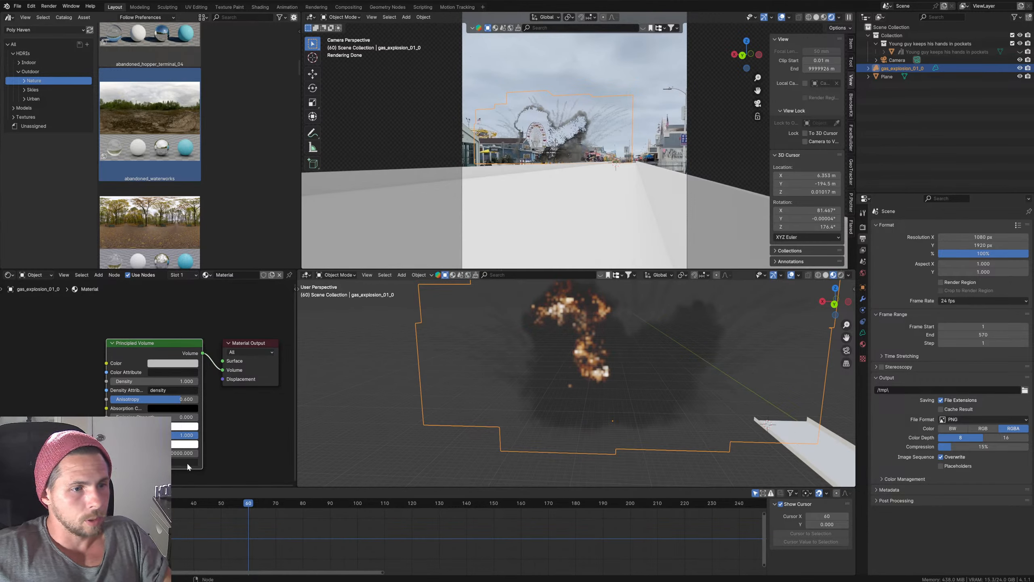
drag(225, 513, 180, 505)
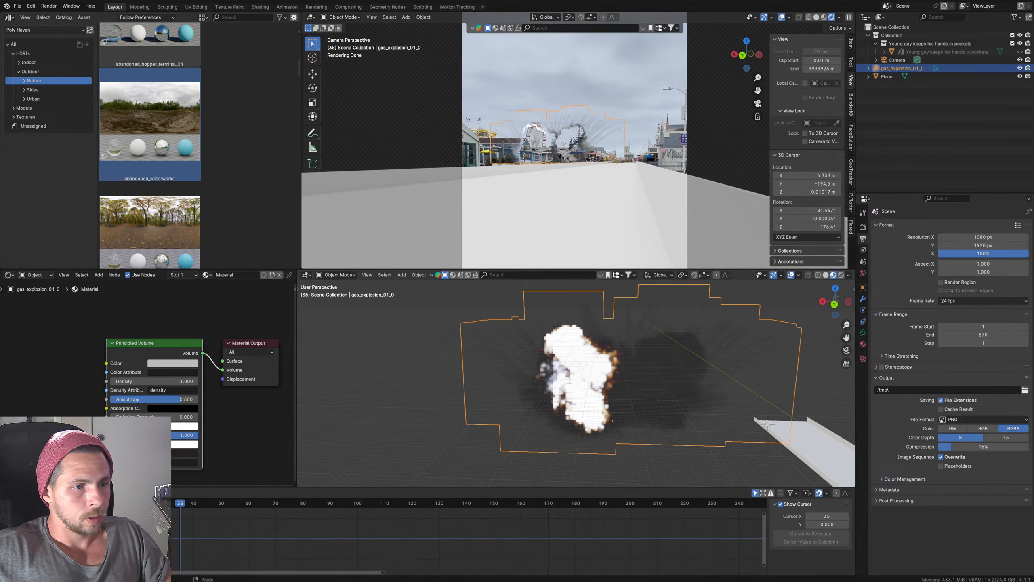
text(10000)
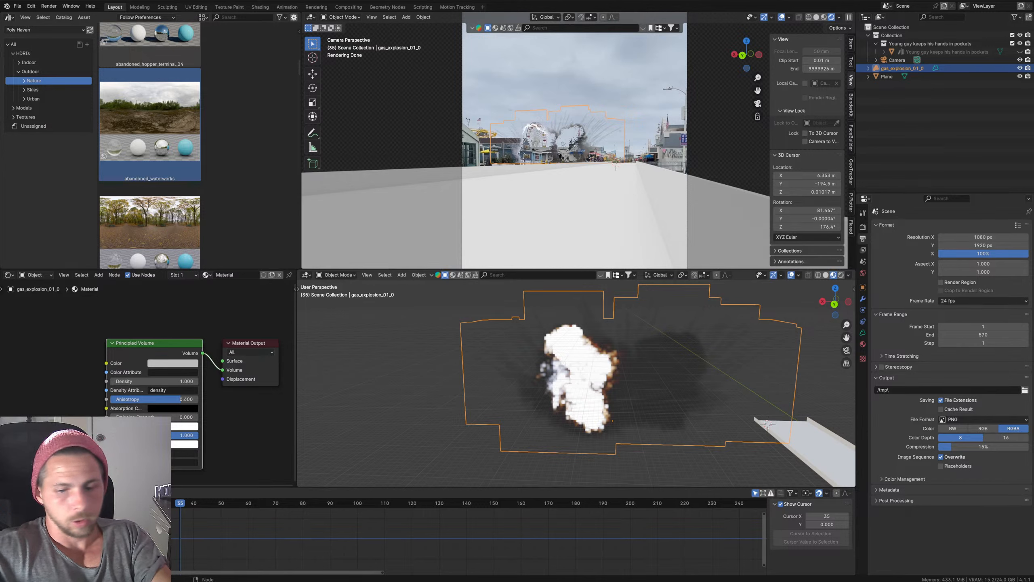
key(Return)
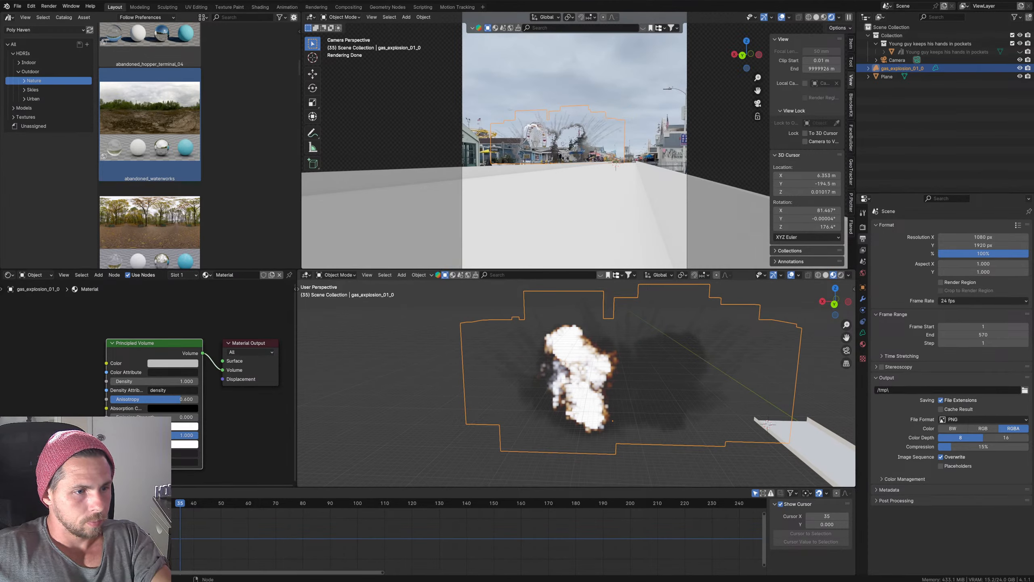
text(10000)
key(Return)
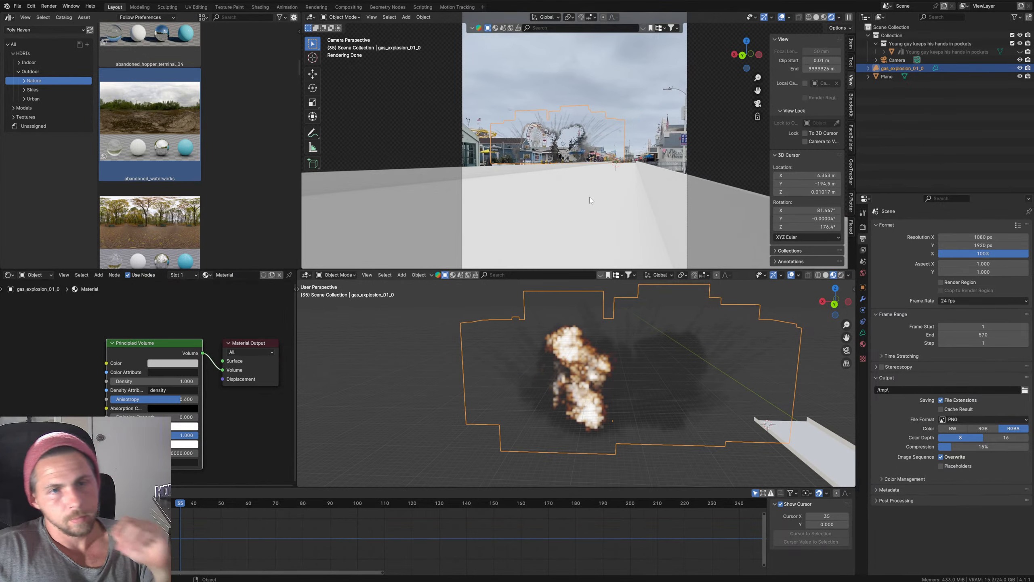
Step: Select the ground plane under the boardwalk scene and create a new material for it
scroll(693, 355, down, 2)
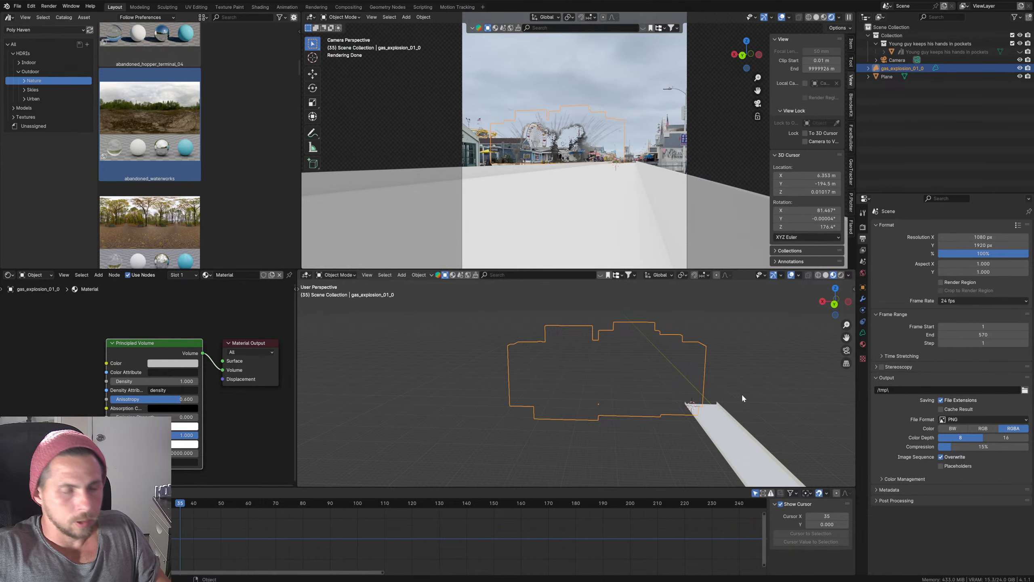
key(s)
click(750, 406)
click(737, 433)
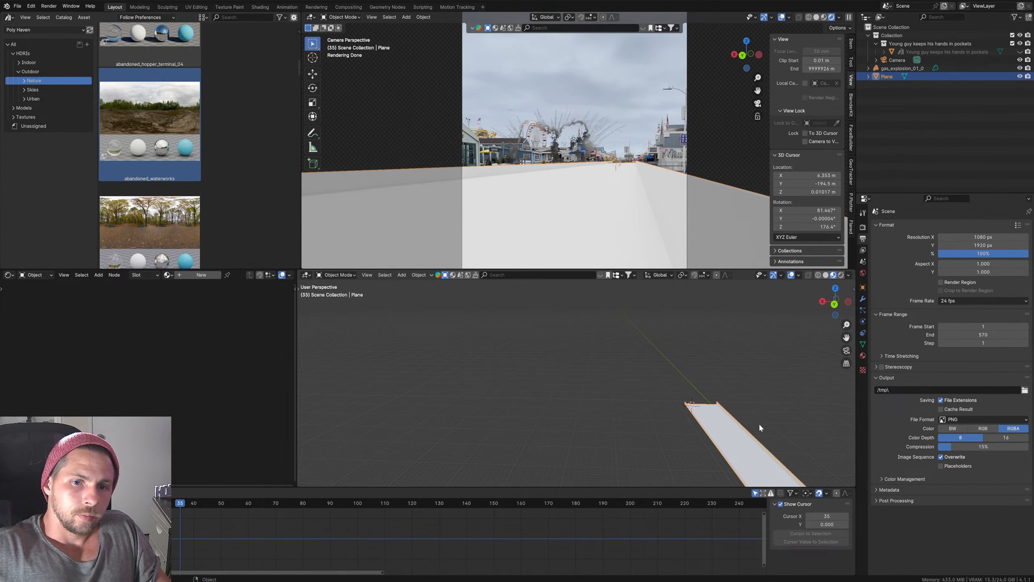
scroll(761, 440, down, 2)
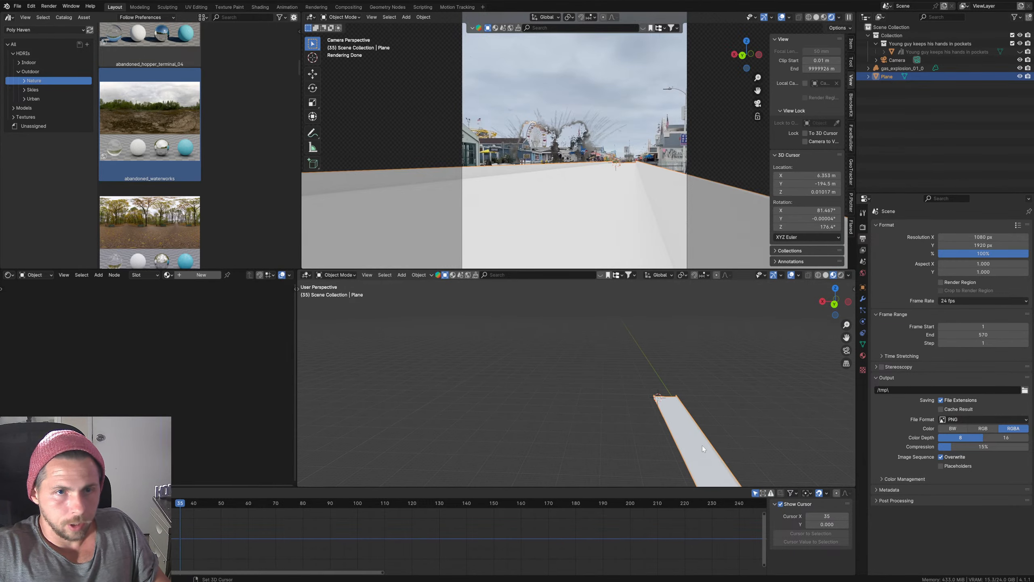
middle_drag(702, 445, 536, 366)
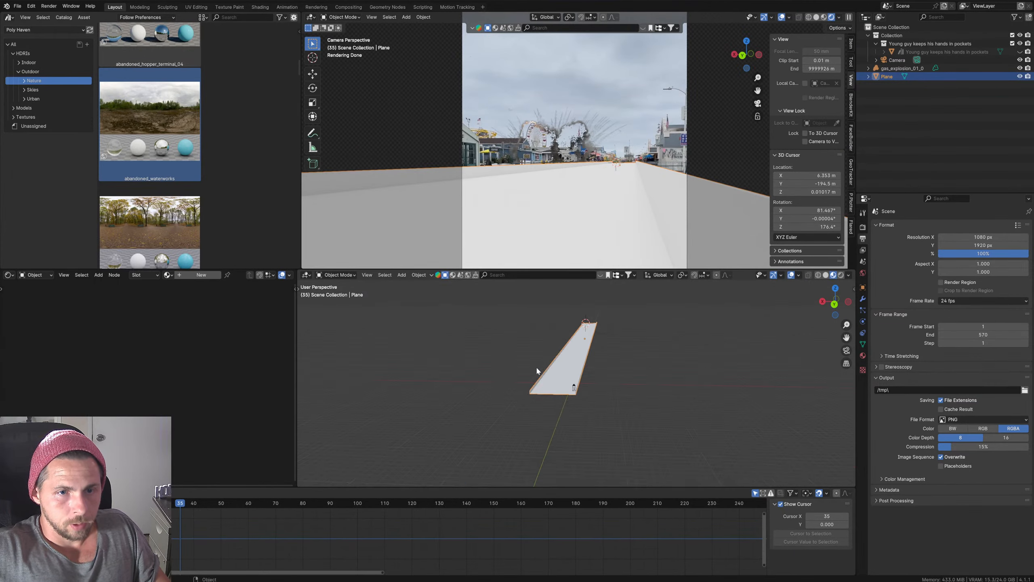
click(202, 274)
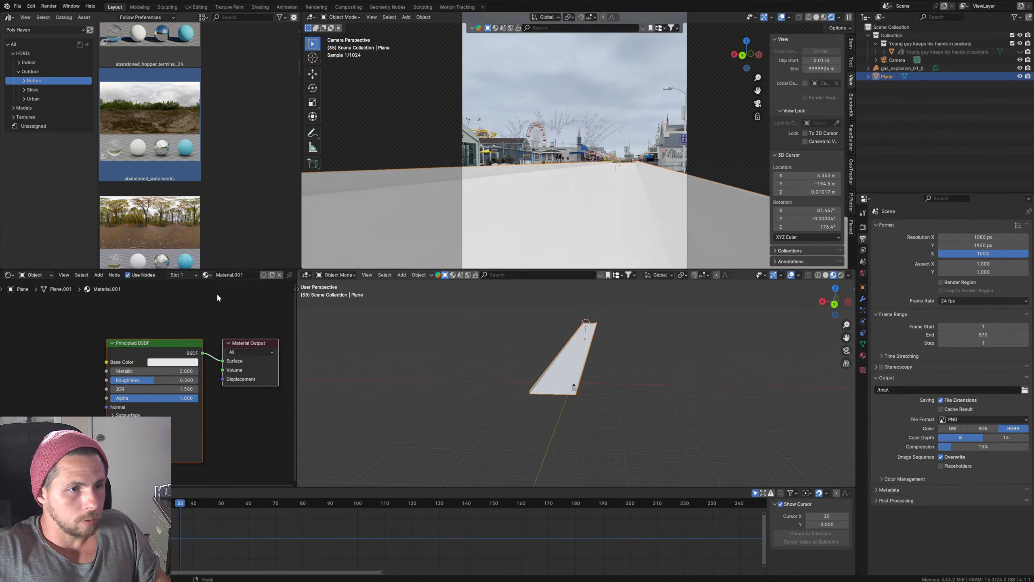
Step: Add an Image Texture node to the plane's material and connect its Color output to the Principled BSDF's Base Color
click(168, 346)
key(shift+a)
click(129, 345)
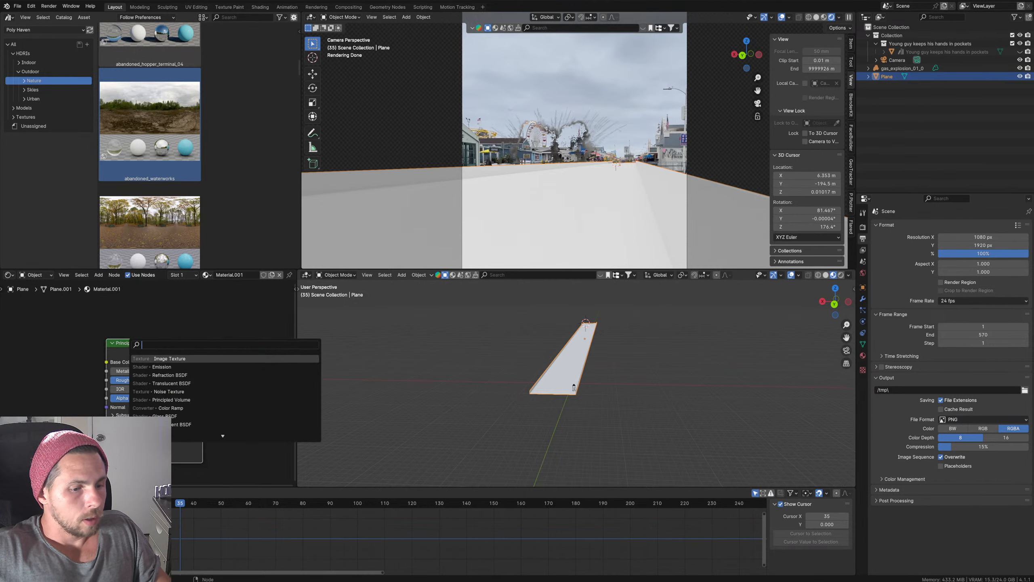
text(image)
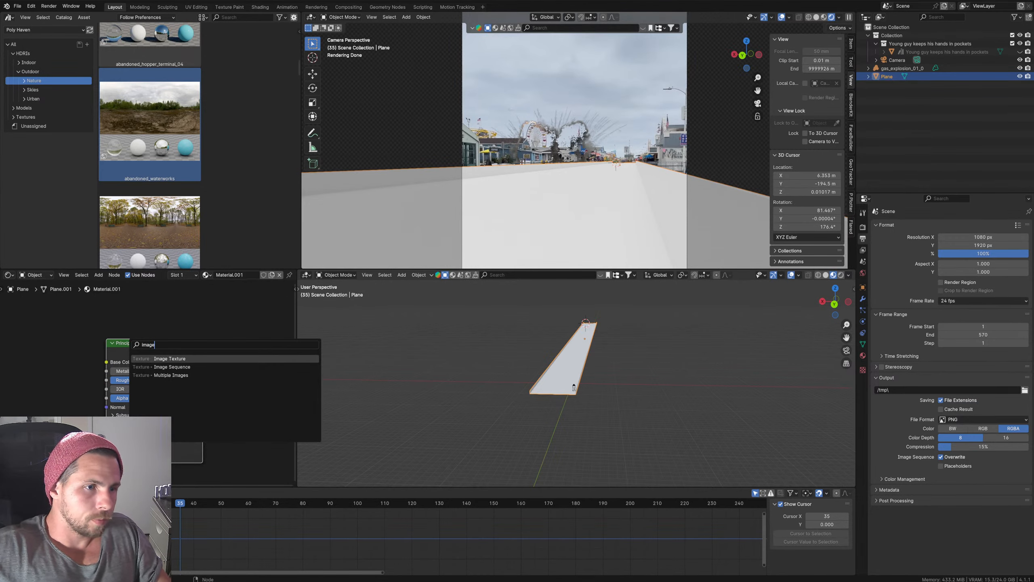
key(Return)
click(61, 378)
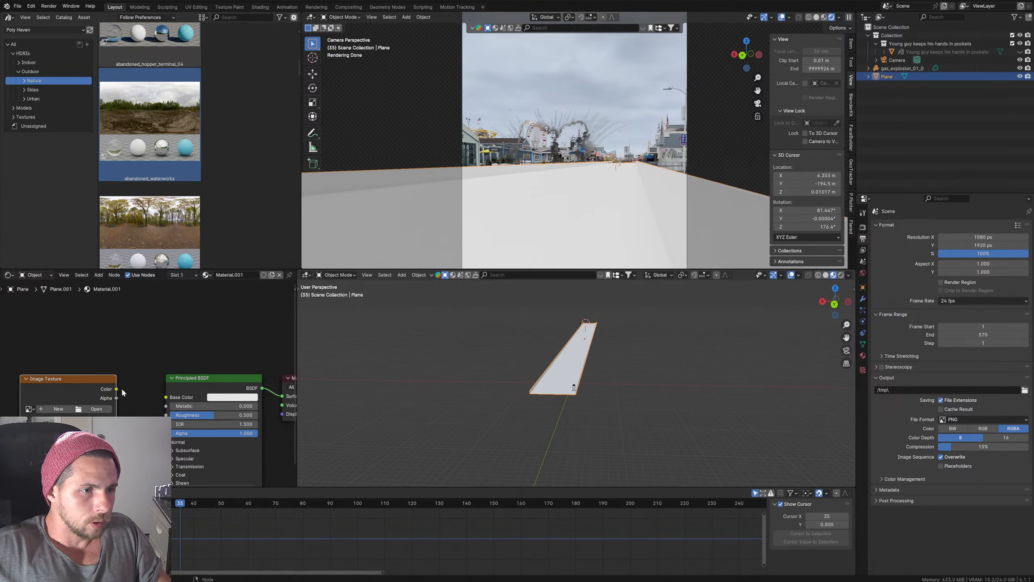
drag(122, 391, 166, 397)
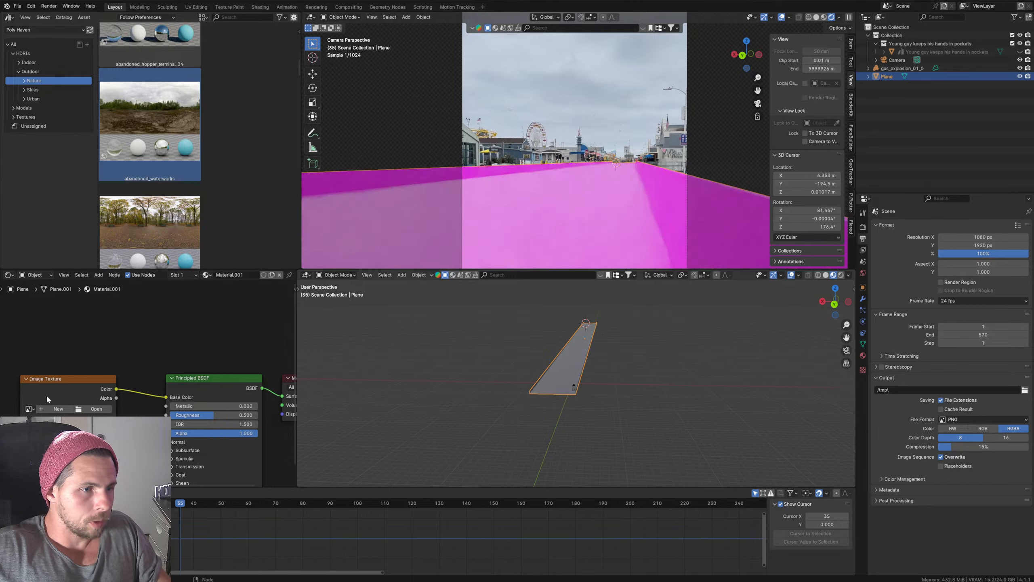
Step: Load lynn vfx background.png into the plane's Image Texture node and inspect how it maps onto the plane
click(96, 409)
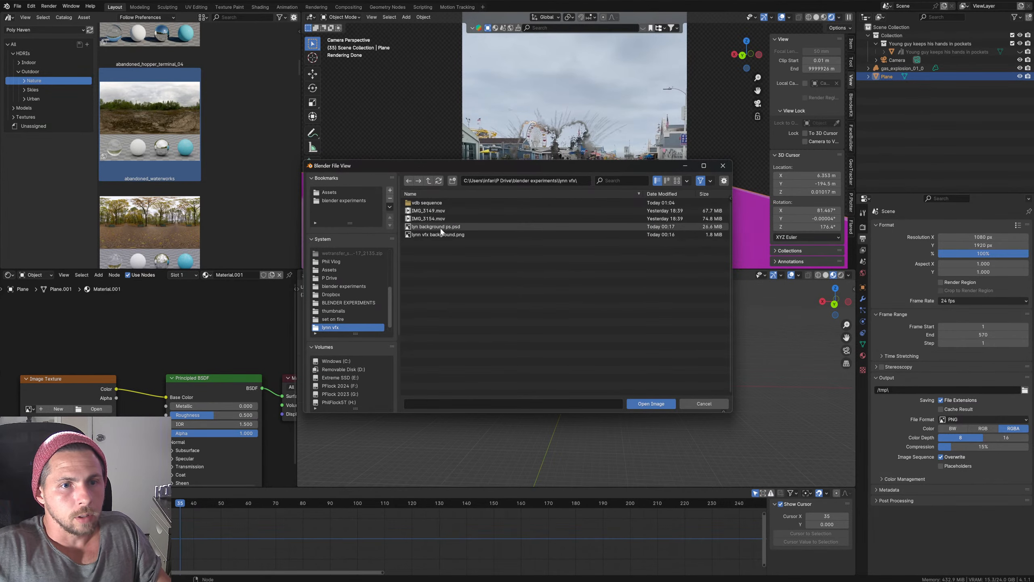
double_click(461, 235)
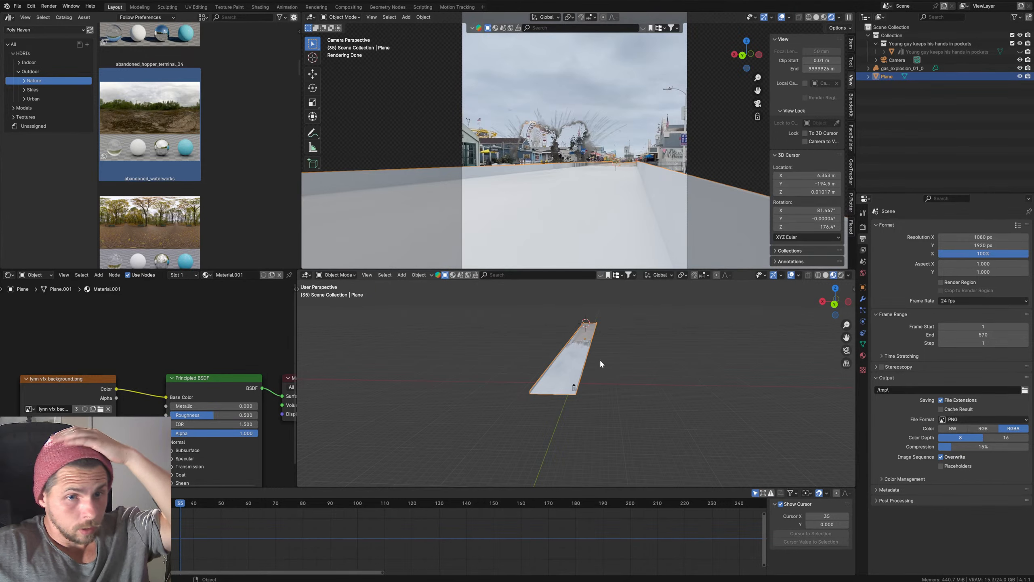
scroll(583, 442, up, 8)
scroll(584, 442, down, 4)
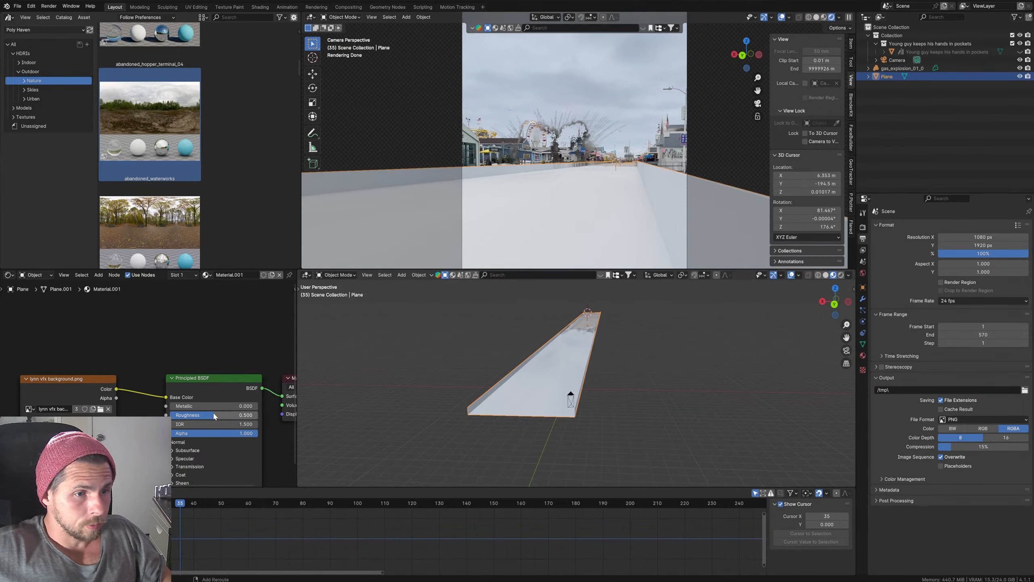
middle_drag(217, 397, 264, 360)
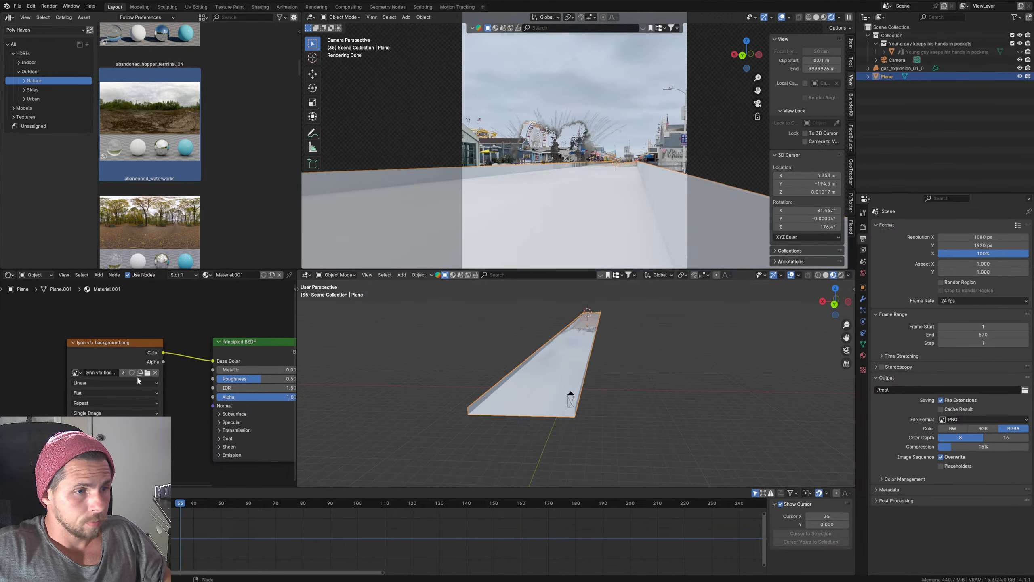
Step: Add Texture Coordinate and Mapping nodes to the plane's image texture and feed the Window output into the Mapping node's Vector
click(101, 362)
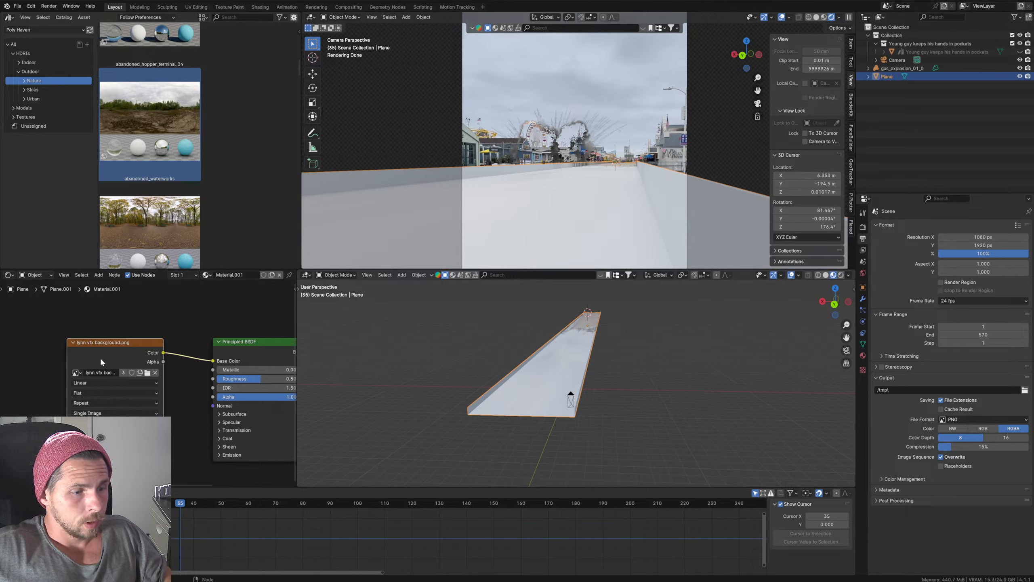
key(ctrl+t)
middle_drag(101, 362, 176, 349)
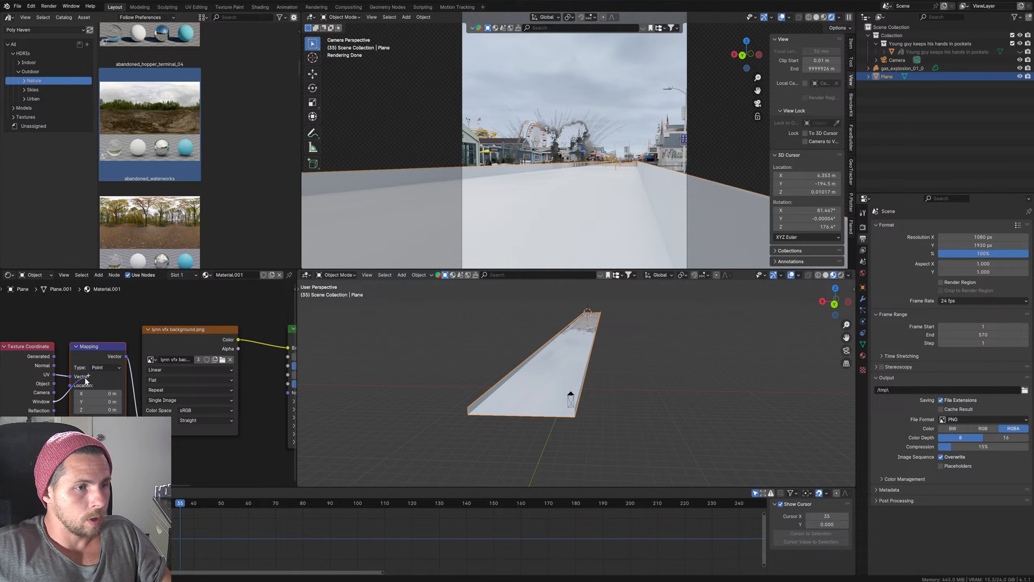
drag(86, 382, 81, 377)
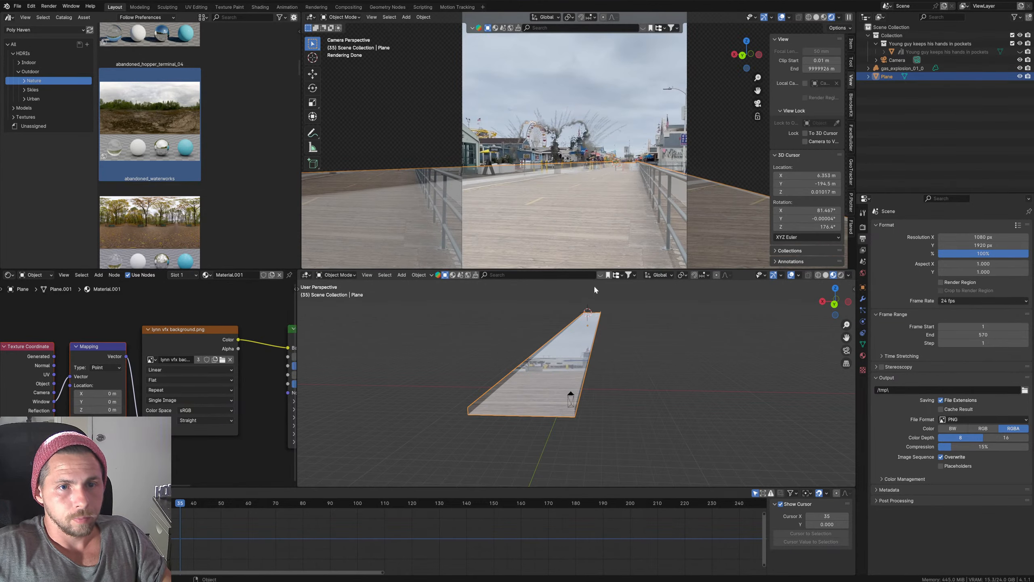
scroll(540, 386, up, 3)
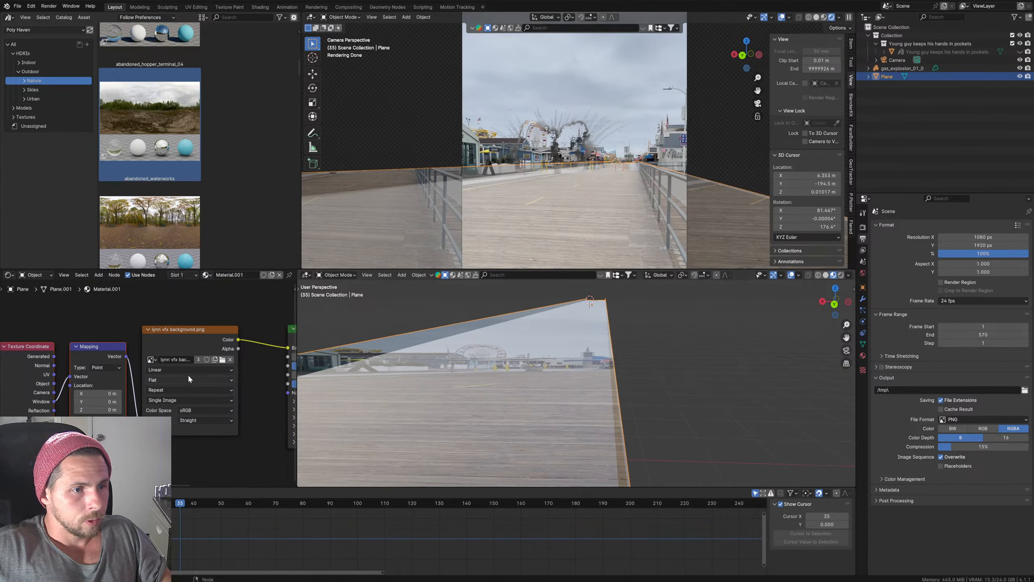
Step: Set the Roughness of the plane's Principled BSDF to 0.533 and inspect the projected texture along the whole plane
middle_drag(187, 373, 66, 389)
mouse_move(244, 380)
mouse_down()
mouse_move(206, 381)
mouse_move(241, 380)
mouse_move(228, 380)
mouse_up()
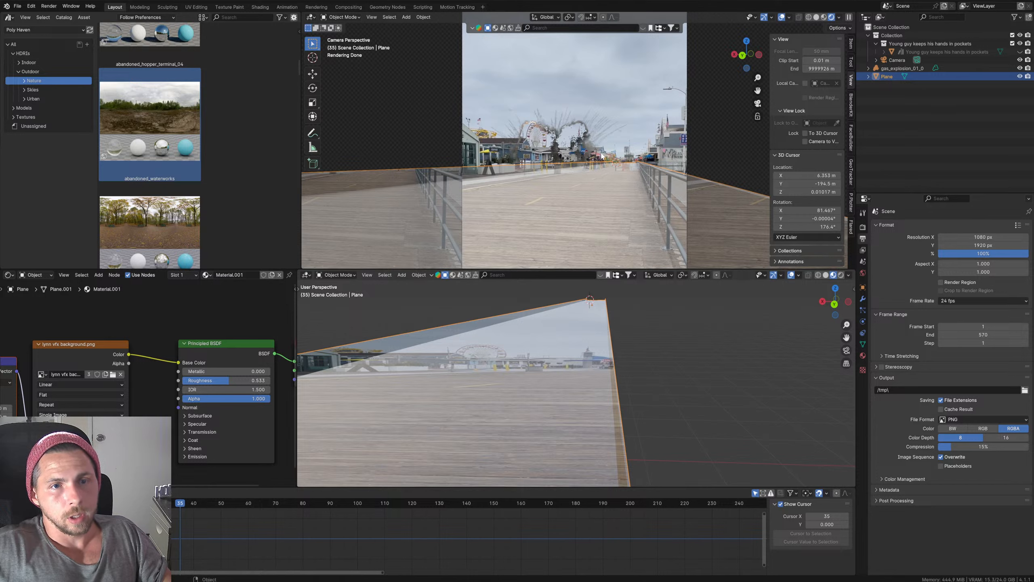
scroll(564, 364, down, 5)
middle_drag(574, 372, 527, 399)
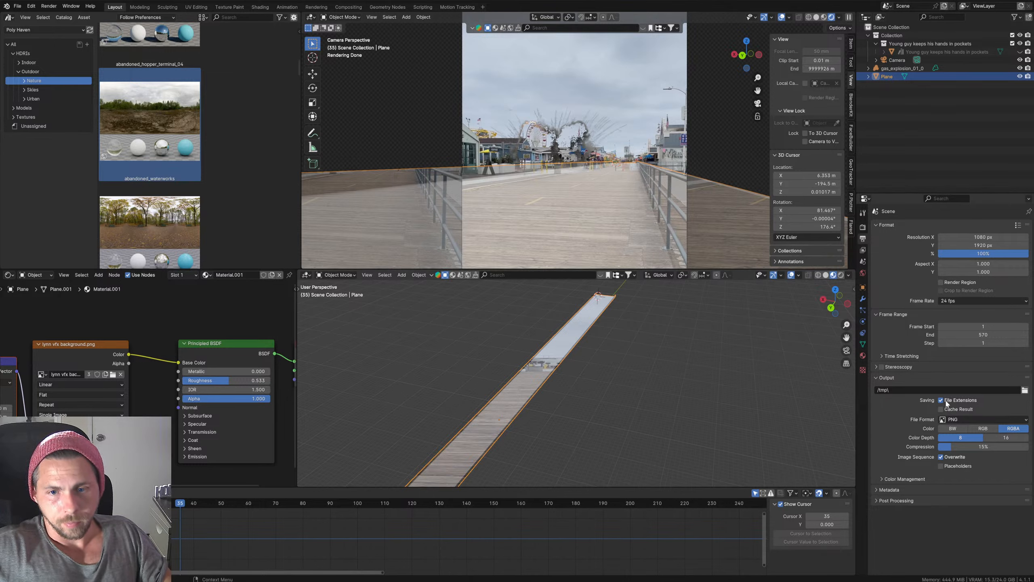
Step: Turn the ground plane into a shadow catcher and check the explosion over the plate at frame 100
click(865, 299)
click(863, 273)
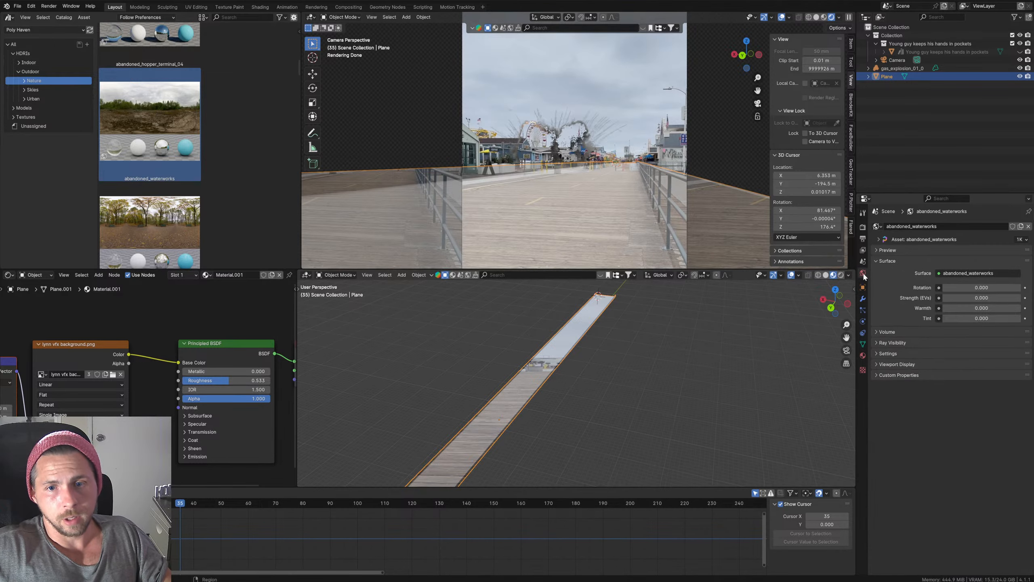
click(863, 250)
click(863, 287)
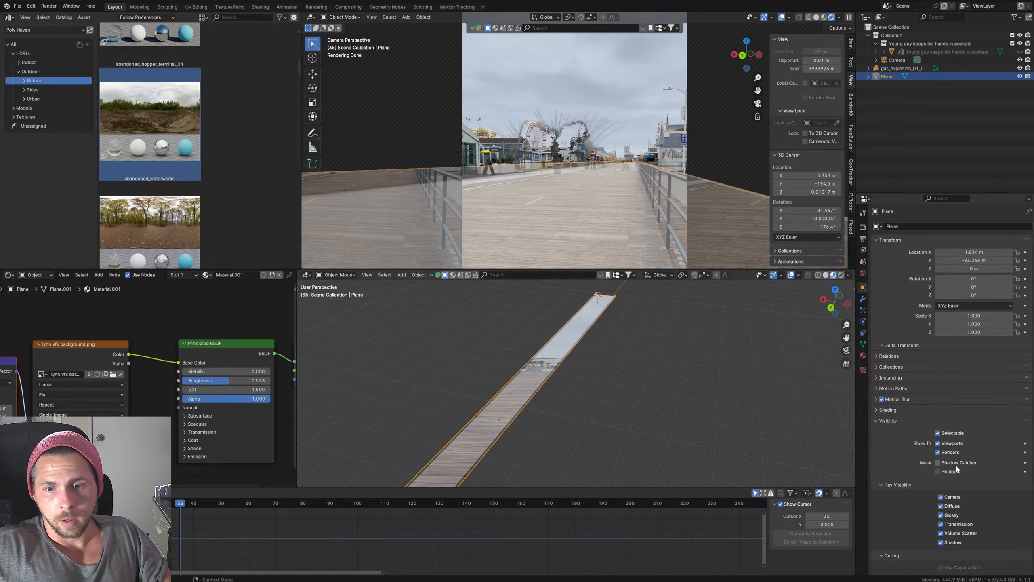
click(938, 462)
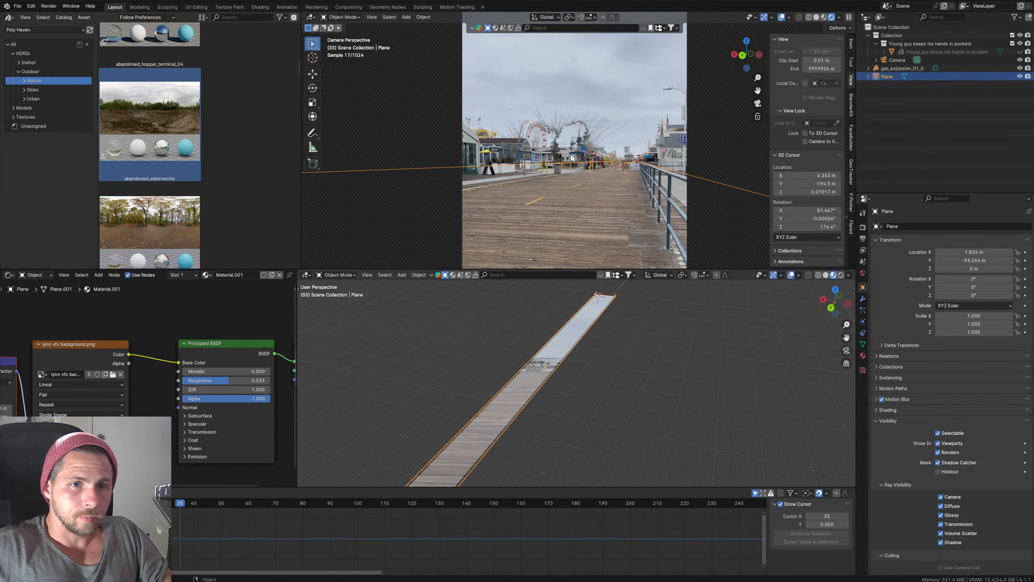
drag(187, 504, 357, 504)
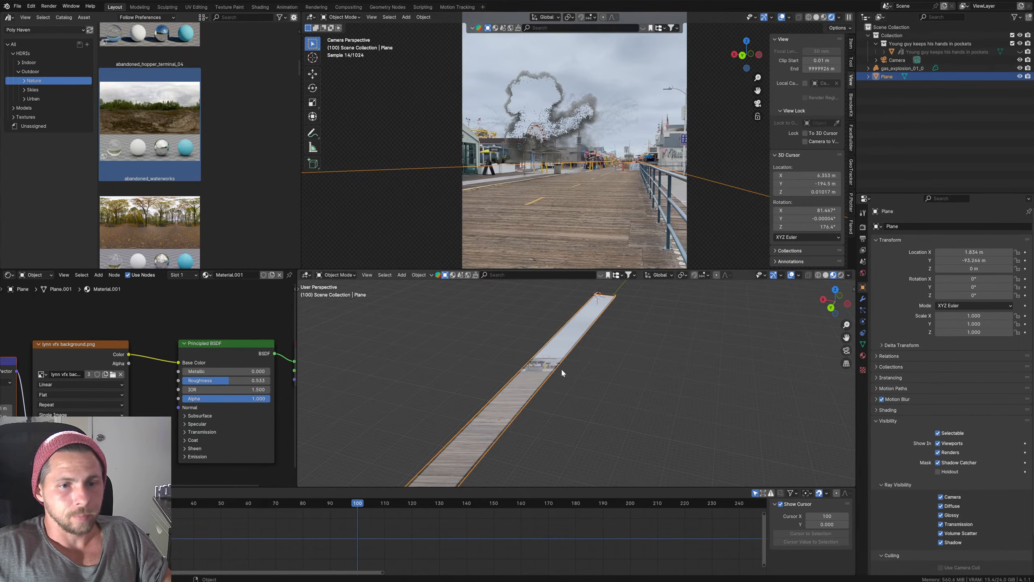
Step: Place the 3D cursor on the near part of the ground plane and add a cube there as a reflection test object
shift+middle_drag(504, 446, 601, 347)
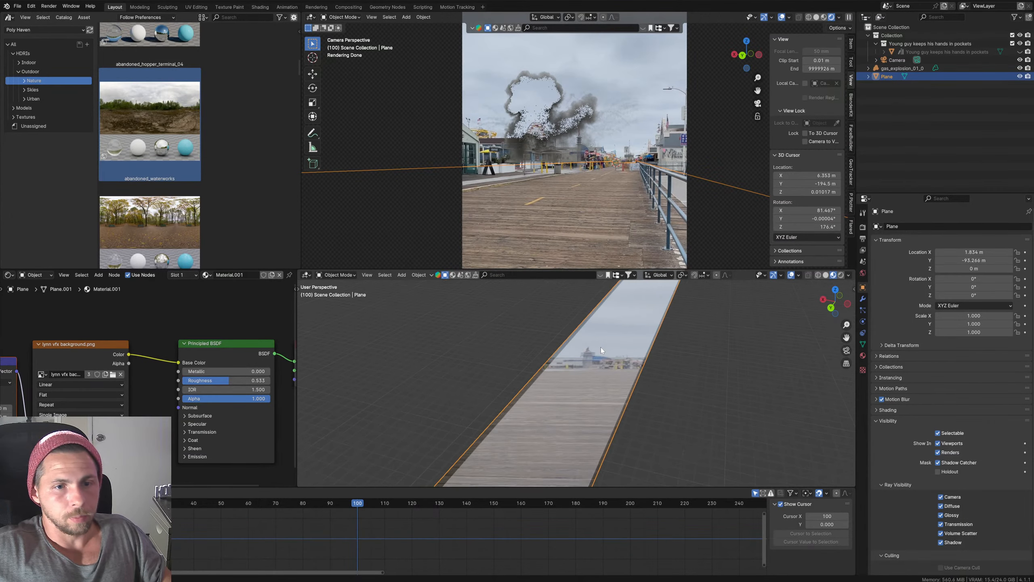
scroll(598, 351, down, 10)
scroll(584, 380, up, 7)
shift+middle_drag(563, 403, 561, 392)
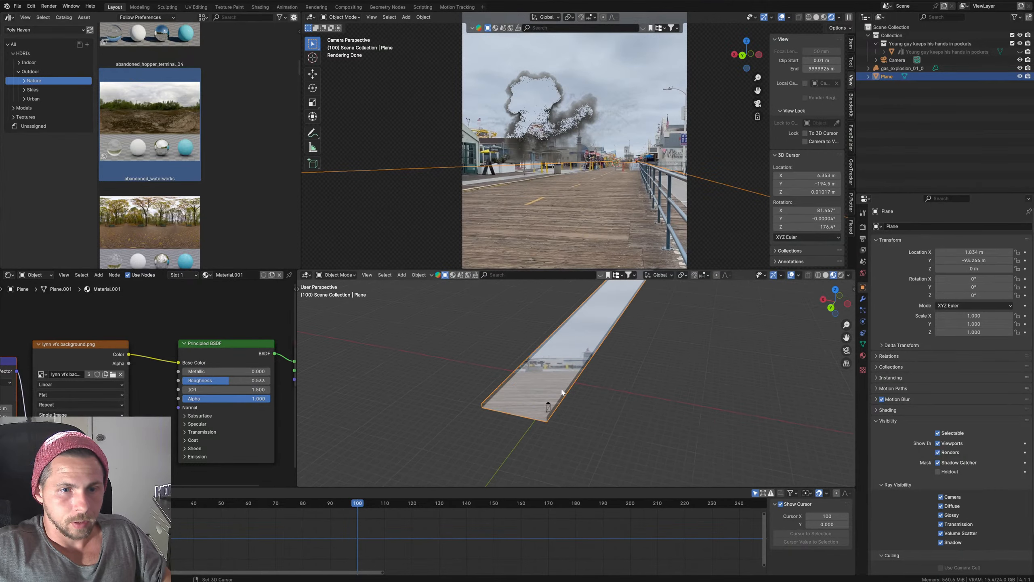
key(shift+a)
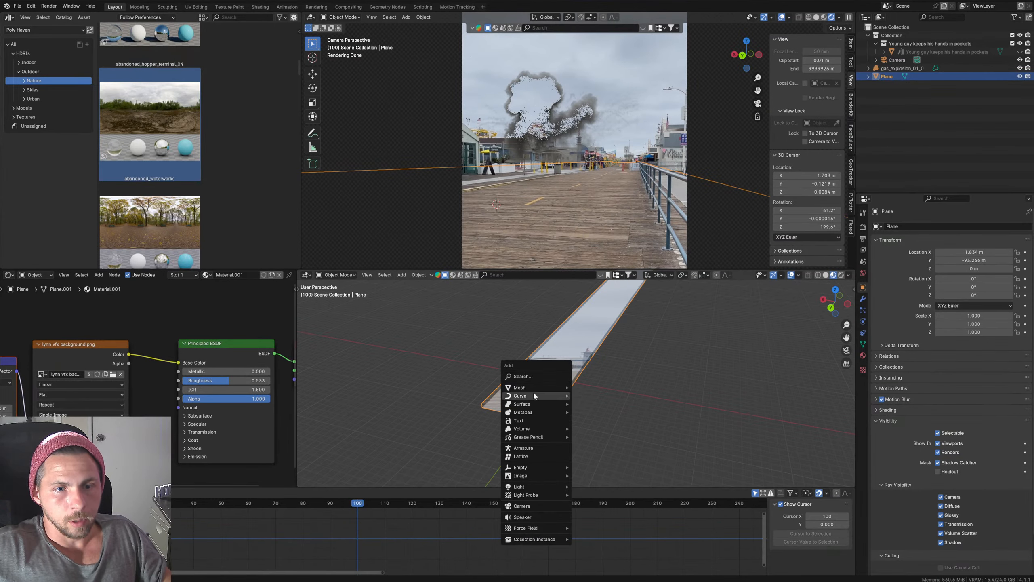
mouse_move(534, 387)
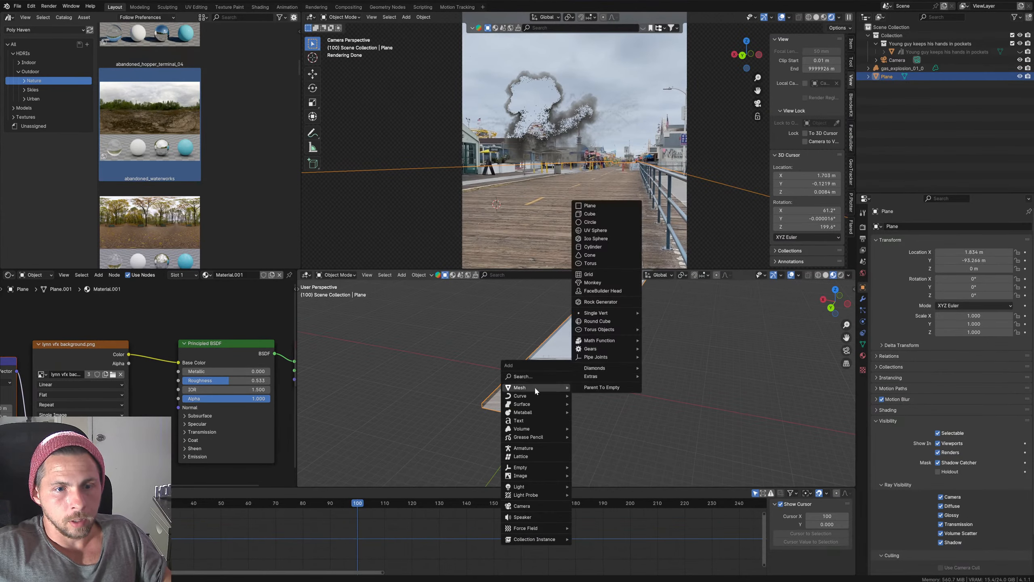
click(593, 212)
Step: Move the cube horizontally to about X 0.81 m, Y -7.80 m on the plane and raise it 1 m along Z
key(g)
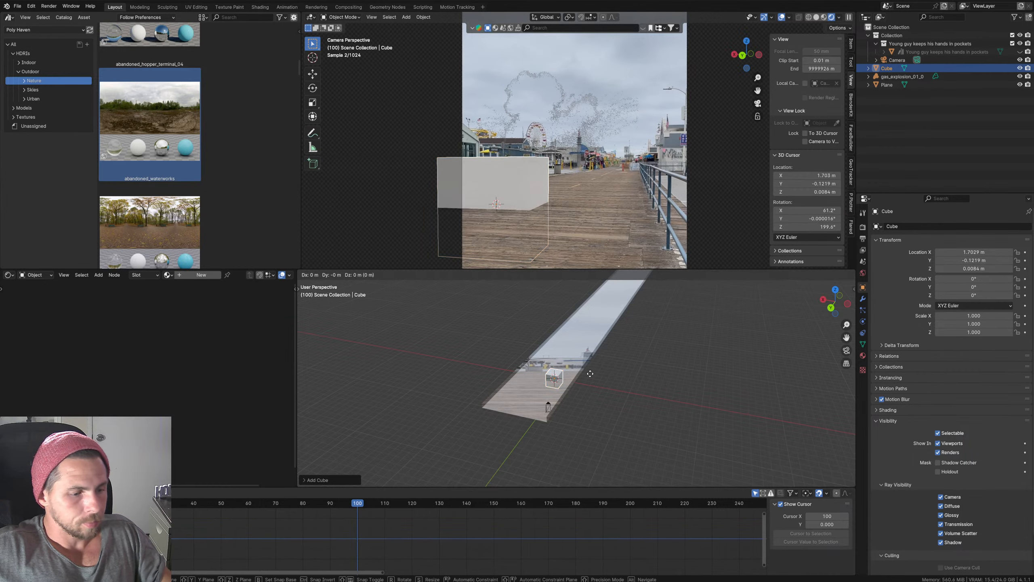
key(shift+z)
click(615, 351)
text(gz)
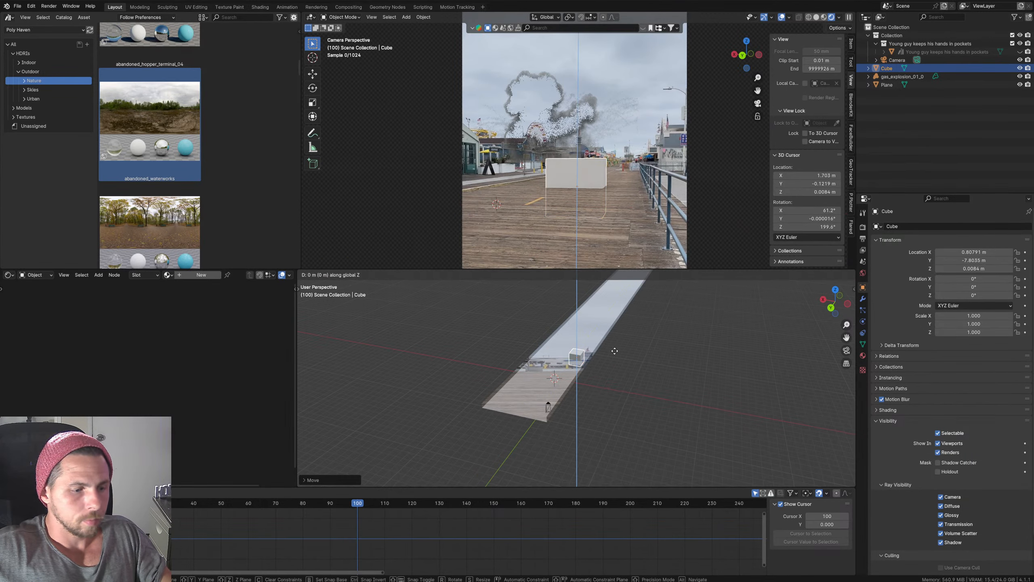
text(1)
key(Return)
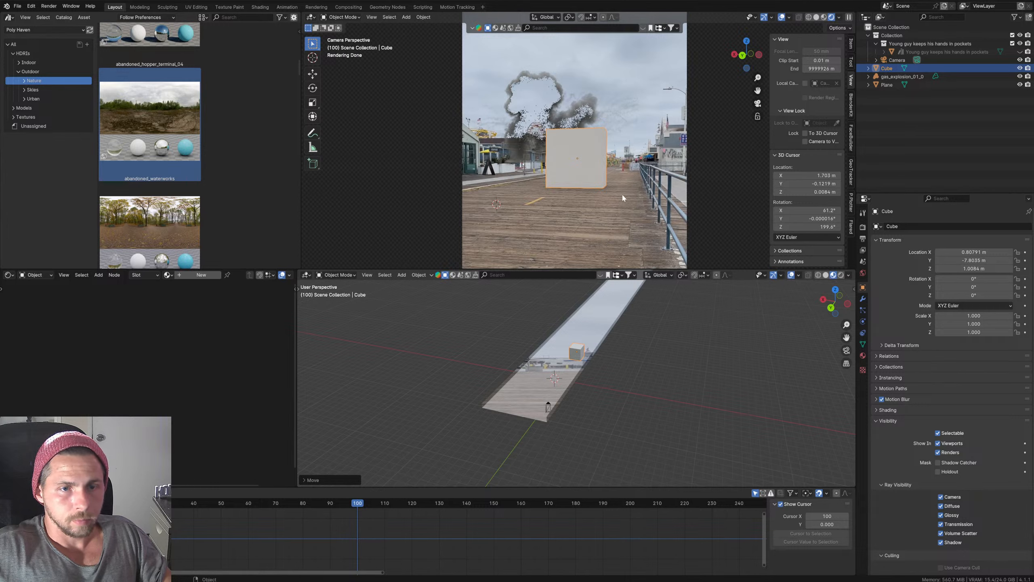
Step: Give the cube a new material with Metallic at about 0.98 and Roughness at 0 so it mirrors its surroundings
click(203, 275)
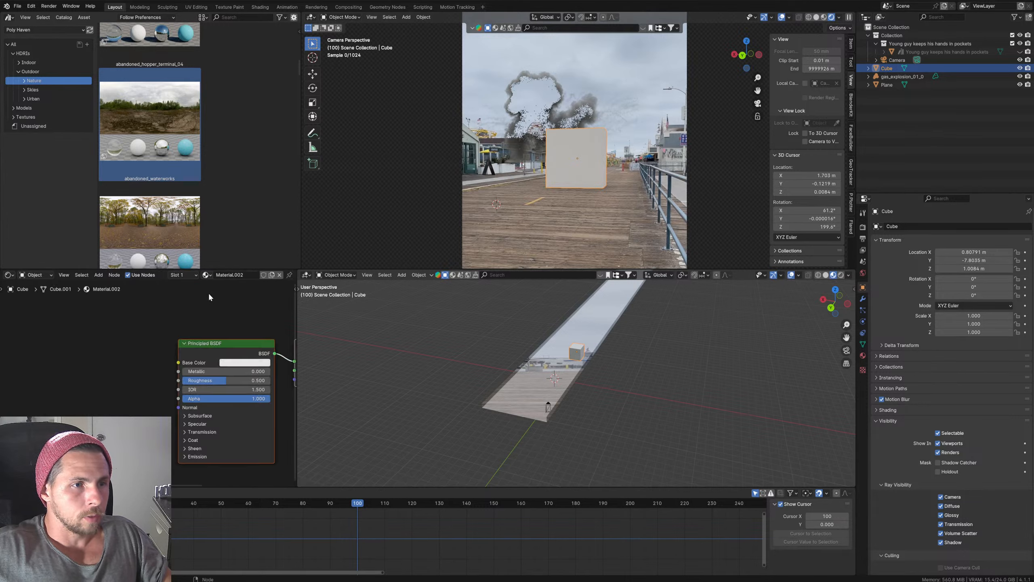
drag(216, 372, 184, 380)
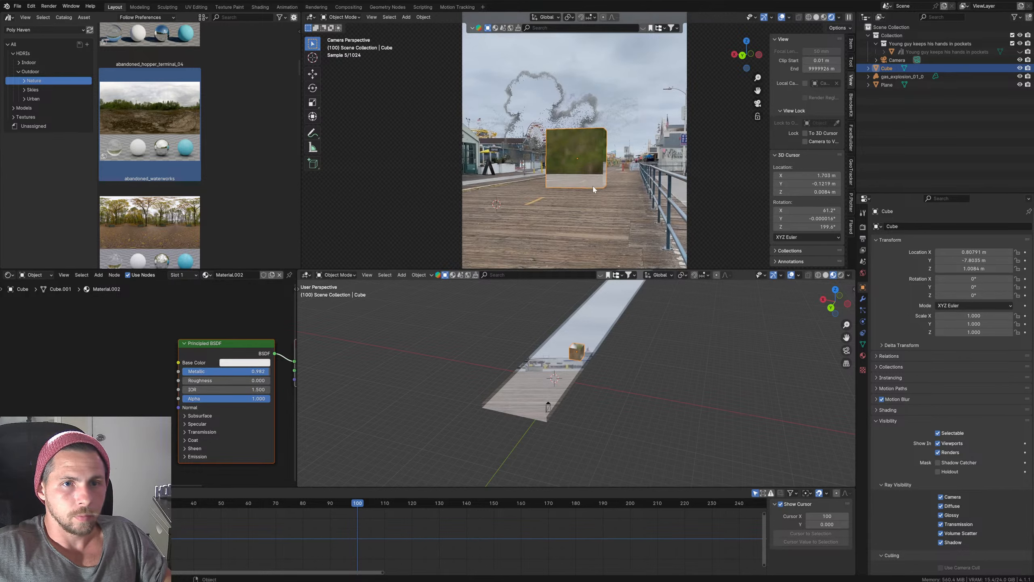
middle_drag(593, 186, 628, 171)
key(KP_0)
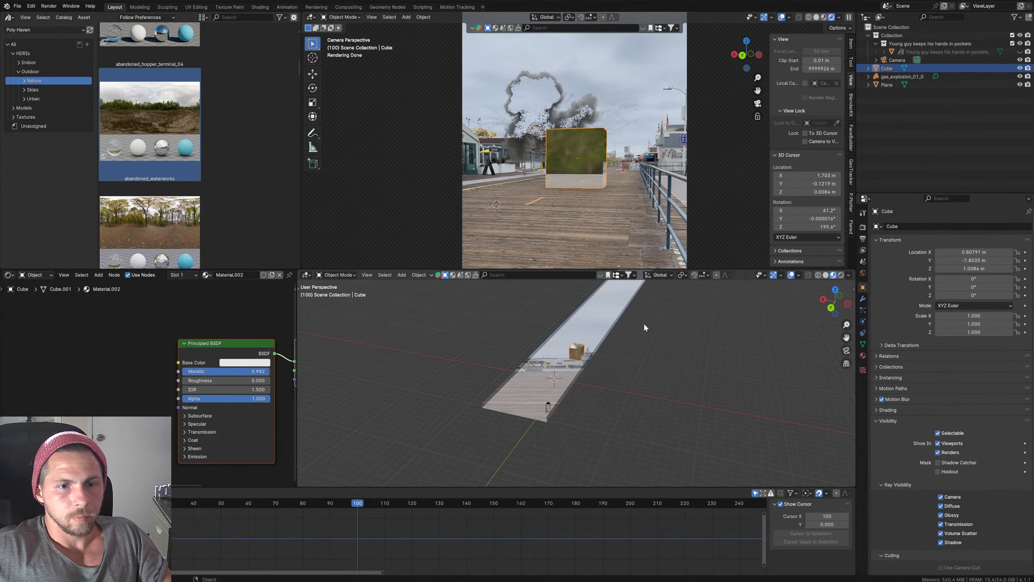
Step: Frame the mirror cube and rotate it freehand by about -66° so its faces reflect the boardwalk
middle_drag(643, 322, 598, 349)
key(KP_Decimal)
key(r)
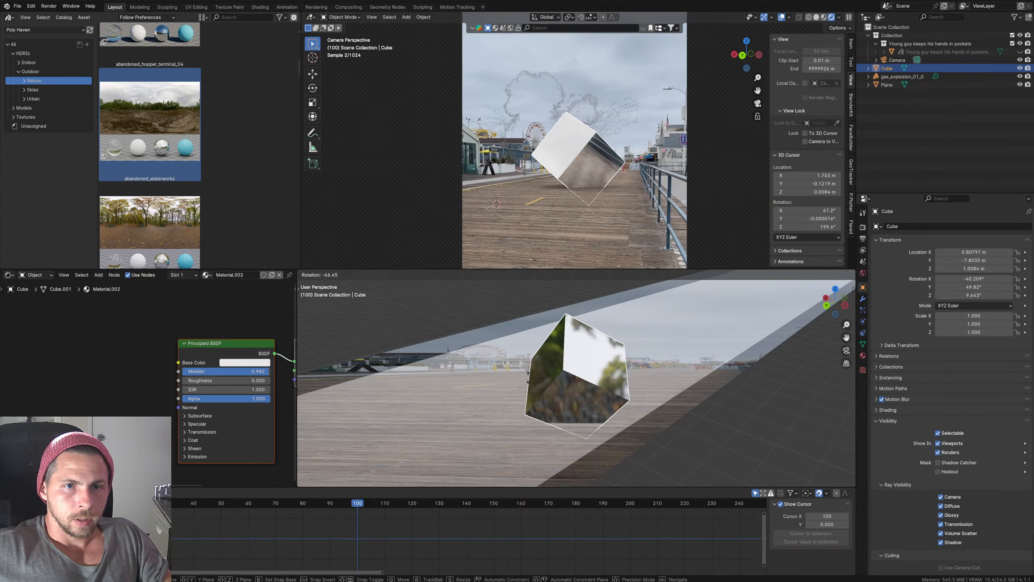
click(529, 376)
Step: Select the ground plane and choose the extension mode of its lynn vfx background.png Image Texture node
click(321, 407)
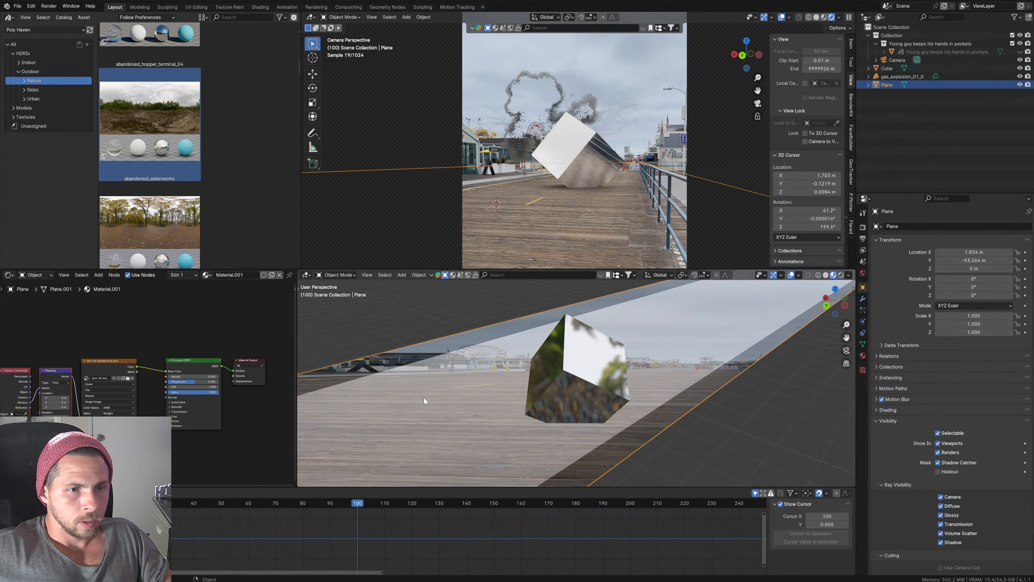
scroll(131, 395, up, 3)
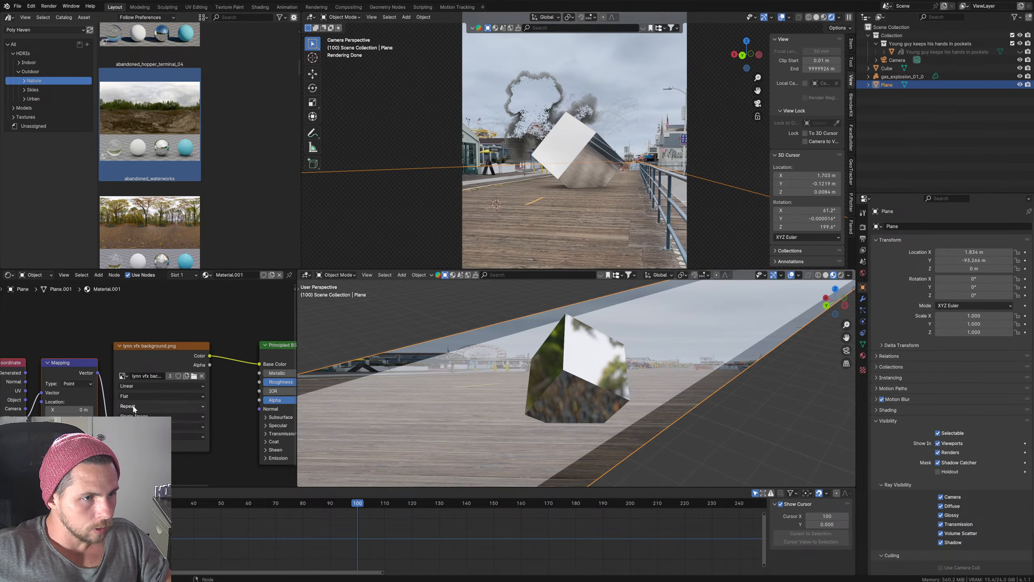
click(143, 407)
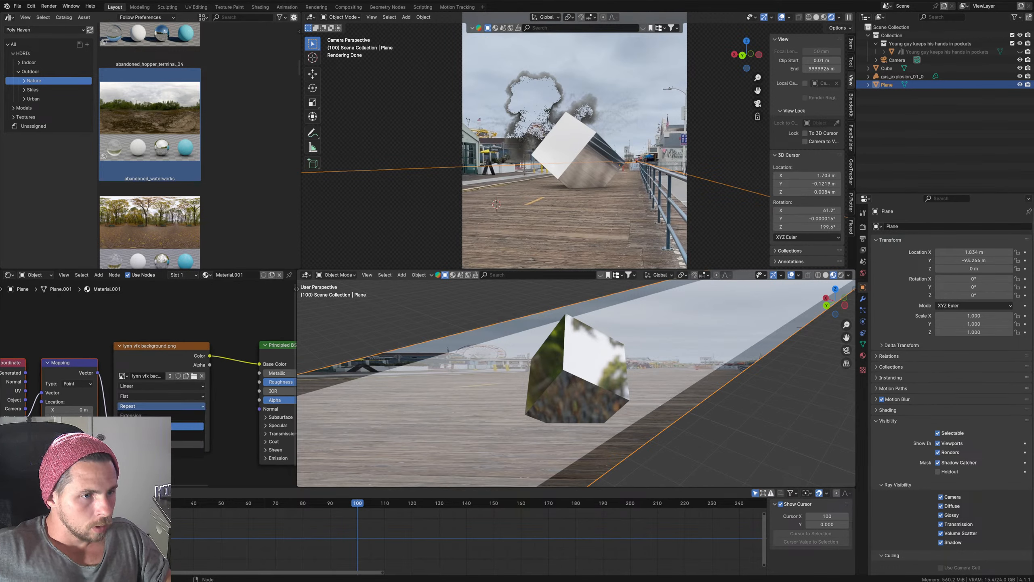
click(187, 426)
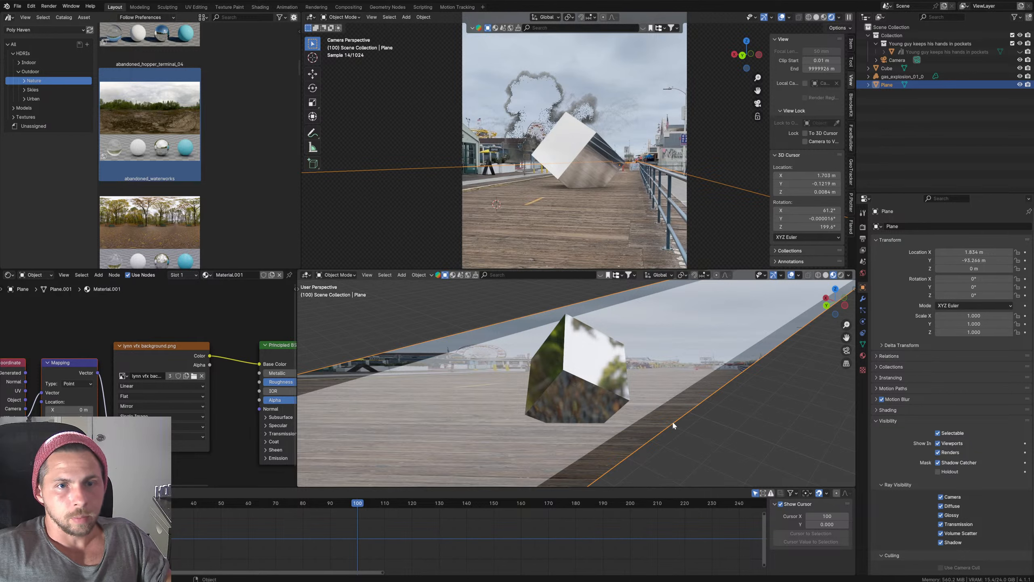
Step: Lift the mirror cube to about Z 2.09 m and rotate it twice to examine the boardwalk and environment reflections
click(585, 155)
key(g)
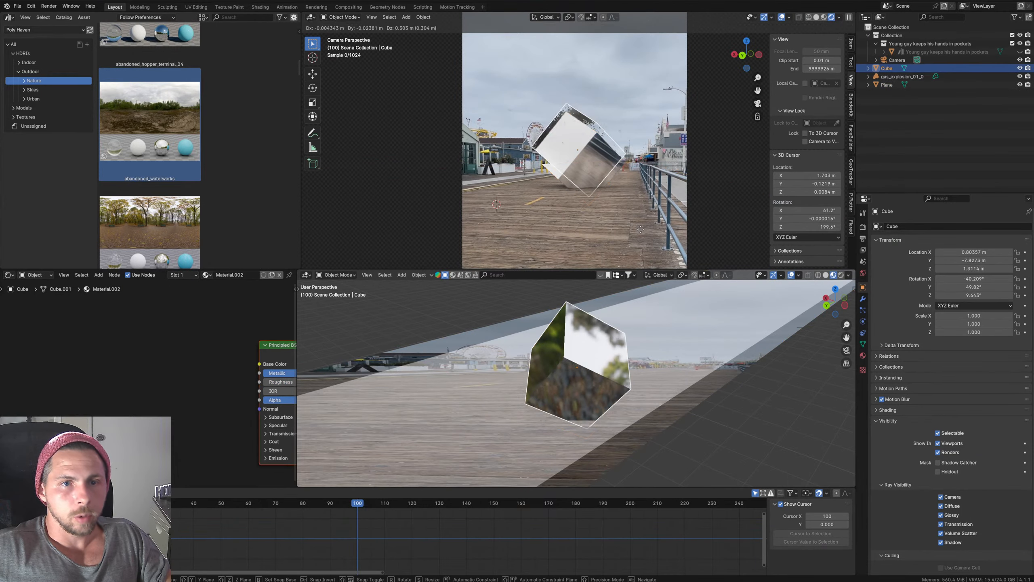
click(699, 320)
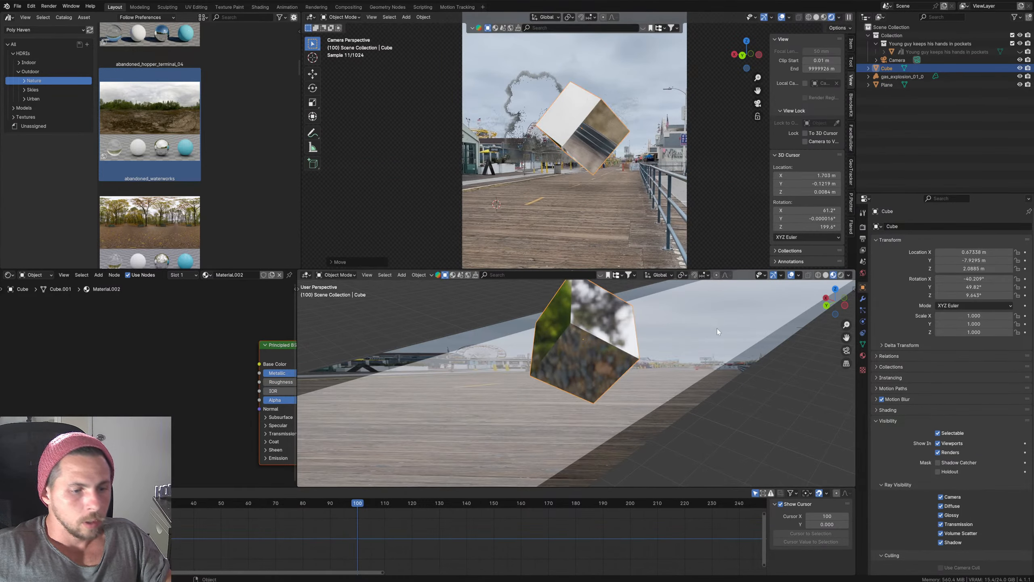
key(r)
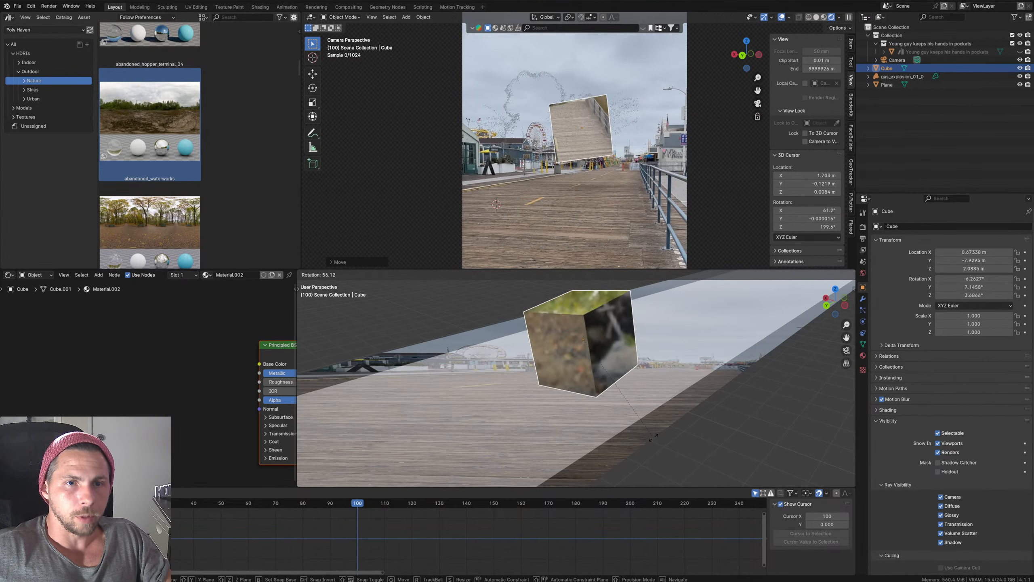
click(652, 436)
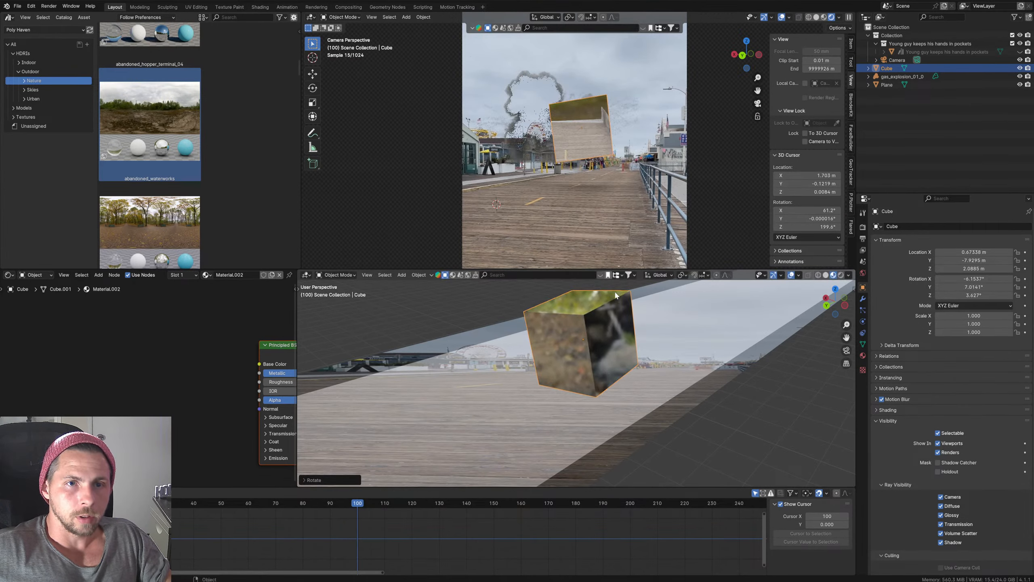
key(r)
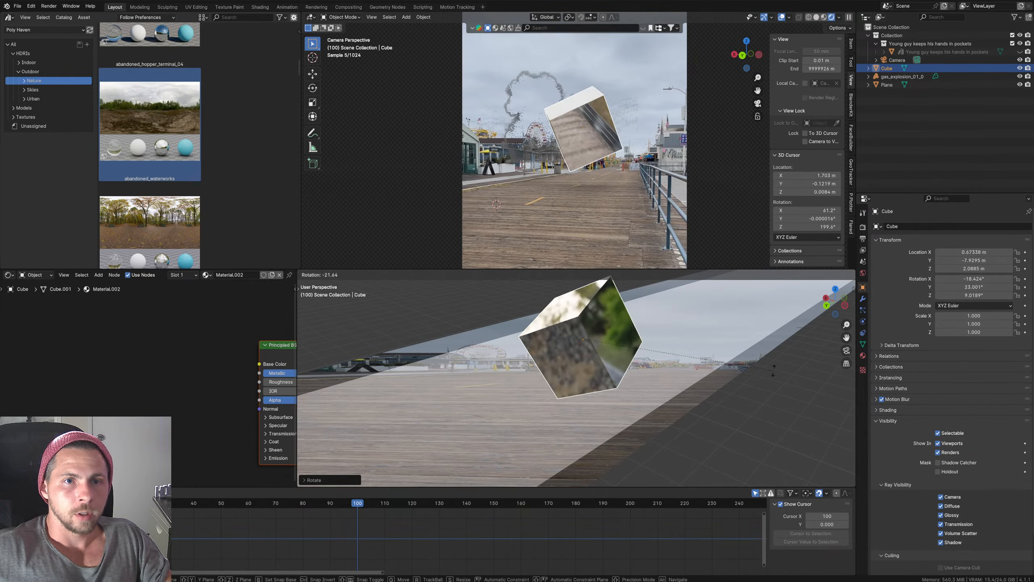
click(607, 393)
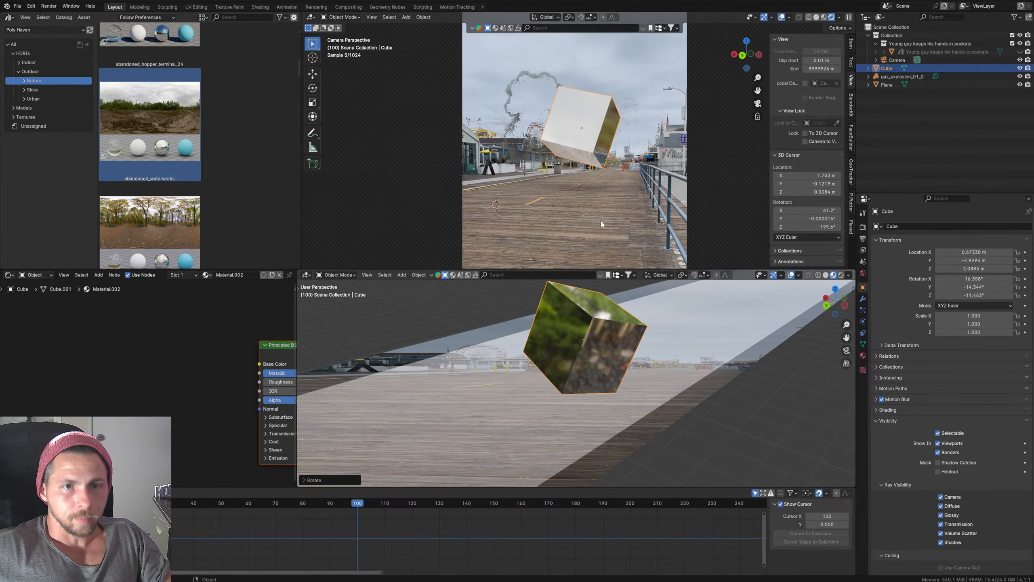
Step: Delete the mirror test cube and check the explosion in the camera view at frames 79 and 120
key(x)
click(599, 127)
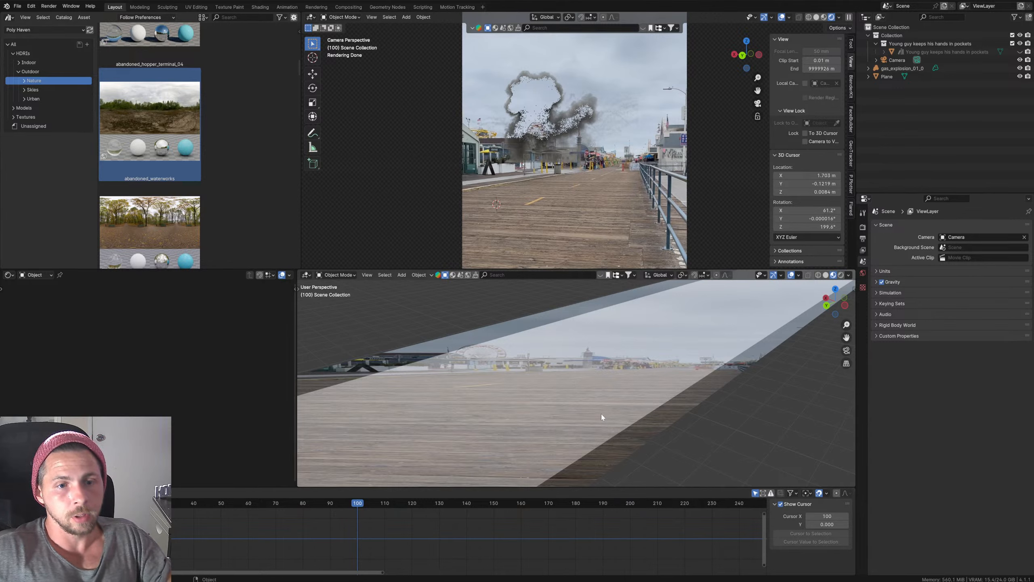
drag(334, 505, 301, 503)
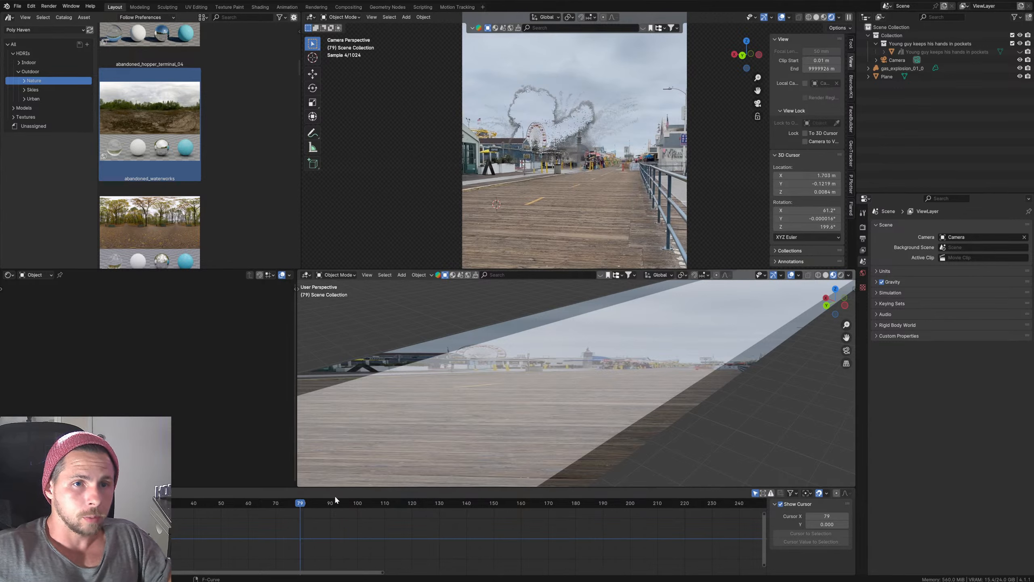
drag(725, 503, 412, 502)
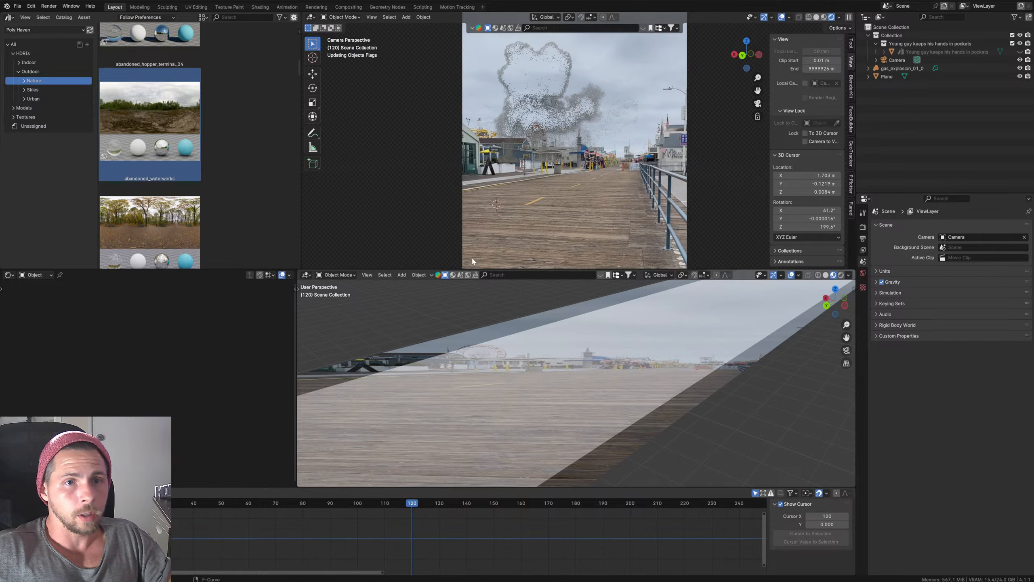
Step: Switch the camera viewport to solid shading and return the timeline to frame 0
click(818, 17)
key(shift+Left)
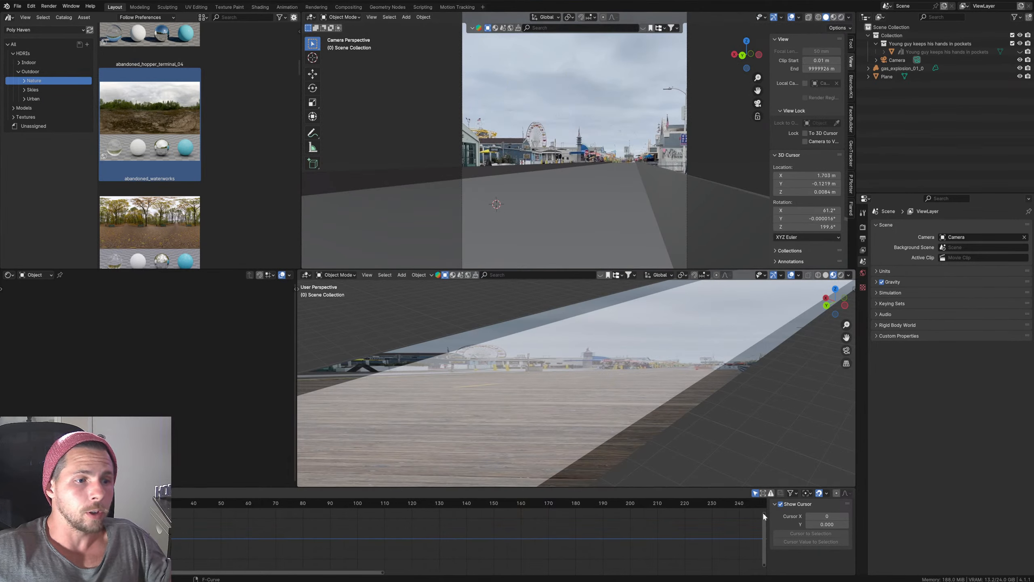
Step: Play the animation to frame 112, selecting the gas explosion volume and framing it in the lower viewport to examine the smoke
key(space)
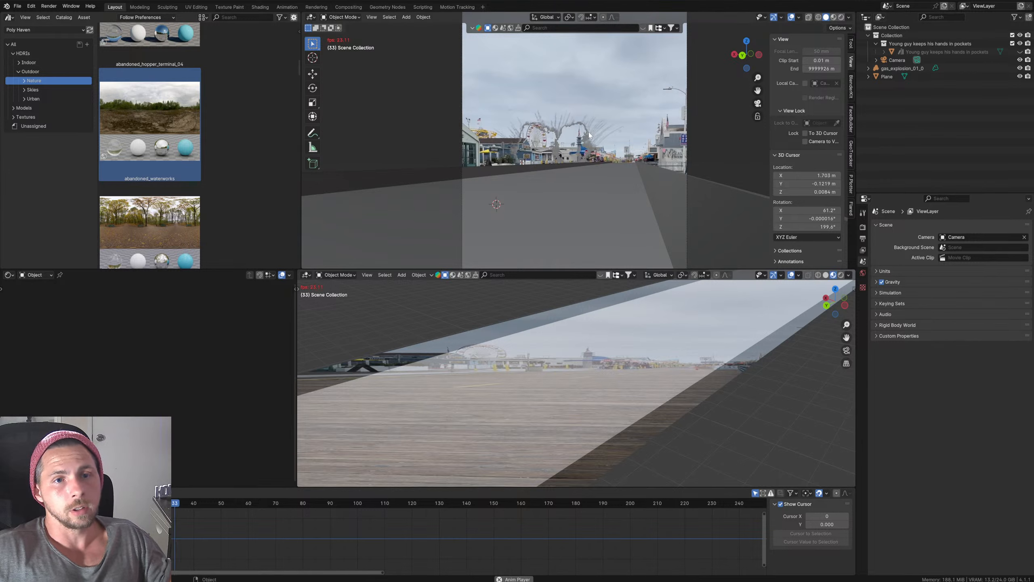
scroll(636, 323, down, 12)
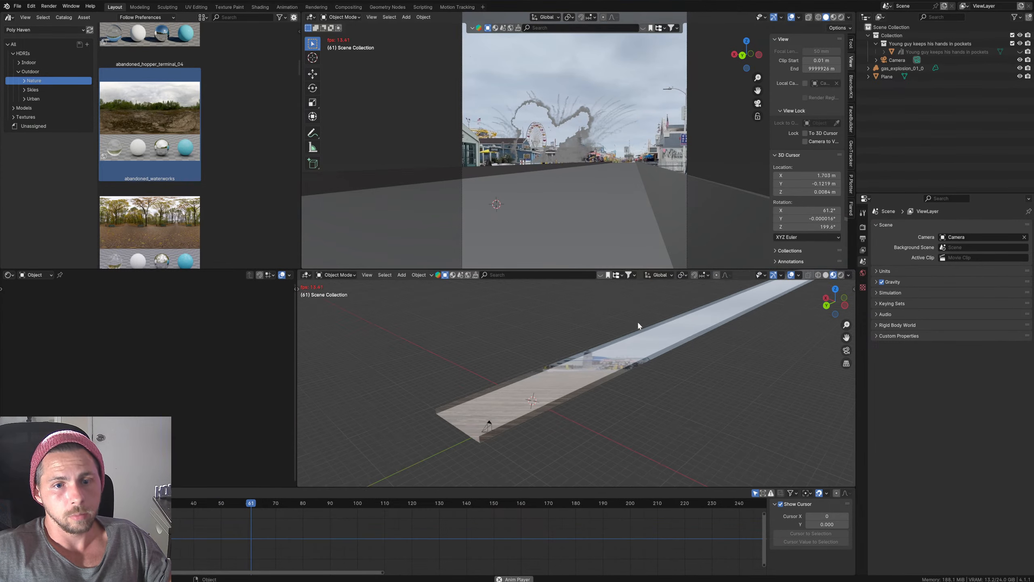
scroll(692, 308, down, 3)
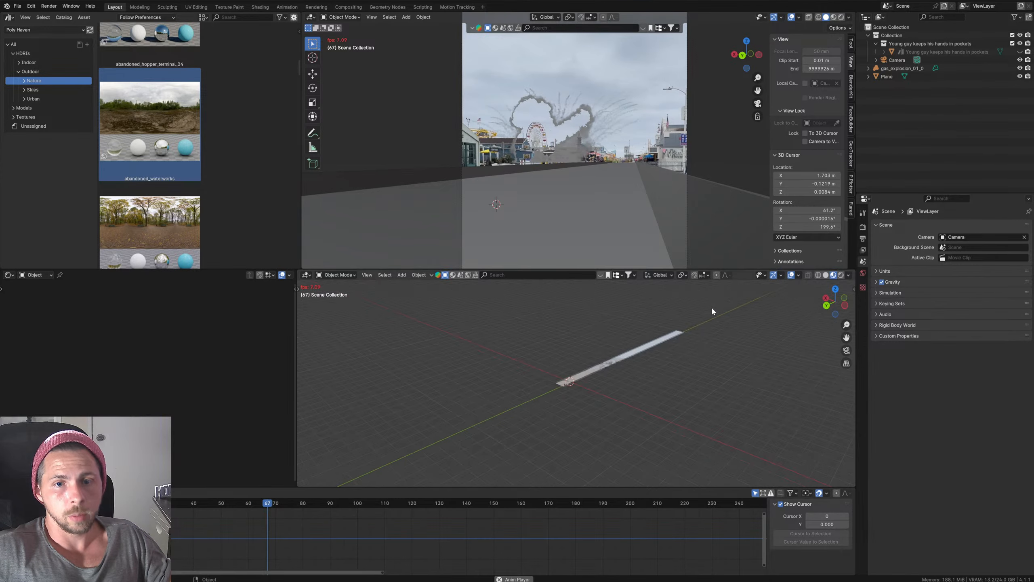
click(677, 320)
key(KP_Decimal)
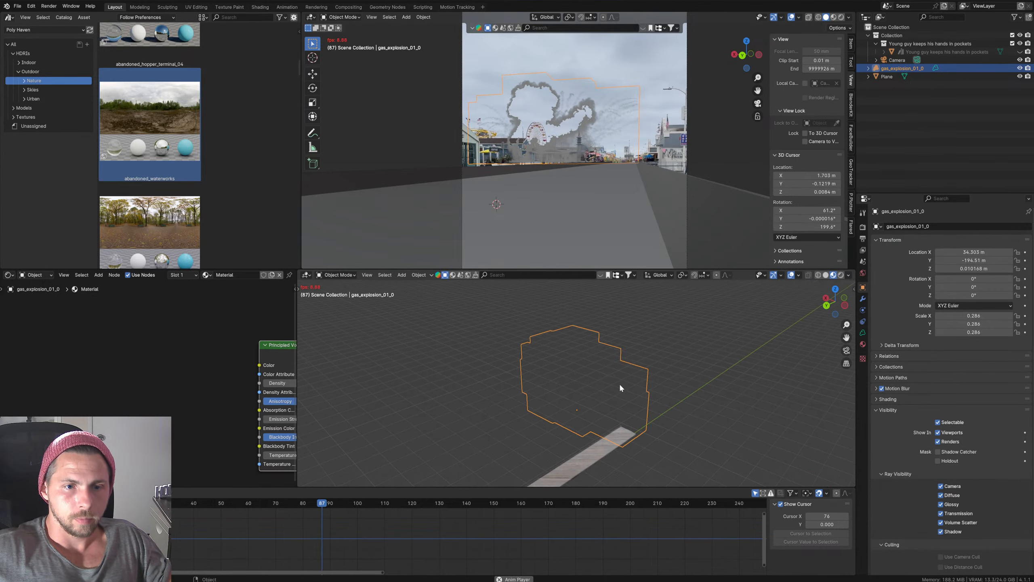
scroll(619, 383, up, 5)
middle_drag(612, 383, 643, 359)
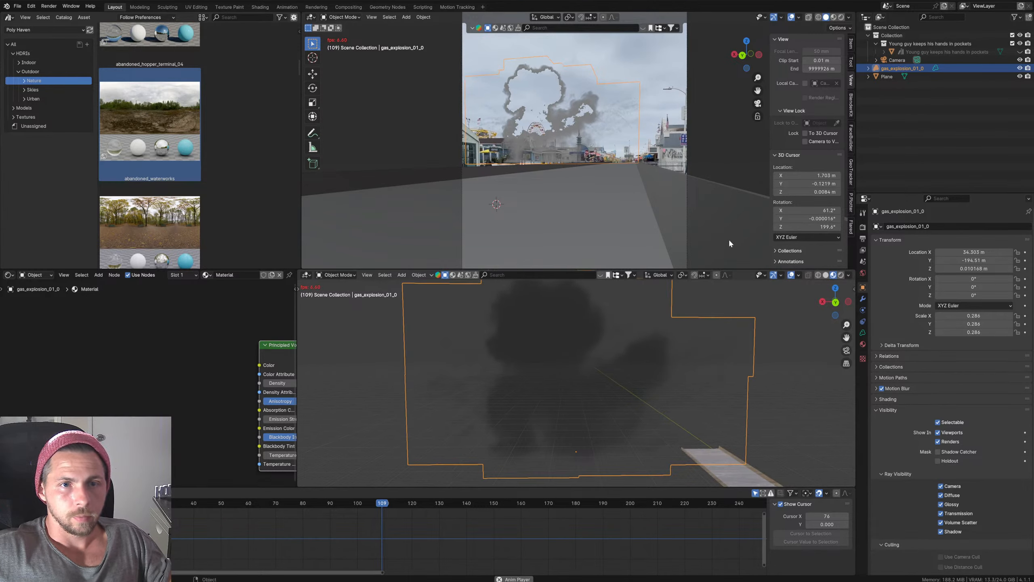
key(space)
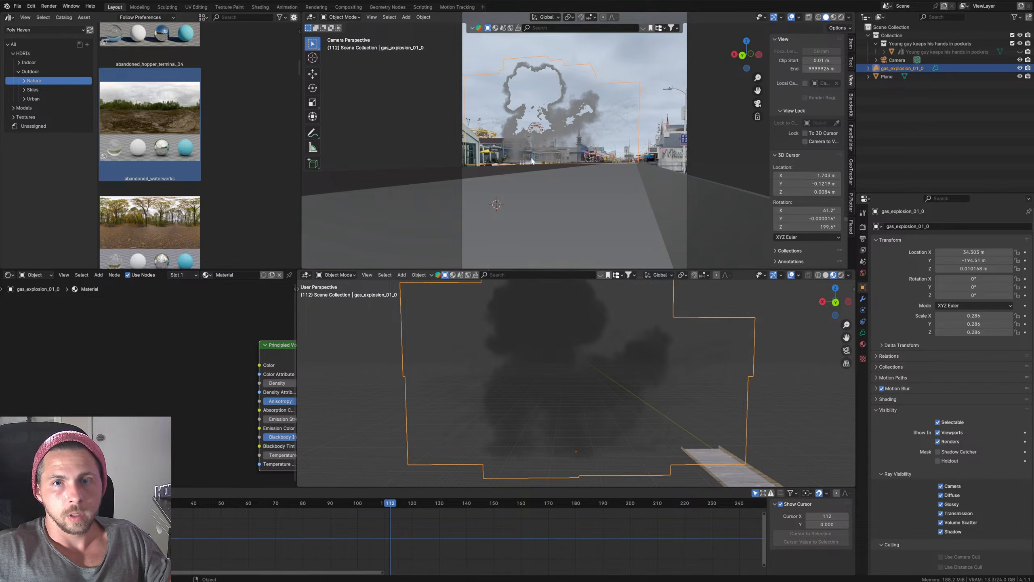
Step: Set the explosion volume's viewport display density to 0.100 and replay the animation up to frame 53
click(863, 332)
mouse_move(983, 390)
mouse_down()
mouse_move(1006, 390)
mouse_move(967, 390)
mouse_up()
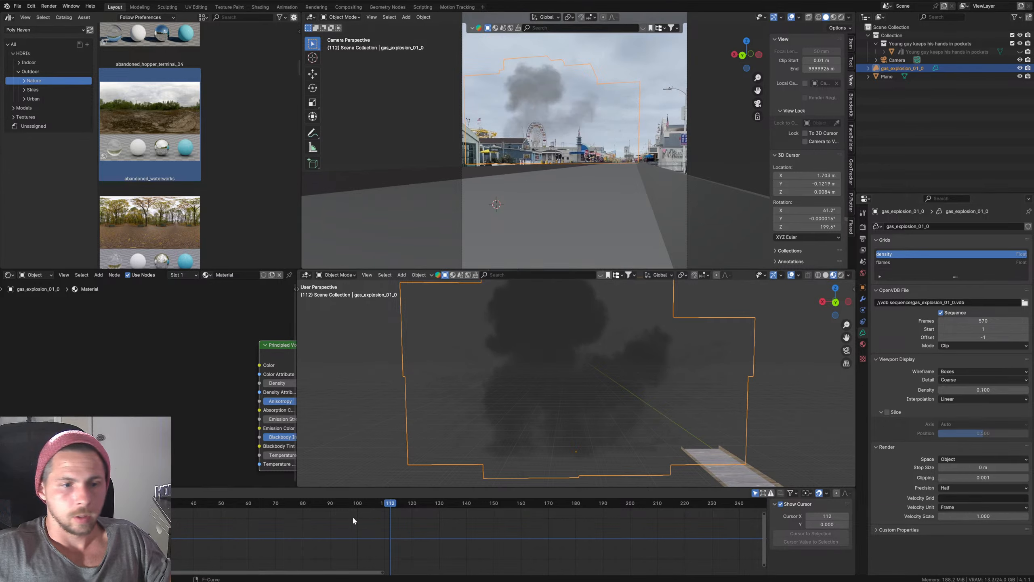
drag(272, 506, 590, 471)
key(space)
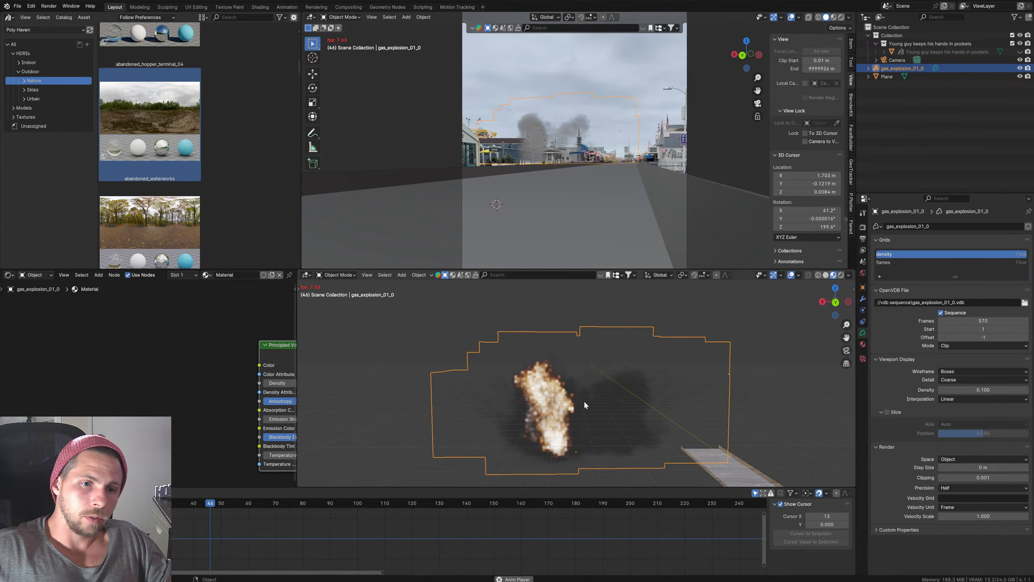
key(space)
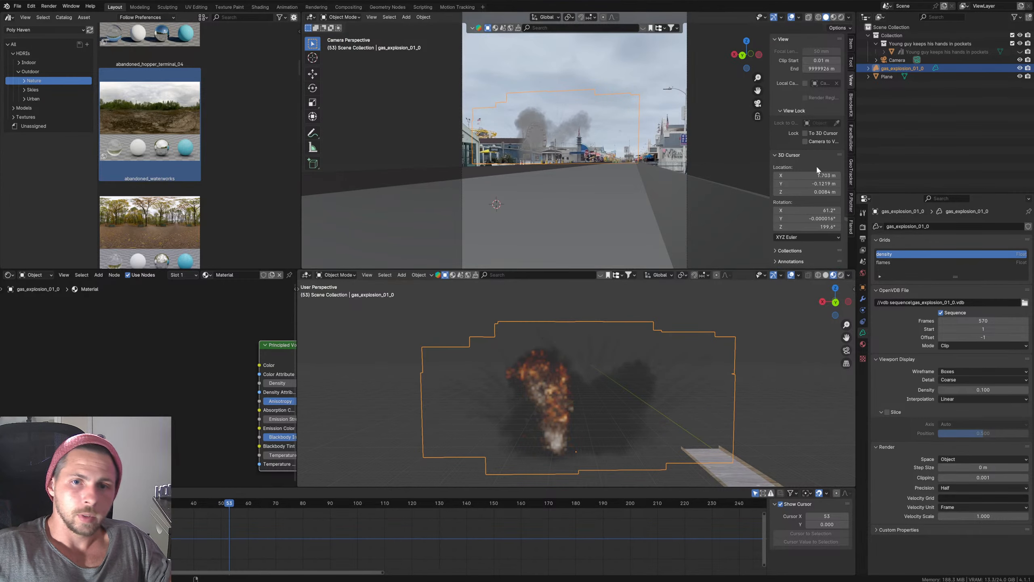
Step: Switch the camera viewport to rendered shading and play the explosion to frame 64
click(842, 18)
key(space)
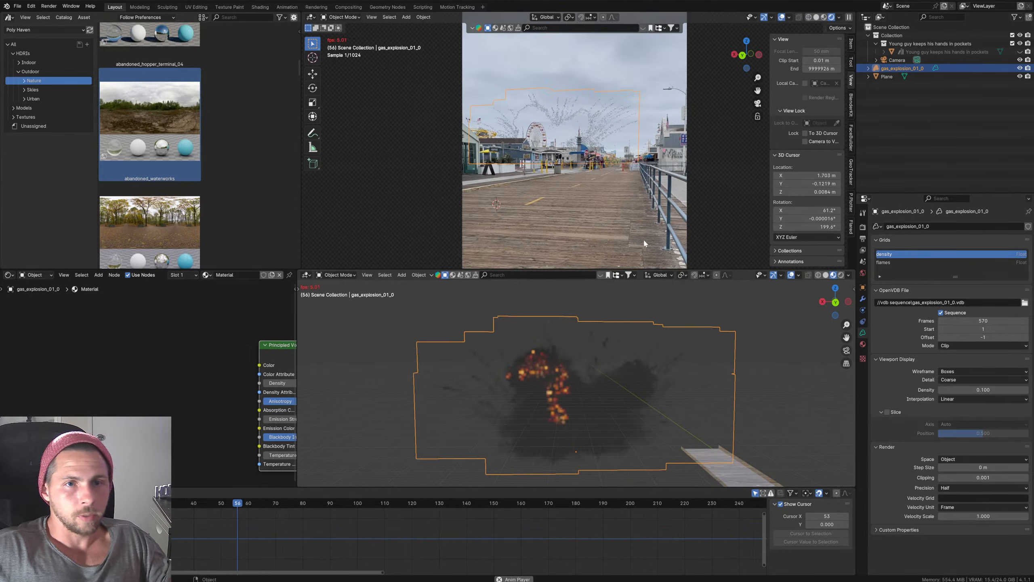
key(space)
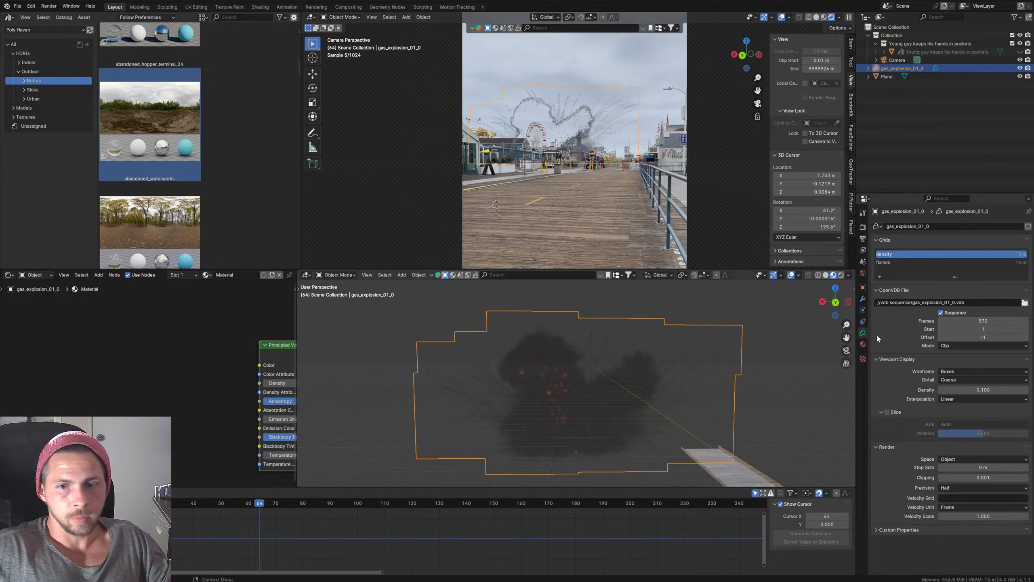
Step: Set the Principled Volume node's anisotropy to 0 and move the timeline to frame 79
middle_drag(242, 370, 156, 377)
mouse_move(228, 389)
mouse_down()
mouse_move(217, 389)
mouse_move(263, 389)
mouse_move(222, 389)
mouse_up()
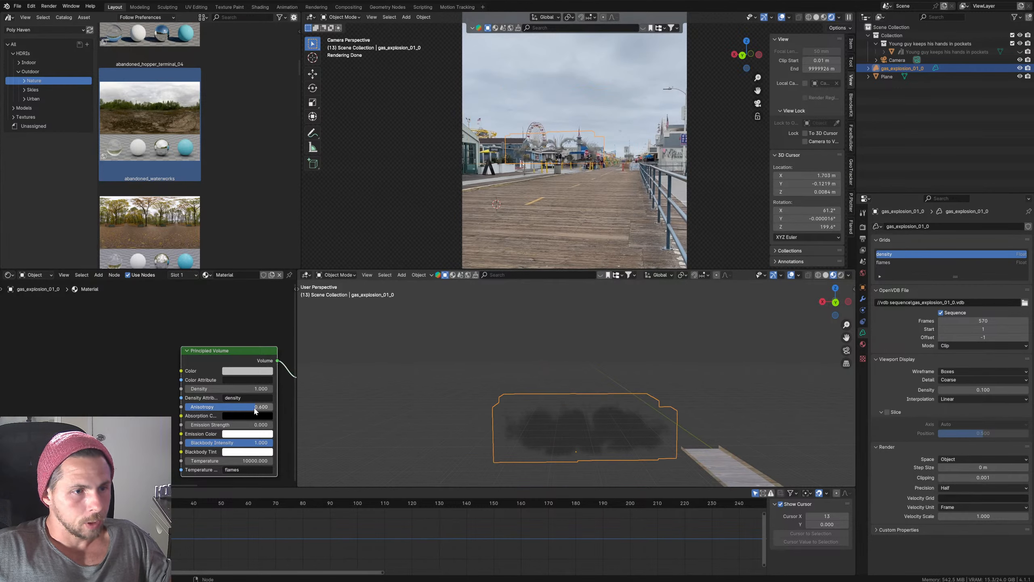
drag(255, 408, 193, 408)
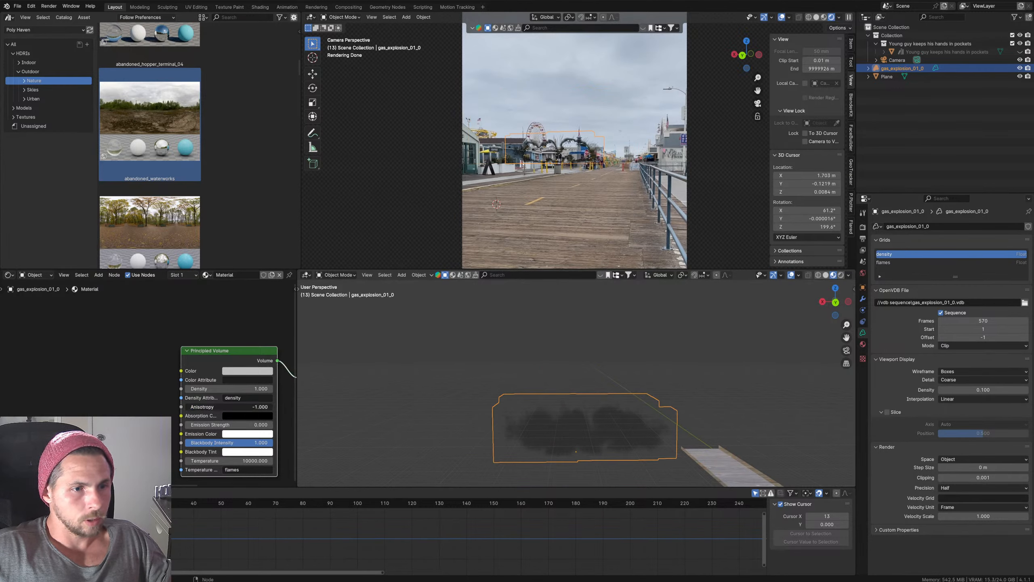
text(0)
key(Return)
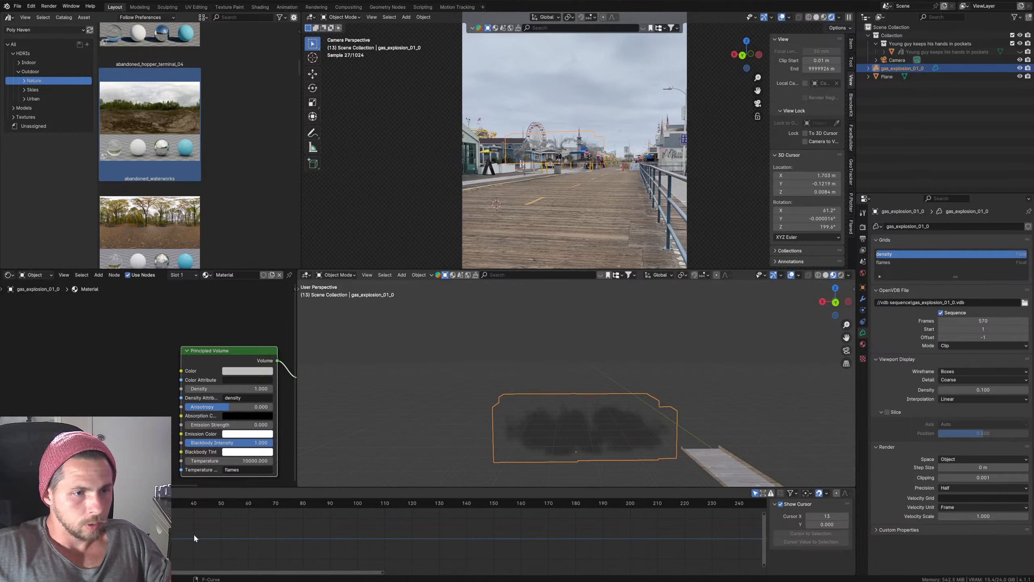
drag(243, 490, 300, 490)
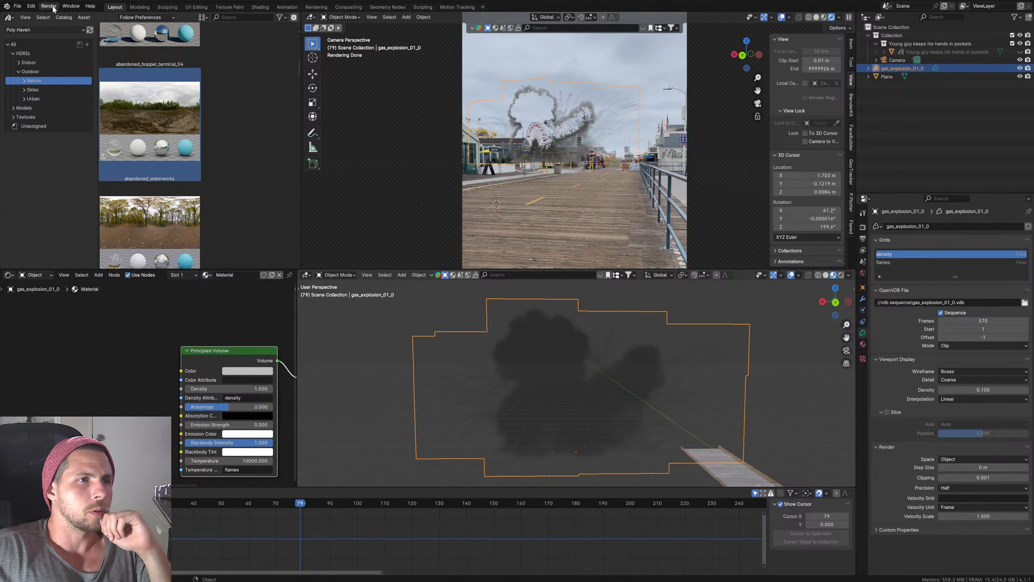
Step: Set the Cycles render noise threshold to 0.1
click(863, 240)
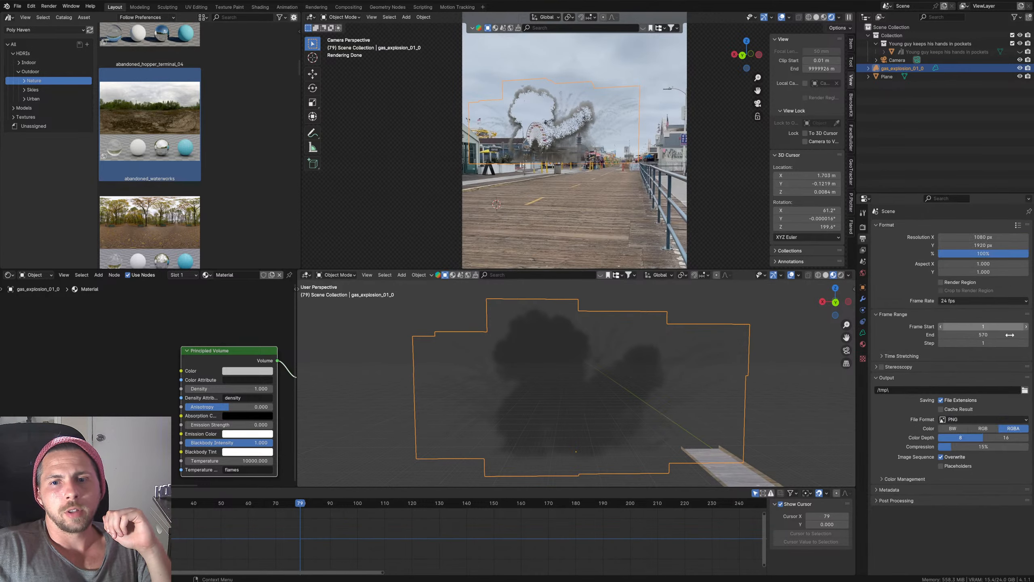
click(863, 227)
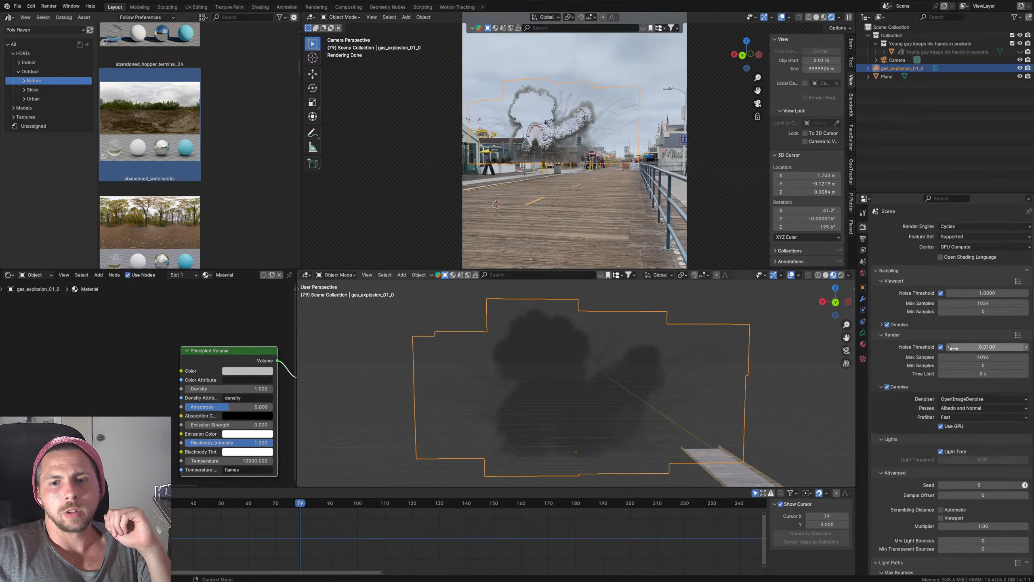
double_click(984, 347)
text(0.1)
key(Return)
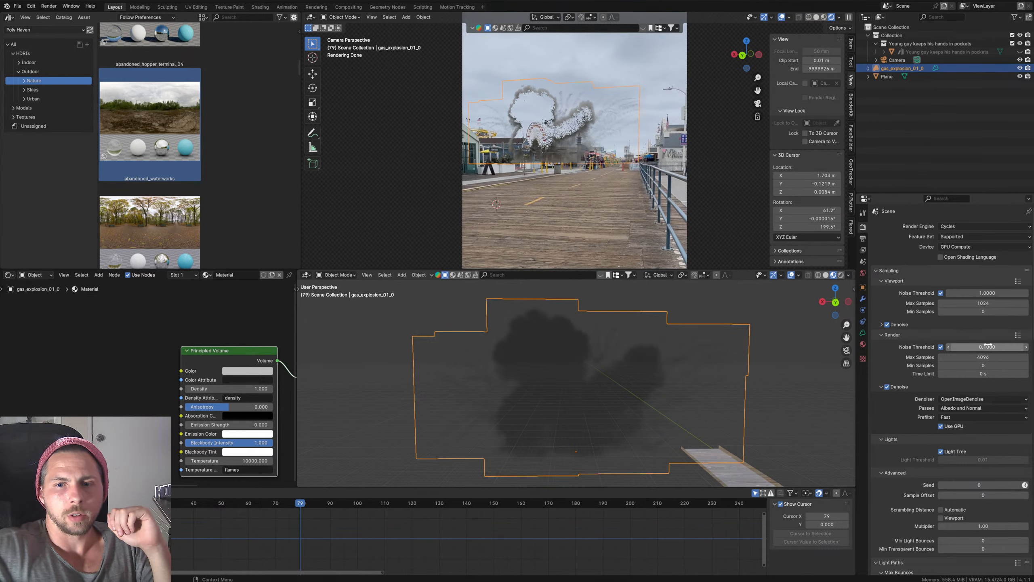
Step: Render frame 79 as a still image, inspect the explosion behind the person, and close the render window
click(49, 7)
click(58, 17)
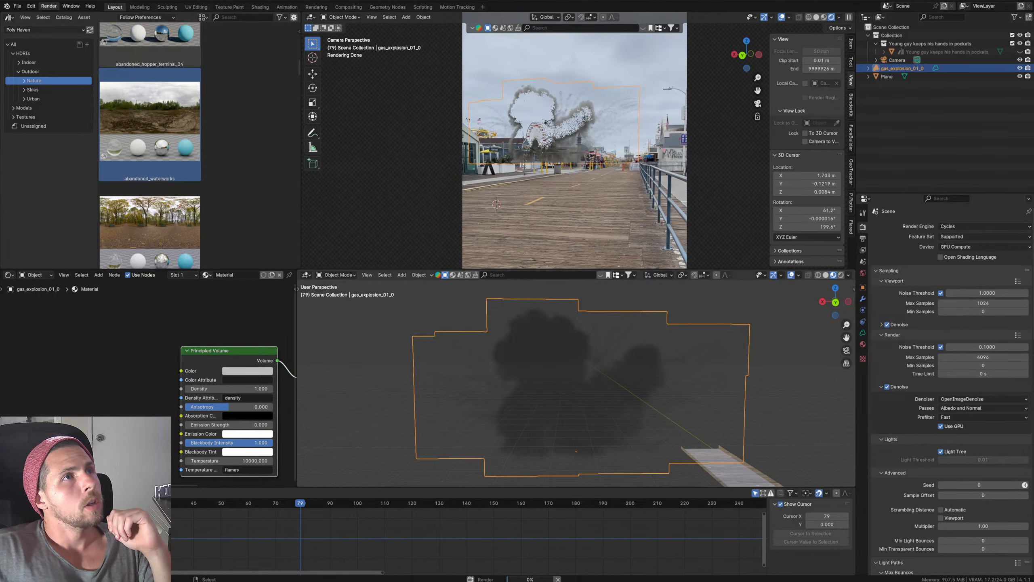
scroll(622, 215, up, 5)
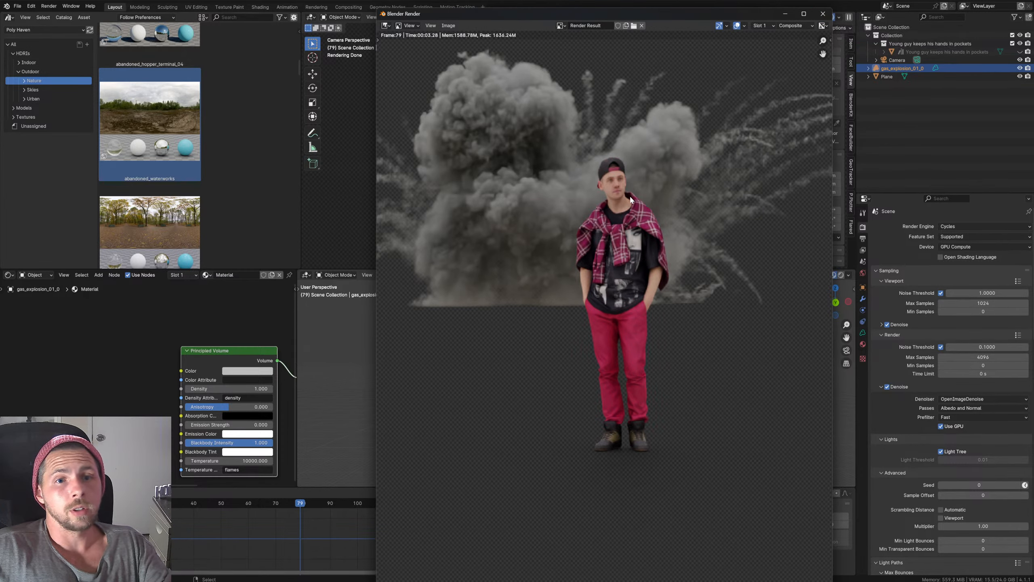
click(822, 14)
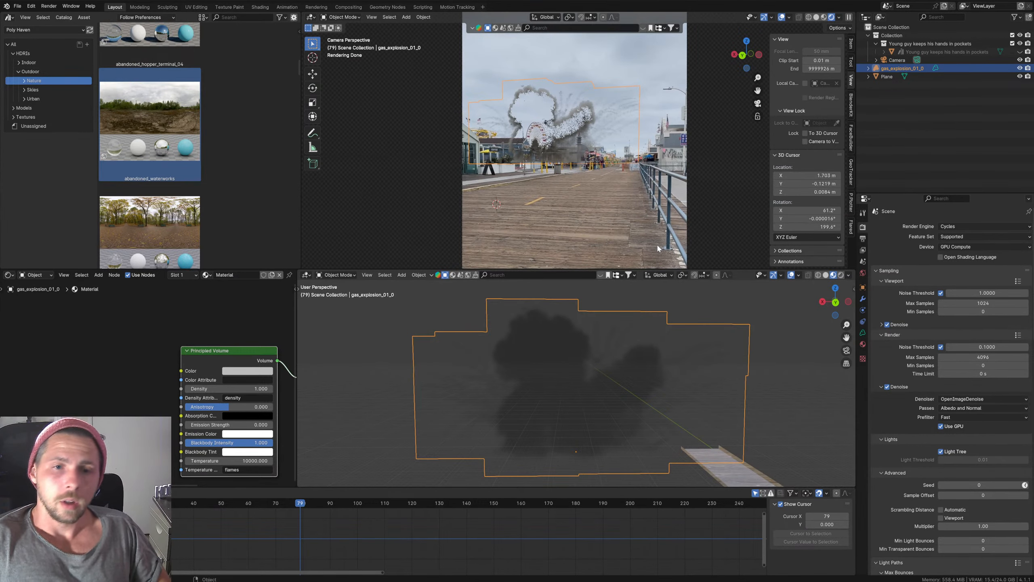
Step: Move the timeline to frame 96, minimize Blender and After Effects, and switch to EmberGen
drag(316, 507, 347, 504)
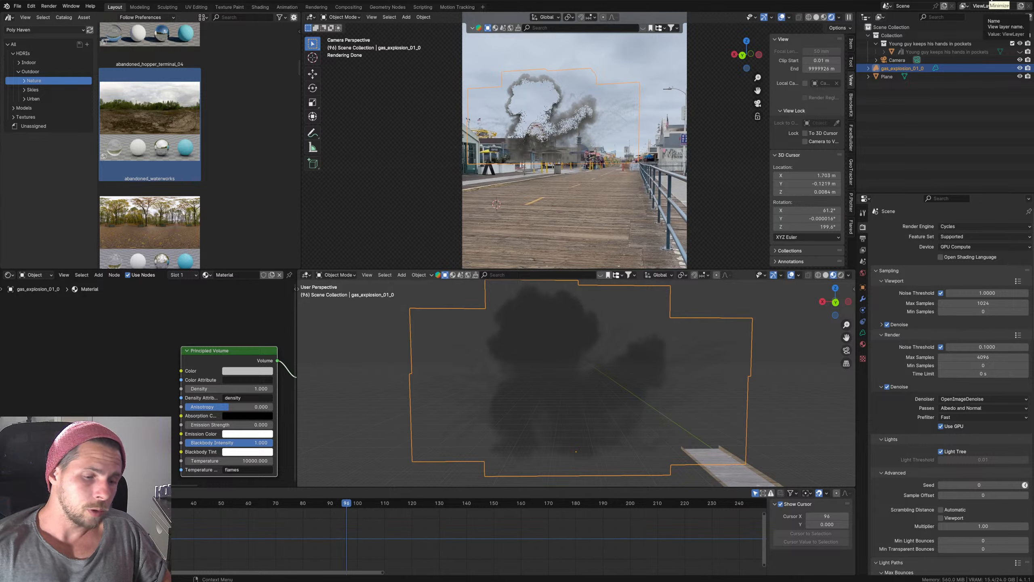
click(992, 2)
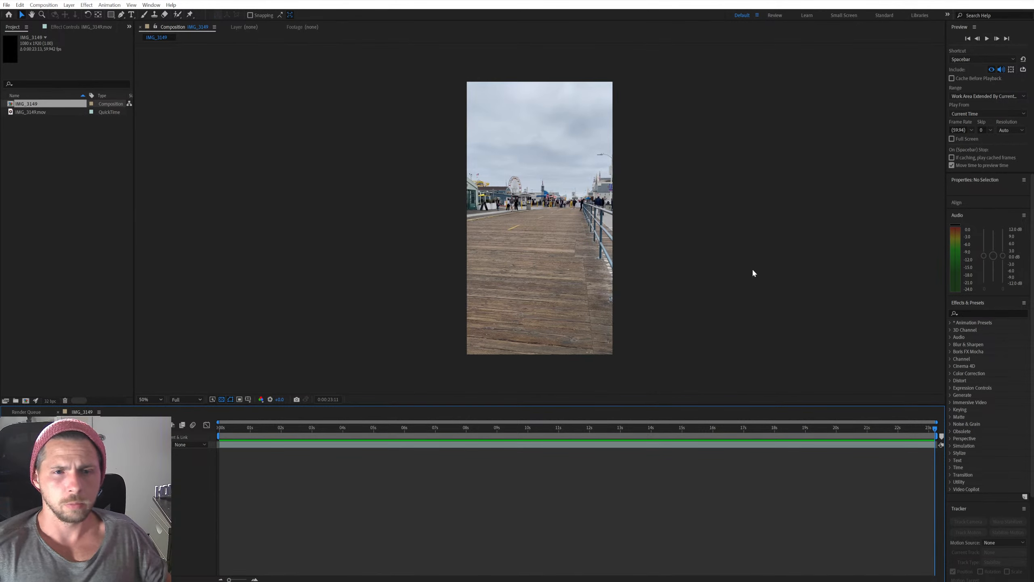
click(991, 2)
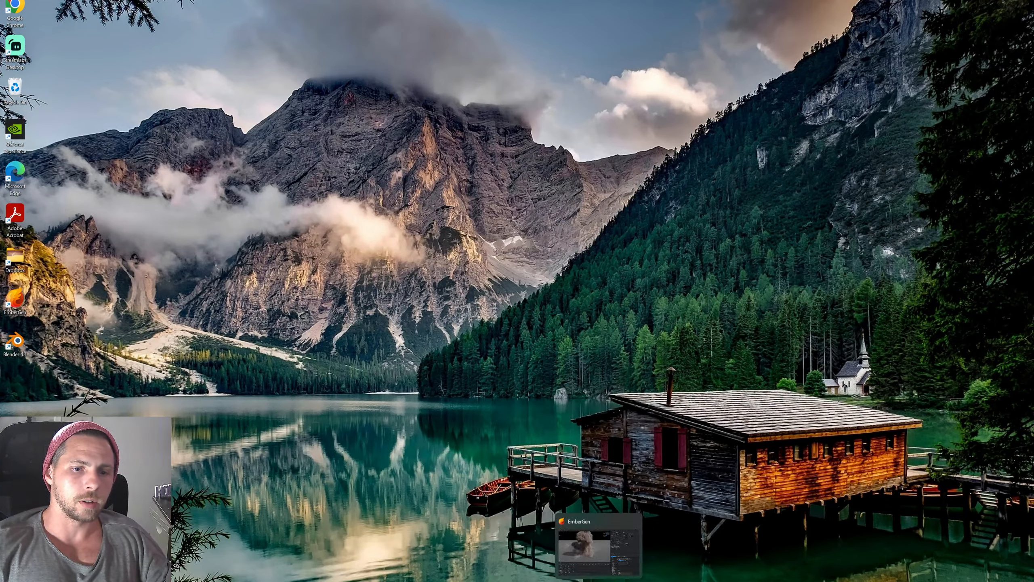
click(602, 542)
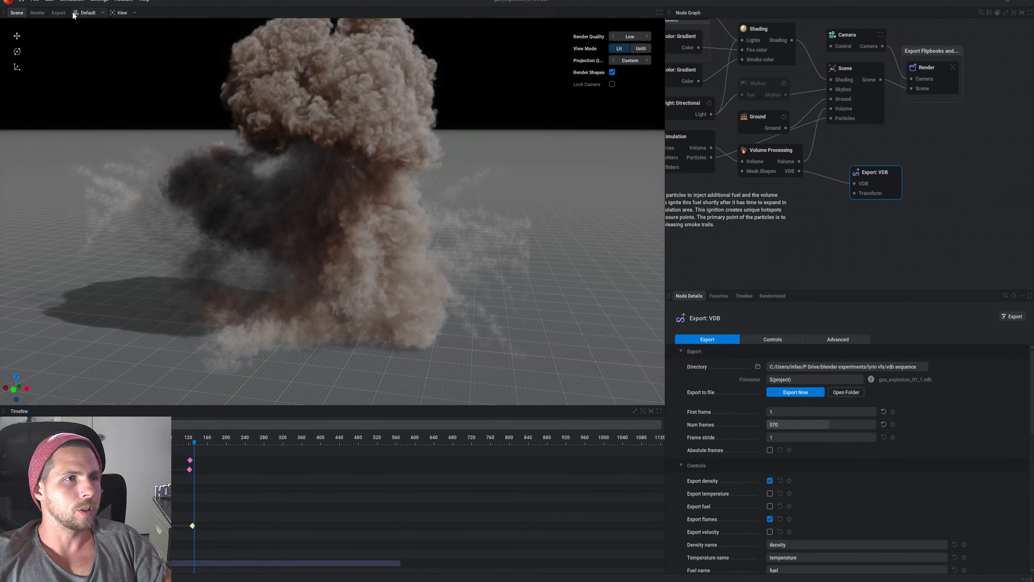
Step: Create a new EmberGen project and open the preset library
click(35, 1)
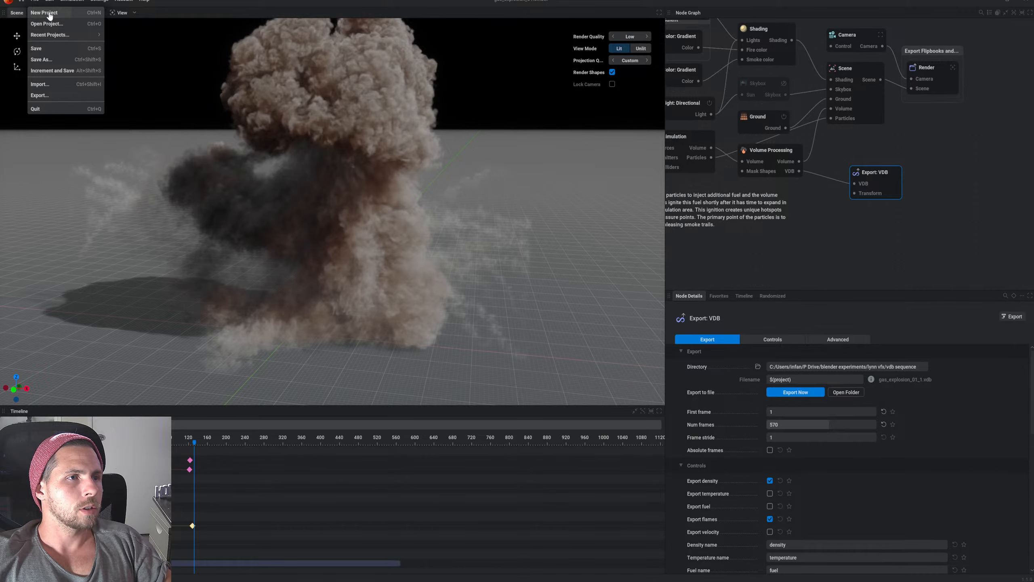
click(48, 13)
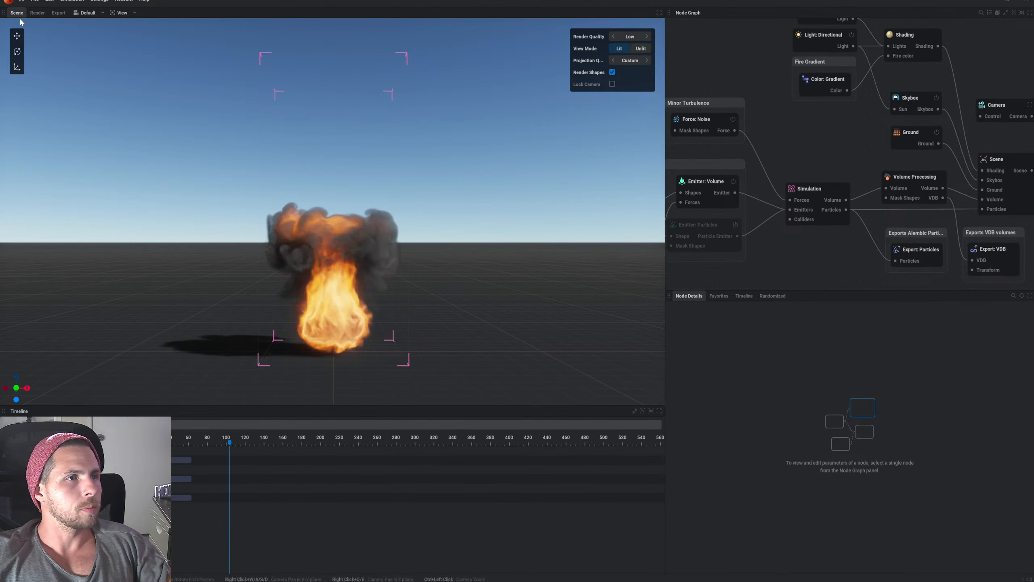
click(21, 1)
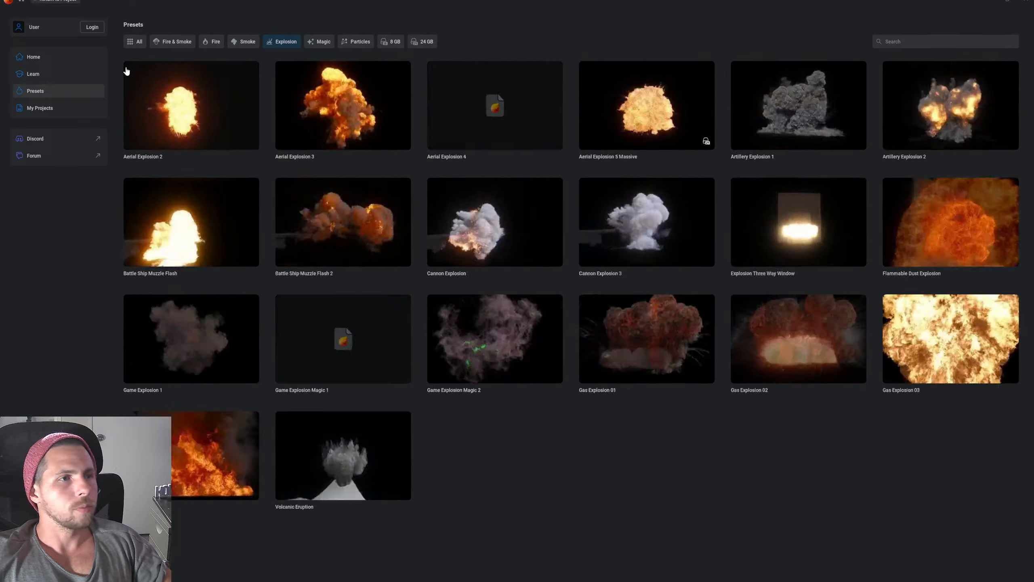
Step: Filter the presets to the Smoke category, browse them, and open the Smoke Shockwave preset
click(248, 42)
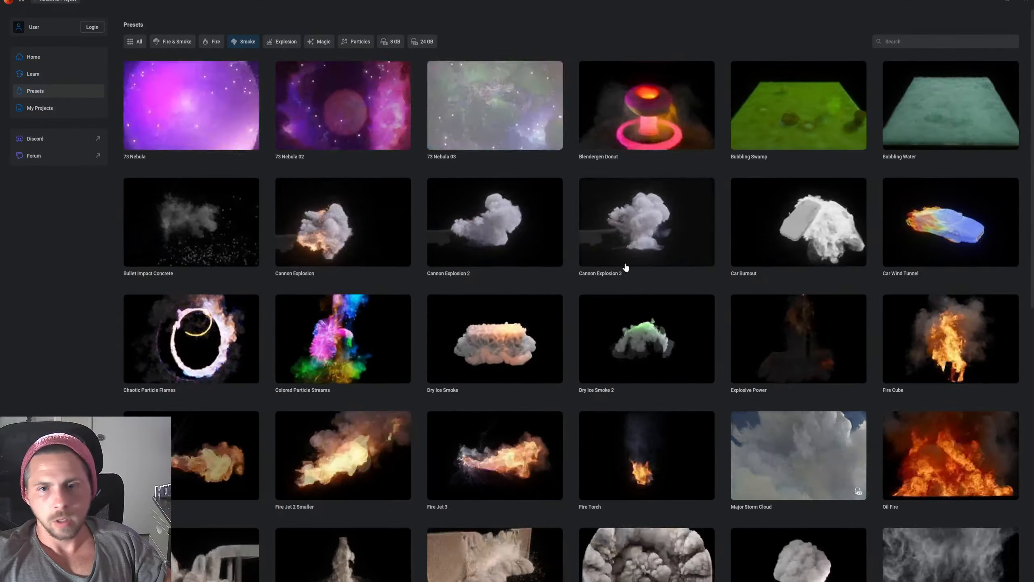
scroll(628, 285, down, 3)
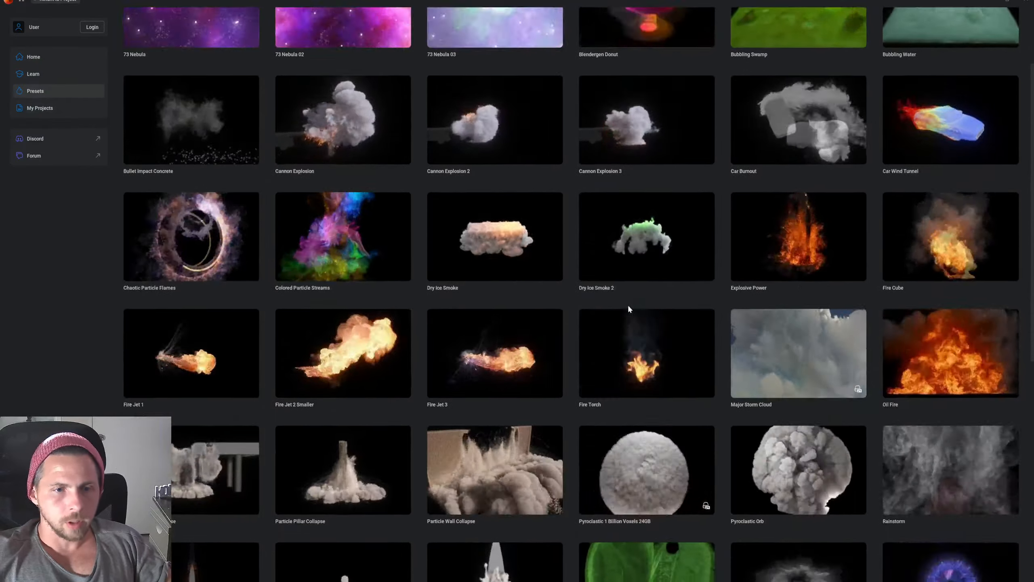
scroll(629, 308, down, 3)
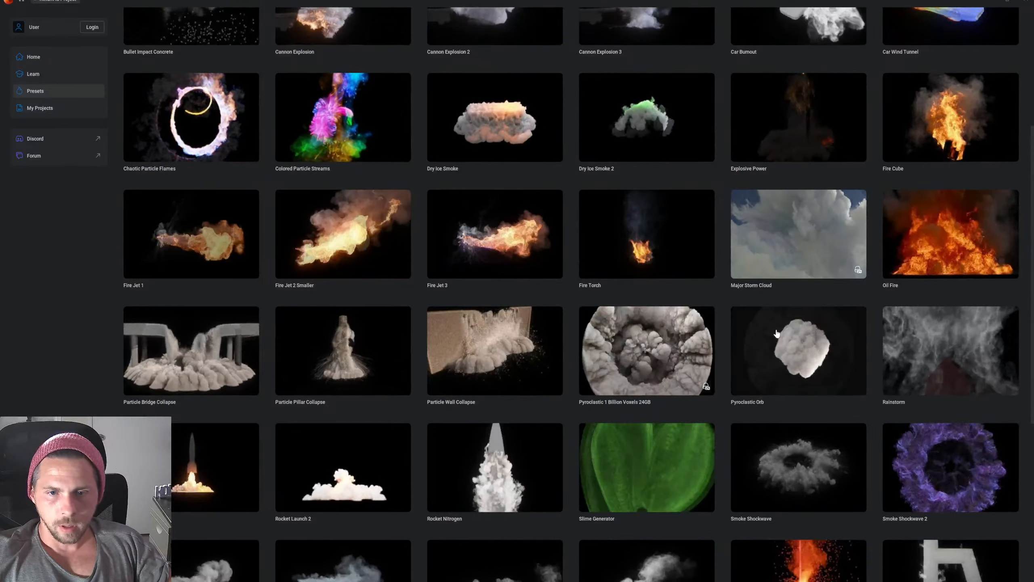
scroll(782, 339, down, 1)
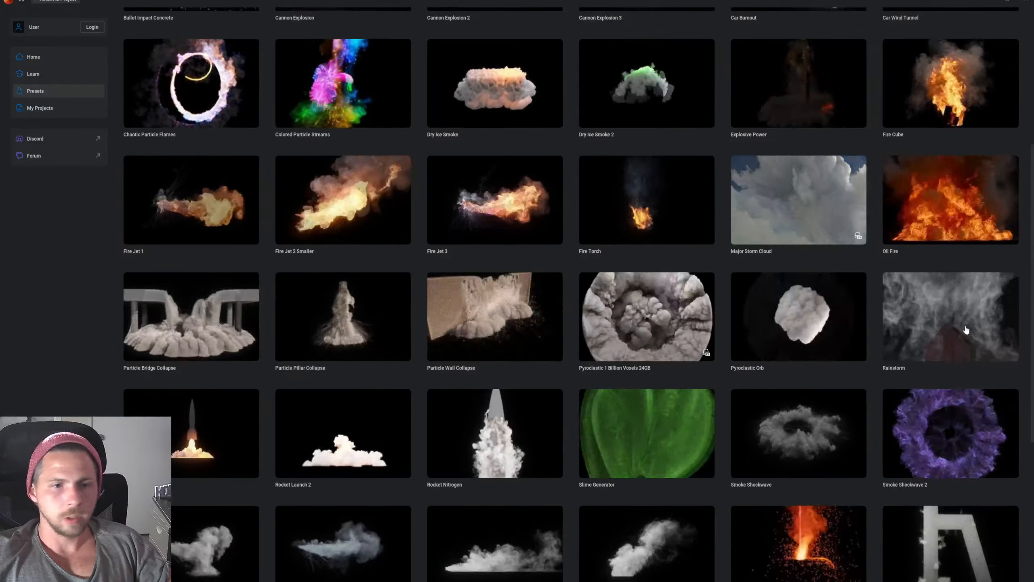
scroll(431, 428, down, 1)
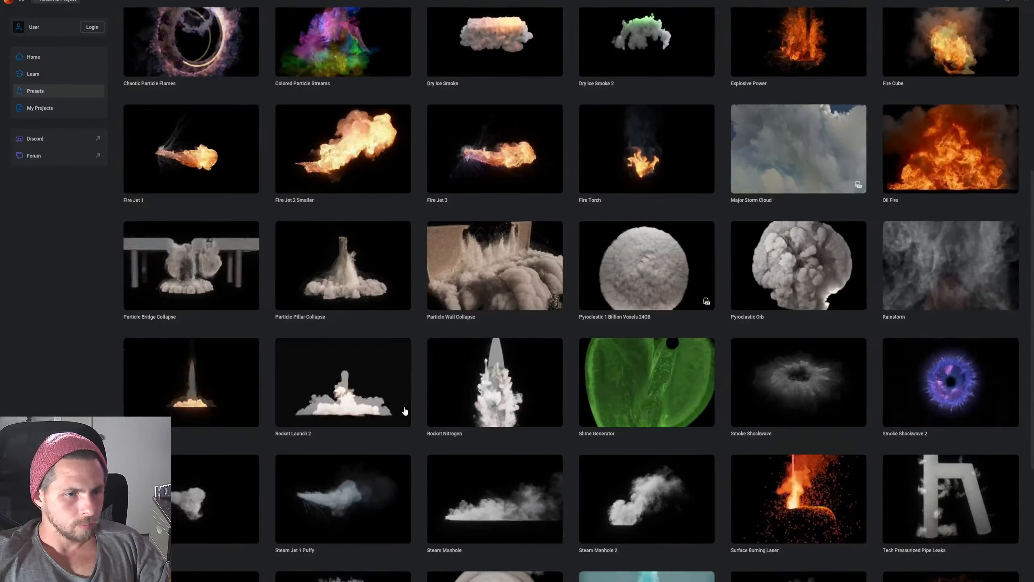
scroll(405, 411, down, 2)
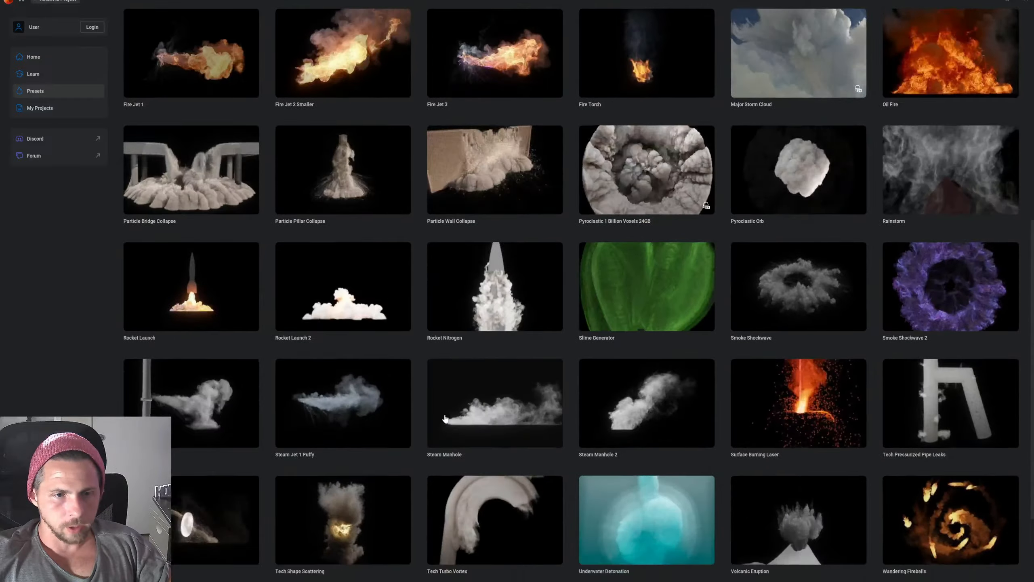
scroll(446, 419, down, 2)
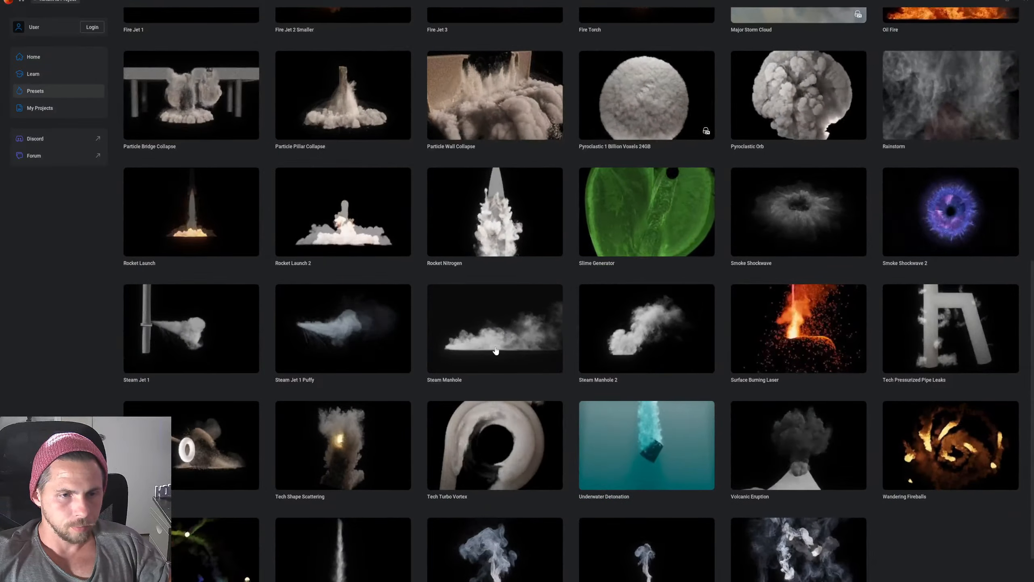
scroll(495, 349, down, 1)
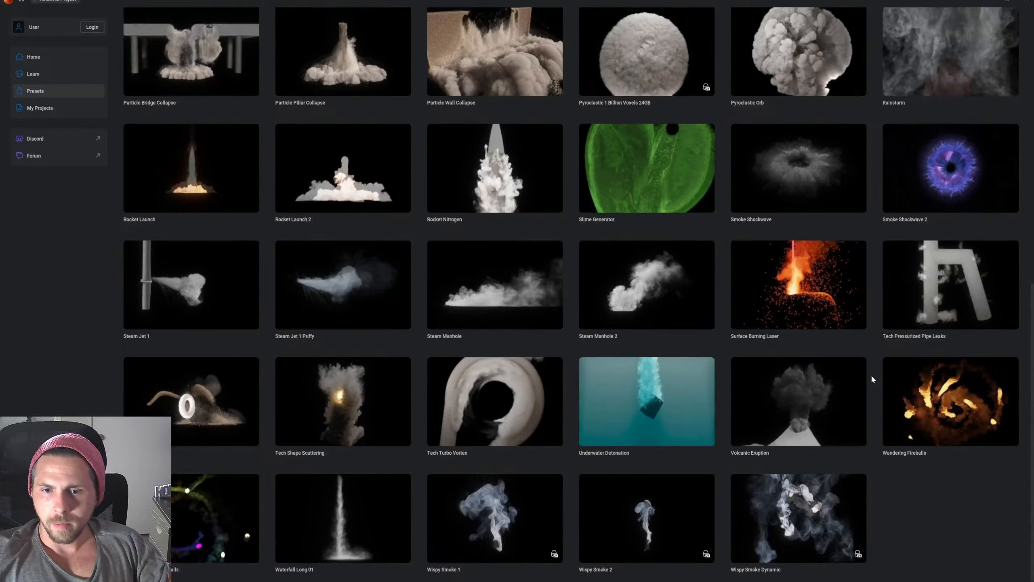
scroll(815, 392, up, 3)
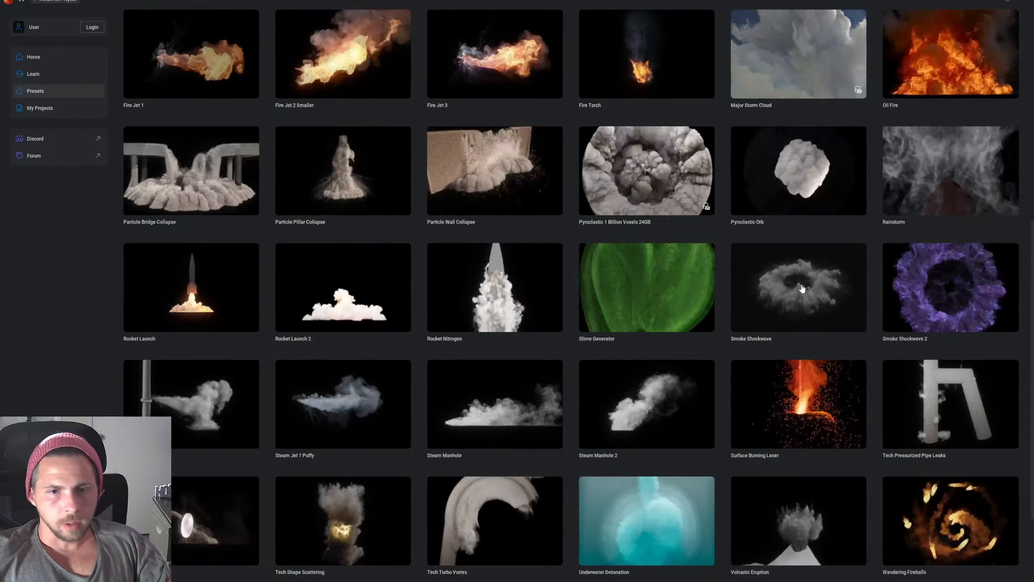
click(801, 288)
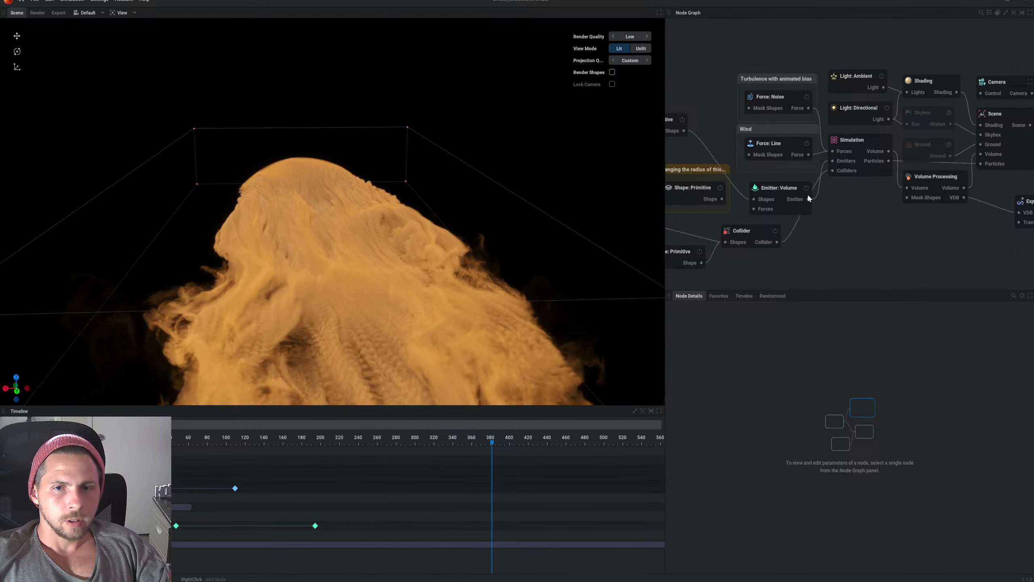
Step: Move the Emitter: Volume node out of the way and add an Emitter: Particles node to the graph
click(785, 189)
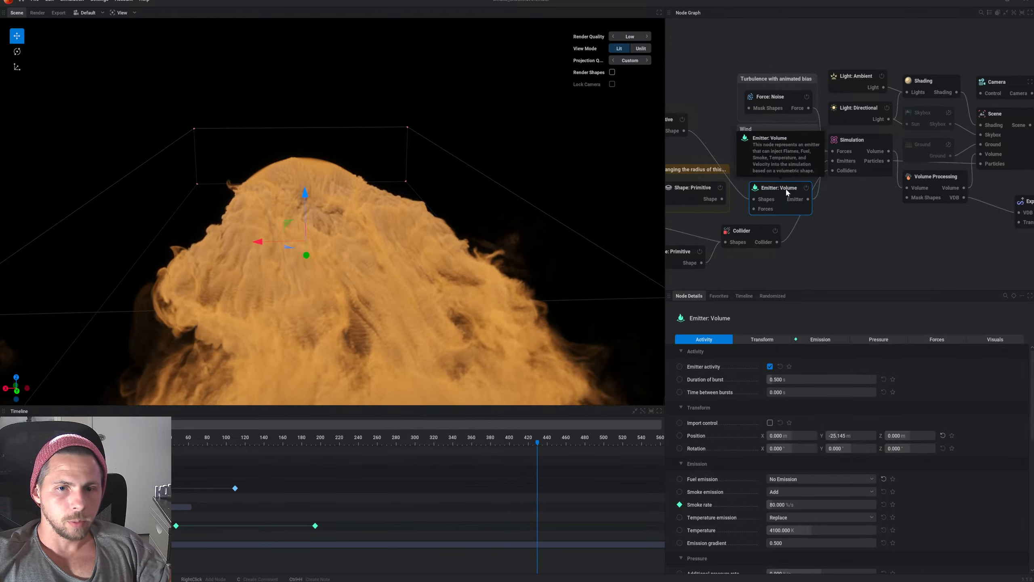
drag(783, 191, 867, 222)
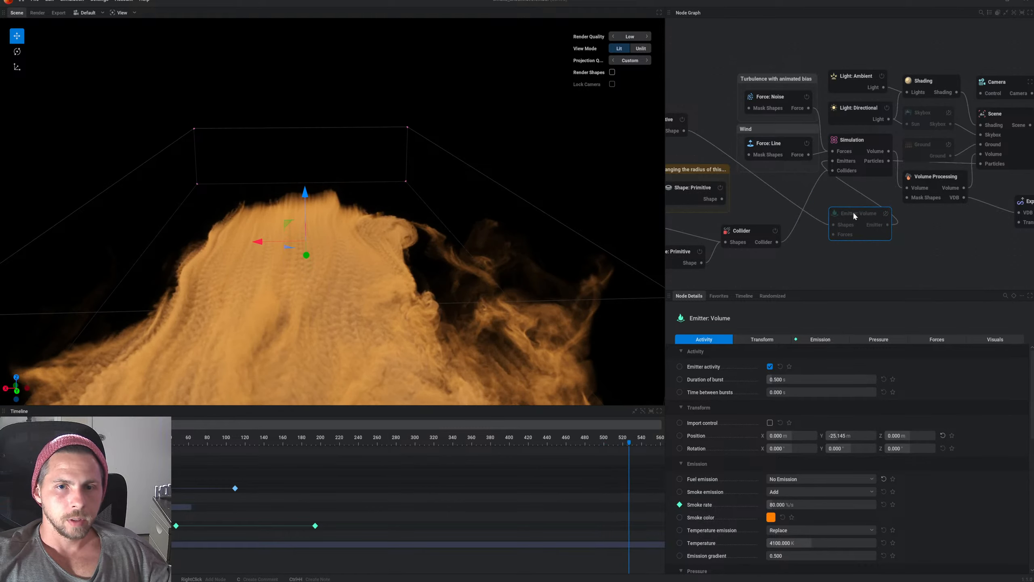
right_click(767, 194)
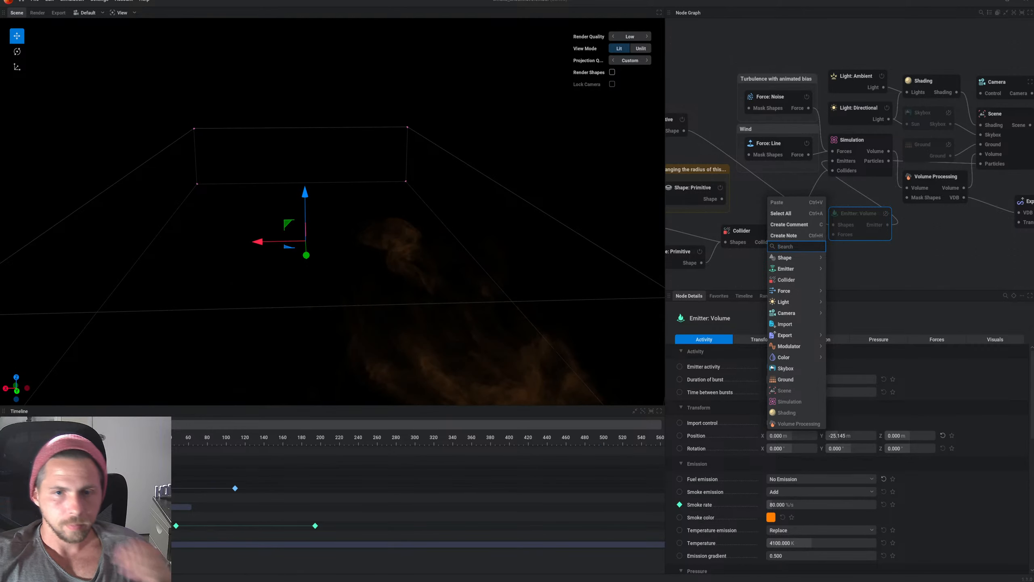
mouse_move(796, 269)
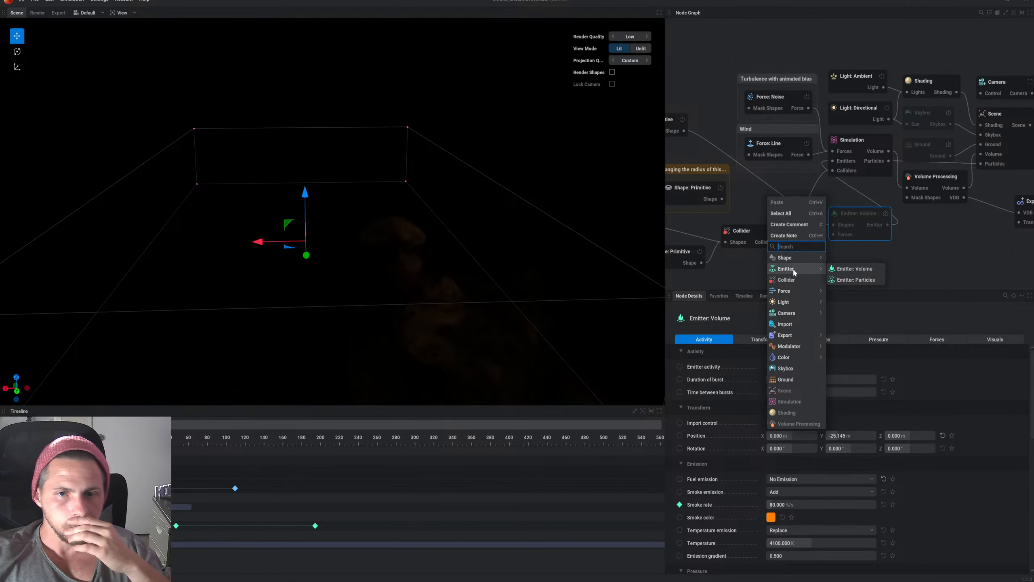
click(857, 280)
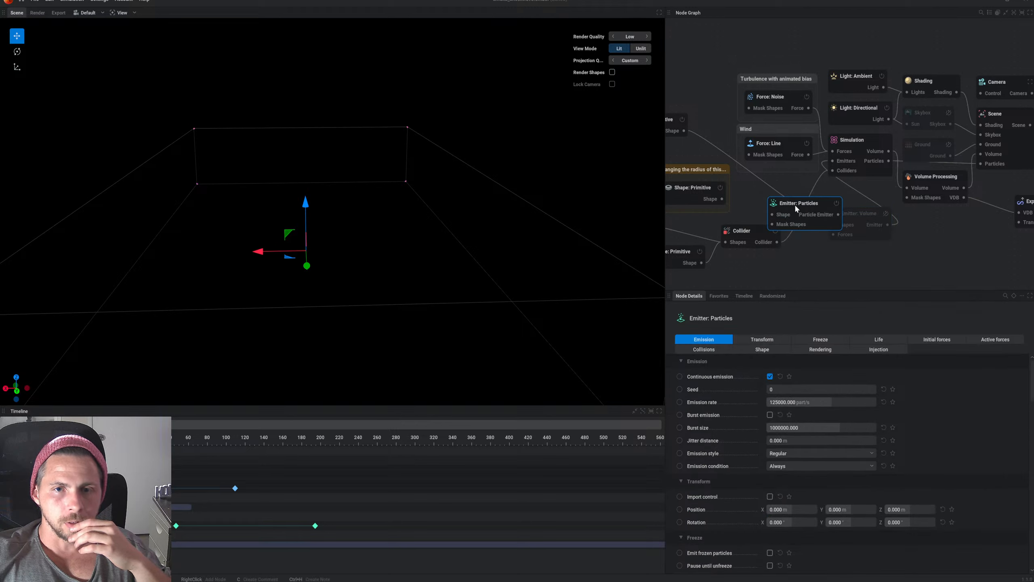
Step: Connect the particle emitter to the primitive shape and the Simulation node, and inspect the emitted particles
drag(797, 208, 683, 130)
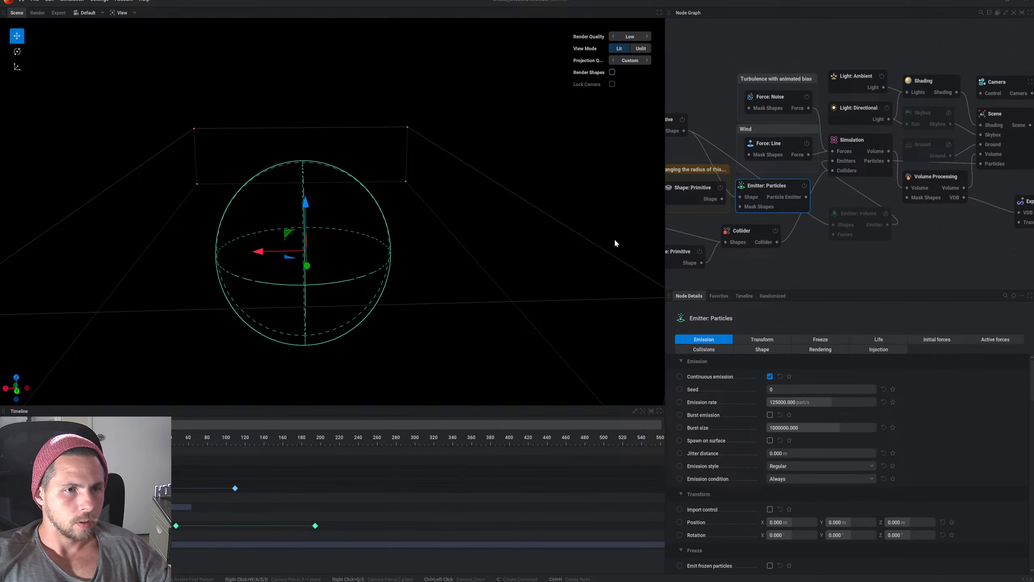
drag(774, 186, 827, 174)
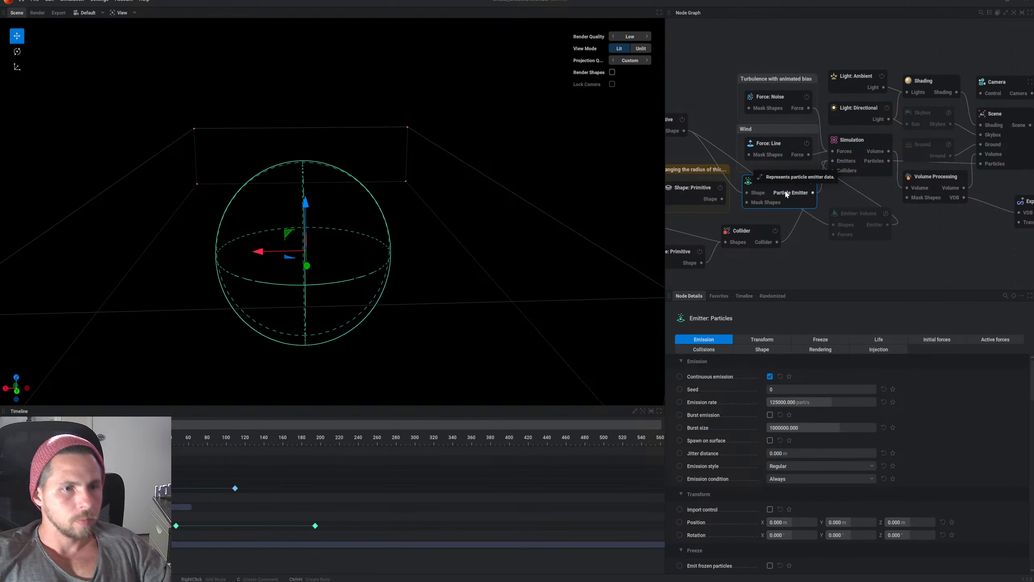
mouse_move(443, 225)
mouse_down()
mouse_move(342, 228)
mouse_move(443, 225)
mouse_up()
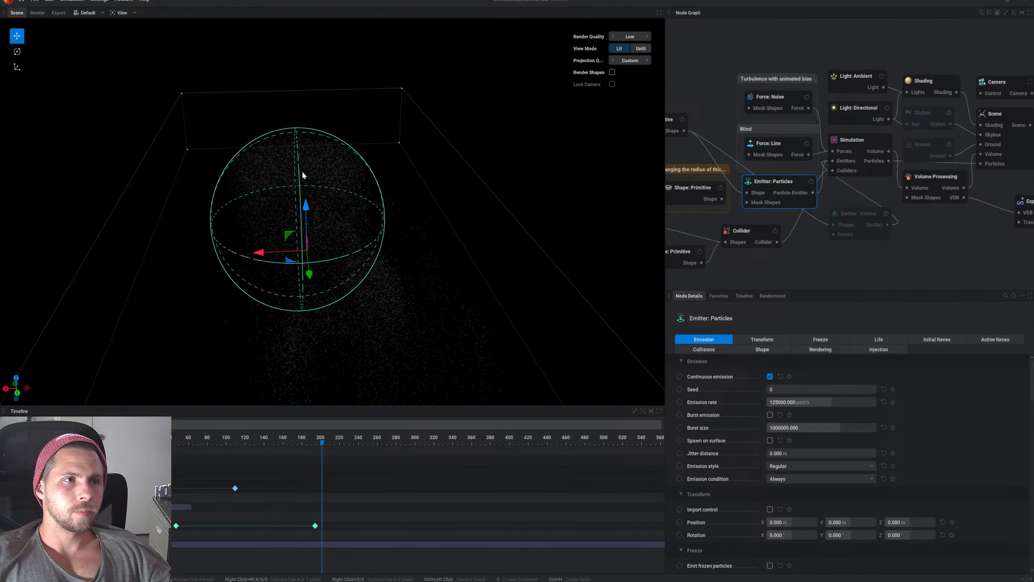
drag(462, 303, 444, 318)
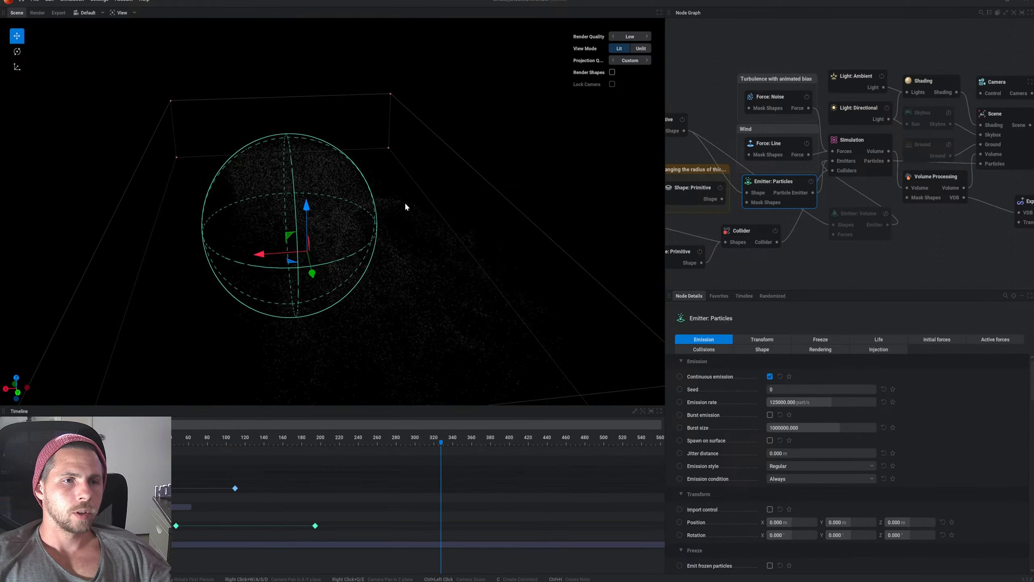
Step: Return to the preset library and browse the smoke presets again
click(21, 2)
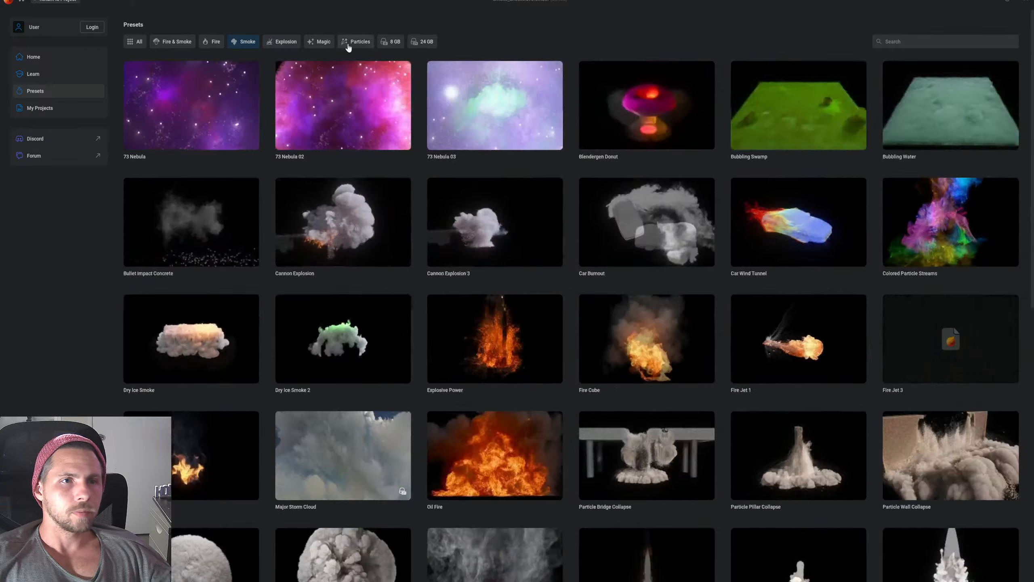
scroll(704, 394, down, 5)
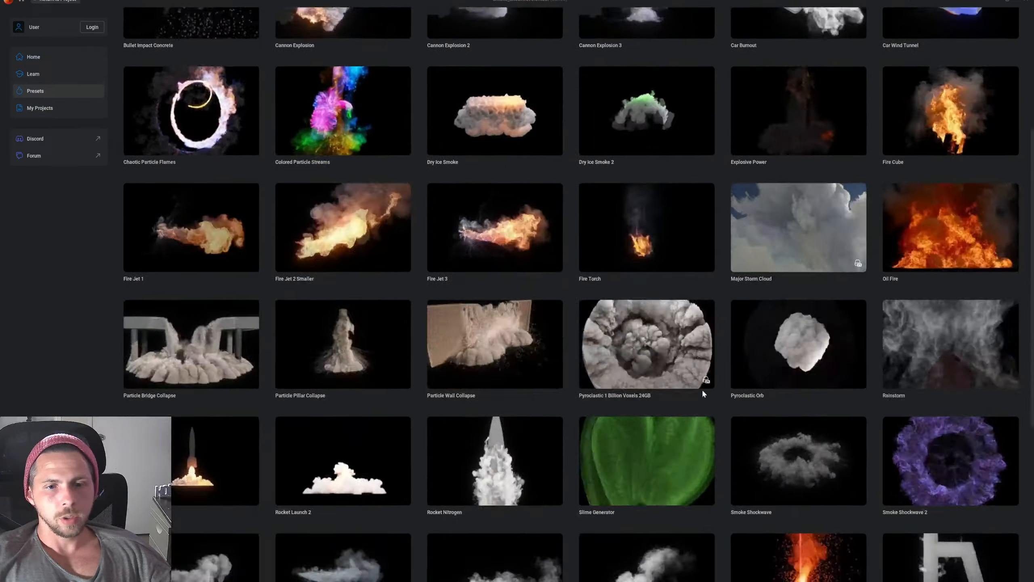
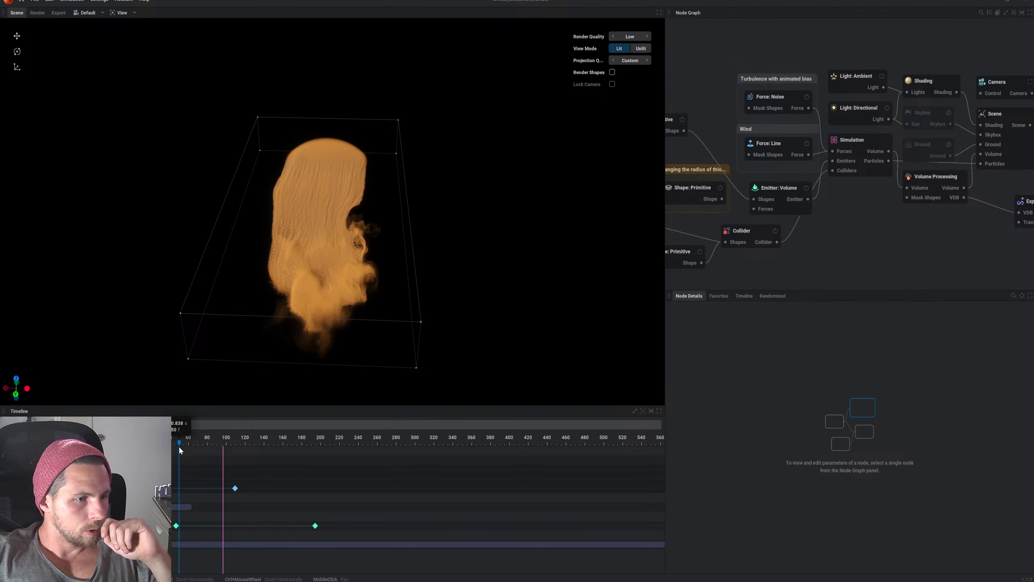
Step: Restart the simulation and examine the orange smoke flow from several angles and up close
drag(179, 448, 168, 447)
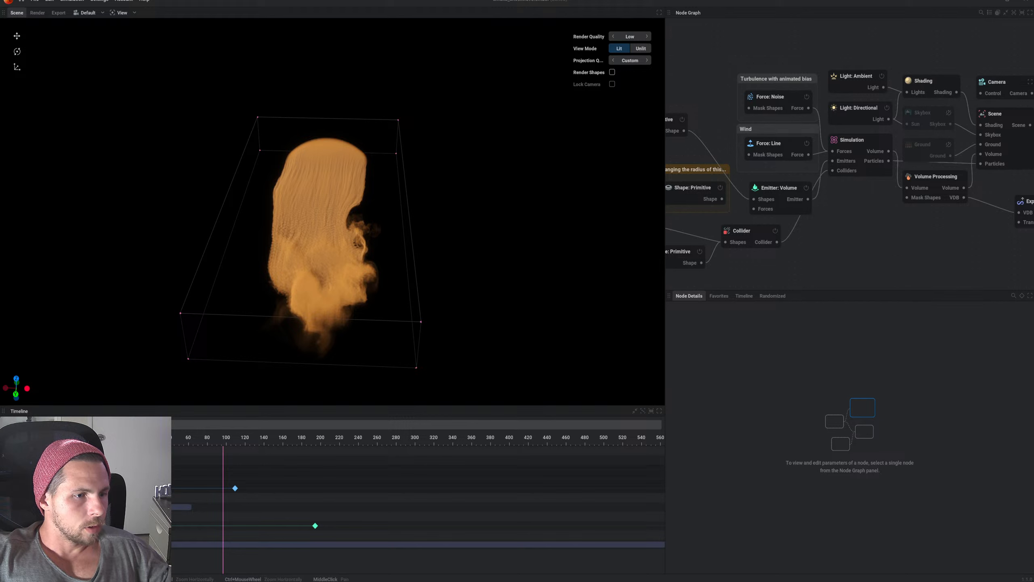
key(r)
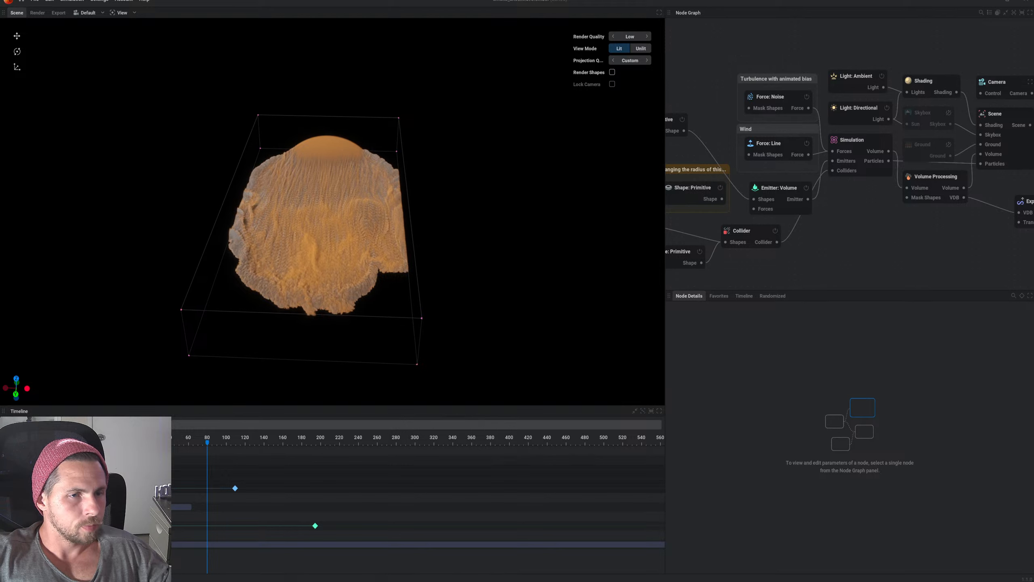
drag(342, 290, 352, 299)
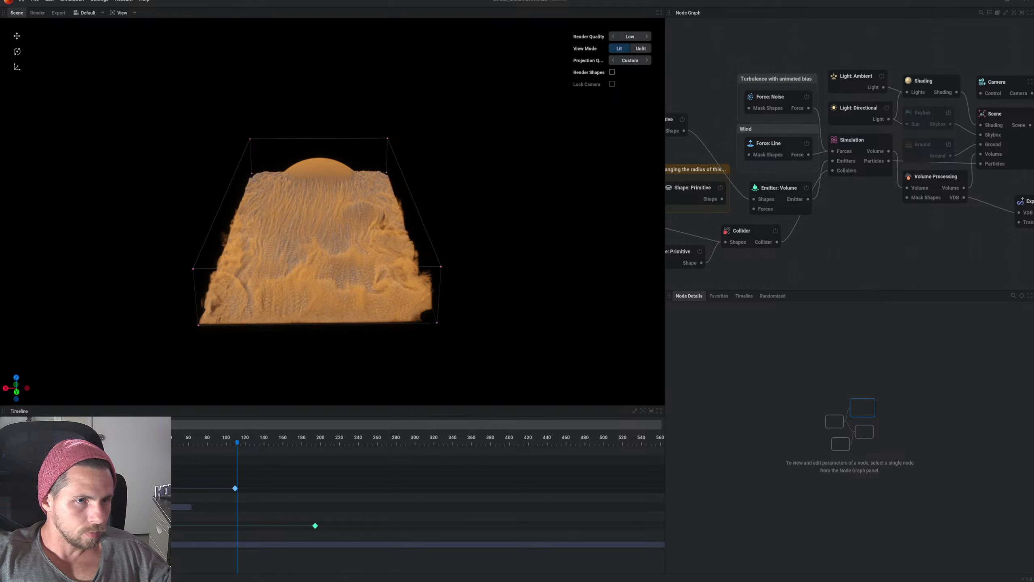
drag(353, 300, 326, 306)
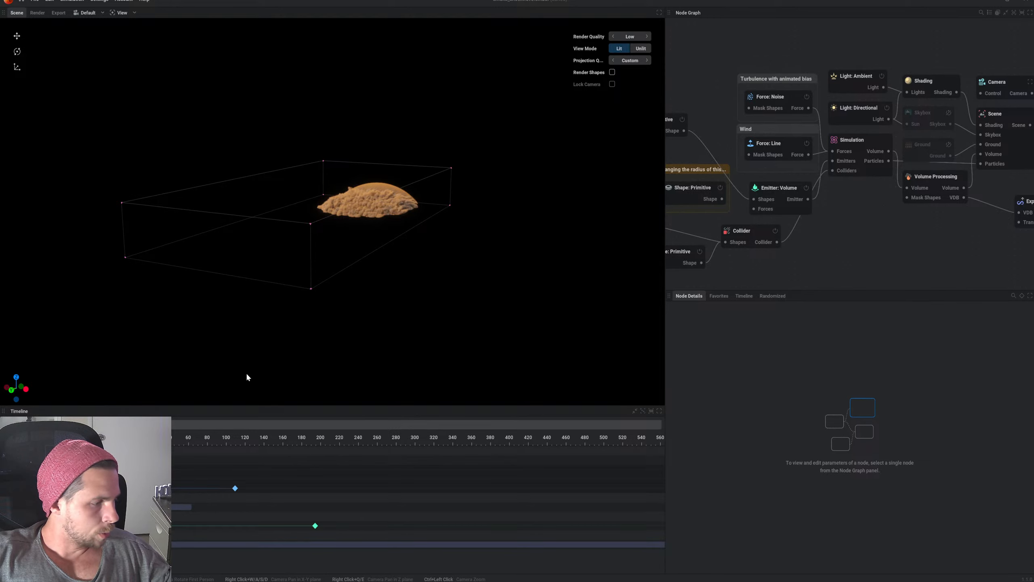
key(r)
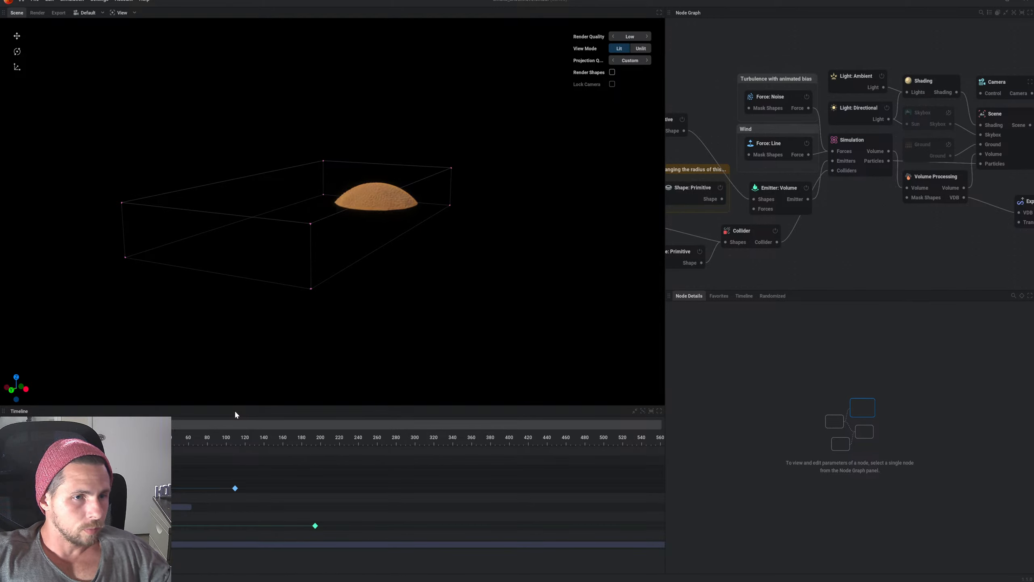
drag(397, 341, 353, 314)
scroll(394, 325, up, 5)
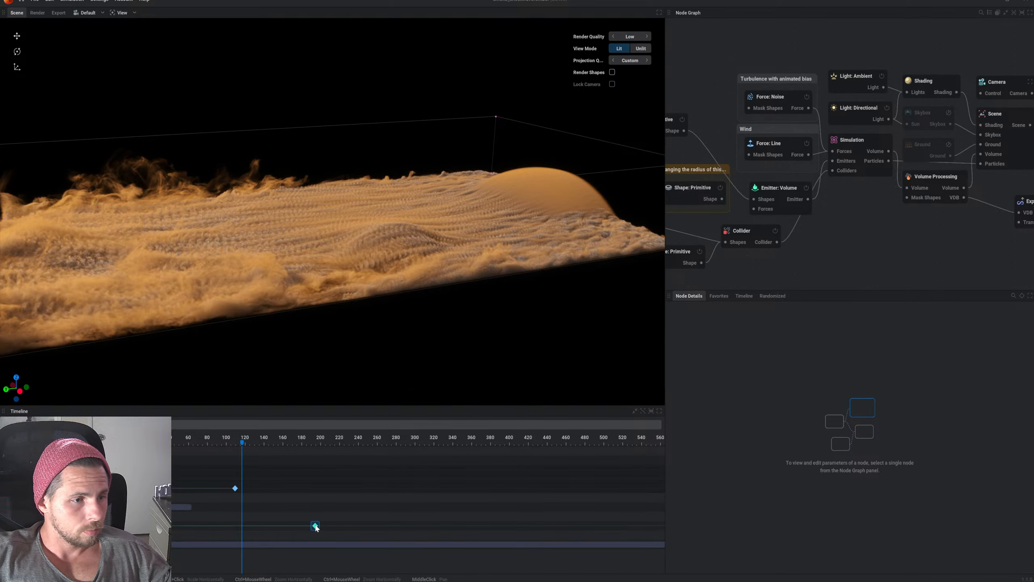
Step: Move the emitter's last keyframe to before frame 60 and check the shortened smoke burst from several angles
drag(316, 527, 173, 526)
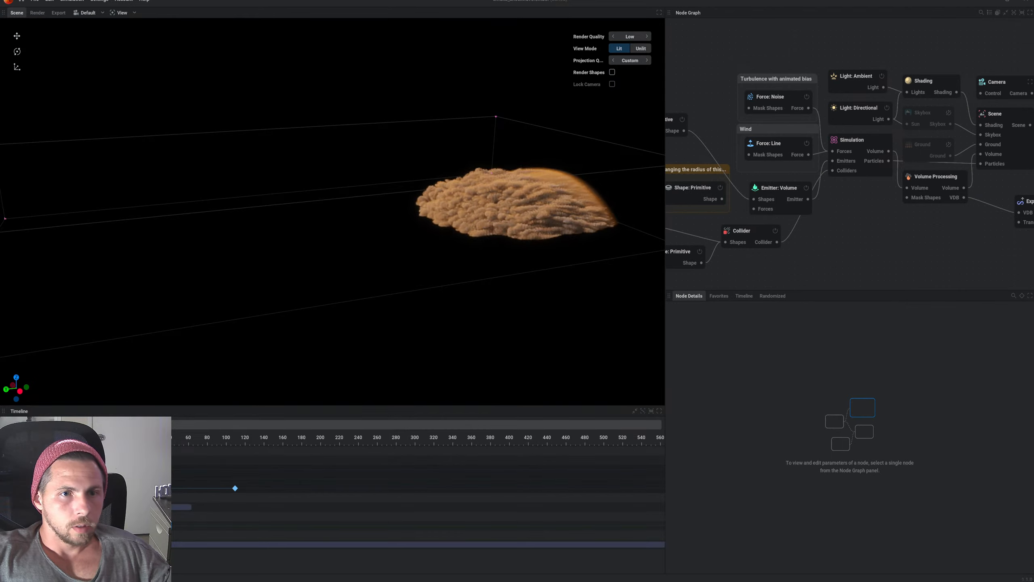
drag(401, 310, 386, 289)
drag(302, 253, 408, 298)
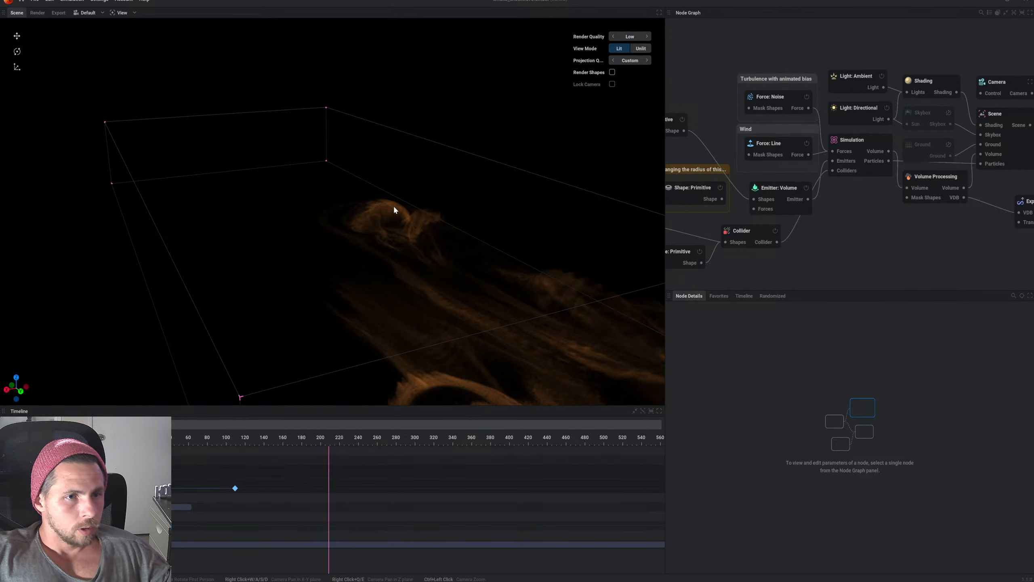
drag(395, 208, 412, 240)
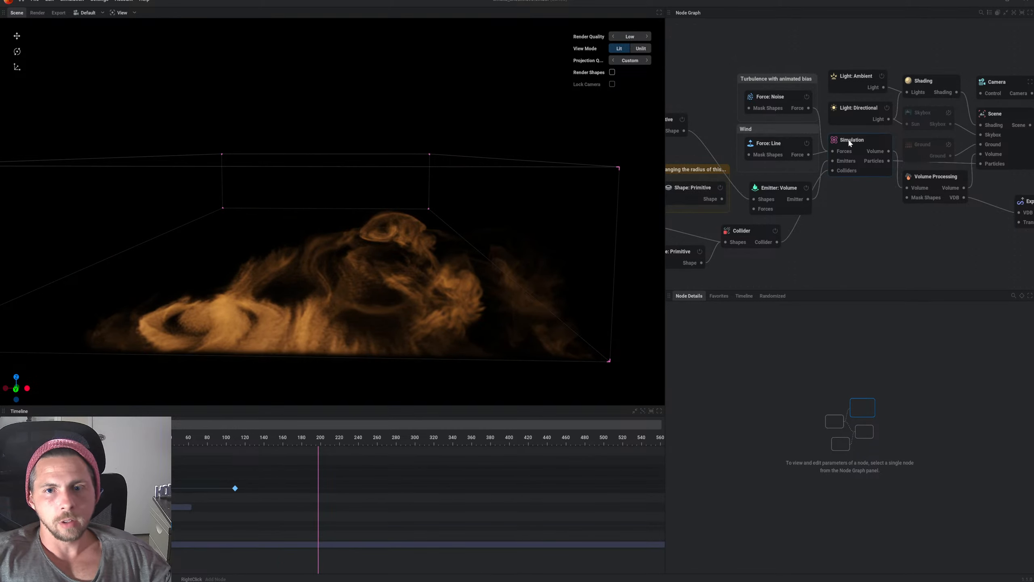
Step: Set the Simulation node's wind speed to 10 m/s and restart the simulation
click(849, 143)
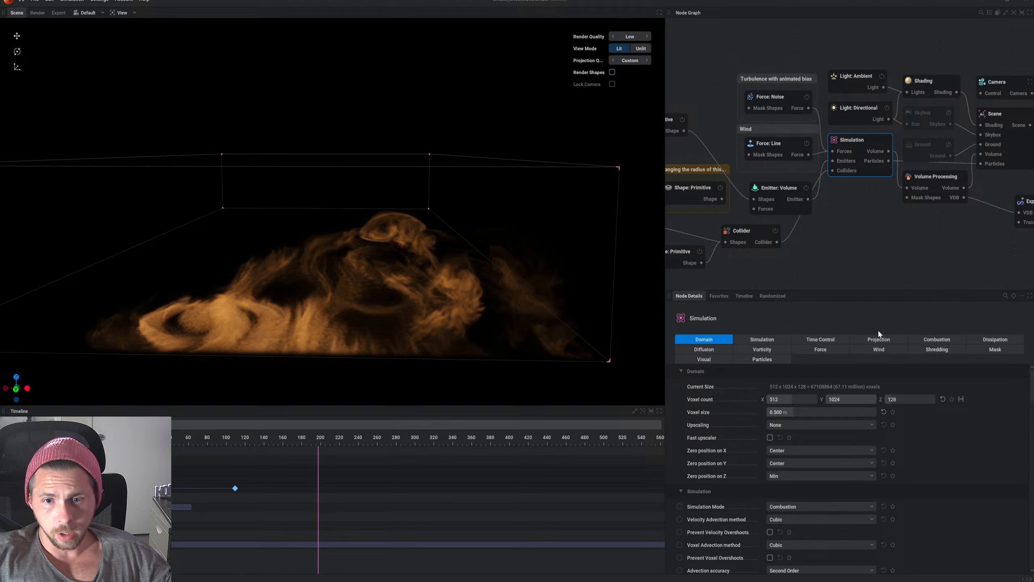
click(879, 350)
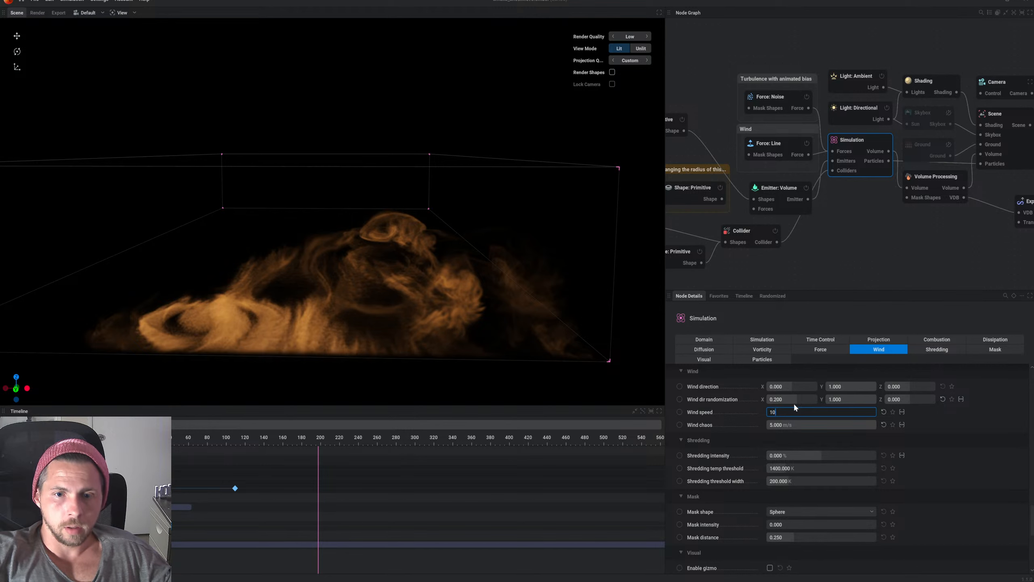
text(10)
key(Return)
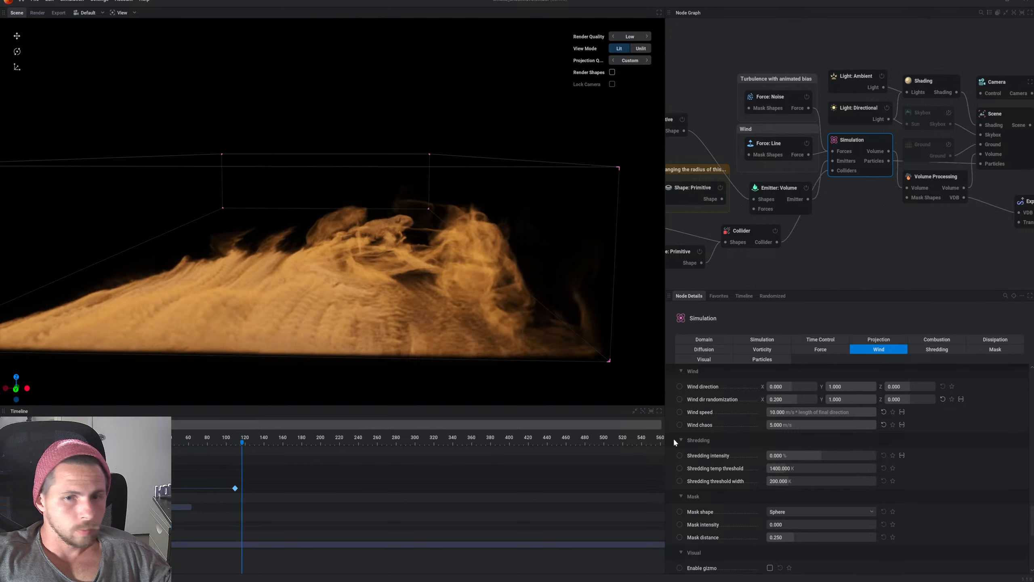
click(783, 413)
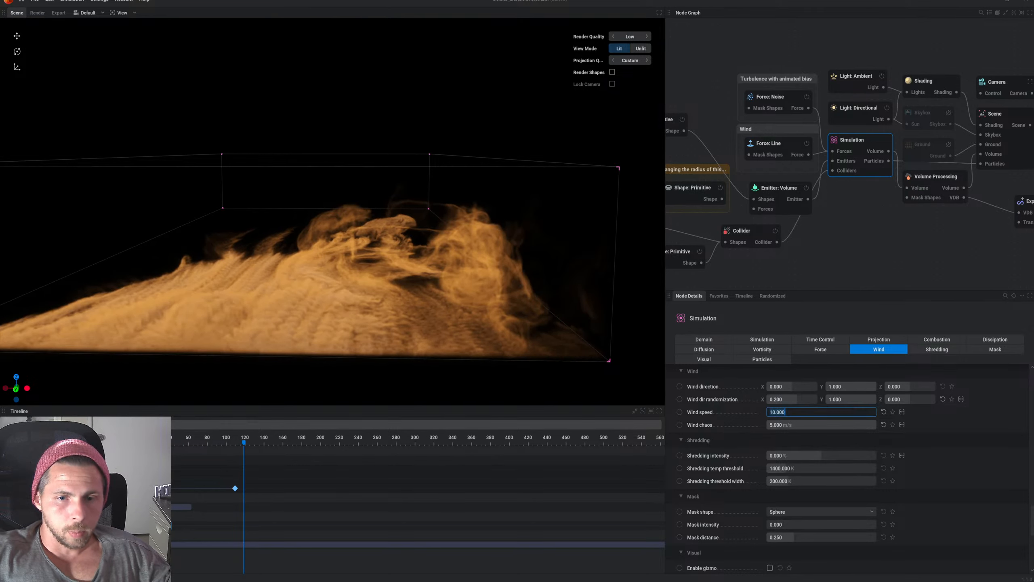
key(r)
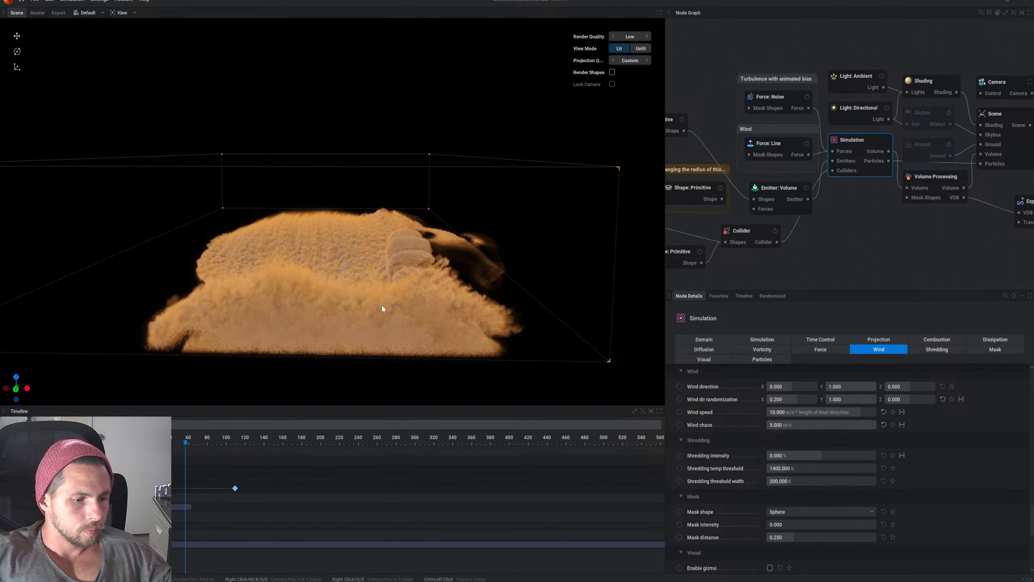
Step: Replay the wind-driven smoke burst several times and examine it from a low, close viewpoint
key(r)
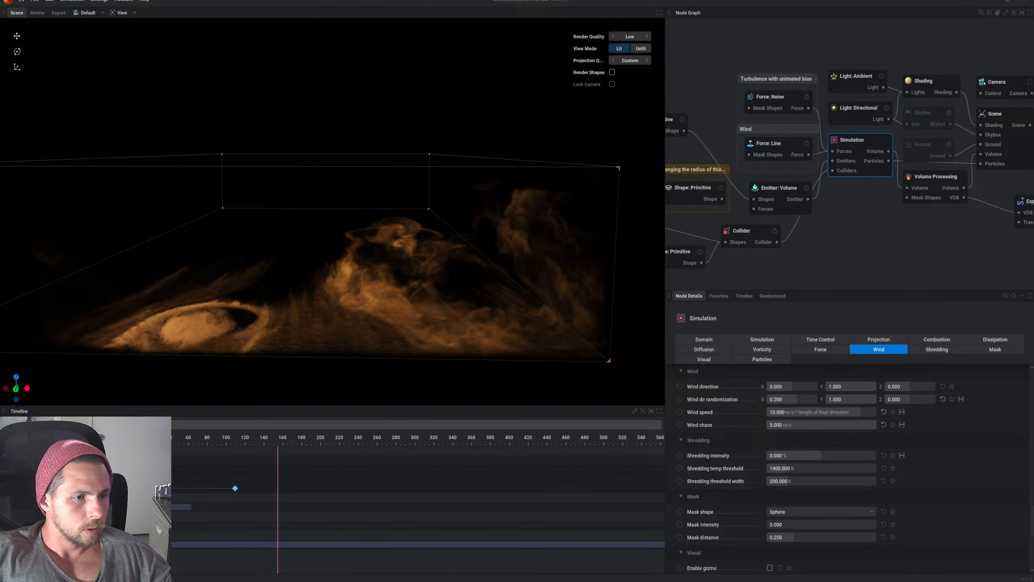
drag(331, 308, 332, 285)
scroll(331, 306, up, 4)
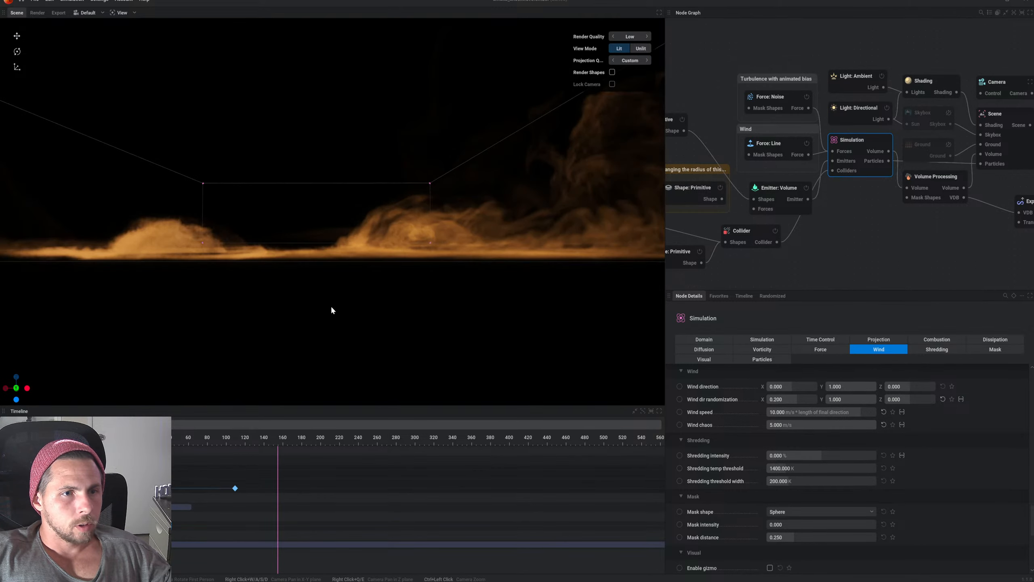
key(r)
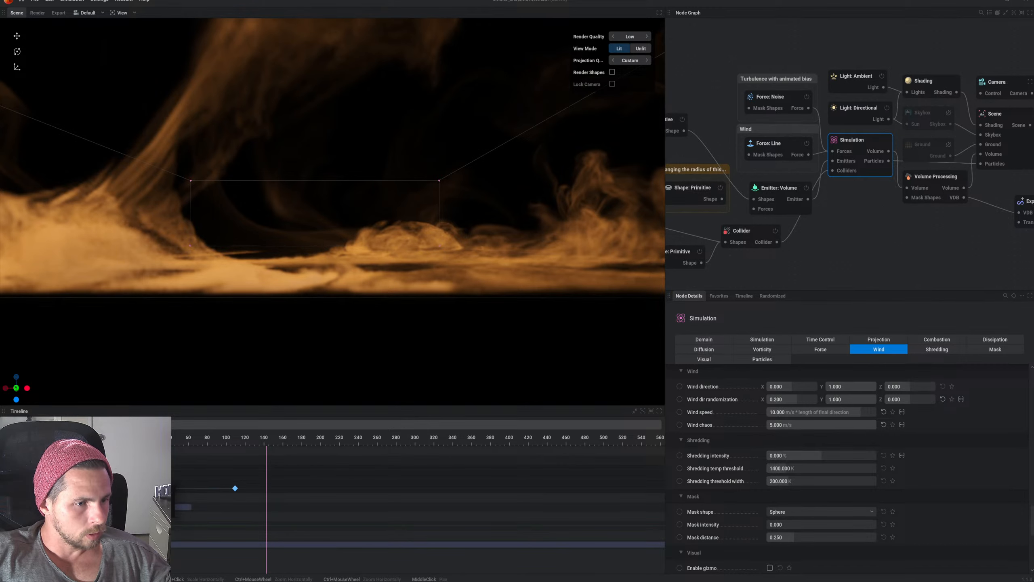
key(r)
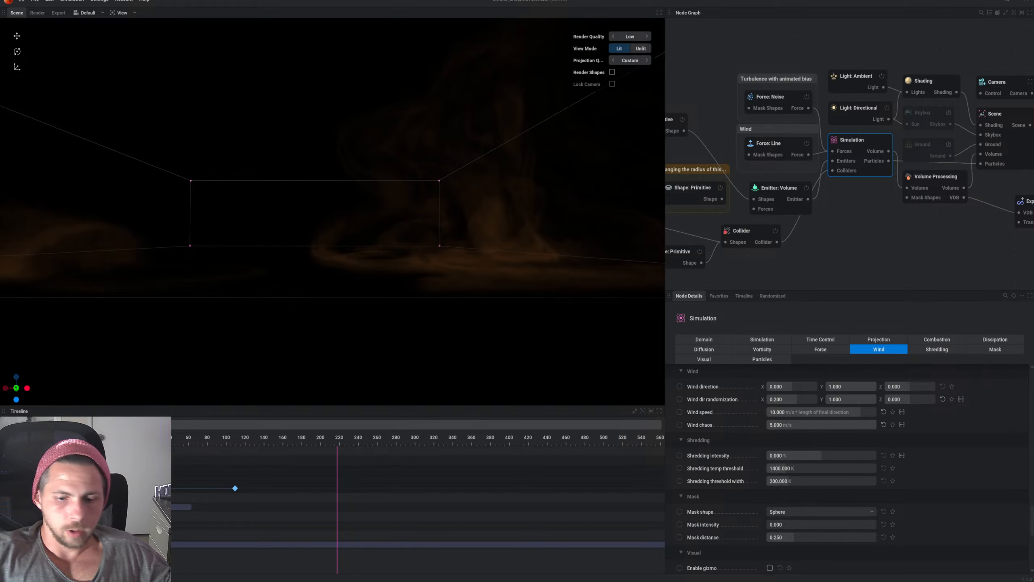
key(r)
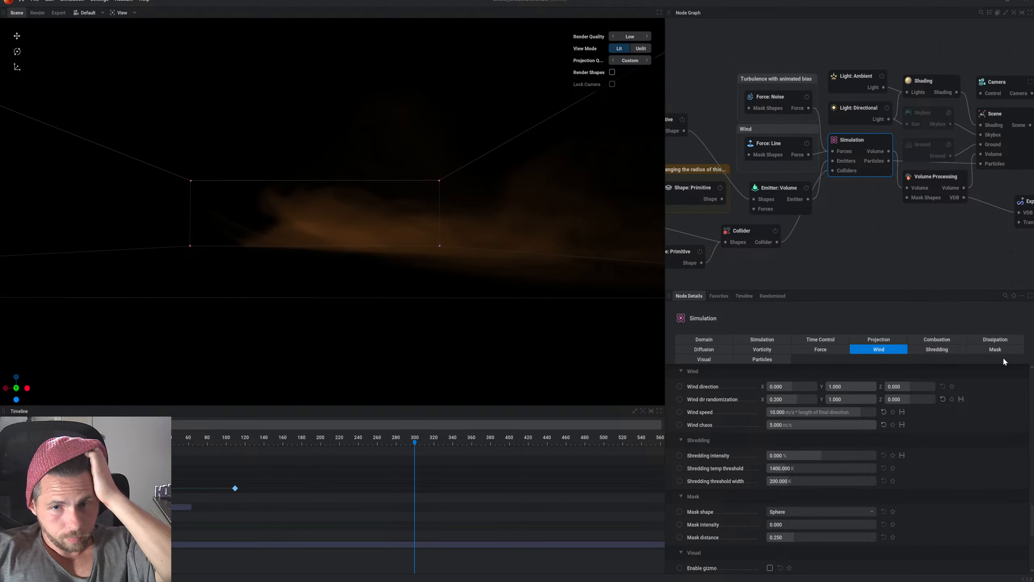
Step: Set the number of frames on the VDB export node to 570
middle_drag(953, 202, 876, 215)
click(926, 220)
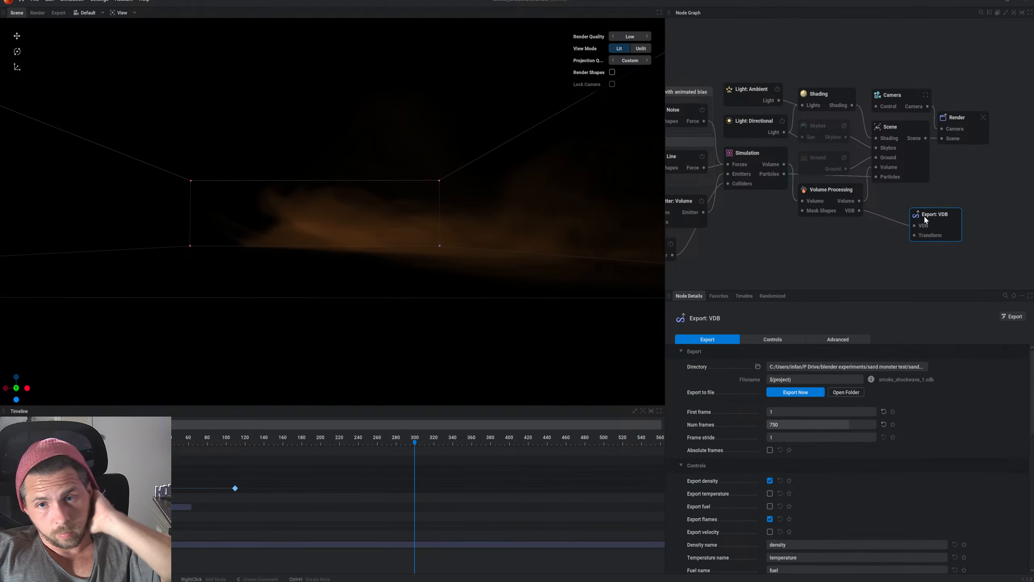
click(792, 423)
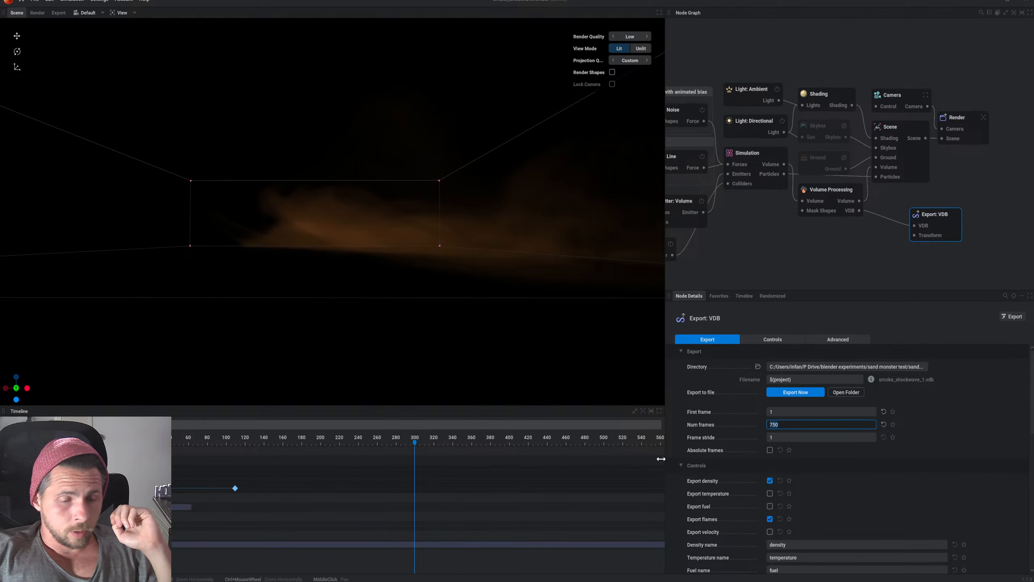
key(BackSpace)
key(BackSpace)
key(BackSpace)
text(570)
key(Return)
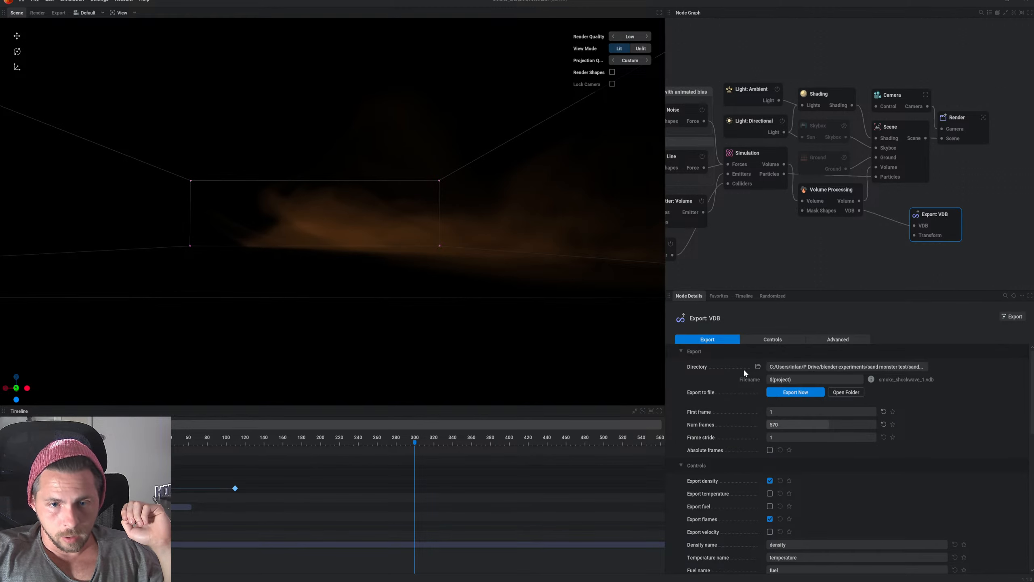
Step: Browse for the export directory and create a folder named "vdb wave" in the VFX project folder inside blender experiments
click(757, 367)
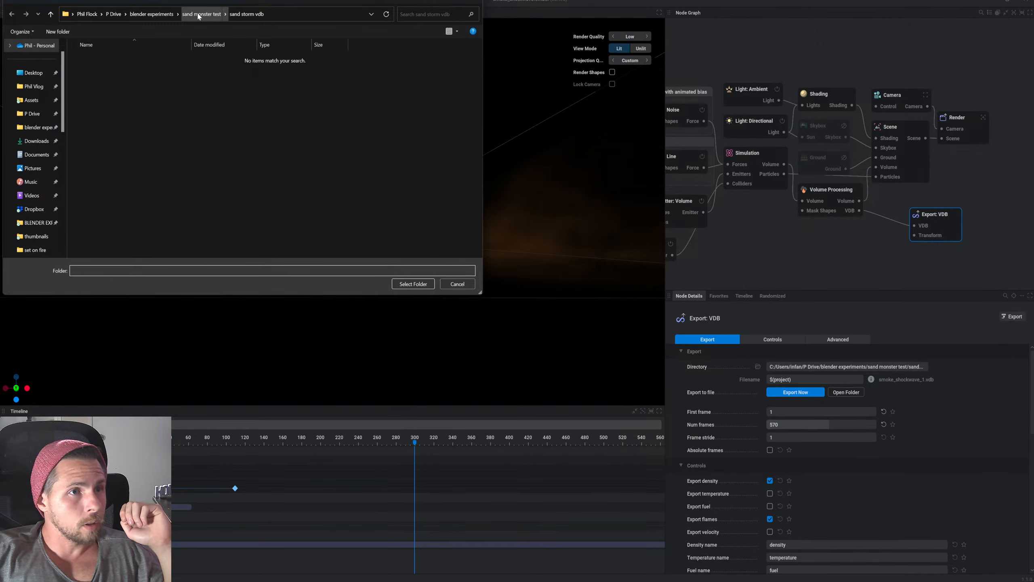
click(153, 15)
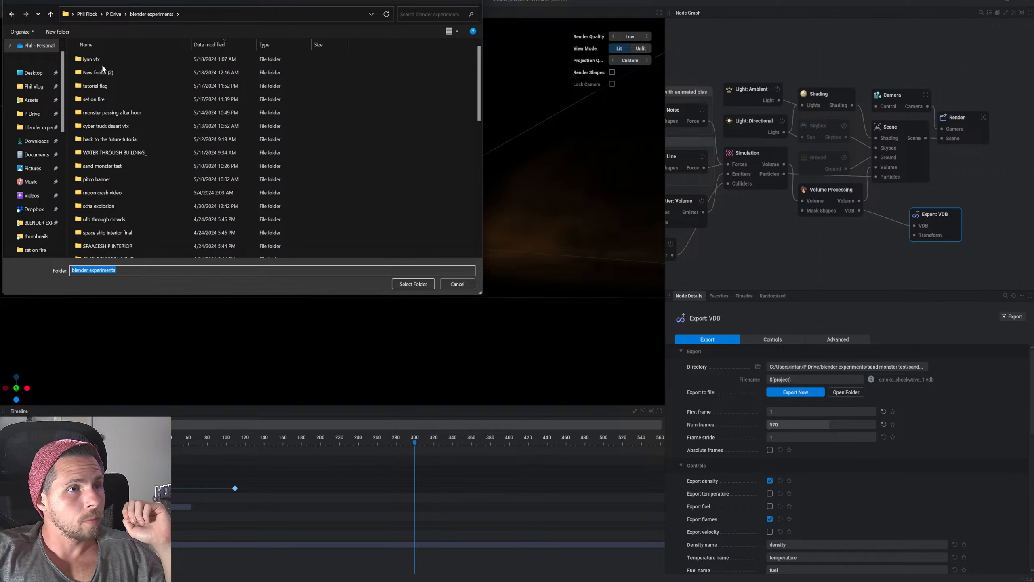
double_click(100, 61)
right_click(102, 136)
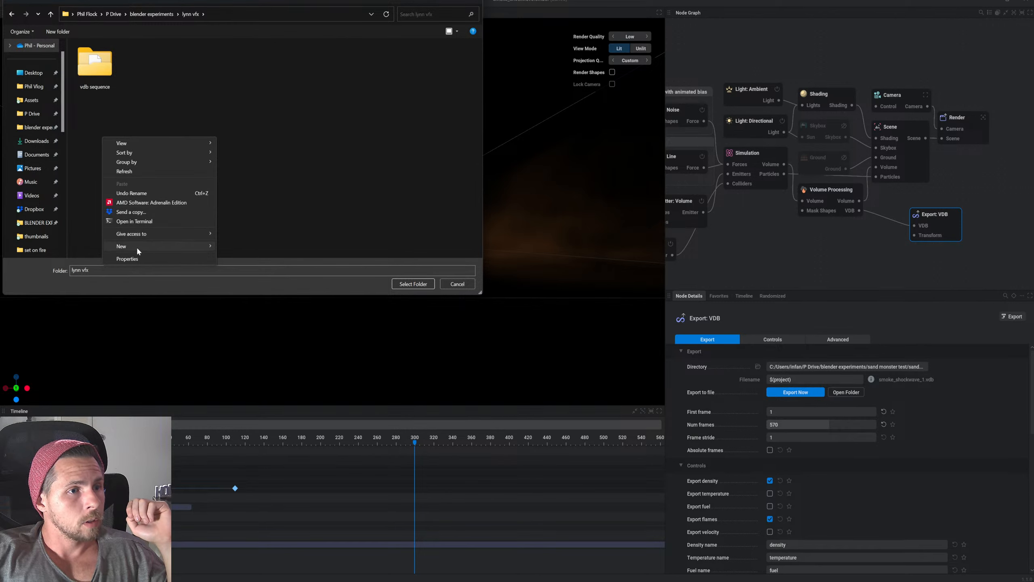
mouse_move(138, 251)
click(235, 246)
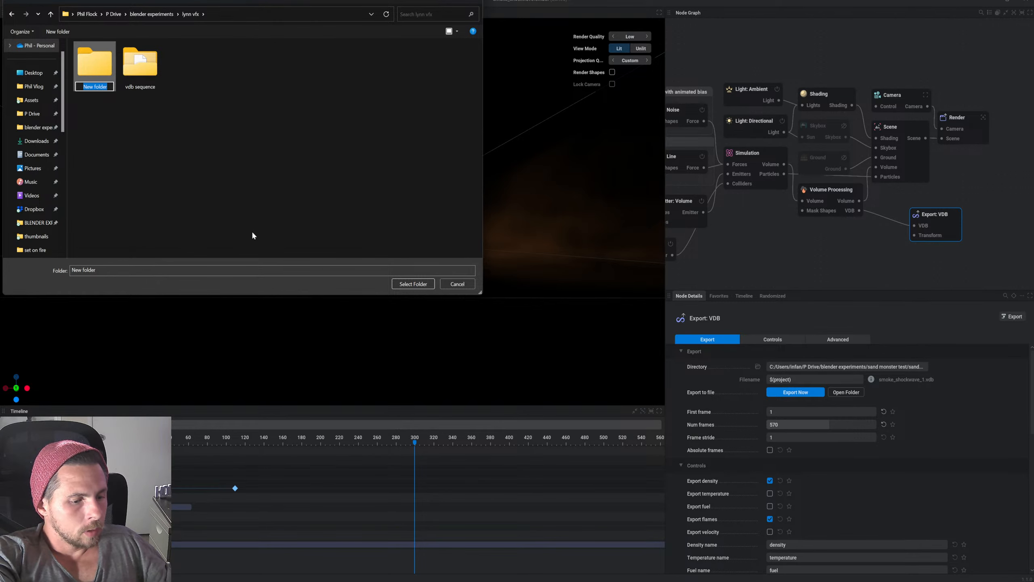
text(vdb)
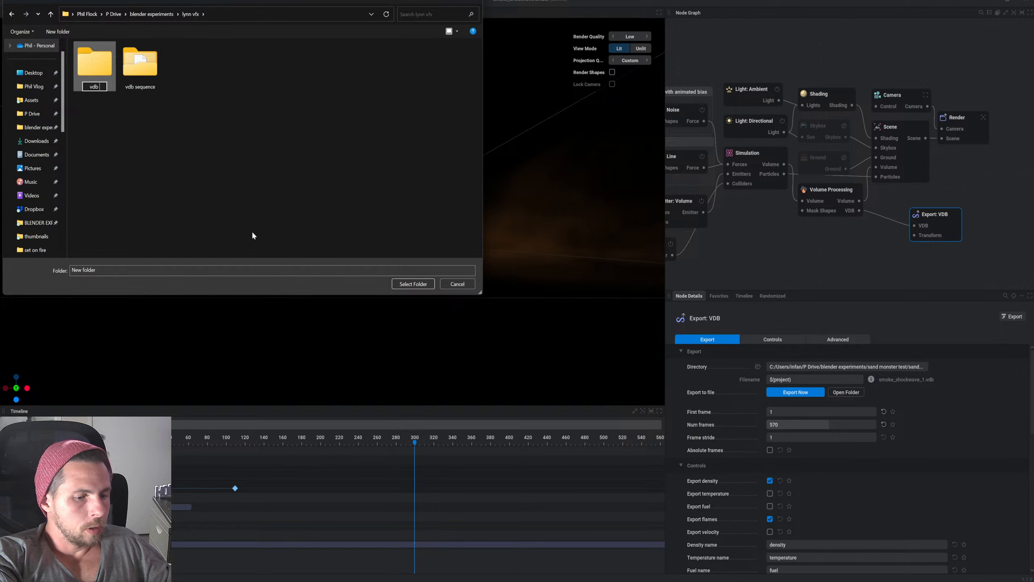
text( wave)
key(Return)
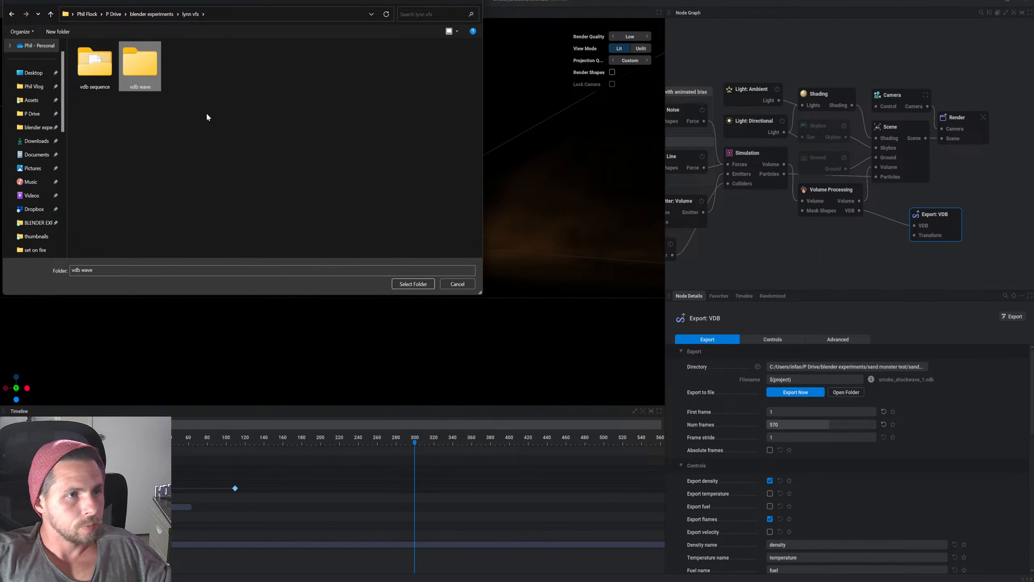
Step: Choose the vdb wave folder as the export directory and start the VDB export
double_click(153, 80)
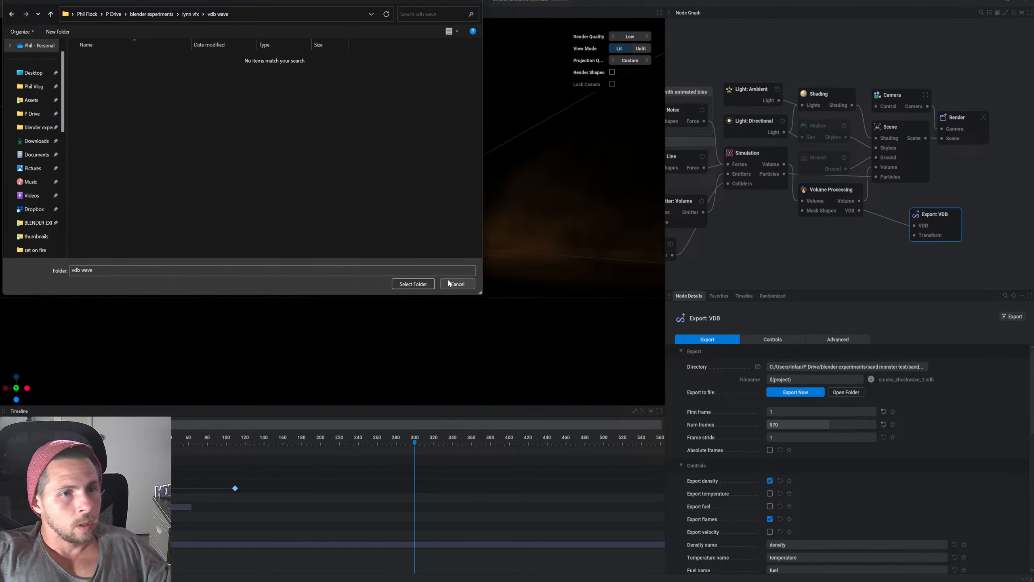
click(413, 284)
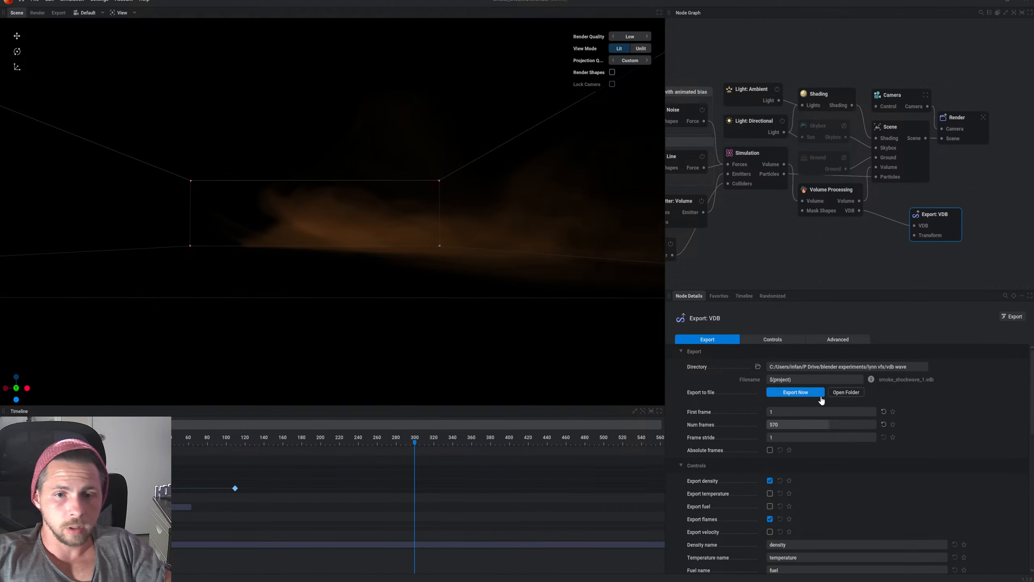
click(798, 394)
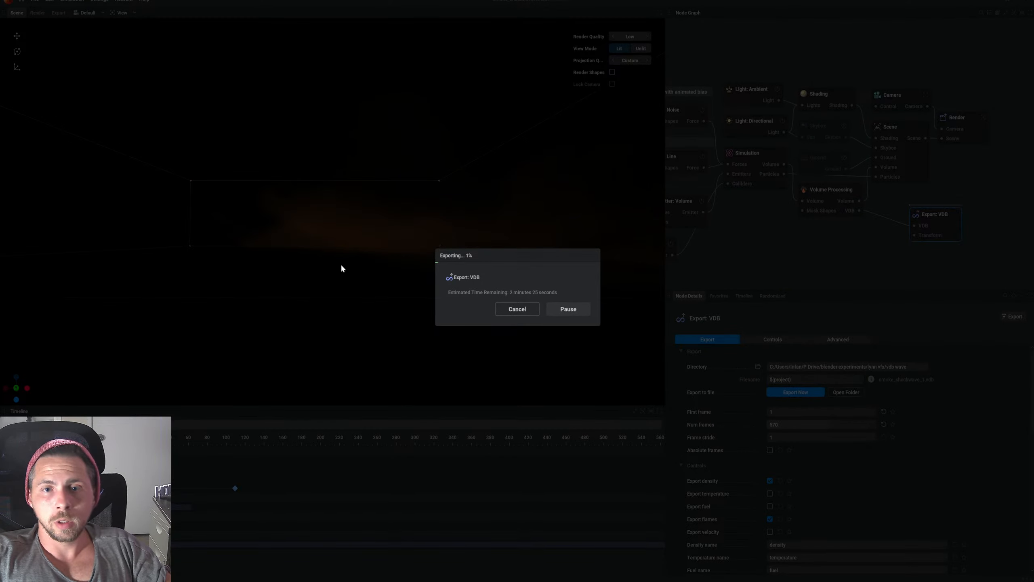
Step: Switch to the Blender project and play the gas explosion from frame 0 to about frame 71
mouse_move(668, 577)
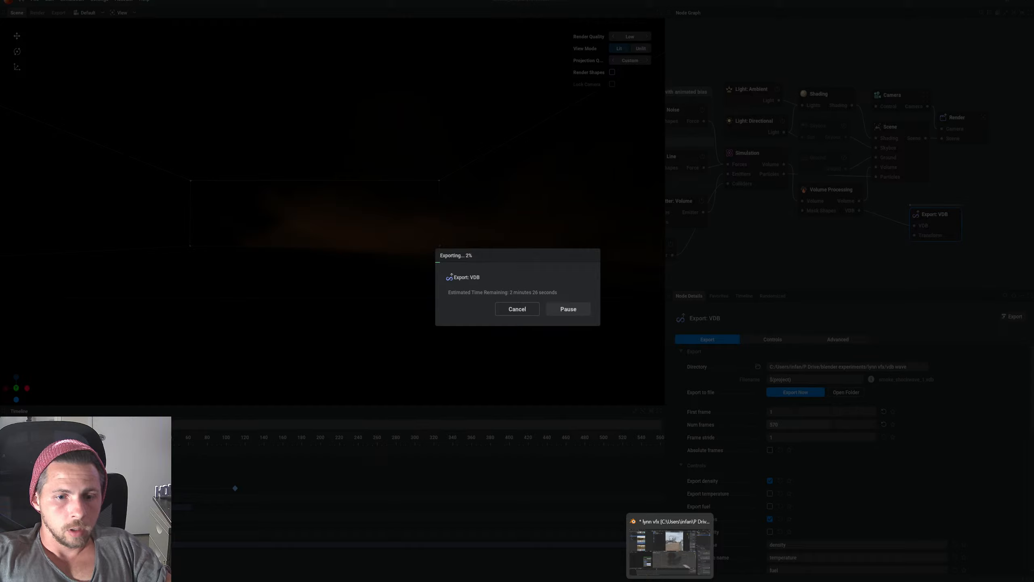
click(663, 548)
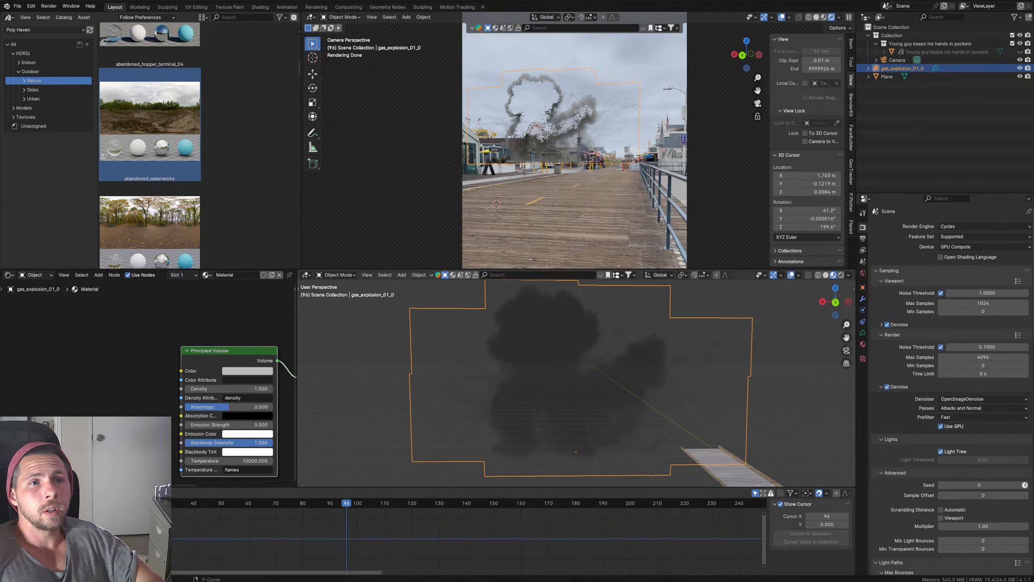
key(shift+Left)
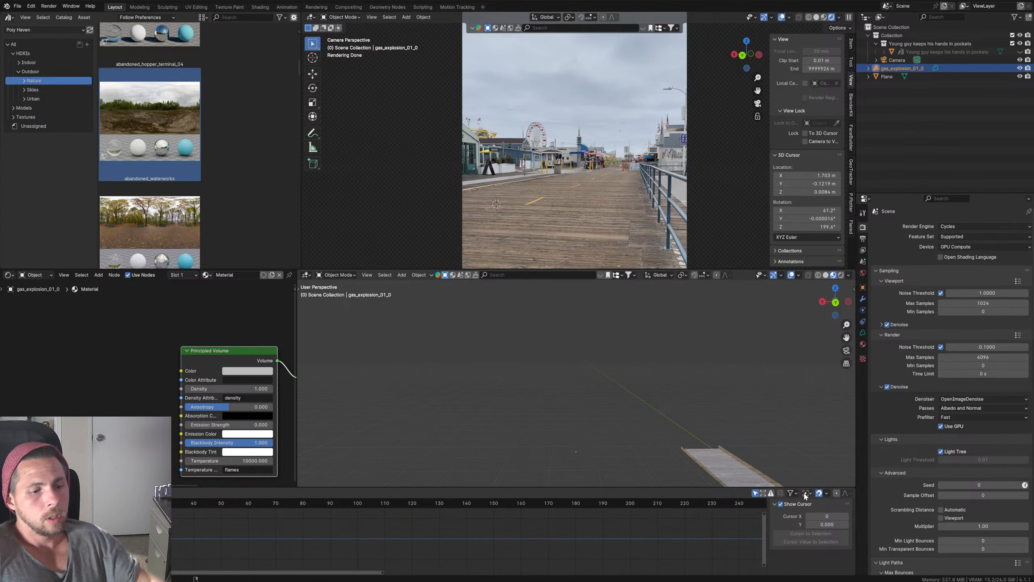
key(space)
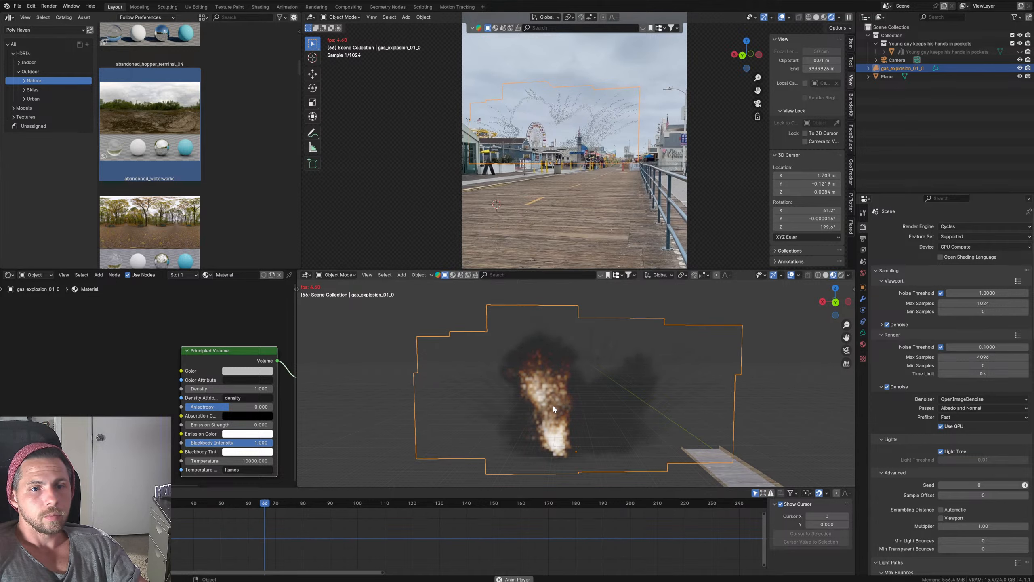
key(space)
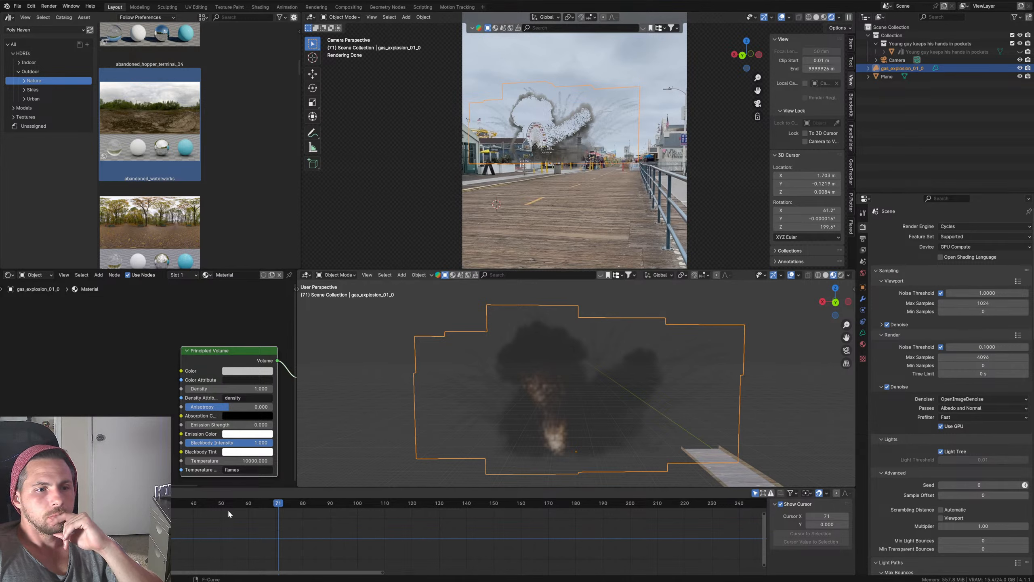
Step: Scrub the explosion animation between about frames 21 and 444 and examine how the smoke develops in the camera view
click(209, 503)
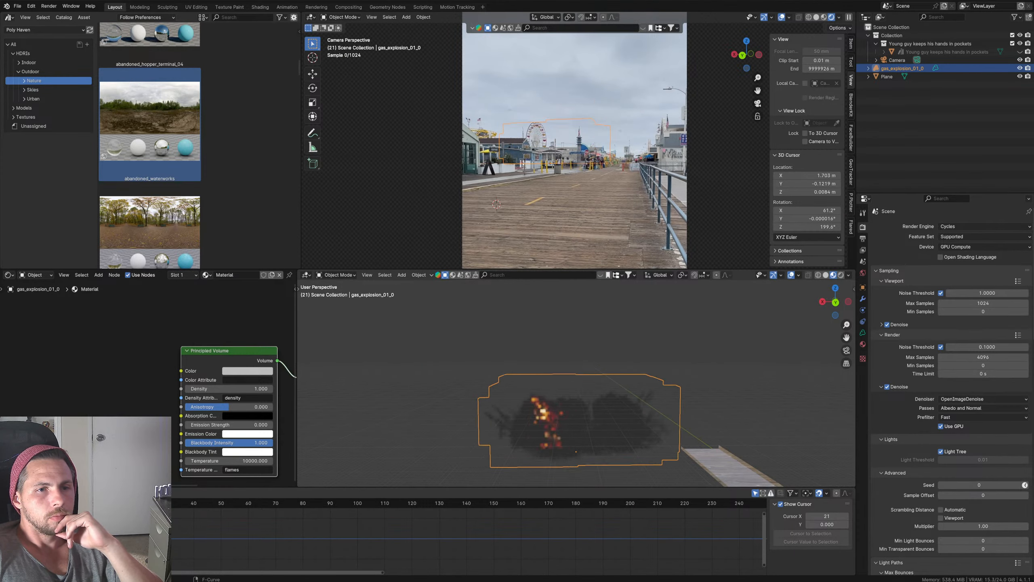
drag(238, 510, 397, 532)
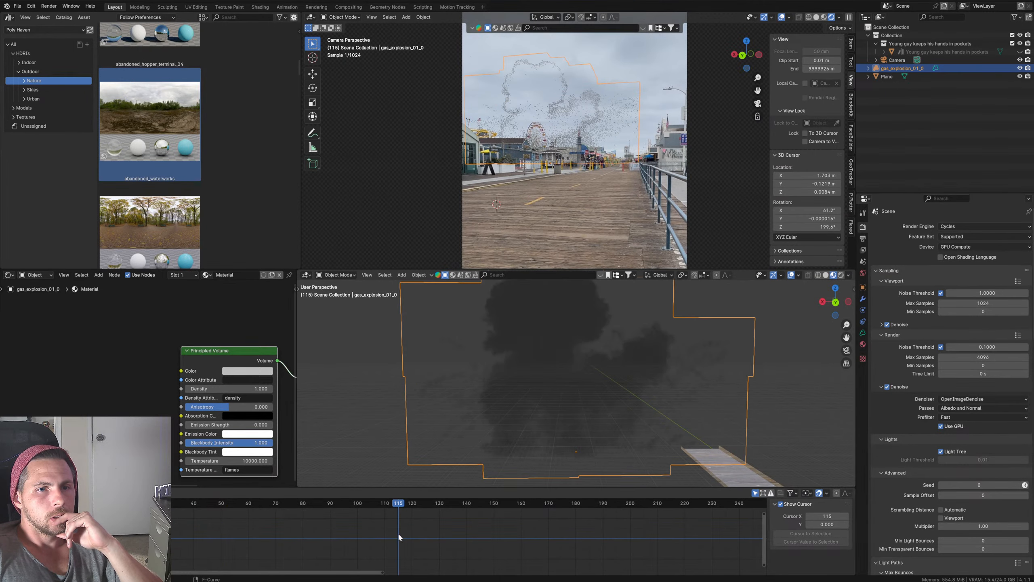
drag(505, 536, 789, 529)
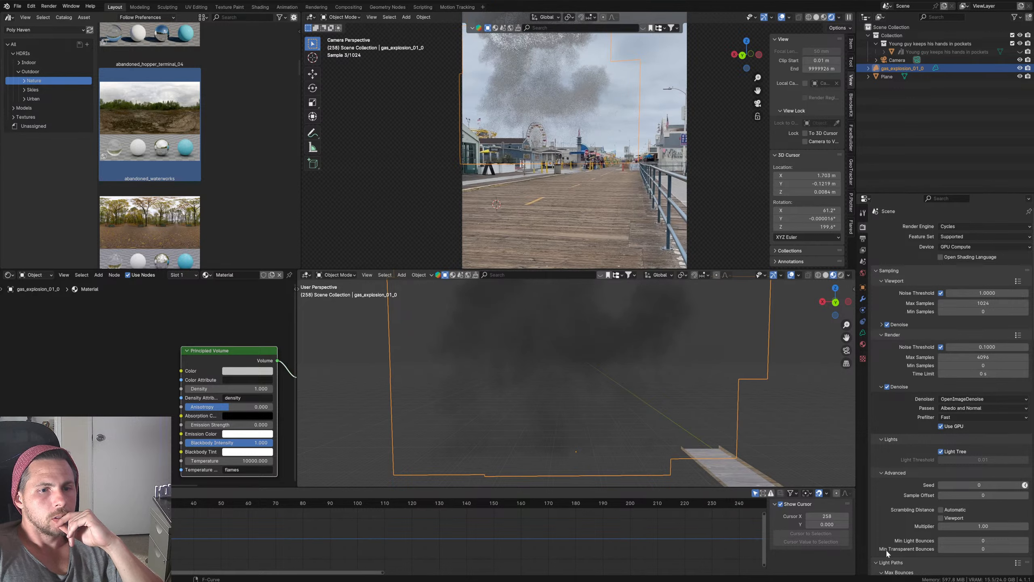
scroll(674, 538, down, 6)
scroll(668, 526, down, 8)
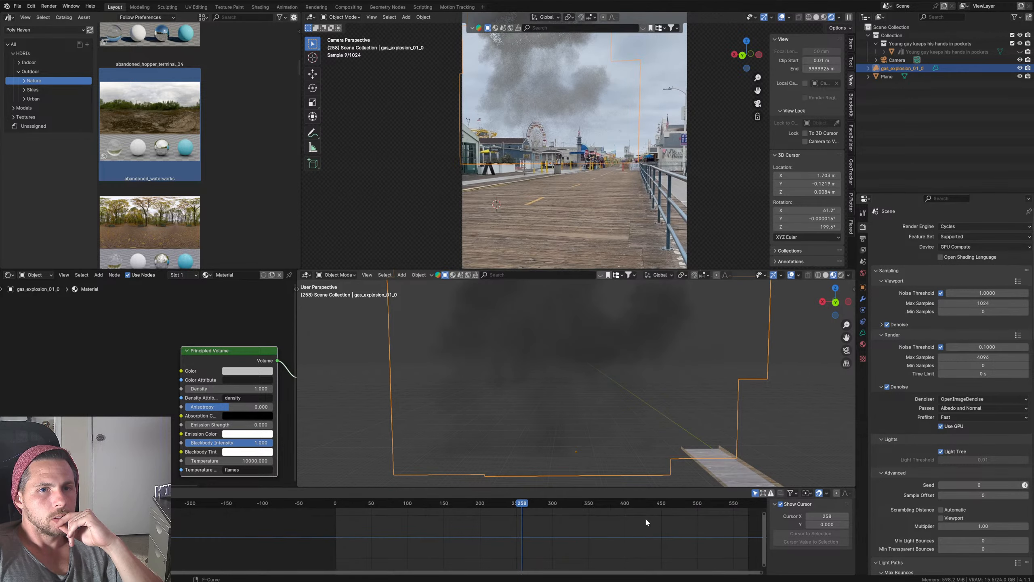
scroll(605, 128, down, 2)
scroll(605, 127, down, 2)
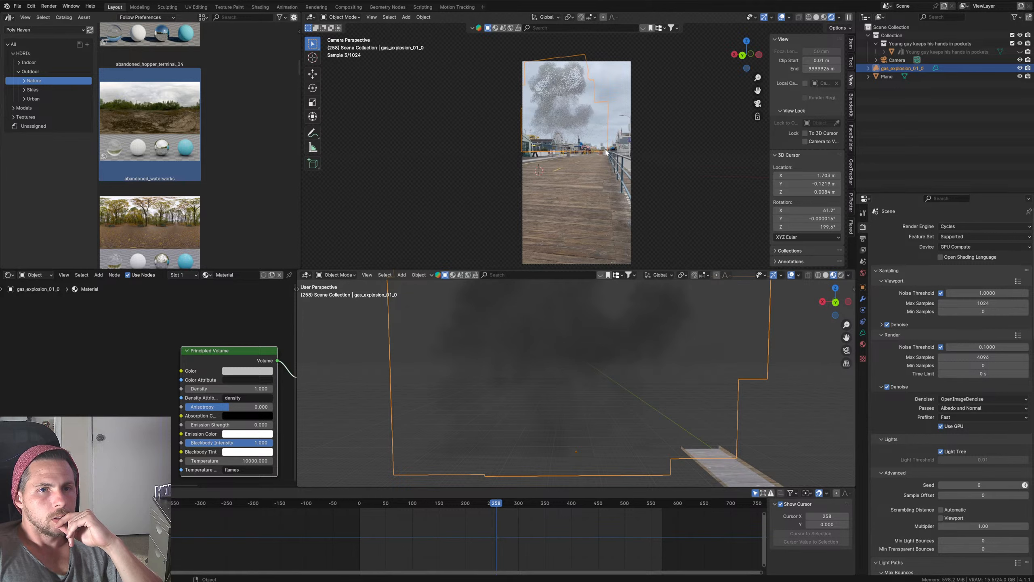
click(516, 502)
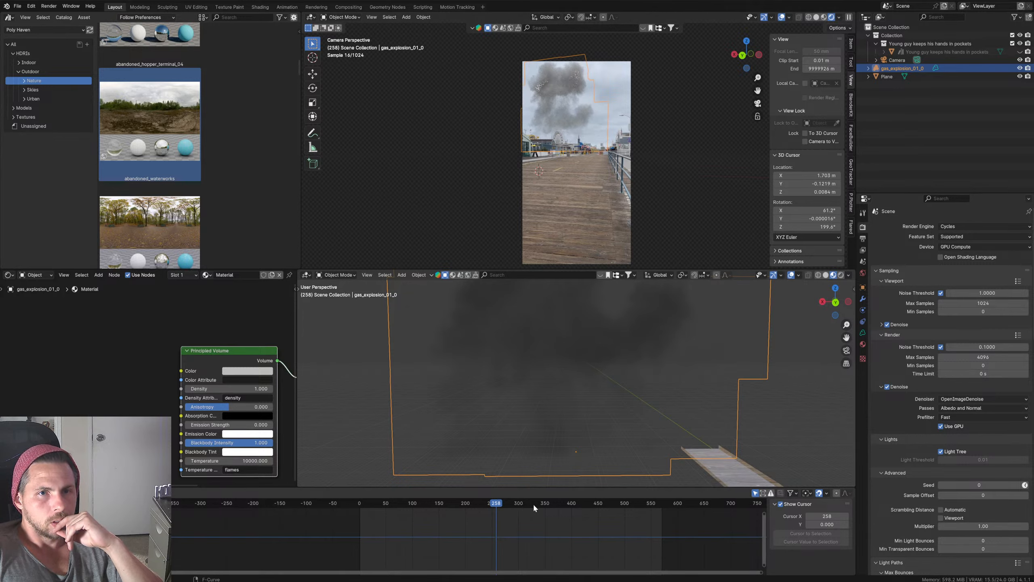
click(534, 503)
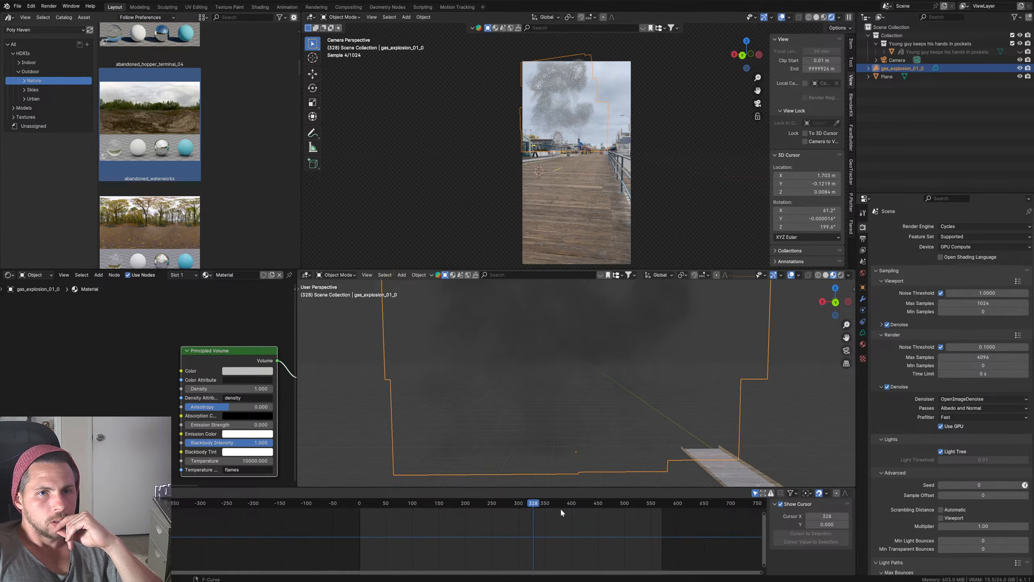
click(562, 509)
click(596, 516)
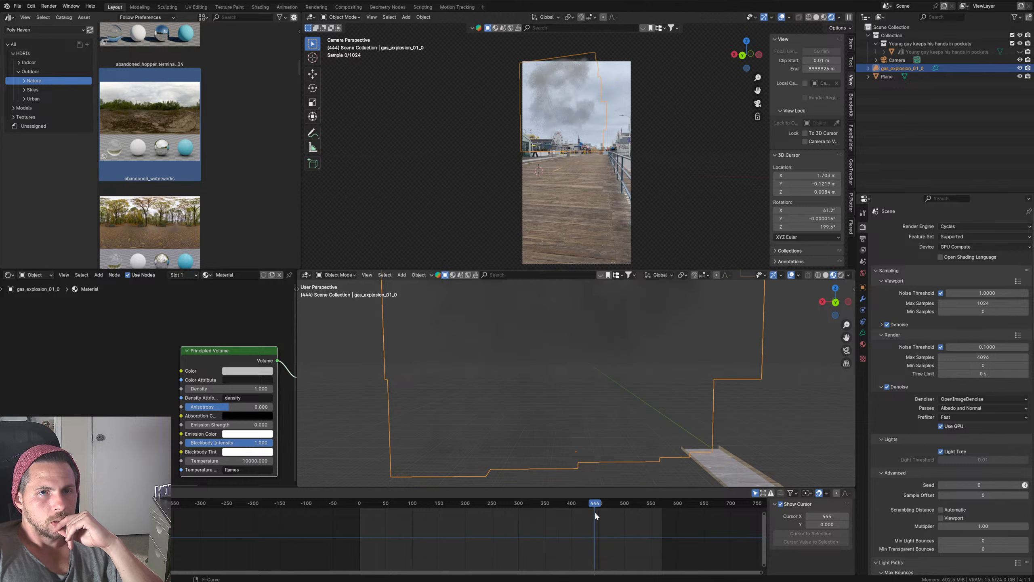
Step: Scrub the timeline between about frames 58 and 560 and examine how the explosion smoke rises and dissipates
click(655, 516)
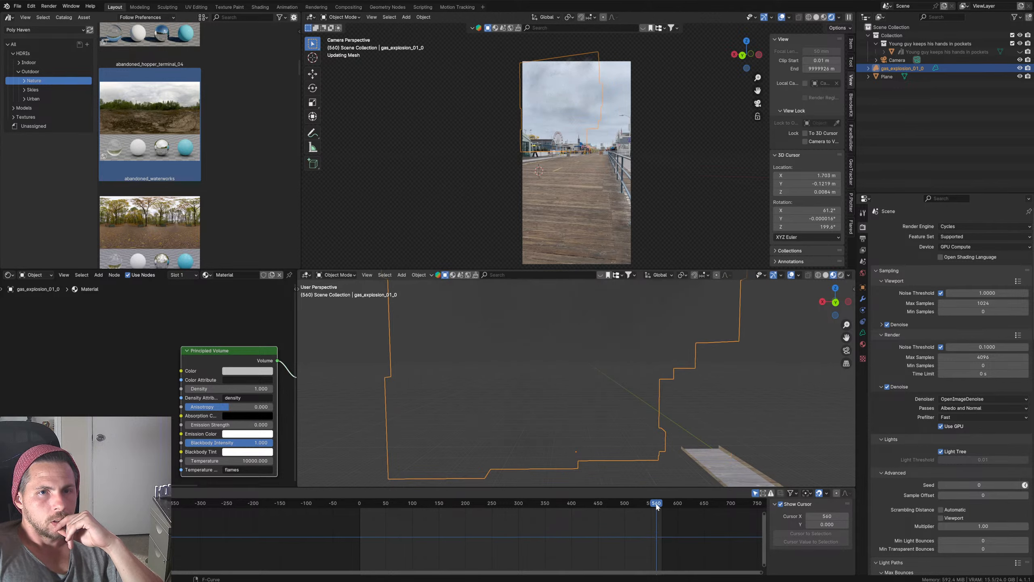
key(Left)
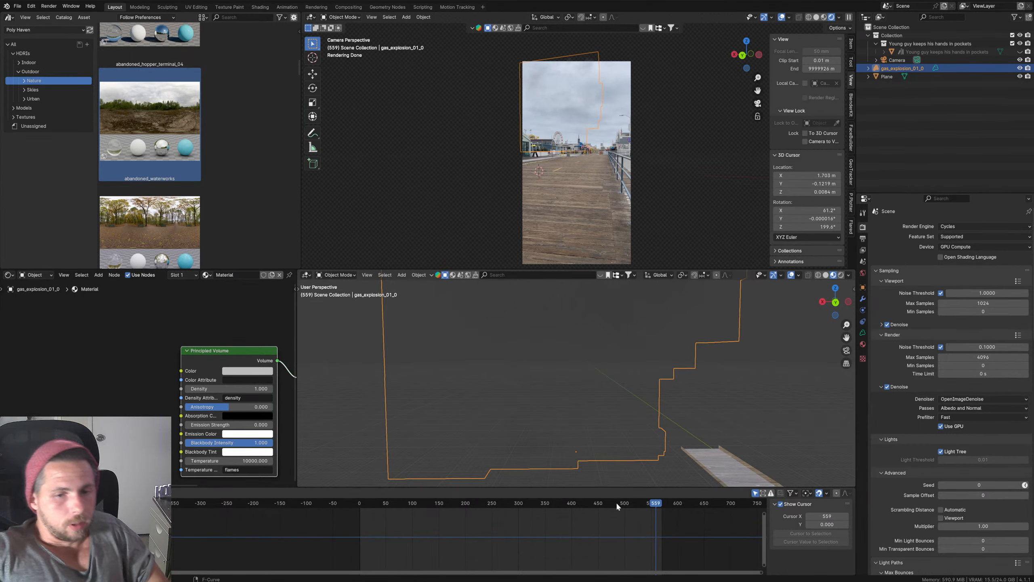
drag(655, 503, 659, 501)
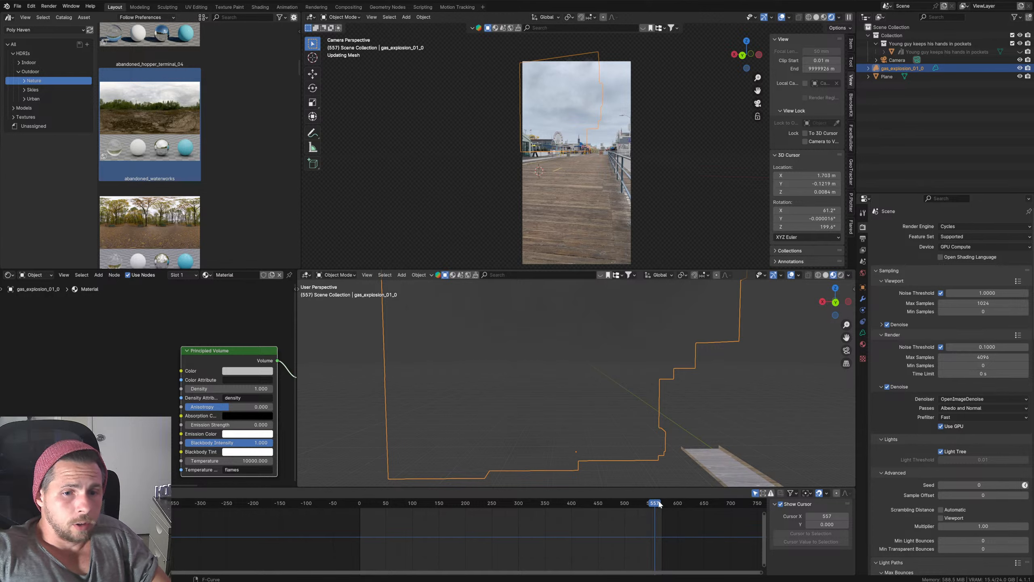
click(520, 503)
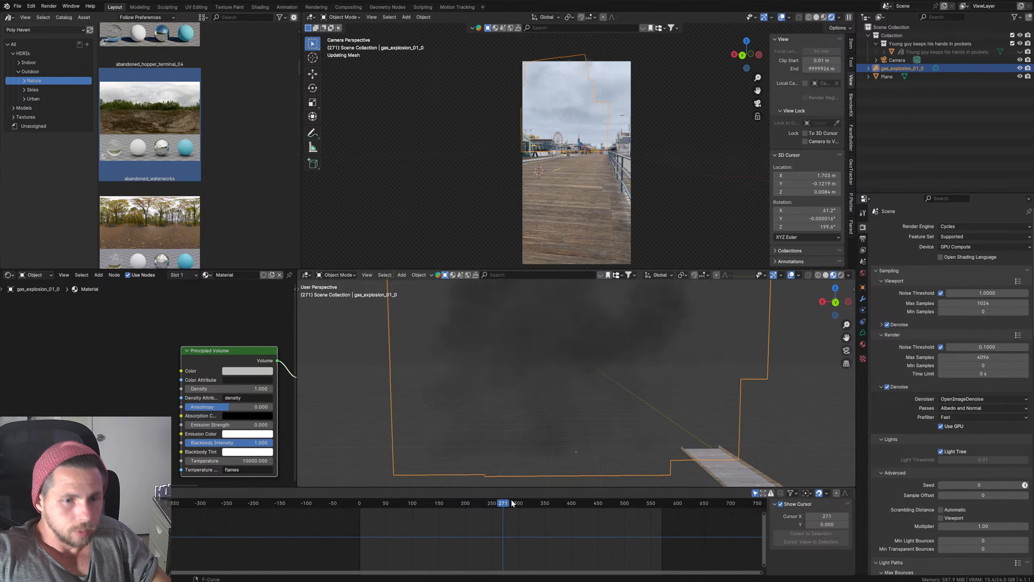
click(437, 503)
click(390, 503)
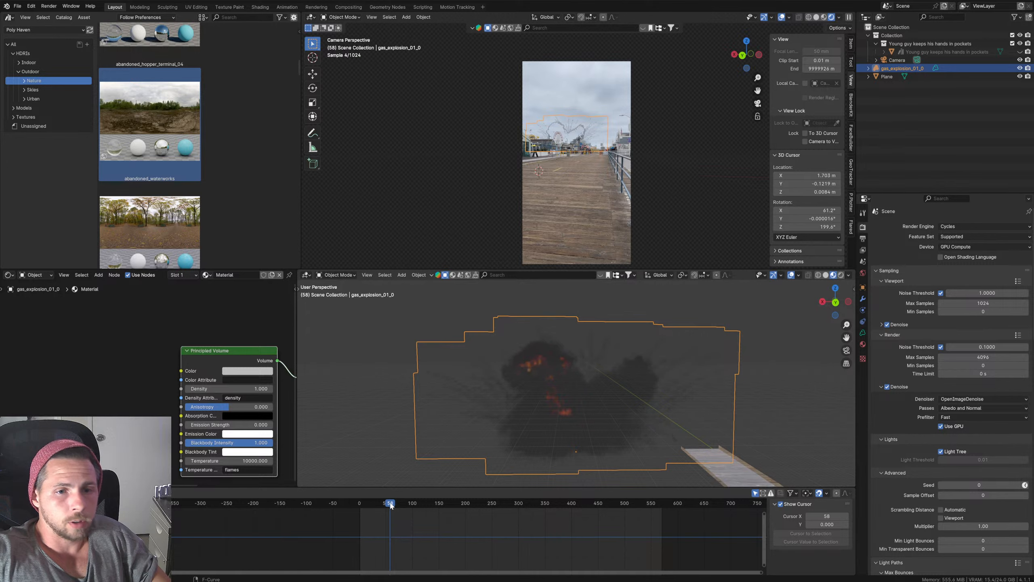
click(387, 503)
click(429, 504)
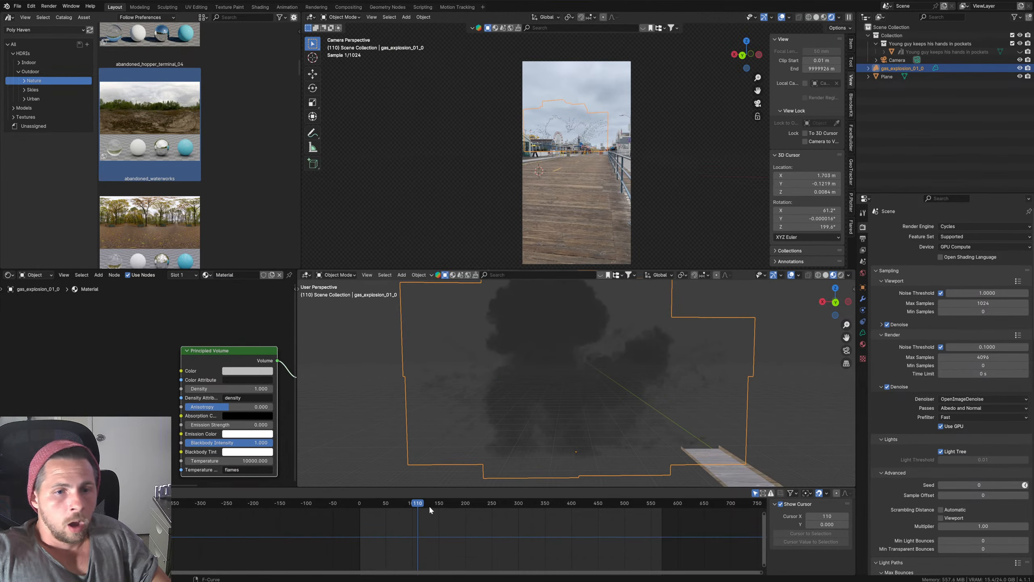
click(501, 505)
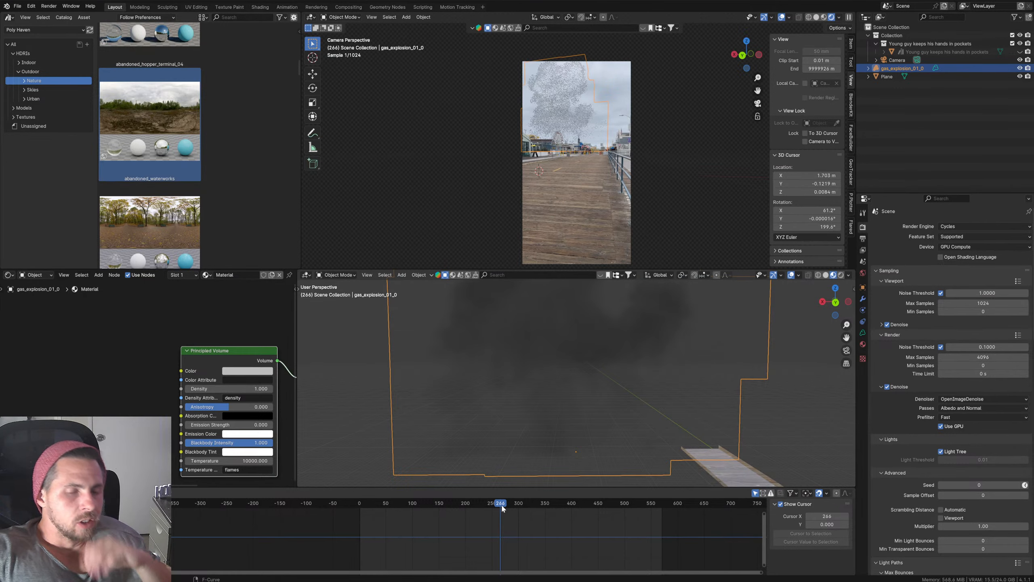
click(569, 505)
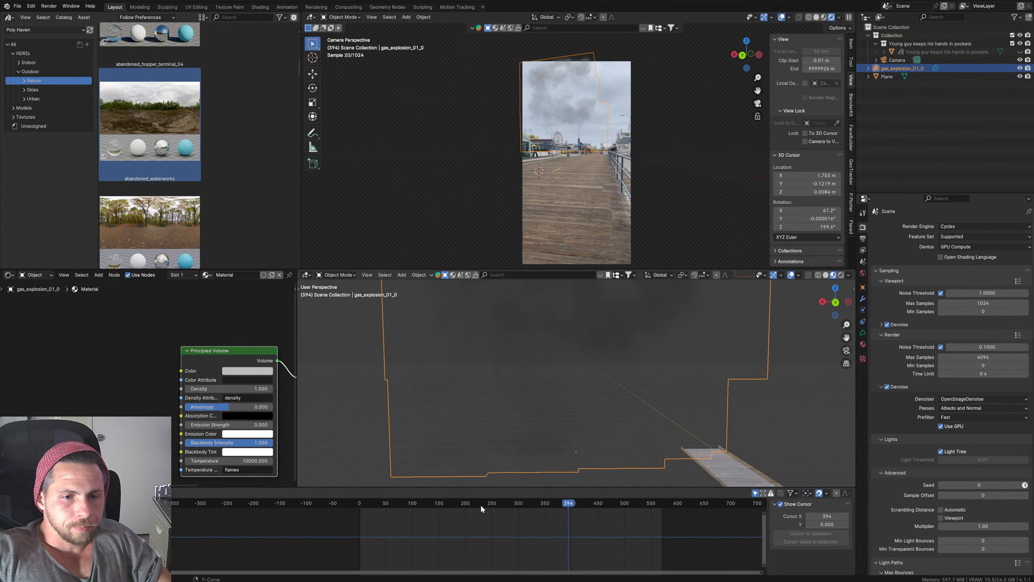
click(536, 503)
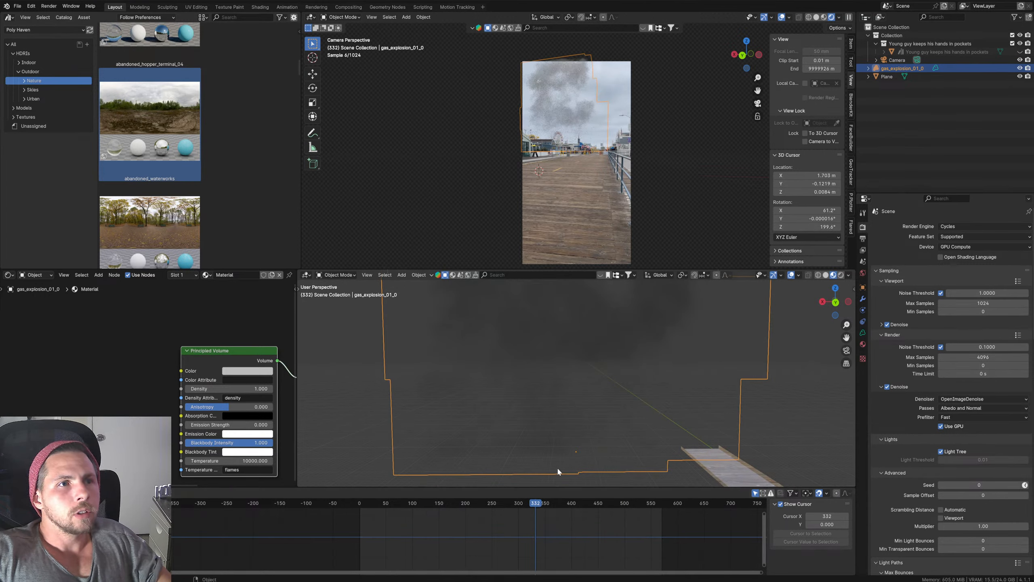
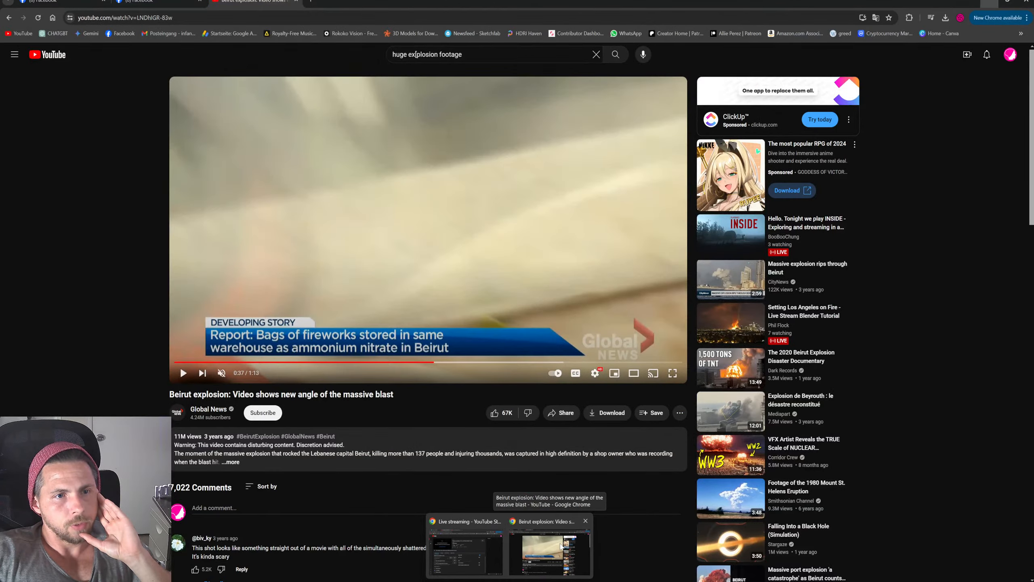
Step: Switch to YouTube in Chrome, search for "infancinema", and open the Infancinema channel's list of videos
click(553, 543)
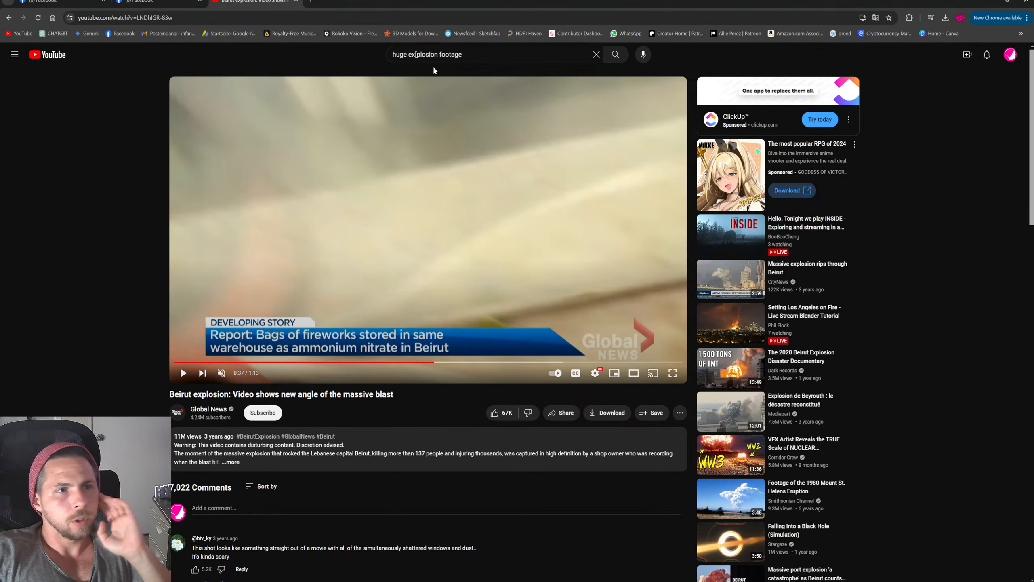
triple_click(432, 54)
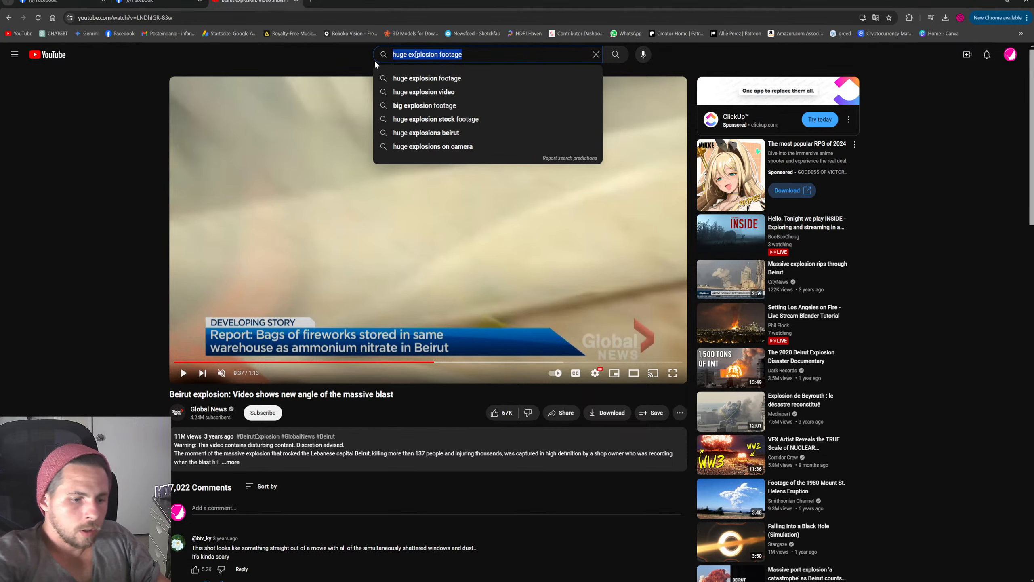
text(infancinema)
key(Return)
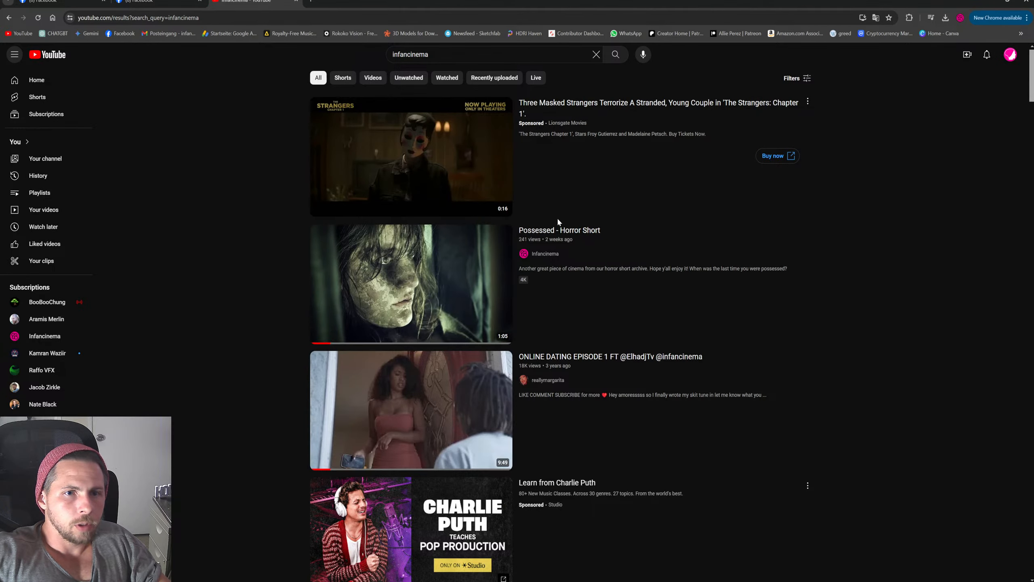
click(545, 253)
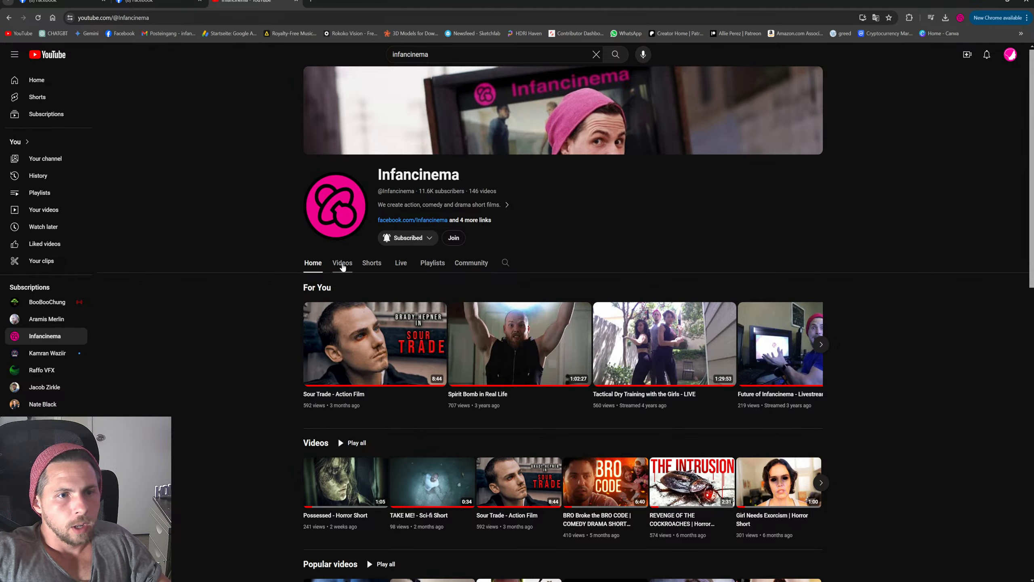
click(343, 262)
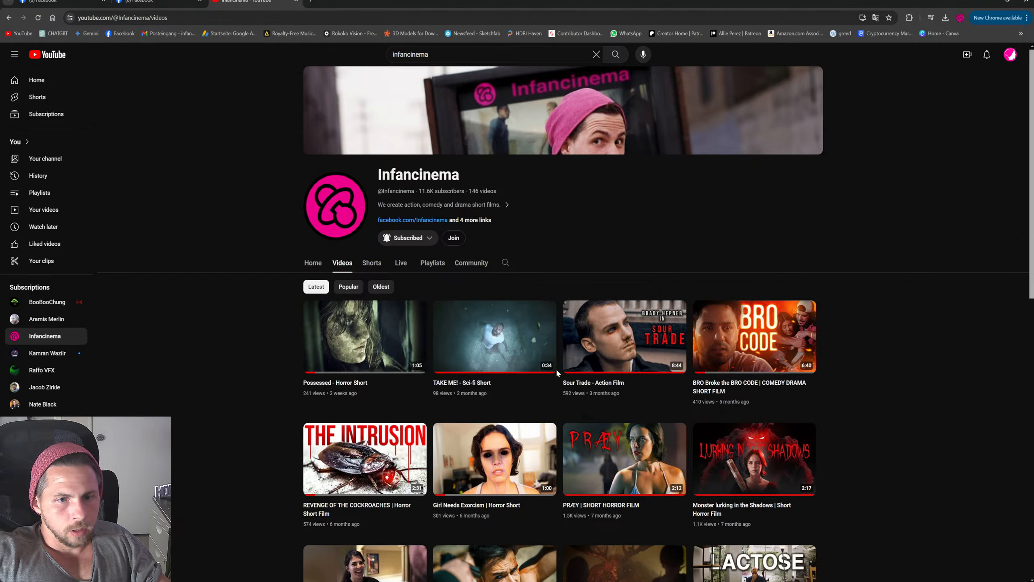
Step: Find the "Low Blow" action short among the channel's videos and play it full screen
scroll(509, 383, down, 3)
scroll(431, 403, down, 3)
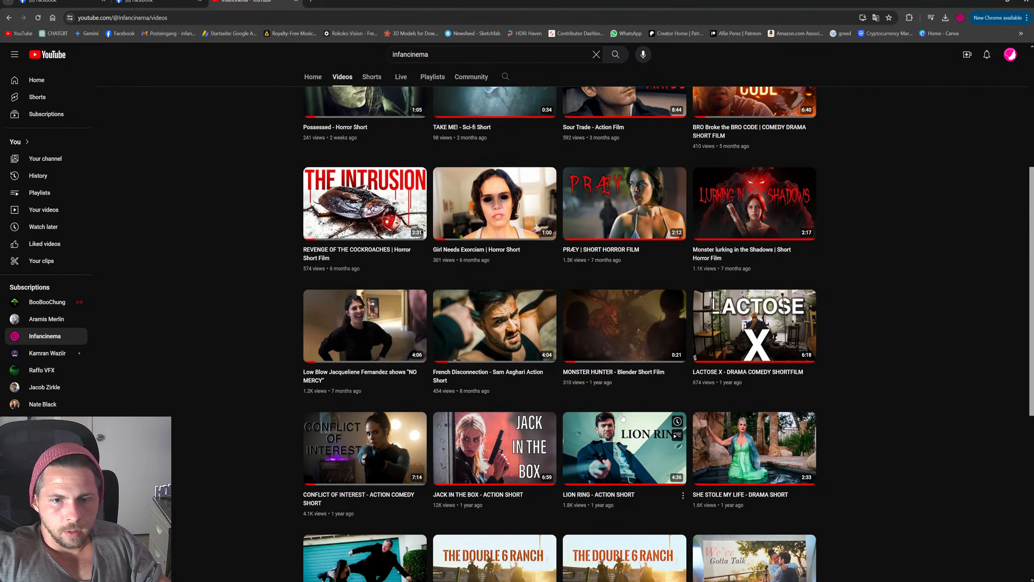
scroll(481, 424, down, 4)
click(365, 156)
key(f)
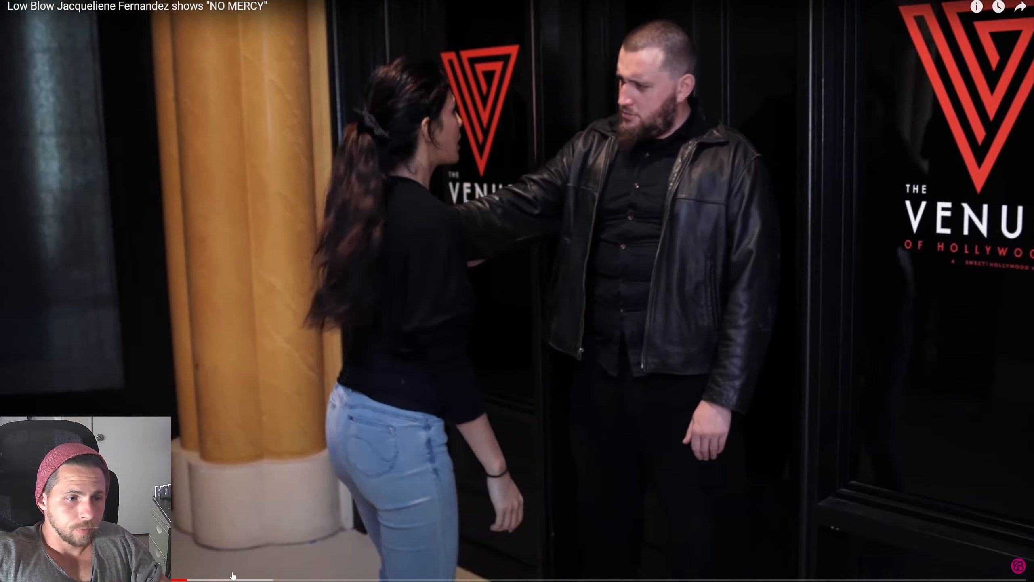
Step: Skim through the fight scenes up to about 2:09, pause the film, leave full screen, and return to Blender
drag(185, 579, 254, 578)
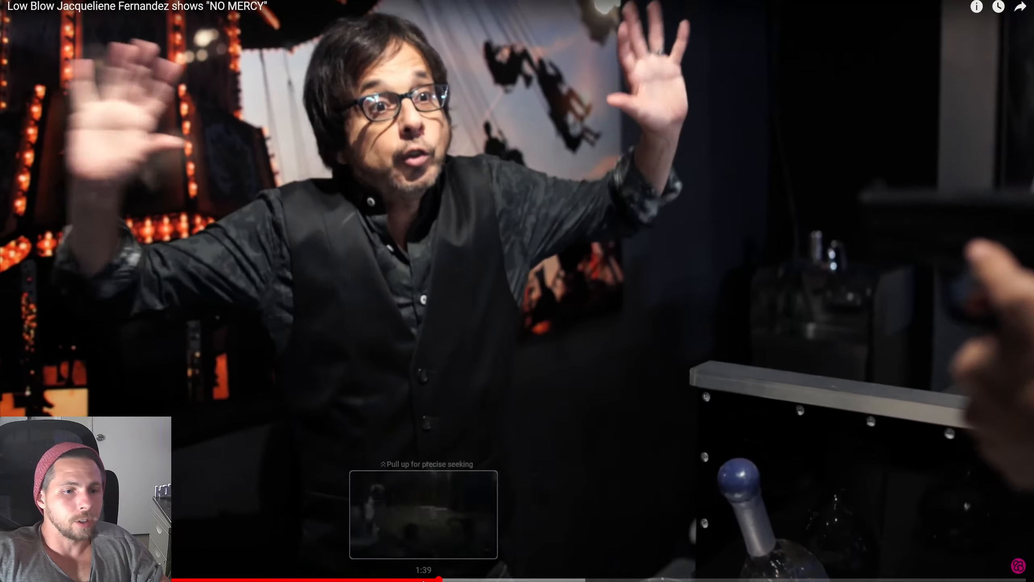
click(423, 579)
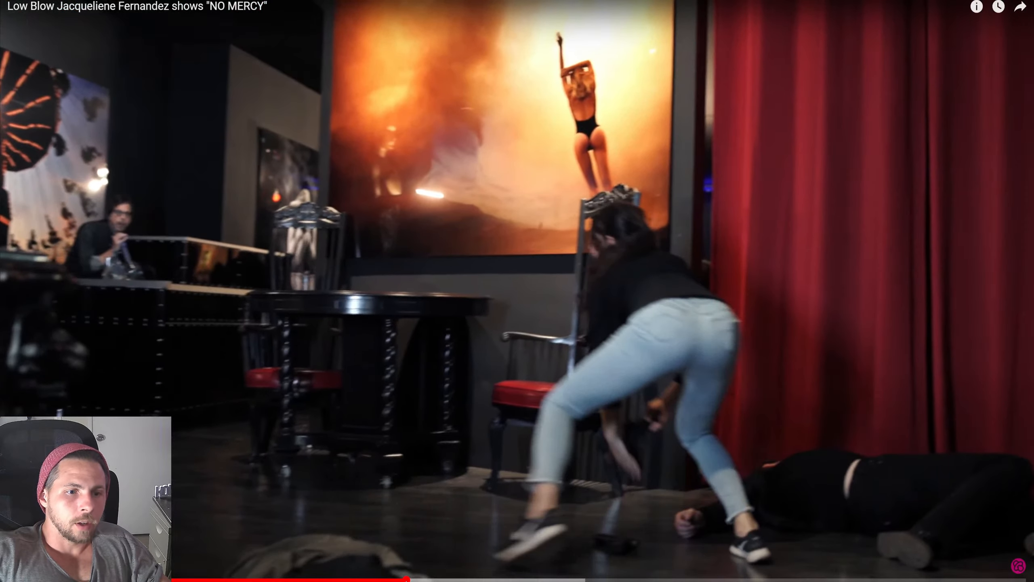
click(406, 579)
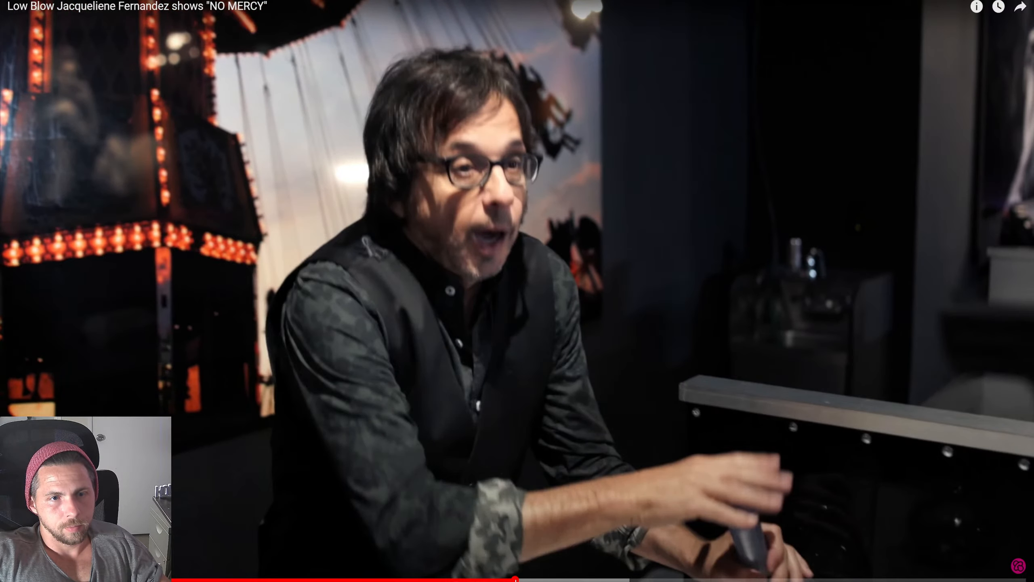
click(515, 578)
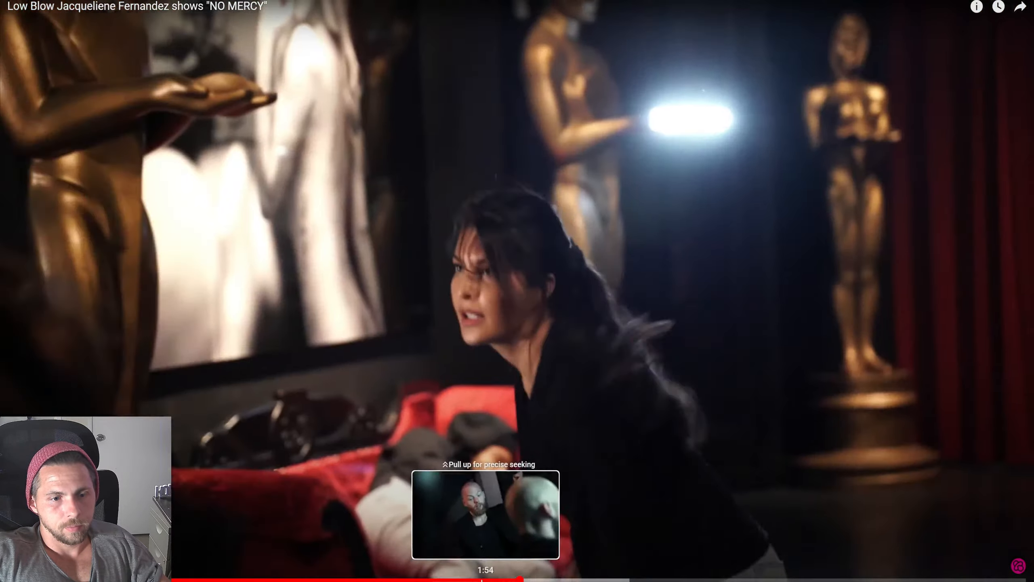
click(485, 579)
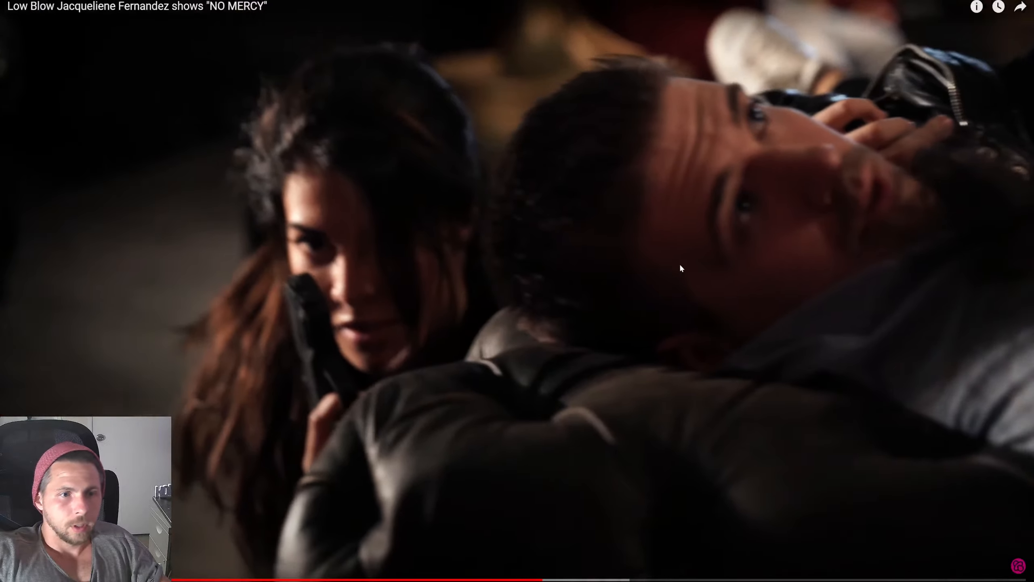
click(627, 258)
key(Escape)
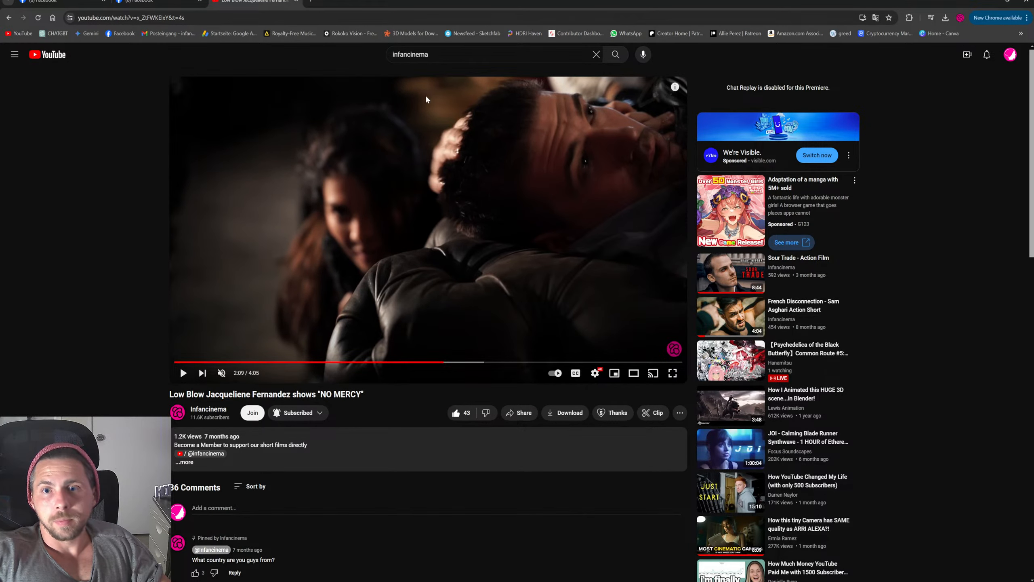
click(994, 3)
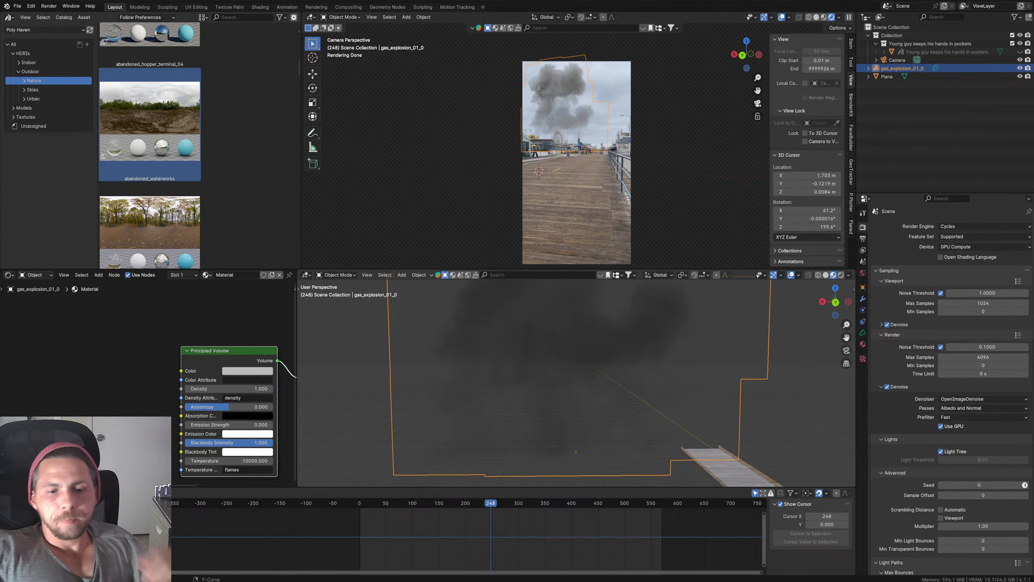
Step: Import the whole smoke_shockwave OpenVDB sequence from the vdb wave folder as a volume object
mouse_move(670, 581)
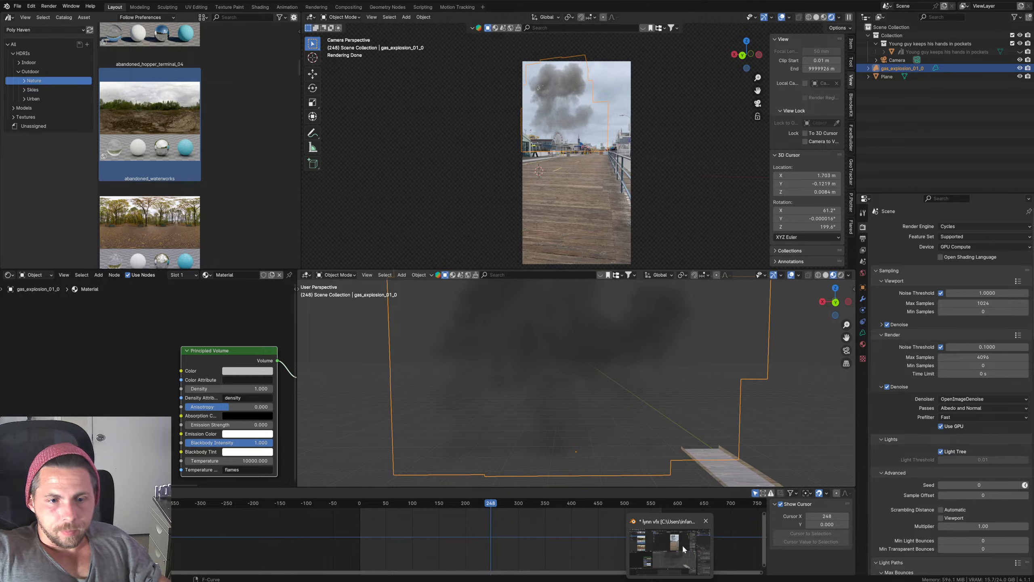
scroll(537, 414, down, 3)
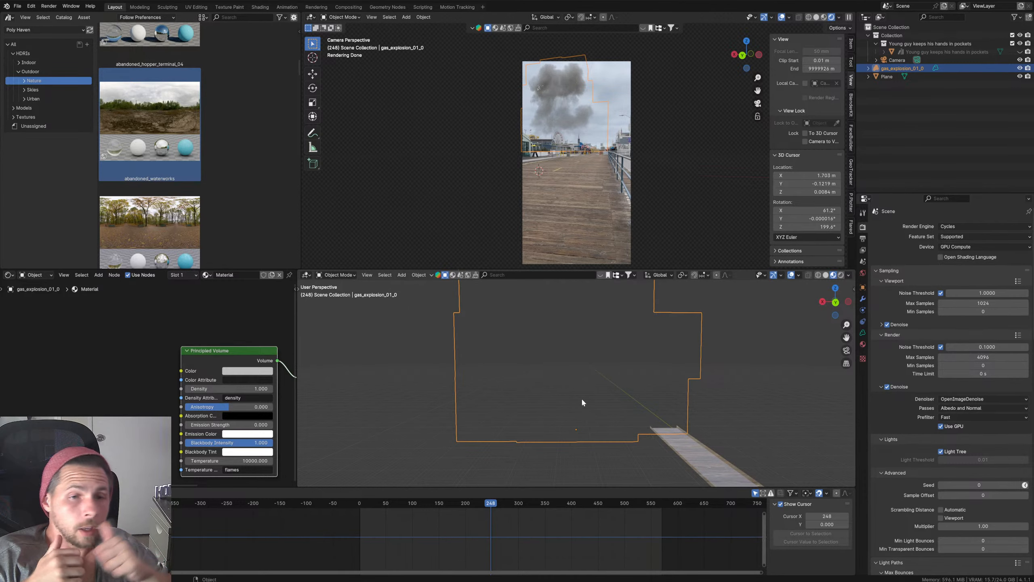
key(shift+a)
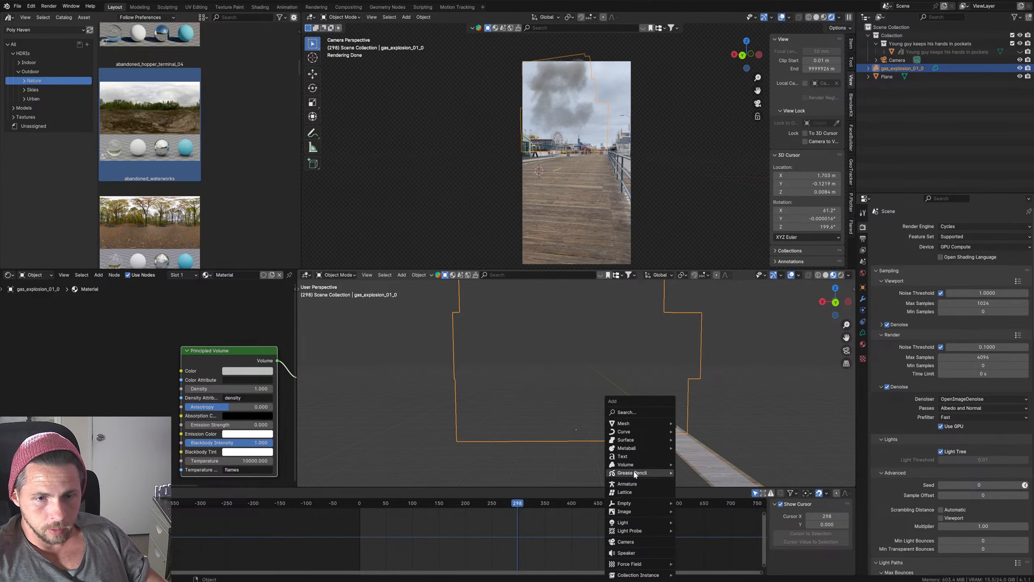
click(705, 465)
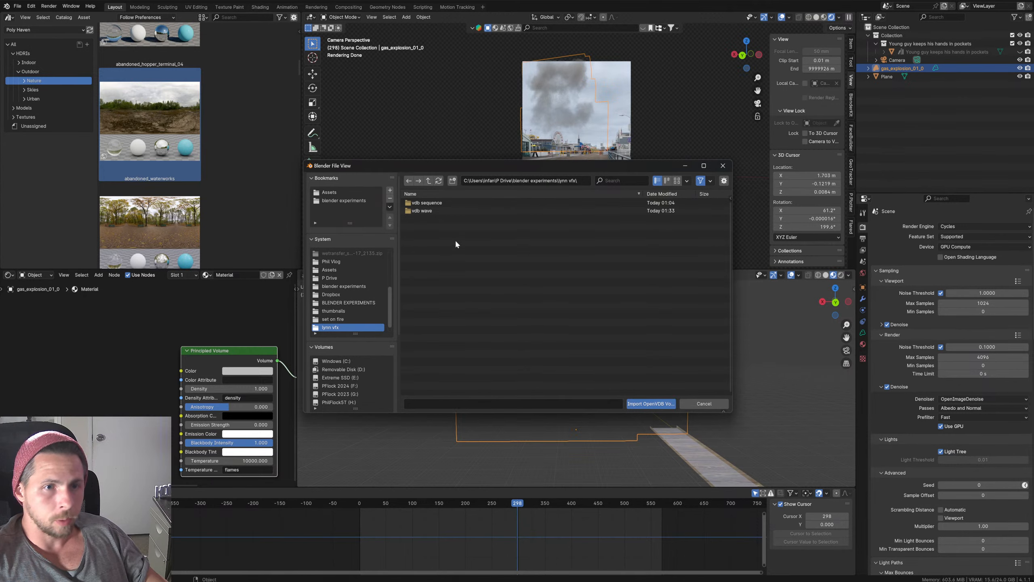
double_click(433, 210)
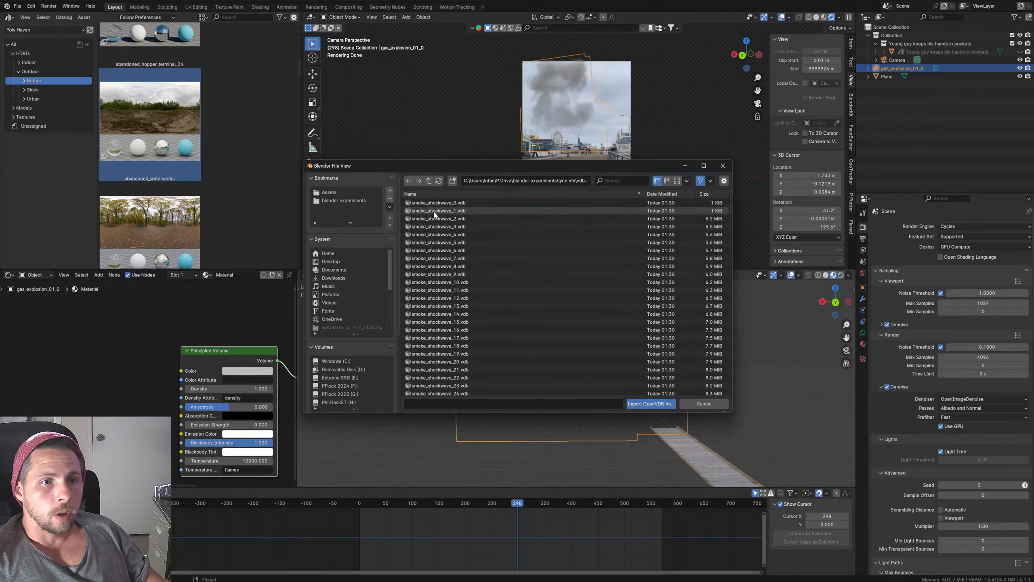
click(468, 203)
key(a)
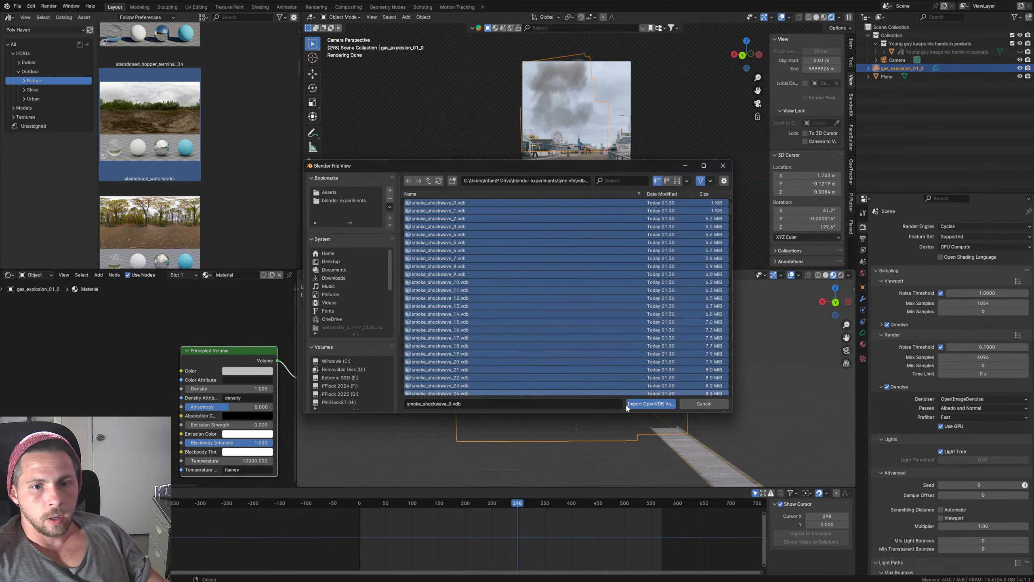
click(651, 403)
Step: Go to frame 90 and scale the smoke shockwave volume down to about 0.31
scroll(622, 458, down, 4)
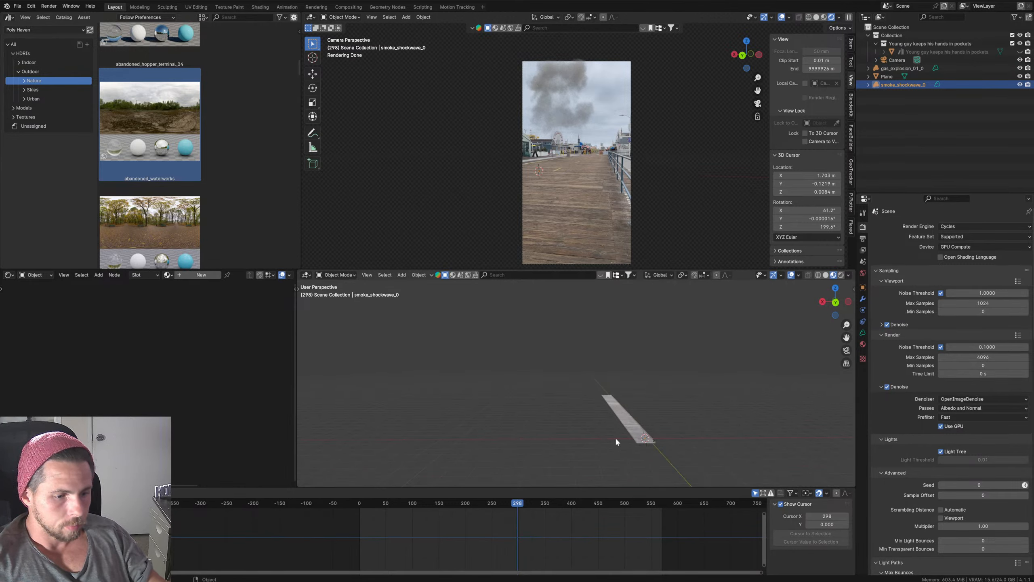
drag(444, 501, 378, 505)
click(407, 518)
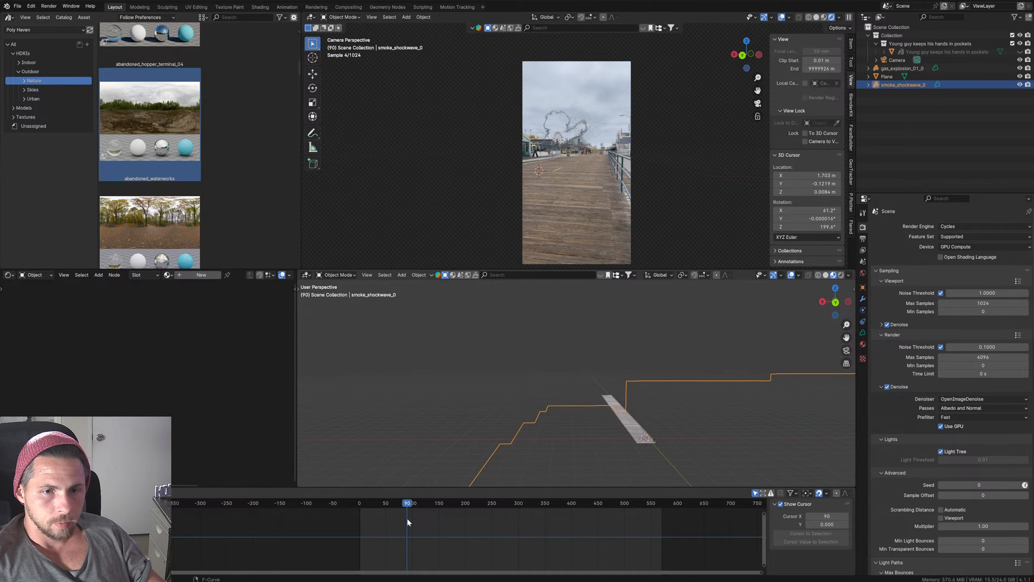
key(s)
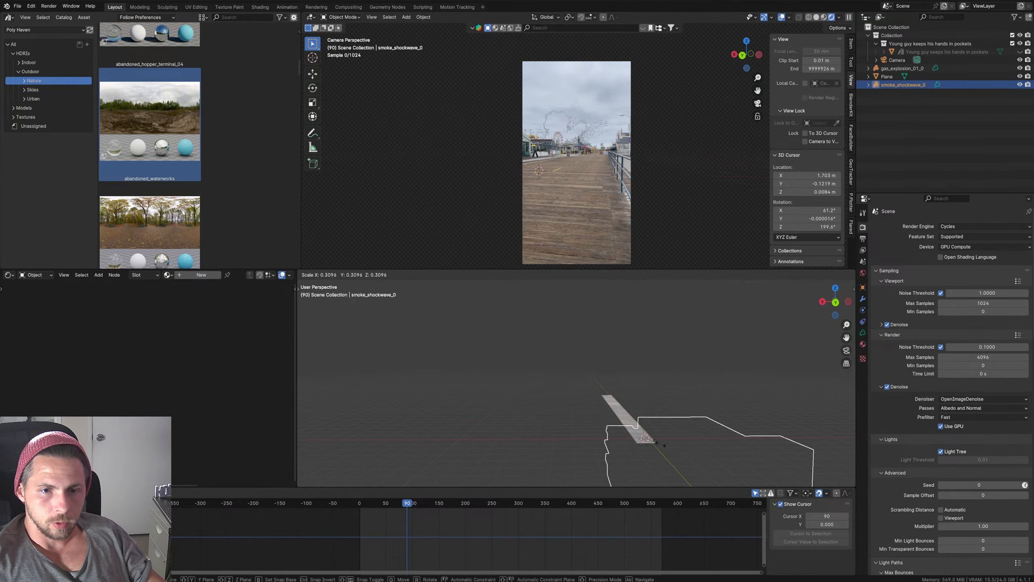
click(661, 444)
Step: Move the smoke shockwave volume horizontally onto the boardwalk plane with global Z locked, and scale it up to about 1.64
key(g)
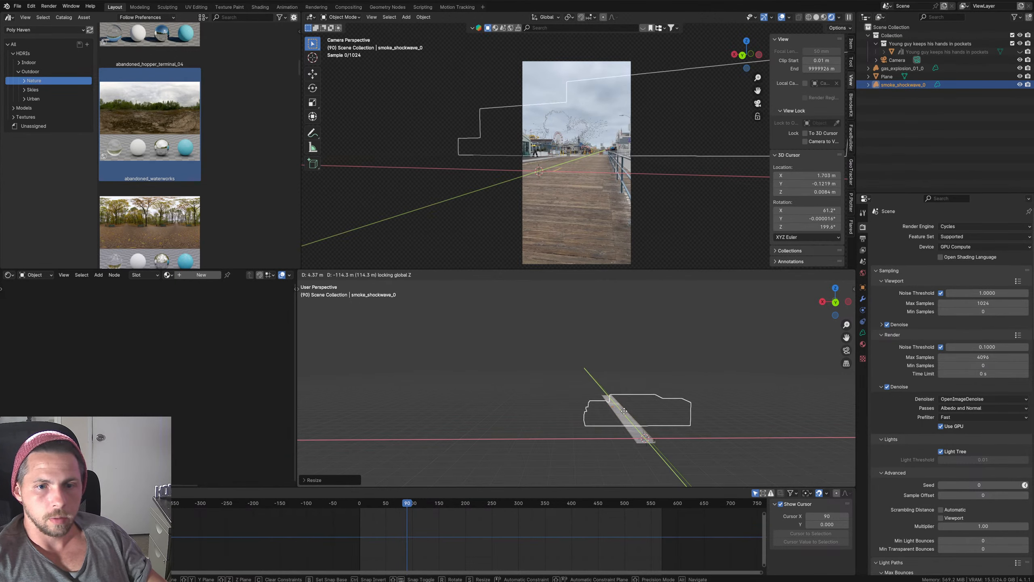
click(687, 428)
key(s)
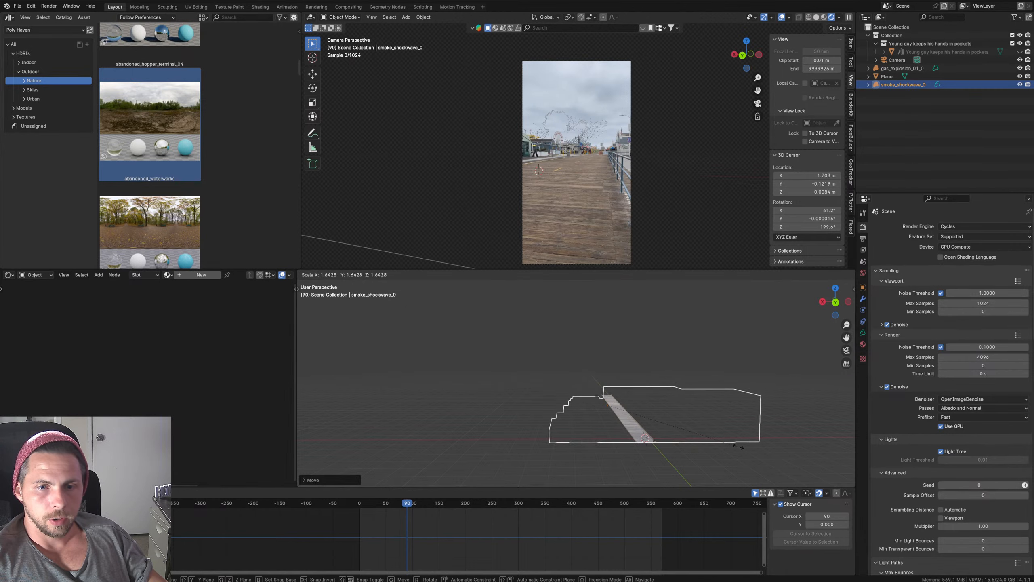
click(733, 444)
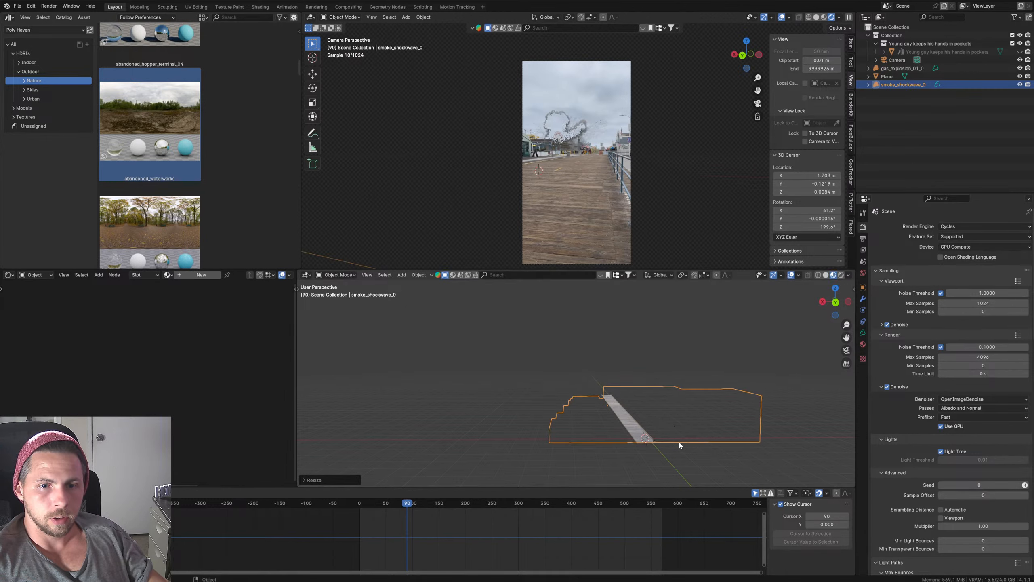
Step: Play the smoke shockwave from frame 0 to about frame 65 to check its spread over the boardwalk plane
middle_drag(678, 440, 650, 445)
key(shift+Left)
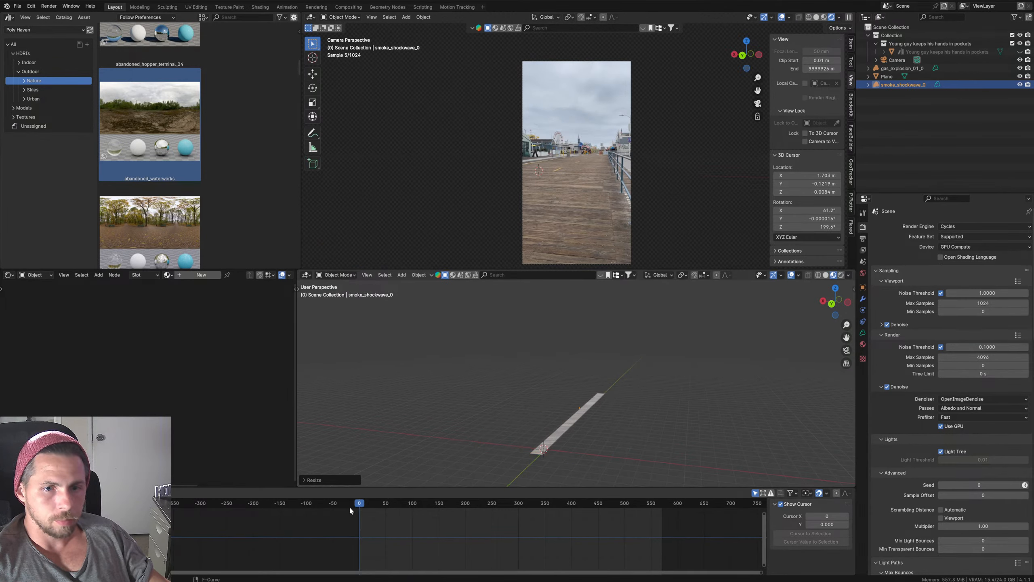
key(space)
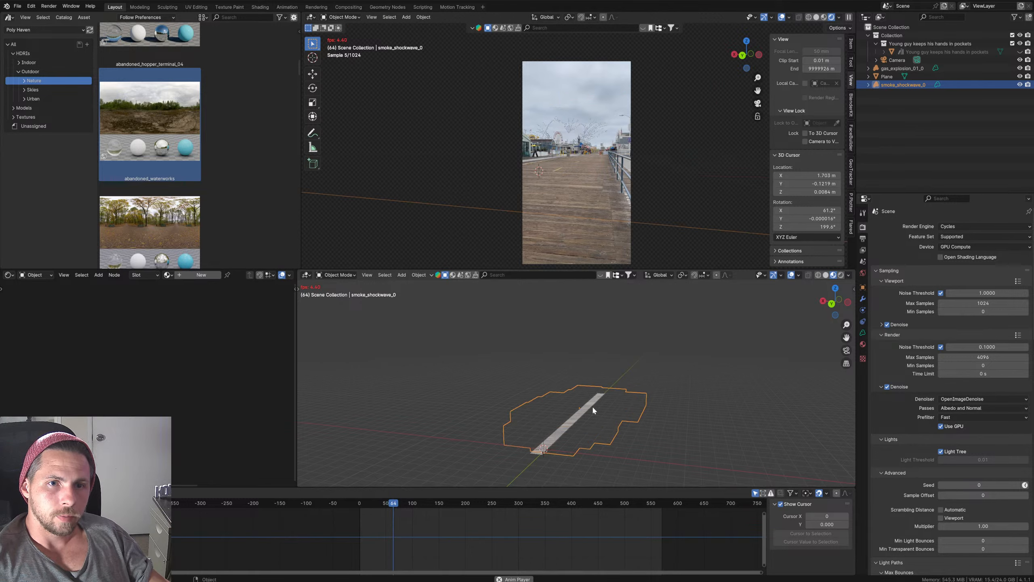
key(space)
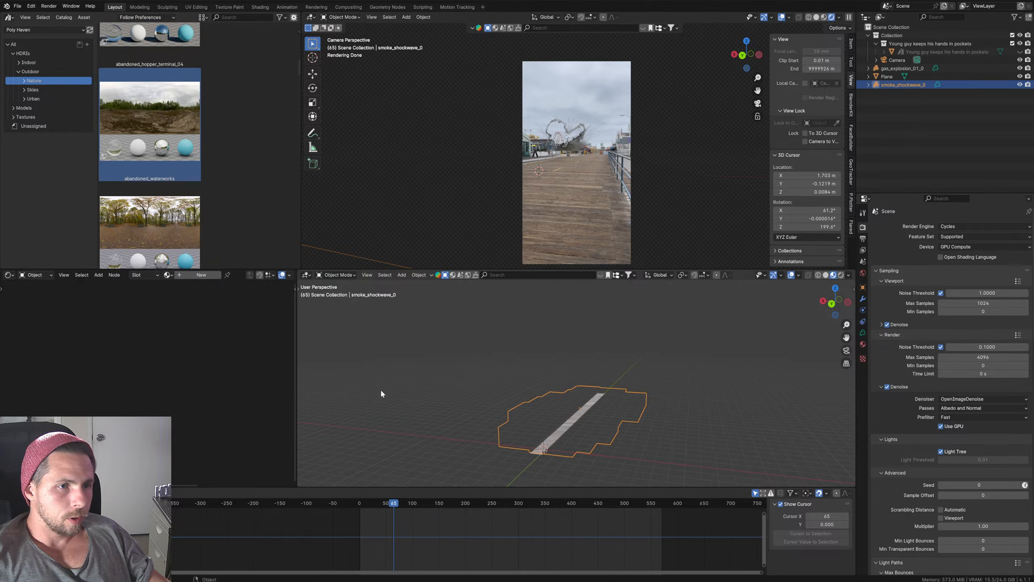
Step: Rename the gas explosion's material as "vdb material"
click(166, 275)
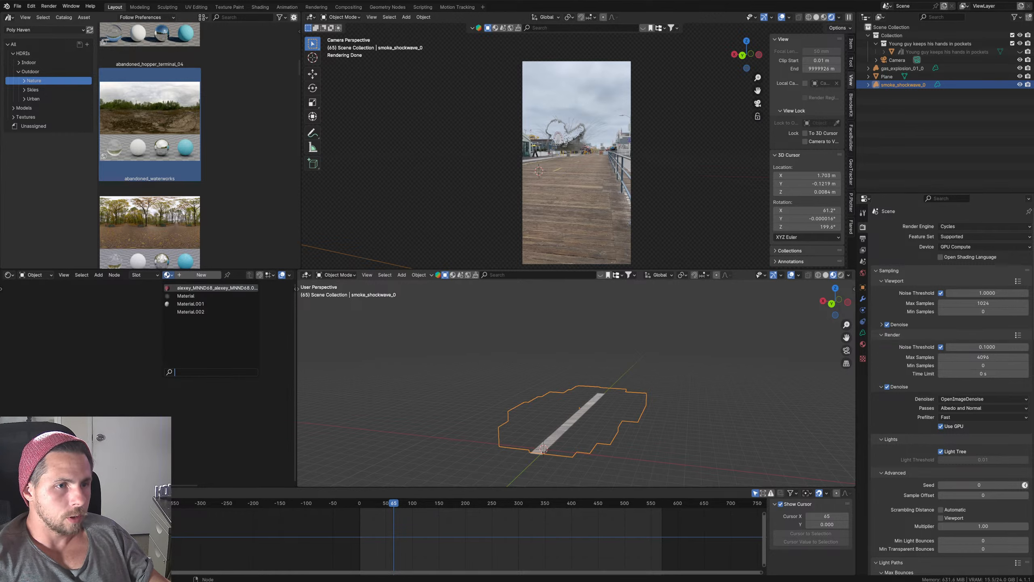
click(546, 385)
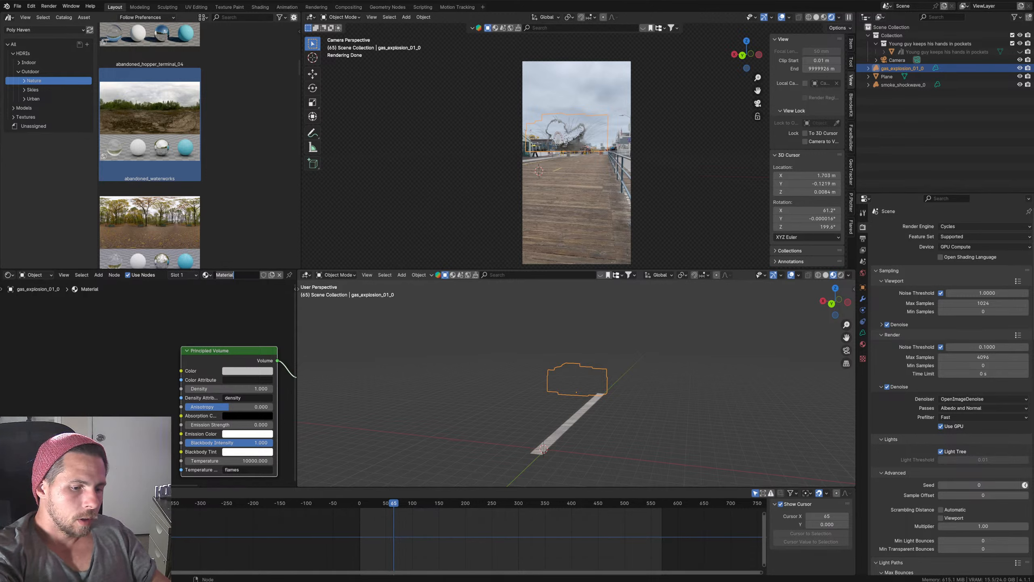
text(vdb ma)
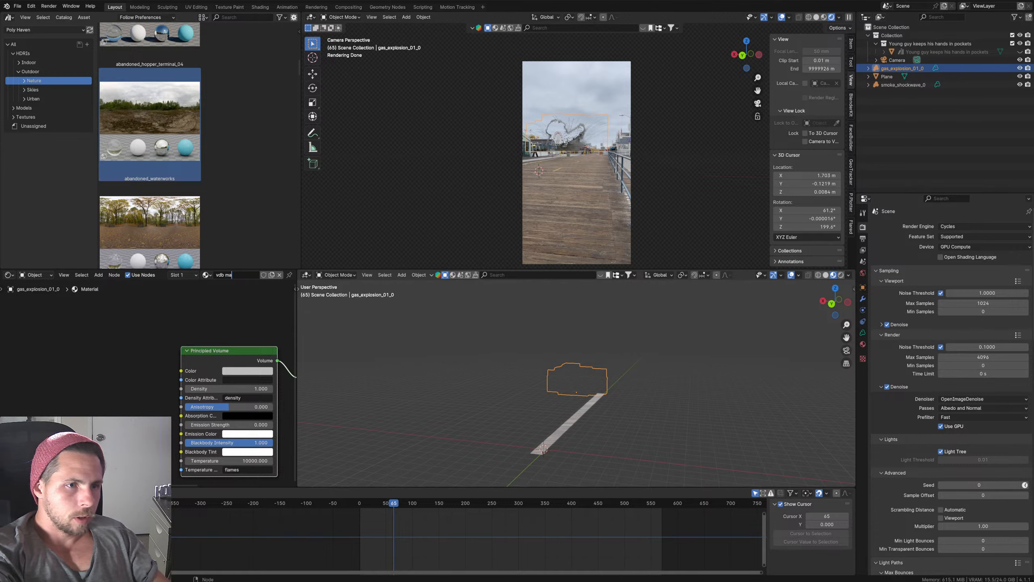
text(terial)
key(Return)
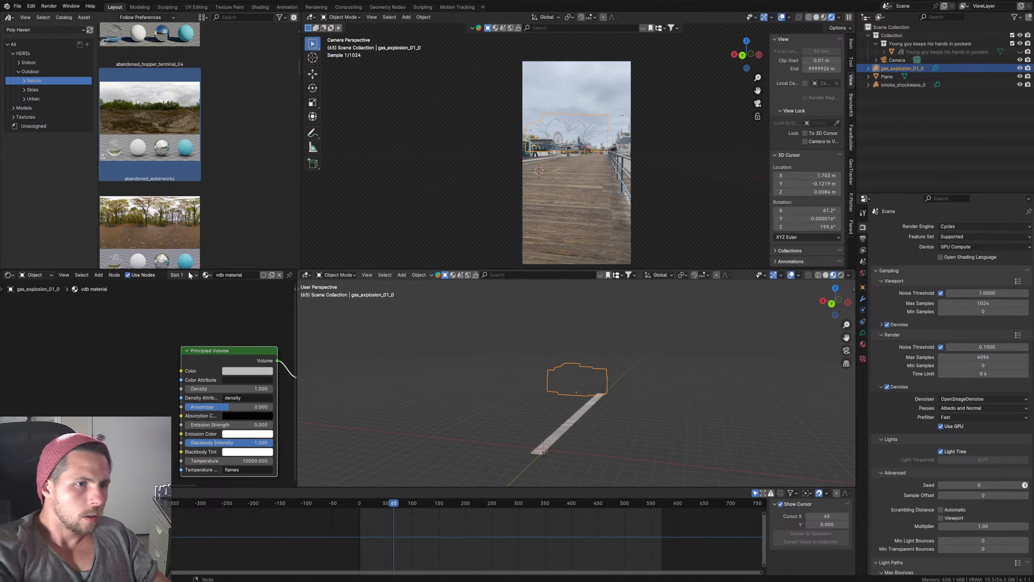
Step: Assign the existing "vdb material" to the smoke shockwave volume
click(562, 410)
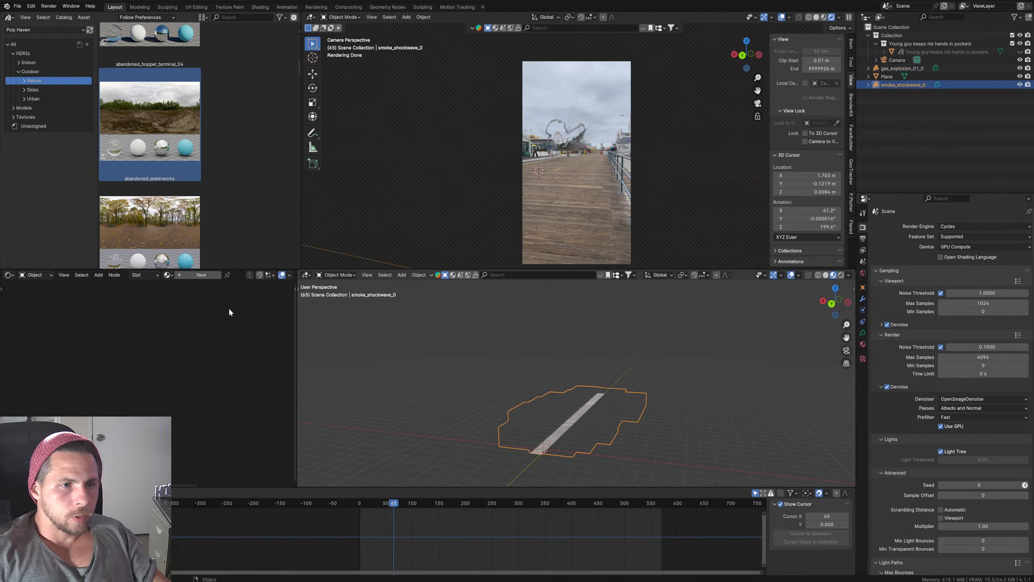
click(166, 275)
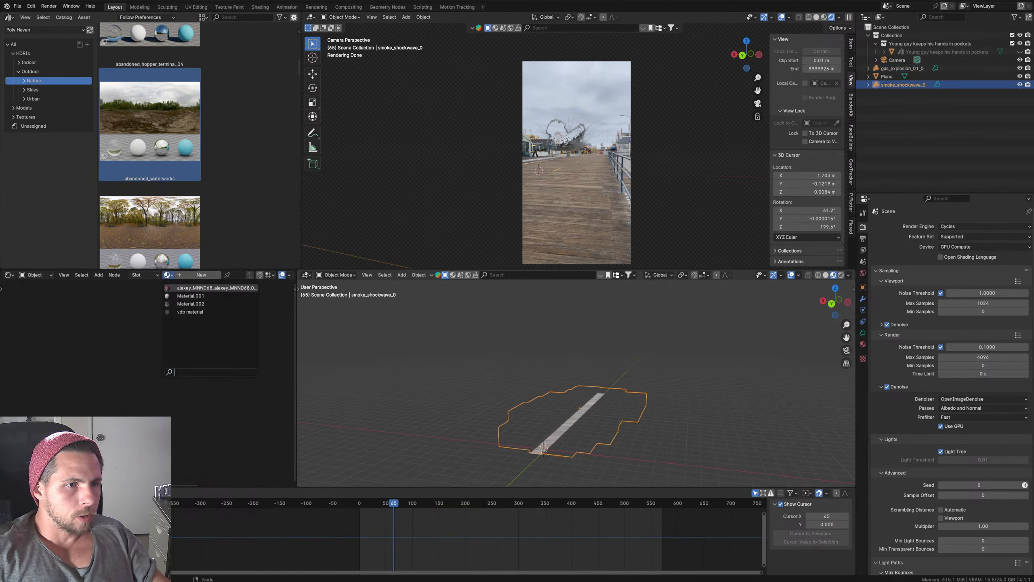
click(190, 312)
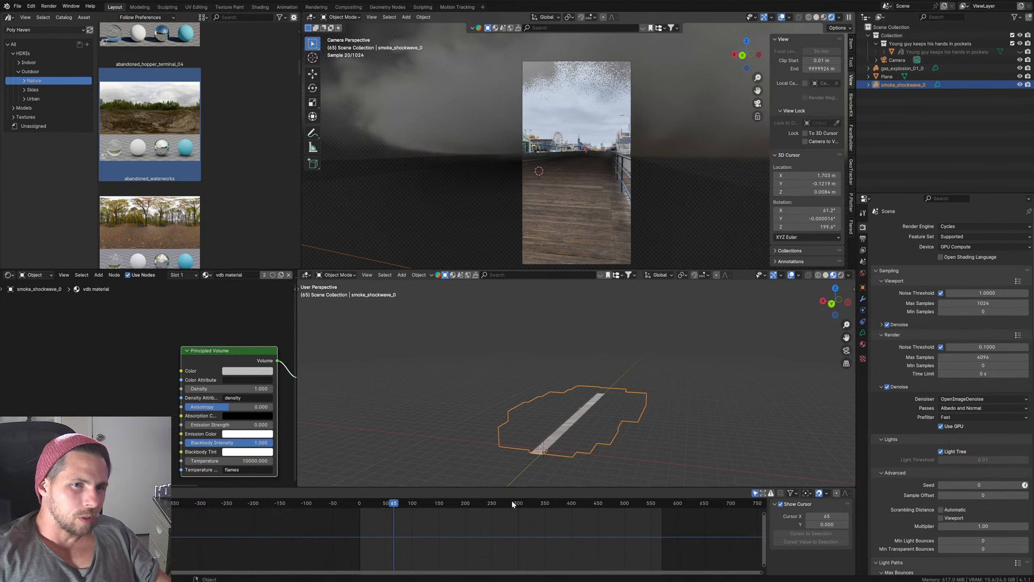
Step: Play the shaded smoke shockwave from frame 32 to about frame 77 in the rendered camera view
click(378, 499)
key(space)
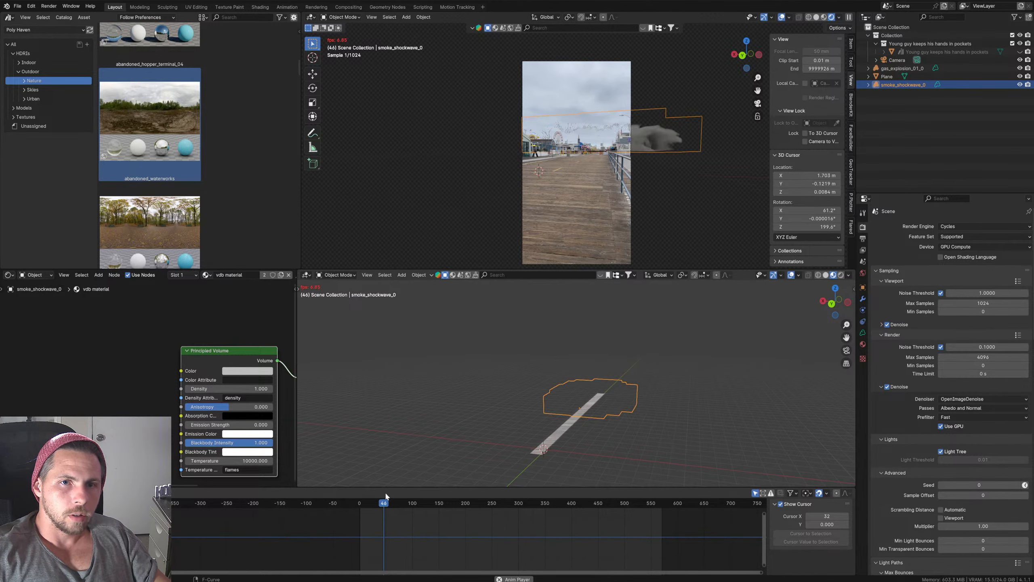
key(space)
key(space)
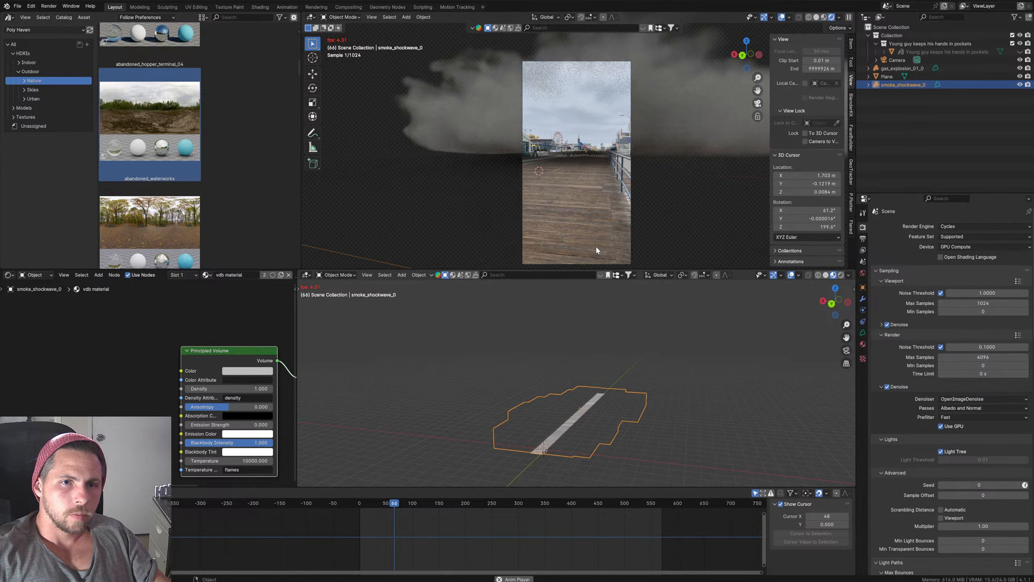
key(space)
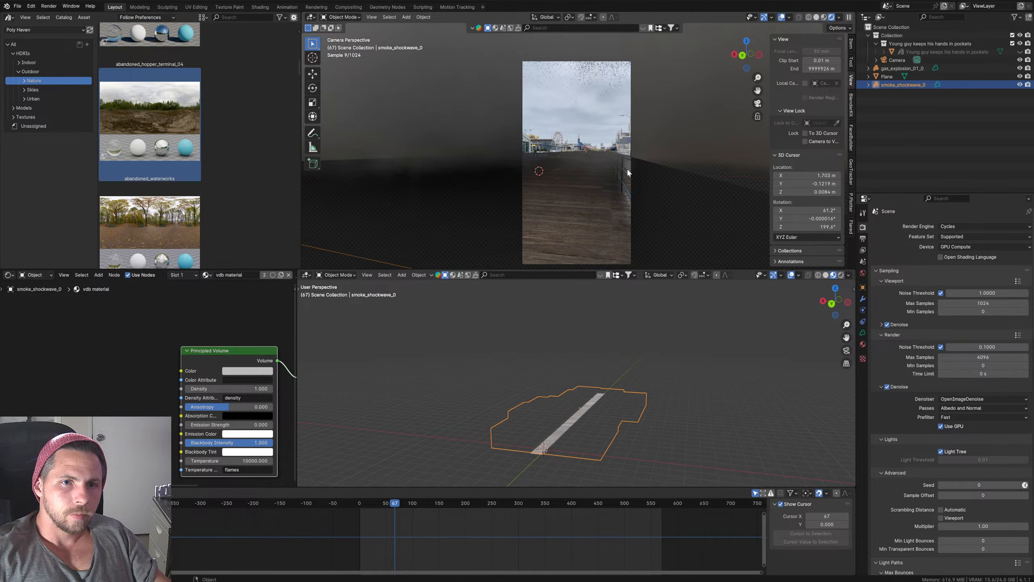
key(space)
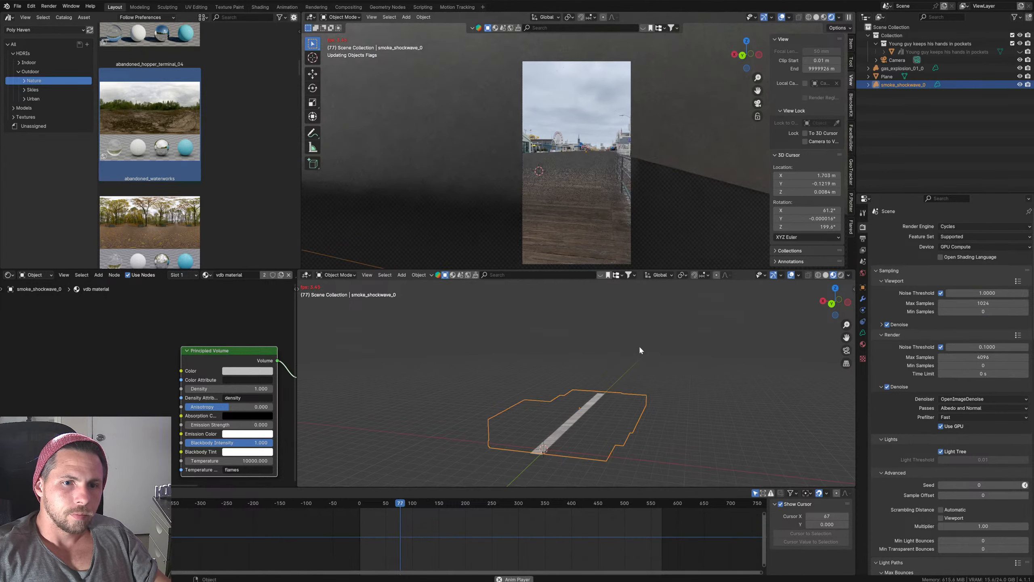
key(space)
Step: Switch the camera view to Material Preview shading and replay the smoke shockwave from frame 0 to about frame 66
mouse_move(397, 503)
mouse_down()
mouse_move(360, 506)
mouse_move(398, 501)
mouse_up()
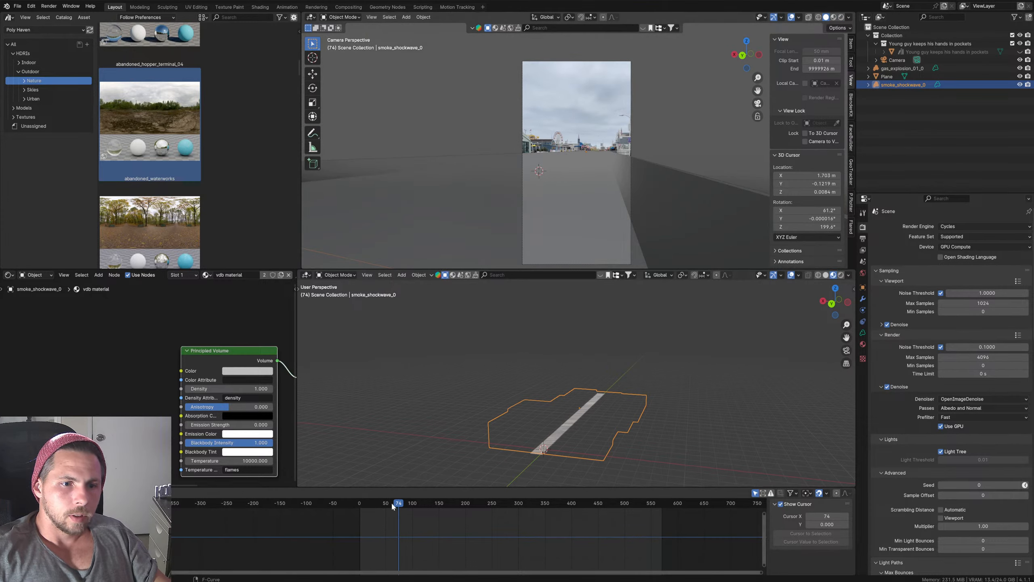
drag(391, 501, 349, 514)
key(space)
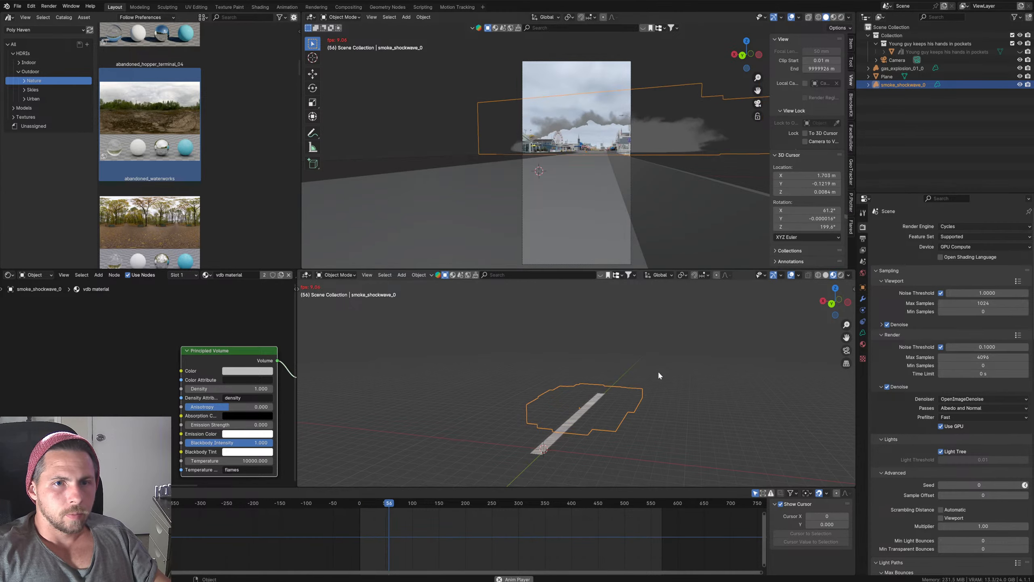
key(space)
Step: Shift the smoke shockwave volume sideways relative to the boardwalk plane and rotate it slightly around the global Z axis
key(g)
click(624, 416)
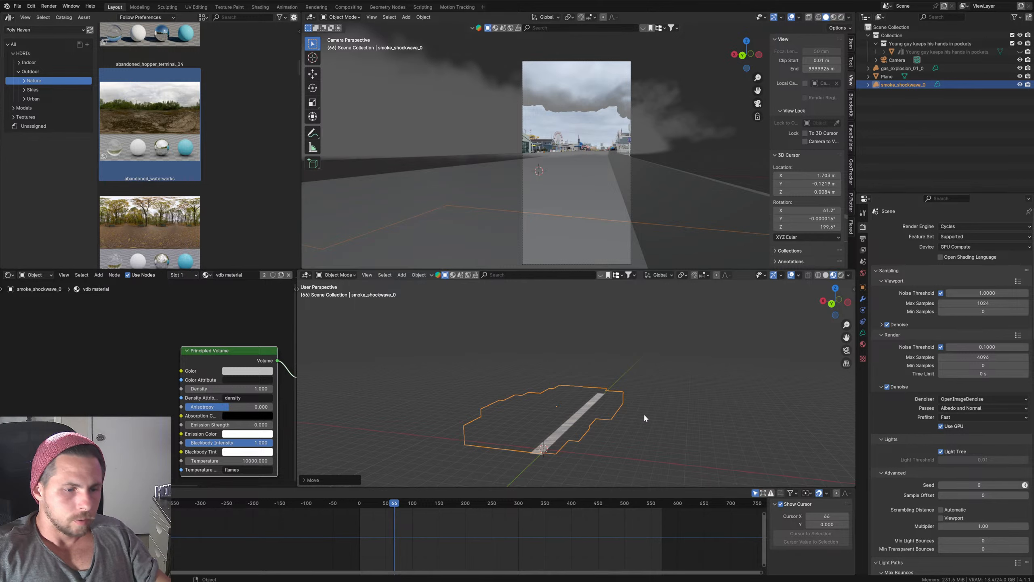
key(r)
key(z)
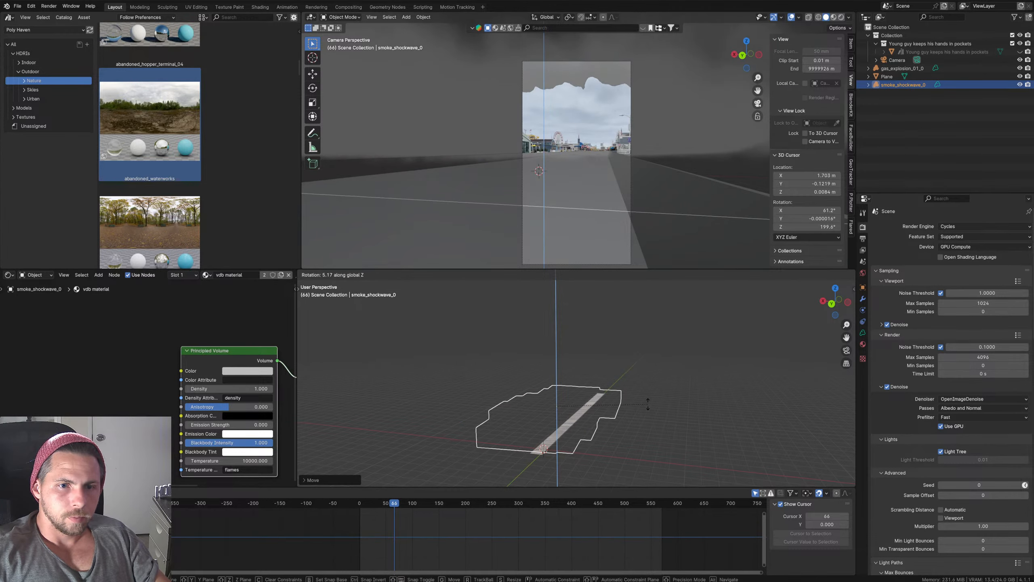
click(644, 404)
key(g)
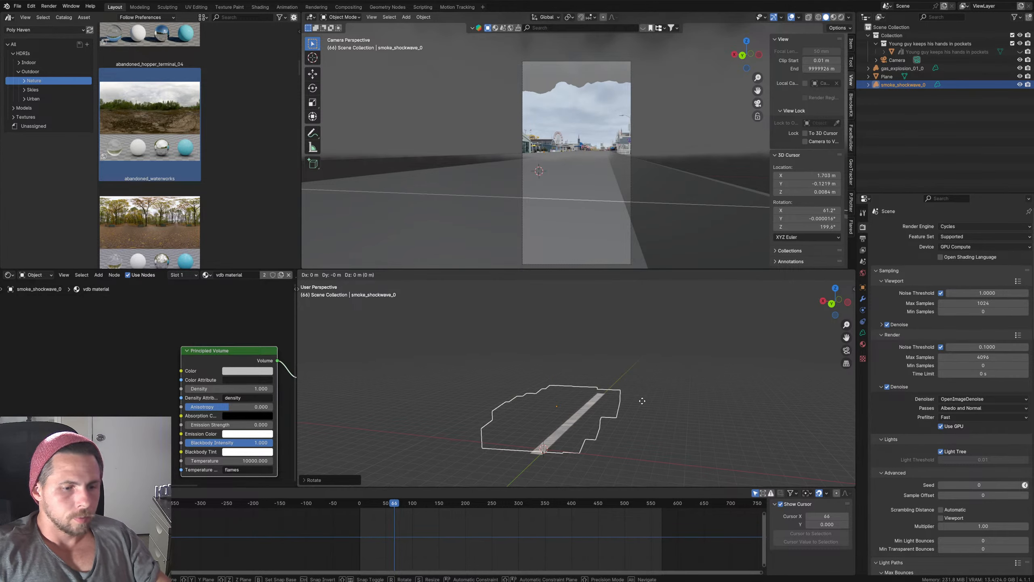
click(636, 401)
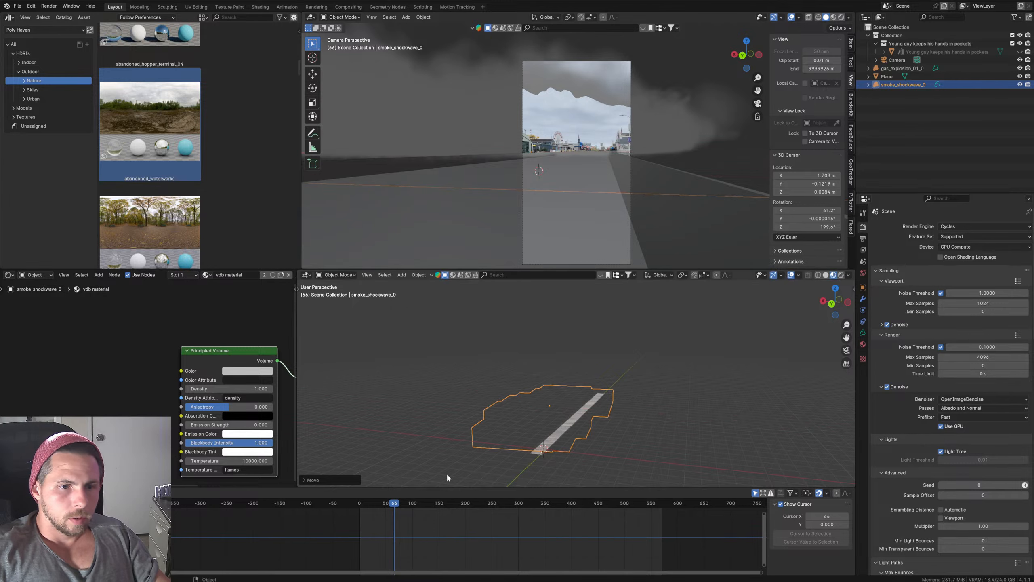
Step: Replay the repositioned smoke shockwave from frame 0 to about frame 69, pausing to examine it in the camera view
drag(392, 504, 333, 505)
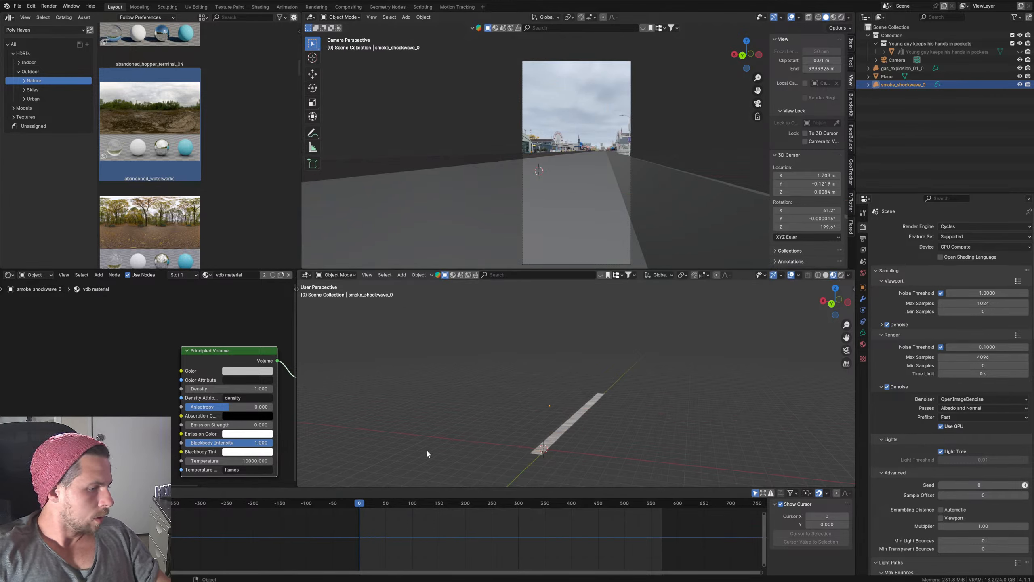
key(space)
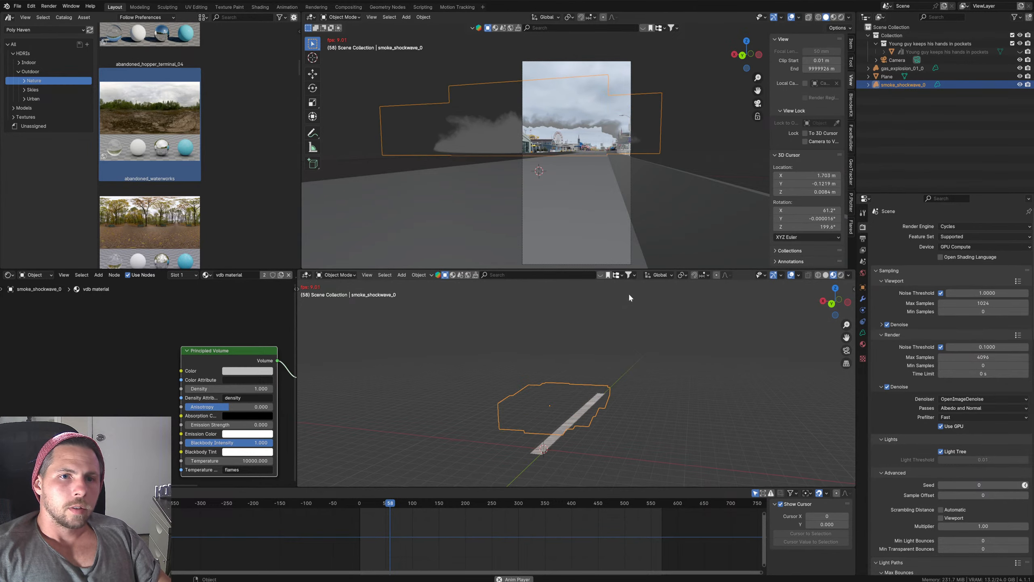
key(space)
key(space)
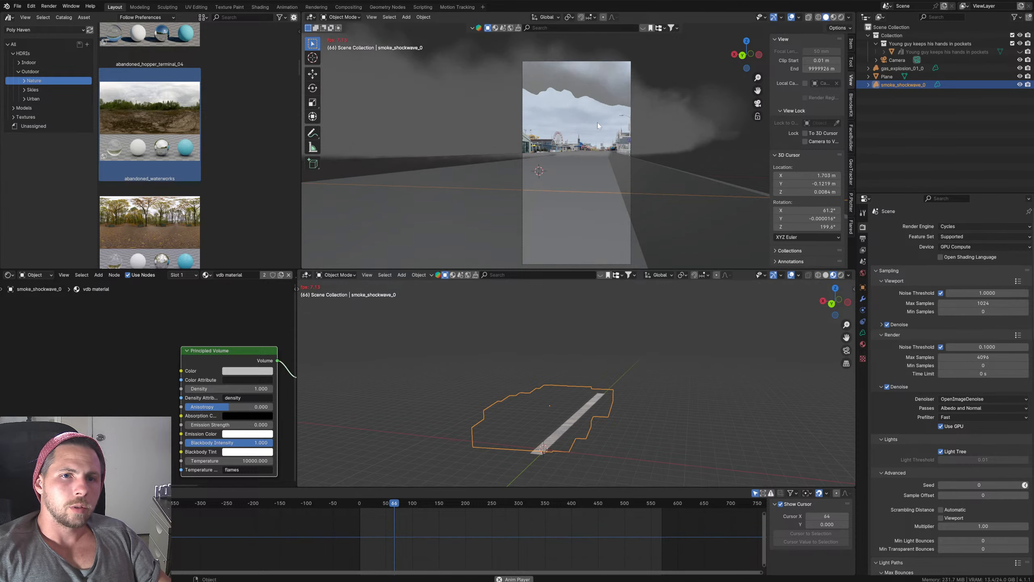
key(space)
key(space)
key(space)
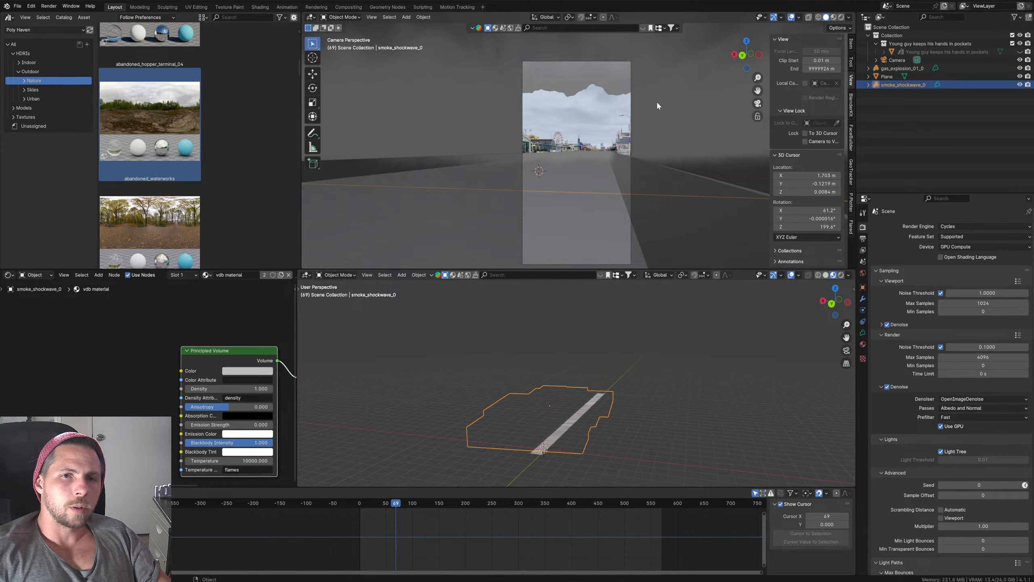
Step: Try a Clipping value of 0 and a Step Size of 0.02 m in the smoke shockwave volume's render settings
click(863, 332)
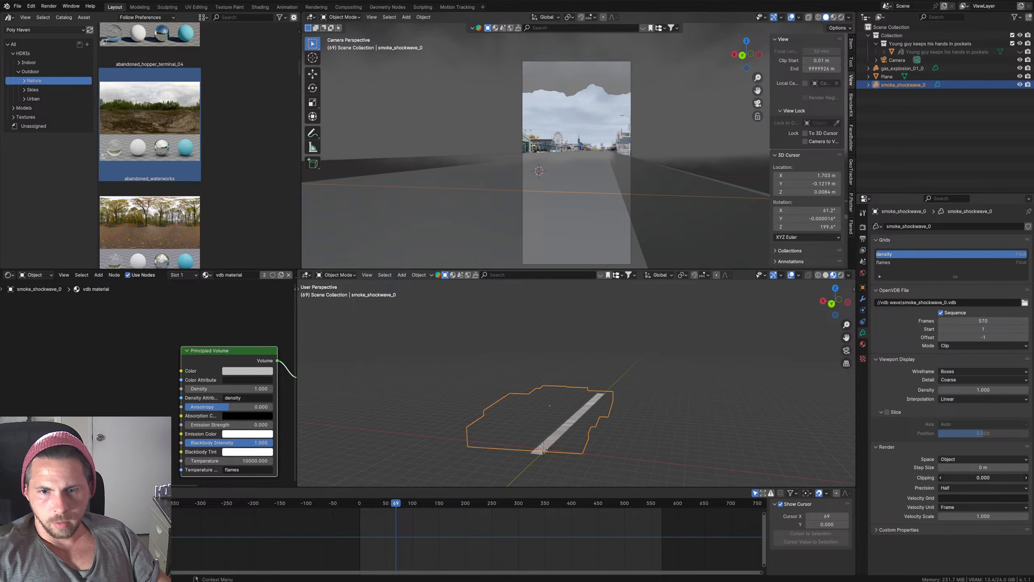
key(ctrl+z)
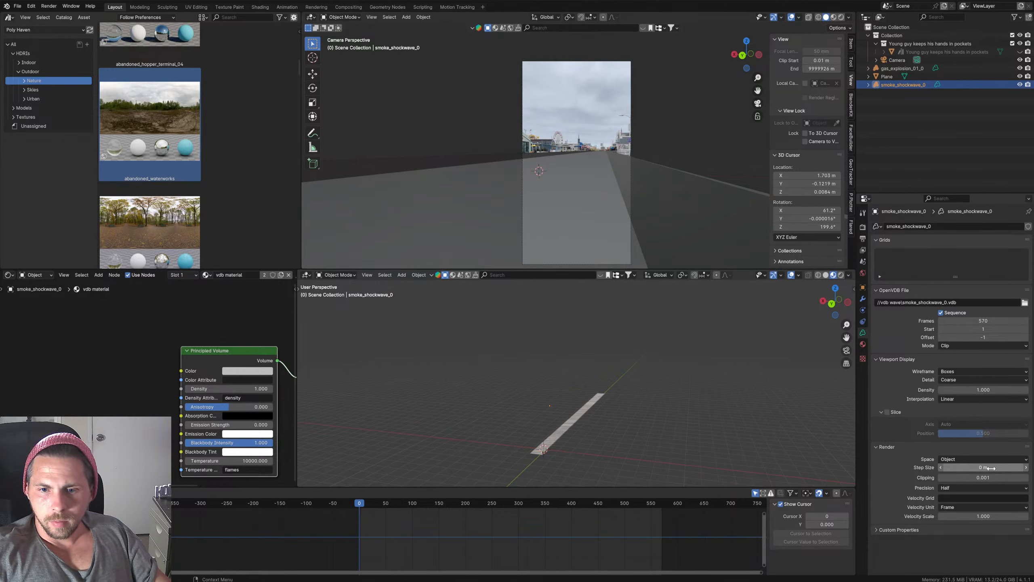
mouse_move(991, 469)
mouse_down()
mouse_move(1004, 469)
mouse_move(989, 469)
mouse_up()
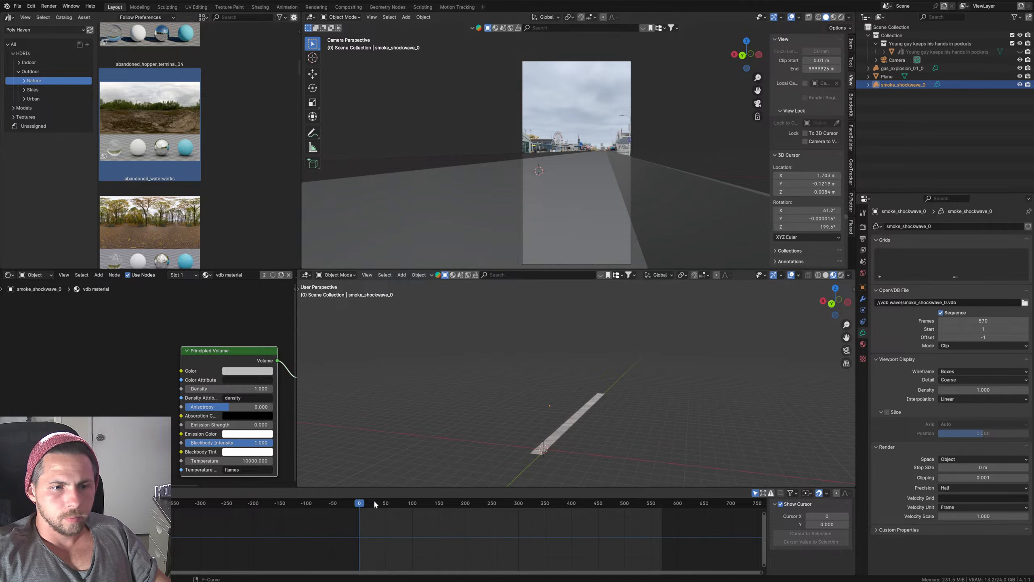
mouse_move(374, 505)
mouse_down()
mouse_move(443, 505)
mouse_move(387, 517)
mouse_up()
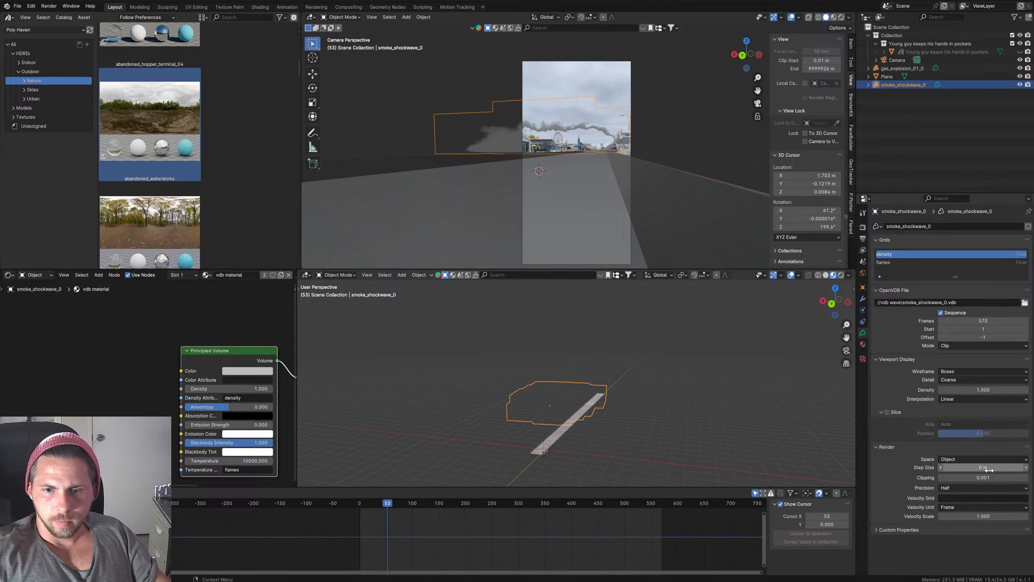
key(shift+Left)
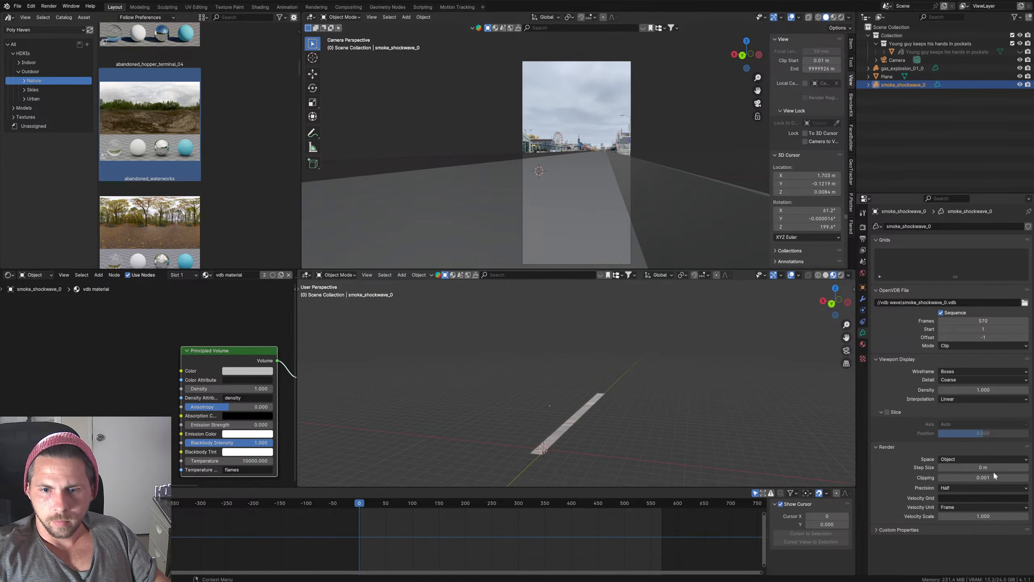
drag(992, 468, 991, 468)
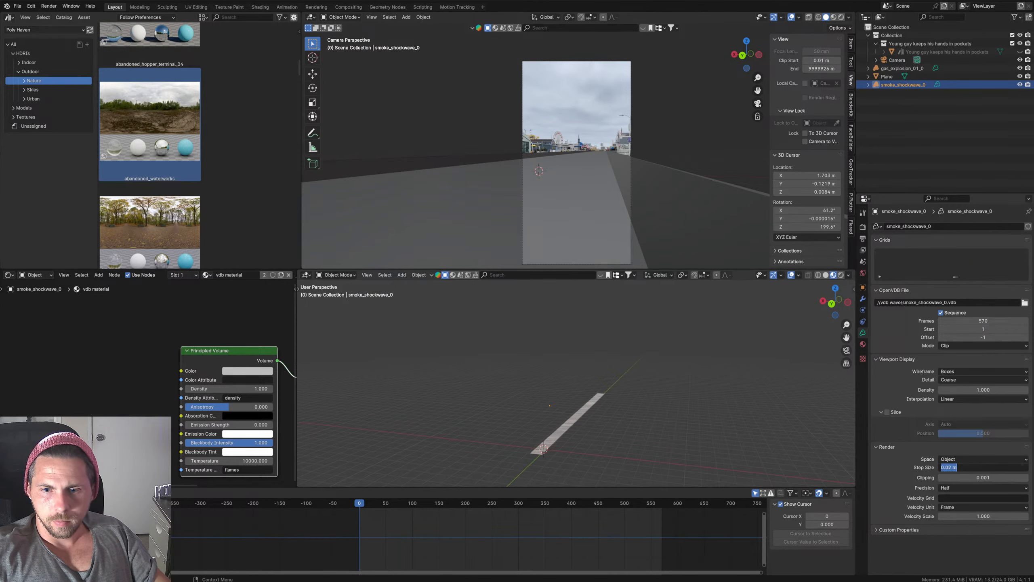
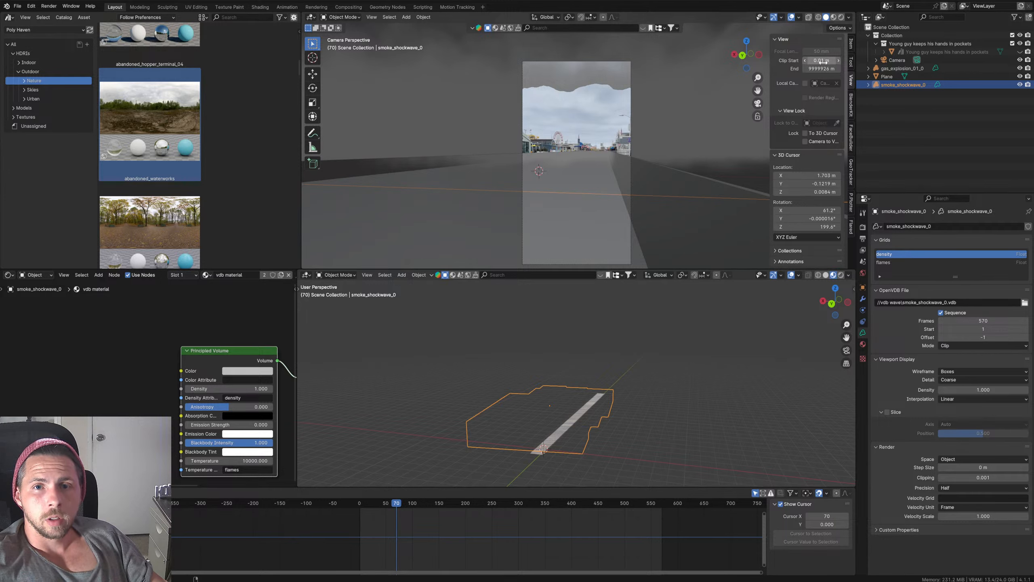
Step: Set the camera viewport's Clip Start to 0.81 m
drag(823, 61, 819, 61)
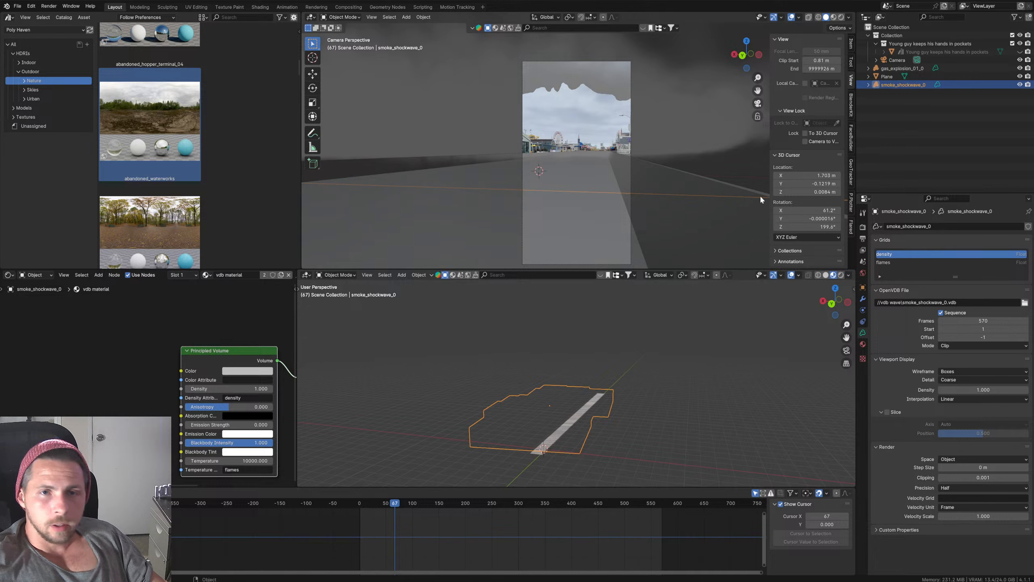
Step: Switch the camera view to rendered shading and run a test render of frame 67
click(834, 17)
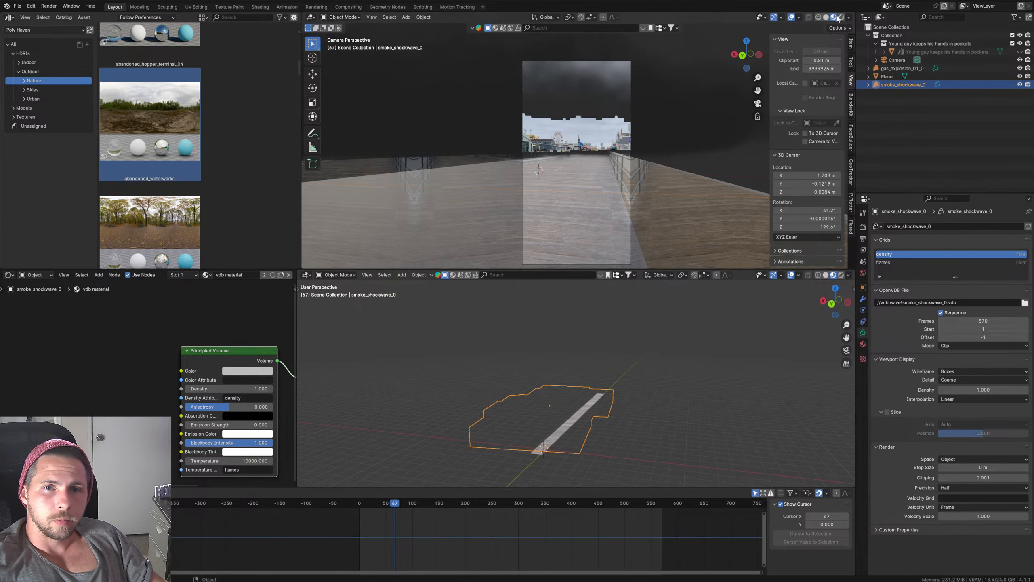
click(841, 17)
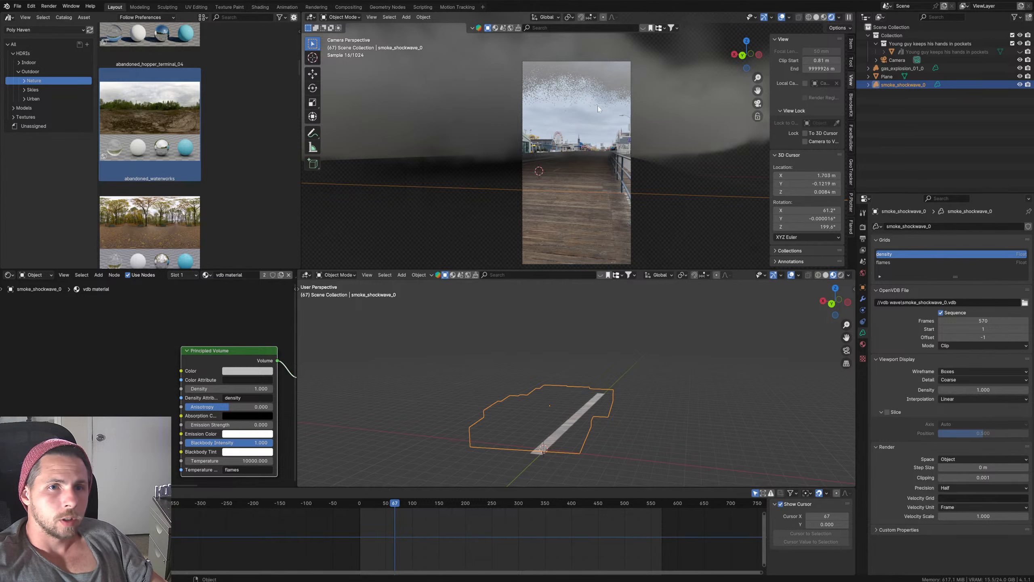
click(49, 6)
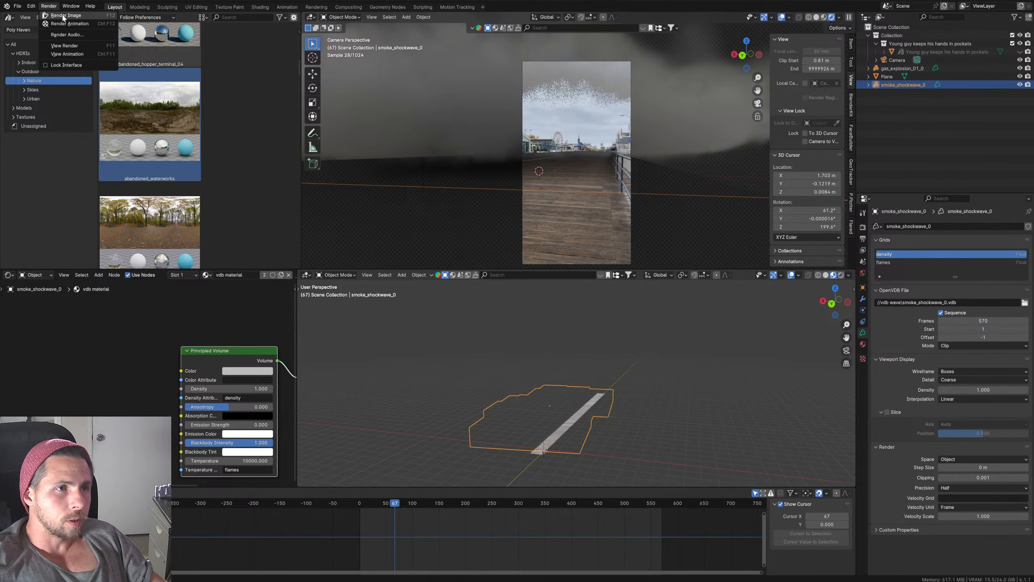
click(64, 16)
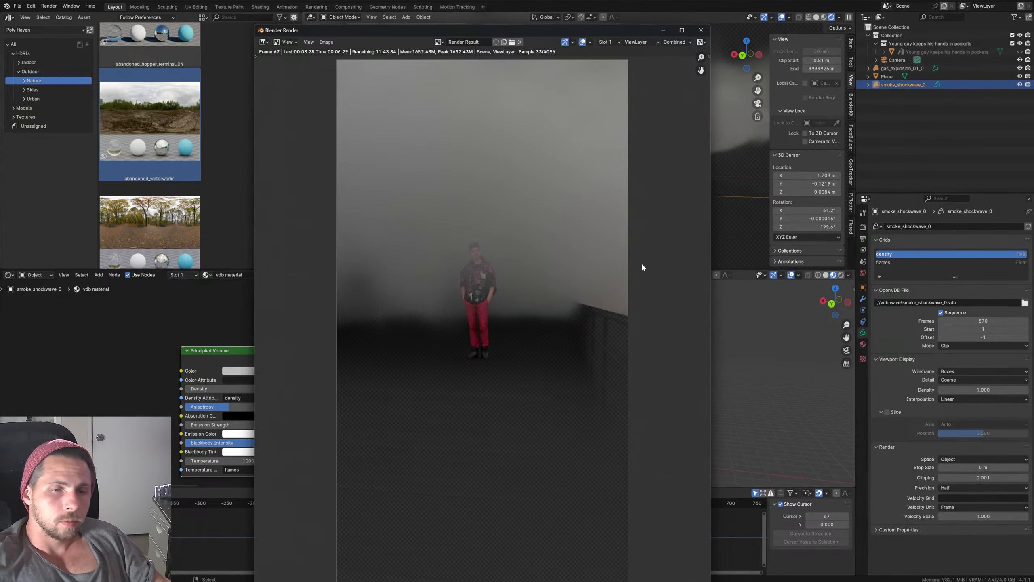
key(Escape)
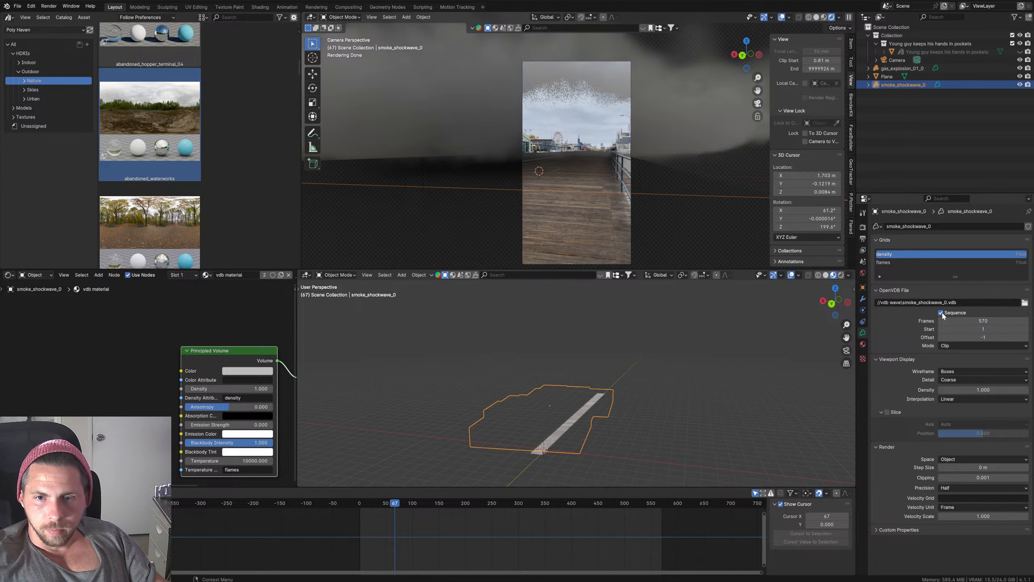
Step: Compare the flames and density grids of the smoke shockwave volume, leaving density active
click(932, 261)
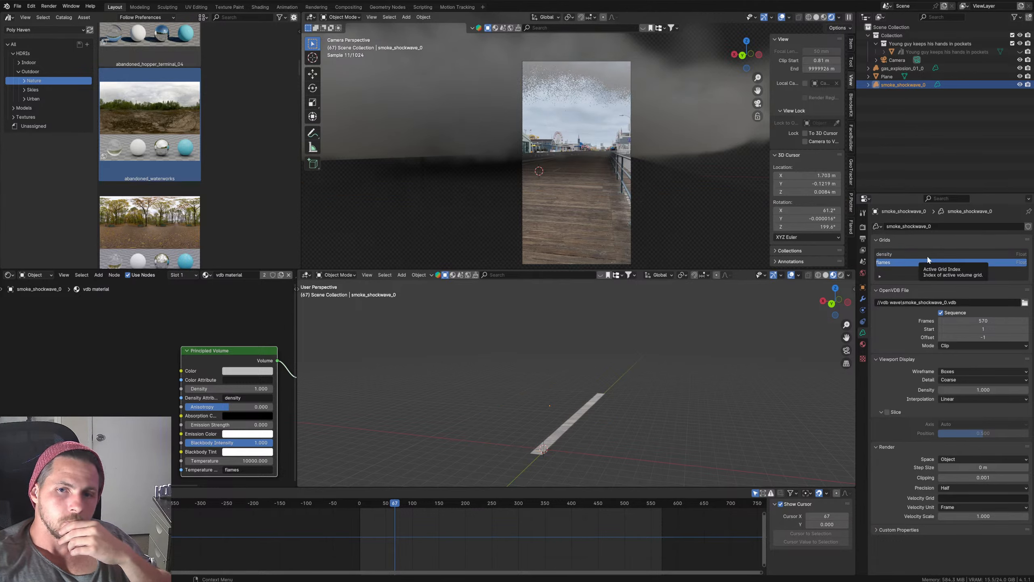
click(927, 255)
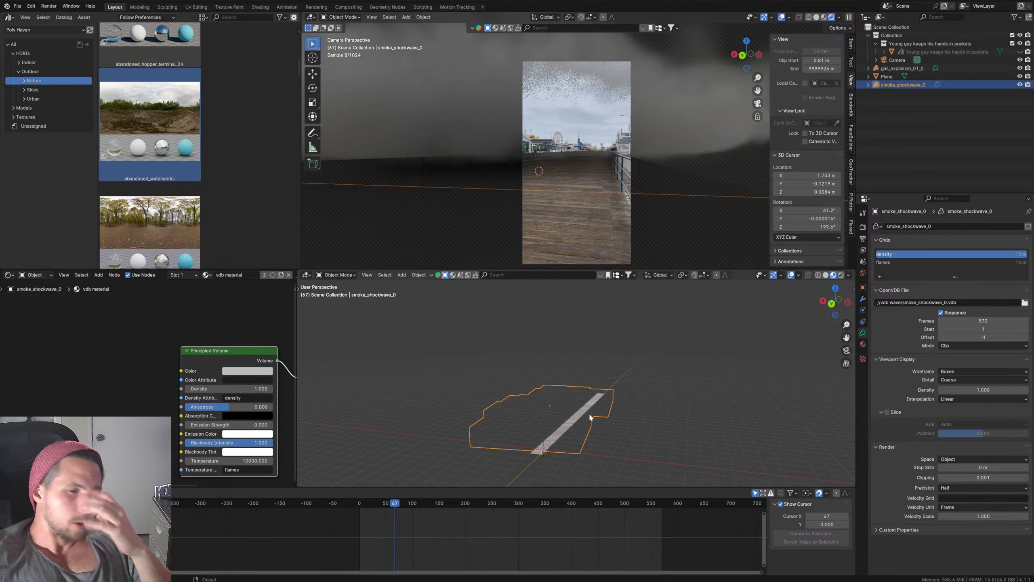
Step: Give the smoke shockwave its own copy of the volume material and name it vdb material.02
click(262, 275)
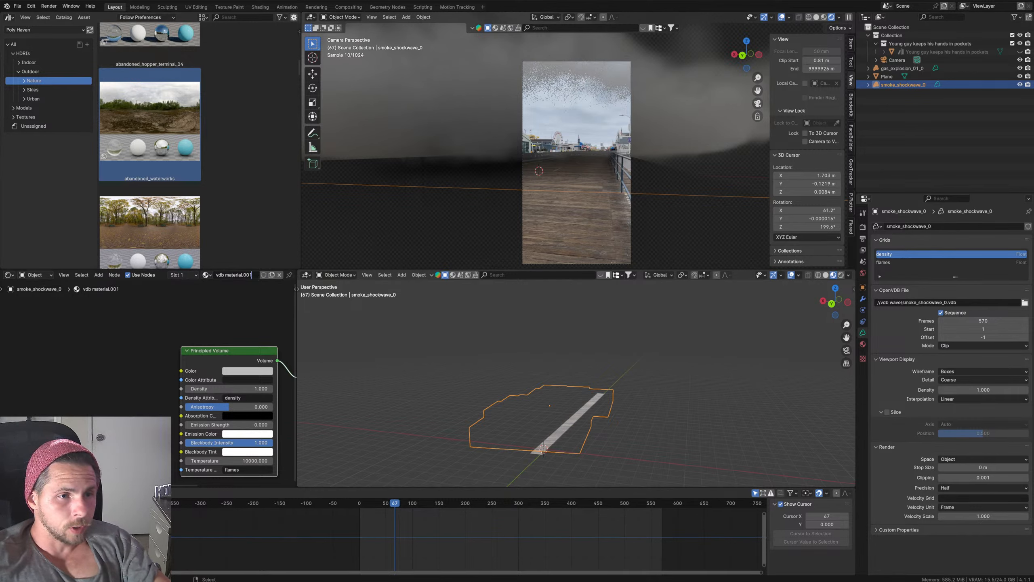
text(.02)
key(Return)
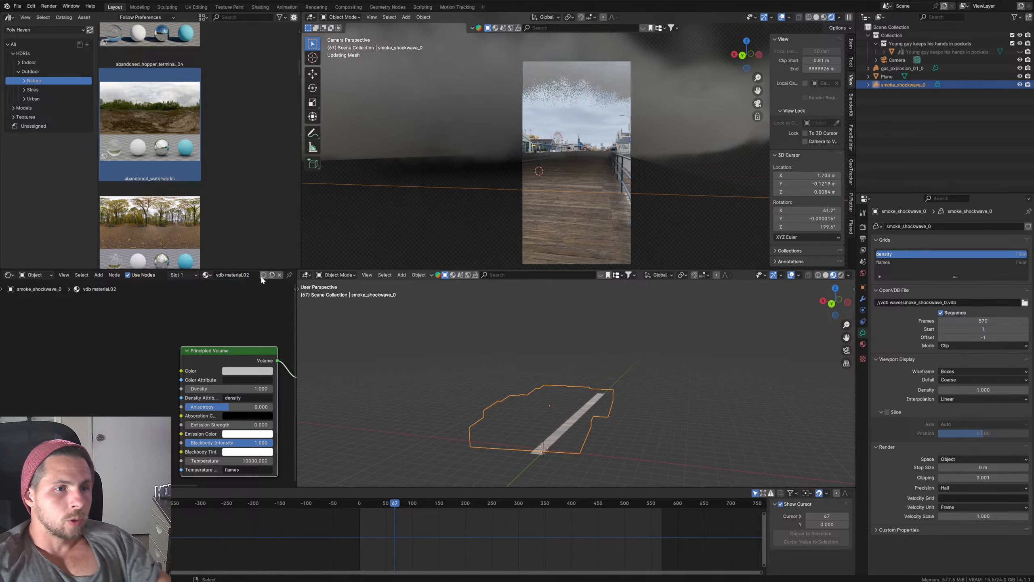
Step: Set the Principled Volume's Anisotropy to 0.6 and Density to 0.5 in vdb material.02
click(254, 406)
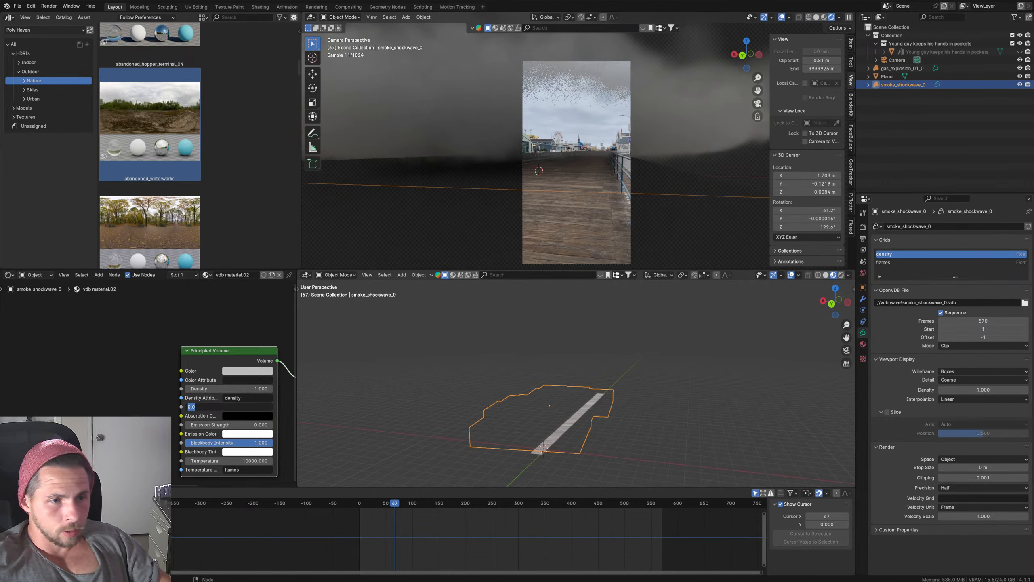
text(.6)
key(Return)
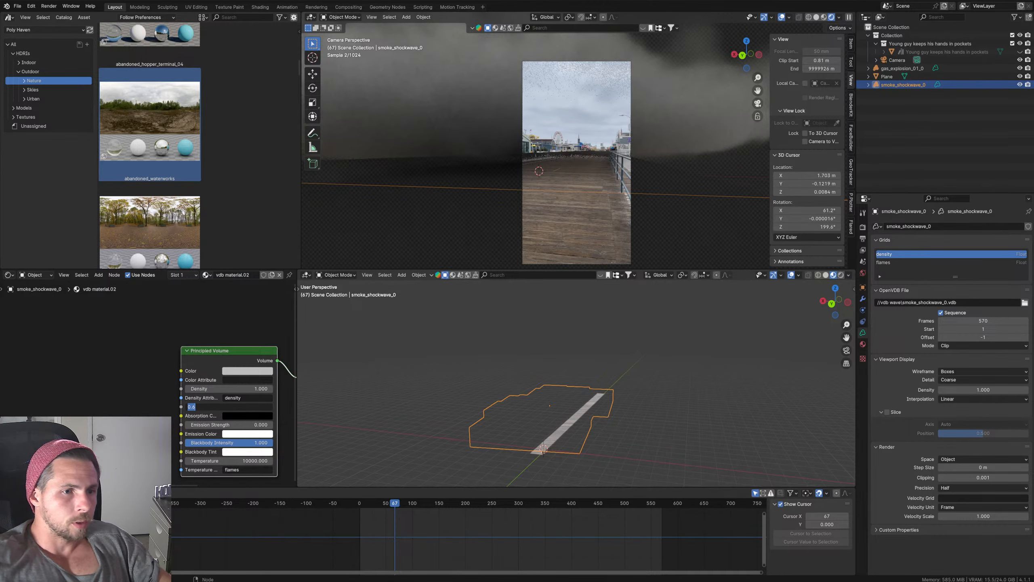
click(250, 389)
text(.5)
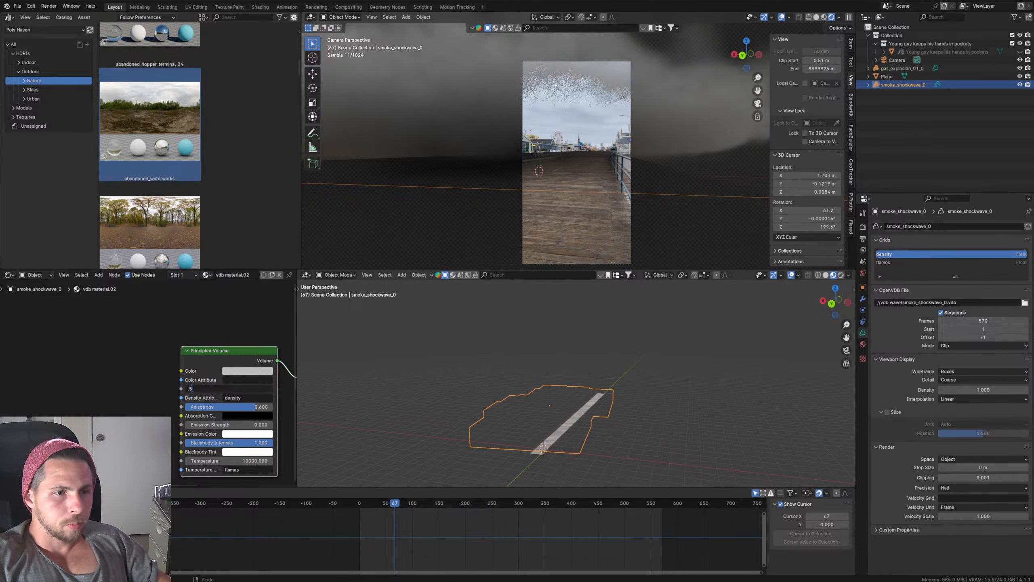
key(Return)
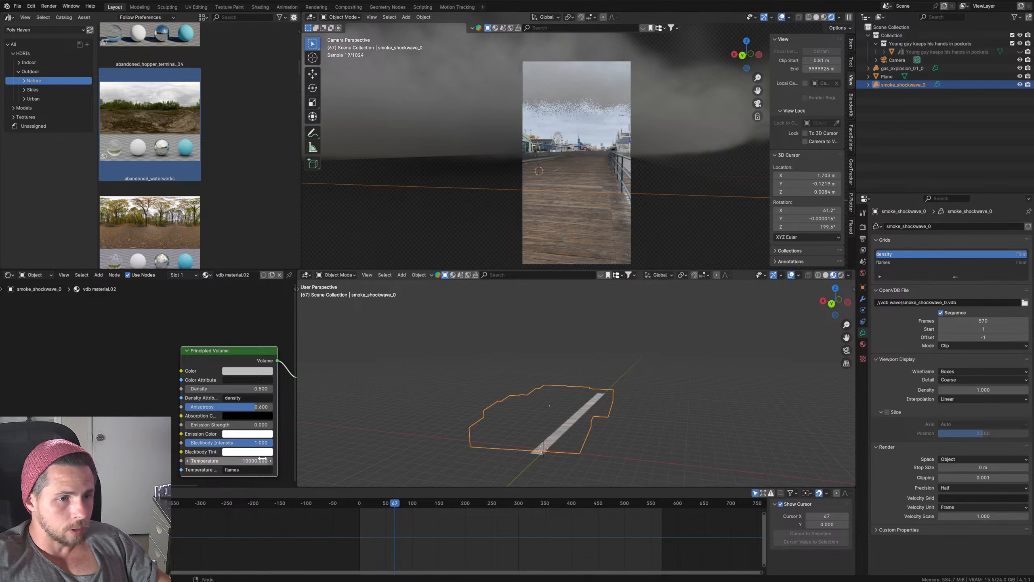
Step: Remove the fire emission from vdb material.02 by clearing the flames temperature attribute and setting Temperature and Blackbody Intensity to 0
click(251, 470)
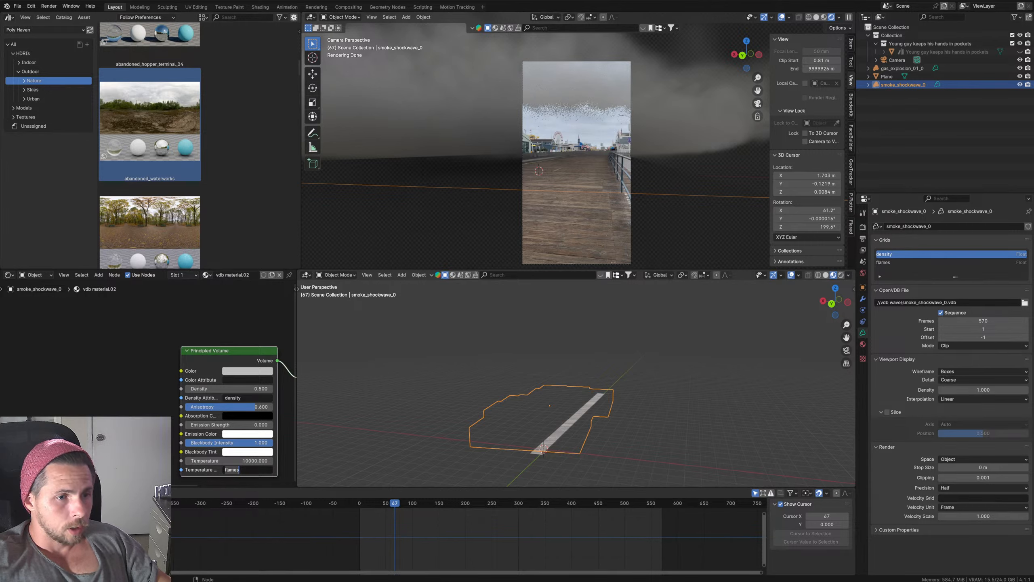
key(BackSpace)
key(Return)
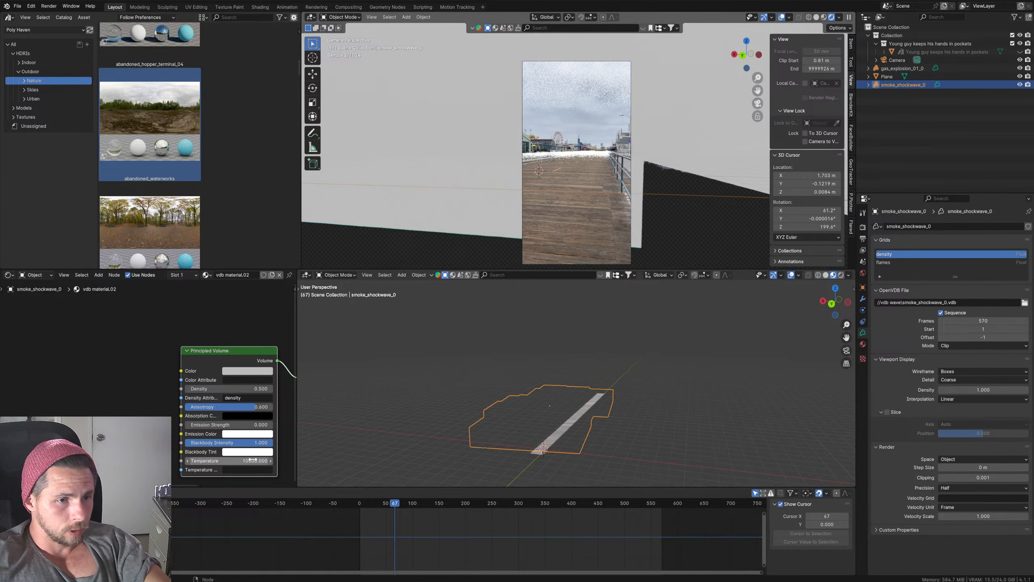
drag(250, 460, 253, 460)
click(252, 461)
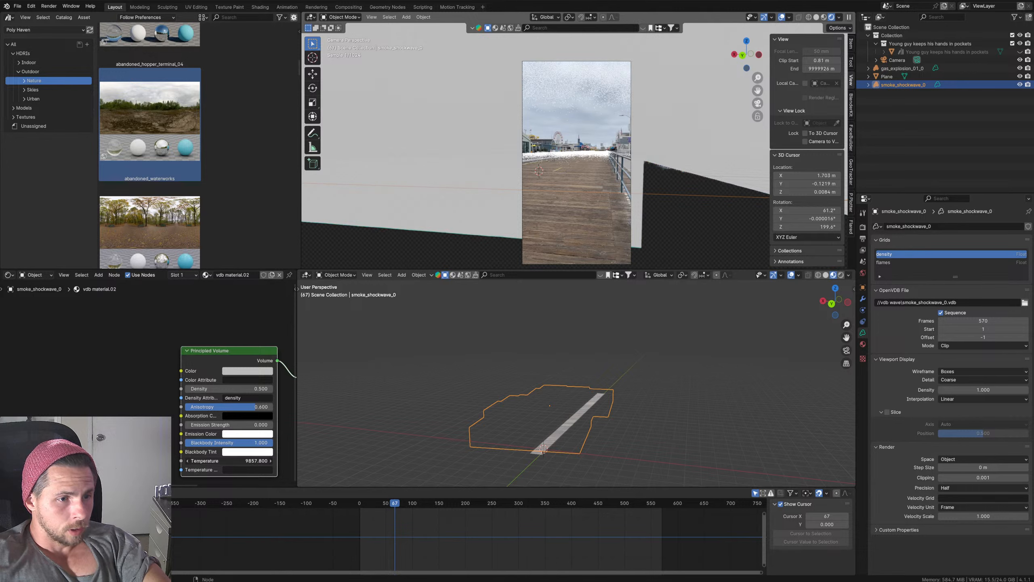
text(0)
key(Return)
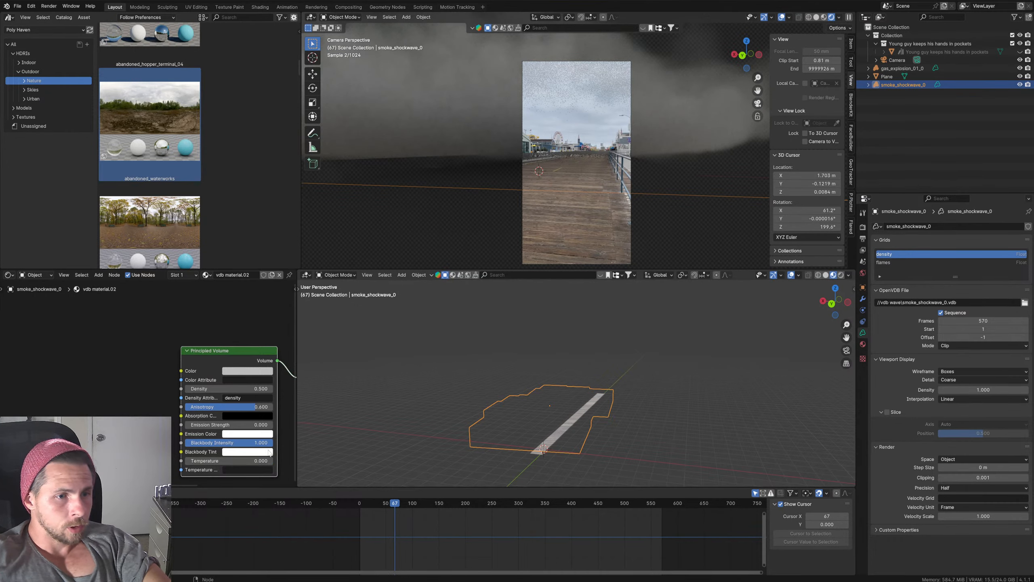
click(253, 442)
text(0)
key(Return)
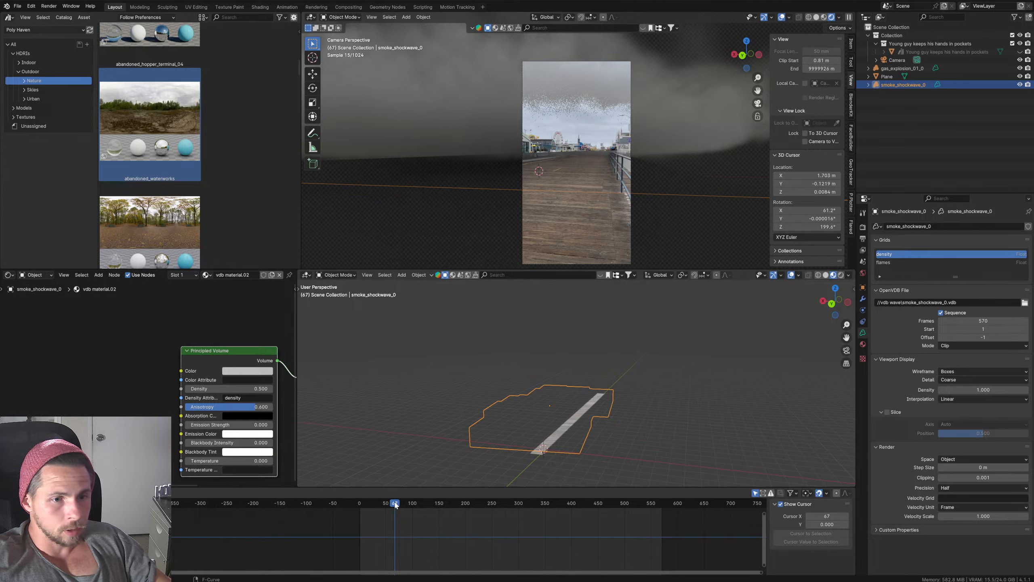
Step: Examine the smoke at frame 195, then replay the animation from the start to about frame 73
drag(401, 505, 472, 505)
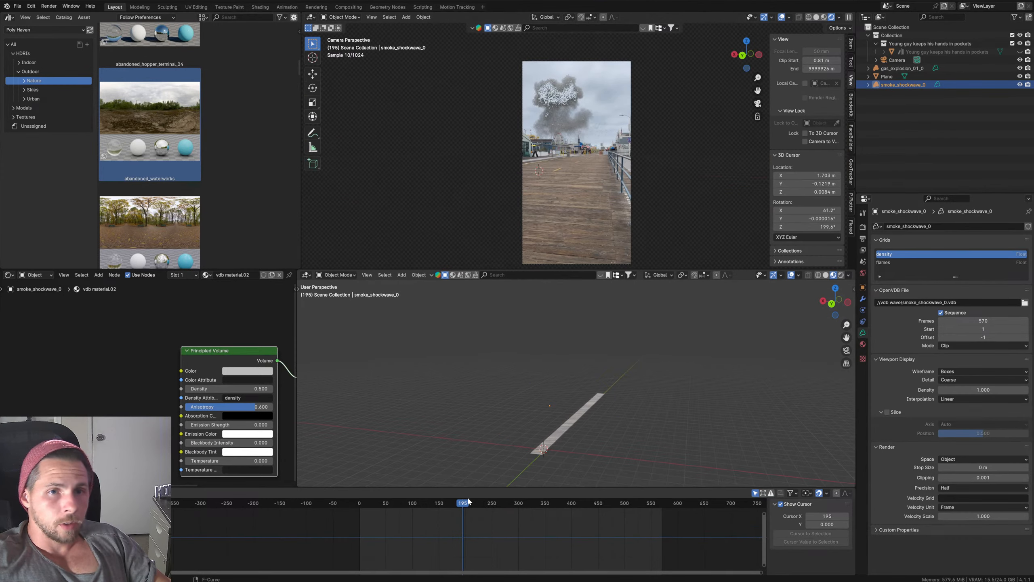
key(shift+Left)
key(space)
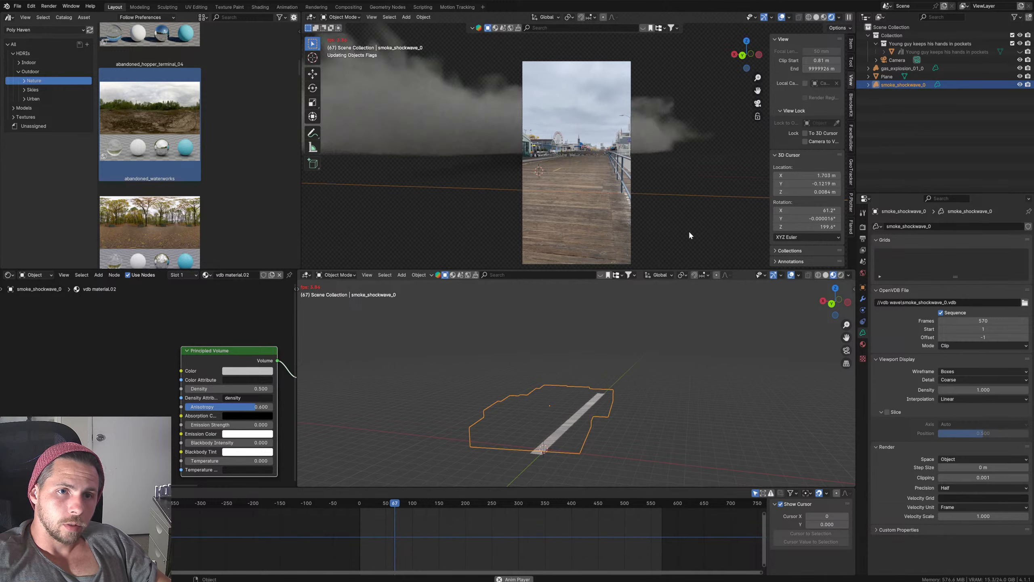
key(space)
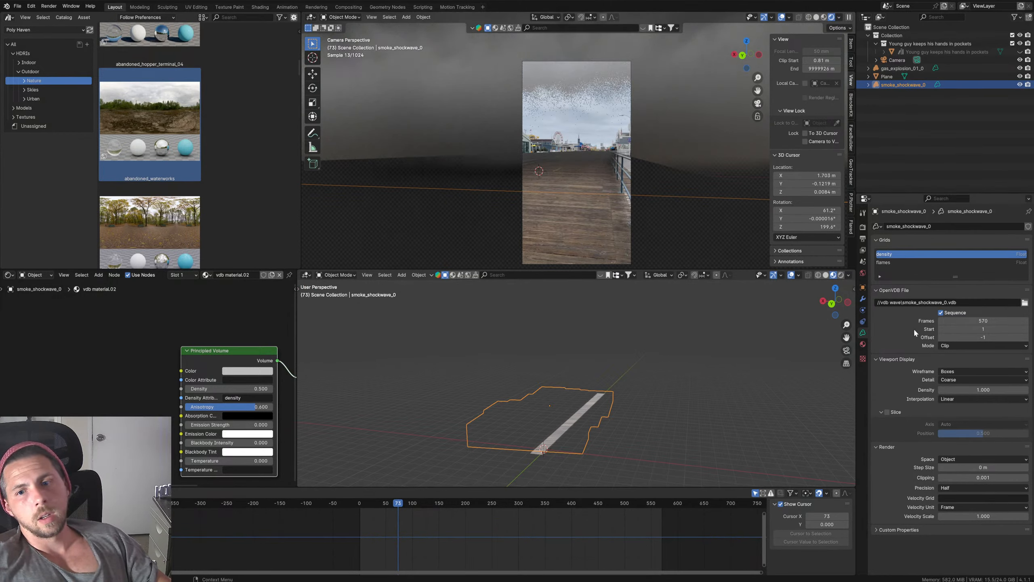
Step: Set the Cycles light paths' maximum Volume bounces to 2
click(864, 238)
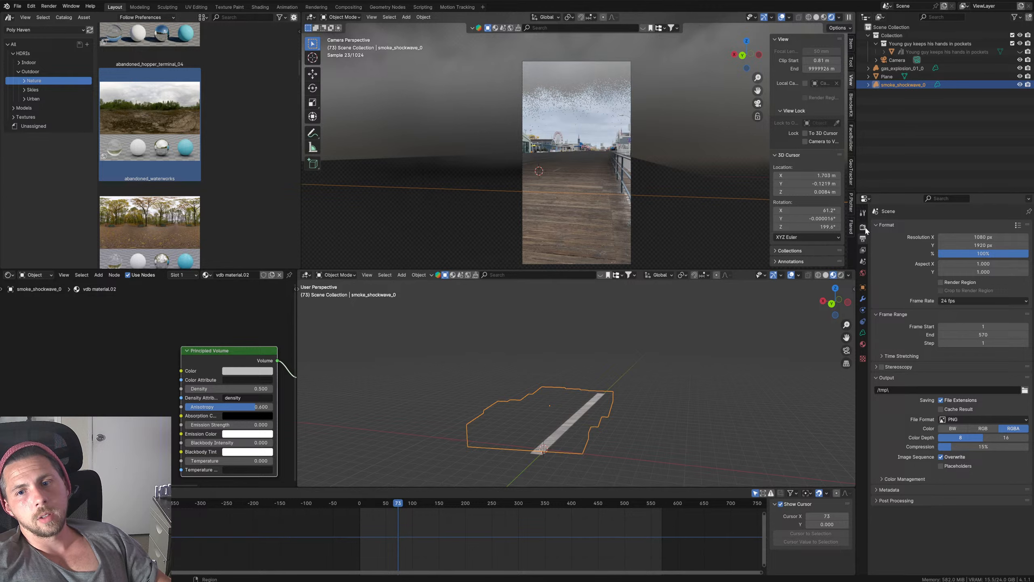
click(865, 227)
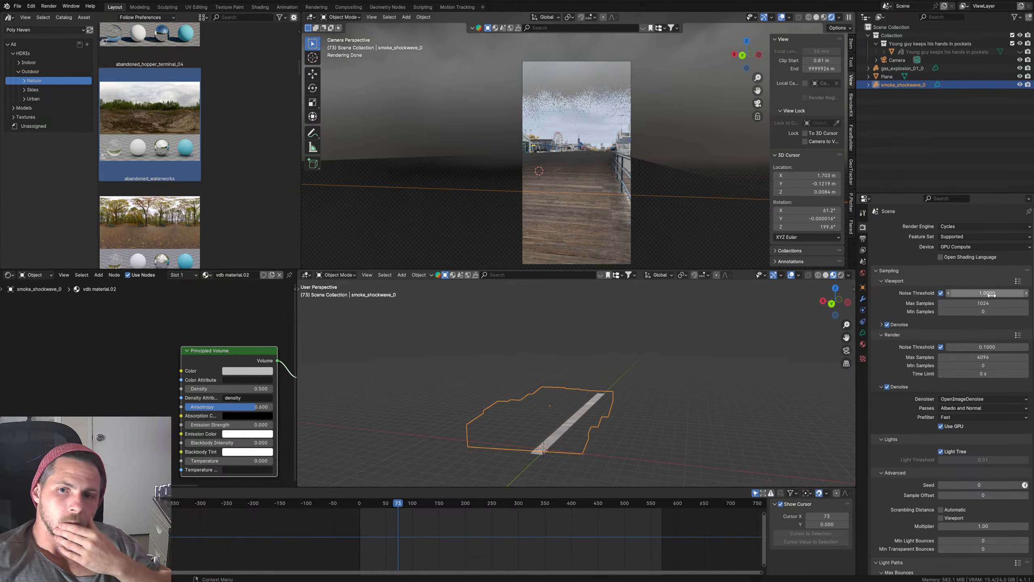
click(862, 240)
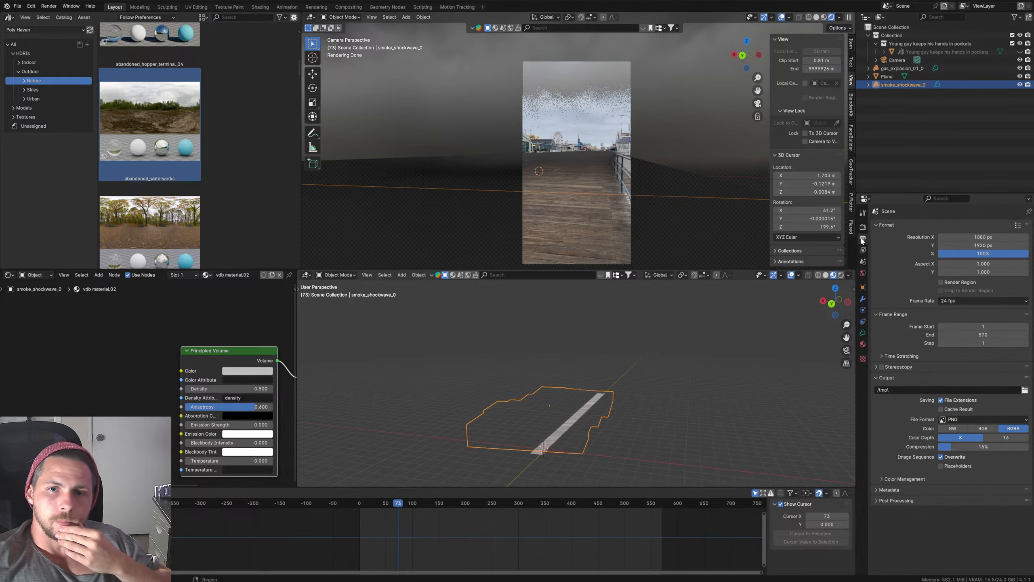
click(863, 227)
scroll(936, 469, down, 8)
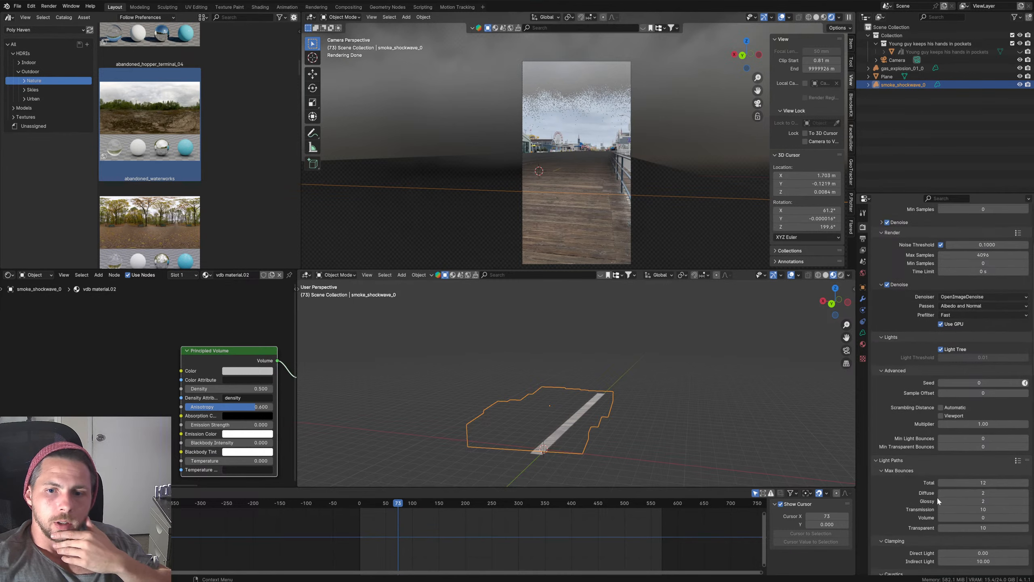
click(1002, 398)
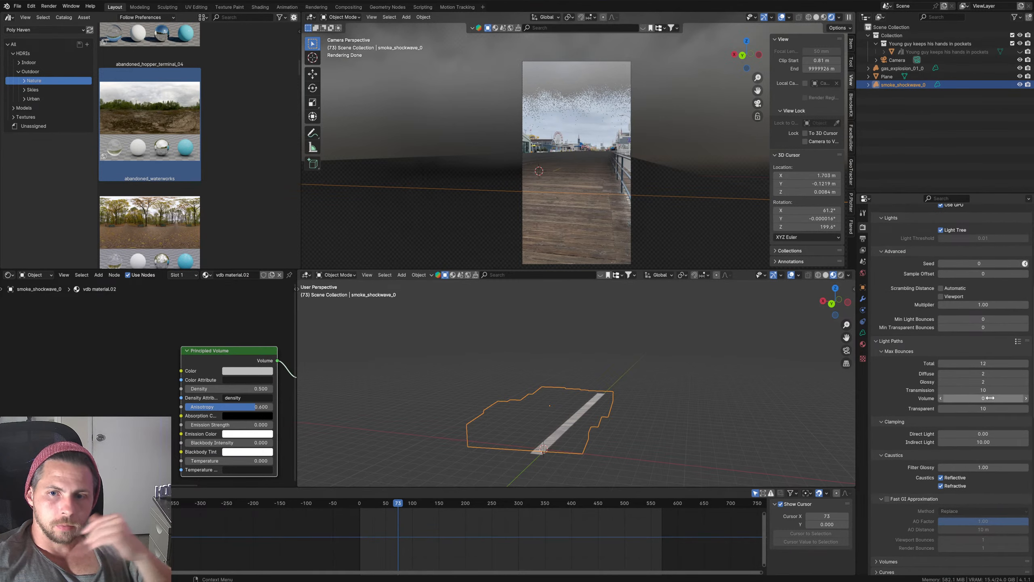
text(2)
key(Return)
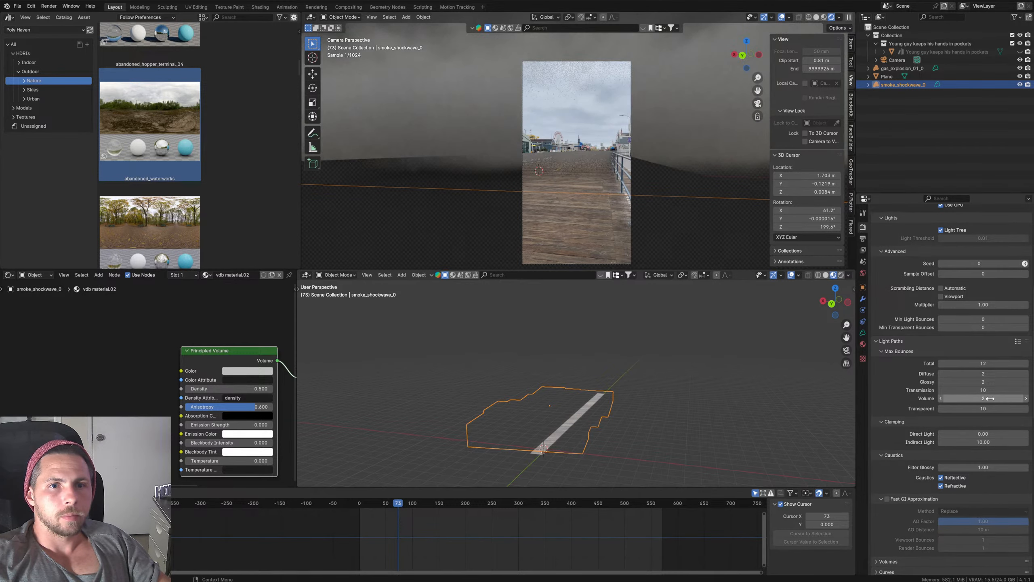
Step: Scrub between about frames 22 and 68 to examine the gas explosion and smoke shockwave, finishing with the shockwave selected
click(371, 505)
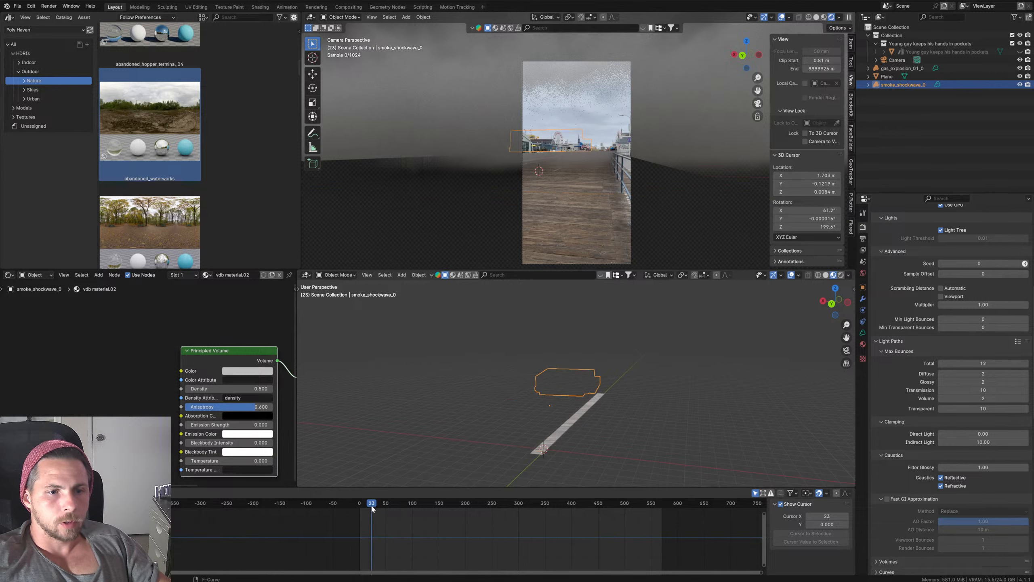
mouse_move(376, 506)
mouse_down()
mouse_move(385, 509)
mouse_move(357, 506)
mouse_move(386, 514)
mouse_up()
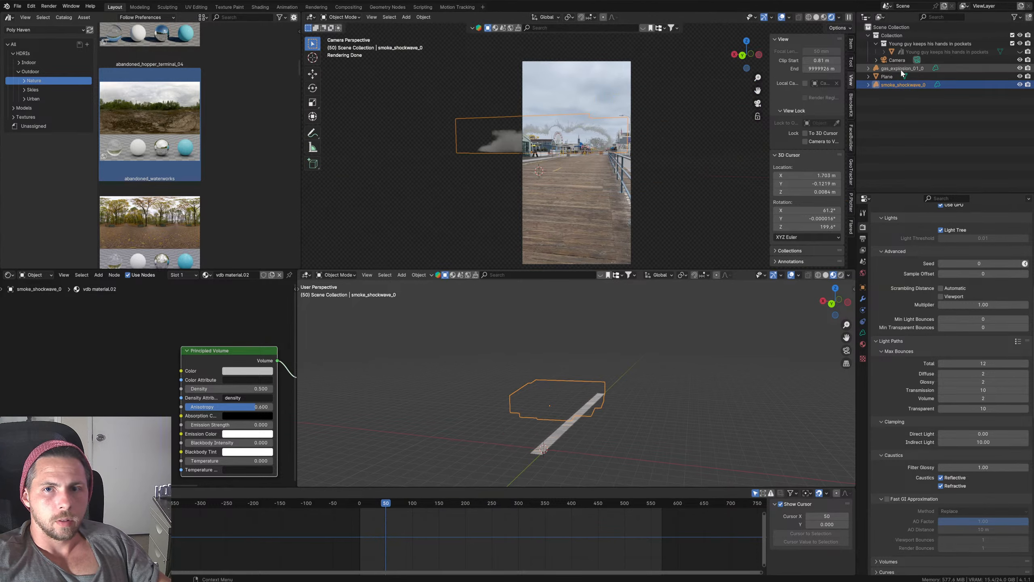
click(900, 68)
click(370, 504)
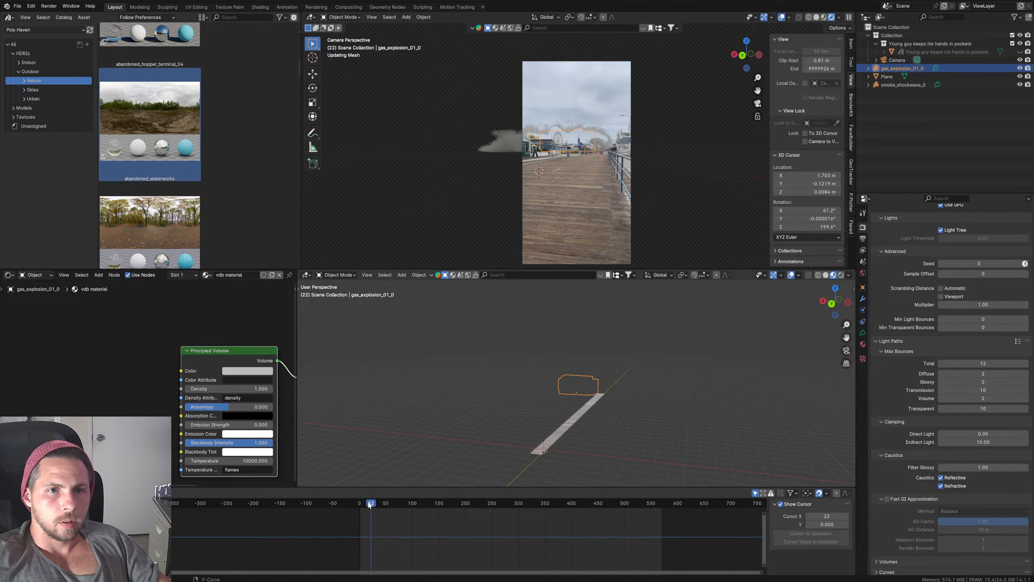
drag(369, 505, 394, 507)
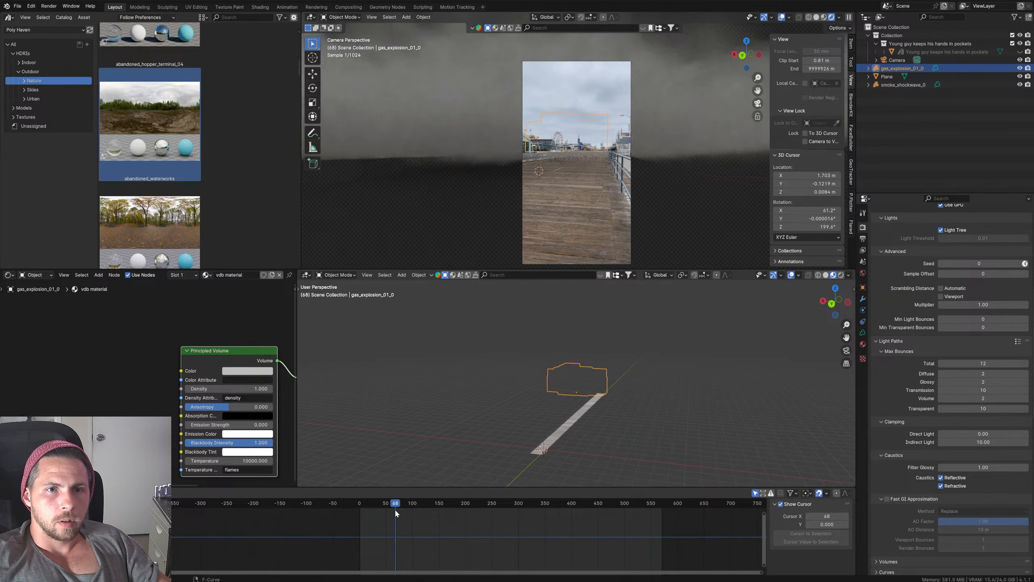
click(713, 237)
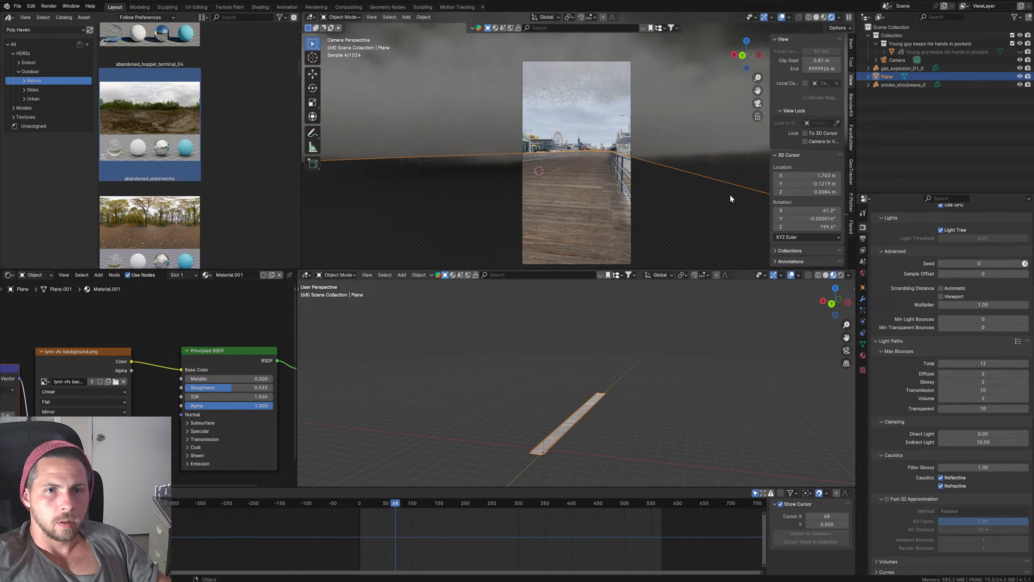
click(749, 175)
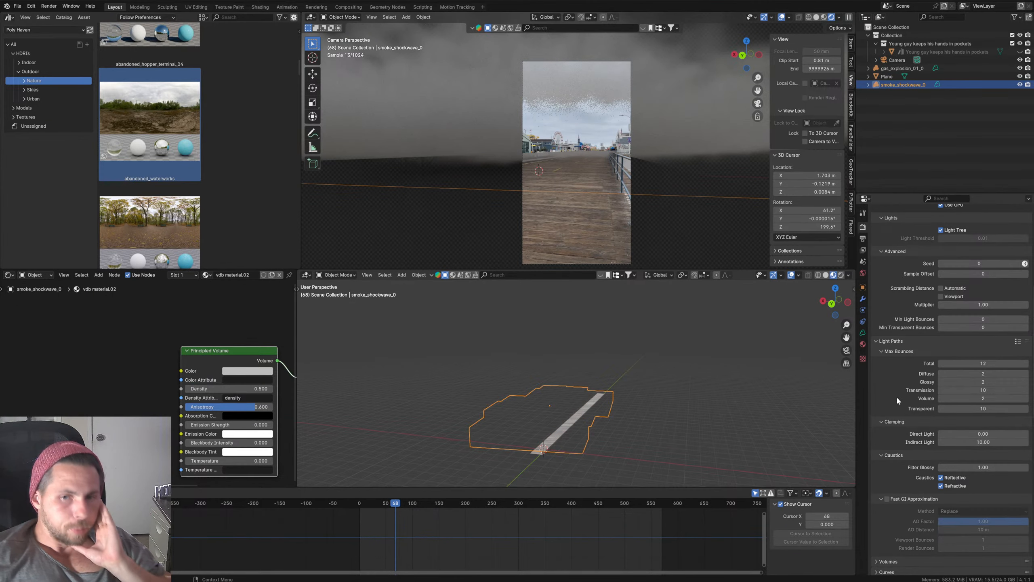
Step: Review the scene's Cycles sampling settings and its output format, frame range and file settings
click(864, 247)
click(864, 239)
click(864, 228)
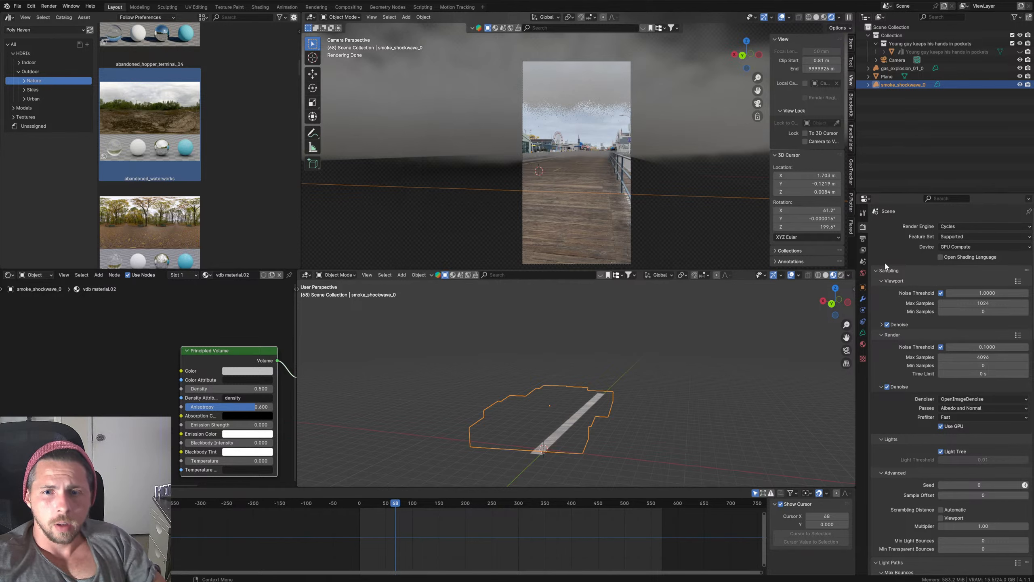
click(863, 240)
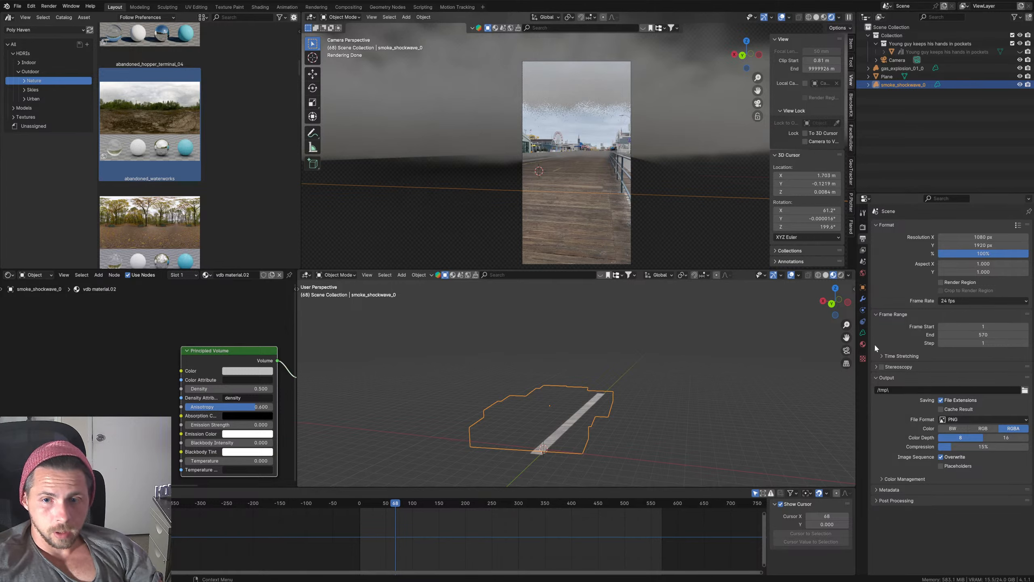
Step: Switch the scene's output frame rate to 23.98 fps, then return it to 24 fps
click(957, 300)
click(959, 310)
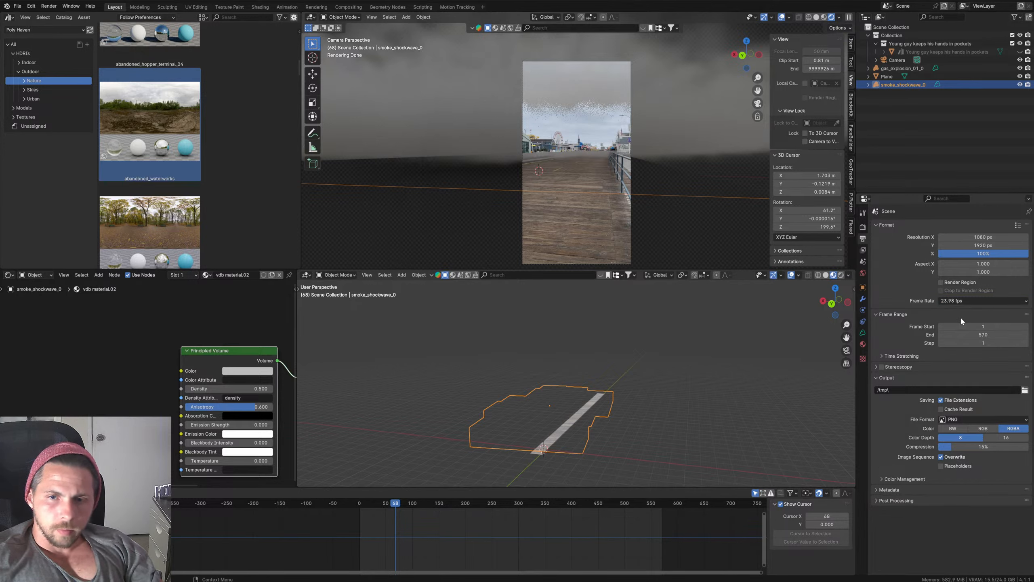
click(957, 300)
click(957, 314)
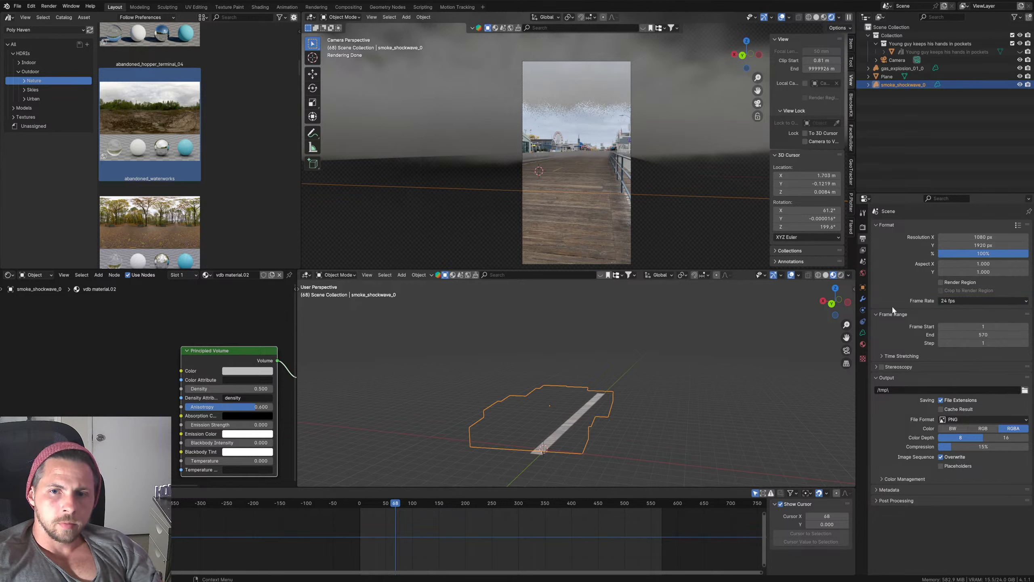
Step: Review the view layer's render passes, from the data and light passes down to Cryptomatte and light groups
click(864, 250)
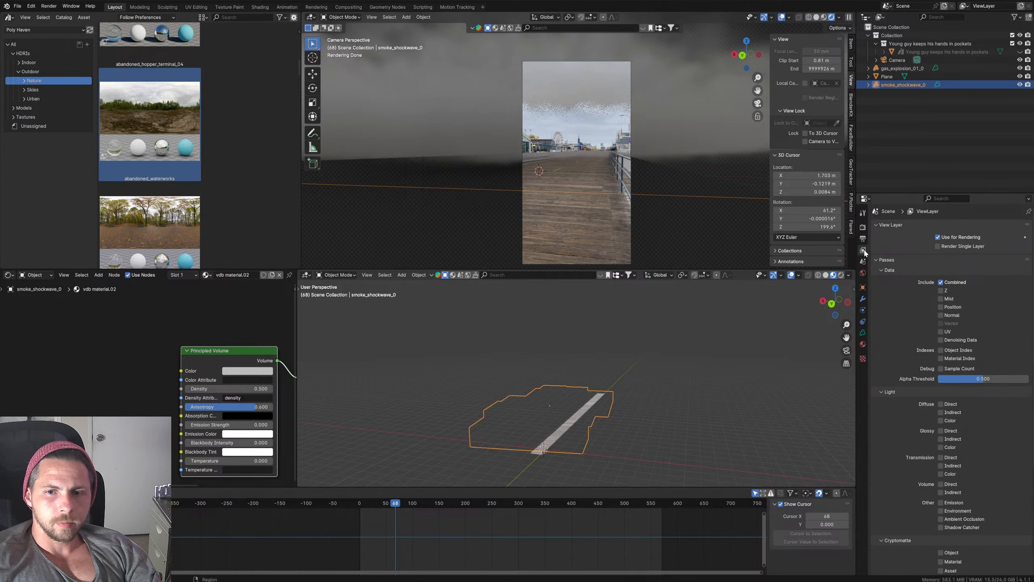
scroll(931, 485, down, 9)
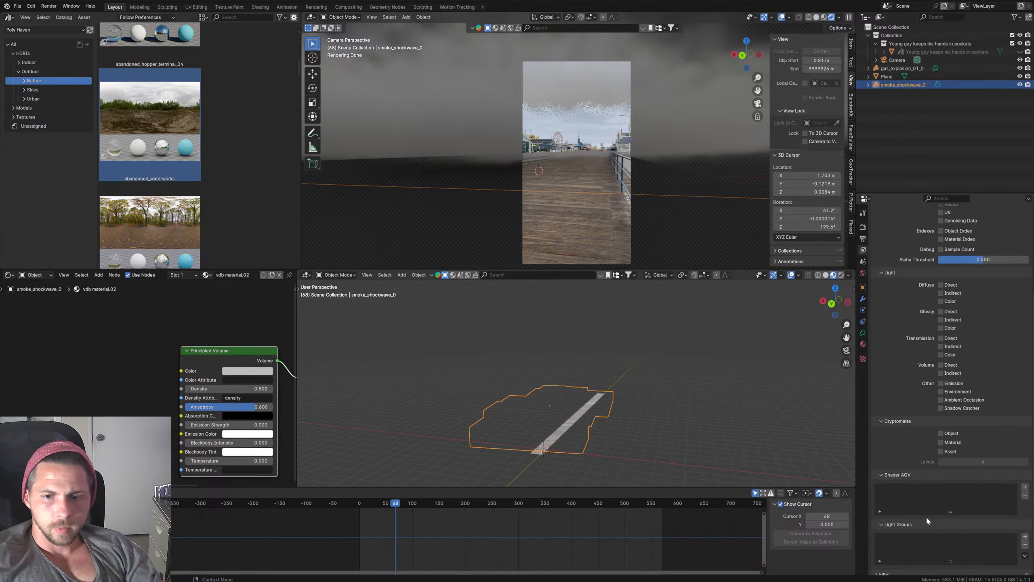
scroll(923, 510, up, 9)
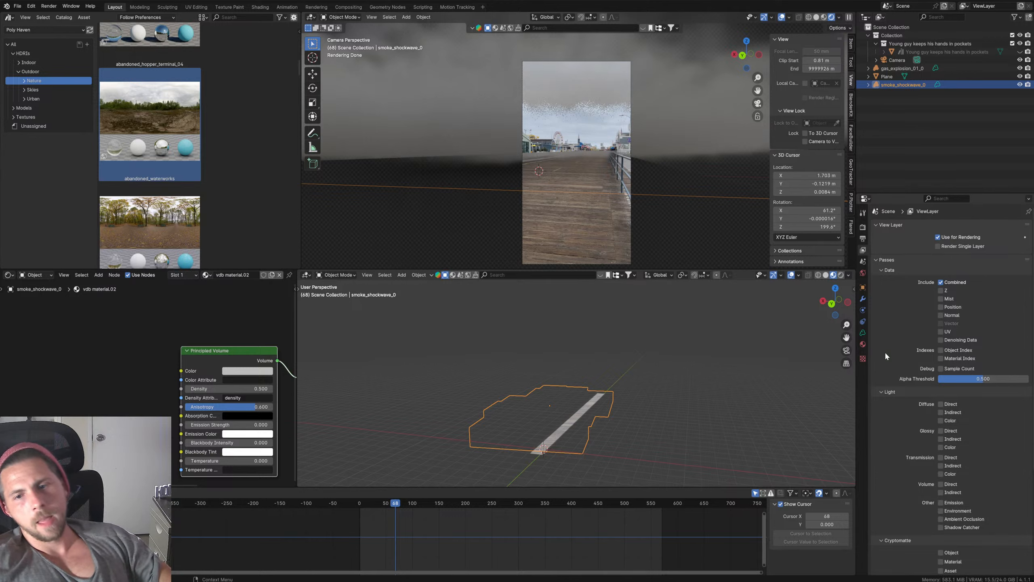
Step: Toggle the Cycles film's Transparent option off and back on to compare the background in the camera view
click(863, 226)
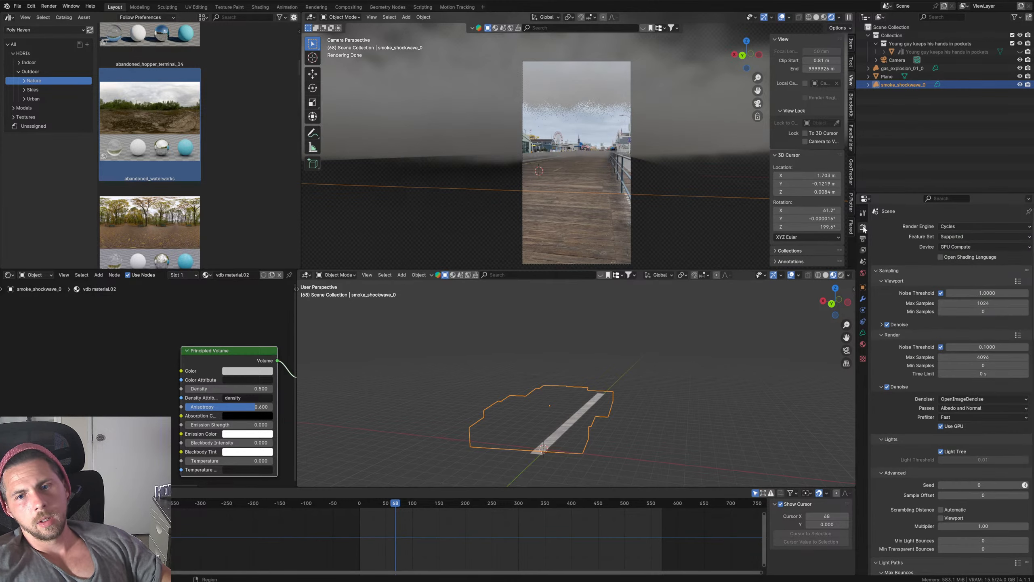
scroll(901, 465, down, 4)
scroll(912, 446, down, 15)
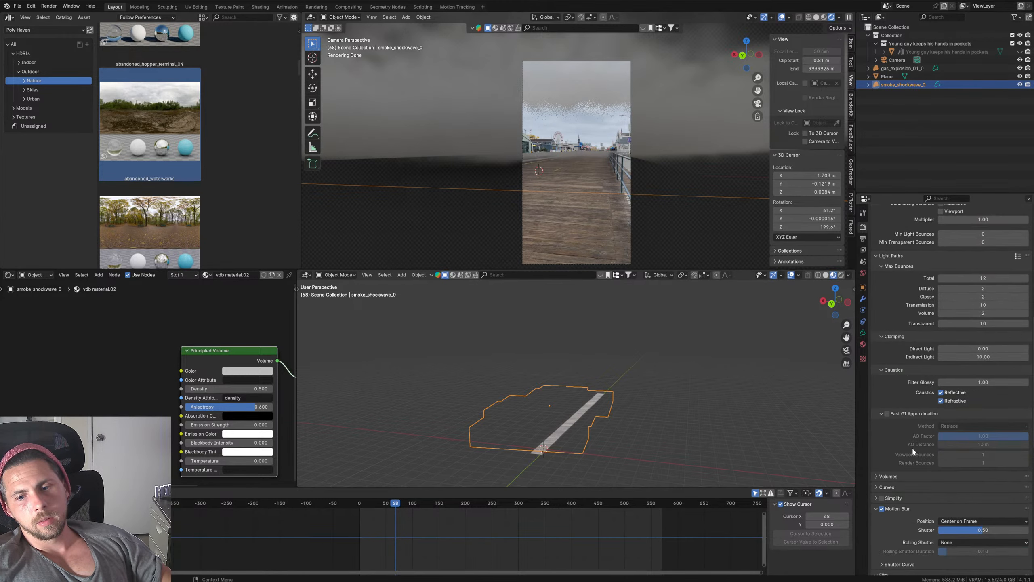
scroll(912, 452, down, 3)
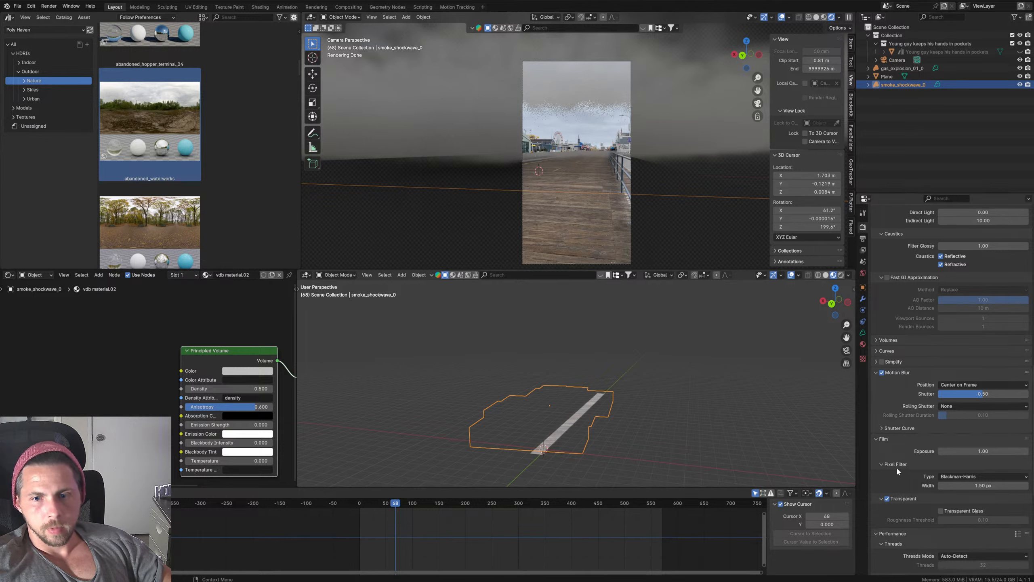
click(888, 497)
click(888, 498)
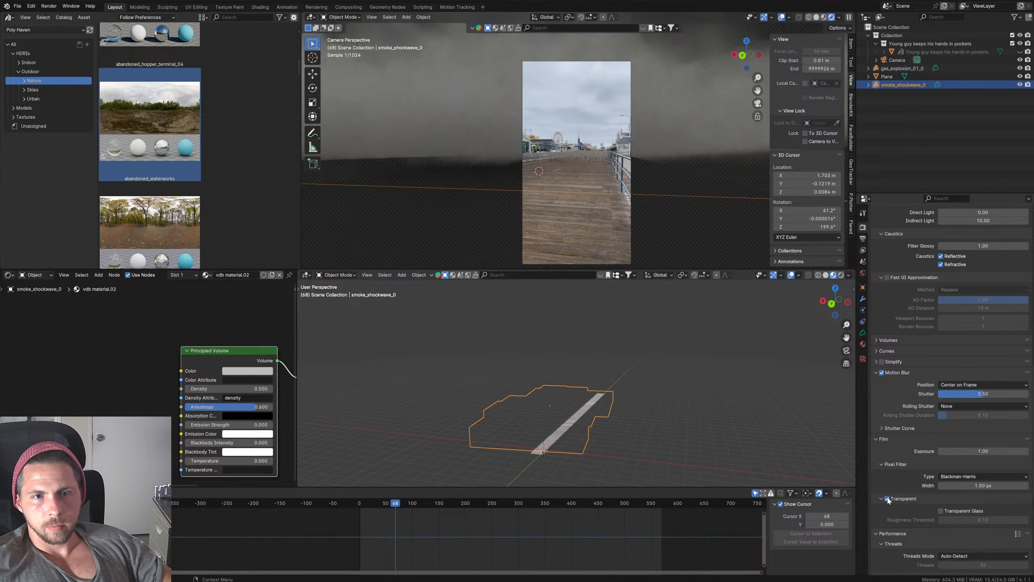
scroll(880, 431, up, 6)
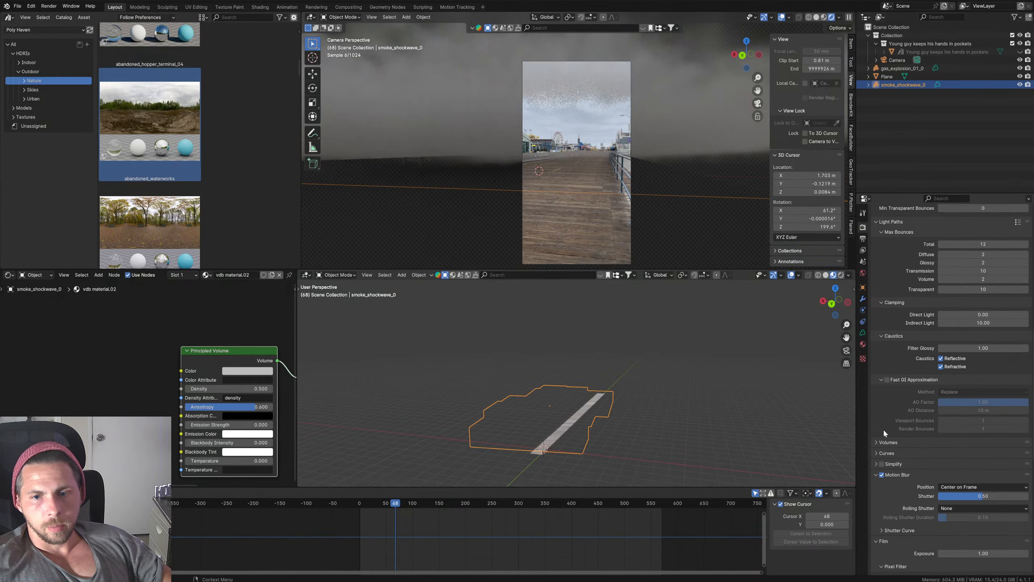
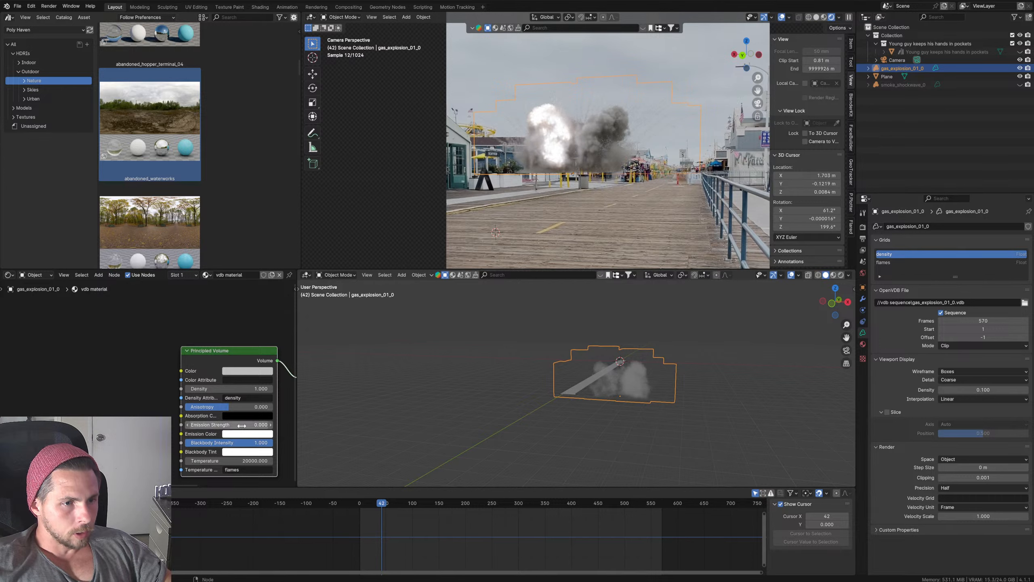
Step: Set the Anisotropy of the gas explosion's Principled Volume to 0.6
mouse_move(236, 426)
mouse_down()
mouse_move(261, 425)
mouse_move(235, 425)
mouse_up()
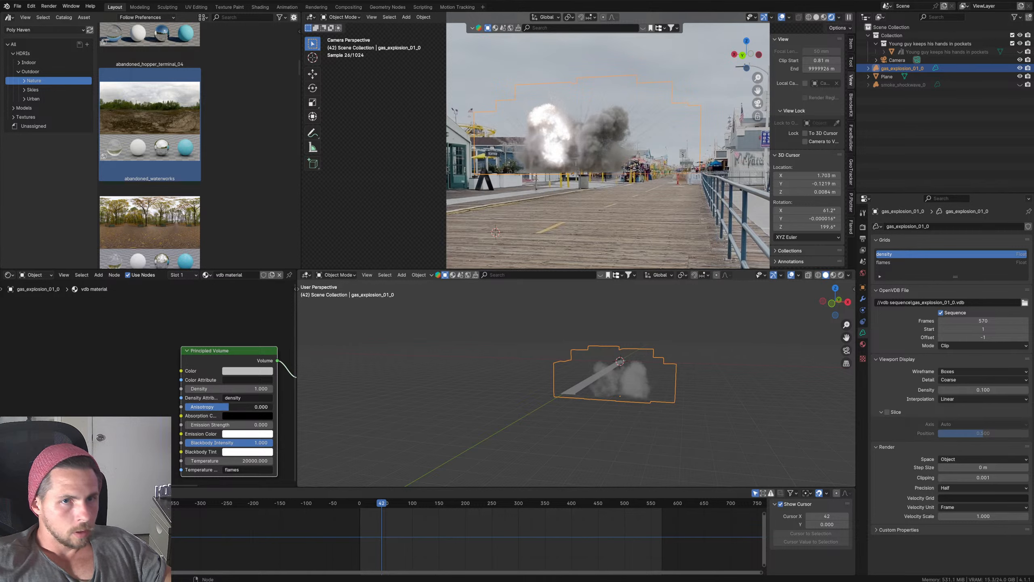
click(238, 407)
text(.6)
key(Return)
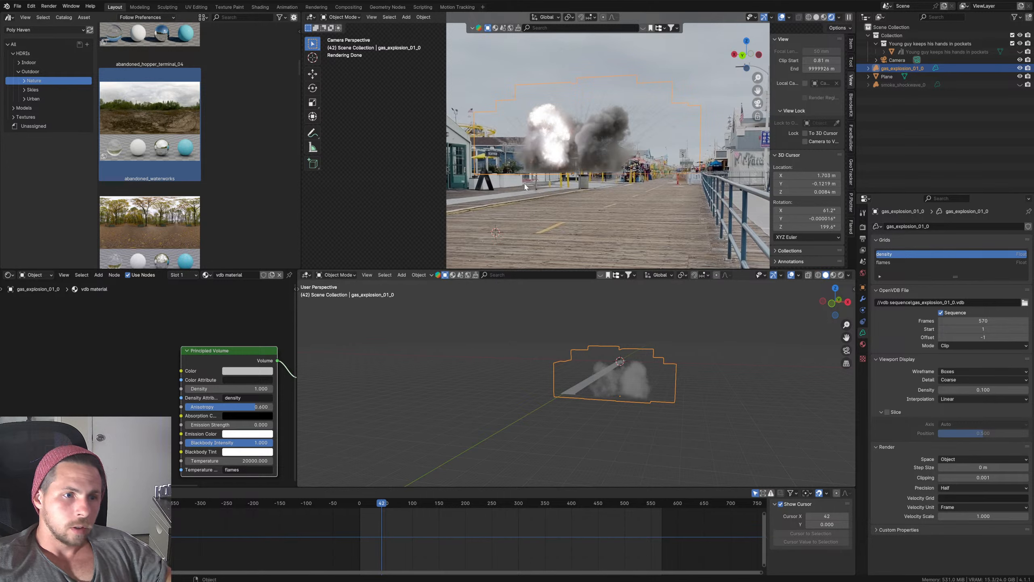
Step: Keep the gas explosion's absorption colour black, and make its emission colour orange and its blackbody tint light orange
click(230, 416)
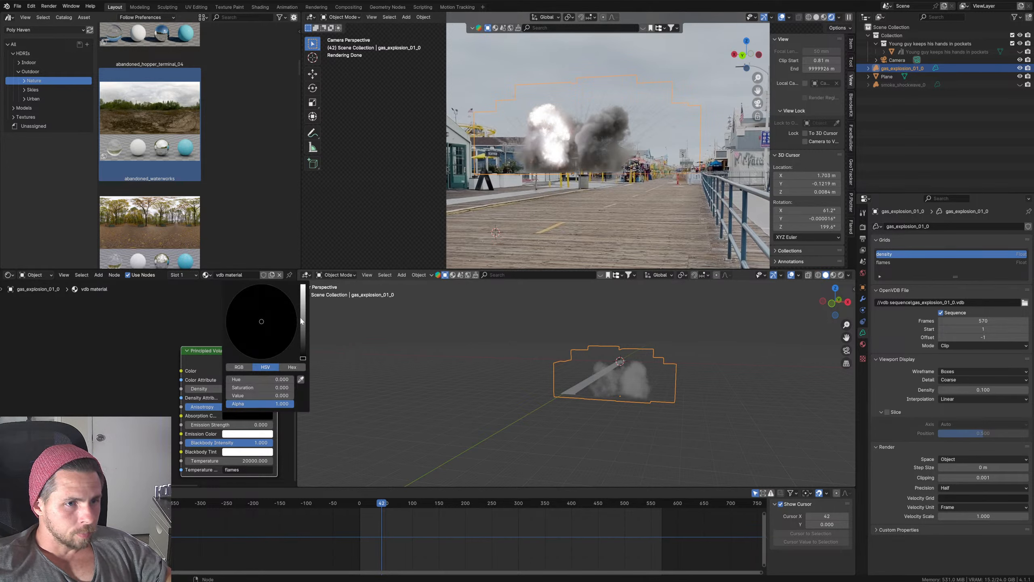
drag(303, 335, 303, 359)
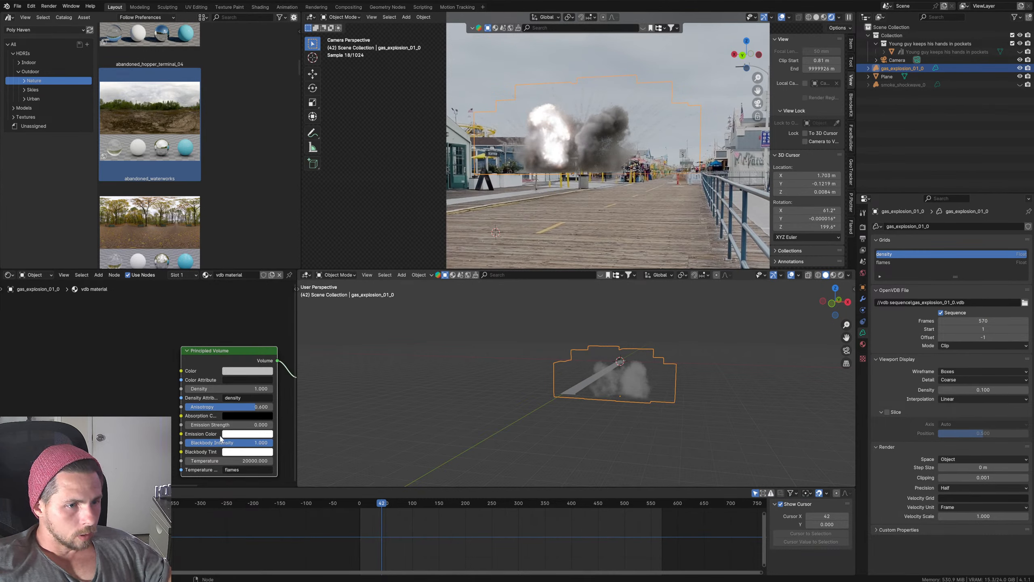
click(231, 434)
mouse_move(244, 367)
mouse_down()
mouse_move(266, 375)
mouse_move(249, 368)
mouse_up()
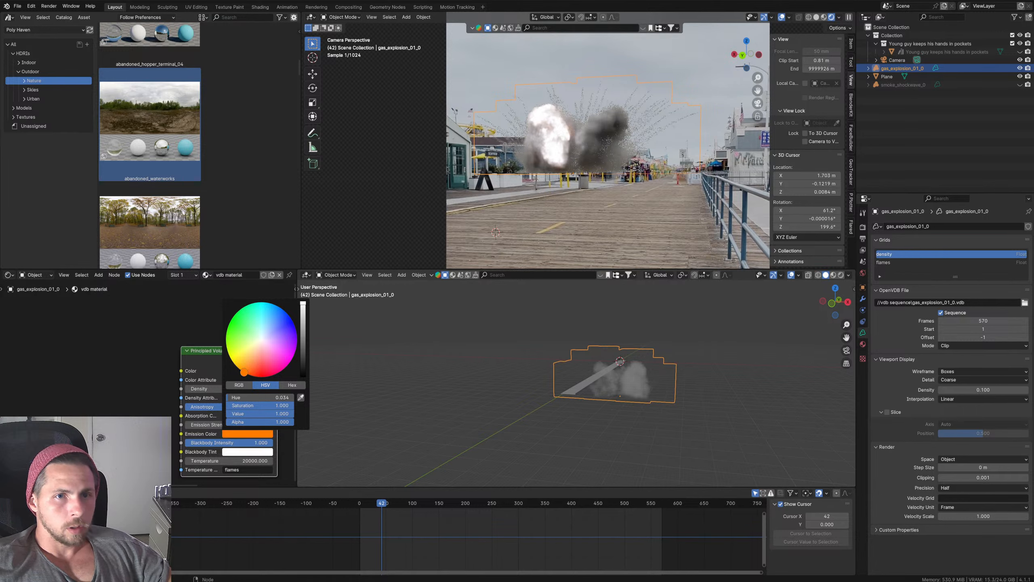
click(245, 452)
mouse_move(260, 364)
mouse_down()
mouse_move(246, 392)
mouse_move(249, 374)
mouse_move(253, 388)
mouse_move(279, 380)
mouse_move(255, 375)
mouse_up()
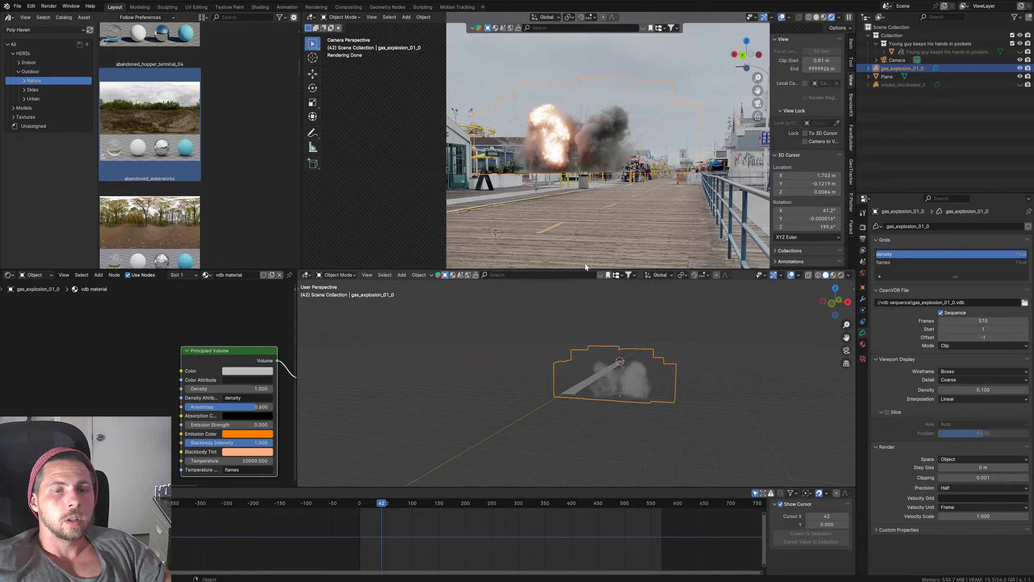
Step: Unhide the smoke shockwave in the viewport and play both volumes together from about frame 11 to 48
mouse_move(377, 502)
mouse_down()
mouse_move(367, 505)
mouse_move(394, 507)
mouse_up()
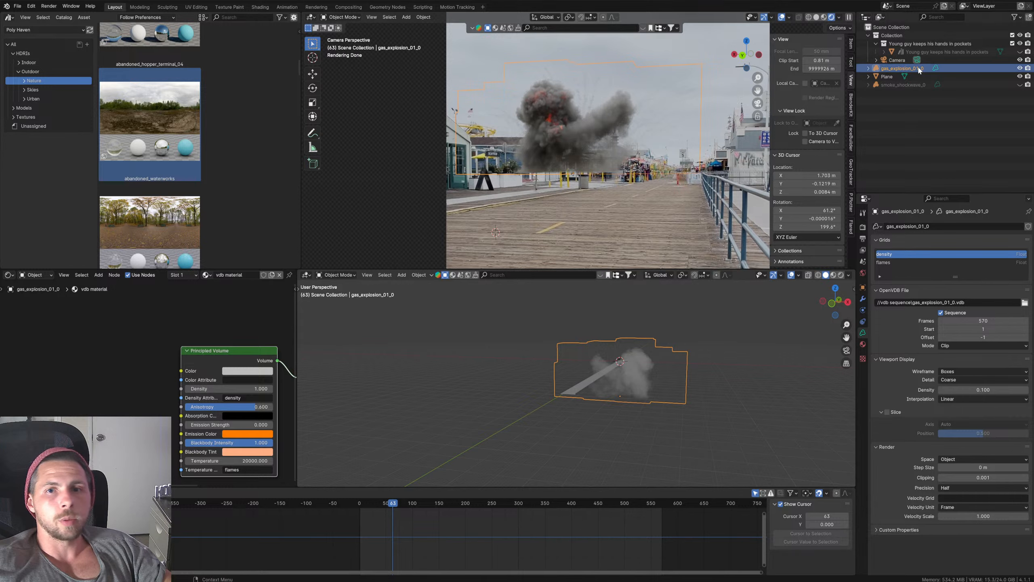
click(1021, 85)
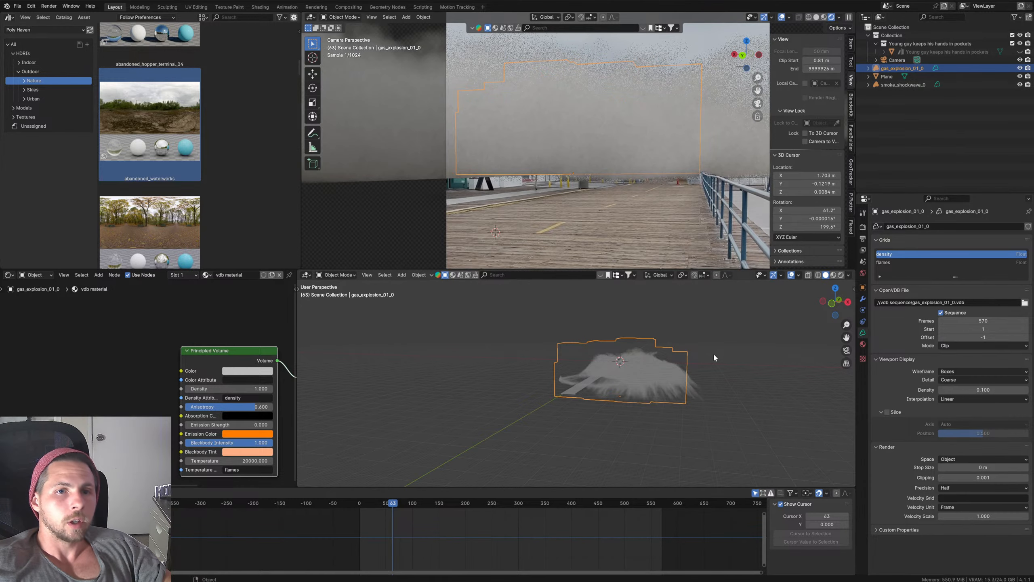
drag(392, 505, 364, 510)
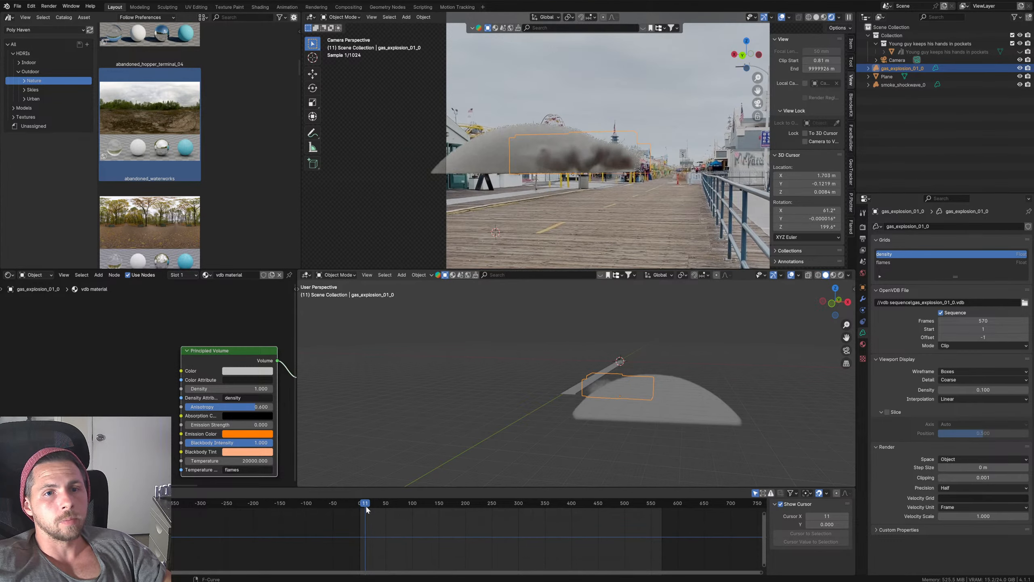
key(space)
key(space)
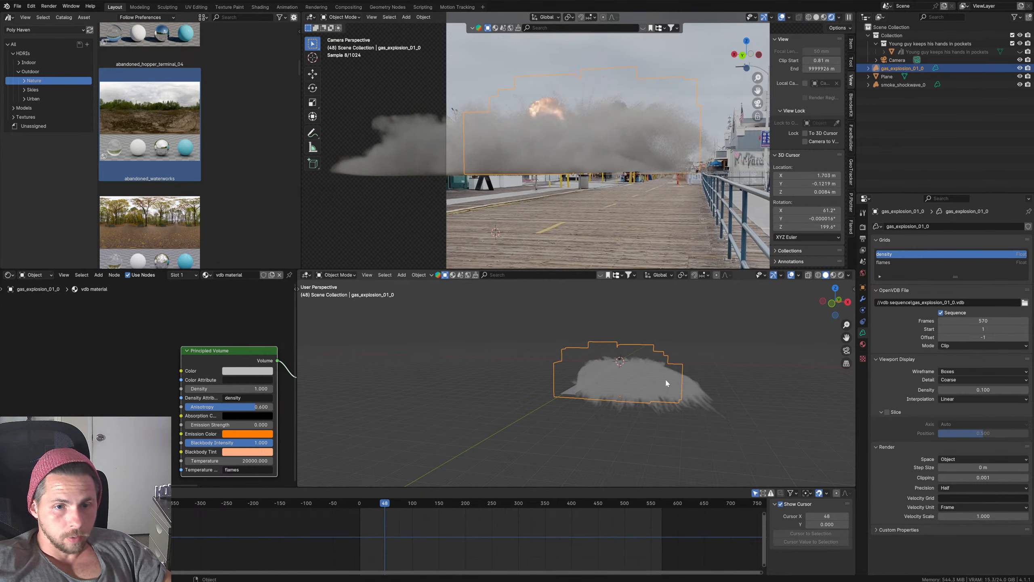
Step: Select the smoke shockwave and set its Principled Volume density to 0.1
click(685, 386)
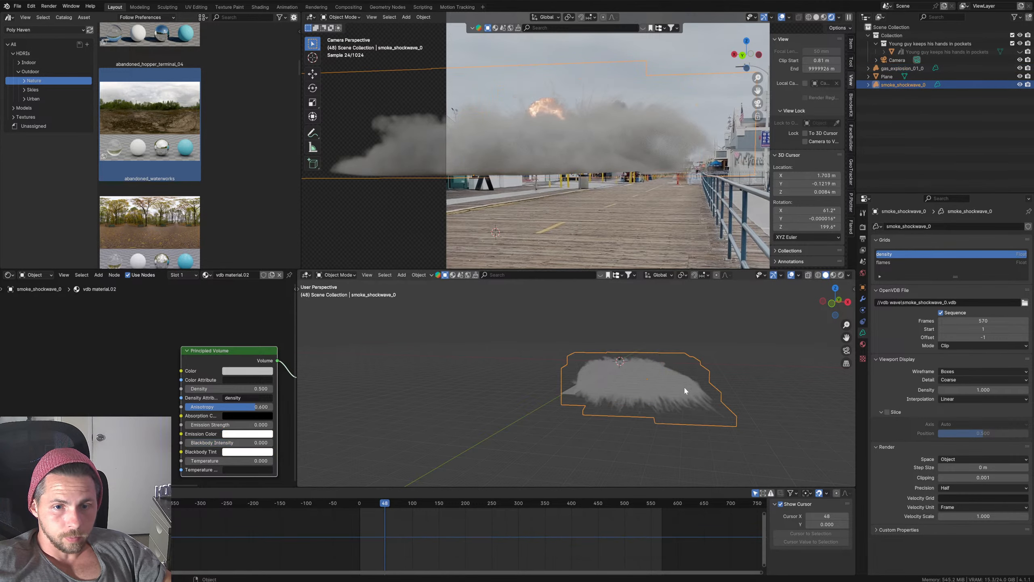
double_click(228, 389)
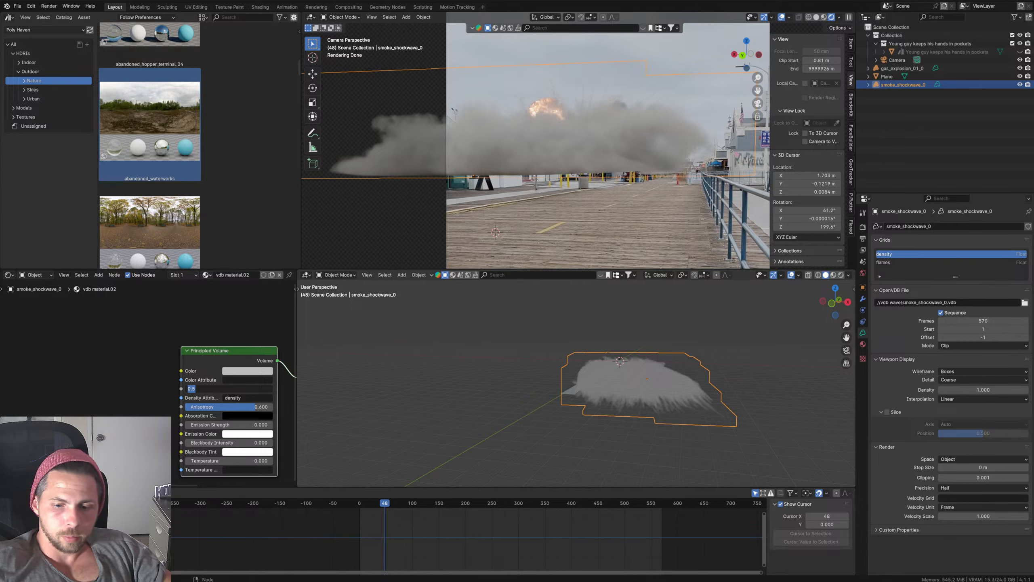
text(.1)
key(Return)
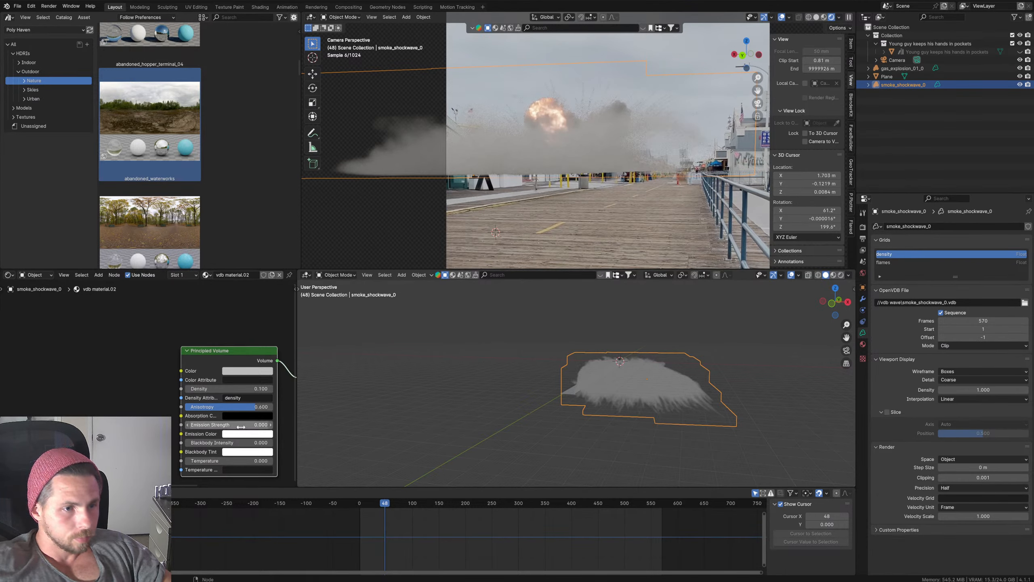
Step: Lower the smoke shockwave's volume density to 0.01 and play the animation to about frame 64
double_click(251, 390)
text(.)
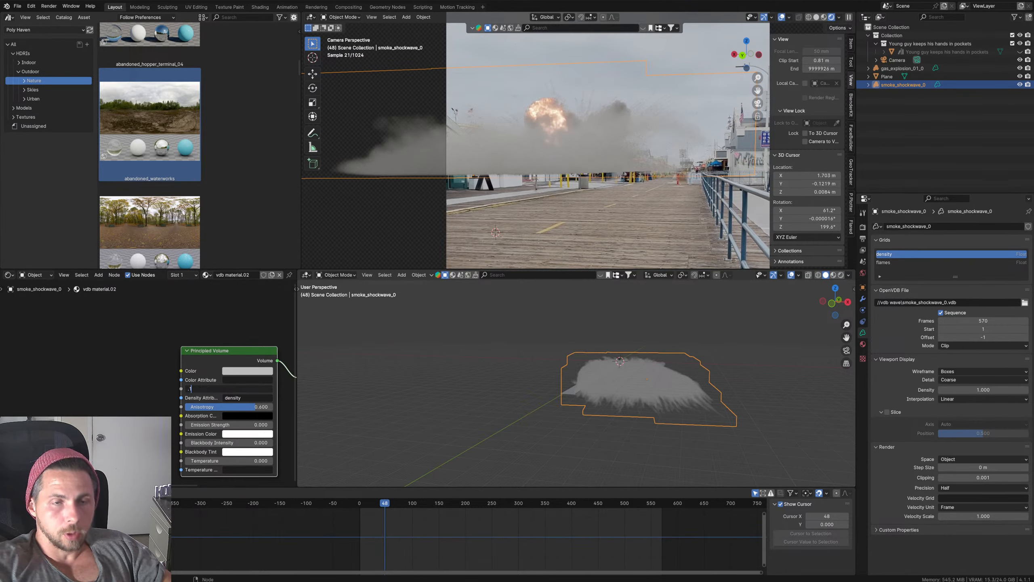
text(0)
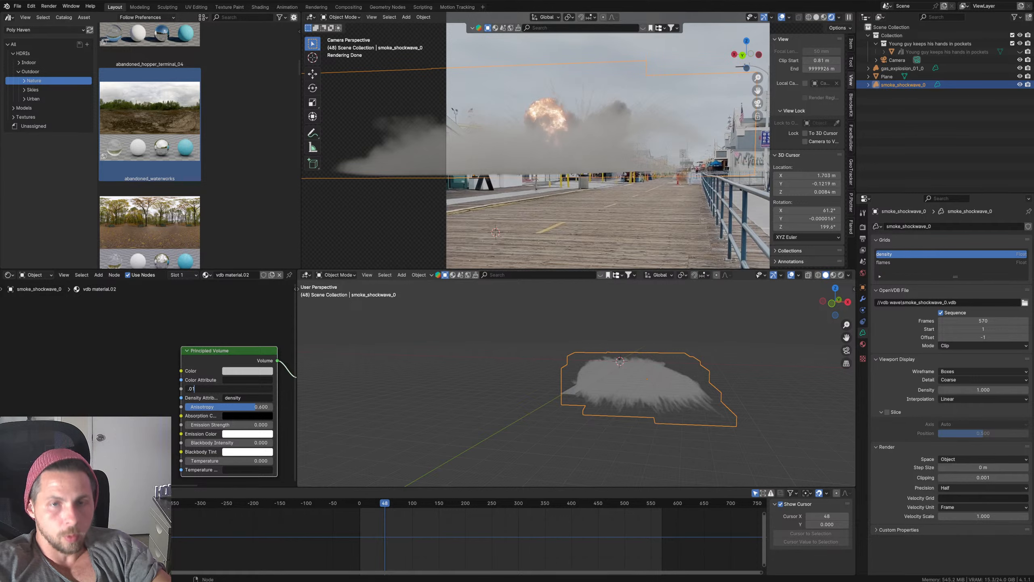
text(1)
key(Return)
key(space)
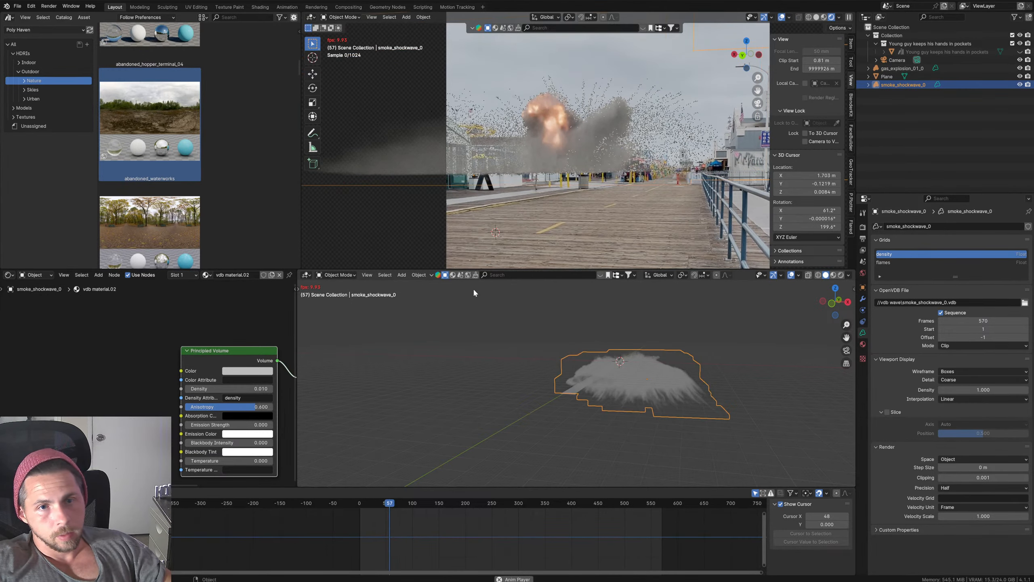
key(space)
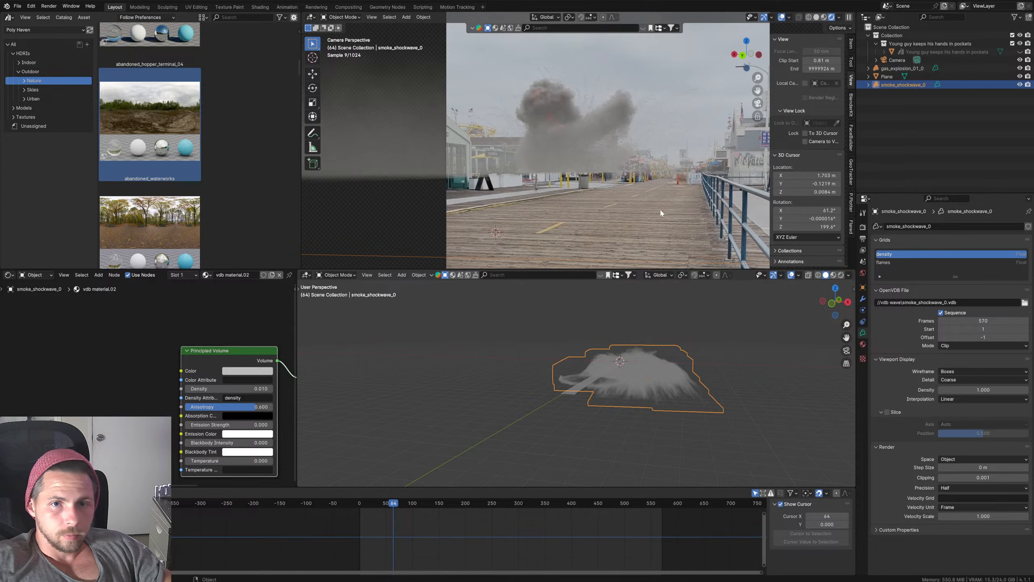
Step: Set the smoke shockwave's volume density to 0.05 and scrub between about frames 22 and 79 to check it
click(249, 388)
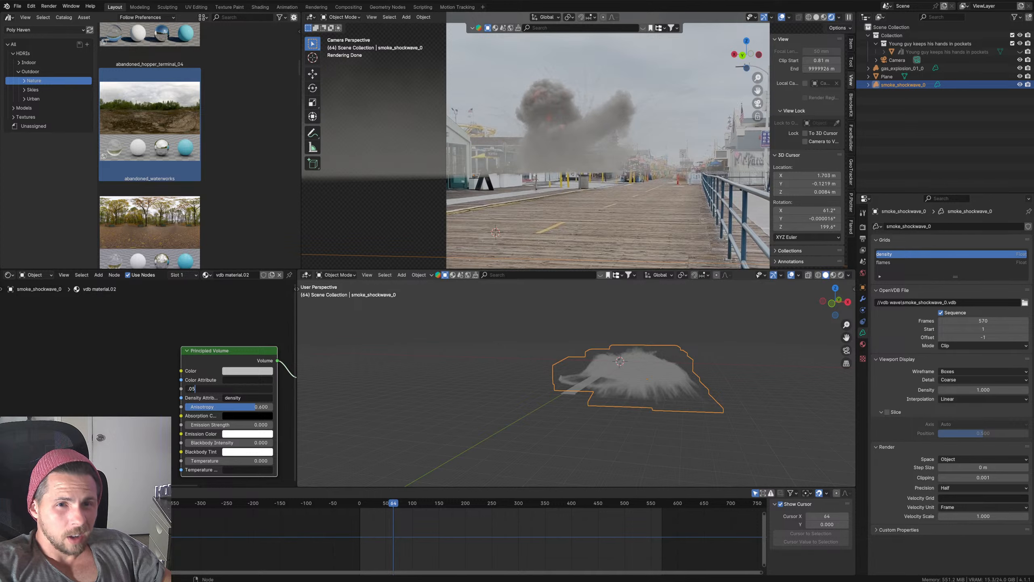
key(Return)
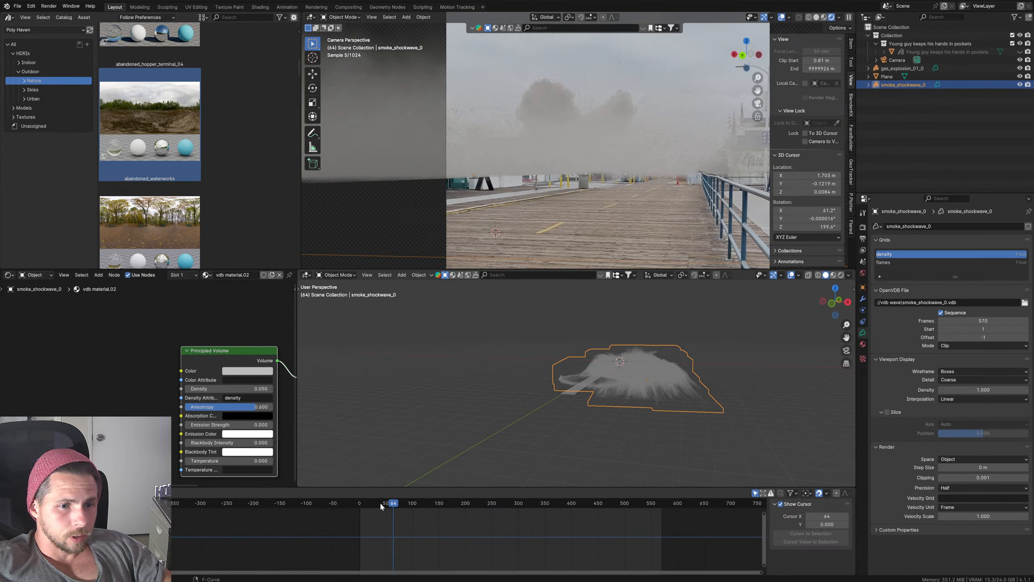
drag(381, 505, 402, 522)
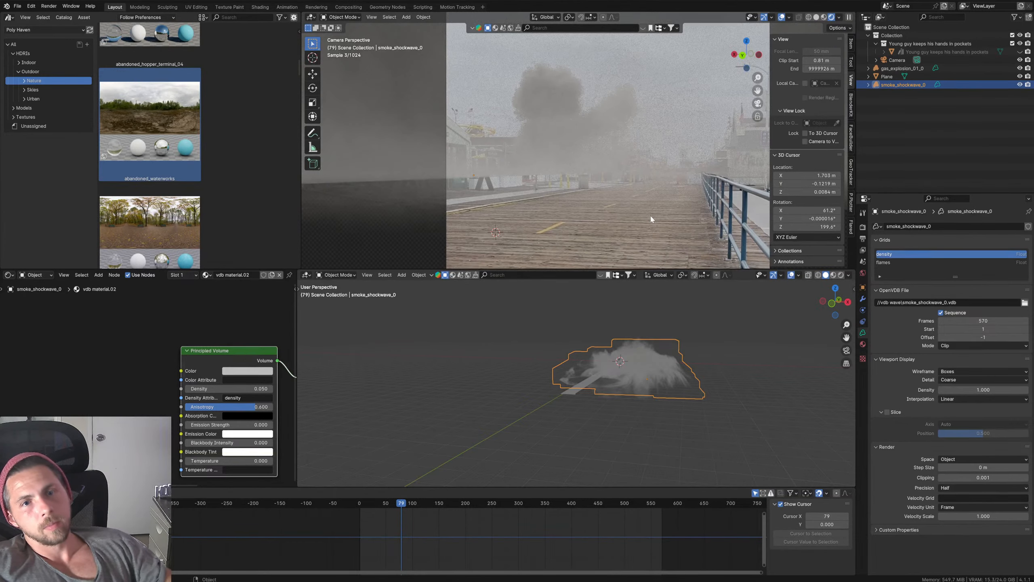
click(384, 504)
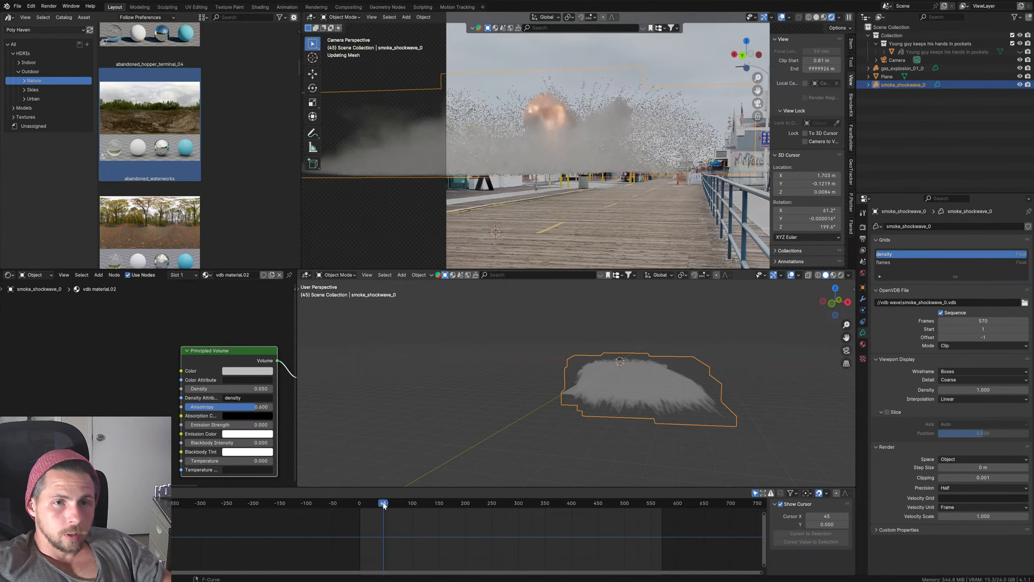
drag(384, 505, 380, 505)
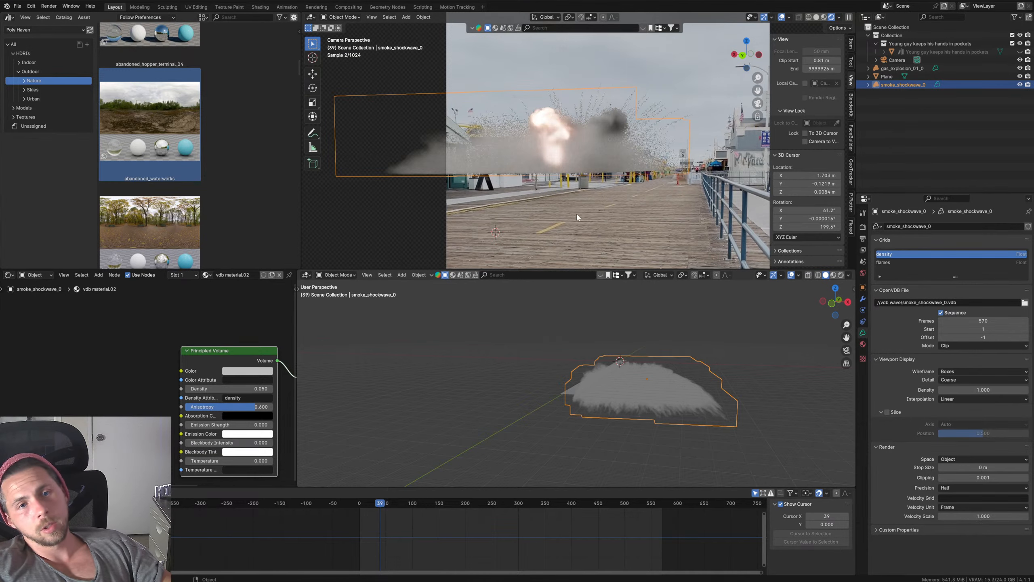
scroll(548, 150, up, 1)
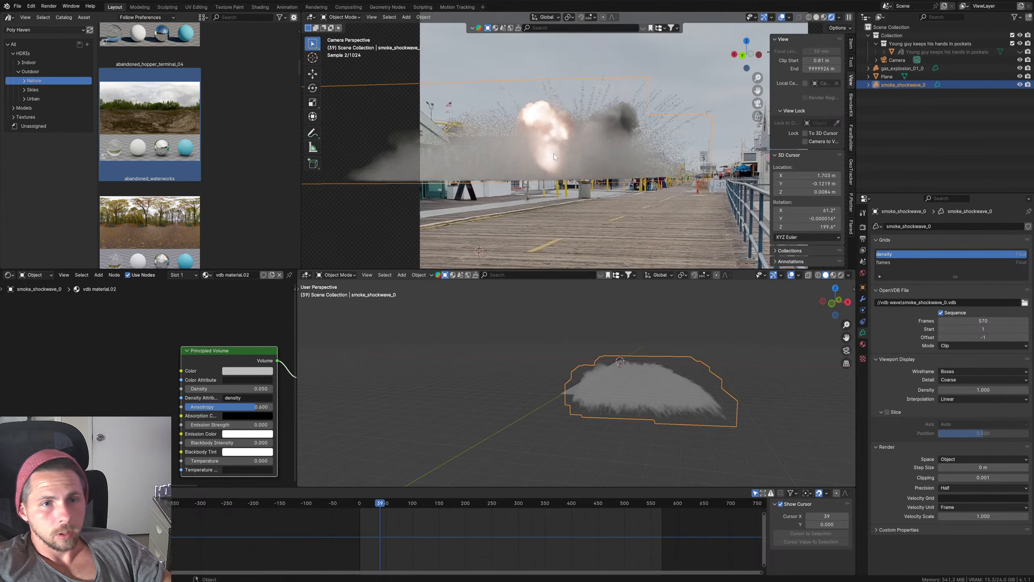
mouse_move(391, 505)
mouse_down()
mouse_move(422, 504)
mouse_move(371, 503)
mouse_up()
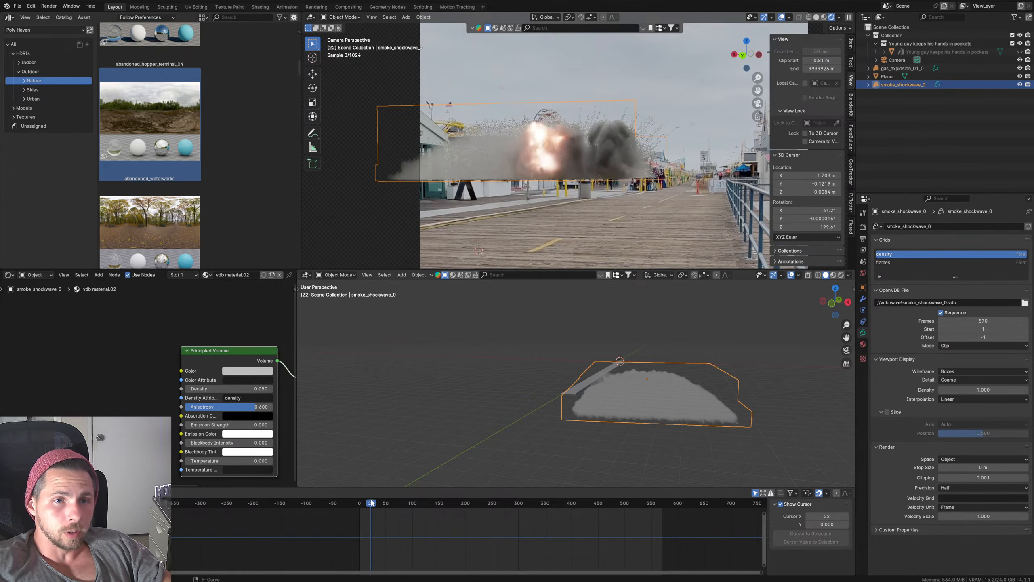
Step: Hide both volumes to inspect the bare boardwalk plate up close, and toggle the gas explosion back on for comparison
click(1020, 84)
click(1020, 68)
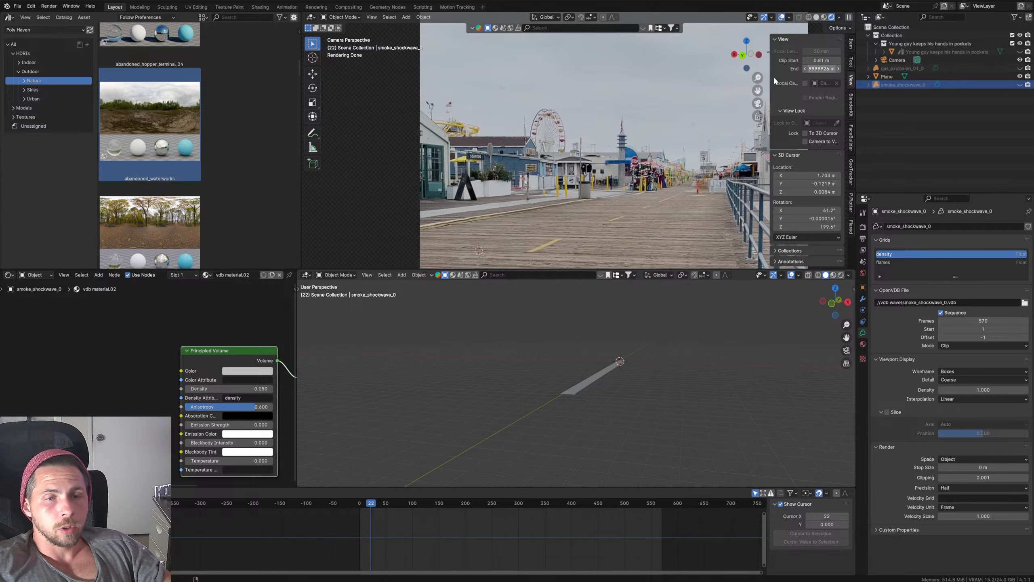
scroll(546, 163, up, 6)
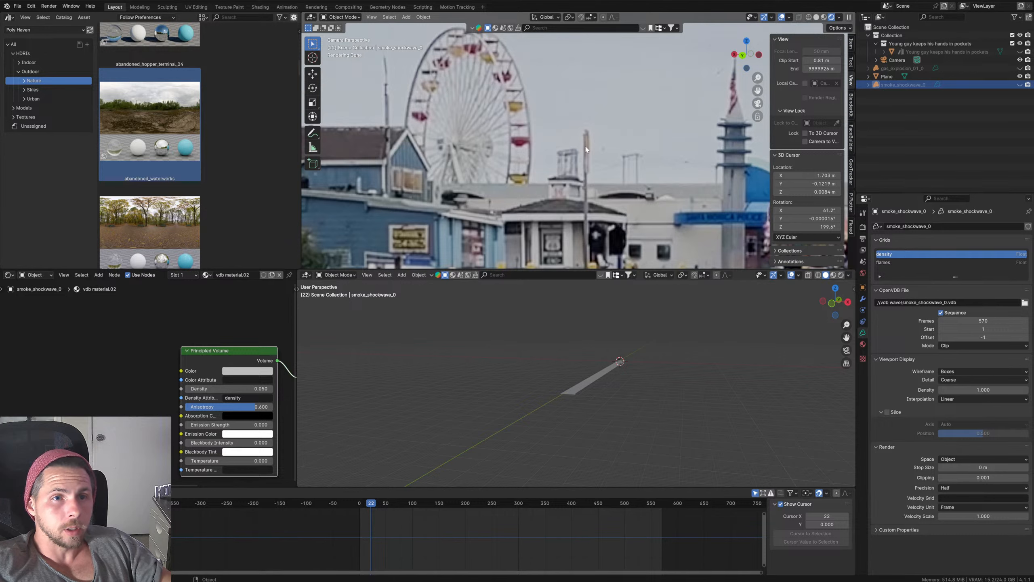
click(1020, 68)
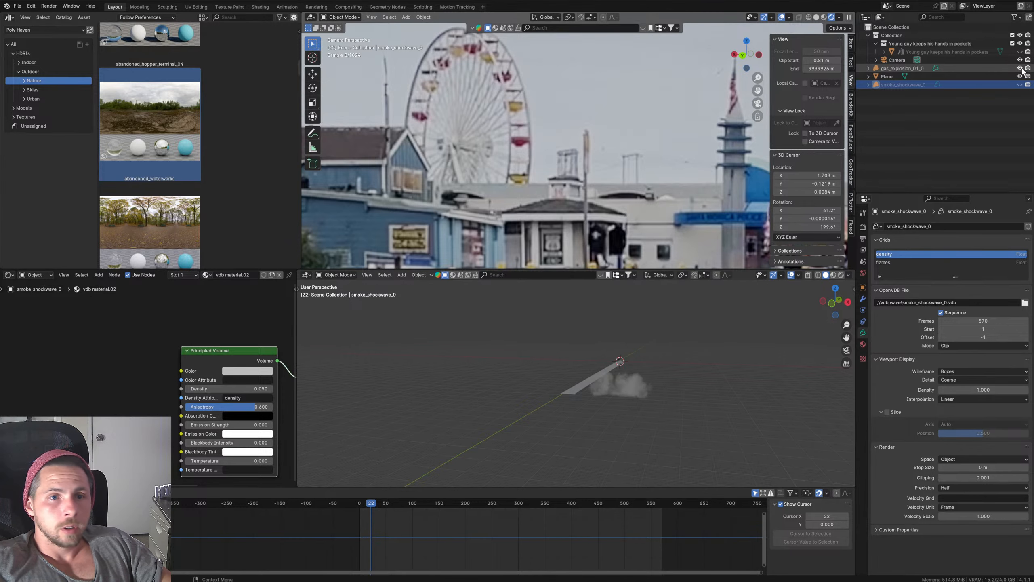
click(1020, 68)
click(1020, 68)
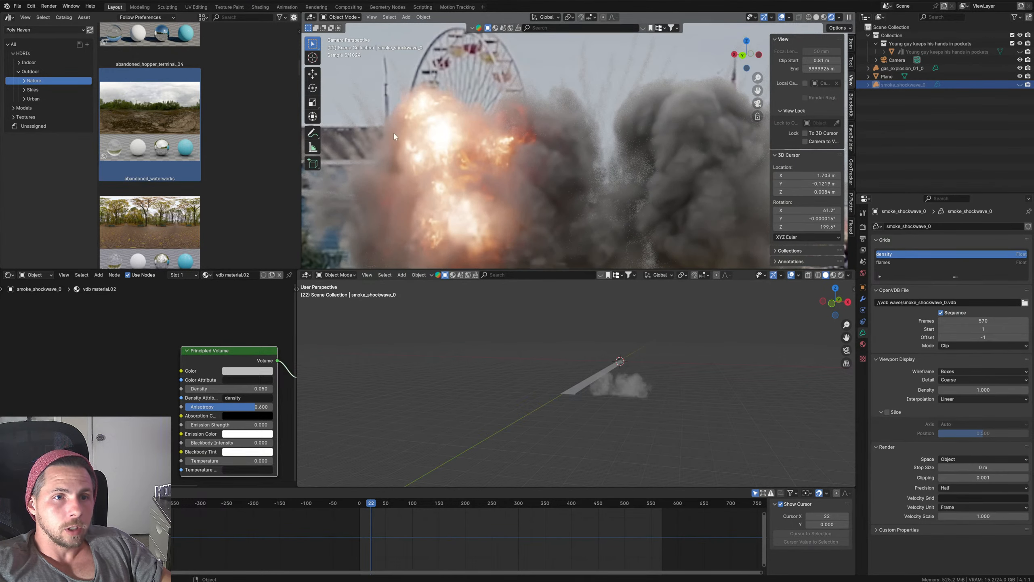
scroll(500, 227, down, 4)
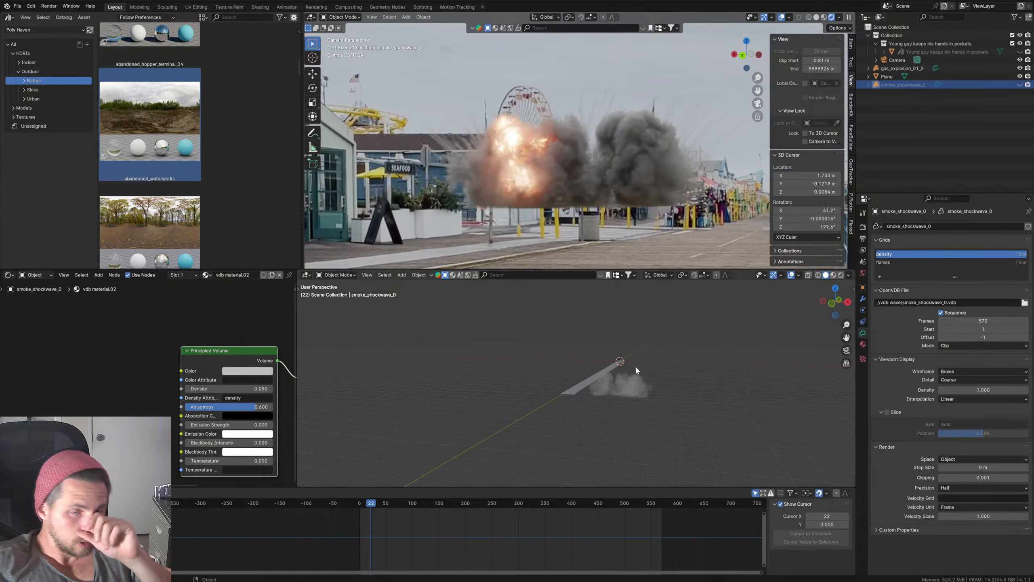
Step: Play the gas explosion alone from the first frame to about frame 92, pausing near frame 64 to check it
key(shift+Left)
key(space)
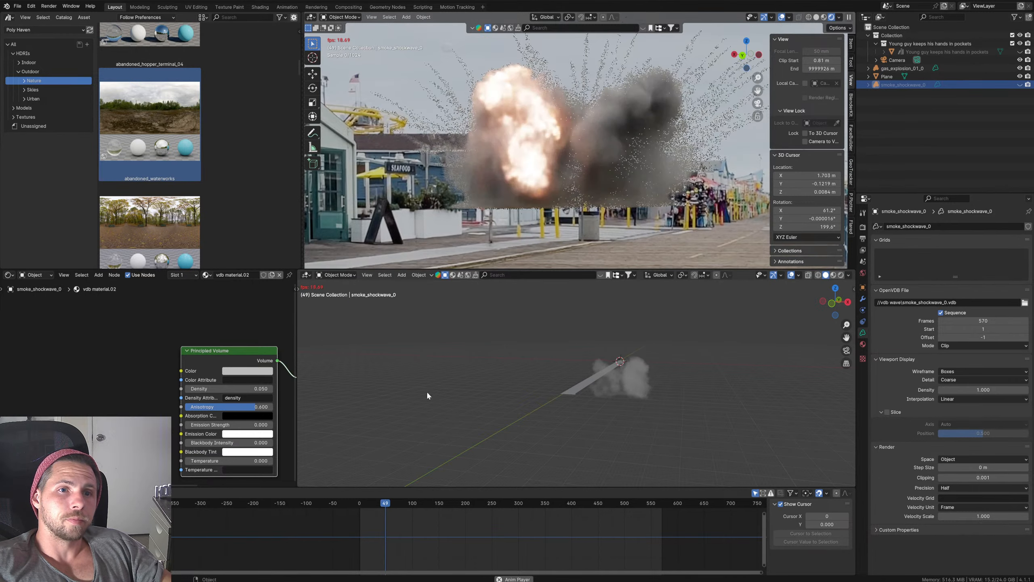
key(space)
scroll(566, 98, down, 4)
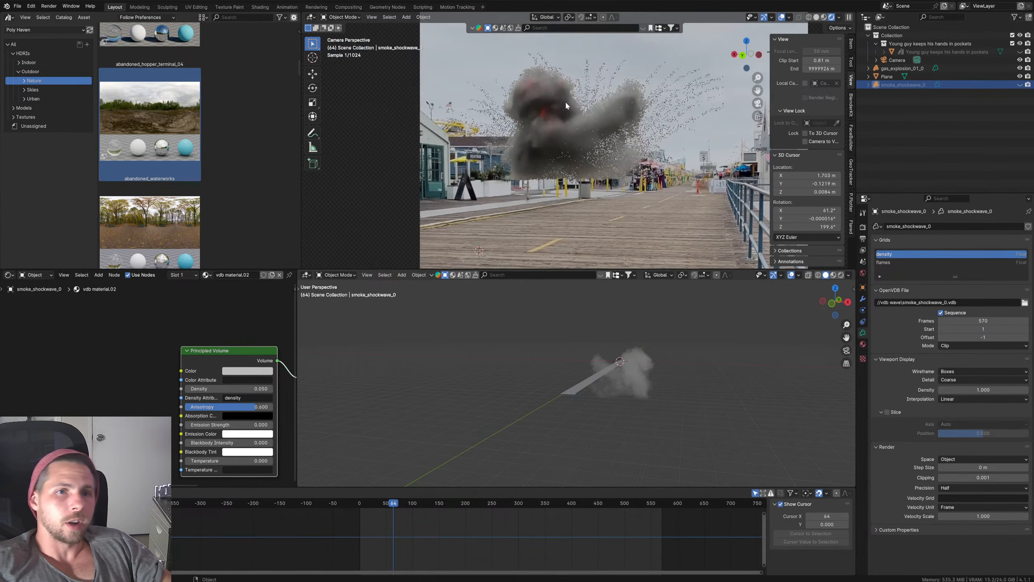
key(space)
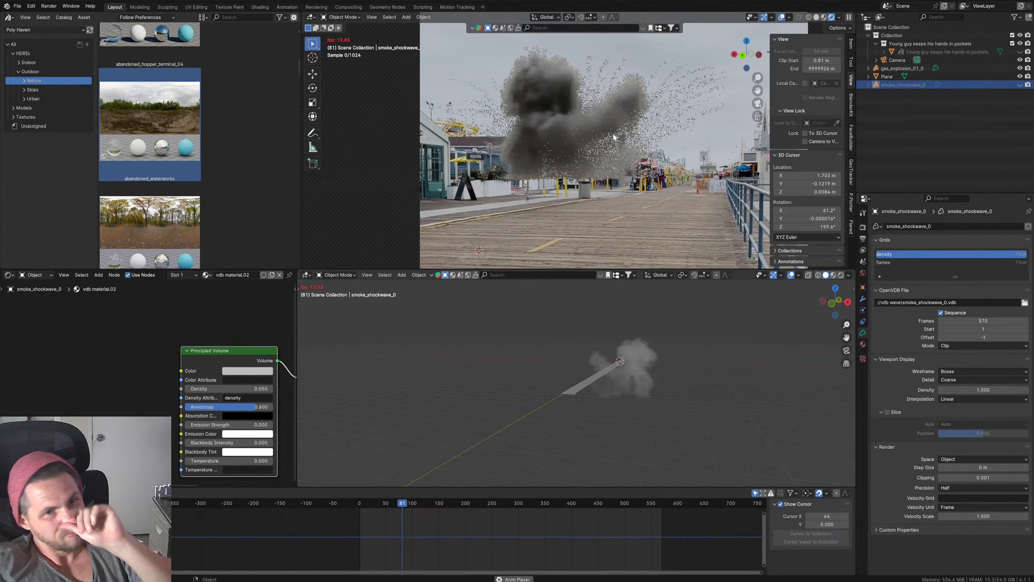
key(space)
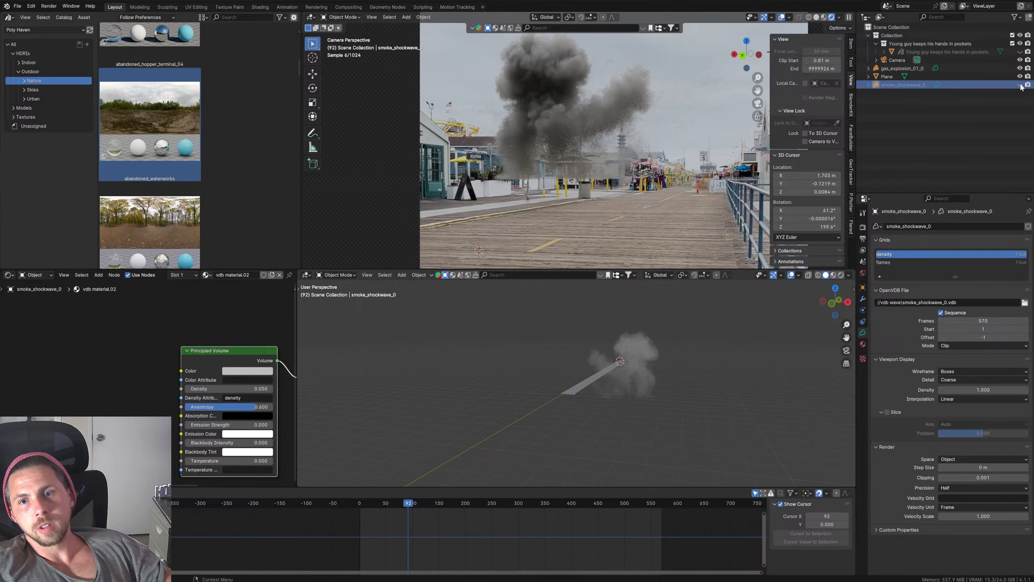
Step: Unhide the smoke shockwave and play both volumes together from frame 0 to about frame 65
click(1020, 85)
click(358, 505)
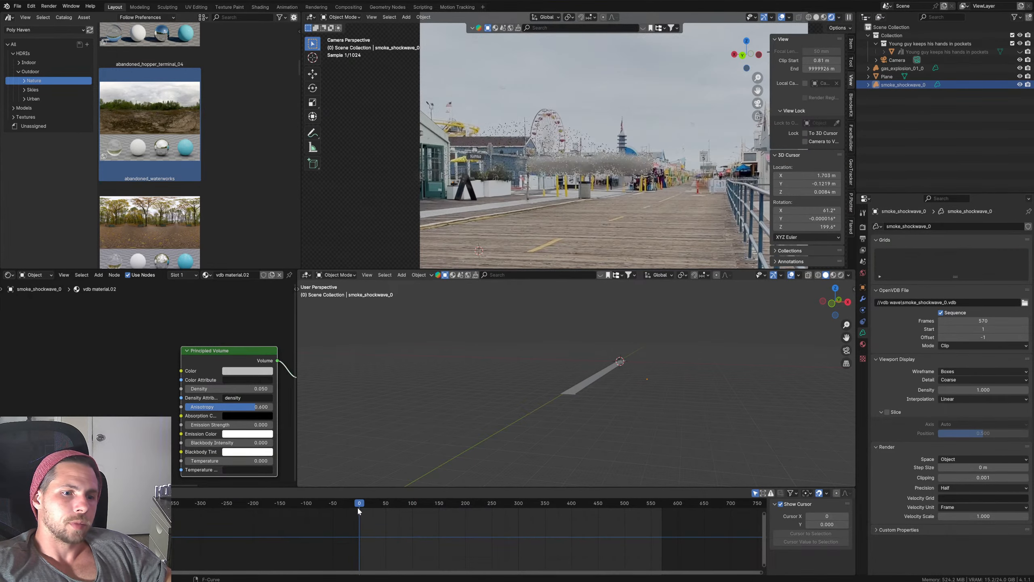
key(space)
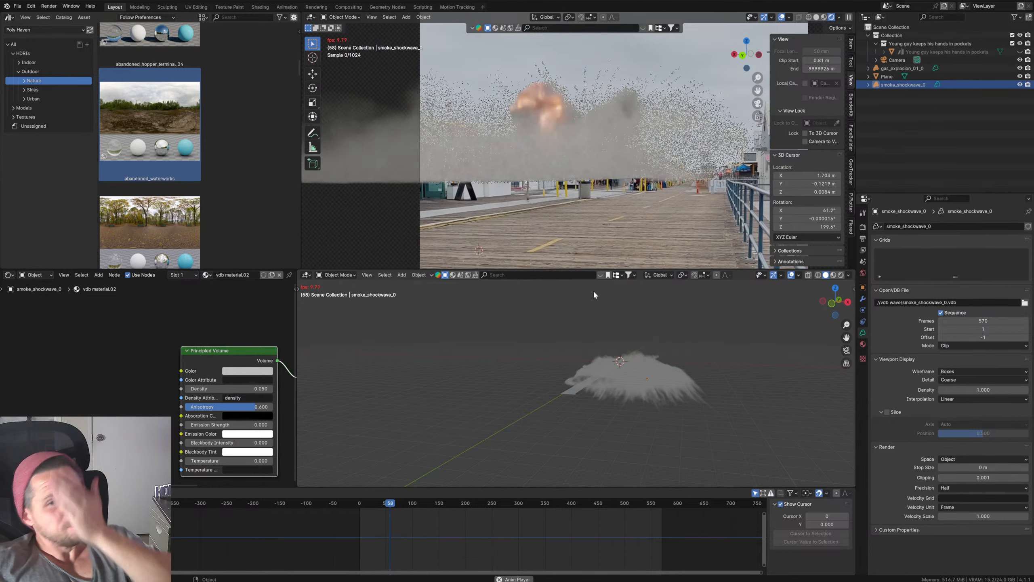
key(space)
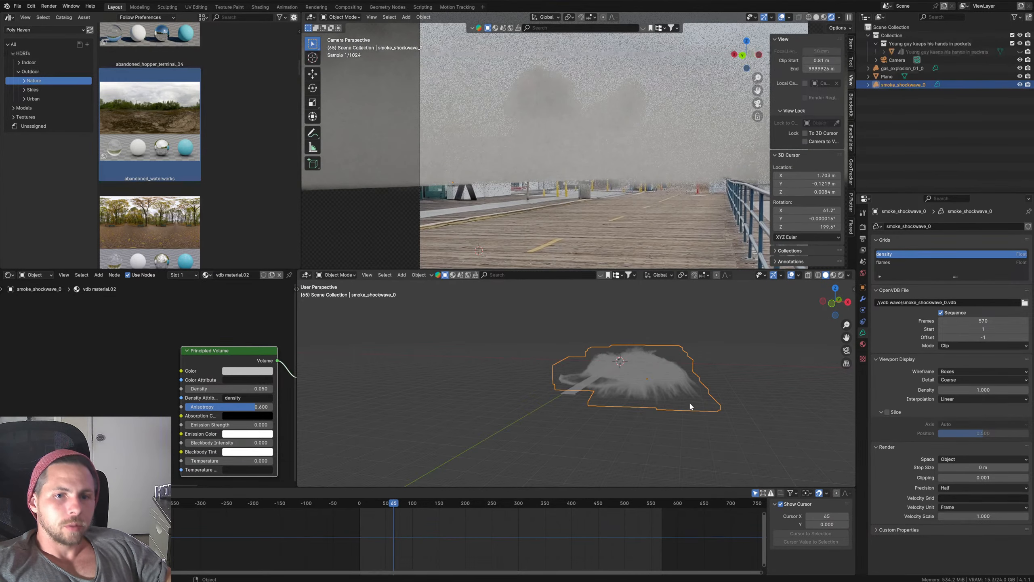
Step: Raise the smoke shockwave's Principled Volume density to 0.15
click(271, 389)
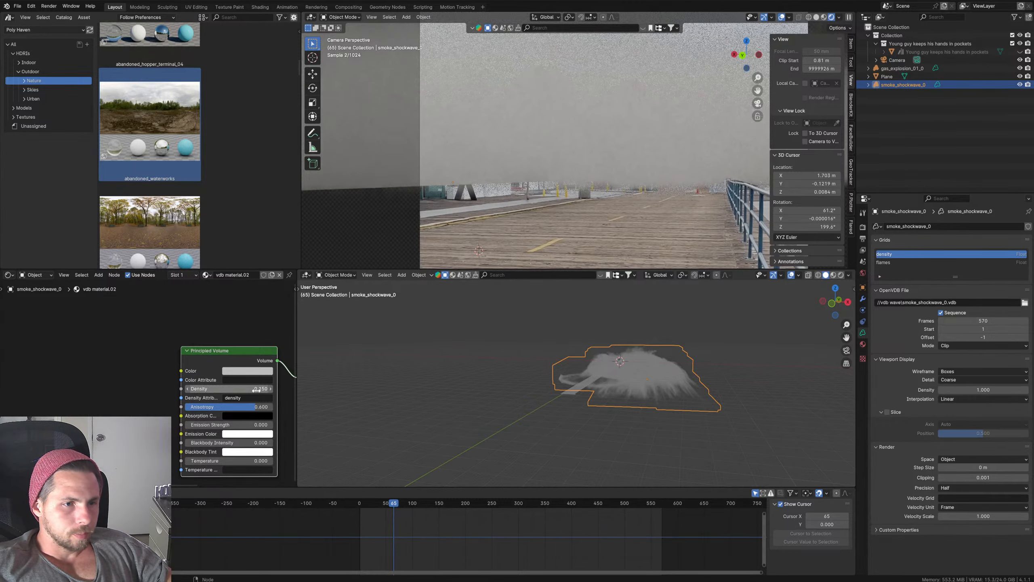
Step: Set the Principled Volume density of the smoke shockwave's material to 0.02
click(248, 389)
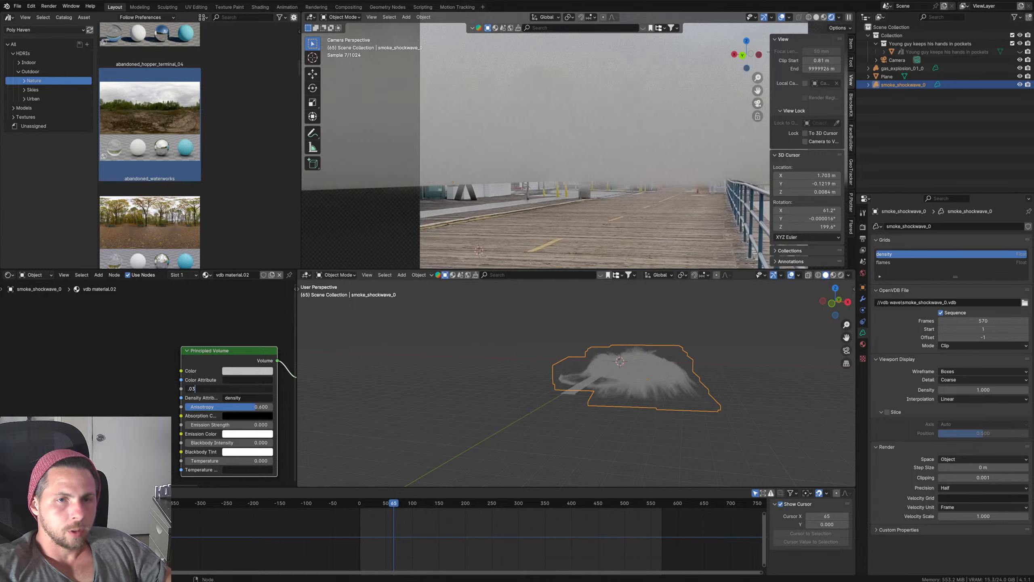
text(.03)
key(Return)
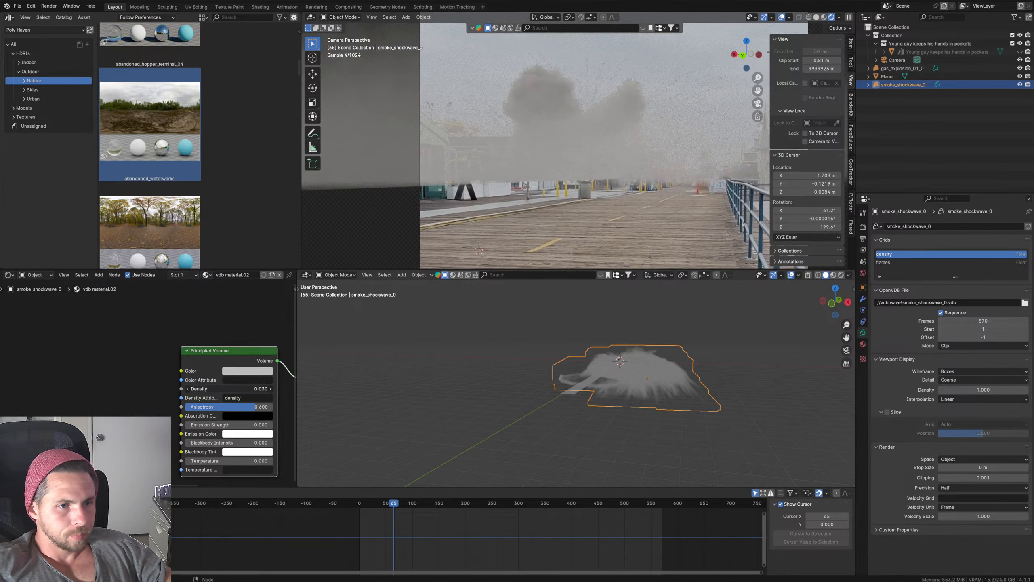
text(2)
key(Return)
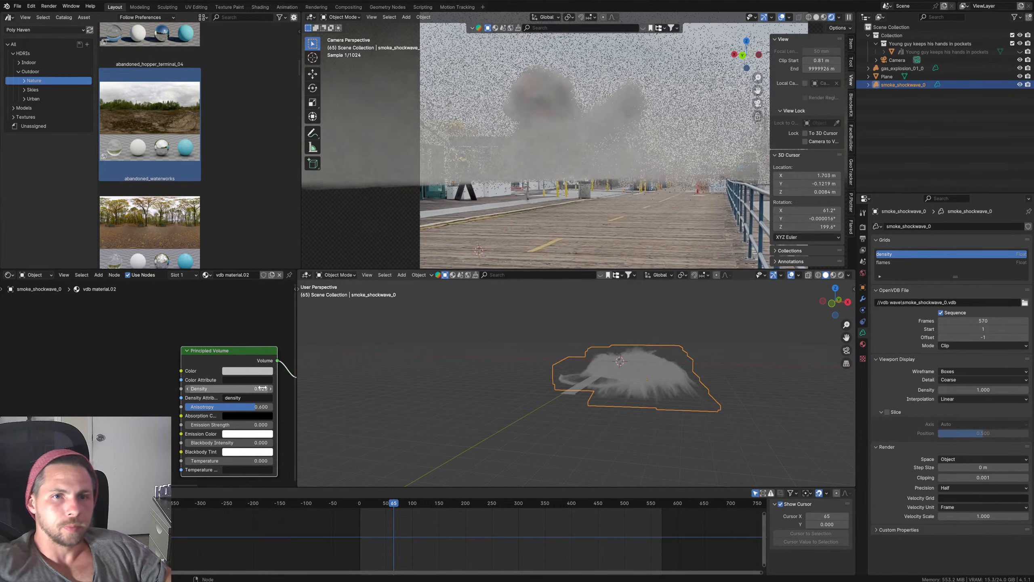
Step: Rewind the timeline to frame 0 and play the animation through the shockwave in the full camera view
drag(365, 503, 331, 503)
scroll(586, 159, down, 7)
drag(366, 503, 345, 502)
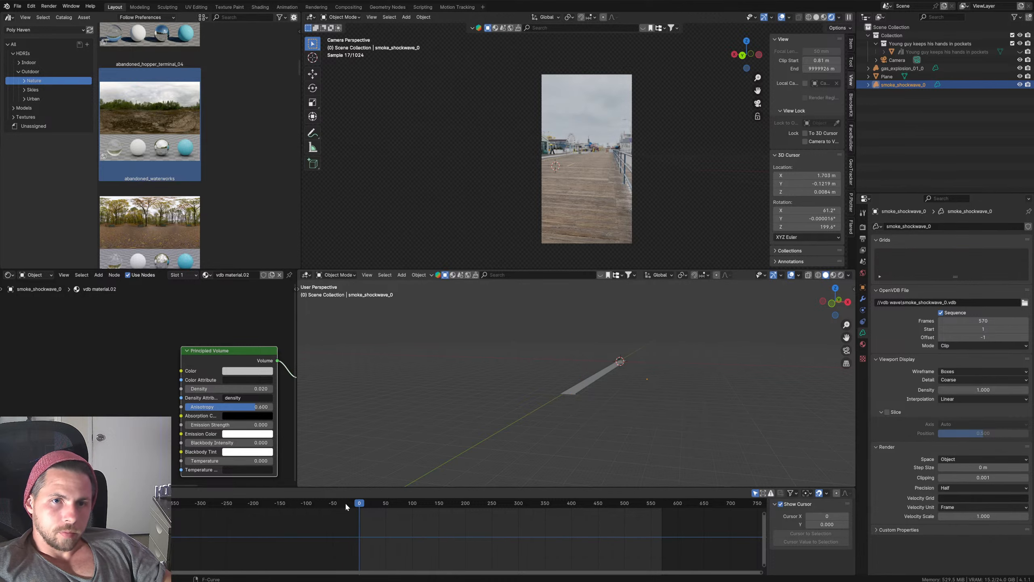
key(space)
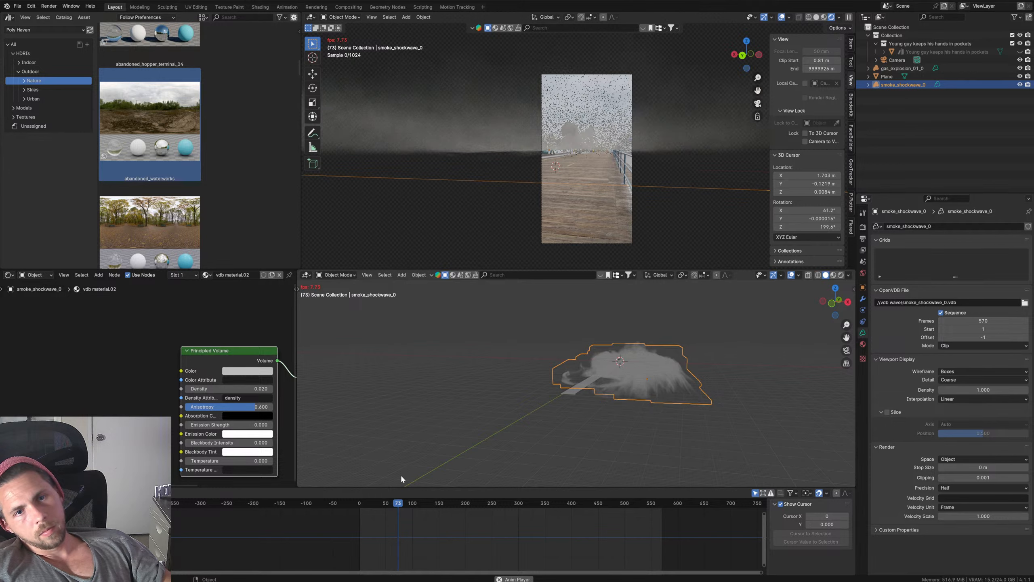
key(space)
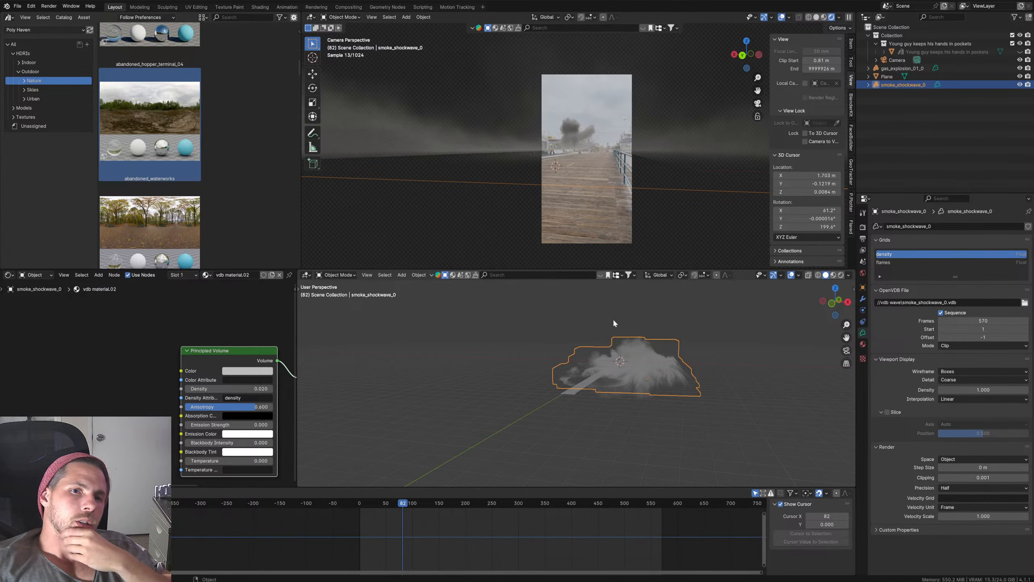
Step: Show the online asset results and search the model library for "sign"
click(602, 276)
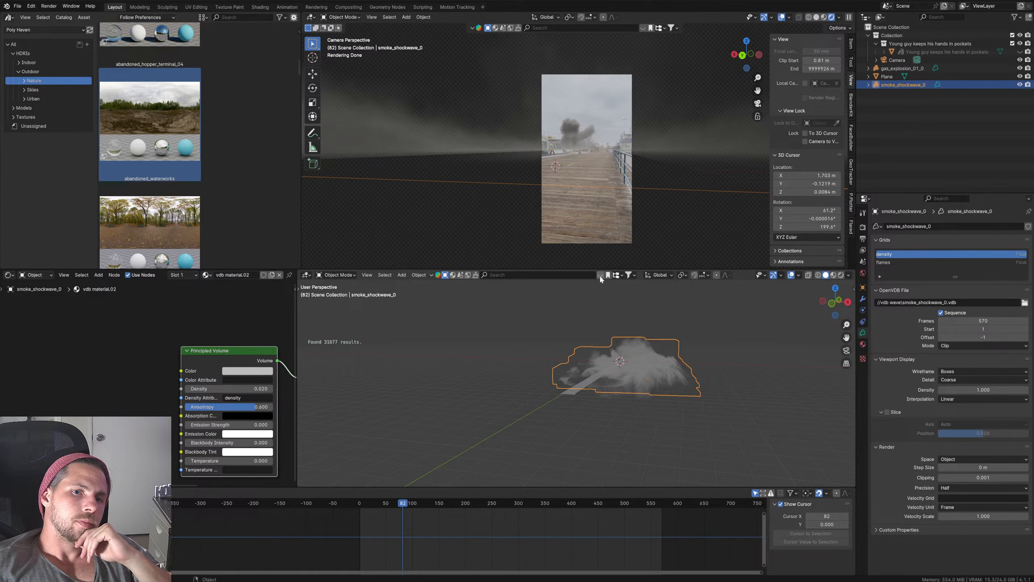
click(600, 275)
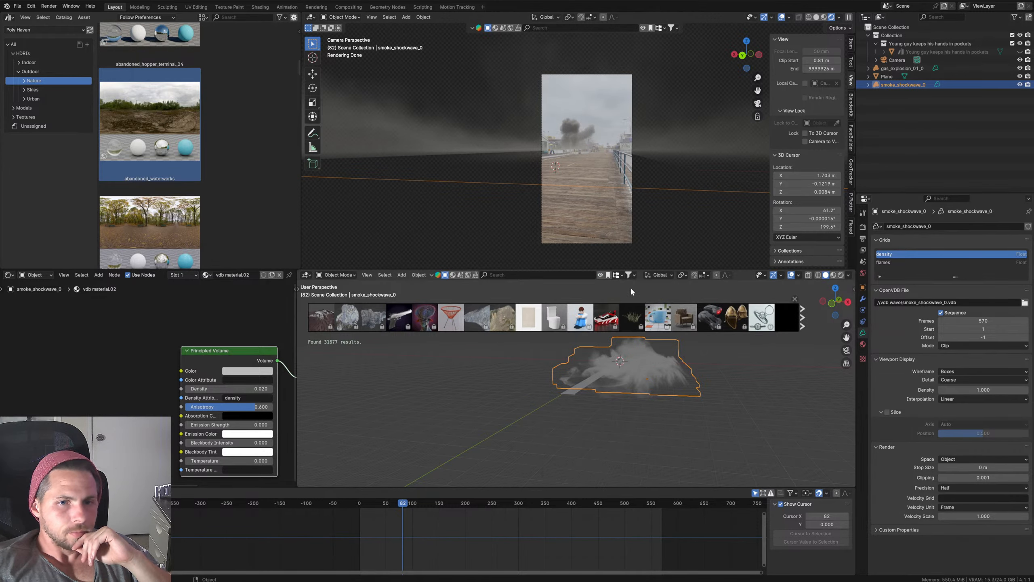
mouse_move(732, 310)
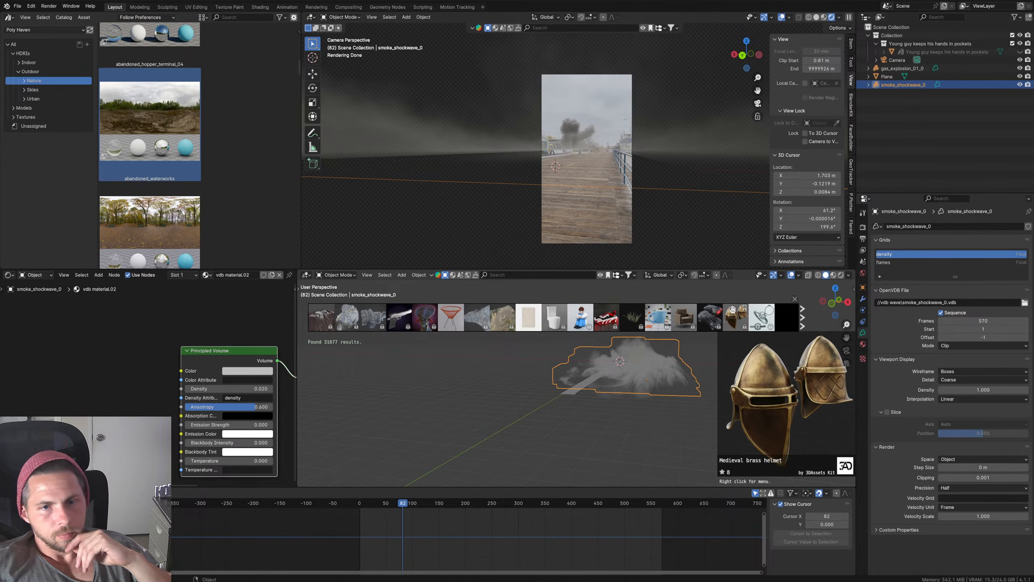
mouse_move(493, 312)
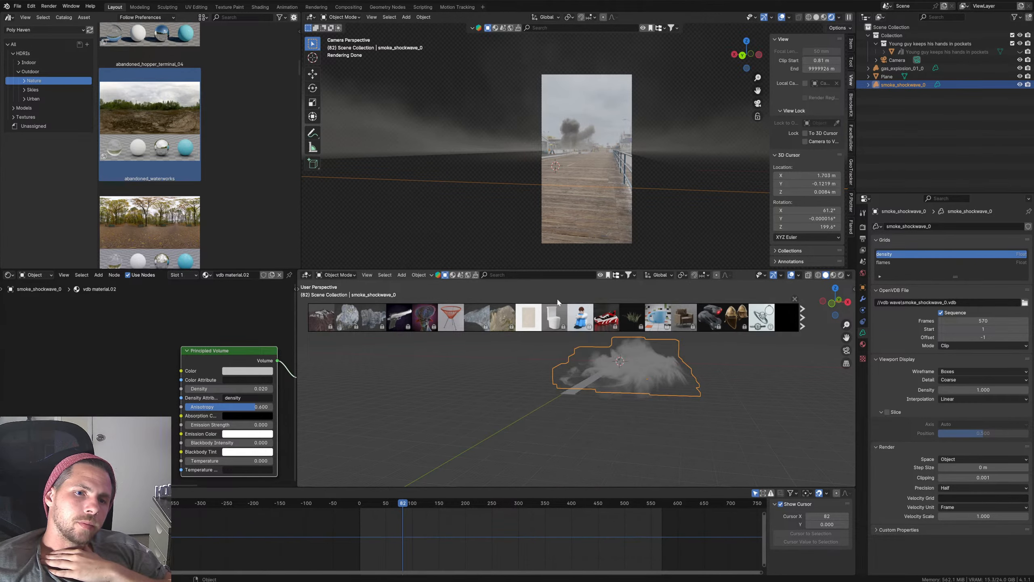
click(577, 276)
text(s)
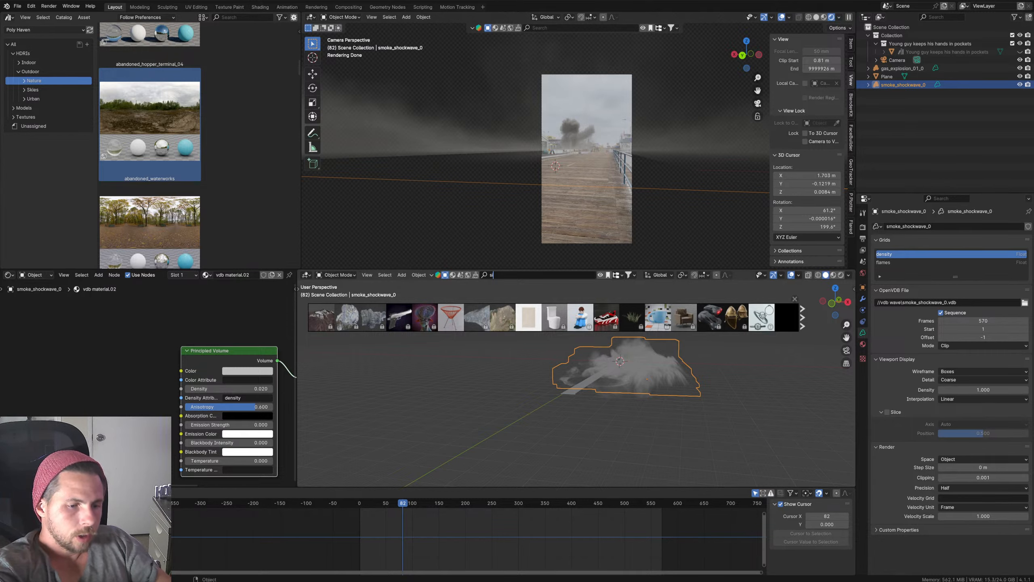
text(ign)
key(Return)
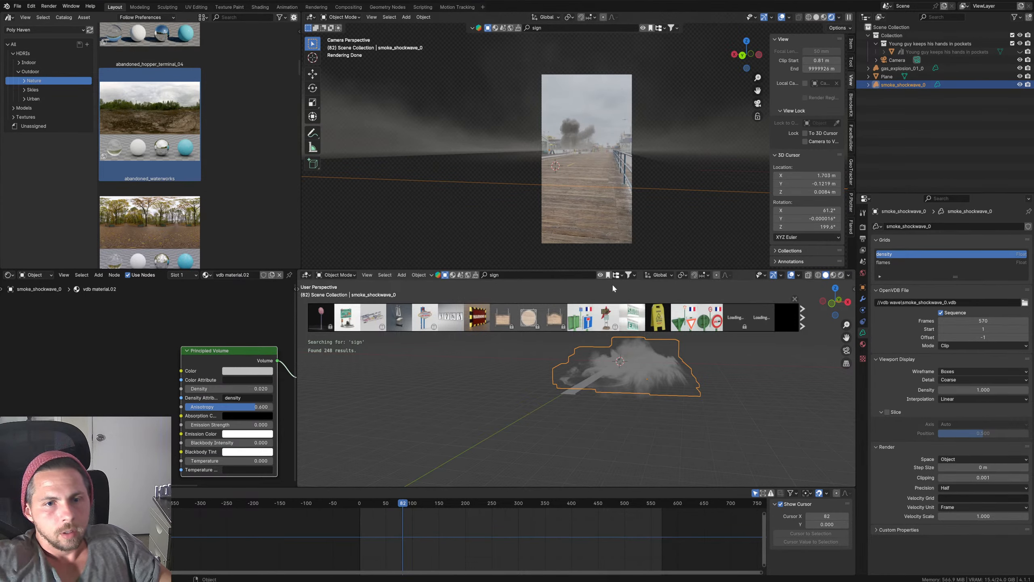
Step: Examine the previews of the sign models, including further results, for one that suits the boardwalk scene
mouse_move(418, 317)
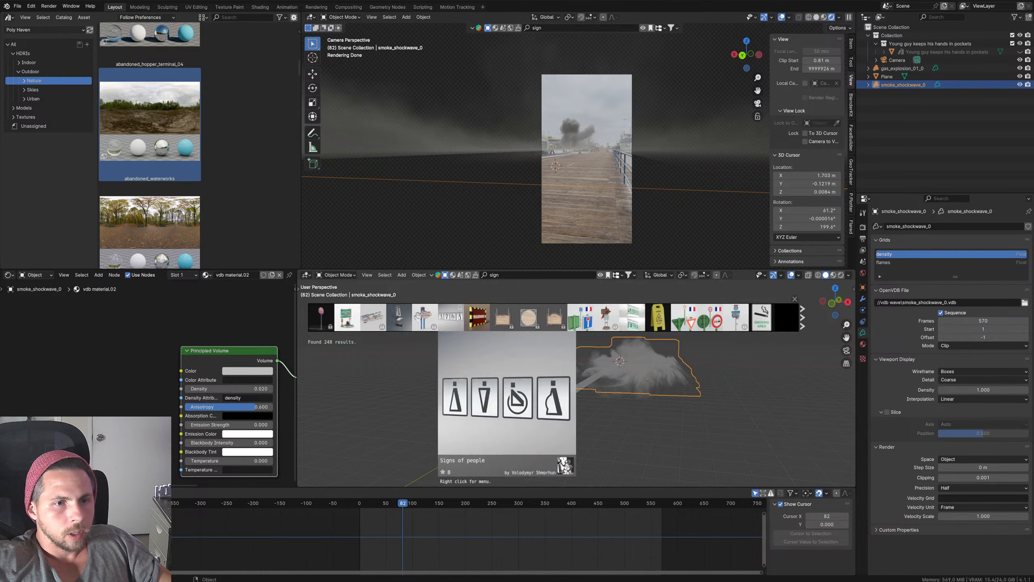
mouse_move(322, 325)
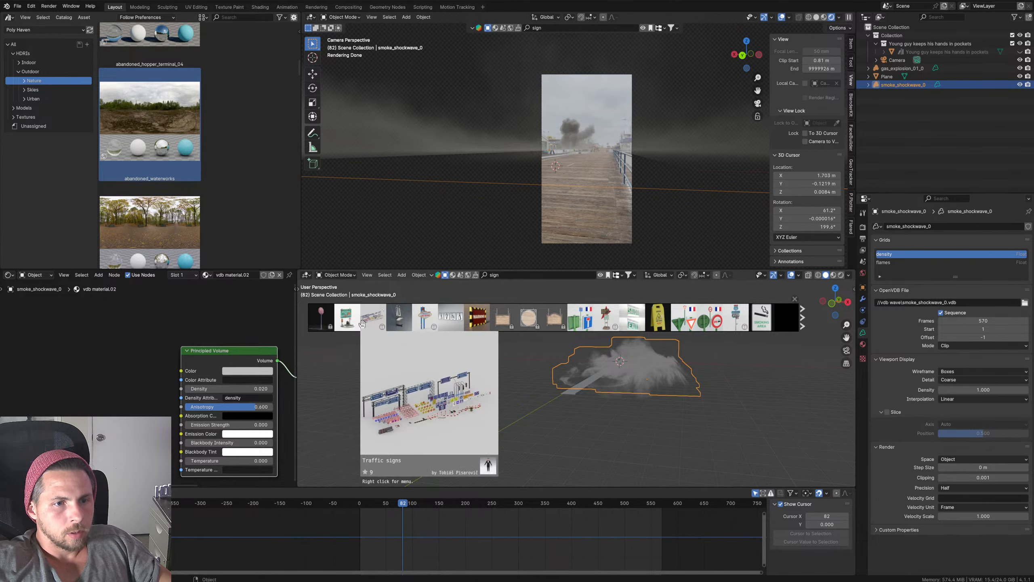
mouse_move(356, 325)
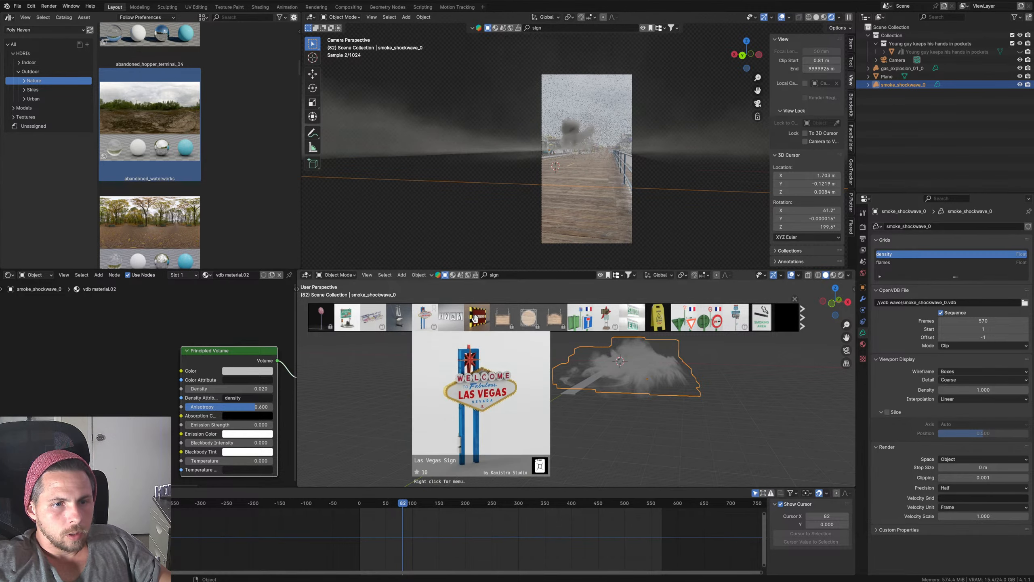
mouse_move(736, 325)
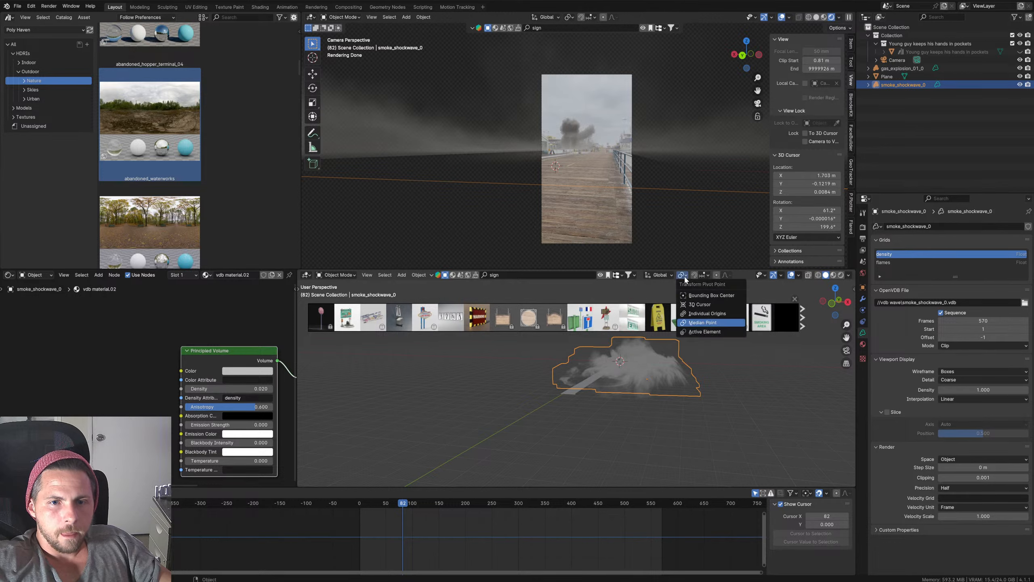
click(703, 277)
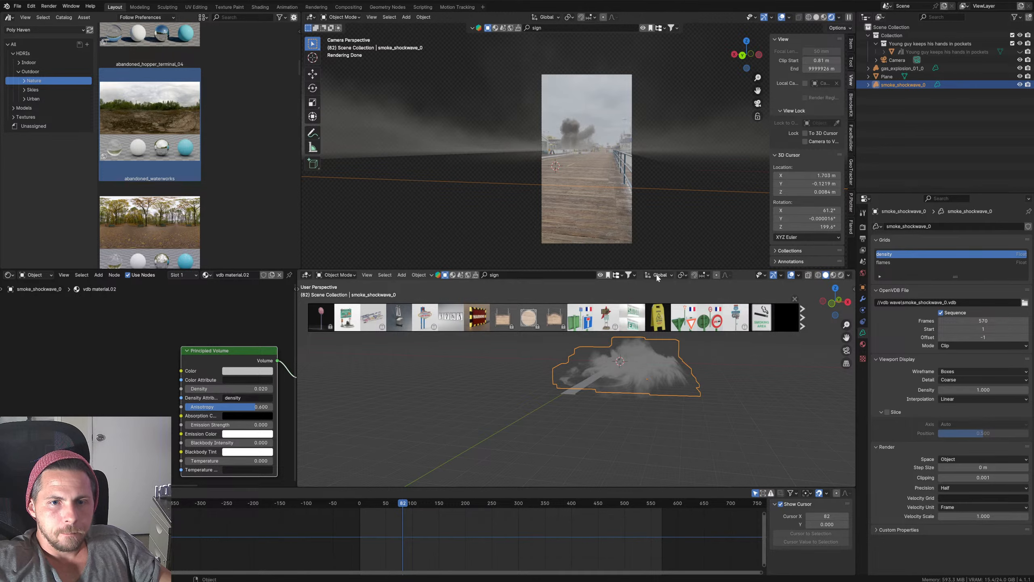
click(635, 276)
click(594, 307)
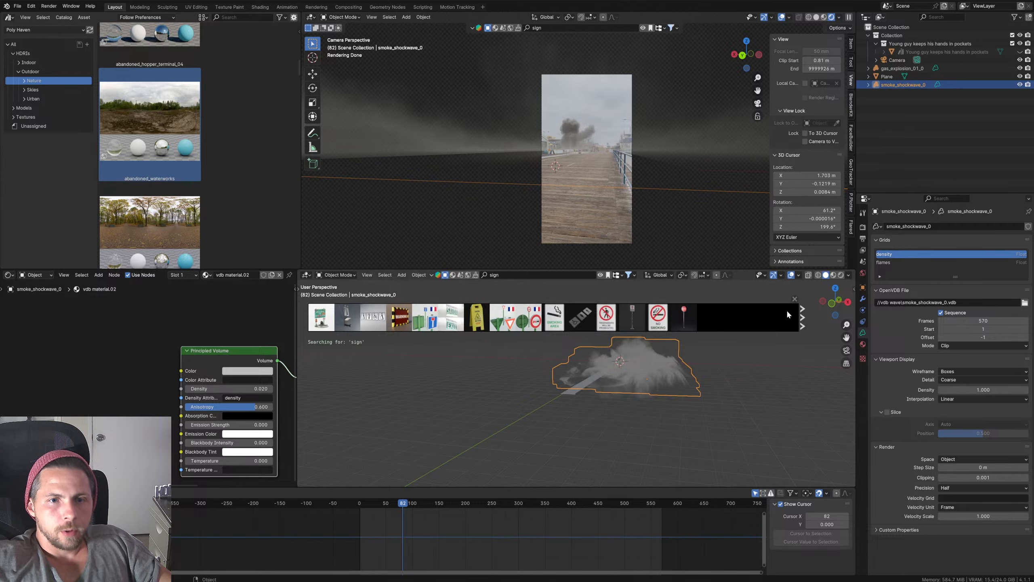
mouse_move(688, 319)
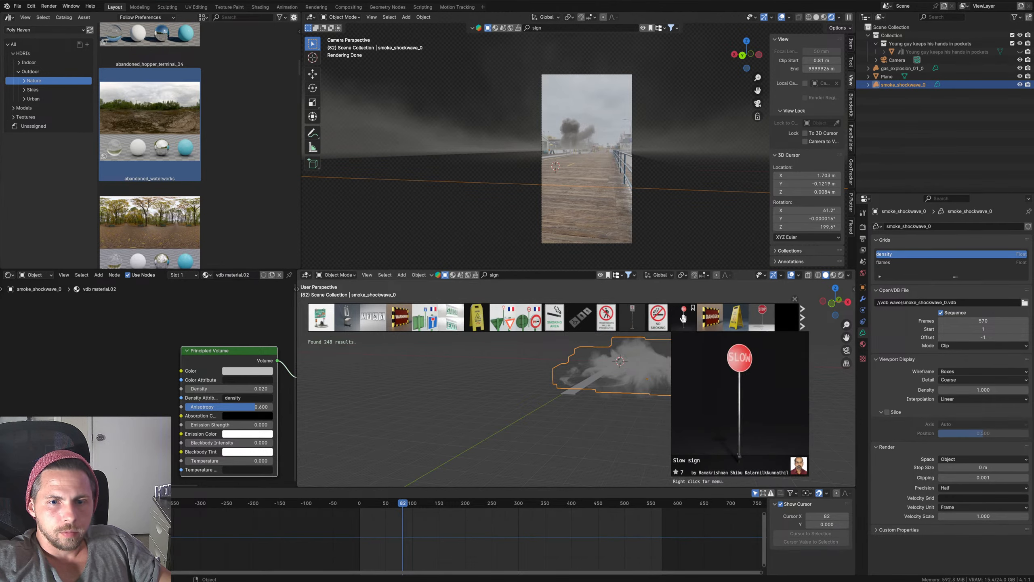
mouse_move(520, 326)
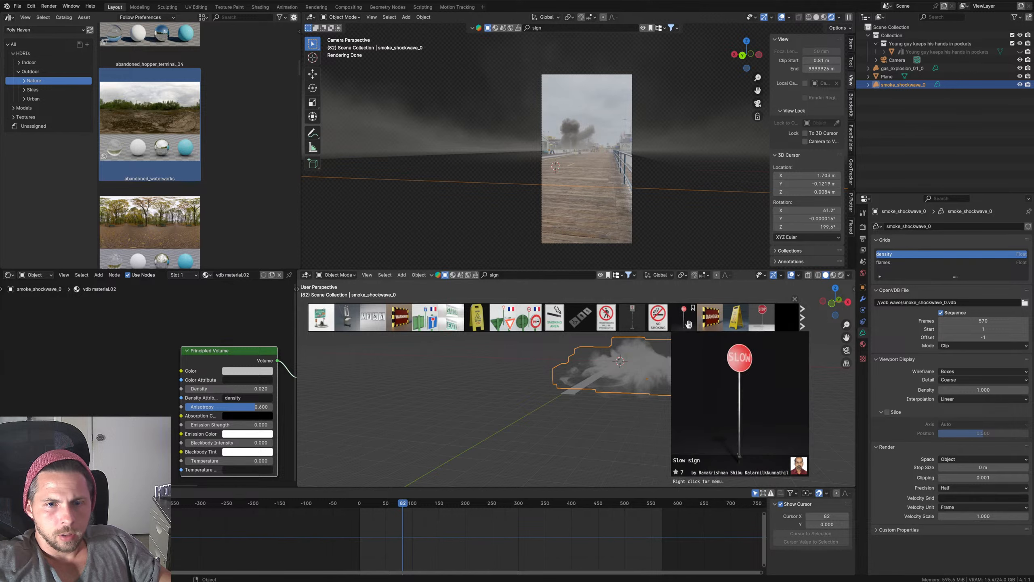
mouse_move(770, 325)
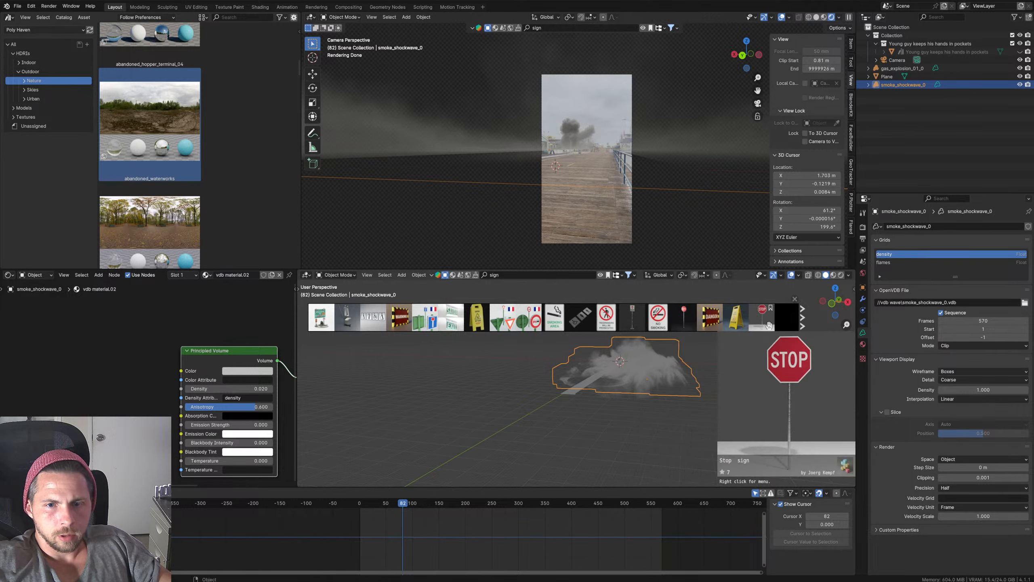
Step: Place the Stop sign asset on the ground plane just in front of the camera
drag(768, 325, 617, 207)
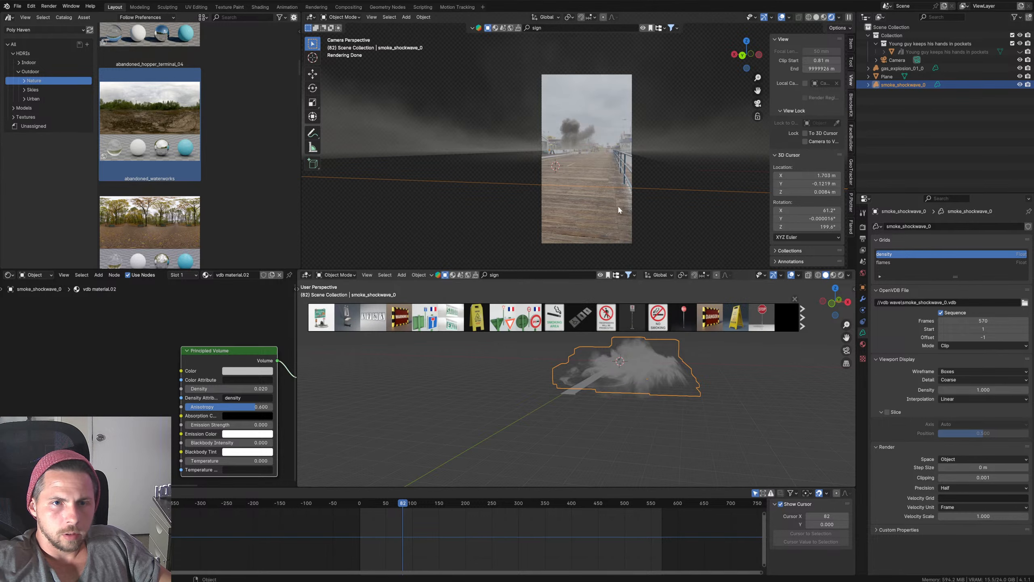
scroll(646, 389, up, 6)
middle_drag(646, 390, 603, 400)
scroll(603, 400, up, 10)
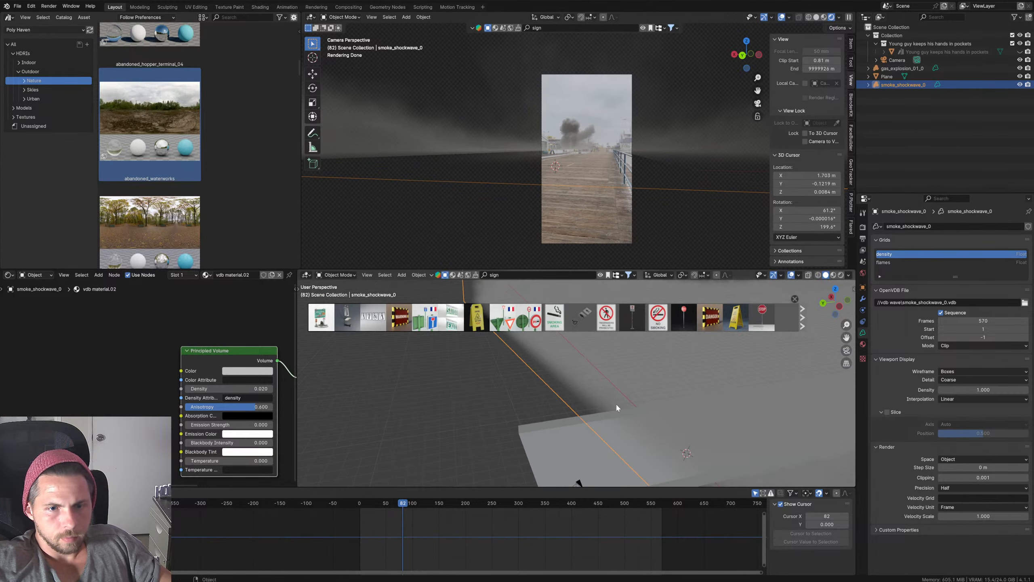
scroll(617, 407, down, 2)
shift+middle_drag(614, 438, 495, 385)
scroll(617, 409, up, 1)
scroll(617, 410, down, 1)
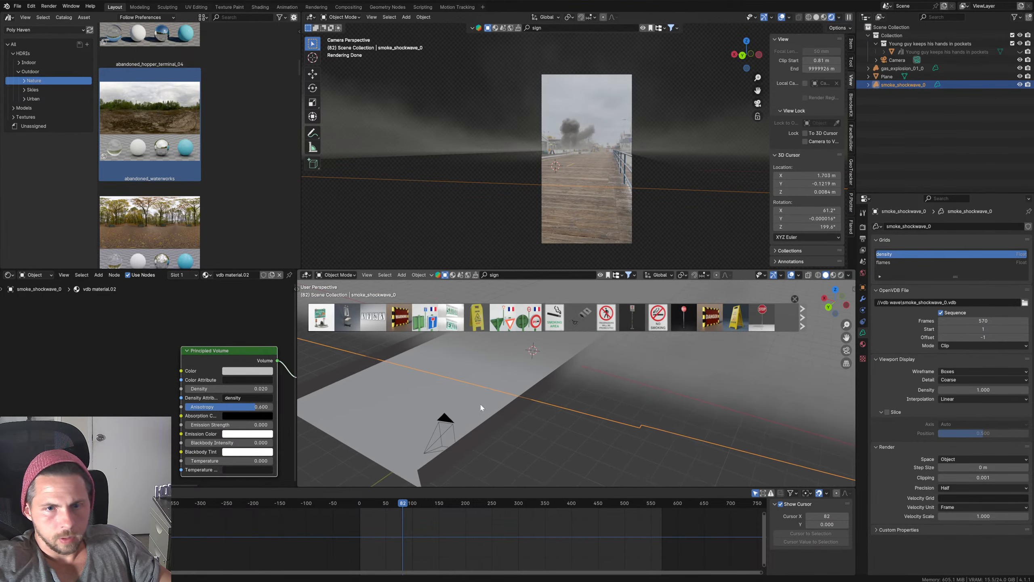
drag(762, 317, 488, 412)
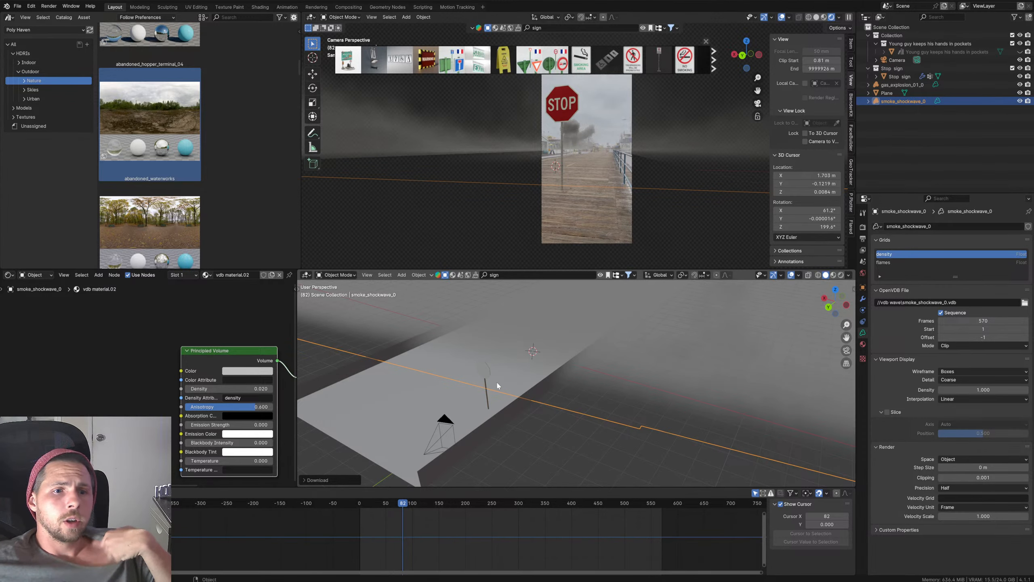
Step: Move the stop sign about 1.7 m horizontally, without changing its height, to the railing side of the boardwalk
click(562, 165)
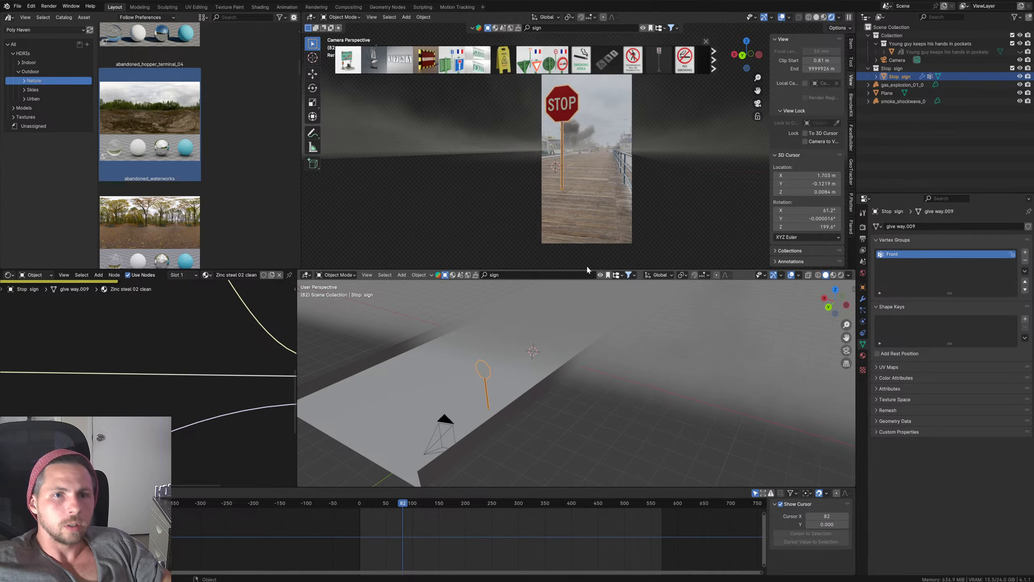
key(g)
key(shift+z)
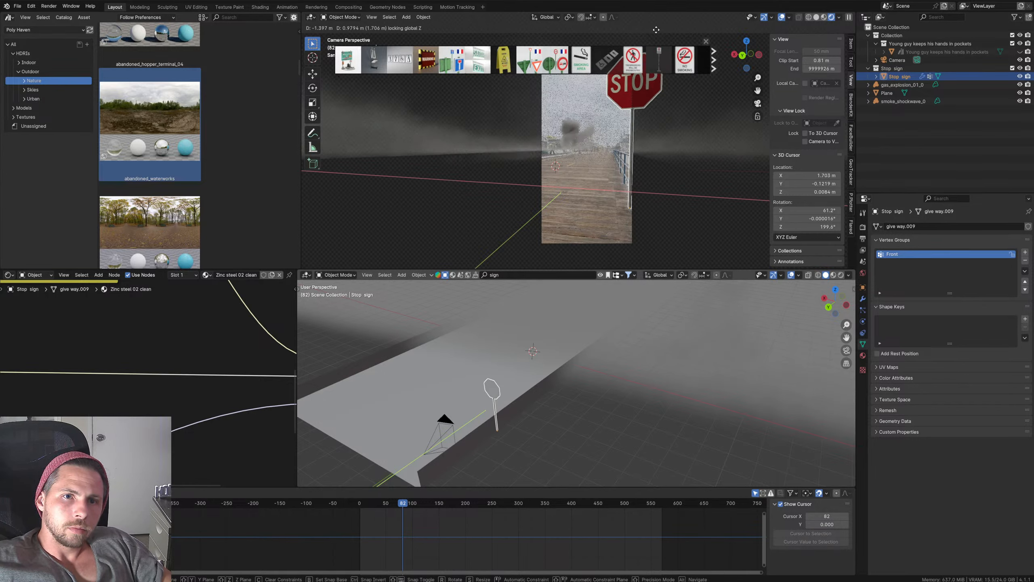
click(657, 30)
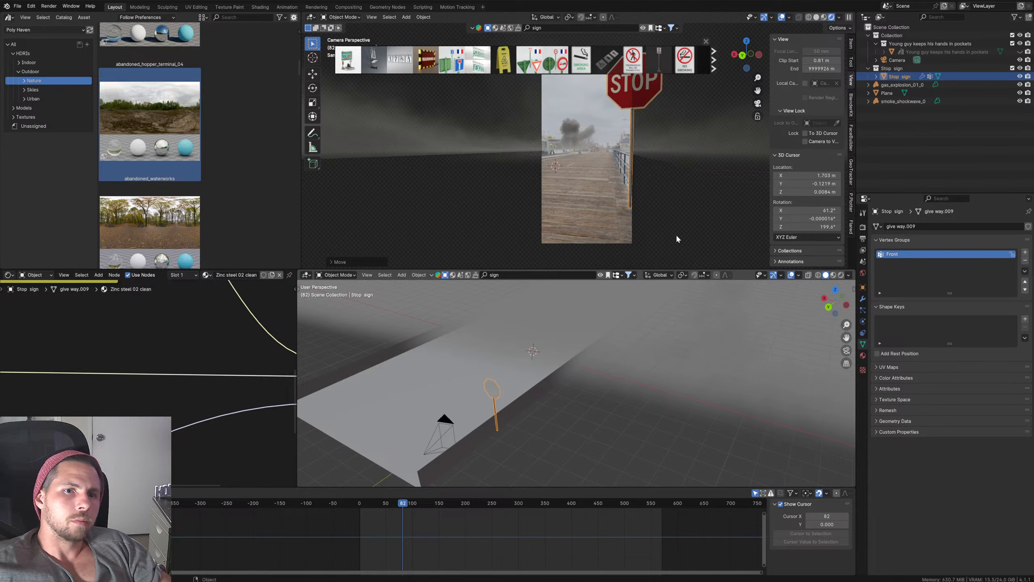
Step: Go to frame 229 and reposition the stop sign horizontally along the plane's railing-side edge, close to the camera
drag(405, 498, 480, 500)
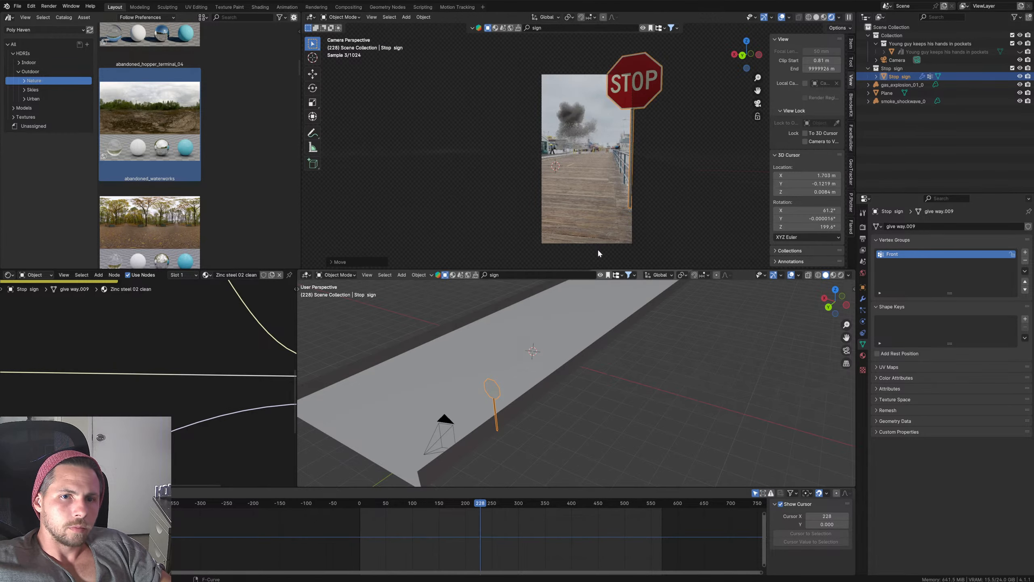
key(g)
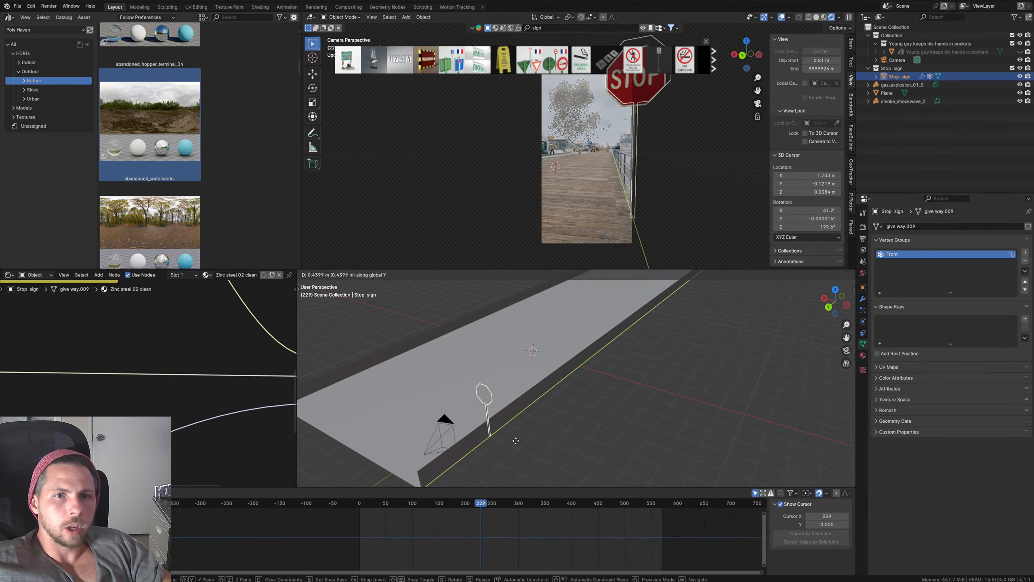
click(549, 401)
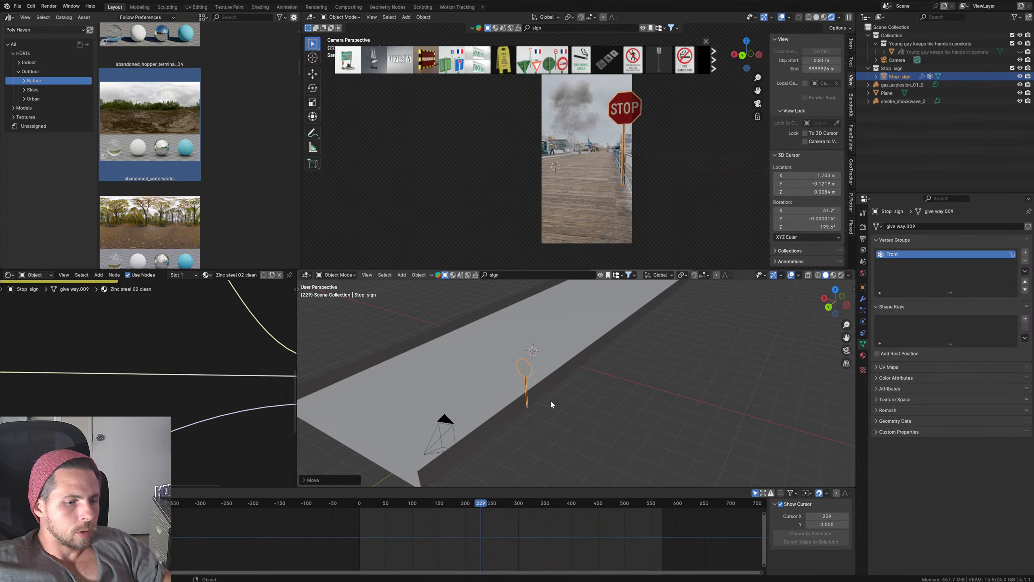
key(x)
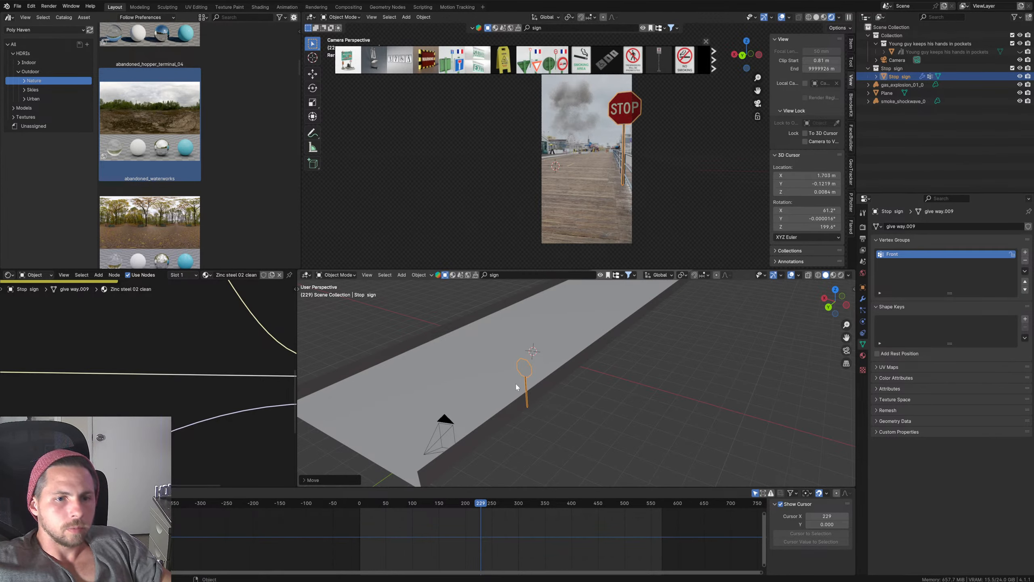
key(g)
key(shift+z)
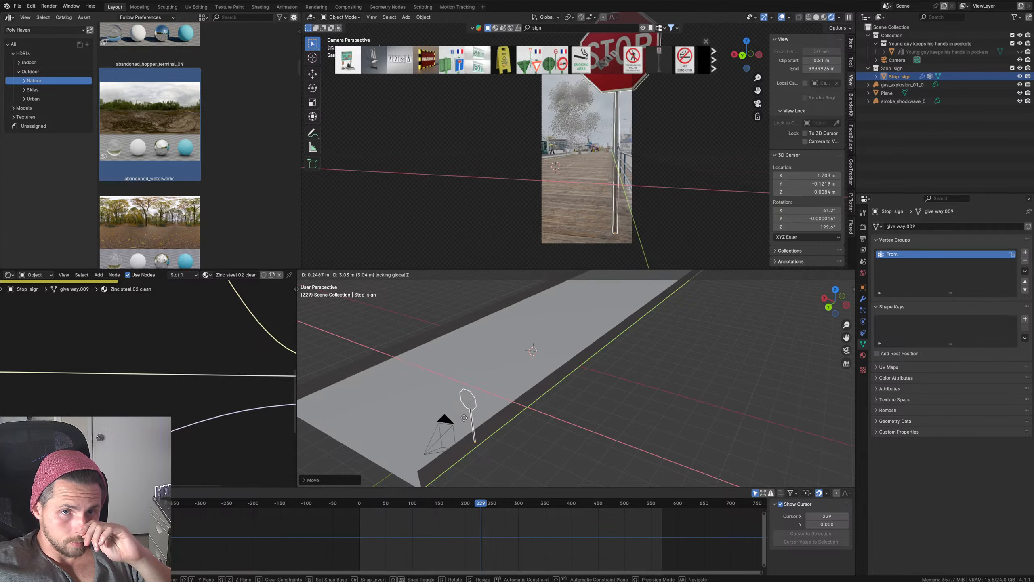
click(465, 419)
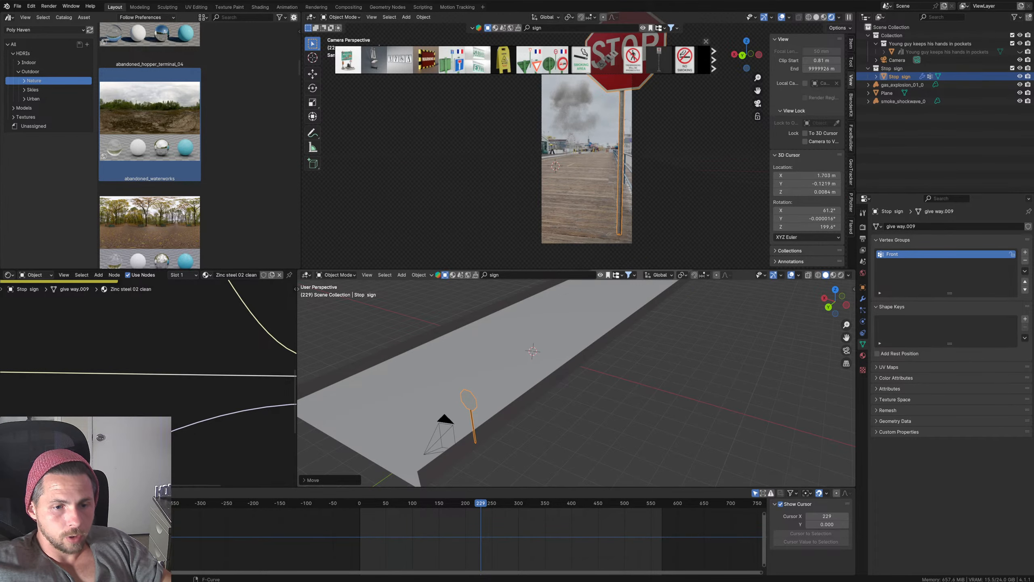
Step: Switch to the lynn vfx folder, play back the original boardwalk footage, pause it, and close the player to return to Blender
mouse_move(494, 581)
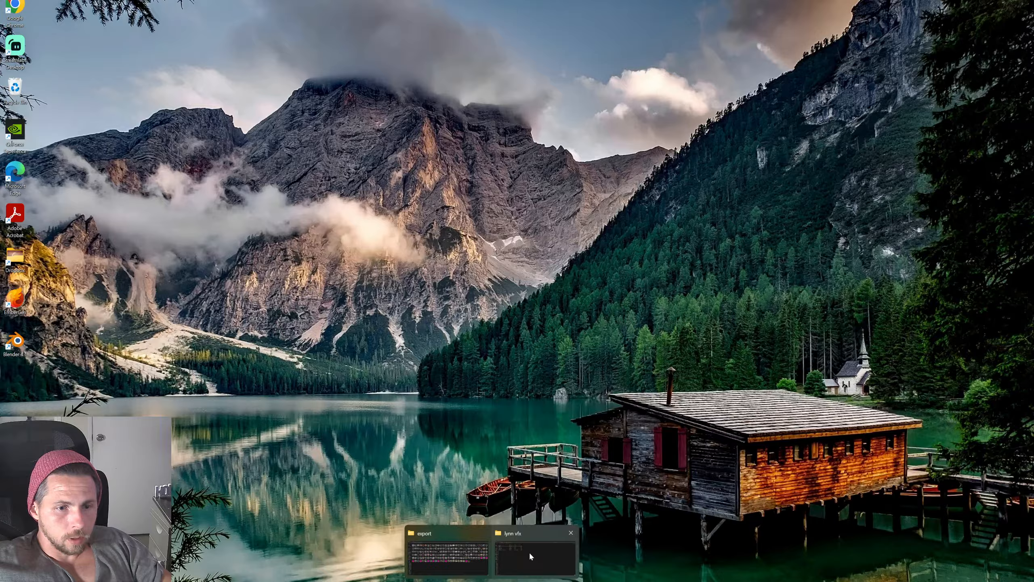
click(528, 552)
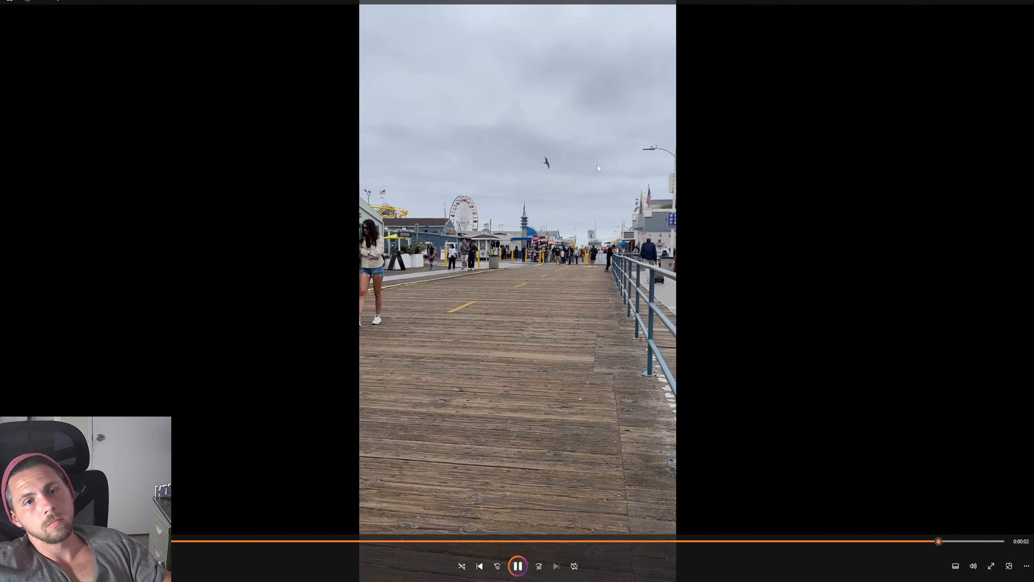
key(space)
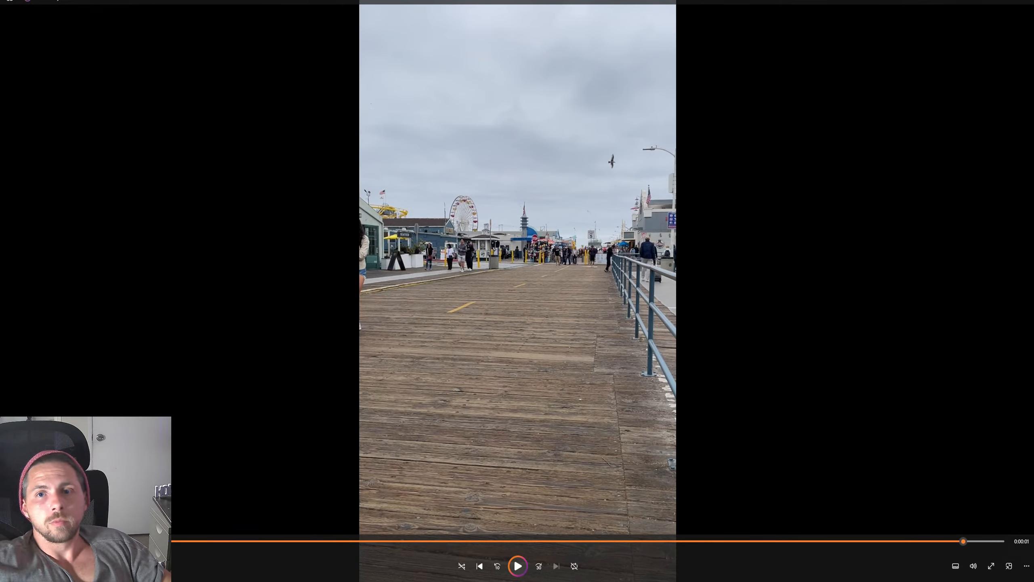
click(1029, 2)
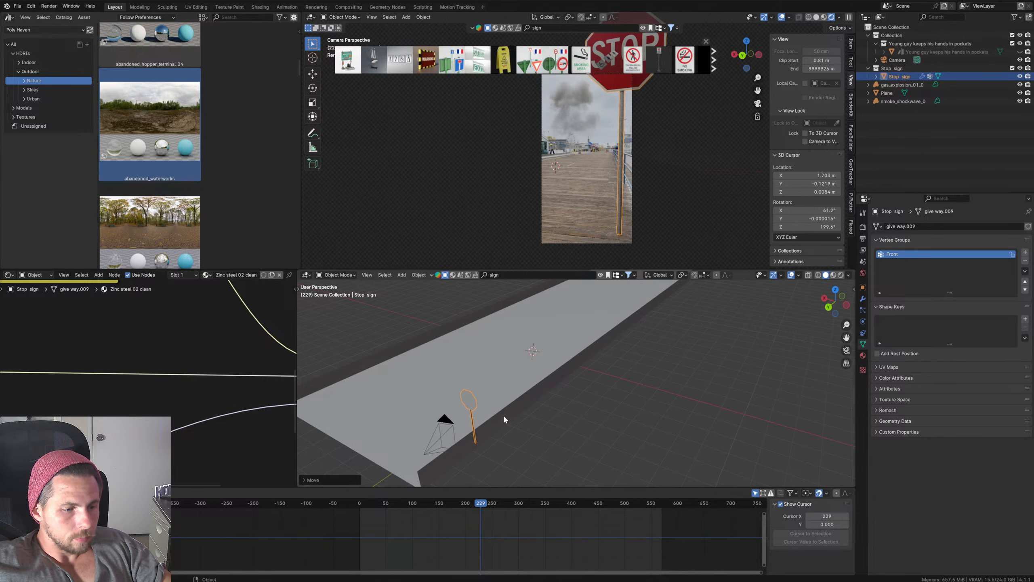
Step: Move the stop sign about 0.5 m horizontally, without changing its height, so its pole sits at the camera frame's railing-side edge
click(474, 408)
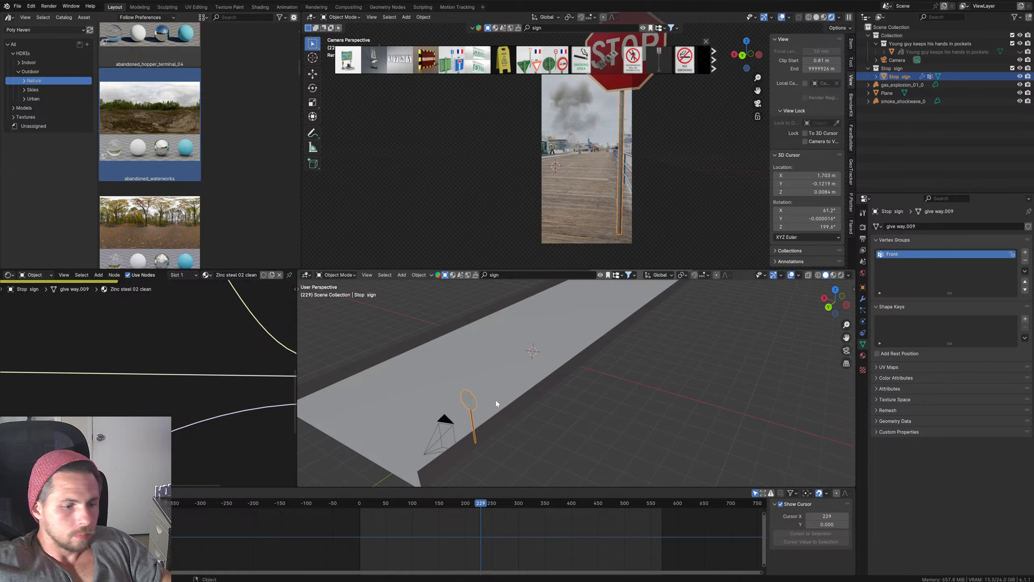
key(g)
key(shift+z)
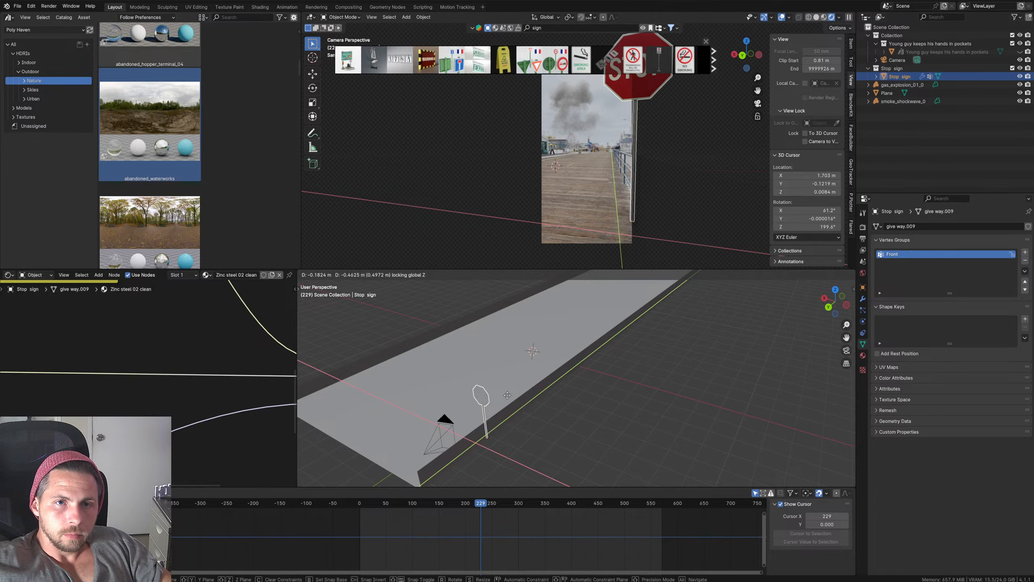
click(508, 399)
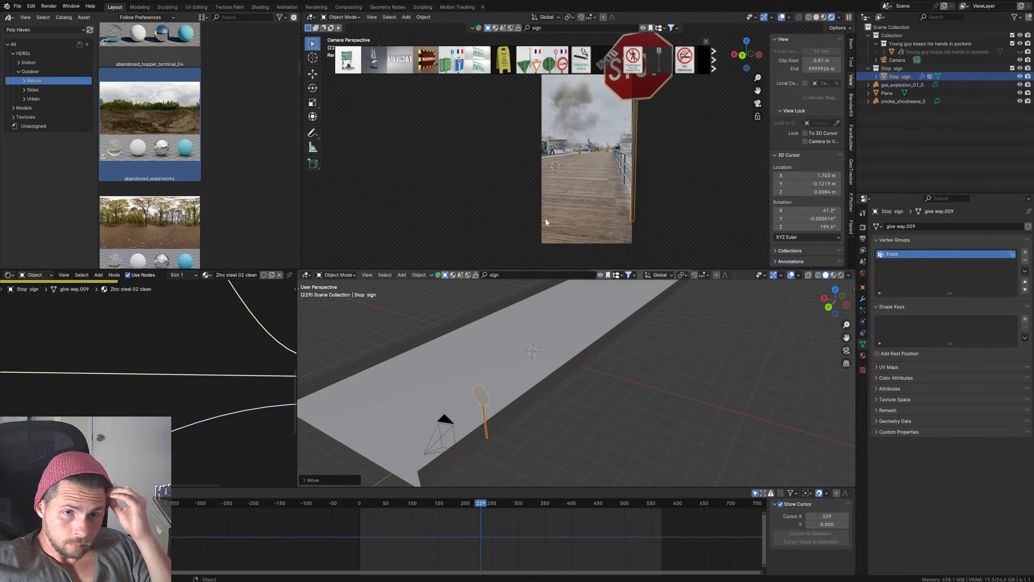
Step: Search the BlenderKit models for "street" and examine the previews for another foreground prop
click(600, 276)
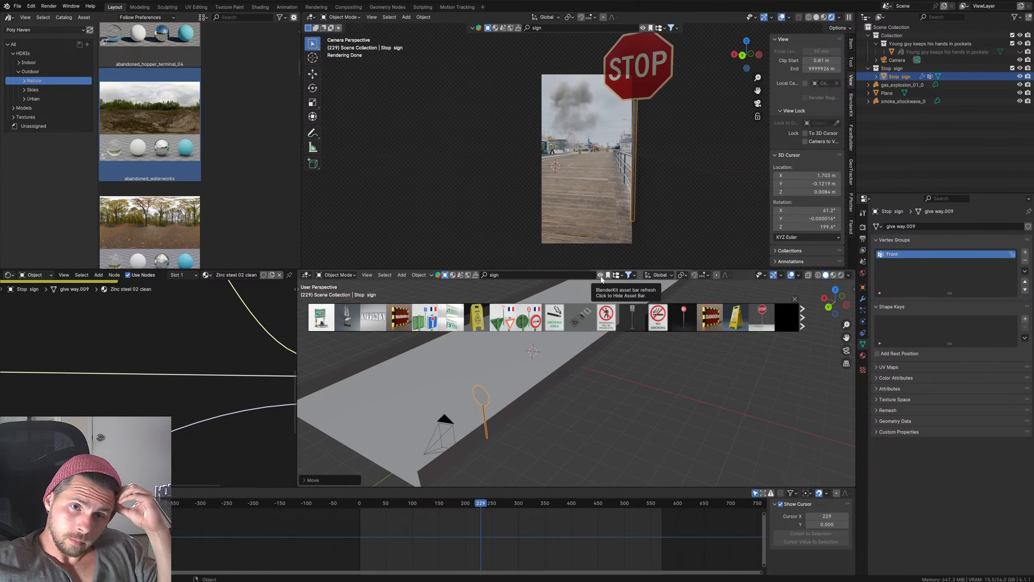
click(552, 276)
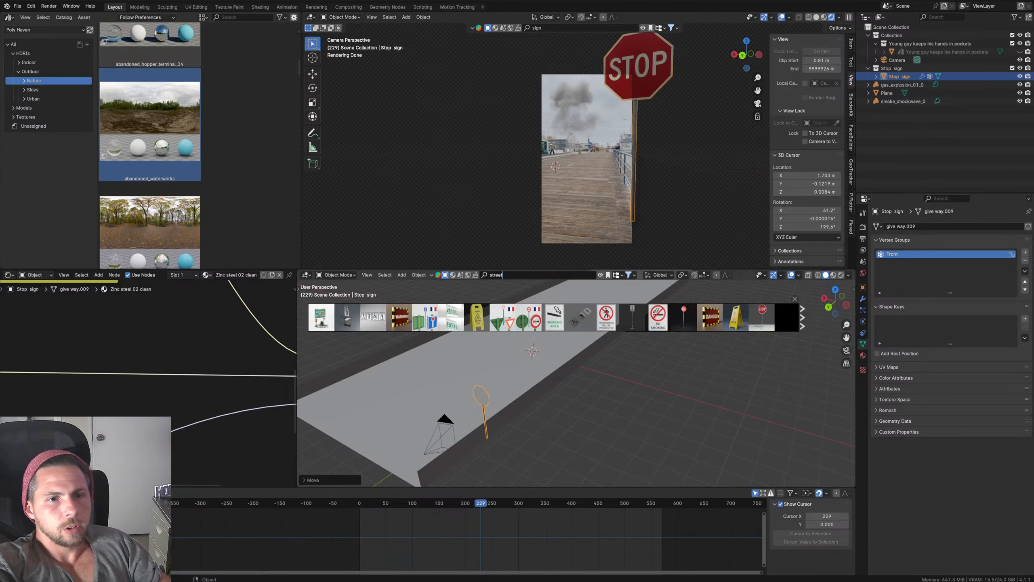
key(Return)
mouse_move(433, 325)
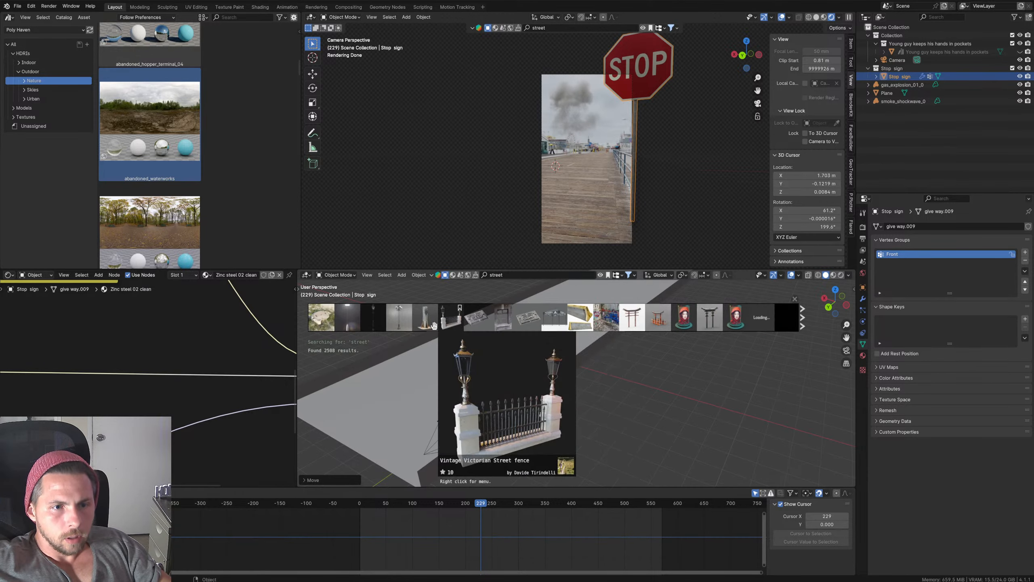
scroll(691, 320, down, 5)
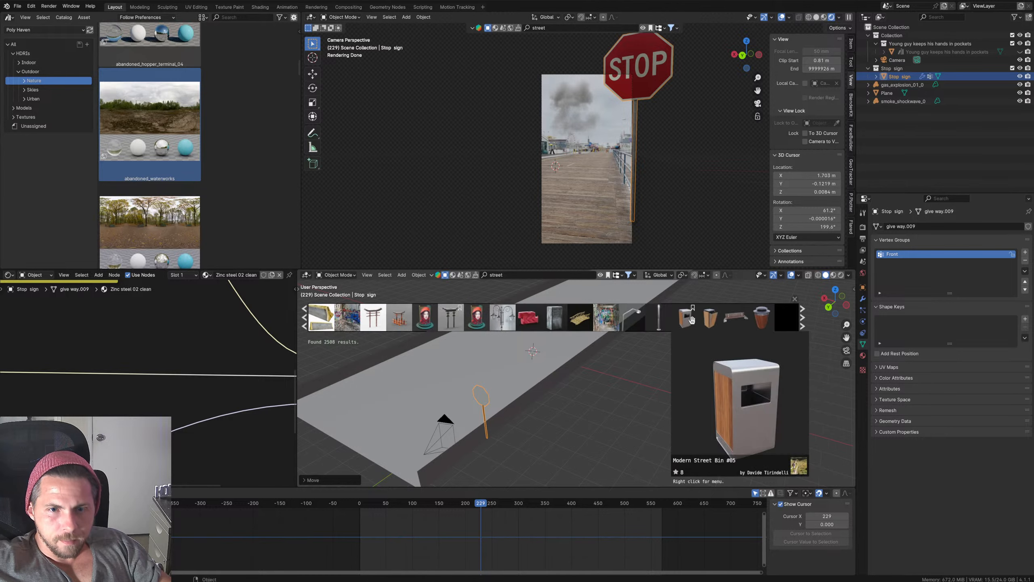
scroll(691, 320, down, 6)
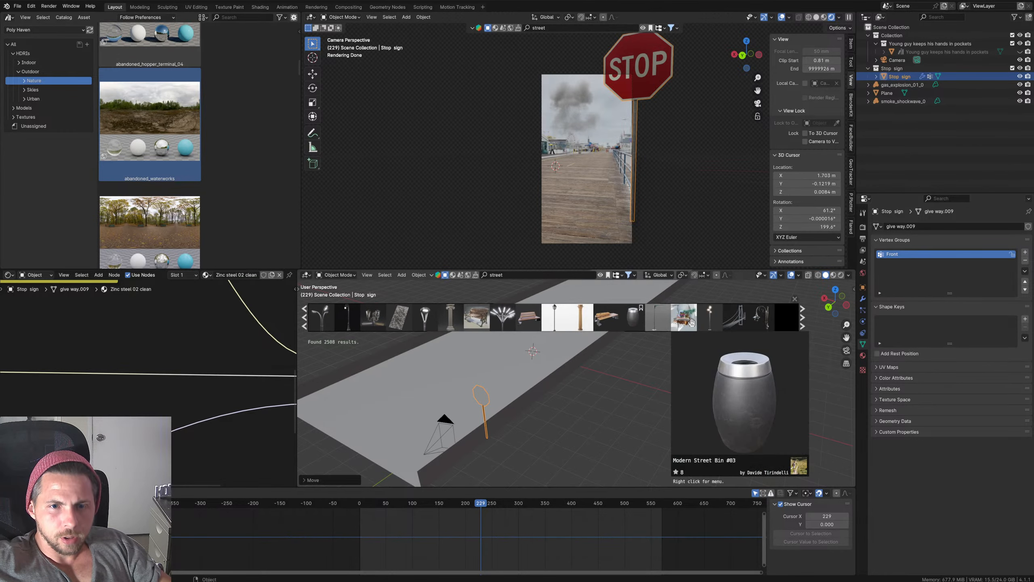
Step: Search the BlenderKit models for "cone" and place an orange-and-white Traffic Cone on the ground plane near the camera
click(528, 277)
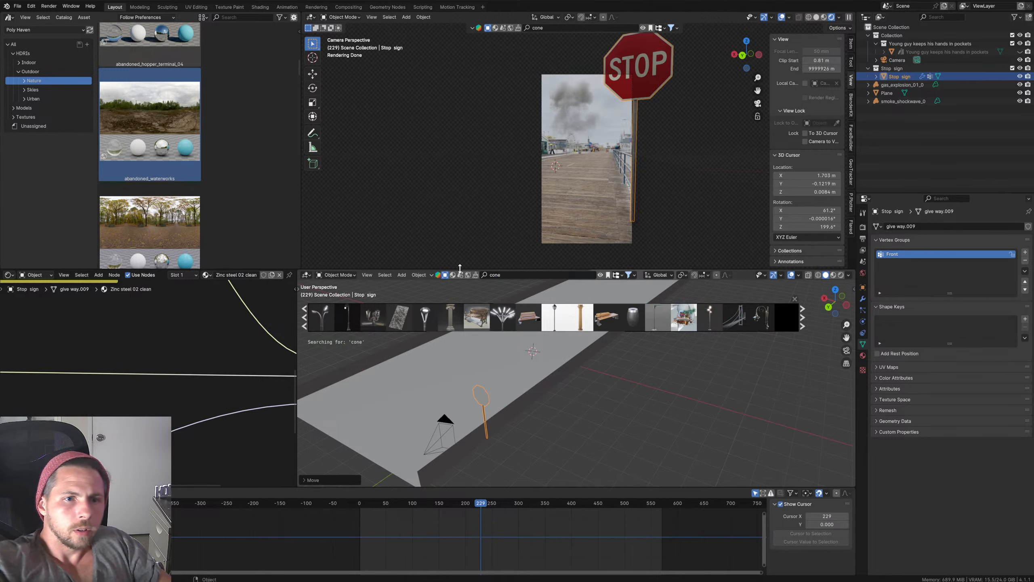
mouse_move(474, 322)
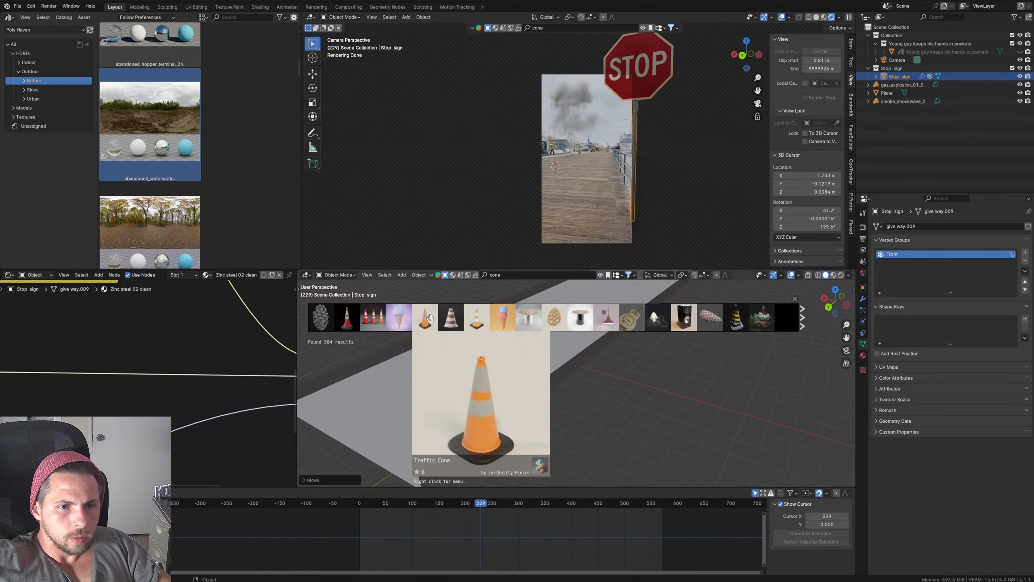
drag(475, 323, 465, 426)
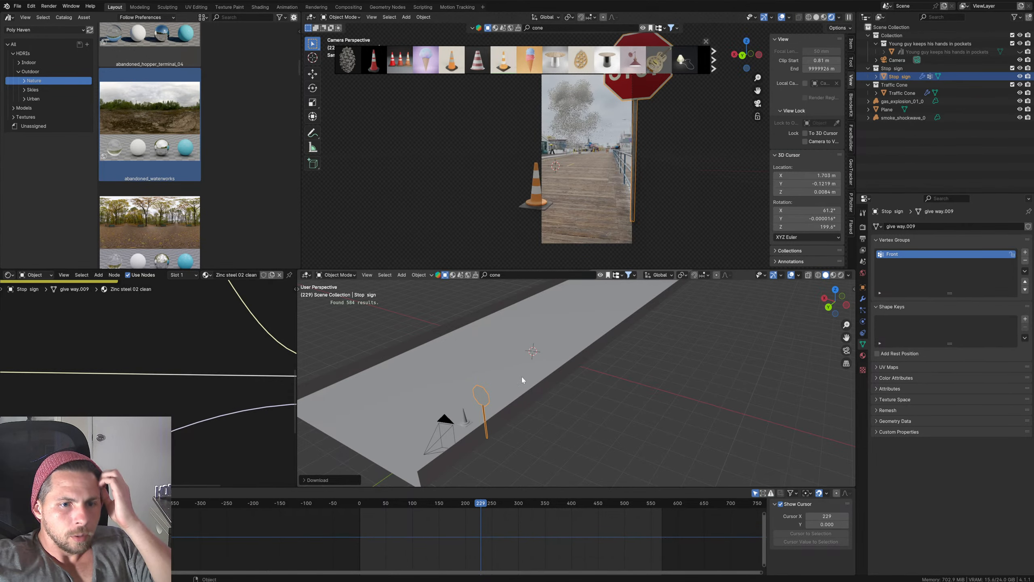
Step: Move the traffic cone horizontally, without changing its height, into the lower foreground of the camera frame
click(465, 418)
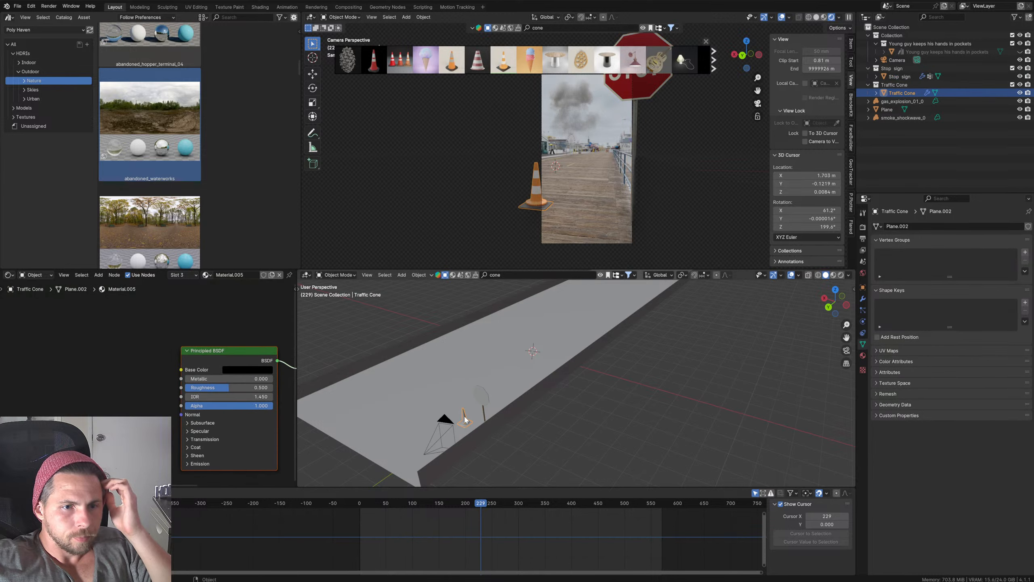
key(g)
key(shift+z)
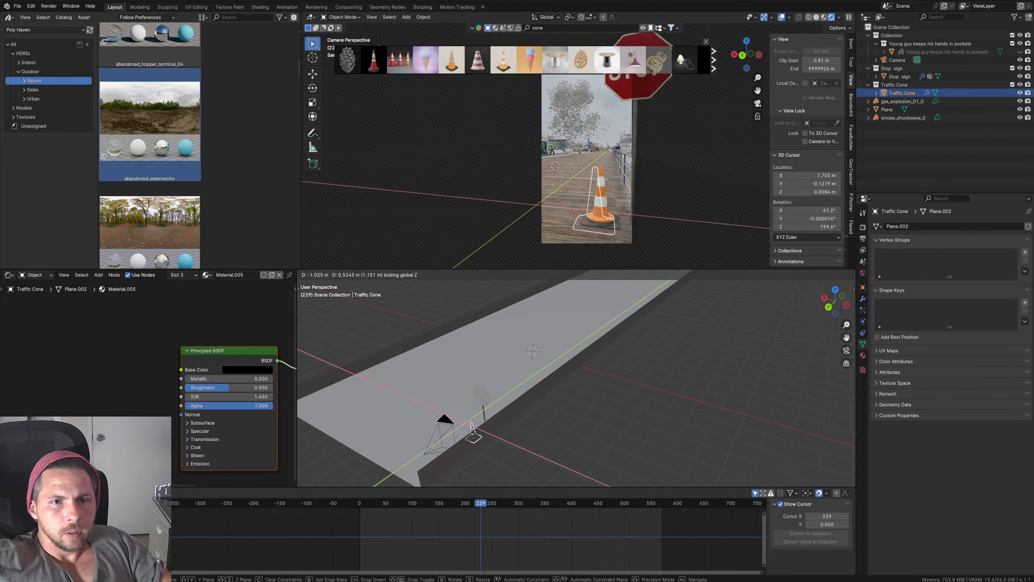
click(465, 426)
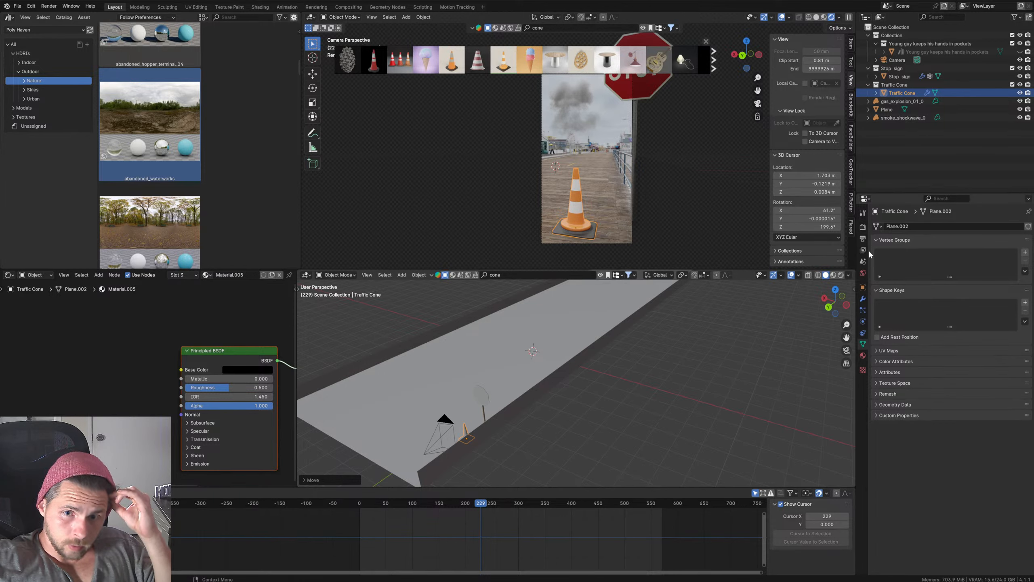
Step: Change the camera's background source to a movie clip and load IMG_3149.mov
click(863, 274)
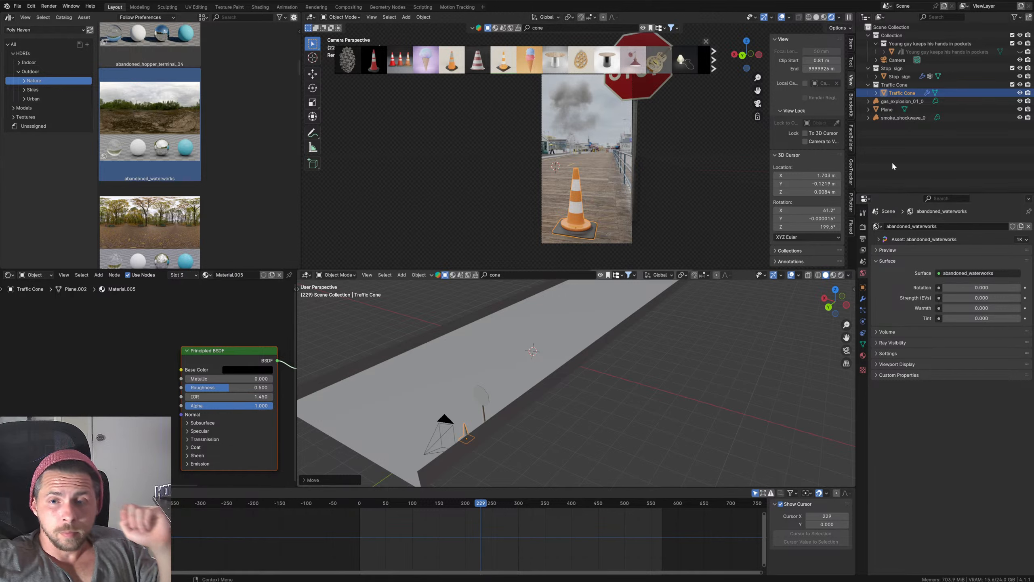
click(897, 60)
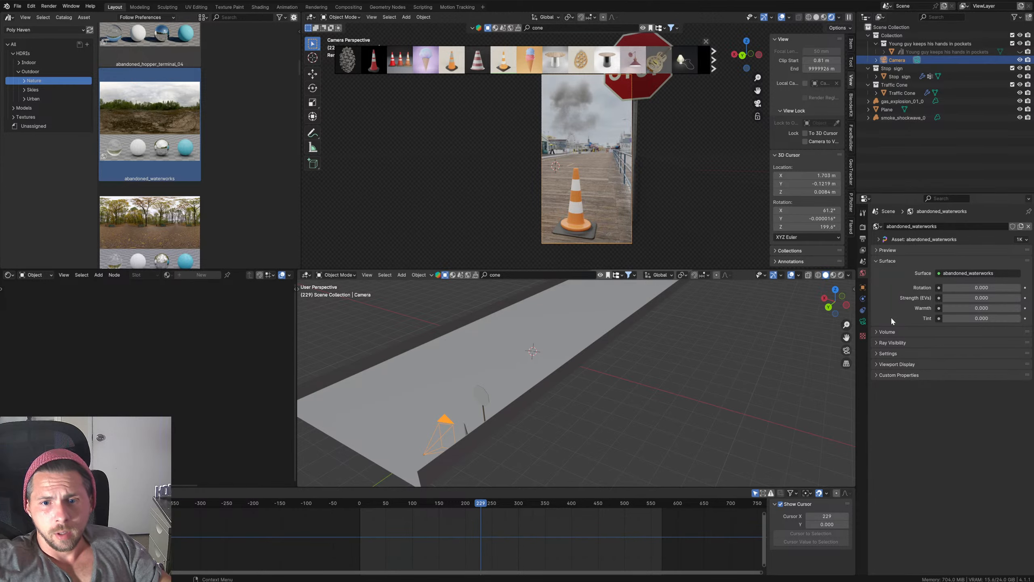
click(863, 321)
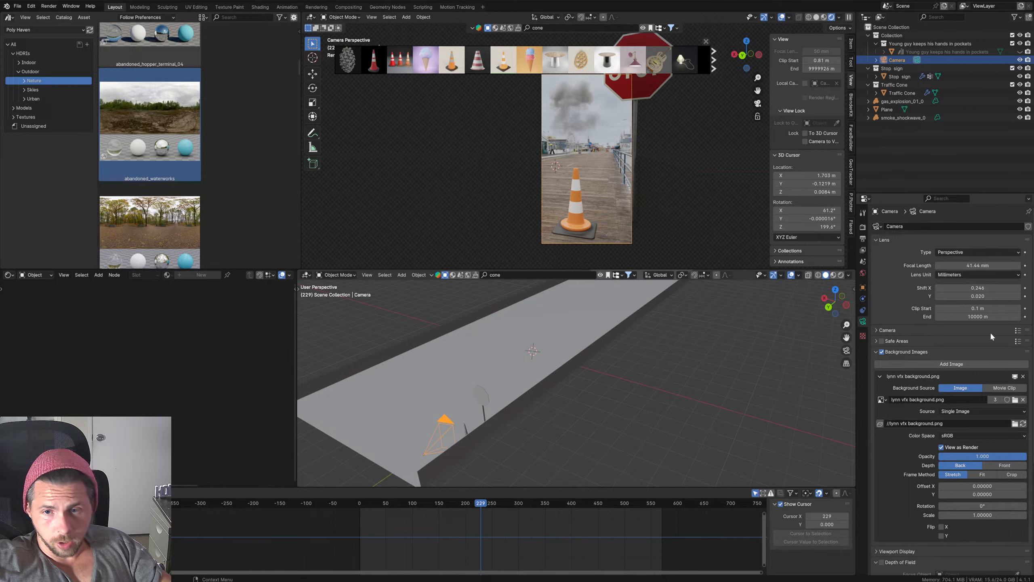
click(1000, 389)
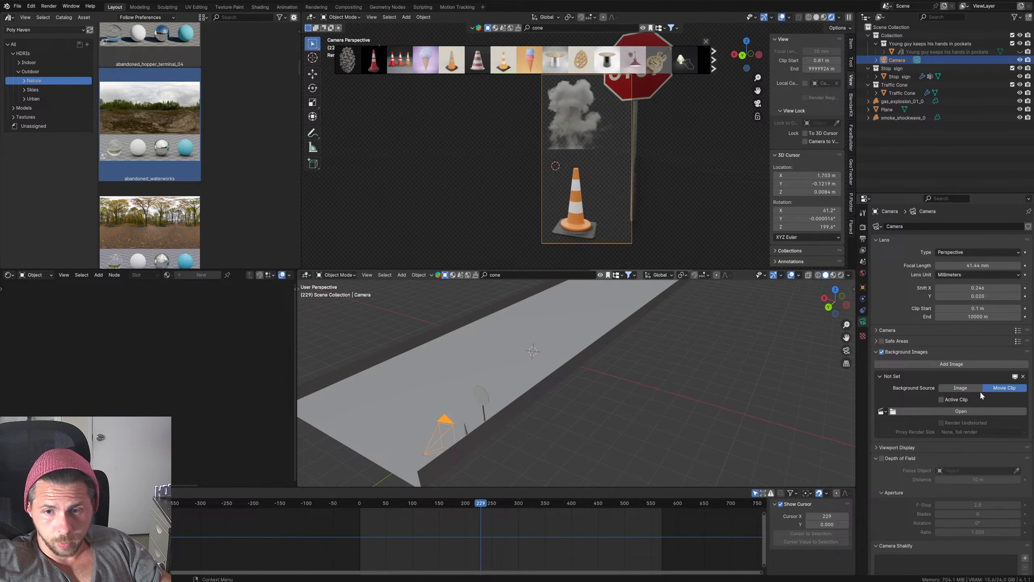
click(941, 411)
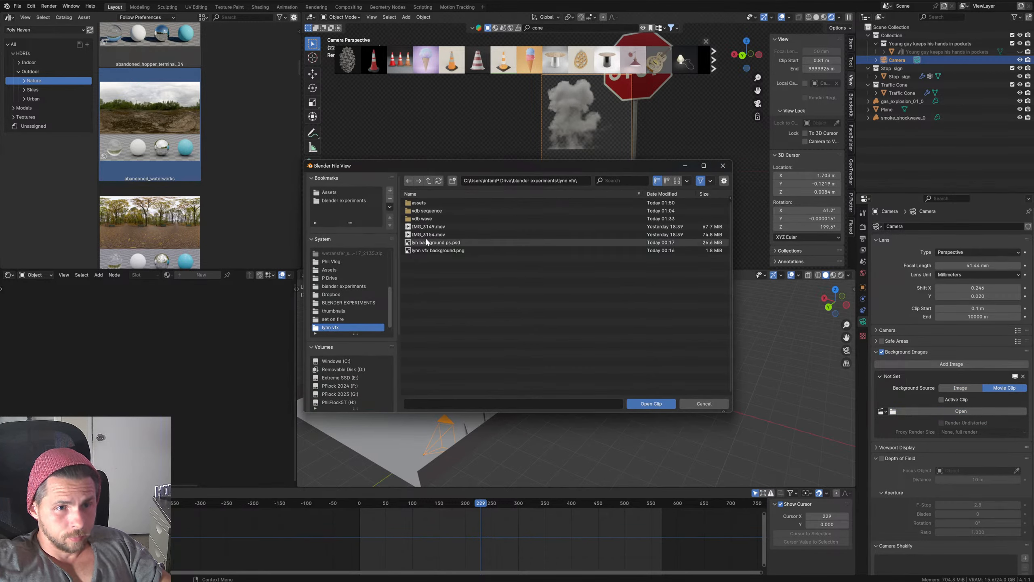
click(432, 227)
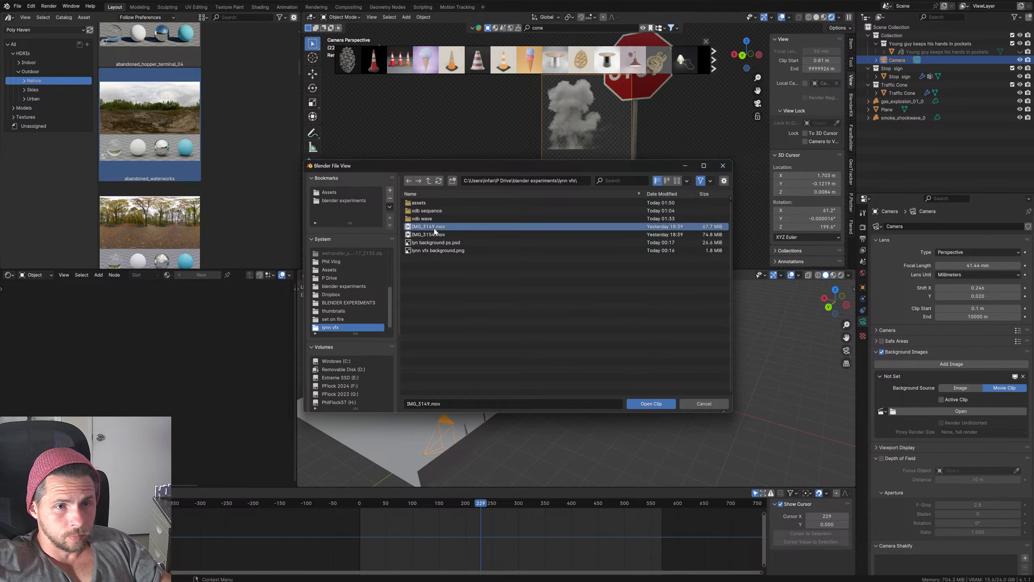
double_click(432, 227)
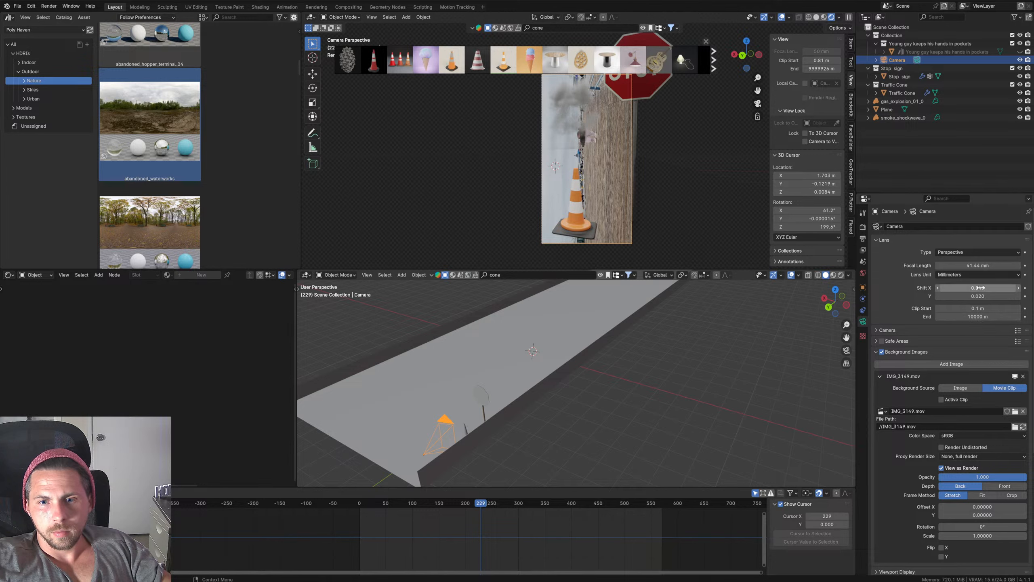
click(863, 228)
click(864, 240)
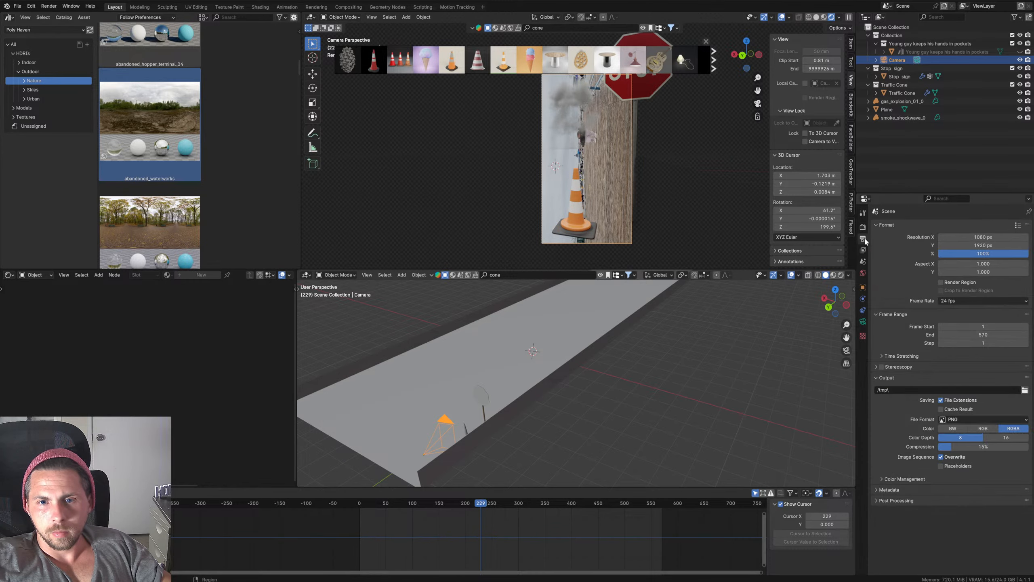
drag(983, 237, 1008, 237)
key(ctrl+z)
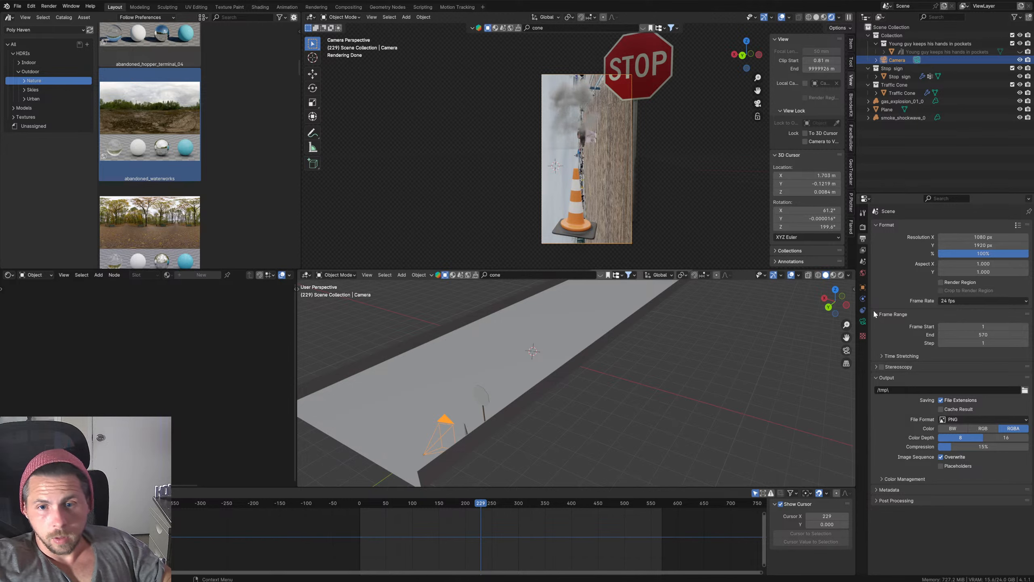
Step: Set the rotation of the camera's IMG_3149.mov background clip to 90°
click(863, 322)
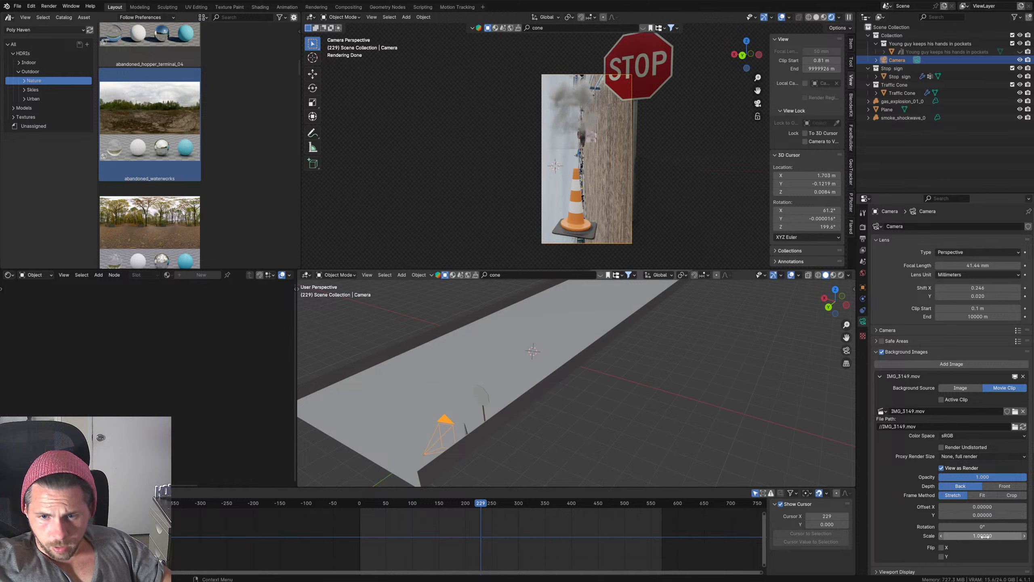
drag(983, 527, 1025, 526)
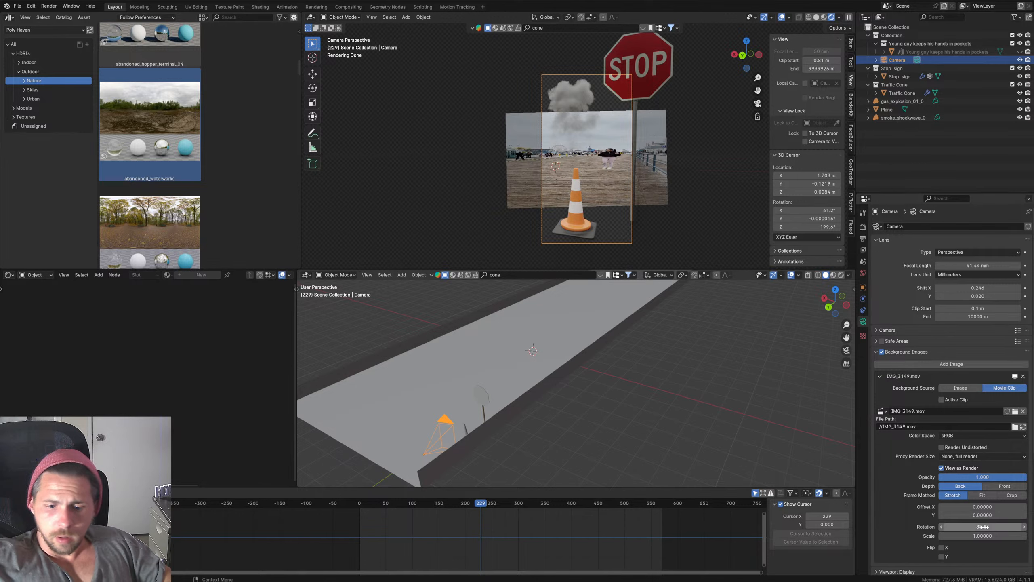
click(990, 526)
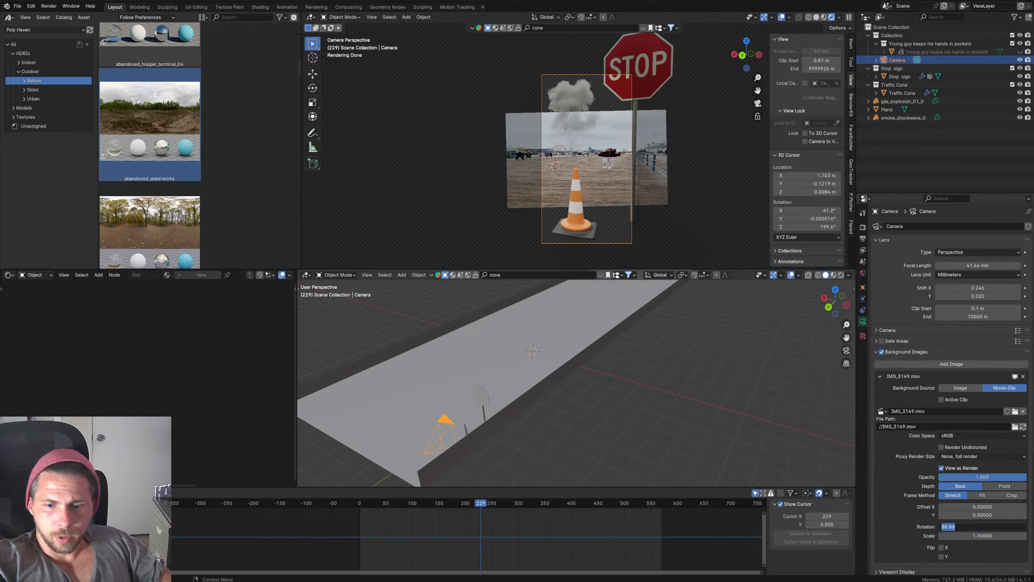
text(90)
key(Return)
Step: Undo a trial vertical offset of the background clip, set its frame method to Fit, and inspect it through the camera
drag(993, 516, 990, 516)
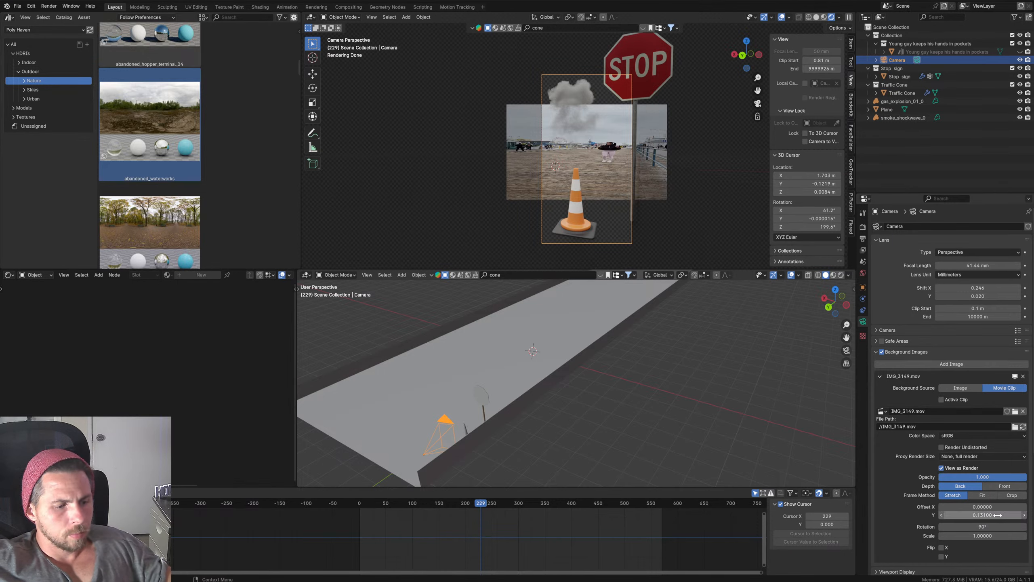
key(ctrl+z)
click(983, 495)
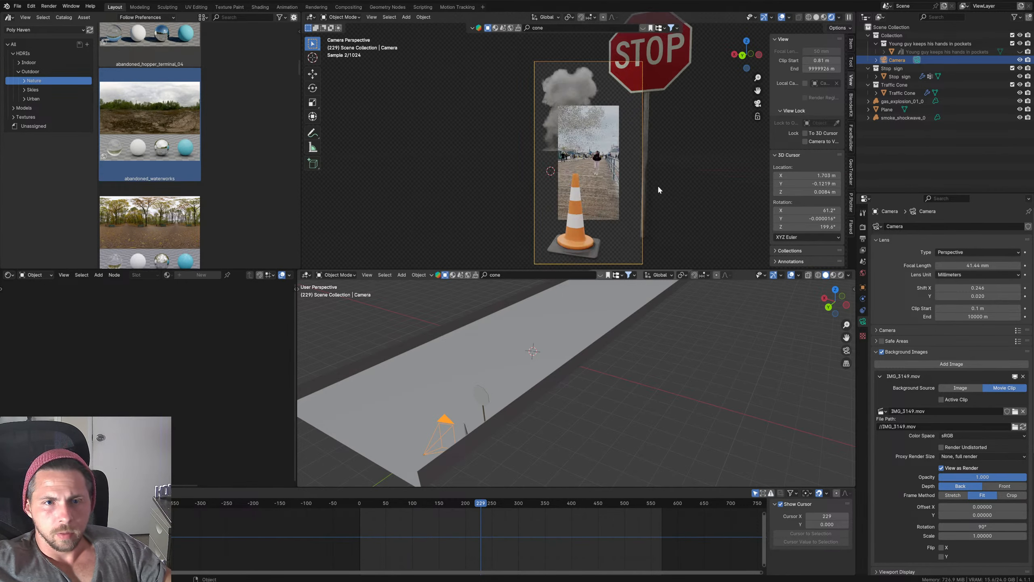
scroll(652, 183, up, 3)
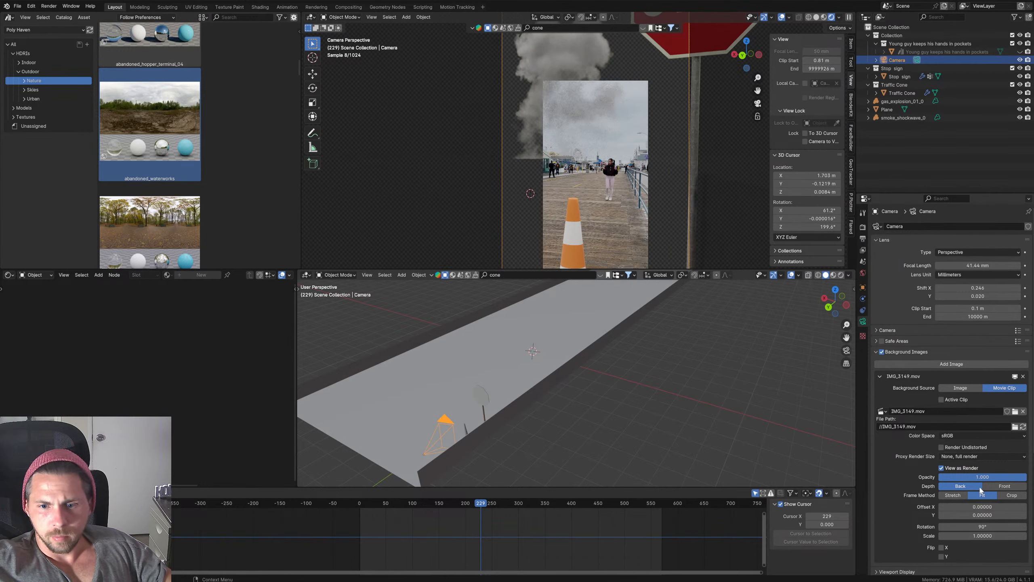
click(1012, 496)
click(990, 495)
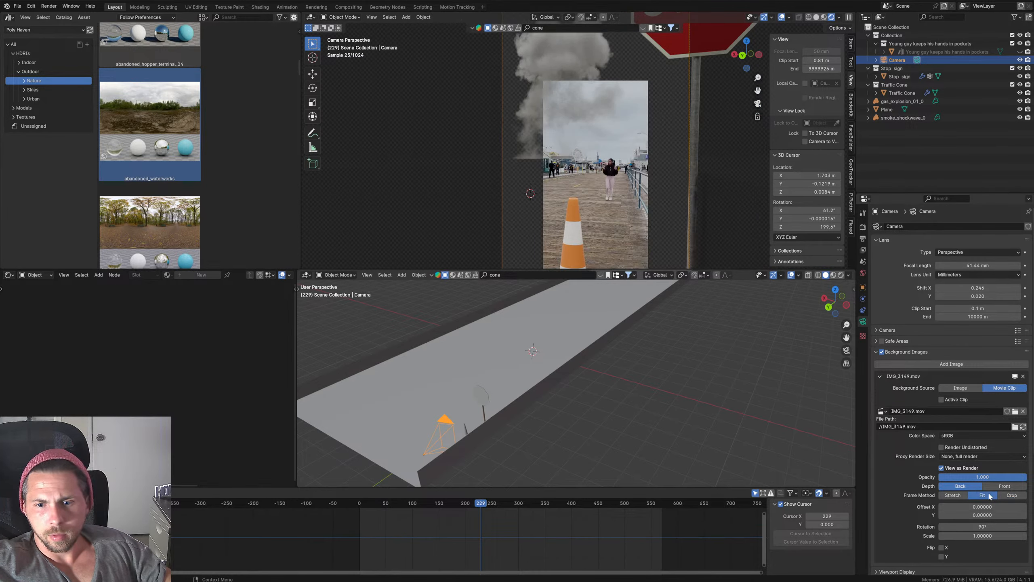
scroll(649, 158, up, 5)
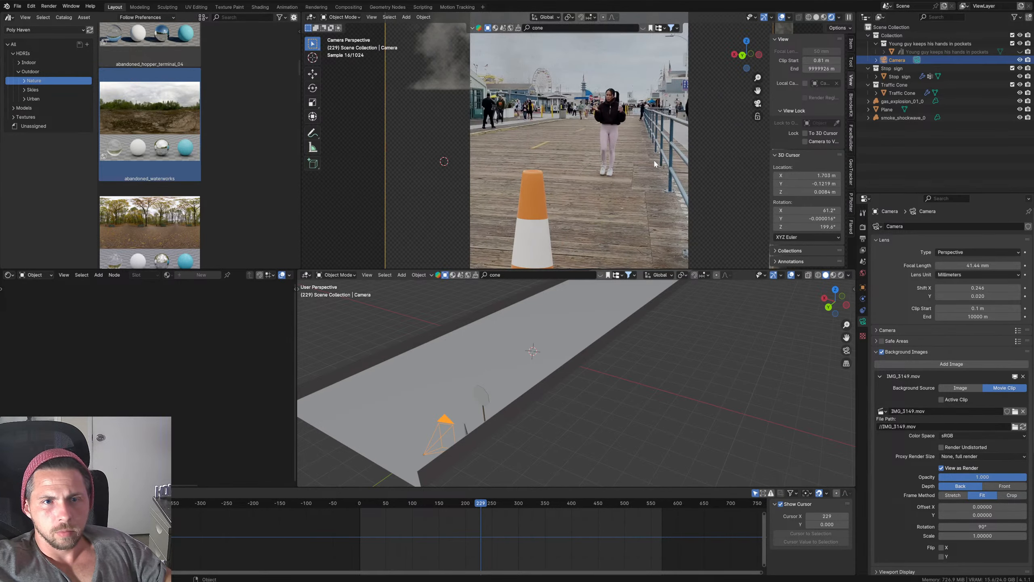
Step: Scale the camera's IMG_3149.mov background clip to 1.766 so it fills the camera frame
scroll(655, 163, down, 5)
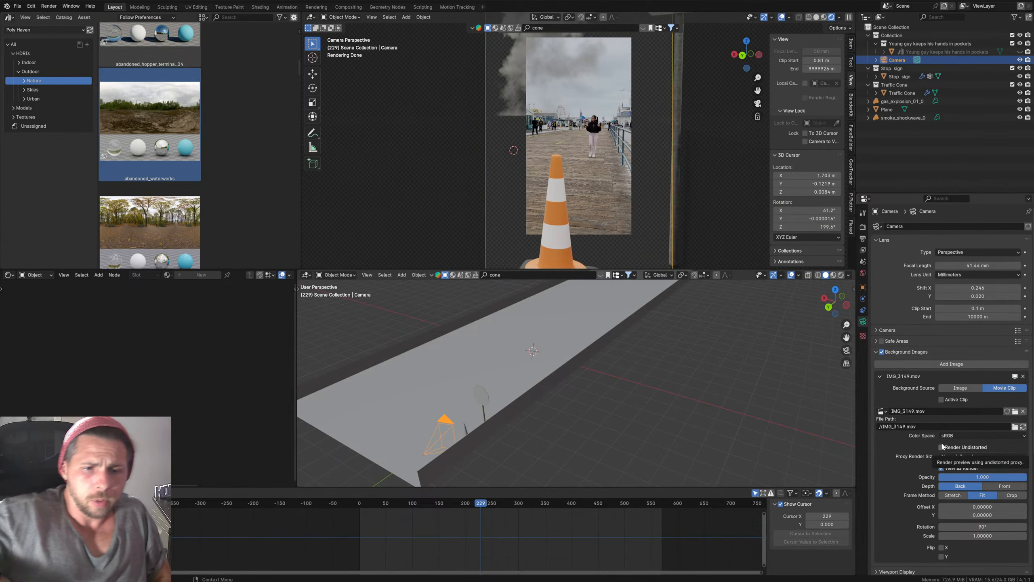
click(1009, 487)
click(968, 489)
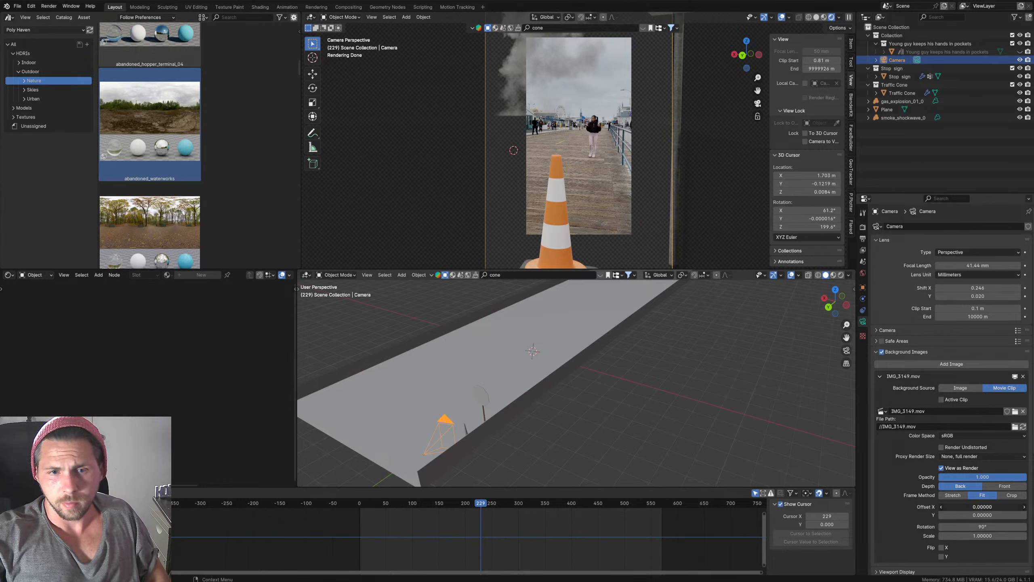
drag(1001, 507, 980, 506)
key(Escape)
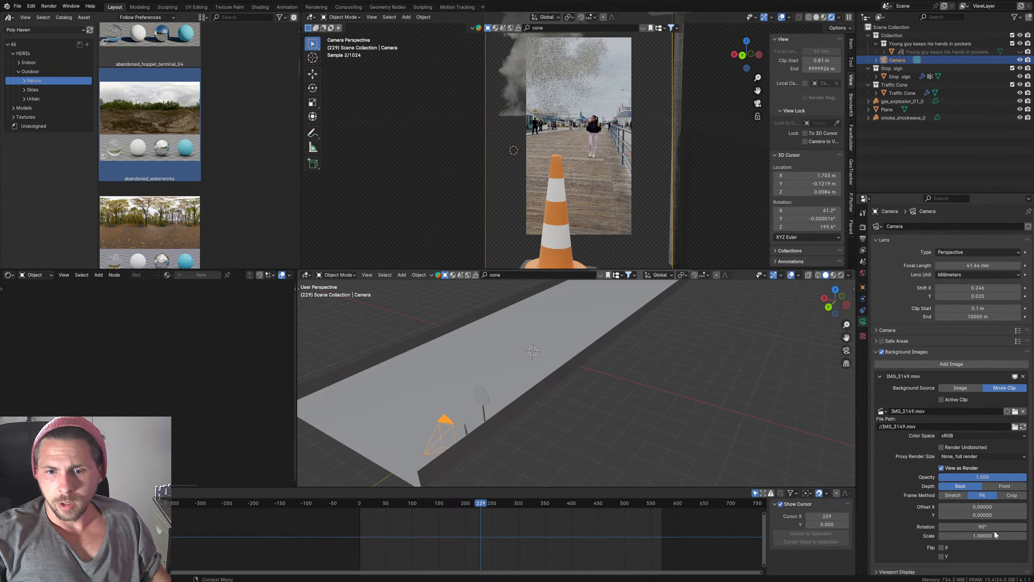
drag(983, 535, 1028, 535)
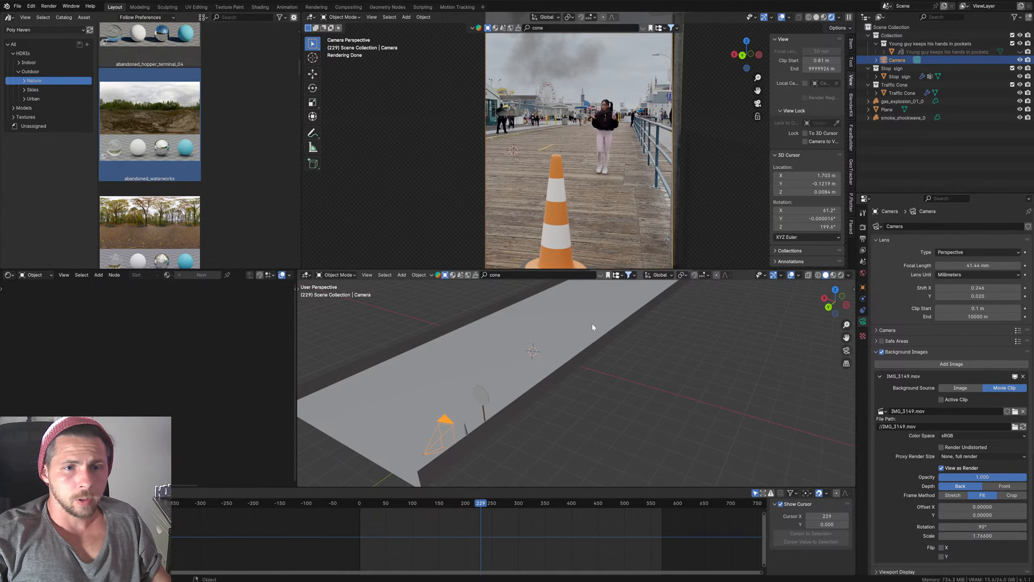
Step: Play and scrub the animation from the start to about frame 345, reviewing the explosion against the background footage through the camera
click(601, 277)
click(601, 276)
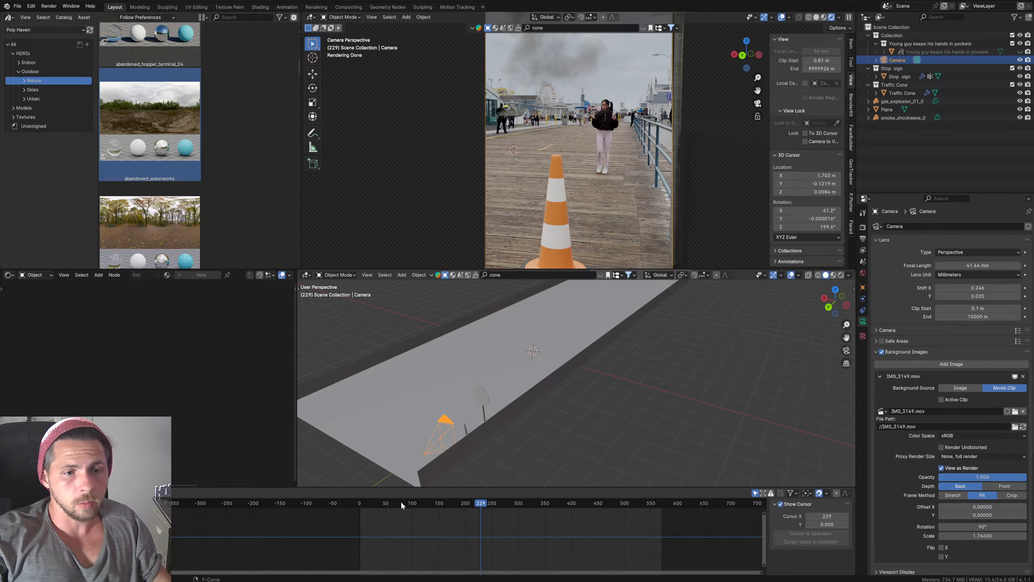
click(384, 504)
drag(373, 504, 338, 504)
key(space)
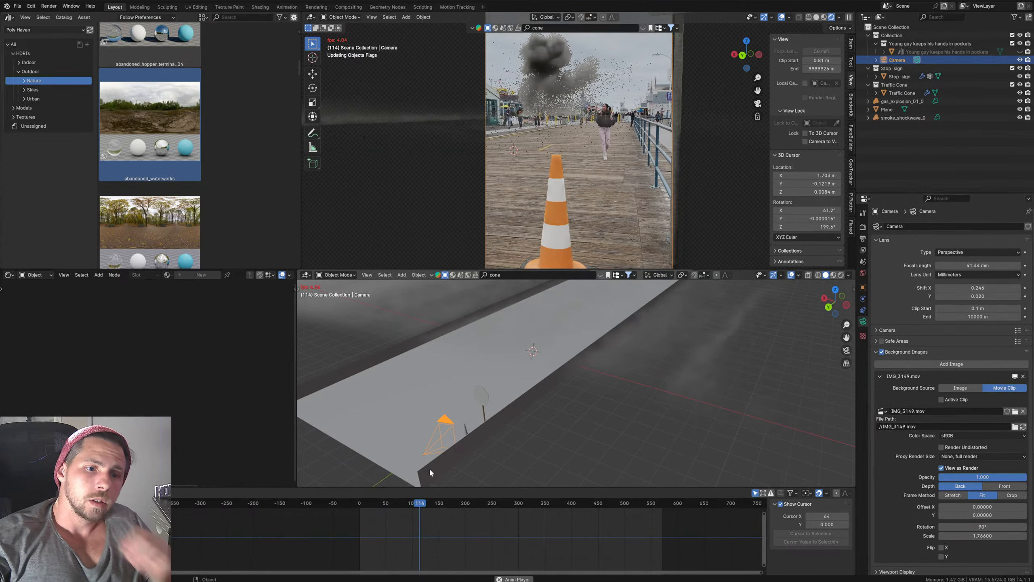
click(453, 500)
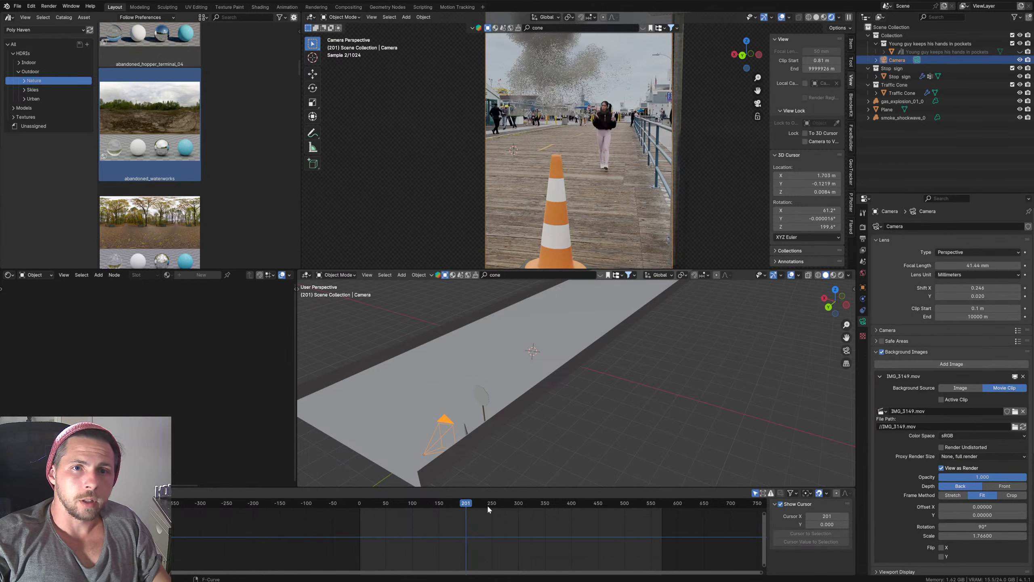
click(512, 503)
click(538, 503)
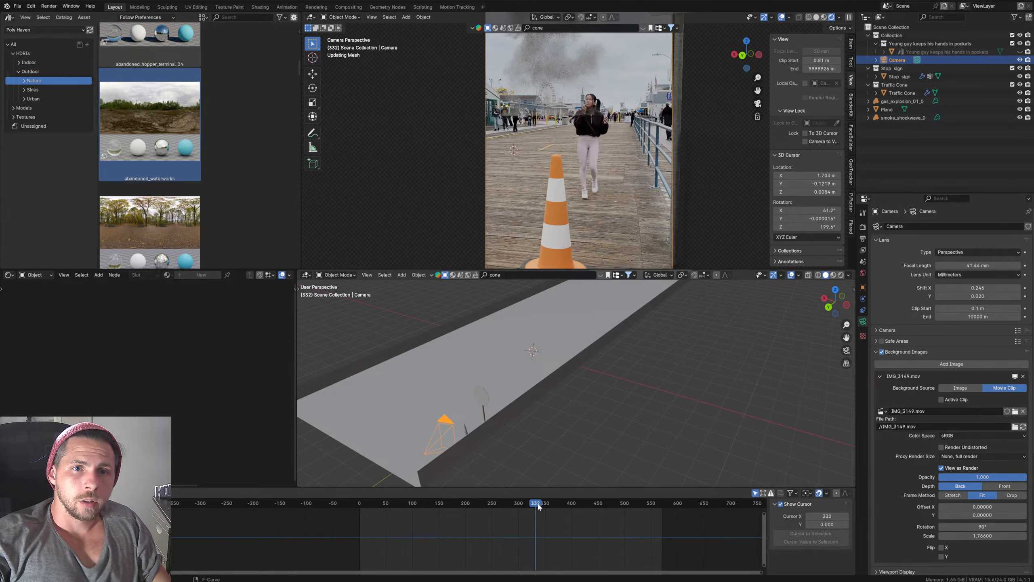
key(space)
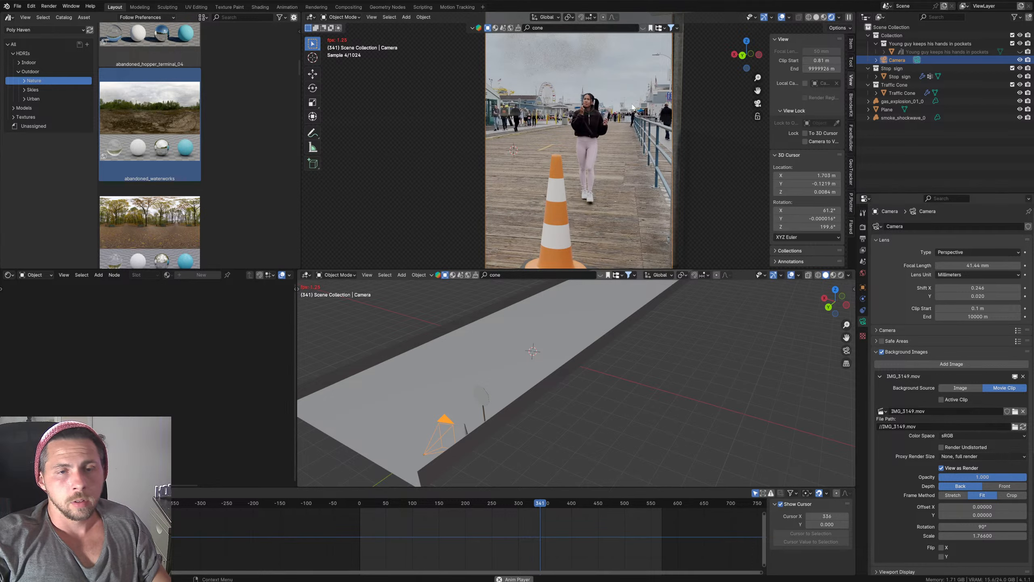
key(space)
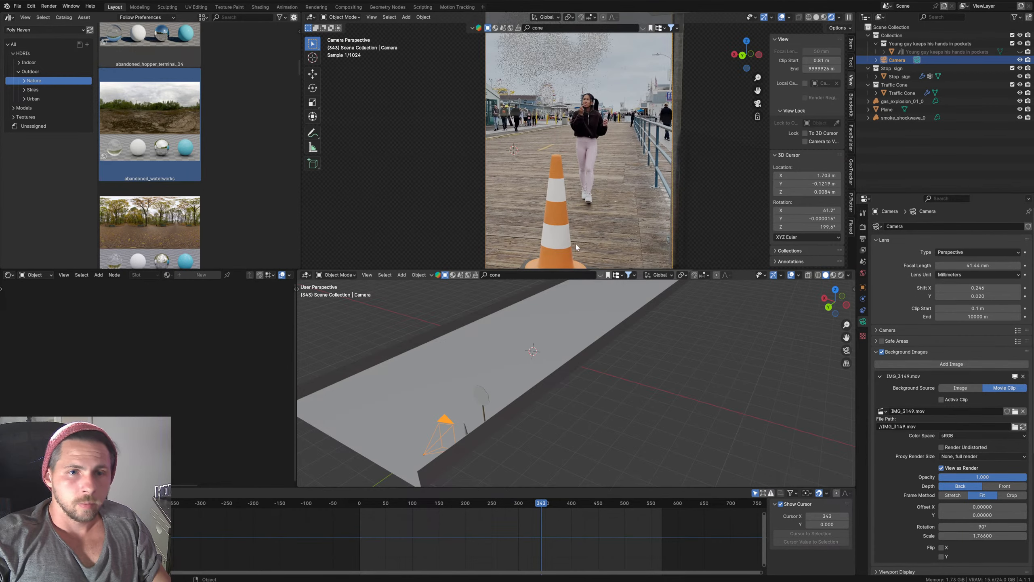
key(space)
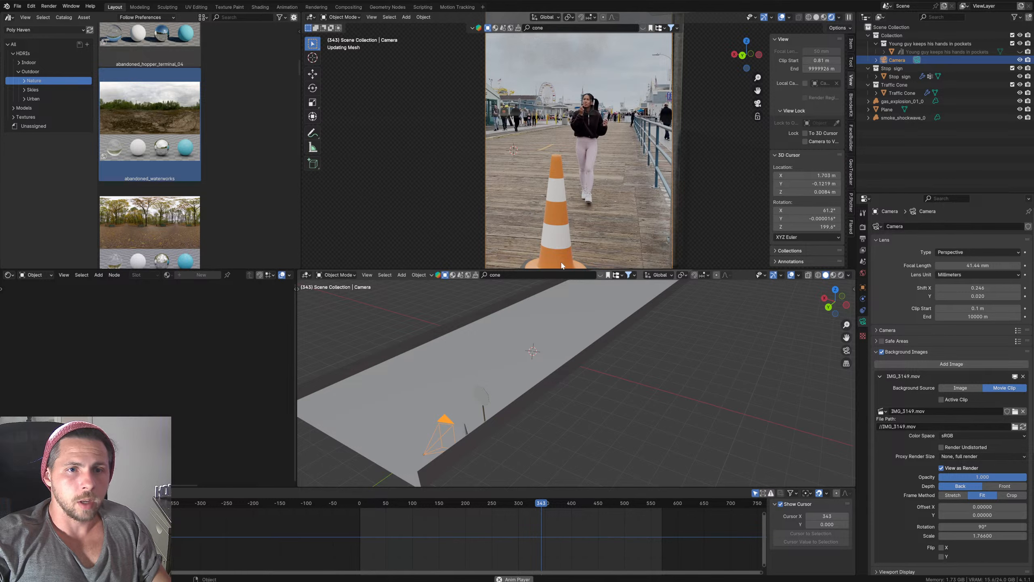
key(space)
Step: Move the traffic cone horizontally with its height locked to beside the walking woman's feet, and scale it down
click(467, 429)
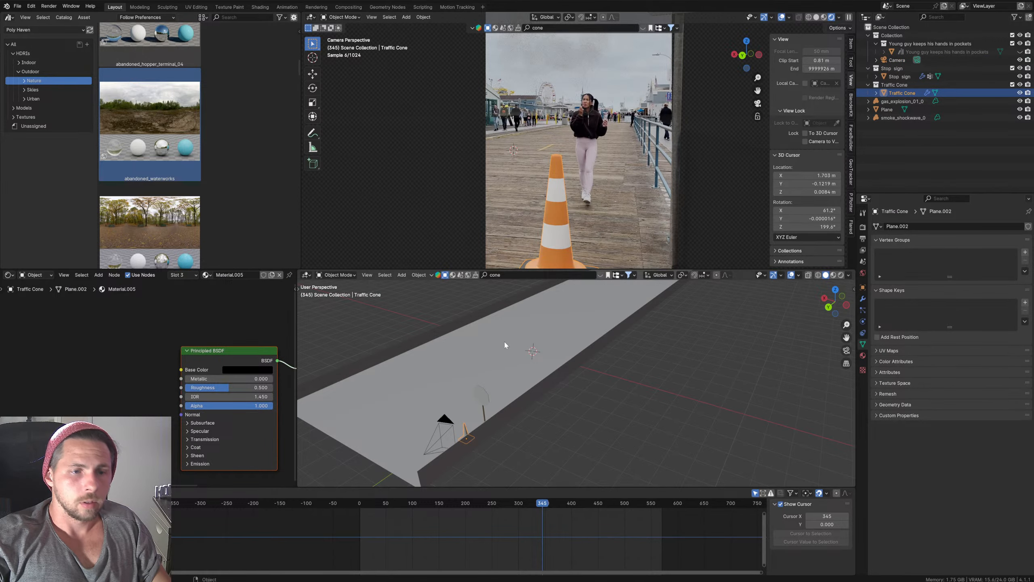
key(g)
key(shift+z)
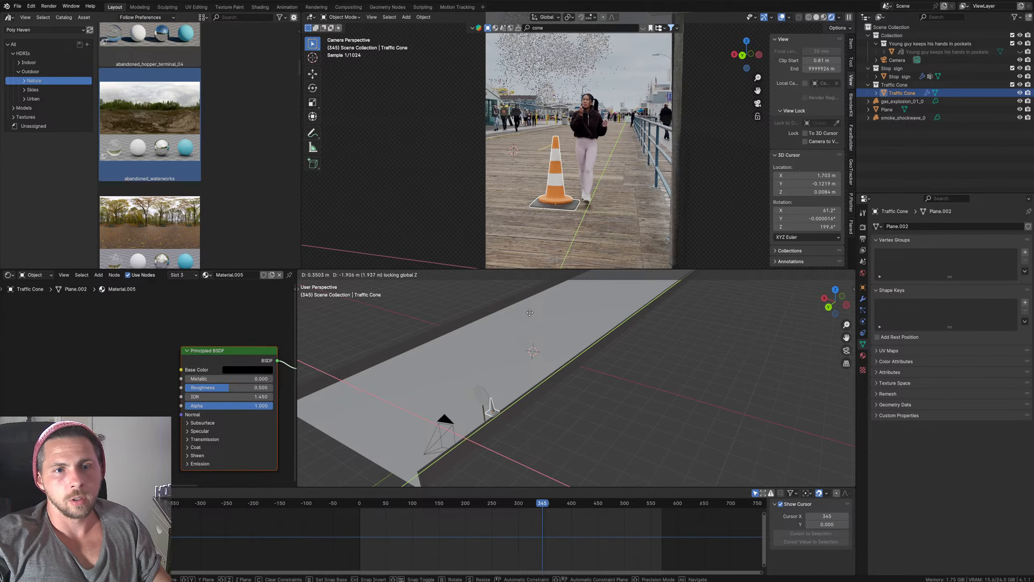
click(528, 313)
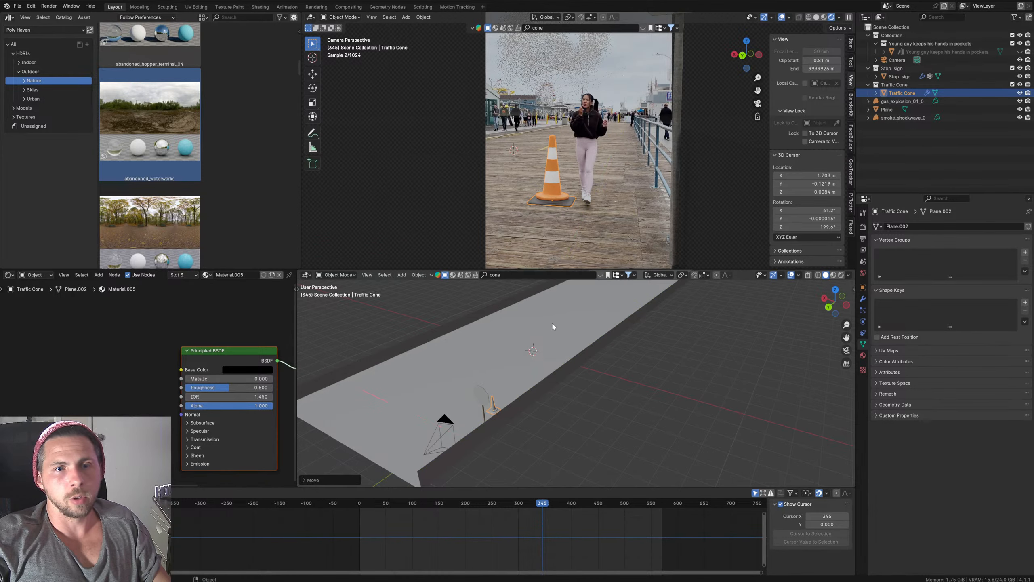
key(s)
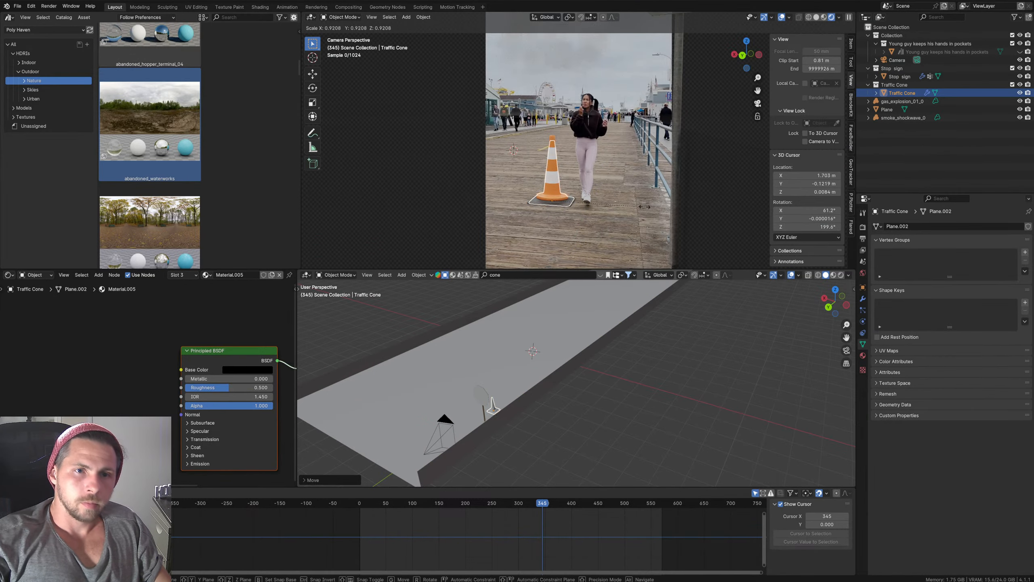
click(609, 194)
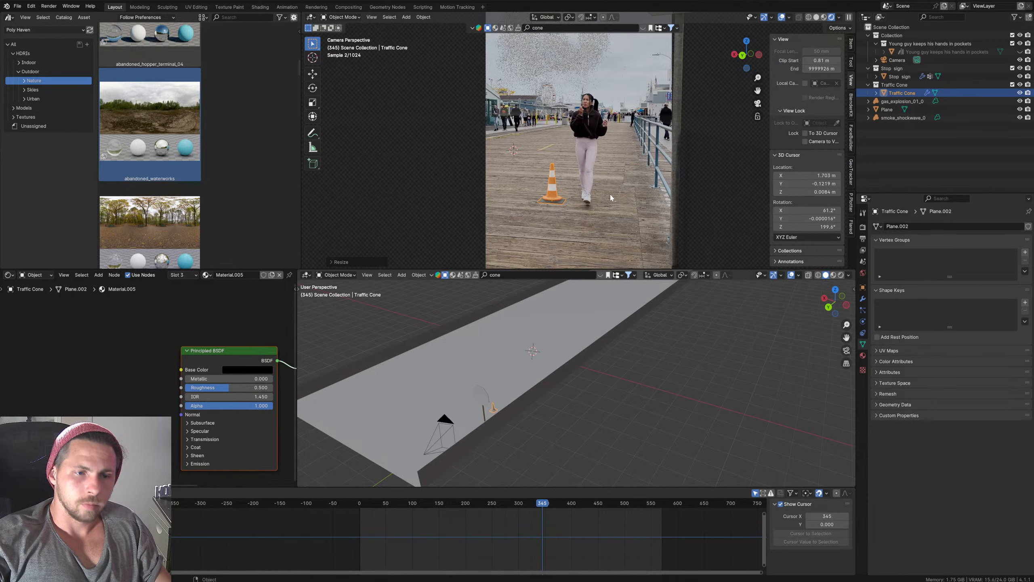
Step: Move the shrunken traffic cone across the ground plane to the boardwalk foreground in front of the woman
key(g)
key(shift+z)
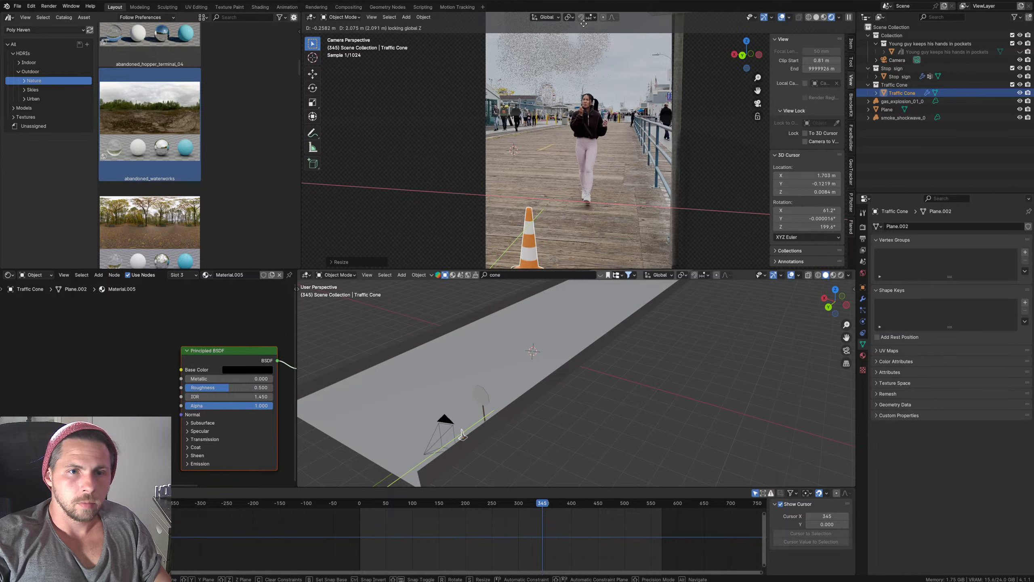
click(648, 253)
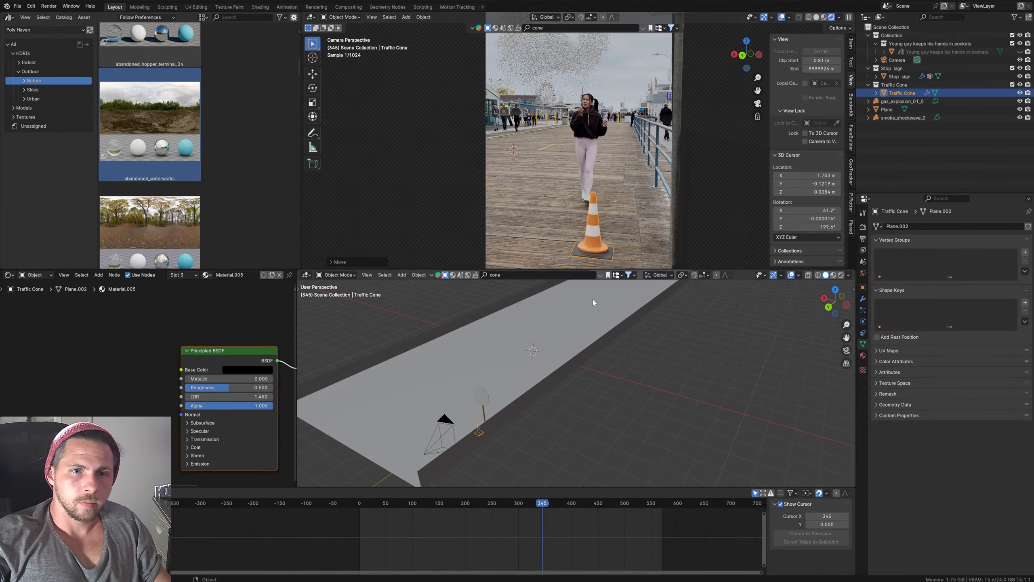
Step: Scrub the timeline to frame 743 and compare the traffic cone's size and placement with the woman through the camera
drag(560, 505, 753, 475)
scroll(701, 532, down, 5)
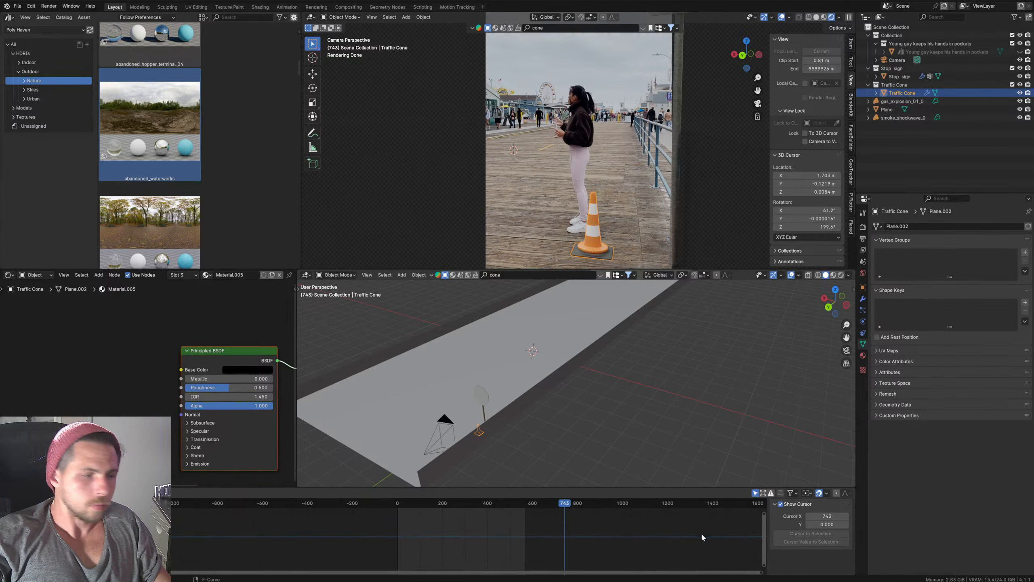
scroll(701, 533, down, 1)
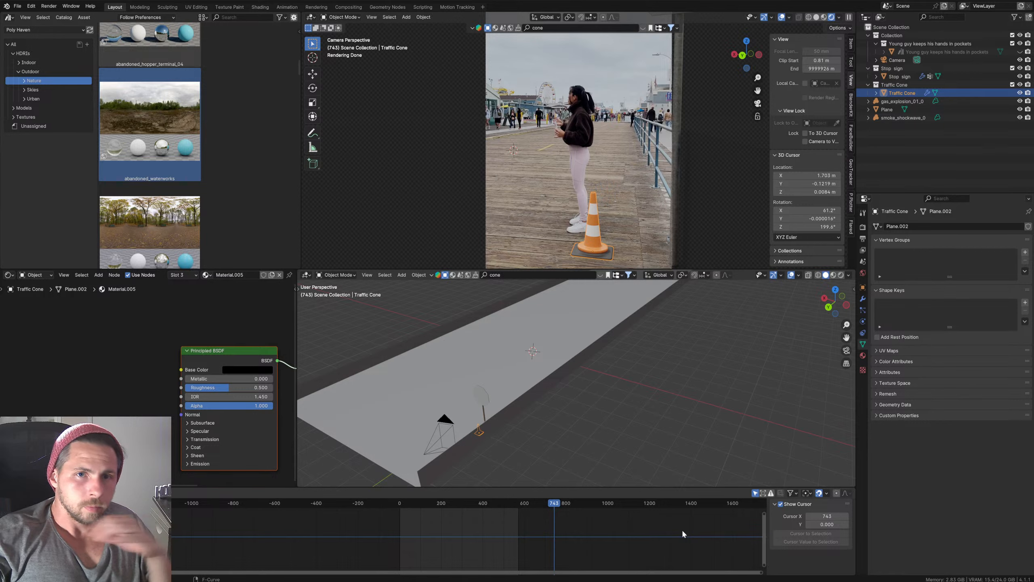
scroll(497, 415, down, 5)
scroll(588, 181, down, 4)
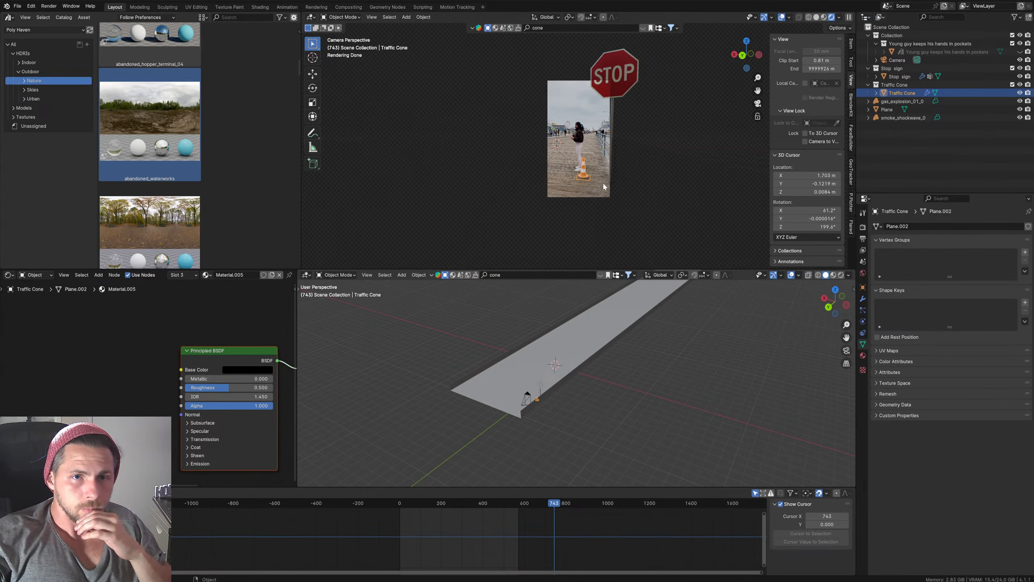
scroll(604, 187, up, 2)
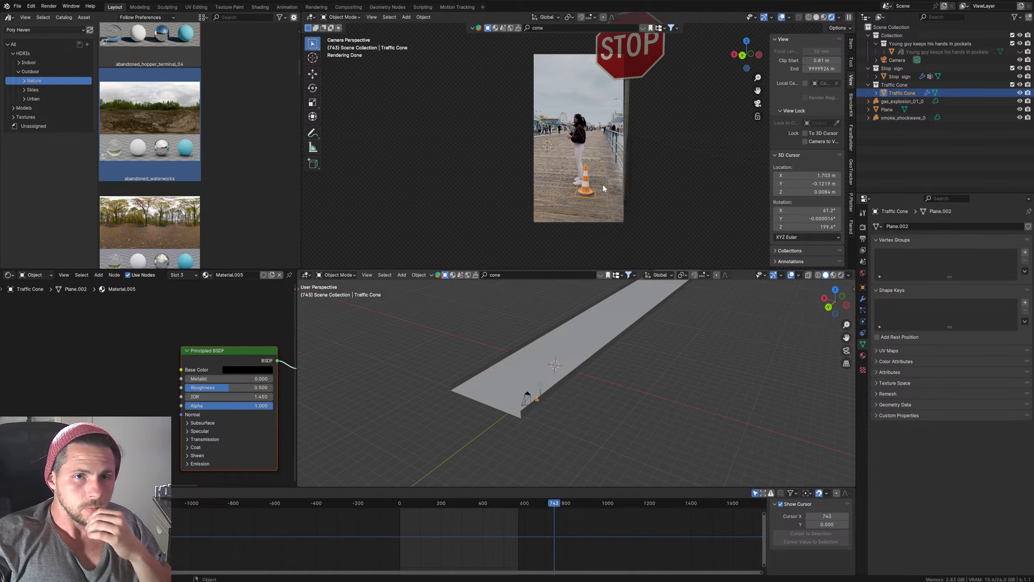
scroll(604, 188, up, 2)
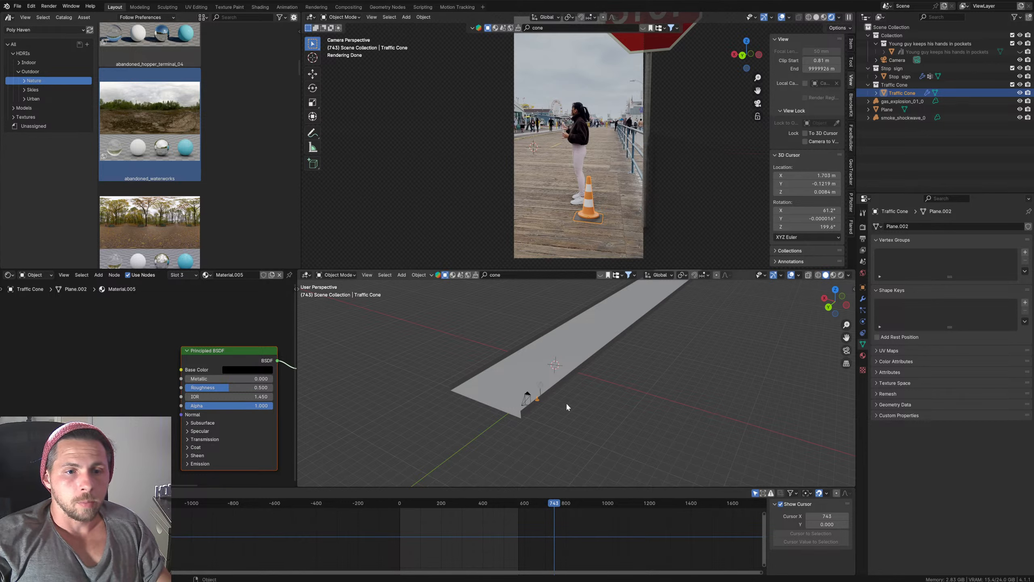
Step: Scale the traffic cone up slightly and shift it horizontally toward the camera, keeping its height
scroll(558, 402, up, 3)
scroll(552, 399, down, 2)
scroll(527, 393, up, 2)
mouse_move(526, 393)
shift+middle_down()
mouse_move(544, 392)
mouse_move(532, 378)
shift+middle_up()
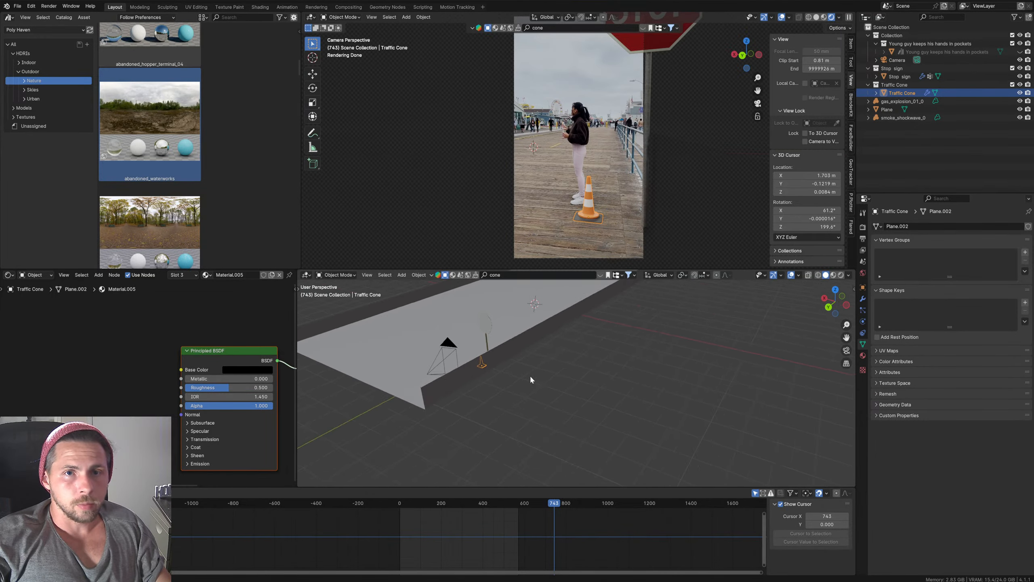
scroll(505, 378, up, 4)
key(KP_Decimal)
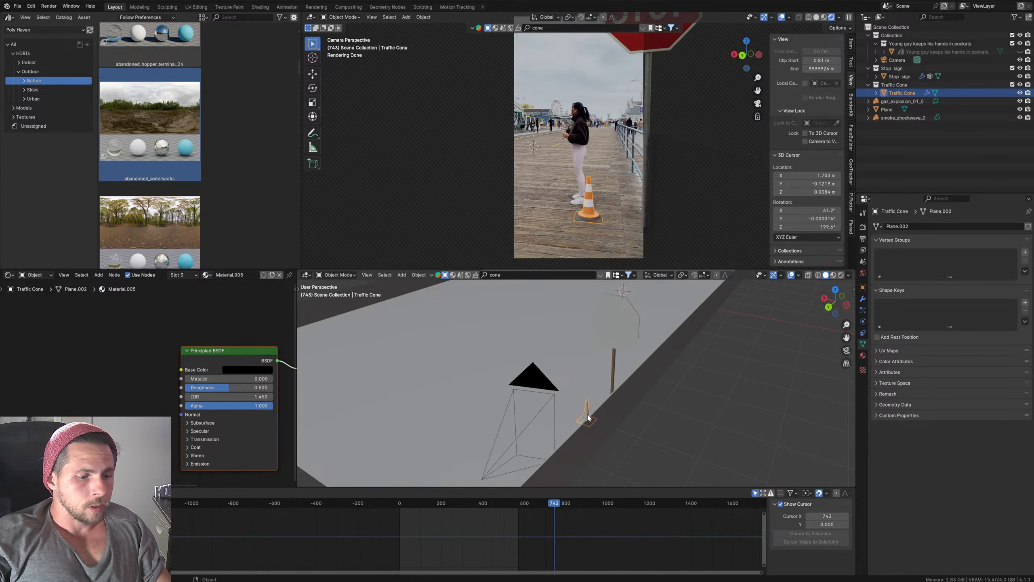
key(s)
click(608, 415)
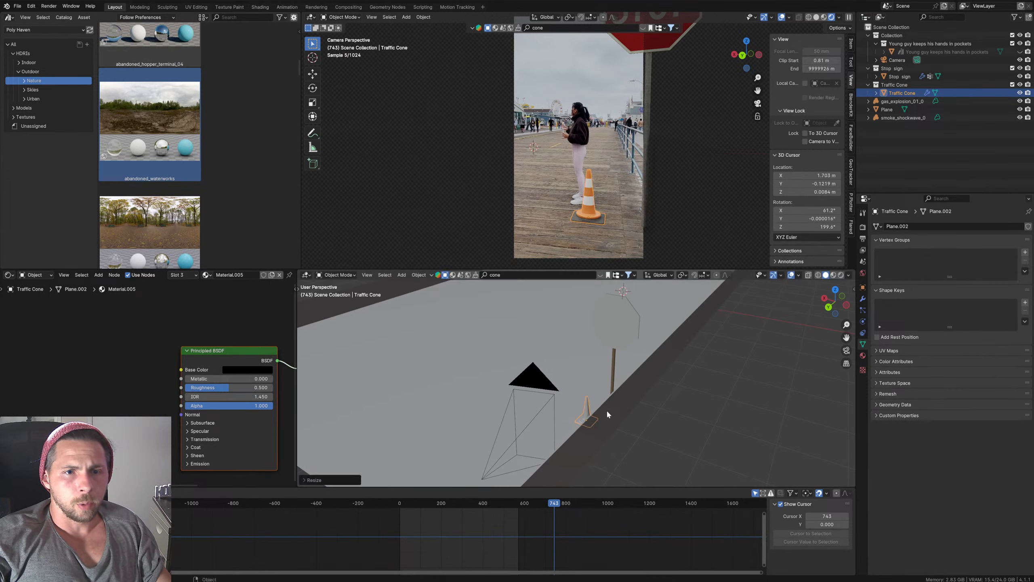
key(g)
key(shift+z)
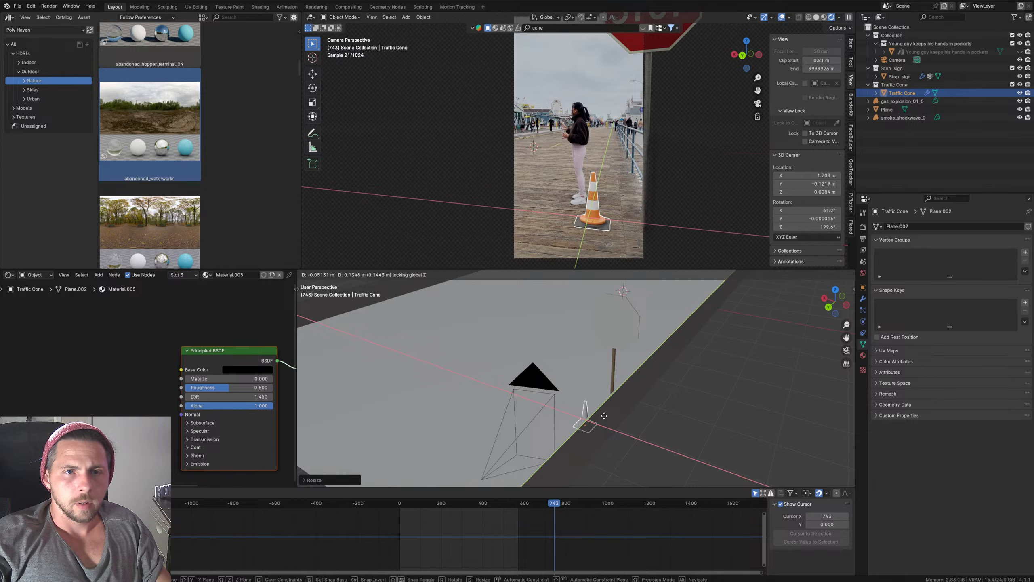
click(573, 454)
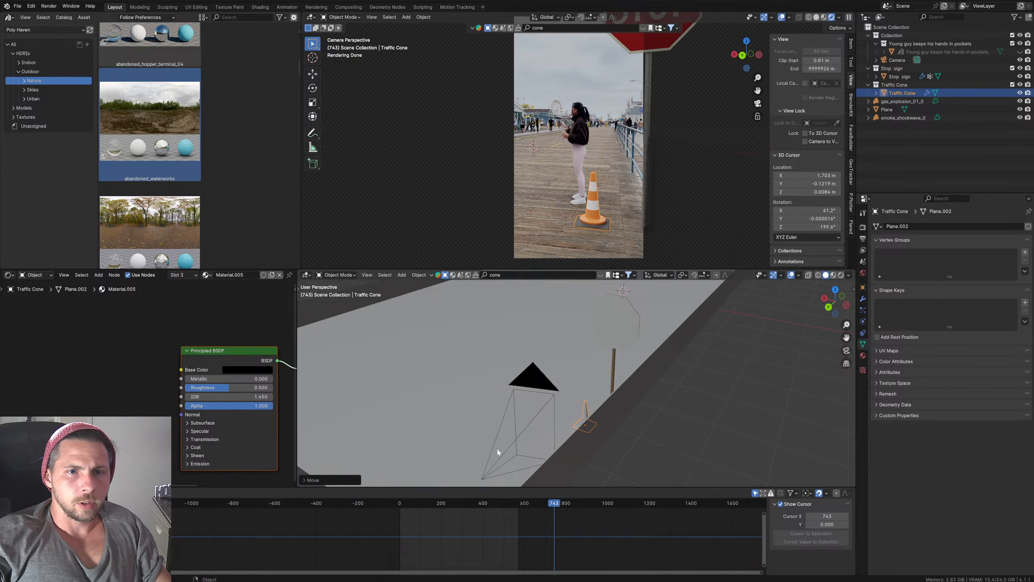
Step: Check the footage at frame 1130 and delete the traffic cone and the stop sign from the scene
drag(569, 504, 635, 502)
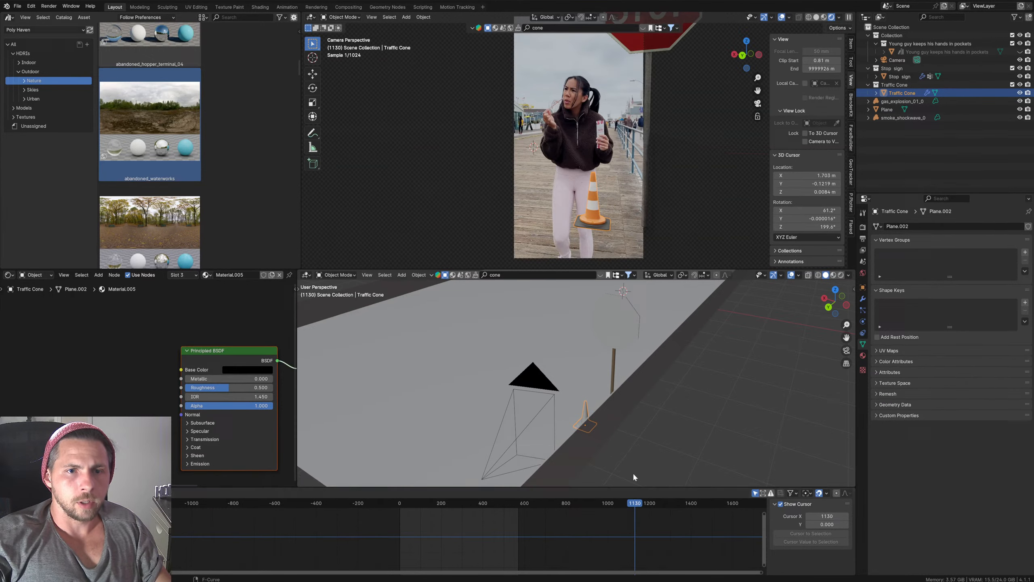
key(x)
click(594, 431)
click(618, 341)
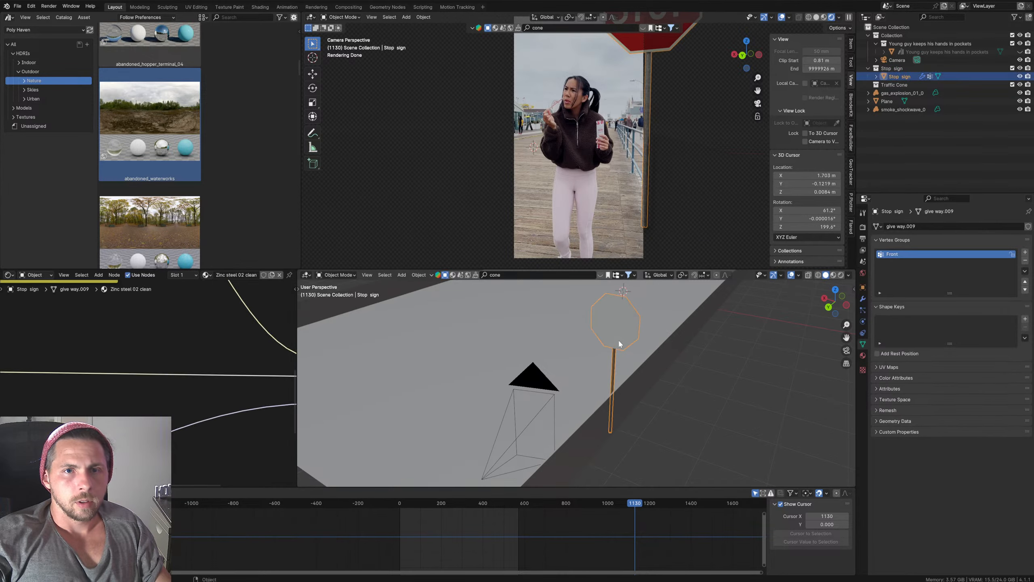
key(Delete)
Step: Show the cone asset results again and scrub the timeline back to frame 553 to view the footage without props
click(601, 276)
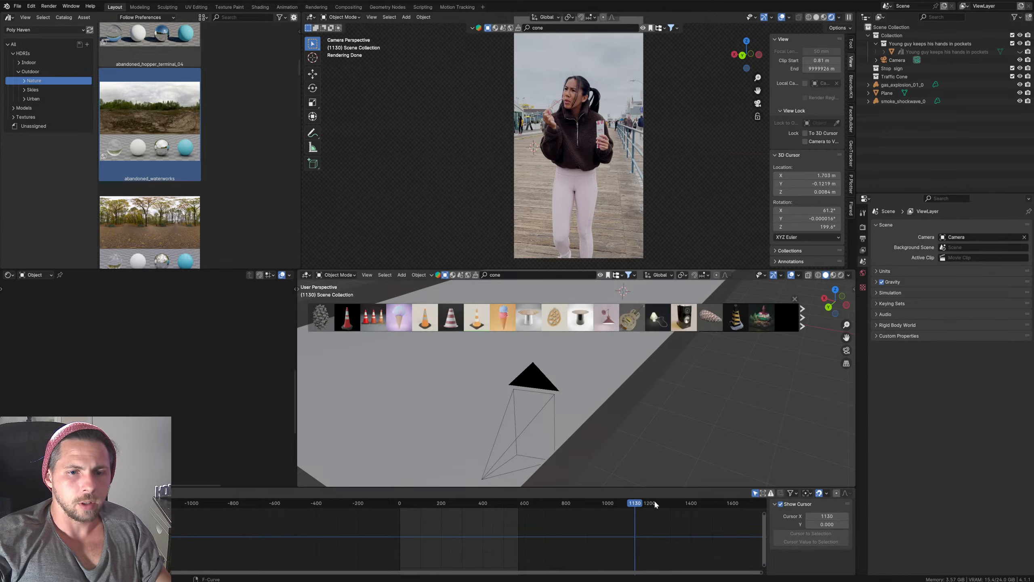
drag(654, 500, 506, 477)
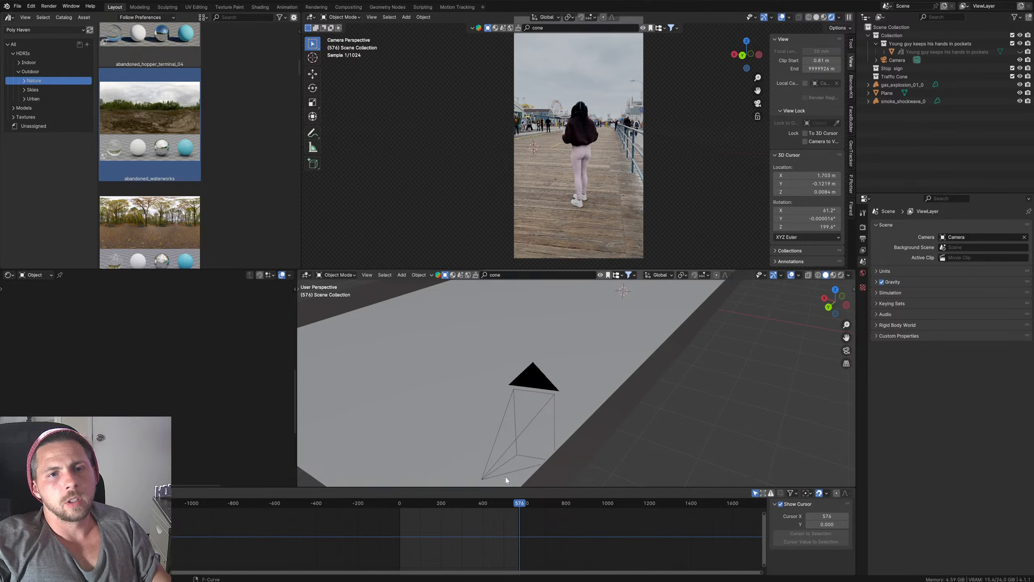
click(516, 507)
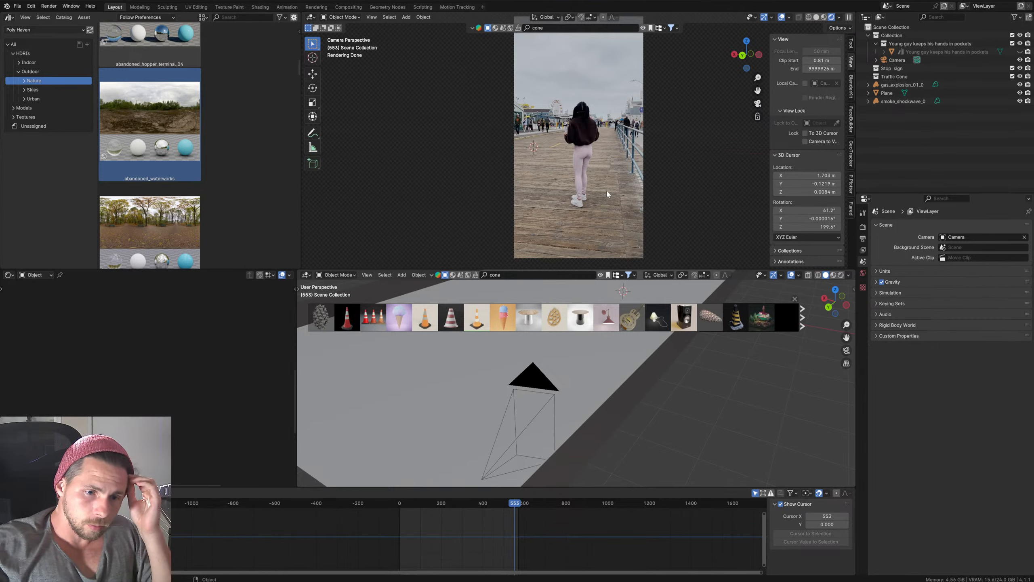
Step: Switch to the browser with the Sketchfab download page of the Jurassic World Alive - Rexy model
mouse_move(509, 580)
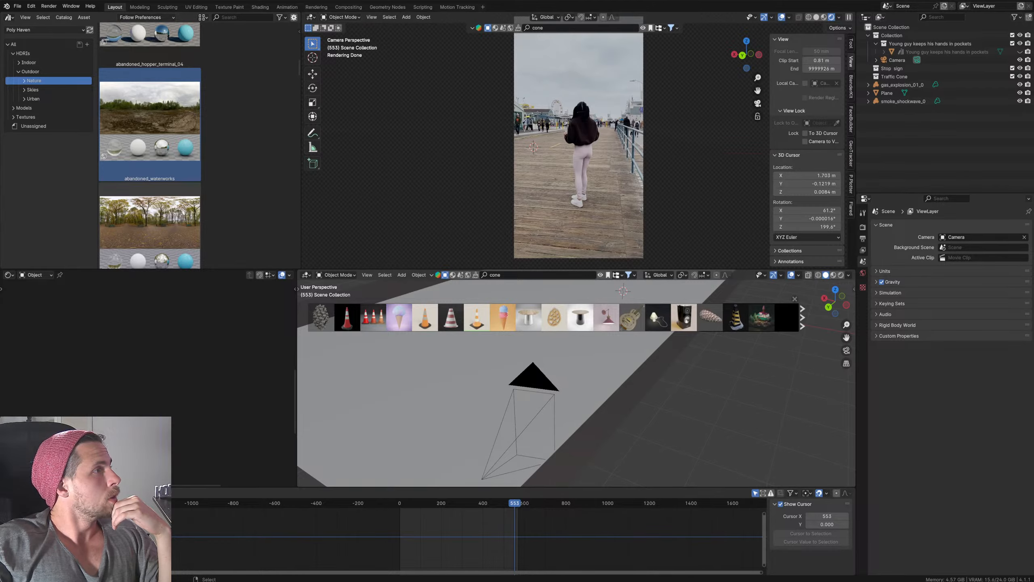
click(509, 580)
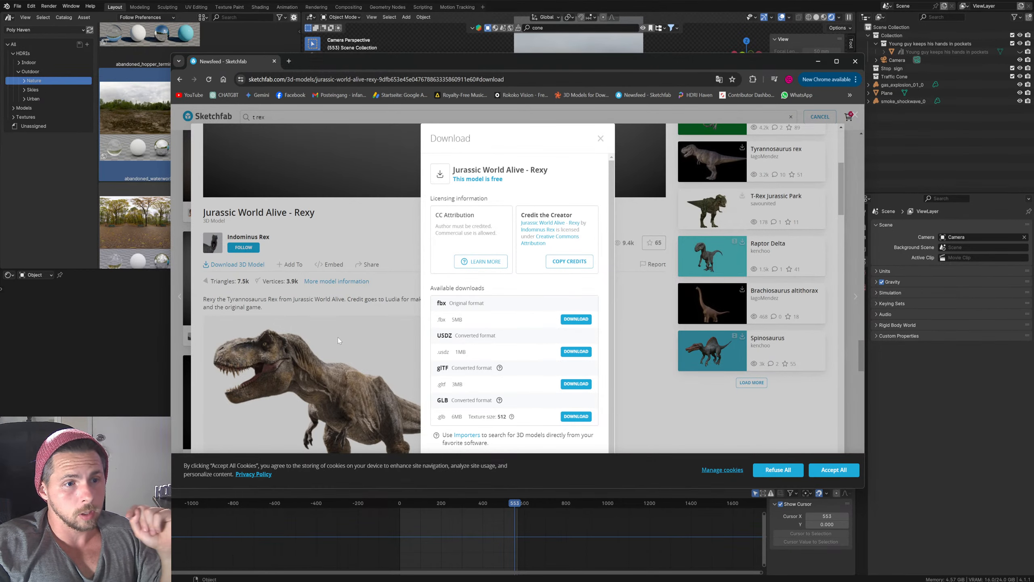
Step: Return to the Blender scene and scrub the timeline through the boardwalk footage to frame 1088
click(818, 61)
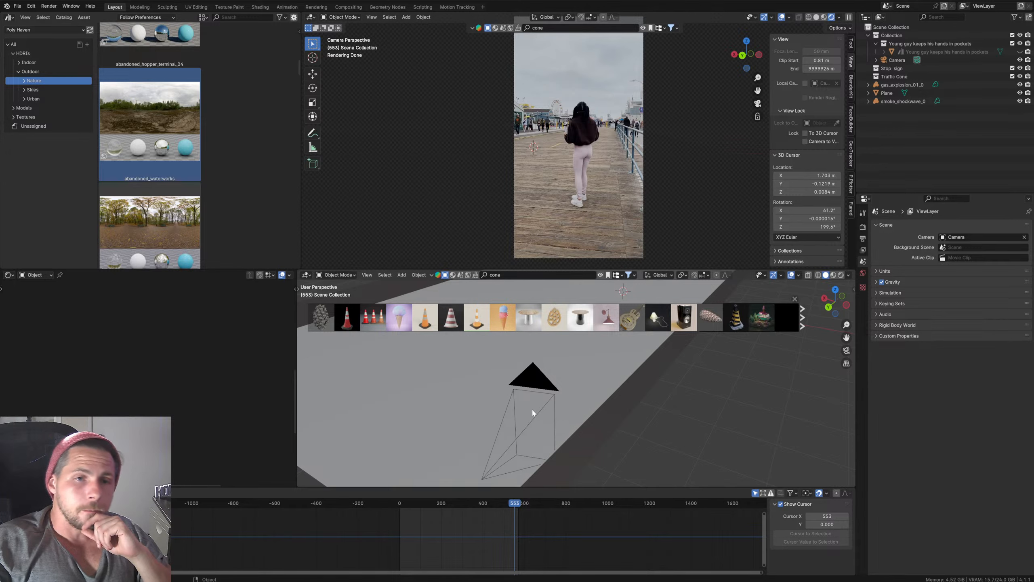
click(501, 504)
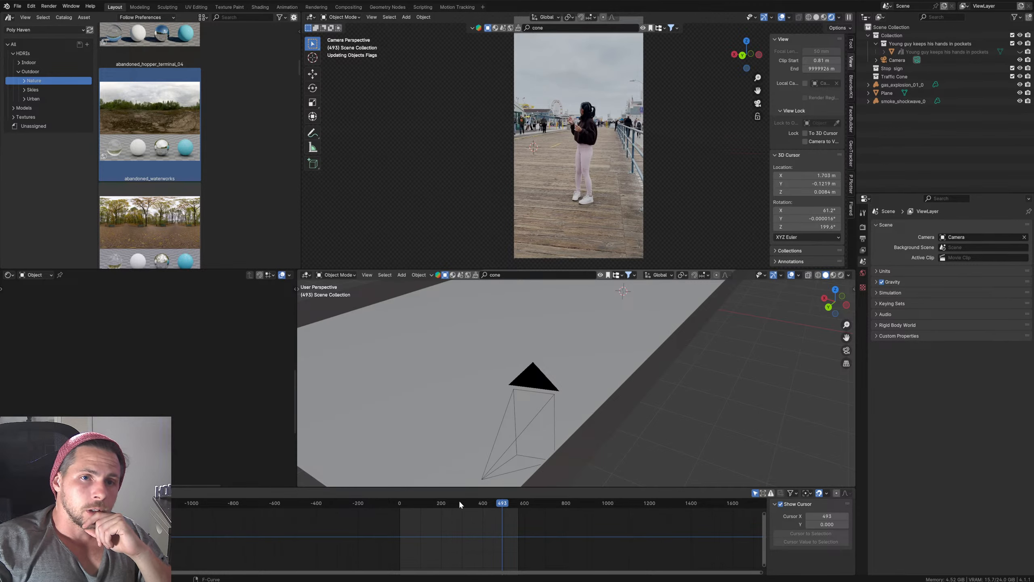
click(525, 503)
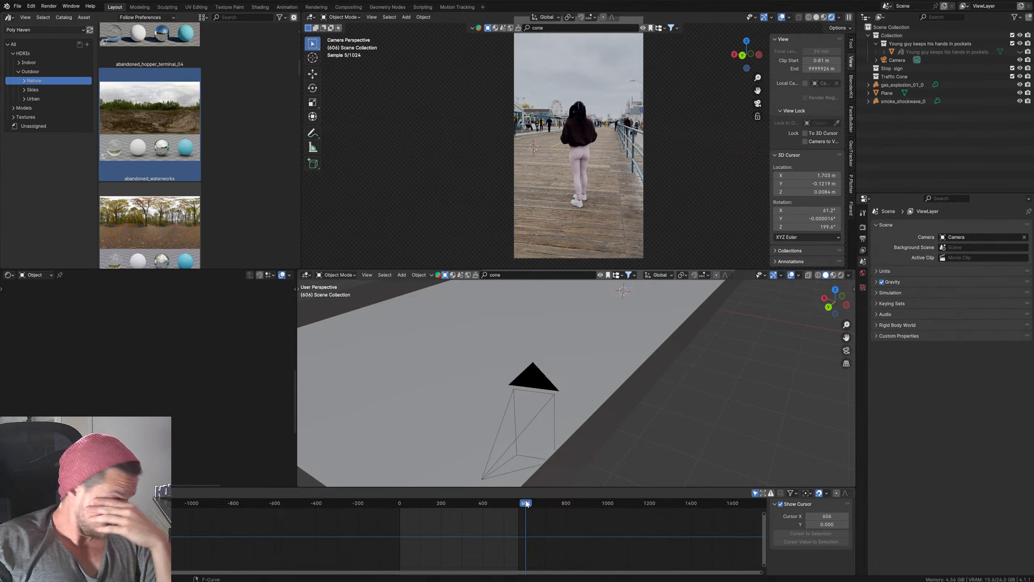
drag(526, 503, 626, 503)
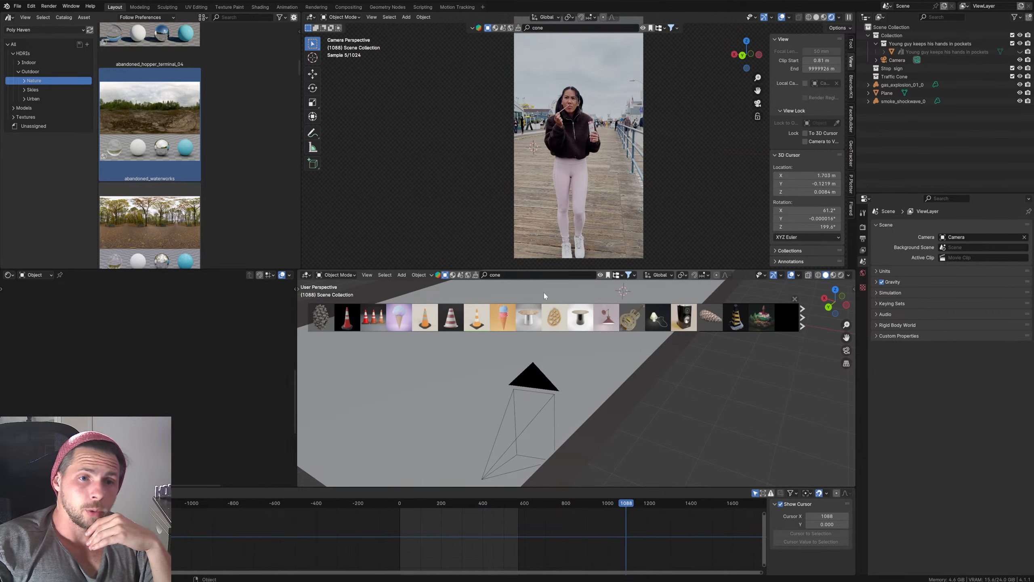
Step: Search the BlenderKit asset library for "street" and preview the first street props in the results
click(578, 279)
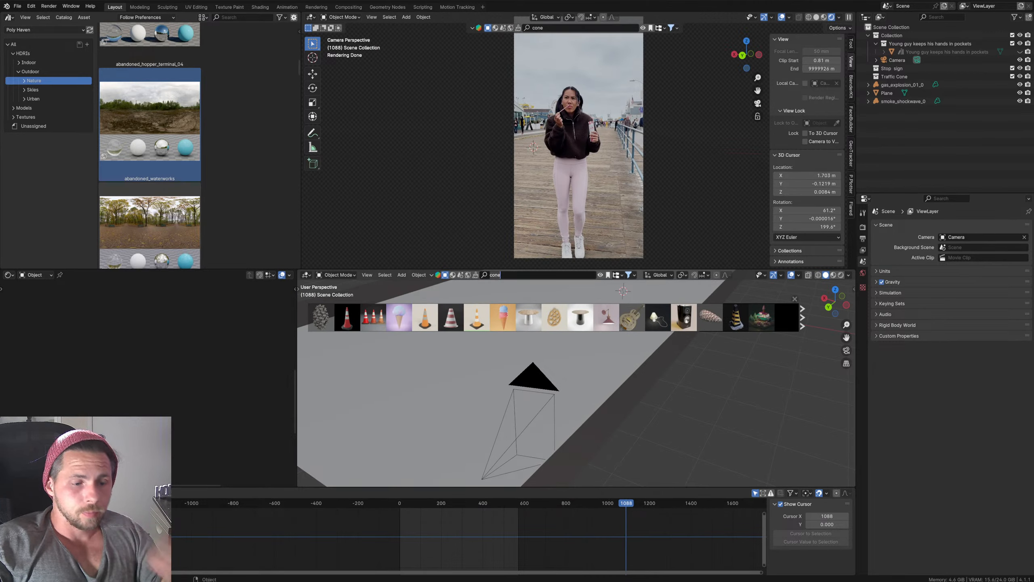
text(street)
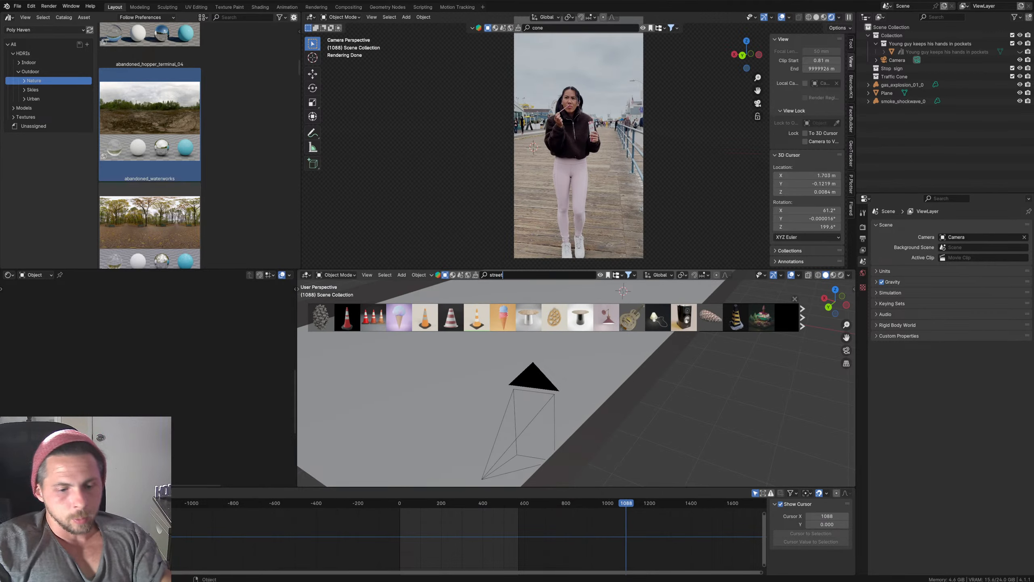
key(Return)
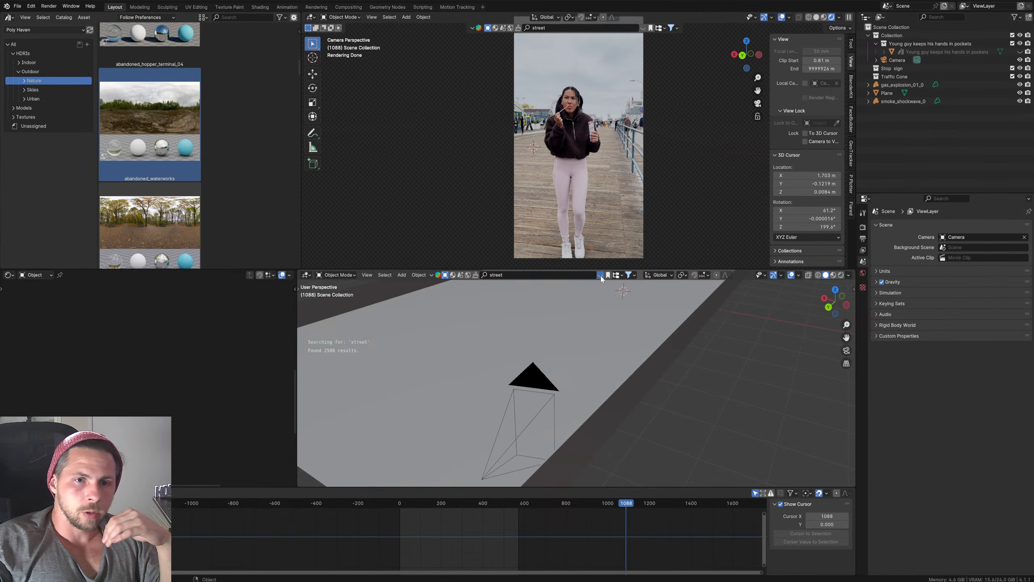
mouse_move(496, 324)
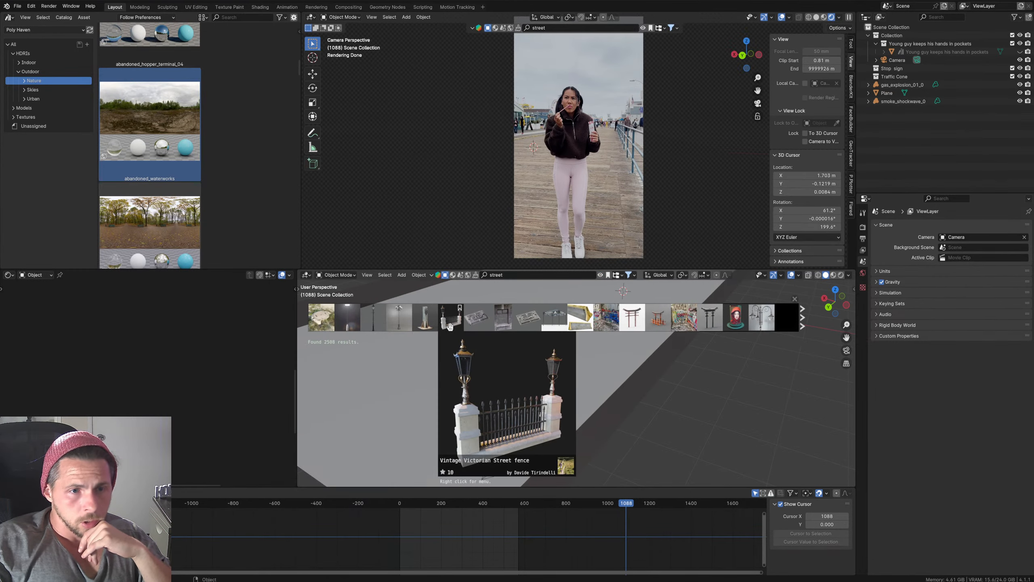
mouse_move(379, 326)
mouse_move(343, 328)
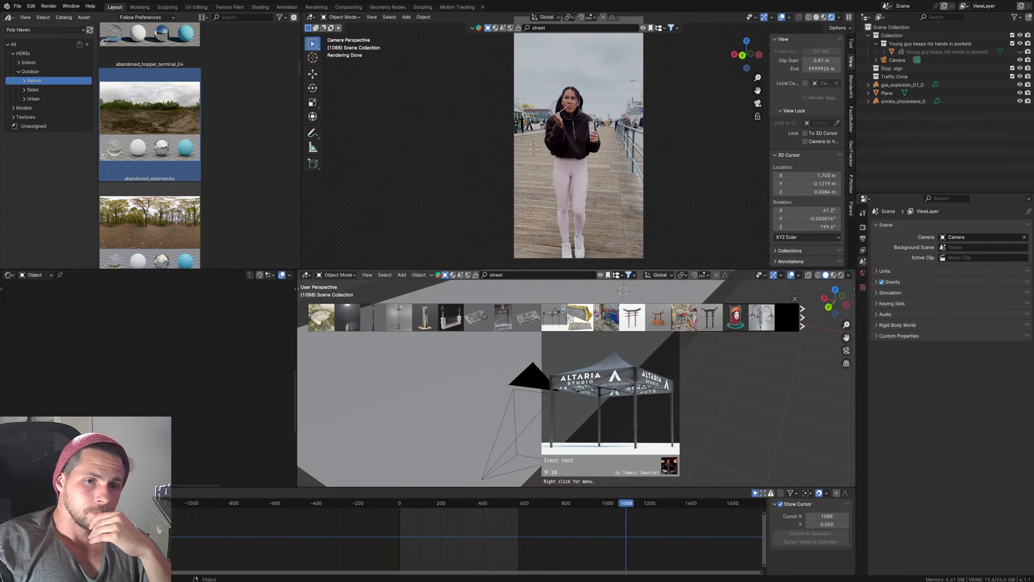
mouse_move(659, 316)
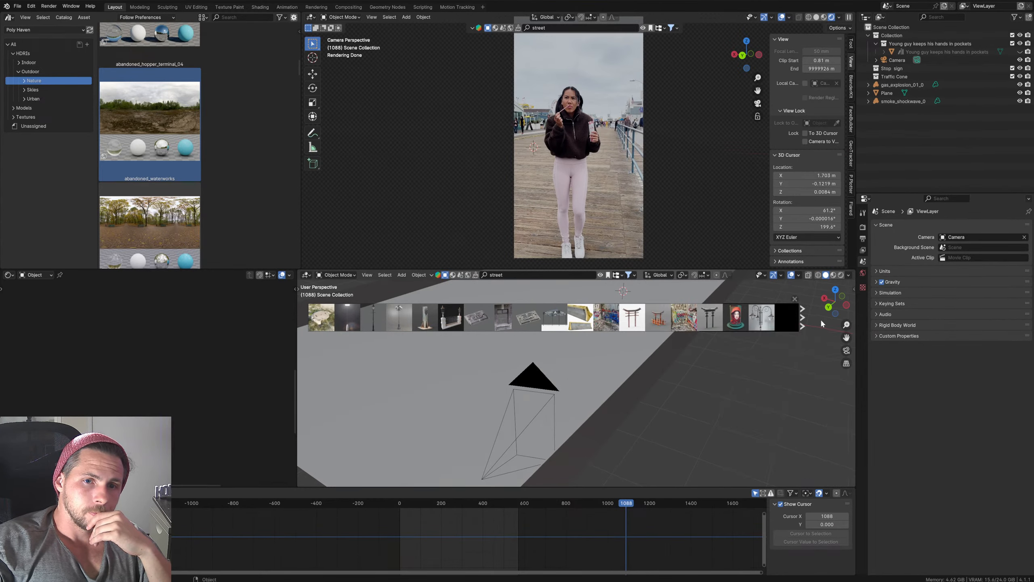
Step: Browse further through the street asset results for a prop that suits the boardwalk scene
scroll(777, 320, down, 11)
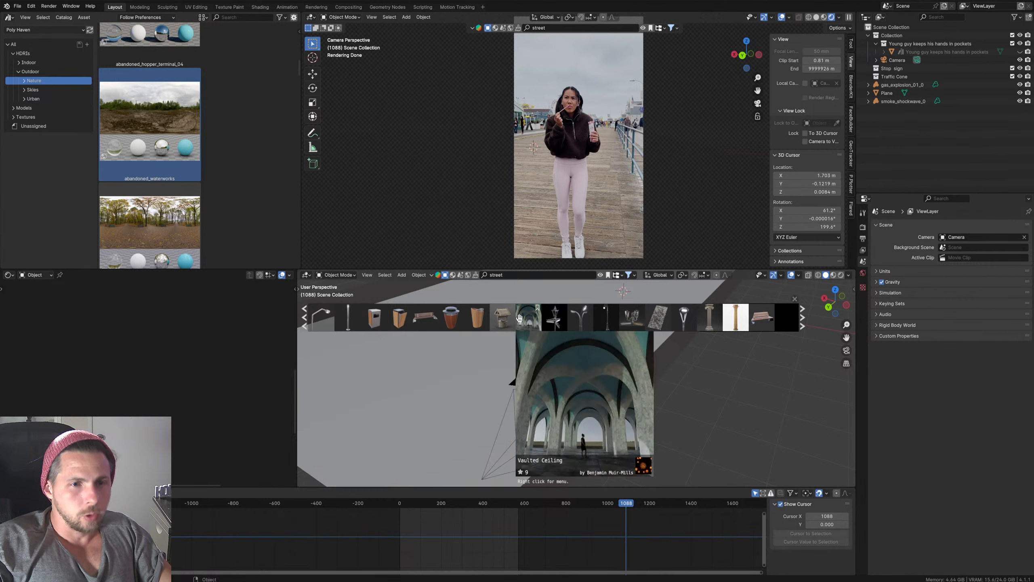
scroll(487, 319, down, 6)
scroll(487, 320, down, 4)
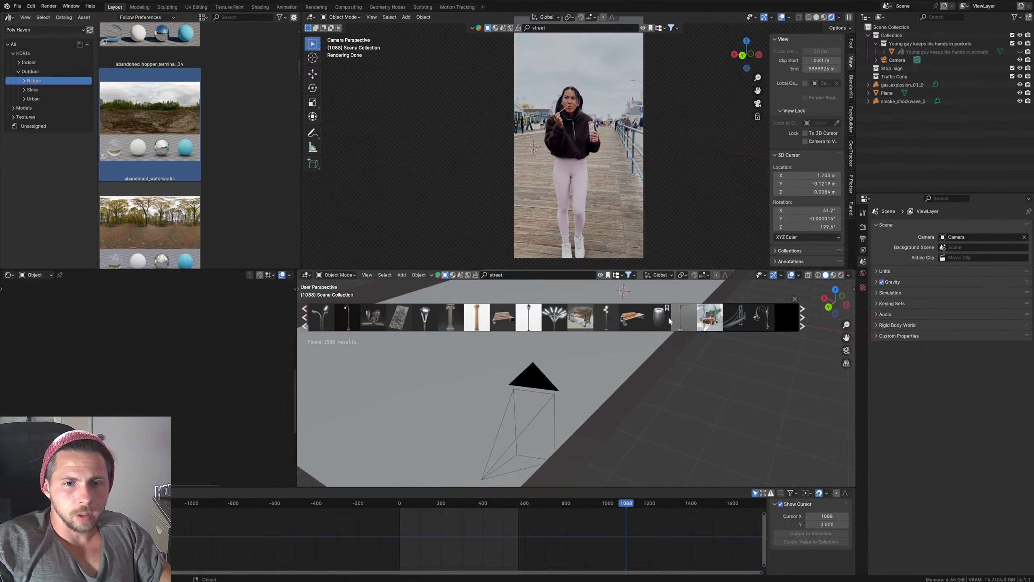
scroll(652, 319, down, 10)
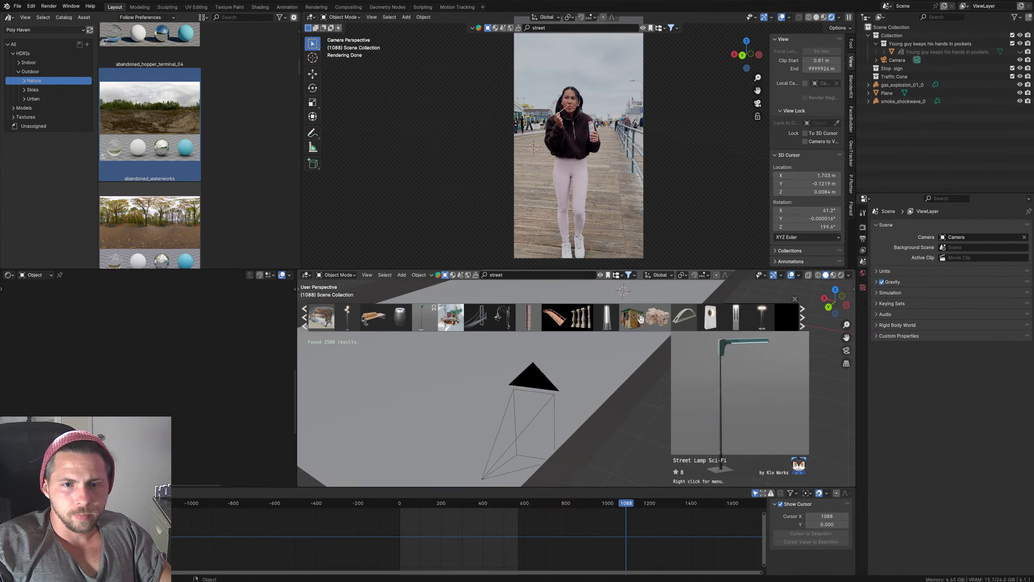
mouse_move(575, 319)
scroll(603, 319, down, 10)
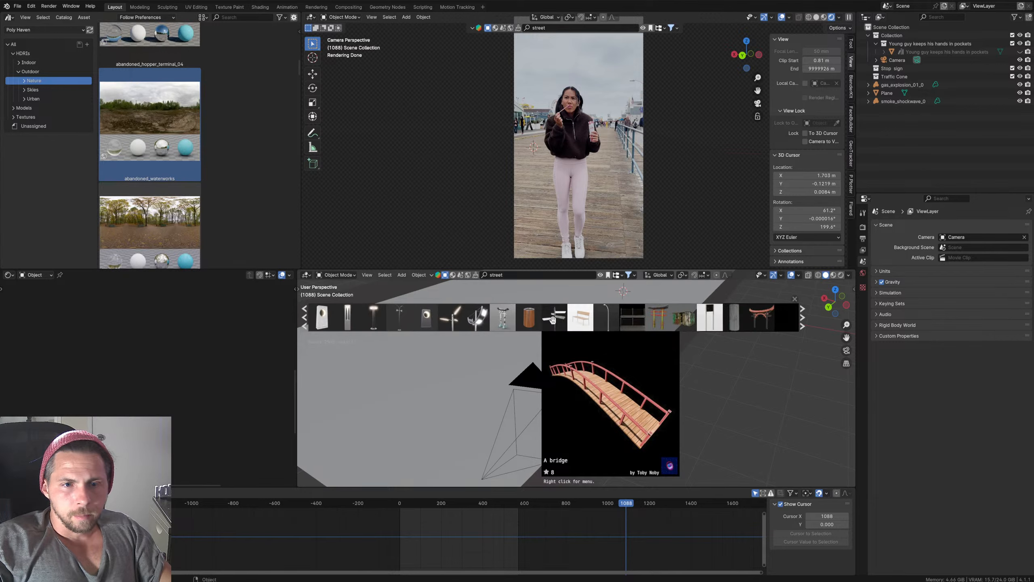
scroll(630, 318, down, 16)
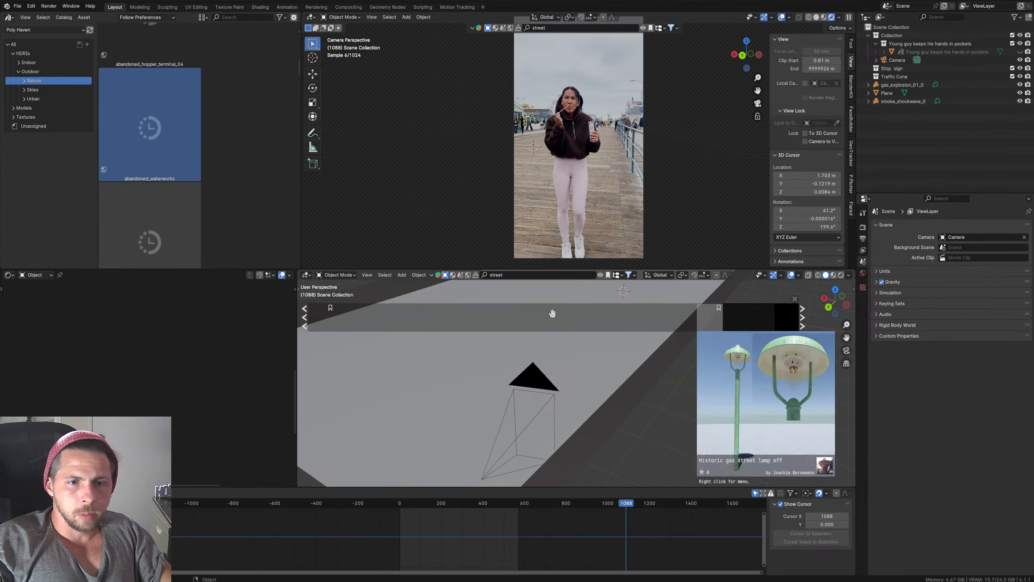
scroll(469, 321, down, 6)
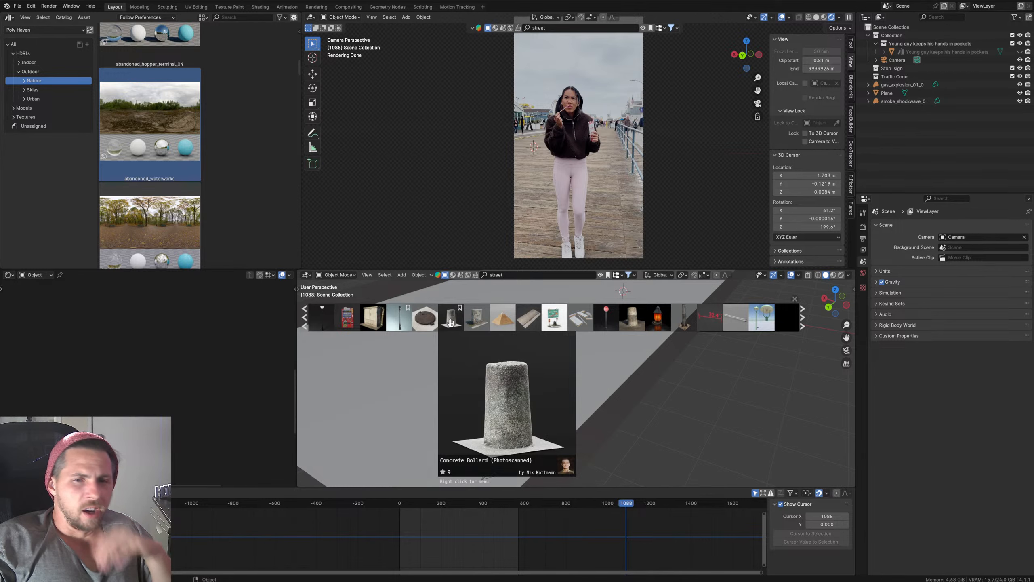
scroll(450, 322, down, 3)
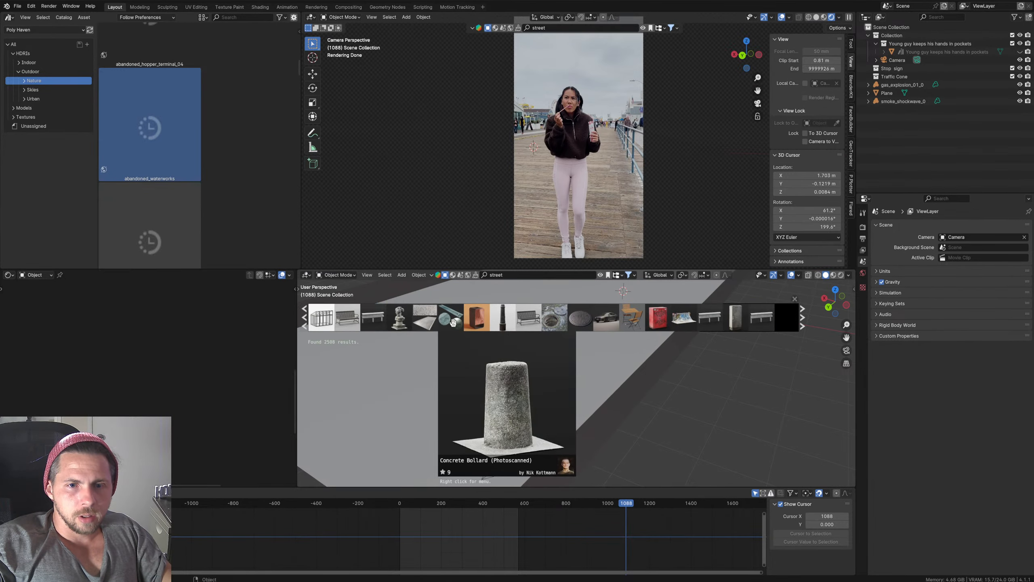
scroll(453, 323, down, 3)
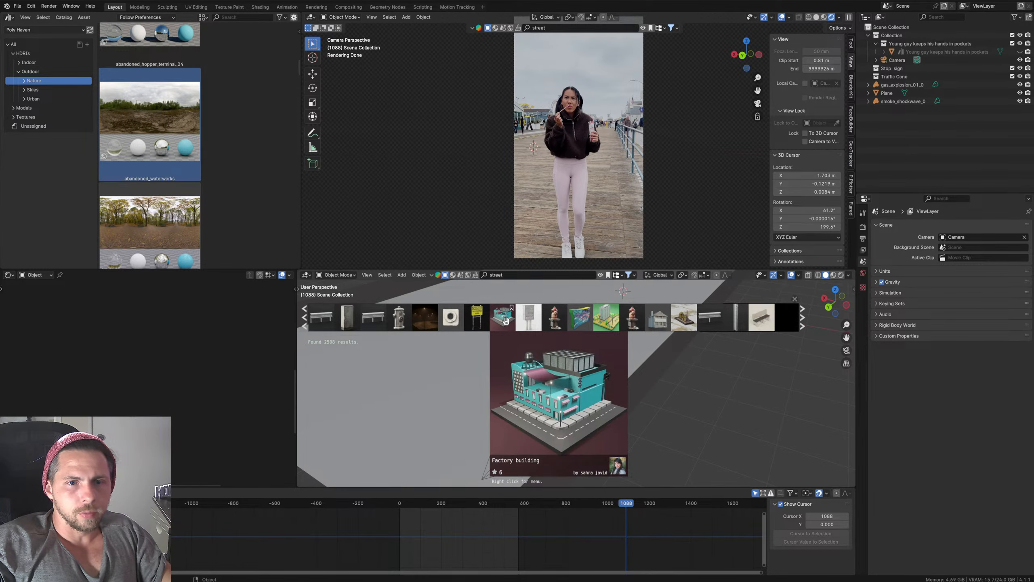
Step: Review the footage and explosion at several frames between 104 and 1071, ending at frame 516
click(467, 498)
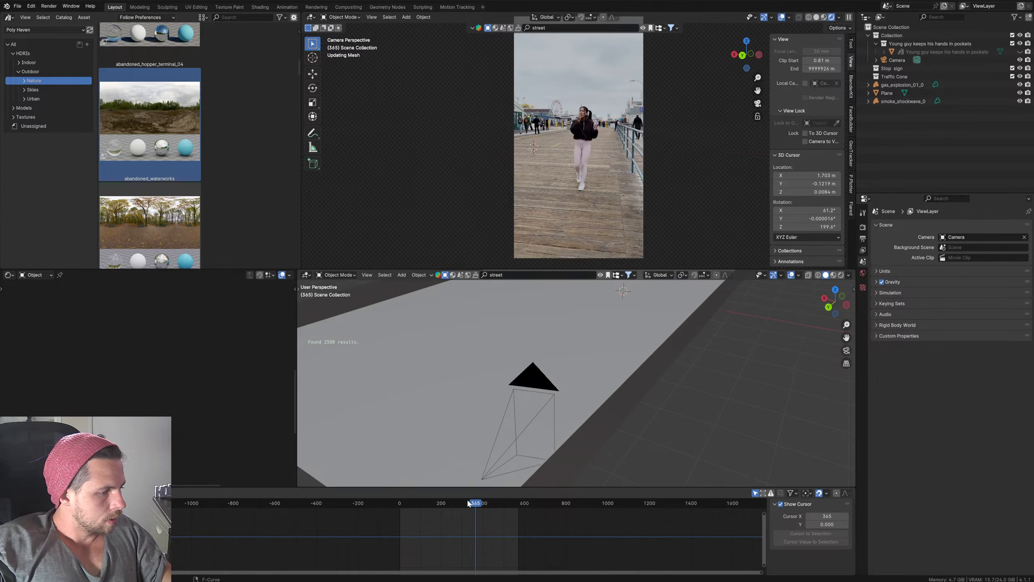
click(421, 499)
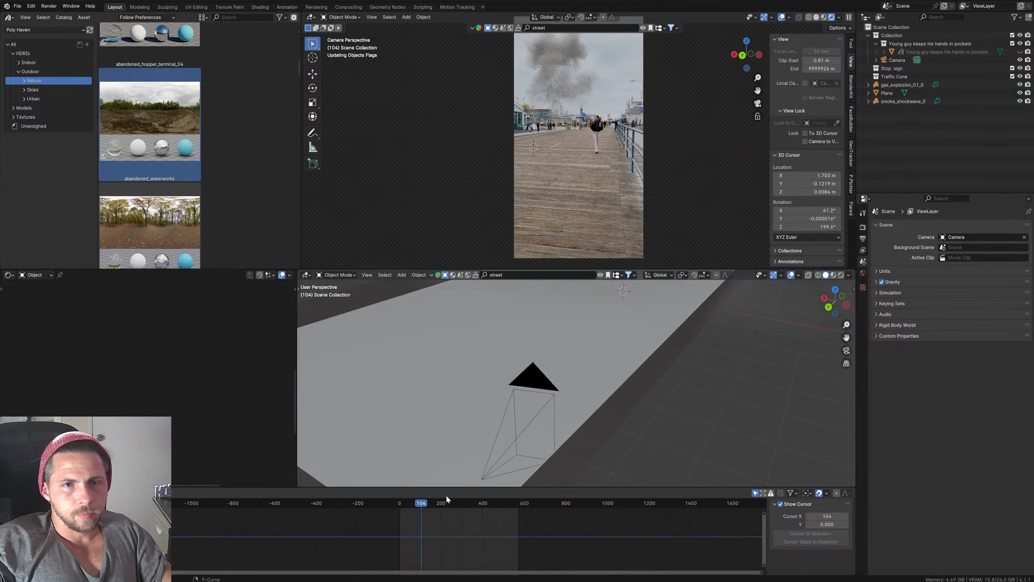
click(454, 498)
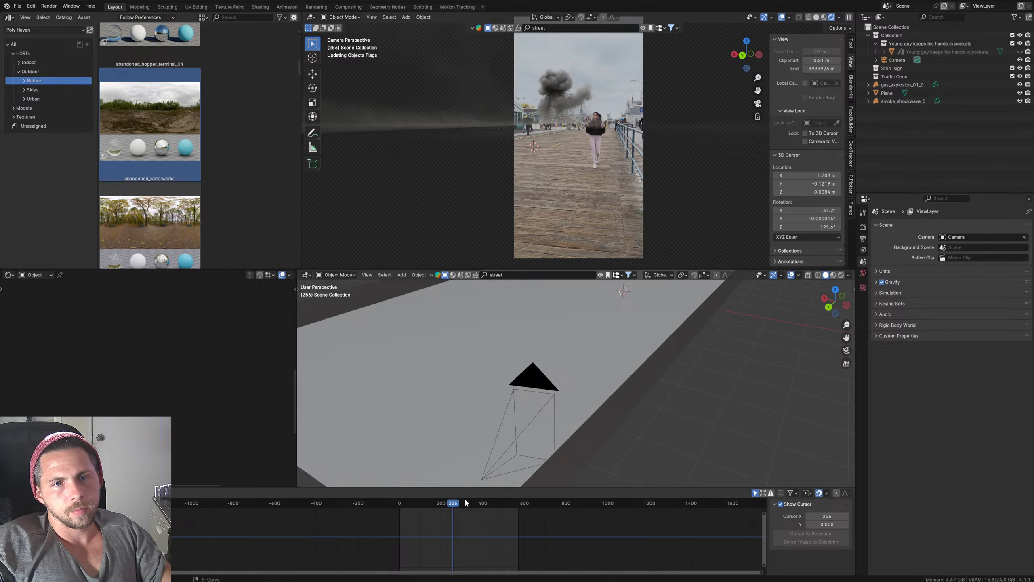
click(535, 509)
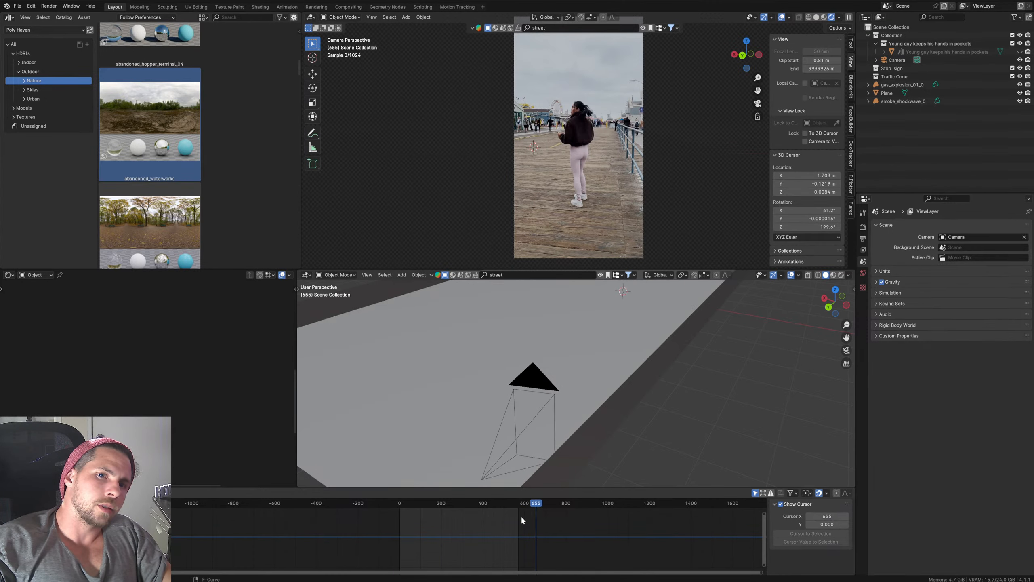
click(480, 511)
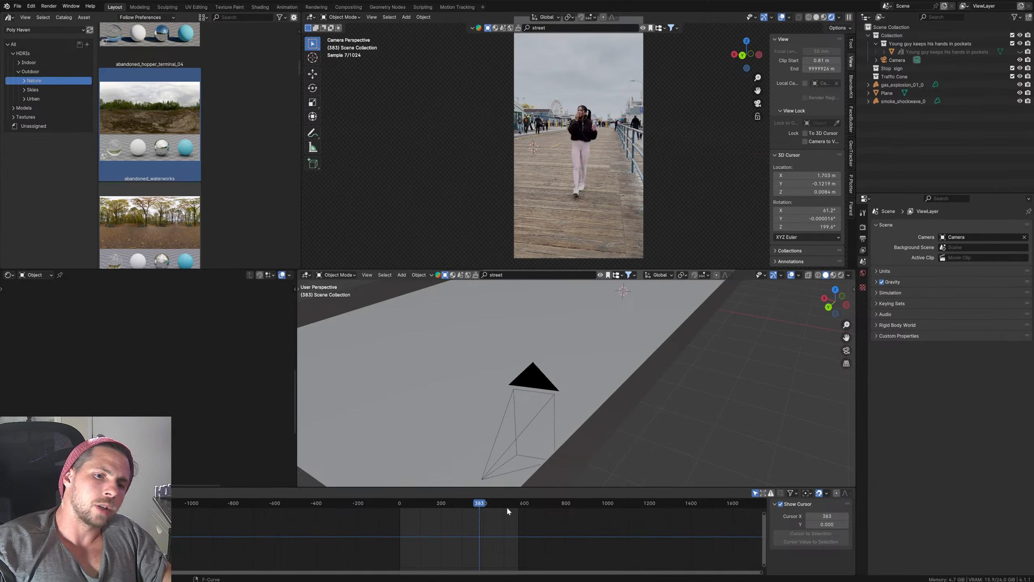
click(507, 512)
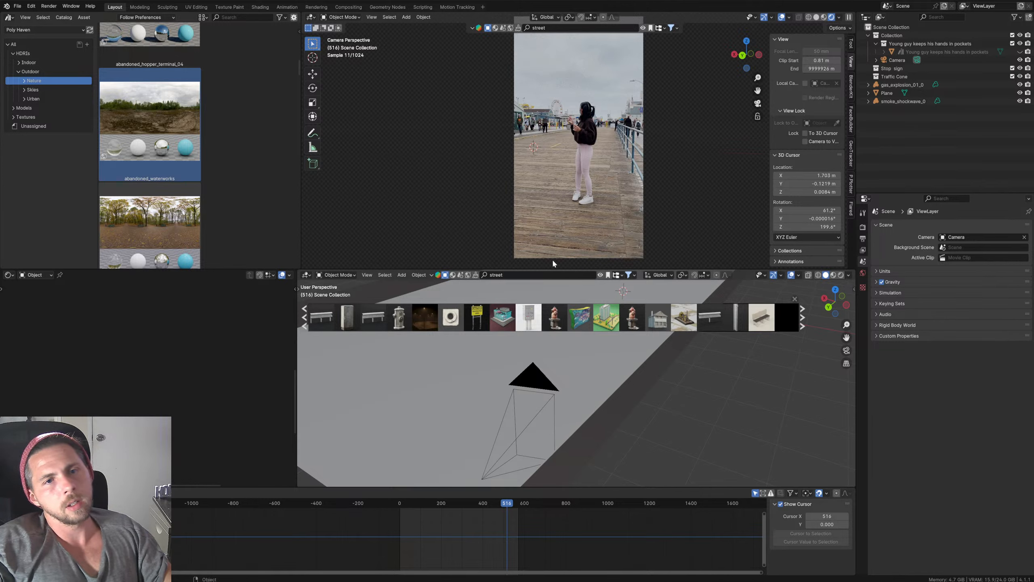
click(523, 511)
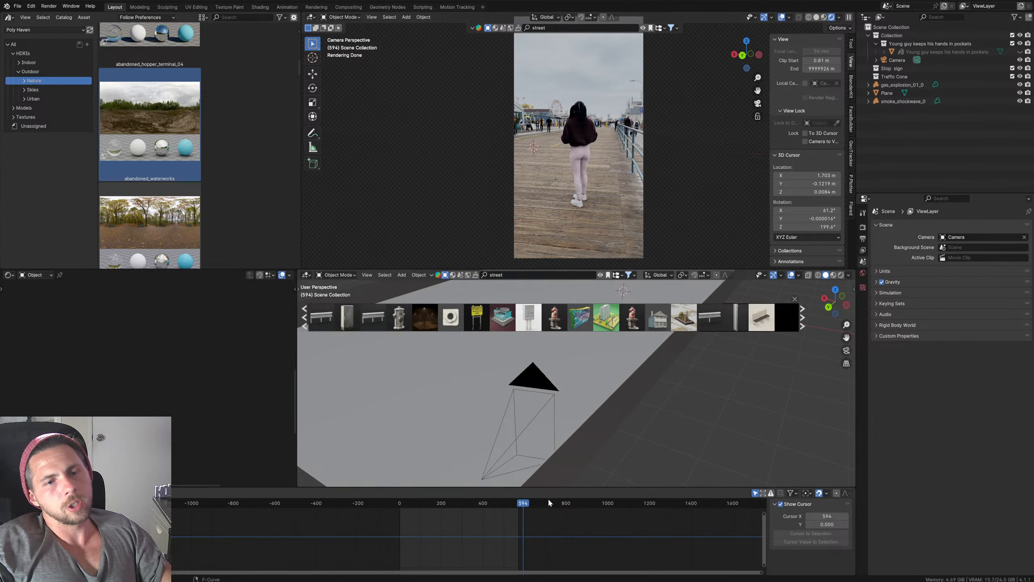
click(556, 505)
click(601, 505)
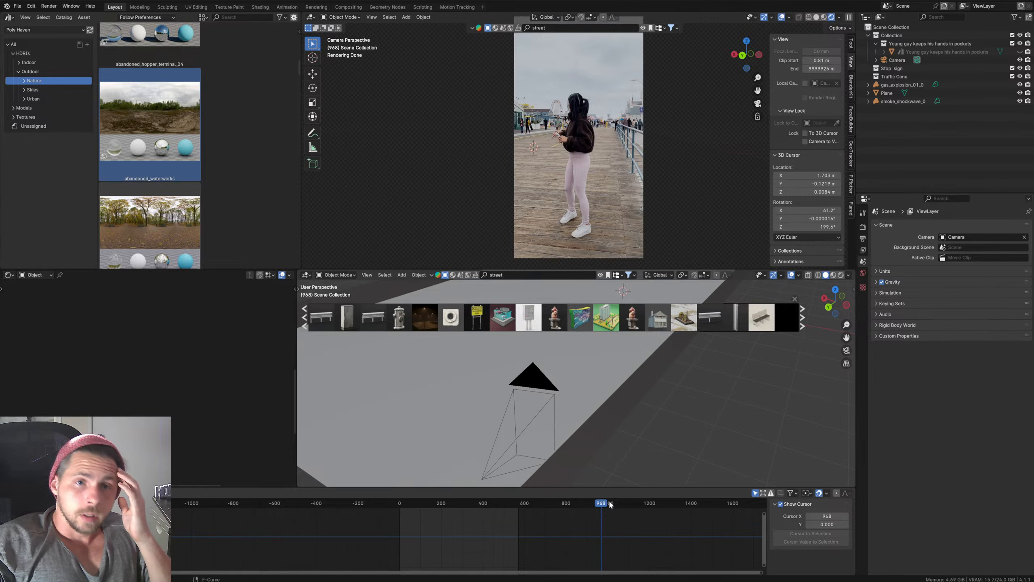
click(623, 504)
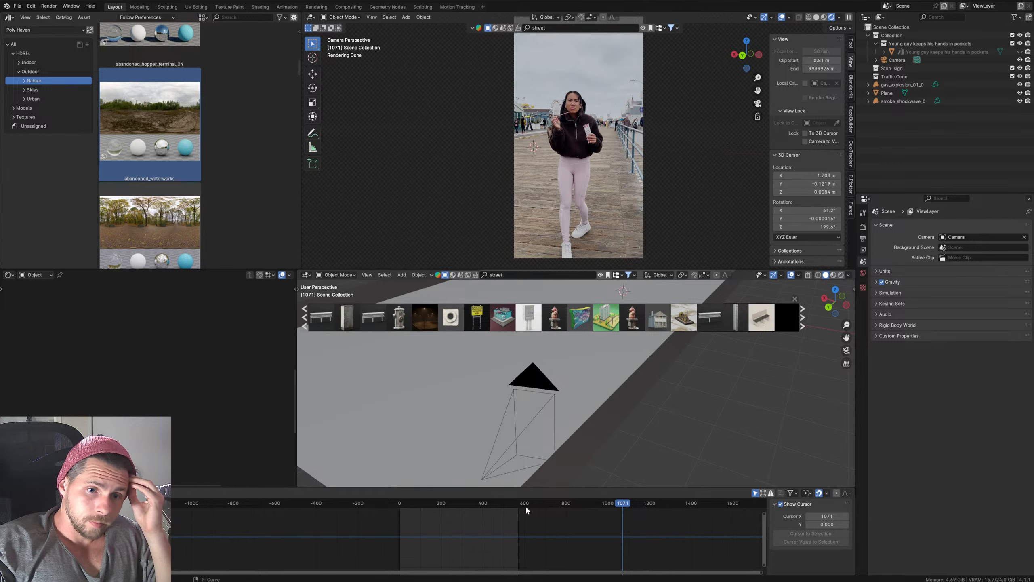
drag(525, 505, 507, 502)
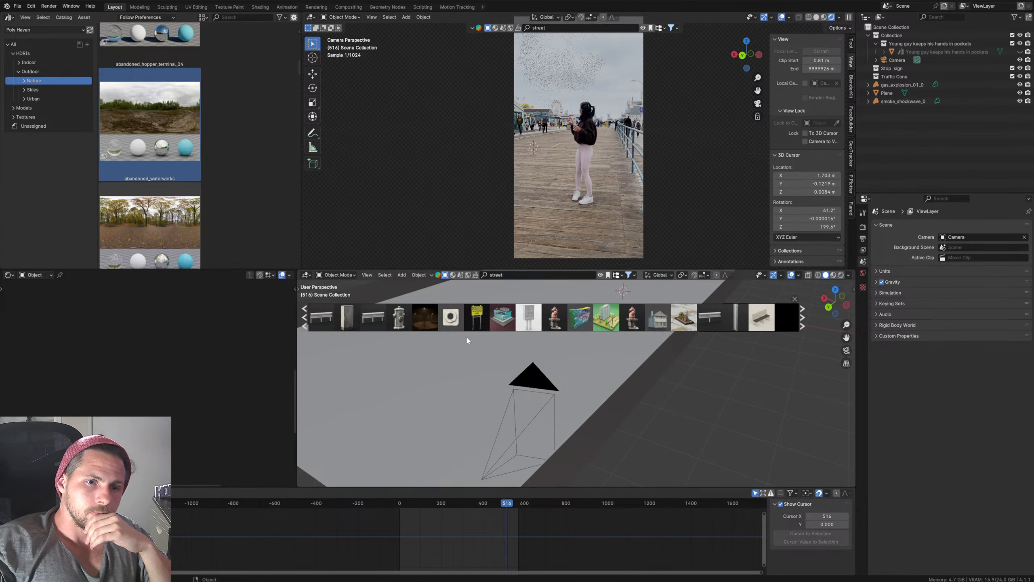
Step: Replace the asset search term with "cone" and run the search again
mouse_move(476, 322)
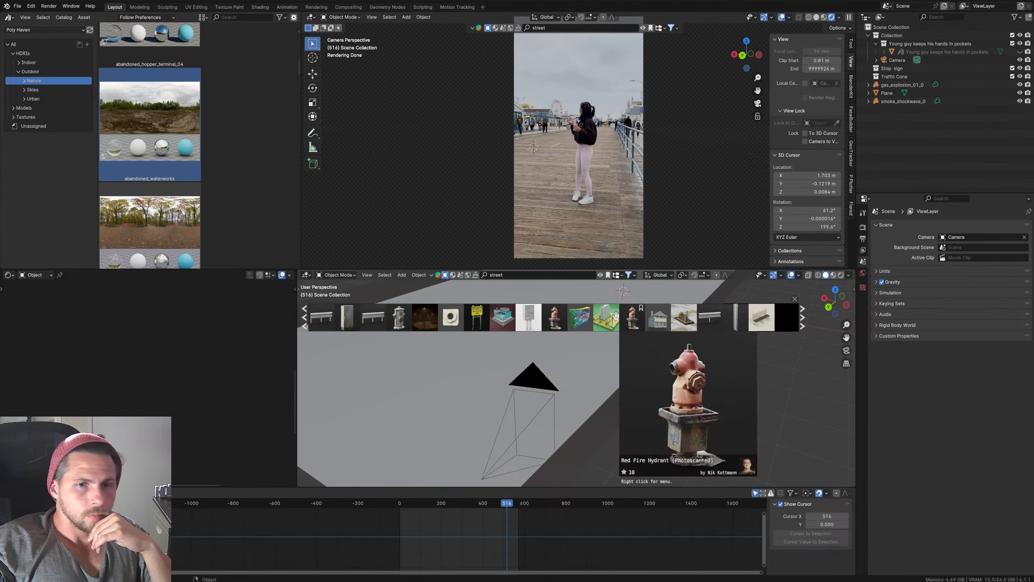
click(514, 277)
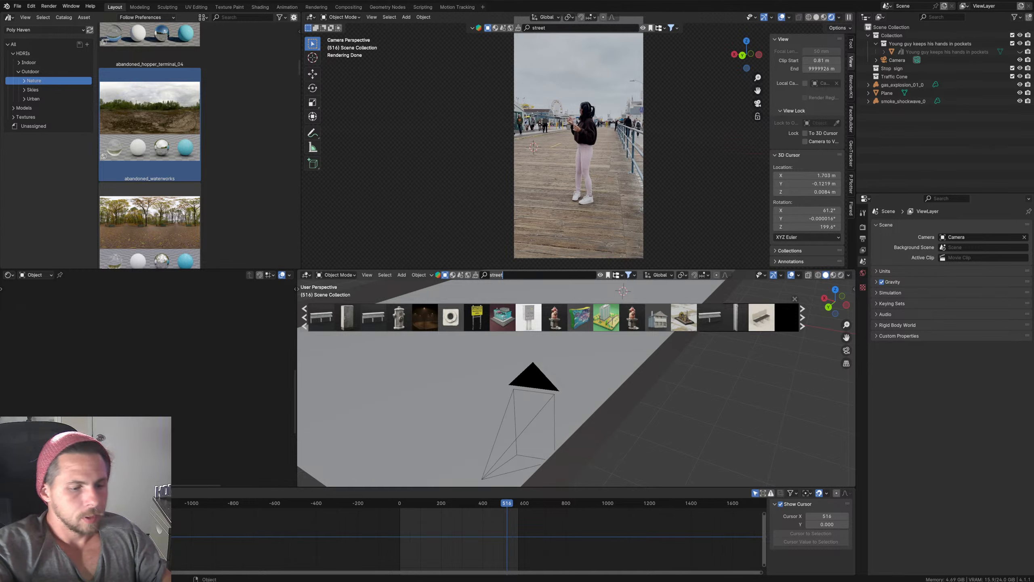
key(BackSpace)
key(BackSpace)
key(BackSpace)
key(BackSpace)
key(BackSpace)
key(BackSpace)
text(cone)
key(Return)
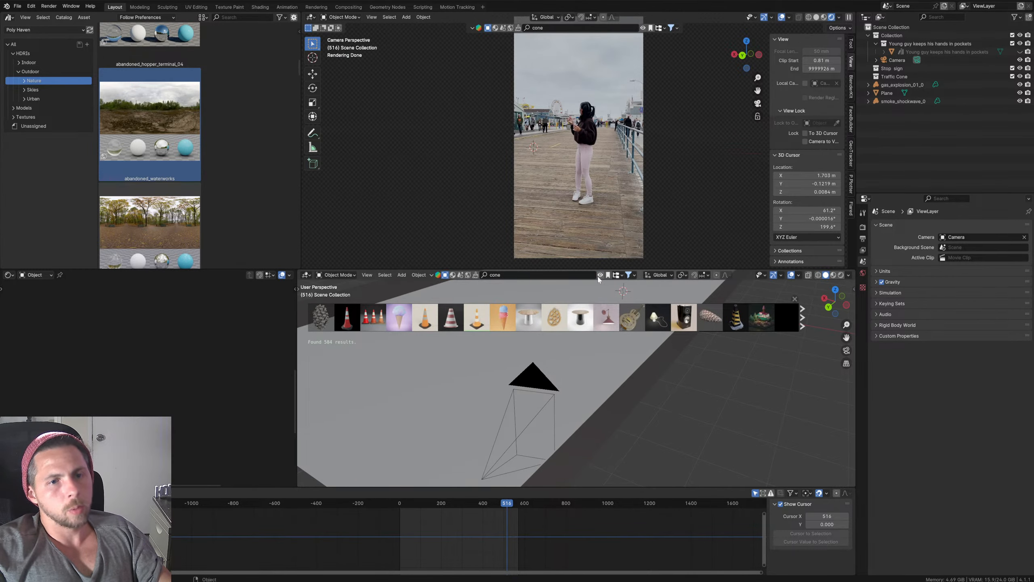
Step: Place the Traffic Cones set of three on the ground plane beside the camera and select its weathered orange cone
mouse_move(426, 321)
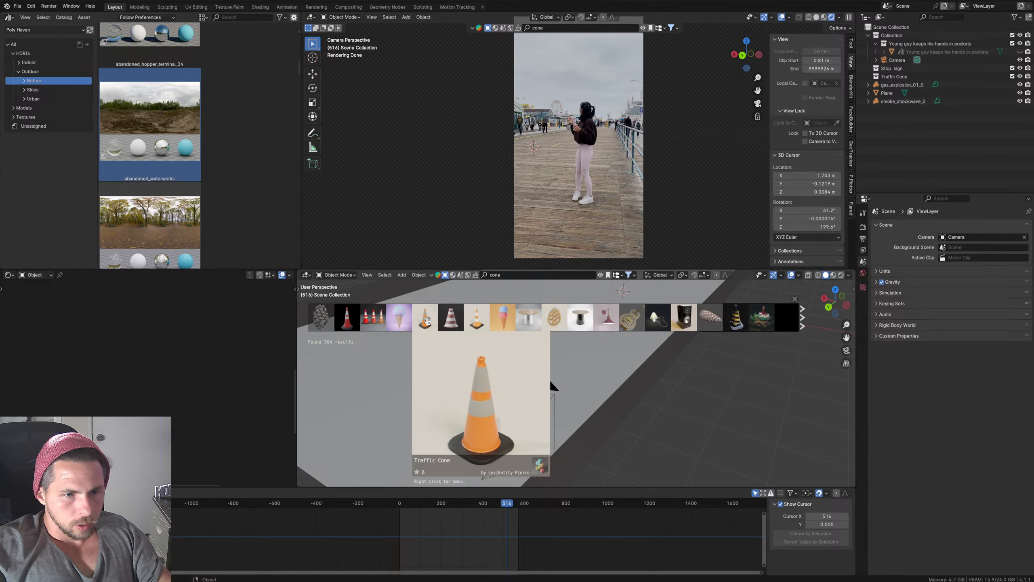
mouse_move(374, 323)
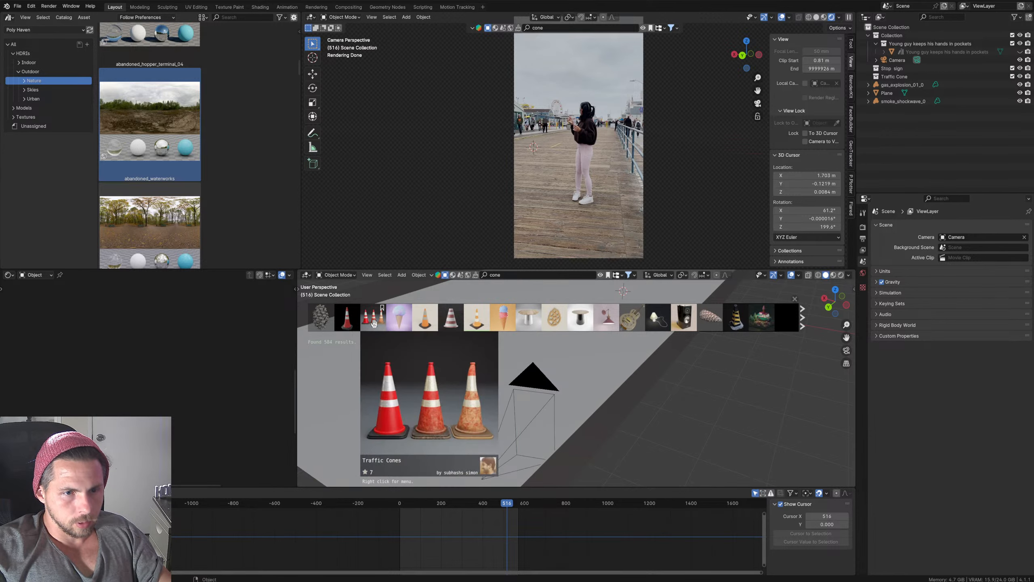
drag(374, 323, 564, 408)
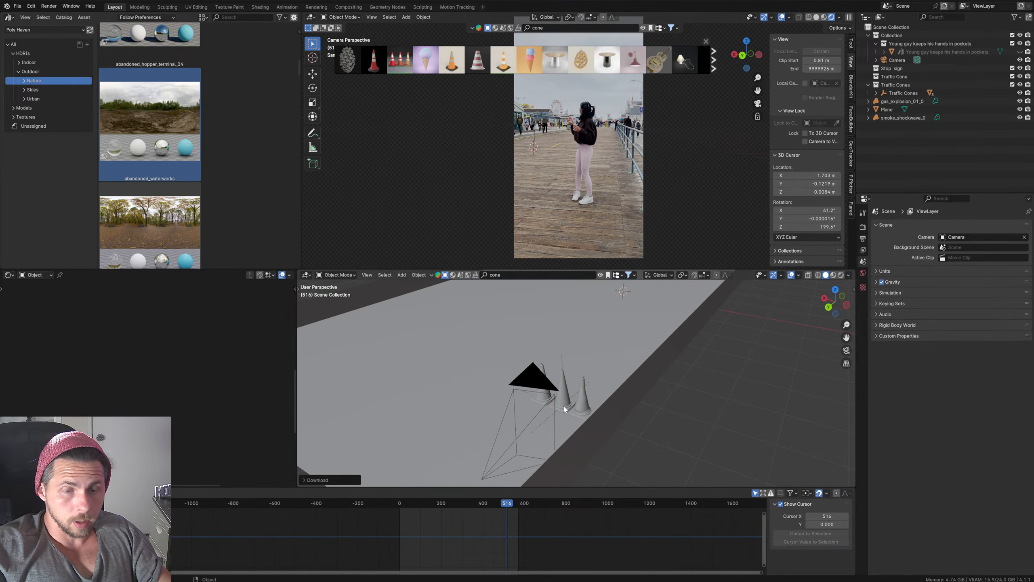
click(586, 403)
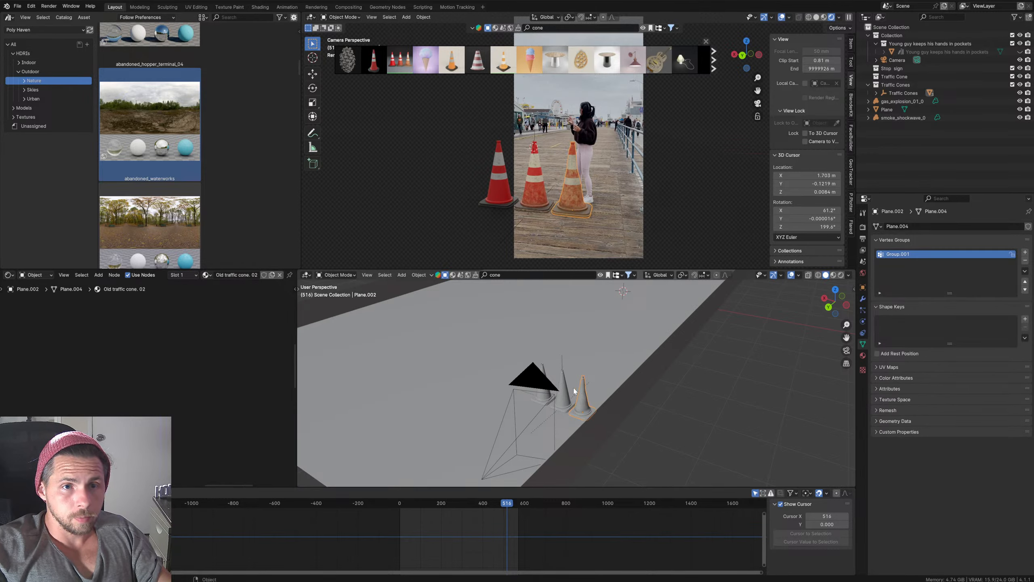
Step: Frame the three traffic cones in the lower viewport with rendered shading and compare their materials up close
scroll(548, 389, up, 8)
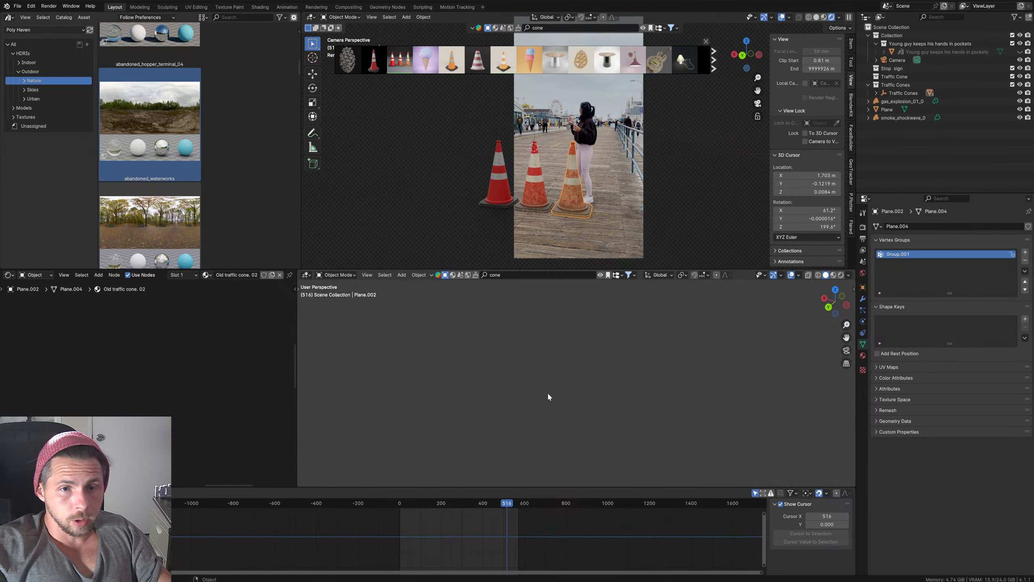
scroll(548, 387, down, 14)
key(KP_Decimal)
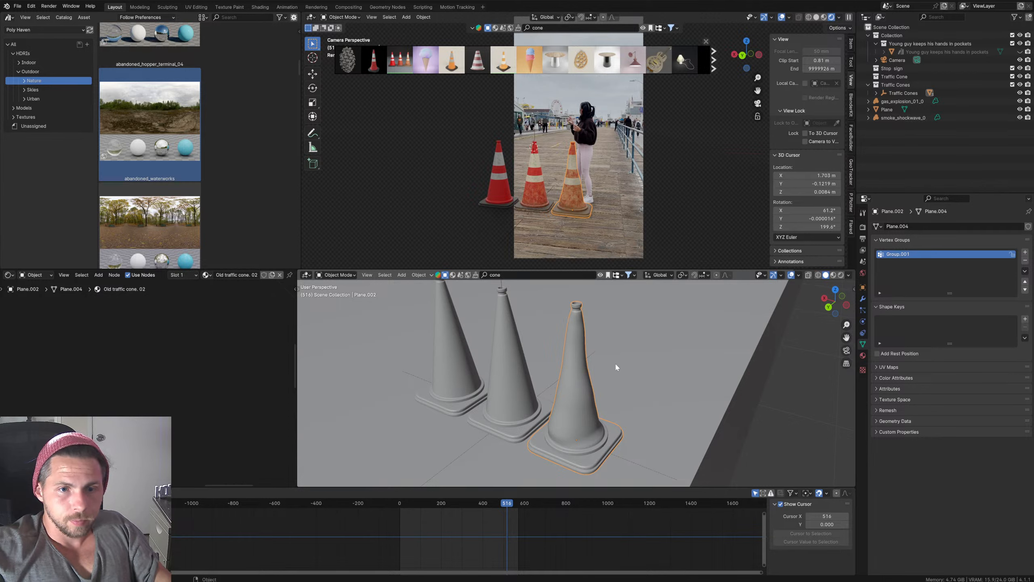
click(834, 274)
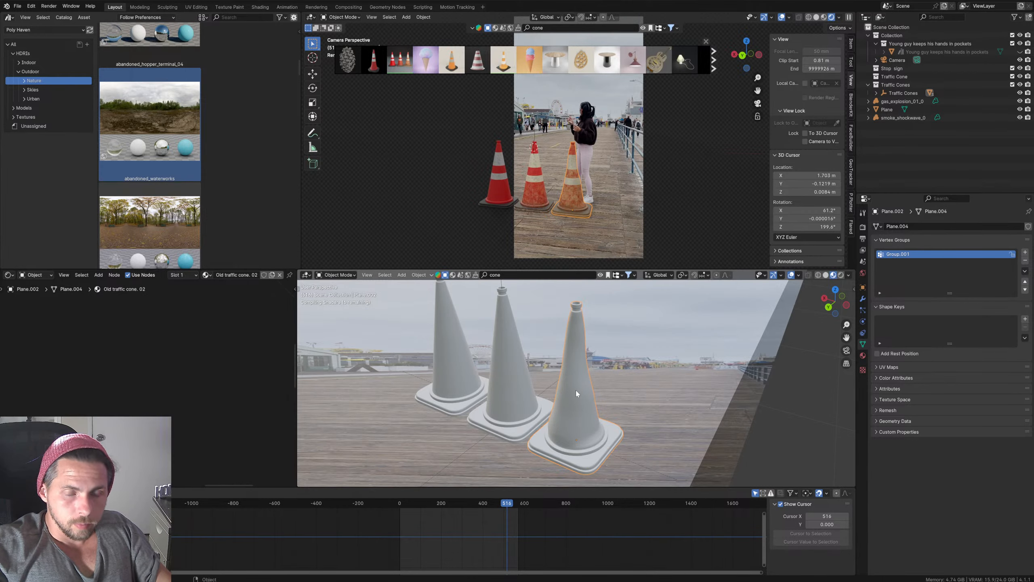
middle_drag(565, 394, 609, 371)
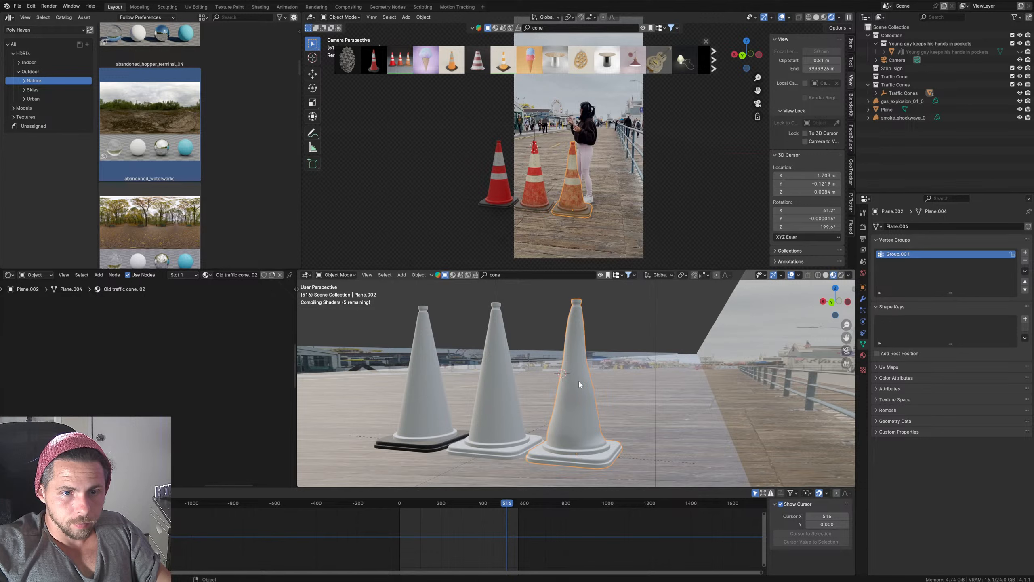
middle_drag(526, 405, 503, 405)
click(514, 379)
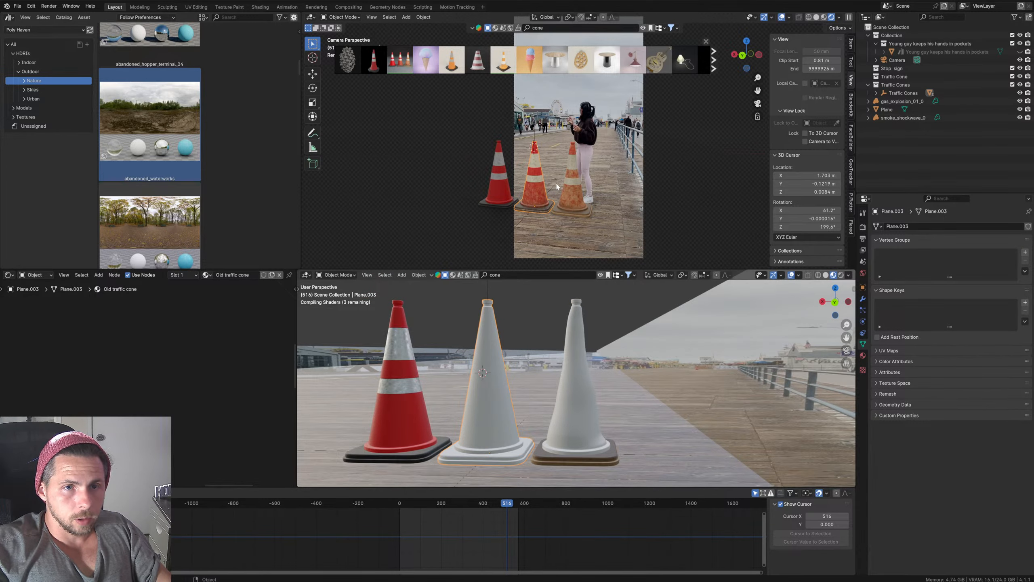
Step: Delete the most weathered orange cone and the clean red cone, keeping only the middle cone of the set
click(577, 380)
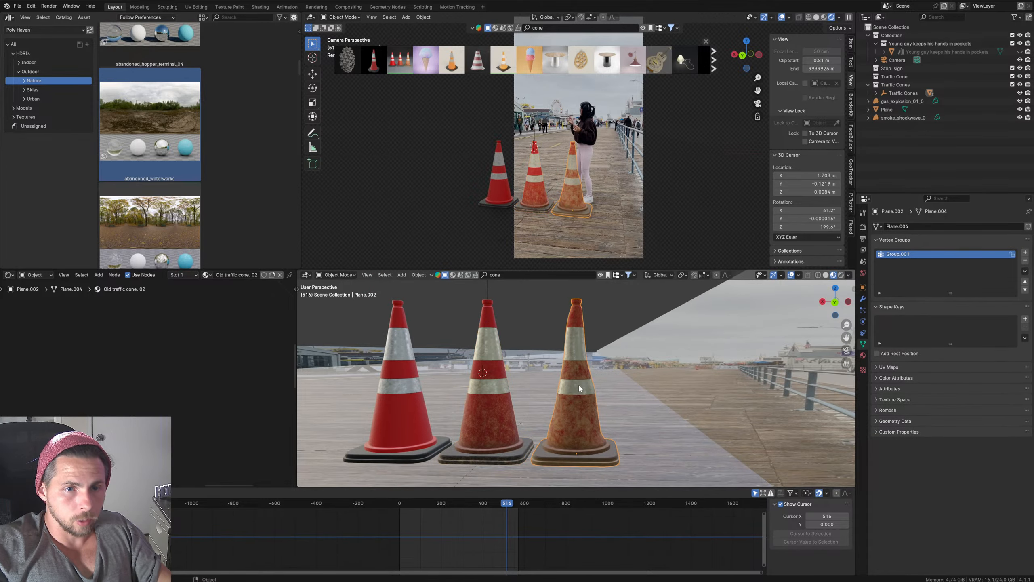
scroll(502, 389, up, 3)
scroll(509, 396, up, 2)
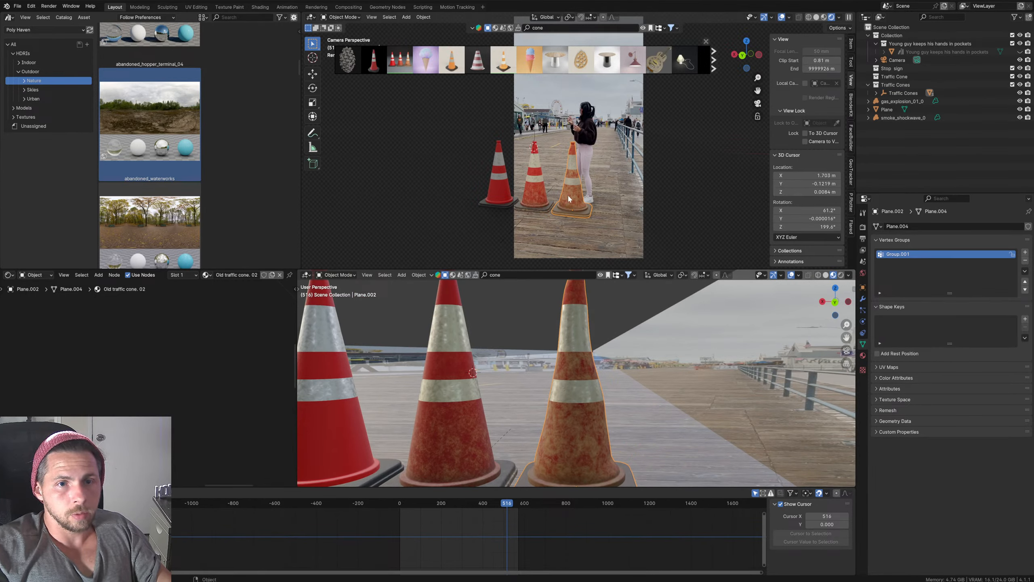
key(x)
click(587, 410)
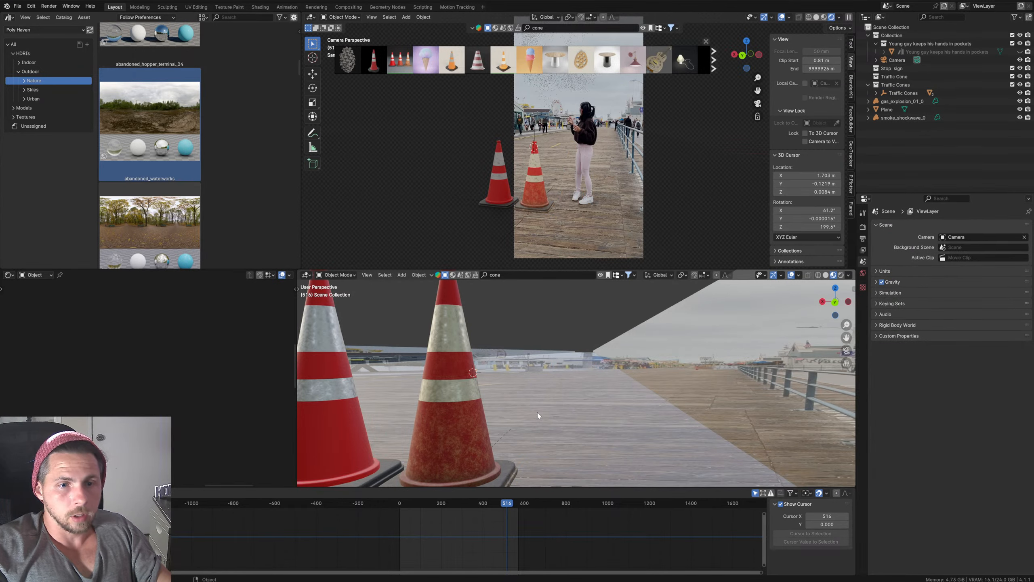
click(355, 410)
key(x)
click(355, 410)
scroll(519, 448, down, 5)
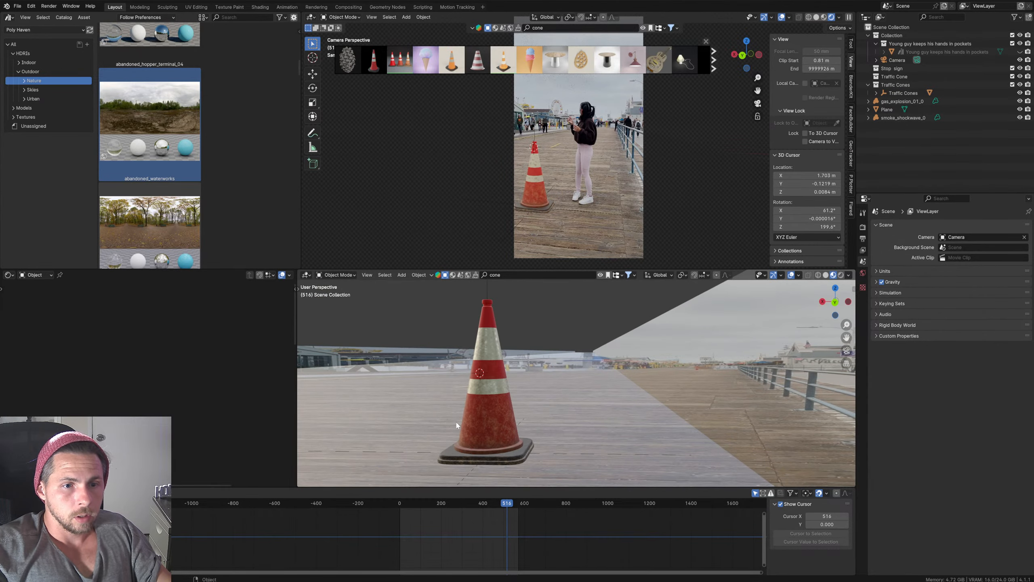
Step: Move the remaining cone's parent empty across the ground plane to the near right side of the camera frame and scale it down
click(505, 449)
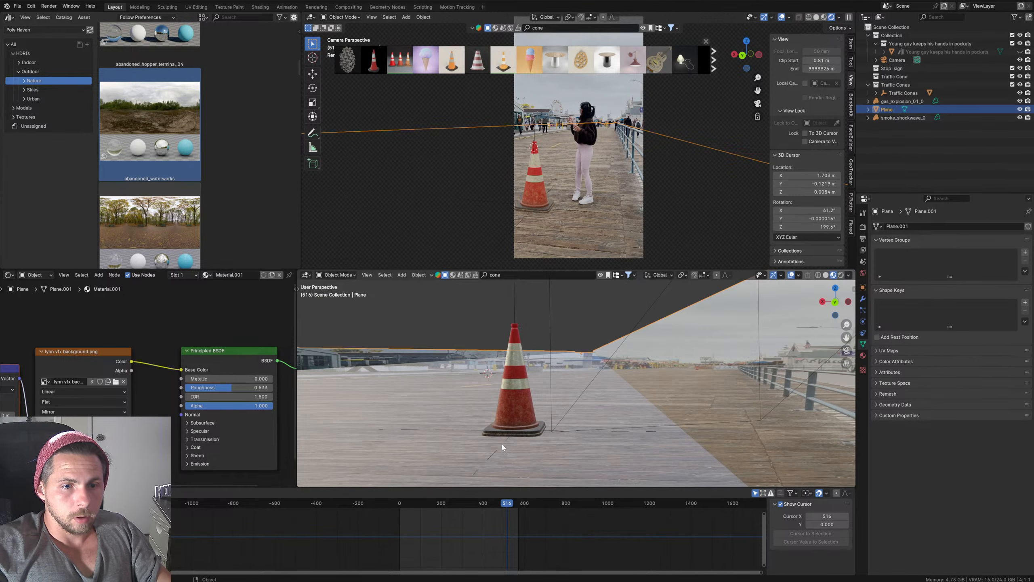
click(503, 446)
key(g)
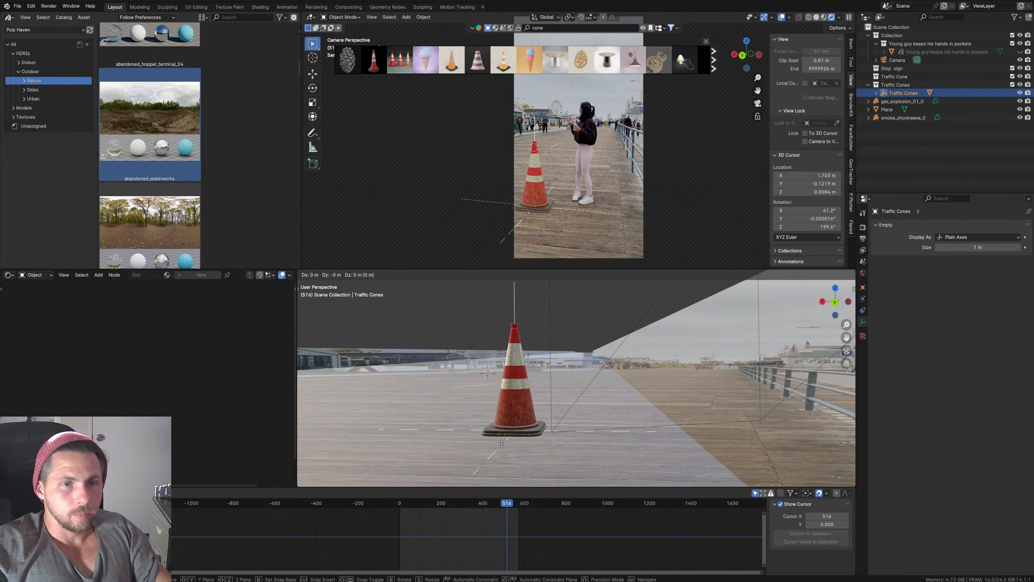
key(shift+z)
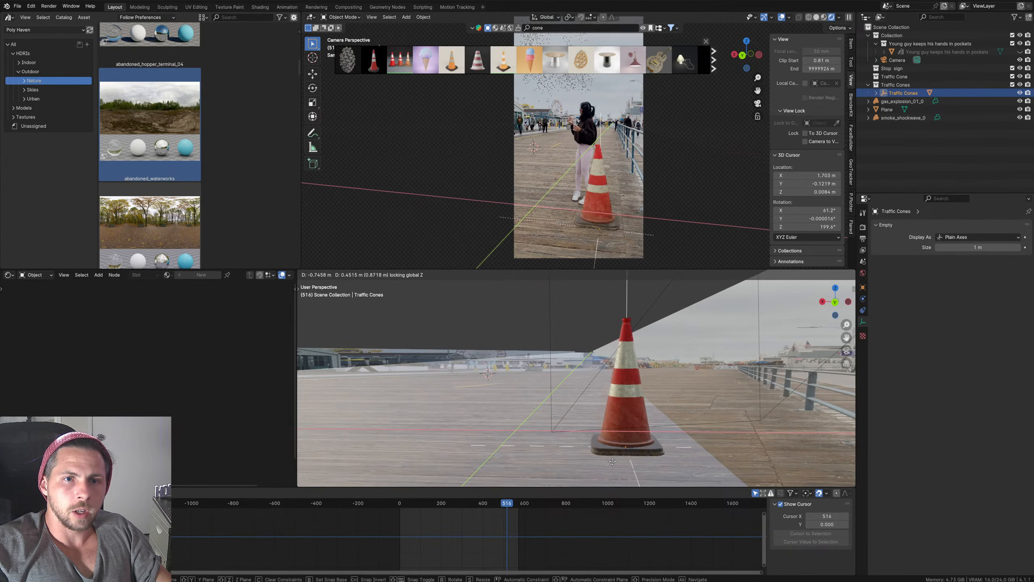
click(711, 447)
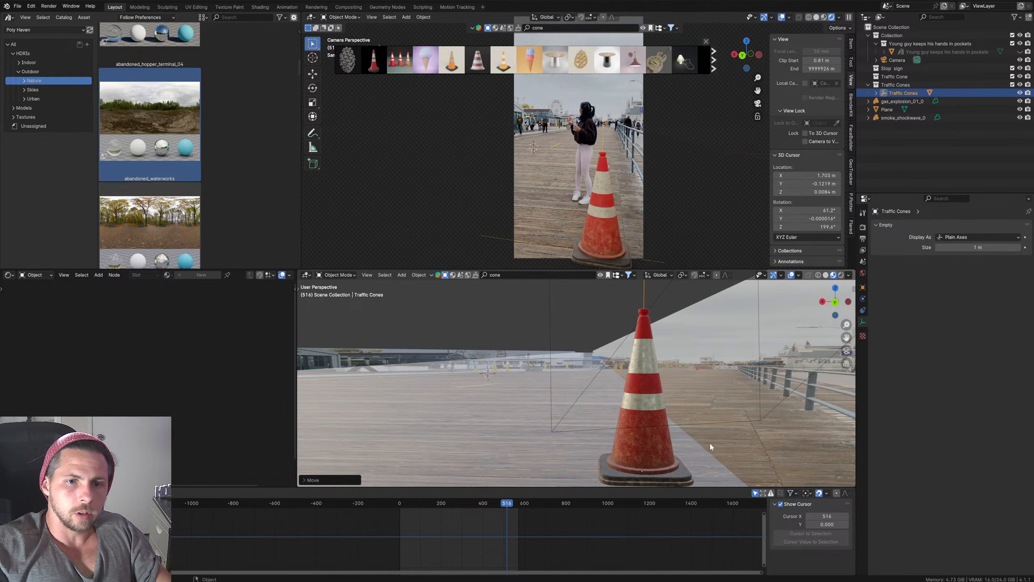
key(s)
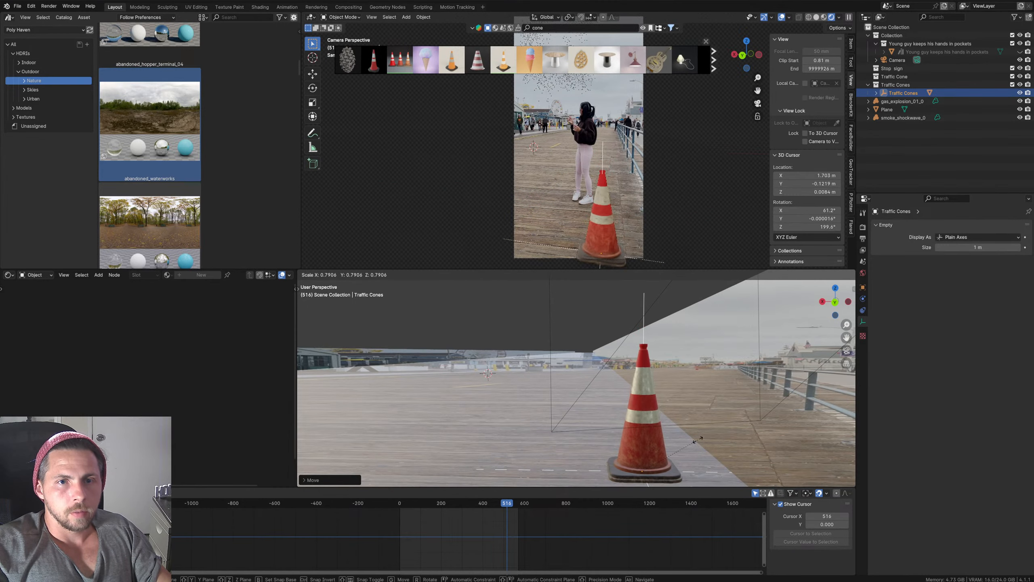
click(690, 440)
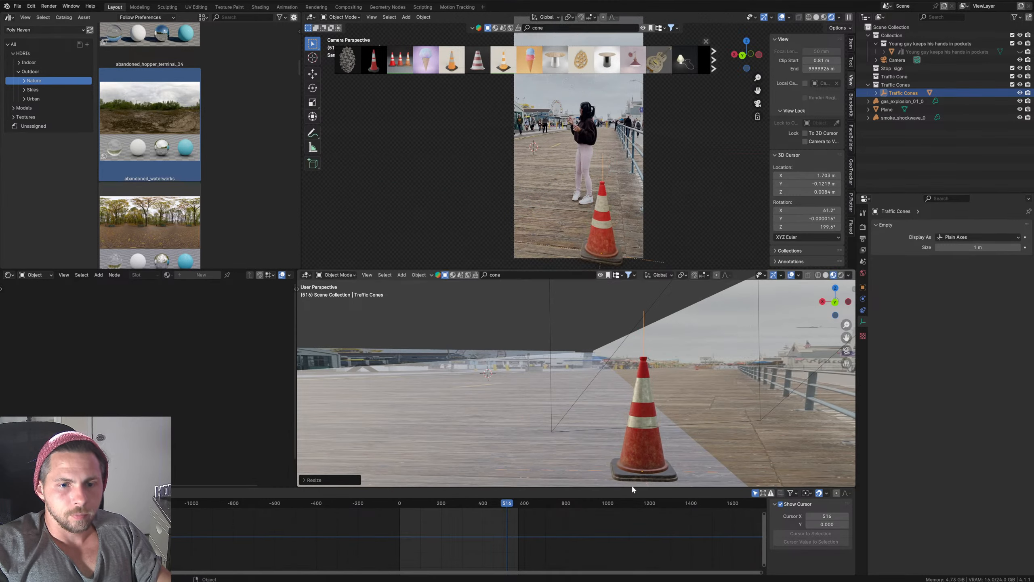
Step: At frame 1132, shift the cone about 0.19 m along the ground plane so it stands beside the woman near the railing side
drag(580, 505, 637, 505)
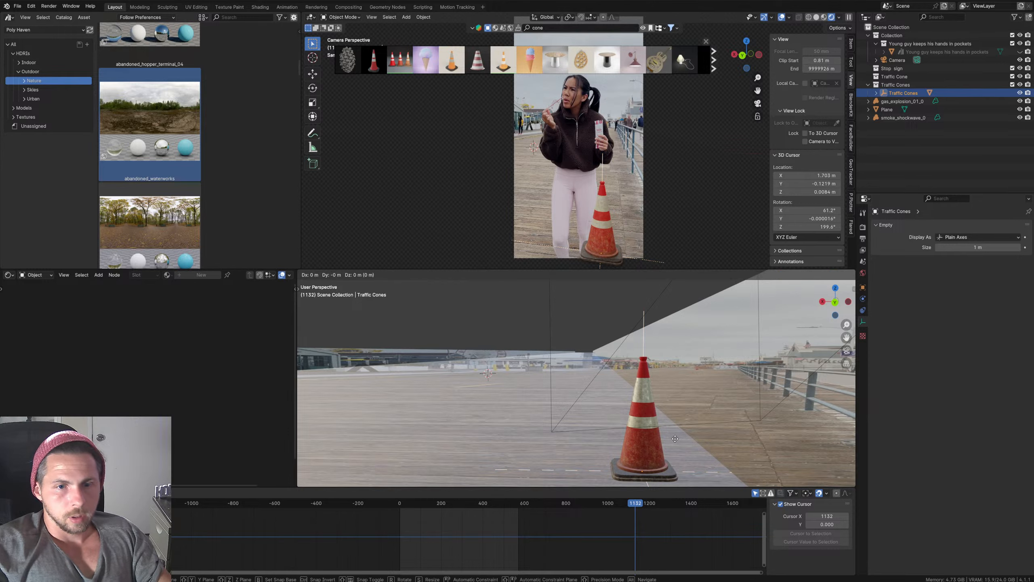
key(g)
key(shift+z)
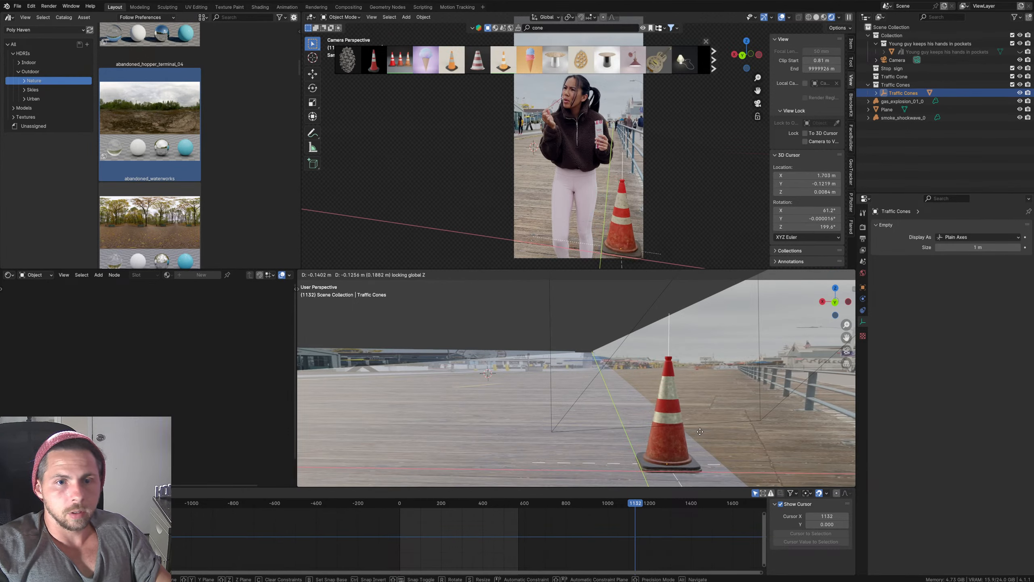
click(701, 434)
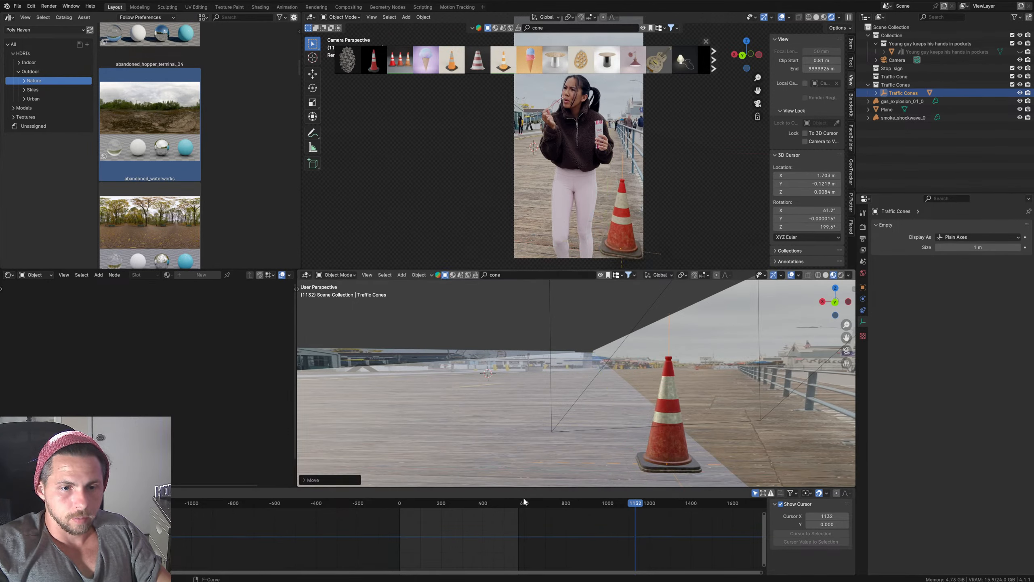
Step: Review the cone's placement against the footage and smoke at several frames between 71 and 580, ending at frame 71
drag(648, 501, 506, 508)
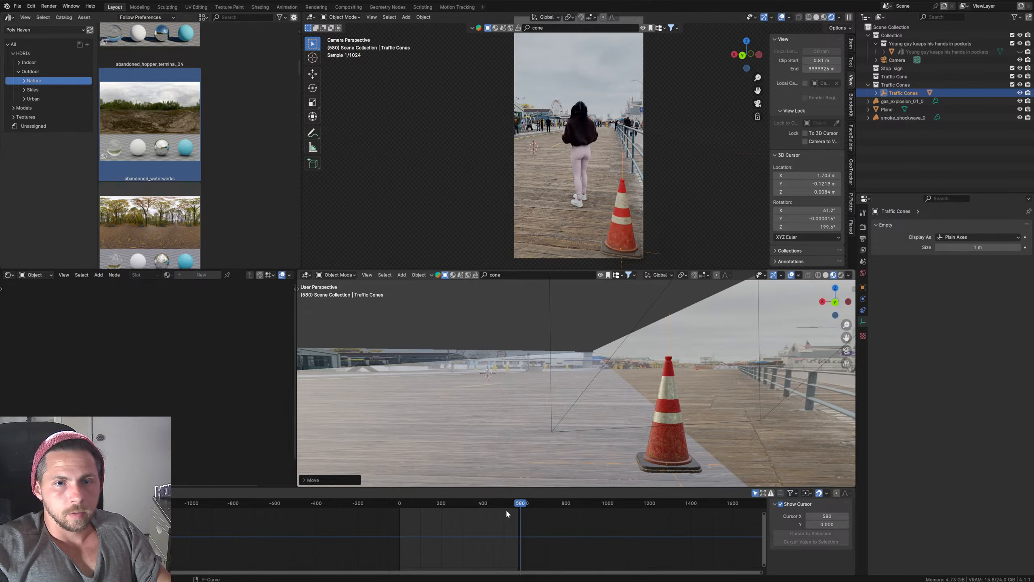
drag(443, 509, 423, 504)
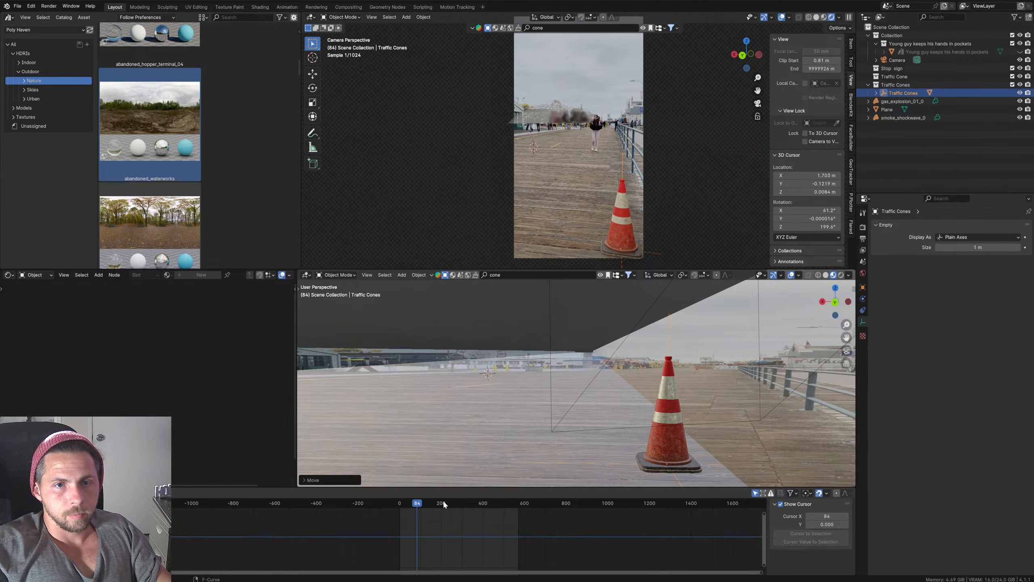
click(497, 501)
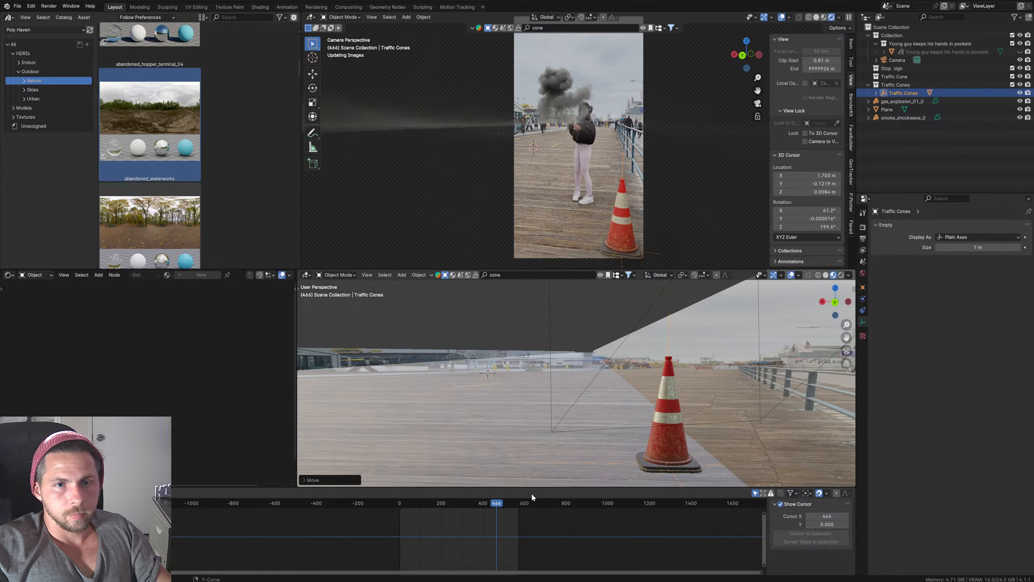
drag(533, 495, 471, 495)
click(434, 489)
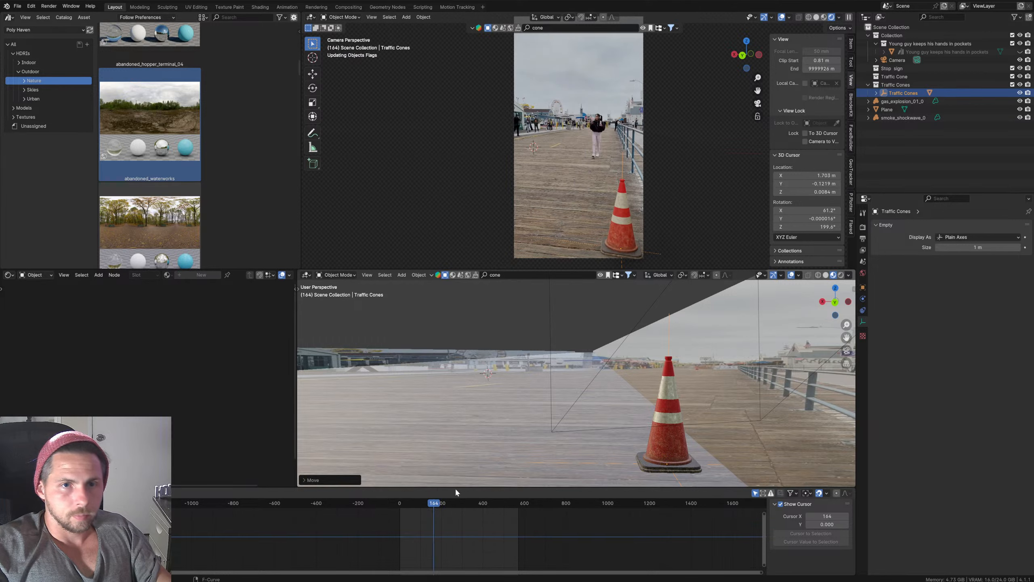
click(470, 490)
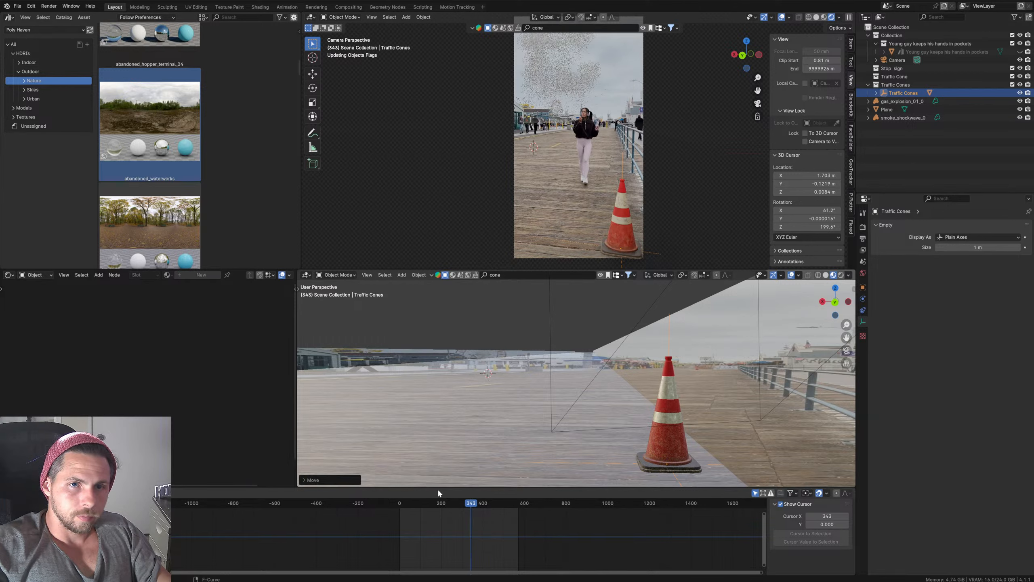
click(411, 489)
mouse_move(410, 488)
mouse_down()
mouse_move(427, 500)
mouse_move(405, 496)
mouse_move(414, 503)
mouse_up()
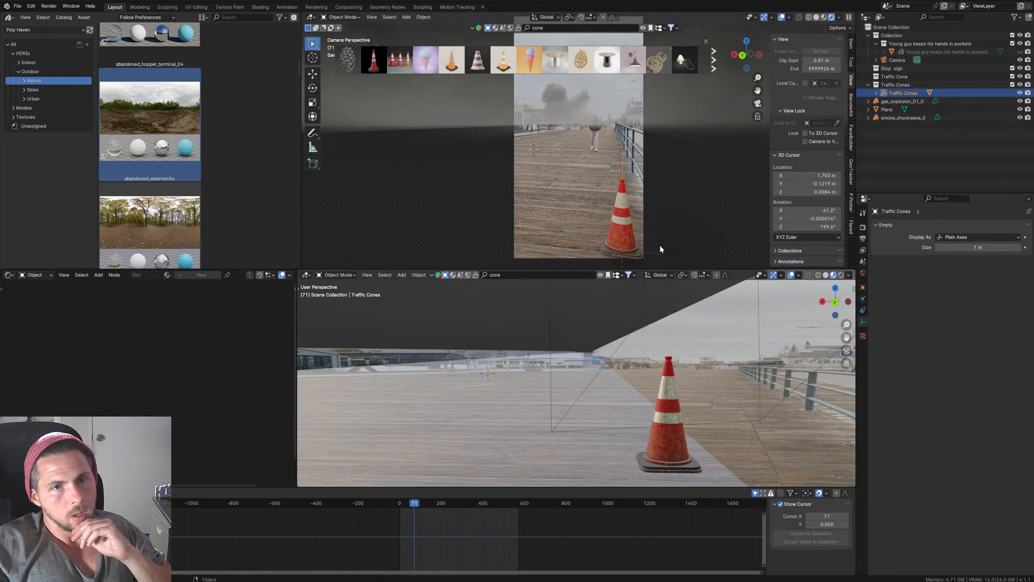
Step: Return the lower viewport to solid shading, scale the smoke_shockwave_0 volume up by about 1.05, and go to frame 147
scroll(668, 407, down, 10)
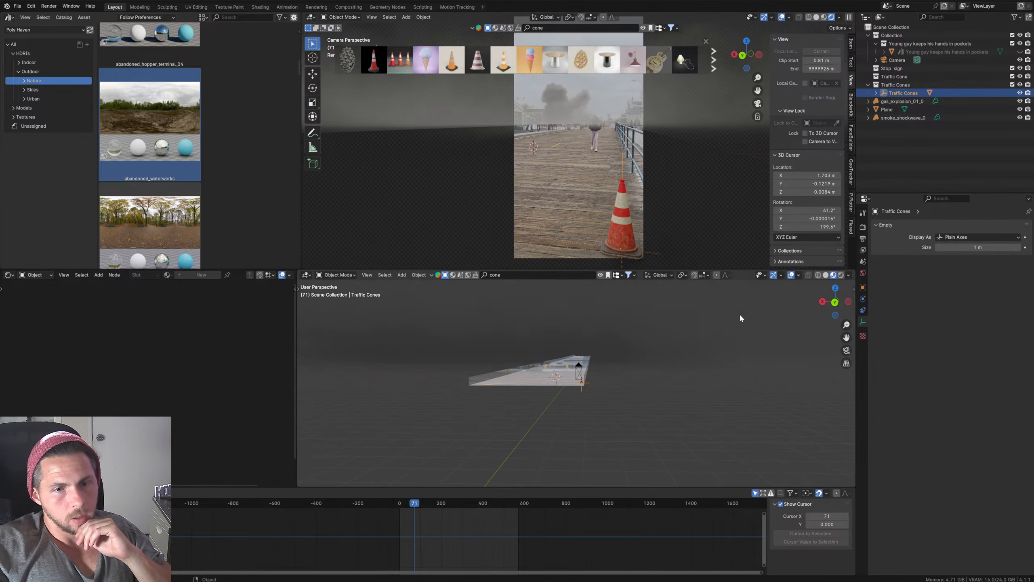
click(826, 275)
mouse_move(672, 359)
middle_down()
mouse_move(649, 365)
mouse_move(695, 366)
mouse_move(668, 398)
middle_up()
scroll(593, 389, down, 5)
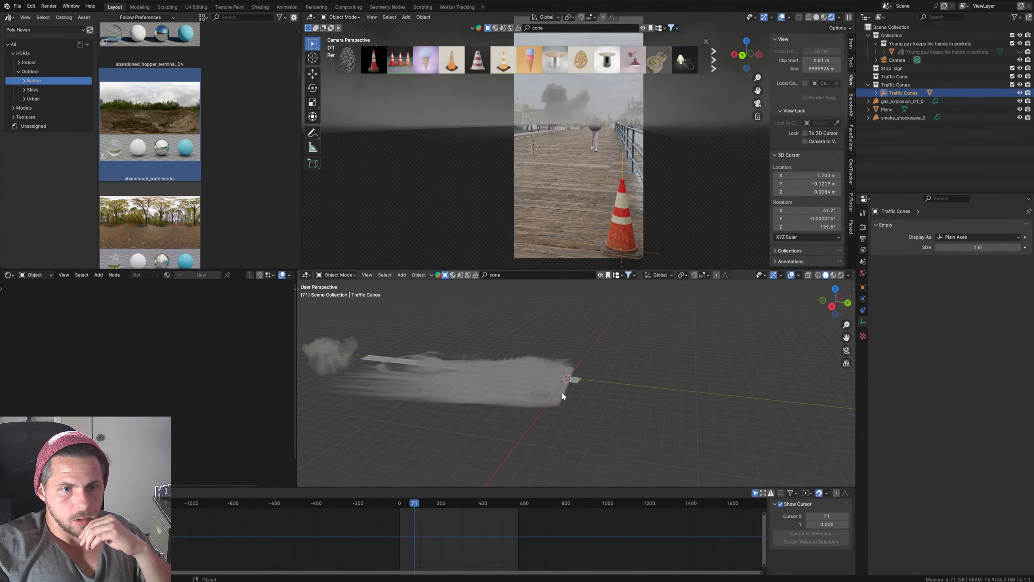
click(545, 393)
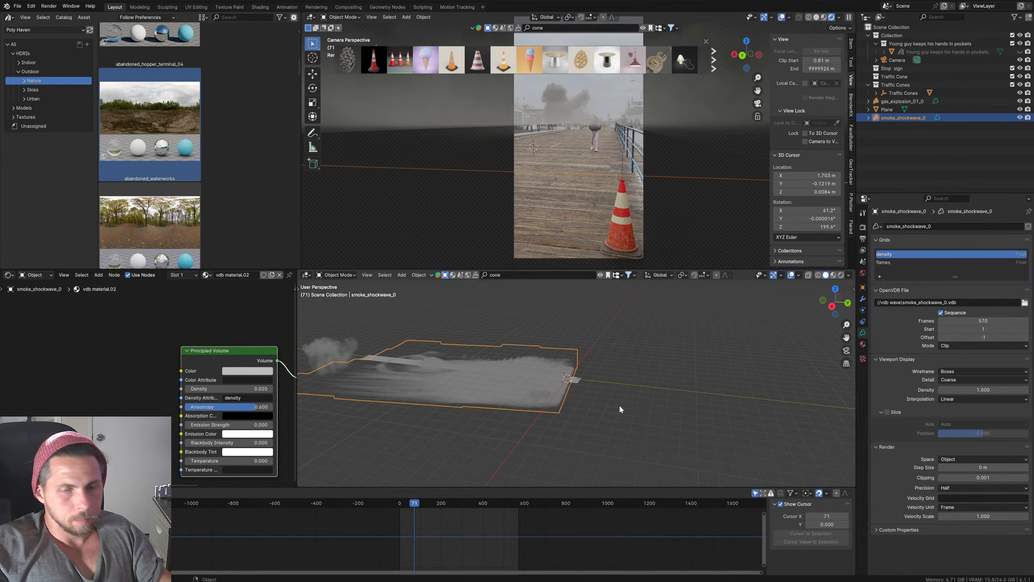
key(s)
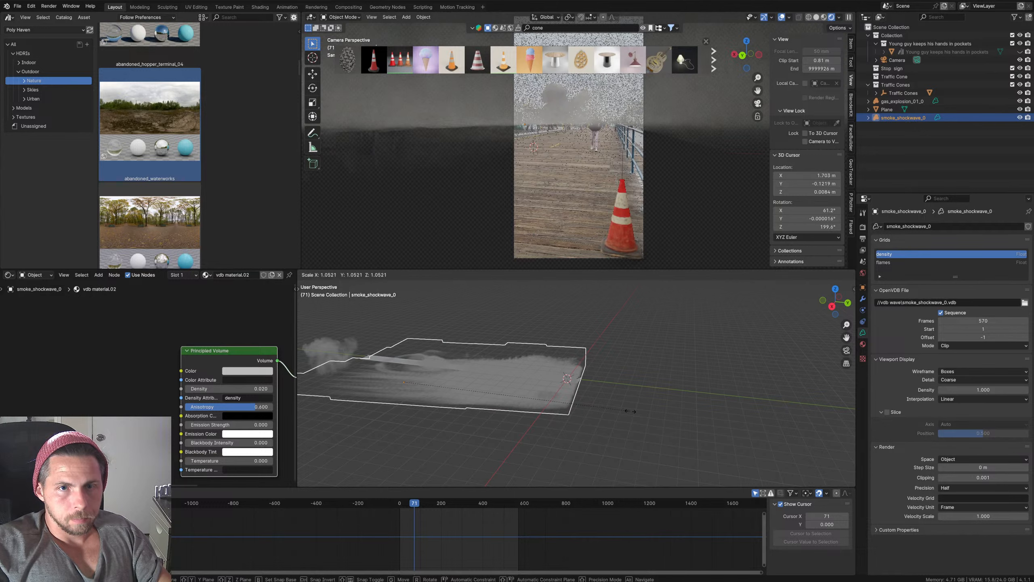
click(632, 410)
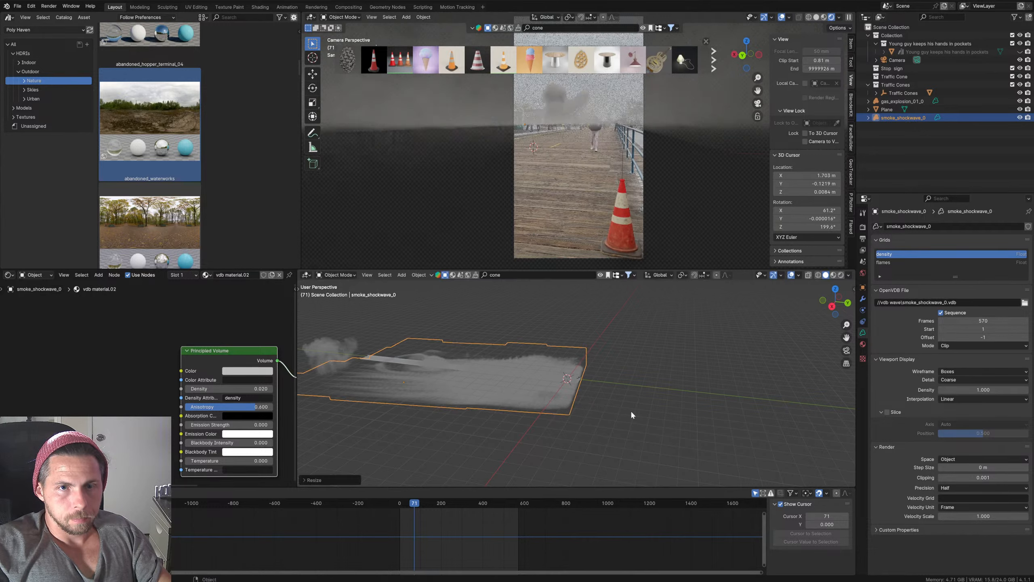
scroll(626, 436, up, 3)
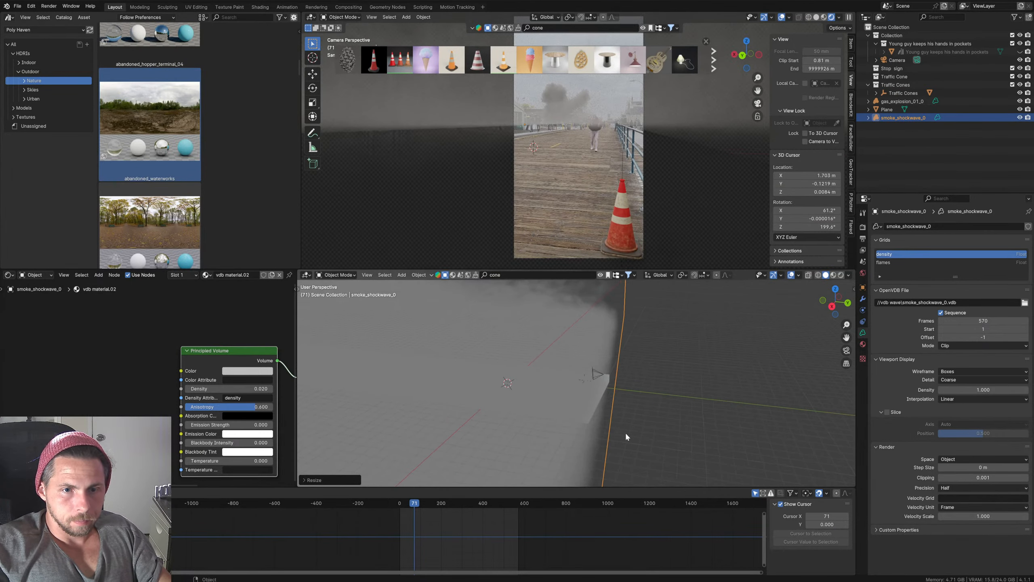
click(430, 504)
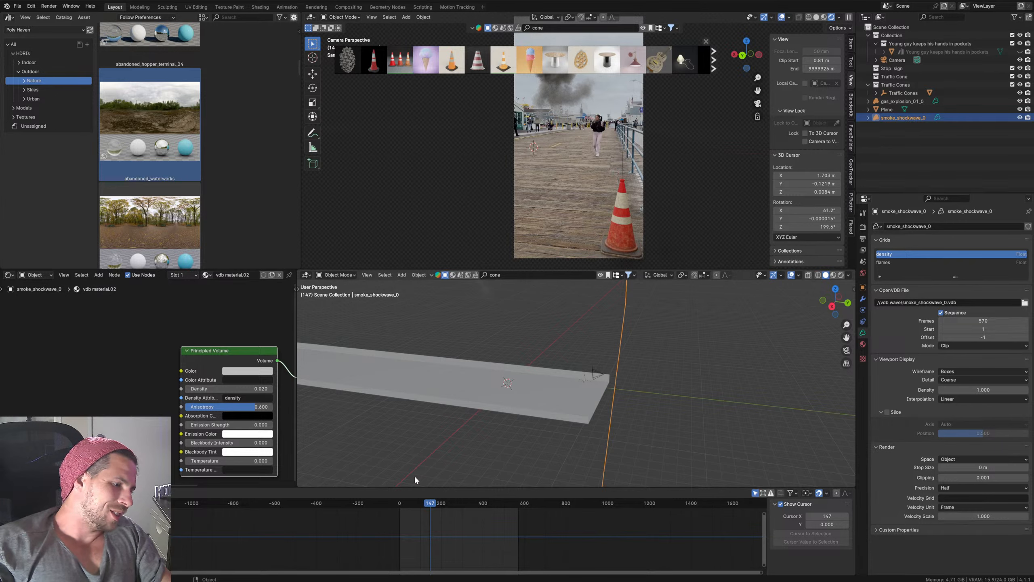
Step: Search the asset library for "marshmallow" and preview the Food Breakfast Tray result
click(518, 275)
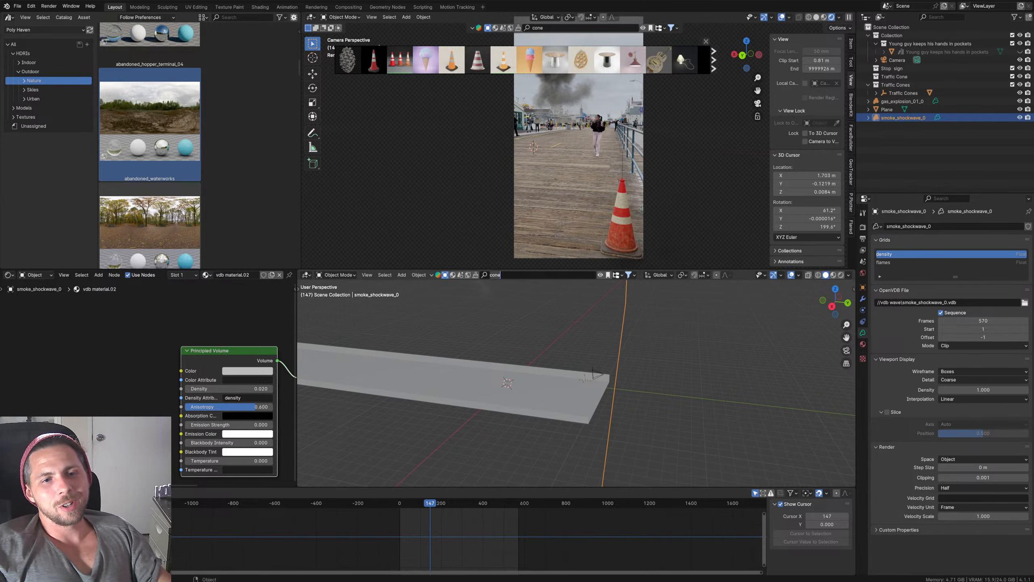
text(marshmallow)
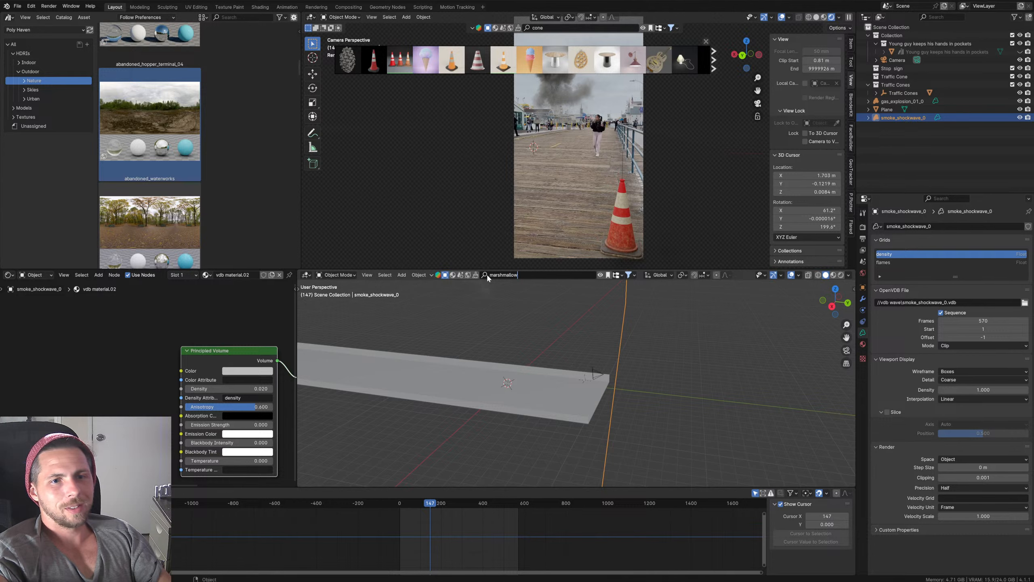
key(Return)
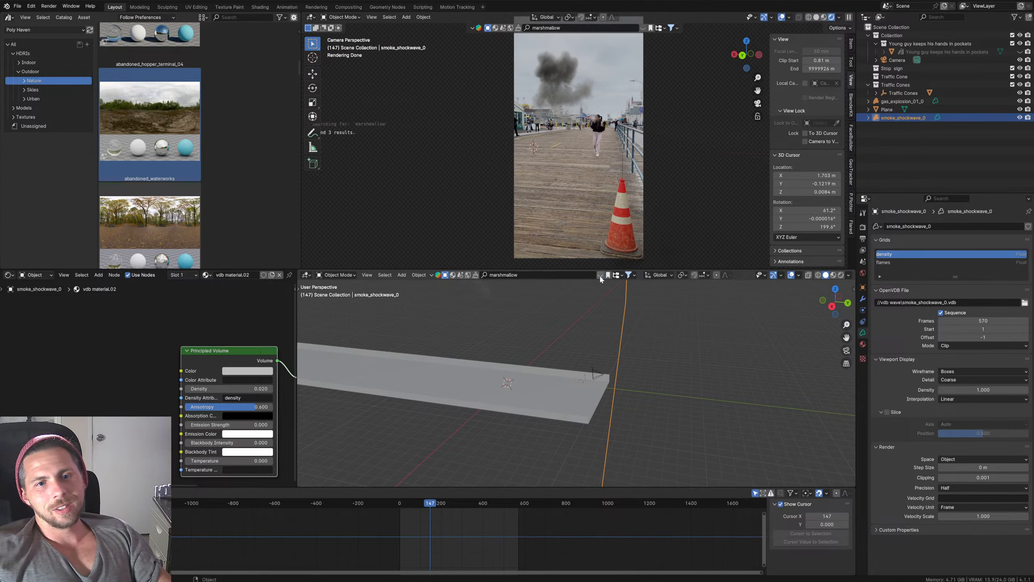
click(601, 275)
mouse_move(324, 322)
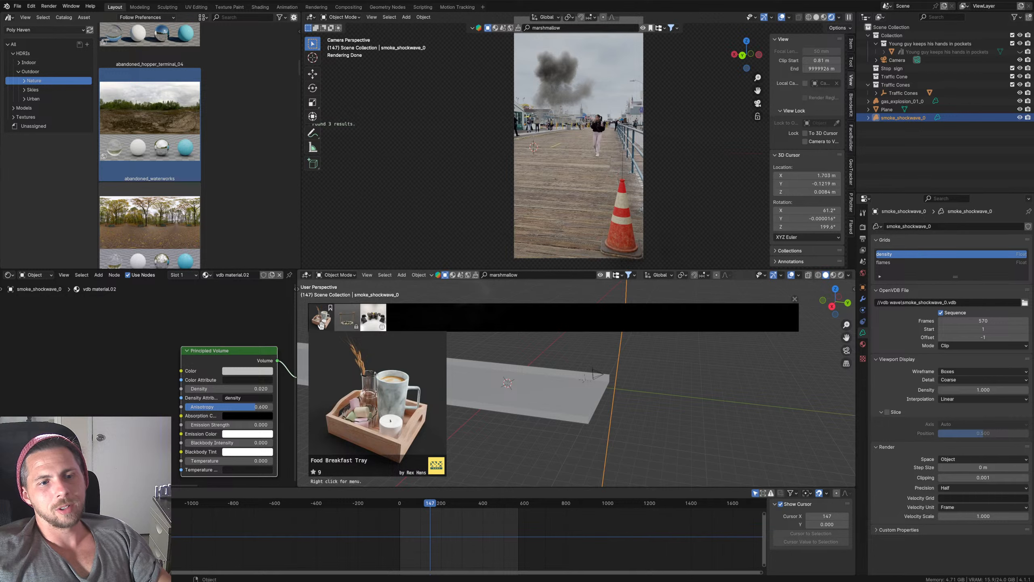
Step: Clear the "marshmallow" term from the asset search and go to frame 117
scroll(507, 390, down, 5)
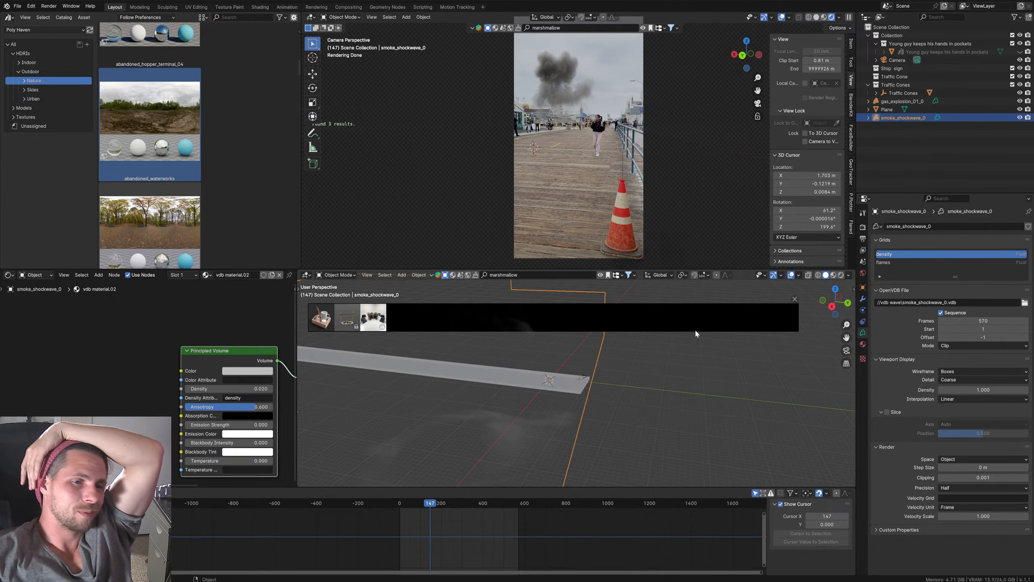
mouse_move(383, 316)
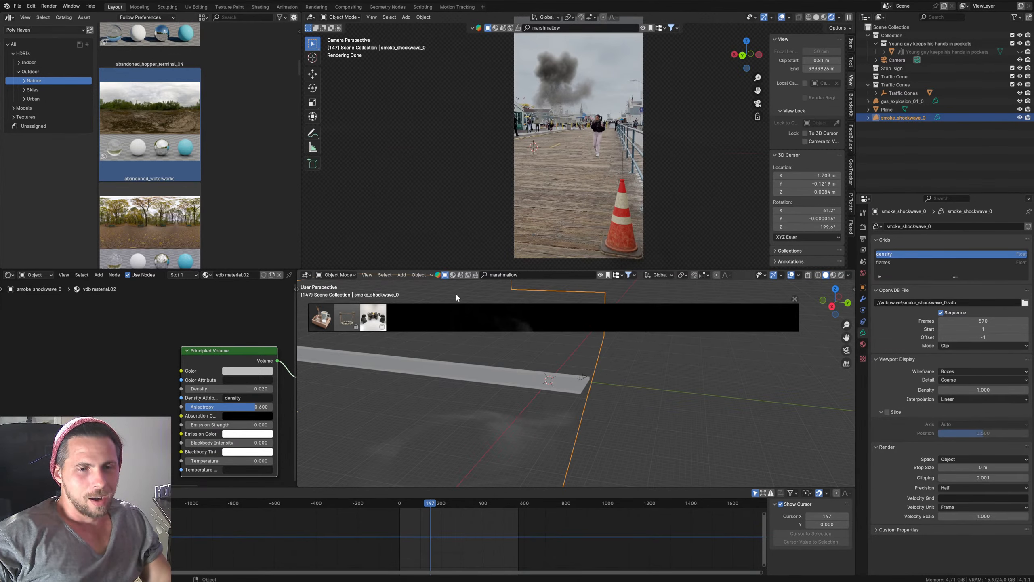
click(550, 273)
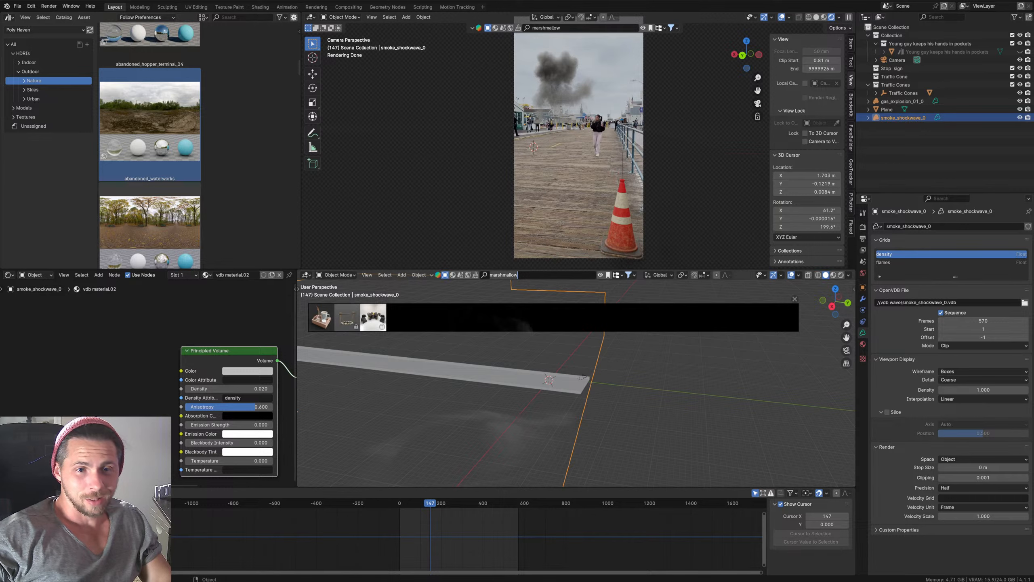
key(ctrl+BackSpace)
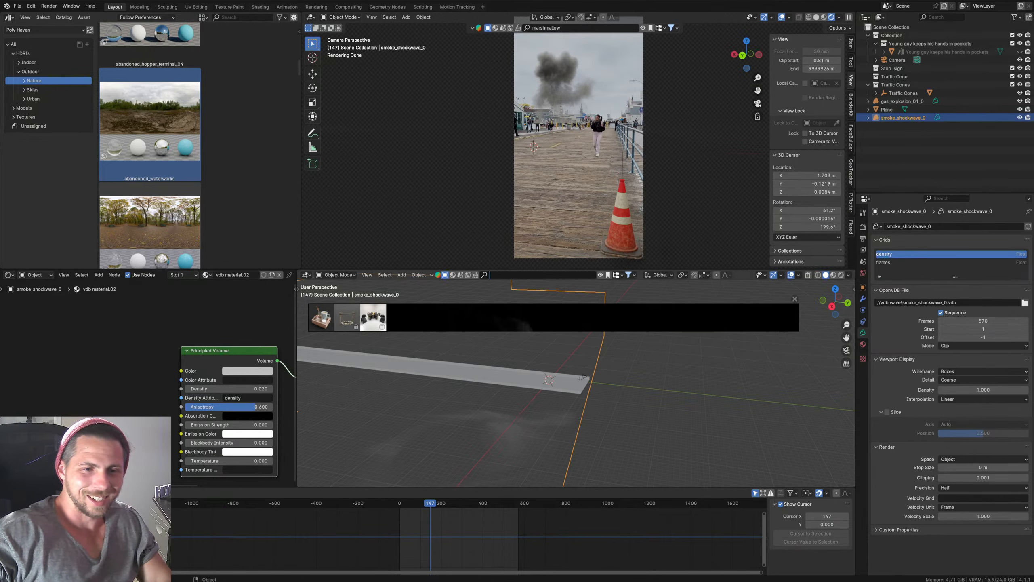
key(Return)
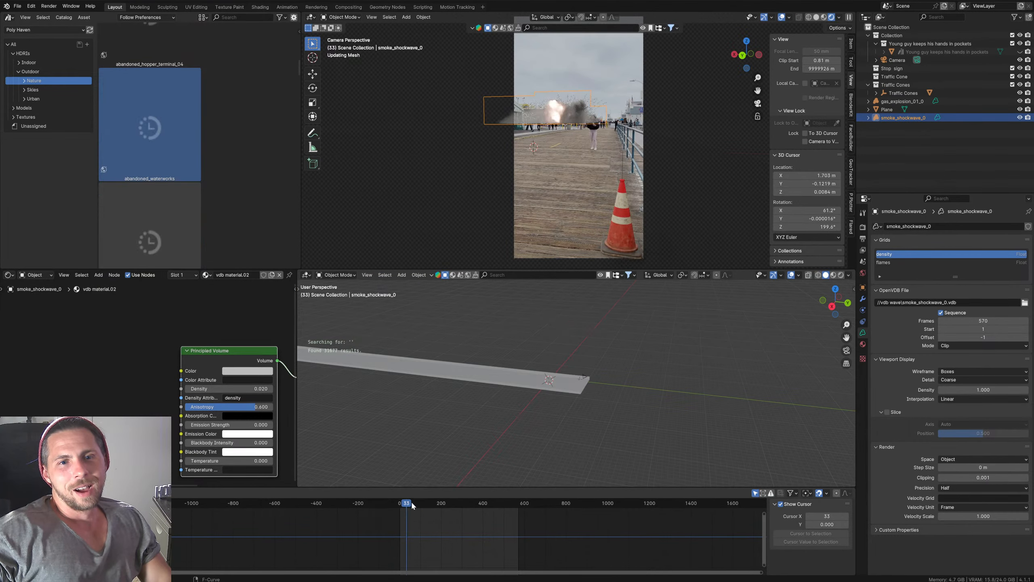
click(422, 506)
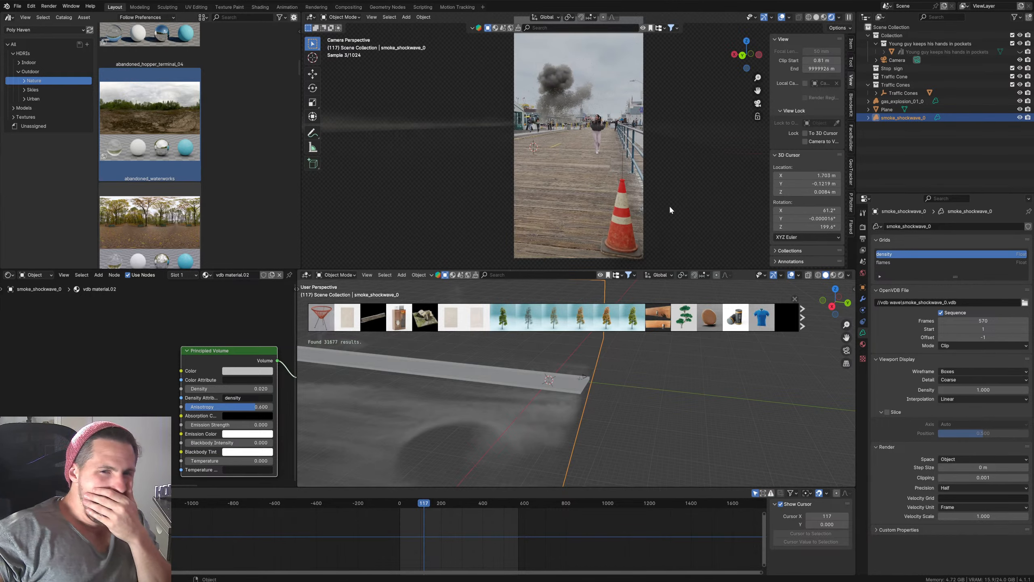
Step: Select the traffic cone and rotate it about -21 degrees around the global Z axis
click(617, 409)
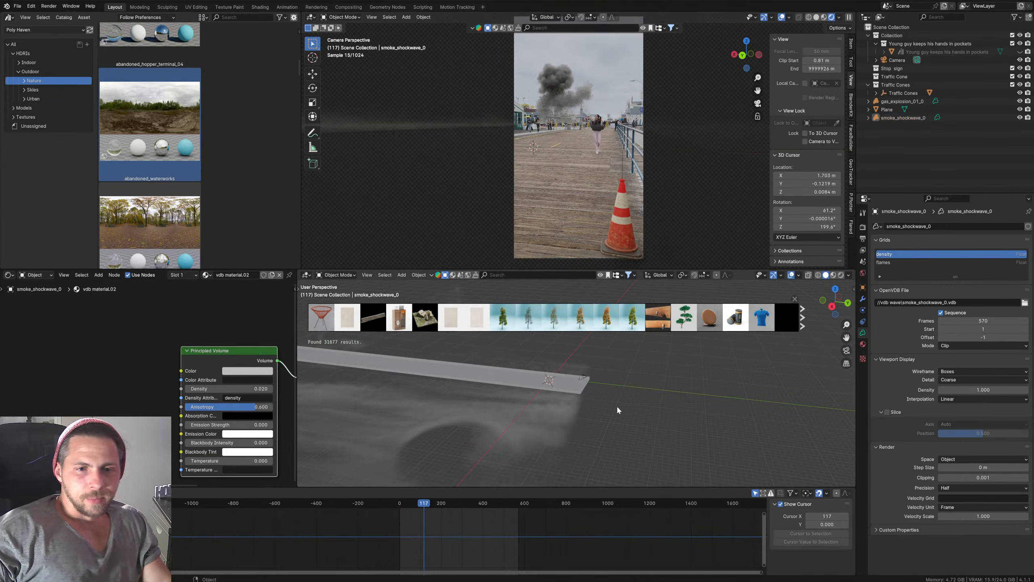
click(579, 377)
scroll(578, 377, up, 10)
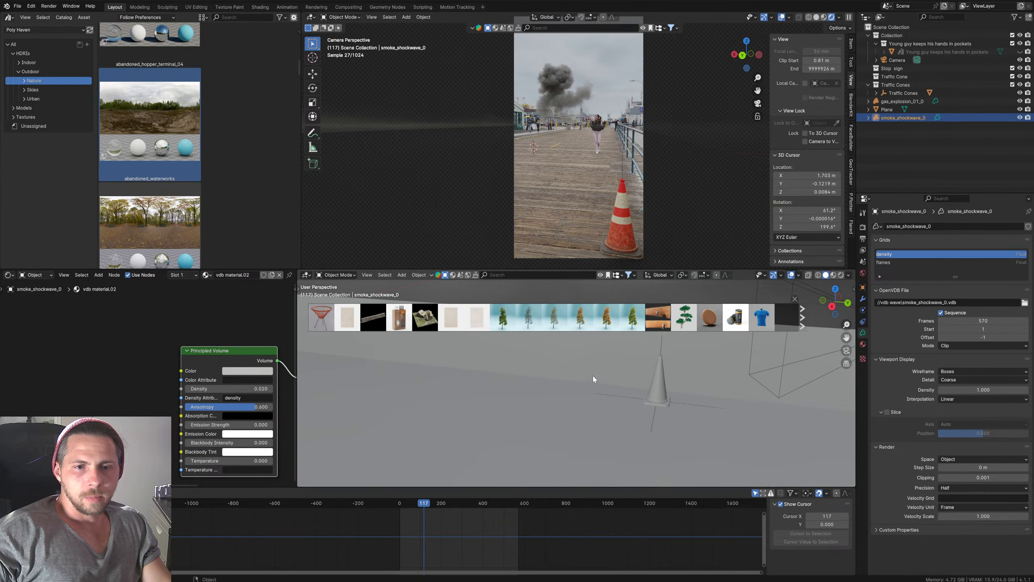
click(661, 394)
scroll(666, 229, up, 4)
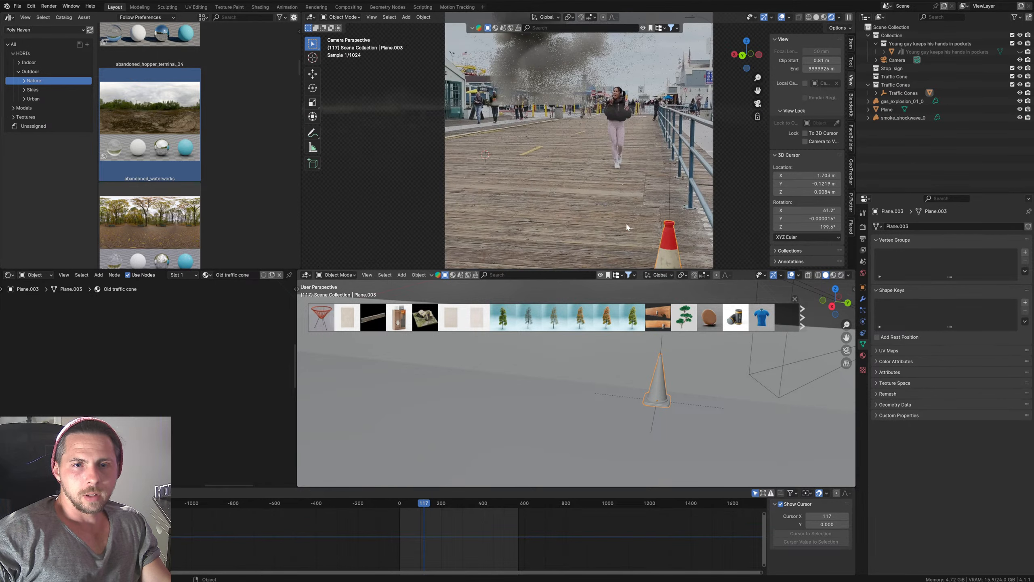
scroll(652, 234, down, 2)
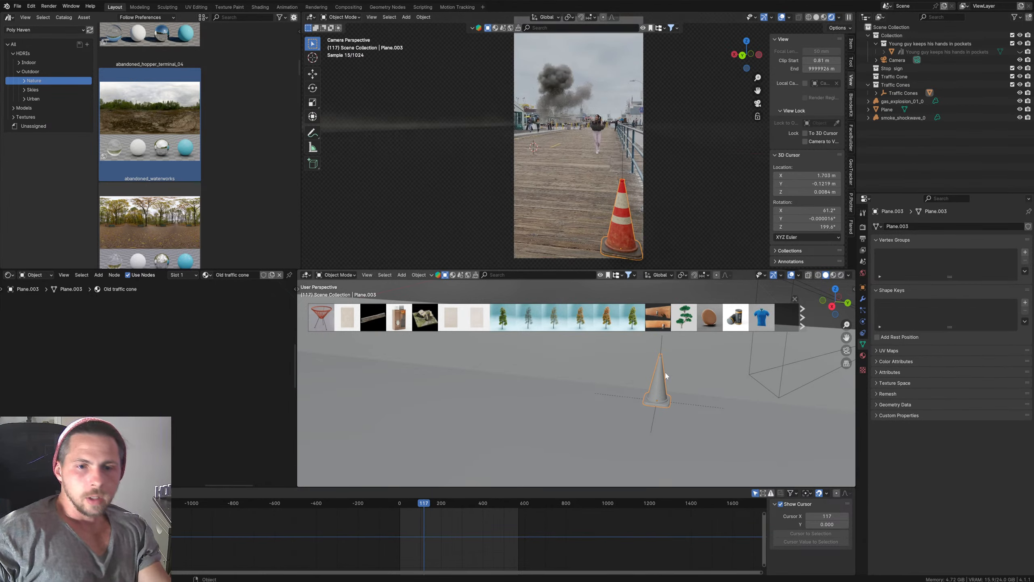
key(r)
key(z)
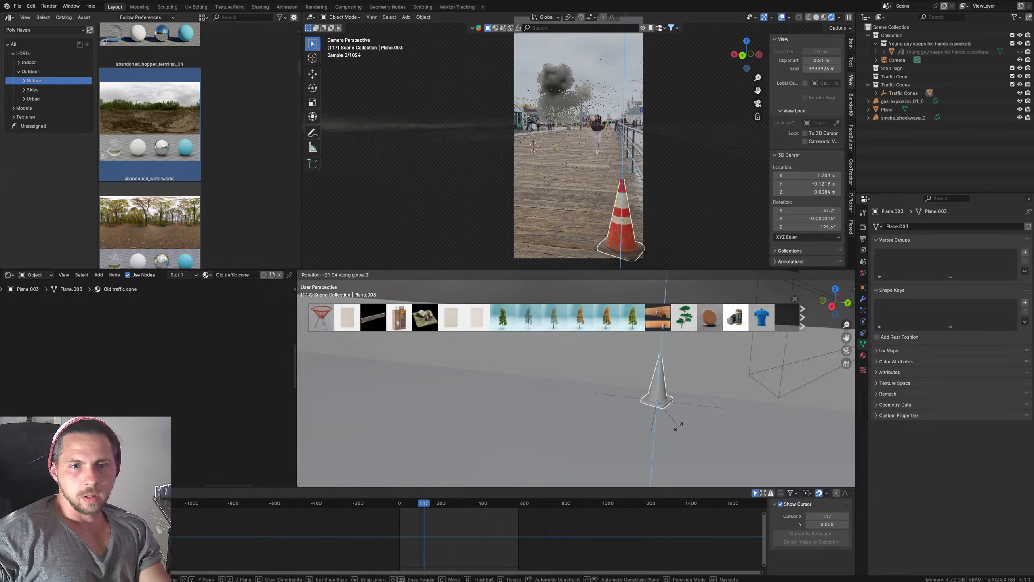
click(679, 430)
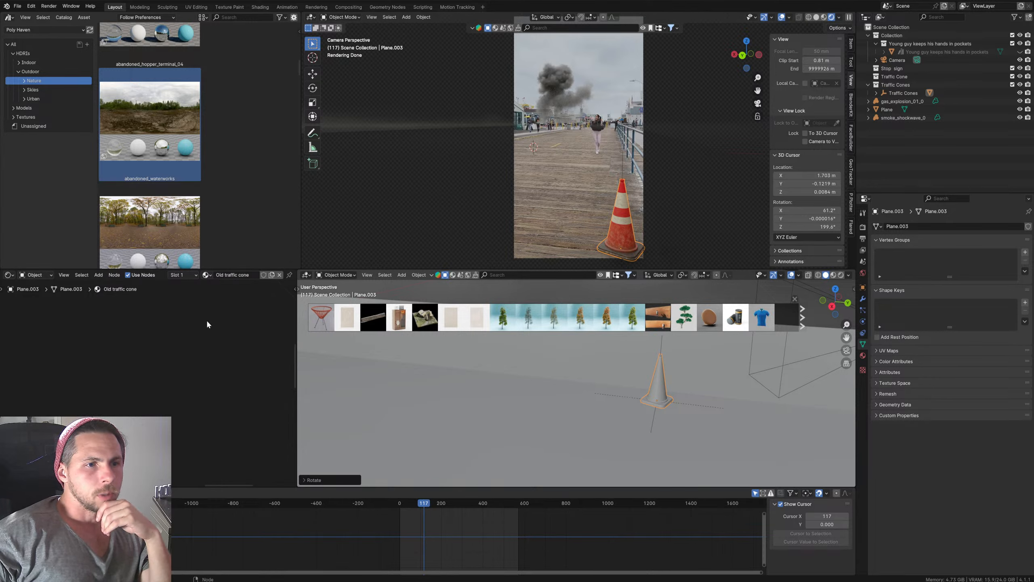
Step: In the Old traffic cone material, try blue as the Mix node's B colour and undo it
scroll(214, 337, down, 3)
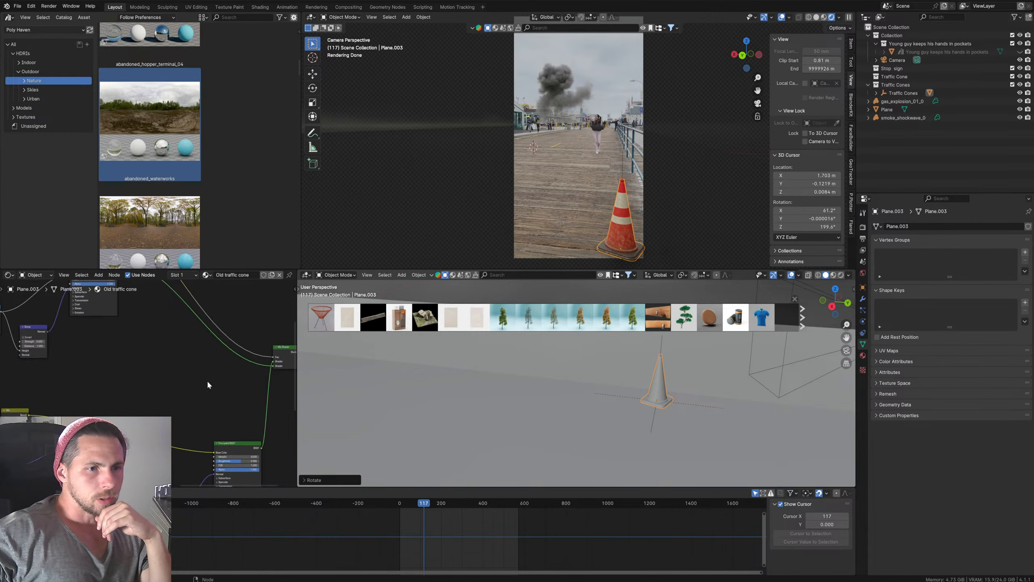
scroll(188, 378, down, 2)
middle_drag(168, 372, 197, 401)
scroll(163, 394, down, 1)
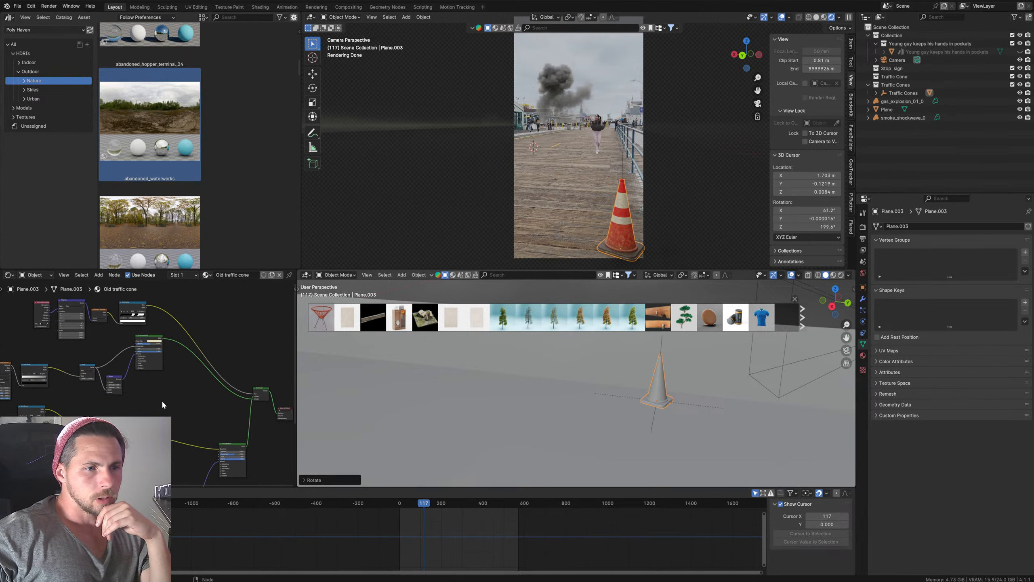
middle_drag(179, 438, 246, 380)
scroll(222, 426, up, 3)
scroll(120, 378, up, 4)
middle_drag(175, 382, 215, 379)
click(126, 397)
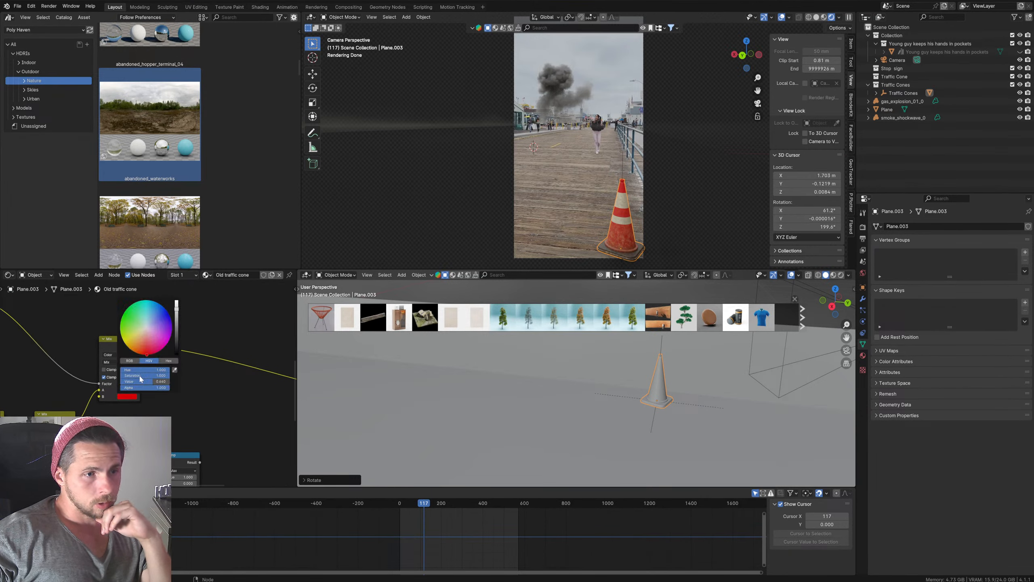
click(170, 313)
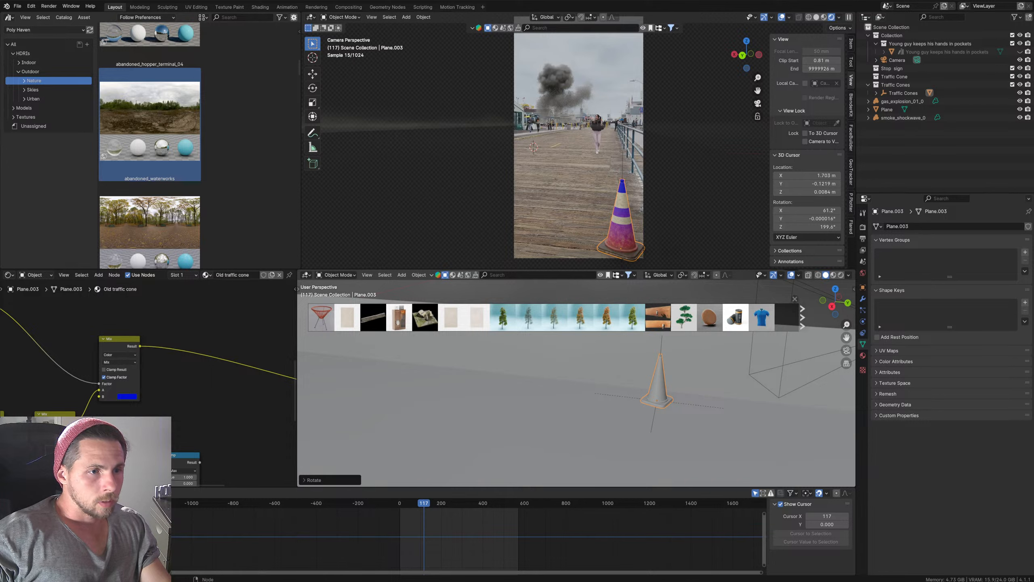
key(ctrl+z)
Step: Slightly lower the saturation of the red B colour in the cone material's Mix node and go to frame 602
click(131, 397)
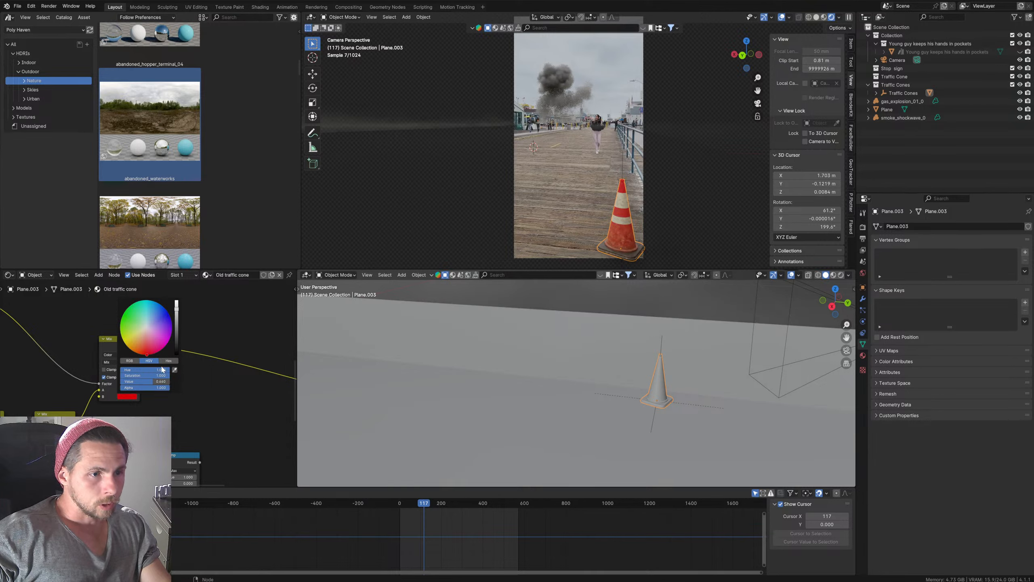
drag(159, 375, 155, 375)
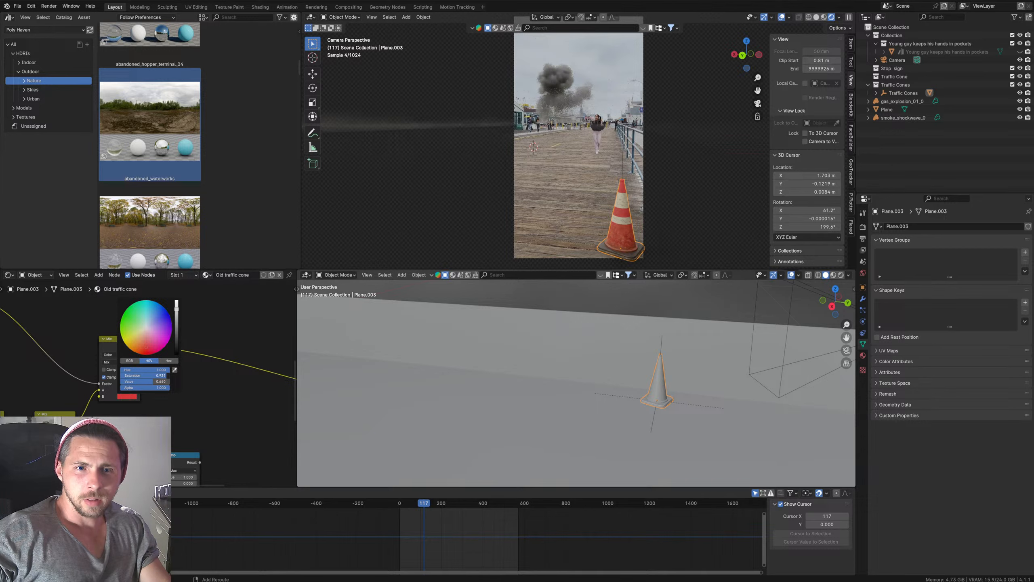
scroll(637, 398, down, 4)
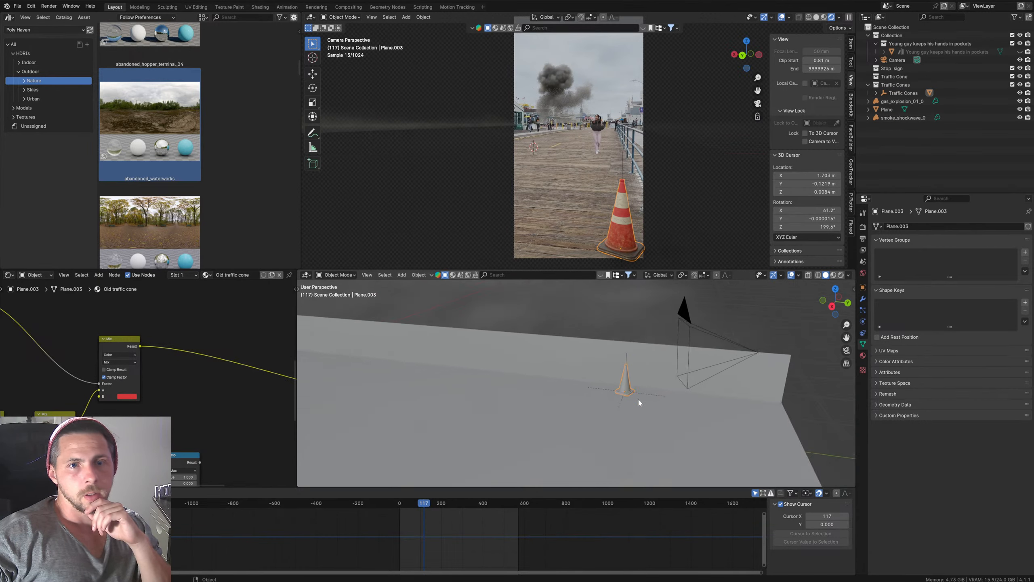
drag(439, 505, 501, 505)
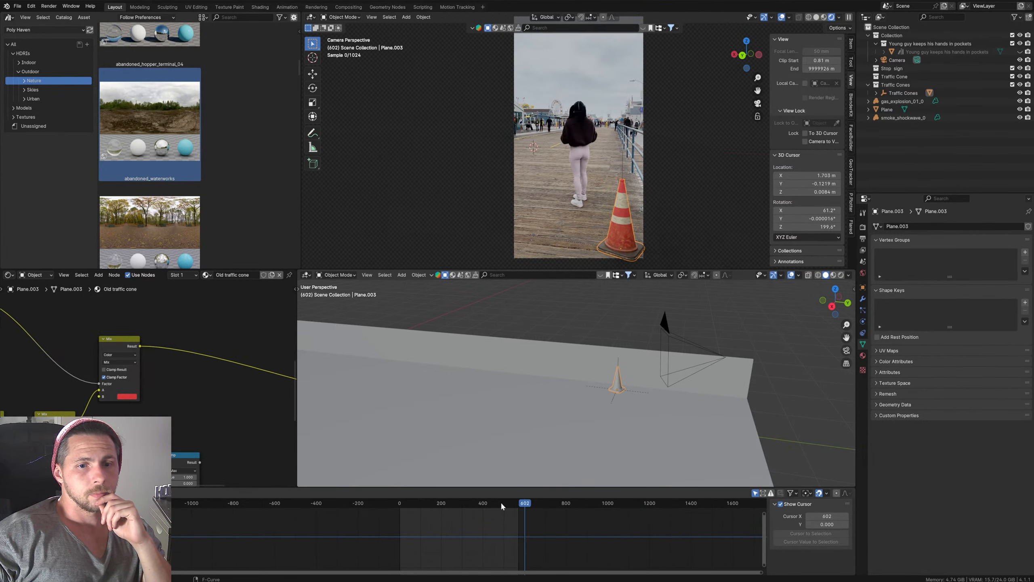
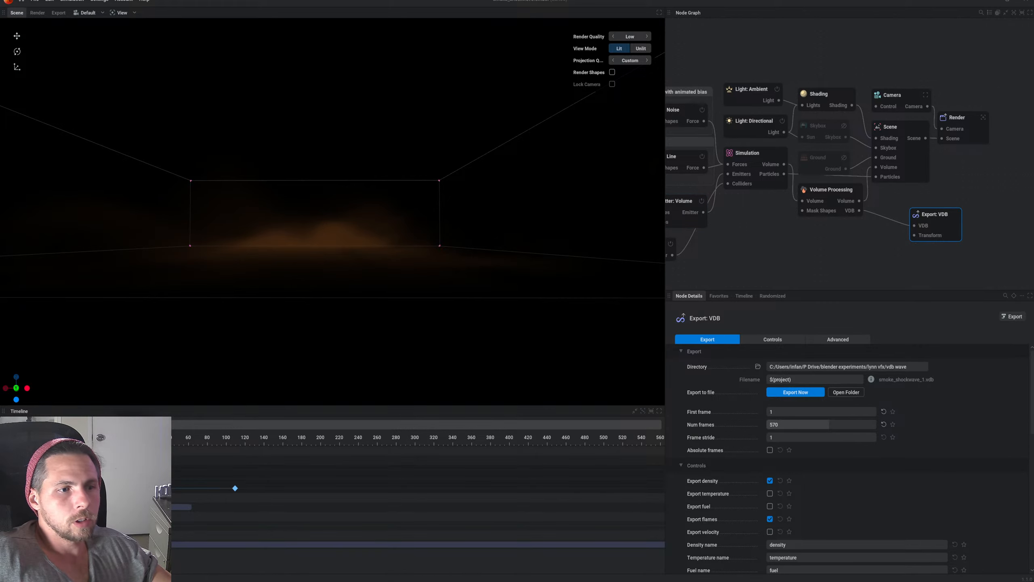
Step: Restart the smoke shockwave simulation in EmberGen, examine it from a higher angle, and switch back to Blender
key(r)
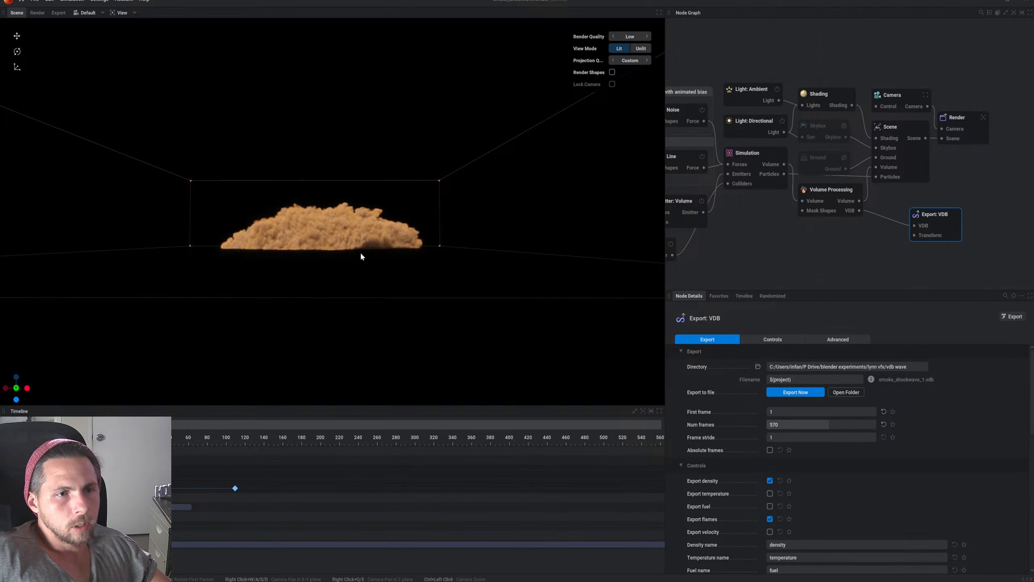
drag(360, 251, 369, 310)
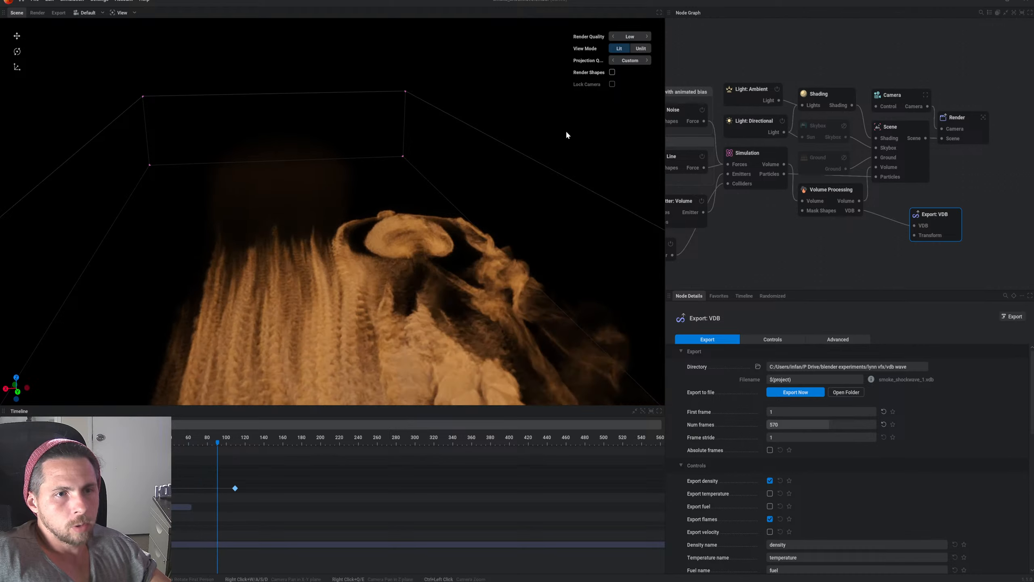
click(989, 2)
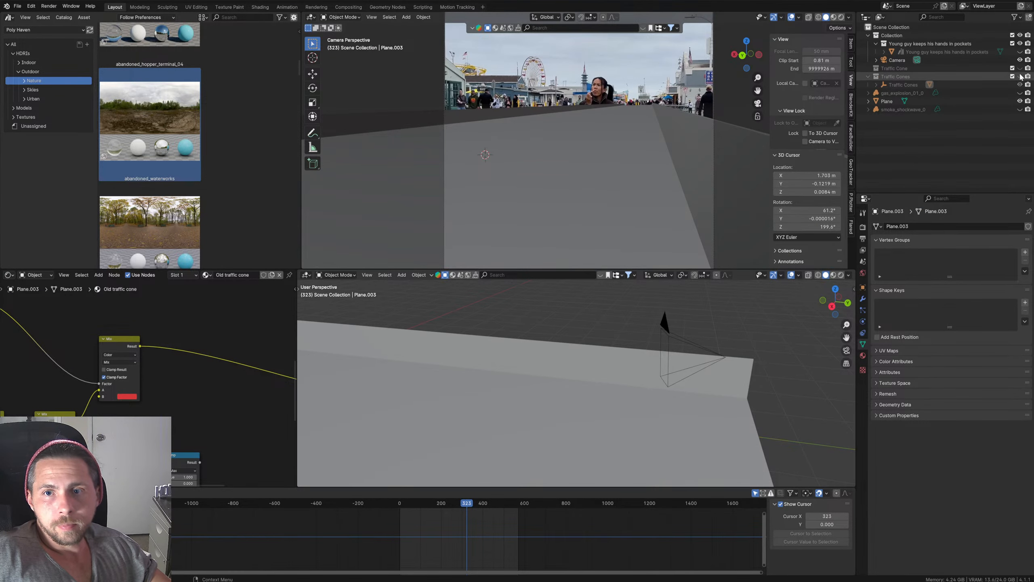
Step: Unhide the traffic cone collections, gas explosion and smoke shockwave, and set the camera viewport to rendered shading at frame 60
drag(1021, 77, 1020, 109)
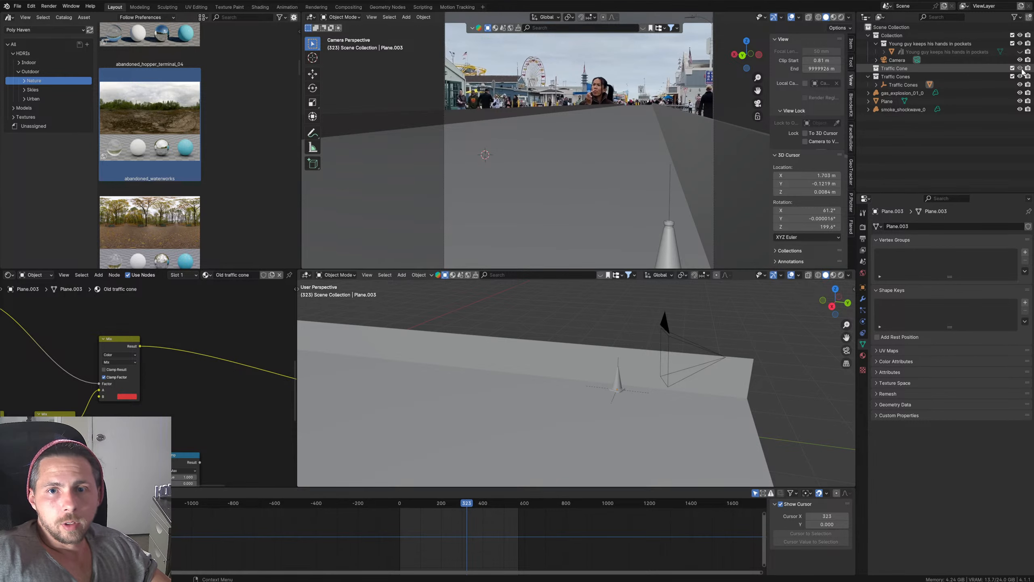
mouse_move(432, 502)
mouse_down()
mouse_move(416, 509)
mouse_move(430, 513)
mouse_move(412, 515)
mouse_up()
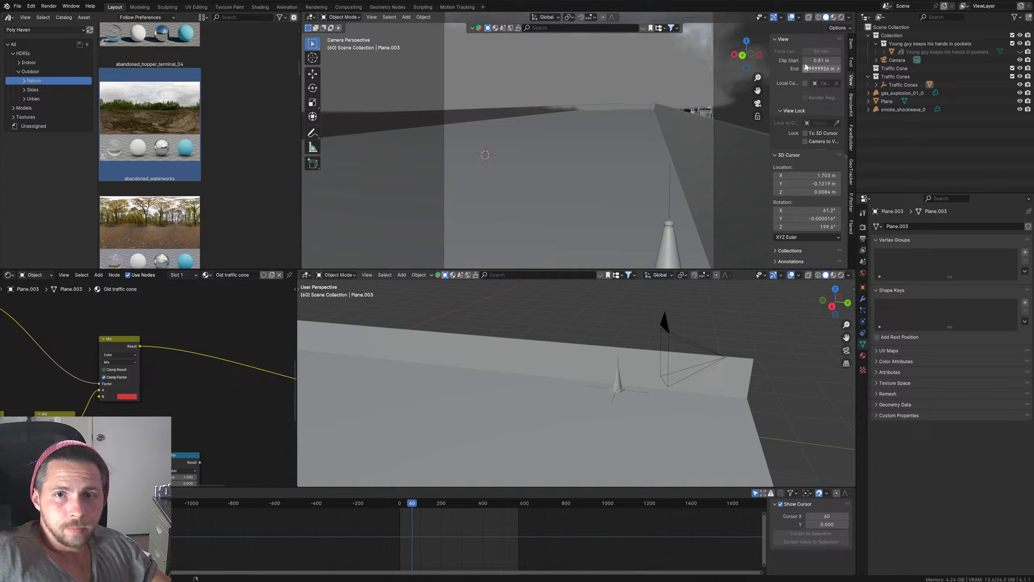
click(841, 17)
Step: Play the rendered shot from frame 60 and again from frame 42, stopping at frame 92
key(space)
key(space)
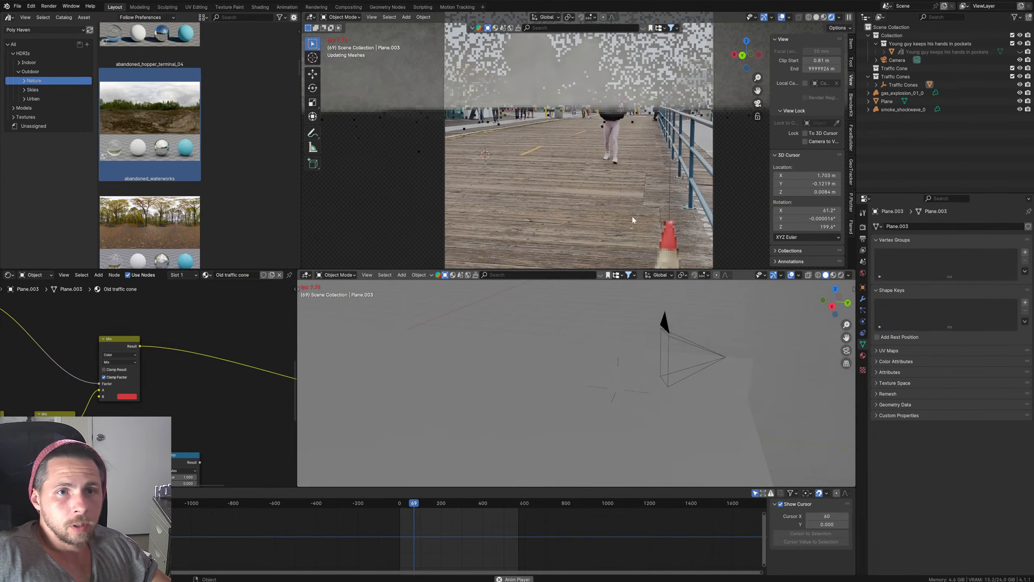
drag(411, 504, 409, 504)
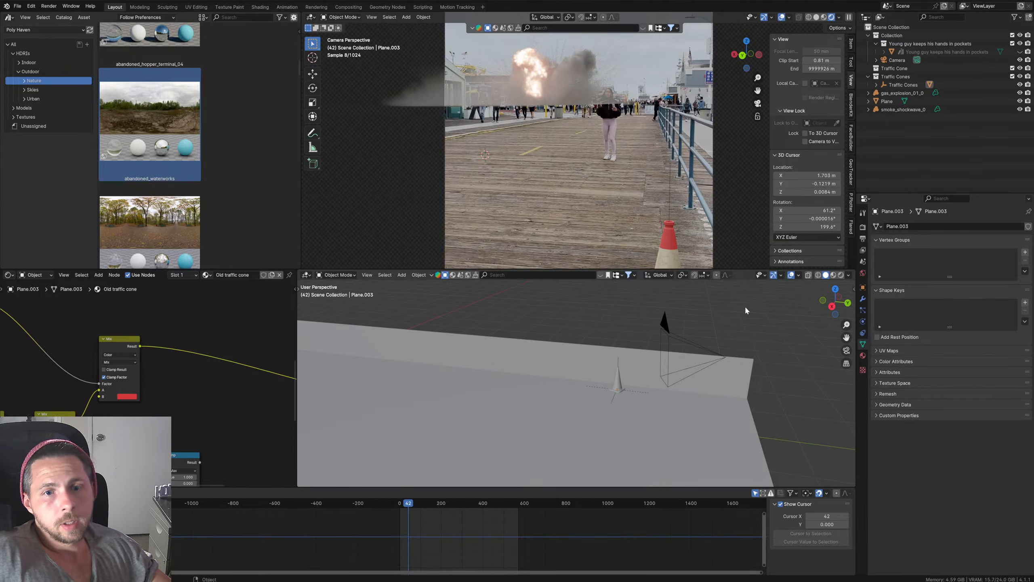
key(space)
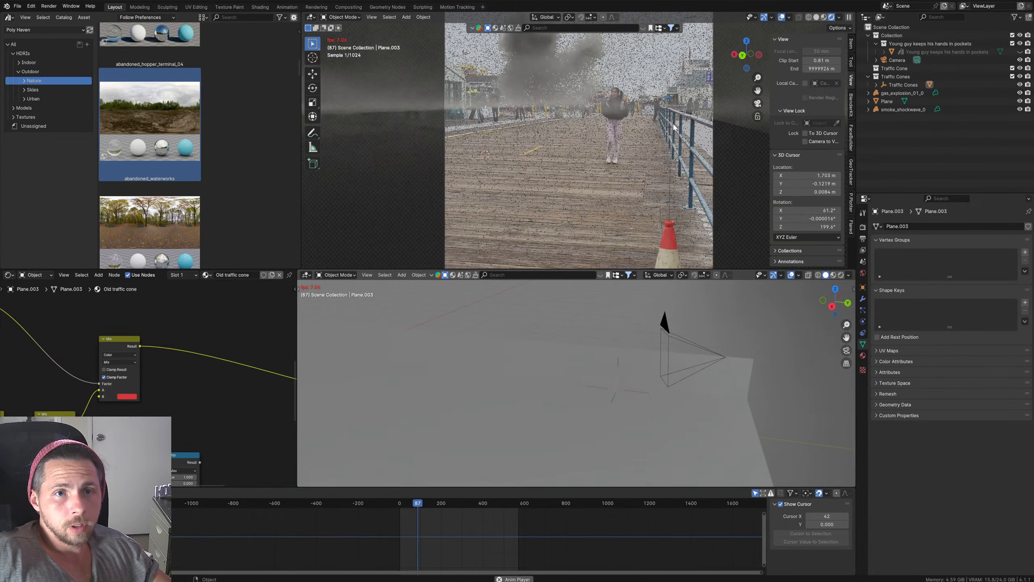
key(space)
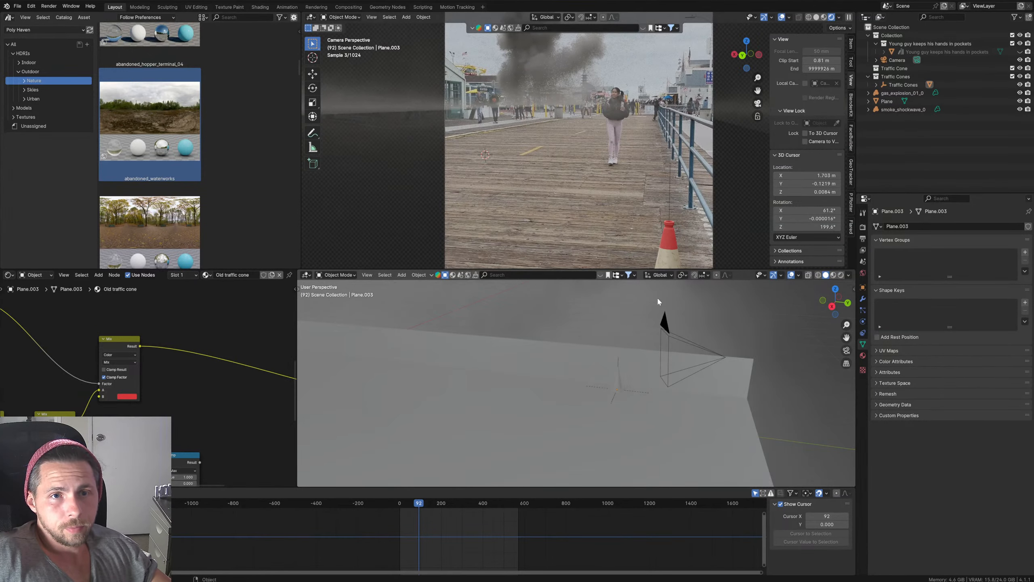
Step: Examine the explosion and smoke volumes in the lower viewport using material preview shading, ending at frame 50
middle_drag(659, 302, 686, 427)
mouse_move(398, 503)
mouse_down()
mouse_move(428, 505)
mouse_move(407, 505)
mouse_move(415, 505)
mouse_up()
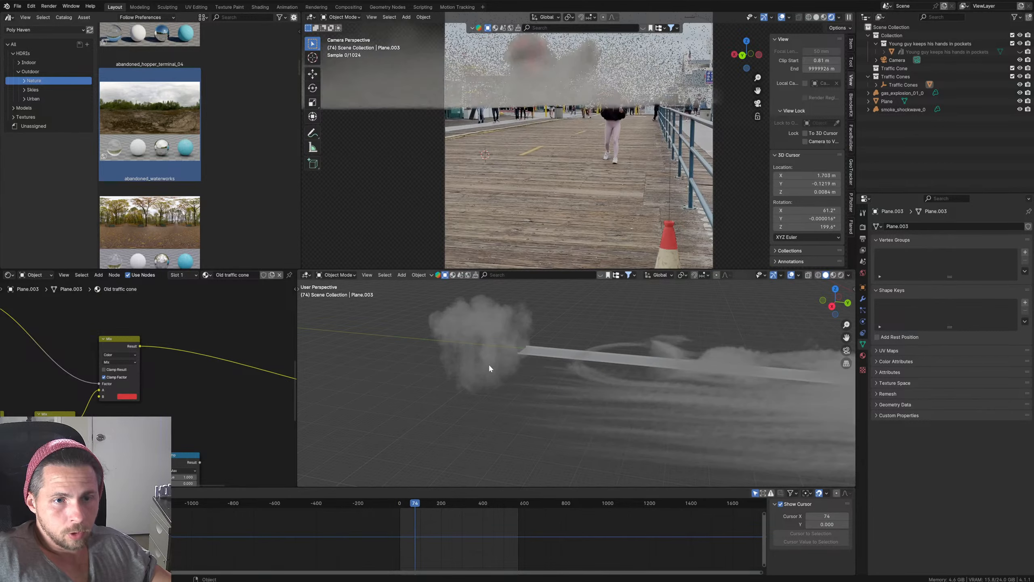
click(834, 275)
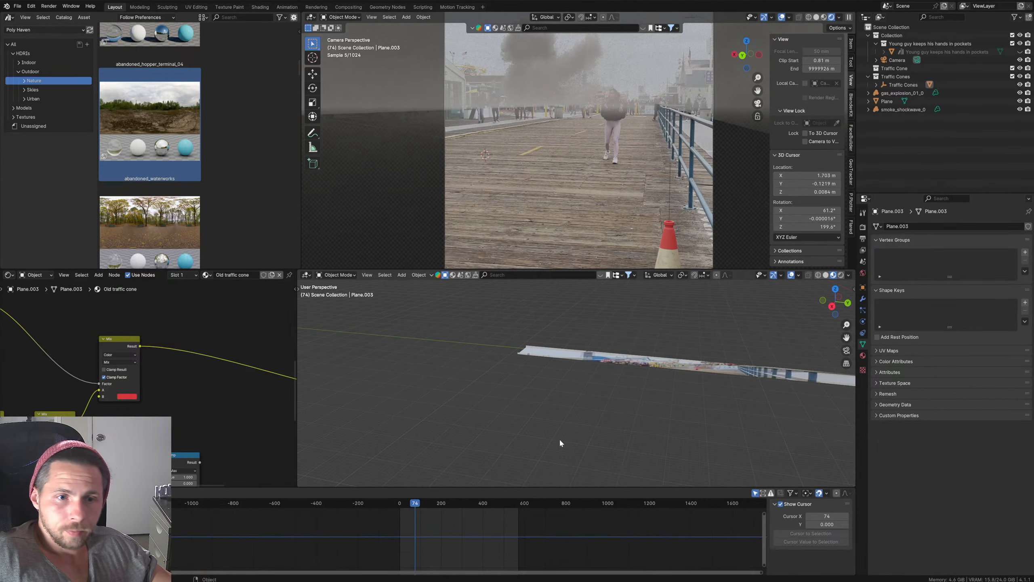
mouse_move(406, 503)
mouse_down()
mouse_move(396, 503)
mouse_move(425, 508)
mouse_move(410, 503)
mouse_up()
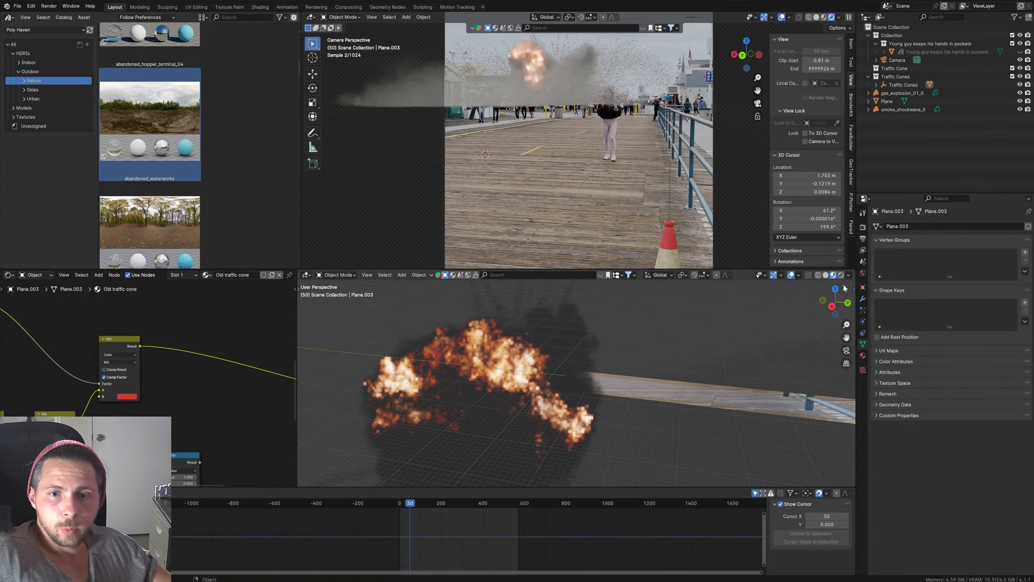
Step: Switch the lower viewport to rendered shading around the explosion and return the camera viewport to solid shading
click(841, 275)
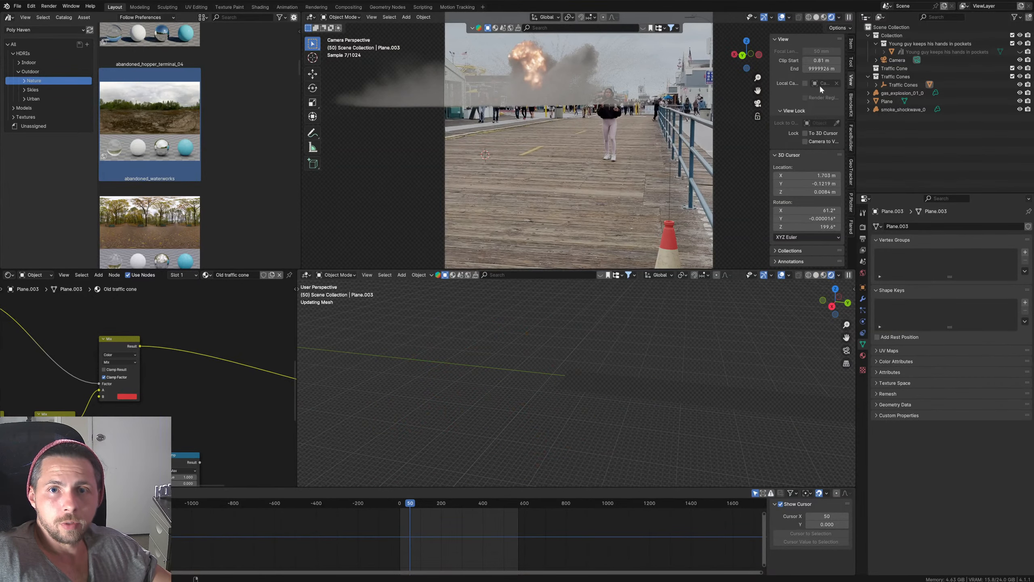
click(817, 18)
middle_drag(548, 400, 507, 397)
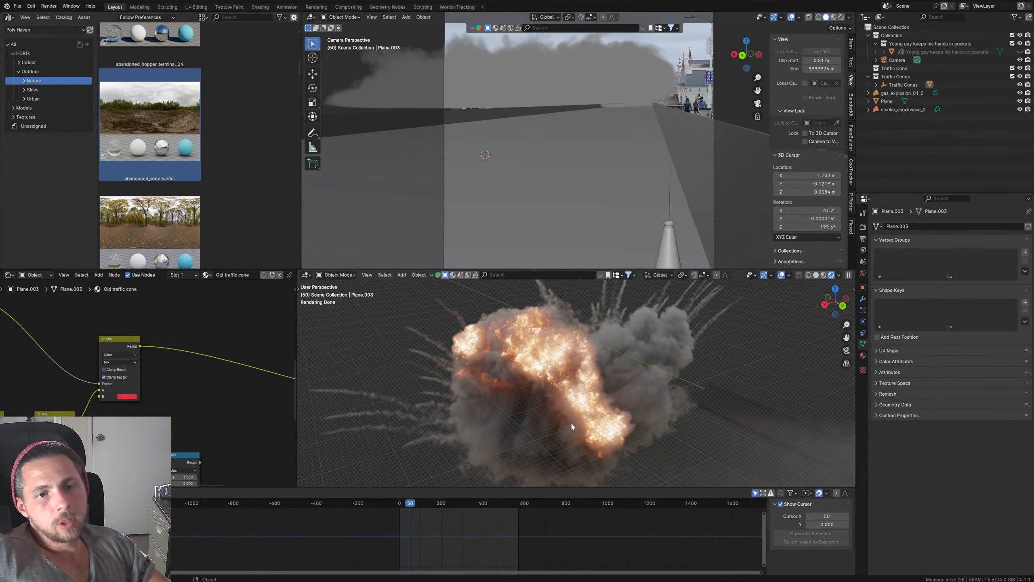
Step: Return the lower viewport to solid shading and scrub through frames 191 and 345 to examine how the smoke dissipates
middle_drag(572, 427, 594, 421)
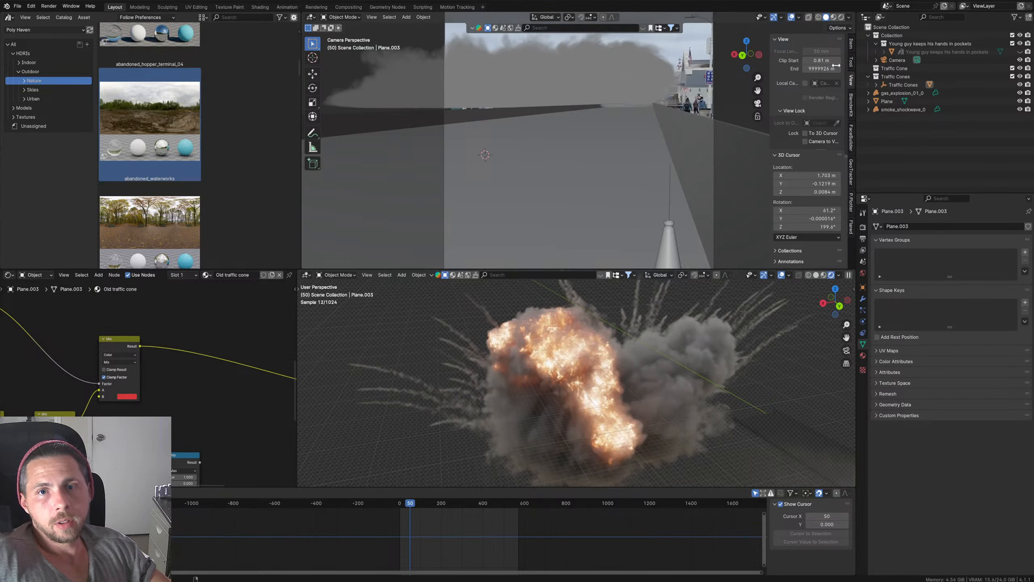
click(816, 276)
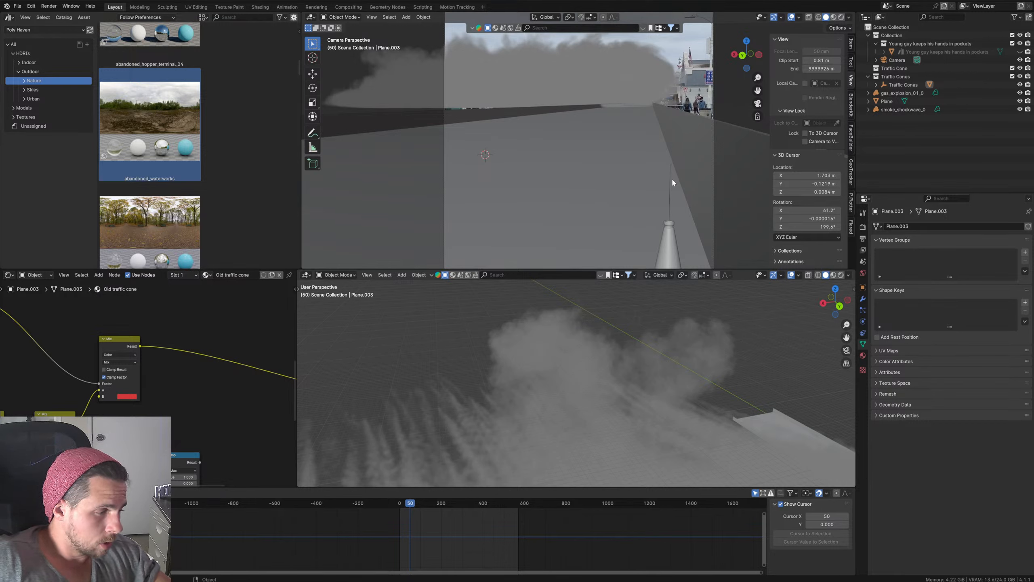
click(439, 504)
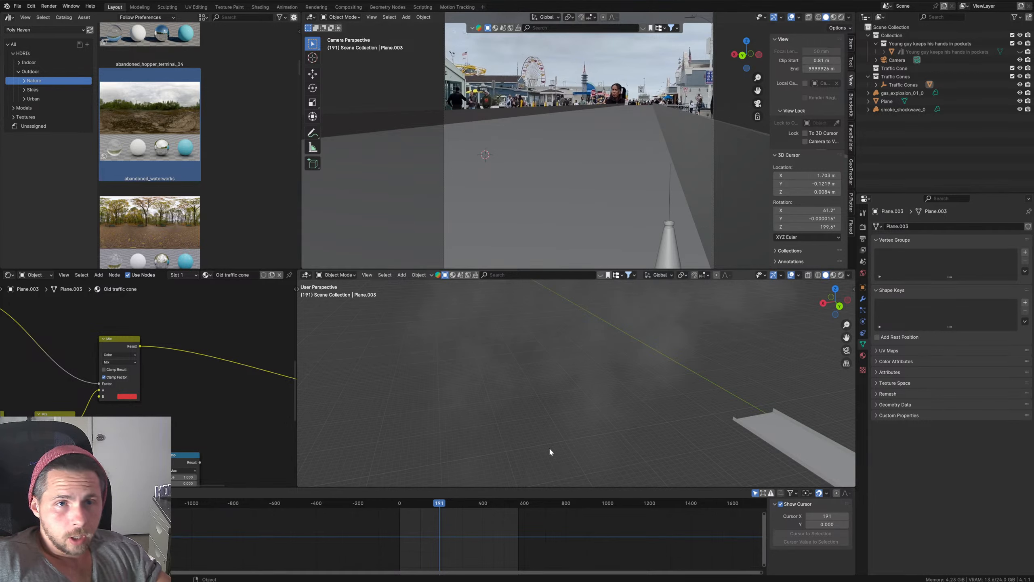
click(472, 504)
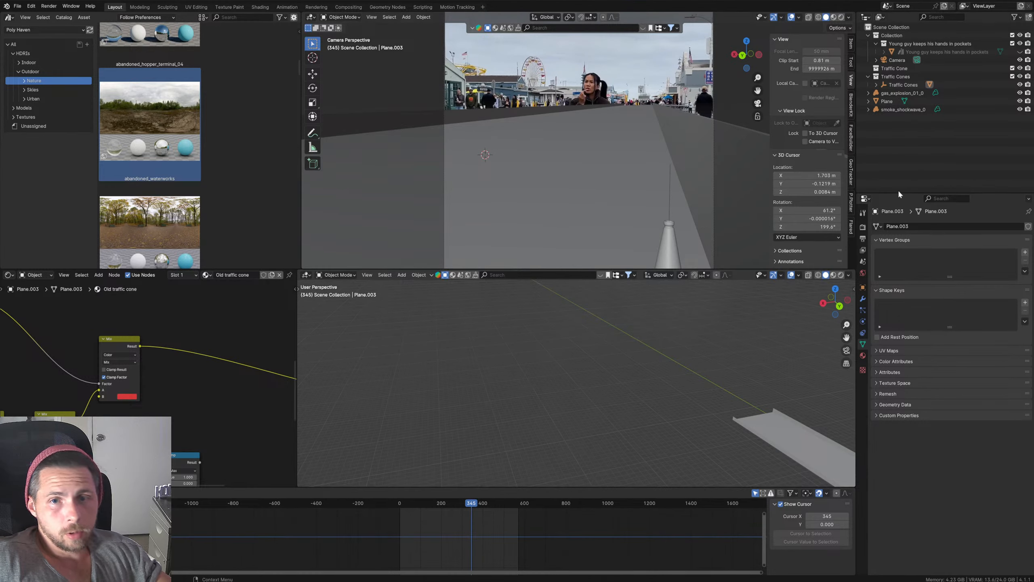
scroll(698, 440, down, 2)
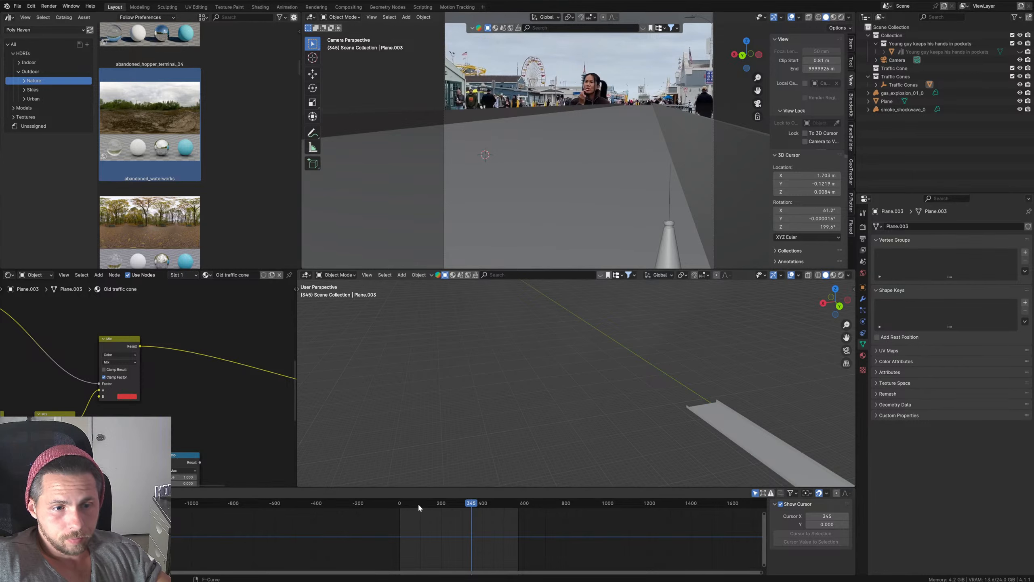
drag(418, 502, 470, 506)
Step: Select the smoke shockwave volume and scale it down slightly at frame 100
click(472, 390)
scroll(605, 408, down, 4)
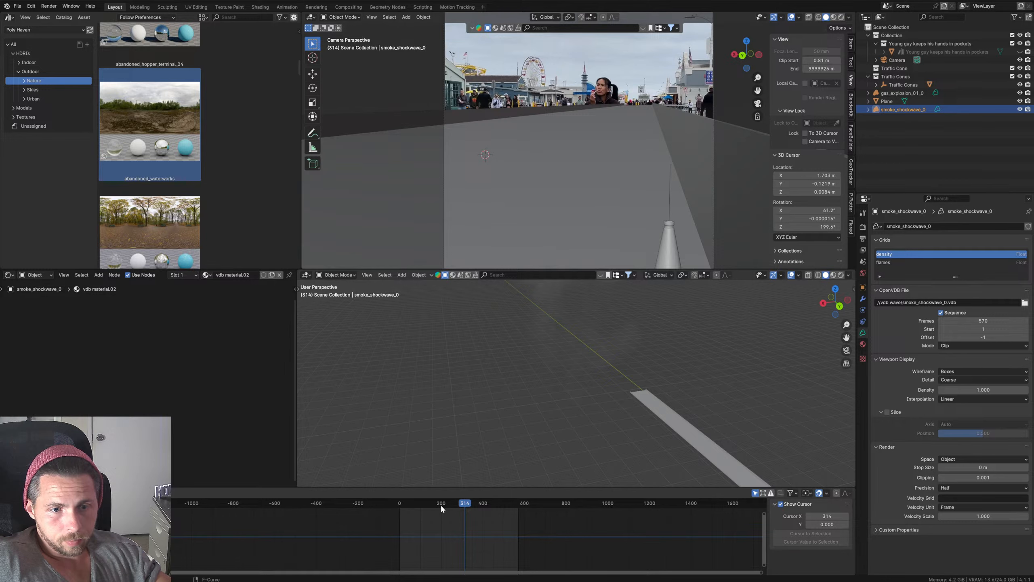
click(420, 506)
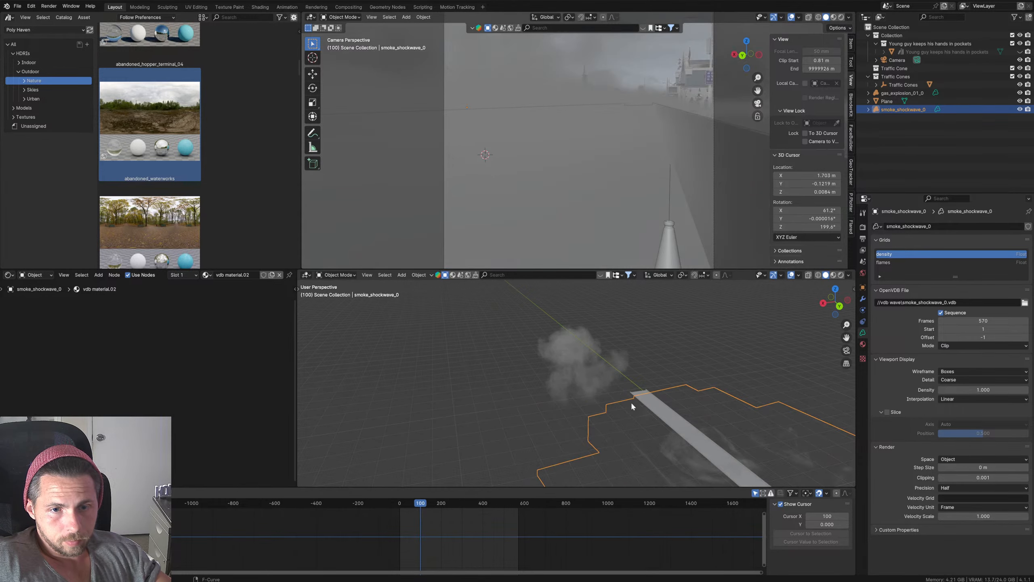
middle_drag(631, 406, 729, 416)
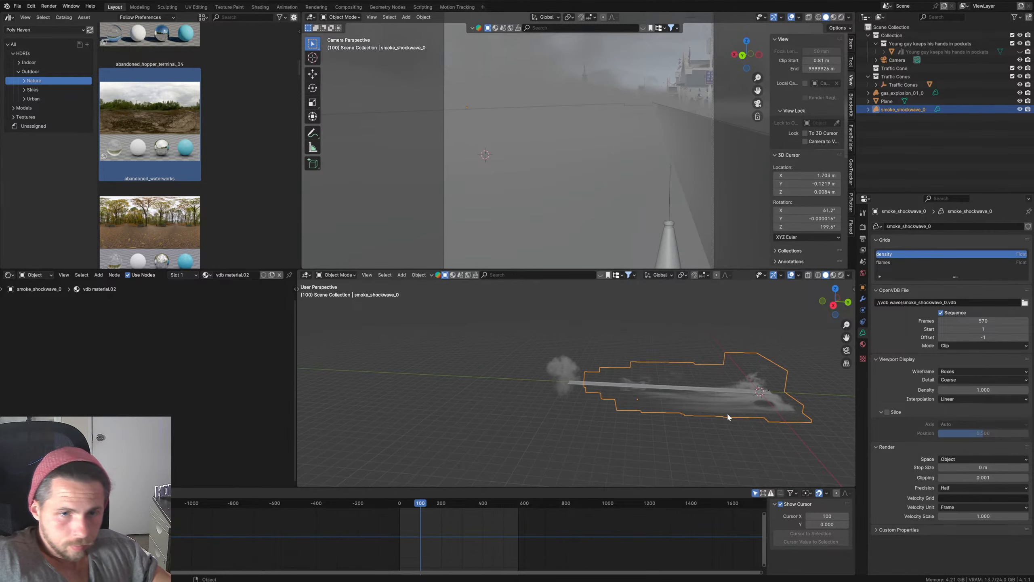
key(s)
click(741, 435)
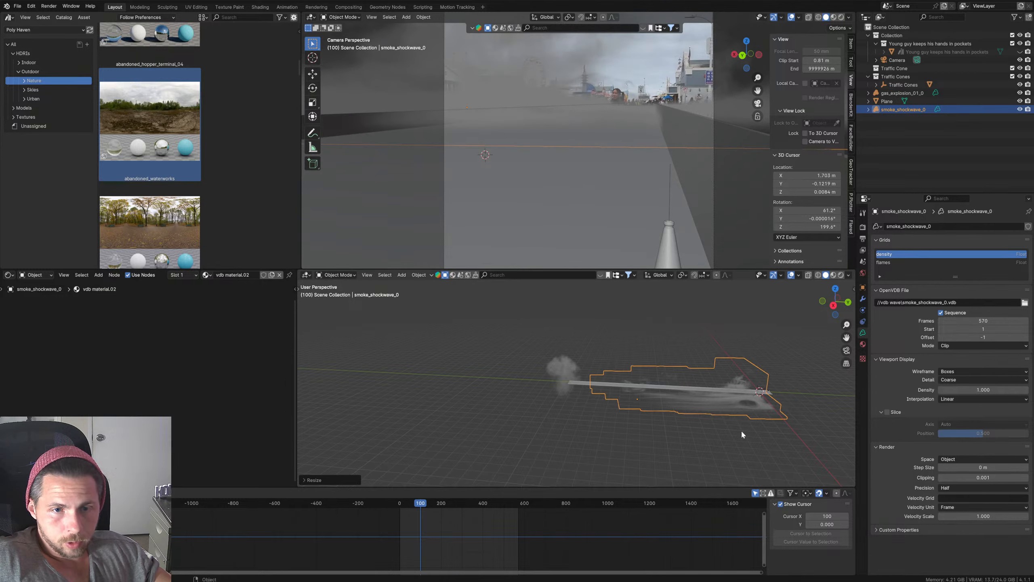
Step: At frame 20, move the smoke shockwave horizontally, locking Z, toward the far end of the boardwalk plane
drag(430, 506, 405, 506)
middle_drag(565, 420, 564, 461)
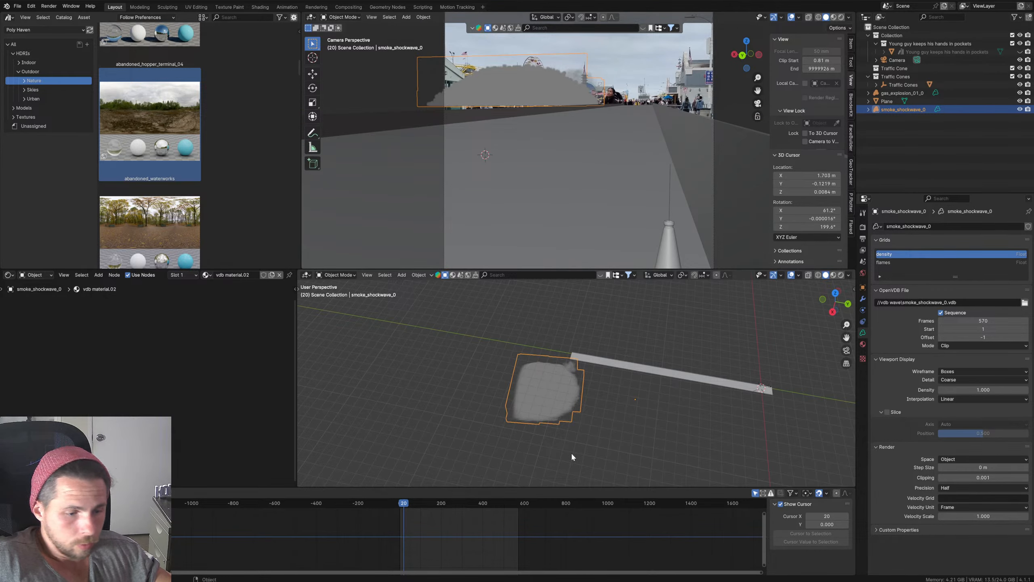
key(g)
key(shift+z)
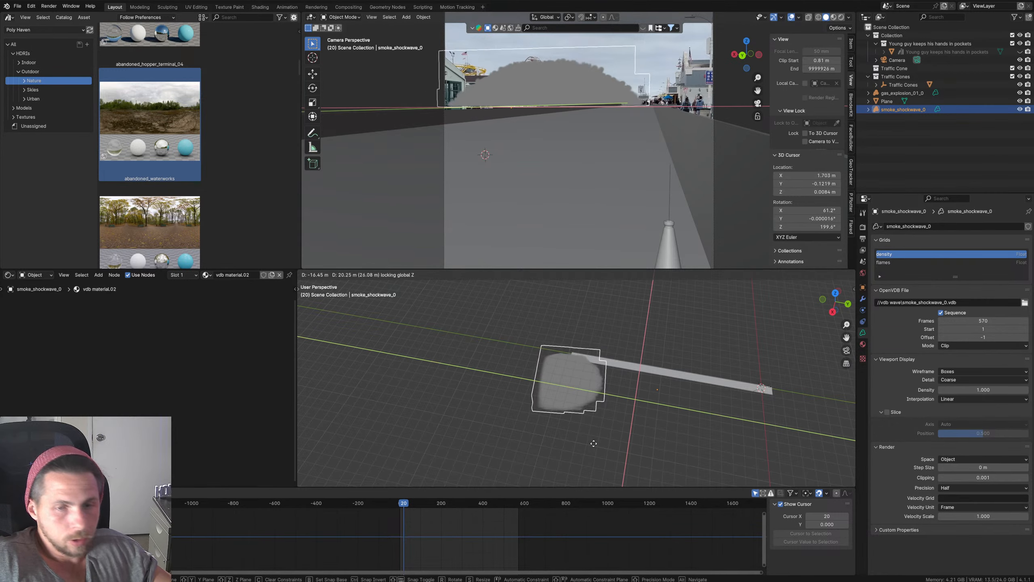
click(601, 443)
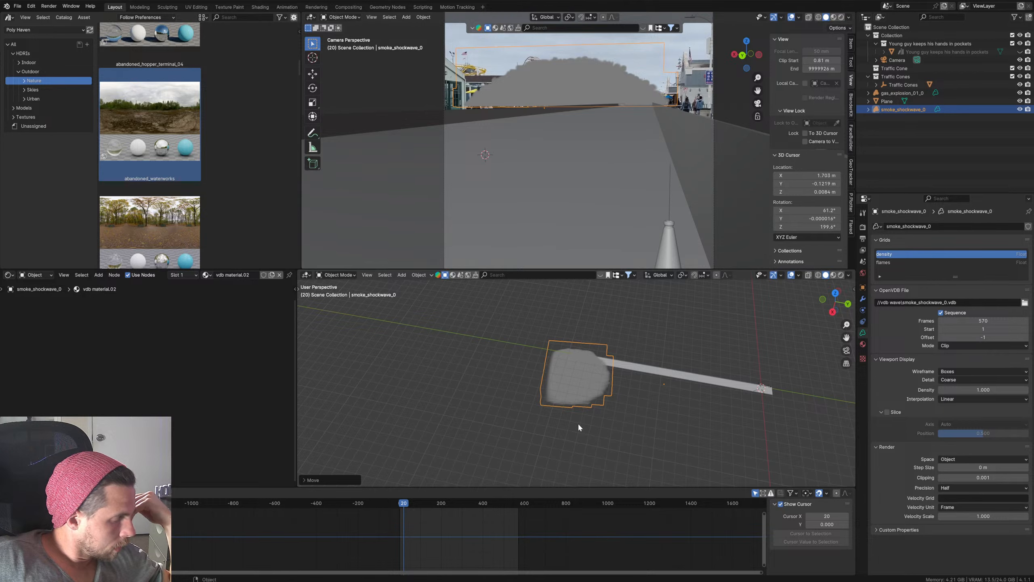
Step: Scrub to frame 77, switch the camera viewport to rendered shading and play the shot up to frame 94
click(412, 503)
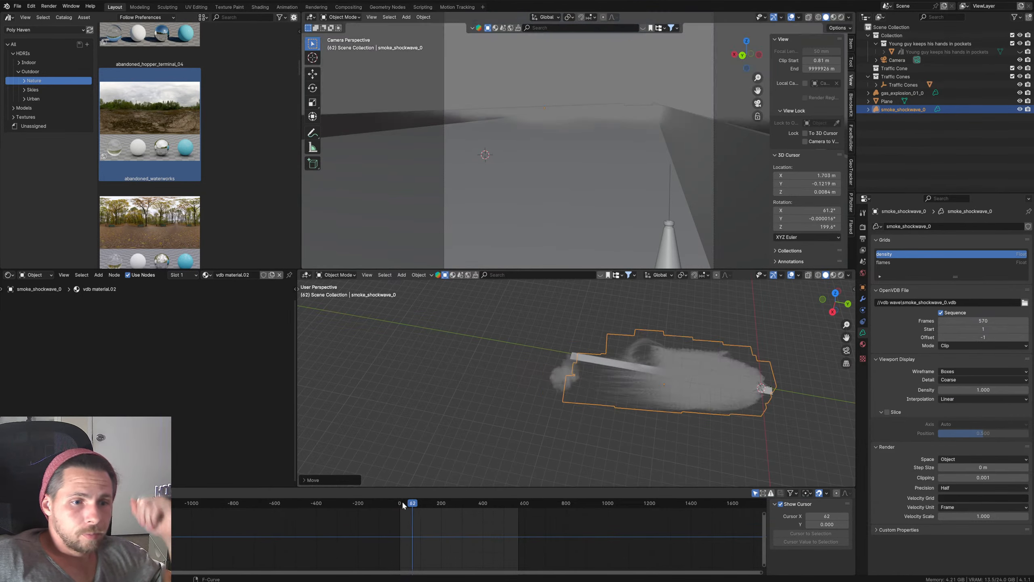
drag(404, 505, 416, 508)
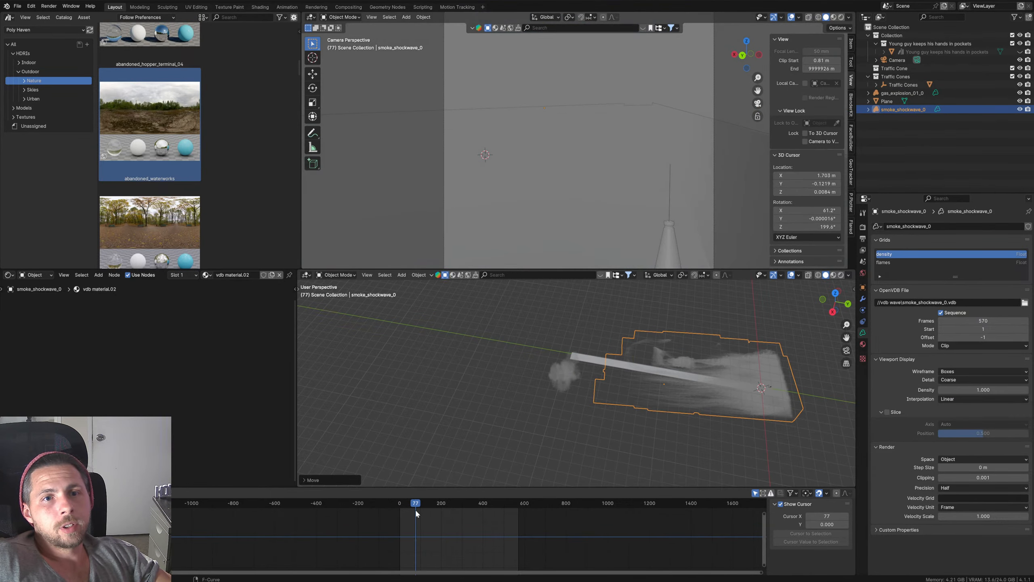
click(842, 17)
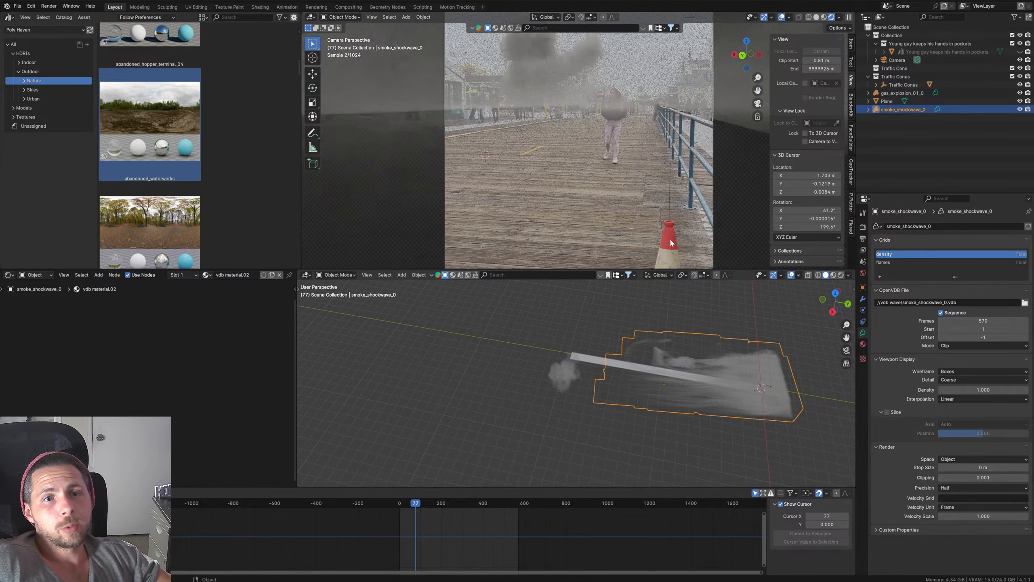
key(space)
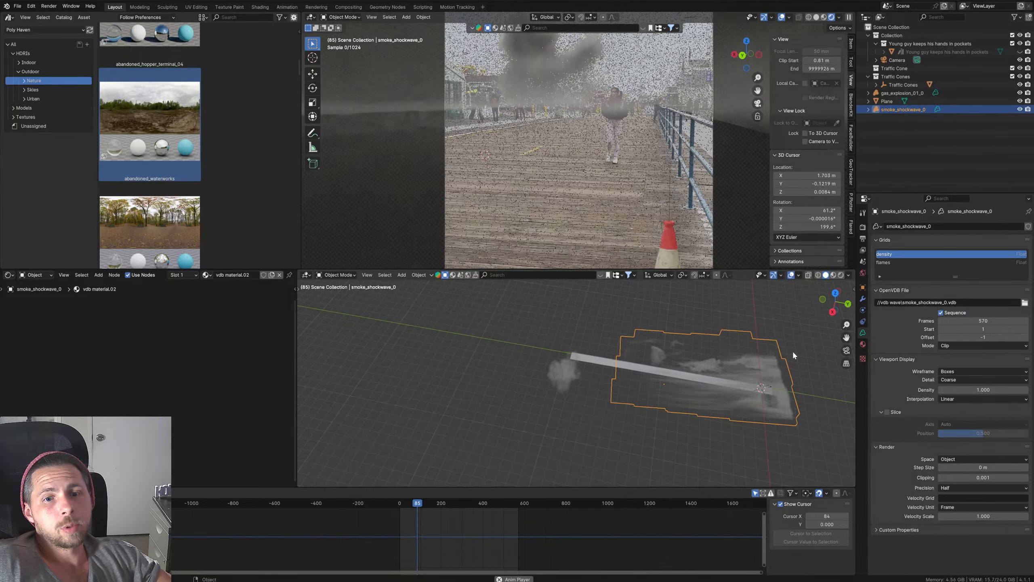
key(space)
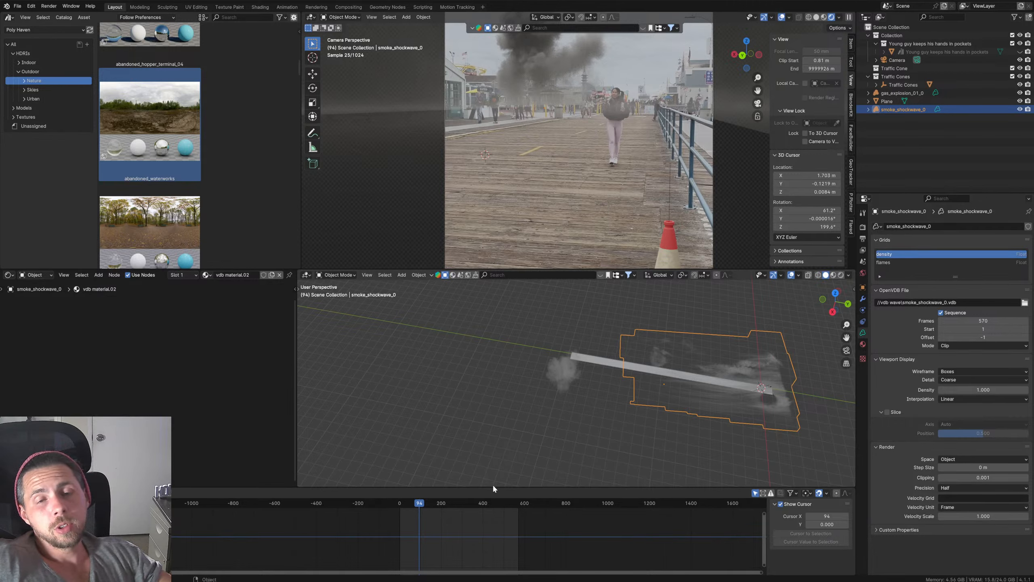
Step: Review the rendered shot at frame 217, from the start to frame 48 and from frame 211, ending at frame 63
click(444, 500)
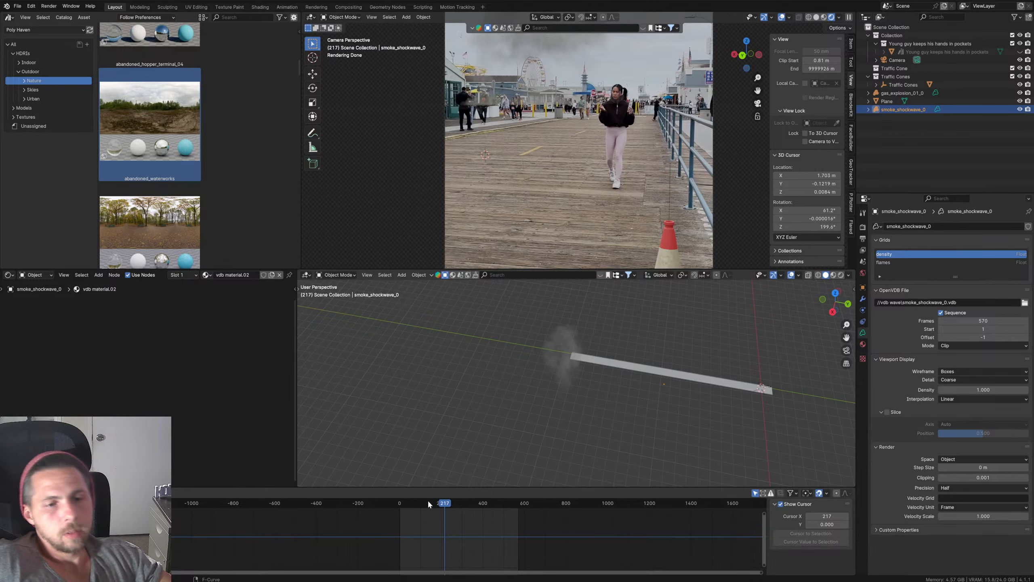
click(401, 501)
key(space)
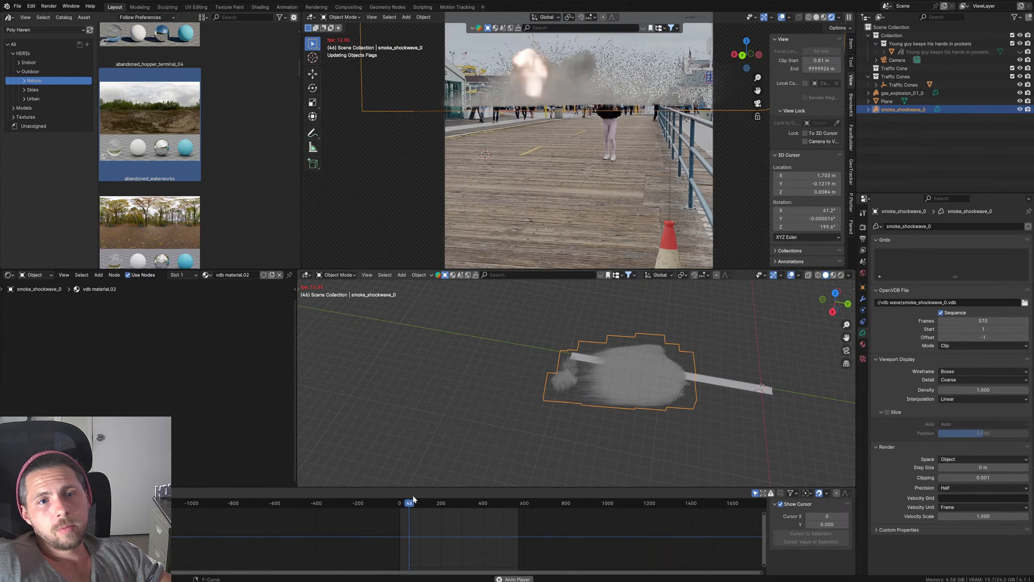
key(space)
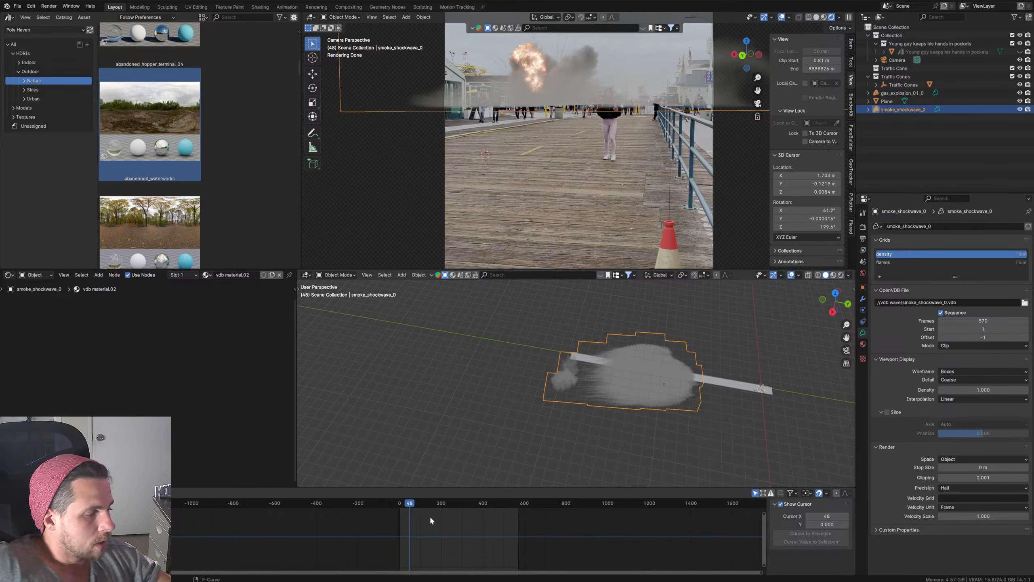
click(443, 499)
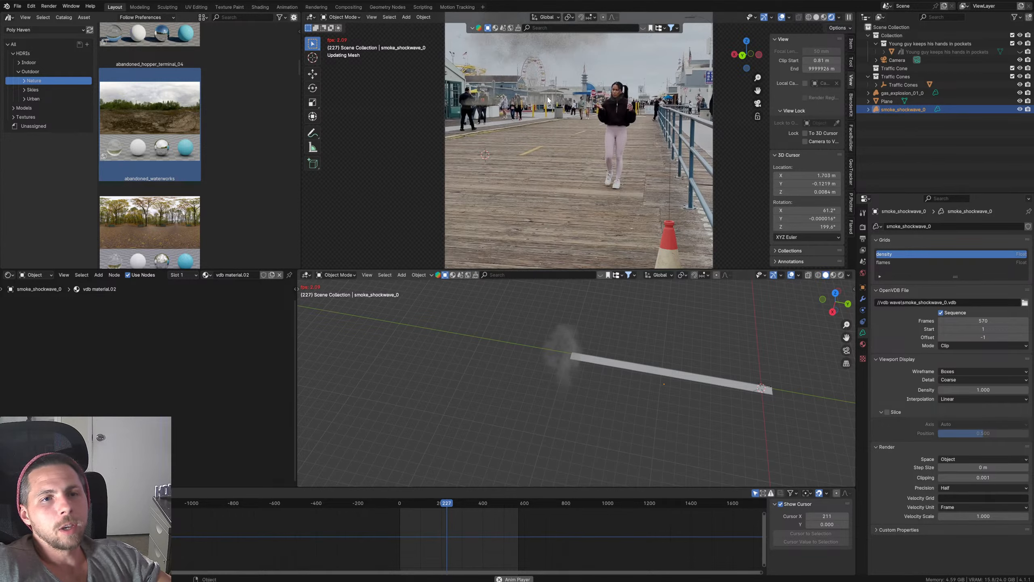
click(401, 504)
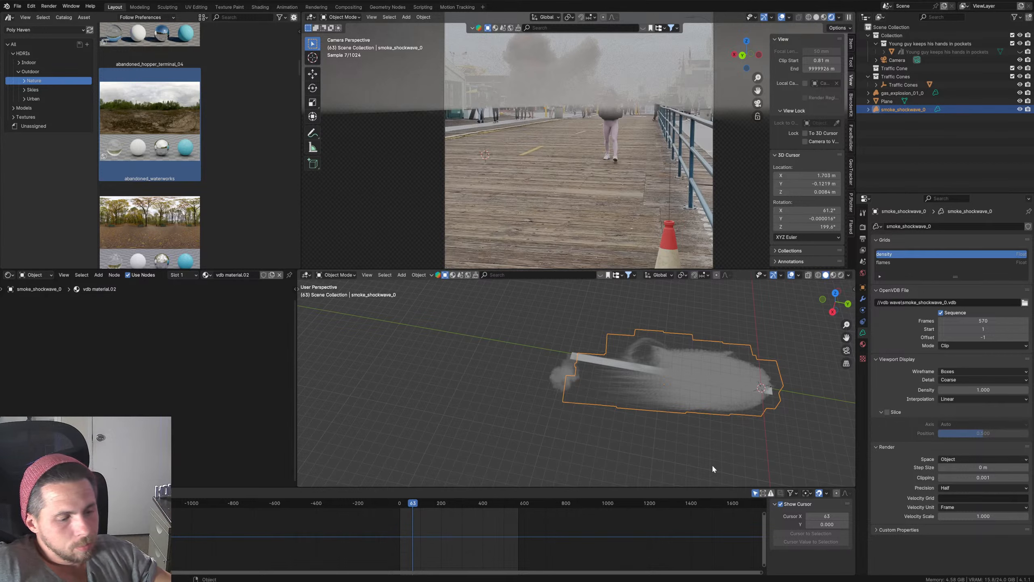
Step: Remove the empty Traffic Cone collection from the scene
key(ctrl+z)
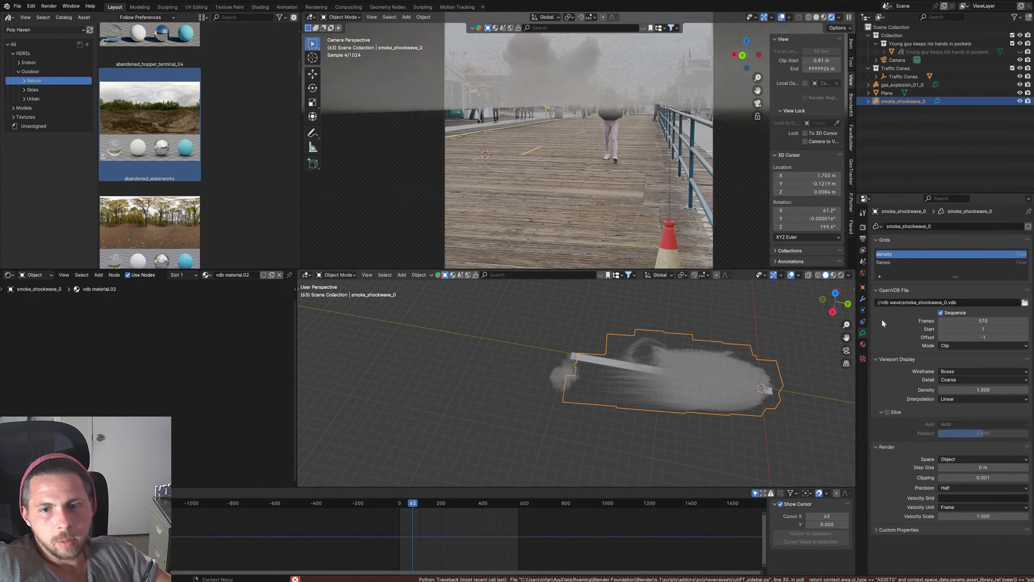
Step: Browse for the render output location, opening the project's VFX folder inside blender experiments with its contents sorted by date modified
click(50, 6)
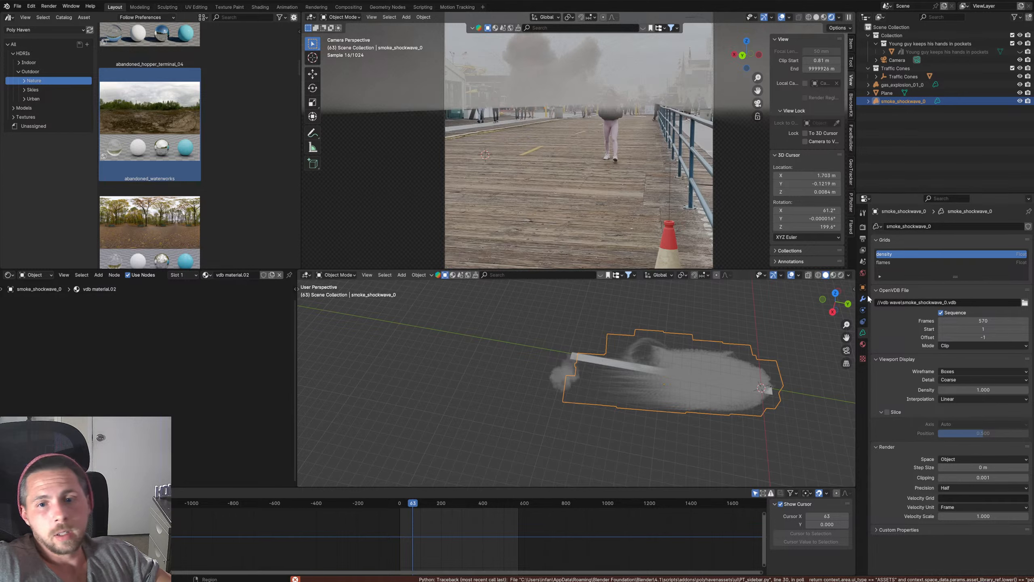
click(863, 240)
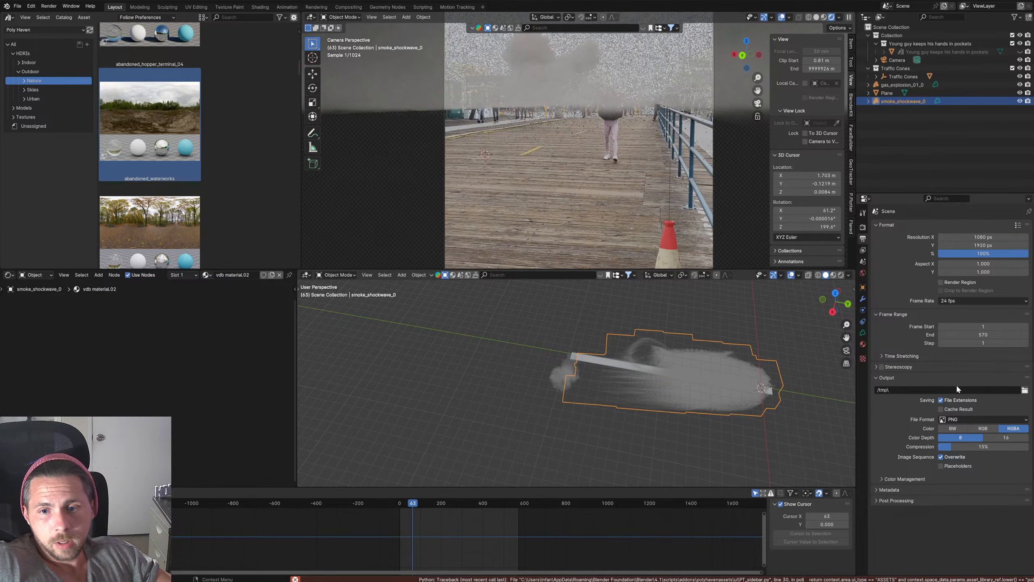
click(1025, 390)
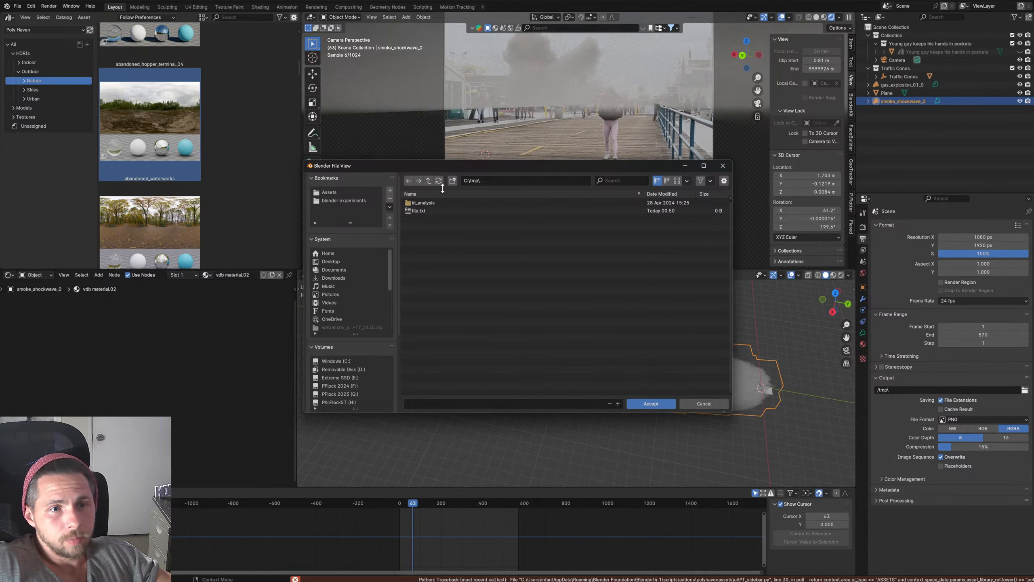
click(428, 181)
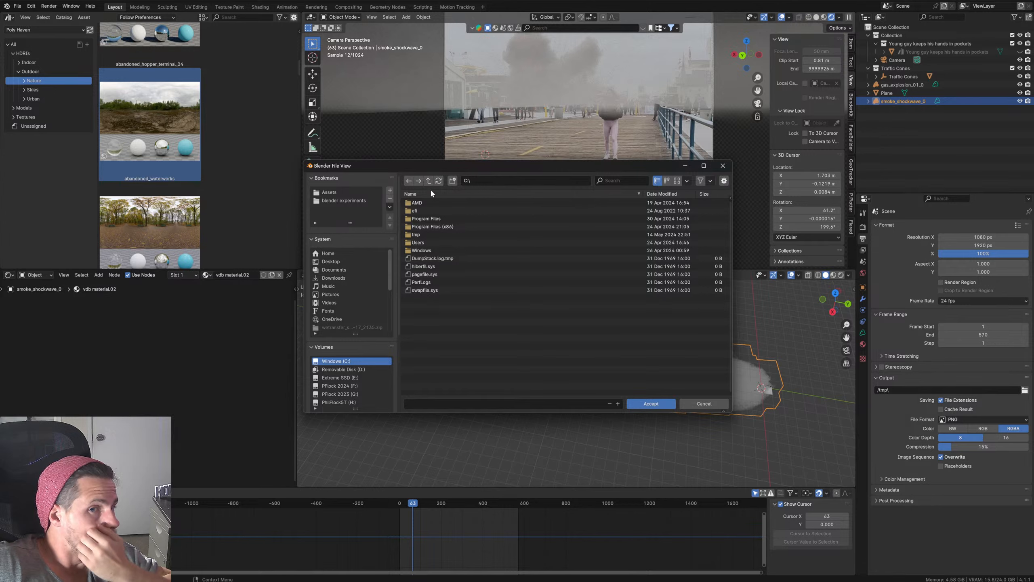
click(372, 200)
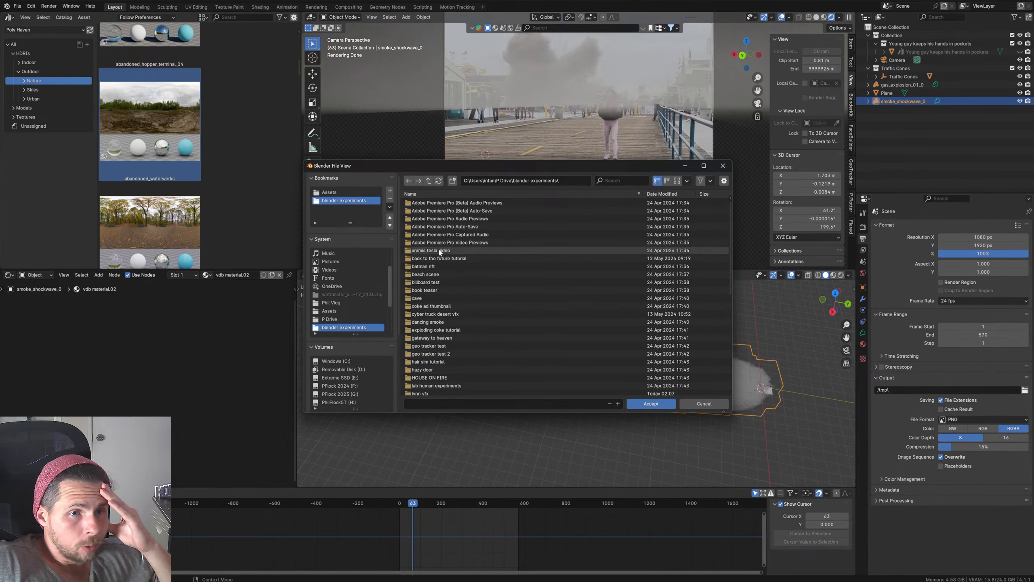
click(450, 193)
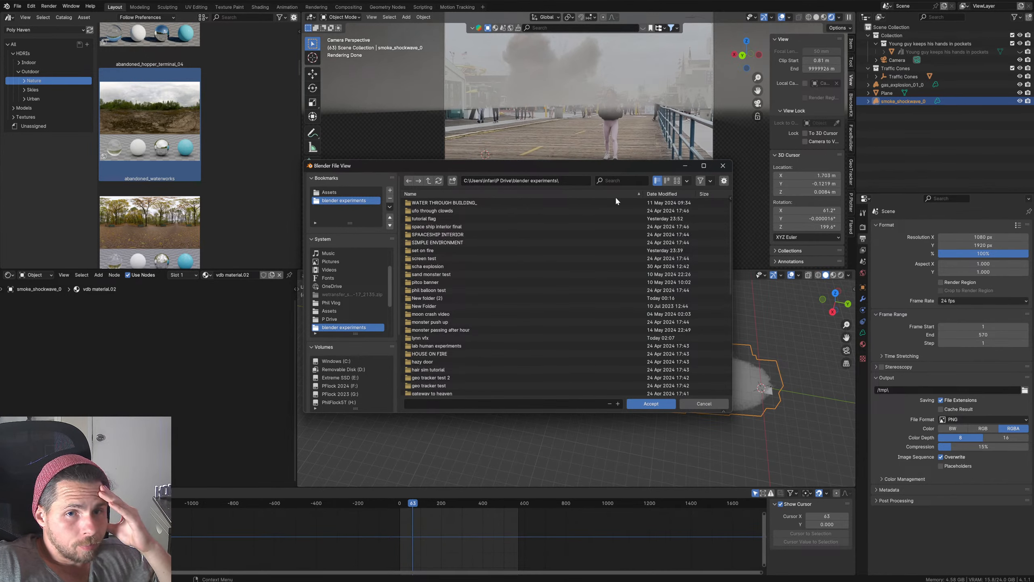
click(663, 194)
double_click(430, 203)
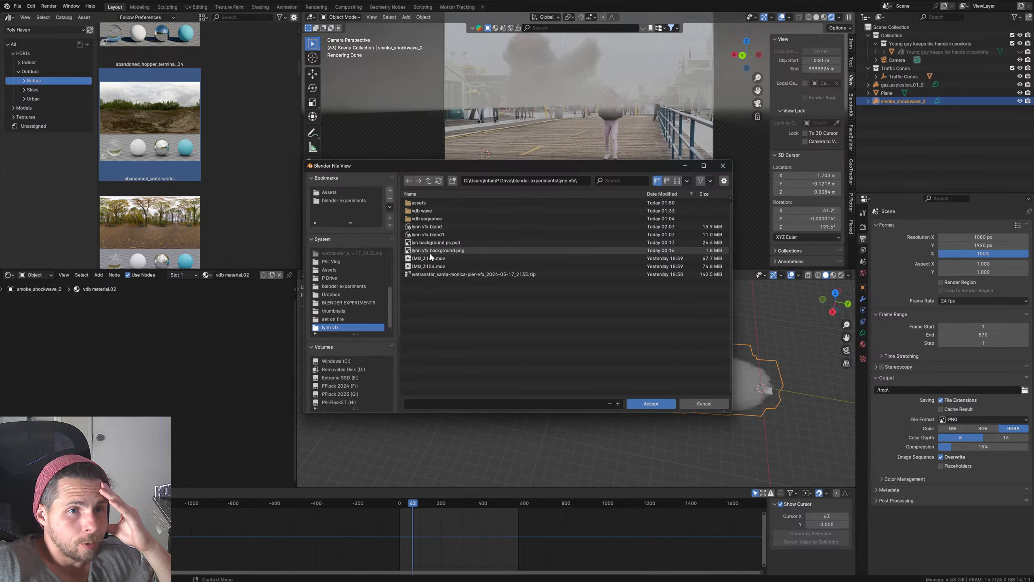
Step: Create a new folder named render in the project folder and accept it as the output location
right_click(409, 365)
click(410, 367)
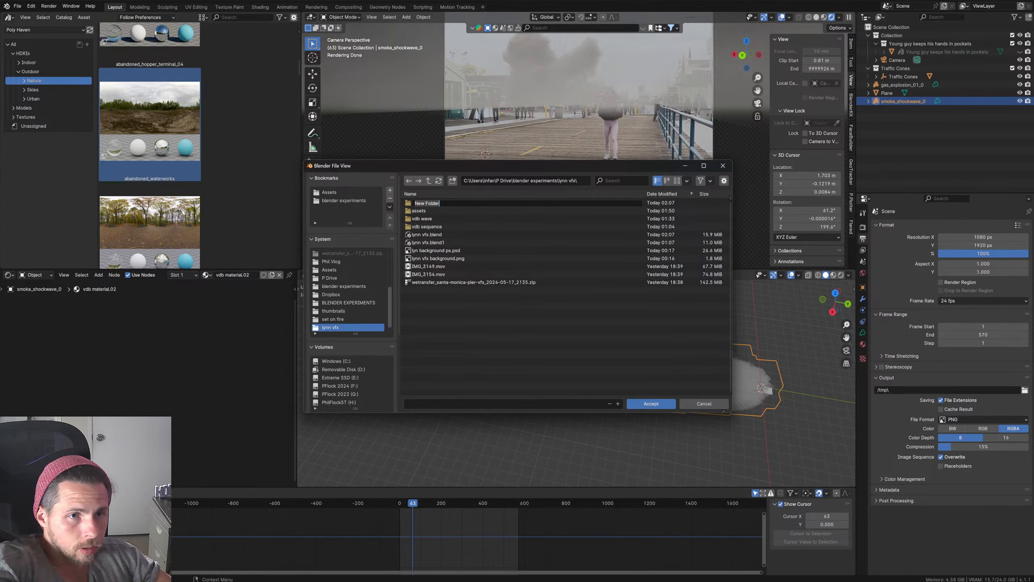
text(render)
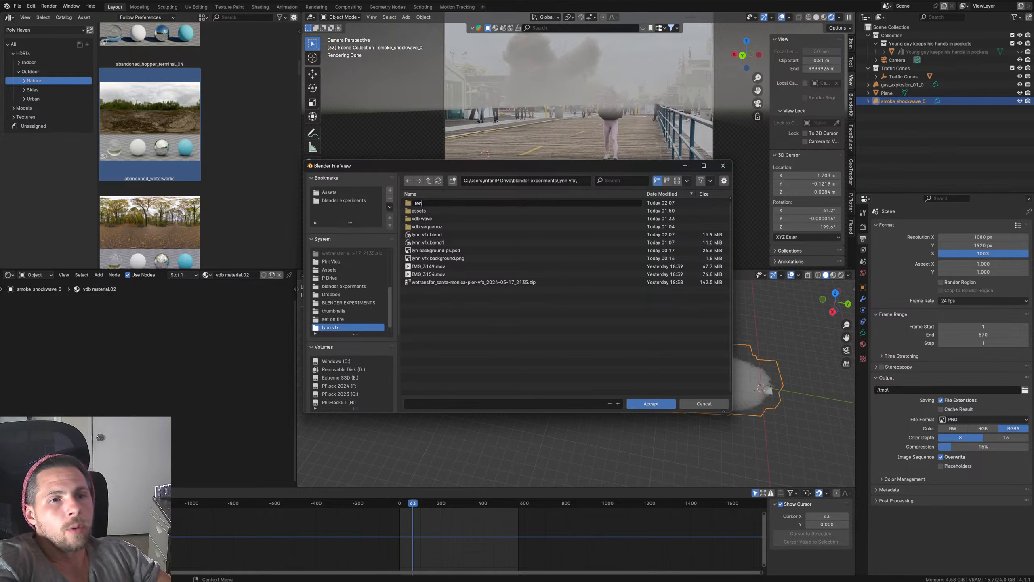
key(Return)
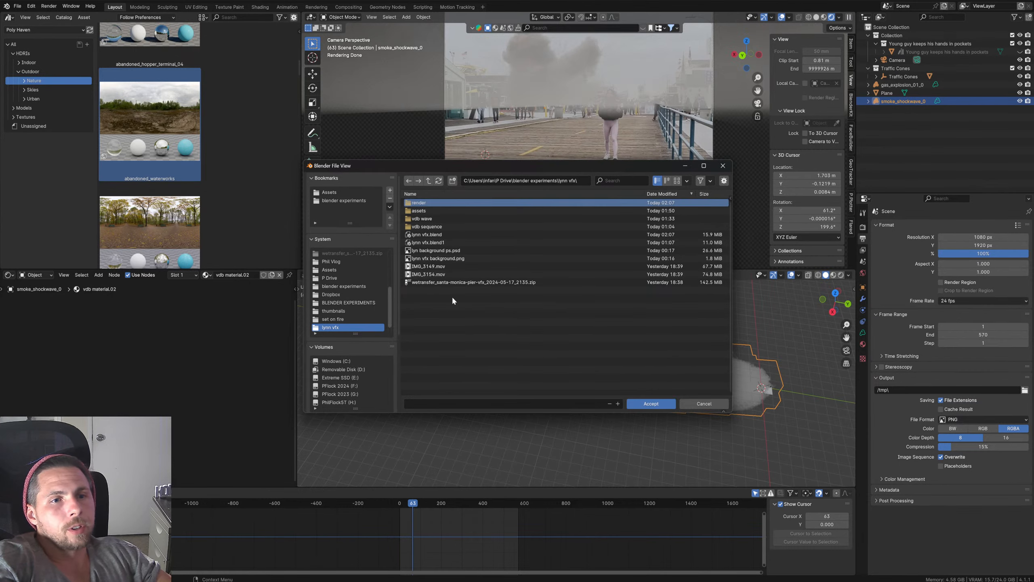
click(654, 403)
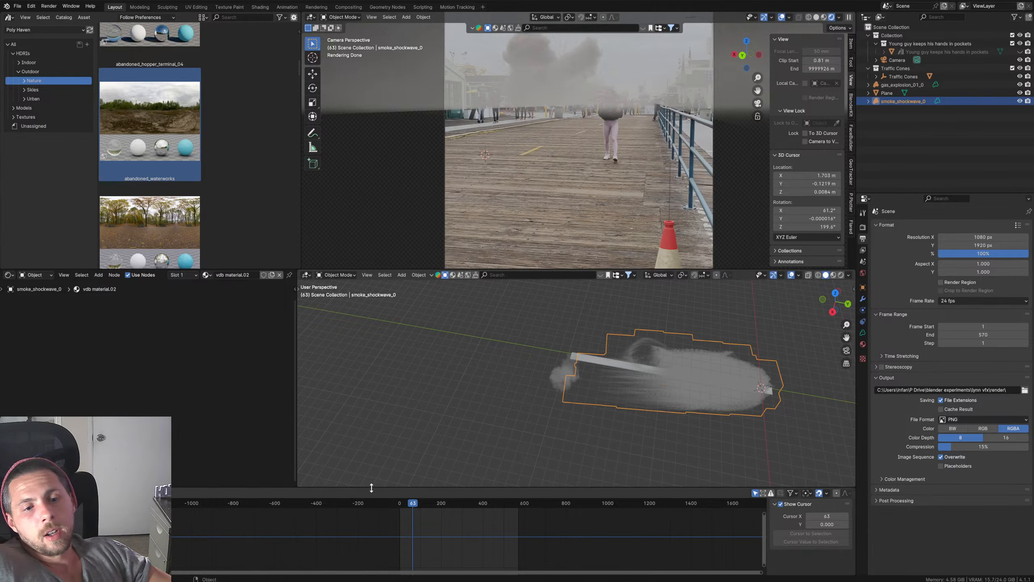
Step: Scrub the rendered shot forward to frame 170 to check the remaining smoke
click(428, 504)
drag(429, 505, 434, 505)
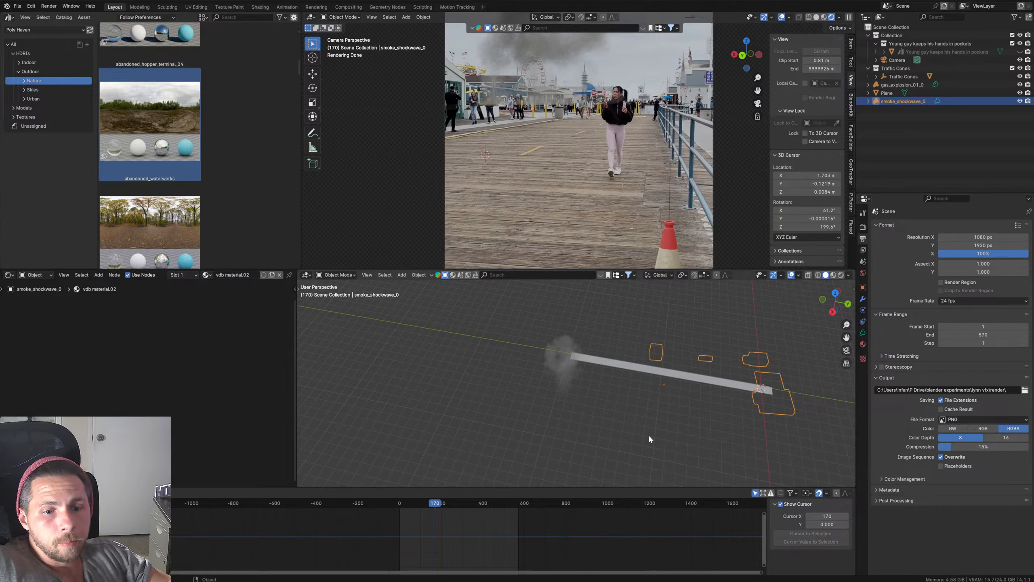
Step: Scrub the rendered shot forward to frame 306 to check the footage once the smoke thins out
click(460, 504)
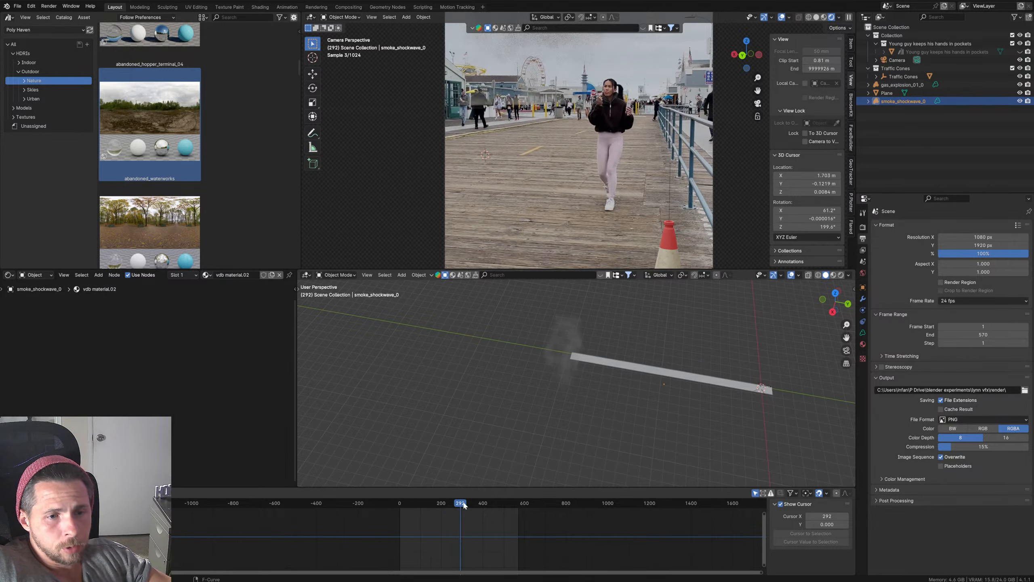
drag(465, 505, 463, 505)
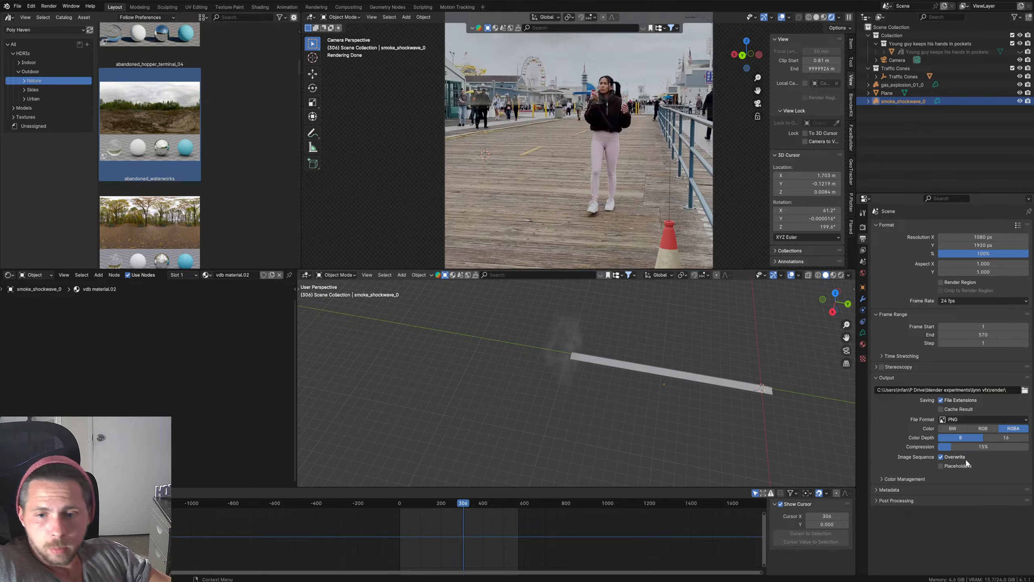
Step: Set the PNG output color depth to 16 and enable the view layer's Shadow Catcher pass
click(1012, 438)
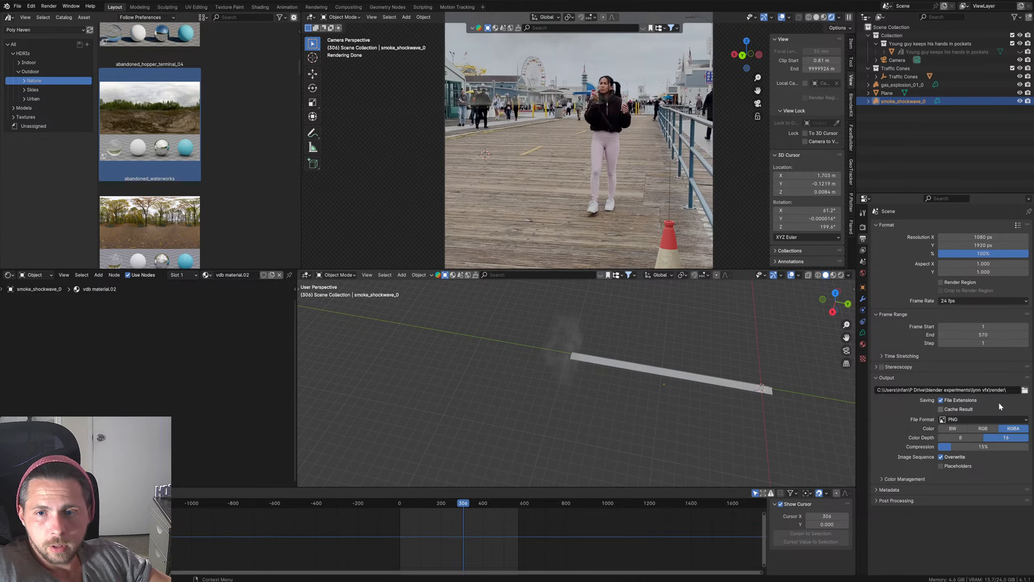
click(866, 249)
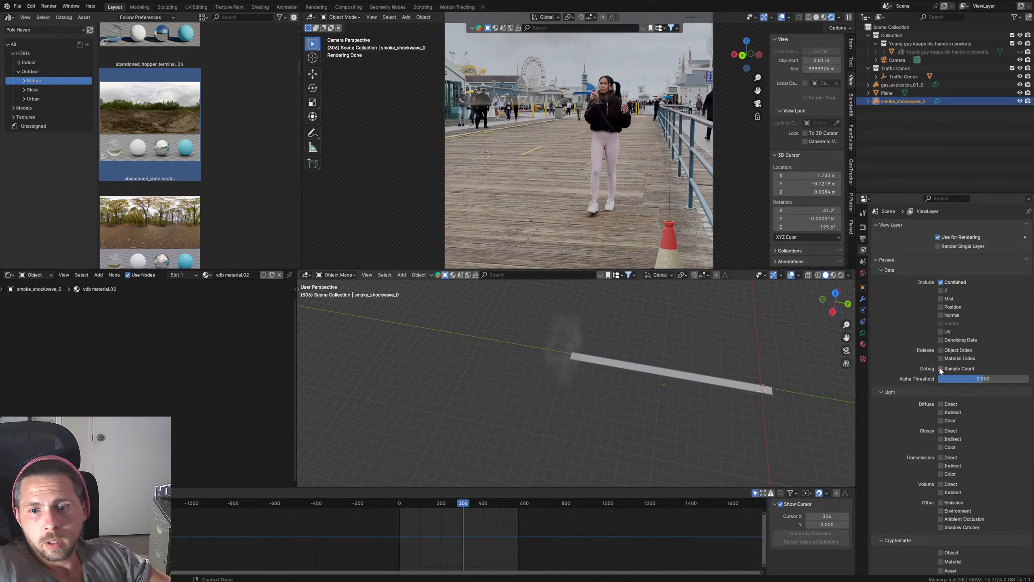
click(942, 527)
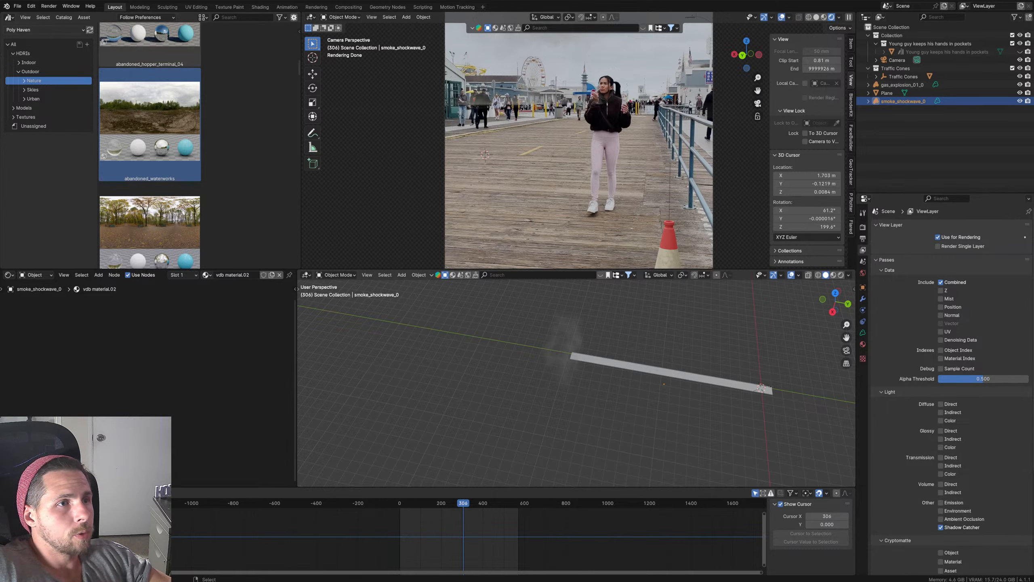
Step: Switch the asset browser area to the Compositor and move the Composite node up to free space below it
click(8, 17)
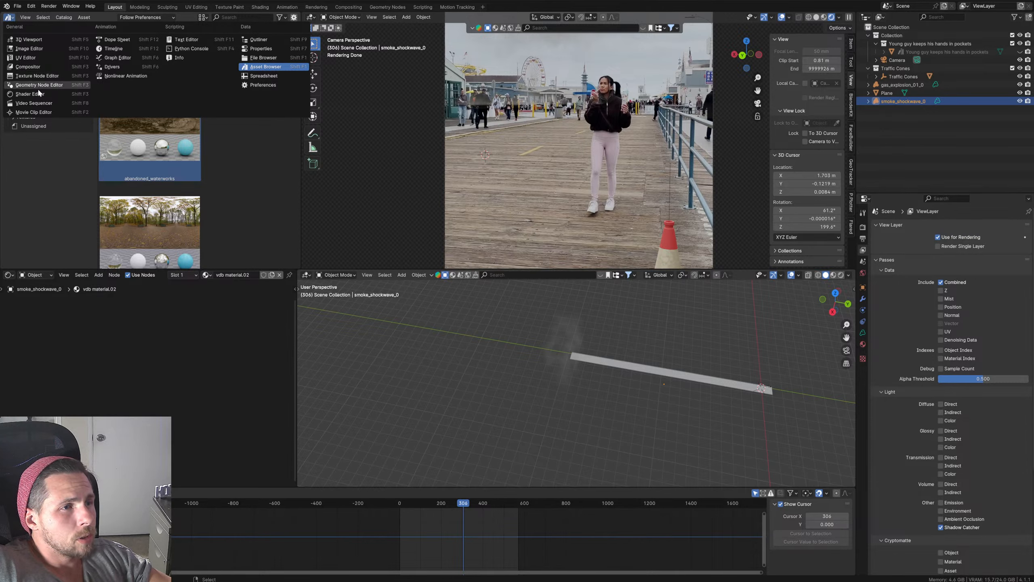
click(28, 67)
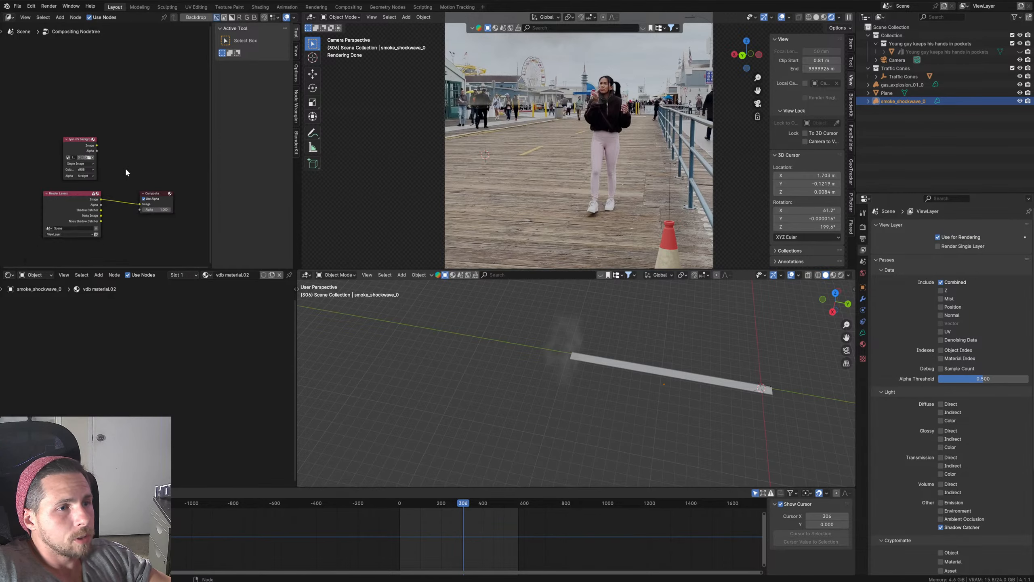
middle_drag(125, 167, 99, 163)
scroll(99, 163, up, 4)
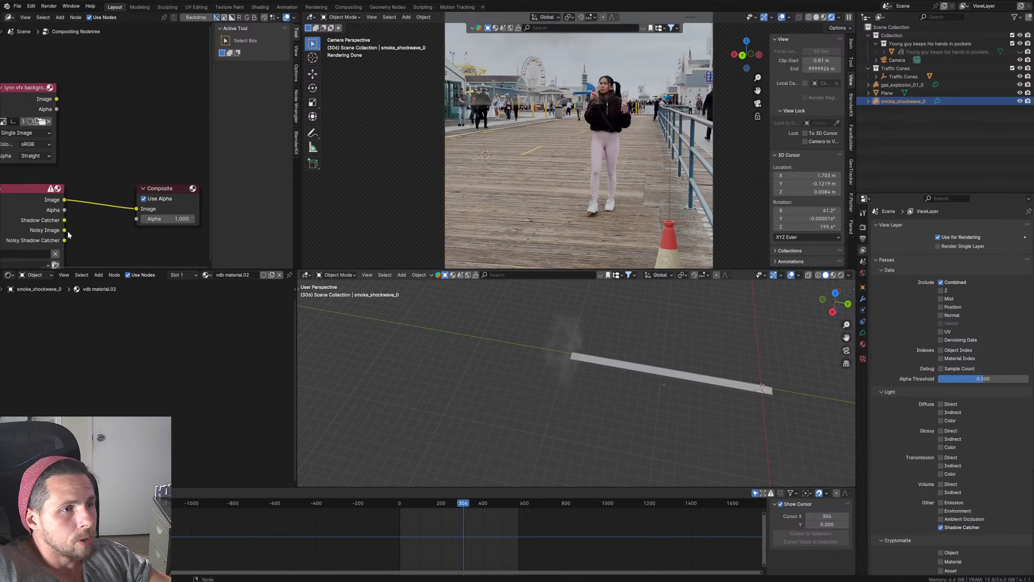
click(173, 187)
middle_drag(173, 188, 163, 163)
key(g)
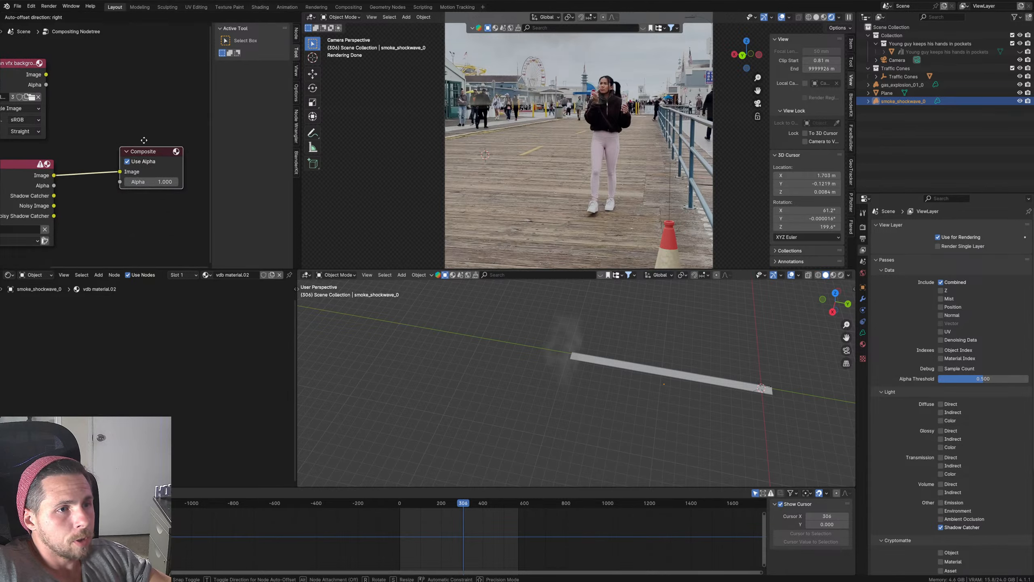
click(131, 97)
Step: Add a File Output node below the Composite node and link the Render Layers Image output to it
key(shift+a)
click(138, 151)
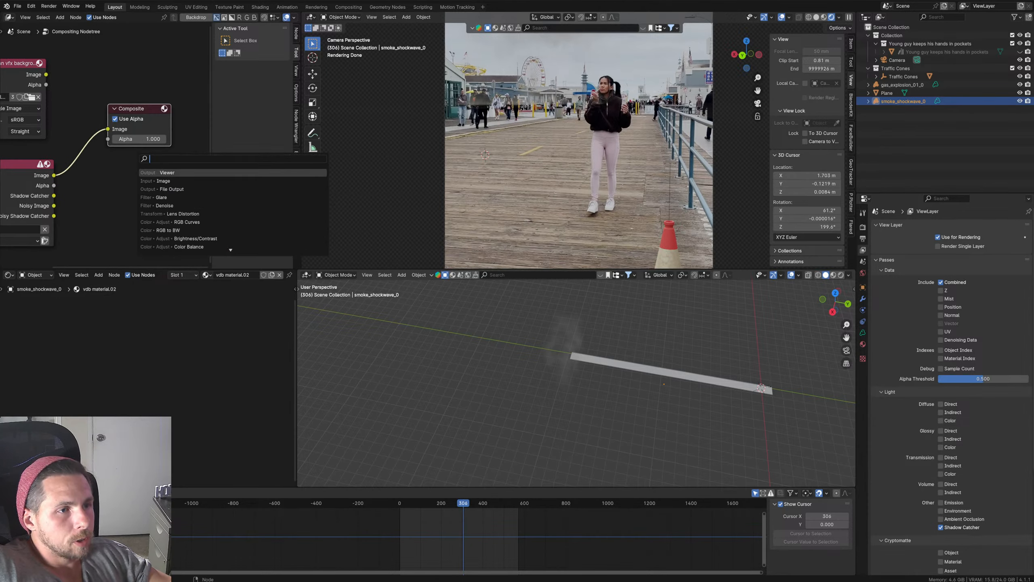
text(file)
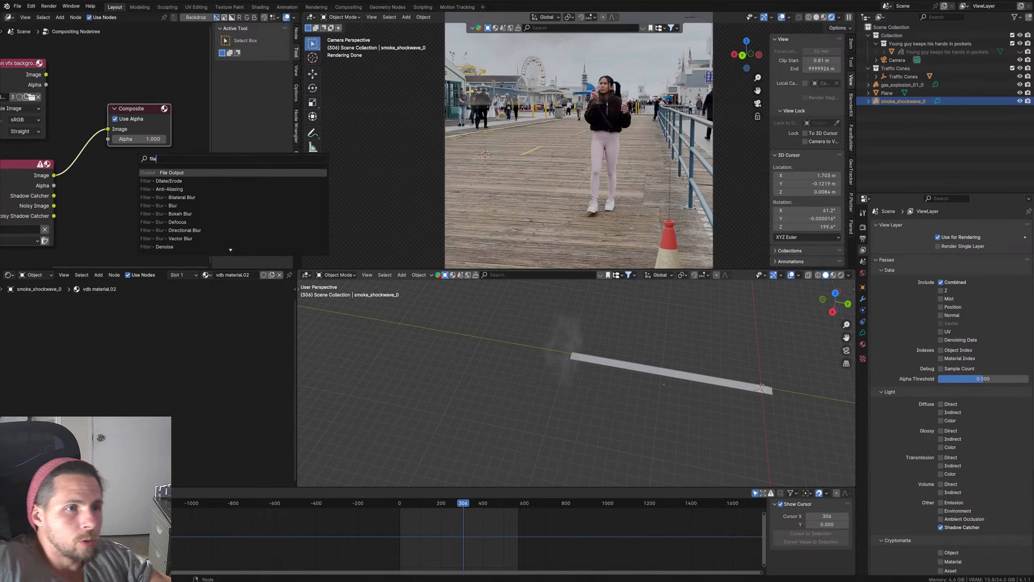
click(162, 173)
click(114, 210)
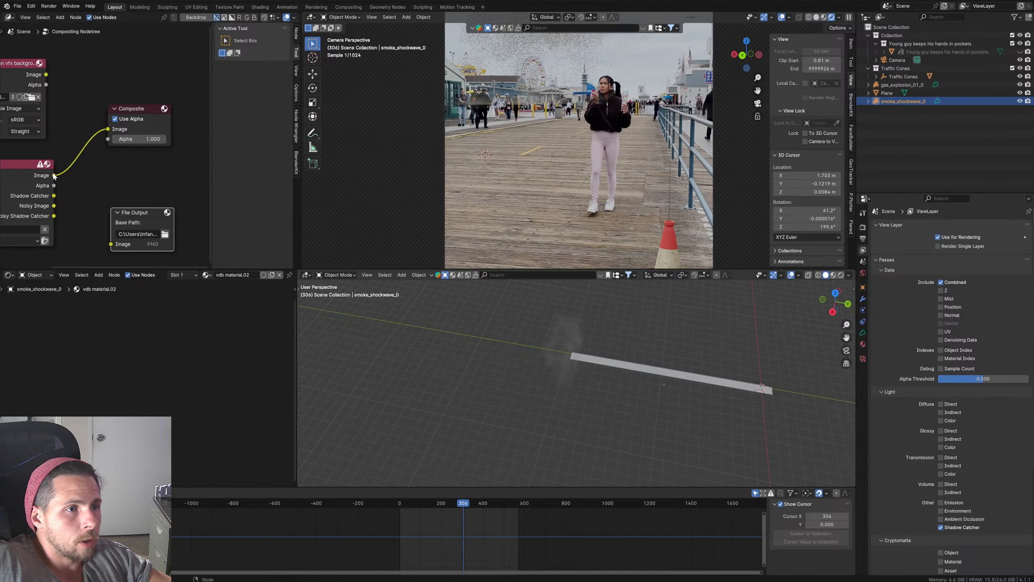
drag(54, 176, 110, 244)
Step: Delete the Composite node from the compositing node tree
middle_drag(90, 203, 80, 176)
scroll(118, 147, down, 2)
click(123, 110)
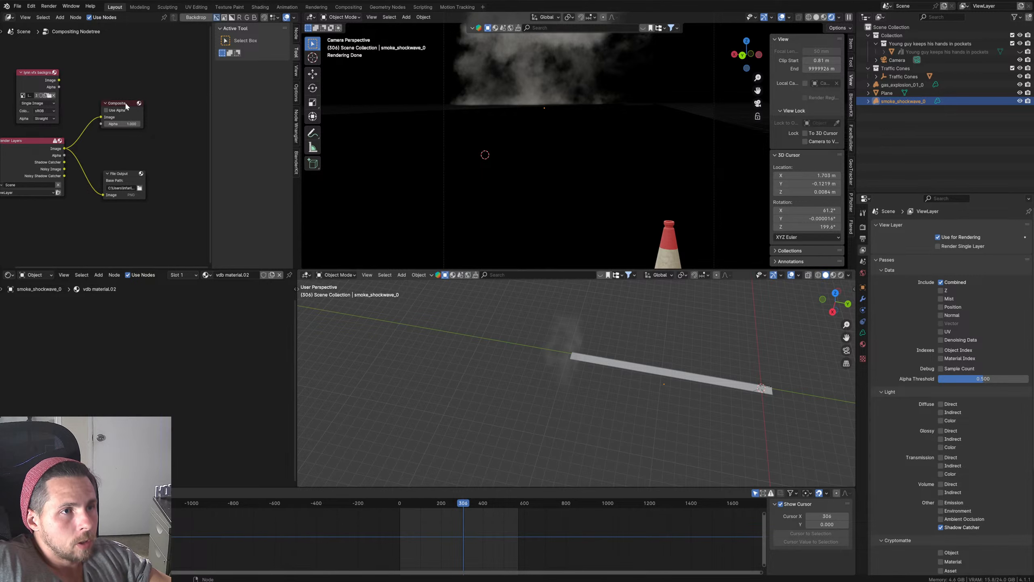
click(129, 106)
key(x)
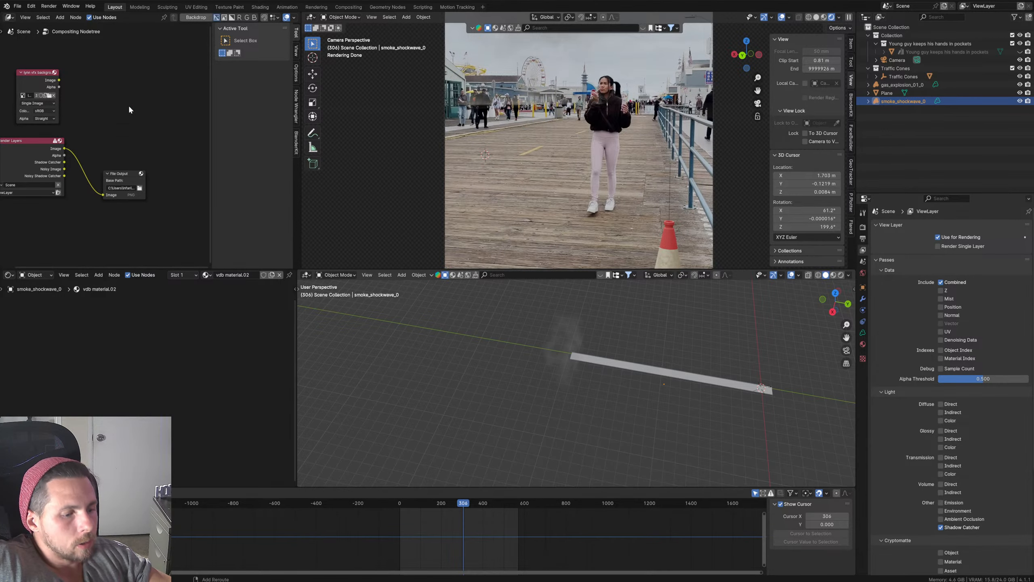
Step: Add a Viewer node and link the Render Layers Image output to its Image input
key(shift+a)
click(129, 107)
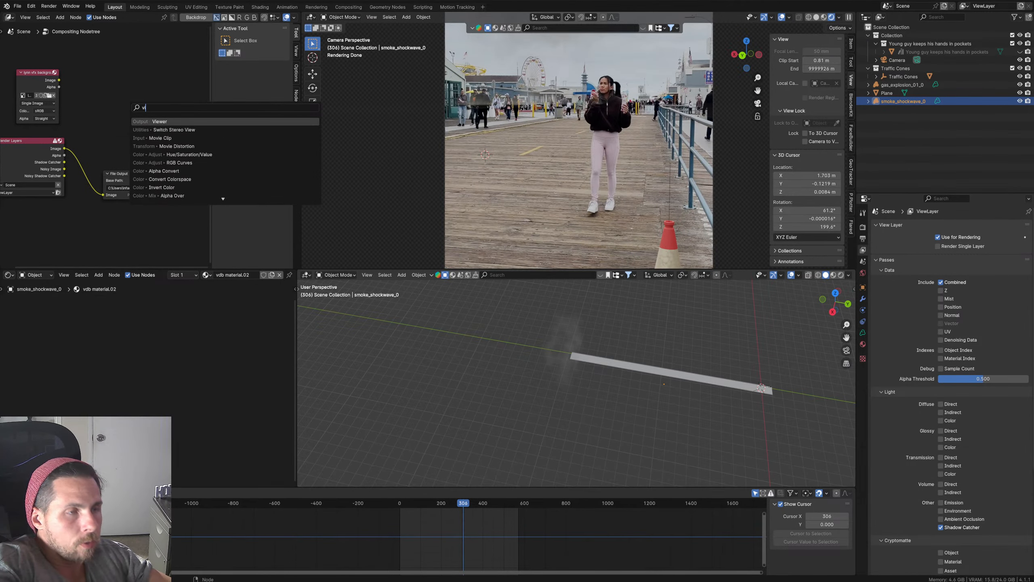
click(160, 130)
click(126, 111)
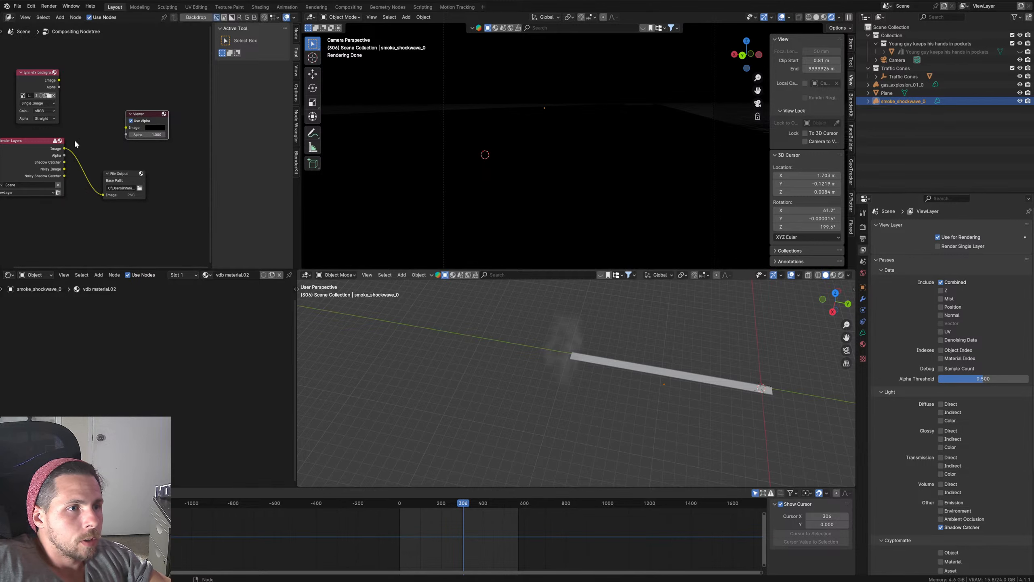
drag(64, 148, 124, 127)
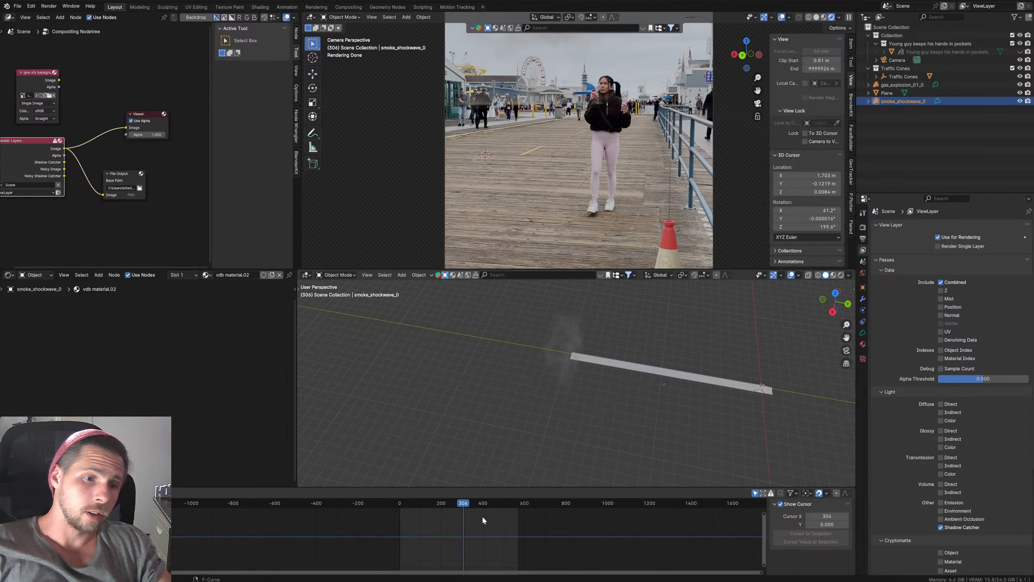
Step: Go to frame 74 and examine the Render Layers outputs and their links to the Viewer and File Output nodes
click(415, 501)
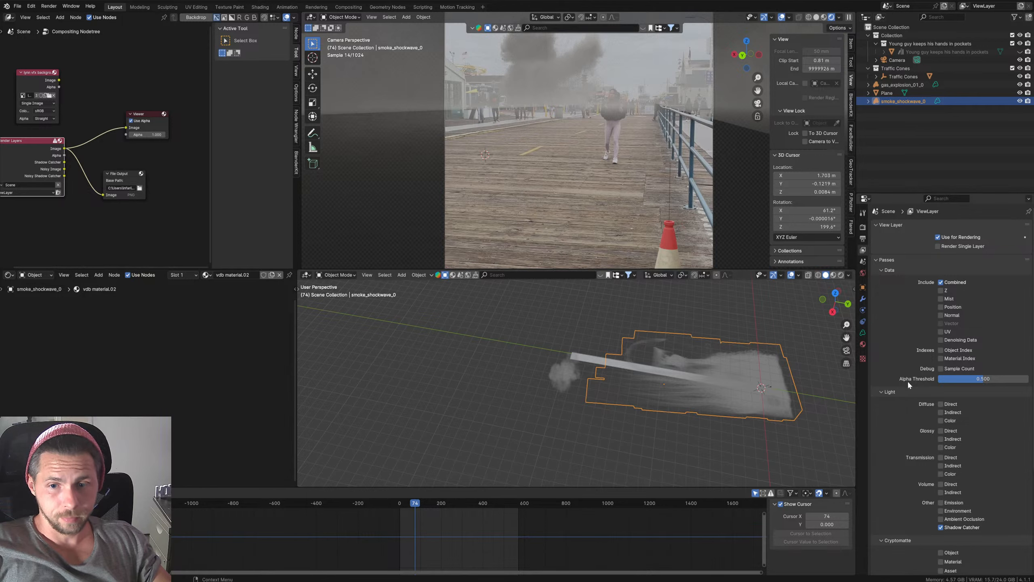
middle_drag(145, 212, 94, 180)
scroll(163, 238, up, 1)
scroll(99, 212, up, 3)
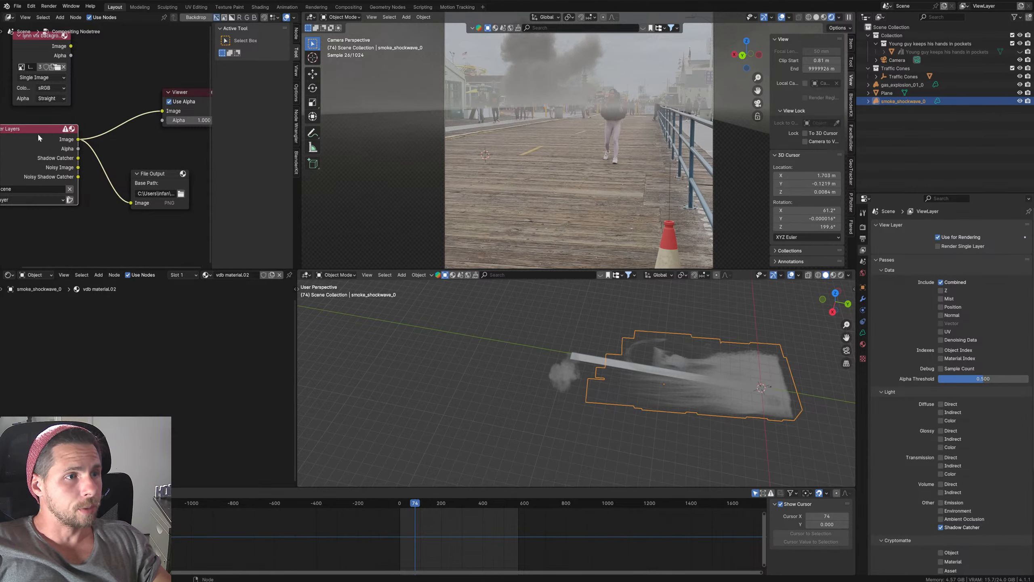
middle_drag(39, 133, 61, 135)
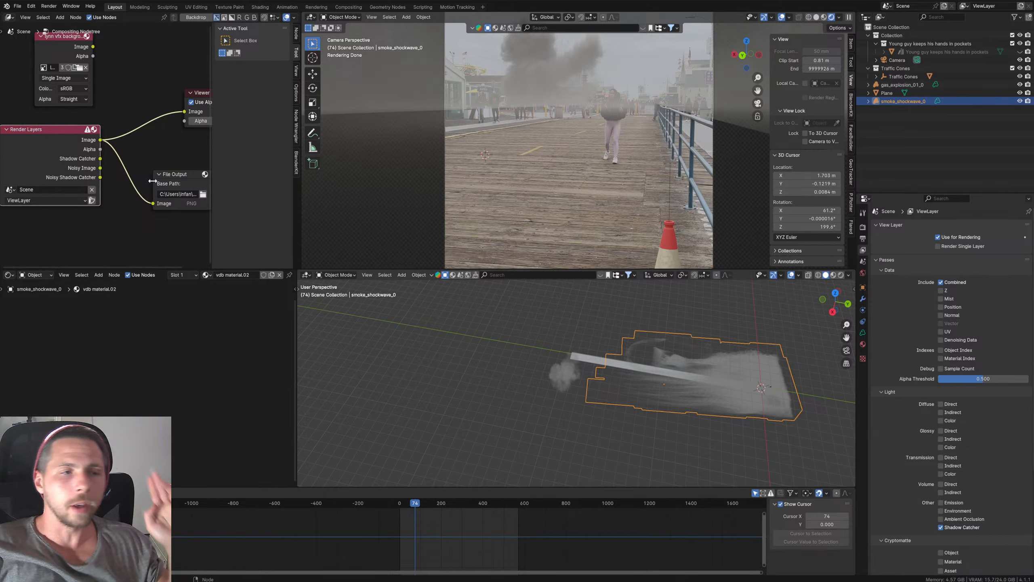
drag(62, 147, 62, 146)
middle_drag(62, 146, 52, 165)
scroll(108, 134, down, 5)
middle_drag(113, 135, 145, 110)
scroll(100, 148, up, 6)
middle_drag(140, 171, 79, 160)
middle_drag(1, 145, 54, 155)
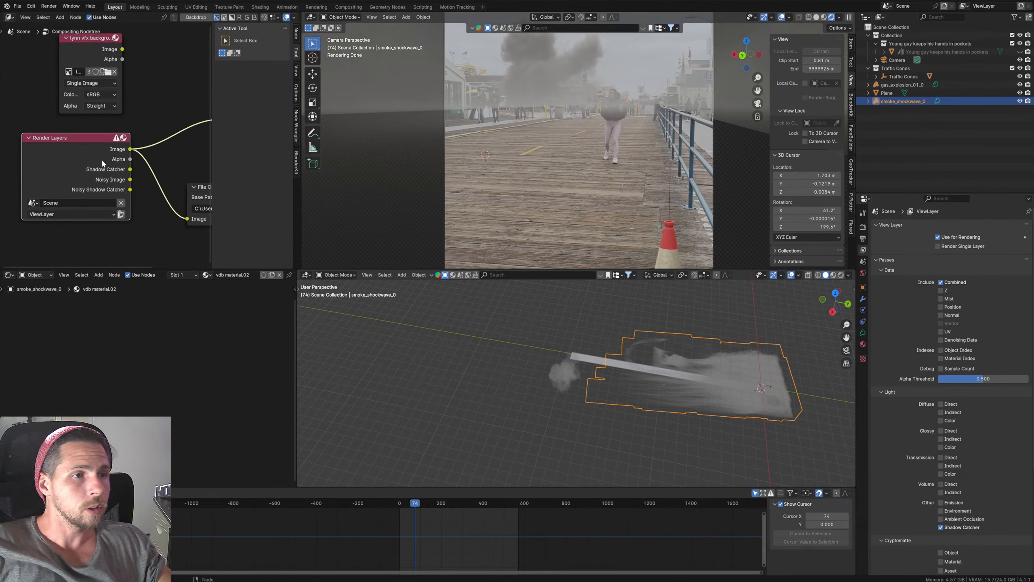
middle_drag(102, 161, 69, 156)
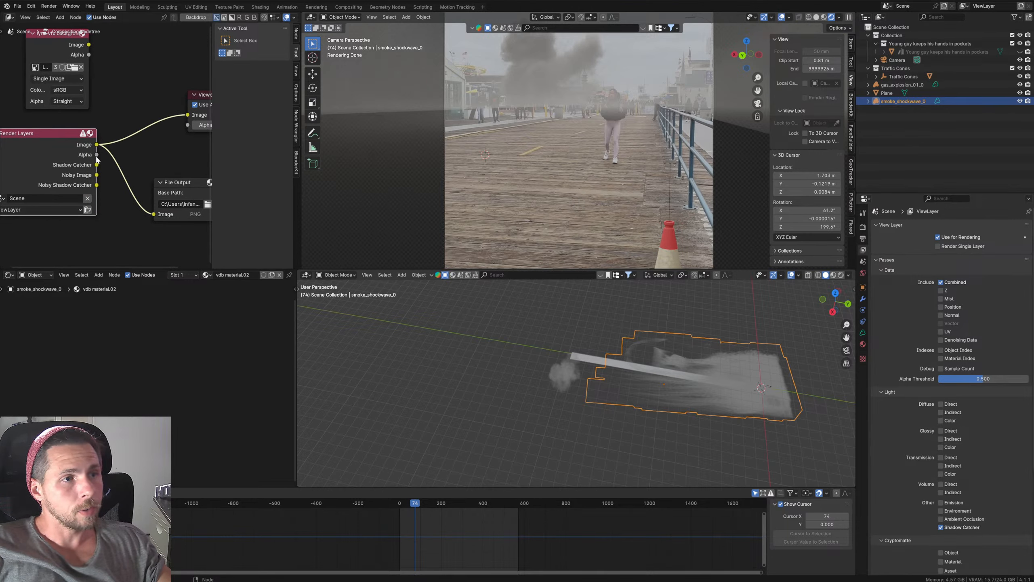
Step: Keep the Render Layers Image linked to the File Output node and accept the project's render folder as its base path
drag(98, 146, 155, 215)
middle_drag(151, 222, 96, 208)
click(139, 176)
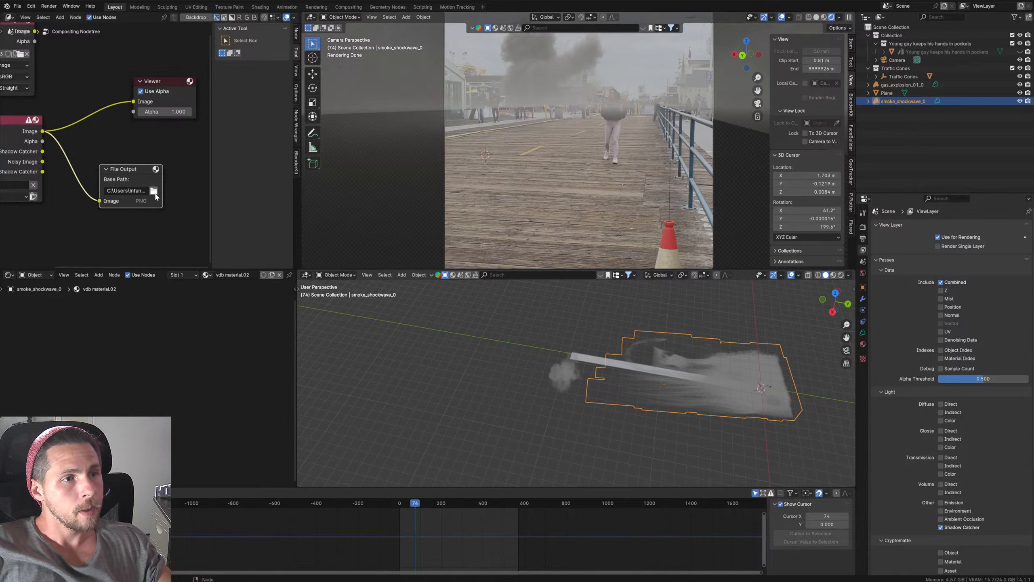
click(153, 191)
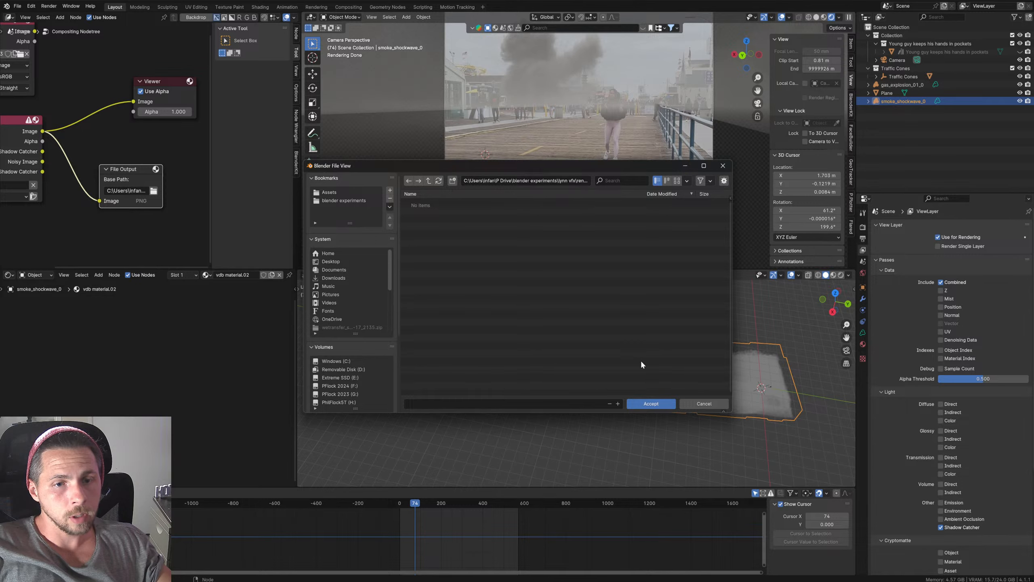
click(651, 403)
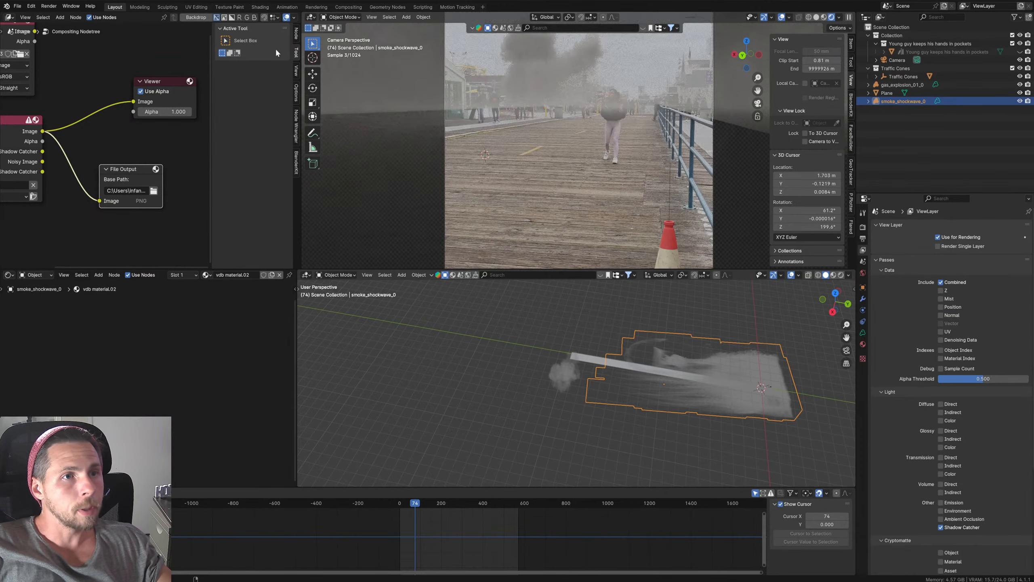
Step: Add a second input with subpath shadow to the File Output node and link the Shadow Catcher output to it
click(296, 36)
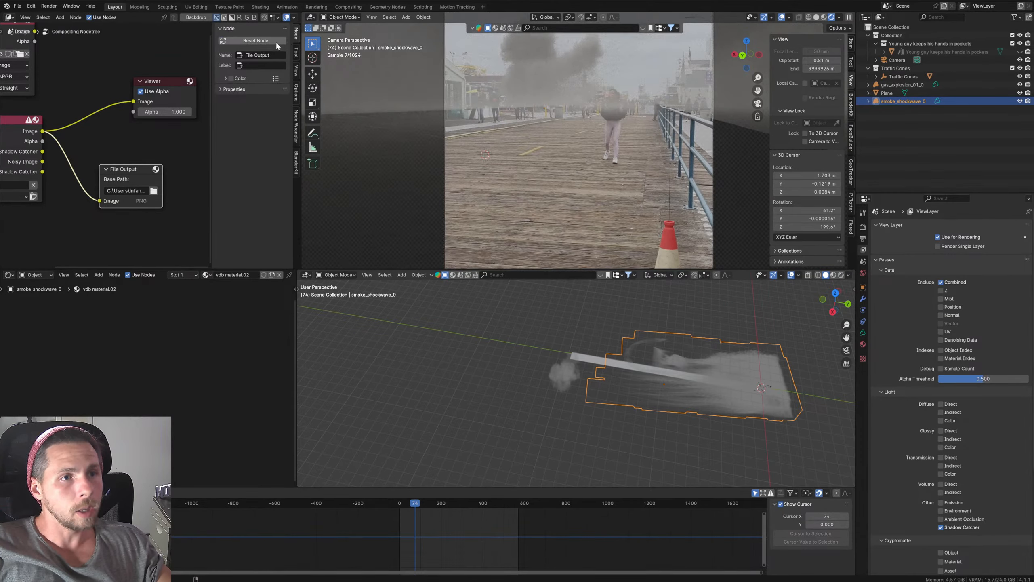
click(220, 88)
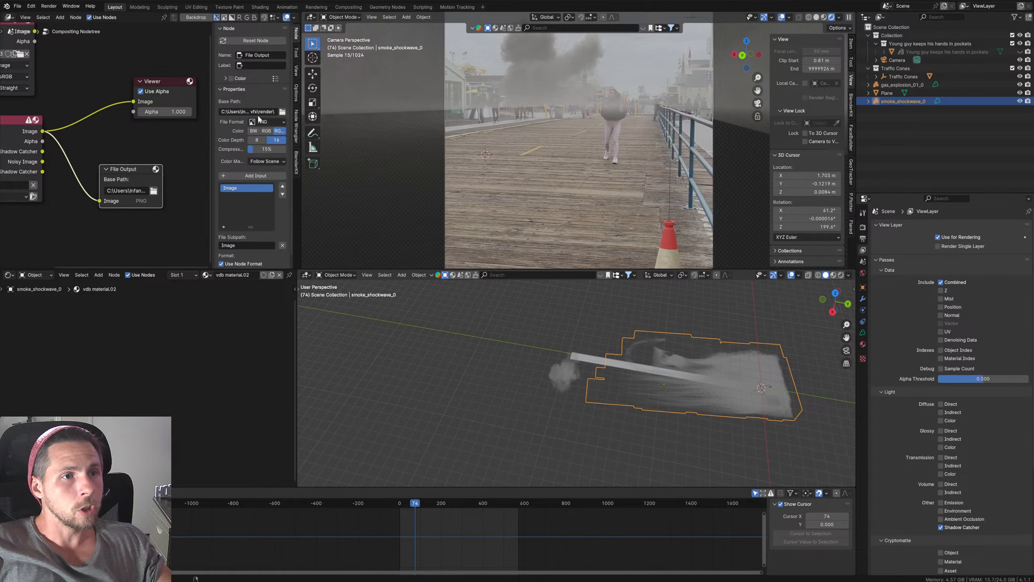
click(255, 176)
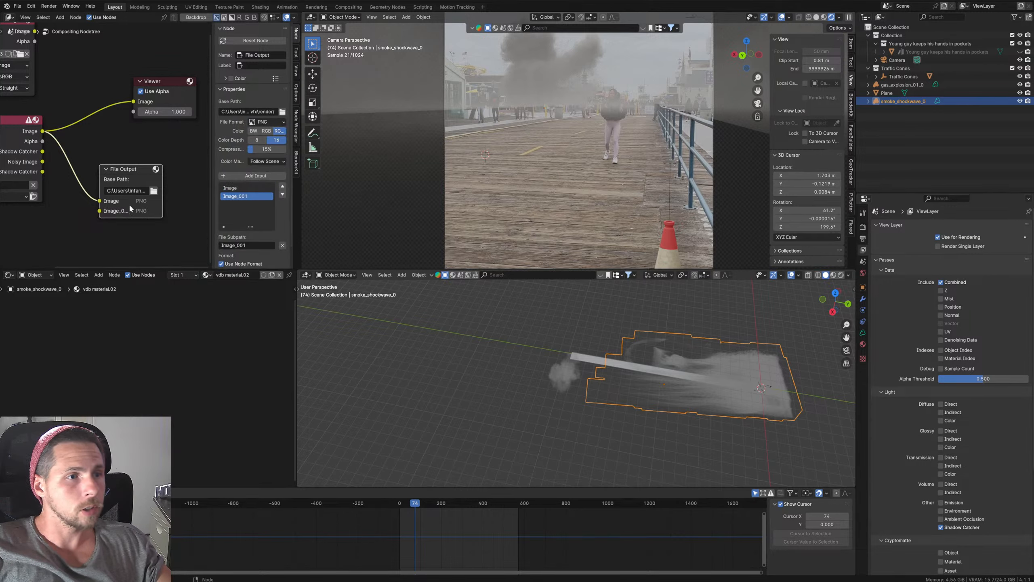
middle_drag(138, 209, 218, 199)
middle_drag(153, 136, 87, 134)
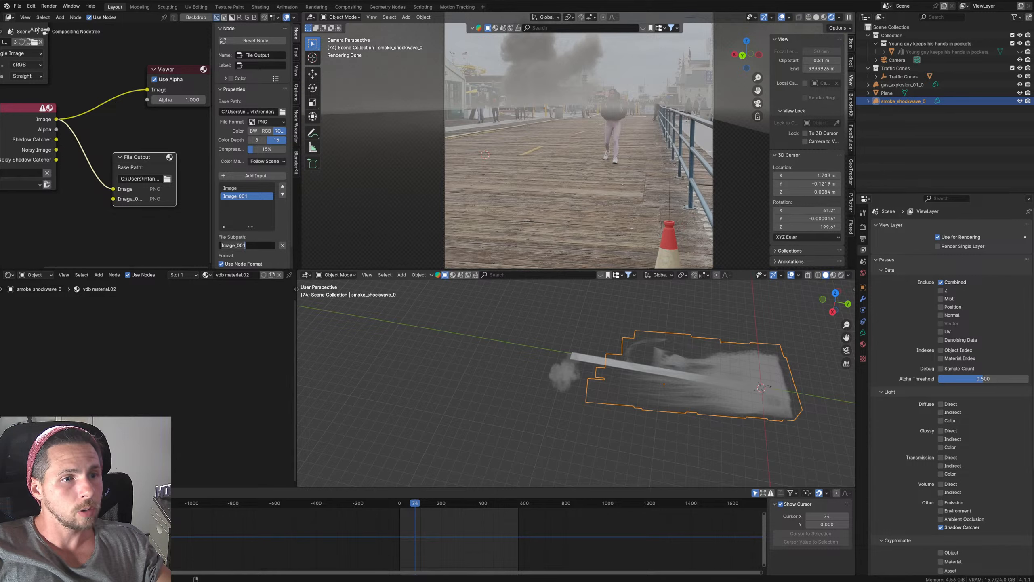
key(ctrl+a)
text(s)
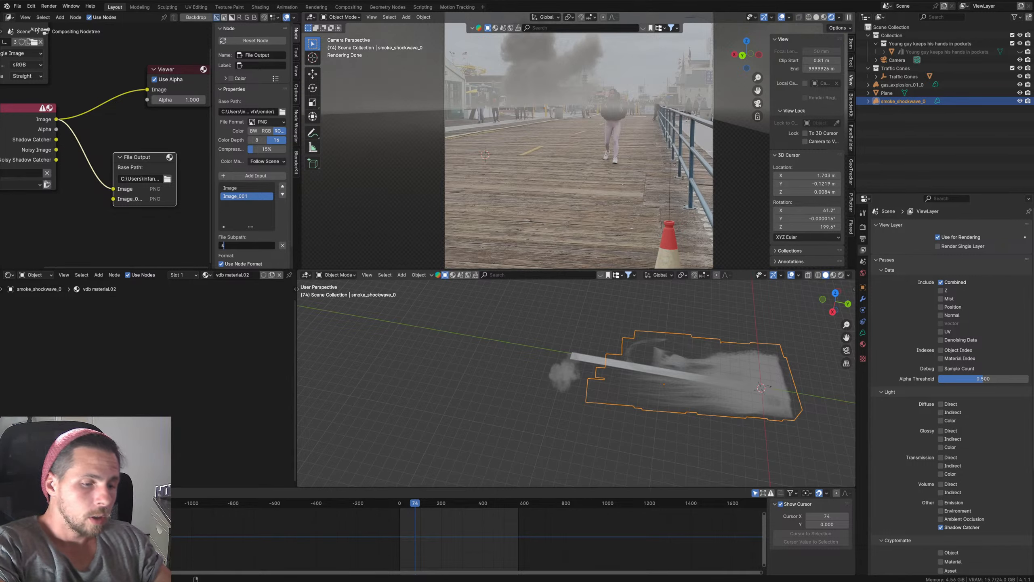
text(hadow)
key(Return)
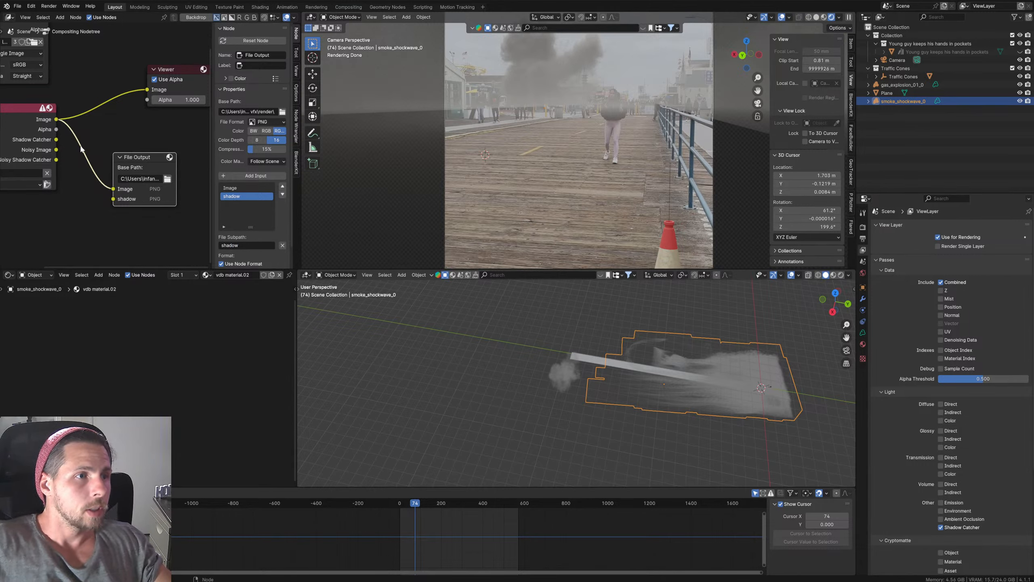
drag(56, 140, 113, 199)
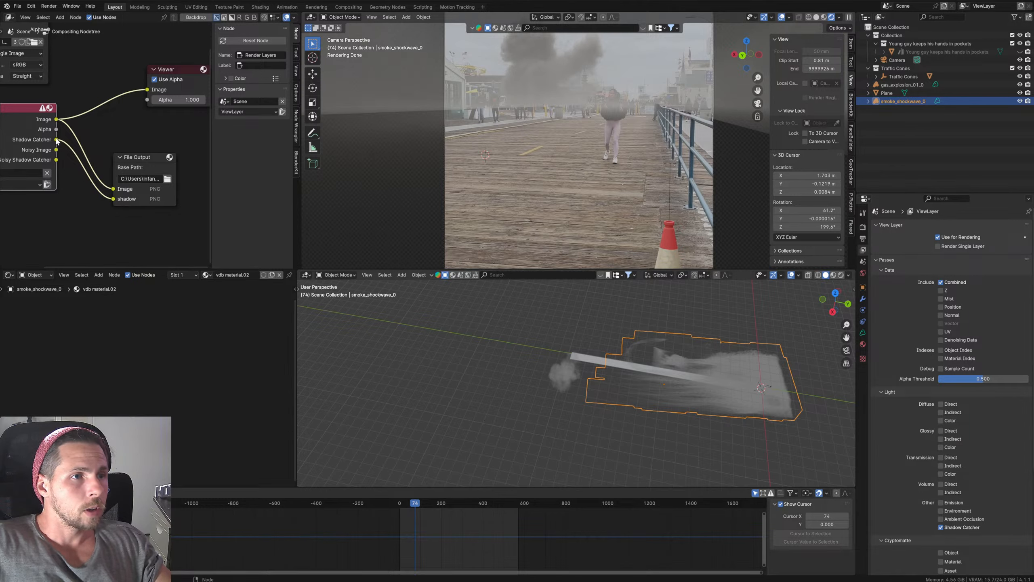
Step: Link the Shadow Catcher output to the Viewer node and compare the viewport with its compositor Disabled, then back on Always
drag(57, 139, 154, 93)
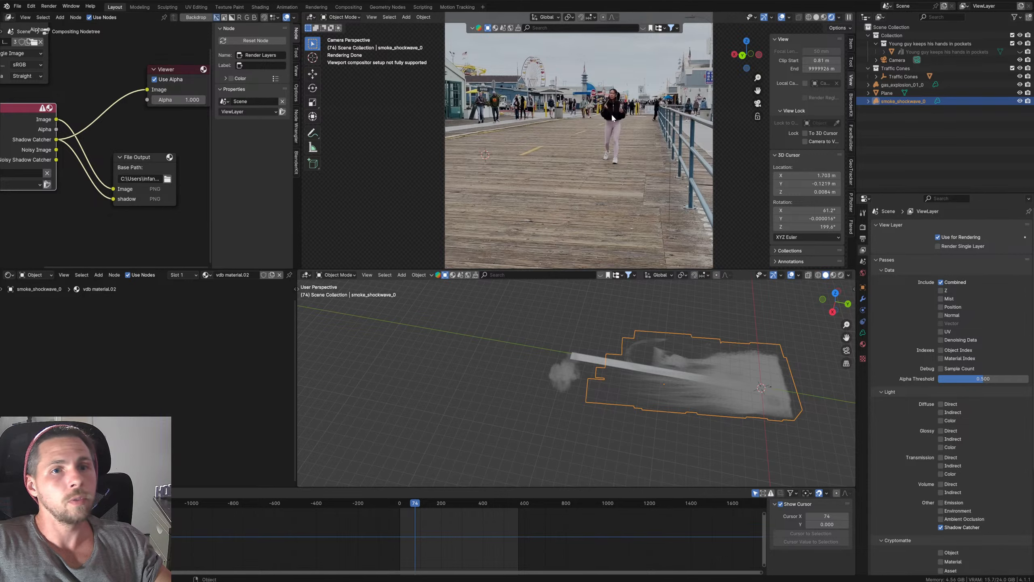
click(840, 18)
click(809, 141)
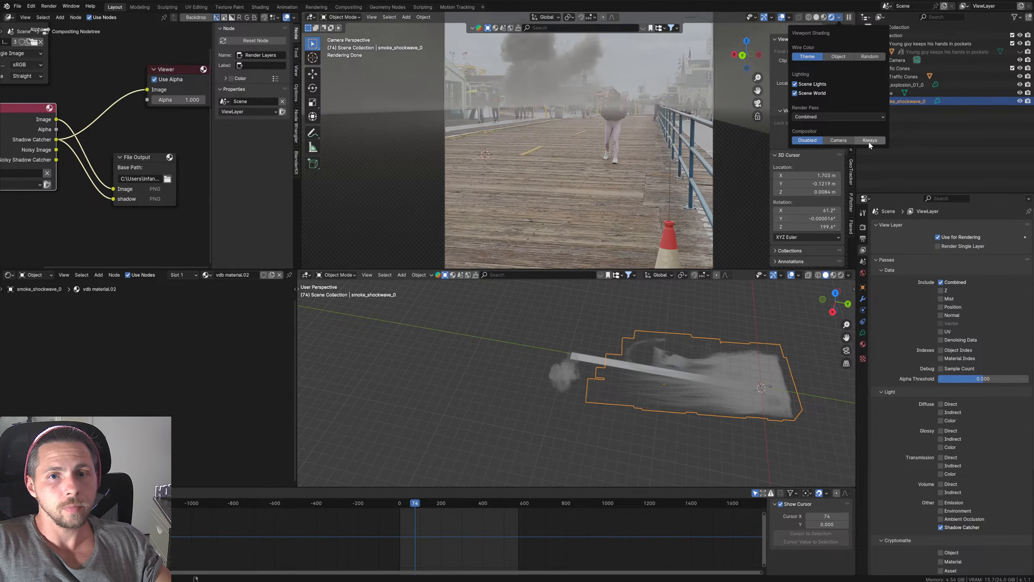
click(870, 140)
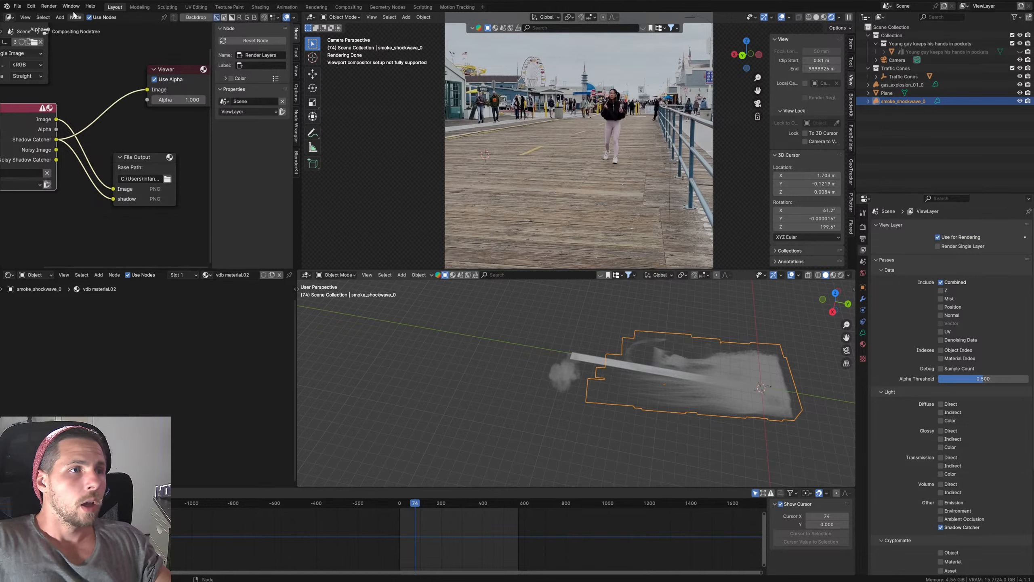
Step: Test-render frame 74, stop the render early and inspect the man and the smoke behind him in the Combined pass
click(48, 6)
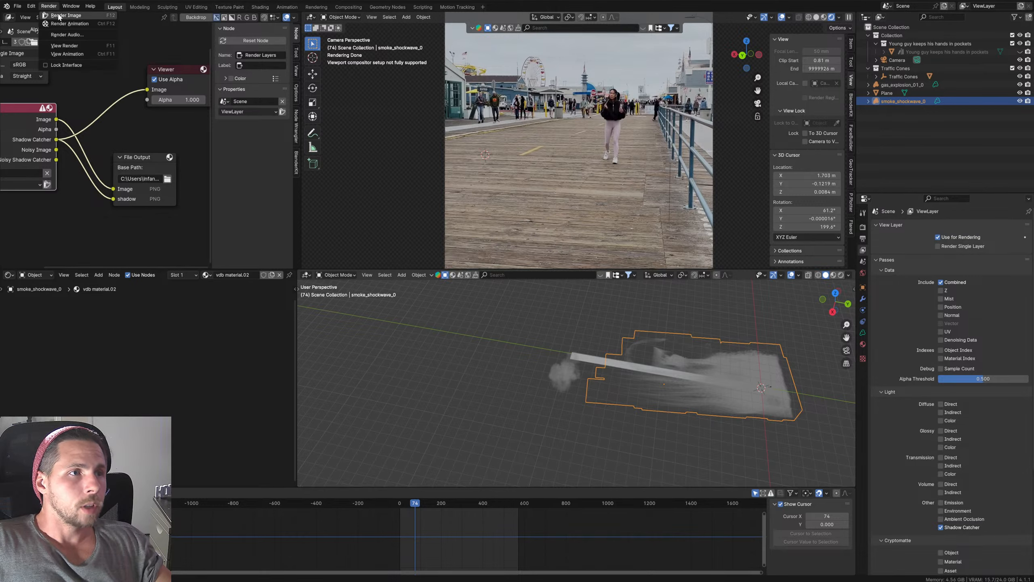
click(67, 15)
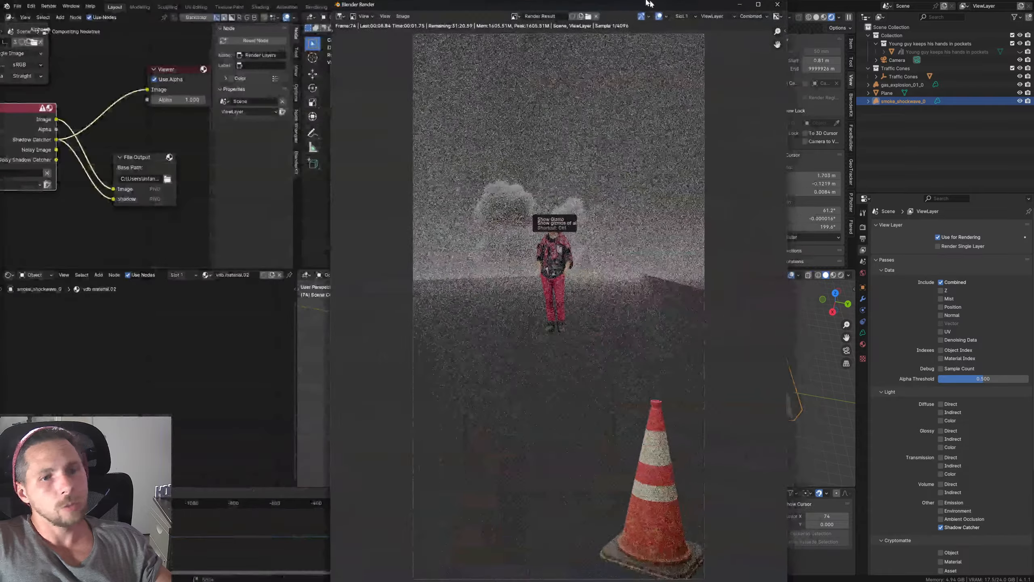
click(777, 4)
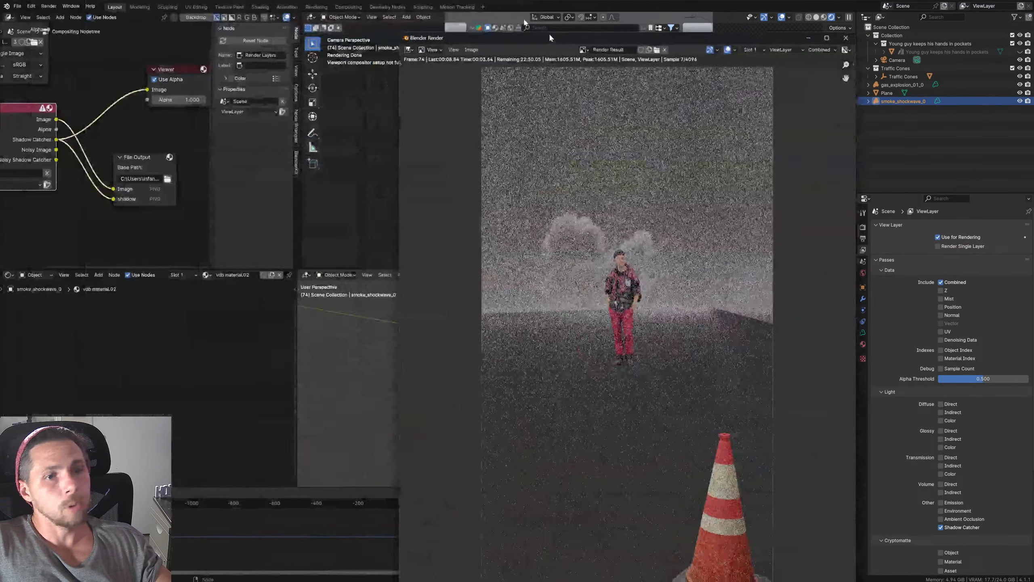
drag(529, 28, 523, 109)
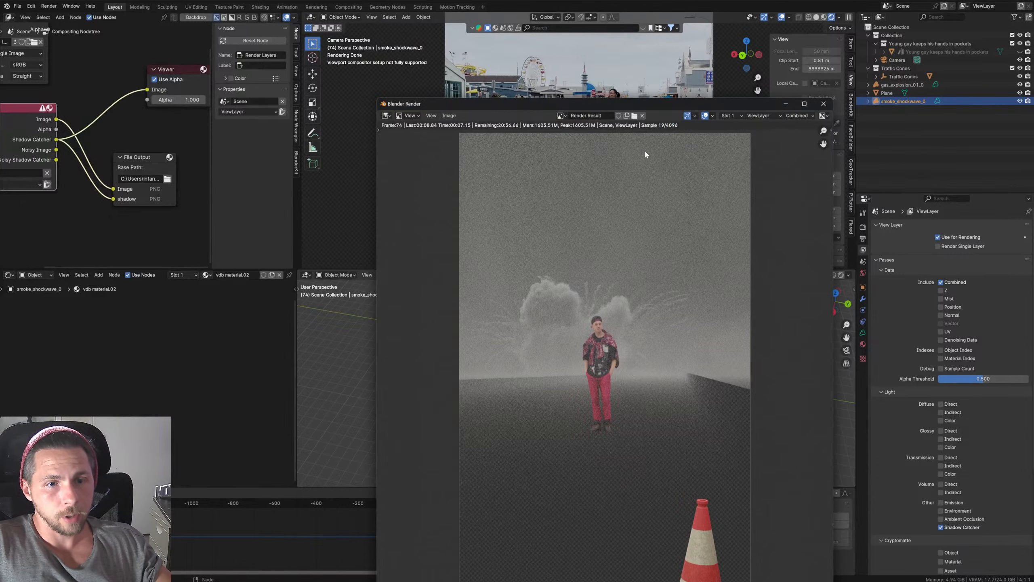
drag(636, 100, 634, 45)
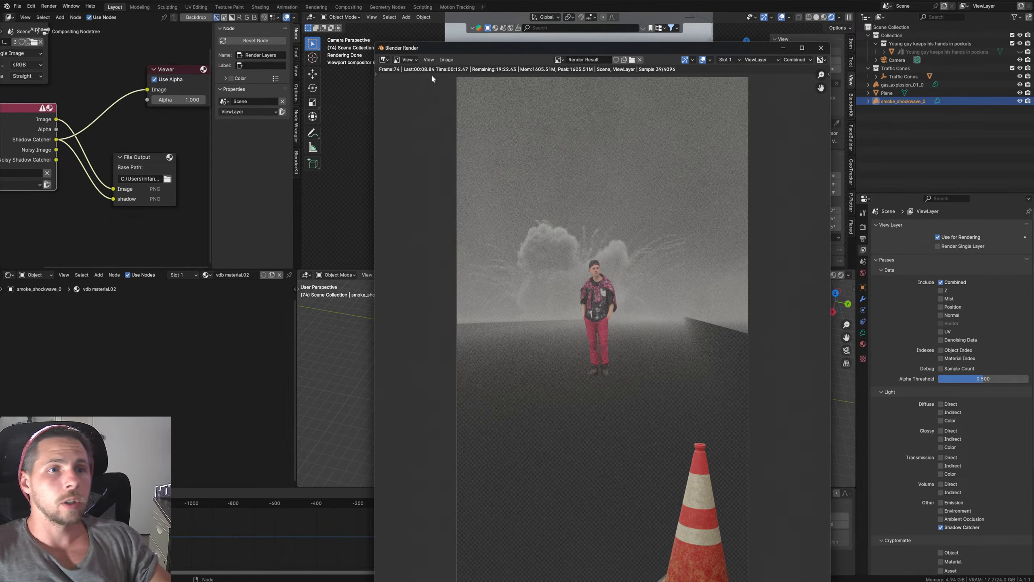
key(Escape)
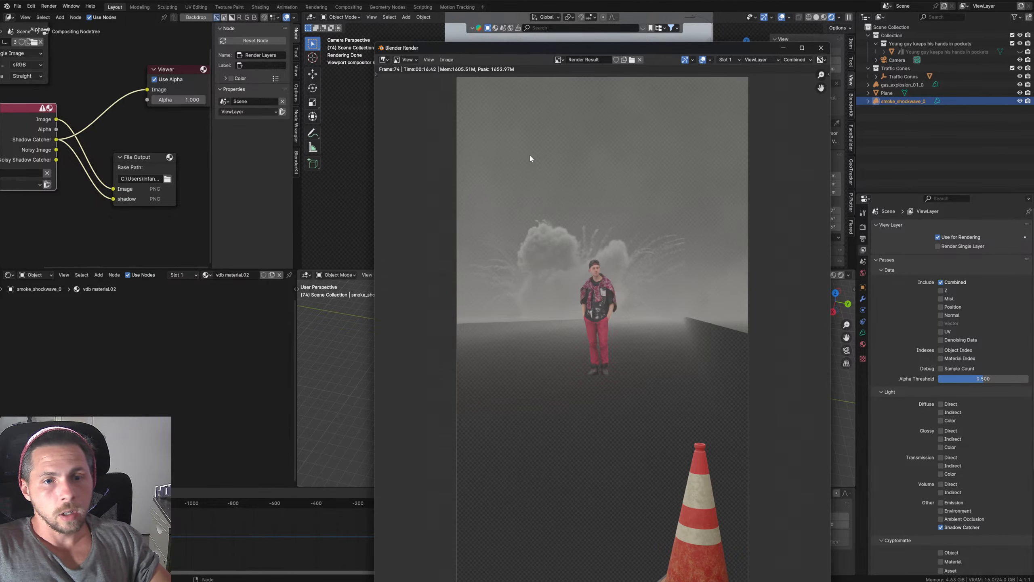
scroll(606, 321, up, 4)
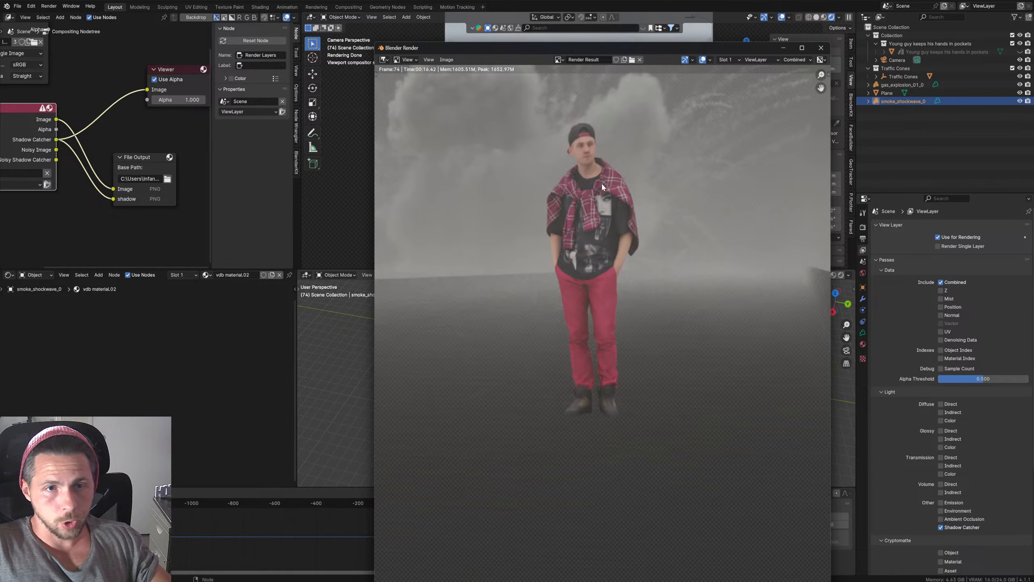
scroll(603, 195, down, 4)
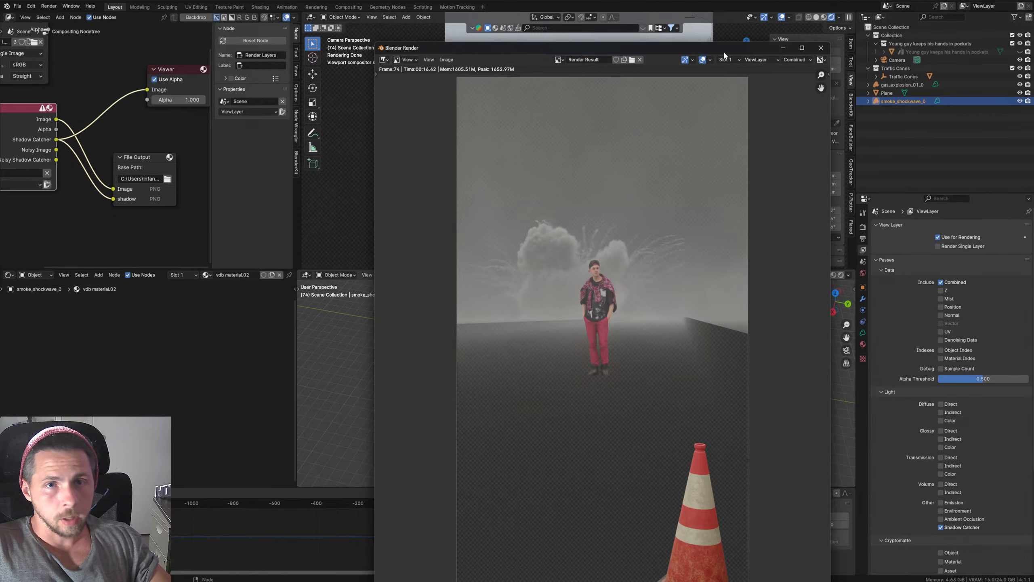
Step: Inspect the foot shadows in the render result's Shadow Catcher pass, switch back to Combined and close the render window
click(796, 59)
click(768, 79)
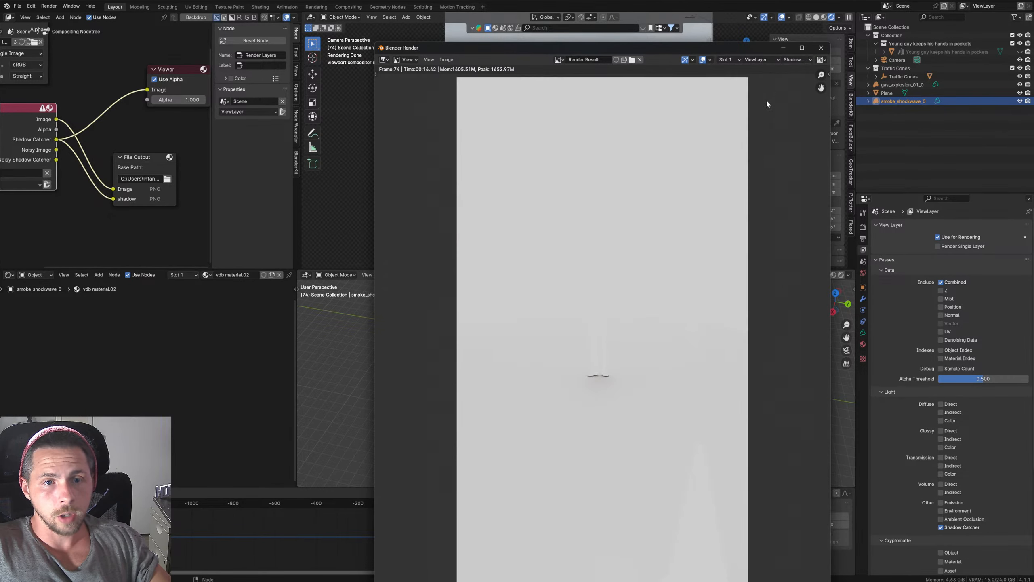
scroll(640, 413, up, 5)
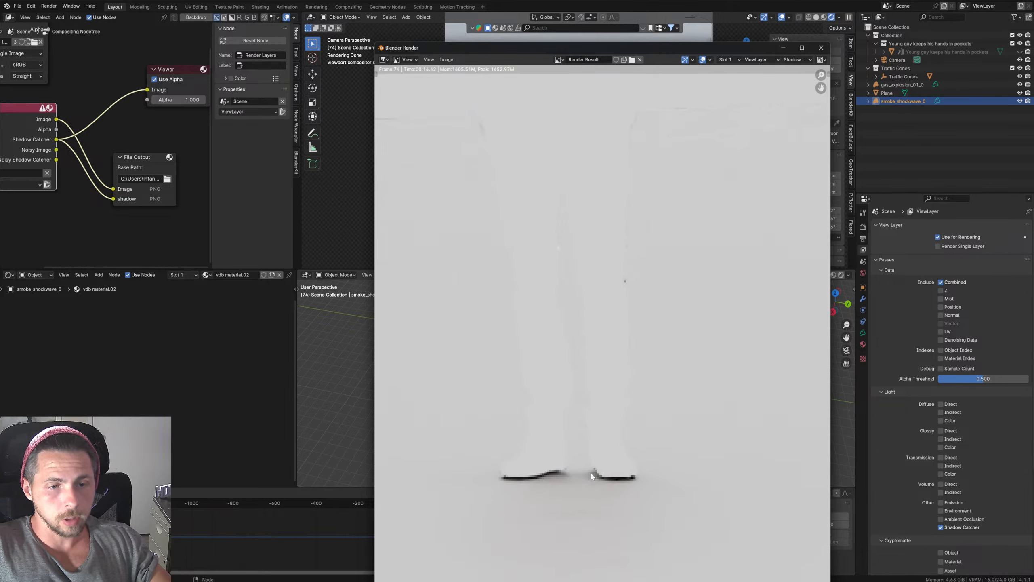
scroll(592, 475, down, 5)
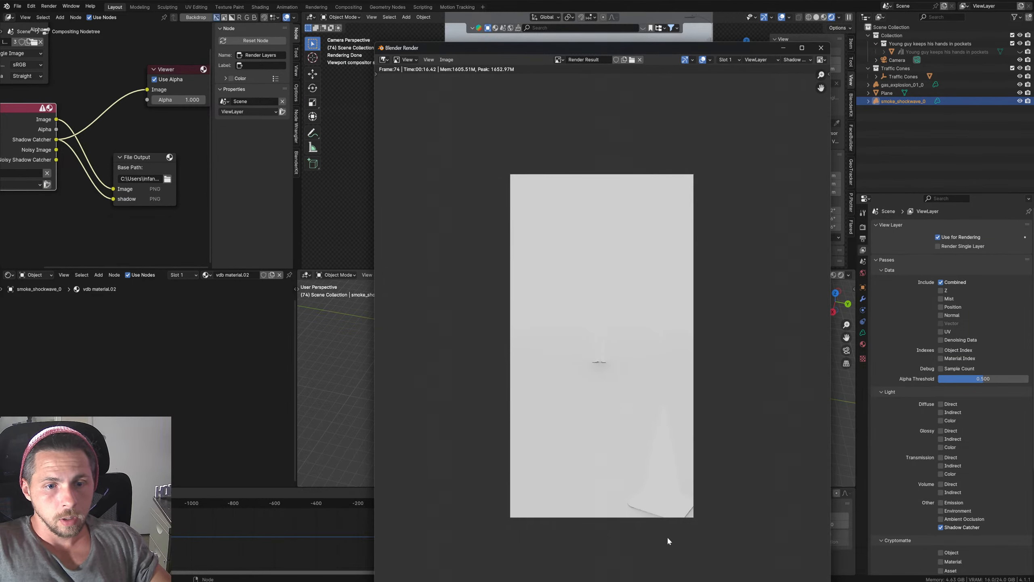
click(796, 59)
click(764, 65)
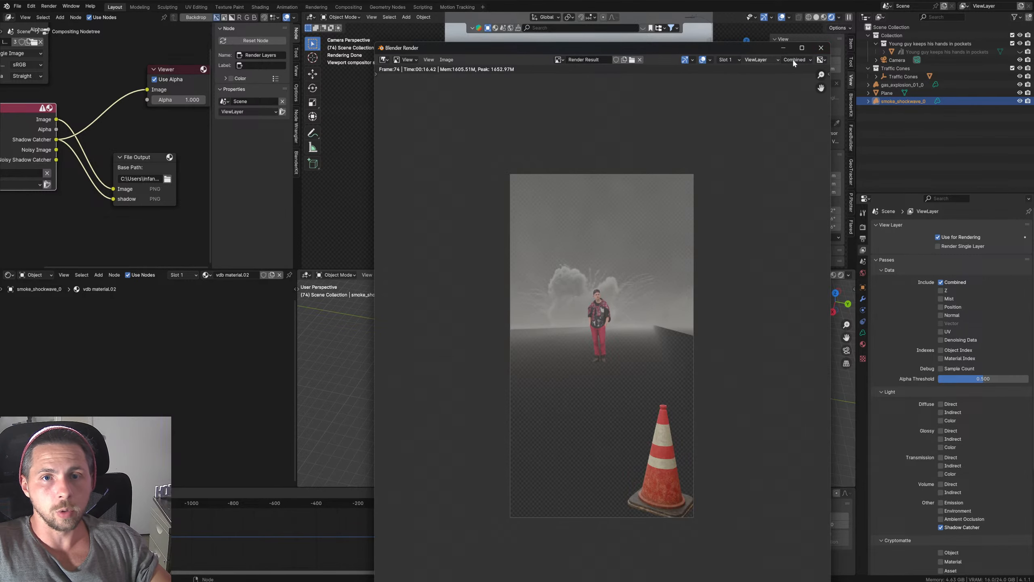
click(822, 48)
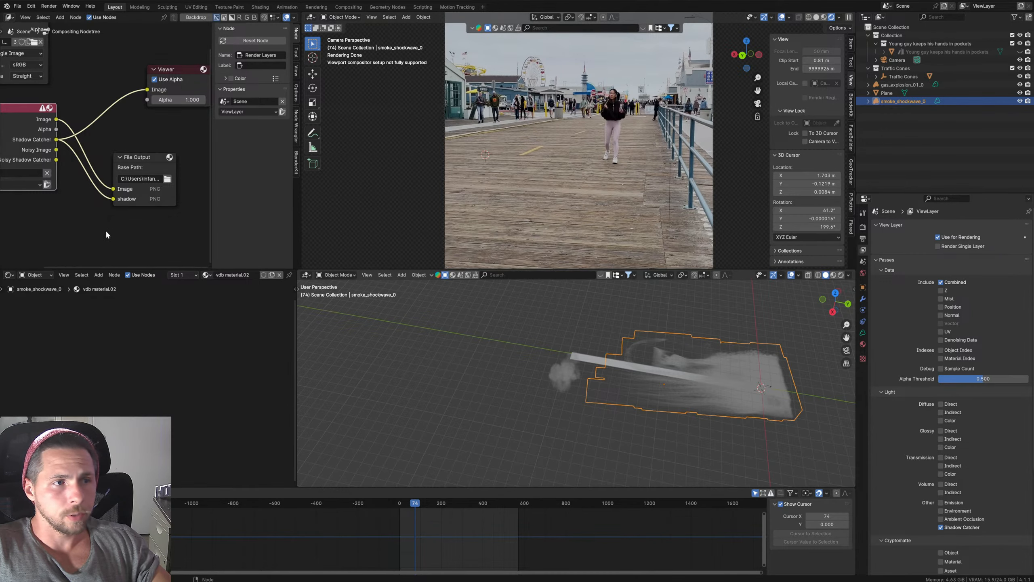
Step: Show the scene's output settings, switch to Calculator and multiply the 570 frames by 16 seconds per frame
middle_drag(106, 235, 122, 241)
click(864, 238)
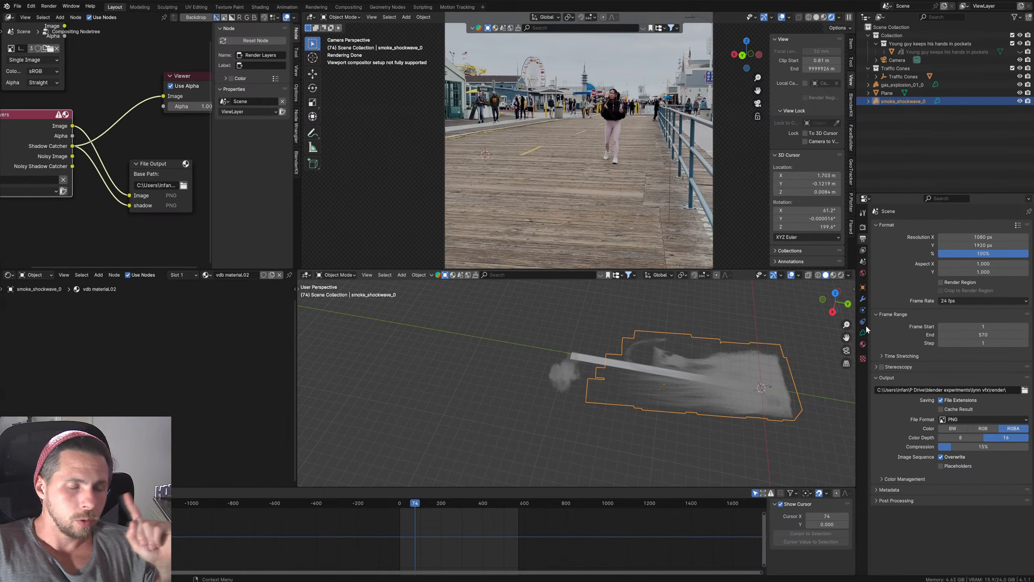
mouse_move(491, 581)
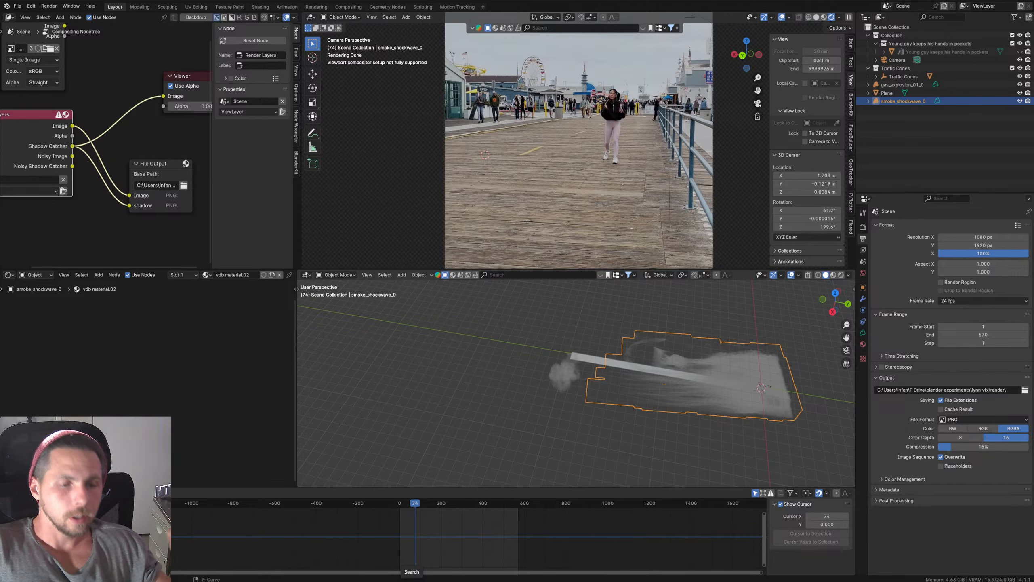
click(412, 581)
click(443, 298)
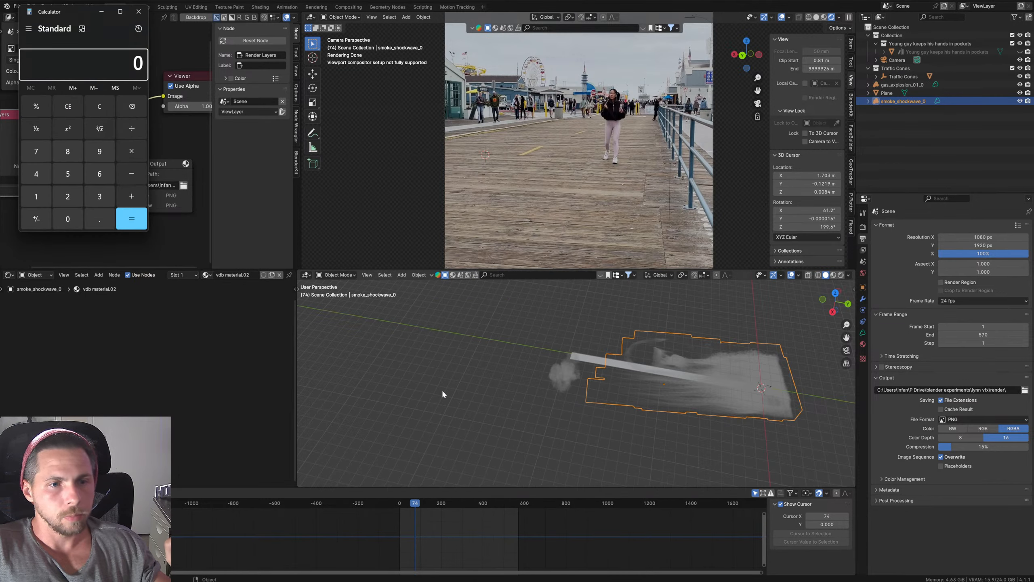
click(67, 174)
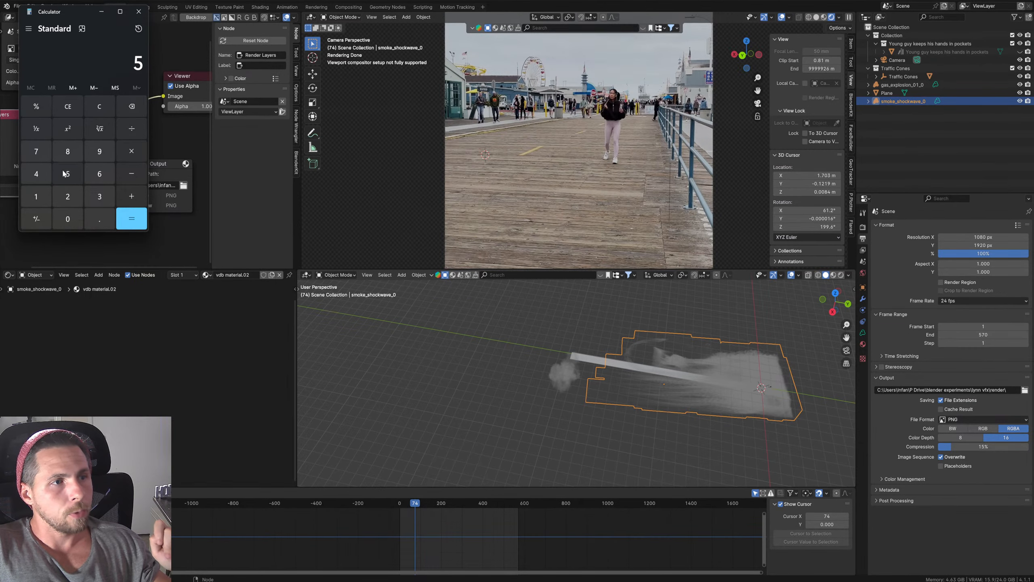
click(39, 148)
click(68, 220)
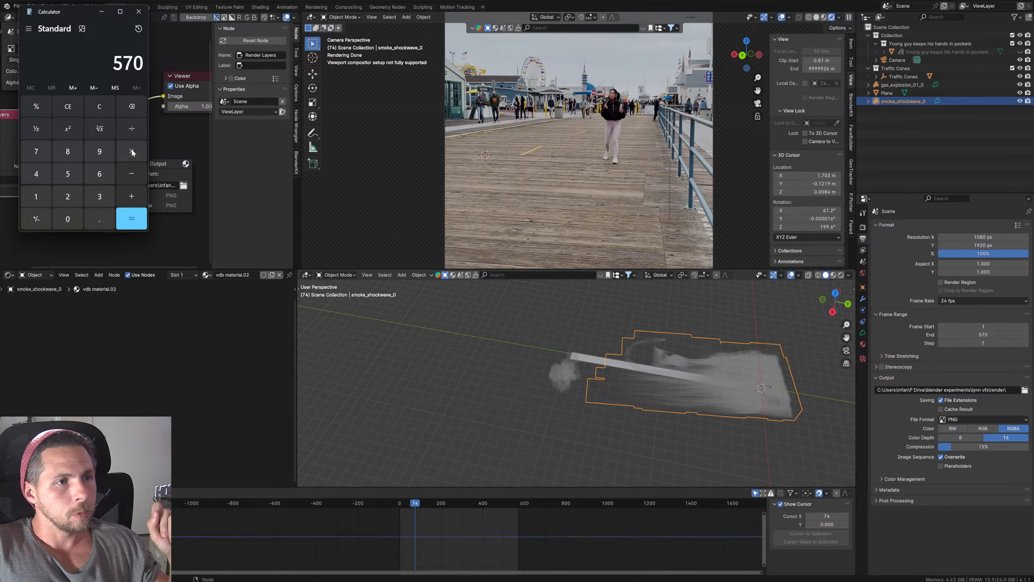
click(132, 153)
click(47, 195)
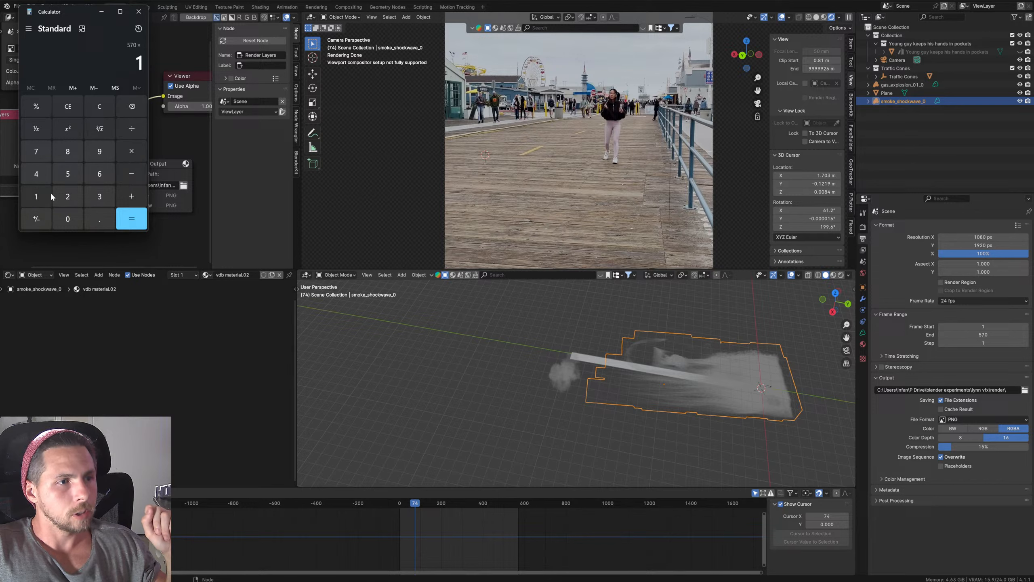
click(95, 175)
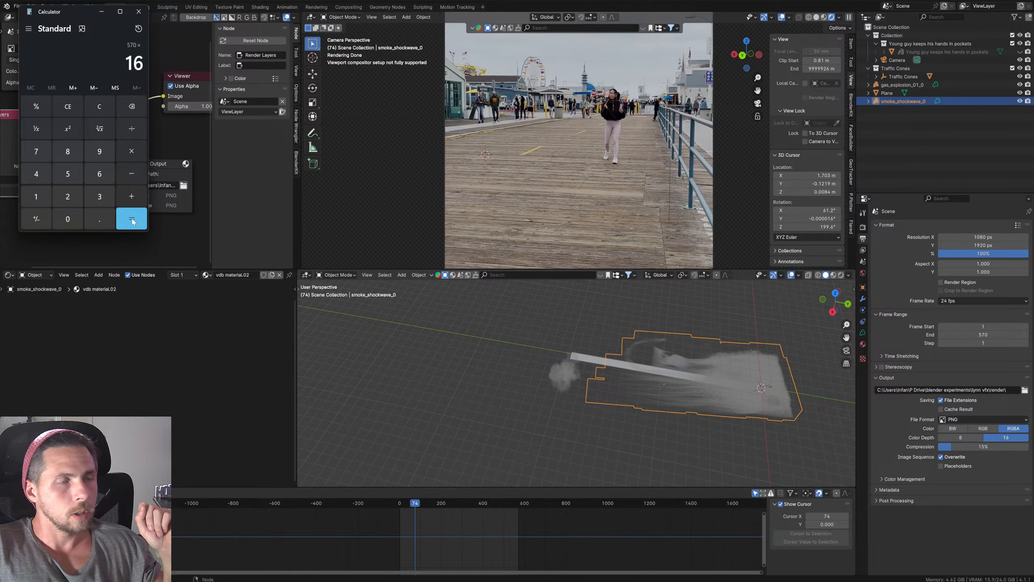
click(132, 220)
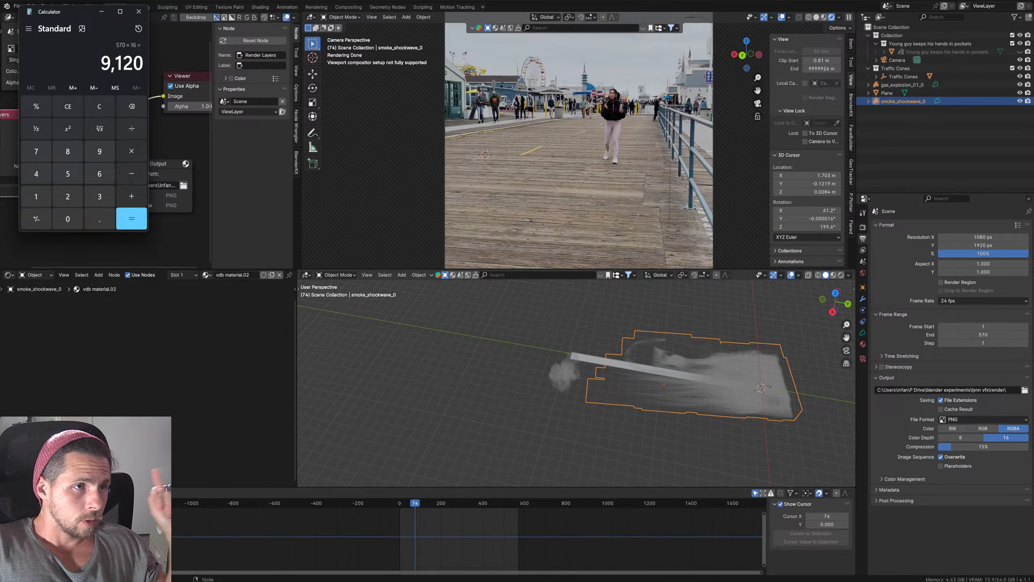
Step: Divide the total render seconds by 60 to convert them to minutes, and close Calculator
click(133, 129)
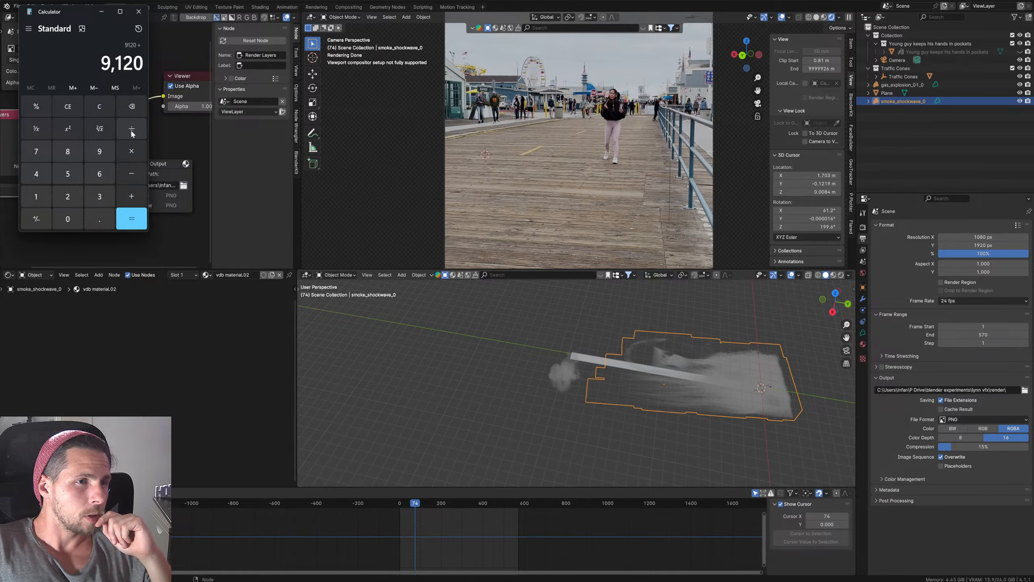
click(99, 174)
click(59, 221)
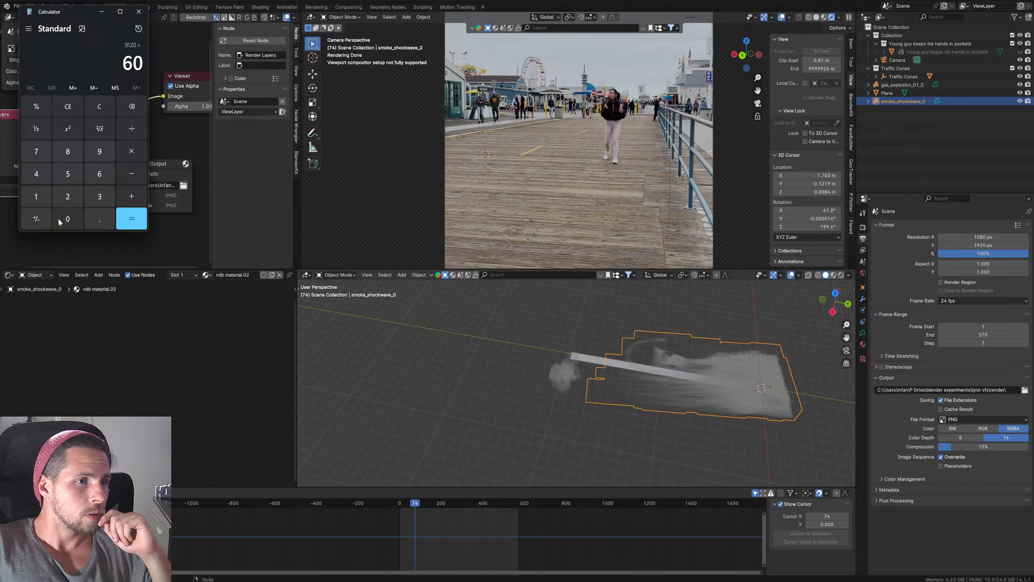
click(132, 219)
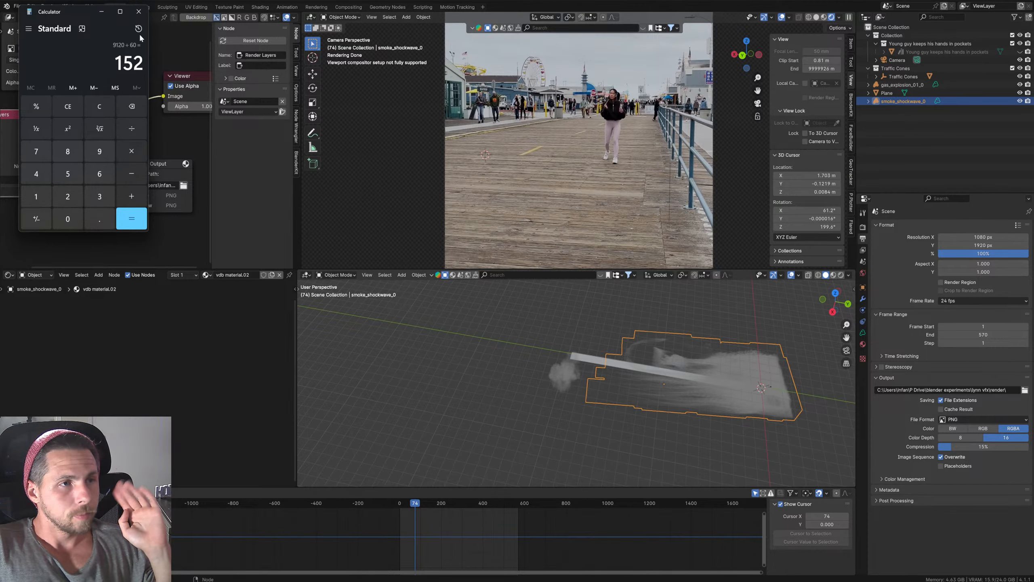
click(139, 11)
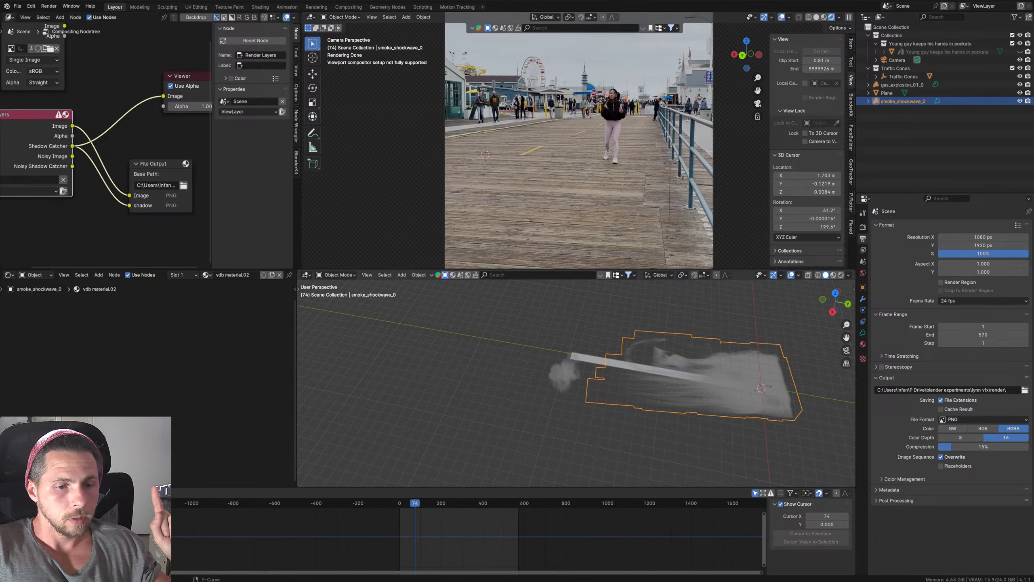
Step: Reopen Calculator and work out 570 × 16 again for the total render time in seconds
mouse_move(492, 581)
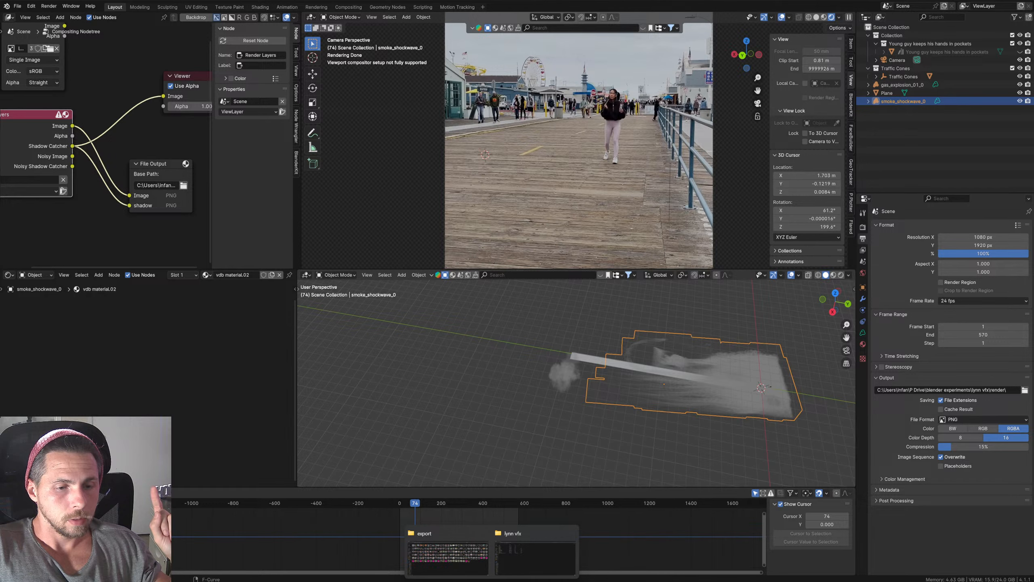
click(452, 581)
click(421, 304)
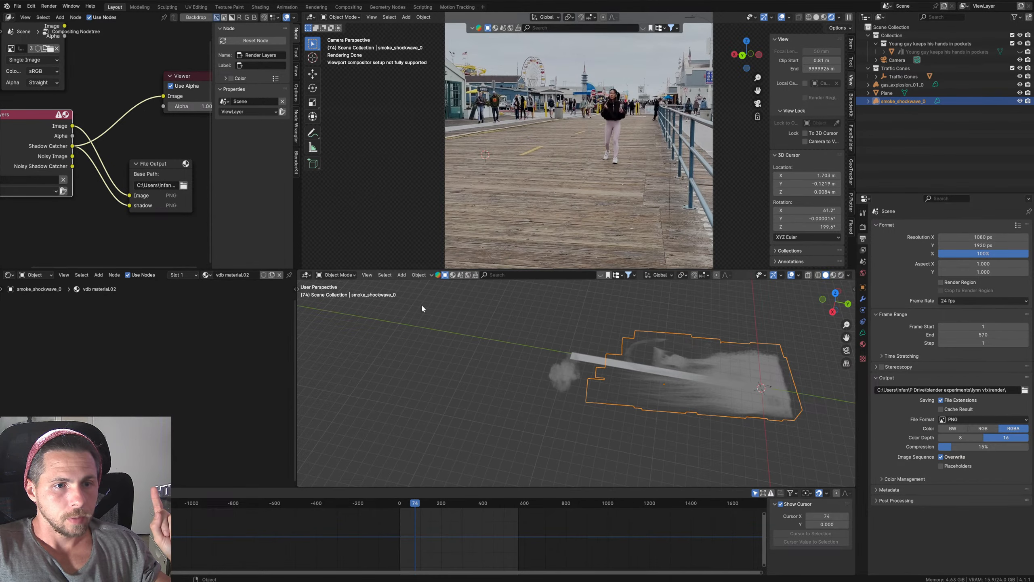
click(73, 169)
click(49, 152)
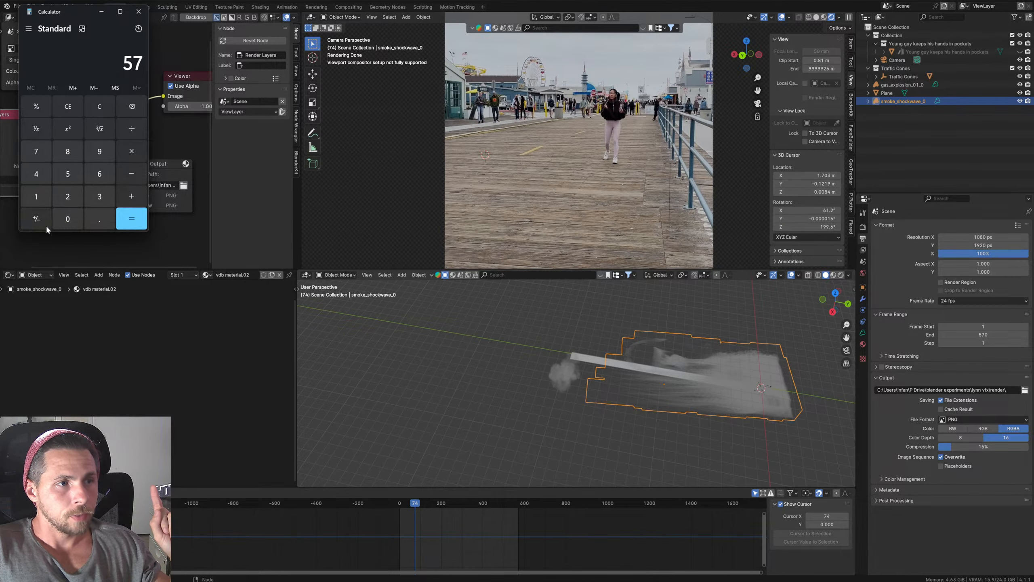
click(65, 220)
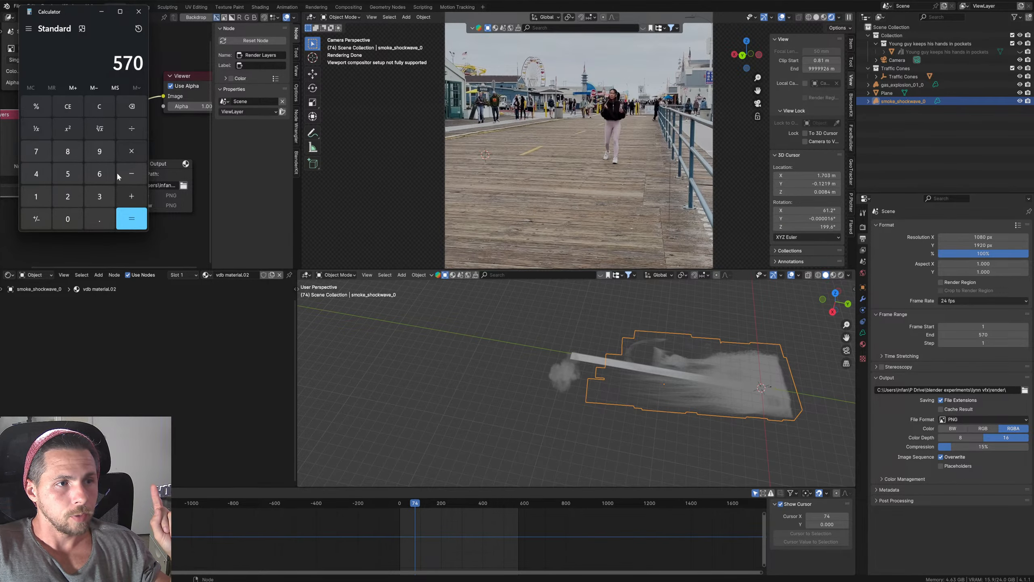
click(134, 152)
click(40, 198)
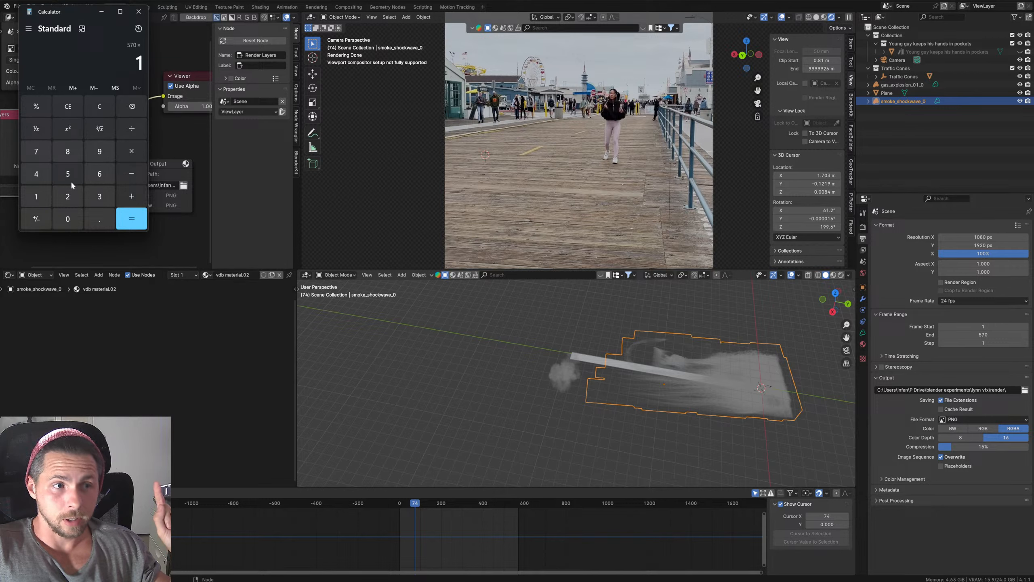
click(93, 174)
click(132, 219)
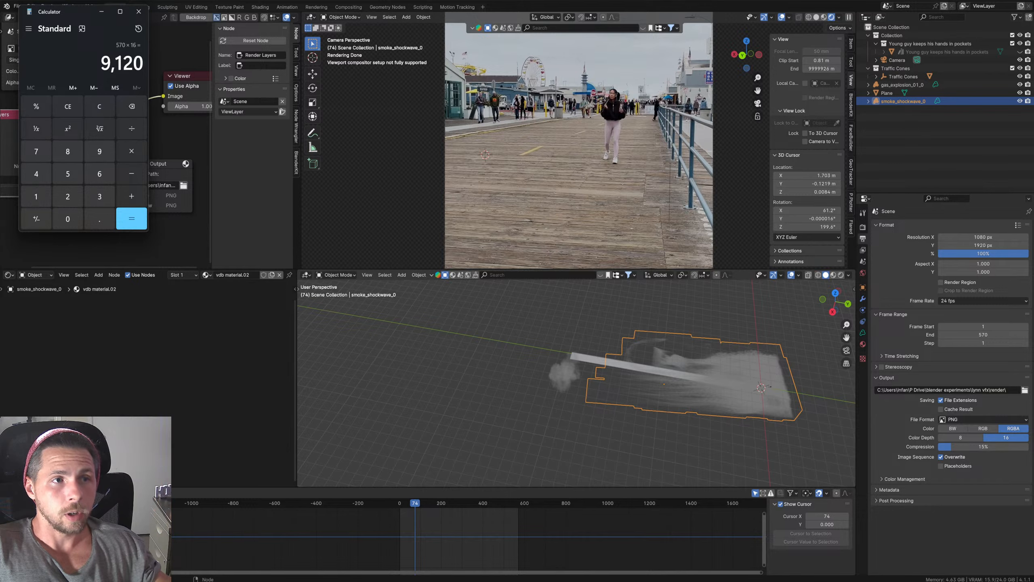
Step: Switch to Chrome and search Google in a new tab for 9120 seconds in hours and minutes
mouse_move(501, 579)
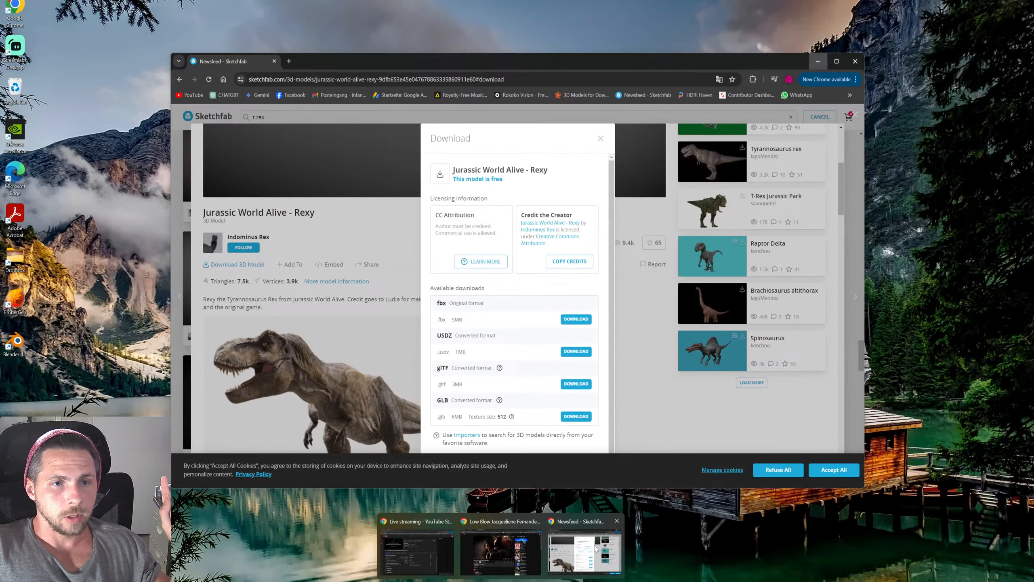
click(596, 549)
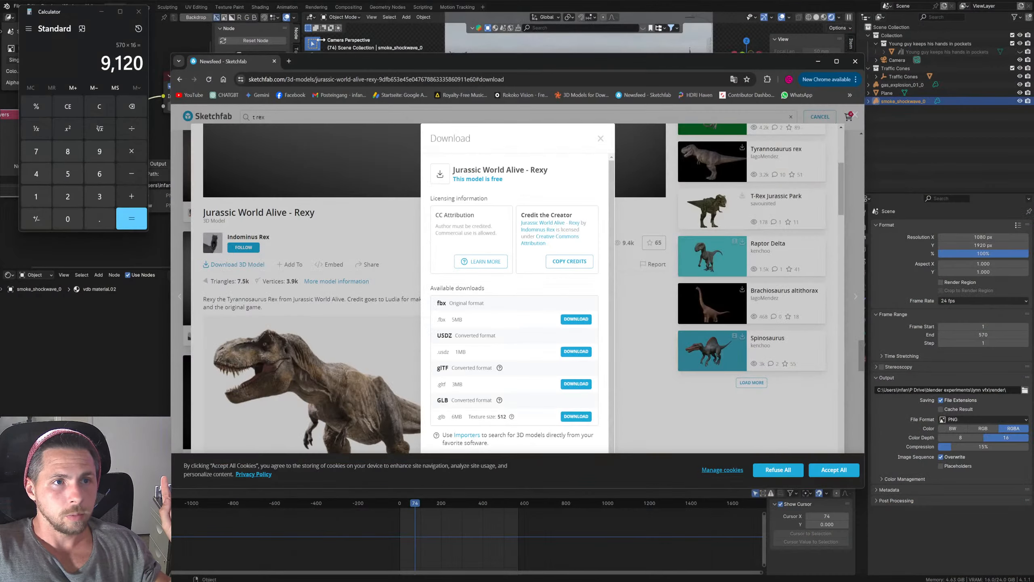
click(289, 61)
click(505, 225)
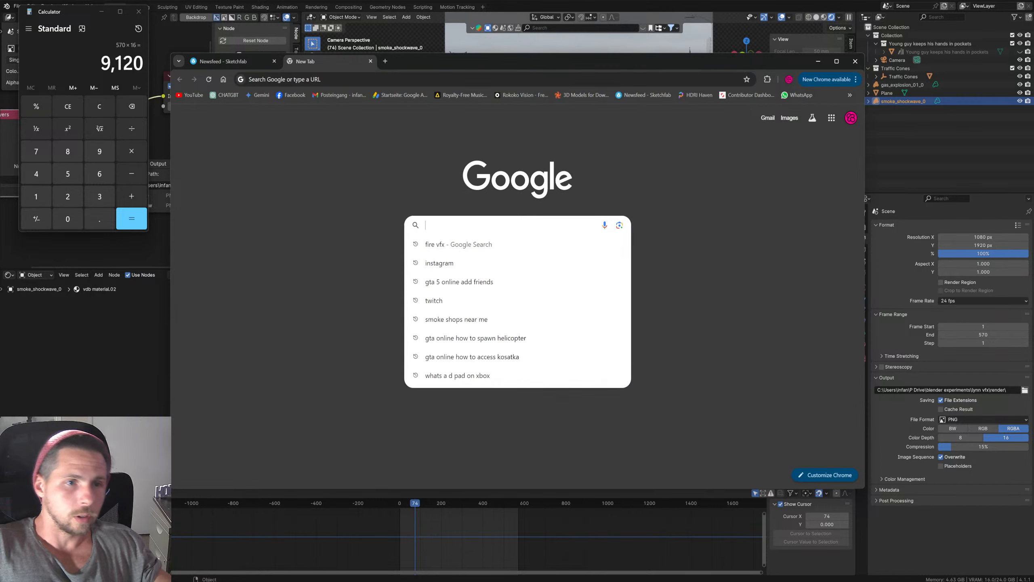
text(9)
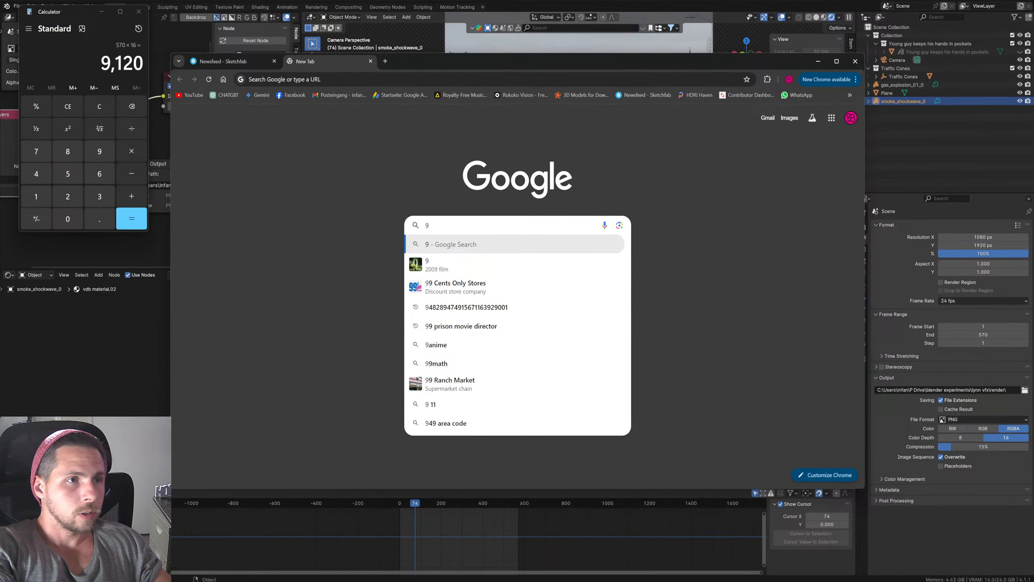
text(120 se)
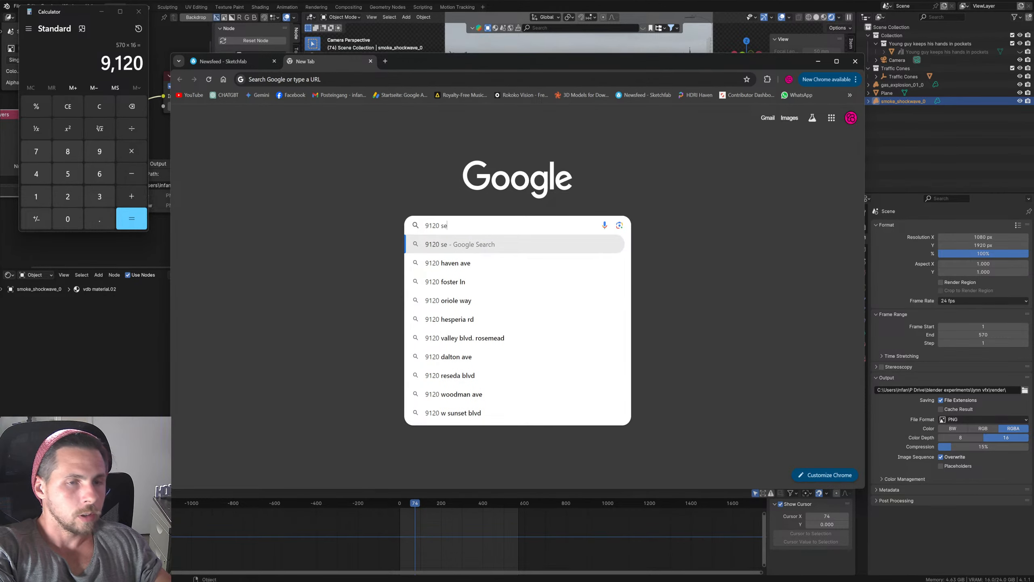
text(conds in)
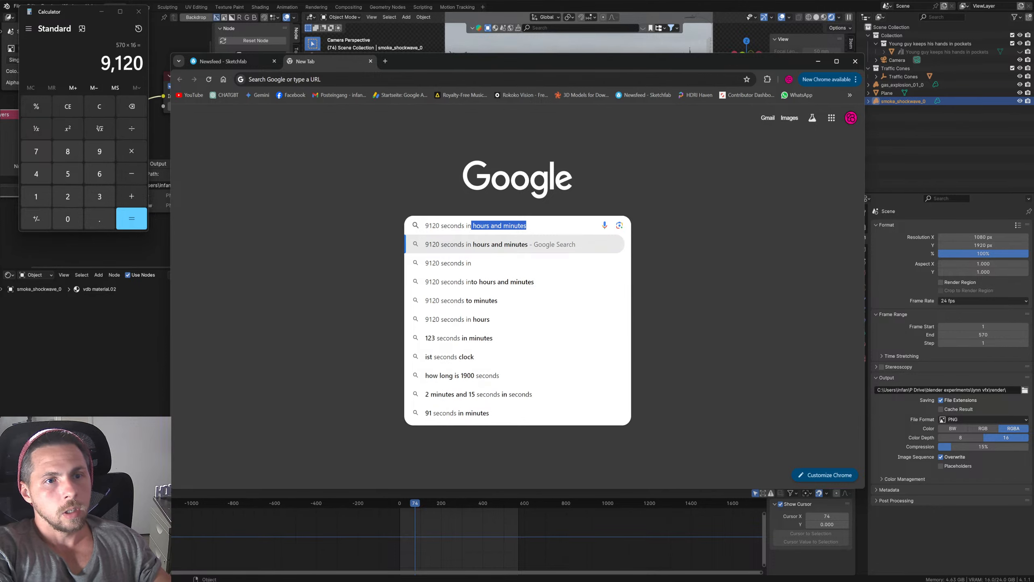
key(Return)
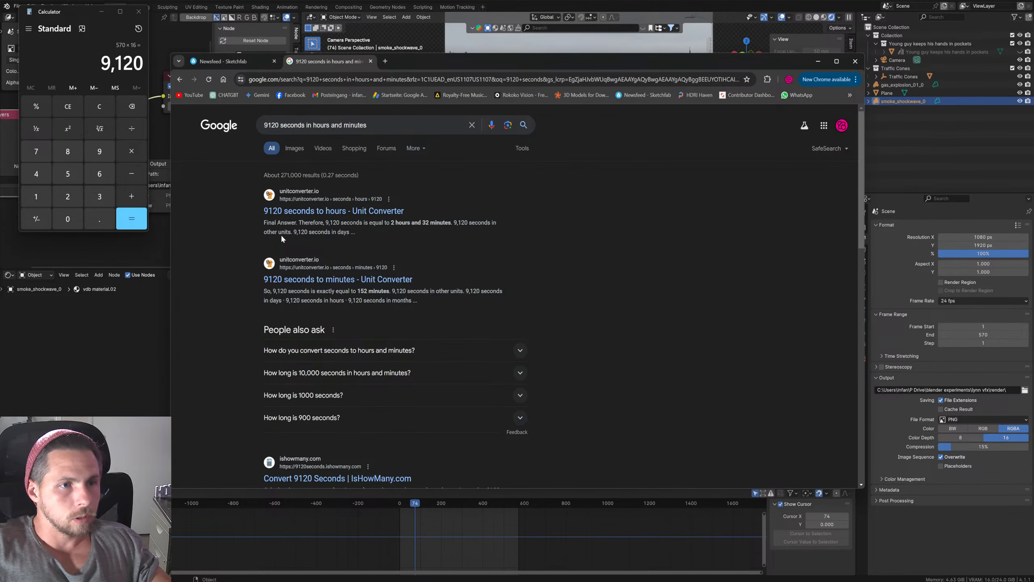
Step: Open the unit converter's seconds-to-hours result, then minimize the browser and close Calculator
click(344, 211)
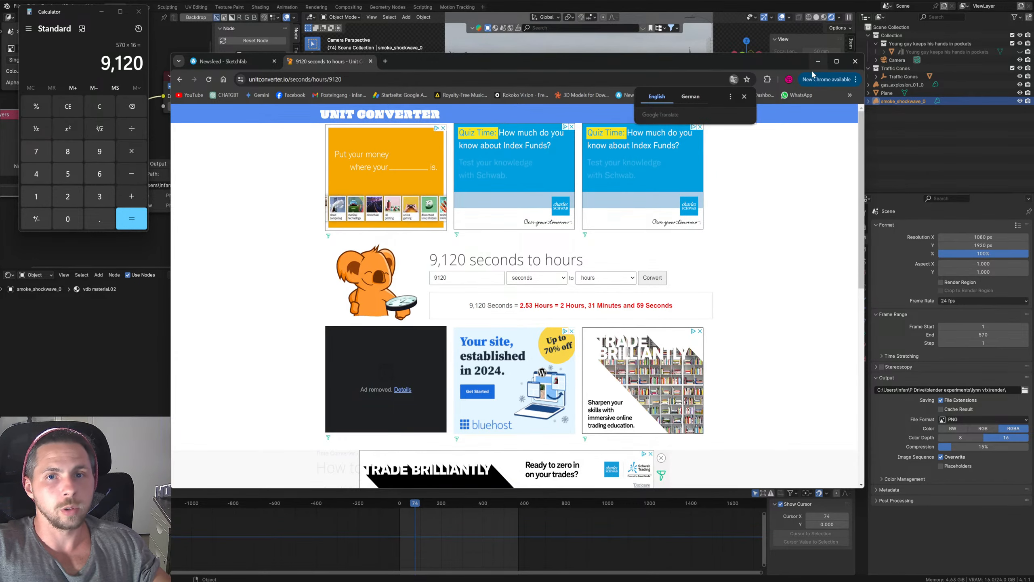
click(819, 61)
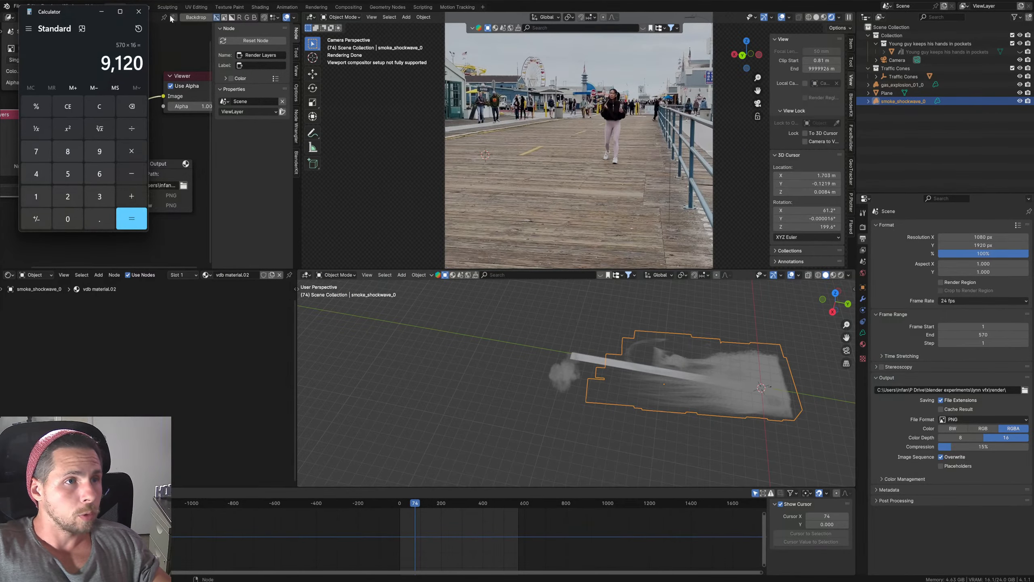
click(139, 12)
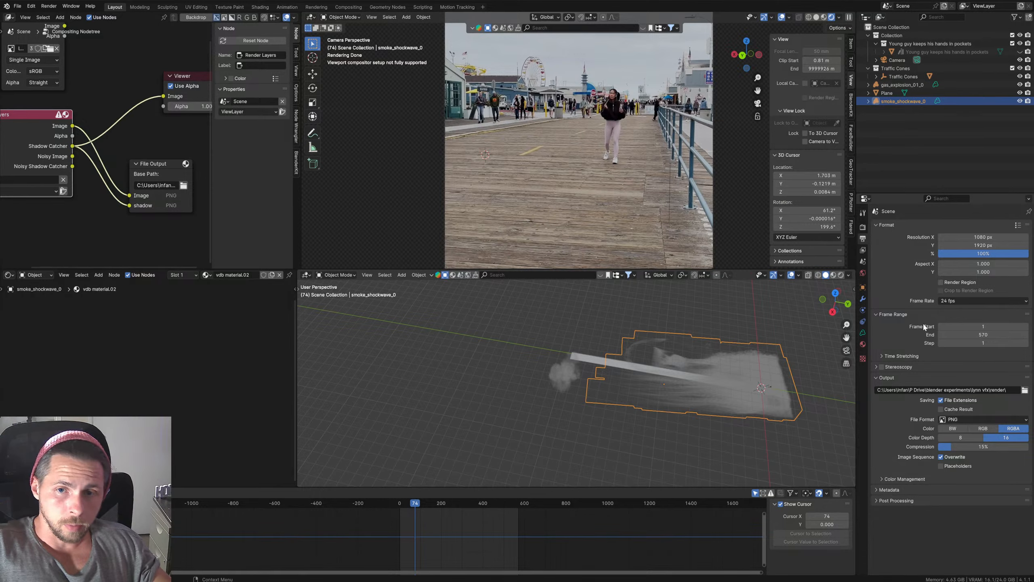
Step: Set the Cycles render noise threshold to 0.05
click(863, 249)
click(863, 227)
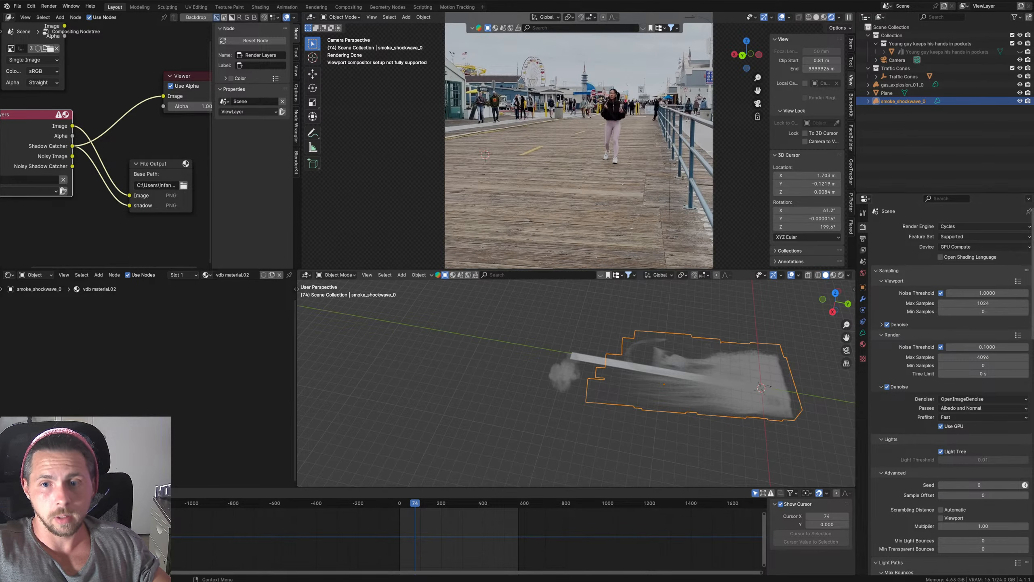
click(984, 346)
text(0.05)
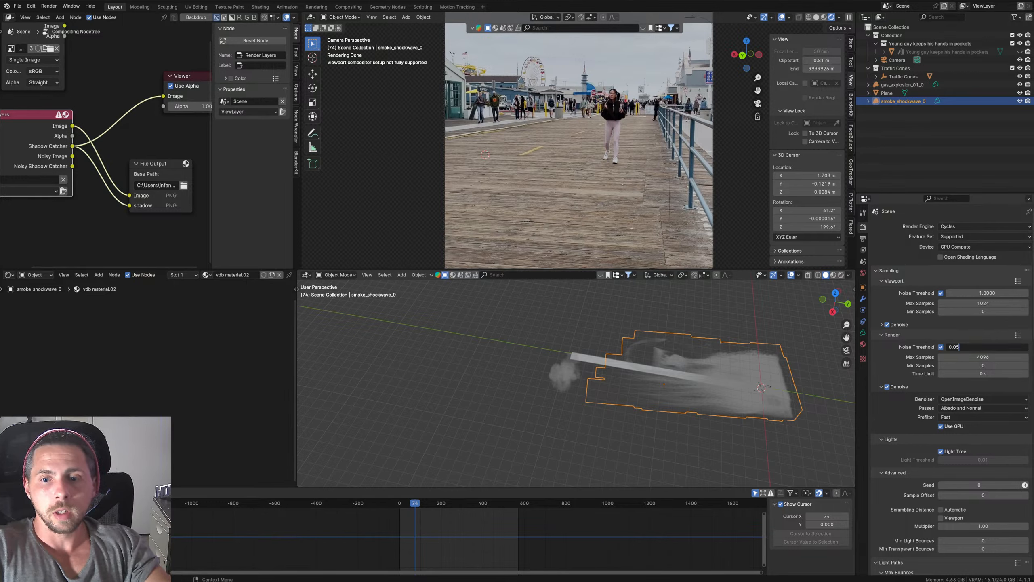
key(Return)
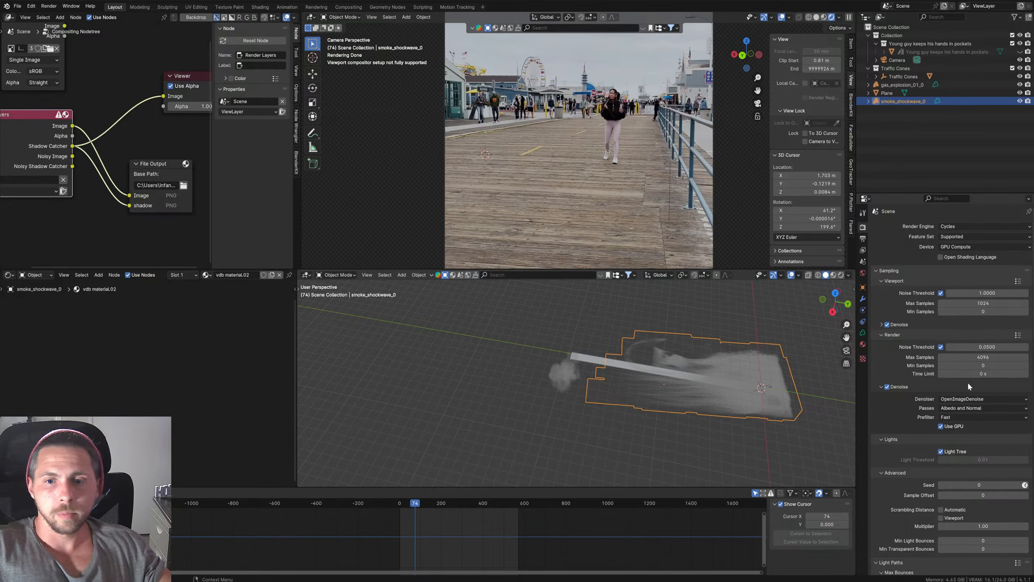
Step: Render a test image of frame 74 with the new noise threshold and close the render window
click(49, 6)
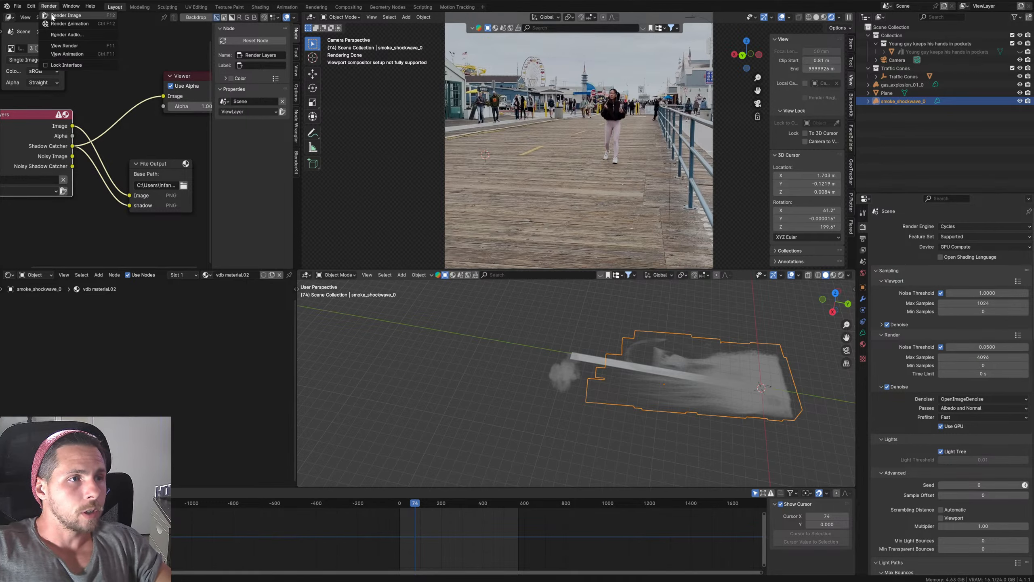
click(63, 15)
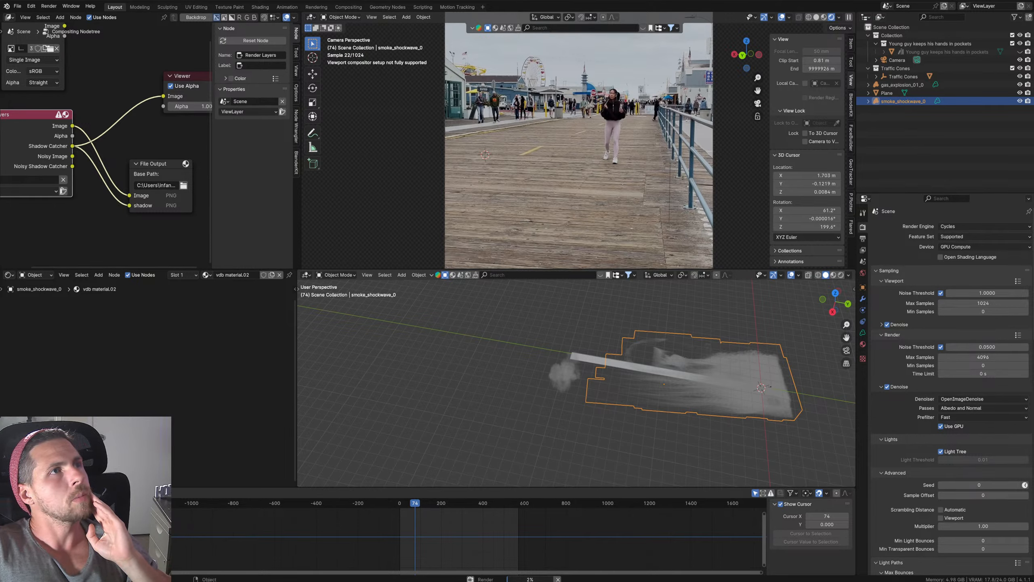
key(Escape)
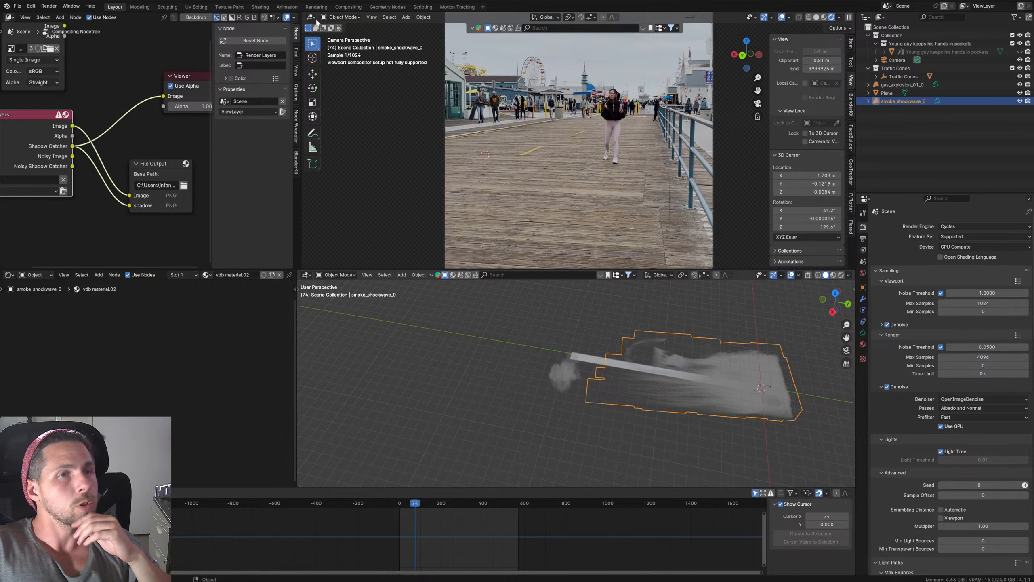
Step: Move to frame 60, look at the smoke shockwave from the side and delete the Viewer node from the compositor
mouse_move(421, 505)
mouse_down()
mouse_move(431, 506)
mouse_move(394, 503)
mouse_move(424, 514)
mouse_move(413, 518)
mouse_up()
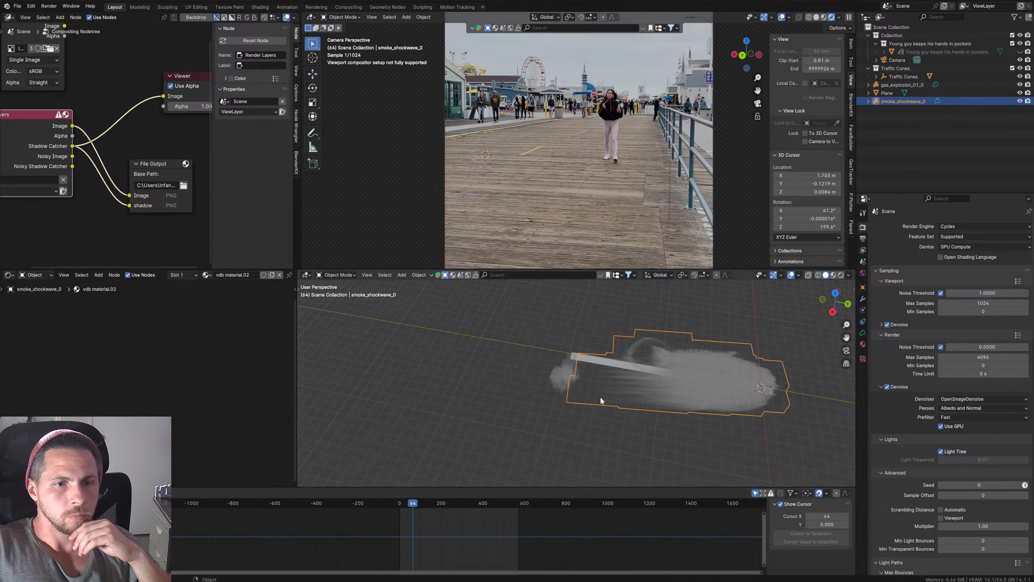
middle_drag(600, 401, 578, 402)
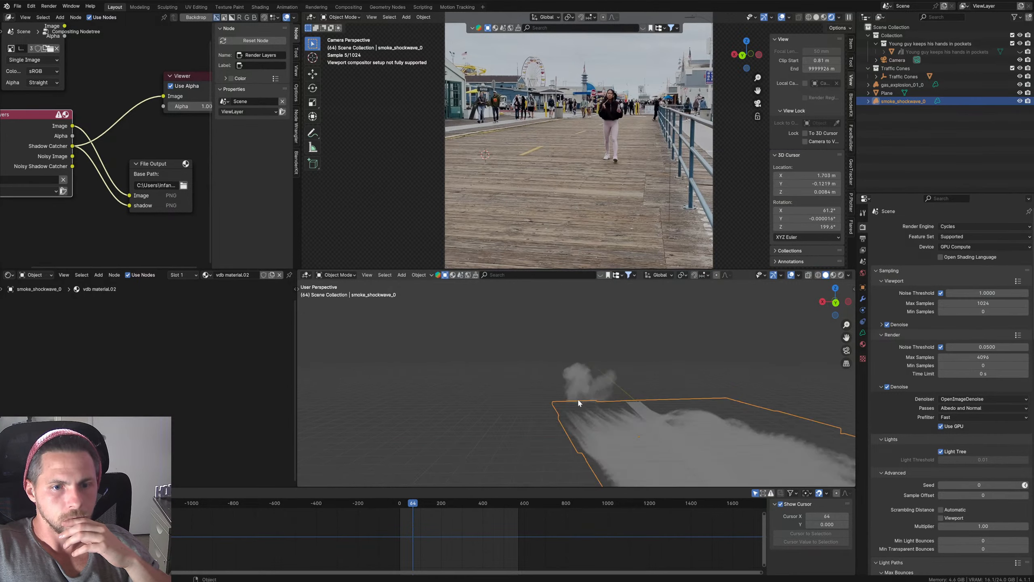
scroll(577, 402, down, 5)
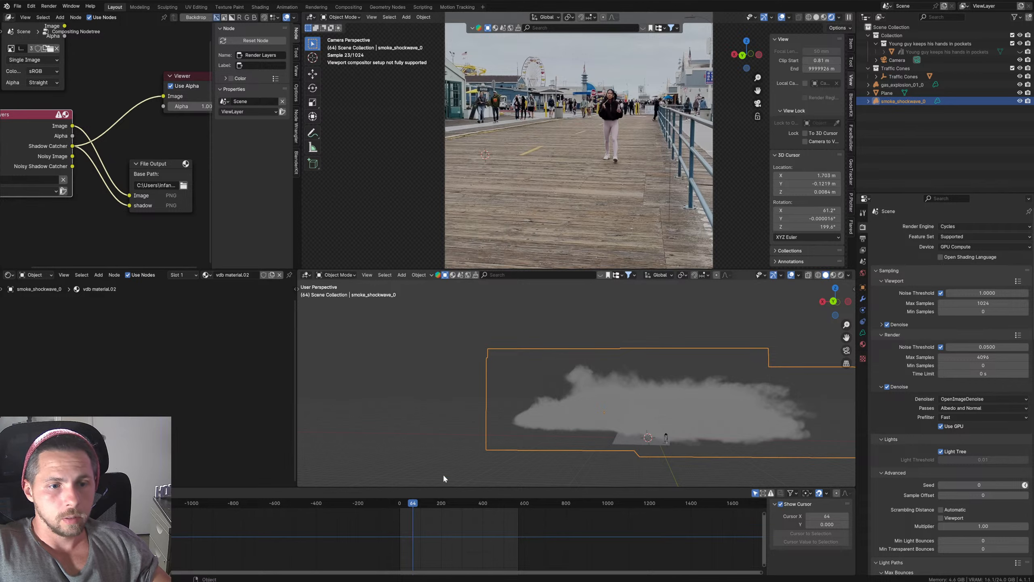
drag(413, 502, 412, 503)
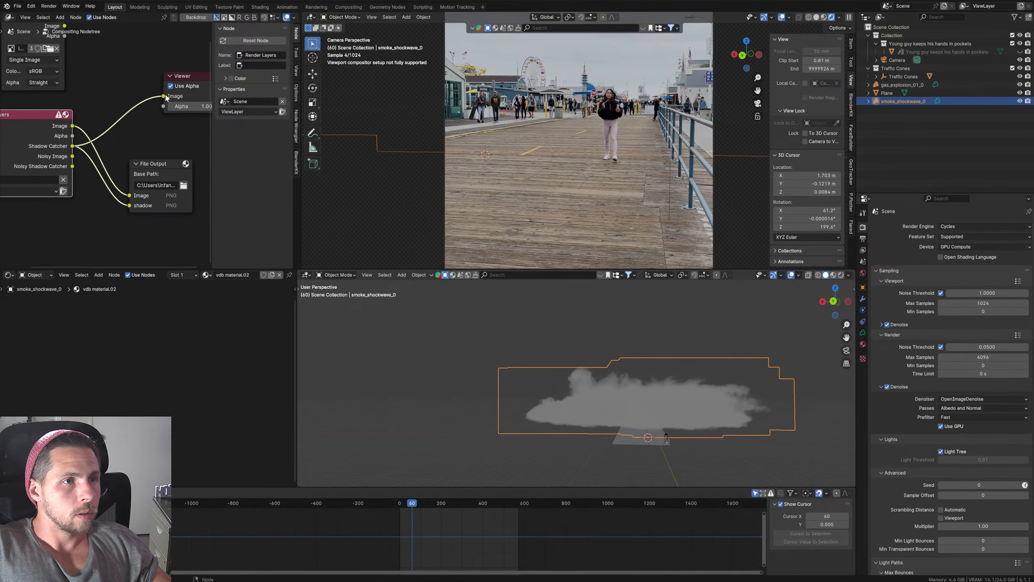
click(185, 77)
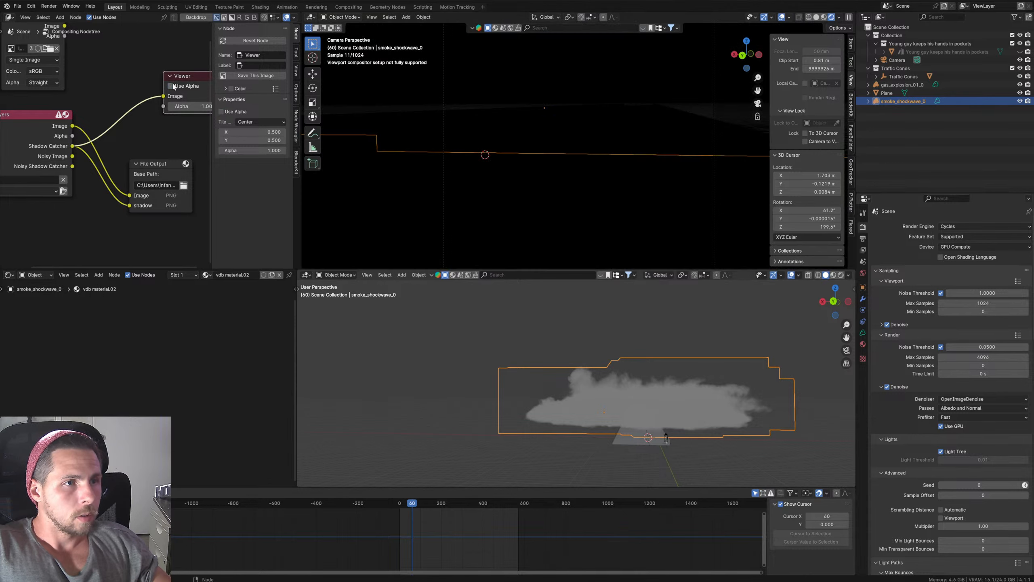
key(x)
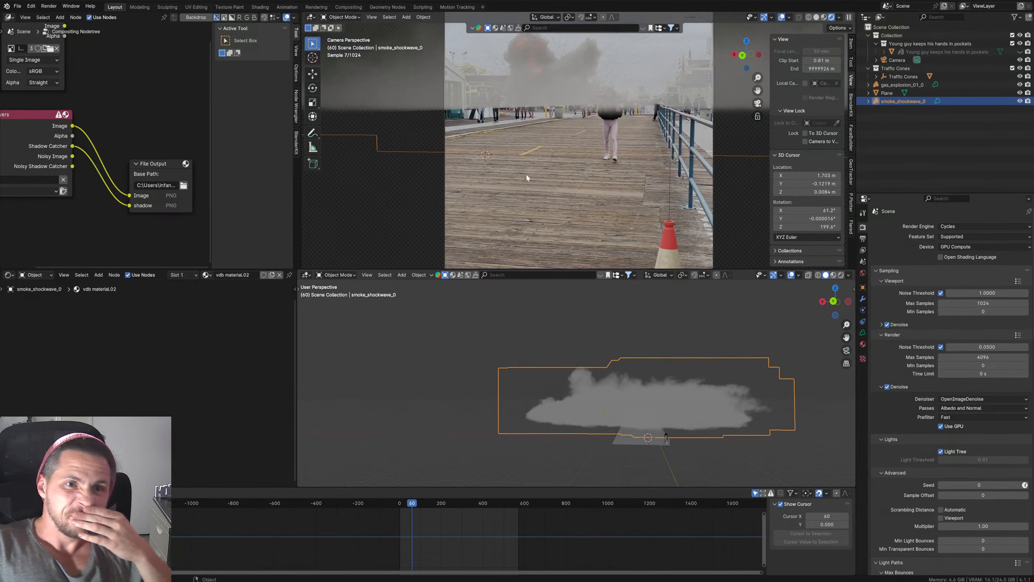
Step: Preview the explosion around frame 47, move to frame 72 and render it as a test image
click(410, 505)
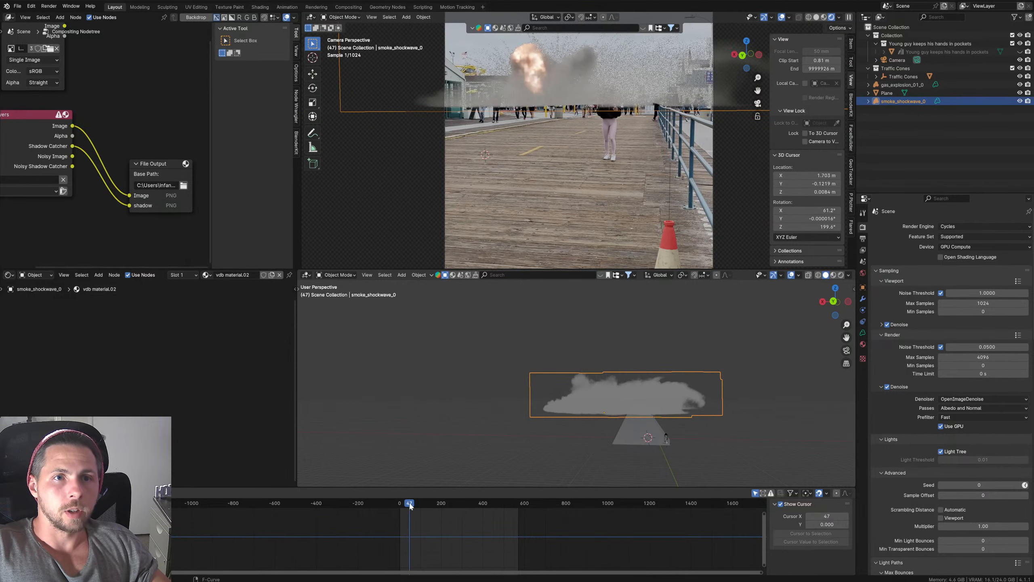
drag(412, 507, 415, 507)
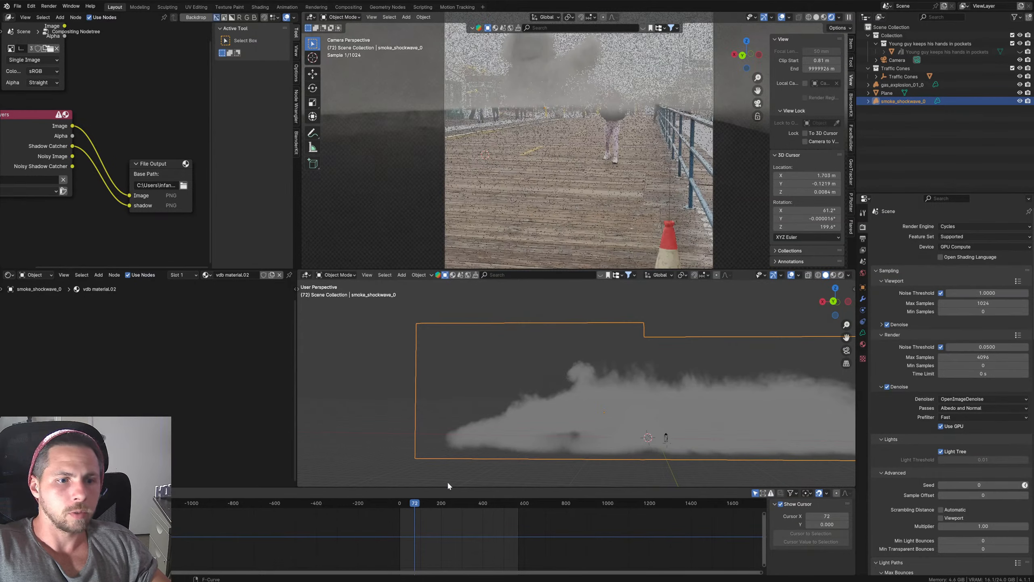
click(49, 6)
click(59, 16)
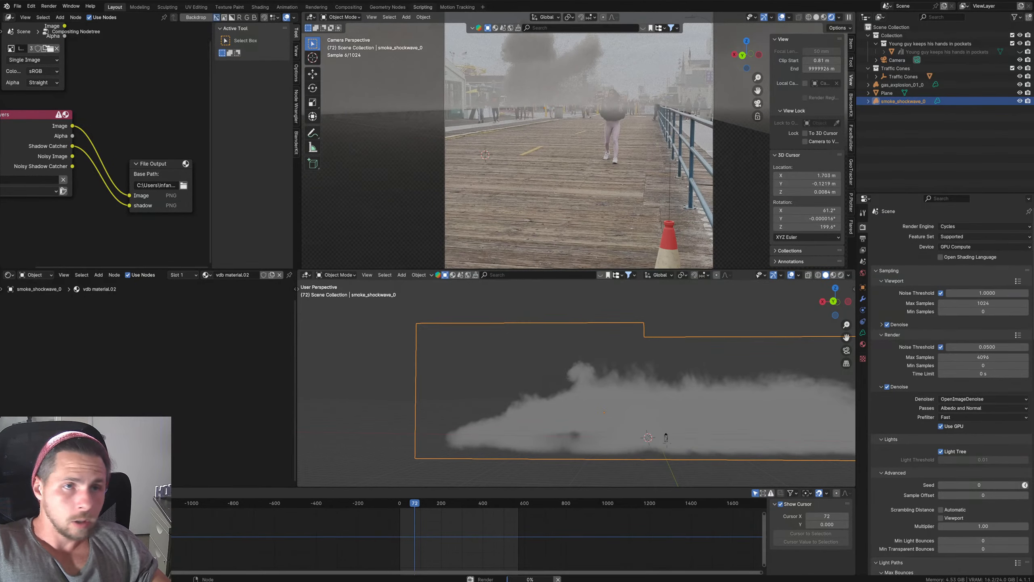
drag(208, 3, 538, 3)
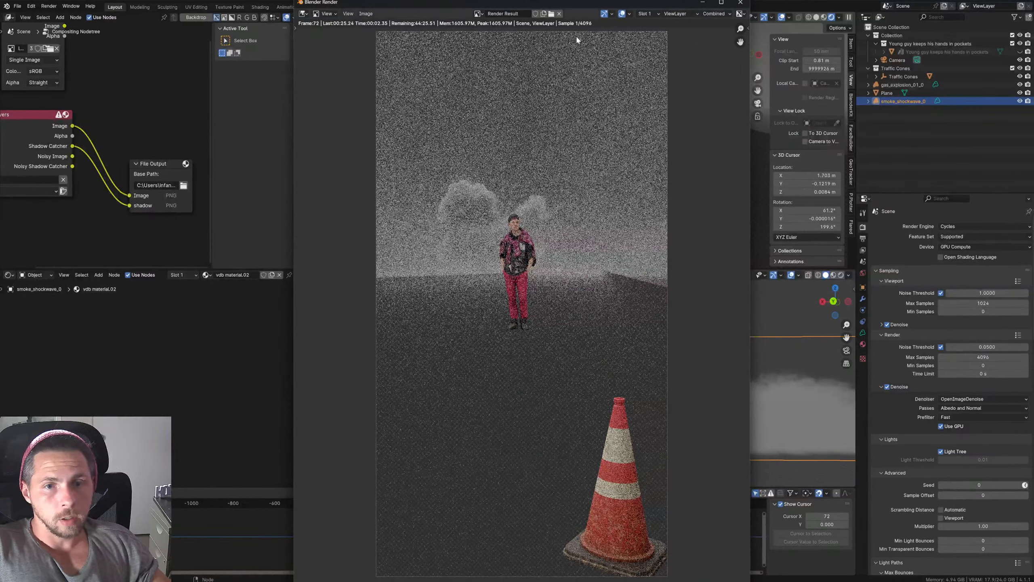
click(863, 241)
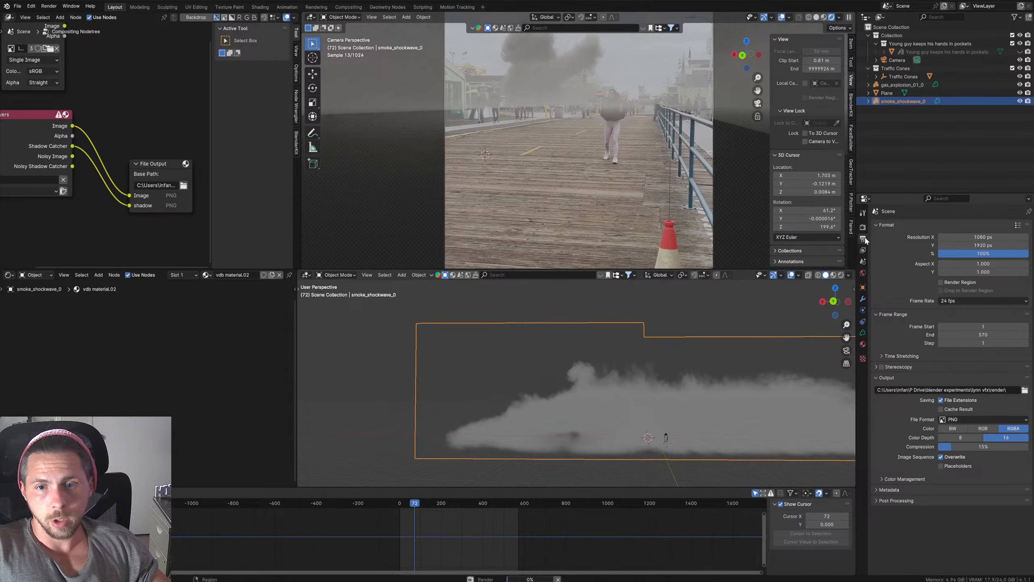
click(863, 227)
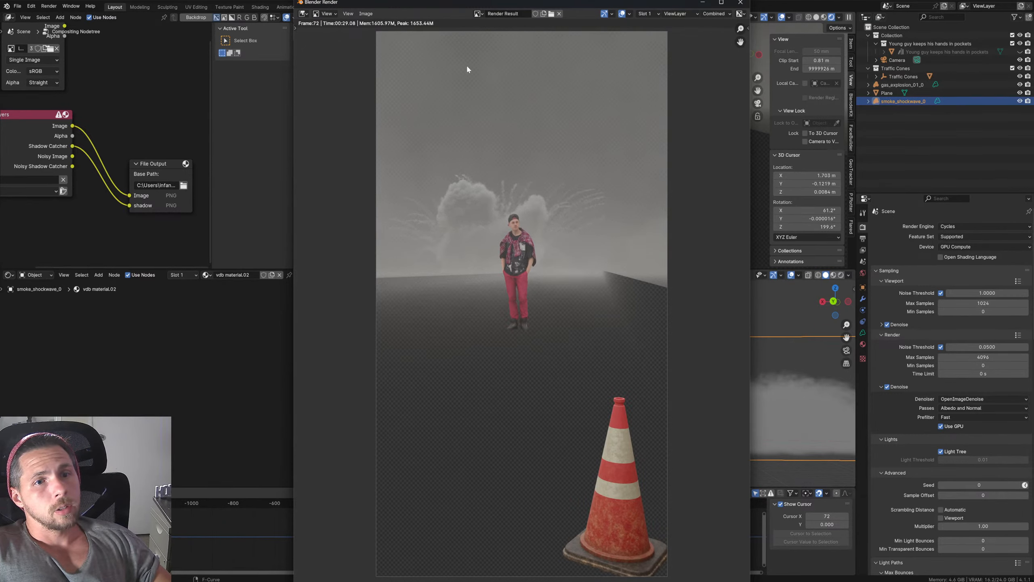
Step: Inspect the smoke cloud and the man up close in the frame 72 render
scroll(537, 247, up, 5)
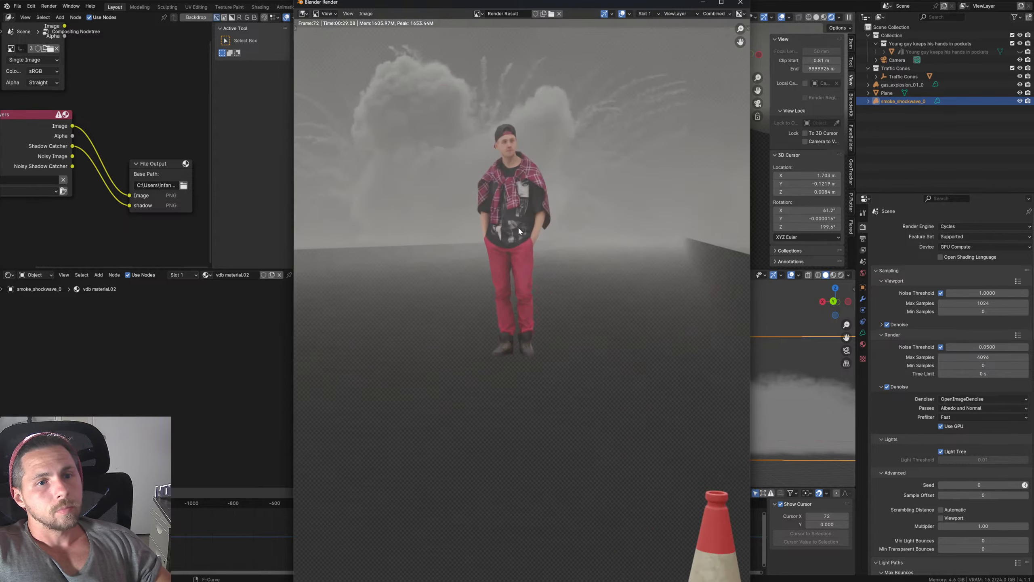
middle_drag(479, 211, 533, 283)
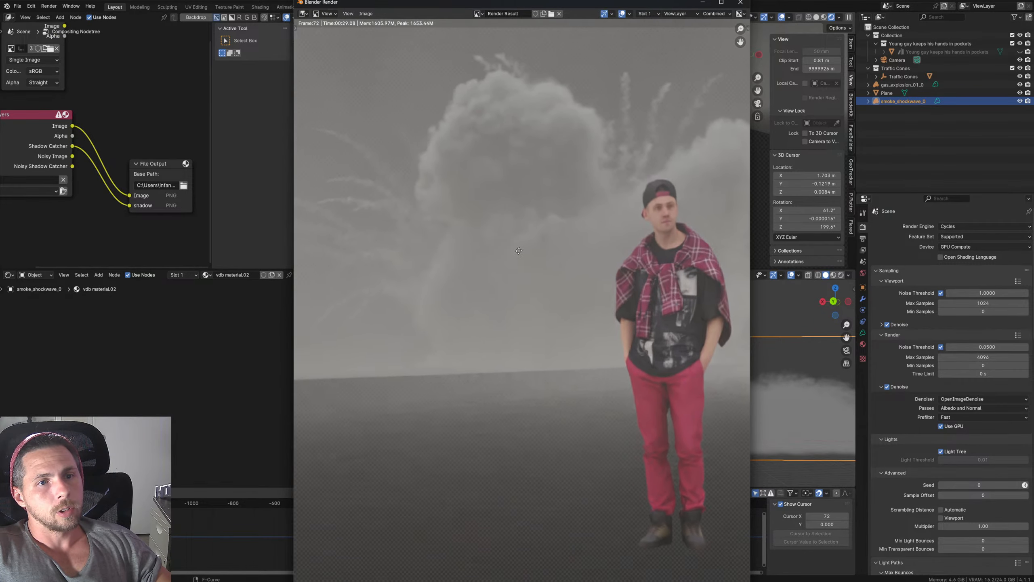
scroll(523, 251, up, 1)
middle_drag(507, 246, 499, 290)
scroll(501, 288, up, 1)
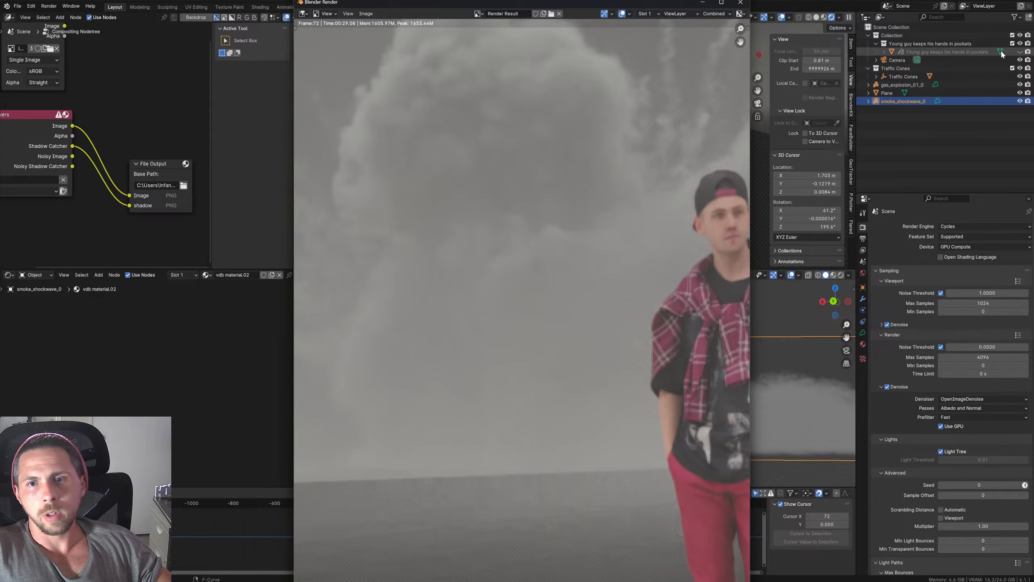
Step: Hide the "Young guy keeps his hands in pockets" collection from both the viewport and the render
click(1032, 52)
click(1029, 44)
click(1021, 43)
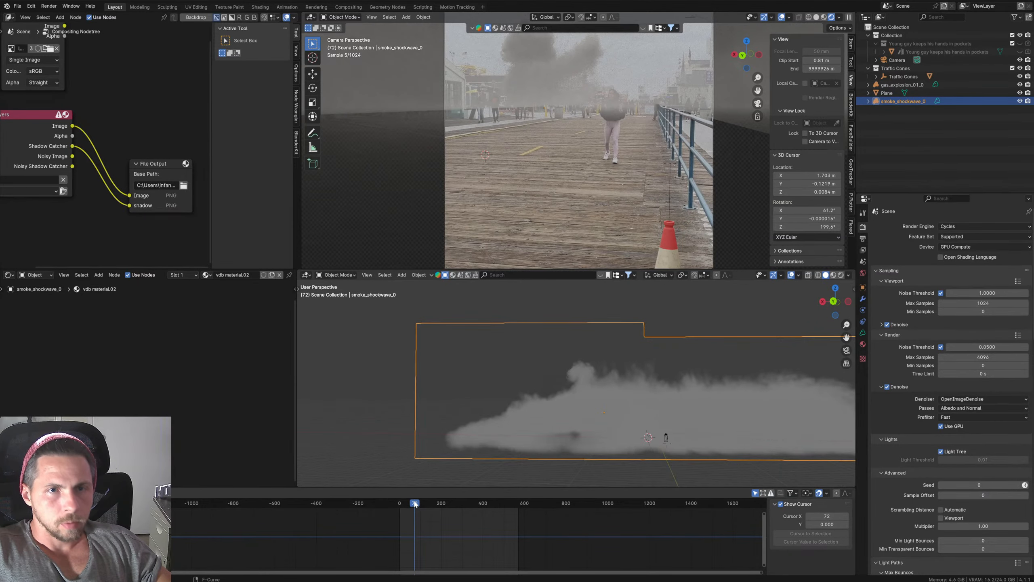
Step: Move to frame 46, where the fireball is burning, and render it as a test image
drag(415, 504, 410, 504)
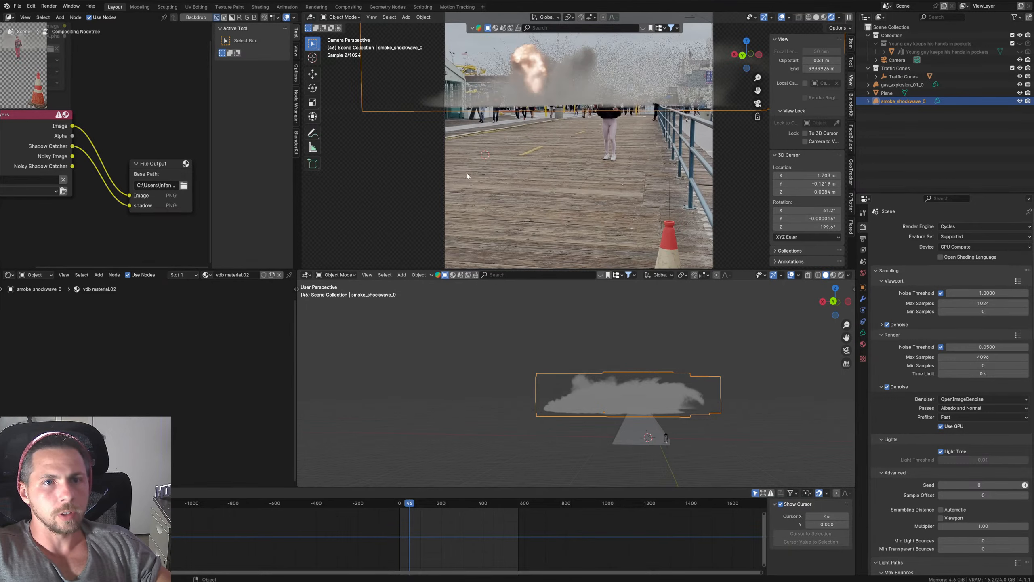
click(50, 6)
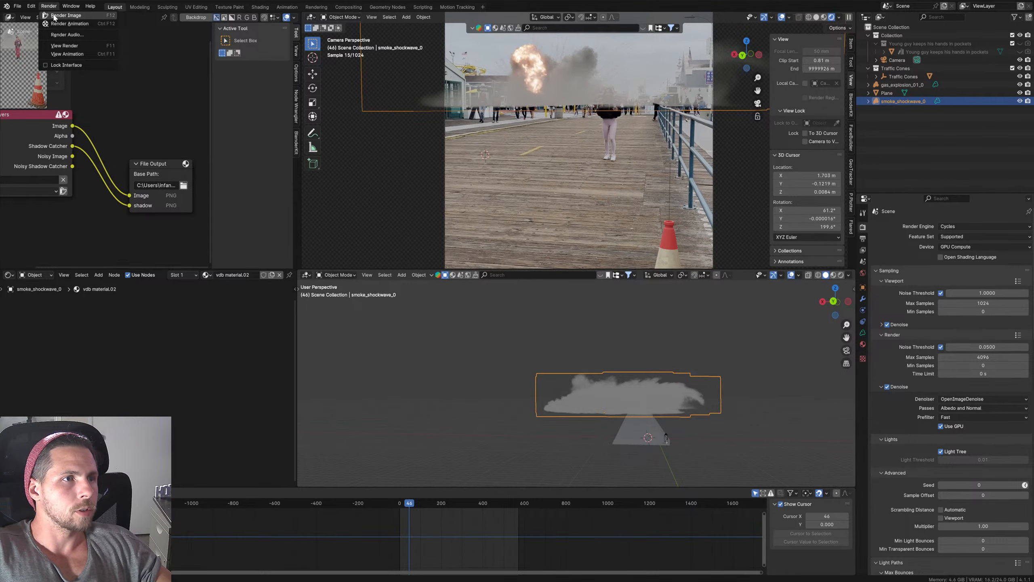
click(57, 15)
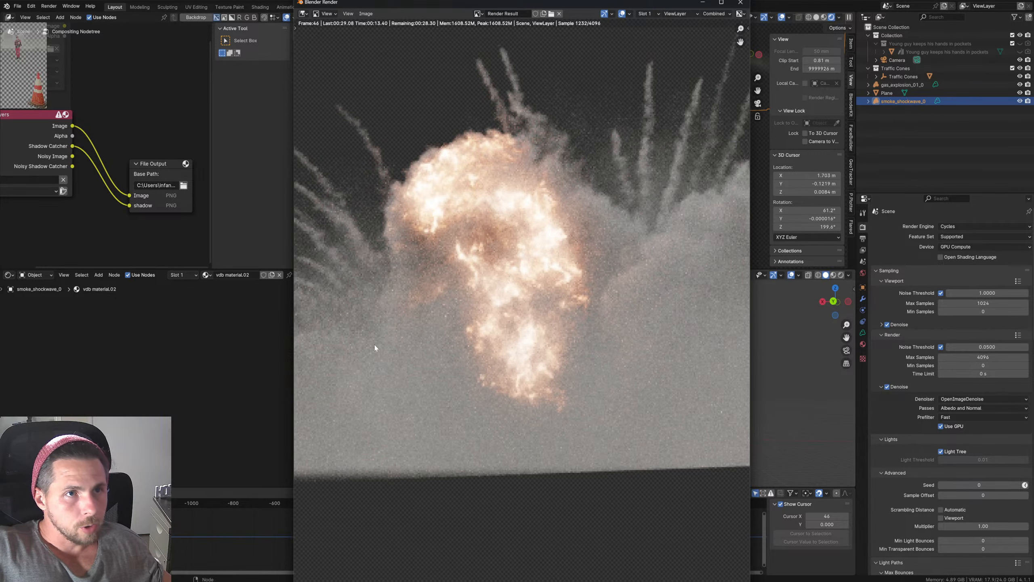
Step: Close the frame 46 render and check the end of the explosion at frames 191 and 317
scroll(484, 322, down, 3)
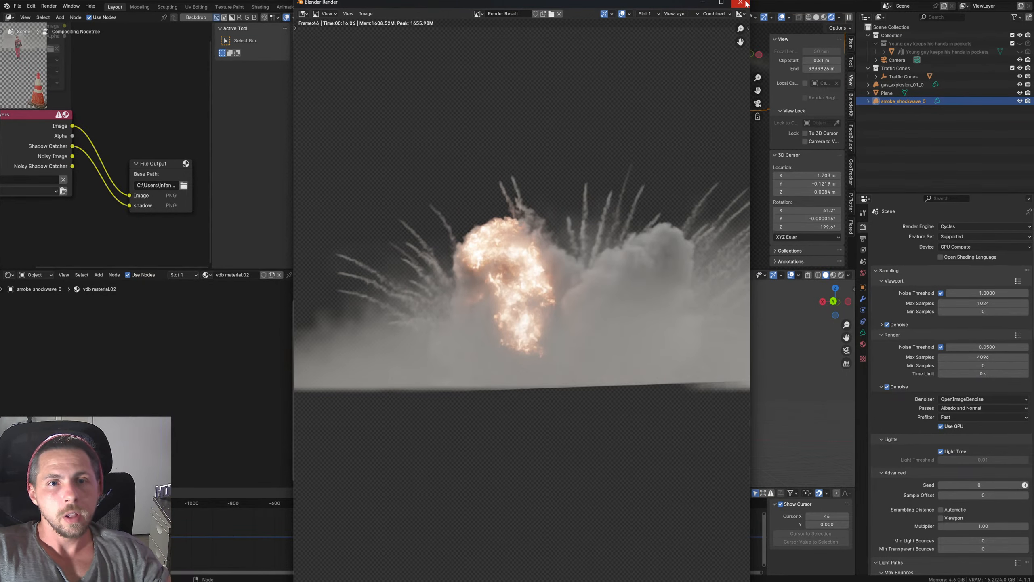
click(741, 3)
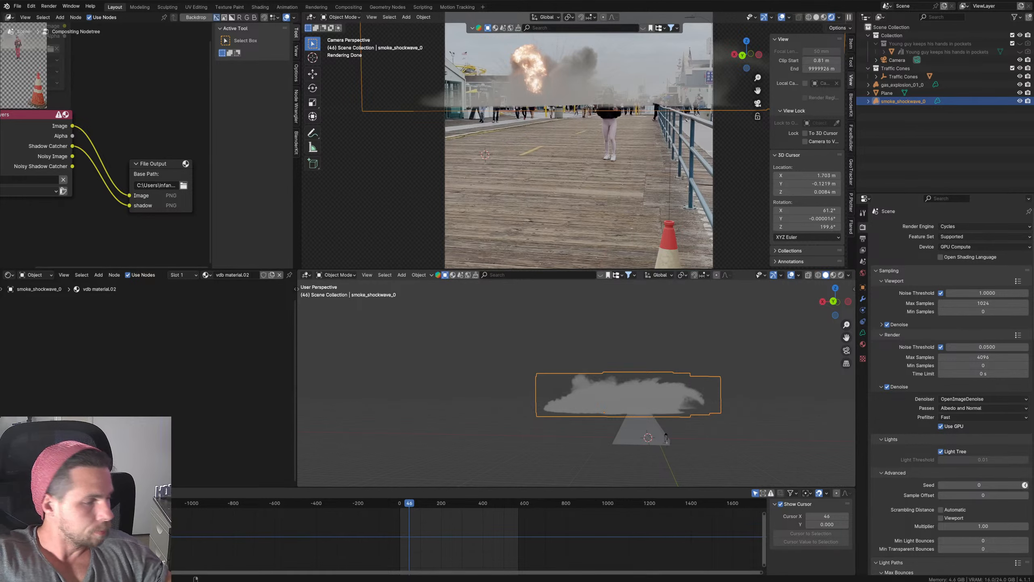
click(439, 504)
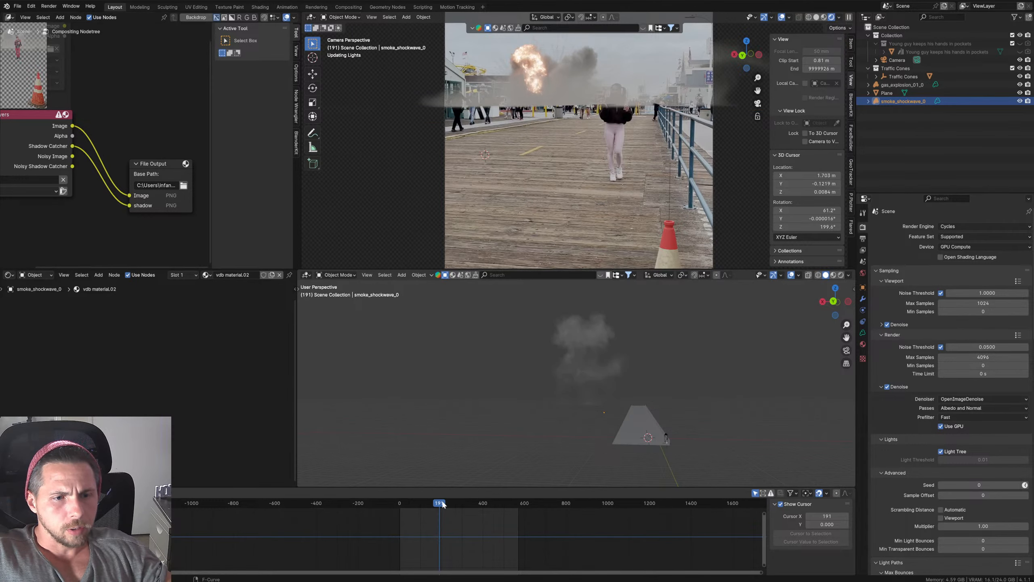
click(465, 500)
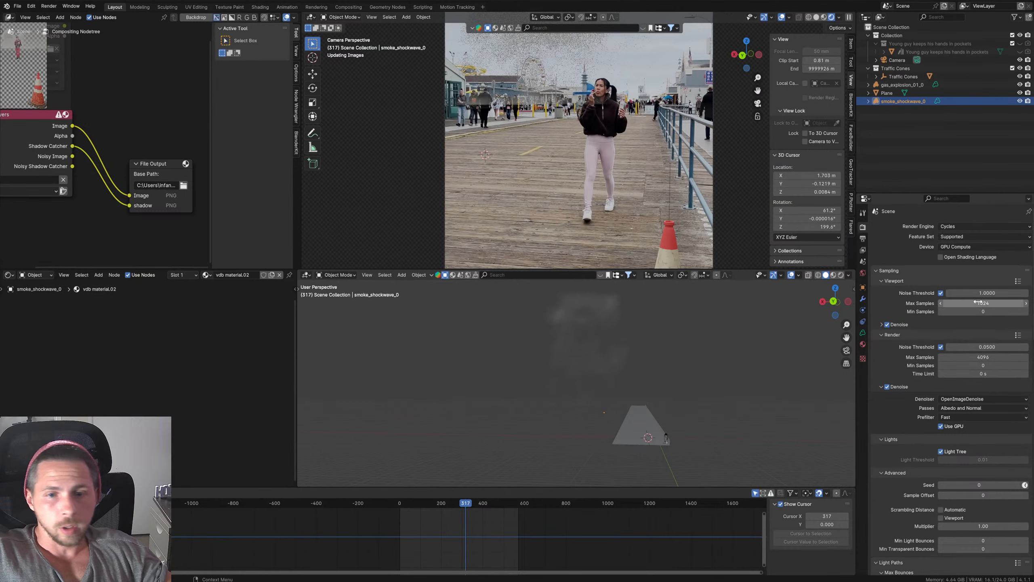
Step: Start rendering the full animation
middle_drag(159, 131, 162, 171)
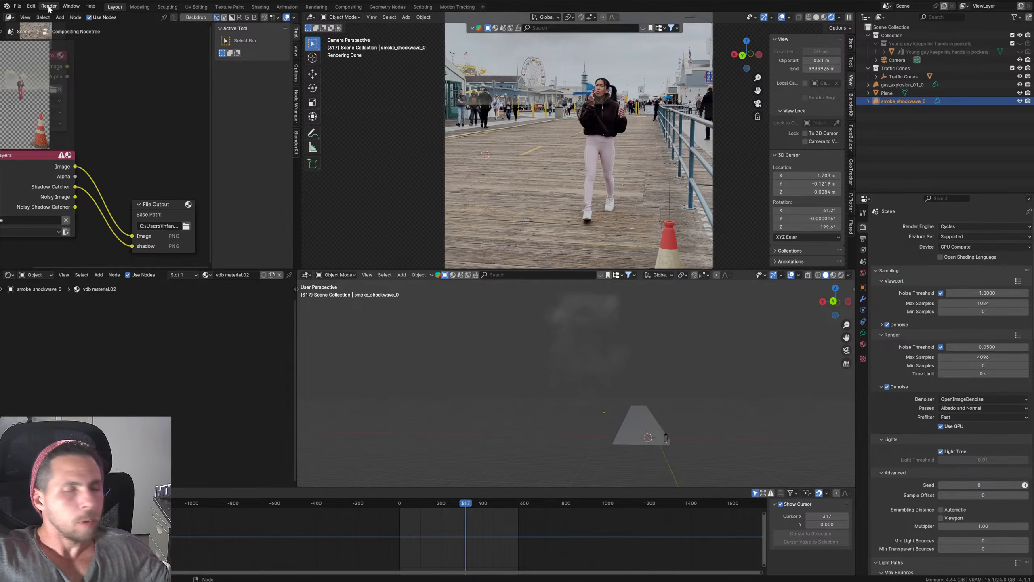
scroll(107, 83, down, 6)
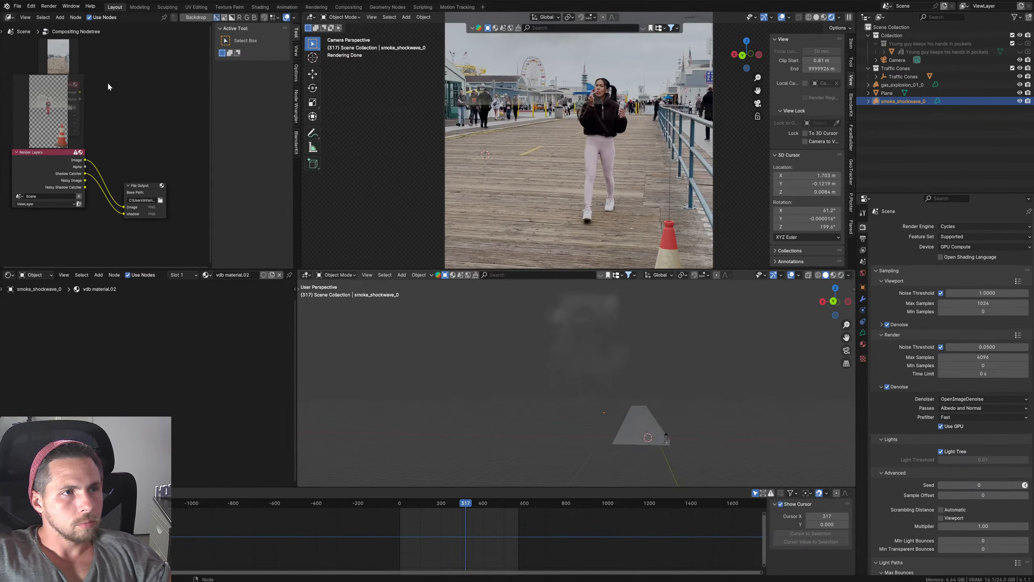
scroll(128, 109, up, 5)
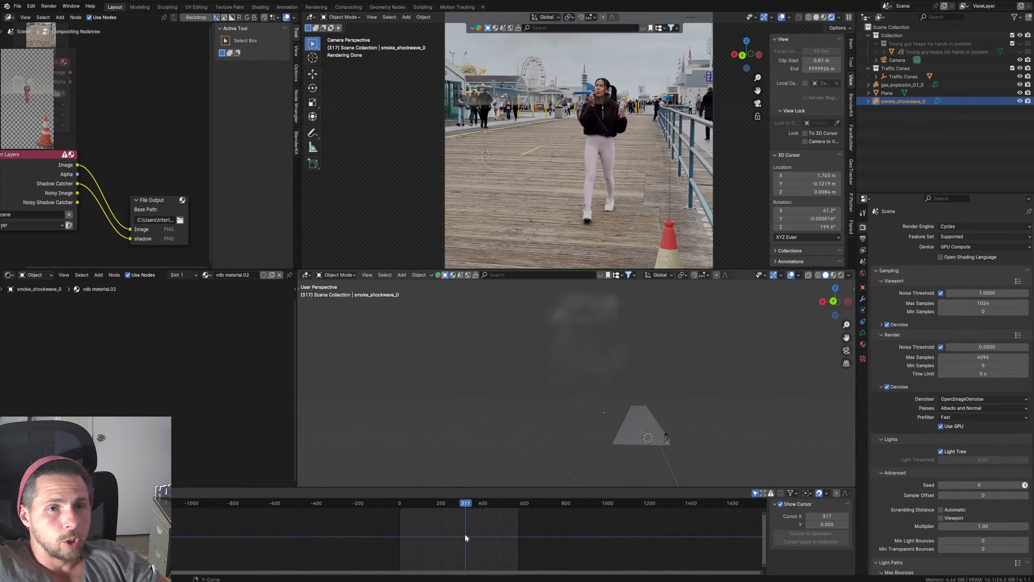
click(49, 6)
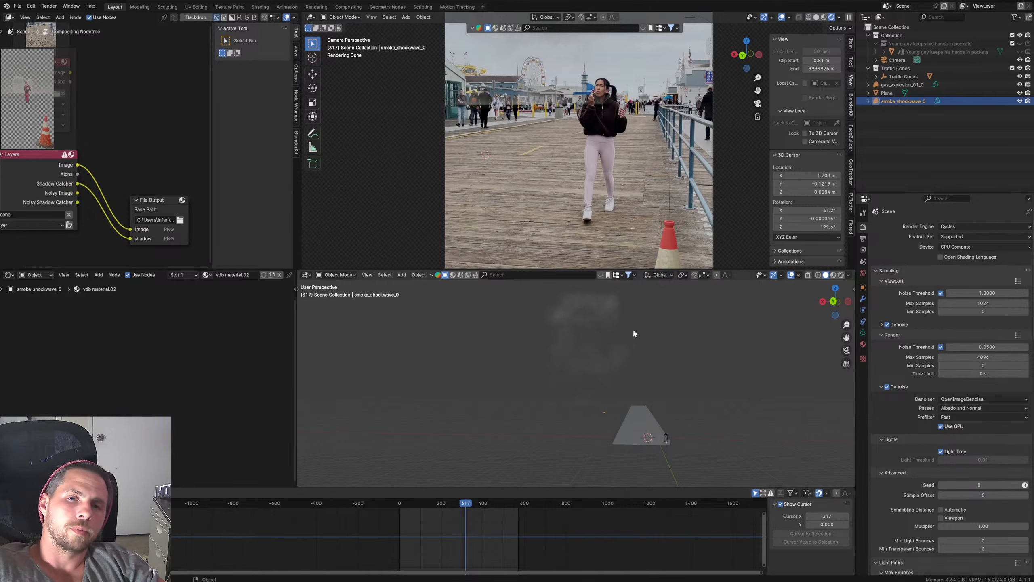
click(51, 7)
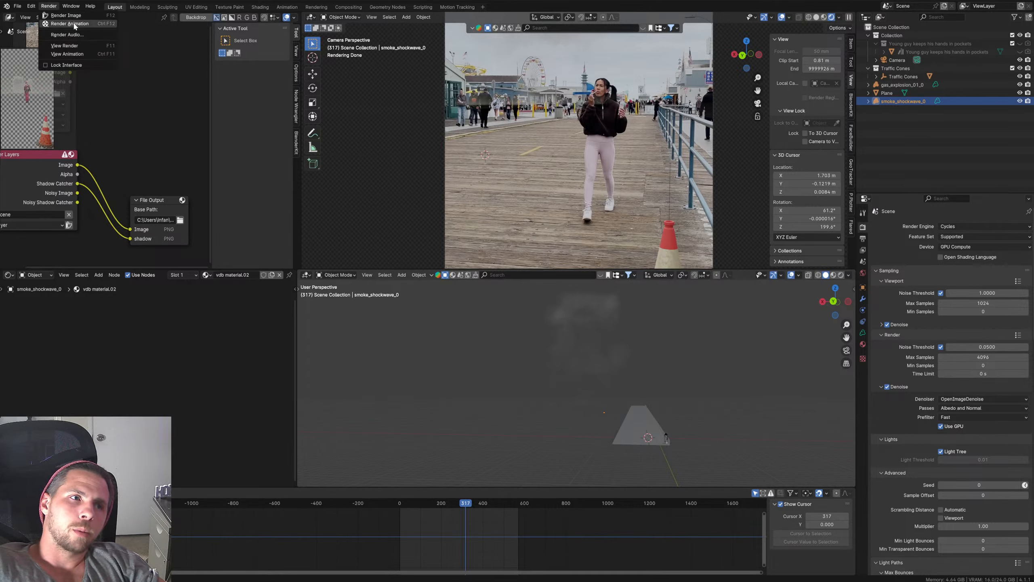
click(73, 23)
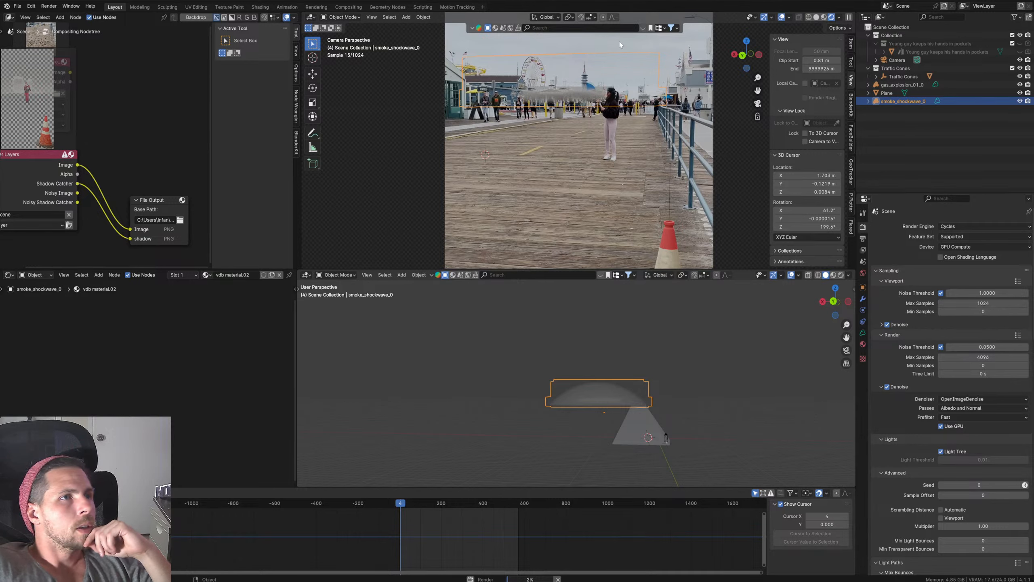
Step: Switch to After Effects and move the IMG_3149 composition's current time to 0:00:09:17
mouse_move(545, 581)
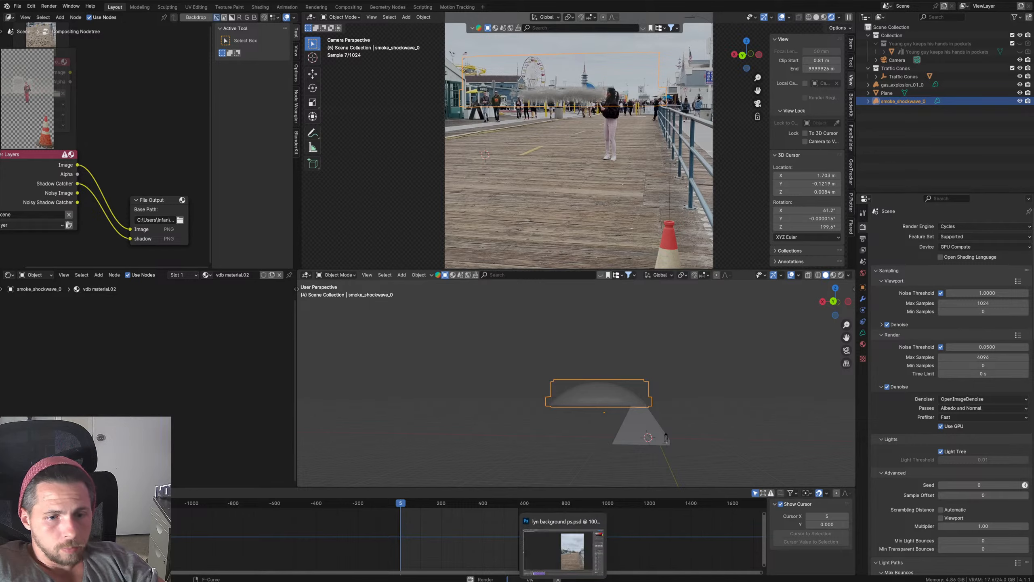
click(539, 553)
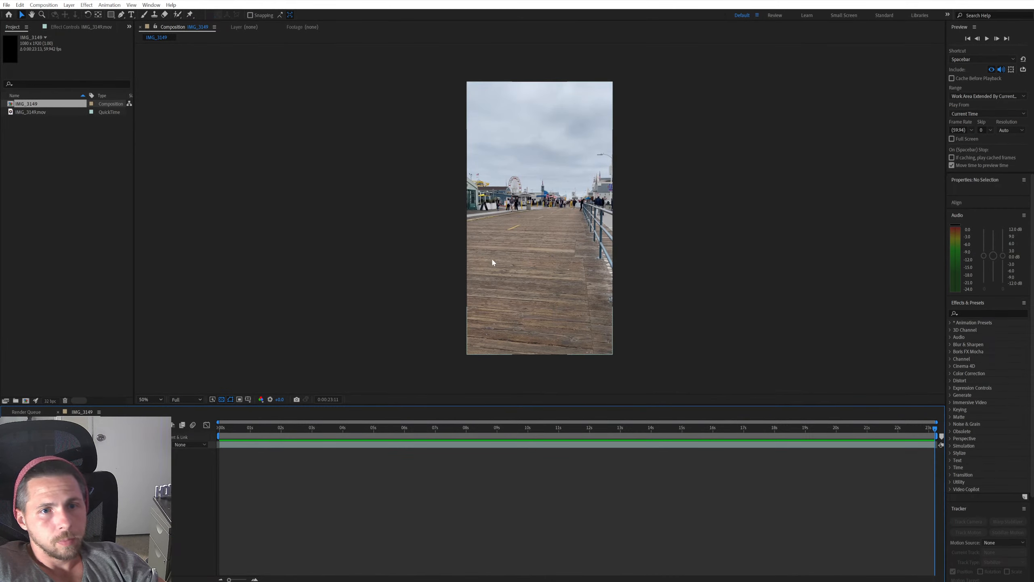
drag(247, 428, 506, 404)
Step: Import the "lynn vfx background" image from the lynn vfx folder and place it above the footage in the IMG_3149 composition
click(91, 168)
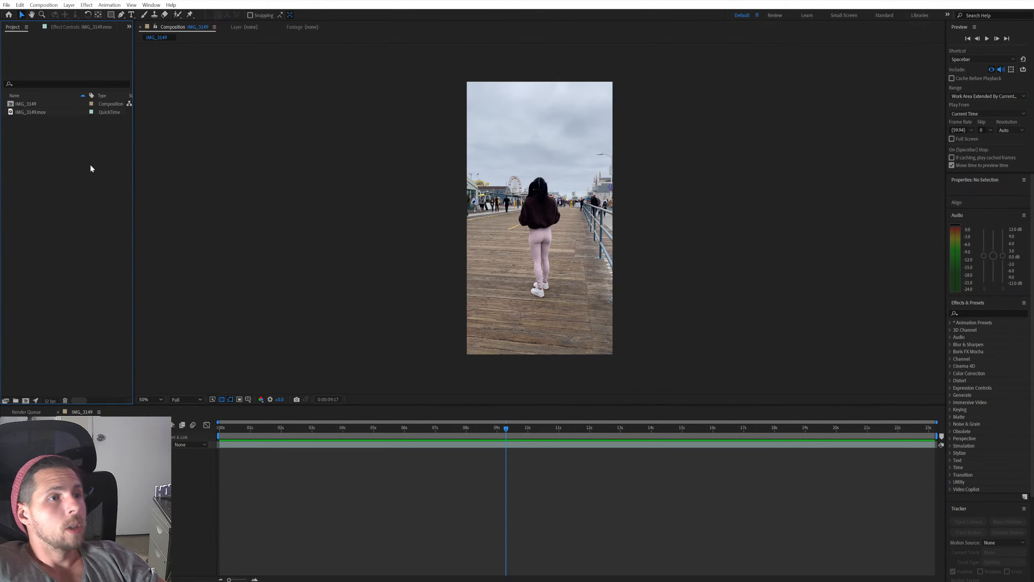
click(32, 115)
double_click(43, 145)
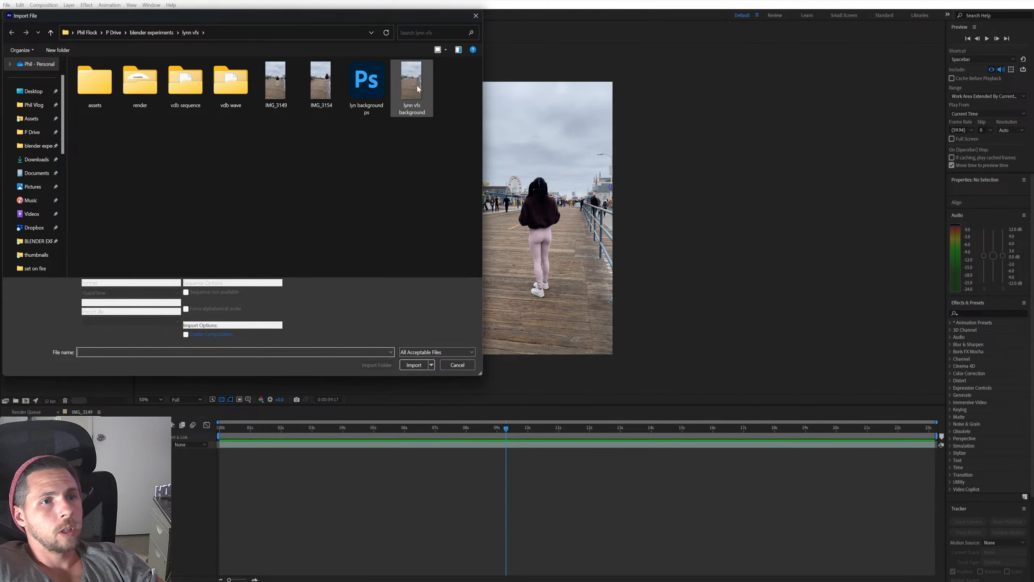
double_click(418, 82)
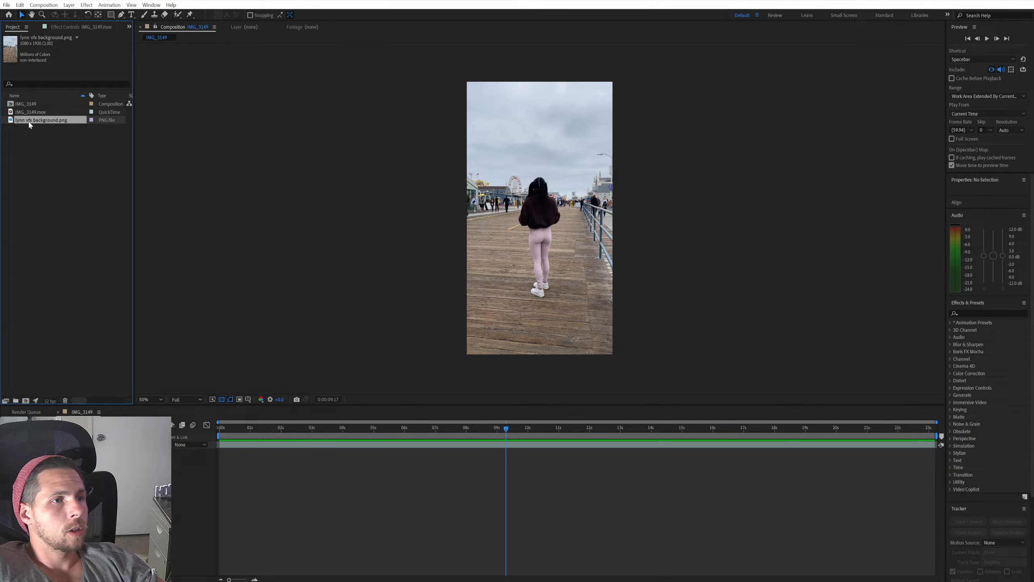
drag(29, 123, 77, 443)
scroll(466, 260, up, 1)
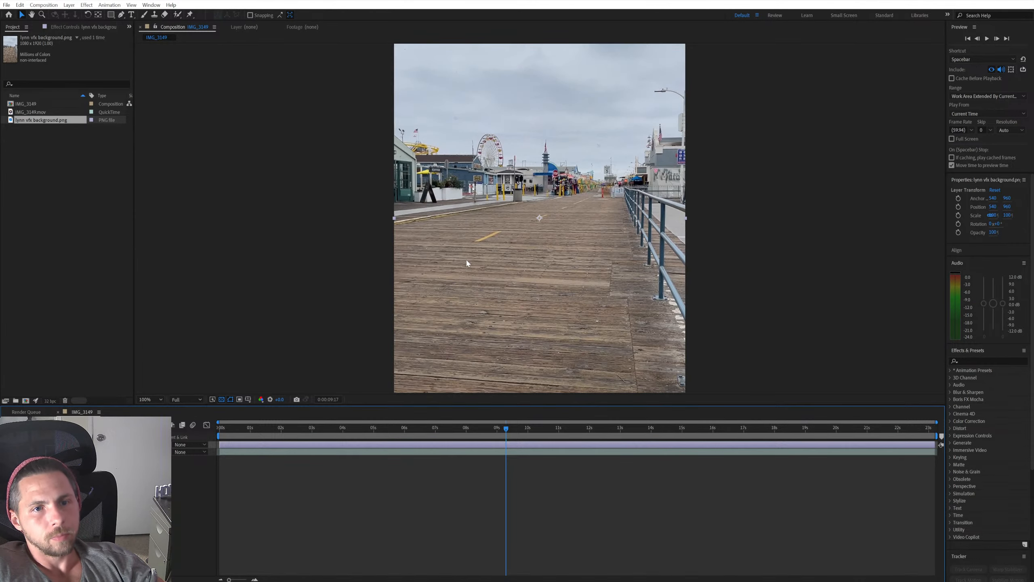
Step: Toggle the background image layer's visibility repeatedly to compare the clean plate with the boardwalk footage
click(5, 444)
click(5, 445)
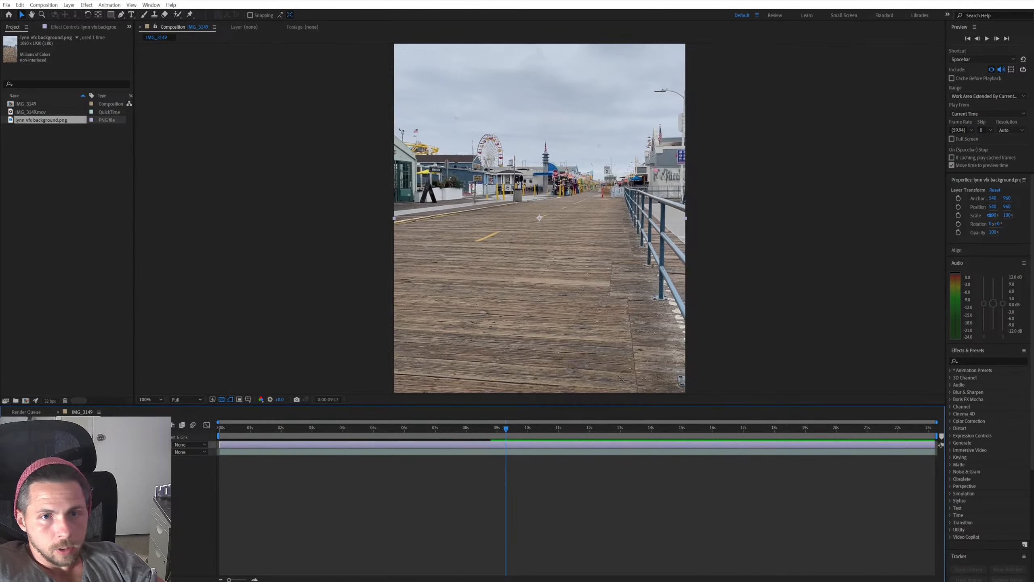
click(5, 445)
click(5, 445)
click(5, 445)
click(5, 444)
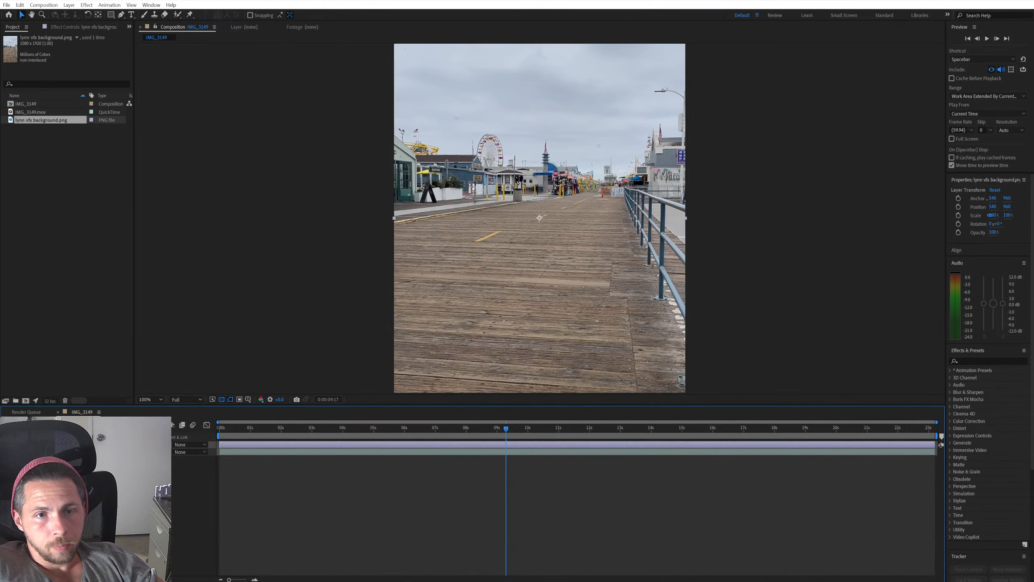
click(5, 444)
click(5, 444)
click(5, 444)
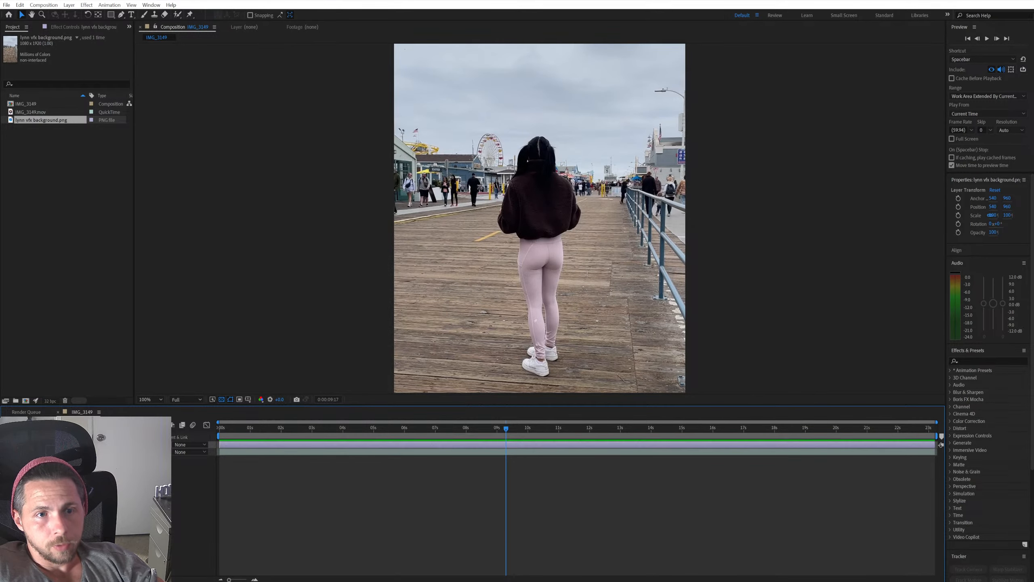
click(5, 445)
click(5, 444)
click(5, 444)
click(5, 445)
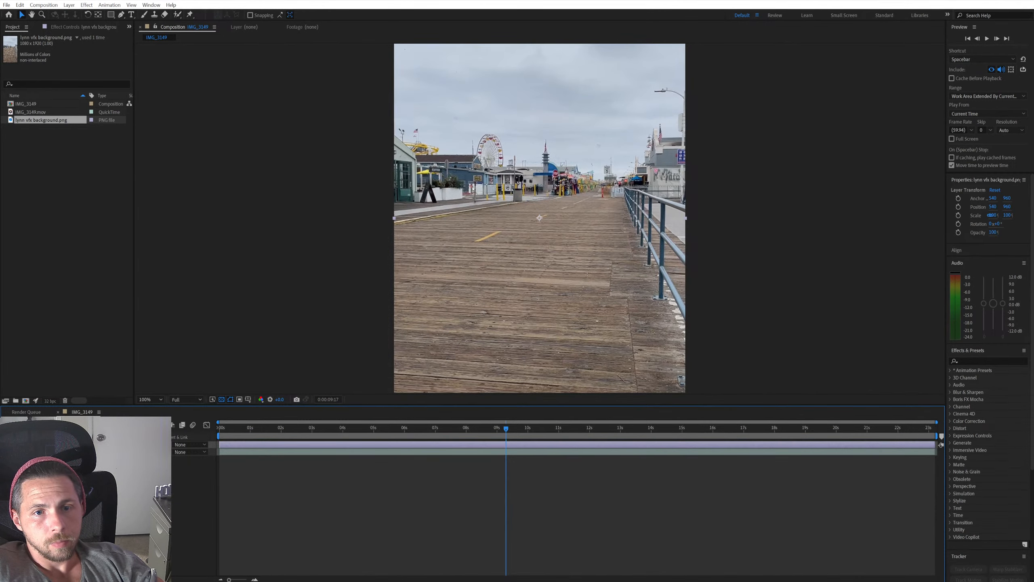
click(5, 444)
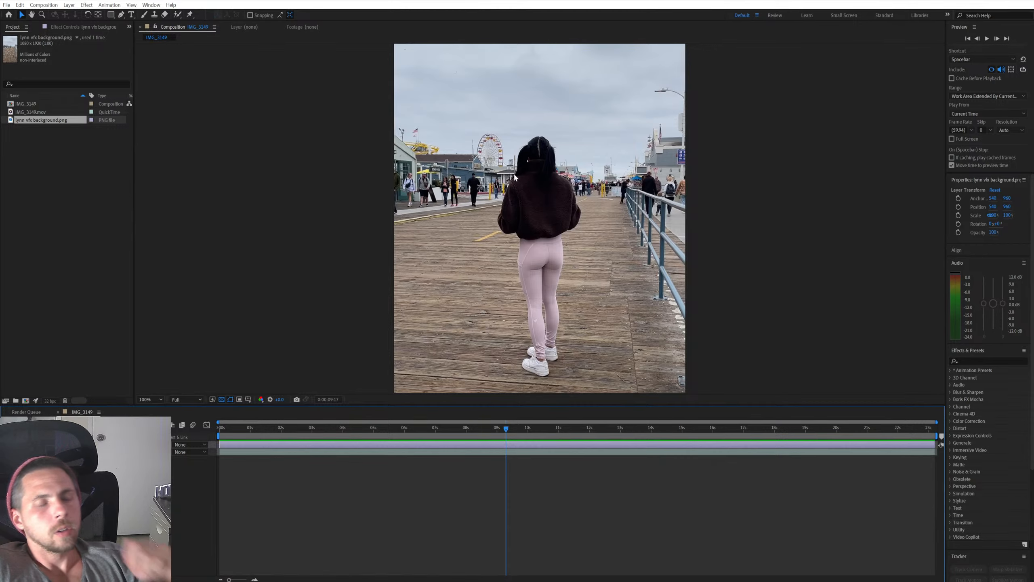
Step: Compare the clean plate with the footage at the first frame, and duplicate the IMG_3149.mov layer above the background image
click(608, 428)
drag(629, 430, 190, 436)
click(219, 451)
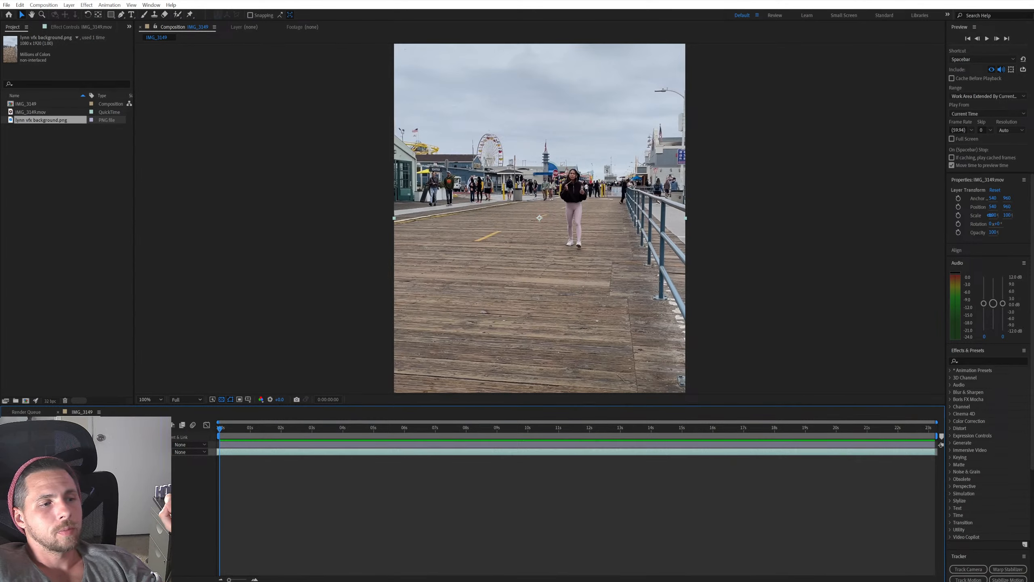
click(5, 445)
click(6, 445)
click(6, 444)
click(6, 444)
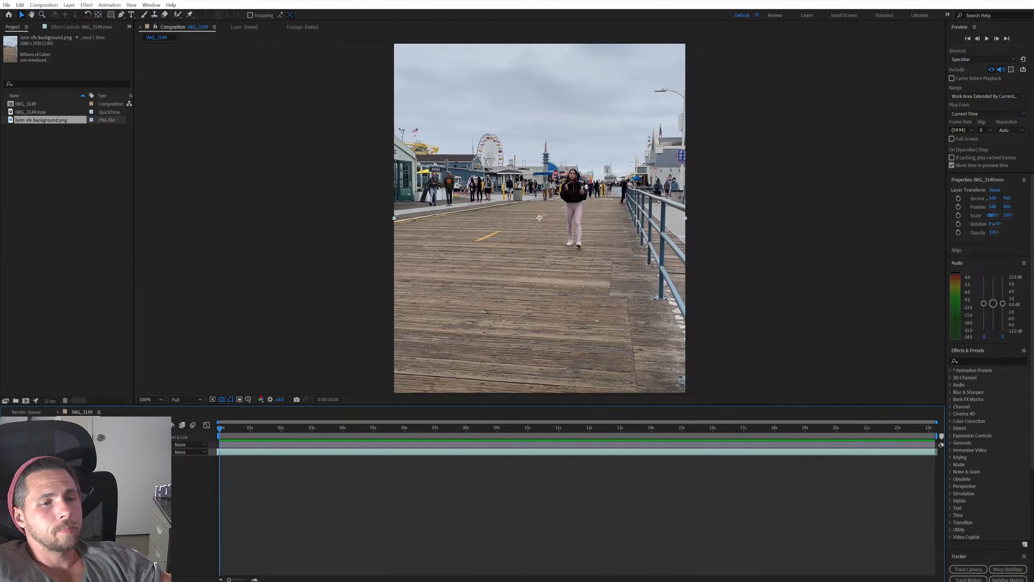
key(ctrl+d)
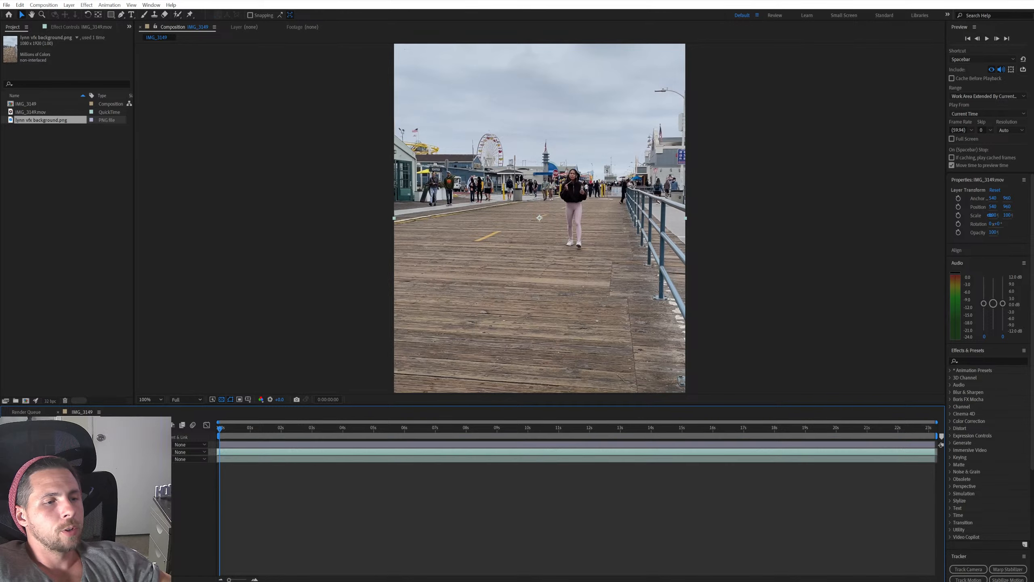
drag(82, 452, 82, 443)
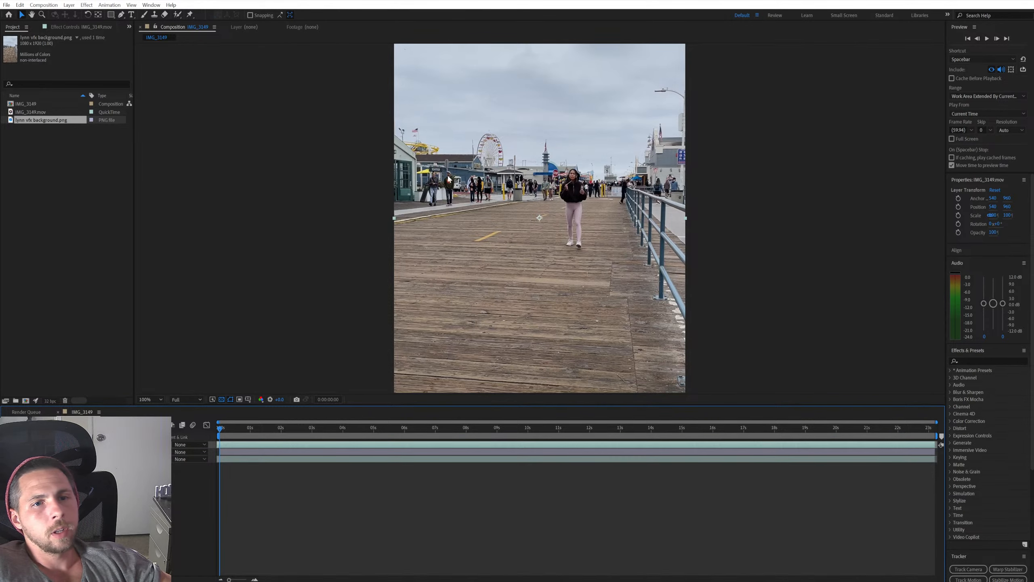
Step: Choose the Roto Brush tool and open the upper IMG_3149.mov copy in its own layer view for rotoscoping
scroll(600, 197, up, 3)
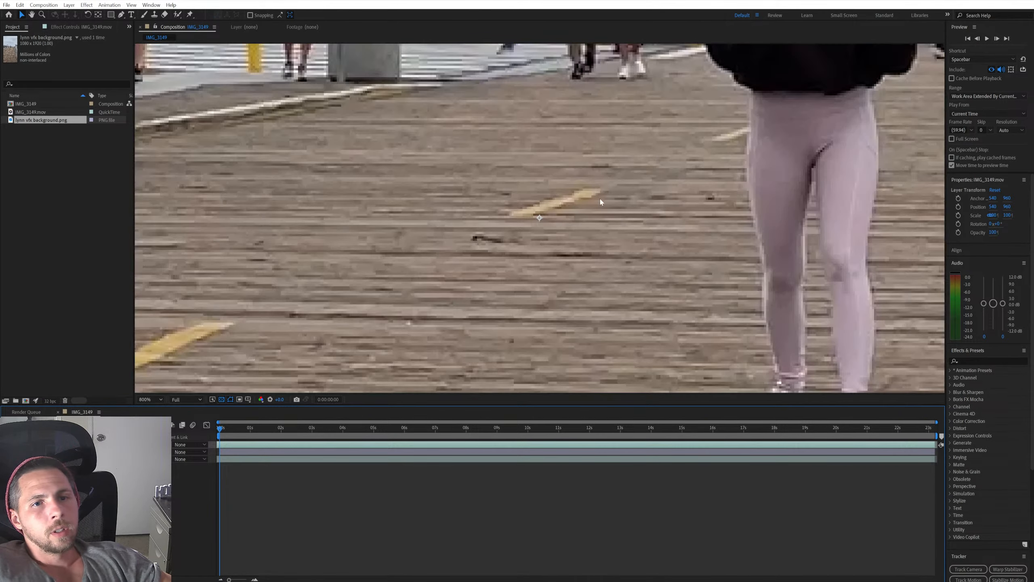
middle_drag(599, 197, 424, 305)
scroll(627, 200, down, 3)
scroll(627, 200, up, 2)
middle_drag(627, 199, 560, 250)
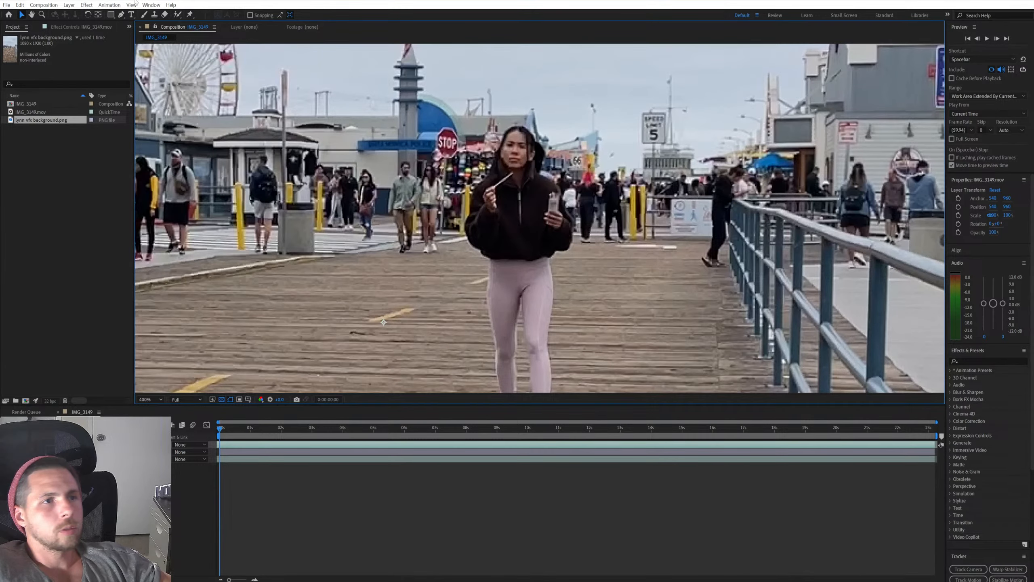
click(177, 15)
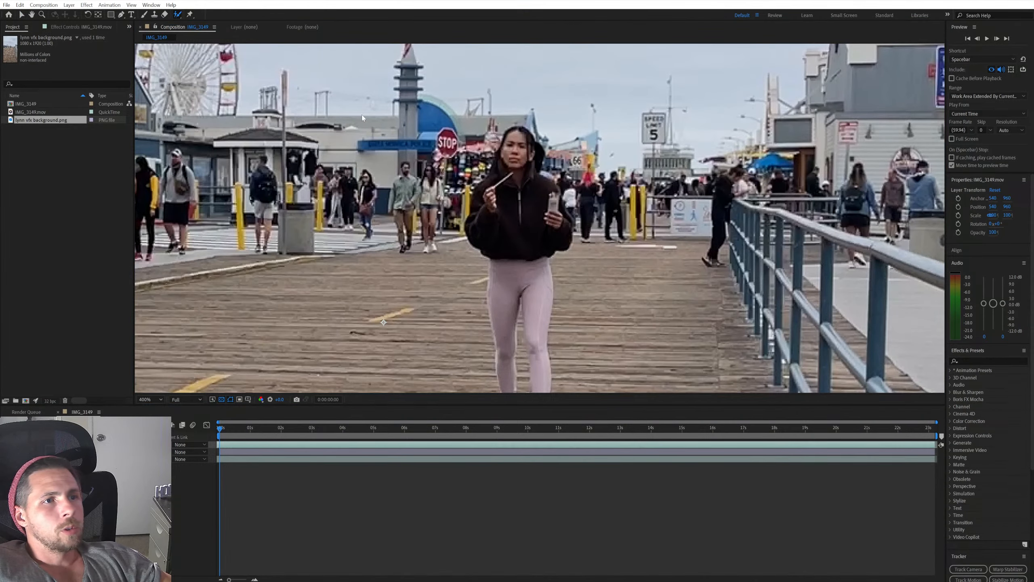
double_click(317, 446)
Step: Roto Brush the woman's upper body as foreground on the first frame
scroll(644, 181, down, 1)
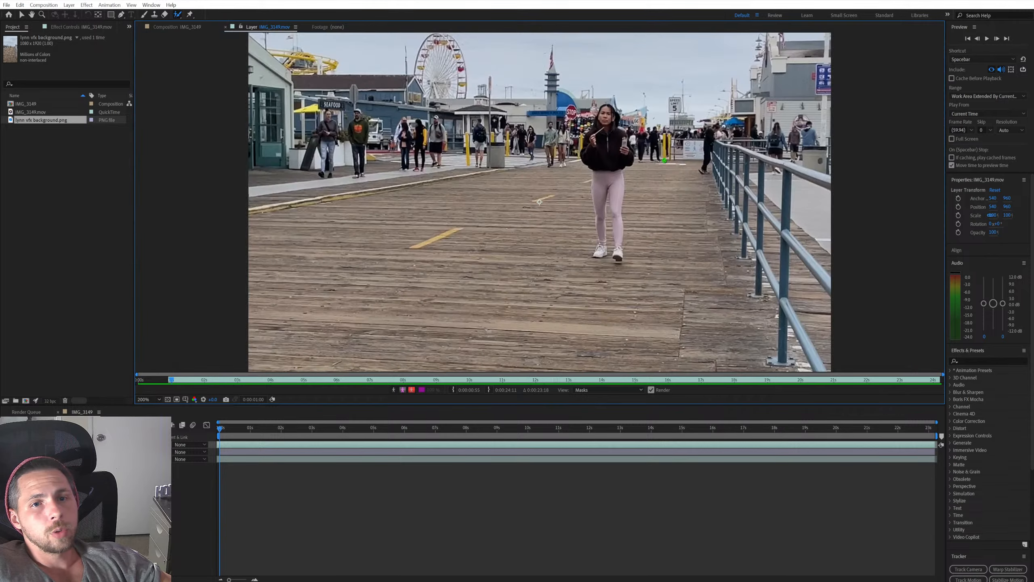
middle_drag(596, 154, 517, 244)
scroll(435, 248, up, 3)
scroll(435, 249, down, 2)
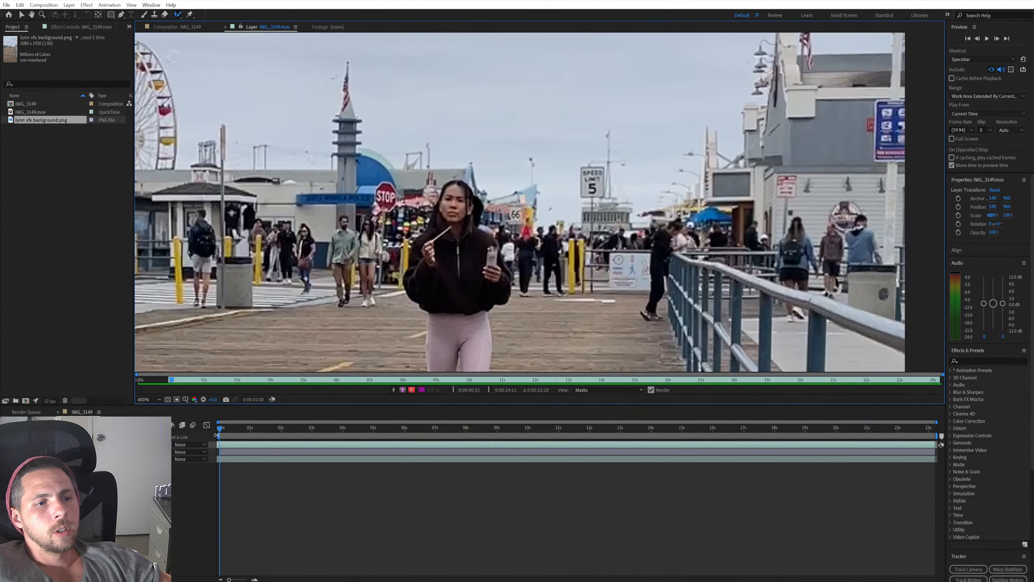
click(215, 436)
mouse_move(480, 283)
mouse_down()
mouse_move(460, 221)
mouse_move(442, 254)
mouse_move(461, 350)
mouse_up()
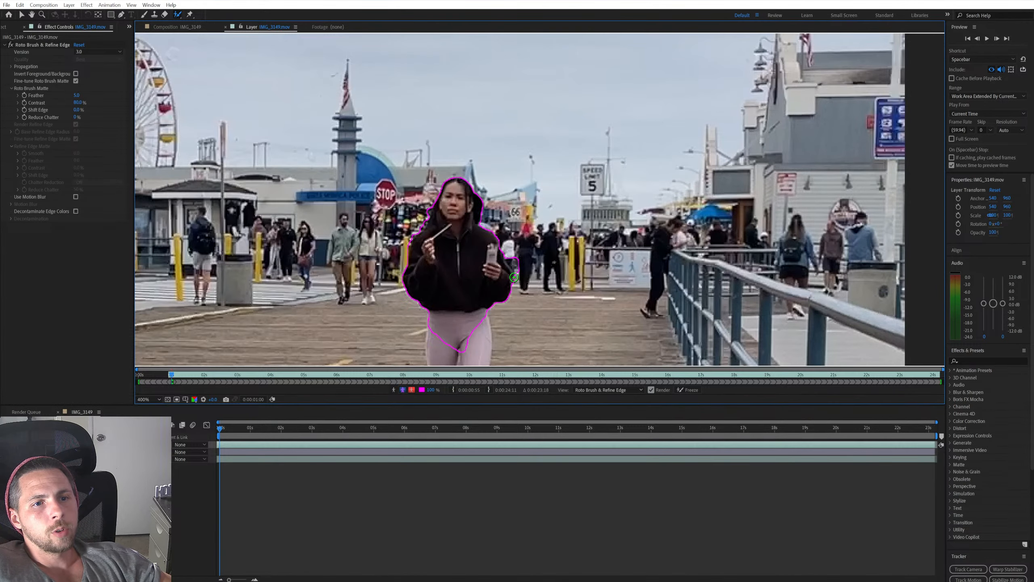
Step: Subtract the background people and market stall caught beside the woman's arms and hair from the roto selection
key(period)
key(period)
drag(506, 250, 528, 215)
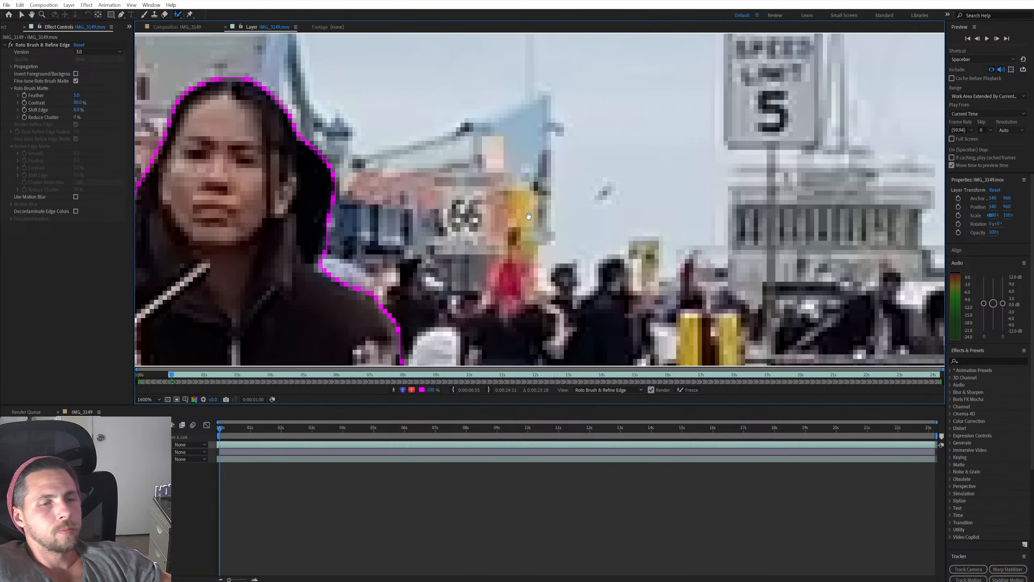
key(comma)
alt+drag(616, 267, 584, 199)
mouse_move(596, 248)
alt+mouse_down()
mouse_move(576, 201)
mouse_move(567, 290)
alt+mouse_up()
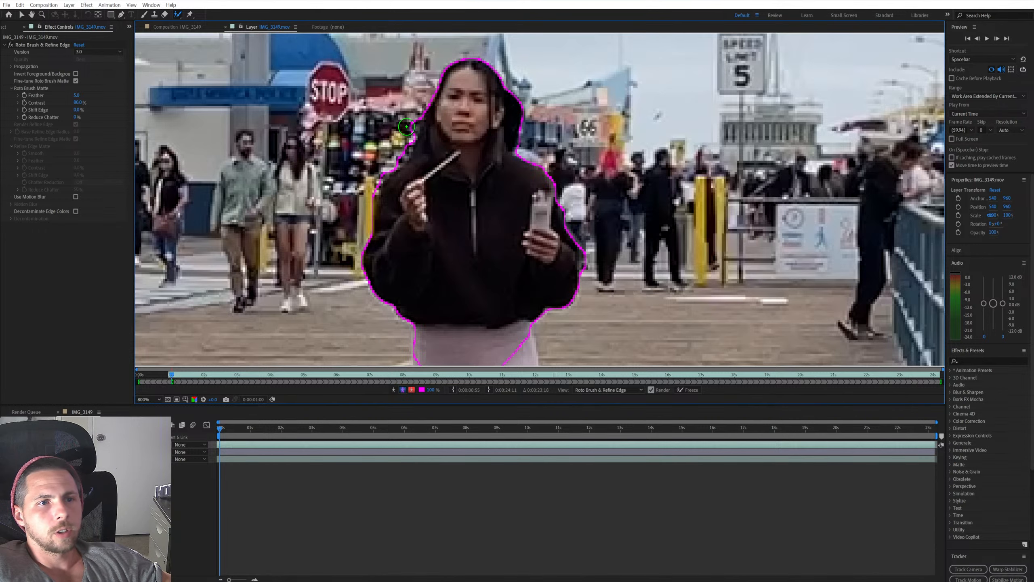
alt+drag(412, 125, 379, 177)
Step: Extend the roto selection down over both of the woman's legs to her shoes
scroll(432, 247, down, 2)
scroll(533, 241, up, 1)
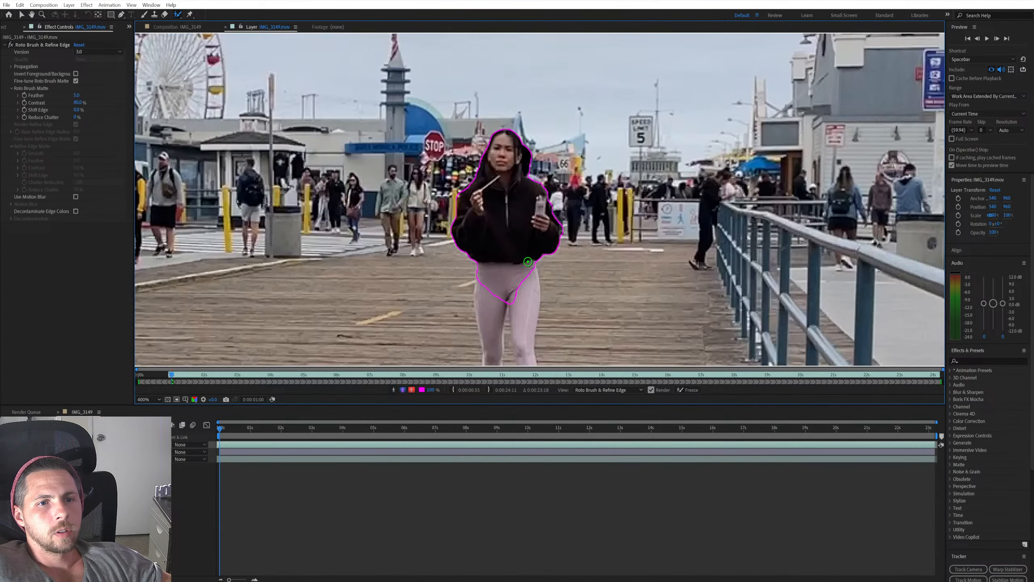
drag(528, 283, 525, 331)
scroll(522, 272, down, 1)
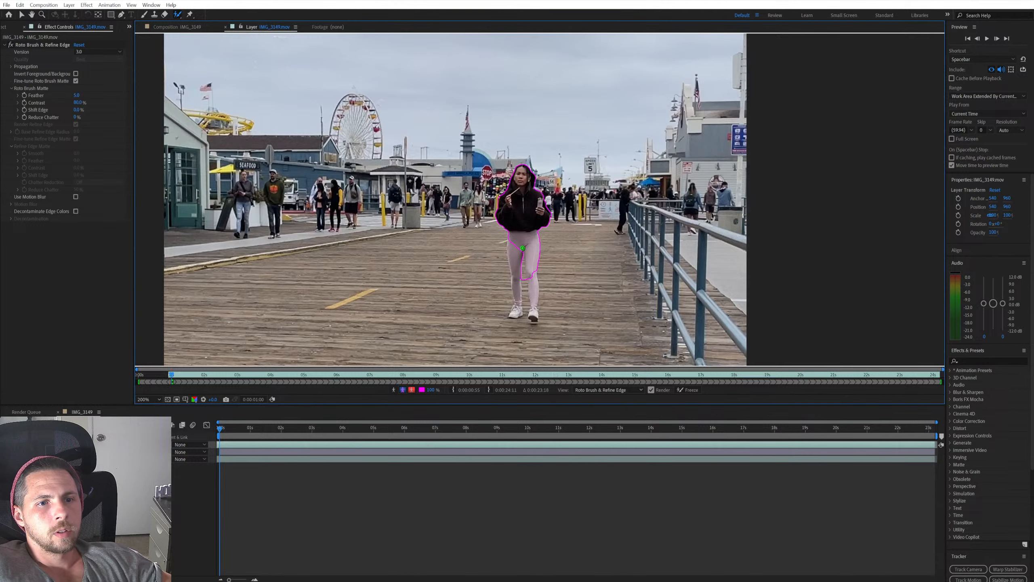
drag(517, 271, 518, 301)
Step: Subtract the leftover background next to the woman's elbow, on the side of the hand holding the bottle, from the roto selection
key(period)
key(period)
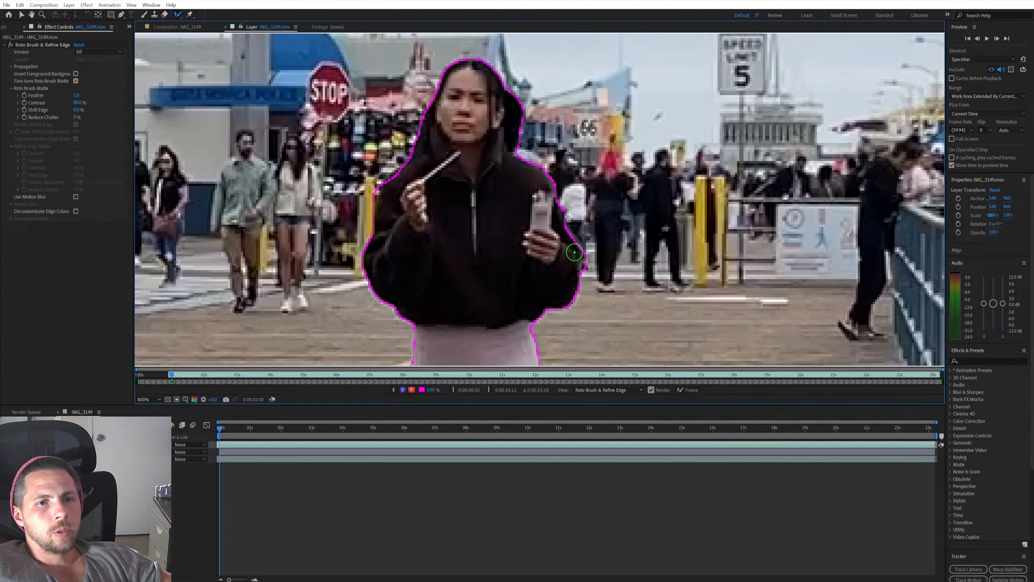
alt+click(589, 270)
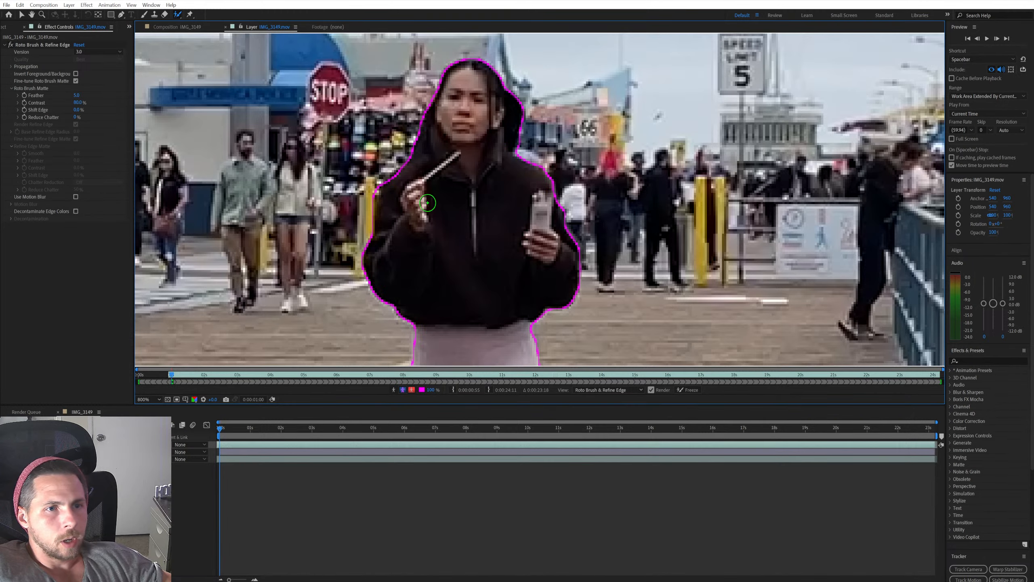
key(comma)
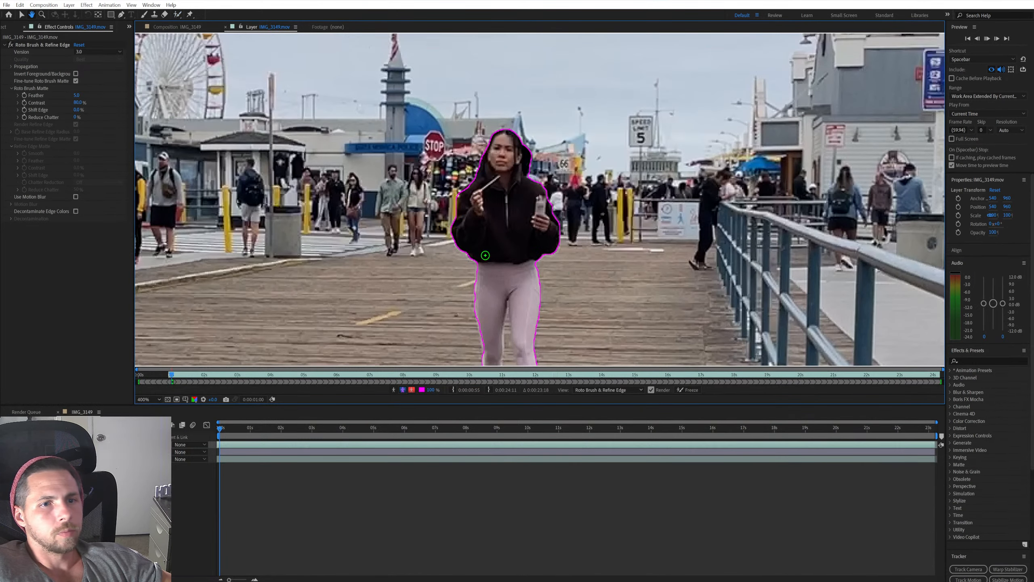
key(space)
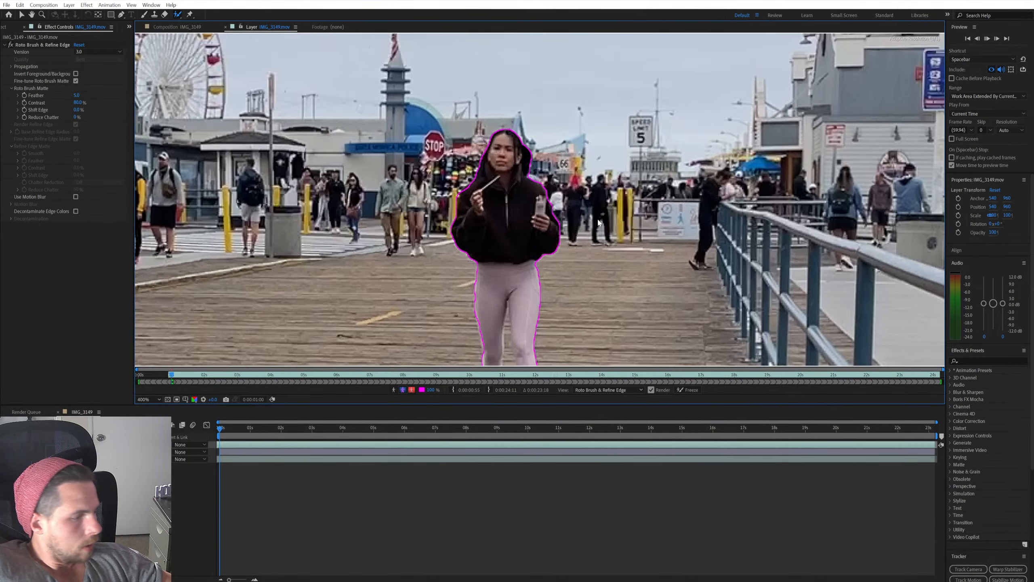